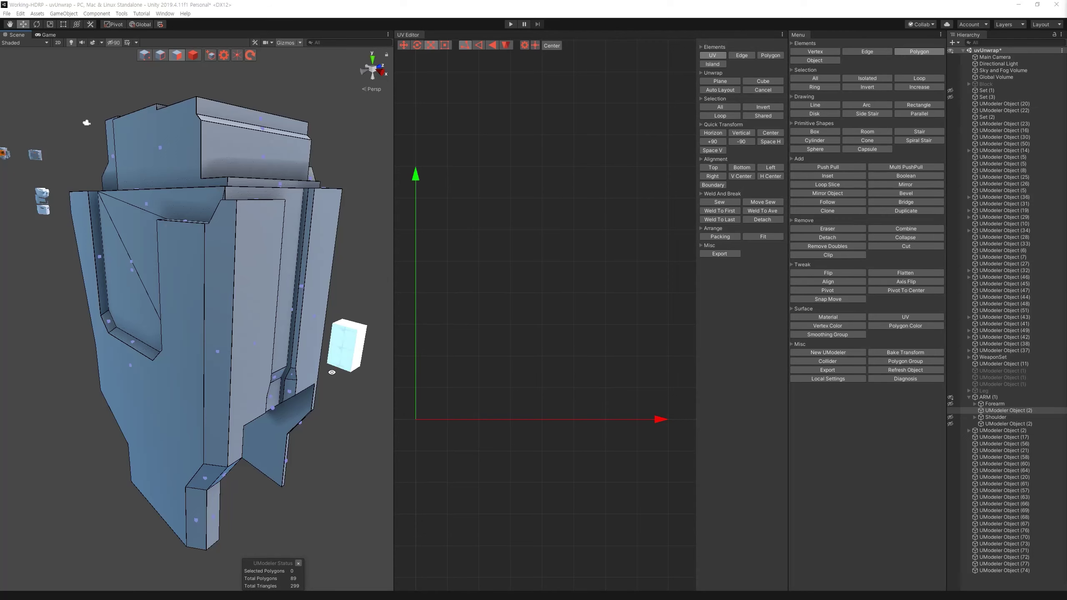
# Step: Widen the UV editor and modelling-tool panels, then select every polygon of the armor piece
pyautogui.keyDown('alt'); pyautogui.moveTo(332, 372); pyautogui.dragTo(467, 276); pyautogui.keyUp('alt')
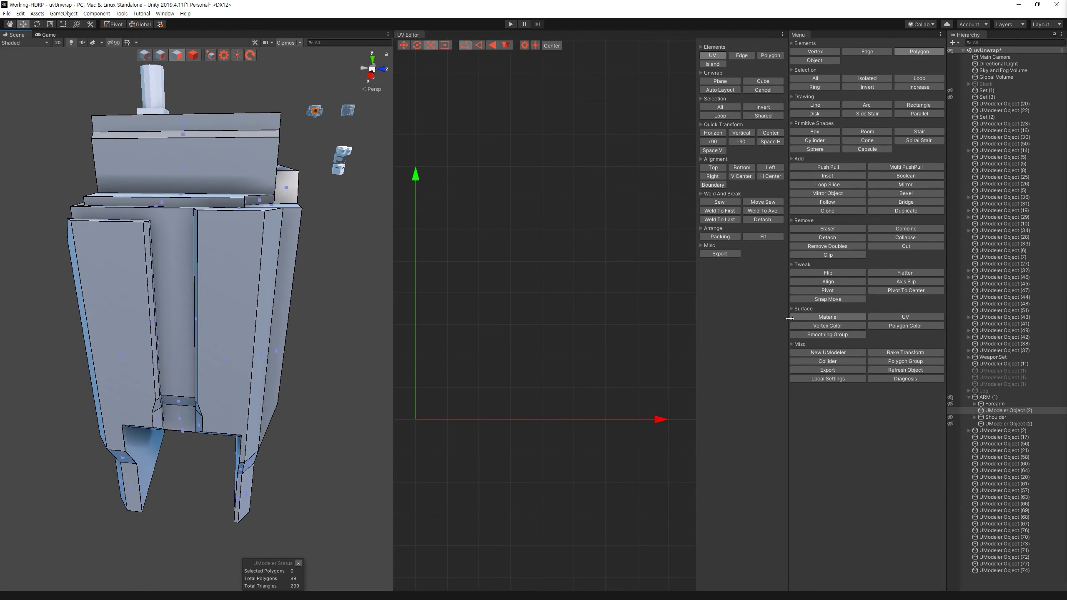
pyautogui.moveTo(789, 318); pyautogui.dragTo(807, 319)
pyautogui.moveTo(945, 320); pyautogui.dragTo(962, 320)
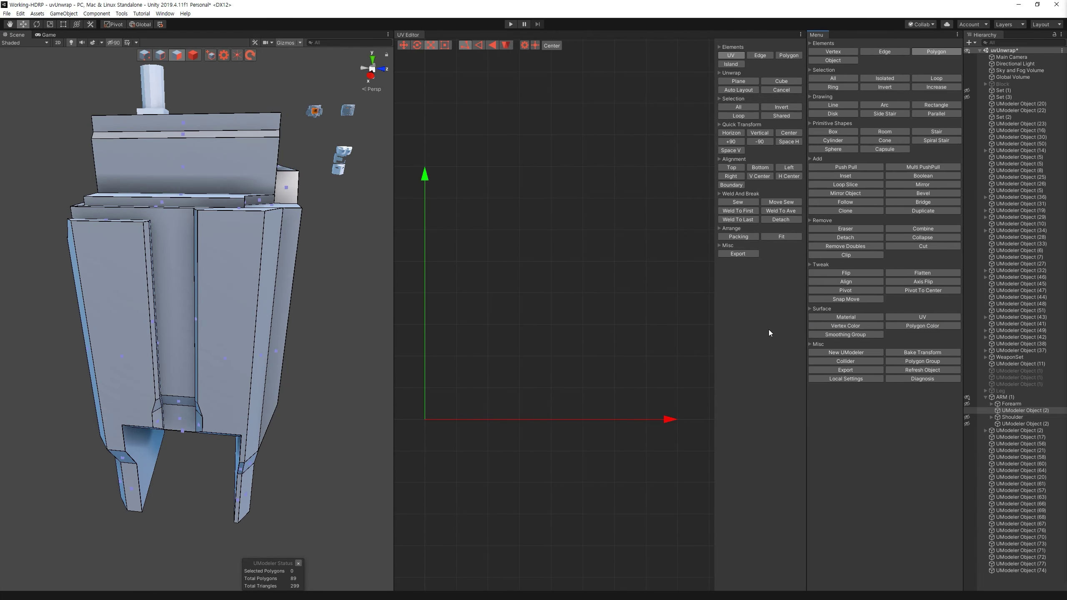
pyautogui.scroll(-5, 349, 340)
pyautogui.scroll(-5, 230, 421)
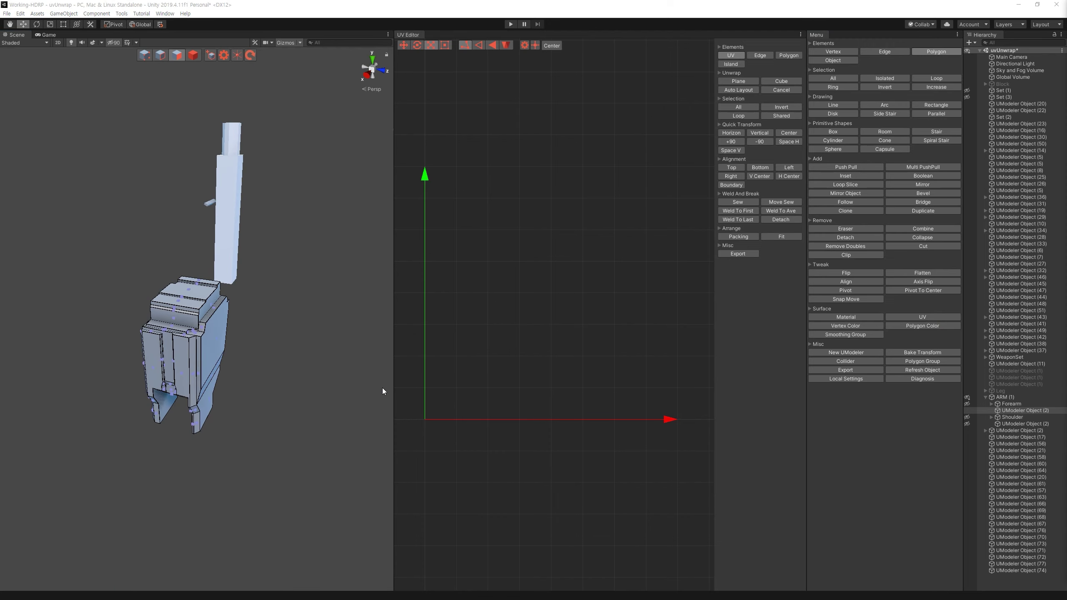
pyautogui.hotkey('ctrl', 'a')
pyautogui.keyDown('alt'); pyautogui.moveTo(345, 437); pyautogui.dragTo(346, 346); pyautogui.keyUp('alt')
pyautogui.scroll(5, 346, 346)
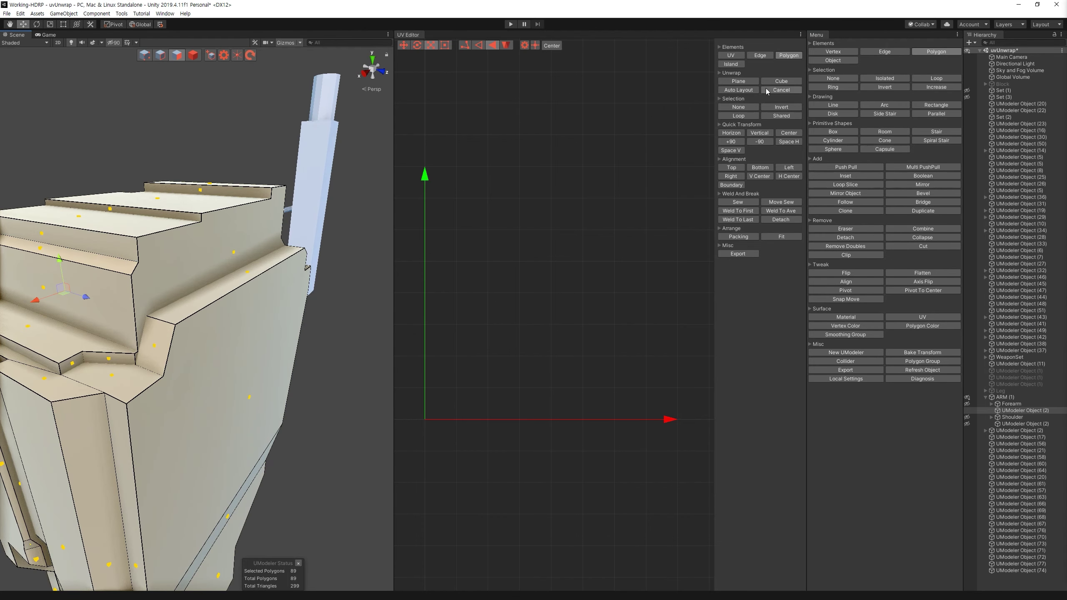
# Step: Enlarge the UV editor further and bring up Cube unwrap settings (Margin 0, Spacing 0.005)
pyautogui.moveTo(814, 40); pyautogui.dragTo(1006, 38)
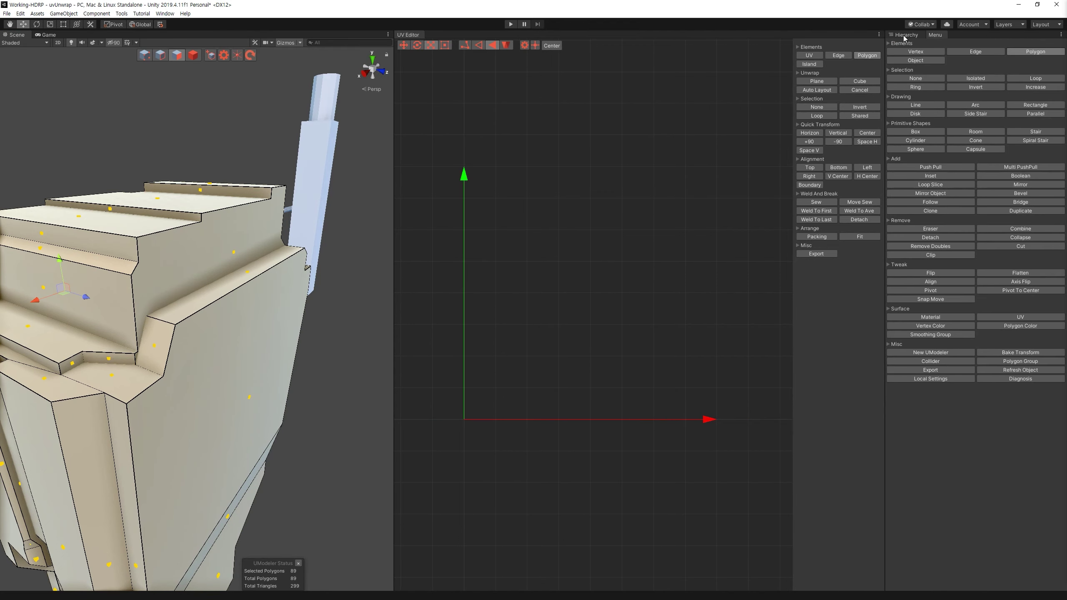
pyautogui.moveTo(884, 71); pyautogui.dragTo(950, 71)
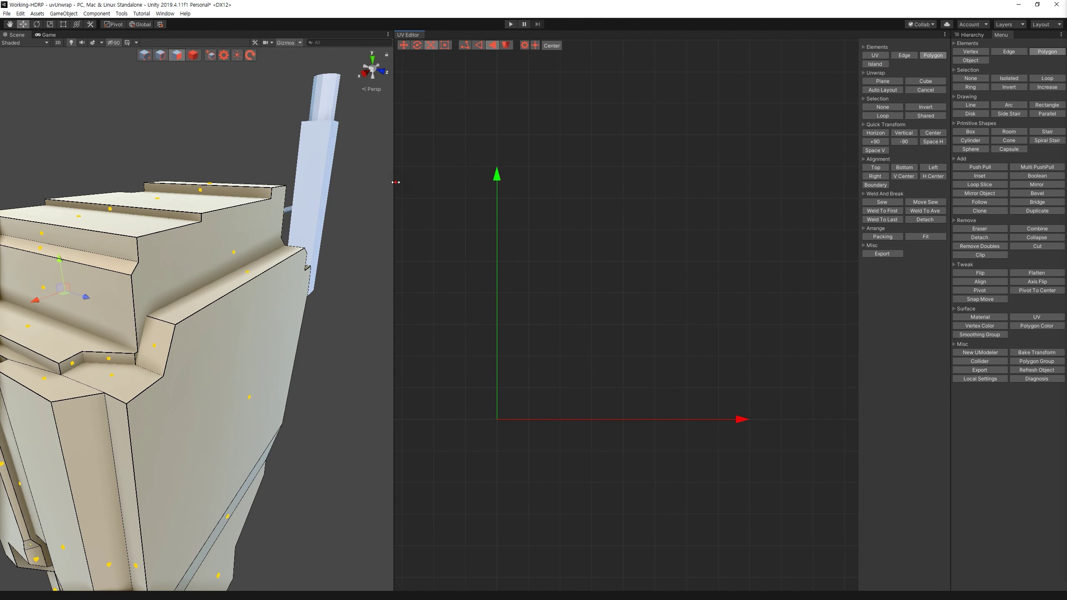
pyautogui.moveTo(395, 182); pyautogui.dragTo(485, 182)
pyautogui.keyDown('alt'); pyautogui.moveTo(368, 276); pyautogui.dragTo(373, 265); pyautogui.keyUp('alt')
pyautogui.click(930, 82)
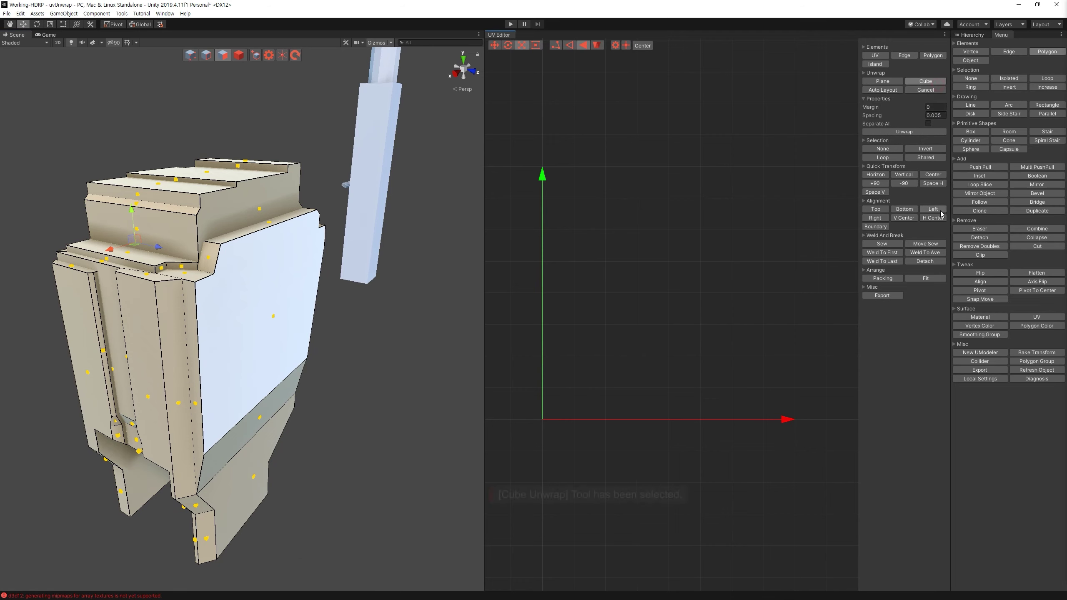
# Step: Cube-unwrap all armor polygons into separate islands, move the Properties window aside, and shift the islands up-left
pyautogui.click(925, 133)
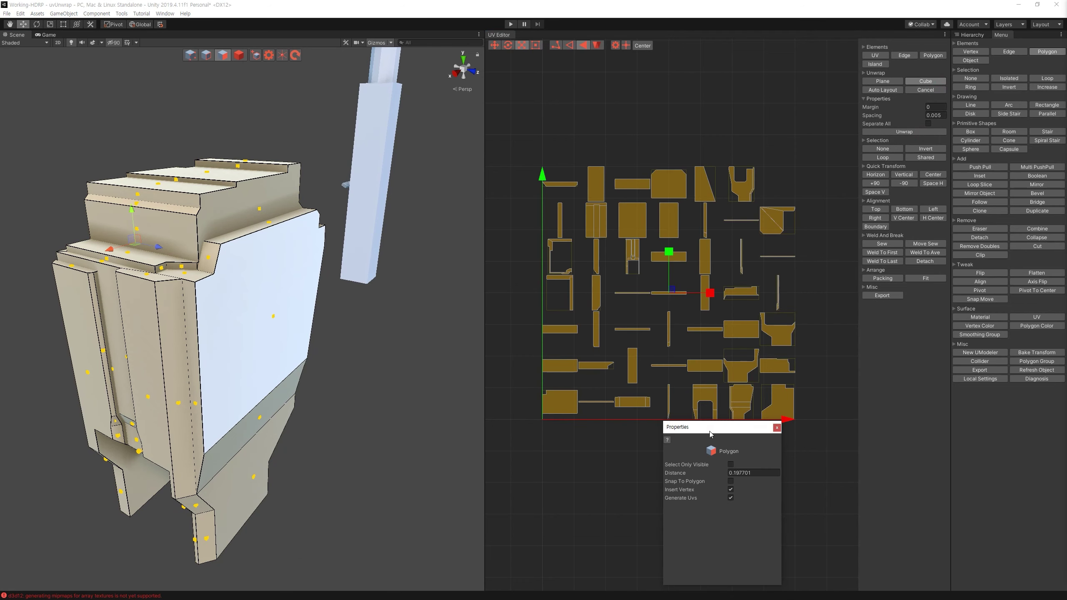
pyautogui.moveTo(711, 434); pyautogui.dragTo(985, 440)
pyautogui.scroll(-1, 684, 303)
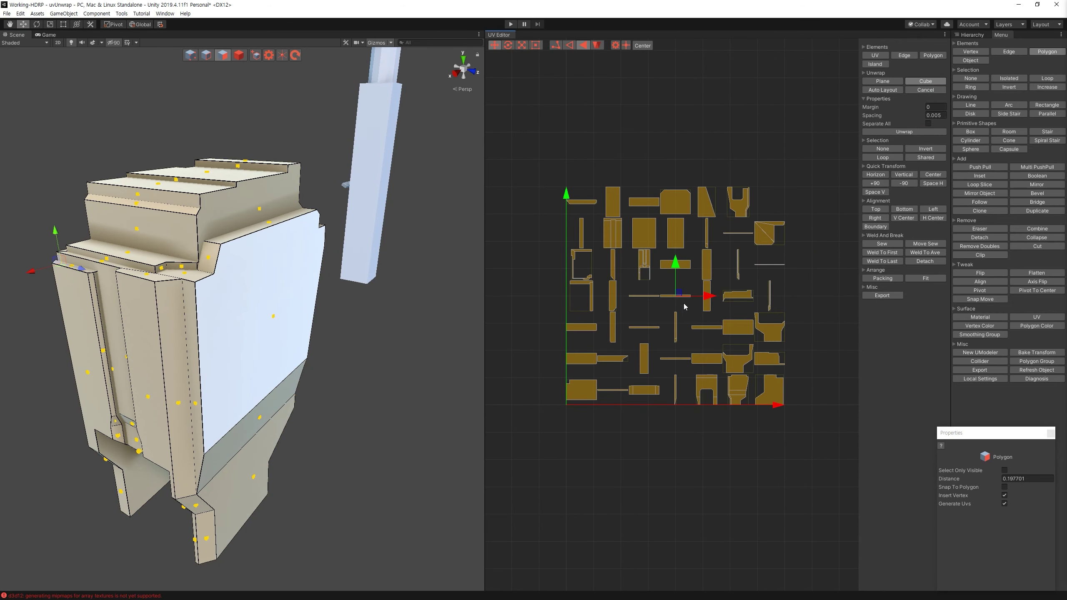
pyautogui.moveTo(683, 304); pyautogui.dragTo(653, 61)
pyautogui.moveTo(374, 420)
pyautogui.keyDown('alt'); pyautogui.mouseDown()
pyautogui.moveTo(382, 426)
pyautogui.moveTo(298, 414)
pyautogui.mouseUp(); pyautogui.keyUp('alt')
pyautogui.scroll(5, 381, 426)
pyautogui.scroll(-5, 352, 469)
pyautogui.moveTo(353, 469)
pyautogui.keyDown('alt'); pyautogui.mouseDown()
pyautogui.moveTo(416, 506)
pyautogui.moveTo(454, 446)
pyautogui.mouseUp(); pyautogui.keyUp('alt')
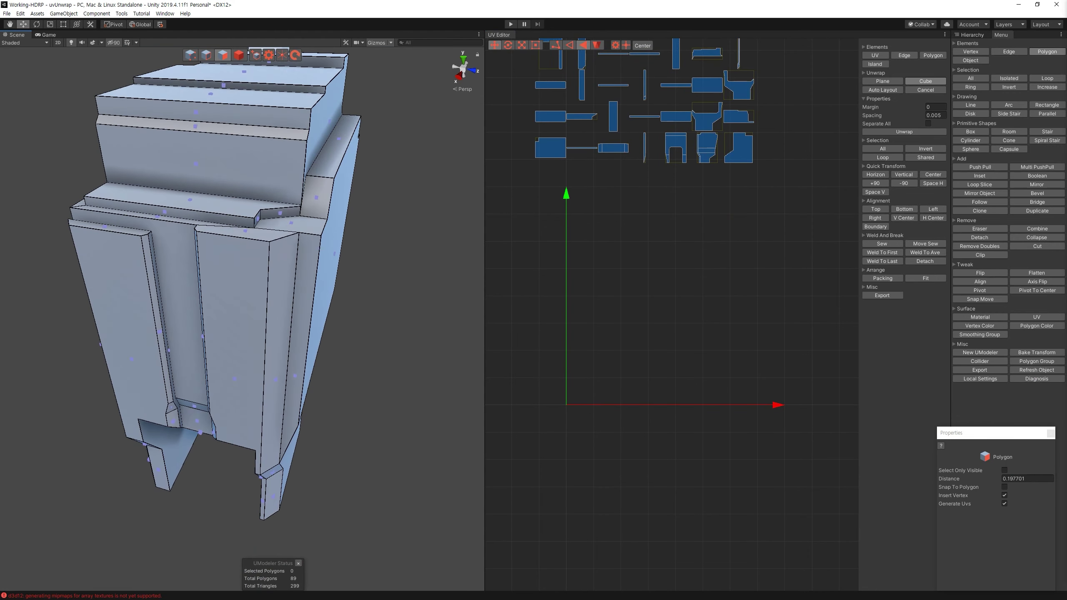
pyautogui.keyDown('alt'); pyautogui.moveTo(553, 389); pyautogui.dragTo(530, 411); pyautogui.keyUp('alt')
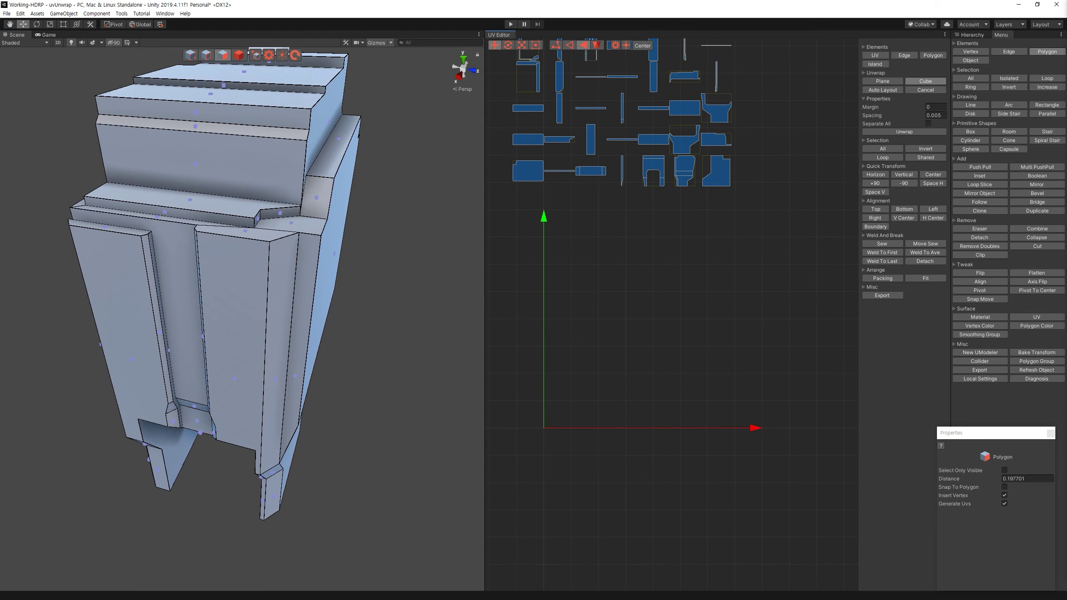
pyautogui.keyDown('alt'); pyautogui.moveTo(303, 395); pyautogui.dragTo(319, 420); pyautogui.keyUp('alt')
pyautogui.keyDown('alt'); pyautogui.moveTo(658, 272); pyautogui.dragTo(698, 350); pyautogui.keyUp('alt')
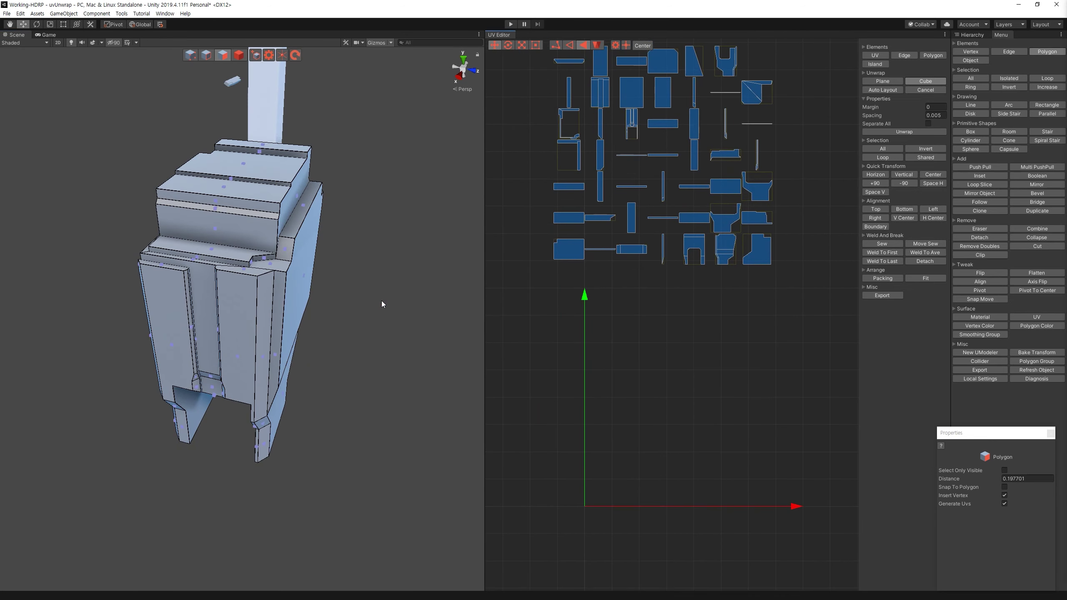
# Step: Select the armor's stepped front, top and lower ledge strip faces
pyautogui.scroll(5, 235, 252)
pyautogui.click(231, 250)
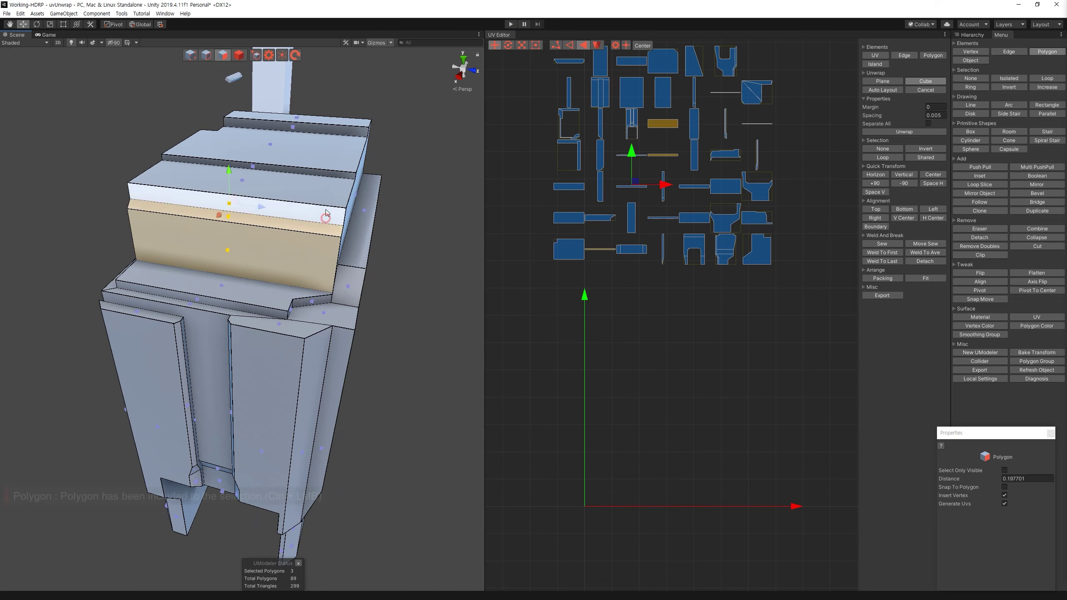
pyautogui.keyDown('shift'); pyautogui.click(231, 197); pyautogui.keyUp('shift')
pyautogui.keyDown('alt'); pyautogui.moveTo(449, 287); pyautogui.dragTo(411, 246); pyautogui.keyUp('alt')
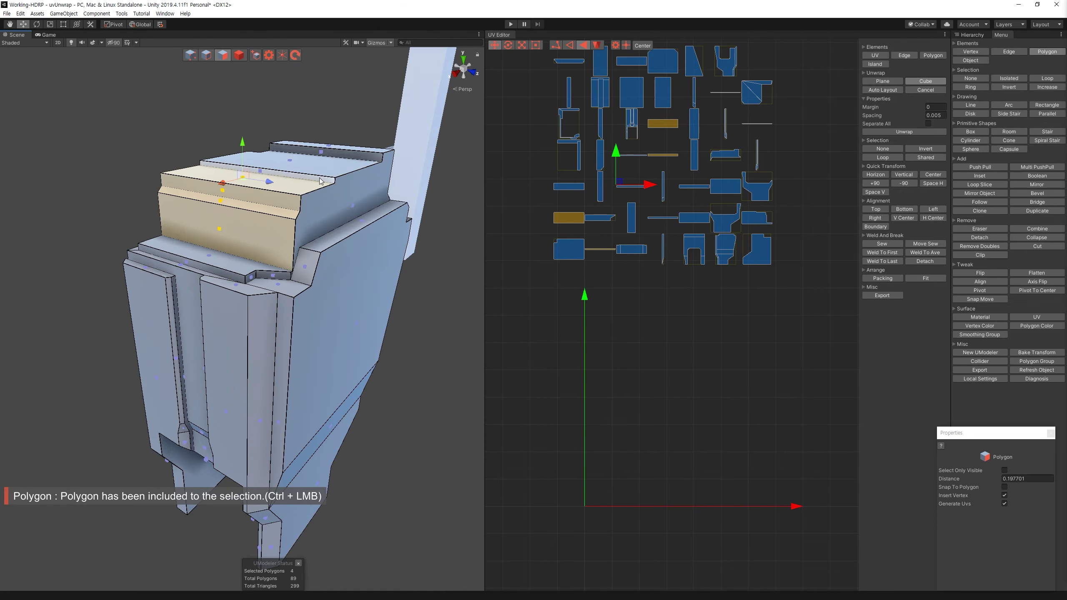
pyautogui.keyDown('alt'); pyautogui.moveTo(355, 174); pyautogui.dragTo(370, 164); pyautogui.keyUp('alt')
pyautogui.keyDown('ctrl'); pyautogui.click(375, 156); pyautogui.keyUp('ctrl')
pyautogui.keyDown('alt'); pyautogui.moveTo(395, 223); pyautogui.dragTo(320, 235); pyautogui.keyUp('alt')
pyautogui.keyDown('ctrl'); pyautogui.click(294, 177); pyautogui.keyUp('ctrl')
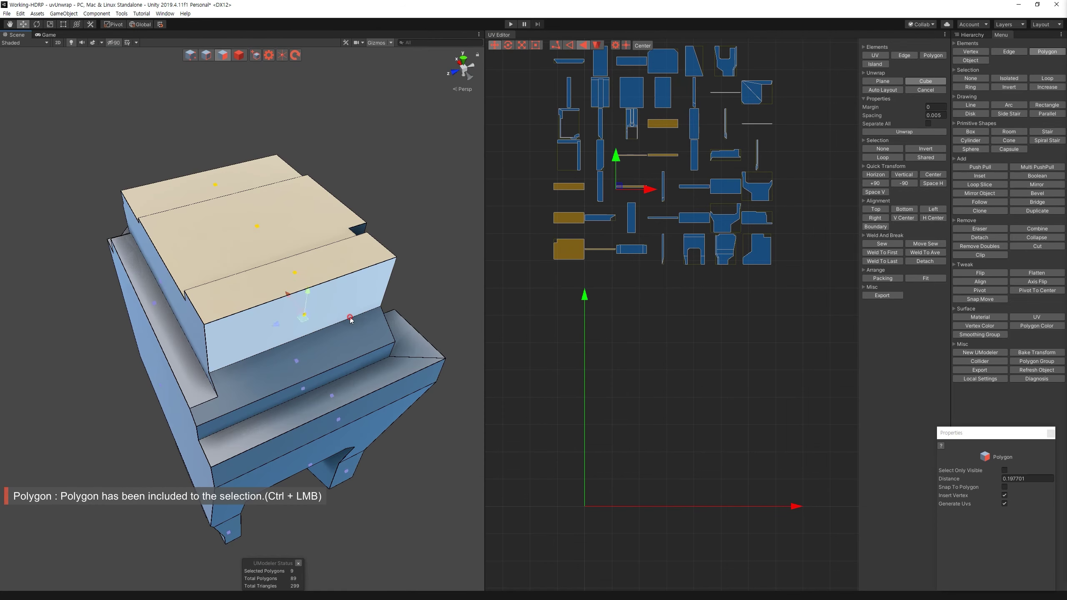
pyautogui.keyDown('alt'); pyautogui.moveTo(294, 177); pyautogui.dragTo(353, 181); pyautogui.keyUp('alt')
pyautogui.keyDown('ctrl'); pyautogui.click(352, 181); pyautogui.keyUp('ctrl')
pyautogui.keyDown('ctrl'); pyautogui.click(357, 248); pyautogui.keyUp('ctrl')
pyautogui.moveTo(357, 248)
pyautogui.keyDown('alt'); pyautogui.mouseDown()
pyautogui.moveTo(245, 264)
pyautogui.moveTo(320, 232)
pyautogui.moveTo(203, 281)
pyautogui.moveTo(413, 371)
pyautogui.mouseUp(); pyautogui.keyUp('alt')
pyautogui.keyDown('ctrl'); pyautogui.click(203, 282); pyautogui.keyUp('ctrl')
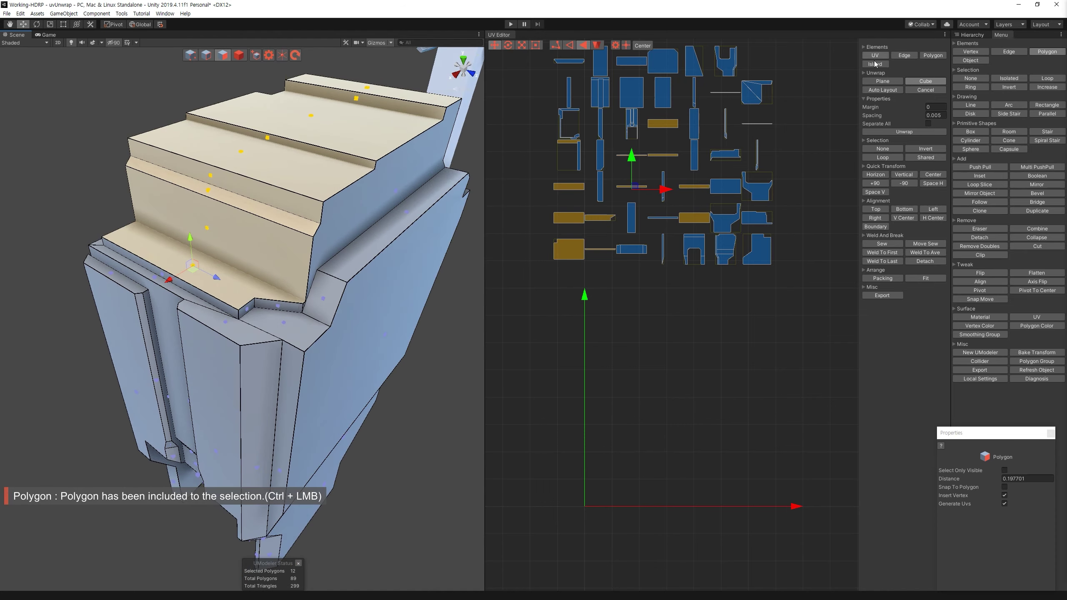
# Step: Plane-unwrap the selected strip faces into one island and re-lay it out
pyautogui.click(899, 83)
pyautogui.click(927, 140)
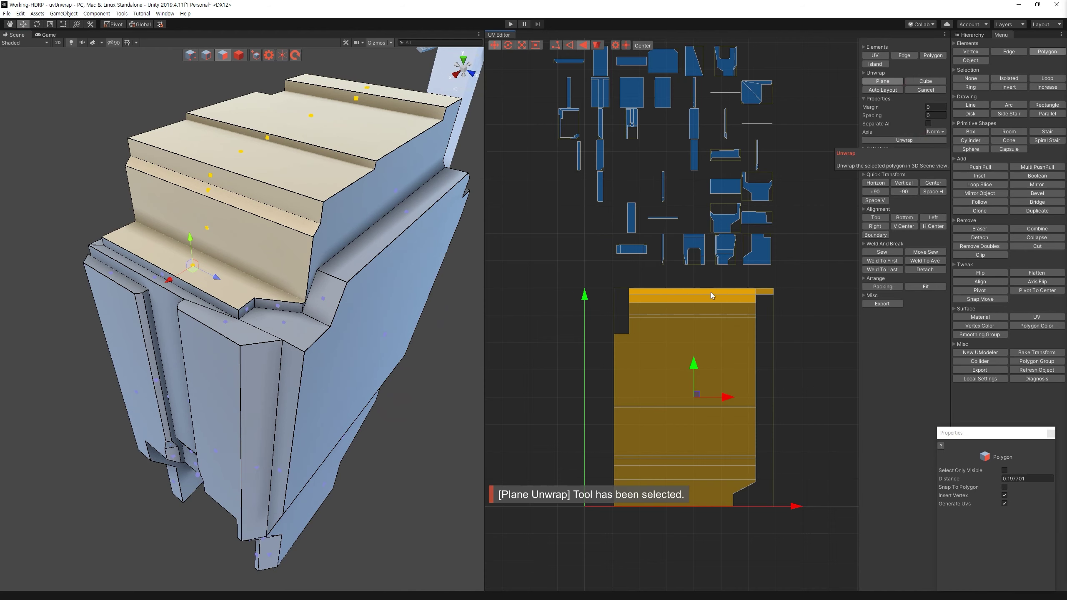
pyautogui.click(878, 90)
pyautogui.click(706, 375)
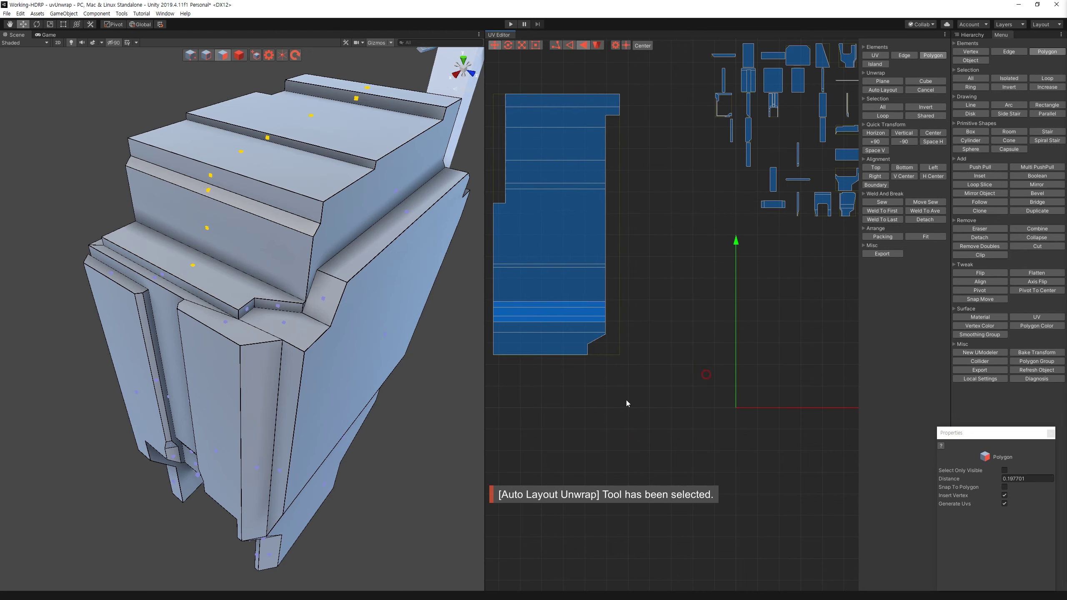
# Step: Try moving part of the large UV island, undo the edits, and auto-lay out the faces instead
pyautogui.moveTo(748, 313); pyautogui.dragTo(571, 75)
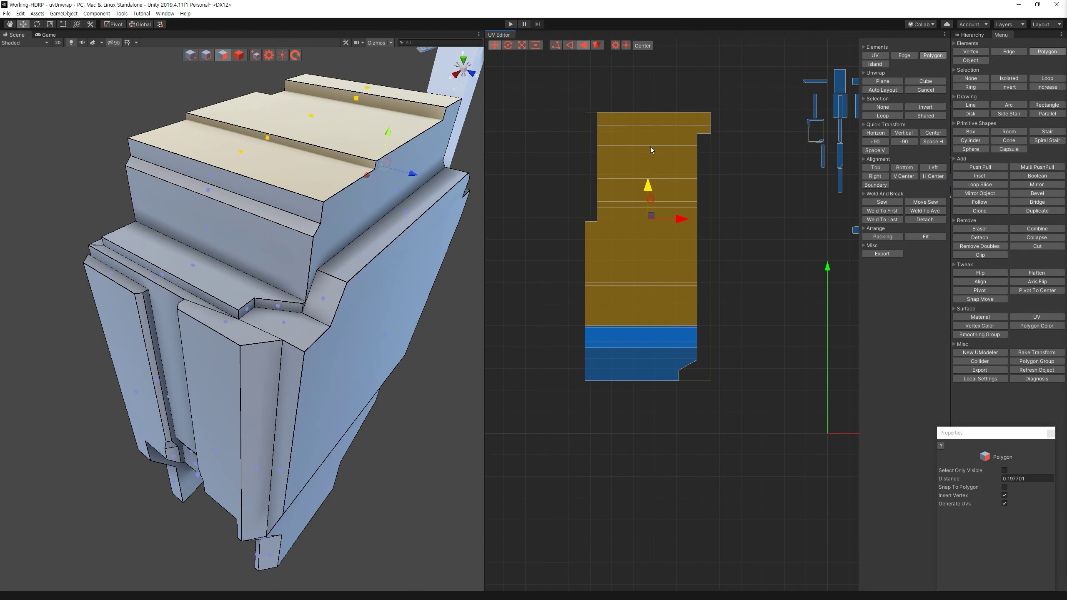
pyautogui.moveTo(650, 149); pyautogui.dragTo(665, 152)
pyautogui.click(662, 150)
pyautogui.hotkey('ctrl', 'z')
pyautogui.hotkey('ctrl', 'z')
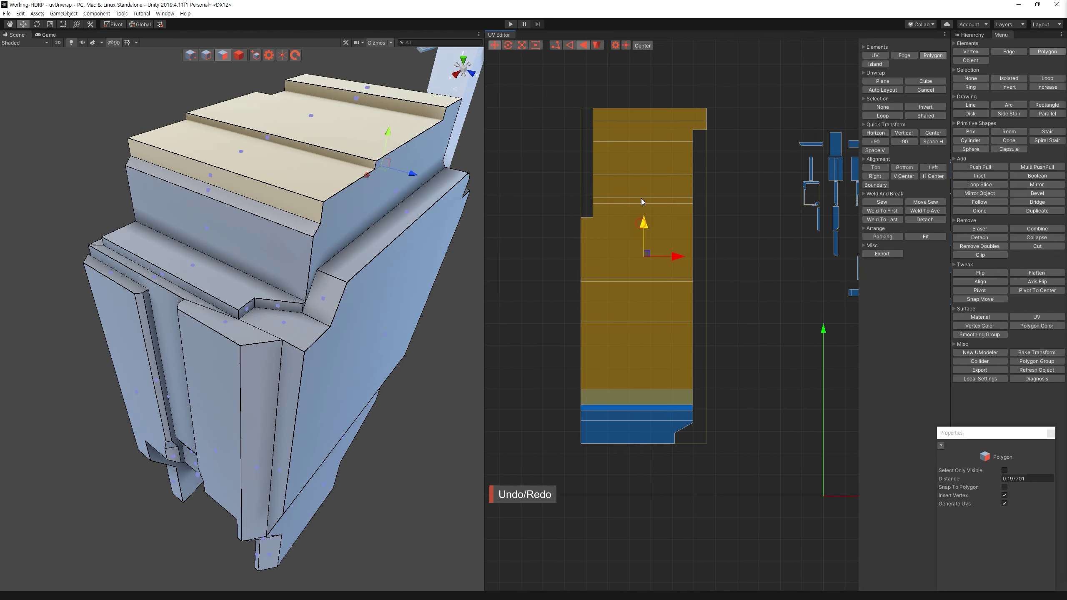
pyautogui.hotkey('ctrl', 'z')
pyautogui.hotkey('ctrl', 'z')
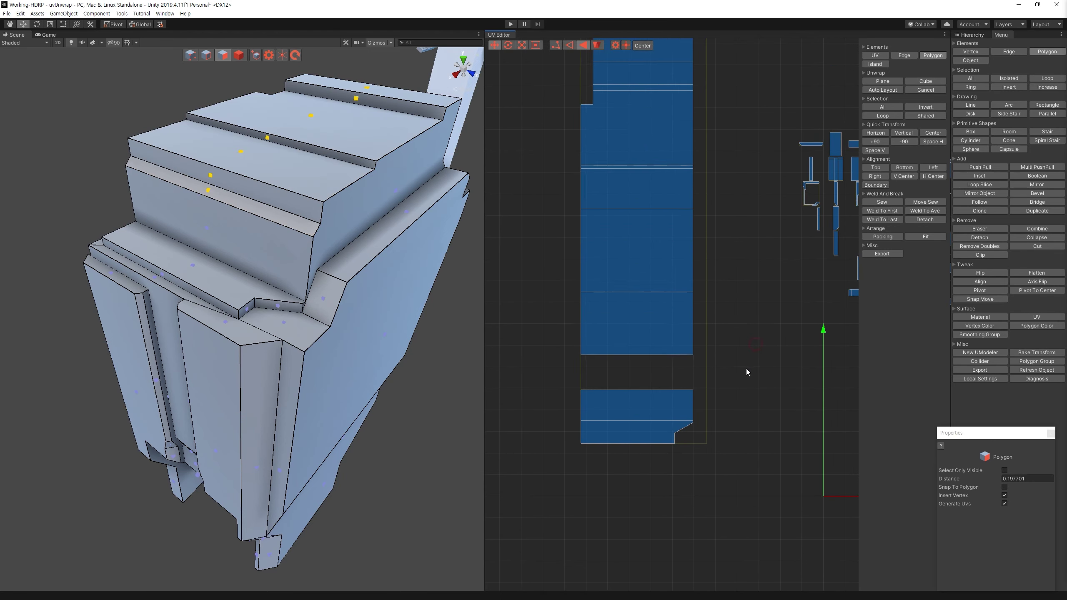
pyautogui.hotkey('ctrl', 'z')
pyautogui.hotkey('ctrl', 'z')
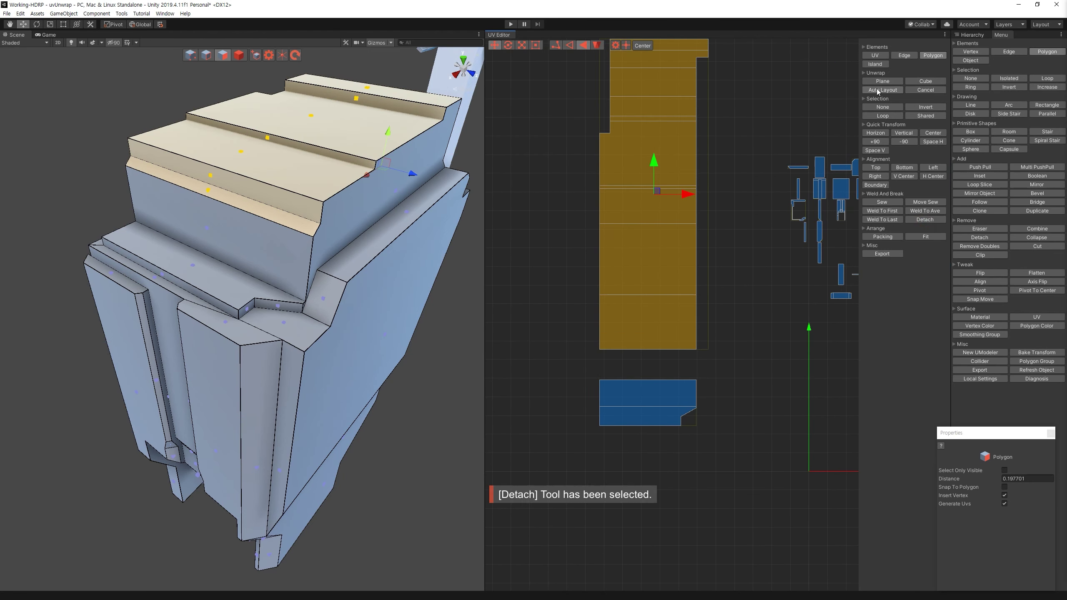
pyautogui.click(878, 90)
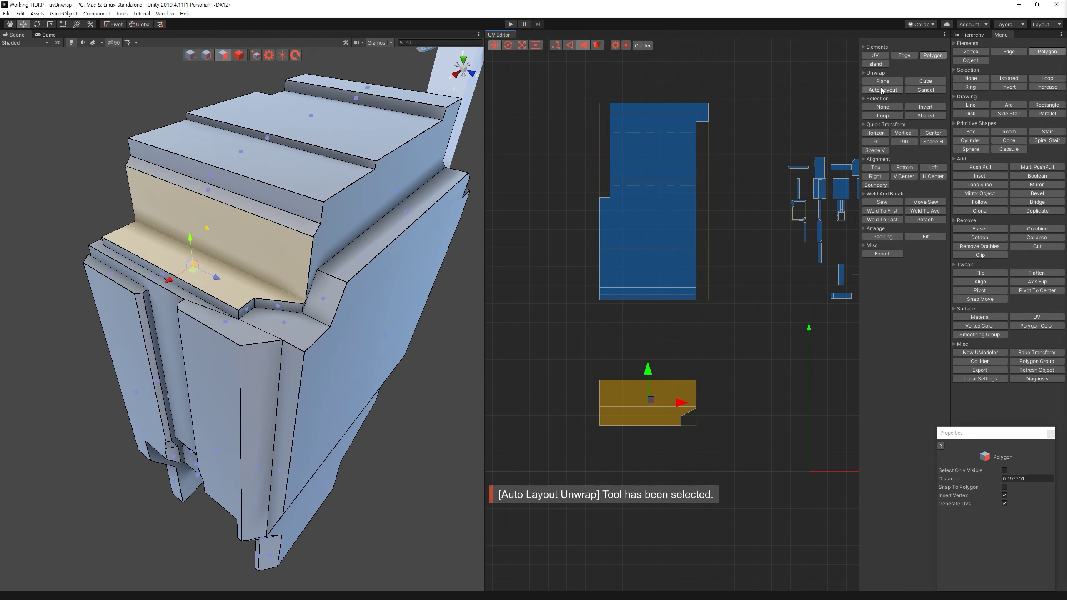
pyautogui.click(747, 363)
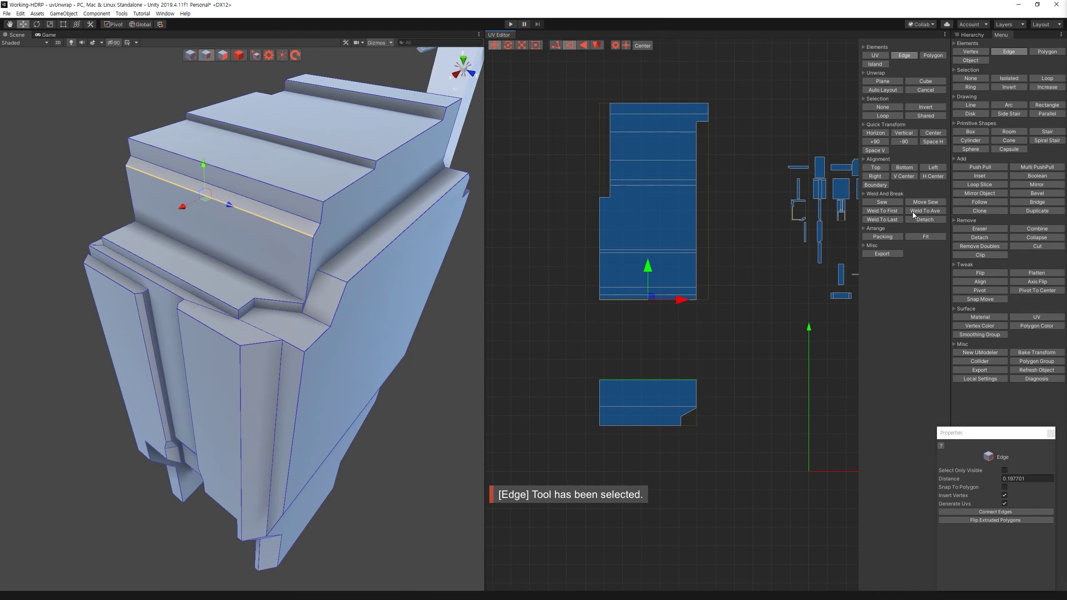
# Step: Sew the upper island onto the lower one, reverting an attempted fit to the UV square
pyautogui.click(923, 202)
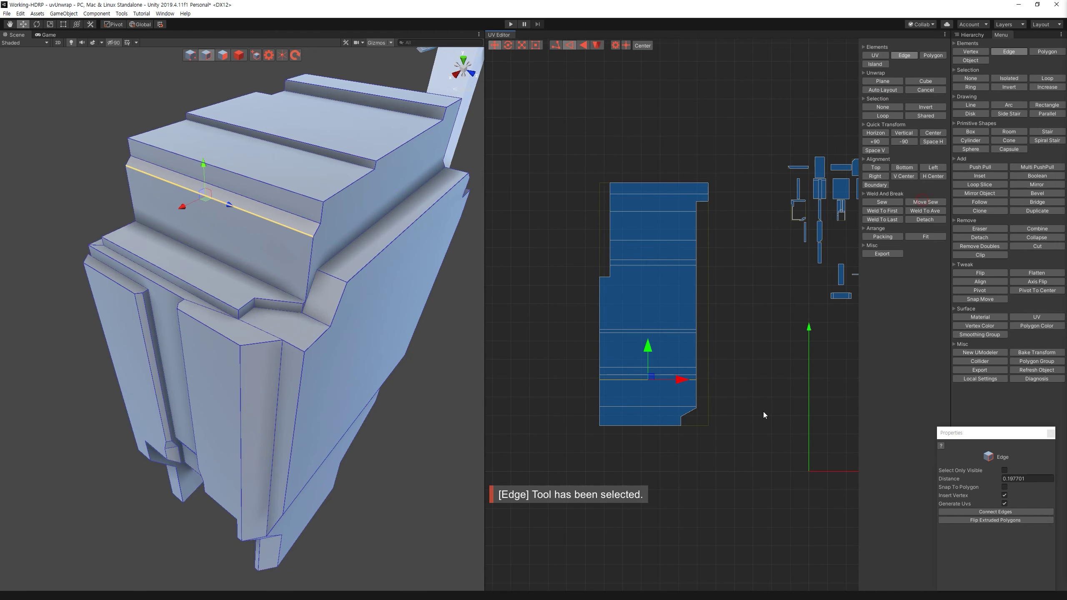
pyautogui.click(583, 45)
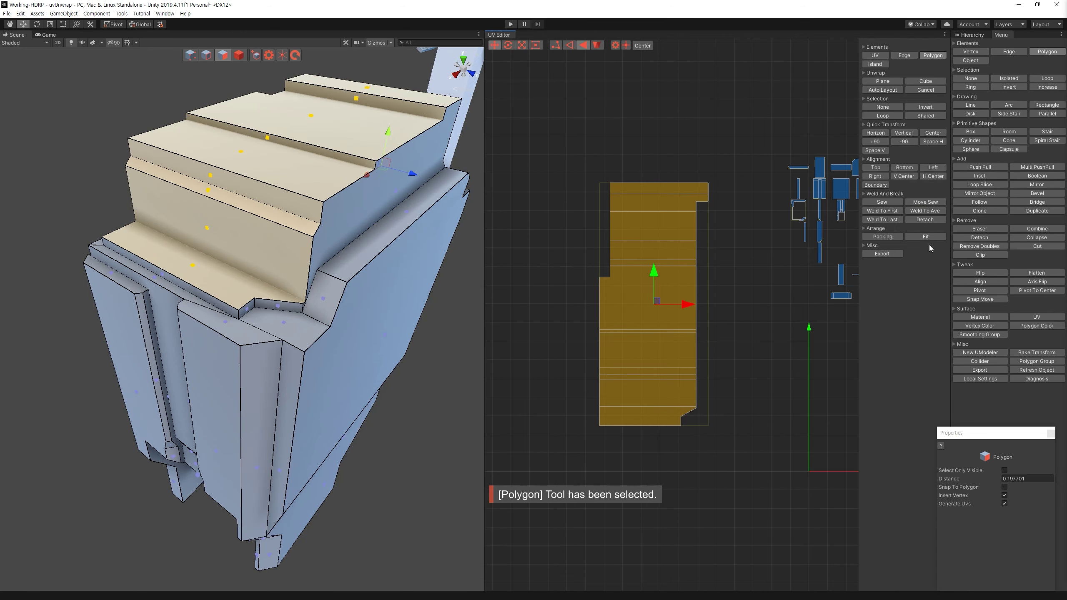
pyautogui.click(929, 235)
pyautogui.hotkey('ctrl', 'z')
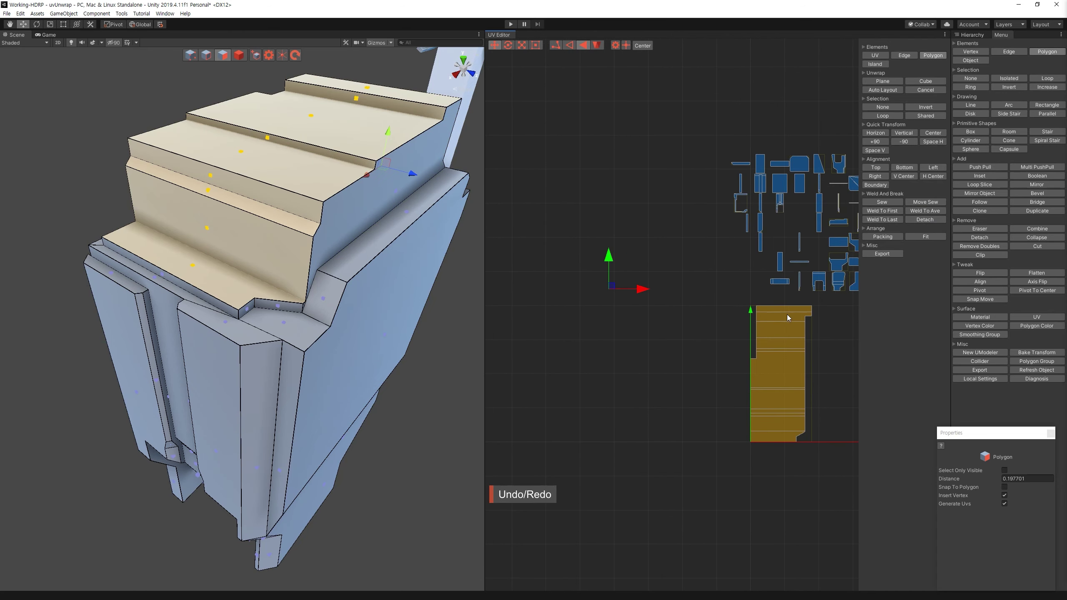
# Step: Move the long strip island left out of the UV square and box-select the small-island cluster
pyautogui.moveTo(843, 473); pyautogui.dragTo(762, 310)
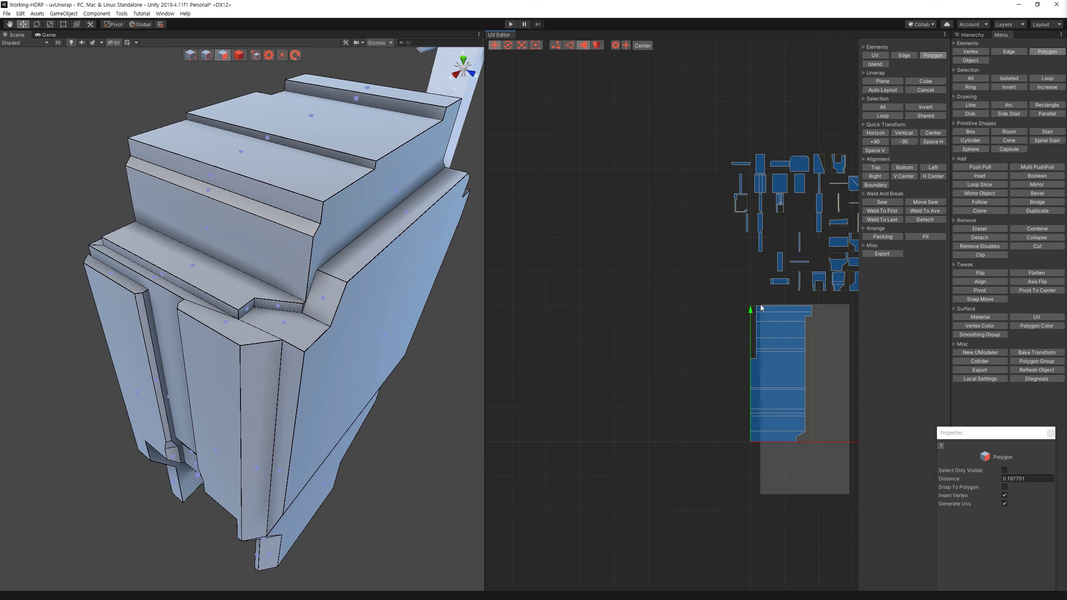
pyautogui.moveTo(774, 367); pyautogui.dragTo(588, 276)
pyautogui.click(637, 355)
pyautogui.scroll(-1, 706, 338)
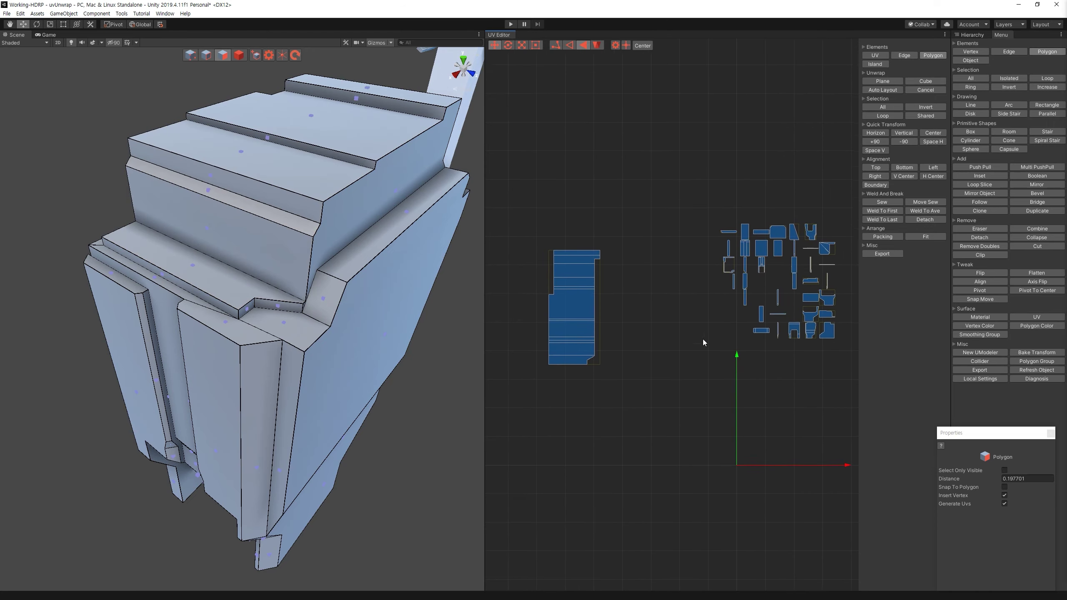
pyautogui.moveTo(844, 211); pyautogui.dragTo(714, 373)
pyautogui.moveTo(420, 420); pyautogui.dragTo(400, 370, button='right')
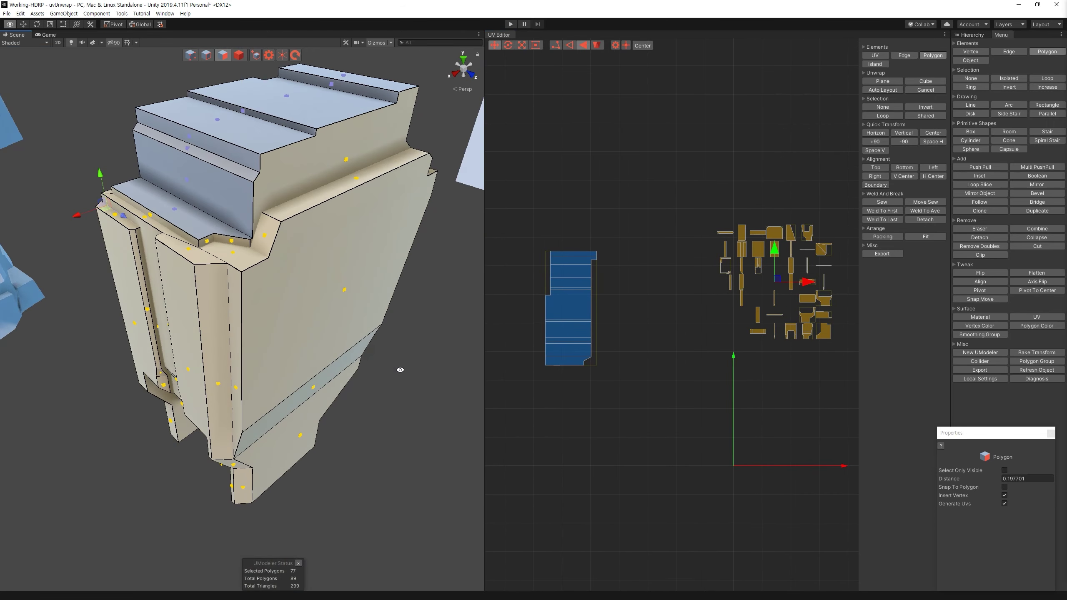
# Step: Plane-unwrap the large top face into its own flat island
pyautogui.moveTo(401, 369); pyautogui.dragTo(211, 366, button='right')
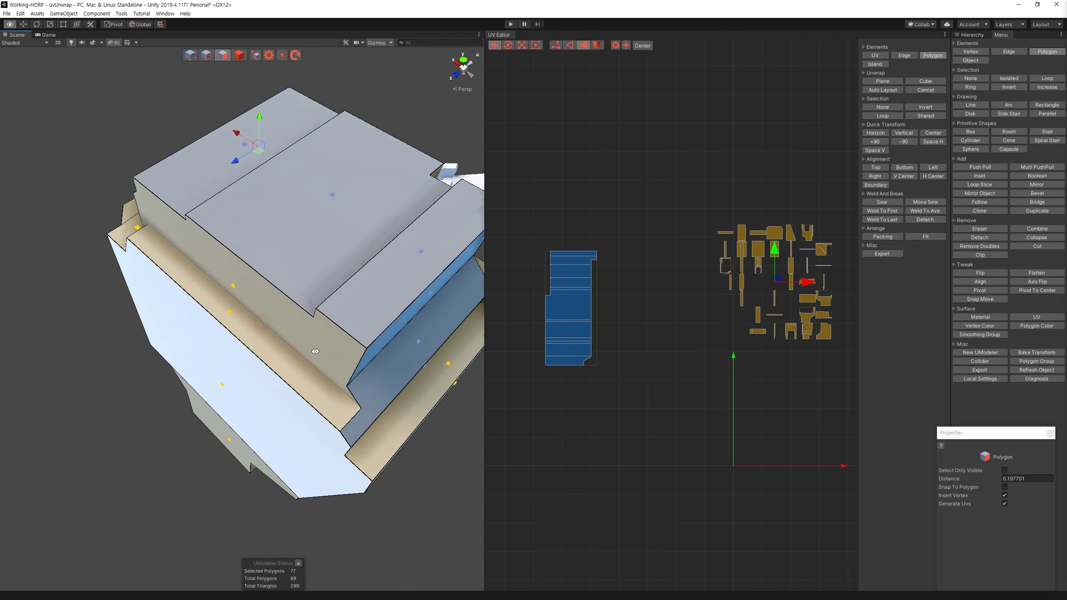
pyautogui.moveTo(212, 367); pyautogui.dragTo(357, 194, button='right')
pyautogui.click(356, 189)
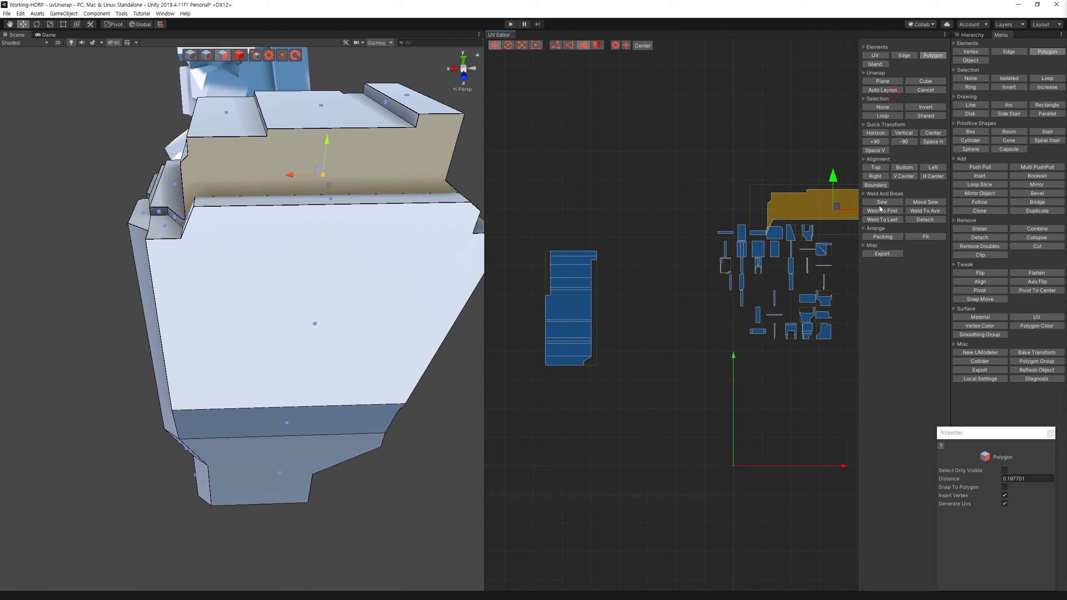
pyautogui.hotkey('ctrl', 'z')
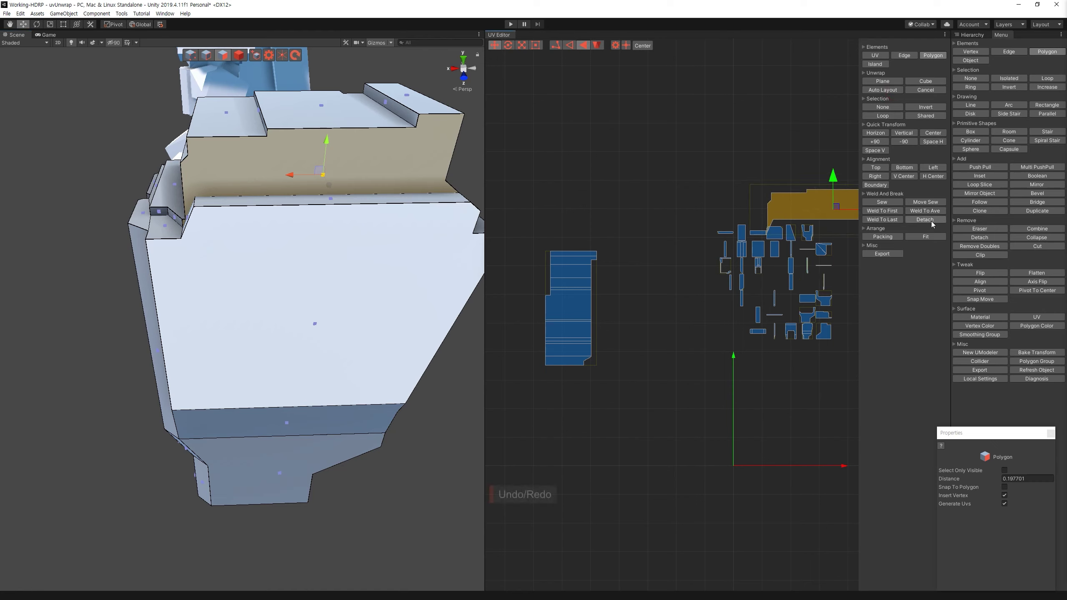
pyautogui.click(883, 81)
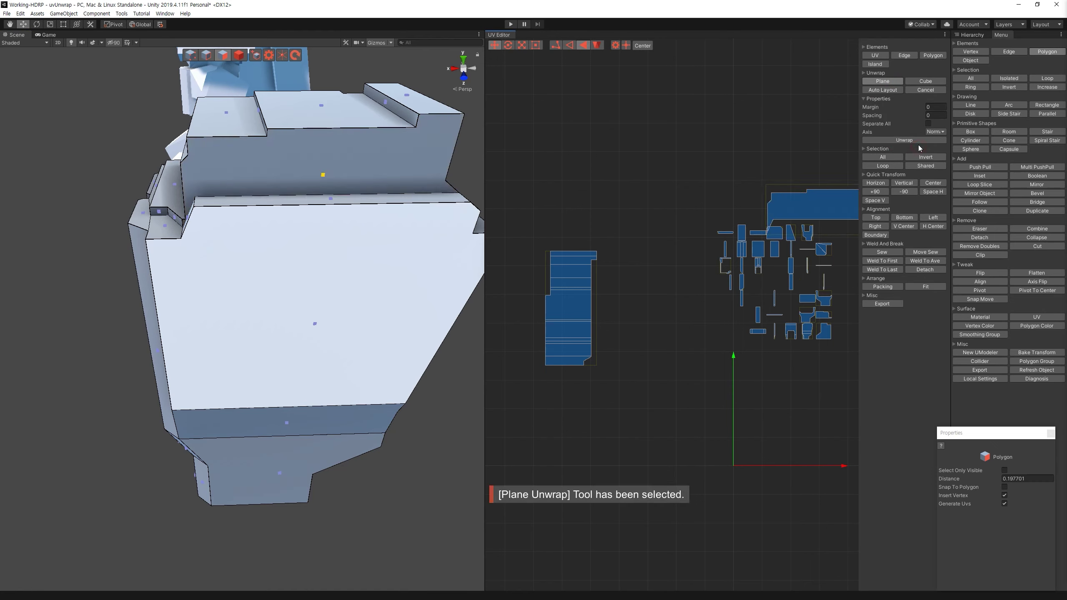
pyautogui.hotkey('ctrl', 'y')
pyautogui.click(699, 379)
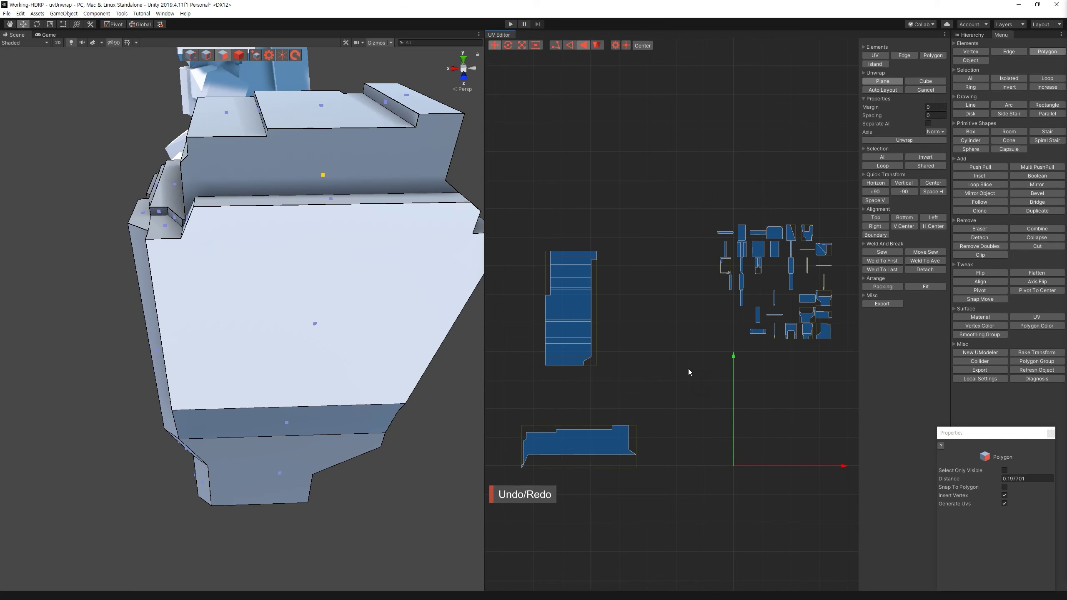
# Step: Plane-unwrap the big front faces into one island and rotate it +90 degrees upright
pyautogui.click(310, 302)
pyautogui.keyDown('alt'); pyautogui.moveTo(310, 303); pyautogui.dragTo(381, 282); pyautogui.keyUp('alt')
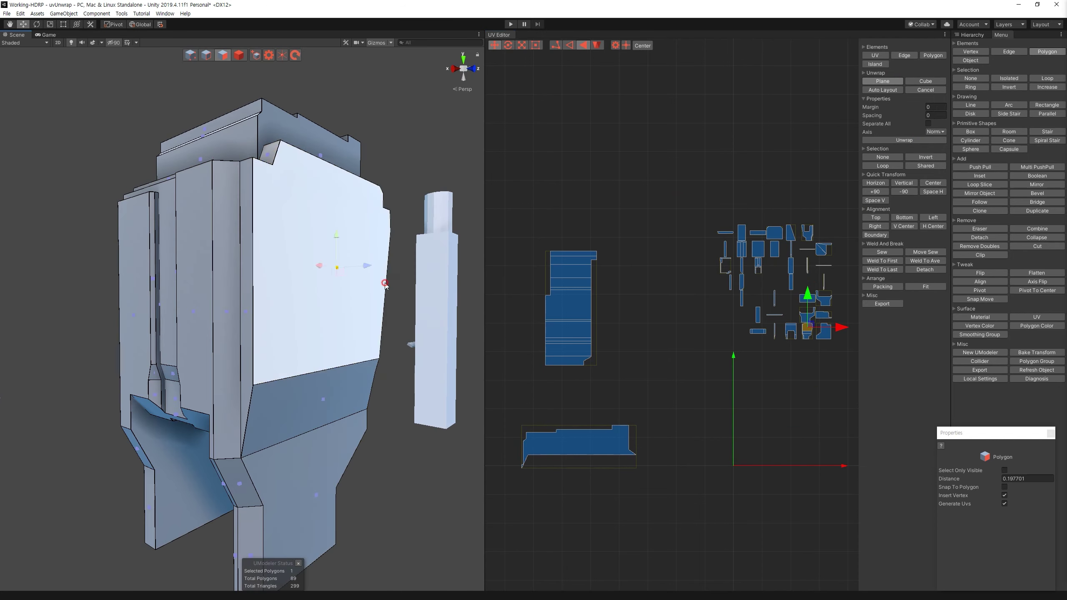
pyautogui.click(355, 385)
pyautogui.keyDown('ctrl'); pyautogui.click(355, 385); pyautogui.keyUp('ctrl')
pyautogui.moveTo(378, 462)
pyautogui.keyDown('alt'); pyautogui.mouseDown()
pyautogui.moveTo(421, 350)
pyautogui.moveTo(607, 379)
pyautogui.mouseUp(); pyautogui.keyUp('alt')
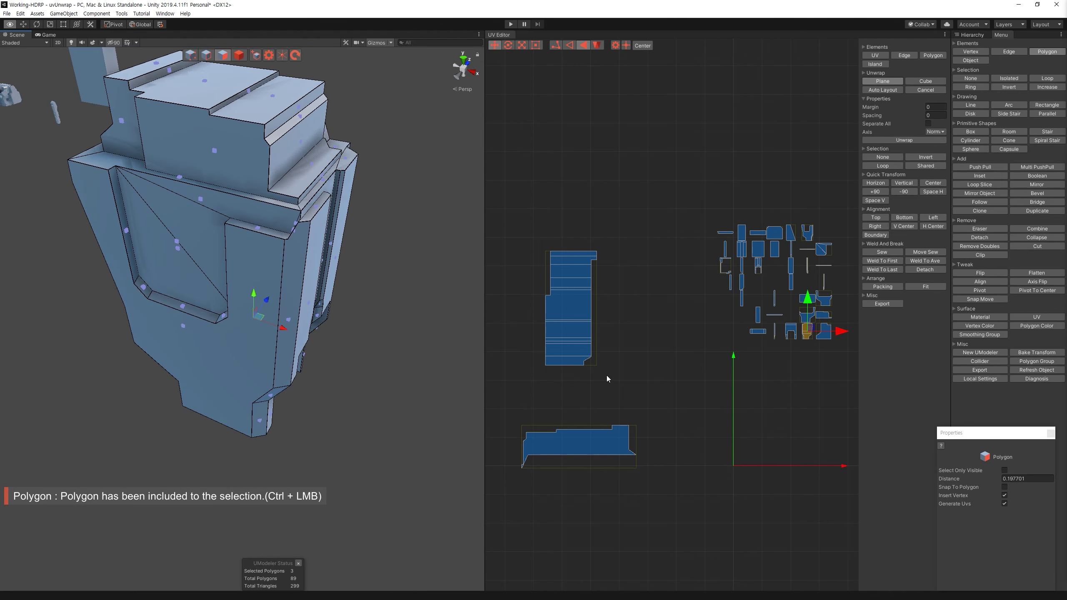
pyautogui.click(894, 141)
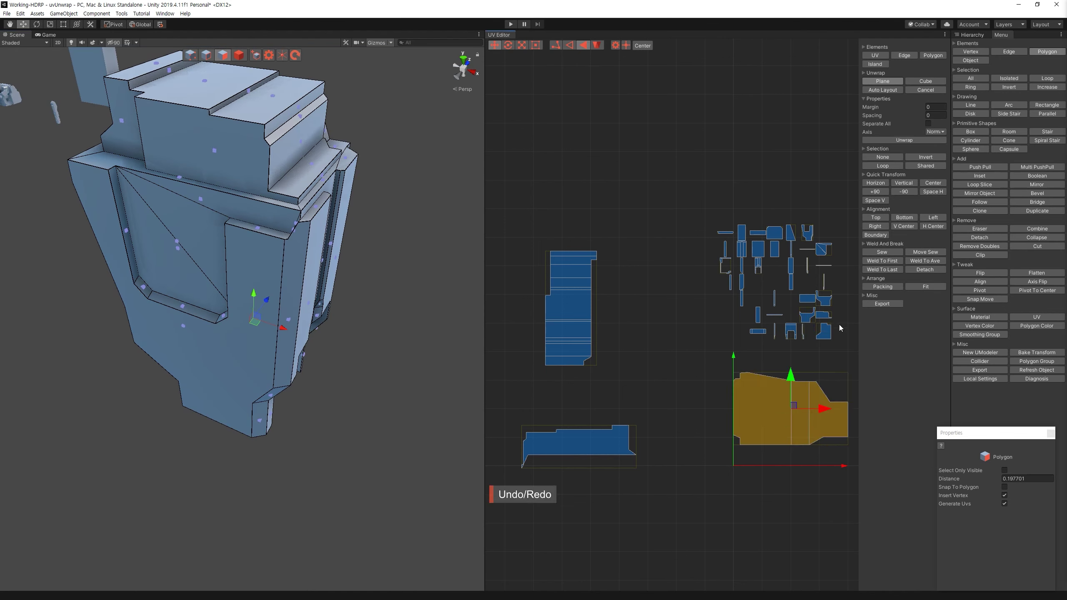
pyautogui.click(876, 98)
pyautogui.keyDown('alt'); pyautogui.moveTo(337, 364); pyautogui.dragTo(600, 452); pyautogui.keyUp('alt')
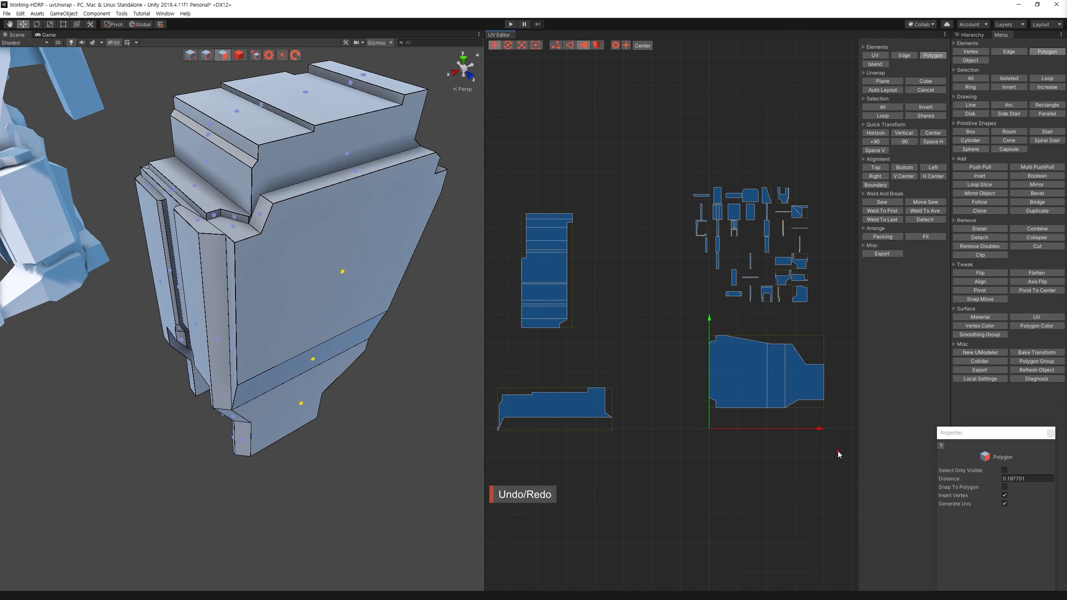
pyautogui.click(882, 143)
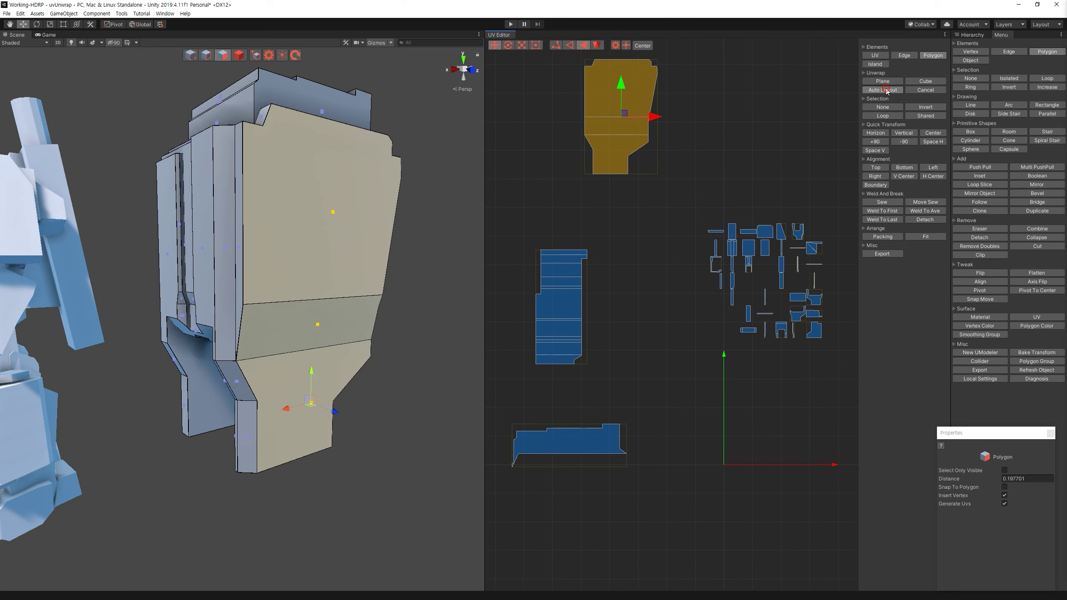
# Step: Plane-unwrap the U-shaped face and move its island to the top row beside the front island
pyautogui.click(885, 90)
pyautogui.hotkey('ctrl', 'z')
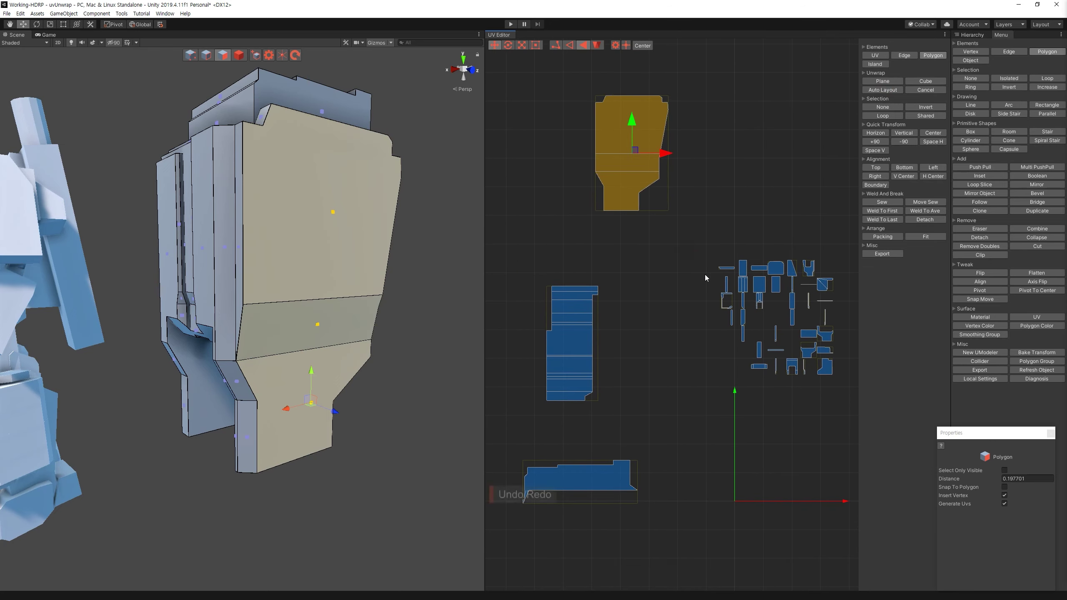
pyautogui.moveTo(681, 245); pyautogui.dragTo(662, 209, button='middle')
pyautogui.moveTo(378, 294)
pyautogui.keyDown('alt'); pyautogui.mouseDown()
pyautogui.moveTo(270, 369)
pyautogui.moveTo(453, 374)
pyautogui.moveTo(508, 407)
pyautogui.moveTo(409, 377)
pyautogui.moveTo(400, 224)
pyautogui.moveTo(441, 310)
pyautogui.mouseUp(); pyautogui.keyUp('alt')
pyautogui.click(270, 369)
pyautogui.click(883, 82)
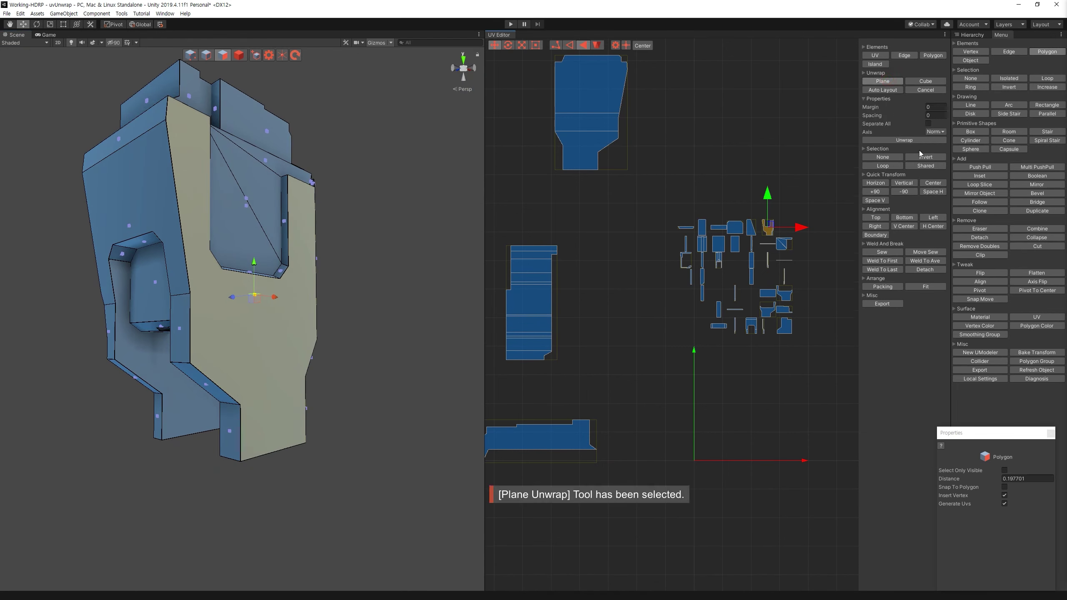
pyautogui.click(904, 140)
pyautogui.moveTo(755, 404)
pyautogui.mouseDown()
pyautogui.moveTo(755, 106)
pyautogui.moveTo(694, 117)
pyautogui.mouseUp()
# Step: Select the faces around and inside the arch opening
pyautogui.hotkey('ctrl', 'i')
pyautogui.moveTo(312, 323)
pyautogui.keyDown('alt'); pyautogui.mouseDown()
pyautogui.moveTo(390, 360)
pyautogui.moveTo(391, 440)
pyautogui.mouseUp(); pyautogui.keyUp('alt')
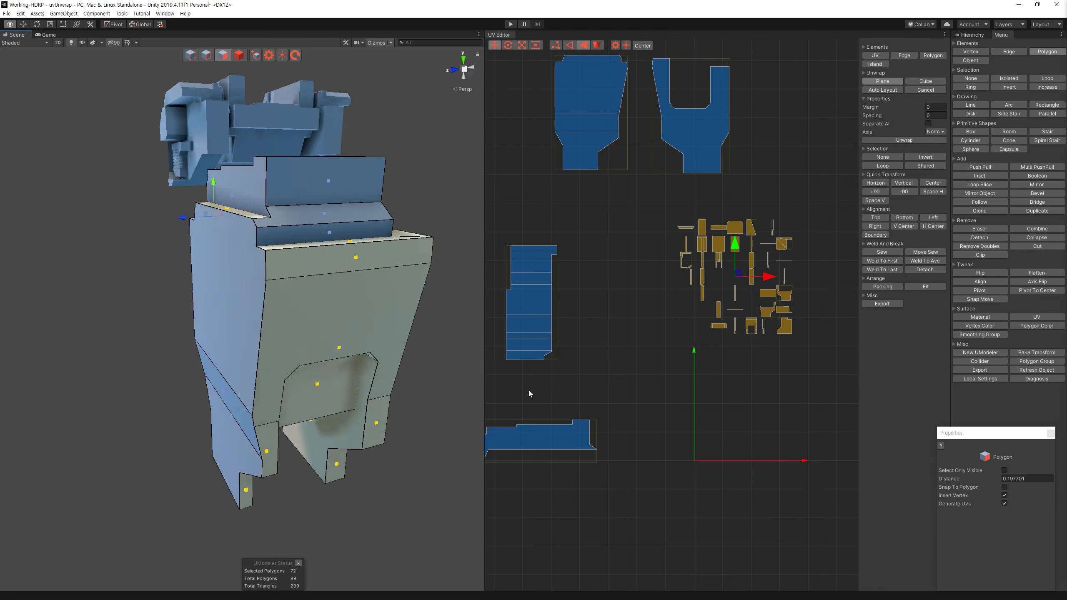
pyautogui.keyDown('alt'); pyautogui.moveTo(402, 397); pyautogui.dragTo(414, 417); pyautogui.keyUp('alt')
pyautogui.click(235, 361)
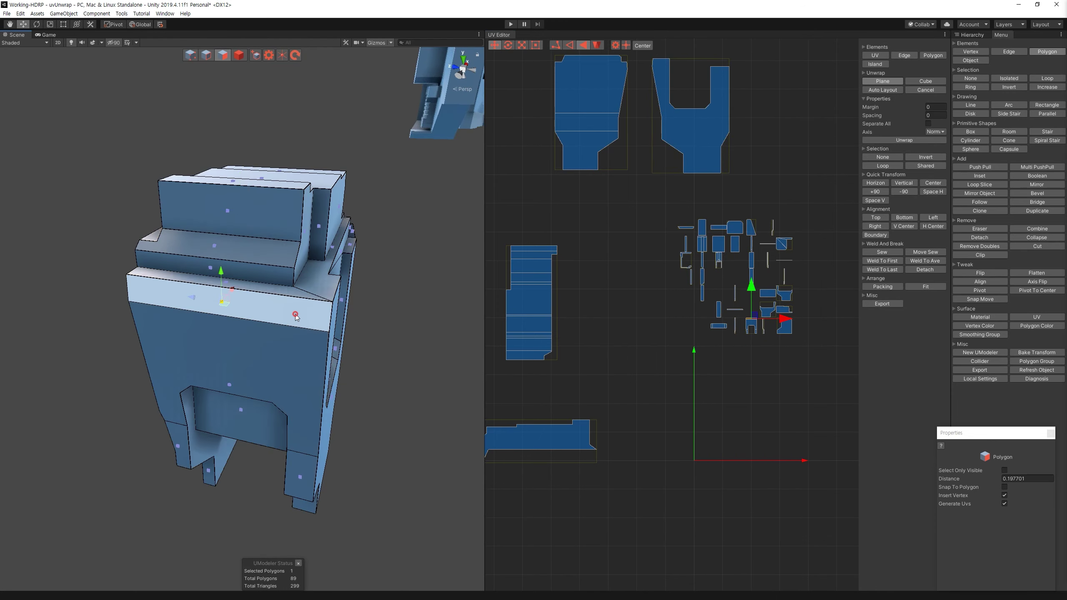
pyautogui.moveTo(235, 361)
pyautogui.keyDown('alt'); pyautogui.mouseDown()
pyautogui.moveTo(252, 370)
pyautogui.moveTo(235, 379)
pyautogui.mouseUp(); pyautogui.keyUp('alt')
pyautogui.keyDown('ctrl'); pyautogui.click(247, 367); pyautogui.keyUp('ctrl')
pyautogui.keyDown('ctrl'); pyautogui.click(244, 336); pyautogui.keyUp('ctrl')
pyautogui.keyDown('ctrl'); pyautogui.click(258, 476); pyautogui.keyUp('ctrl')
pyautogui.keyDown('ctrl'); pyautogui.click(258, 475); pyautogui.keyUp('ctrl')
# Step: Plane-unwrap the opening faces into one island and move it straight down in UV space
pyautogui.click(921, 143)
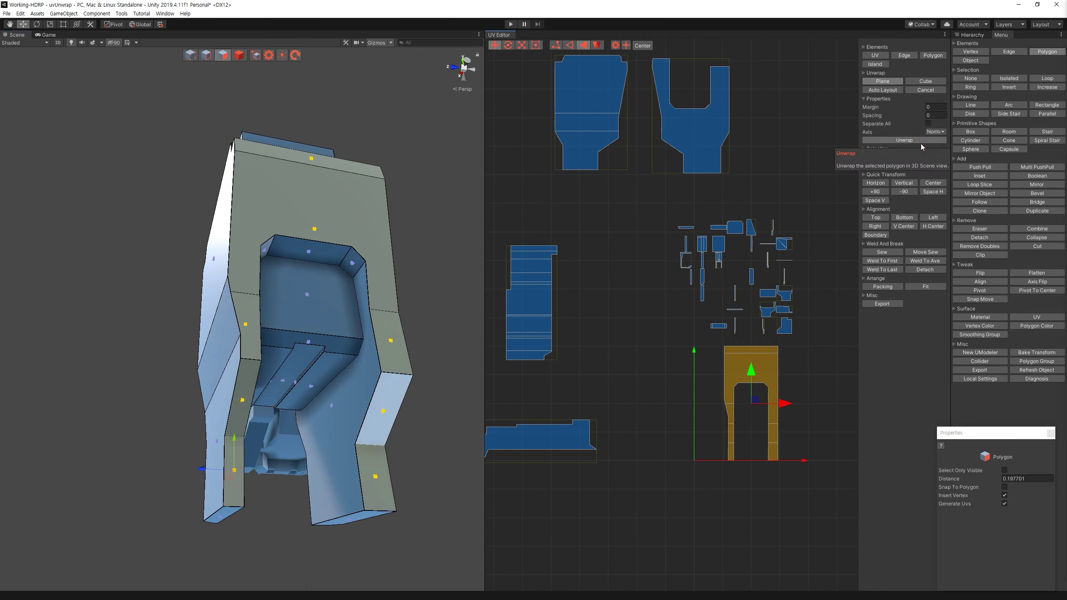
pyautogui.click(884, 90)
pyautogui.hotkey('ctrl', 'z')
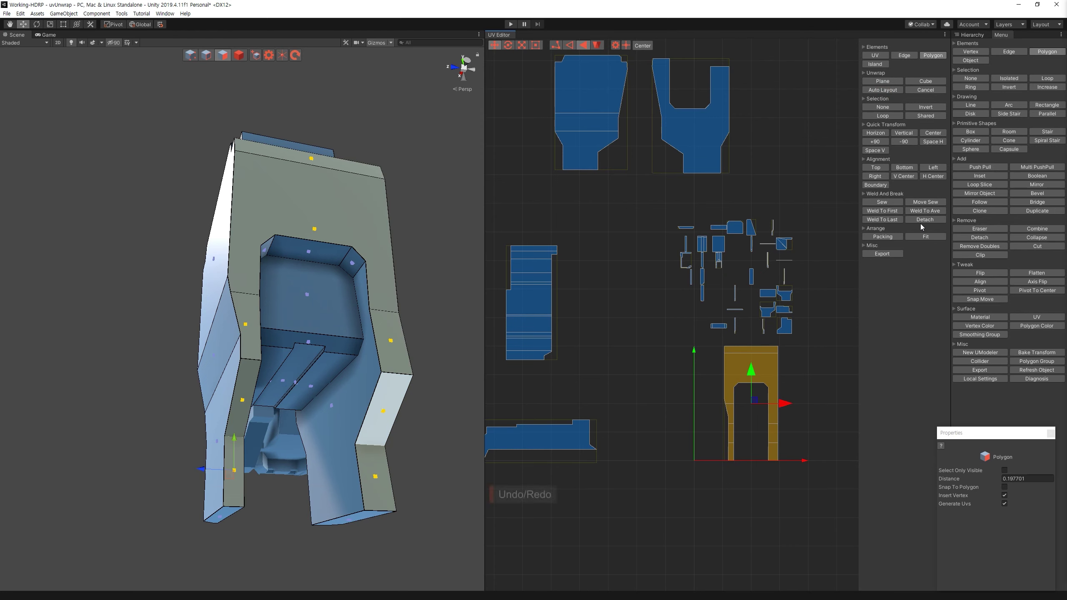
pyautogui.moveTo(751, 394); pyautogui.dragTo(704, 255, button='middle')
pyautogui.moveTo(711, 350); pyautogui.dragTo(719, 541)
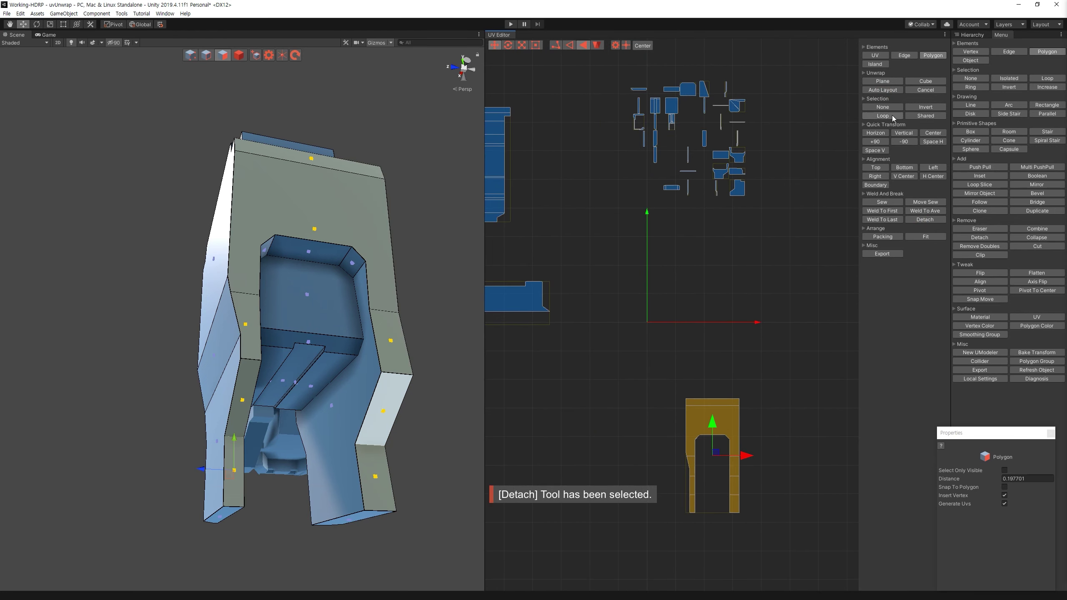
pyautogui.click(882, 89)
pyautogui.click(771, 389)
pyautogui.click(695, 303)
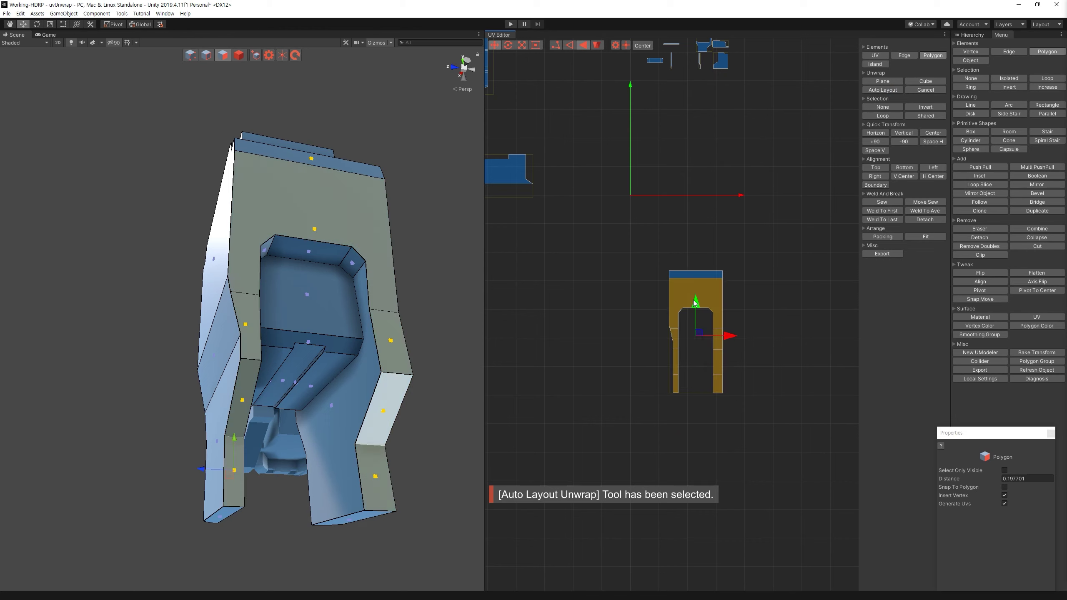
pyautogui.hotkey('ctrl', 'z')
pyautogui.click(765, 421)
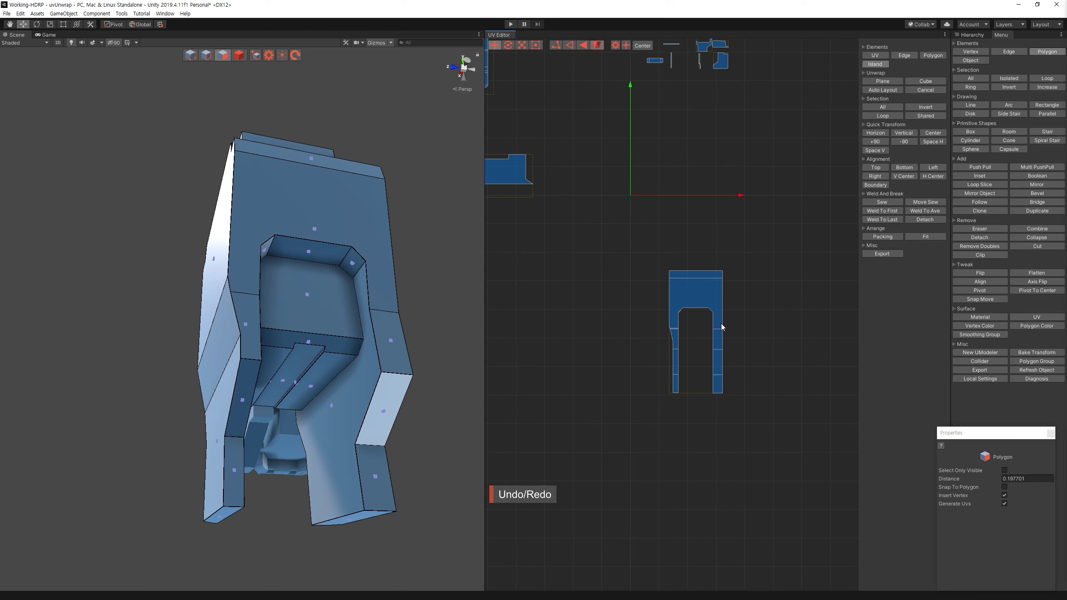
# Step: Switch to island selection and box-select the cluster of small islands
pyautogui.click(722, 327)
pyautogui.moveTo(569, 254); pyautogui.dragTo(659, 452, button='middle')
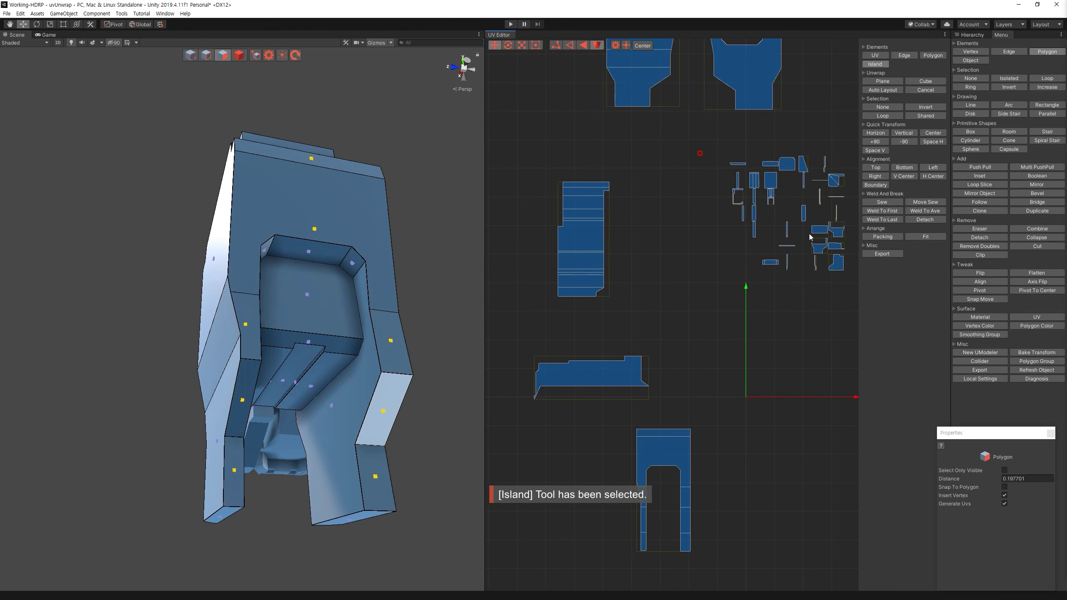
pyautogui.moveTo(570, 200); pyautogui.dragTo(788, 360)
pyautogui.keyDown('alt'); pyautogui.moveTo(478, 216); pyautogui.dragTo(813, 343); pyautogui.keyUp('alt')
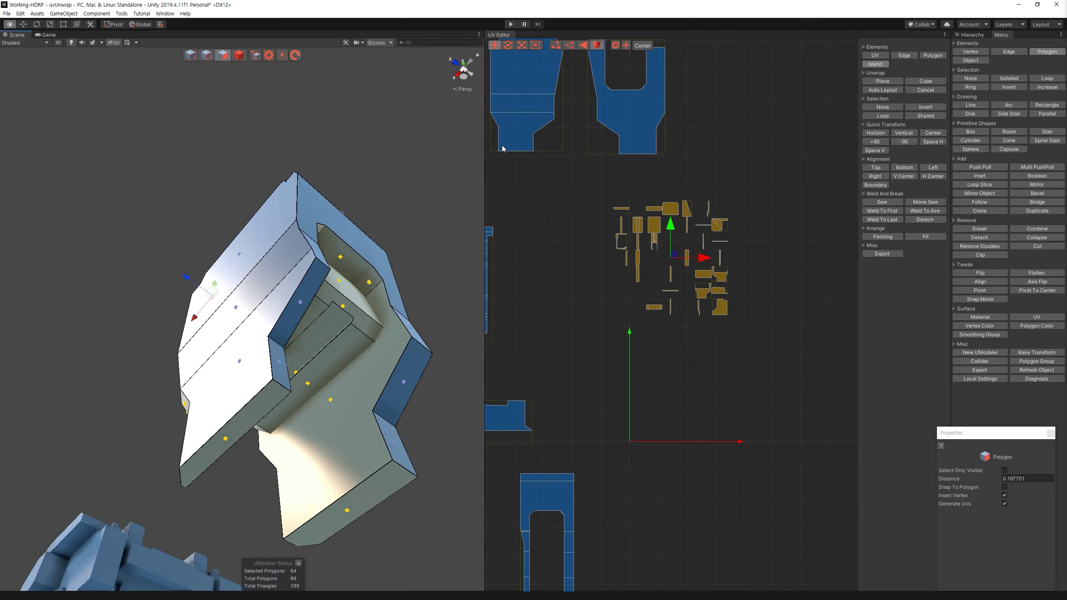
# Step: Plane-unwrap the thin ledge strip faces and move the new island down and right
pyautogui.scroll(5, 340, 305)
pyautogui.keyDown('alt'); pyautogui.moveTo(340, 305); pyautogui.dragTo(227, 263); pyautogui.keyUp('alt')
pyautogui.click(226, 263)
pyautogui.keyDown('ctrl'); pyautogui.click(377, 276); pyautogui.keyUp('ctrl')
pyautogui.moveTo(377, 276)
pyautogui.keyDown('alt'); pyautogui.mouseDown()
pyautogui.moveTo(387, 238)
pyautogui.moveTo(205, 366)
pyautogui.mouseUp(); pyautogui.keyUp('alt')
pyautogui.keyDown('ctrl'); pyautogui.click(390, 243); pyautogui.keyUp('ctrl')
pyautogui.keyDown('alt'); pyautogui.moveTo(68, 330); pyautogui.dragTo(438, 284); pyautogui.keyUp('alt')
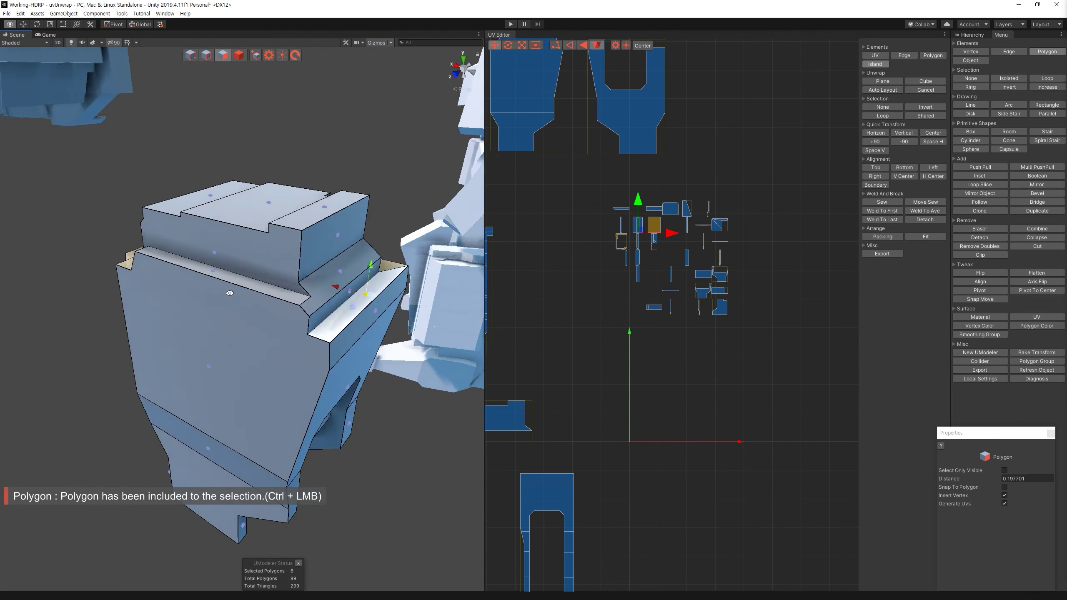
pyautogui.keyDown('ctrl'); pyautogui.click(298, 267); pyautogui.keyUp('ctrl')
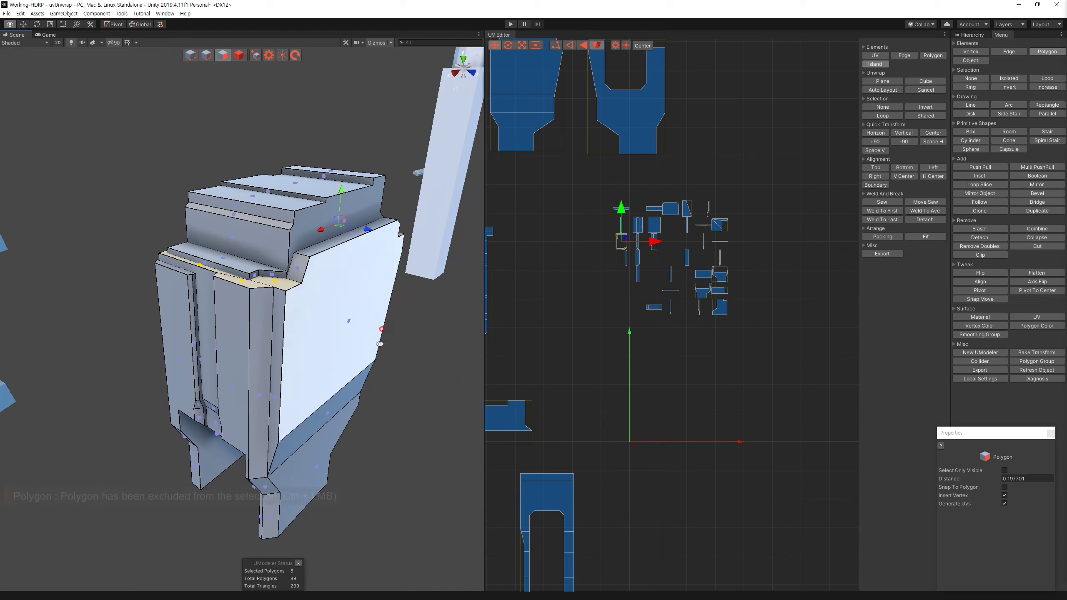
pyautogui.keyDown('alt'); pyautogui.moveTo(298, 267); pyautogui.dragTo(378, 236); pyautogui.keyUp('alt')
pyautogui.click(882, 80)
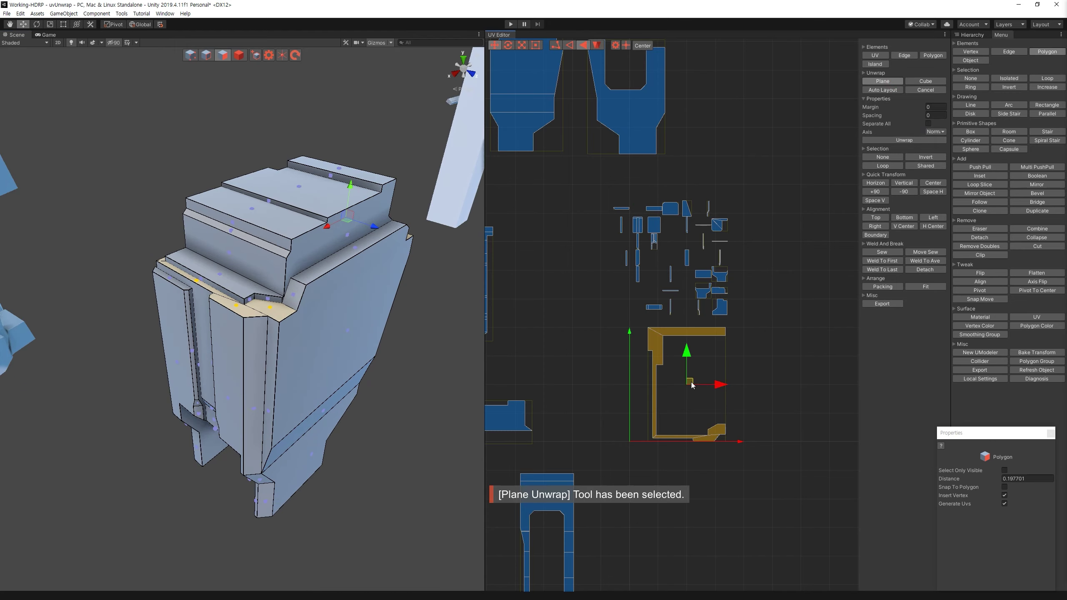
pyautogui.moveTo(692, 386); pyautogui.dragTo(714, 530)
# Step: Add the top edge strip, lay it out as a straight island, and box-select the central islands
pyautogui.moveTo(399, 295)
pyautogui.keyDown('alt'); pyautogui.mouseDown()
pyautogui.moveTo(202, 305)
pyautogui.moveTo(232, 320)
pyautogui.mouseUp(); pyautogui.keyUp('alt')
pyautogui.moveTo(360, 320)
pyautogui.keyDown('alt'); pyautogui.mouseDown()
pyautogui.moveTo(288, 337)
pyautogui.moveTo(296, 258)
pyautogui.moveTo(298, 271)
pyautogui.mouseUp(); pyautogui.keyUp('alt')
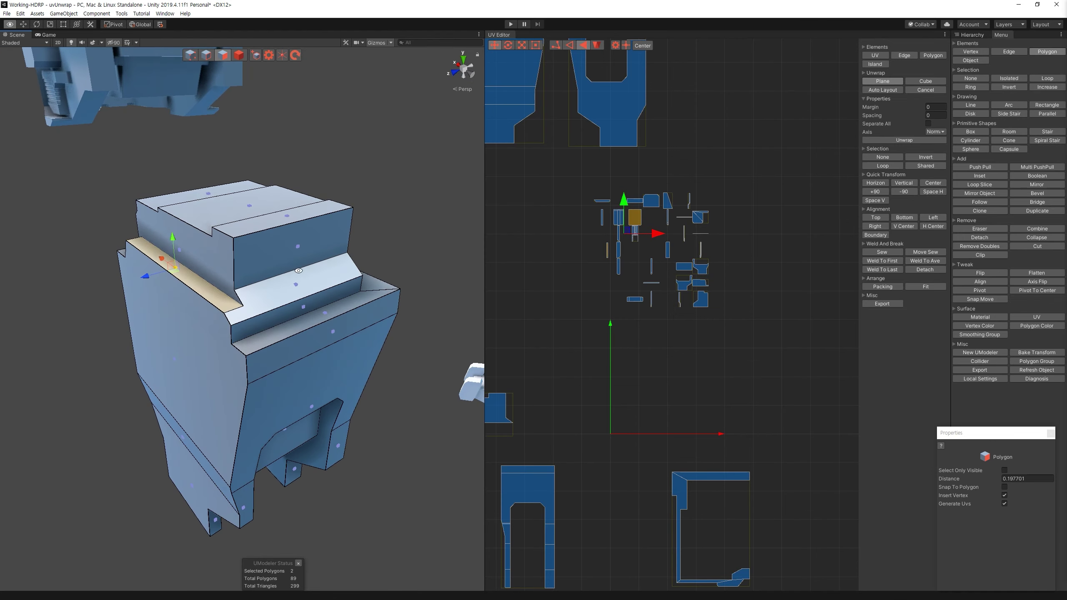
pyautogui.keyDown('alt'); pyautogui.moveTo(208, 299); pyautogui.dragTo(335, 279); pyautogui.keyUp('alt')
pyautogui.keyDown('ctrl'); pyautogui.click(335, 275); pyautogui.keyUp('ctrl')
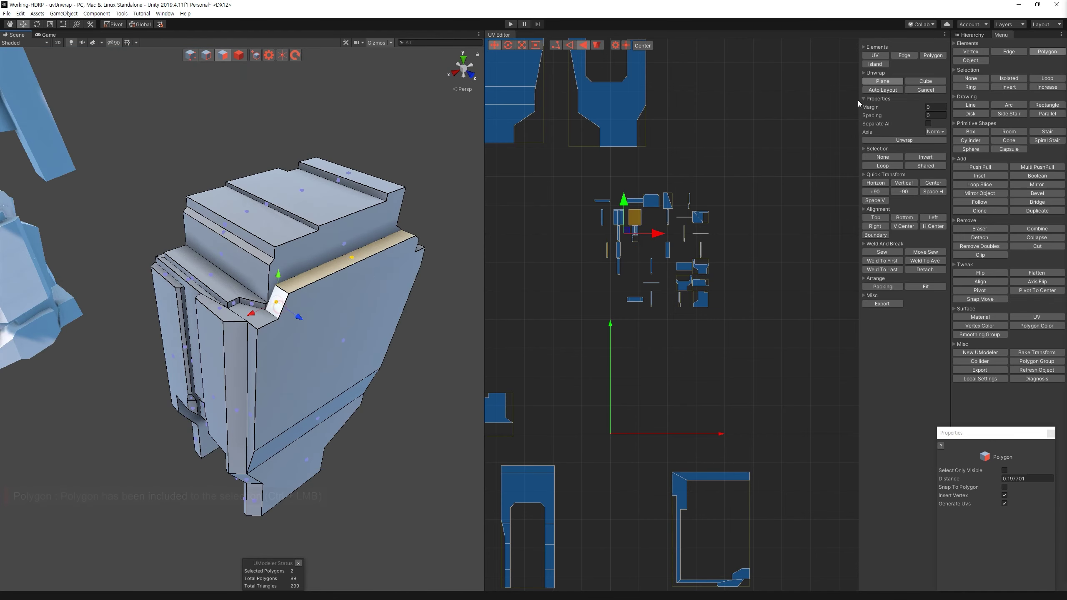
pyautogui.click(890, 99)
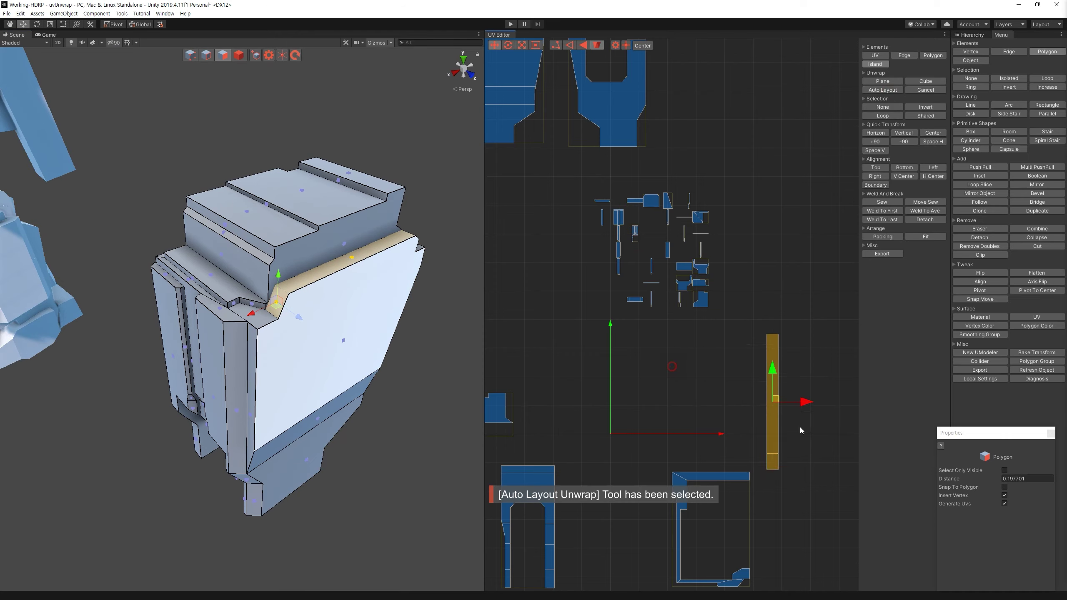
pyautogui.moveTo(742, 394); pyautogui.dragTo(550, 171)
# Step: Select the faces along the arm's side strip
pyautogui.moveTo(295, 252)
pyautogui.keyDown('alt'); pyautogui.mouseDown()
pyautogui.moveTo(336, 189)
pyautogui.moveTo(447, 161)
pyautogui.moveTo(305, 200)
pyautogui.mouseUp(); pyautogui.keyUp('alt')
pyautogui.scroll(3, 336, 189)
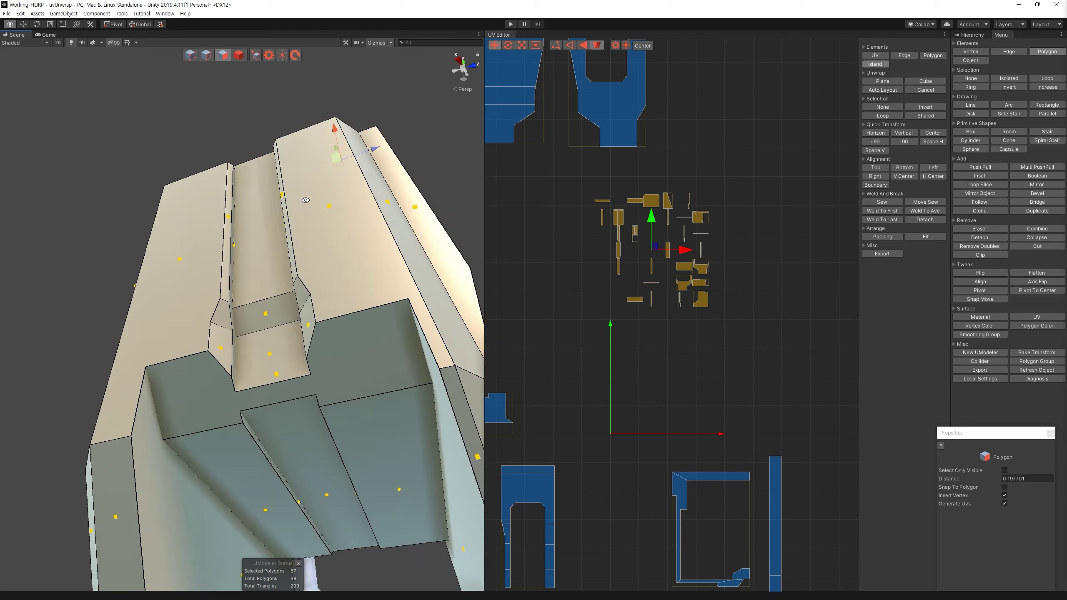
pyautogui.moveTo(266, 230)
pyautogui.keyDown('alt'); pyautogui.mouseDown()
pyautogui.moveTo(298, 273)
pyautogui.moveTo(426, 380)
pyautogui.mouseUp(); pyautogui.keyUp('alt')
pyautogui.click(297, 275)
pyautogui.keyDown('ctrl'); pyautogui.click(297, 275); pyautogui.keyUp('ctrl')
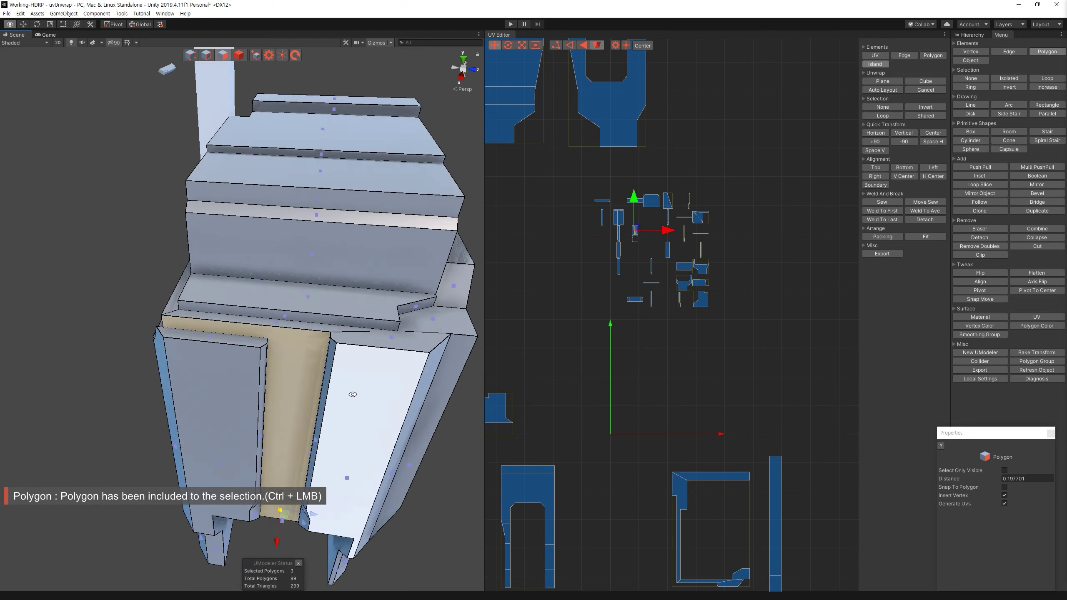
# Step: Run Auto Layout to rearrange the existing UV islands, then select the small island cluster
pyautogui.click(881, 82)
pyautogui.click(882, 90)
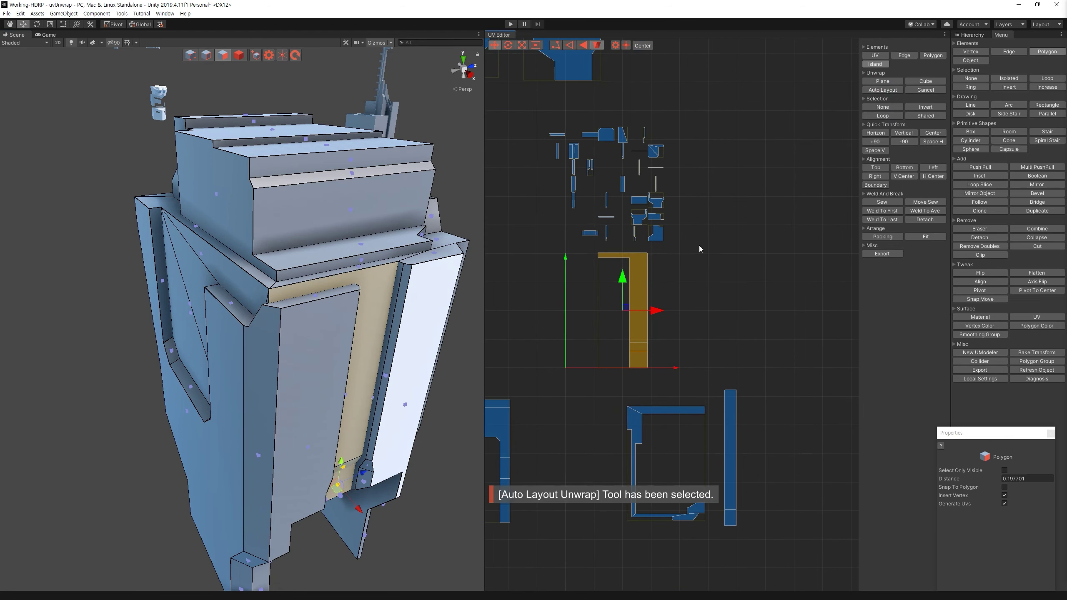
pyautogui.moveTo(716, 287); pyautogui.dragTo(557, 115)
# Step: Select the long tan strip faces on the arm's front and set the unwrap mode to Plane
pyautogui.moveTo(235, 268)
pyautogui.keyDown('alt'); pyautogui.mouseDown()
pyautogui.moveTo(306, 201)
pyautogui.moveTo(337, 256)
pyautogui.moveTo(431, 186)
pyautogui.moveTo(445, 235)
pyautogui.mouseUp(); pyautogui.keyUp('alt')
pyautogui.click(270, 283)
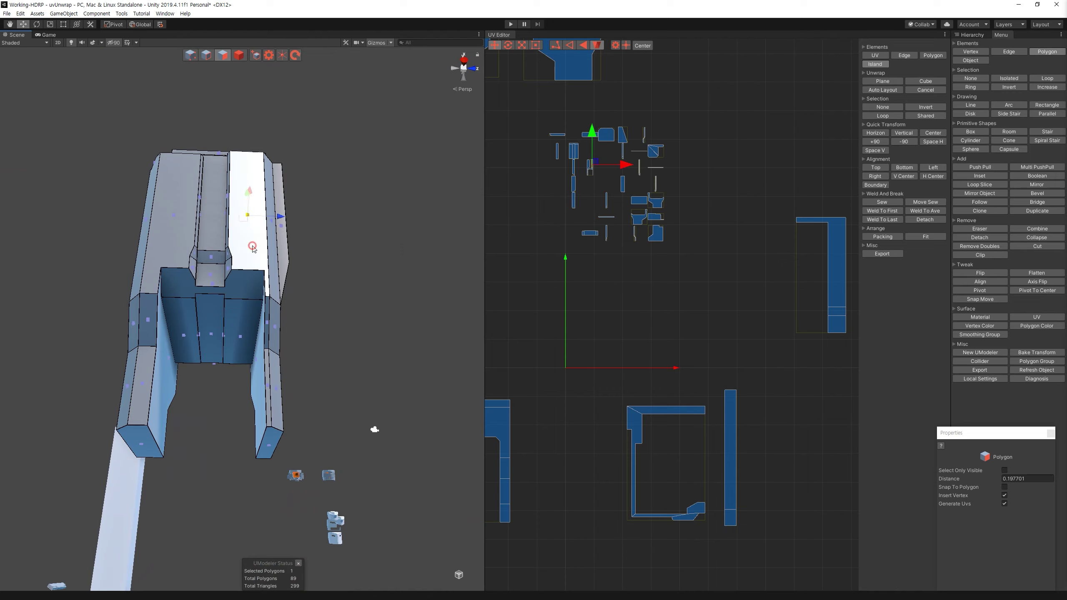
pyautogui.keyDown('ctrl'); pyautogui.click(261, 381); pyautogui.keyUp('ctrl')
pyautogui.moveTo(260, 381)
pyautogui.keyDown('alt'); pyautogui.mouseDown()
pyautogui.moveTo(288, 260)
pyautogui.moveTo(262, 335)
pyautogui.moveTo(479, 268)
pyautogui.mouseUp(); pyautogui.keyUp('alt')
pyautogui.keyDown('ctrl'); pyautogui.click(260, 316); pyautogui.keyUp('ctrl')
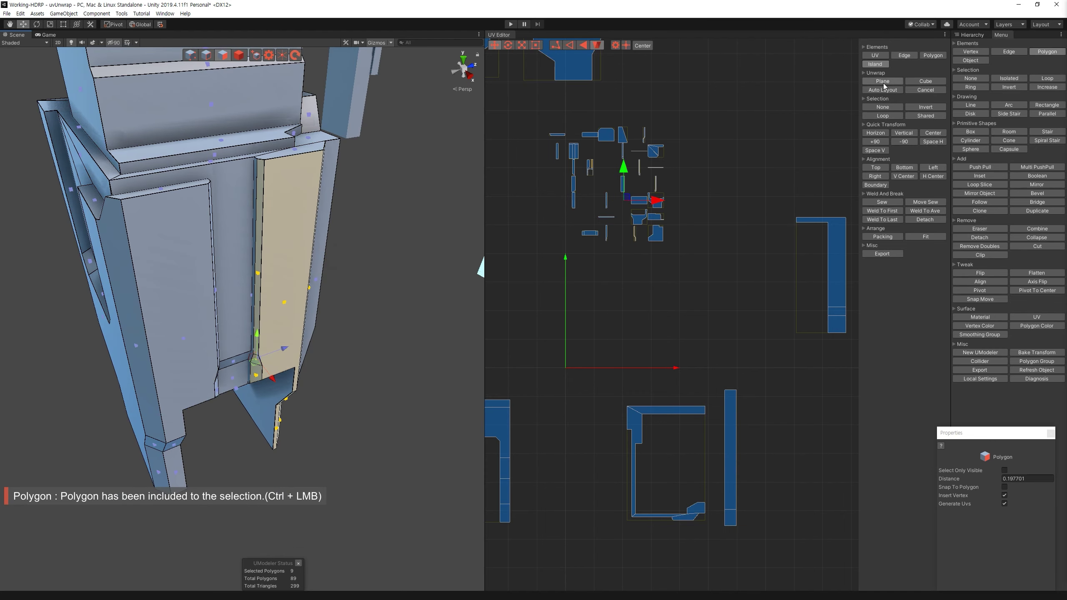
pyautogui.click(883, 82)
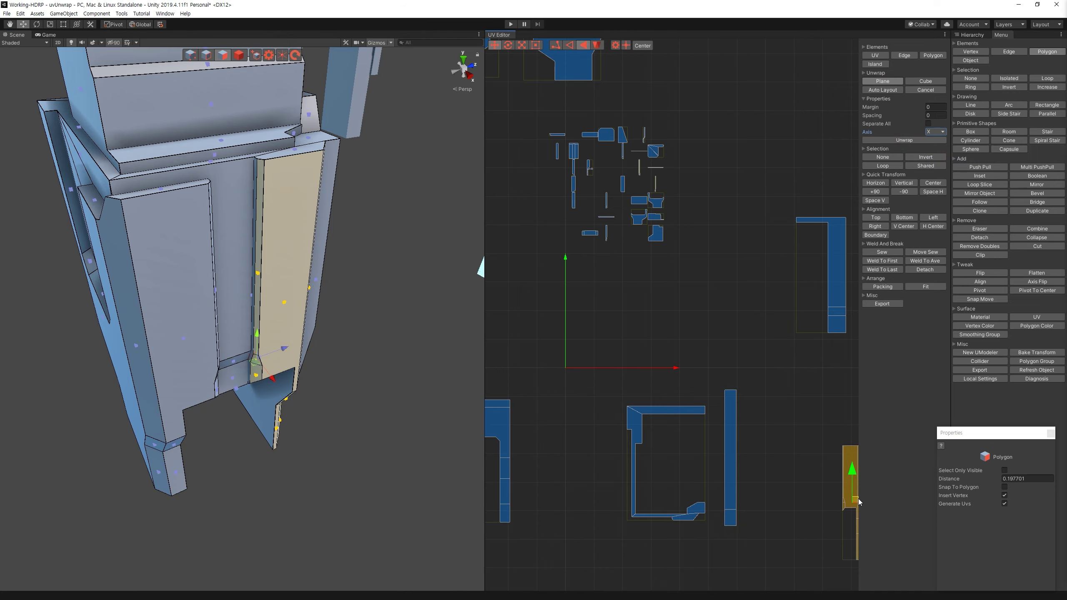
# Step: Select the tall side panel faces and plane-unwrap them into a small upright island
pyautogui.moveTo(859, 499); pyautogui.dragTo(876, 437, button='middle')
pyautogui.keyDown('alt'); pyautogui.moveTo(369, 294); pyautogui.dragTo(413, 321); pyautogui.keyUp('alt')
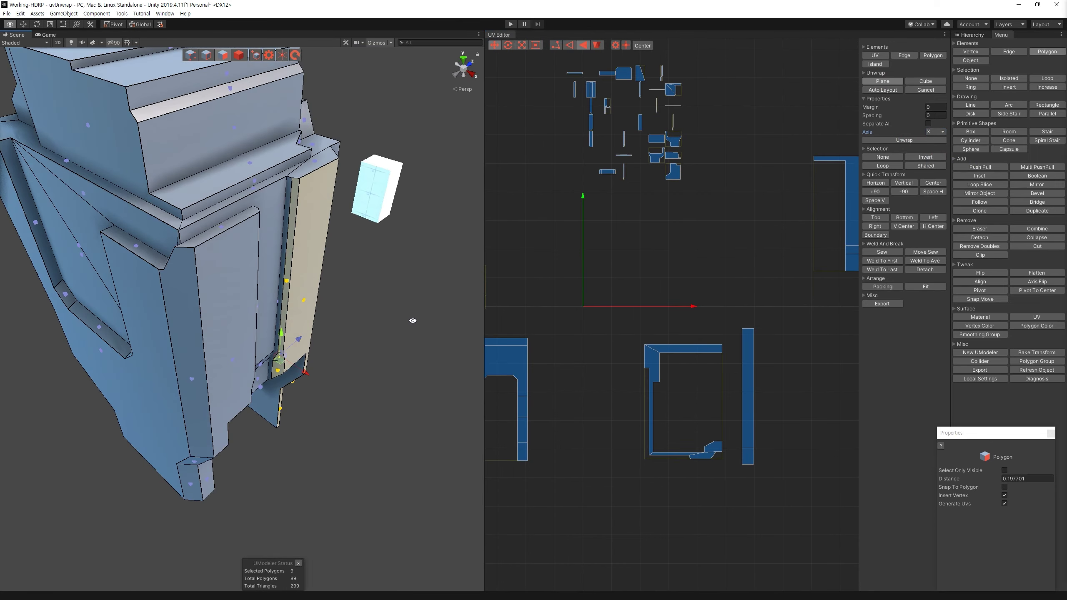
pyautogui.click(230, 273)
pyautogui.keyDown('ctrl'); pyautogui.click(210, 336); pyautogui.keyUp('ctrl')
pyautogui.moveTo(210, 336)
pyautogui.keyDown('alt'); pyautogui.mouseDown()
pyautogui.moveTo(306, 290)
pyautogui.moveTo(277, 176)
pyautogui.mouseUp(); pyautogui.keyUp('alt')
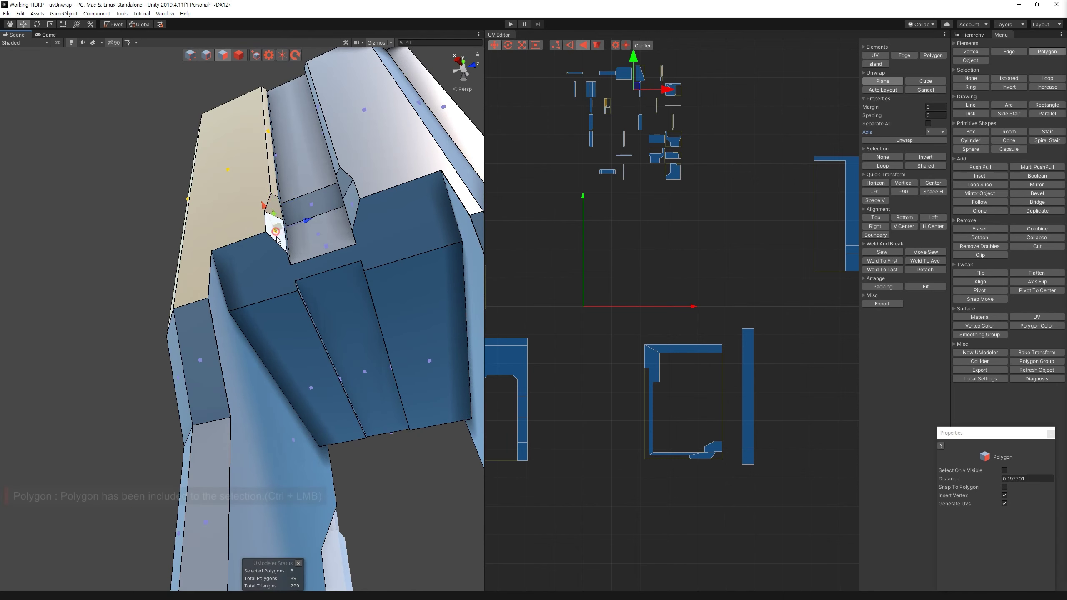
pyautogui.keyDown('alt'); pyautogui.moveTo(277, 240); pyautogui.dragTo(289, 351); pyautogui.keyUp('alt')
pyautogui.keyDown('ctrl'); pyautogui.click(244, 390); pyautogui.keyUp('ctrl')
pyautogui.keyDown('alt'); pyautogui.moveTo(244, 390); pyautogui.dragTo(222, 432); pyautogui.keyUp('alt')
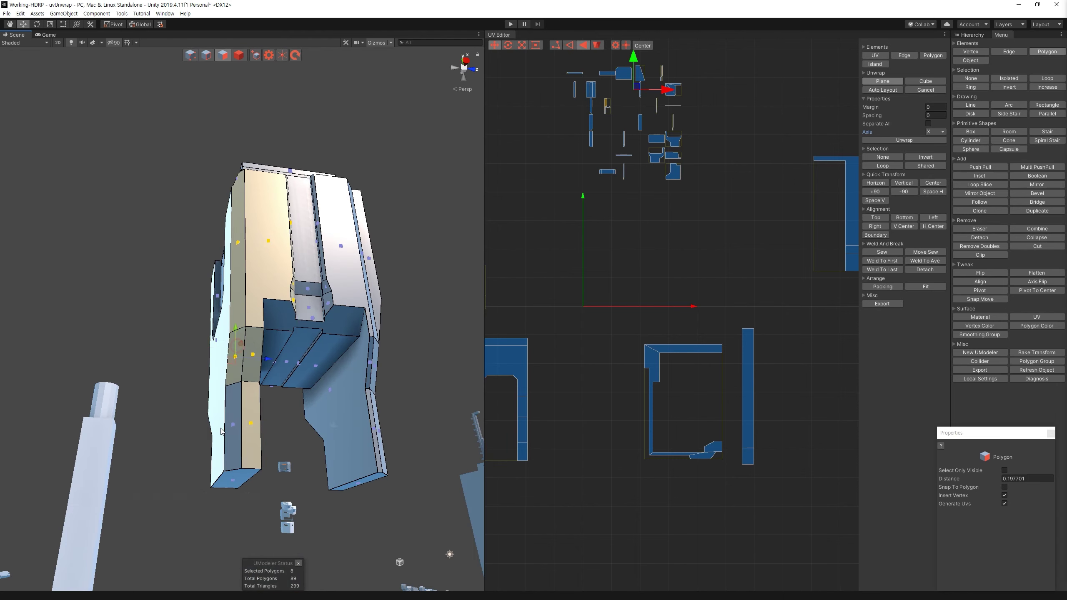
pyautogui.keyDown('ctrl'); pyautogui.click(211, 392); pyautogui.keyUp('ctrl')
pyautogui.keyDown('alt'); pyautogui.moveTo(211, 392); pyautogui.dragTo(328, 319); pyautogui.keyUp('alt')
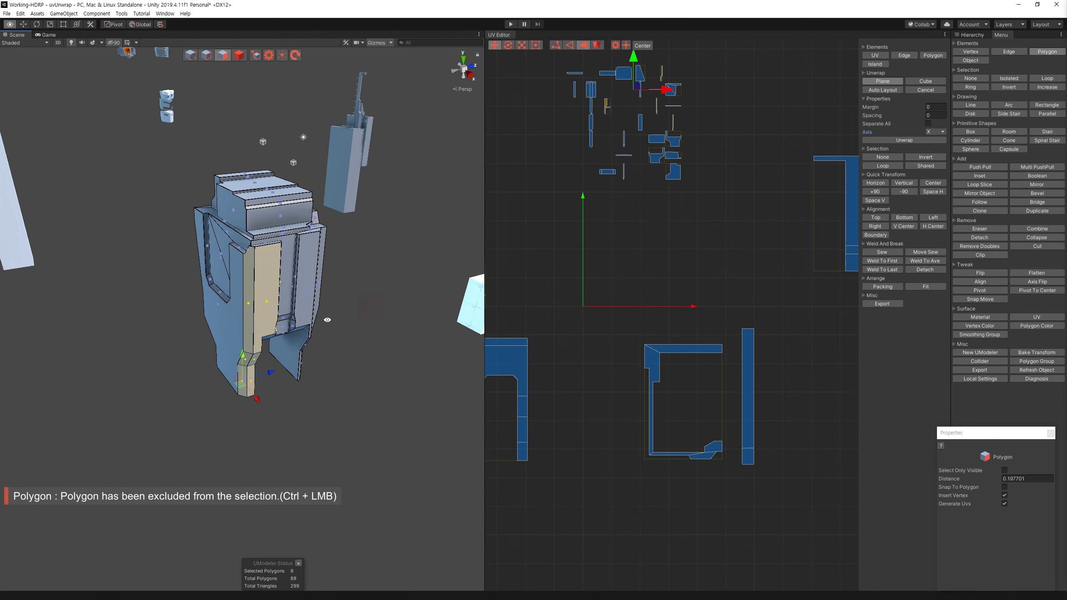
pyautogui.click(899, 139)
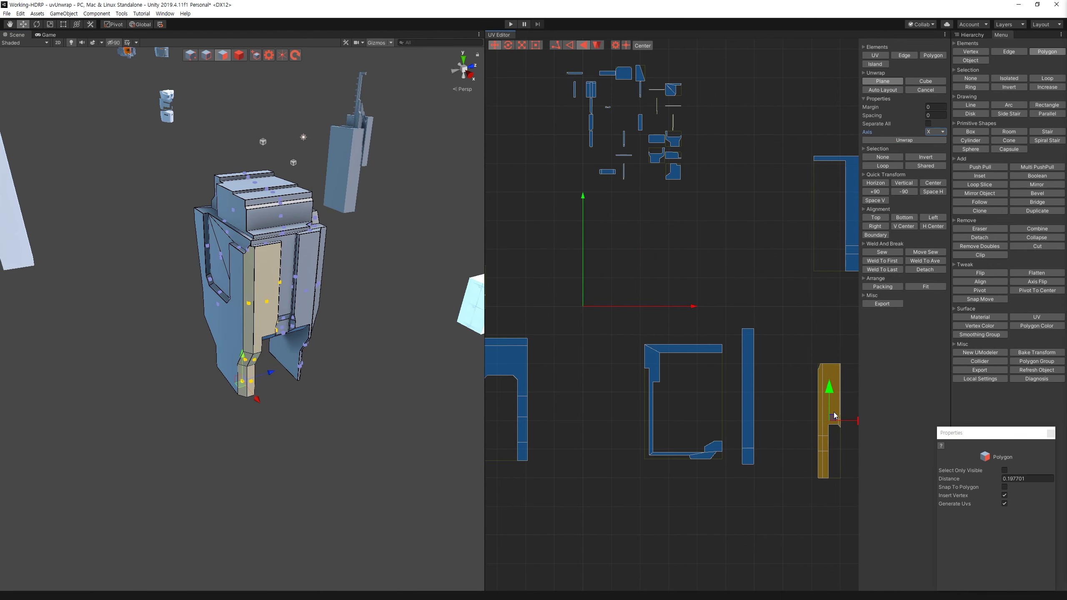
# Step: Frame the new island and select both leg-strip UV islands together
pyautogui.moveTo(836, 422); pyautogui.dragTo(557, 337, button='middle')
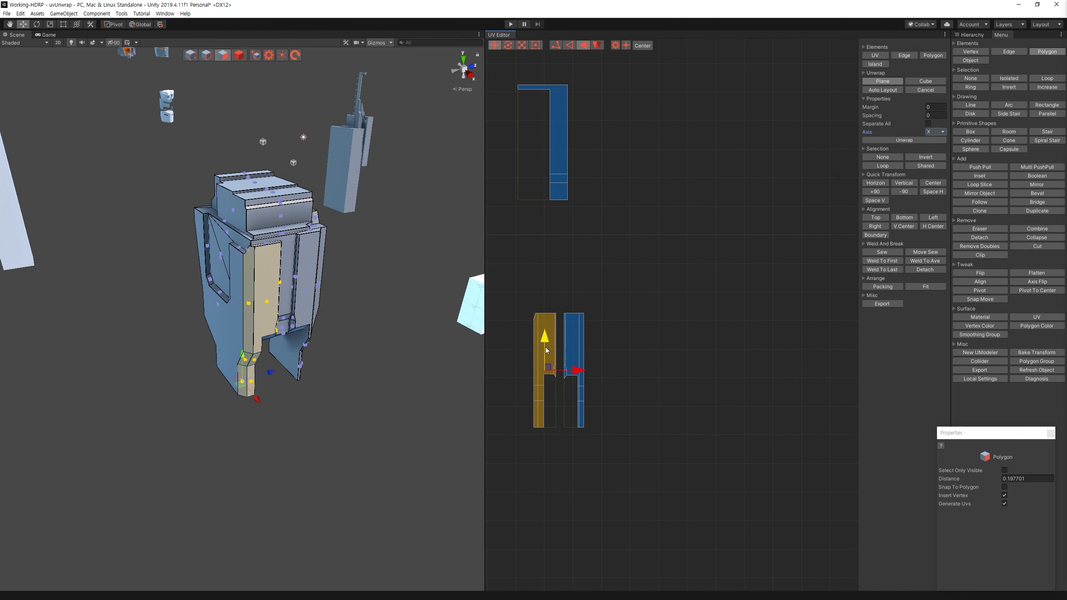
pyautogui.press('f')
pyautogui.keyDown('shift'); pyautogui.click(674, 316); pyautogui.keyUp('shift')
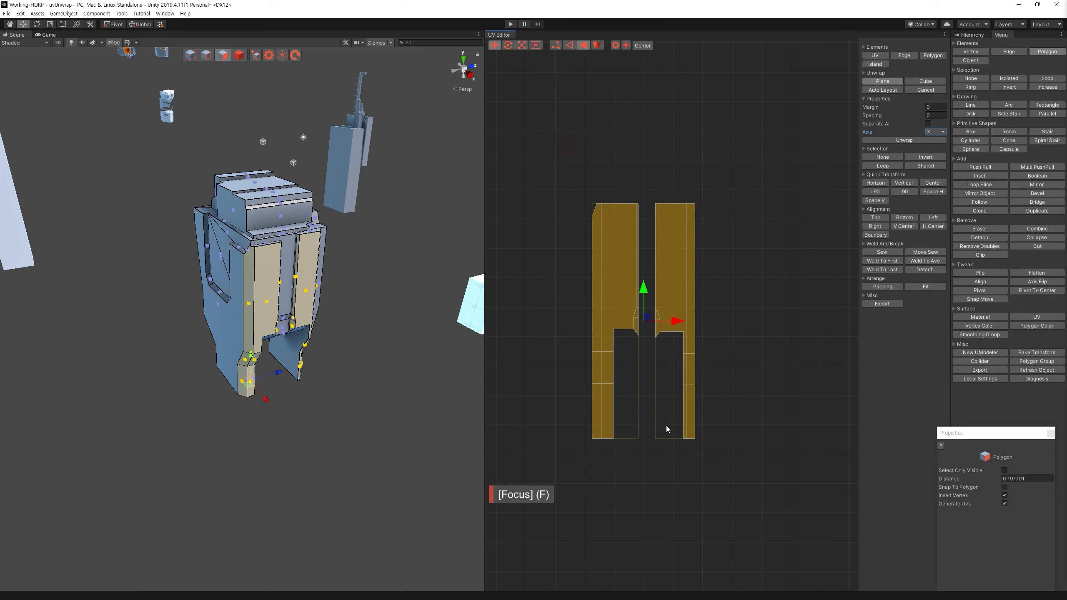
pyautogui.click(801, 332)
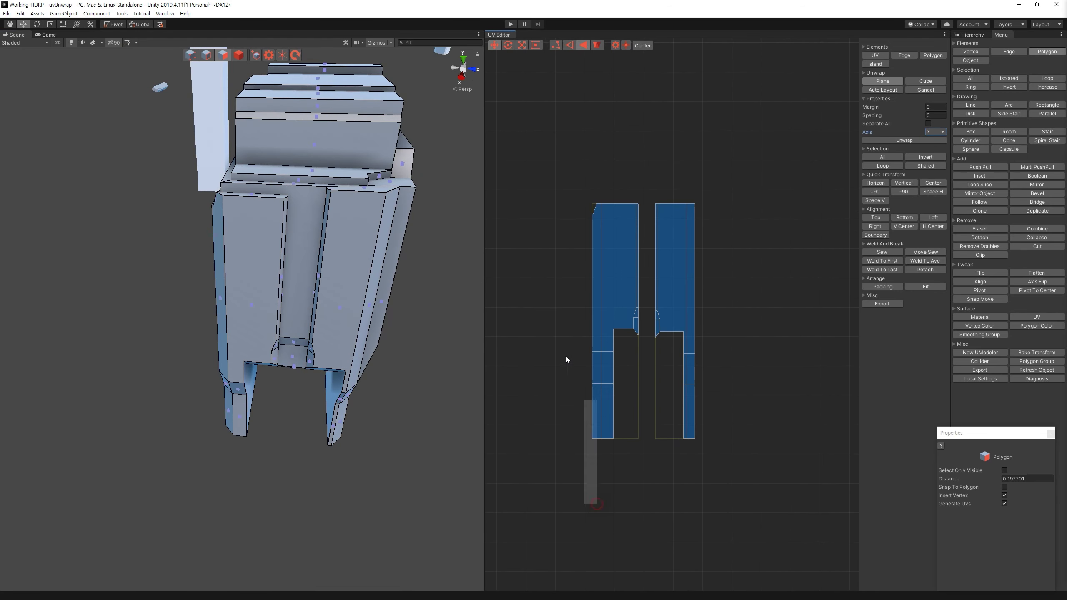
pyautogui.moveTo(565, 152); pyautogui.dragTo(636, 498)
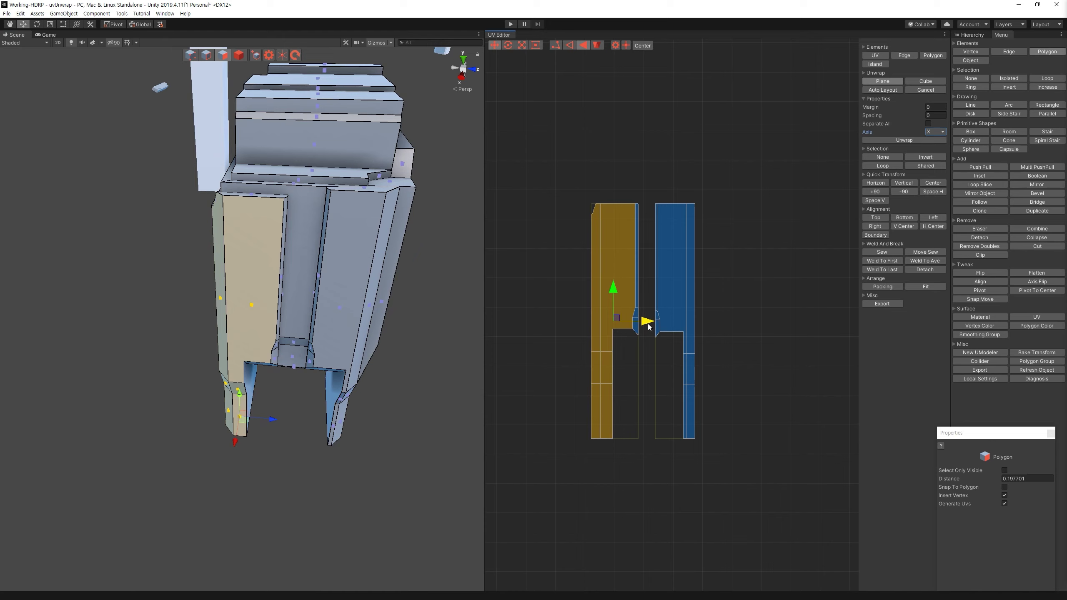
pyautogui.moveTo(653, 311); pyautogui.dragTo(798, 505)
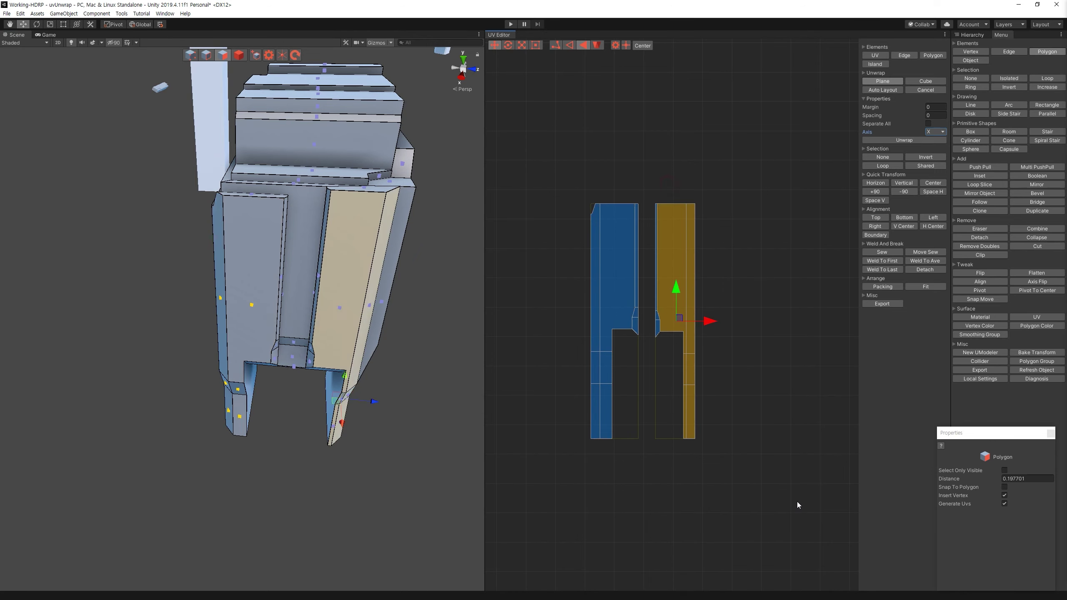
pyautogui.click(710, 324)
pyautogui.scroll(-3, 717, 421)
pyautogui.scroll(-3, 714, 423)
pyautogui.moveTo(705, 375); pyautogui.dragTo(837, 585)
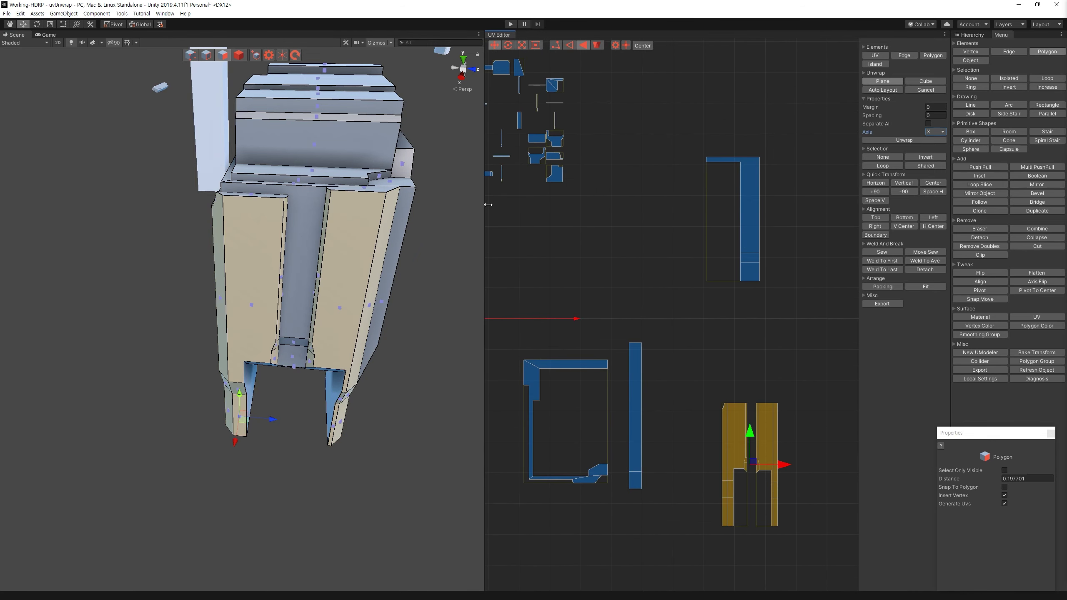
pyautogui.click(611, 324)
pyautogui.moveTo(602, 310); pyautogui.dragTo(700, 475, button='middle')
pyautogui.moveTo(772, 421); pyautogui.dragTo(497, 187)
# Step: Re-unwrap the narrow side strip and place its upright island beside the side-panel island at lower right
pyautogui.moveTo(111, 232)
pyautogui.keyDown('alt'); pyautogui.mouseDown()
pyautogui.moveTo(210, 148)
pyautogui.moveTo(319, 189)
pyautogui.mouseUp(); pyautogui.keyUp('alt')
pyautogui.click(353, 210)
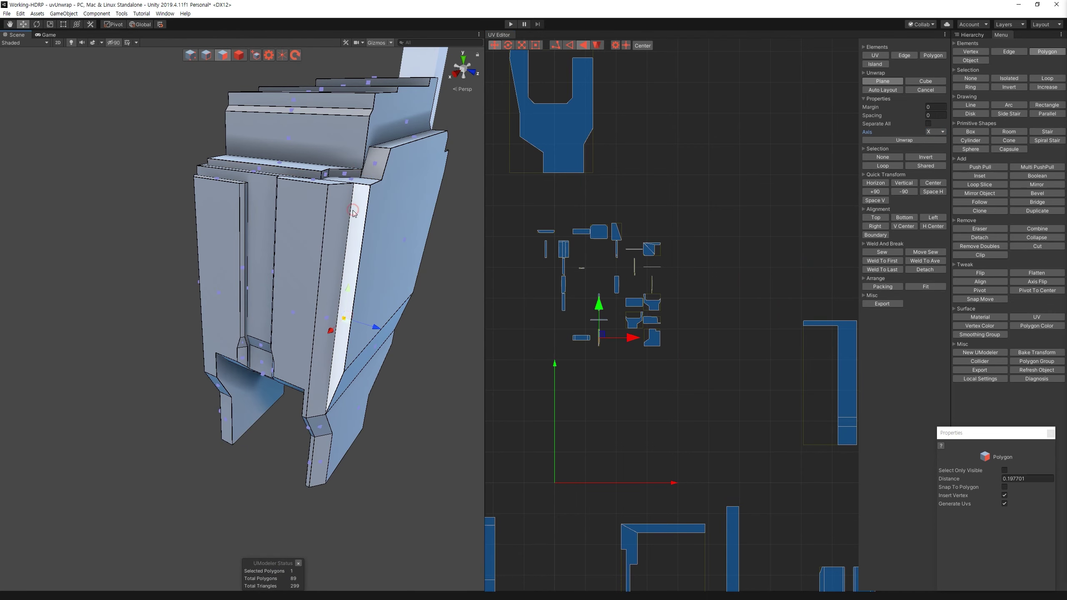
pyautogui.moveTo(810, 491); pyautogui.dragTo(707, 324, button='middle')
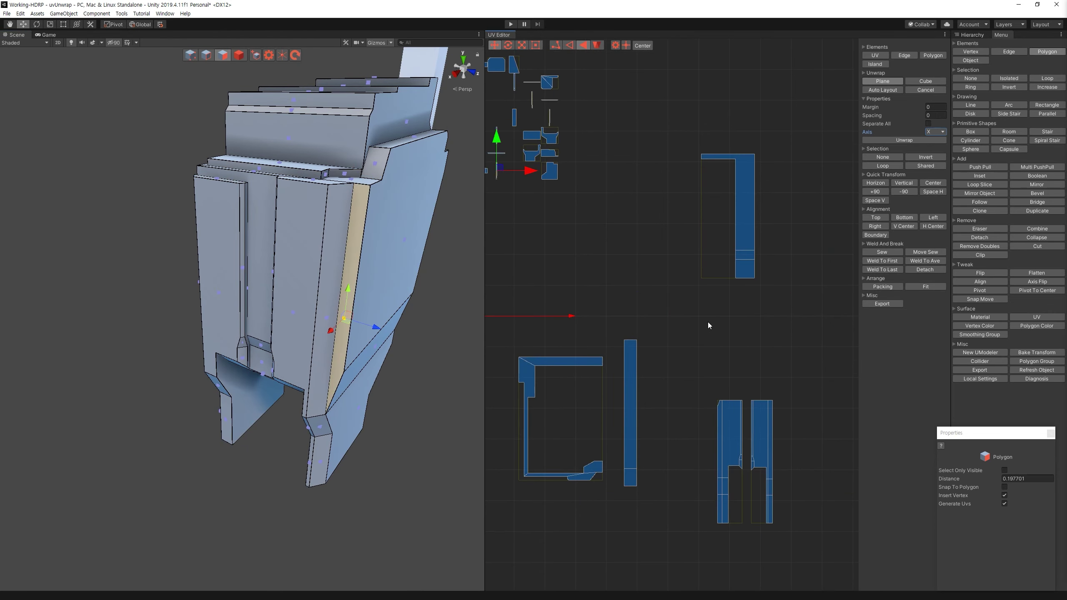
pyautogui.moveTo(748, 382); pyautogui.dragTo(844, 592)
pyautogui.keyDown('alt'); pyautogui.moveTo(294, 252); pyautogui.dragTo(313, 123); pyautogui.keyUp('alt')
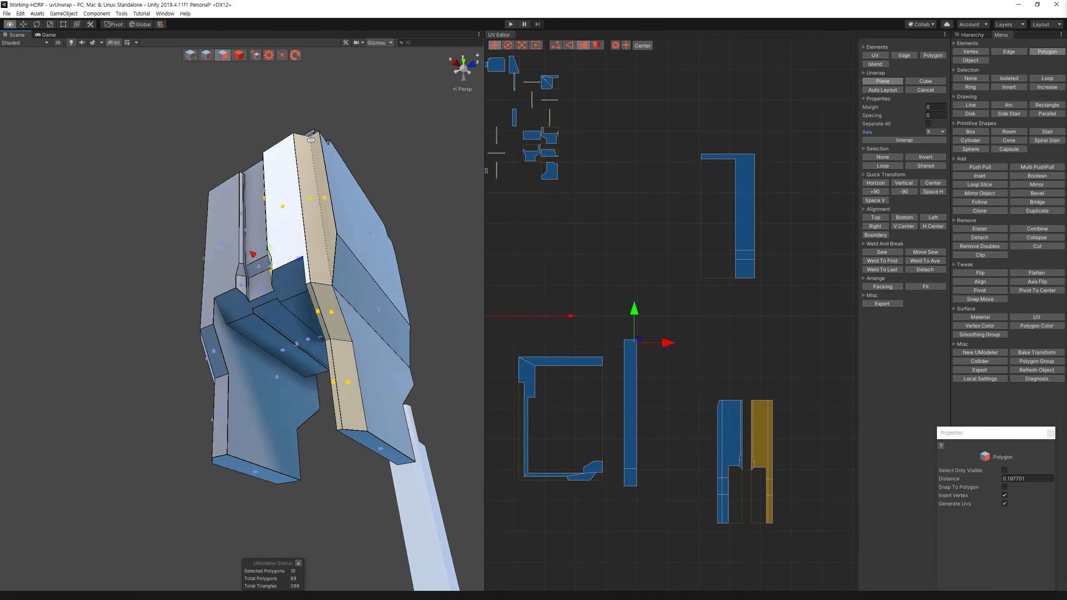
pyautogui.click(918, 143)
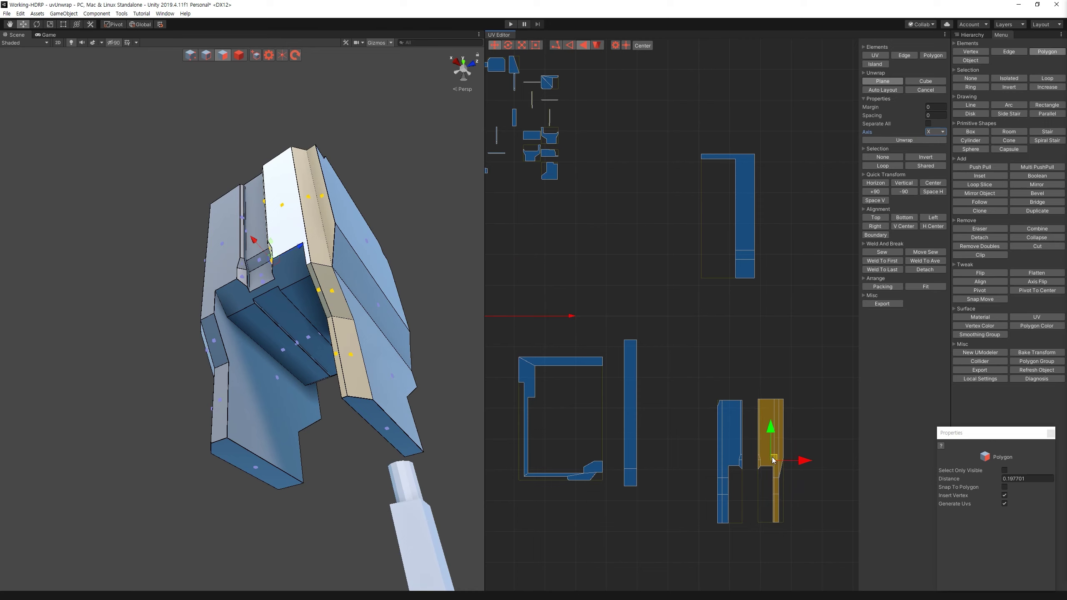
pyautogui.moveTo(769, 389); pyautogui.dragTo(803, 467)
pyautogui.click(594, 264)
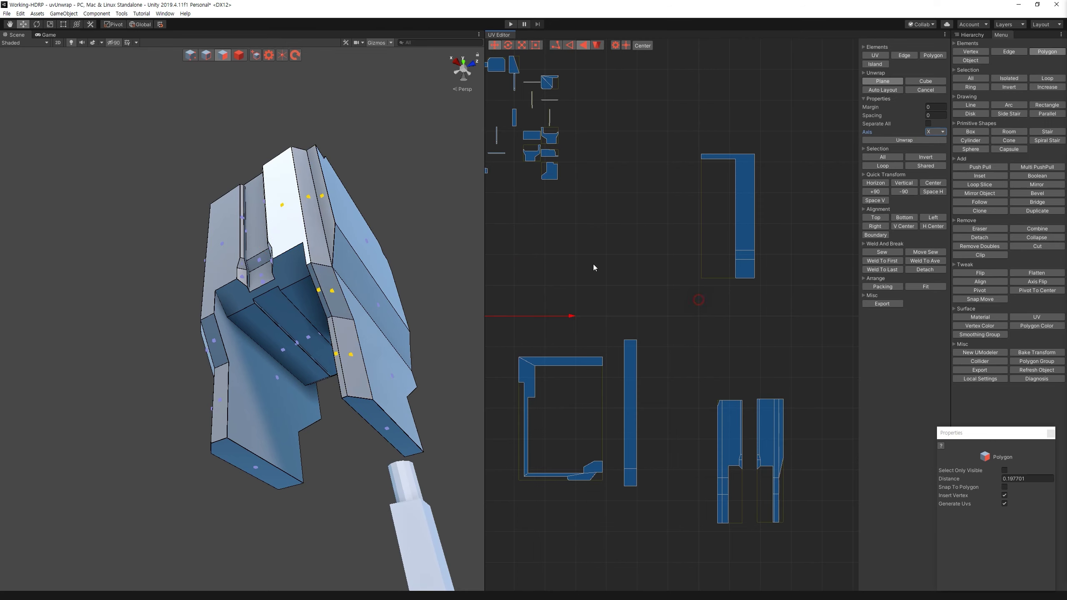
pyautogui.moveTo(593, 263); pyautogui.dragTo(685, 403, button='middle')
pyautogui.moveTo(720, 372); pyautogui.dragTo(493, 159)
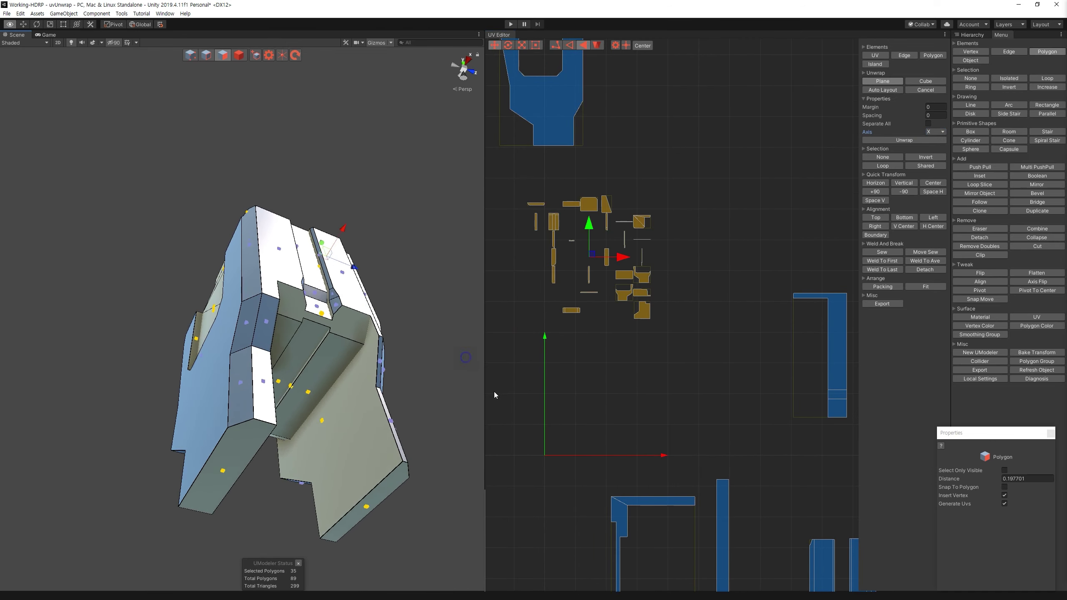
# Step: Plane-unwrap the inner wall face along its Normal axis and move the island near the top
pyautogui.click(380, 408)
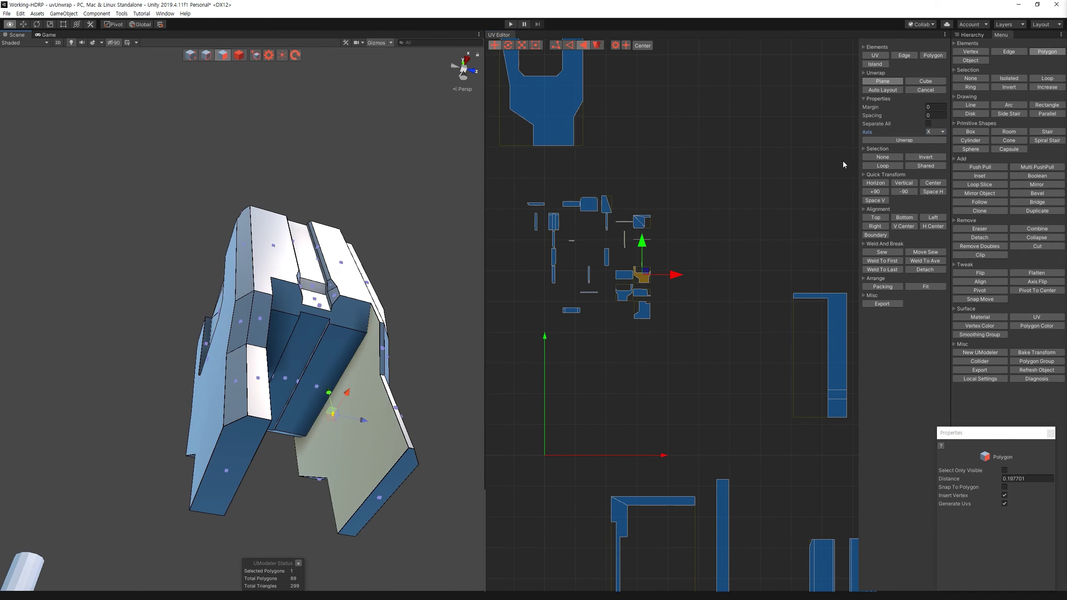
pyautogui.click(948, 141)
pyautogui.click(918, 144)
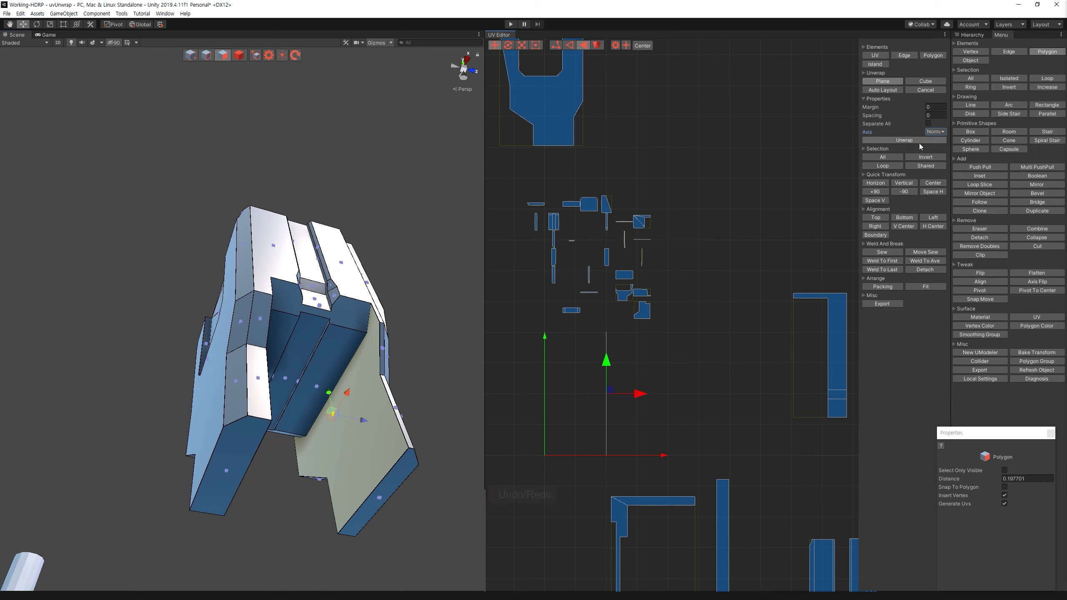
pyautogui.moveTo(609, 391); pyautogui.dragTo(625, 163)
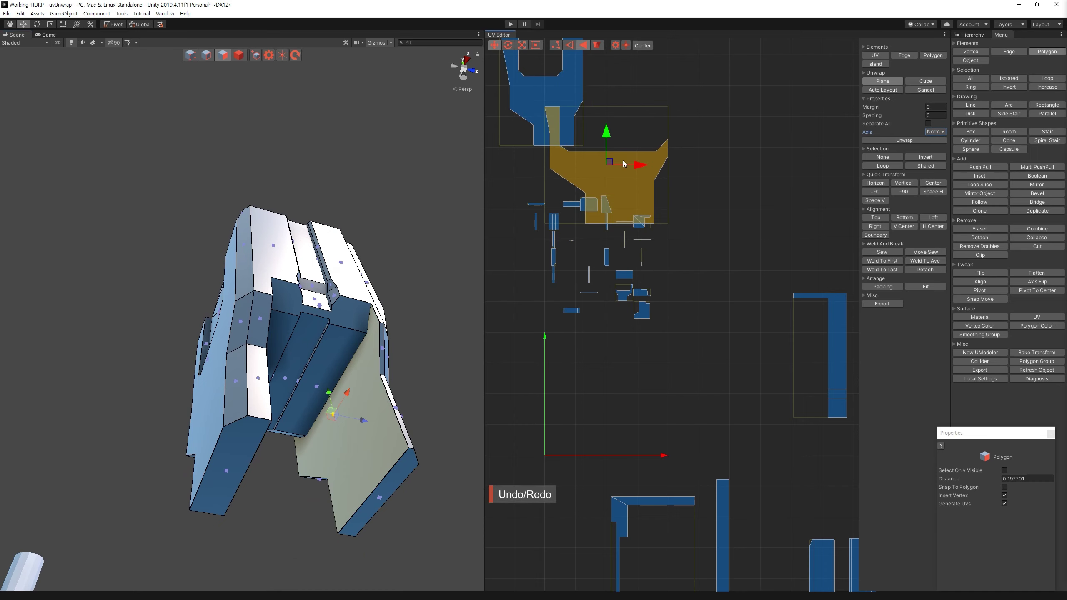
# Step: Unwrap another face into a large island and move it out of the way
pyautogui.keyDown('alt'); pyautogui.moveTo(261, 379); pyautogui.dragTo(172, 398); pyautogui.keyUp('alt')
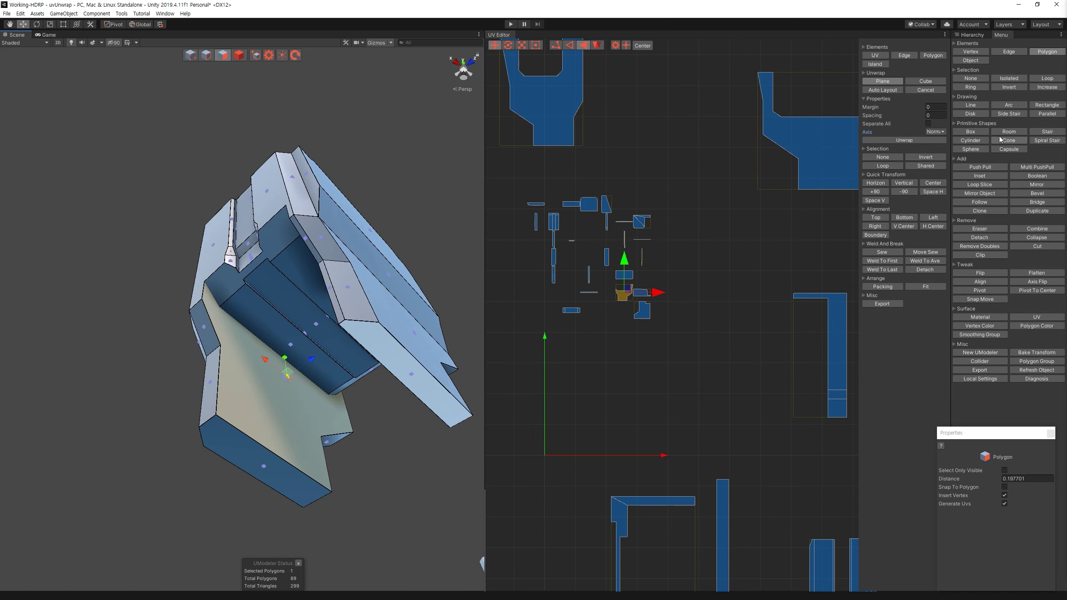
pyautogui.click(908, 141)
pyautogui.moveTo(604, 394); pyautogui.dragTo(579, 401, button='middle')
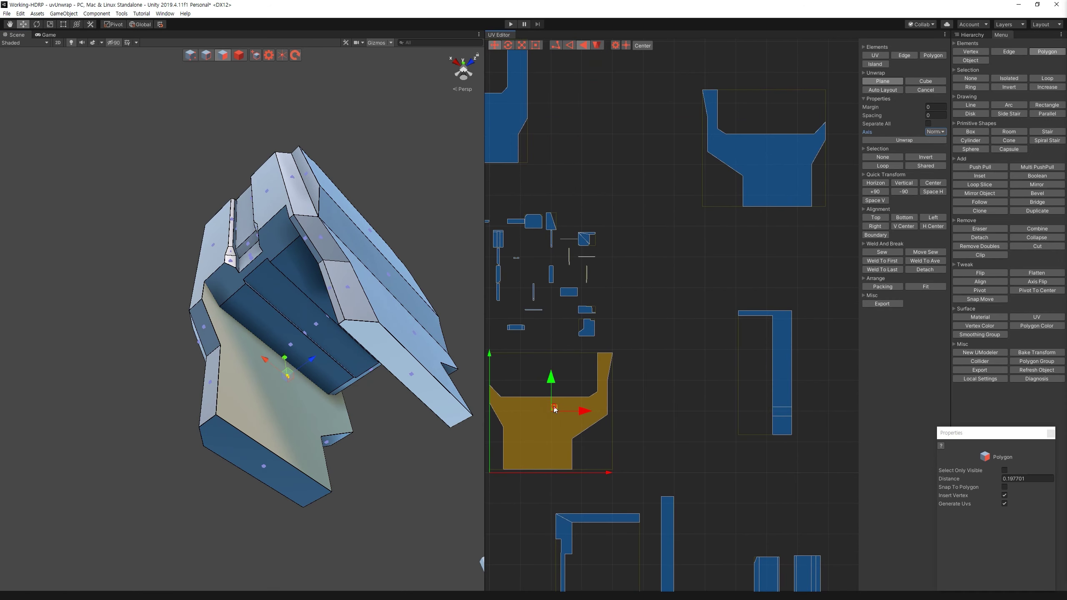
pyautogui.moveTo(555, 410); pyautogui.dragTo(867, 272)
pyautogui.click(700, 373)
pyautogui.moveTo(551, 298); pyautogui.dragTo(627, 316, button='middle')
pyautogui.moveTo(530, 218); pyautogui.dragTo(732, 394)
# Step: Flatten the upper wall faces into one island, auto-lay it out, and move it to the top
pyautogui.keyDown('alt'); pyautogui.moveTo(309, 326); pyautogui.dragTo(366, 231); pyautogui.keyUp('alt')
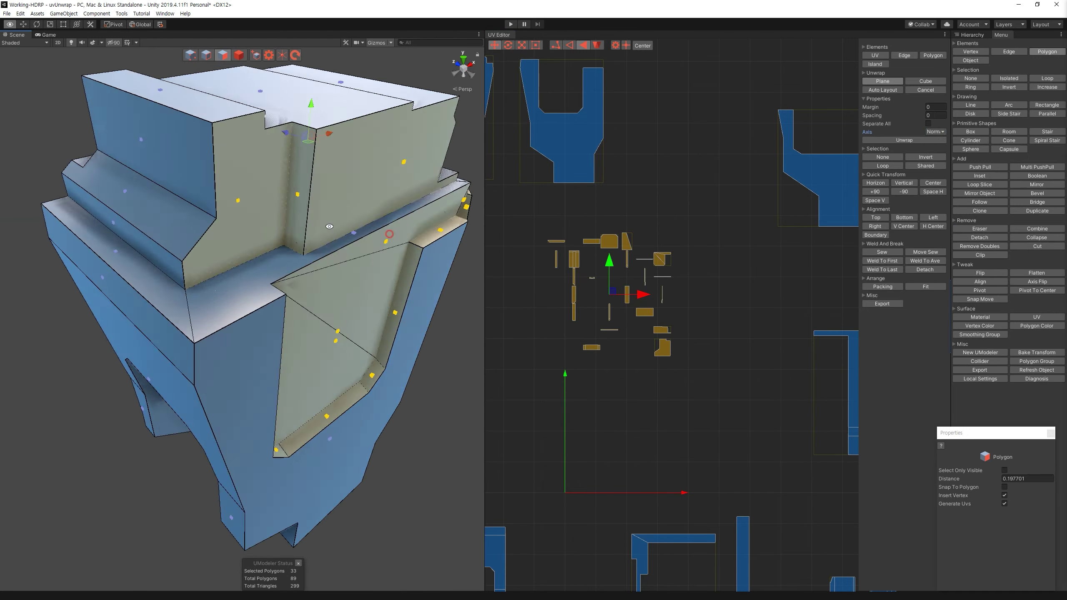
pyautogui.keyDown('alt'); pyautogui.moveTo(366, 231); pyautogui.dragTo(319, 219); pyautogui.keyUp('alt')
pyautogui.click(243, 197)
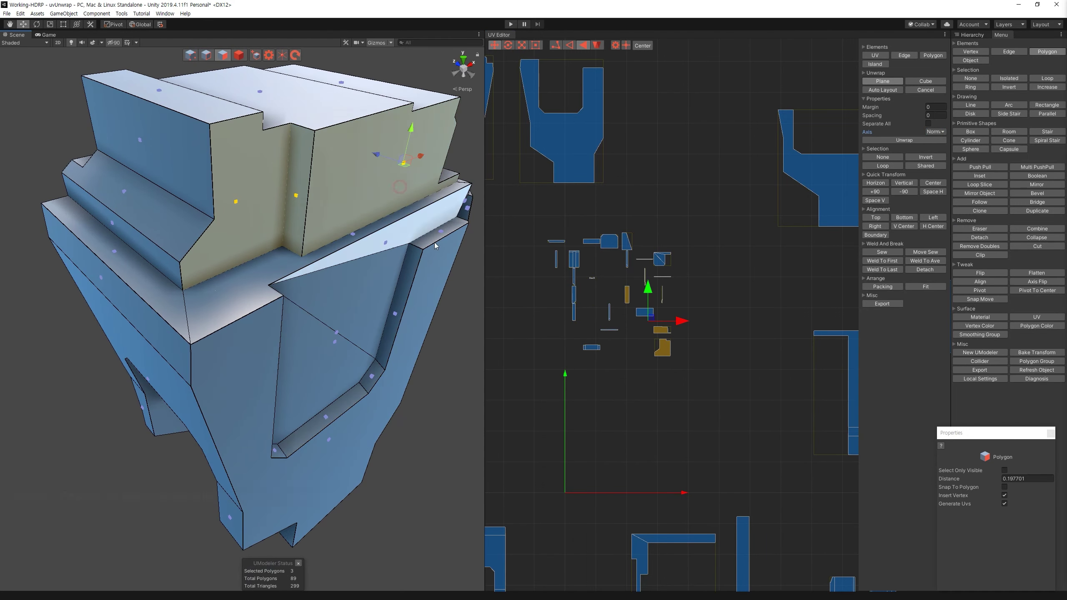
pyautogui.keyDown('alt'); pyautogui.moveTo(428, 240); pyautogui.dragTo(454, 219); pyautogui.keyUp('alt')
pyautogui.click(903, 142)
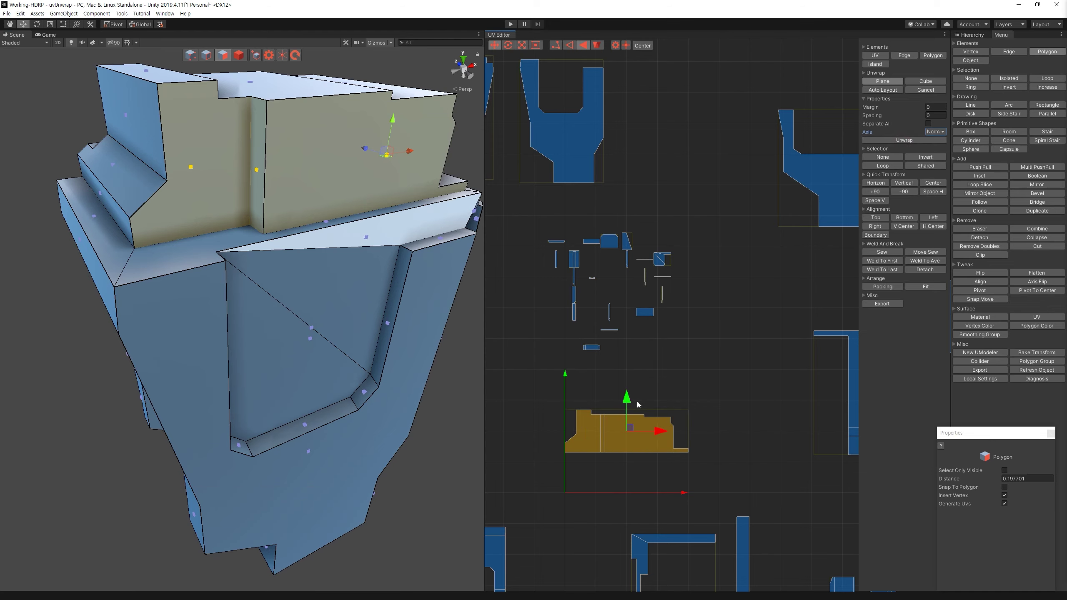
pyautogui.click(882, 90)
pyautogui.moveTo(635, 431); pyautogui.dragTo(795, 51)
pyautogui.click(718, 371)
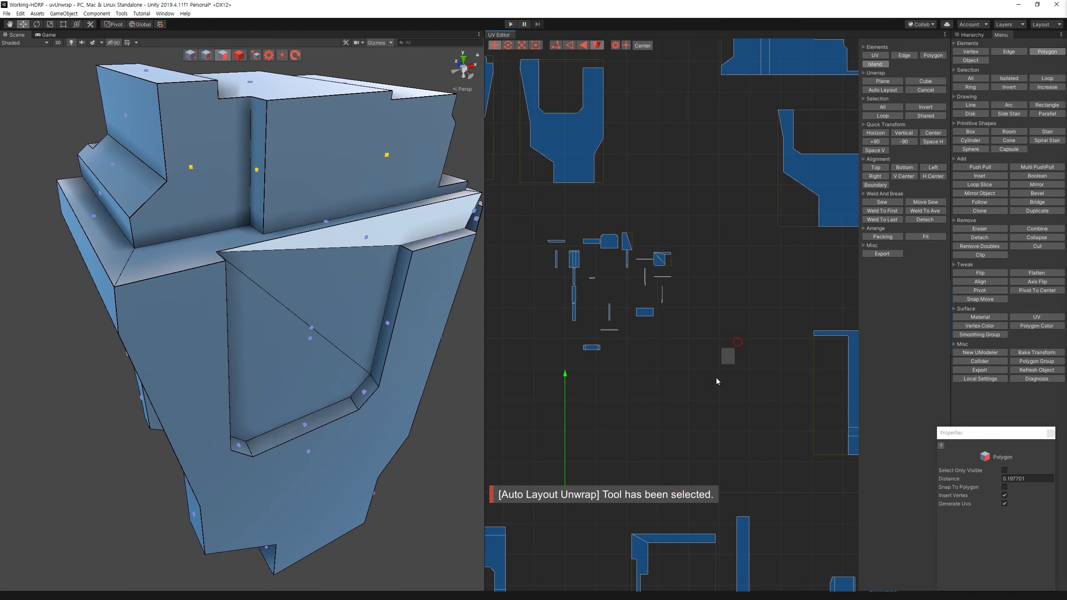
pyautogui.moveTo(714, 381); pyautogui.dragTo(506, 197)
pyautogui.moveTo(398, 269)
pyautogui.keyDown('alt'); pyautogui.mouseDown()
pyautogui.moveTo(375, 249)
pyautogui.moveTo(344, 253)
pyautogui.mouseUp(); pyautogui.keyUp('alt')
pyautogui.click(294, 236)
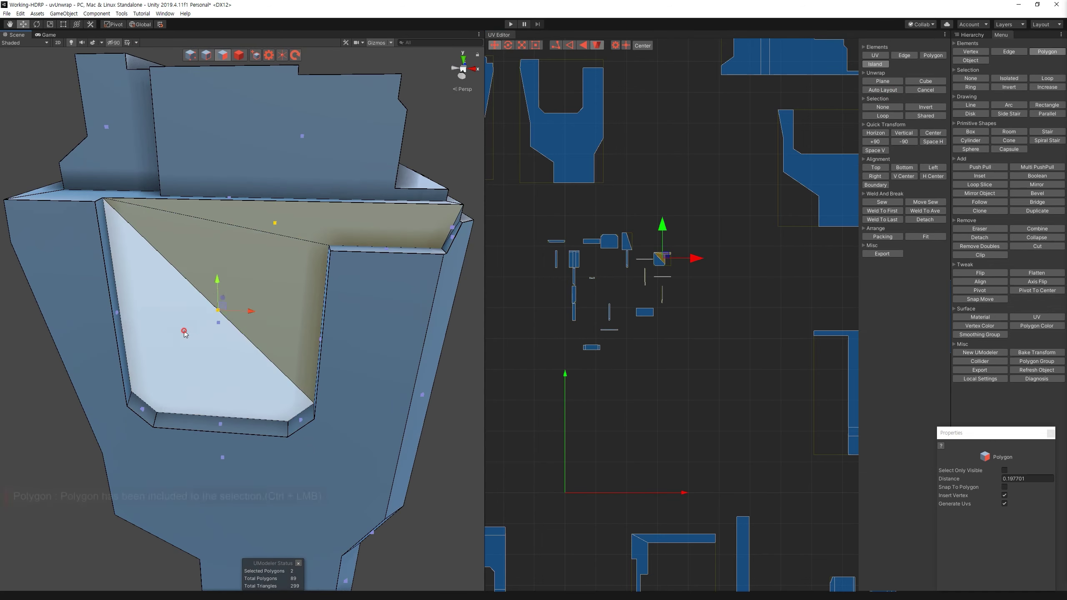
# Step: Plane-unwrap the selected top face and recessed triangular face into one island
pyautogui.keyDown('ctrl'); pyautogui.click(176, 328); pyautogui.keyUp('ctrl')
pyautogui.click(882, 82)
pyautogui.click(899, 140)
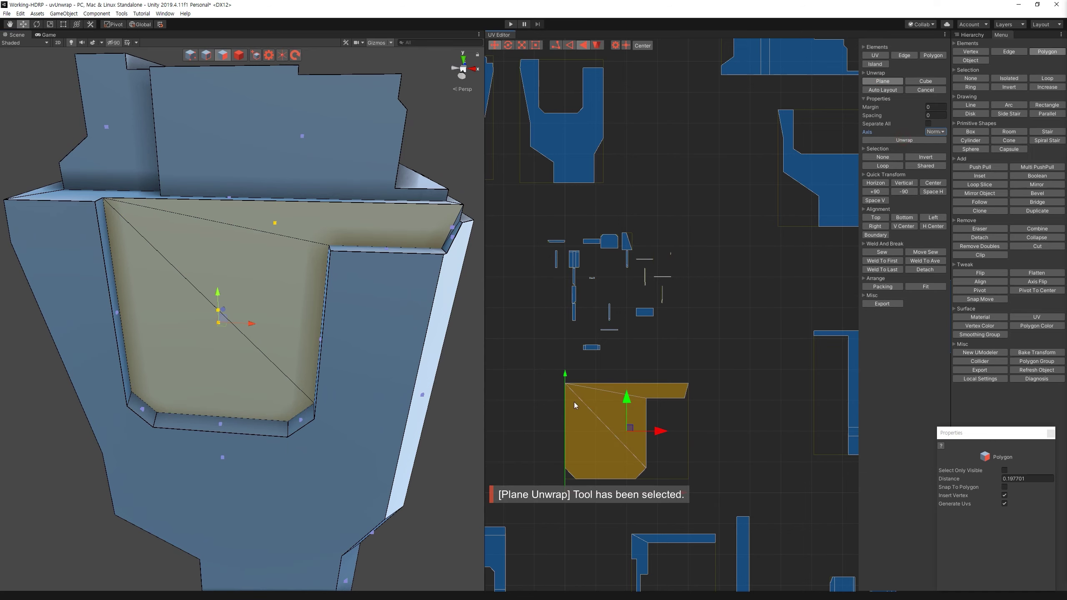
pyautogui.scroll(-3, 667, 380)
pyautogui.moveTo(572, 251); pyautogui.dragTo(730, 400)
# Step: Add the large top face, re-unwrap both into a single island, and move it to the top
pyautogui.keyDown('alt'); pyautogui.moveTo(366, 376); pyautogui.dragTo(274, 393); pyautogui.keyUp('alt')
pyautogui.scroll(3, 275, 393)
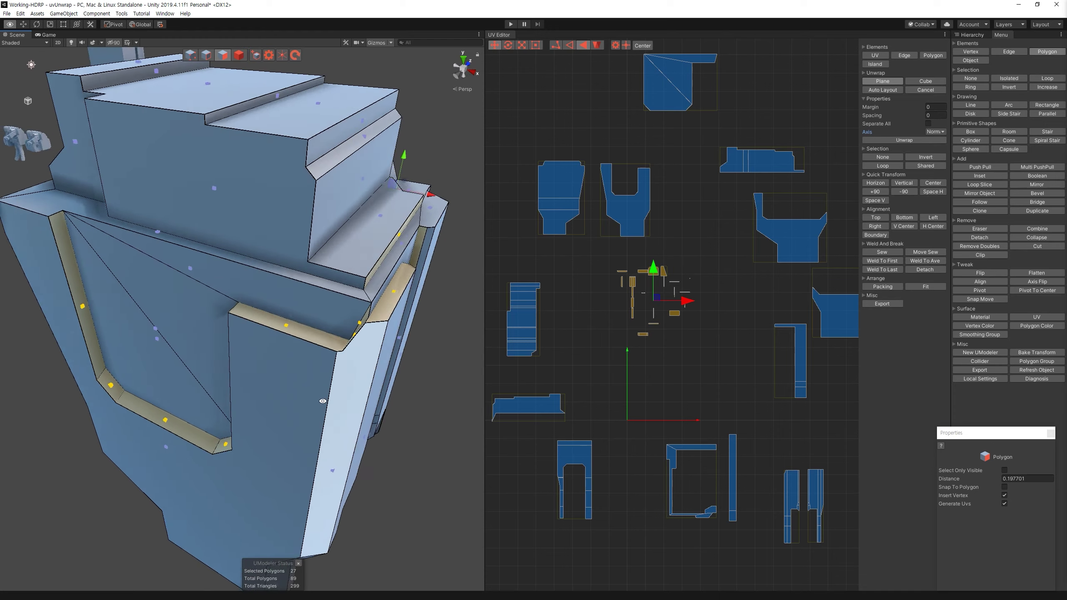
pyautogui.scroll(3, 275, 393)
pyautogui.scroll(3, 274, 393)
pyautogui.click(437, 271)
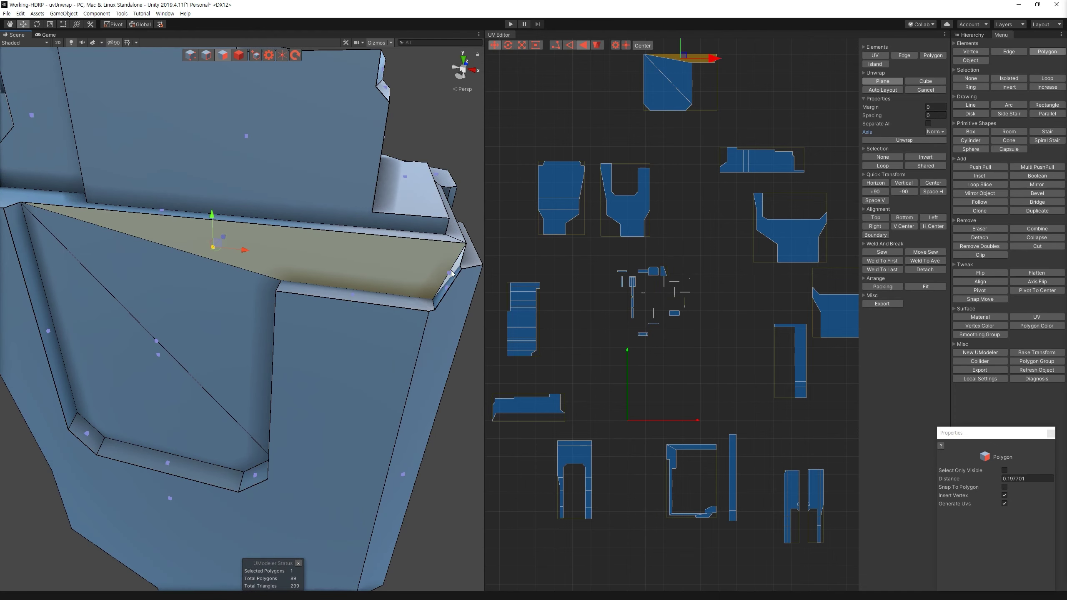
pyautogui.click(919, 141)
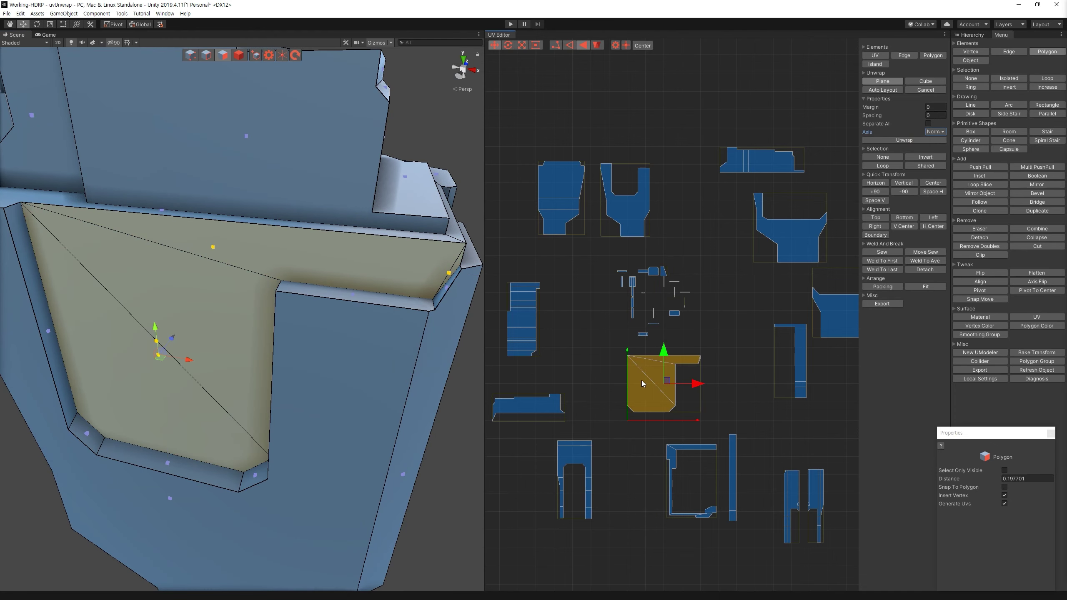
pyautogui.moveTo(664, 387); pyautogui.dragTo(672, 86)
pyautogui.moveTo(588, 269); pyautogui.dragTo(682, 357)
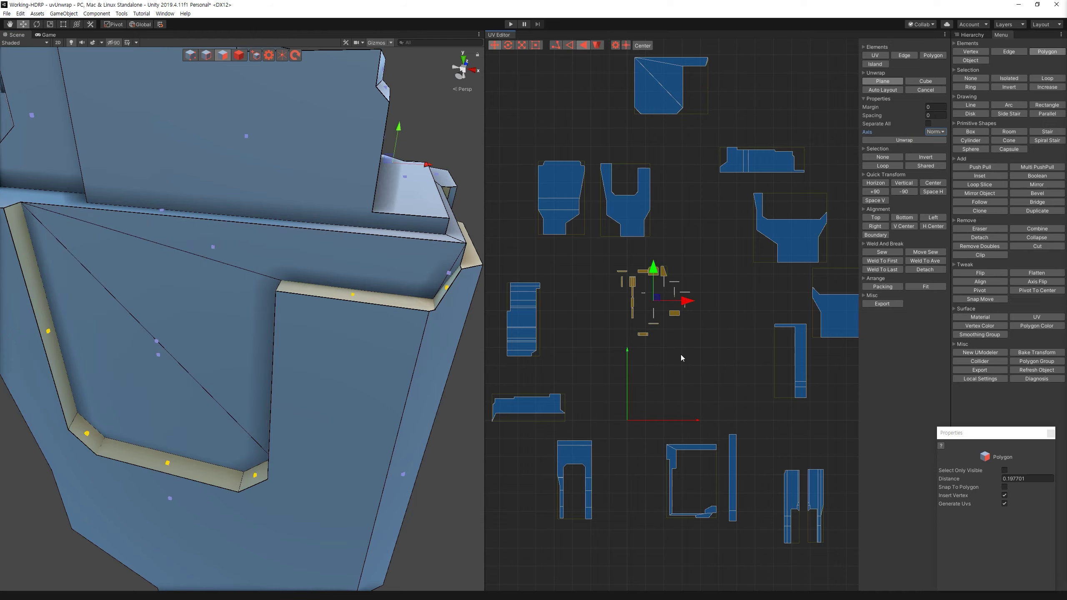
pyautogui.keyDown('alt'); pyautogui.moveTo(336, 294); pyautogui.dragTo(381, 172); pyautogui.keyUp('alt')
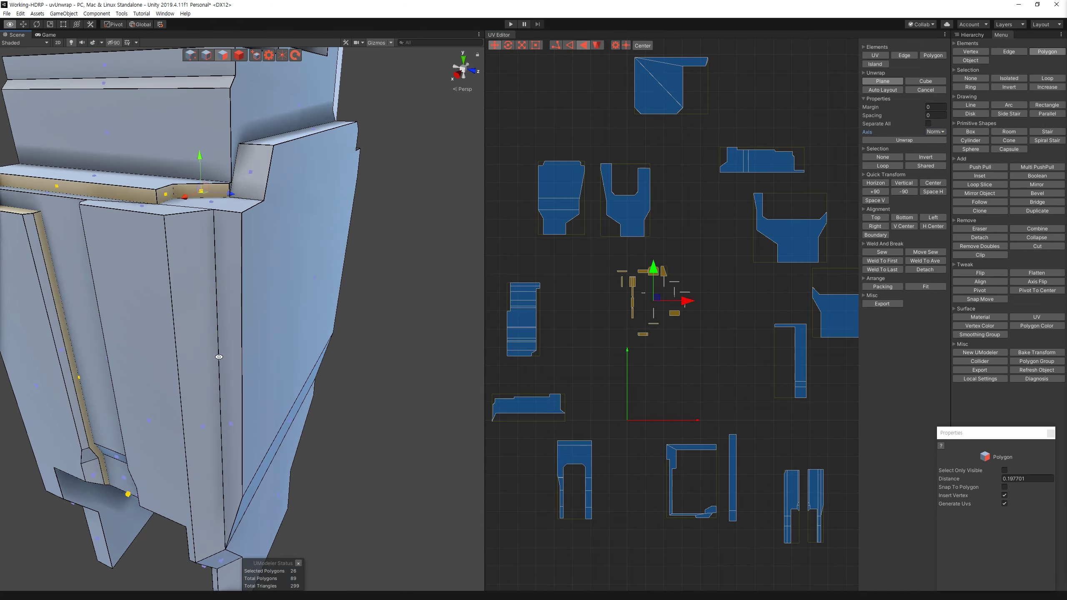
pyautogui.moveTo(381, 172)
pyautogui.keyDown('alt'); pyautogui.mouseDown()
pyautogui.moveTo(294, 256)
pyautogui.moveTo(319, 379)
pyautogui.mouseUp(); pyautogui.keyUp('alt')
# Step: Unwrap the five inner faces of the opening flat, auto-lay out, and move the island top-right
pyautogui.click(294, 198)
pyautogui.keyDown('ctrl'); pyautogui.click(294, 257); pyautogui.keyUp('ctrl')
pyautogui.keyDown('ctrl'); pyautogui.click(319, 378); pyautogui.keyUp('ctrl')
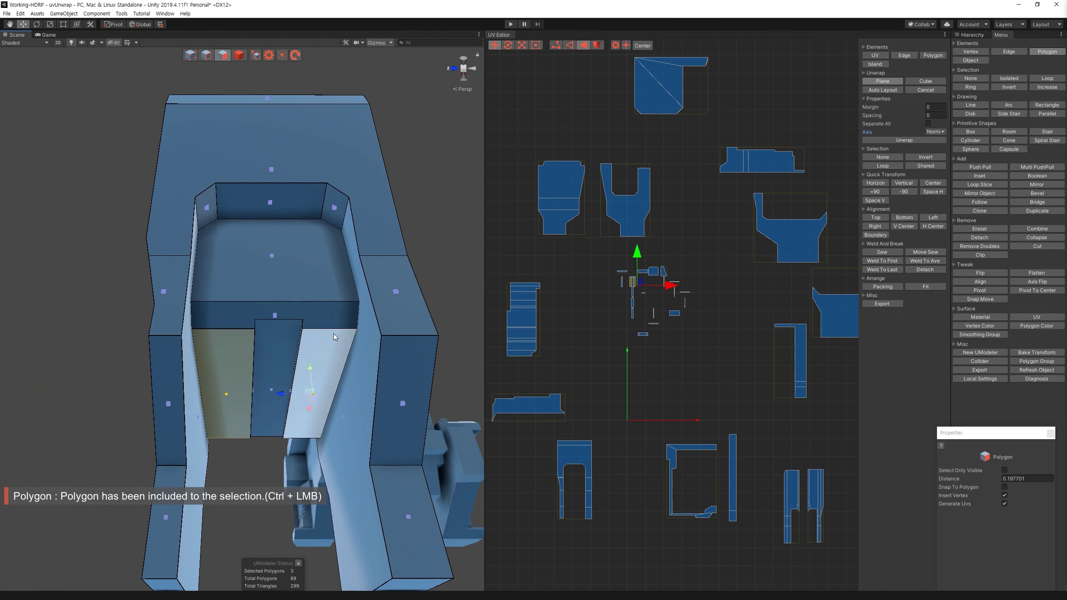
pyautogui.keyDown('ctrl'); pyautogui.click(227, 378); pyautogui.keyUp('ctrl')
pyautogui.keyDown('ctrl'); pyautogui.click(295, 261); pyautogui.keyUp('ctrl')
pyautogui.keyDown('alt'); pyautogui.moveTo(294, 261); pyautogui.dragTo(390, 239); pyautogui.keyUp('alt')
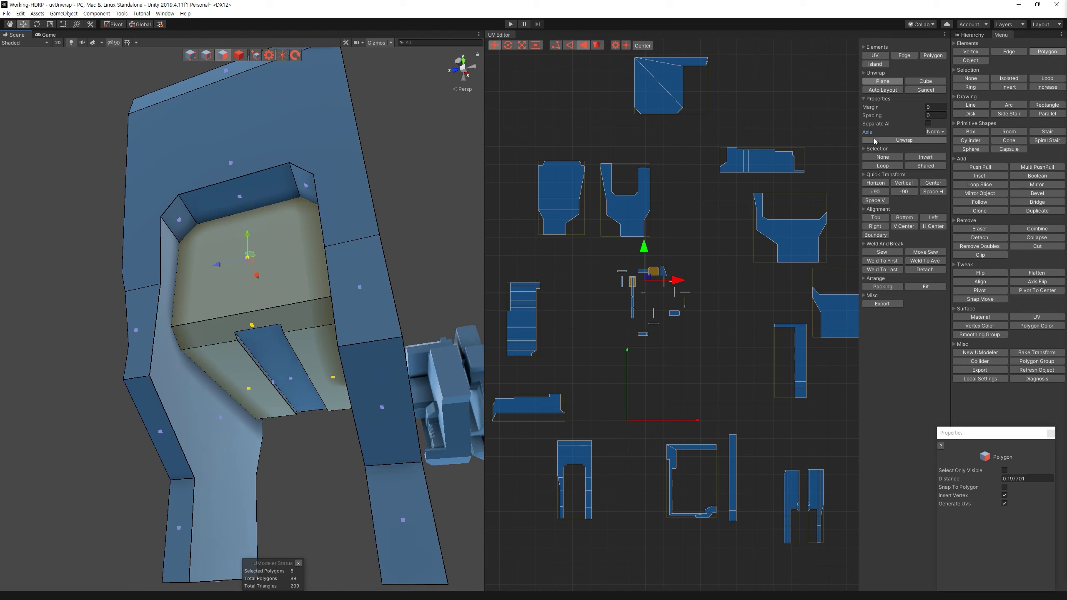
pyautogui.click(875, 141)
pyautogui.click(879, 91)
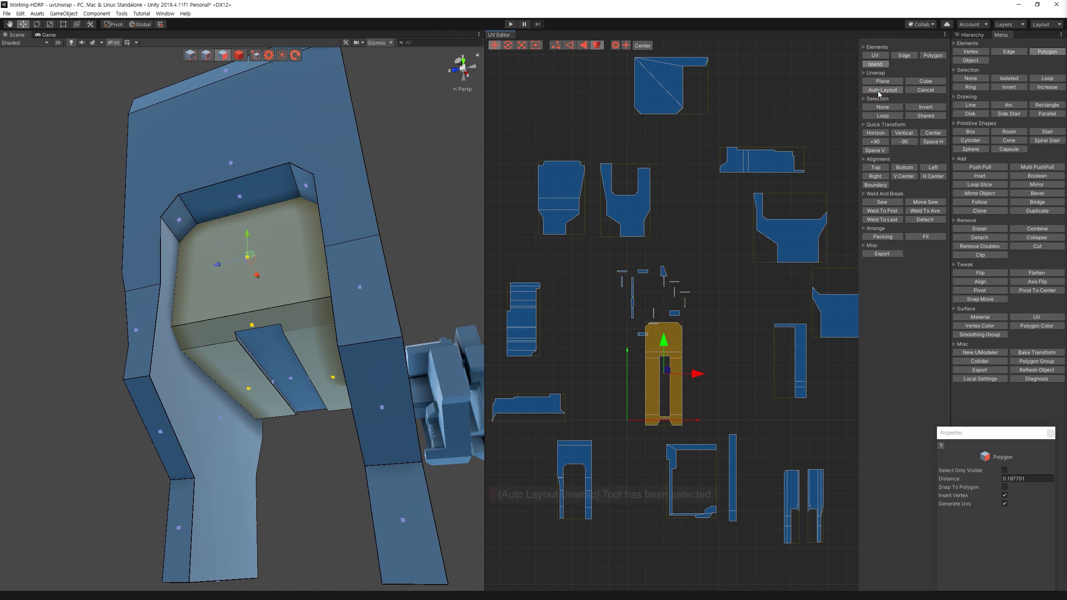
pyautogui.moveTo(685, 342); pyautogui.dragTo(817, 75)
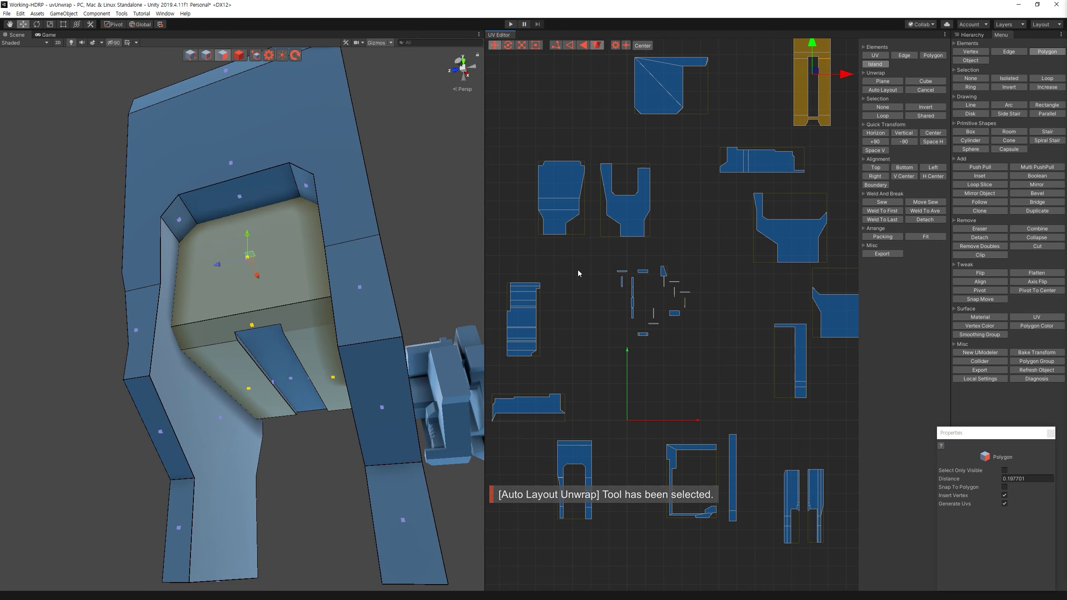
pyautogui.moveTo(573, 265); pyautogui.dragTo(705, 363)
# Step: Plane-unwrap the top band and corner face into a wide island placed at upper left
pyautogui.keyDown('alt'); pyautogui.moveTo(366, 290); pyautogui.dragTo(292, 216); pyautogui.keyUp('alt')
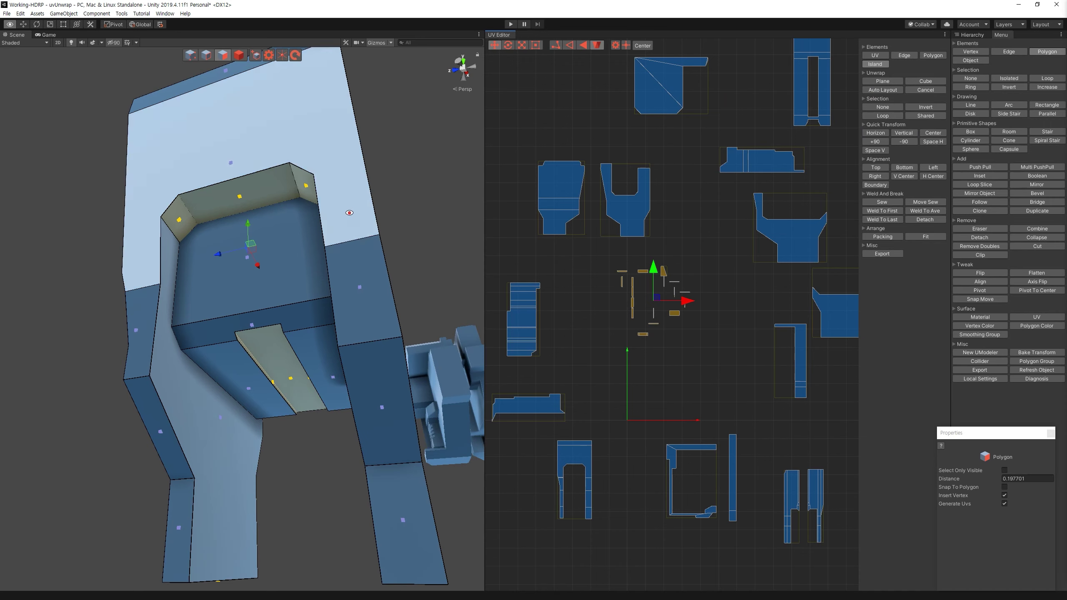
pyautogui.click(292, 217)
pyautogui.keyDown('ctrl'); pyautogui.click(361, 228); pyautogui.keyUp('ctrl')
pyautogui.click(882, 81)
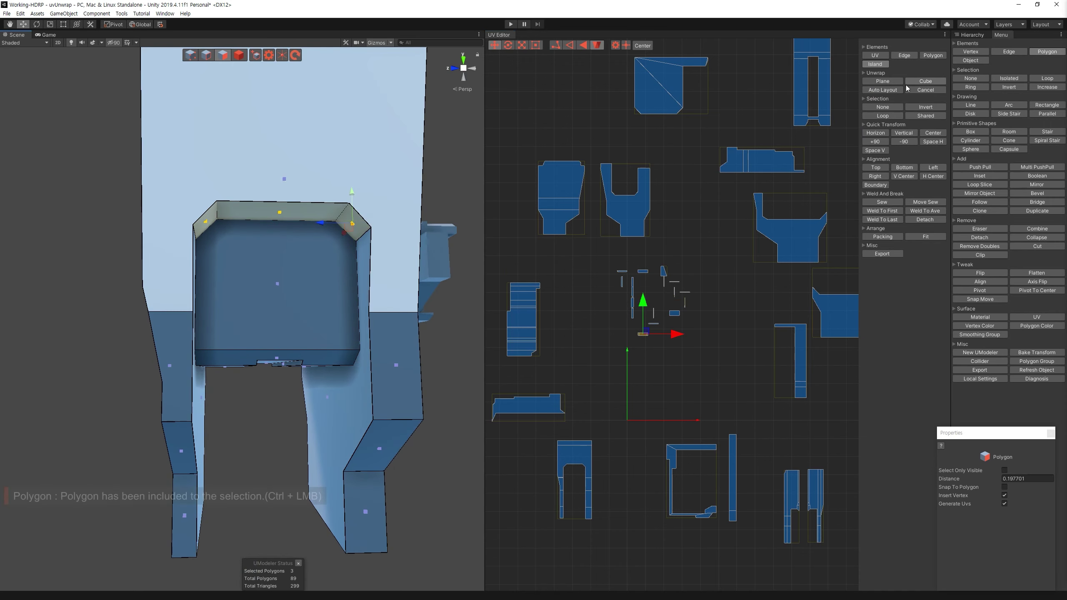
pyautogui.click(886, 92)
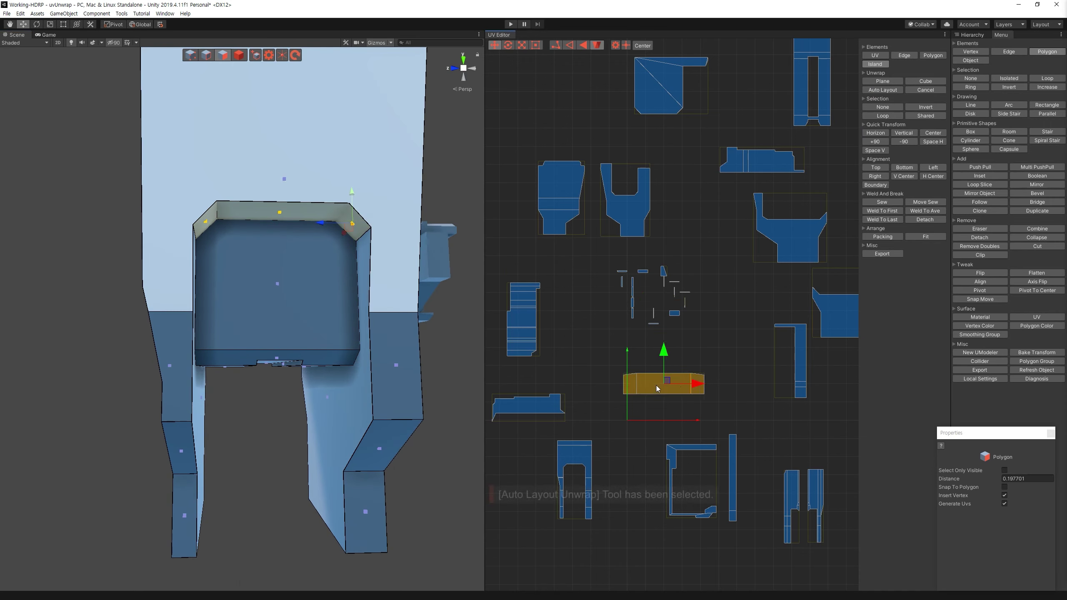
pyautogui.moveTo(727, 399); pyautogui.dragTo(566, 252)
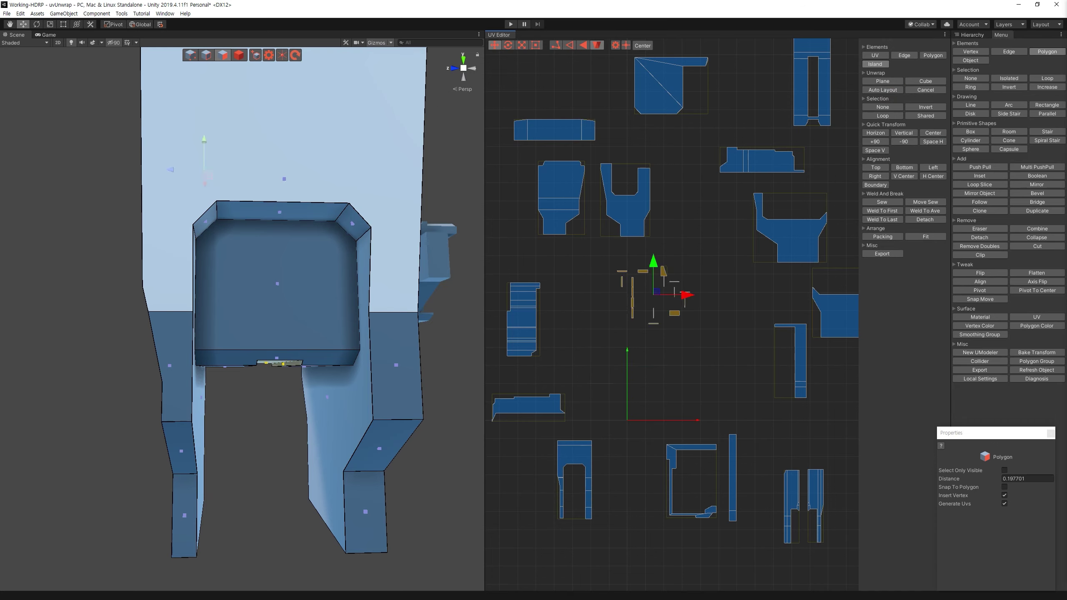
pyautogui.moveTo(654, 289); pyautogui.dragTo(565, 252)
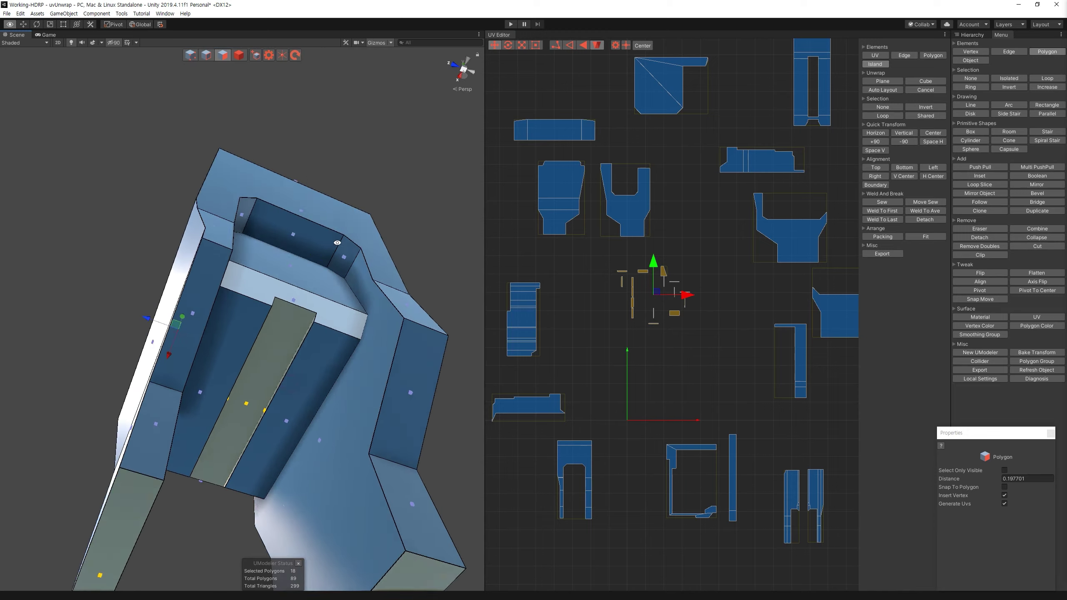
pyautogui.moveTo(150, 373)
pyautogui.keyDown('alt'); pyautogui.mouseDown()
pyautogui.moveTo(202, 328)
pyautogui.moveTo(352, 325)
pyautogui.moveTo(328, 378)
pyautogui.mouseUp(); pyautogui.keyUp('alt')
# Step: Flatten the two ledge-strip faces into a straight bar island and move it up and left
pyautogui.keyDown('ctrl'); pyautogui.click(201, 328); pyautogui.keyUp('ctrl')
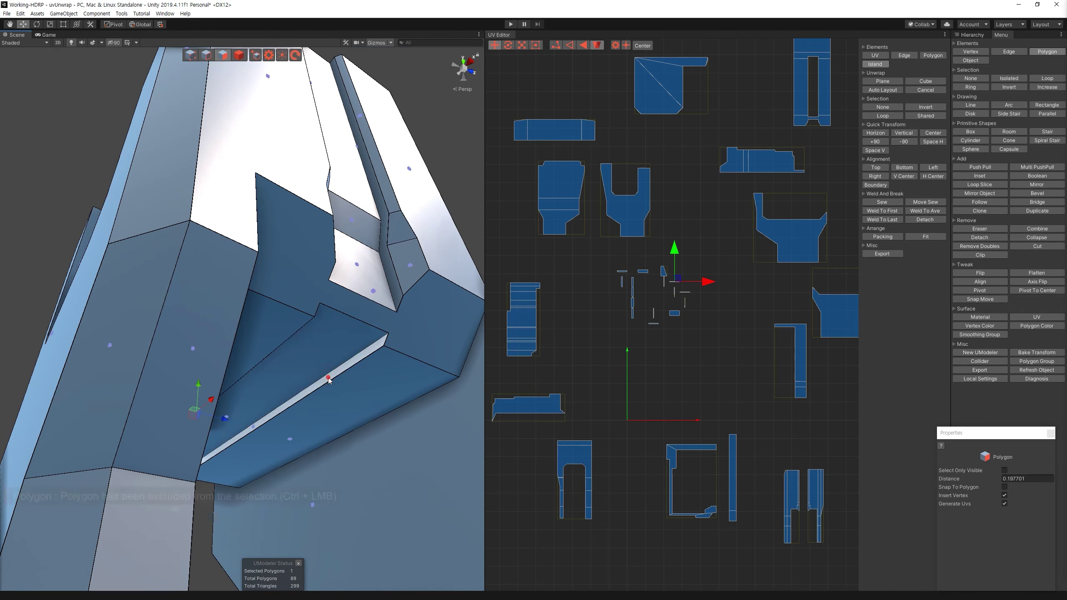
pyautogui.keyDown('ctrl'); pyautogui.click(327, 370); pyautogui.keyUp('ctrl')
pyautogui.click(890, 82)
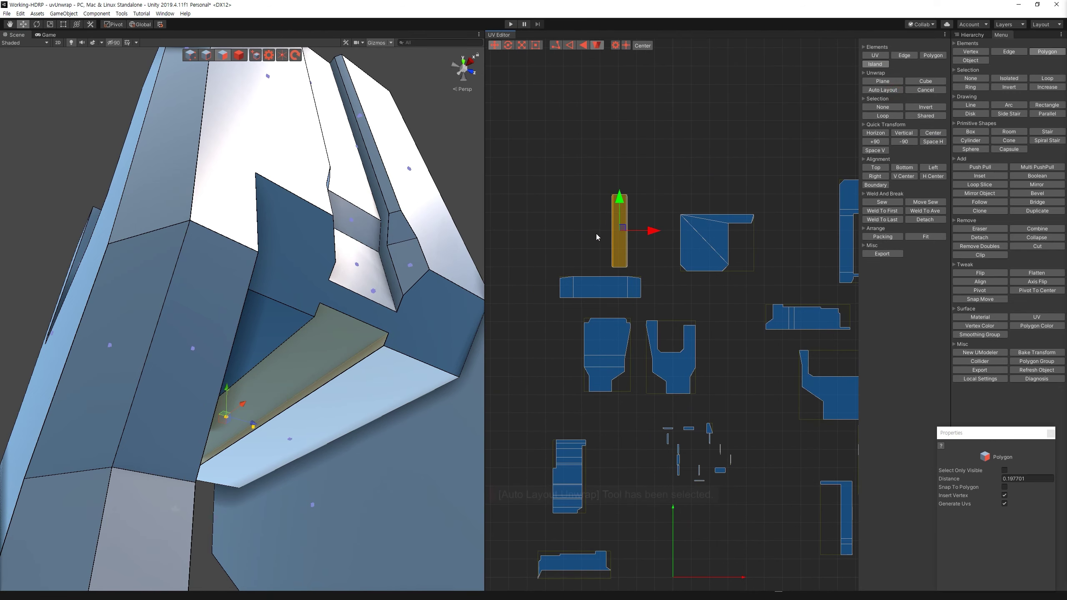
pyautogui.moveTo(615, 193); pyautogui.dragTo(606, 158)
pyautogui.moveTo(768, 504); pyautogui.dragTo(643, 403)
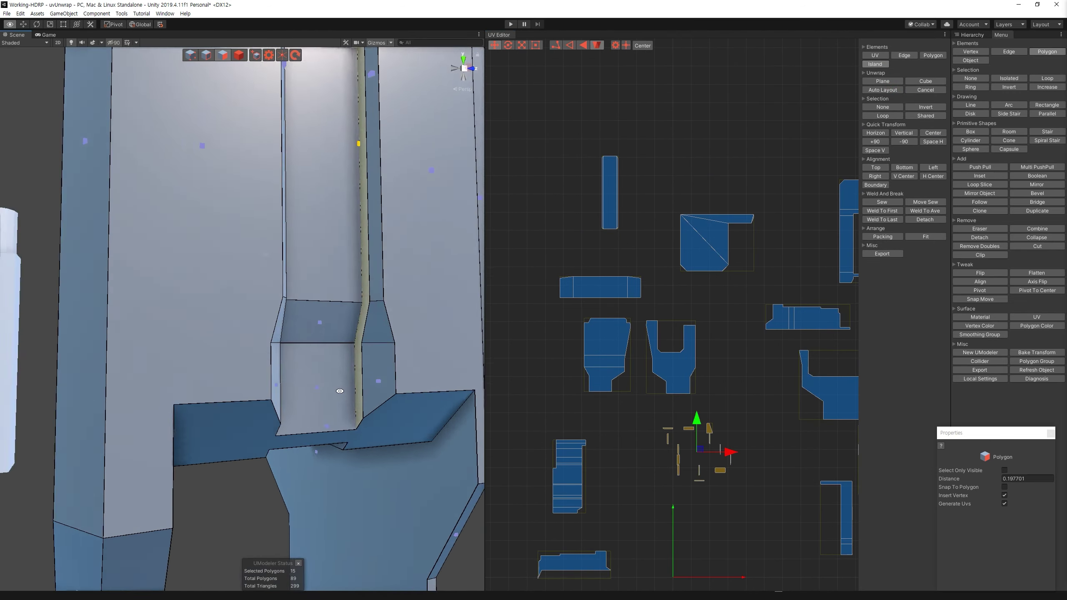
# Step: Plane-unwrap the side edge strip into an L-shaped island and re-pack the UV layout
pyautogui.moveTo(319, 420)
pyautogui.keyDown('alt'); pyautogui.mouseDown()
pyautogui.moveTo(347, 427)
pyautogui.moveTo(412, 366)
pyautogui.moveTo(321, 381)
pyautogui.mouseUp(); pyautogui.keyUp('alt')
pyautogui.click(321, 381)
pyautogui.keyDown('ctrl'); pyautogui.click(168, 454); pyautogui.keyUp('ctrl')
pyautogui.scroll(-5, 427, 343)
pyautogui.keyDown('alt'); pyautogui.moveTo(428, 342); pyautogui.dragTo(431, 298); pyautogui.keyUp('alt')
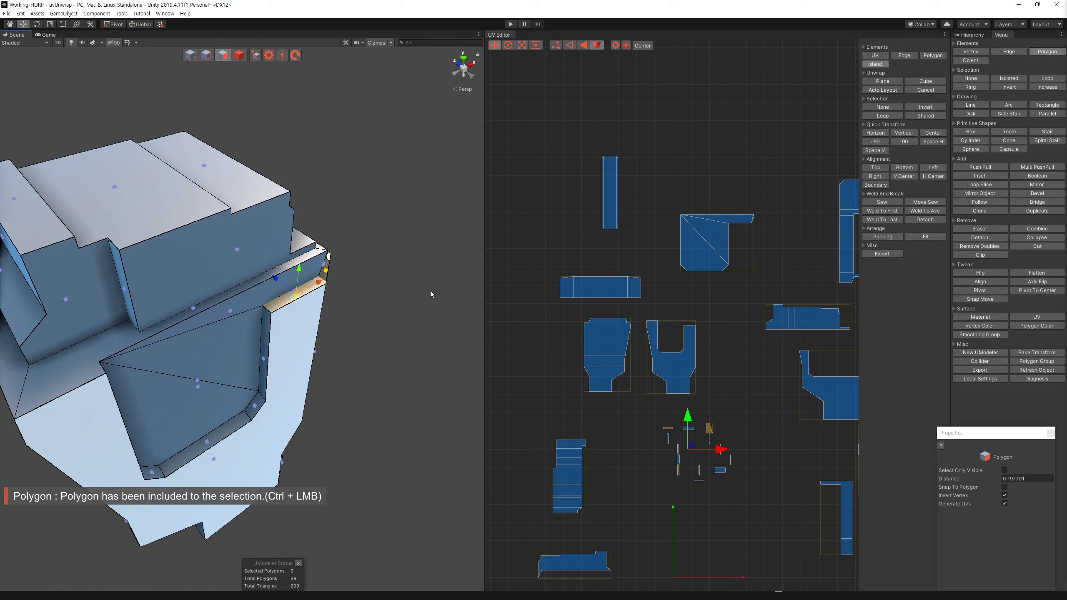
pyautogui.click(882, 80)
pyautogui.click(929, 140)
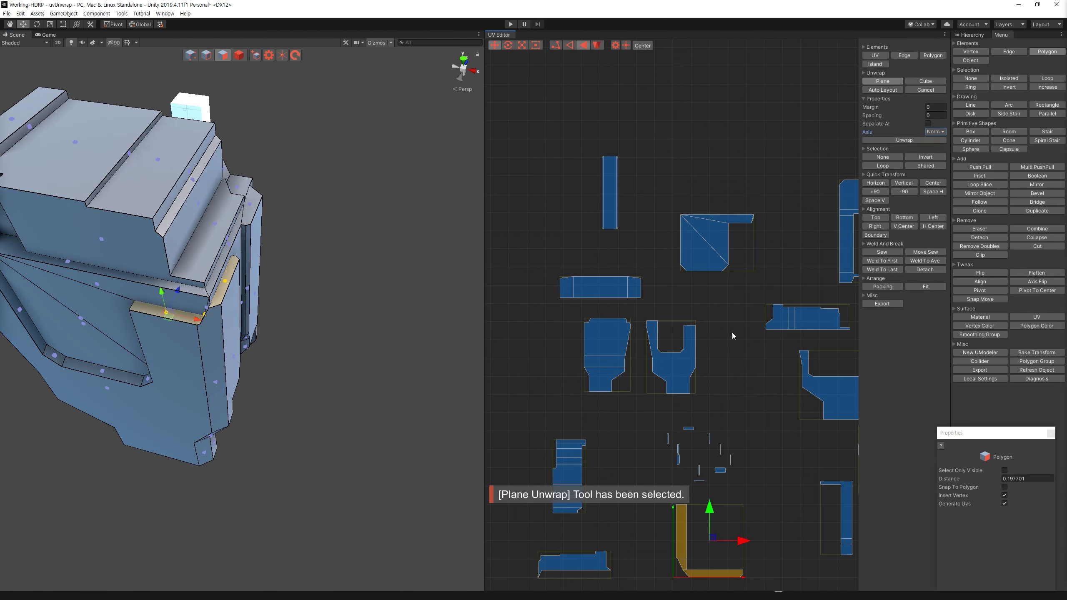
pyautogui.click(869, 91)
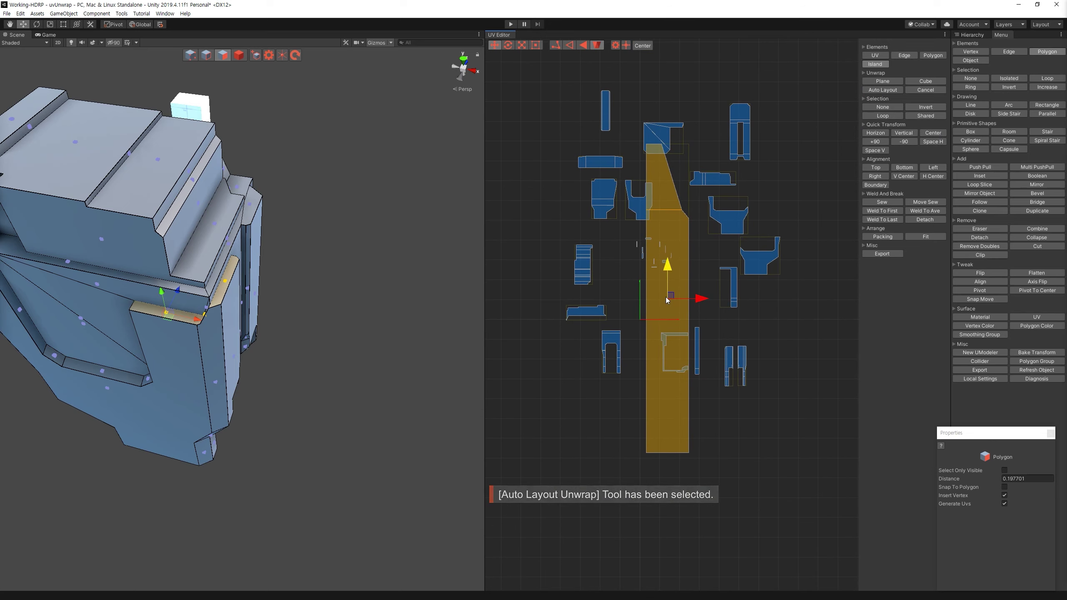
pyautogui.moveTo(671, 295); pyautogui.dragTo(800, 389)
pyautogui.hotkey('ctrl', 'z')
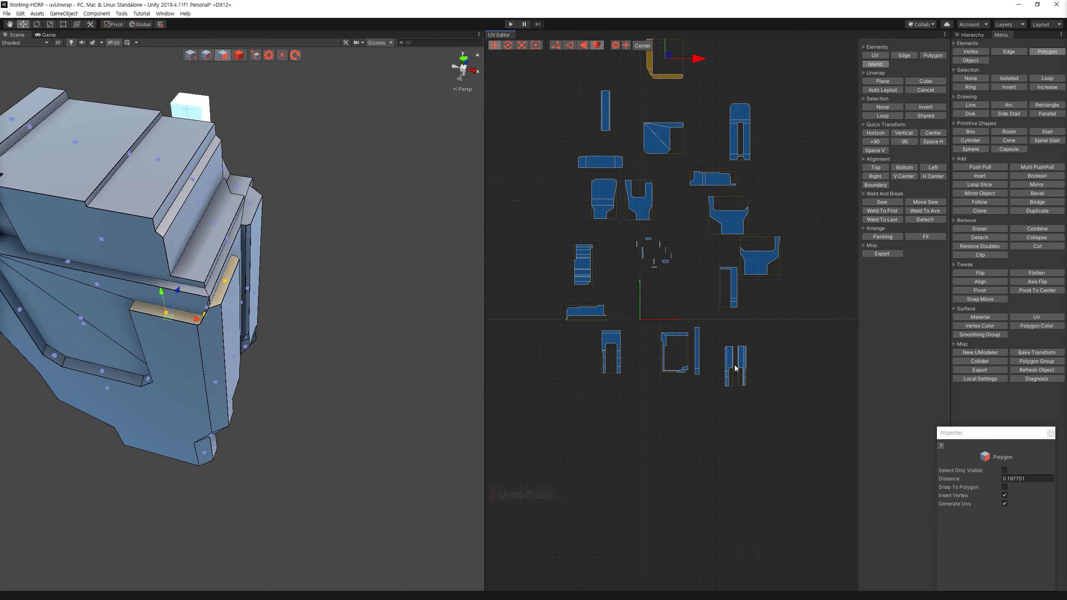
pyautogui.keyDown('alt'); pyautogui.moveTo(474, 368); pyautogui.dragTo(412, 352); pyautogui.keyUp('alt')
pyautogui.scroll(5, 474, 386)
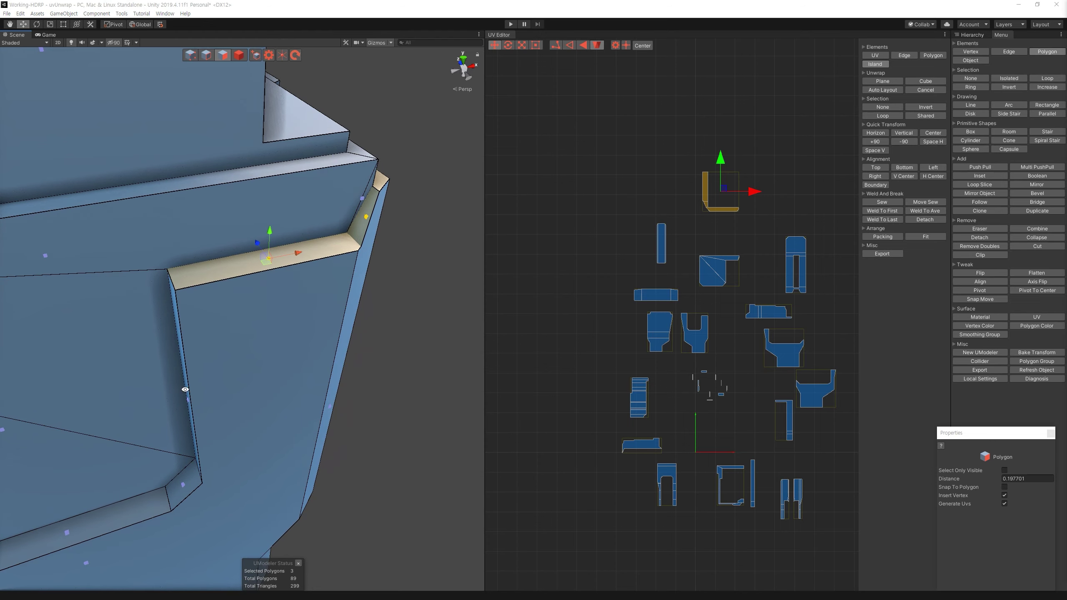
pyautogui.keyDown('alt'); pyautogui.moveTo(117, 407); pyautogui.dragTo(183, 58); pyautogui.keyUp('alt')
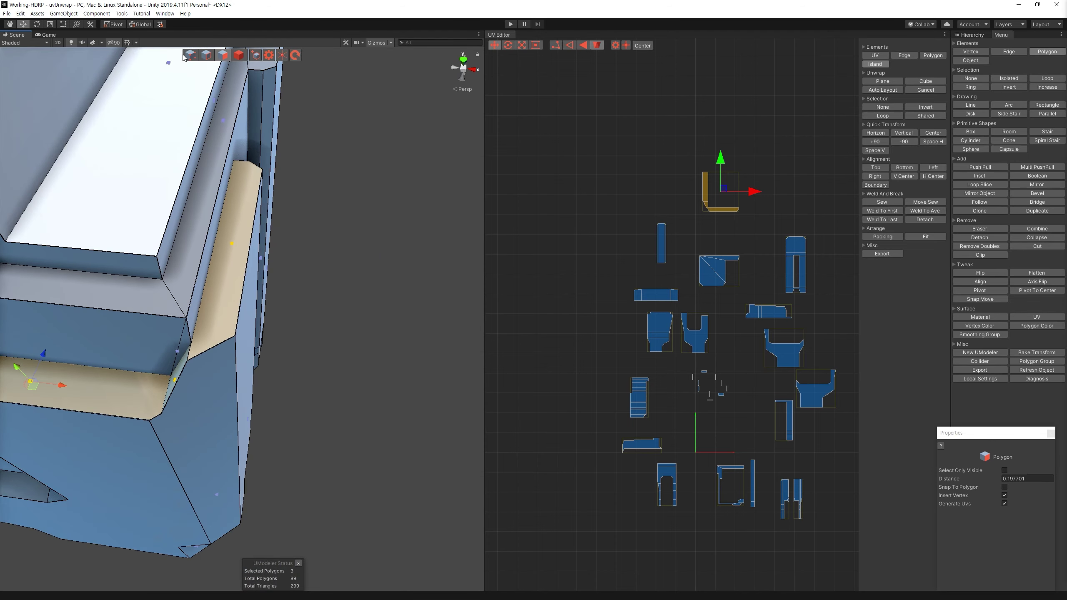
# Step: In Vertex mode, slide a corner vertex of the strip left along its edge
pyautogui.click(185, 56)
pyautogui.click(205, 342)
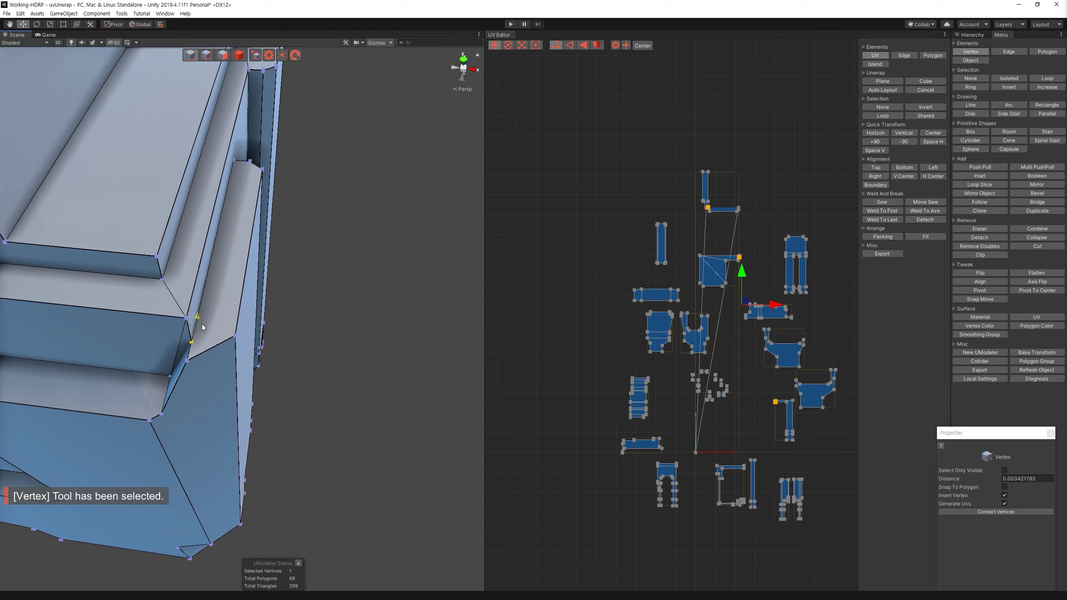
pyautogui.moveTo(224, 353)
pyautogui.mouseDown()
pyautogui.moveTo(389, 330)
pyautogui.moveTo(358, 293)
pyautogui.moveTo(288, 250)
pyautogui.moveTo(369, 252)
pyautogui.mouseUp()
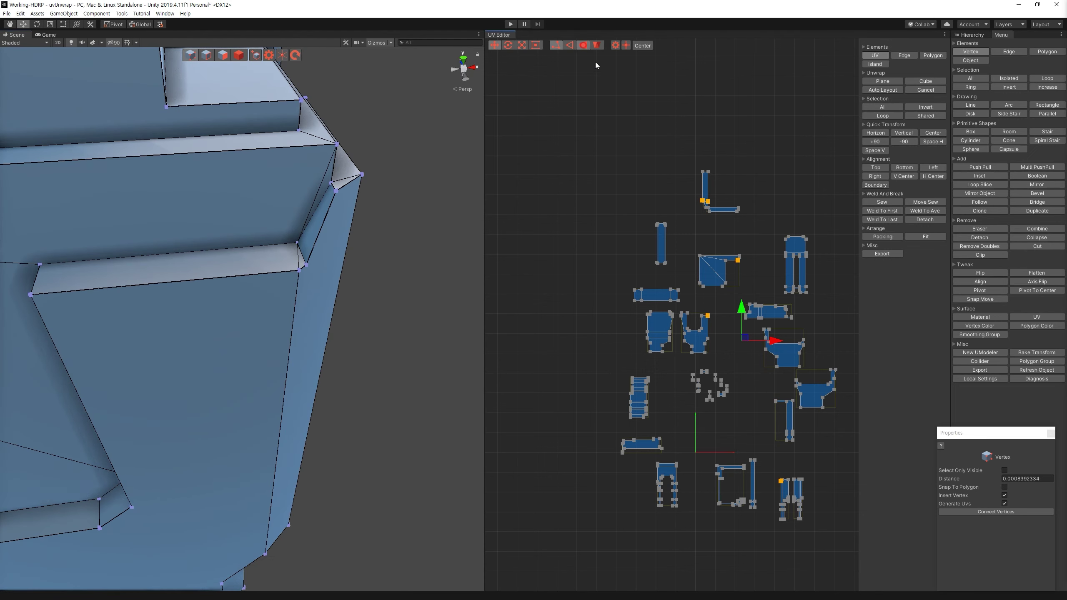
# Step: In Polygon mode, plane-unwrap the L-shaped bevel strip island and frame it in the UV view
pyautogui.press('3')
pyautogui.moveTo(770, 229); pyautogui.dragTo(677, 139)
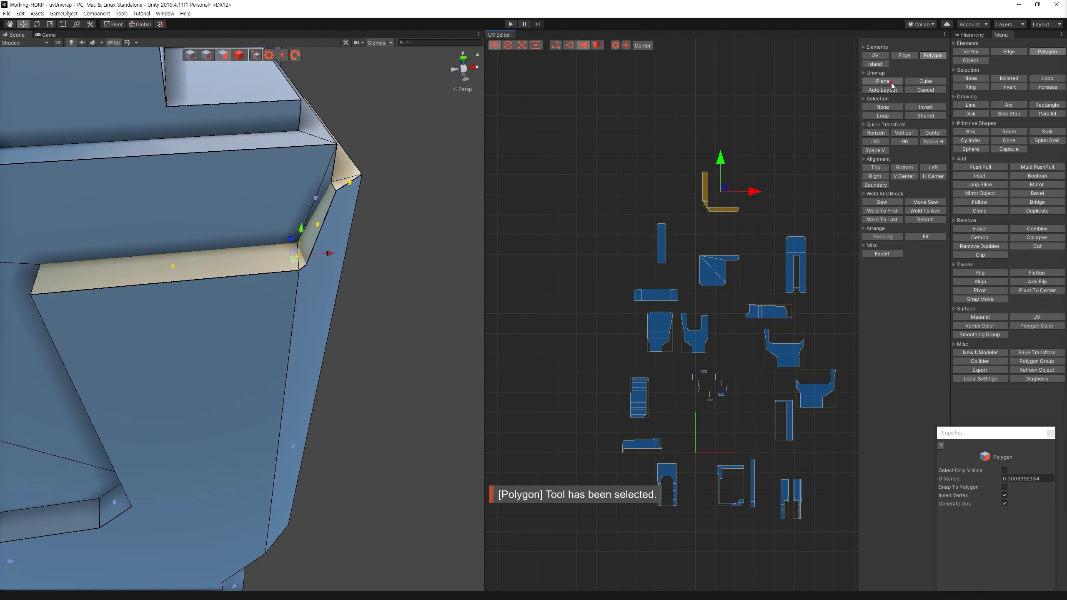
pyautogui.click(890, 82)
pyautogui.click(914, 140)
pyautogui.click(879, 99)
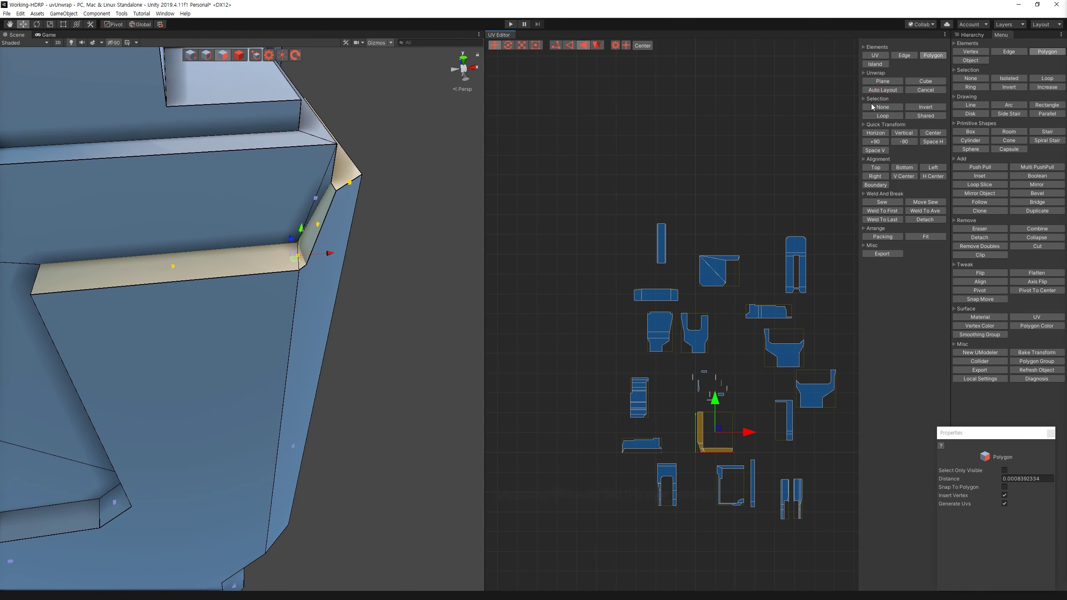
pyautogui.press('f')
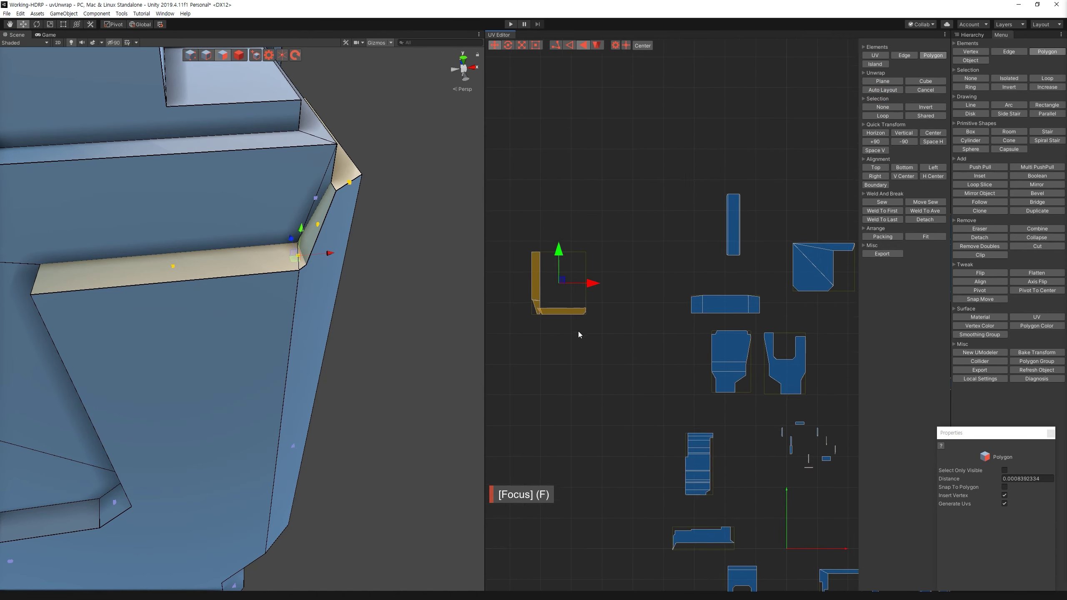
pyautogui.click(795, 439)
pyautogui.moveTo(760, 416); pyautogui.dragTo(585, 207)
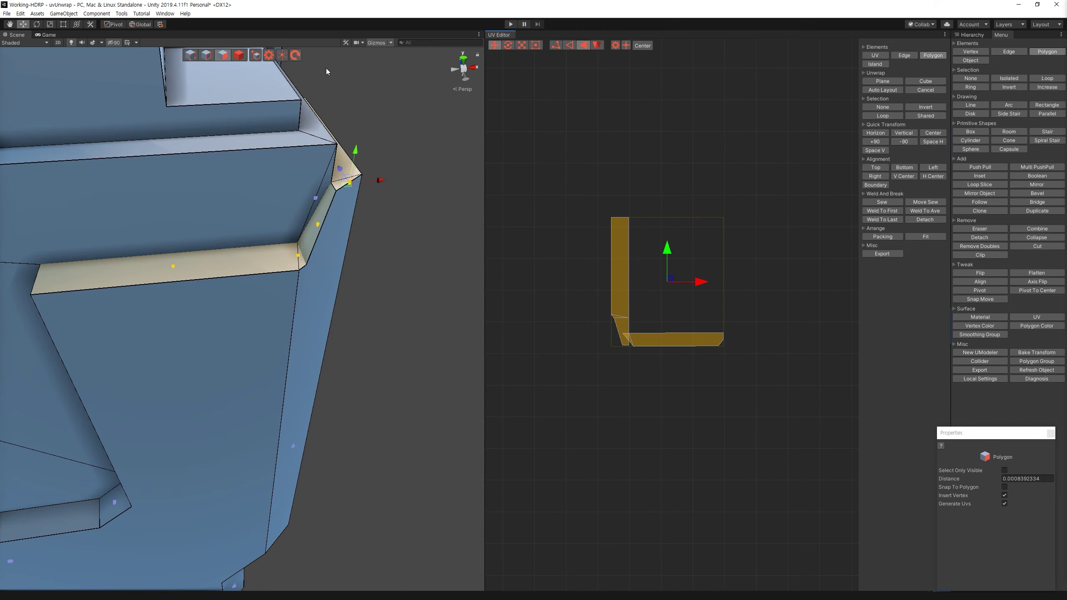
pyautogui.click(995, 472)
# Step: Merge the duplicate vertices at the strip's corner with Remove Doubles
pyautogui.keyDown('alt'); pyautogui.moveTo(377, 381); pyautogui.dragTo(421, 388); pyautogui.keyUp('alt')
pyautogui.click(191, 55)
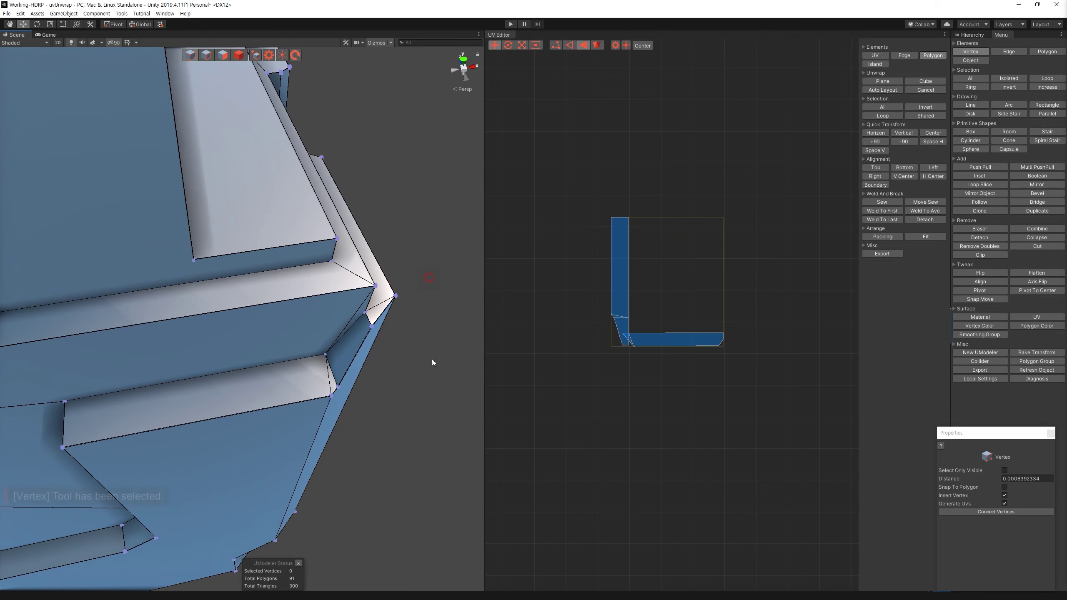
pyautogui.keyDown('alt'); pyautogui.moveTo(319, 369); pyautogui.dragTo(342, 355); pyautogui.keyUp('alt')
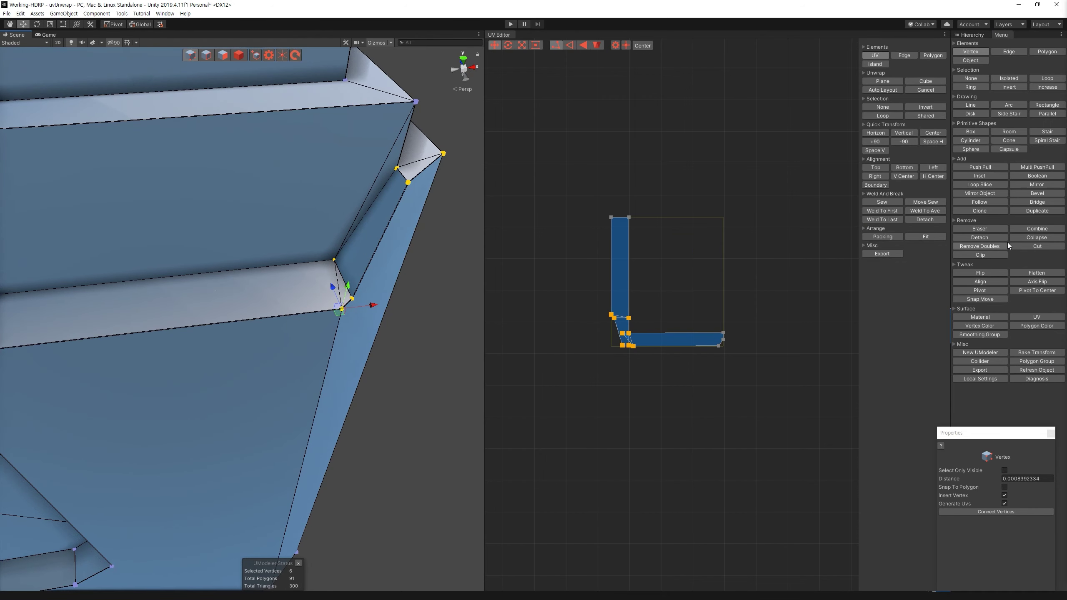
pyautogui.click(1006, 245)
pyautogui.keyDown('alt'); pyautogui.moveTo(397, 317); pyautogui.dragTo(285, 242, button='right'); pyautogui.keyUp('alt')
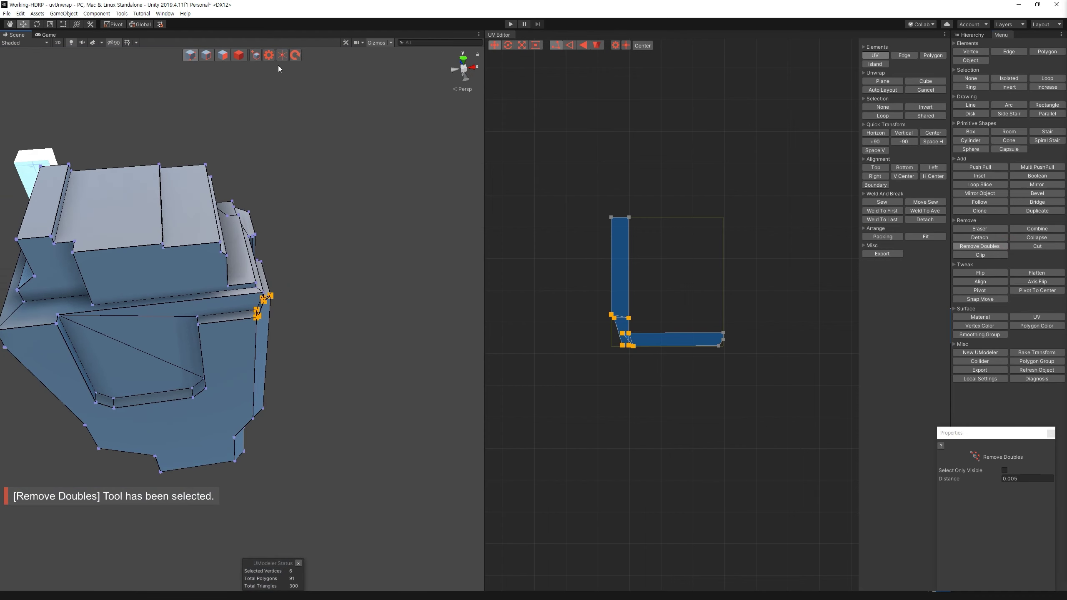
# Step: Plane-unwrap the L strip again and auto-layout all UV islands
pyautogui.press('4')
pyautogui.press('3')
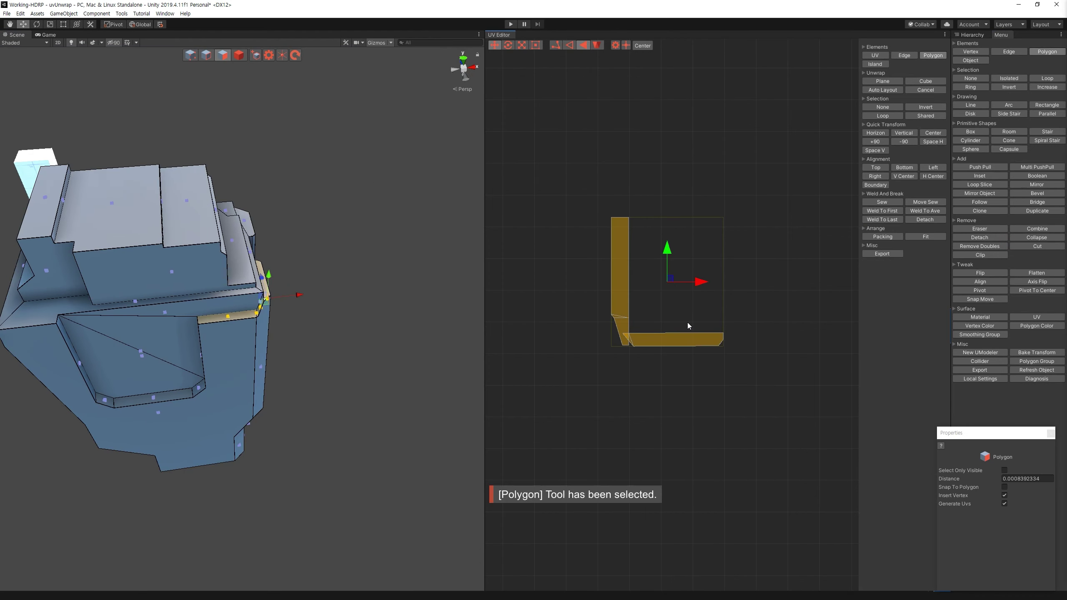
pyautogui.click(886, 81)
pyautogui.press('f')
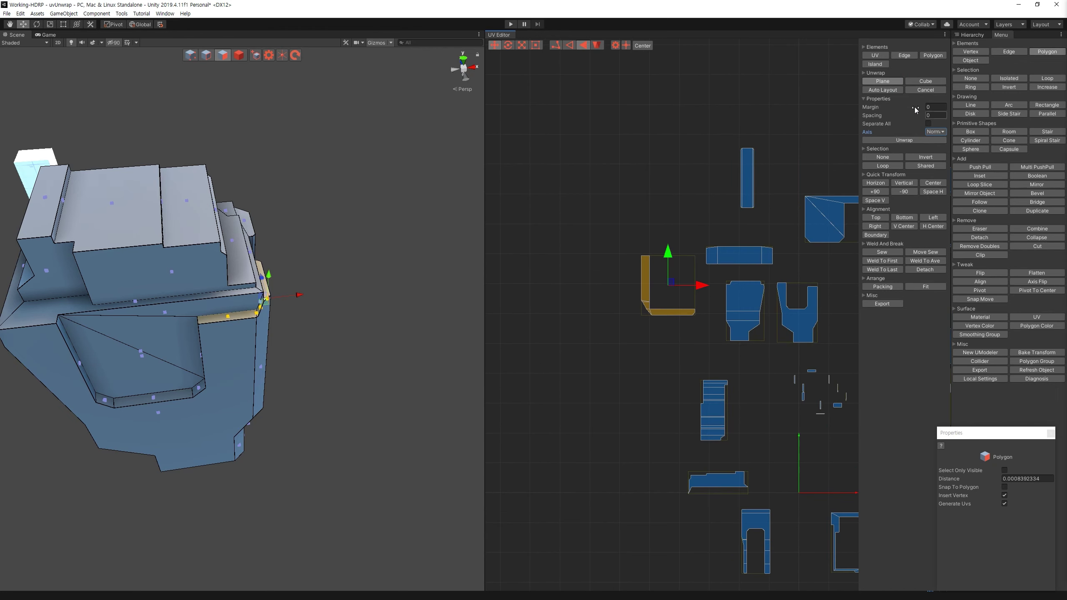
pyautogui.click(883, 90)
pyautogui.press('f')
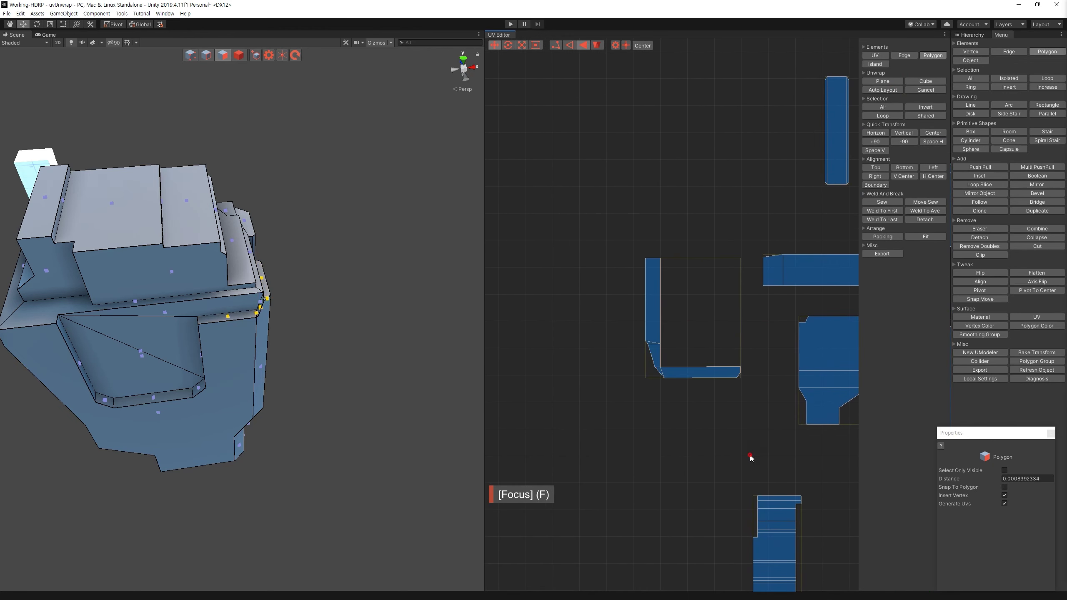
pyautogui.click(676, 377)
# Step: Move the L-shaped UV island to the layout's left side
pyautogui.scroll(5, 420, 369)
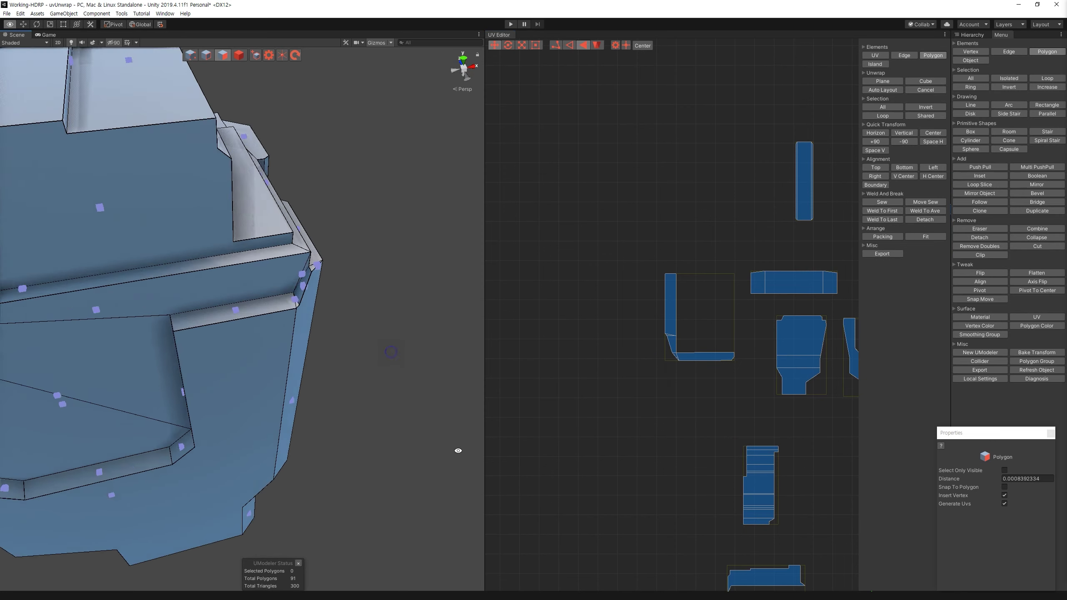
pyautogui.keyDown('alt'); pyautogui.moveTo(459, 450); pyautogui.dragTo(393, 336); pyautogui.keyUp('alt')
pyautogui.moveTo(600, 433); pyautogui.dragTo(753, 357)
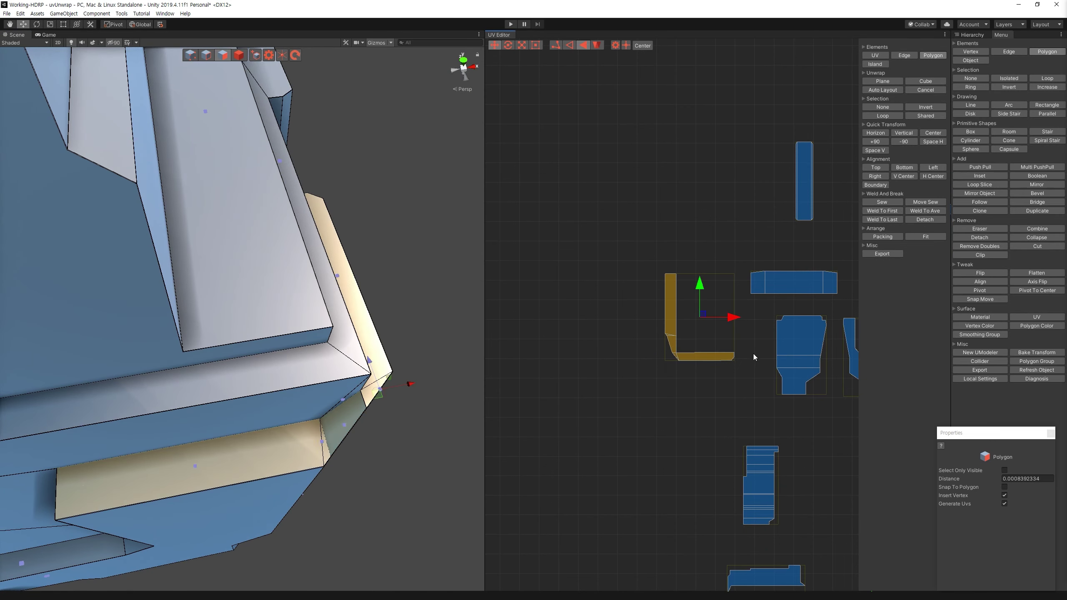
pyautogui.moveTo(700, 321); pyautogui.dragTo(630, 376)
pyautogui.scroll(-3, 636, 427)
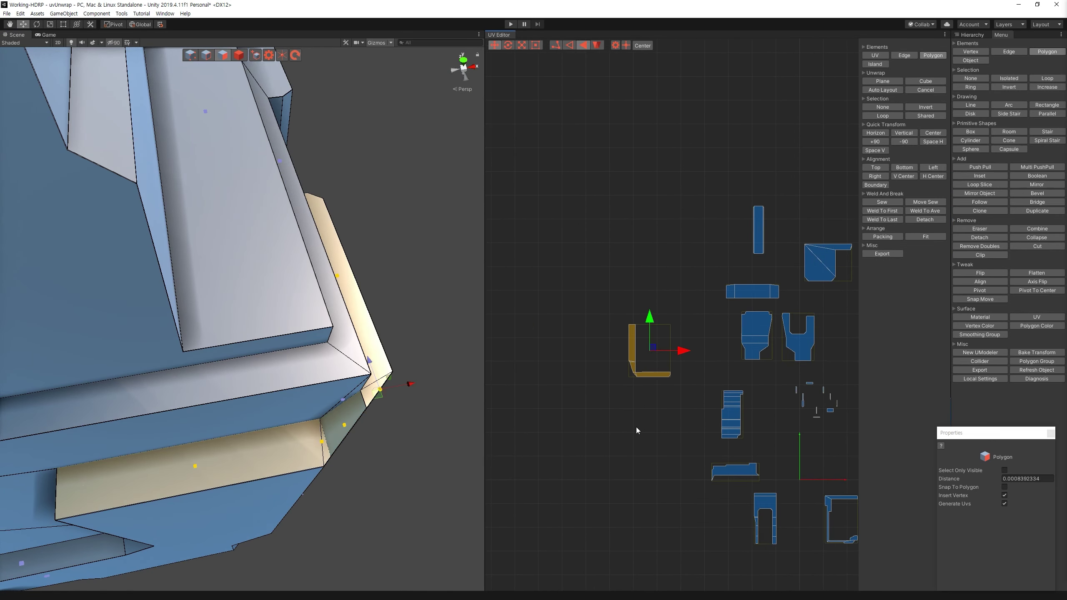
# Step: Select the strip faces lining the U-shaped inner recess
pyautogui.moveTo(791, 441); pyautogui.dragTo(665, 333)
pyautogui.moveTo(731, 385); pyautogui.dragTo(677, 345)
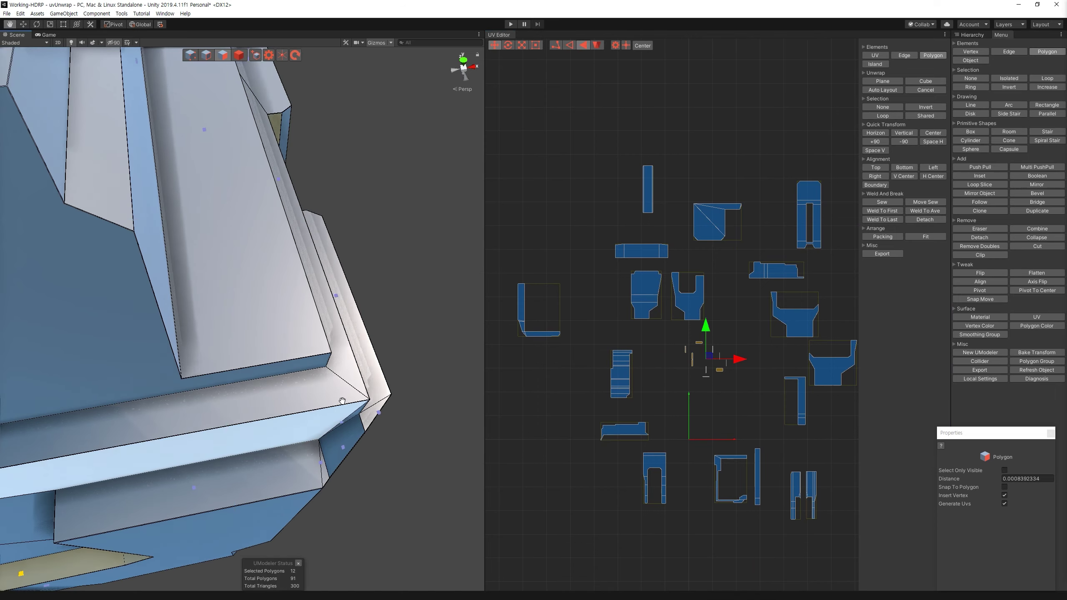
pyautogui.press('f')
pyautogui.keyDown('alt'); pyautogui.moveTo(105, 420); pyautogui.dragTo(137, 381); pyautogui.keyUp('alt')
pyautogui.click(137, 381)
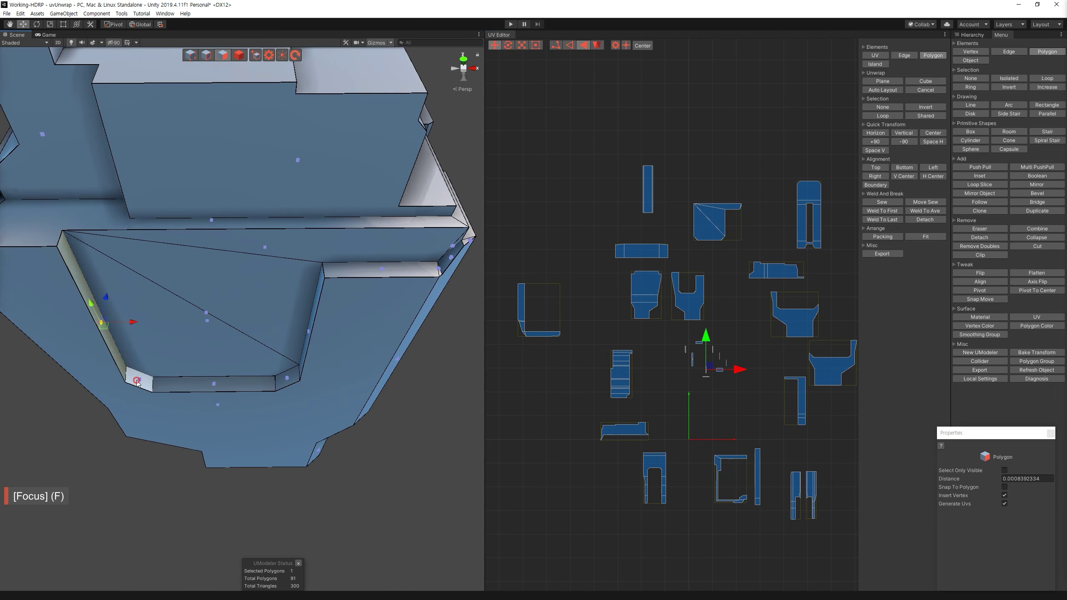
pyautogui.keyDown('ctrl'); pyautogui.click(290, 367); pyautogui.keyUp('ctrl')
pyautogui.keyDown('ctrl'); pyautogui.click(308, 332); pyautogui.keyUp('ctrl')
pyautogui.keyDown('alt'); pyautogui.moveTo(311, 336); pyautogui.dragTo(318, 289); pyautogui.keyUp('alt')
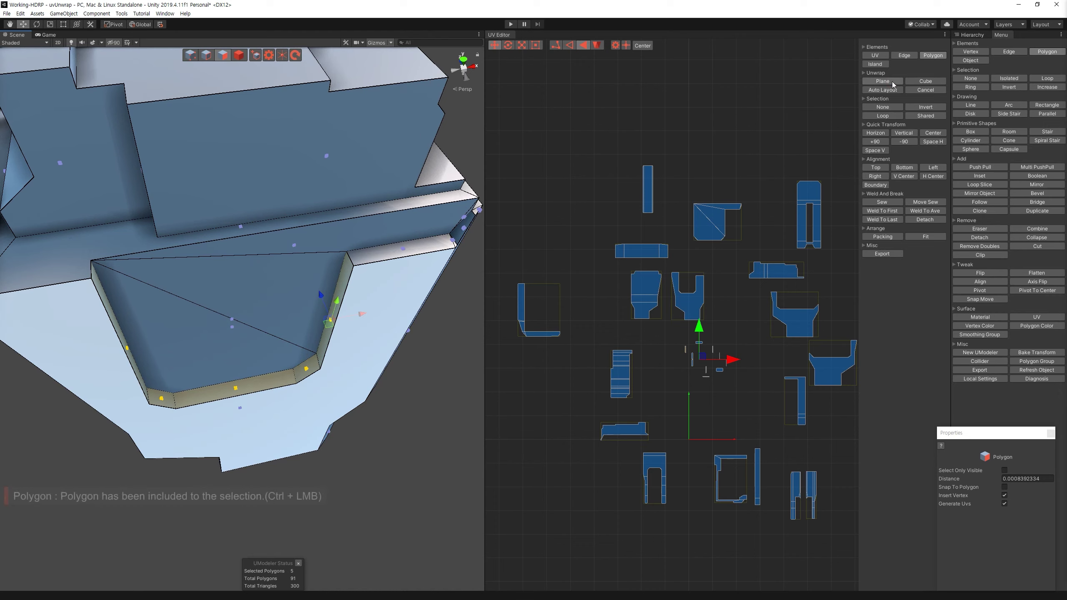
# Step: Plane-unwrap the recess strip along Axis Z into one connected island
pyautogui.click(883, 81)
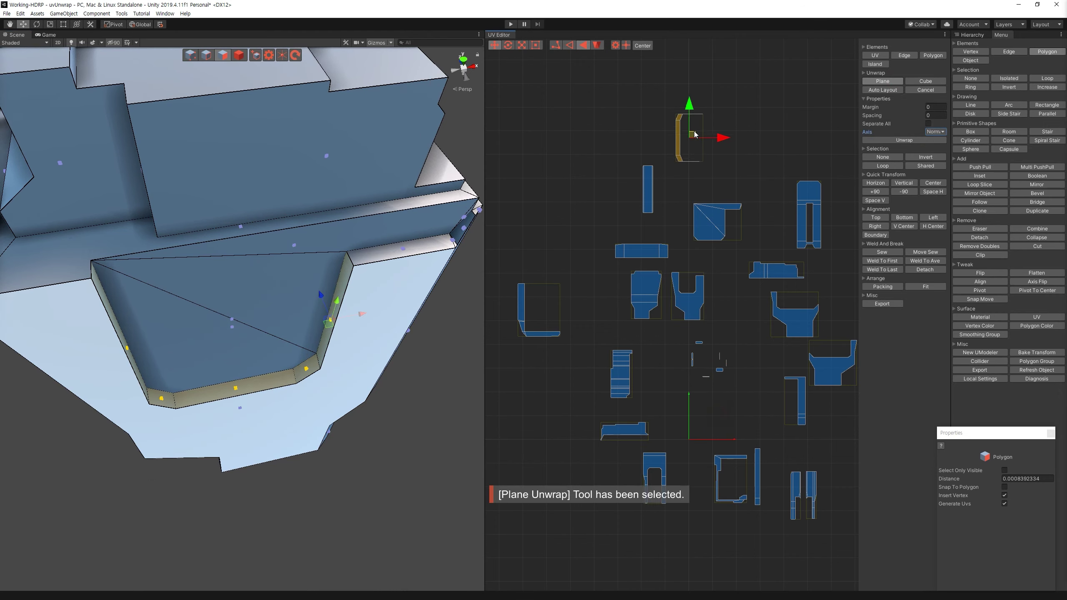
pyautogui.moveTo(694, 135); pyautogui.dragTo(716, 118)
pyautogui.keyDown('alt'); pyautogui.moveTo(295, 294); pyautogui.dragTo(319, 273); pyautogui.keyUp('alt')
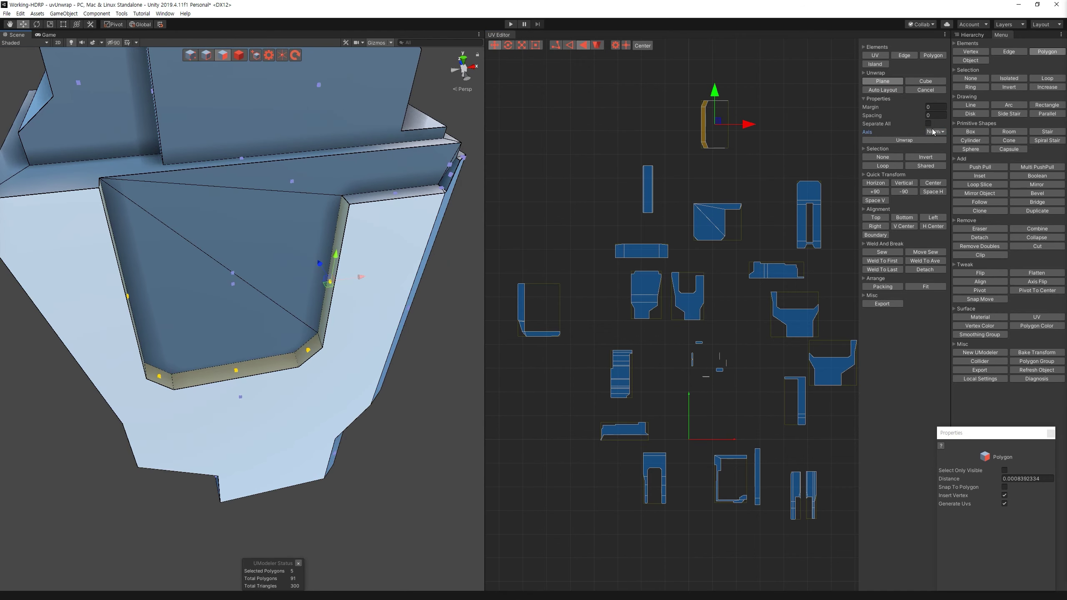
pyautogui.click(939, 177)
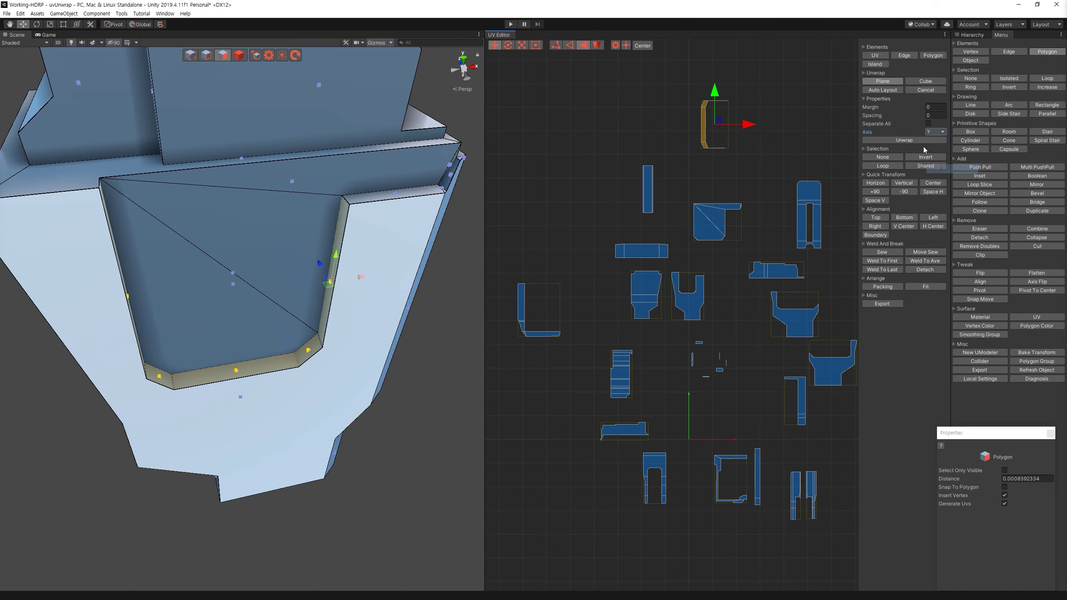
pyautogui.click(886, 90)
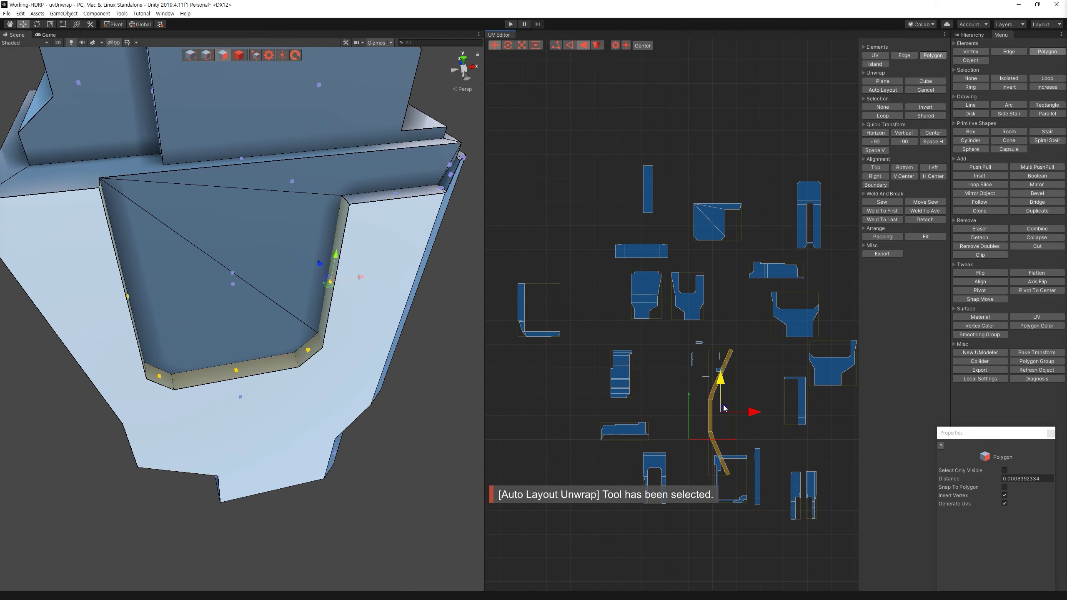
# Step: Move the curved strip island to the upper left and clear the selection
pyautogui.moveTo(420, 294)
pyautogui.keyDown('alt'); pyautogui.mouseDown()
pyautogui.moveTo(310, 141)
pyautogui.moveTo(748, 162)
pyautogui.mouseUp(); pyautogui.keyUp('alt')
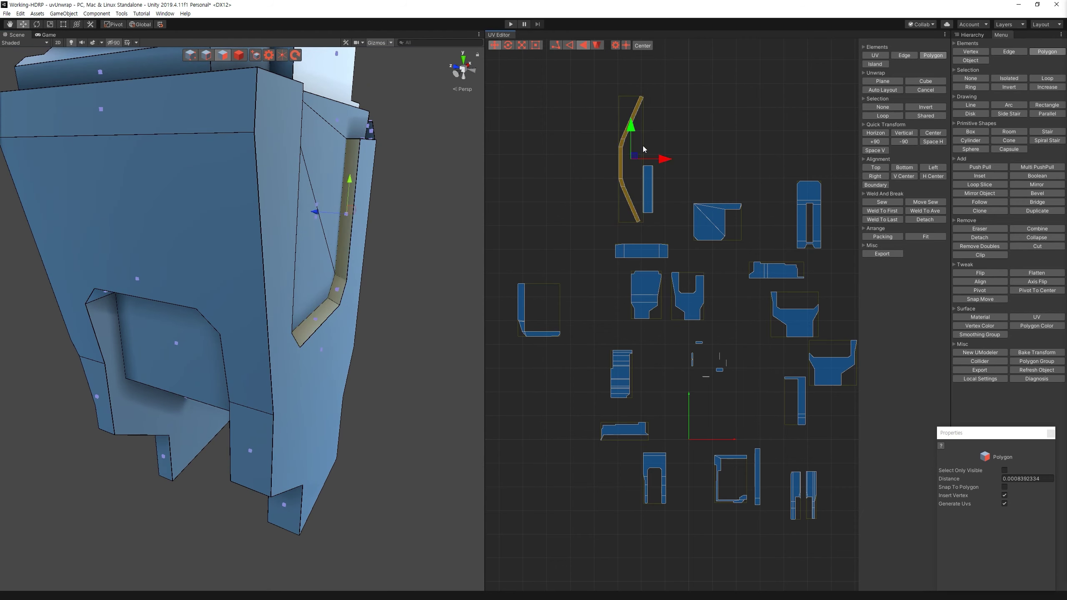
pyautogui.moveTo(590, 164); pyautogui.dragTo(545, 164)
pyautogui.keyDown('alt'); pyautogui.moveTo(463, 190); pyautogui.dragTo(402, 255); pyautogui.keyUp('alt')
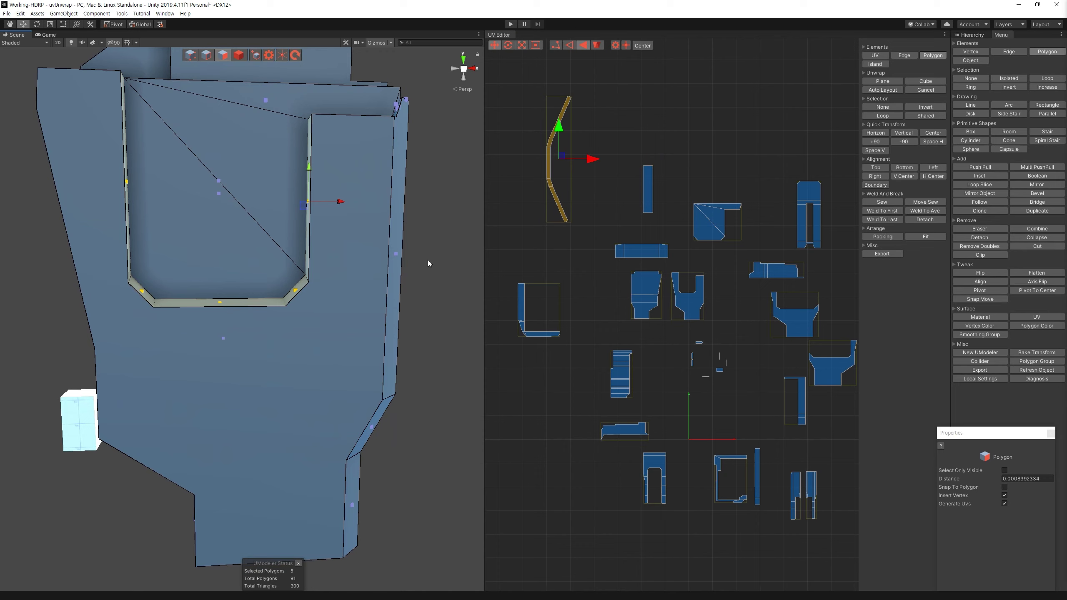
pyautogui.scroll(5, 677, 202)
pyautogui.click(677, 202)
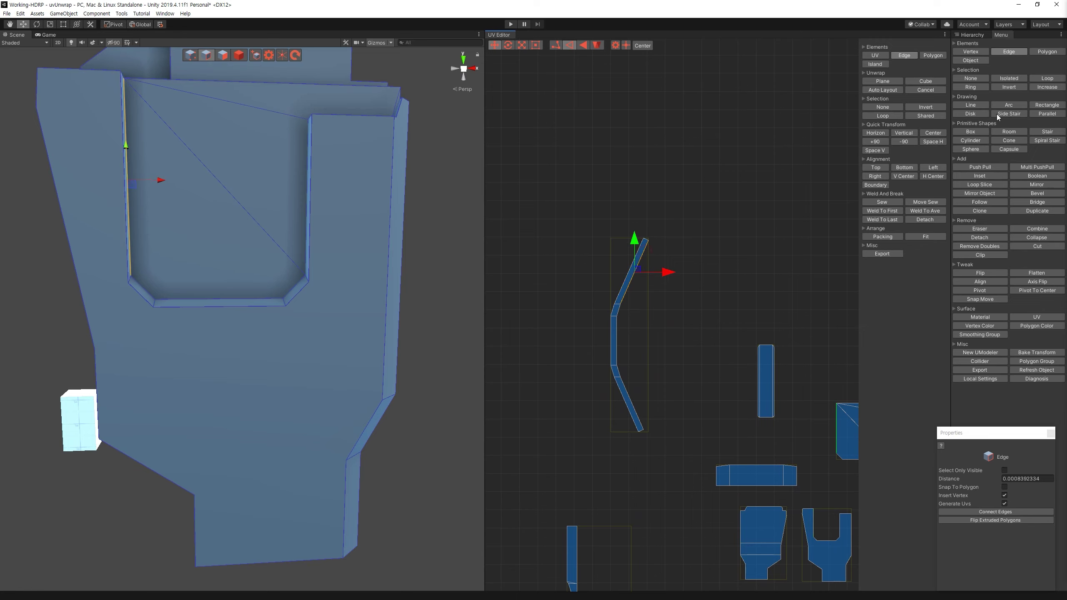
# Step: Straighten the curved strip using V Center, then edge Loop with H Center
pyautogui.click(908, 178)
pyautogui.click(618, 280)
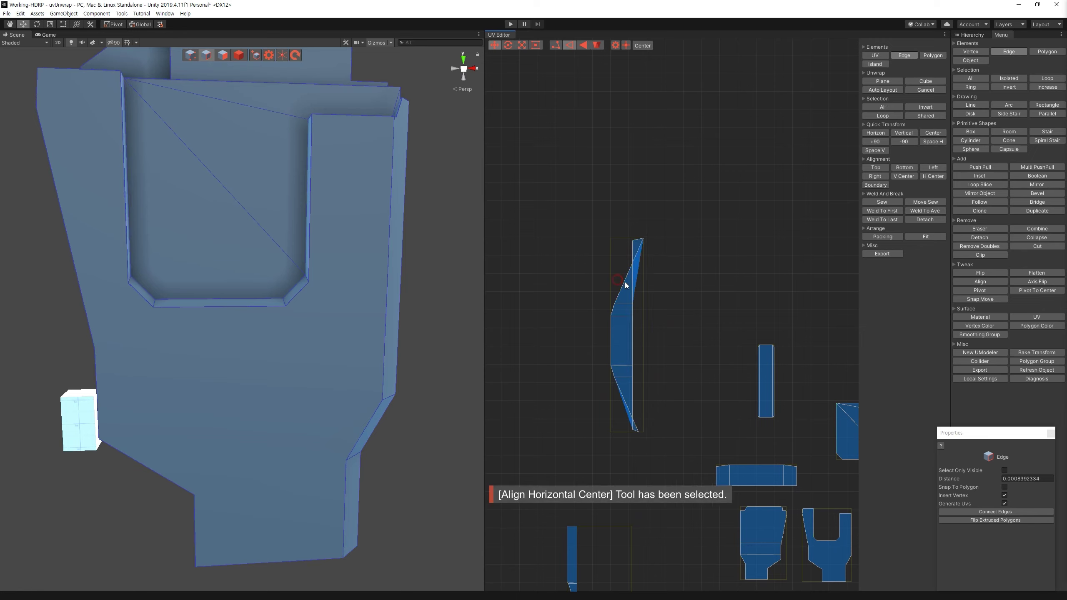
pyautogui.click(884, 116)
pyautogui.click(932, 177)
pyautogui.scroll(1, 613, 287)
pyautogui.scroll(1, 638, 277)
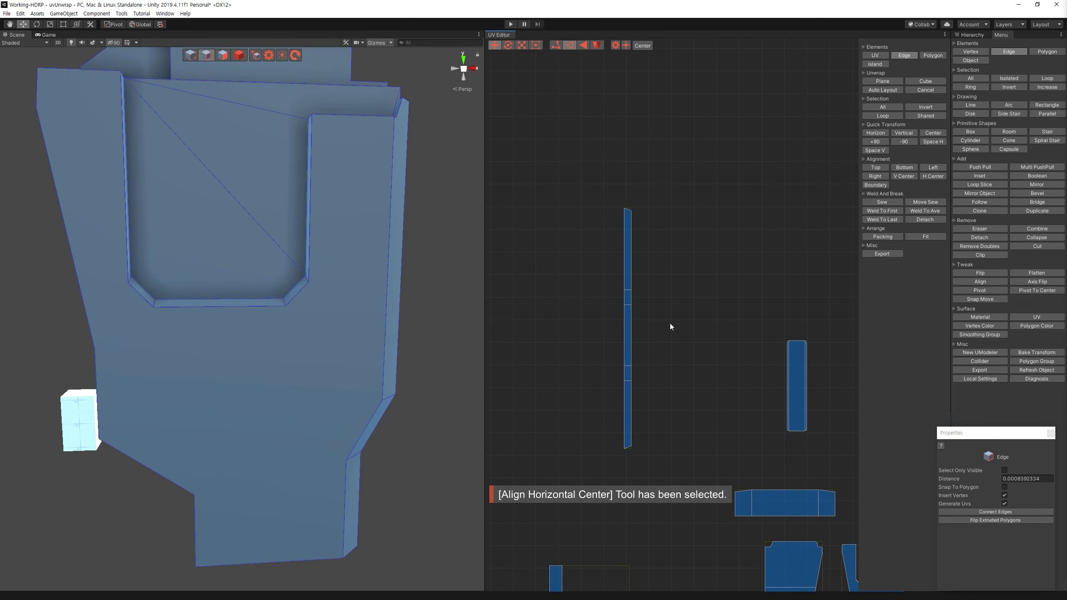
pyautogui.scroll(-3, 693, 303)
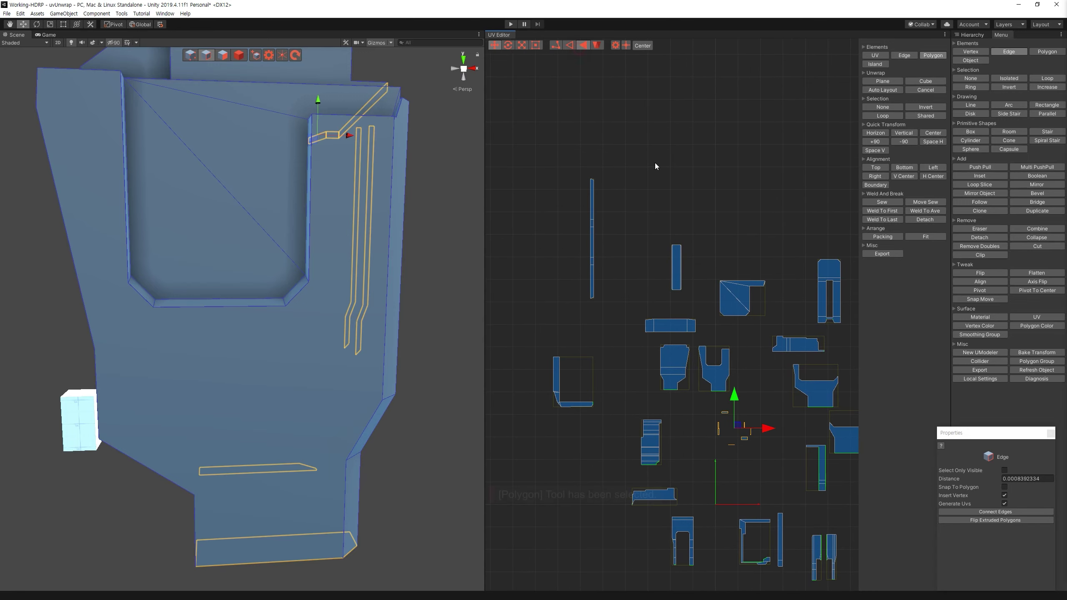
pyautogui.moveTo(782, 485); pyautogui.dragTo(711, 407)
# Step: Plane-unwrap the left and right outer faces and move the strip up
pyautogui.keyDown('alt'); pyautogui.moveTo(437, 367); pyautogui.dragTo(440, 356); pyautogui.keyUp('alt')
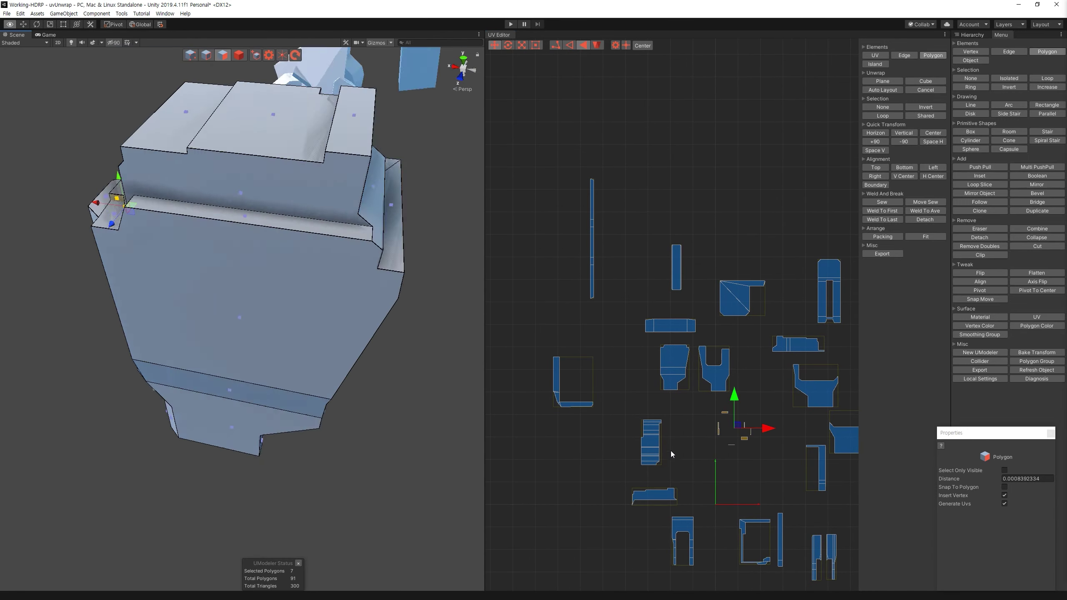
pyautogui.keyDown('alt'); pyautogui.moveTo(440, 351); pyautogui.dragTo(376, 350); pyautogui.keyUp('alt')
pyautogui.click(375, 350)
pyautogui.keyDown('ctrl'); pyautogui.click(125, 351); pyautogui.keyUp('ctrl')
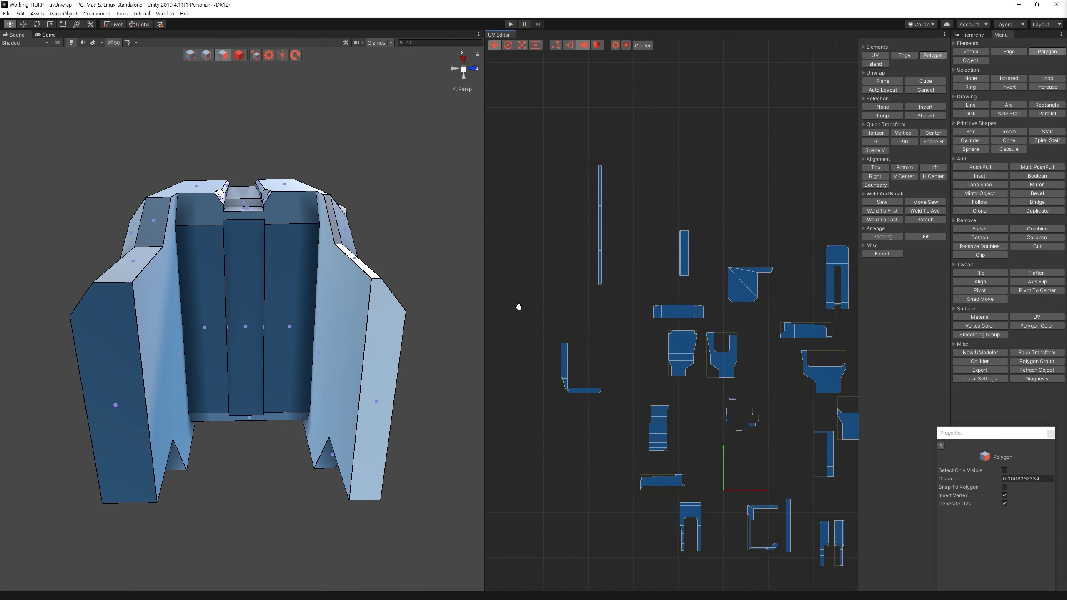
pyautogui.click(900, 82)
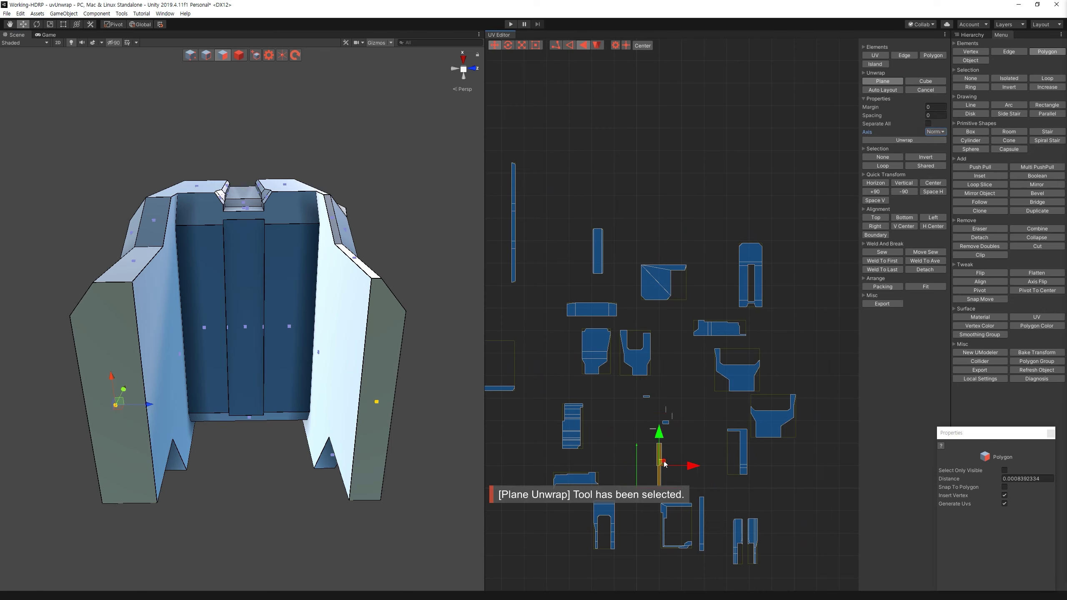
pyautogui.moveTo(664, 464); pyautogui.dragTo(663, 257)
# Step: Unwrap the selected narrow strip faces flat and auto-layout them
pyautogui.moveTo(691, 215); pyautogui.dragTo(651, 147)
pyautogui.moveTo(647, 393); pyautogui.dragTo(693, 467)
pyautogui.moveTo(370, 151)
pyautogui.keyDown('alt'); pyautogui.mouseDown()
pyautogui.moveTo(350, 136)
pyautogui.moveTo(302, 209)
pyautogui.mouseUp(); pyautogui.keyUp('alt')
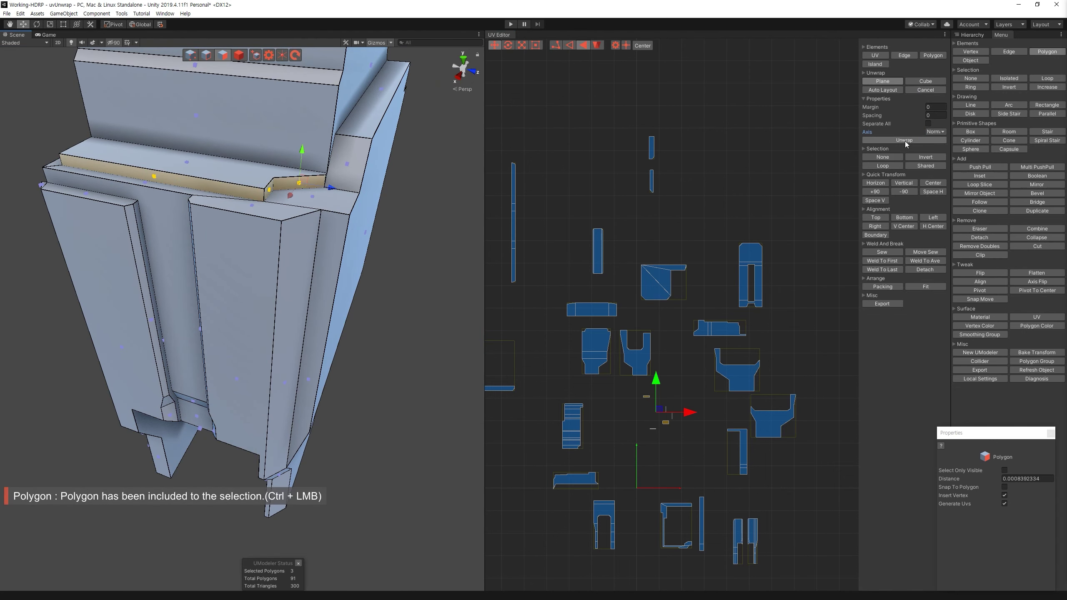
pyautogui.click(905, 141)
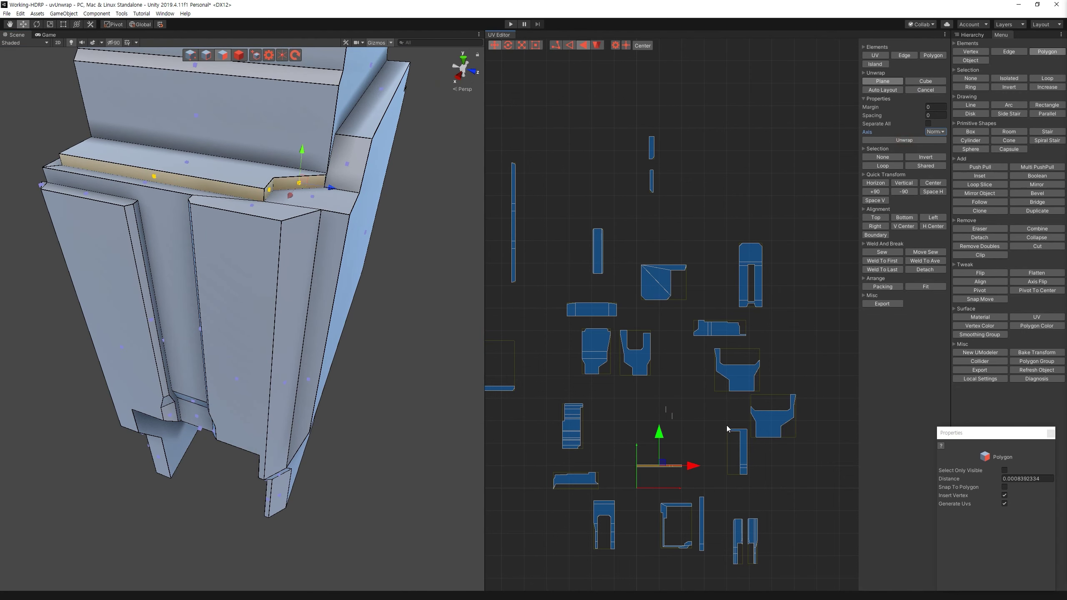
pyautogui.click(886, 89)
pyautogui.click(776, 130)
# Step: Plane-unwrap the two small strip faces and bring all UV islands into view
pyautogui.moveTo(635, 393); pyautogui.dragTo(700, 461)
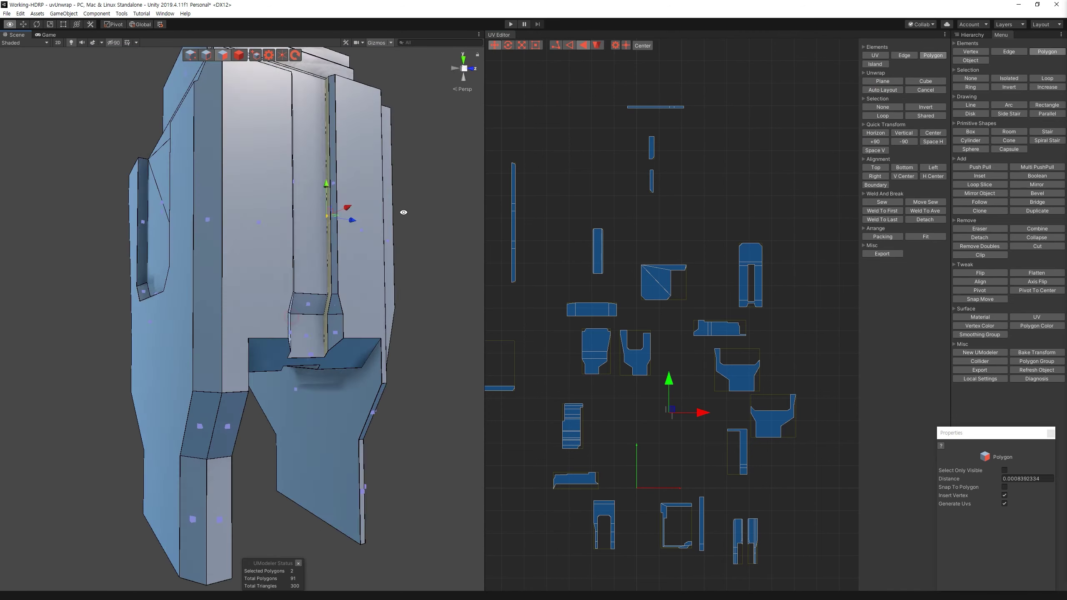
pyautogui.click(884, 81)
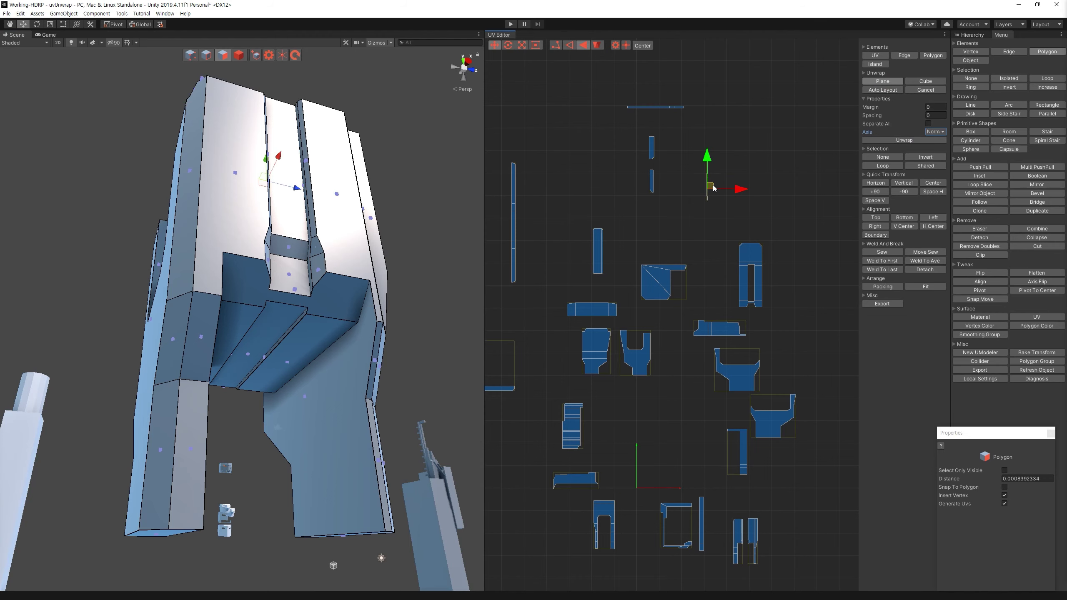
pyautogui.press('f')
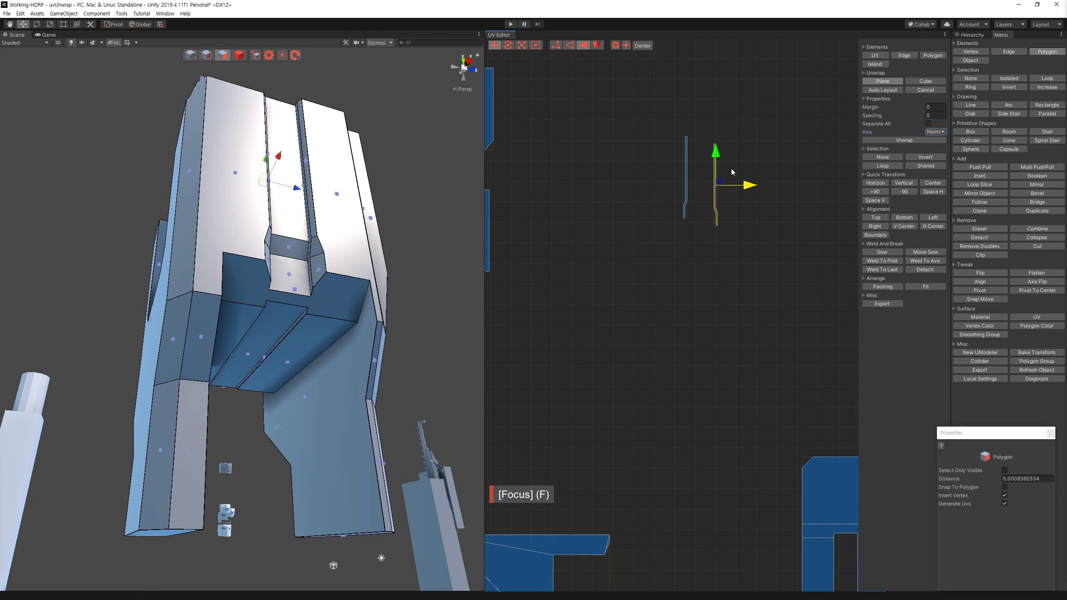
pyautogui.scroll(-3, 679, 366)
pyautogui.scroll(-3, 672, 372)
pyautogui.scroll(-3, 667, 377)
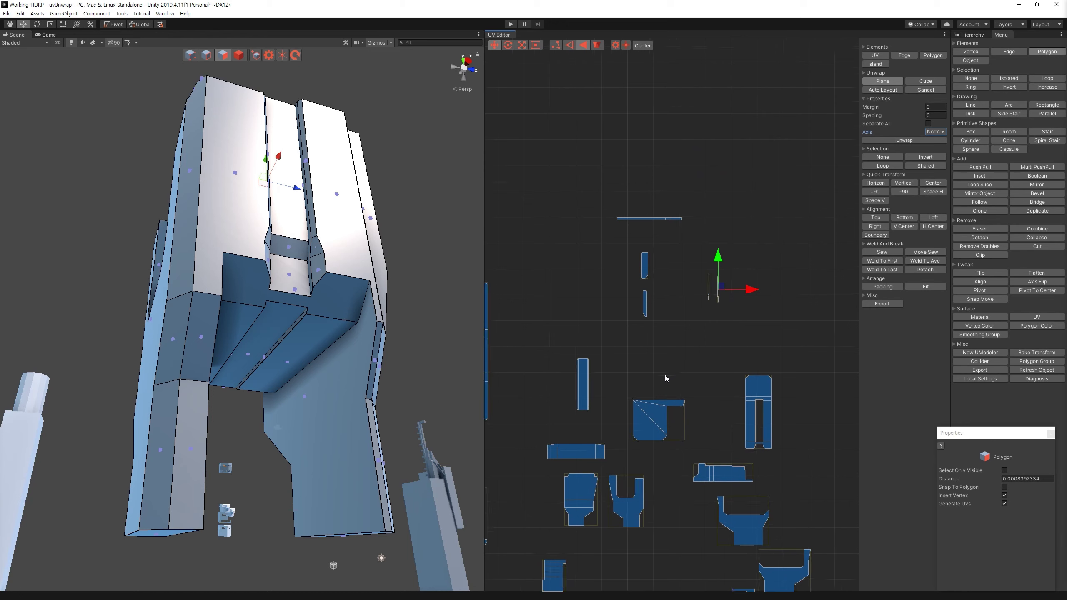
pyautogui.scroll(-3, 665, 387)
pyautogui.moveTo(665, 390); pyautogui.dragTo(722, 252, button='middle')
pyautogui.scroll(-3, 709, 282)
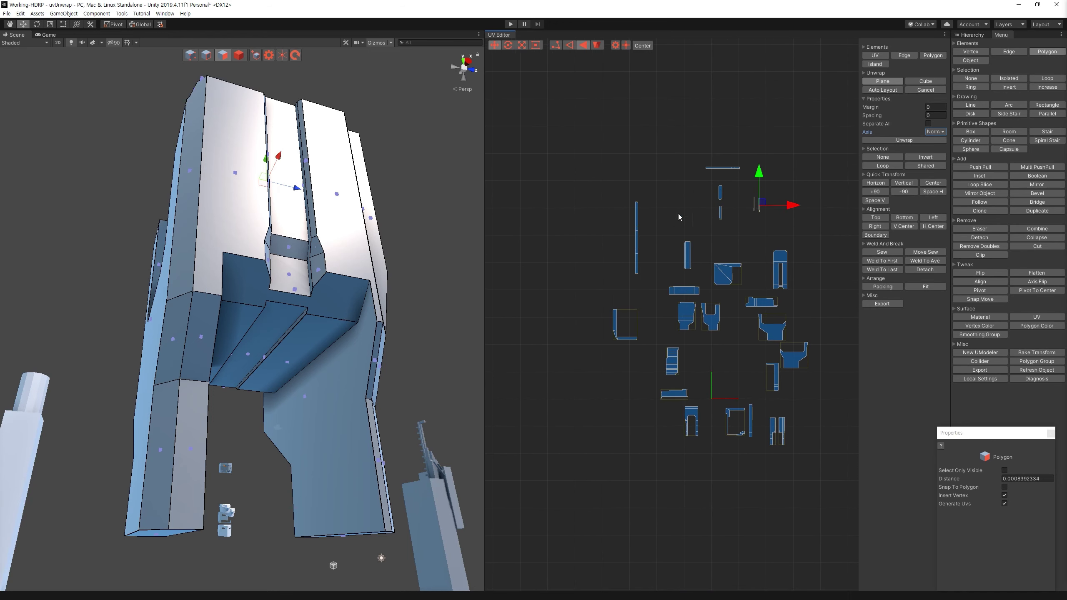
# Step: Switch to Object mode and show the Hierarchy
pyautogui.keyDown('alt'); pyautogui.moveTo(459, 254); pyautogui.dragTo(411, 370); pyautogui.keyUp('alt')
pyautogui.click(970, 60)
pyautogui.click(972, 36)
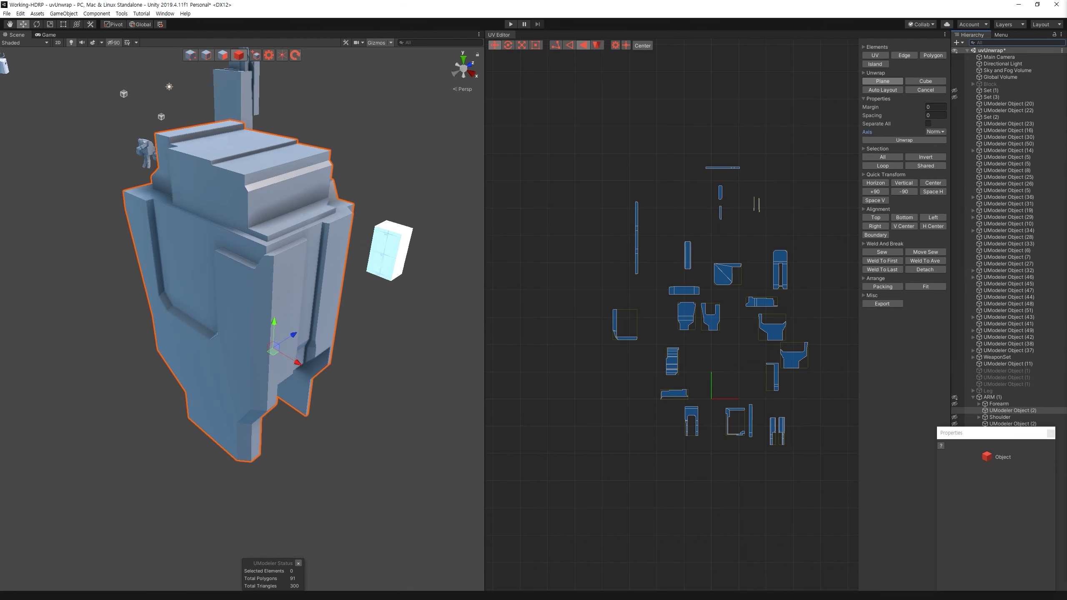
# Step: Expand the Forearm group and select UModeler Object (2)
pyautogui.doubleClick(999, 403)
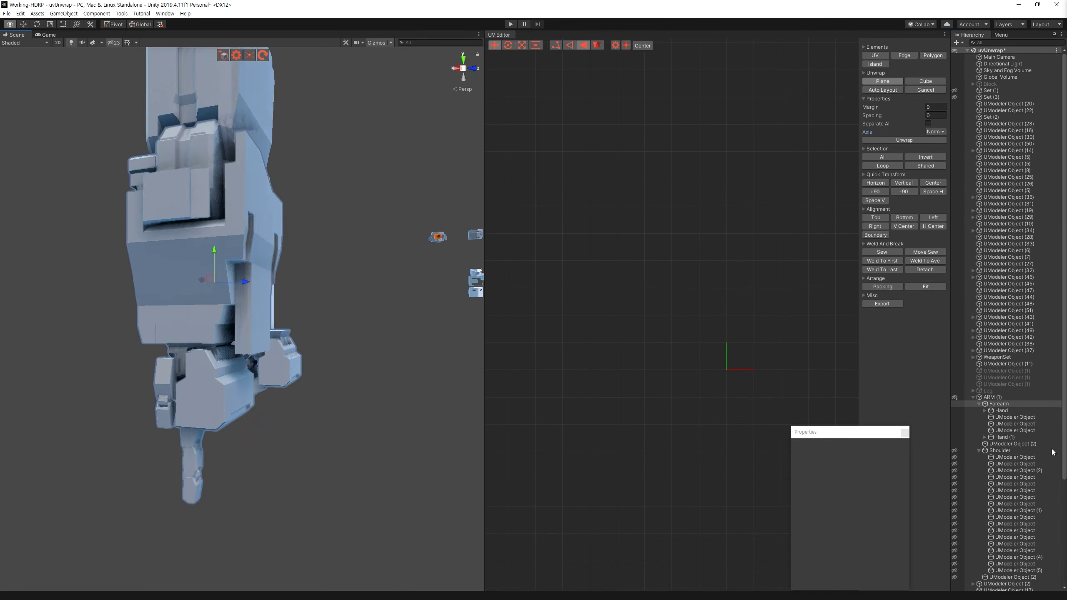
pyautogui.click(153, 221)
pyautogui.moveTo(153, 220)
pyautogui.keyDown('alt'); pyautogui.mouseDown()
pyautogui.moveTo(283, 290)
pyautogui.moveTo(183, 317)
pyautogui.mouseUp(); pyautogui.keyUp('alt')
pyautogui.click(269, 282)
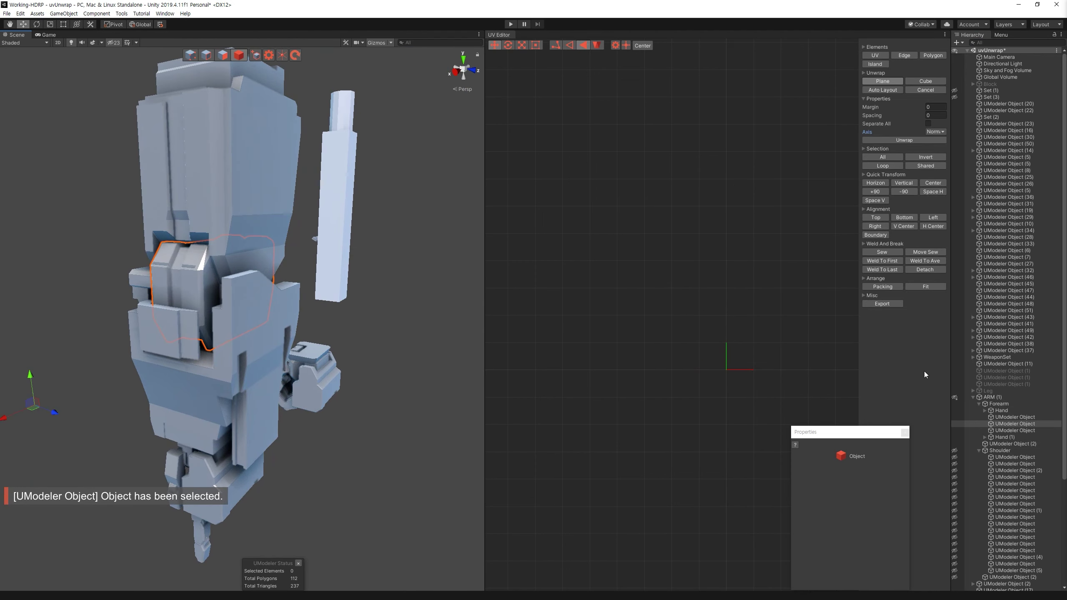
# Step: Toggle Forearm visibility, frame the armor plate, and enter Vertex mode
pyautogui.click(956, 404)
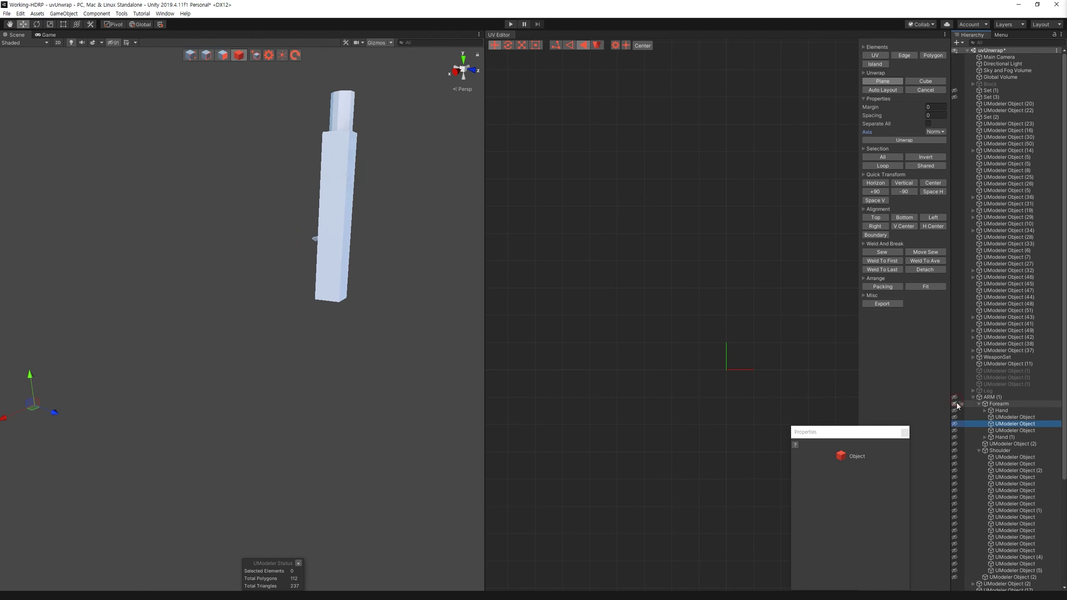
pyautogui.click(956, 424)
pyautogui.click(287, 342)
pyautogui.press('f')
pyautogui.moveTo(309, 262)
pyautogui.keyDown('alt'); pyautogui.mouseDown()
pyautogui.moveTo(266, 176)
pyautogui.moveTo(270, 330)
pyautogui.moveTo(180, 315)
pyautogui.moveTo(255, 322)
pyautogui.mouseUp(); pyautogui.keyUp('alt')
pyautogui.press('1')
pyautogui.click(265, 143)
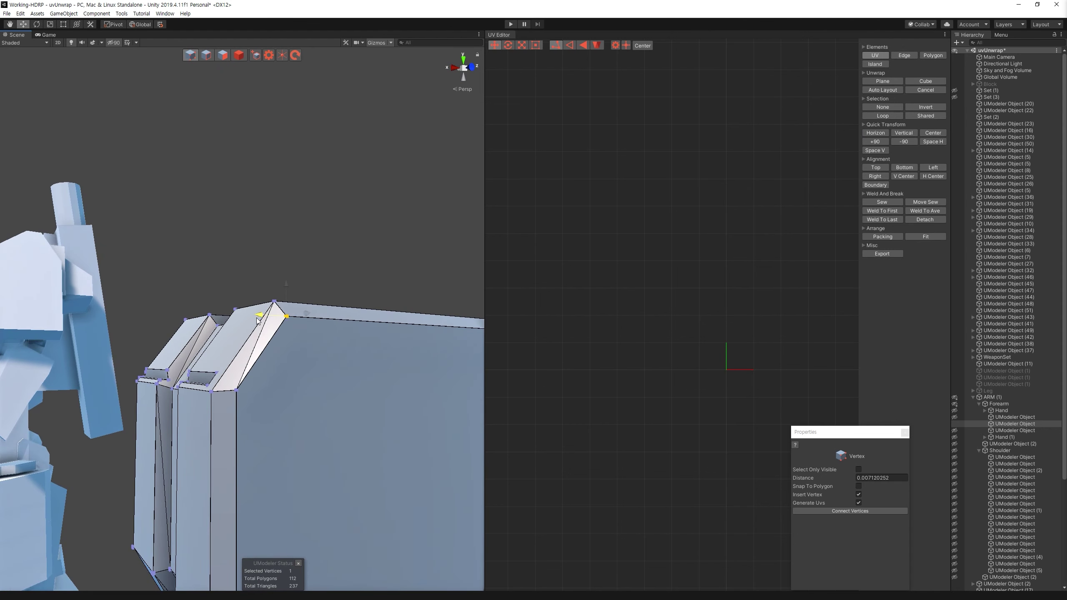
# Step: Insert and slide a trial vertex on the plate's top edge, then undo it
pyautogui.moveTo(302, 276)
pyautogui.keyDown('alt'); pyautogui.mouseDown()
pyautogui.moveTo(527, 263)
pyautogui.moveTo(329, 217)
pyautogui.moveTo(267, 271)
pyautogui.mouseUp(); pyautogui.keyUp('alt')
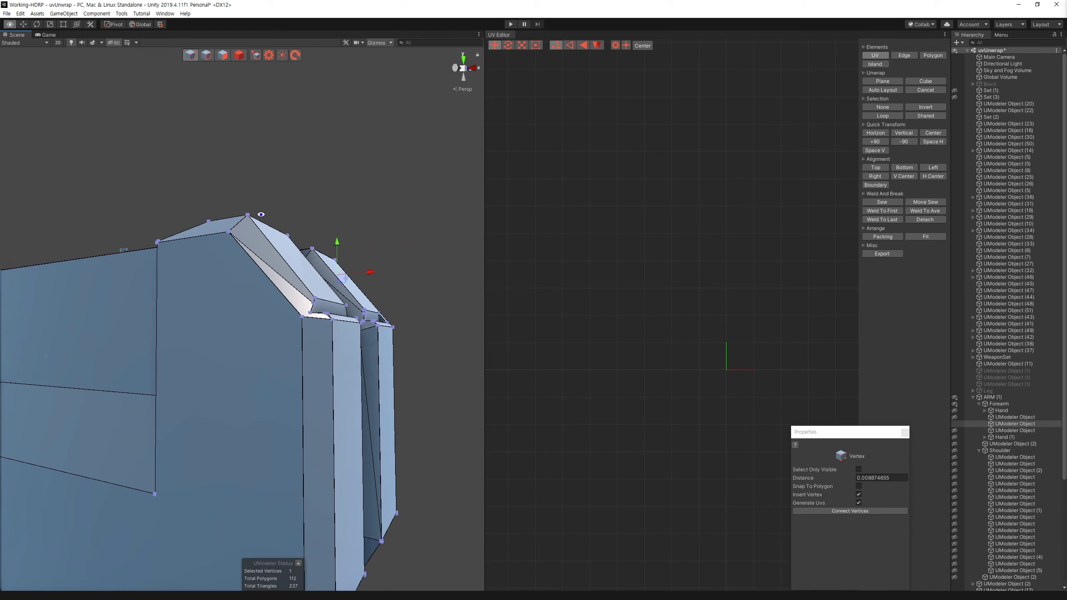
pyautogui.moveTo(301, 324)
pyautogui.keyDown('alt'); pyautogui.mouseDown()
pyautogui.moveTo(505, 461)
pyautogui.moveTo(317, 342)
pyautogui.mouseUp(); pyautogui.keyUp('alt')
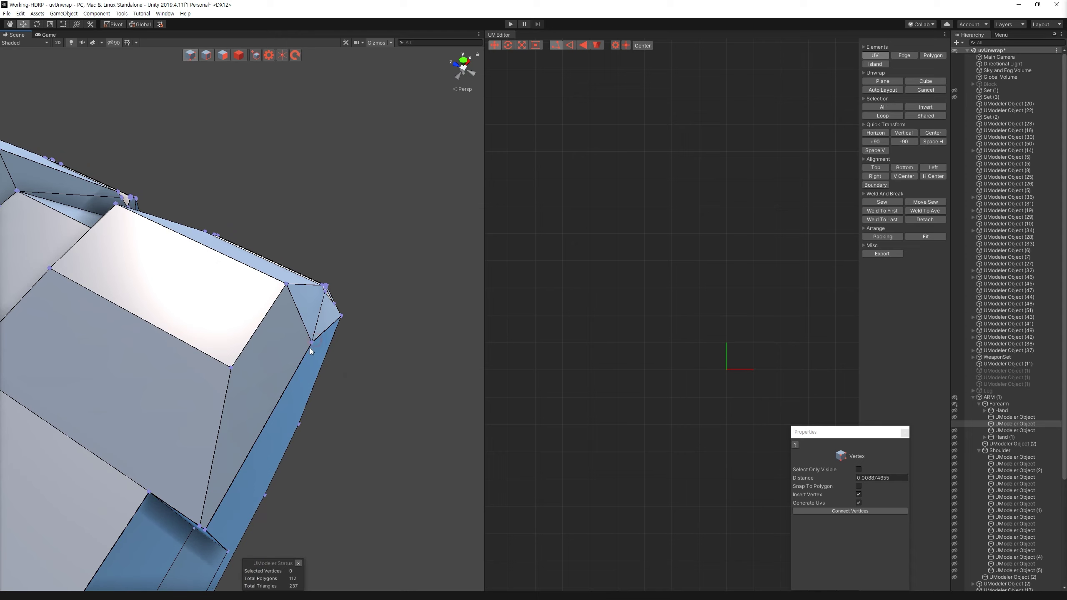
pyautogui.click(317, 333)
pyautogui.hotkey('ctrl', 'z')
pyautogui.keyDown('alt'); pyautogui.moveTo(324, 327); pyautogui.dragTo(312, 254); pyautogui.keyUp('alt')
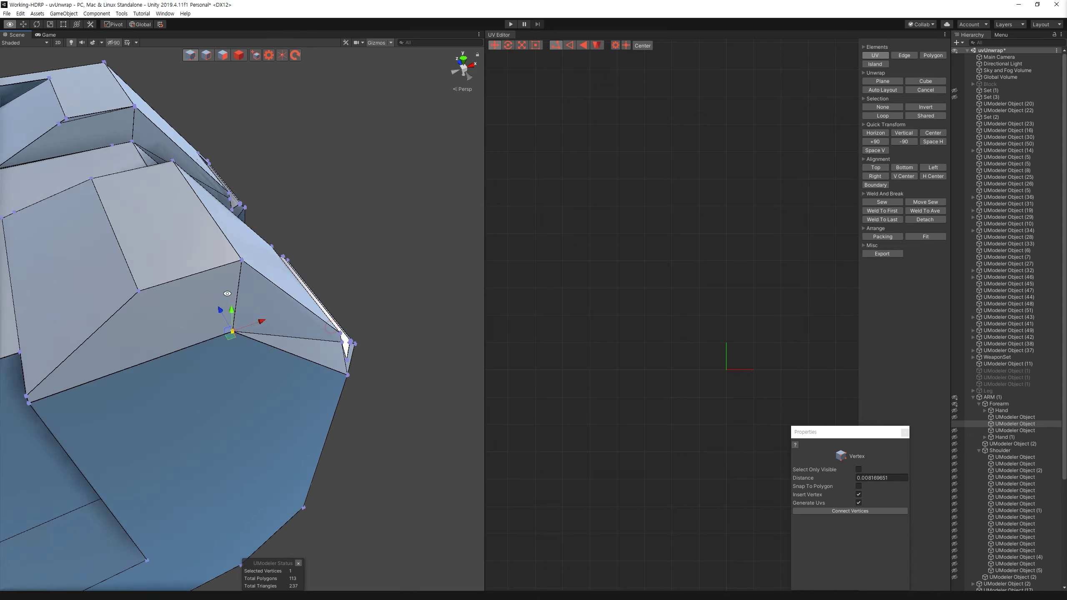
pyautogui.moveTo(234, 240)
pyautogui.mouseDown()
pyautogui.moveTo(486, 331)
pyautogui.moveTo(351, 290)
pyautogui.moveTo(333, 323)
pyautogui.moveTo(169, 172)
pyautogui.mouseUp()
pyautogui.hotkey('ctrl', 'z')
pyautogui.hotkey('ctrl', 'z')
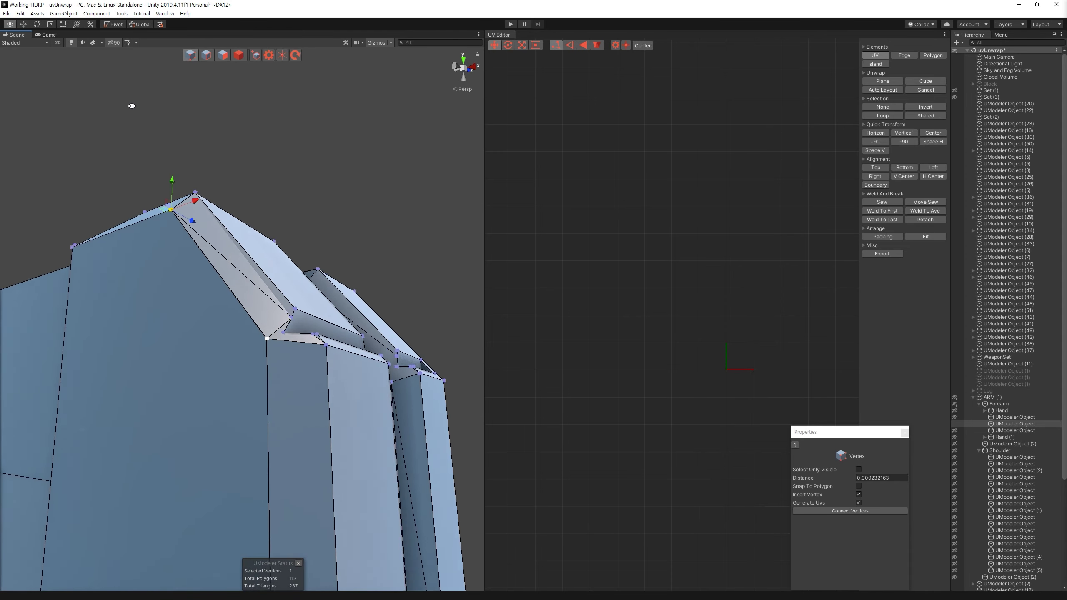
# Step: Return to Object mode and view the whole 112-polygon armor plate
pyautogui.keyDown('alt'); pyautogui.moveTo(169, 172); pyautogui.dragTo(189, 76); pyautogui.keyUp('alt')
pyautogui.click(238, 55)
pyautogui.moveTo(252, 126)
pyautogui.keyDown('alt'); pyautogui.mouseDown()
pyautogui.moveTo(308, 174)
pyautogui.moveTo(348, 272)
pyautogui.moveTo(252, 55)
pyautogui.mouseUp(); pyautogui.keyUp('alt')
pyautogui.hotkey('ctrl', 'z')
pyautogui.click(238, 55)
pyautogui.keyDown('alt'); pyautogui.moveTo(296, 212); pyautogui.dragTo(269, 146); pyautogui.keyUp('alt')
# Step: Select all plate faces and cube-unwrap them into separate UV islands
pyautogui.press('3')
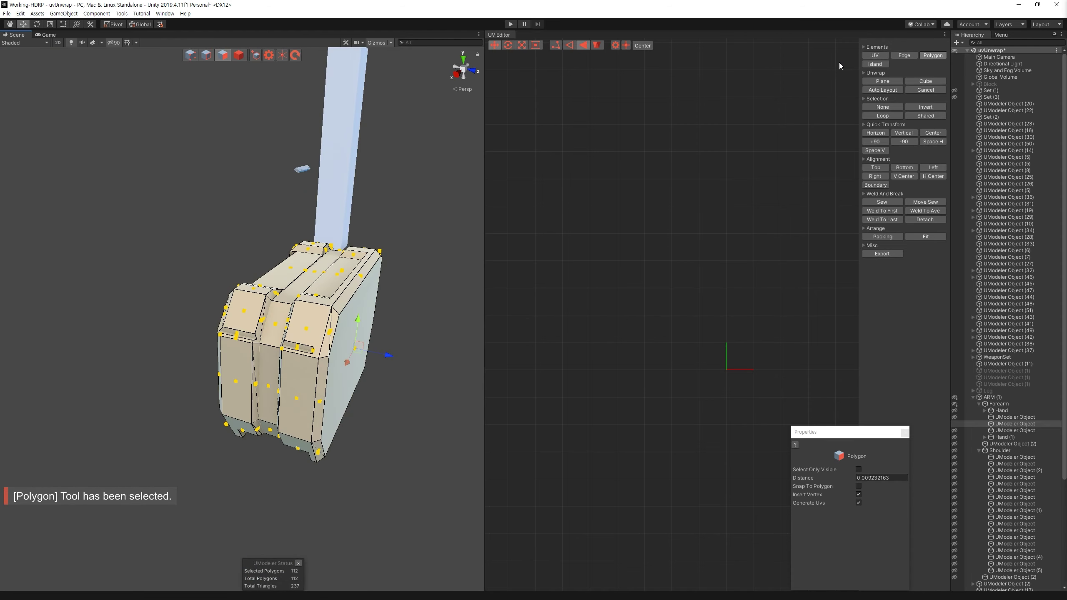
pyautogui.click(888, 81)
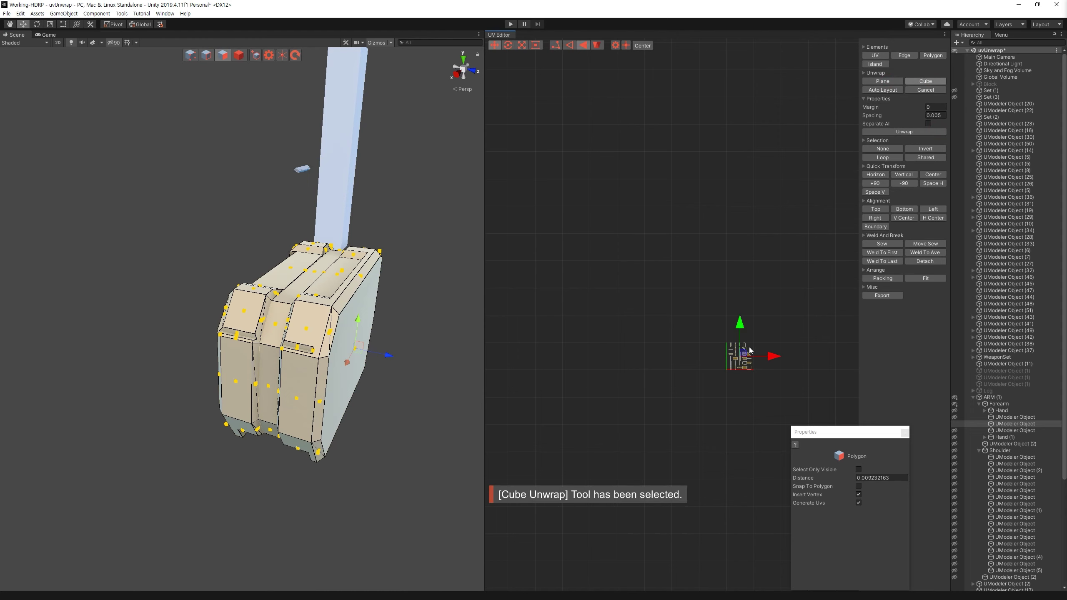
pyautogui.press('f')
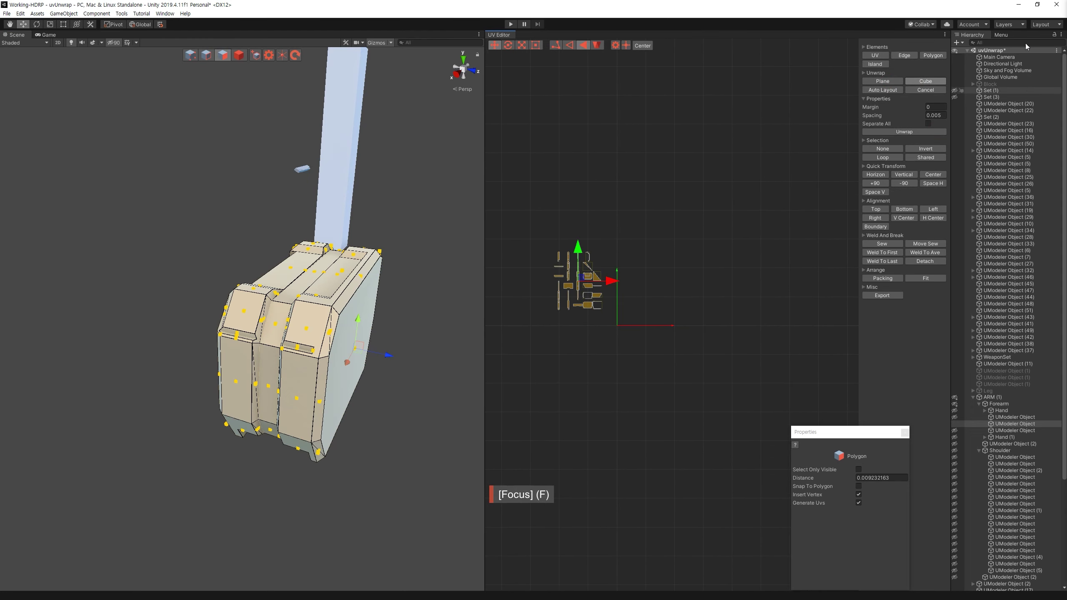
pyautogui.click(1000, 35)
pyautogui.click(883, 468)
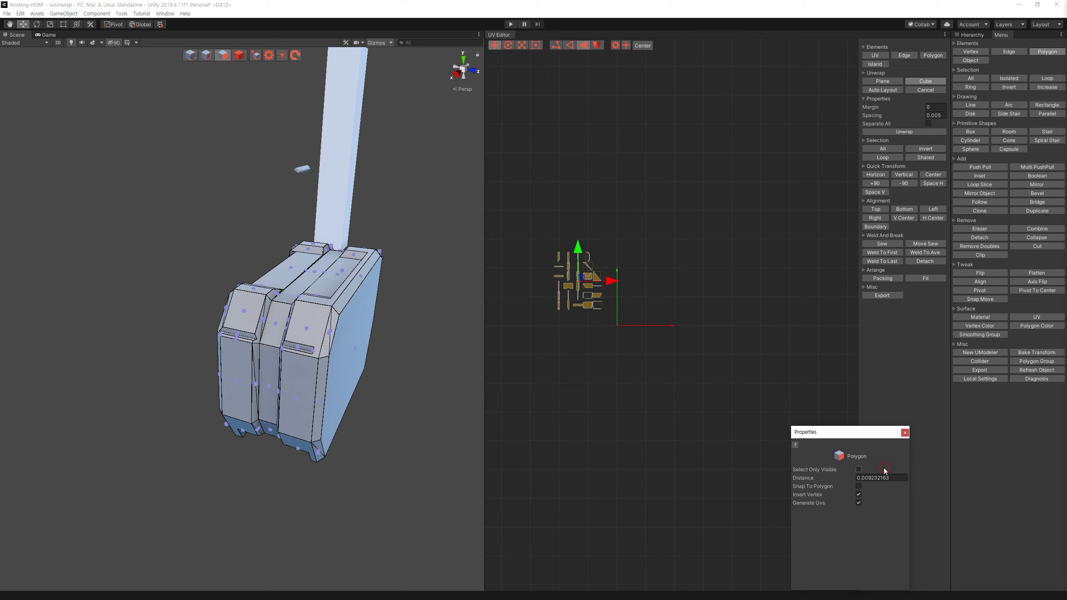
pyautogui.moveTo(385, 414); pyautogui.dragTo(357, 420, button='middle')
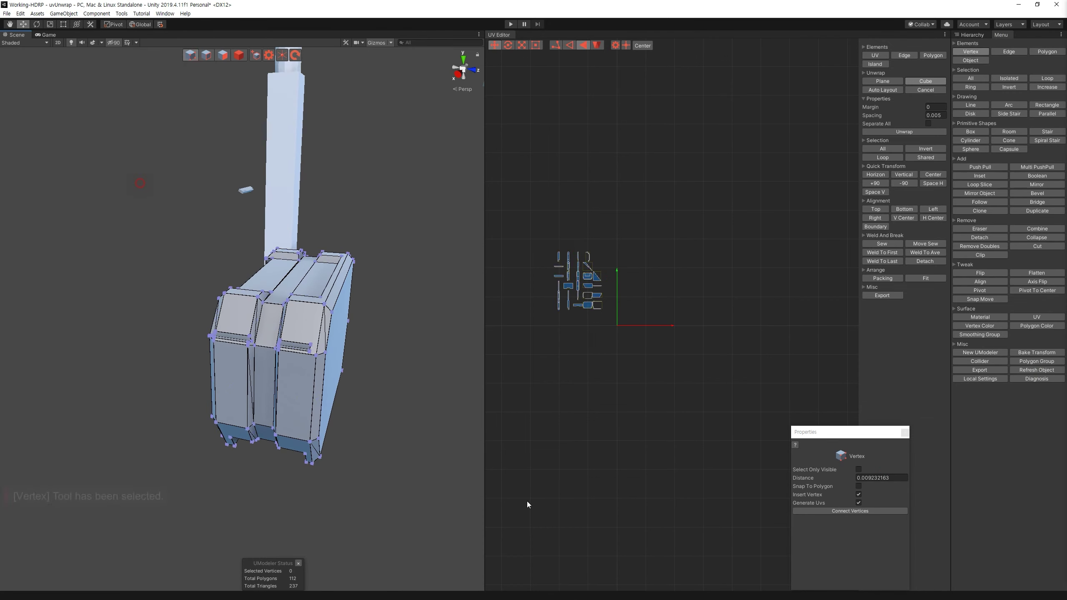
# Step: Try Remove Doubles on all vertices, then undo it
pyautogui.hotkey('ctrl', 'a')
pyautogui.click(977, 245)
pyautogui.keyDown('alt'); pyautogui.moveTo(370, 420); pyautogui.dragTo(405, 424); pyautogui.keyUp('alt')
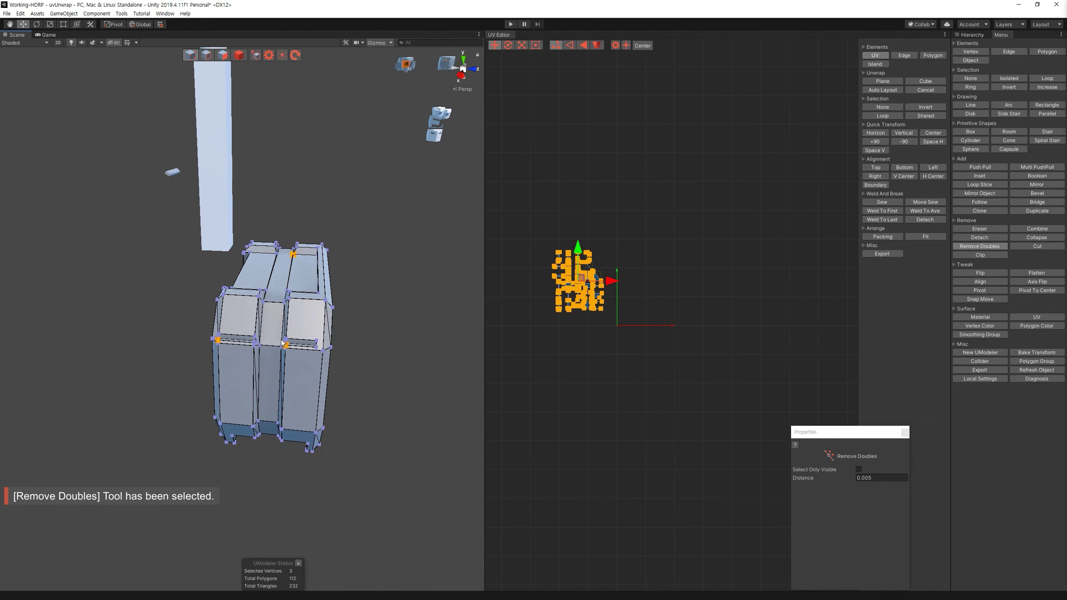
pyautogui.moveTo(408, 424)
pyautogui.keyDown('alt'); pyautogui.mouseDown(button='right')
pyautogui.moveTo(450, 493)
pyautogui.moveTo(352, 224)
pyautogui.mouseUp(button='right'); pyautogui.keyUp('alt')
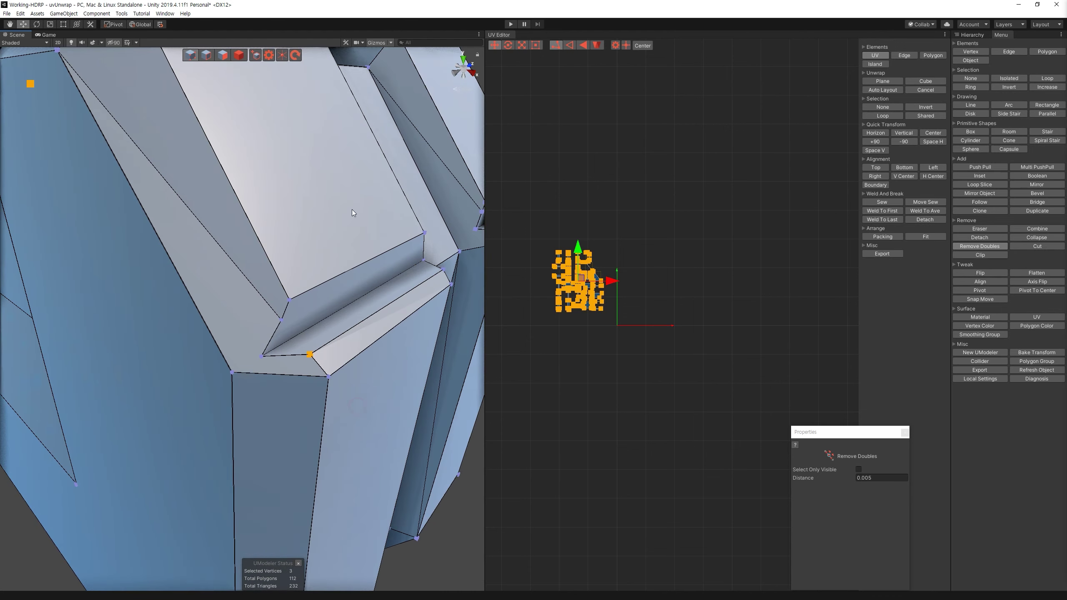
pyautogui.moveTo(255, 55)
pyautogui.keyDown('alt'); pyautogui.mouseDown(button='right')
pyautogui.moveTo(381, 306)
pyautogui.moveTo(321, 257)
pyautogui.mouseUp(button='right'); pyautogui.keyUp('alt')
pyautogui.hotkey('ctrl', 'z')
# Step: Select and frame all the plate's UV islands, then clear the selection
pyautogui.keyDown('alt'); pyautogui.moveTo(321, 256); pyautogui.dragTo(424, 400); pyautogui.keyUp('alt')
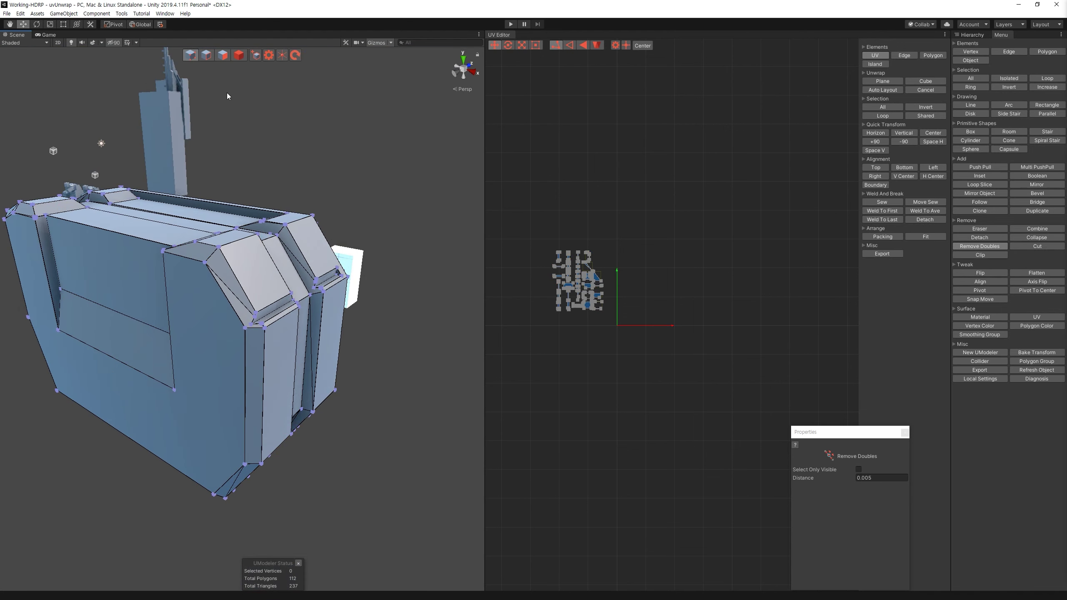
pyautogui.press('1')
pyautogui.scroll(3, 364, 409)
pyautogui.moveTo(638, 350); pyautogui.dragTo(510, 173)
pyautogui.press('f')
pyautogui.scroll(3, 635, 309)
pyautogui.click(778, 326)
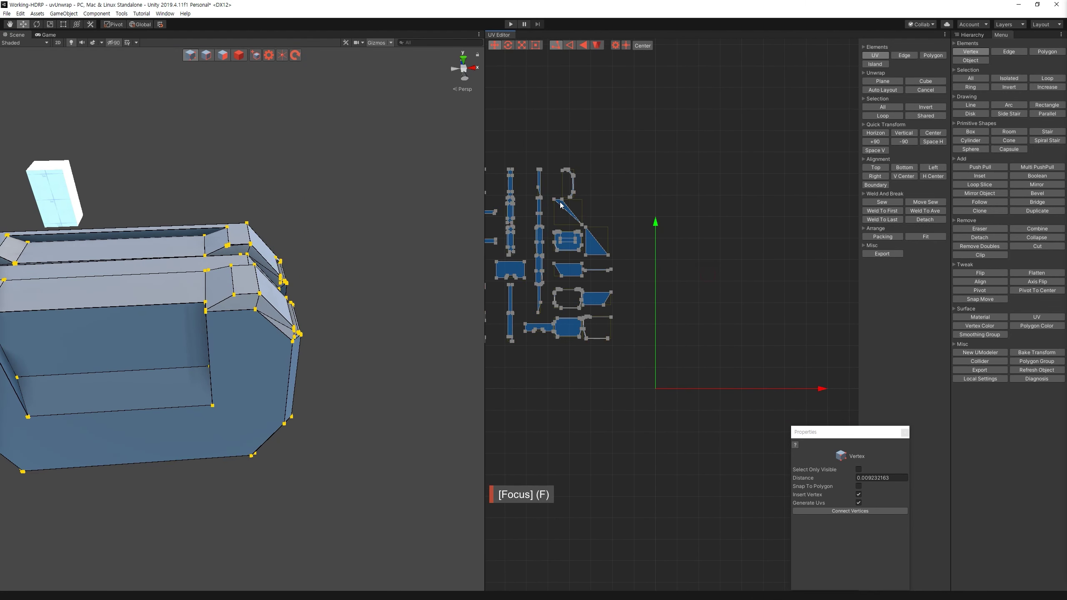
# Step: Plane-unwrap the plate's large front face and move its islands down and left
pyautogui.click(580, 240)
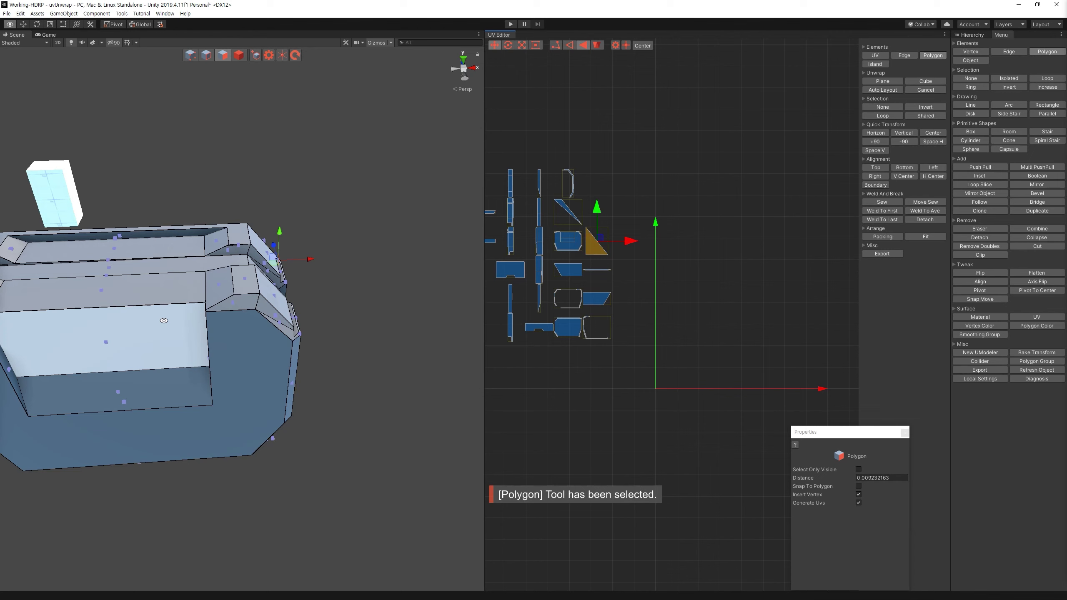
pyautogui.moveTo(294, 336)
pyautogui.keyDown('alt'); pyautogui.mouseDown()
pyautogui.moveTo(338, 39)
pyautogui.moveTo(162, 352)
pyautogui.mouseUp(); pyautogui.keyUp('alt')
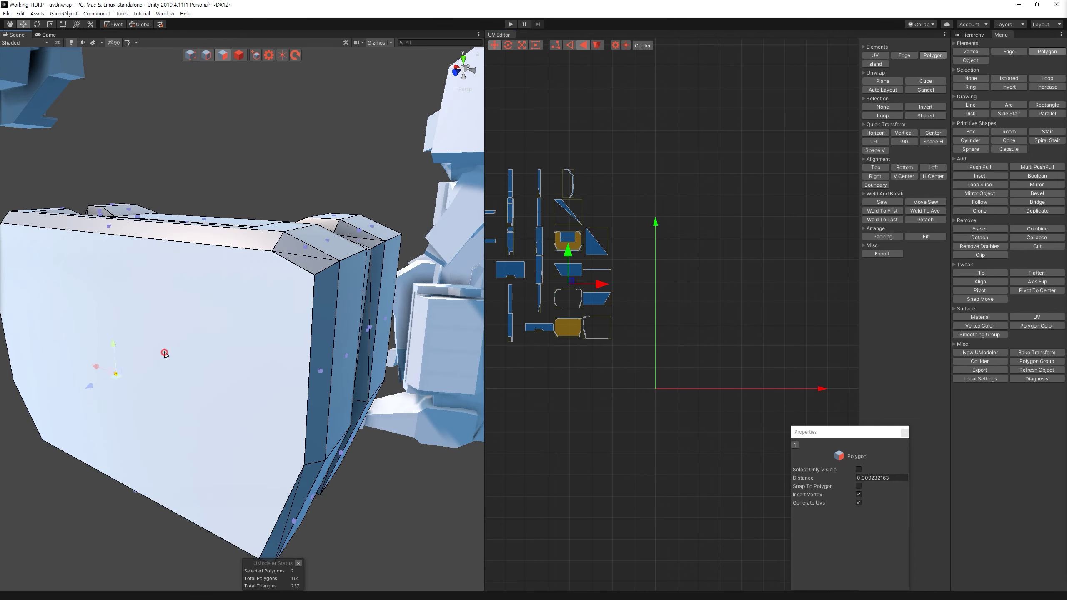
pyautogui.keyDown('ctrl'); pyautogui.click(162, 352); pyautogui.keyUp('ctrl')
pyautogui.click(883, 81)
pyautogui.click(921, 142)
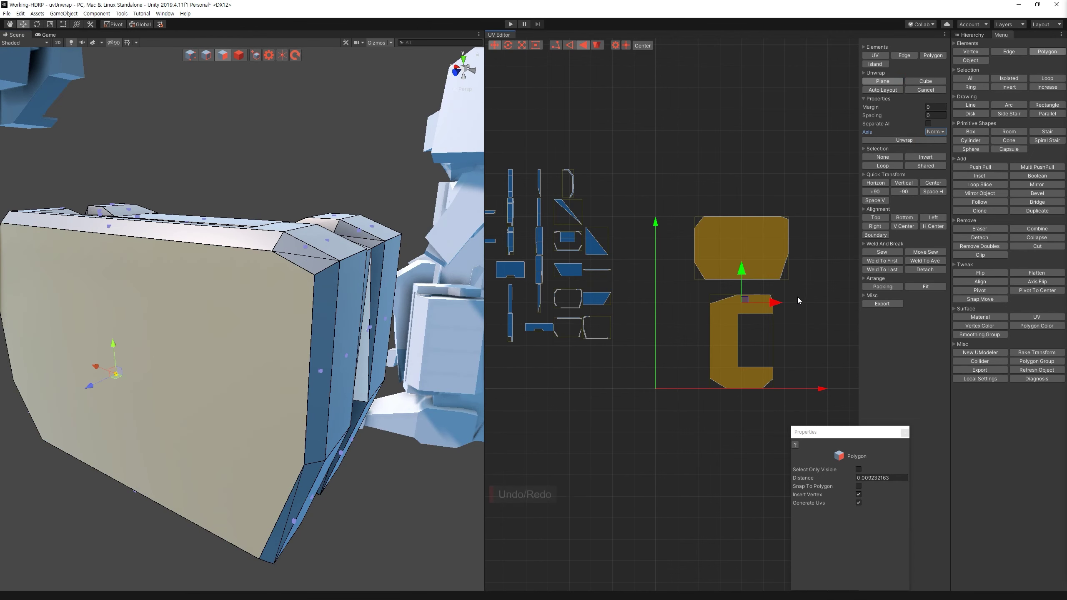
pyautogui.moveTo(744, 304); pyautogui.dragTo(632, 545)
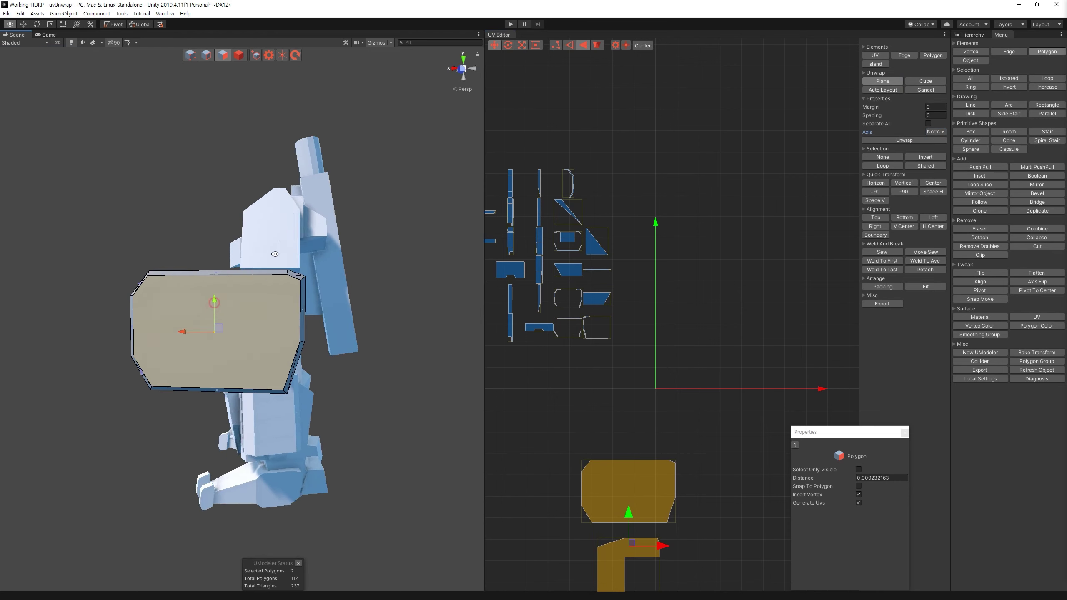
pyautogui.moveTo(742, 537); pyautogui.dragTo(764, 433, button='middle')
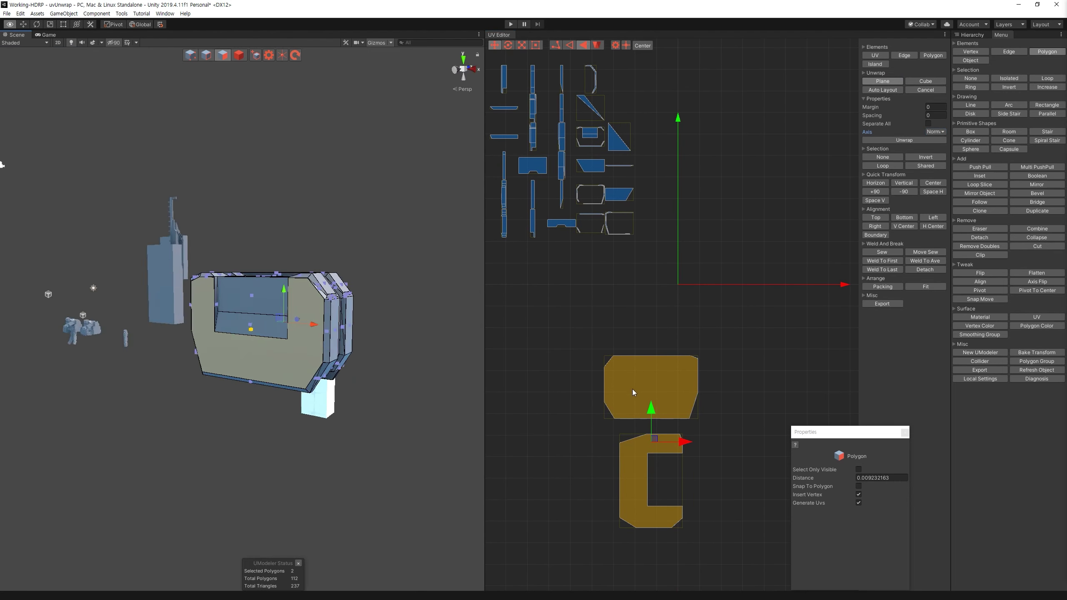
# Step: Rotate the C-shaped island -90° and shift it with the octagonal island down-left
pyautogui.click(658, 517)
pyautogui.click(904, 191)
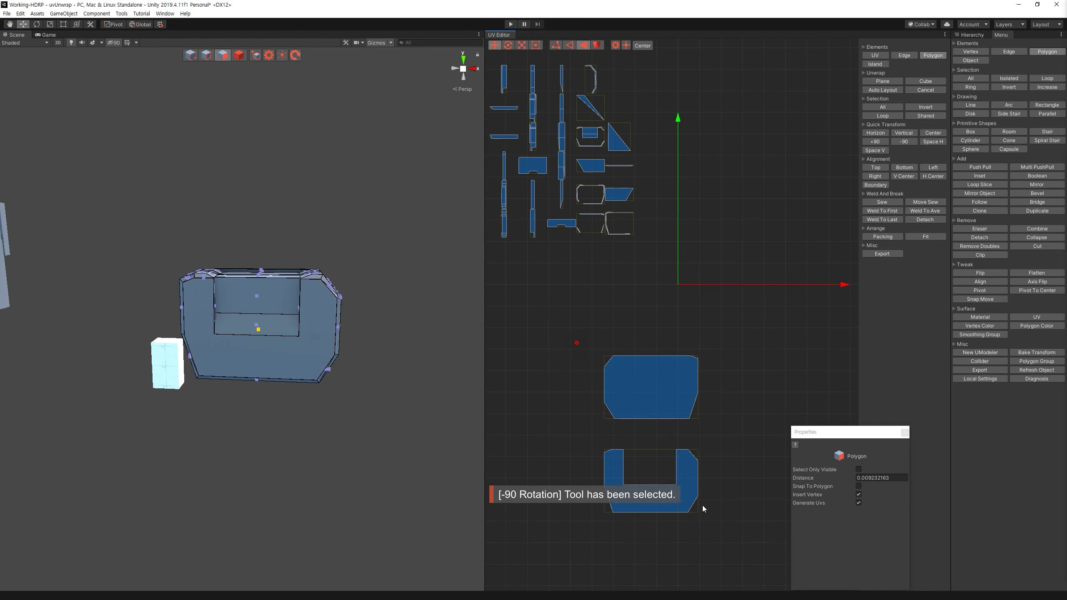
pyautogui.keyDown('shift'); pyautogui.click(655, 414); pyautogui.keyUp('shift')
pyautogui.moveTo(642, 443); pyautogui.dragTo(623, 464)
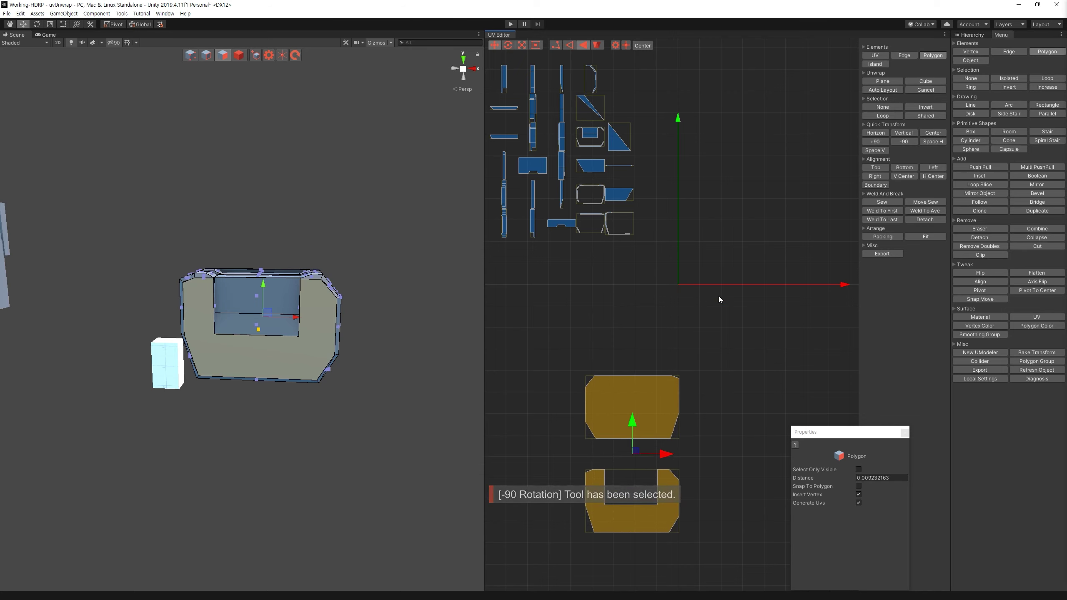
pyautogui.moveTo(580, 163); pyautogui.dragTo(629, 202)
# Step: Select the U-shaped face and its first edge face in the Scene view
pyautogui.moveTo(268, 185)
pyautogui.keyDown('alt'); pyautogui.mouseDown()
pyautogui.moveTo(269, 462)
pyautogui.moveTo(105, 311)
pyautogui.mouseUp(); pyautogui.keyUp('alt')
pyautogui.click(270, 488)
pyautogui.scroll(5, 352, 355)
pyautogui.scroll(-5, 352, 356)
pyautogui.moveTo(353, 356)
pyautogui.keyDown('alt'); pyautogui.mouseDown()
pyautogui.moveTo(220, 94)
pyautogui.moveTo(361, 337)
pyautogui.moveTo(337, 269)
pyautogui.mouseUp(); pyautogui.keyUp('alt')
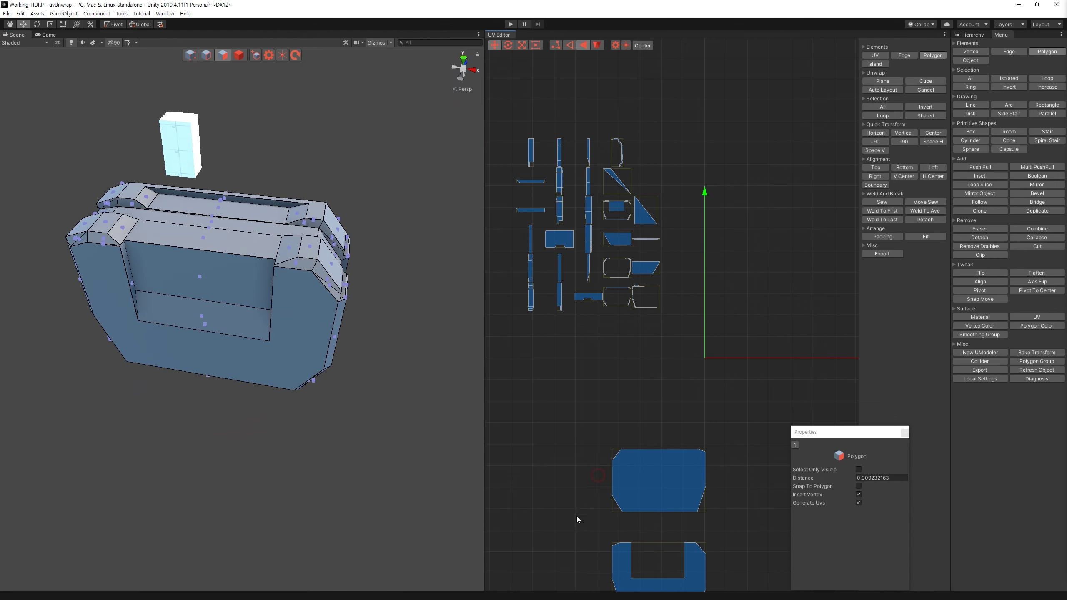
pyautogui.moveTo(577, 510); pyautogui.dragTo(598, 458, button='middle')
pyautogui.click(625, 484)
pyautogui.moveTo(294, 420)
pyautogui.keyDown('alt'); pyautogui.mouseDown()
pyautogui.moveTo(283, 503)
pyautogui.moveTo(384, 439)
pyautogui.mouseUp(); pyautogui.keyUp('alt')
pyautogui.scroll(5, 283, 503)
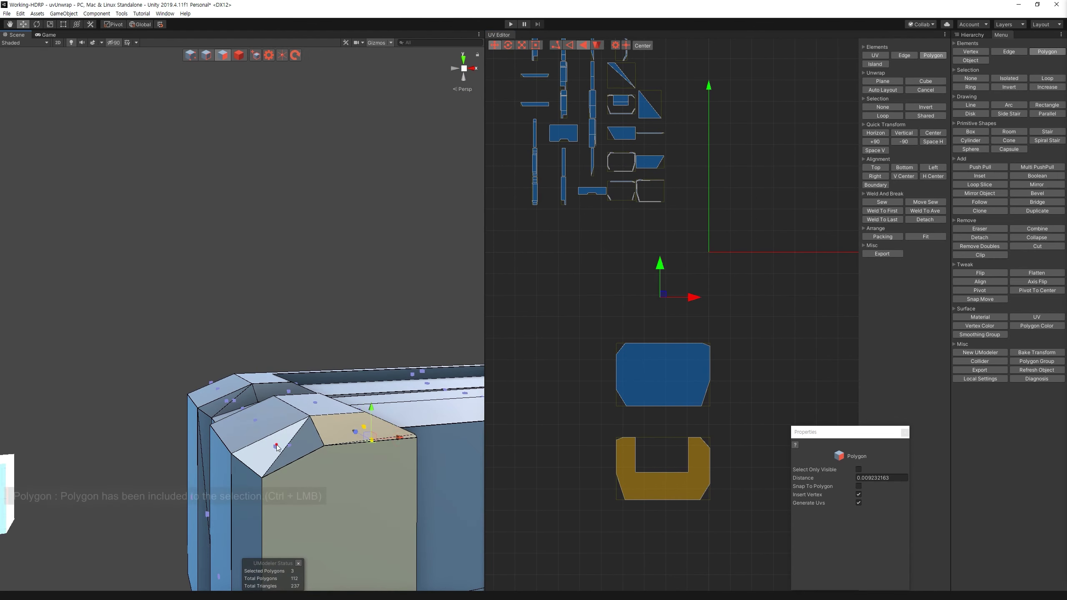
pyautogui.keyDown('ctrl'); pyautogui.click(232, 364); pyautogui.keyUp('ctrl')
# Step: Add the tall side face and the slanted chamfer edge faces to the selection
pyautogui.moveTo(310, 440)
pyautogui.keyDown('alt'); pyautogui.mouseDown()
pyautogui.moveTo(232, 364)
pyautogui.moveTo(300, 416)
pyautogui.mouseUp(); pyautogui.keyUp('alt')
pyautogui.keyDown('ctrl'); pyautogui.click(364, 557); pyautogui.keyUp('ctrl')
pyautogui.keyDown('alt'); pyautogui.moveTo(363, 558); pyautogui.dragTo(279, 281); pyautogui.keyUp('alt')
pyautogui.scroll(-5, 279, 282)
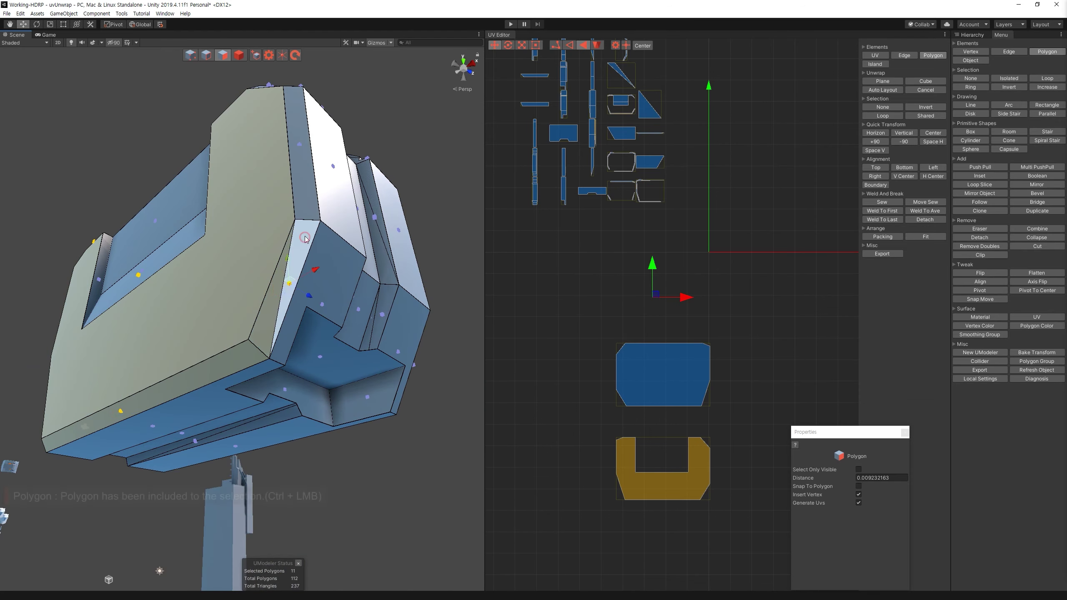
pyautogui.keyDown('alt'); pyautogui.moveTo(339, 76); pyautogui.dragTo(364, 336); pyautogui.keyUp('alt')
pyautogui.scroll(5, 364, 336)
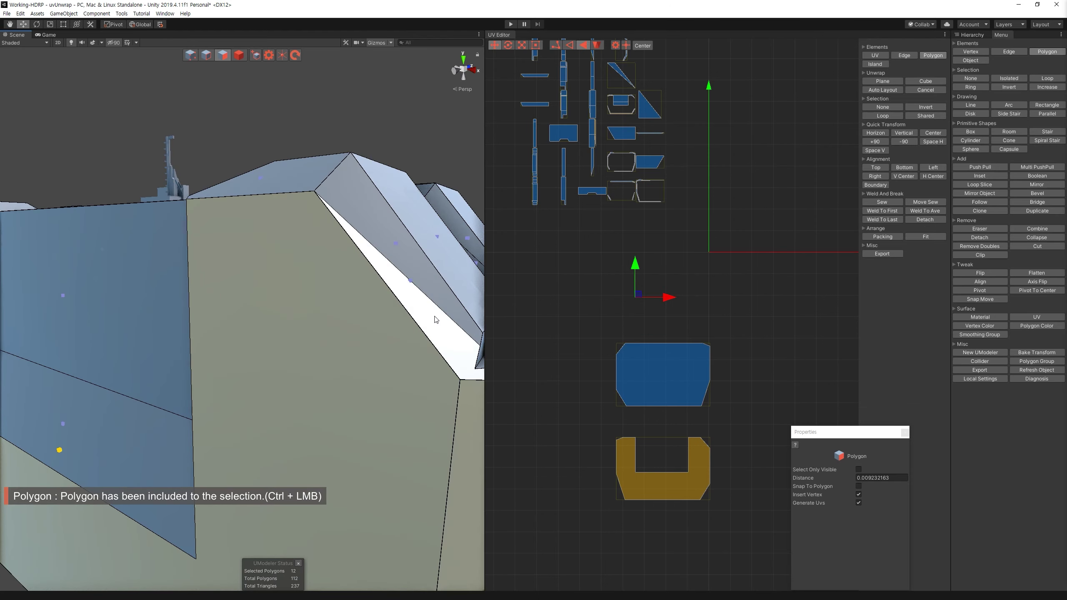
pyautogui.keyDown('ctrl'); pyautogui.click(335, 352); pyautogui.keyUp('ctrl')
pyautogui.keyDown('ctrl'); pyautogui.click(336, 236); pyautogui.keyUp('ctrl')
pyautogui.keyDown('ctrl'); pyautogui.click(290, 269); pyautogui.keyUp('ctrl')
pyautogui.moveTo(290, 269)
pyautogui.keyDown('alt'); pyautogui.mouseDown()
pyautogui.moveTo(335, 352)
pyautogui.moveTo(459, 322)
pyautogui.moveTo(161, 270)
pyautogui.mouseUp(); pyautogui.keyUp('alt')
pyautogui.keyDown('ctrl'); pyautogui.click(336, 351); pyautogui.keyUp('ctrl')
# Step: Plane-unwrap the selected faces along Z and move the U island to the lower left
pyautogui.click(876, 81)
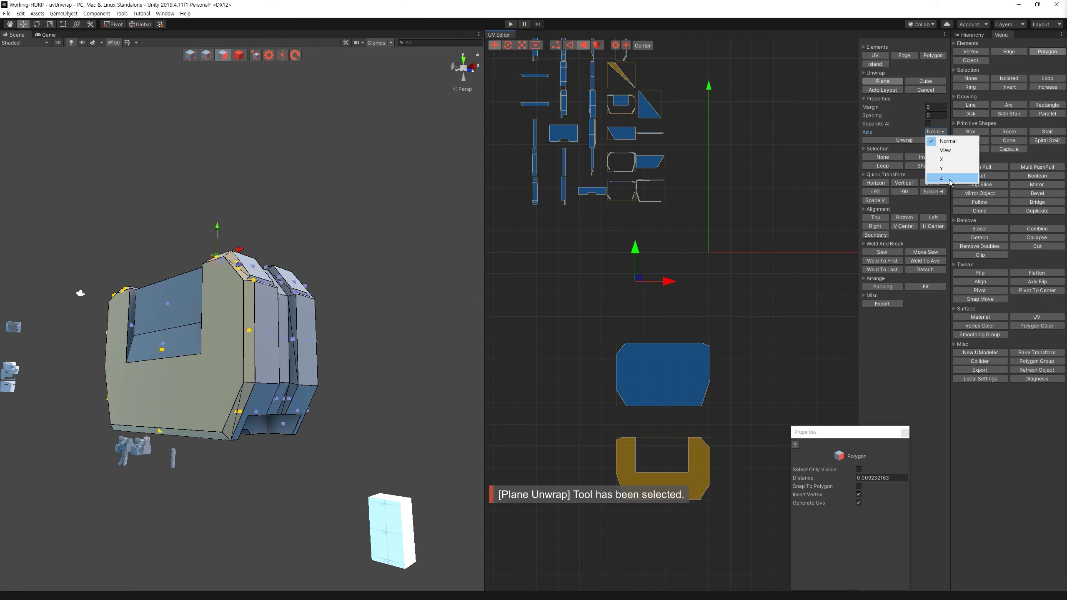
pyautogui.click(927, 141)
pyautogui.moveTo(800, 163); pyautogui.dragTo(611, 485)
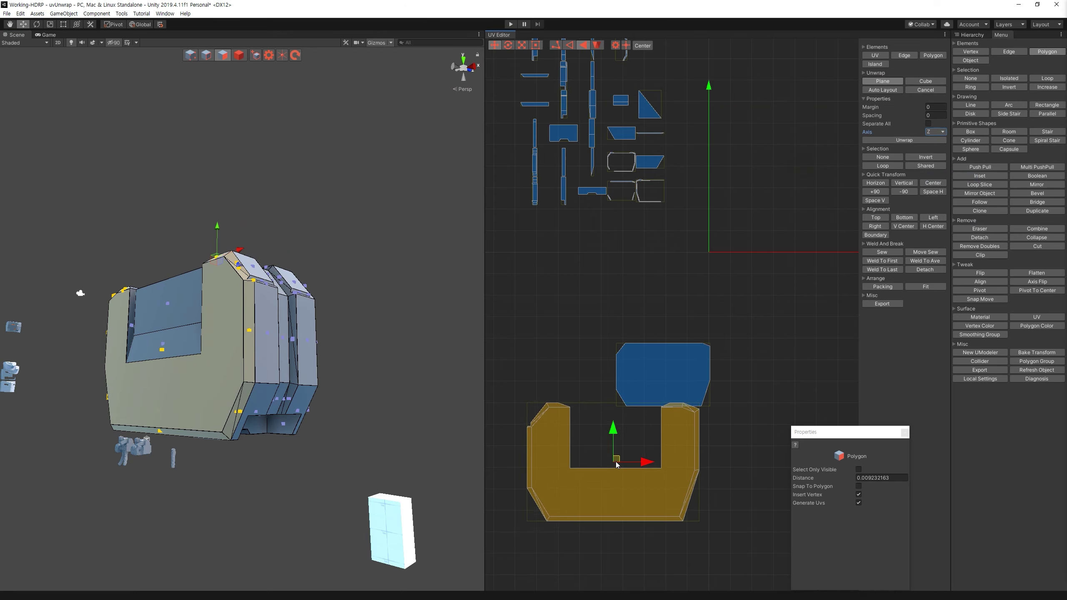
pyautogui.keyDown('alt'); pyautogui.moveTo(453, 345); pyautogui.dragTo(403, 348); pyautogui.keyUp('alt')
pyautogui.moveTo(717, 312); pyautogui.dragTo(737, 229, button='middle')
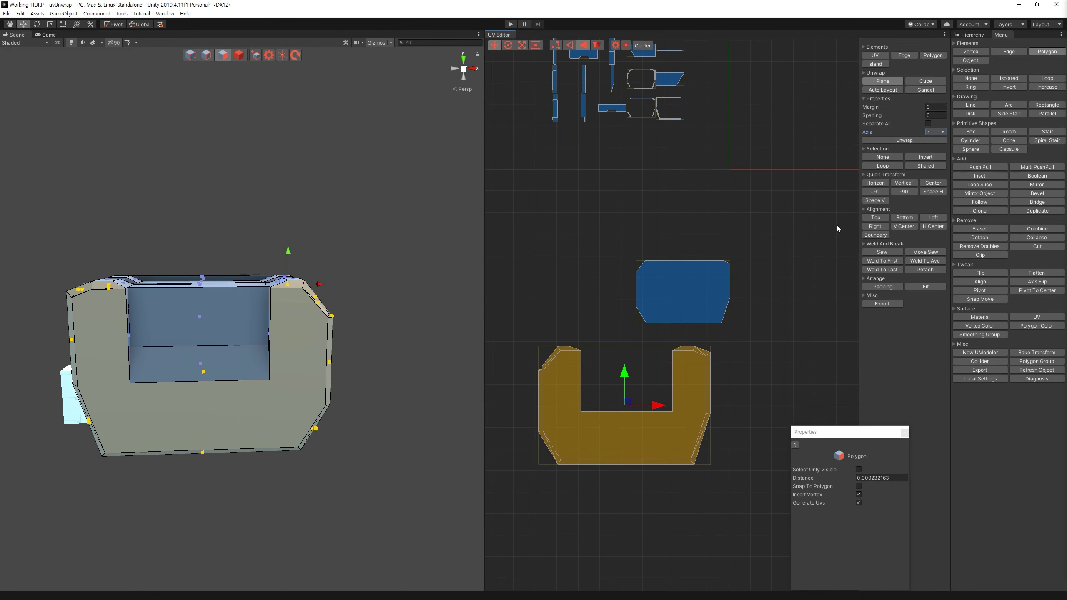
pyautogui.moveTo(649, 304); pyautogui.dragTo(681, 301, button='middle')
# Step: Select the armor piece's large flat face
pyautogui.click(875, 183)
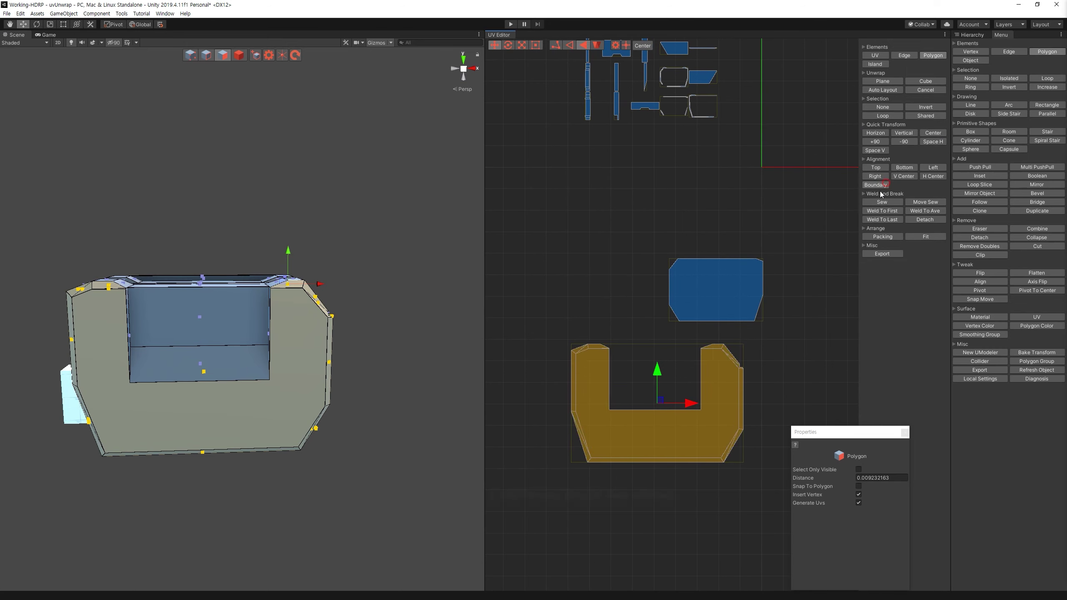
pyautogui.moveTo(763, 240); pyautogui.dragTo(712, 368, button='middle')
pyautogui.moveTo(712, 368); pyautogui.dragTo(493, 90)
pyautogui.moveTo(378, 252)
pyautogui.keyDown('alt'); pyautogui.mouseDown()
pyautogui.moveTo(260, 348)
pyautogui.moveTo(267, 302)
pyautogui.moveTo(288, 335)
pyautogui.mouseUp(); pyautogui.keyUp('alt')
pyautogui.click(261, 357)
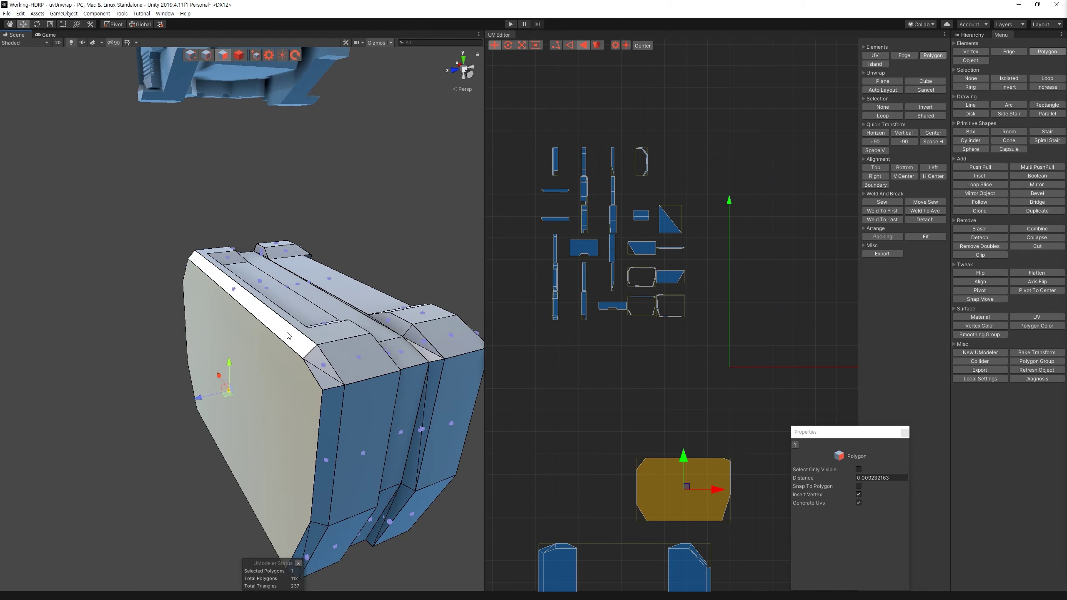
# Step: Add the bevelled rim faces around the flat face to the selection
pyautogui.keyDown('ctrl'); pyautogui.click(328, 406); pyautogui.keyUp('ctrl')
pyautogui.keyDown('alt'); pyautogui.moveTo(328, 407); pyautogui.dragTo(426, 406); pyautogui.keyUp('alt')
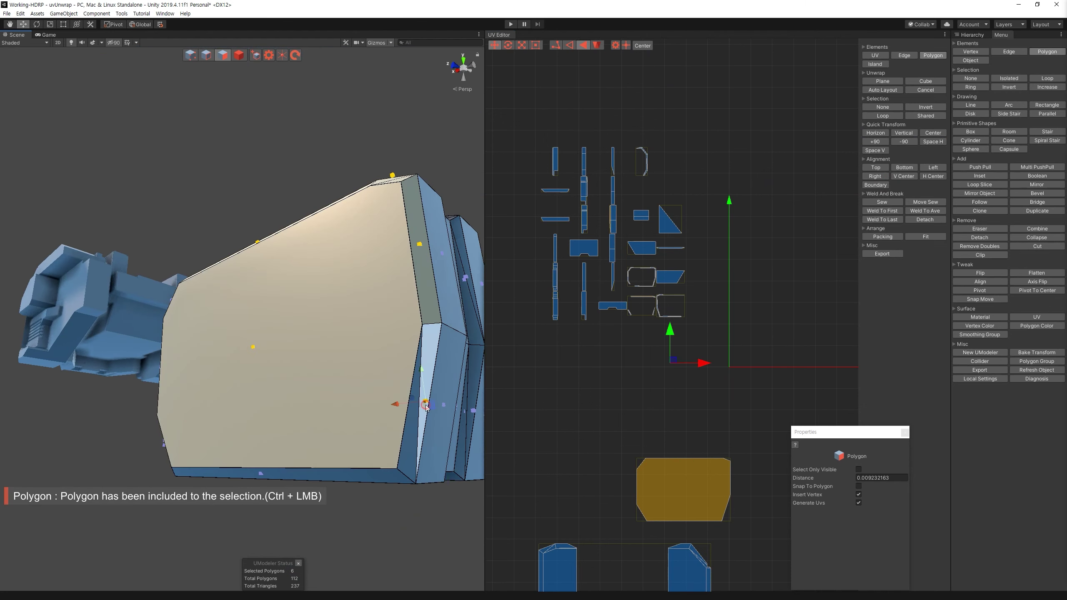
pyautogui.keyDown('alt'); pyautogui.moveTo(396, 476); pyautogui.dragTo(496, 392); pyautogui.keyUp('alt')
pyautogui.keyDown('ctrl'); pyautogui.click(224, 432); pyautogui.keyUp('ctrl')
pyautogui.keyDown('ctrl'); pyautogui.click(224, 432); pyautogui.keyUp('ctrl')
pyautogui.keyDown('ctrl'); pyautogui.click(225, 431); pyautogui.keyUp('ctrl')
pyautogui.keyDown('alt'); pyautogui.moveTo(225, 432); pyautogui.dragTo(213, 323); pyautogui.keyUp('alt')
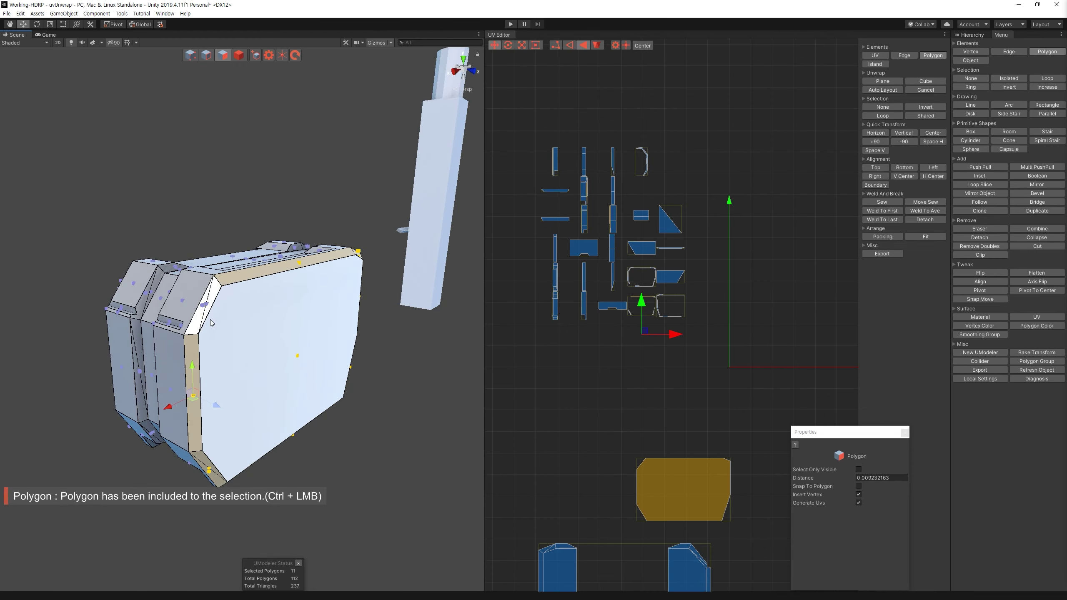
pyautogui.keyDown('ctrl'); pyautogui.click(241, 301); pyautogui.keyUp('ctrl')
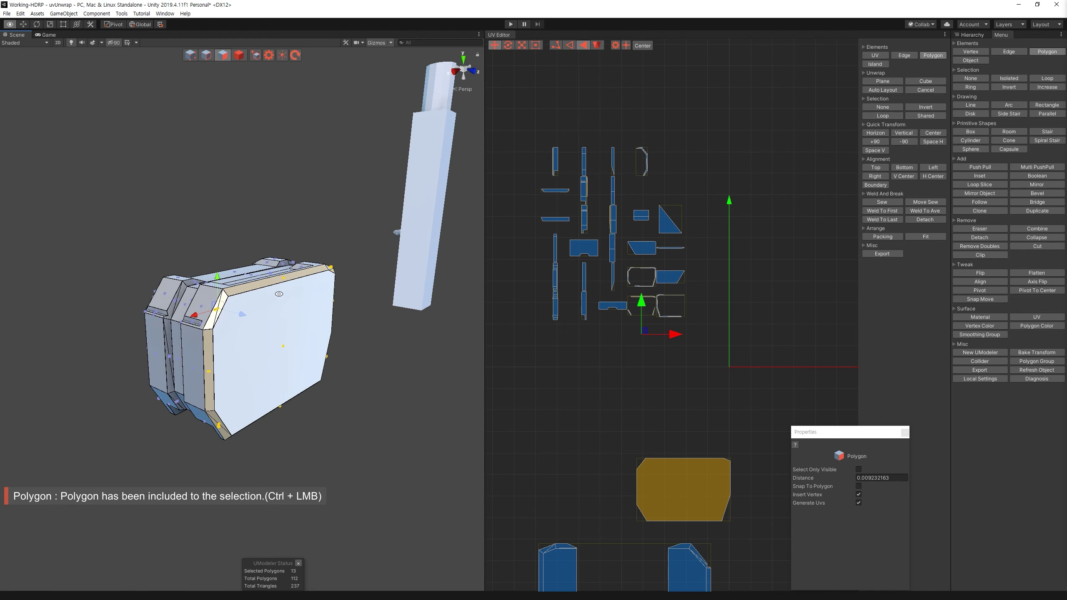
pyautogui.keyDown('alt'); pyautogui.moveTo(241, 301); pyautogui.dragTo(895, 90); pyautogui.keyUp('alt')
# Step: Plane-unwrap the flat face and rim, then place the octagonal island above the U island
pyautogui.click(883, 81)
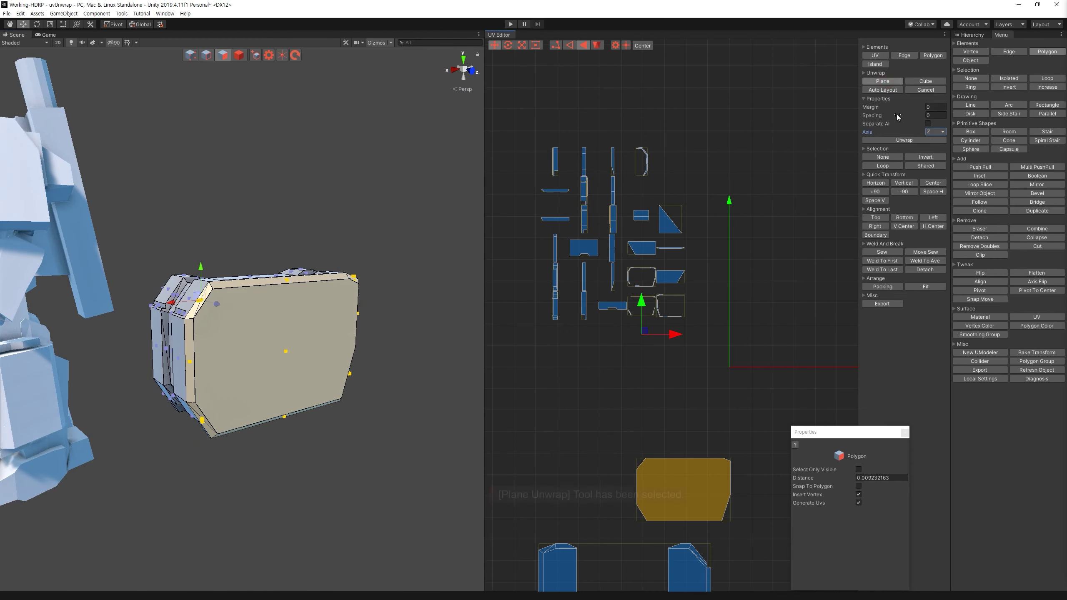
pyautogui.click(904, 140)
pyautogui.moveTo(816, 284); pyautogui.dragTo(700, 407)
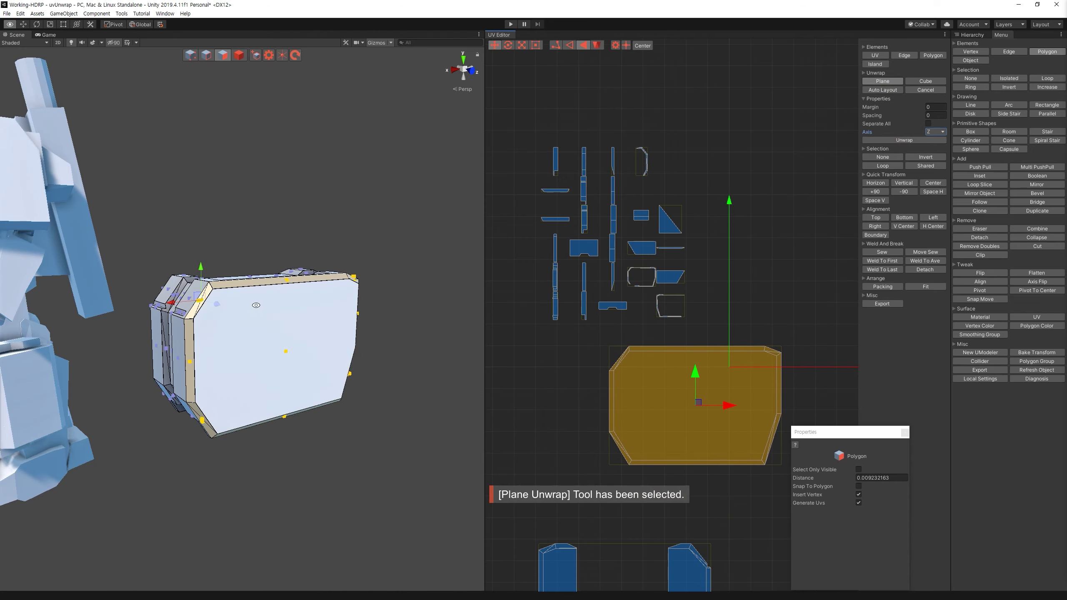
pyautogui.moveTo(416, 404)
pyautogui.keyDown('alt'); pyautogui.mouseDown()
pyautogui.moveTo(312, 419)
pyautogui.moveTo(227, 389)
pyautogui.mouseUp(); pyautogui.keyUp('alt')
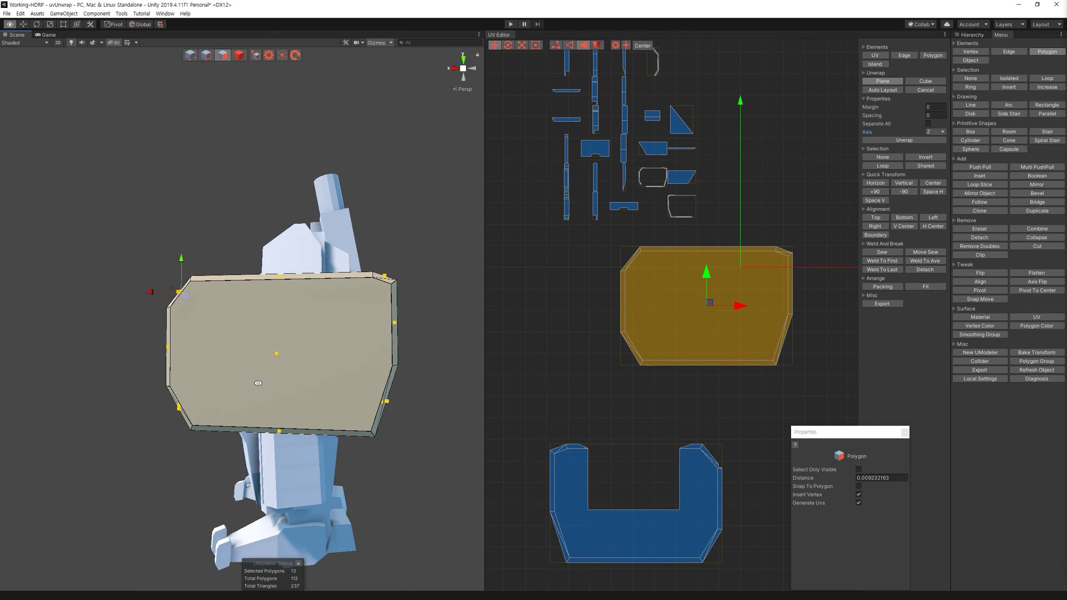
pyautogui.click(793, 260)
pyautogui.moveTo(590, 233); pyautogui.dragTo(858, 441)
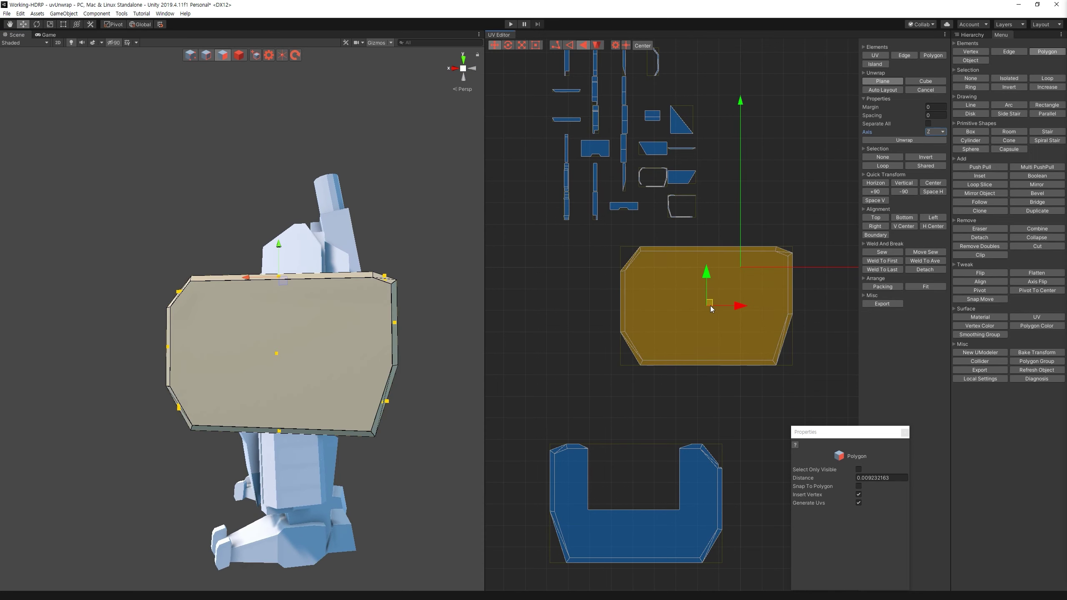
pyautogui.moveTo(710, 305); pyautogui.dragTo(640, 370)
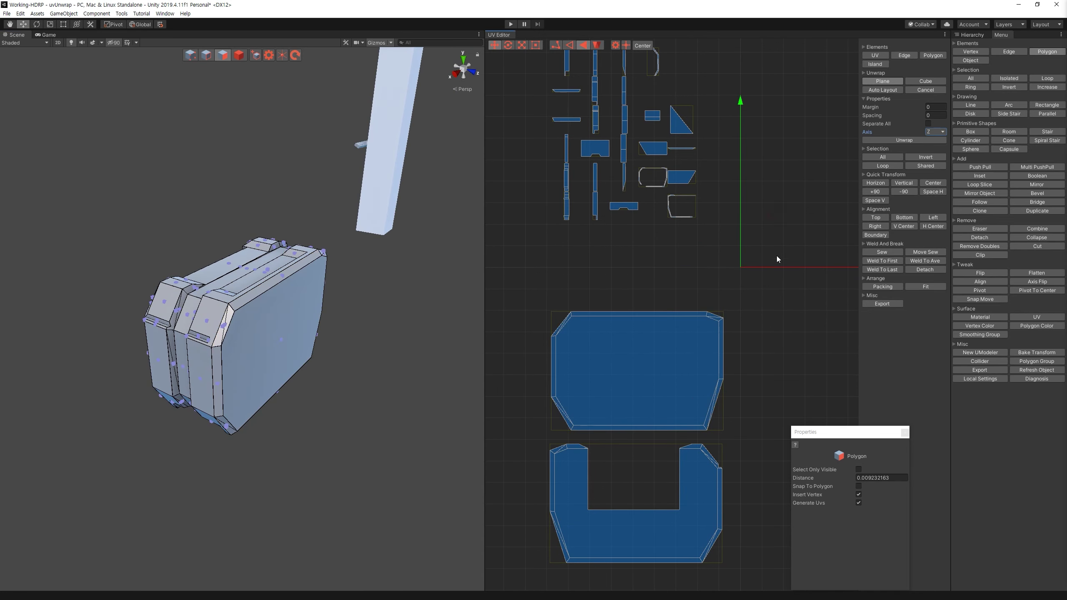
pyautogui.moveTo(777, 255); pyautogui.dragTo(548, 45)
pyautogui.moveTo(452, 236)
pyautogui.keyDown('alt'); pyautogui.mouseDown()
pyautogui.moveTo(391, 372)
pyautogui.moveTo(344, 279)
pyautogui.moveTo(242, 160)
pyautogui.moveTo(272, 327)
pyautogui.moveTo(547, 63)
pyautogui.moveTo(320, 238)
pyautogui.mouseUp(); pyautogui.keyUp('alt')
# Step: Unwrap two inner cavity faces along their normal, auto-lay out, and shrink the island beside the others
pyautogui.keyDown('alt'); pyautogui.moveTo(333, 322); pyautogui.dragTo(319, 345, button='right'); pyautogui.keyUp('alt')
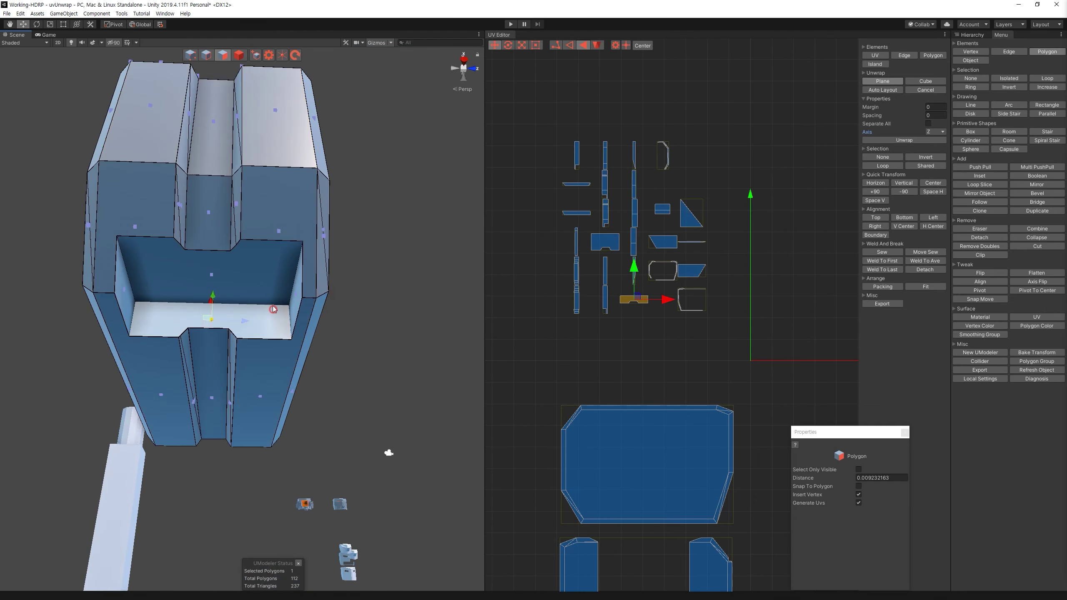
pyautogui.click(212, 269)
pyautogui.keyDown('ctrl'); pyautogui.click(211, 319); pyautogui.keyUp('ctrl')
pyautogui.click(936, 132)
pyautogui.click(948, 141)
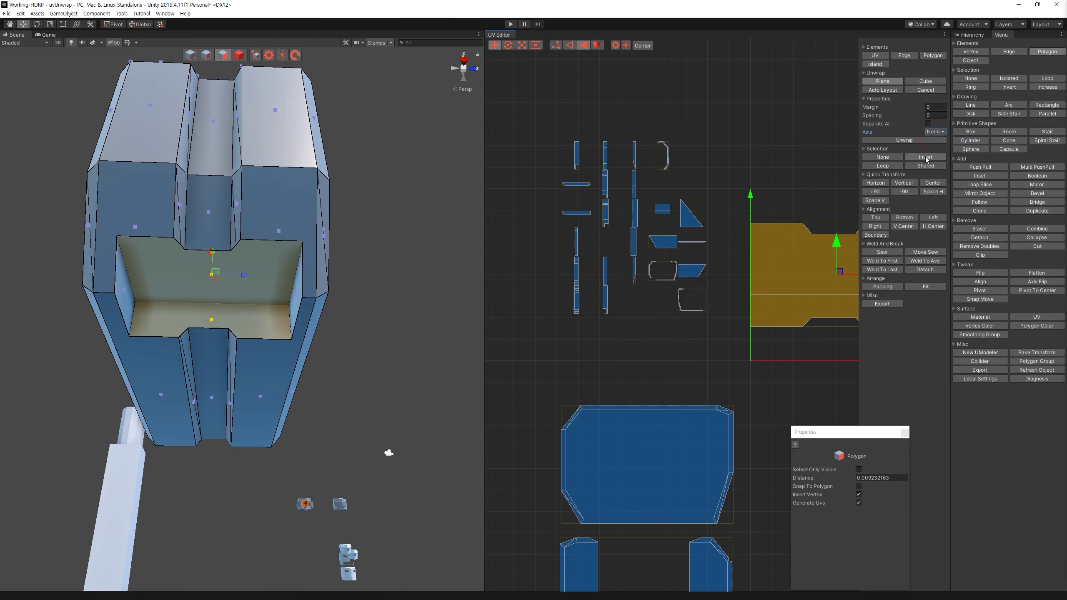
pyautogui.moveTo(838, 274); pyautogui.dragTo(723, 19)
pyautogui.click(893, 90)
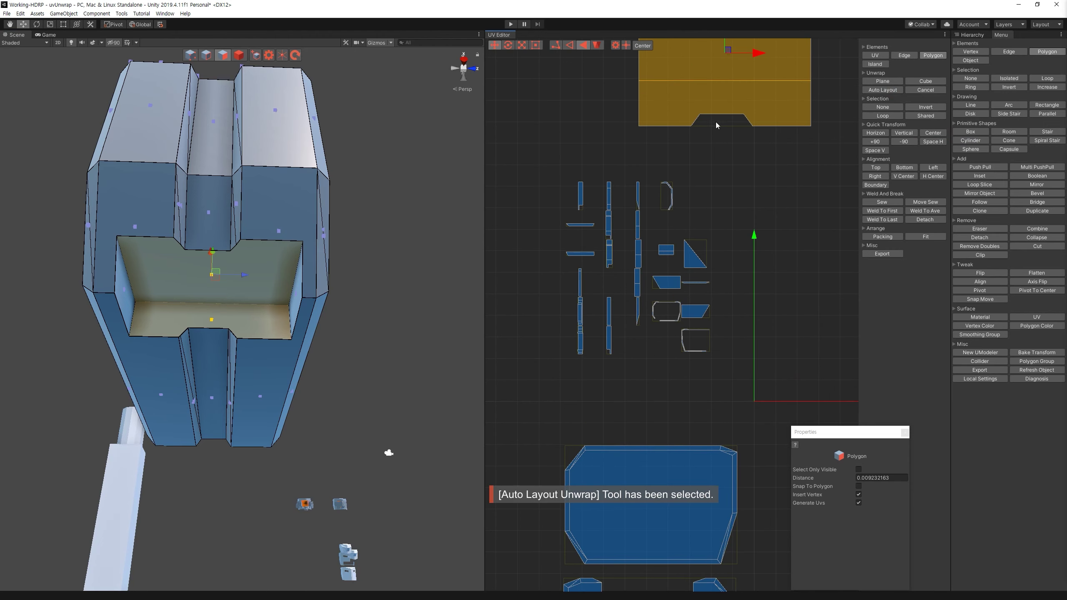
pyautogui.moveTo(731, 56); pyautogui.dragTo(598, 55)
pyautogui.moveTo(598, 56); pyautogui.dragTo(705, 173, button='middle')
pyautogui.moveTo(705, 174)
pyautogui.mouseDown()
pyautogui.moveTo(543, 386)
pyautogui.moveTo(529, 436)
pyautogui.mouseUp()
pyautogui.press('r')
pyautogui.moveTo(294, 294)
pyautogui.keyDown('alt'); pyautogui.mouseDown()
pyautogui.moveTo(311, 306)
pyautogui.moveTo(353, 238)
pyautogui.mouseUp(); pyautogui.keyUp('alt')
# Step: Select the right inner wall face and box-select UV islands to check them
pyautogui.click(311, 307)
pyautogui.click(311, 307)
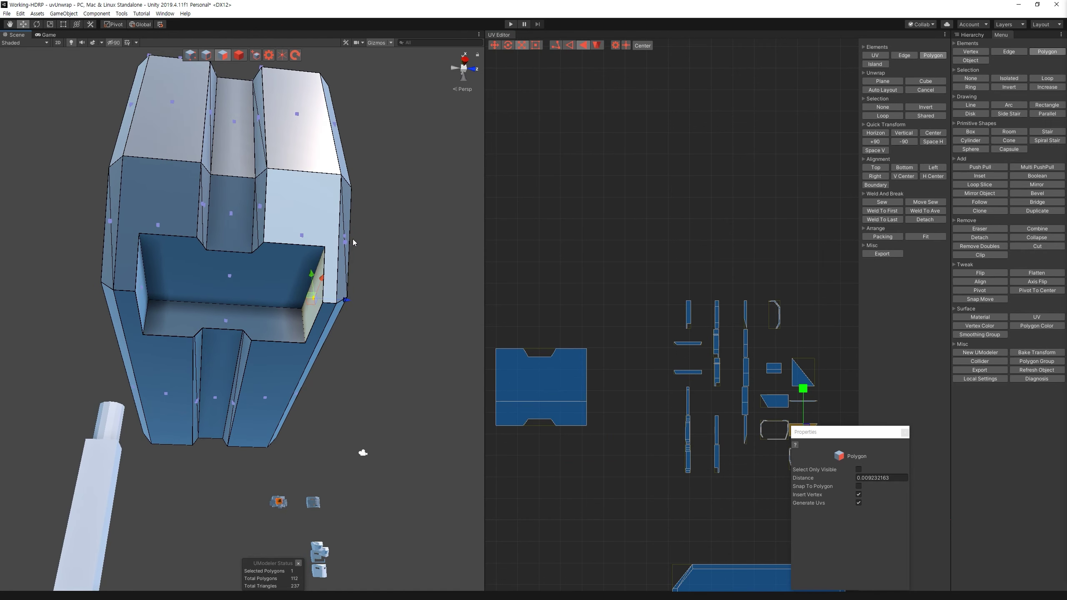
pyautogui.moveTo(756, 391); pyautogui.dragTo(810, 424)
pyautogui.moveTo(801, 415); pyautogui.dragTo(790, 376, button='middle')
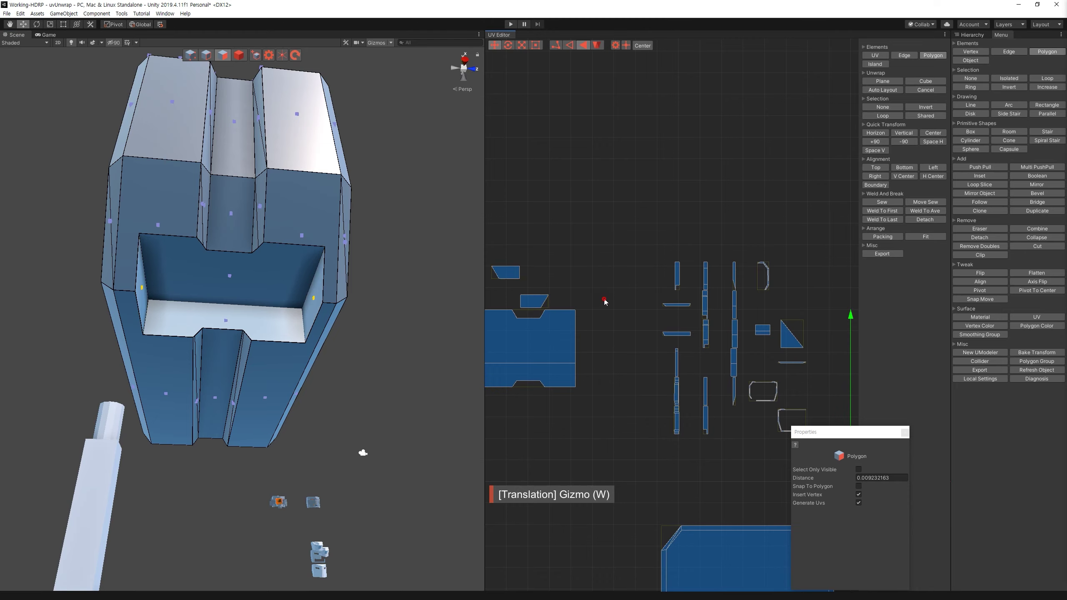
pyautogui.moveTo(605, 302); pyautogui.dragTo(818, 439)
pyautogui.moveTo(798, 420); pyautogui.dragTo(764, 348, button='middle')
pyautogui.moveTo(294, 252)
pyautogui.keyDown('alt'); pyautogui.mouseDown()
pyautogui.moveTo(354, 181)
pyautogui.moveTo(371, 269)
pyautogui.mouseUp(); pyautogui.keyUp('alt')
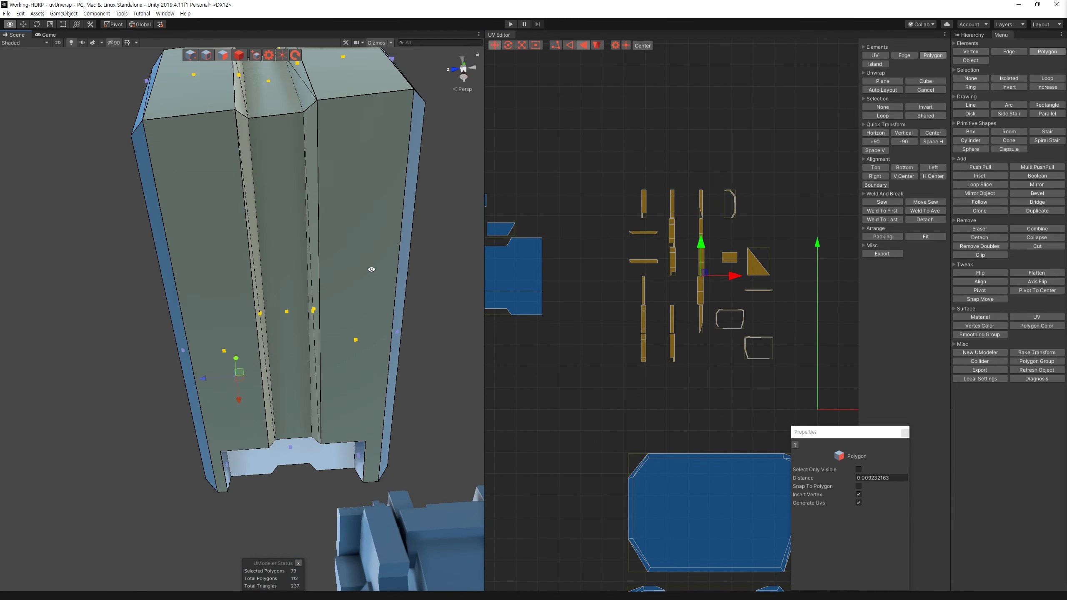
# Step: Select the left inner, thin middle and side faces, dropping a stray face
pyautogui.click(265, 218)
pyautogui.keyDown('shift'); pyautogui.click(294, 185); pyautogui.keyUp('shift')
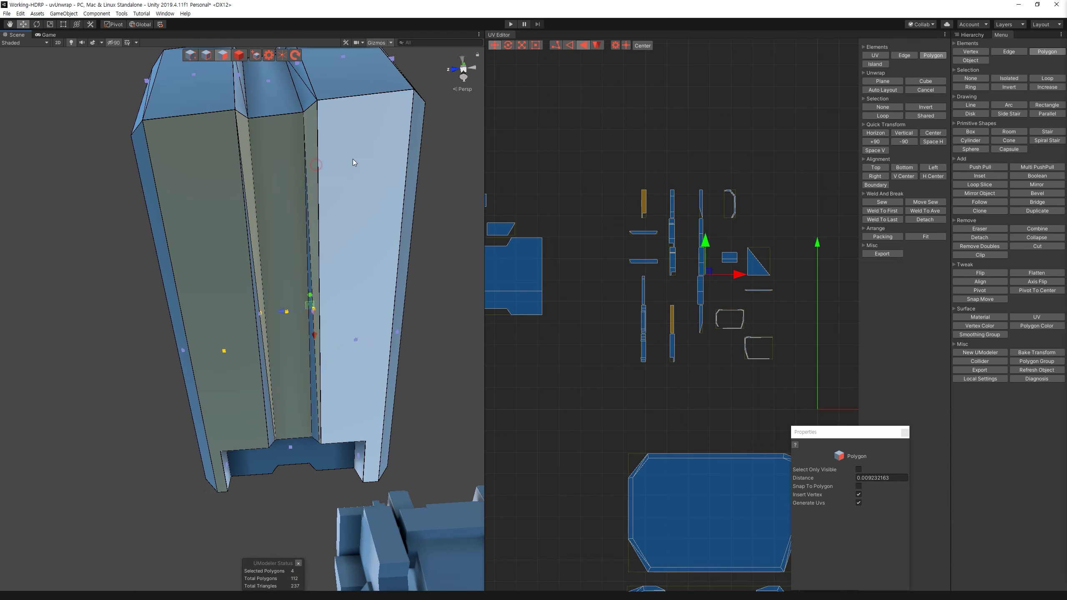
pyautogui.keyDown('ctrl'); pyautogui.click(323, 300); pyautogui.keyUp('ctrl')
pyautogui.keyDown('ctrl'); pyautogui.click(312, 295); pyautogui.keyUp('ctrl')
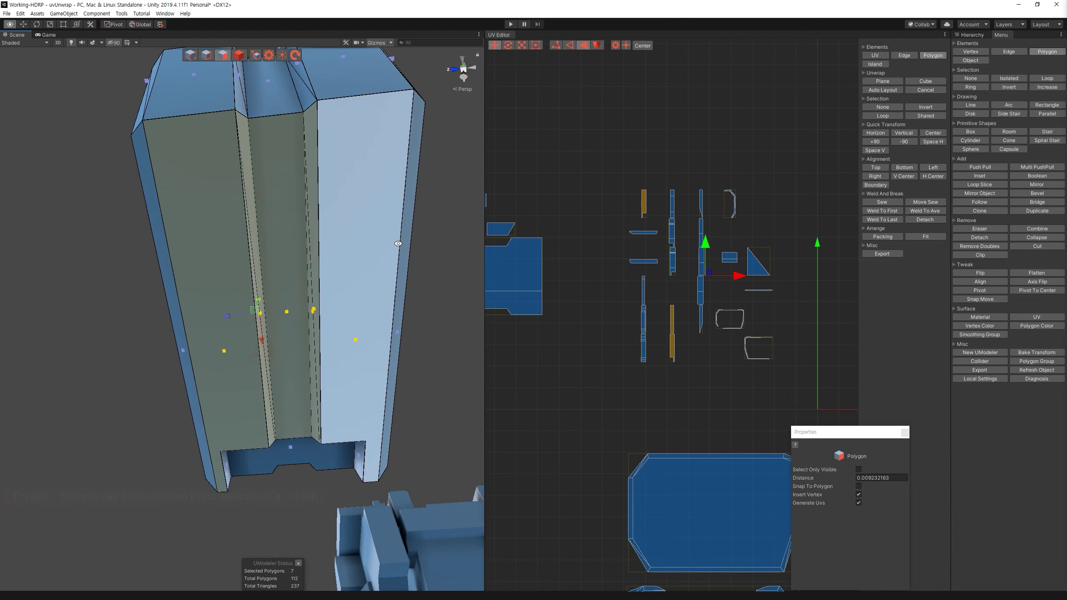
pyautogui.keyDown('alt'); pyautogui.moveTo(398, 243); pyautogui.dragTo(317, 237); pyautogui.keyUp('alt')
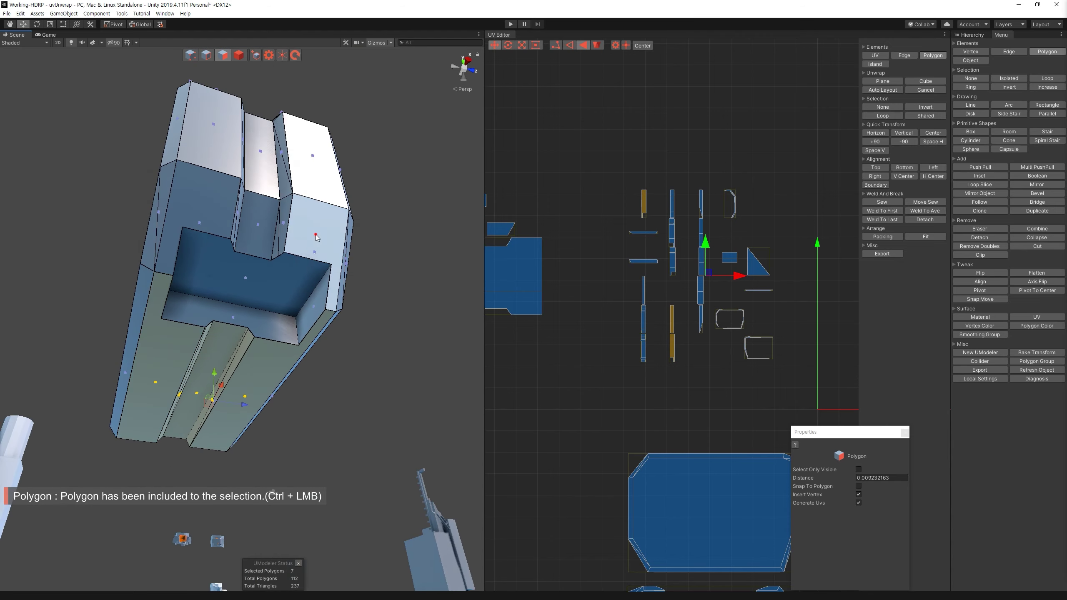
pyautogui.keyDown('ctrl'); pyautogui.click(318, 238); pyautogui.keyUp('ctrl')
pyautogui.keyDown('ctrl'); pyautogui.click(199, 206); pyautogui.keyUp('ctrl')
pyautogui.moveTo(239, 213)
pyautogui.keyDown('alt'); pyautogui.mouseDown()
pyautogui.moveTo(383, 303)
pyautogui.moveTo(412, 243)
pyautogui.mouseUp(); pyautogui.keyUp('alt')
pyautogui.moveTo(416, 390)
pyautogui.keyDown('alt'); pyautogui.mouseDown()
pyautogui.moveTo(422, 431)
pyautogui.moveTo(360, 248)
pyautogui.mouseUp(); pyautogui.keyUp('alt')
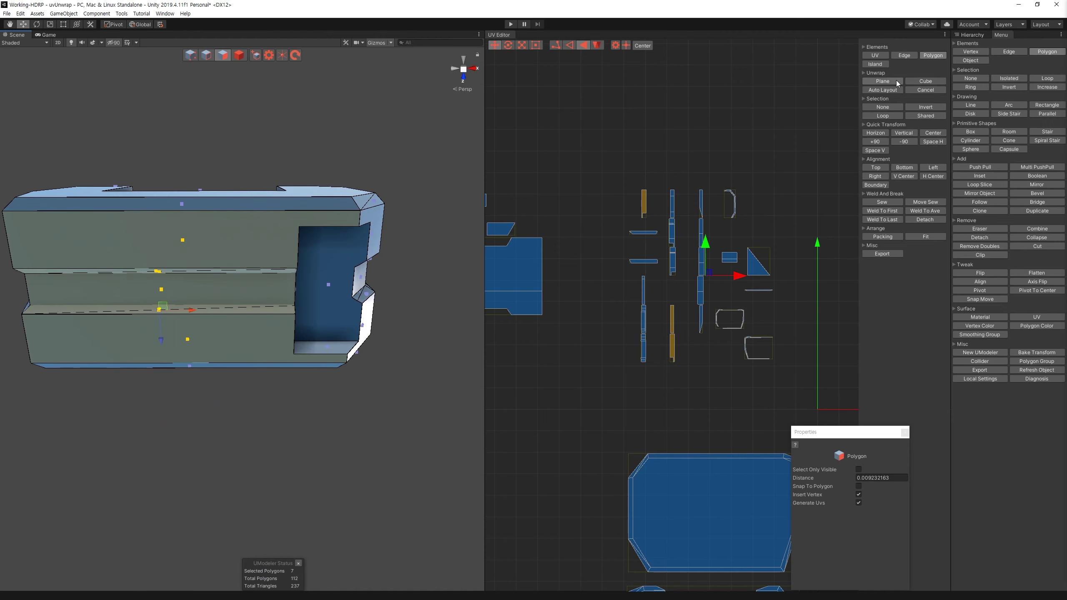
# Step: Plane-unwrap the side faces with Auto Layout and move the island down and right
pyautogui.click(897, 82)
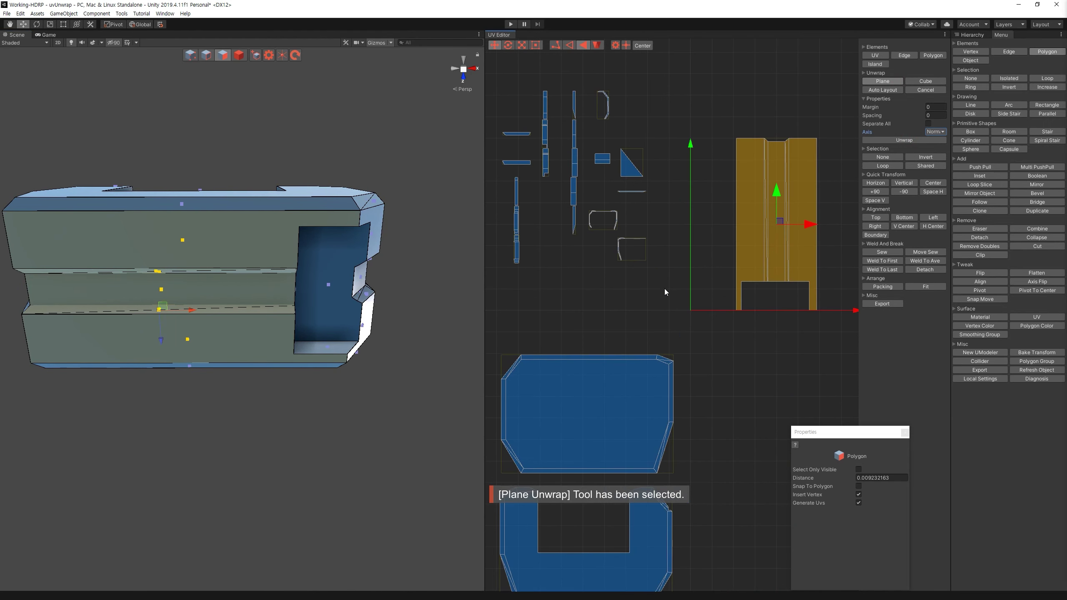
pyautogui.click(883, 90)
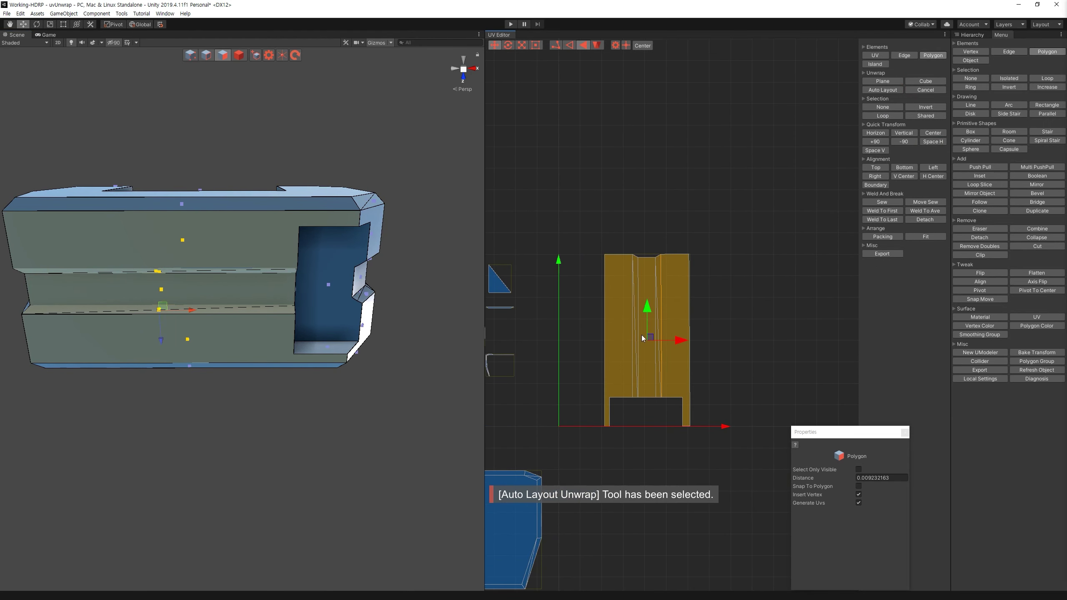
pyautogui.moveTo(649, 342); pyautogui.dragTo(727, 584)
pyautogui.click(714, 345)
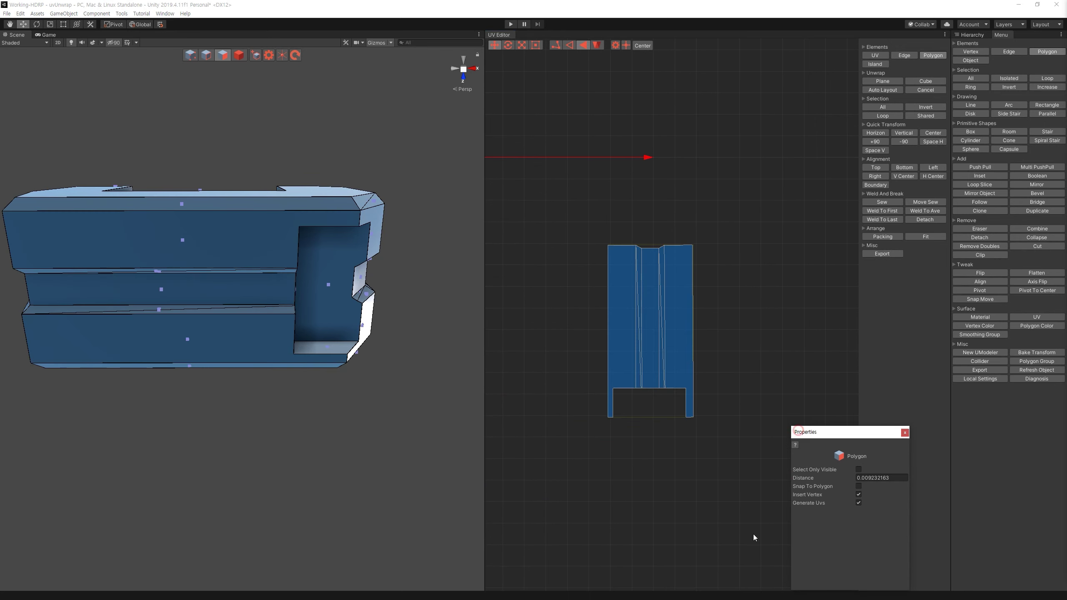
# Step: Plane-unwrap the right-hand strip on its own and place it beside the main island
pyautogui.click(674, 319)
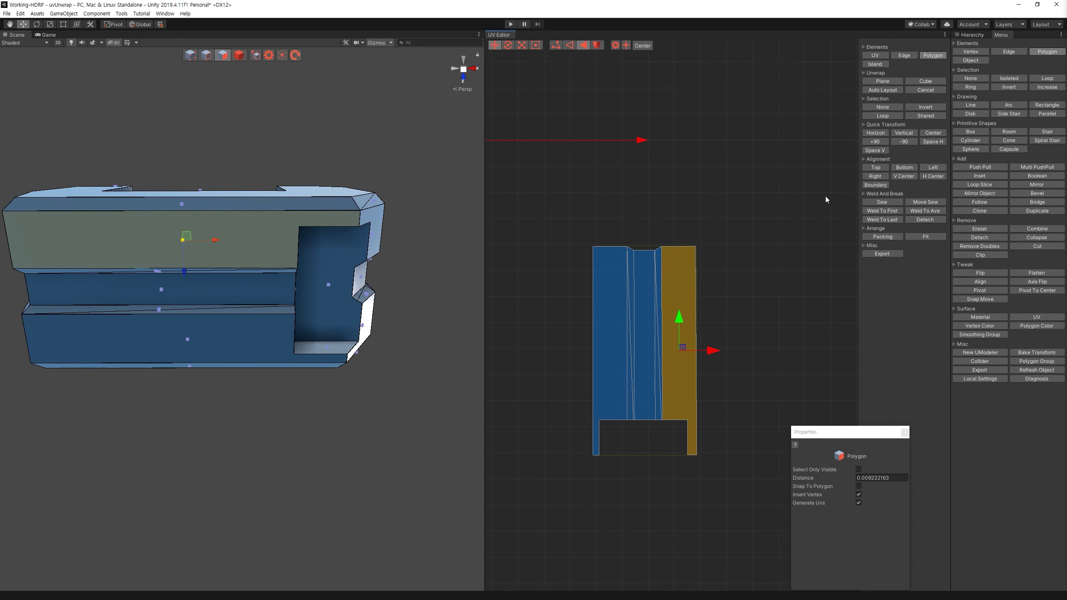
pyautogui.click(883, 81)
pyautogui.click(905, 140)
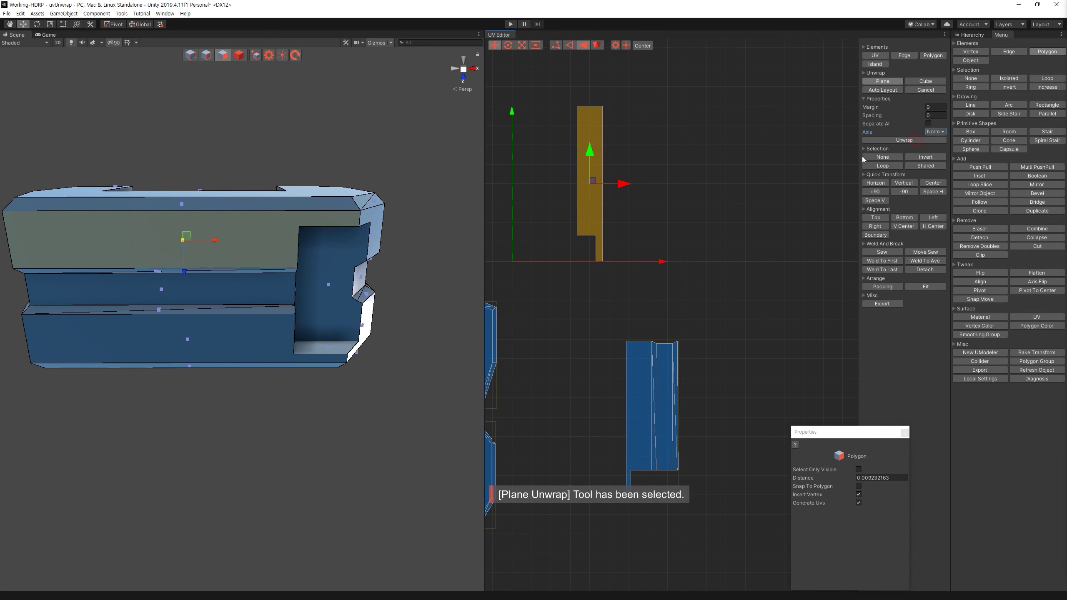
pyautogui.moveTo(600, 184); pyautogui.dragTo(698, 421)
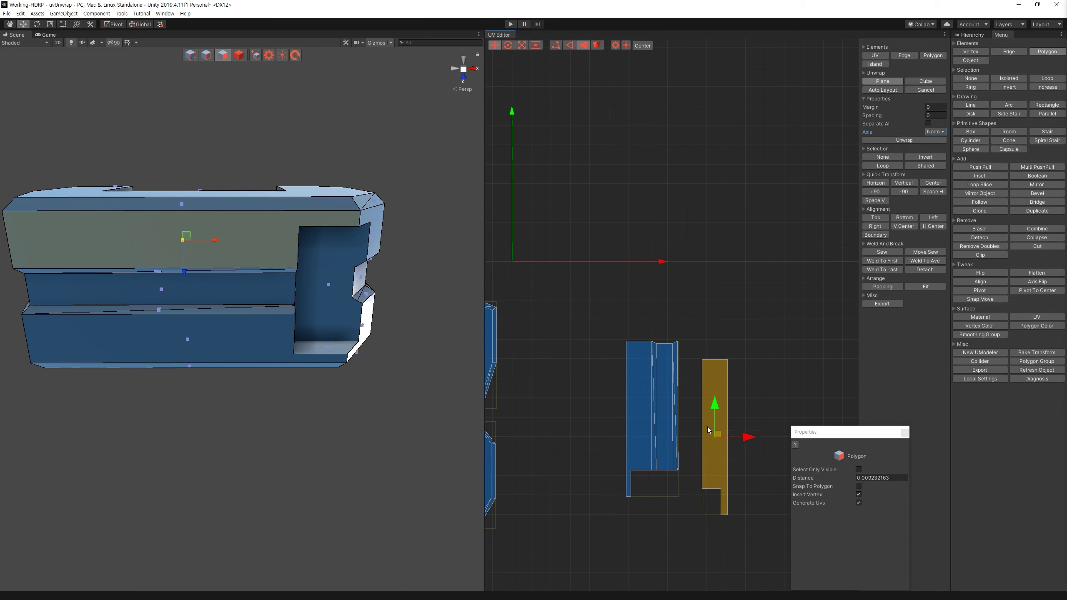
pyautogui.click(731, 443)
# Step: Move Sew the strip onto the main island along its border edge
pyautogui.scroll(2, 652, 370)
pyautogui.scroll(3, 652, 370)
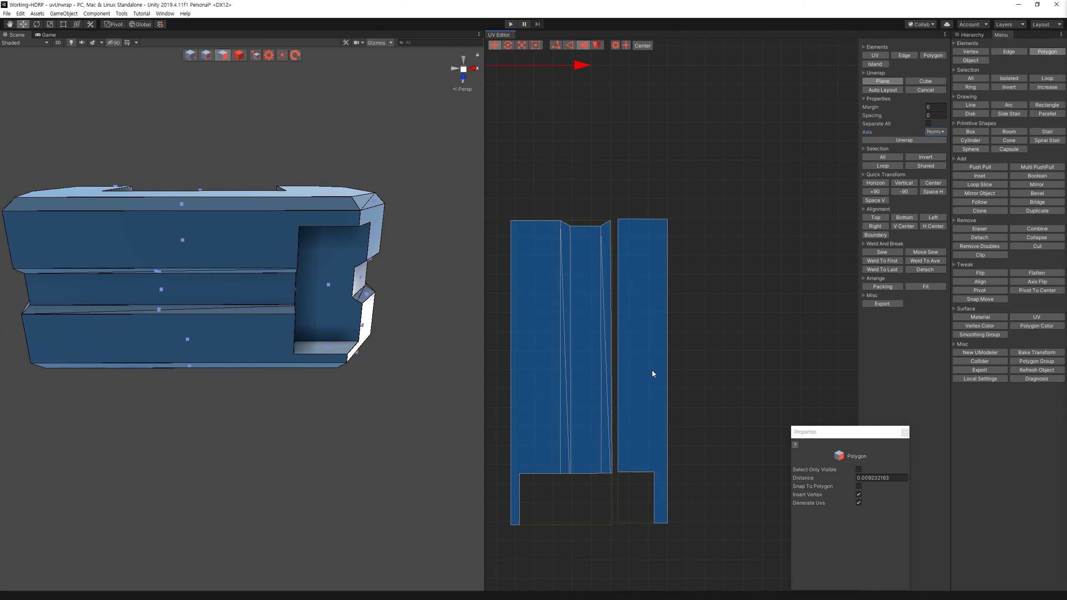
pyautogui.scroll(1, 664, 321)
pyautogui.scroll(1, 648, 303)
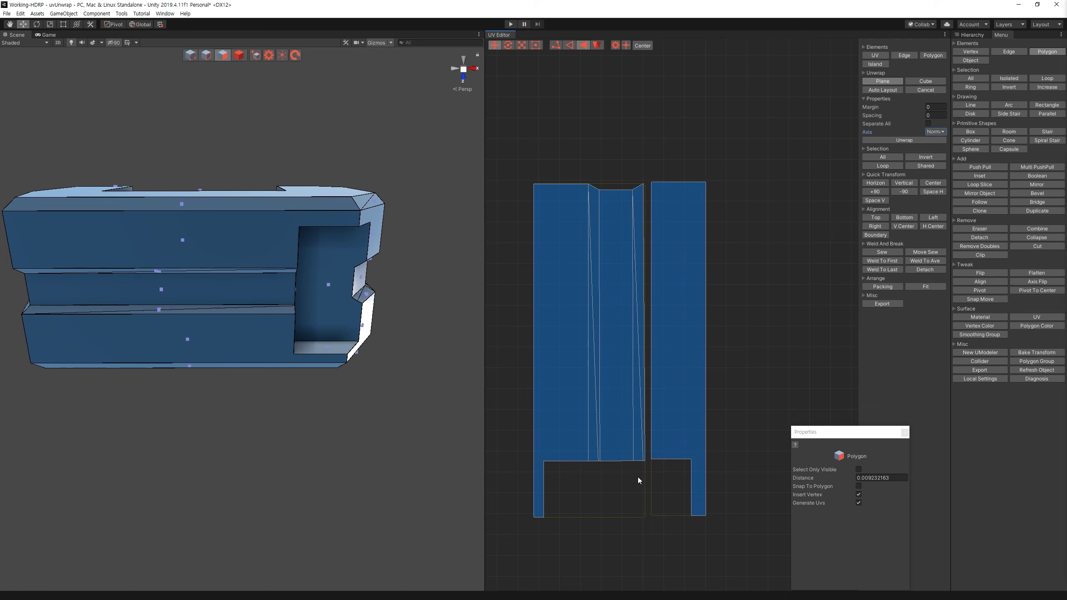
pyautogui.click(567, 47)
pyautogui.click(646, 200)
pyautogui.click(936, 202)
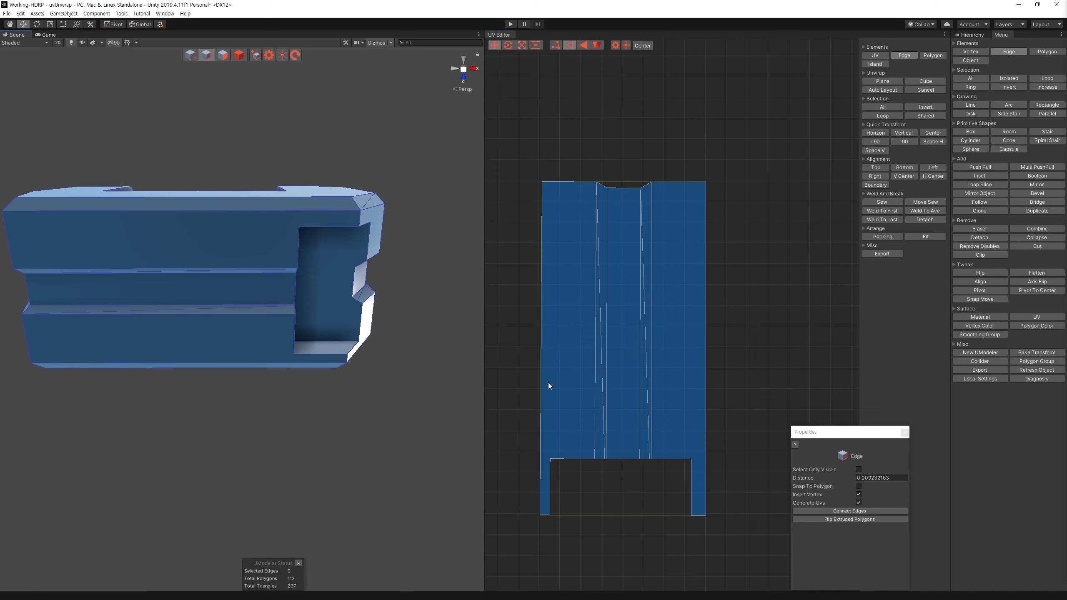
# Step: Undo the sew, detach the middle strip and shift the left strip further left
pyautogui.hotkey('ctrl', 'z')
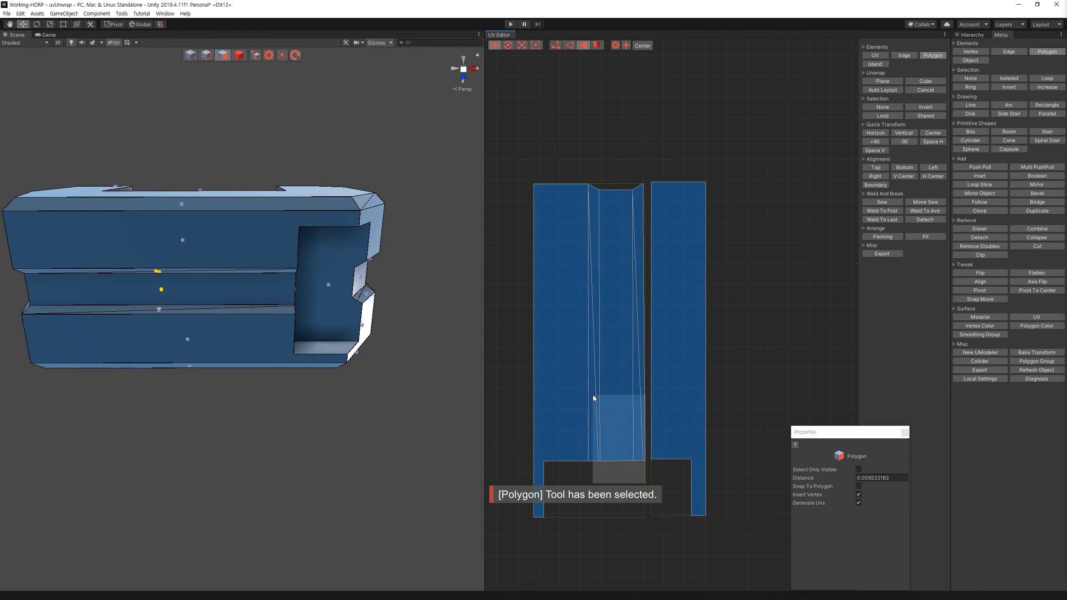
pyautogui.click(596, 398)
pyautogui.click(941, 218)
pyautogui.click(581, 238)
pyautogui.moveTo(587, 351); pyautogui.dragTo(565, 351)
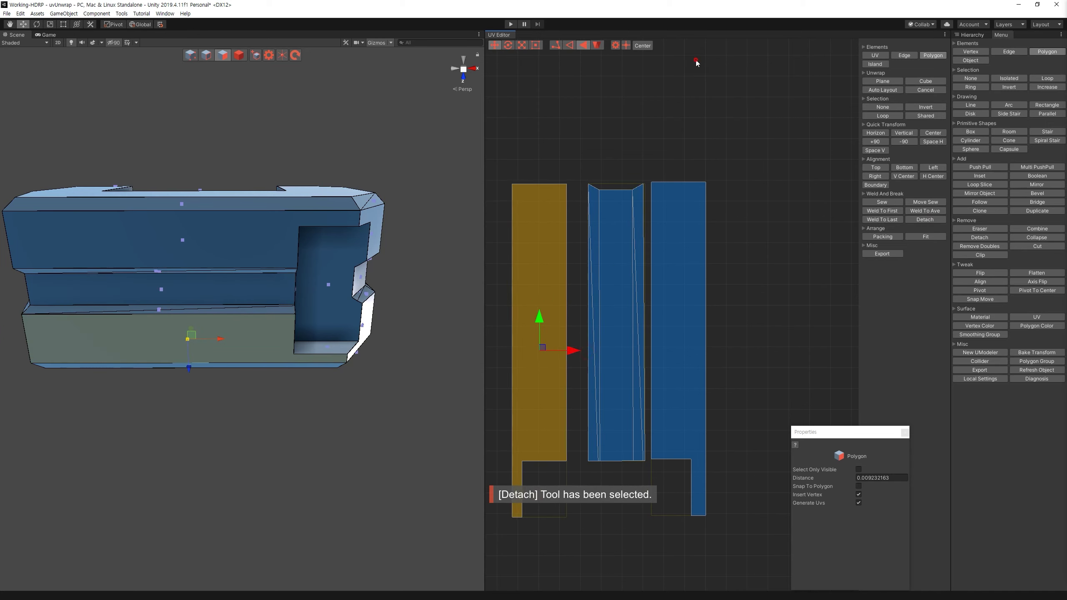
pyautogui.click(697, 59)
# Step: Try V Center and H Center alignment on the middle strip's edges, undoing each result
pyautogui.press('2')
pyautogui.click(589, 350)
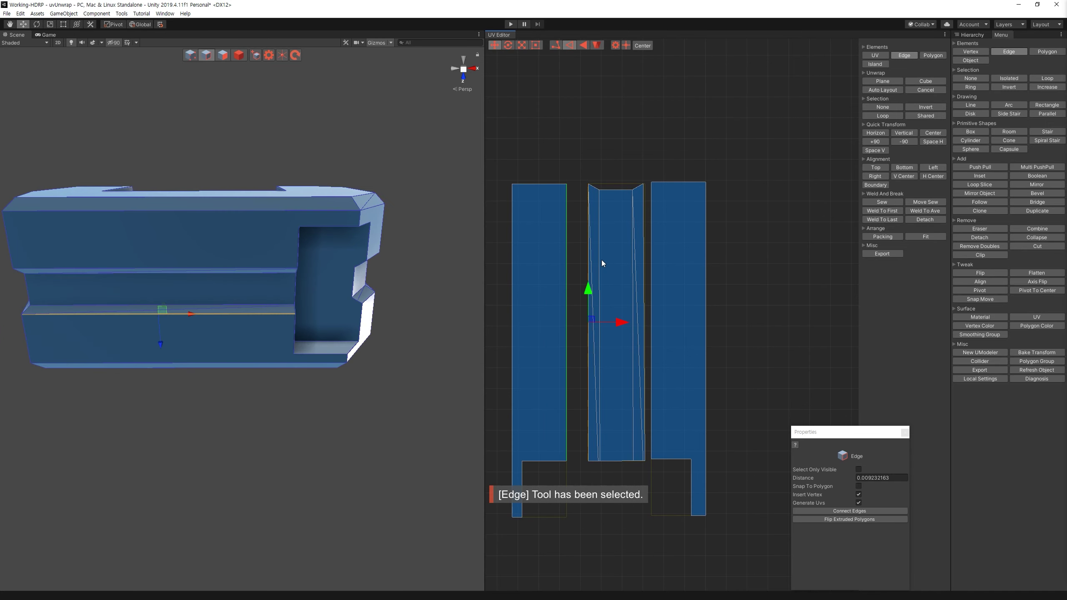
pyautogui.keyDown('shift'); pyautogui.click(642, 240); pyautogui.keyUp('shift')
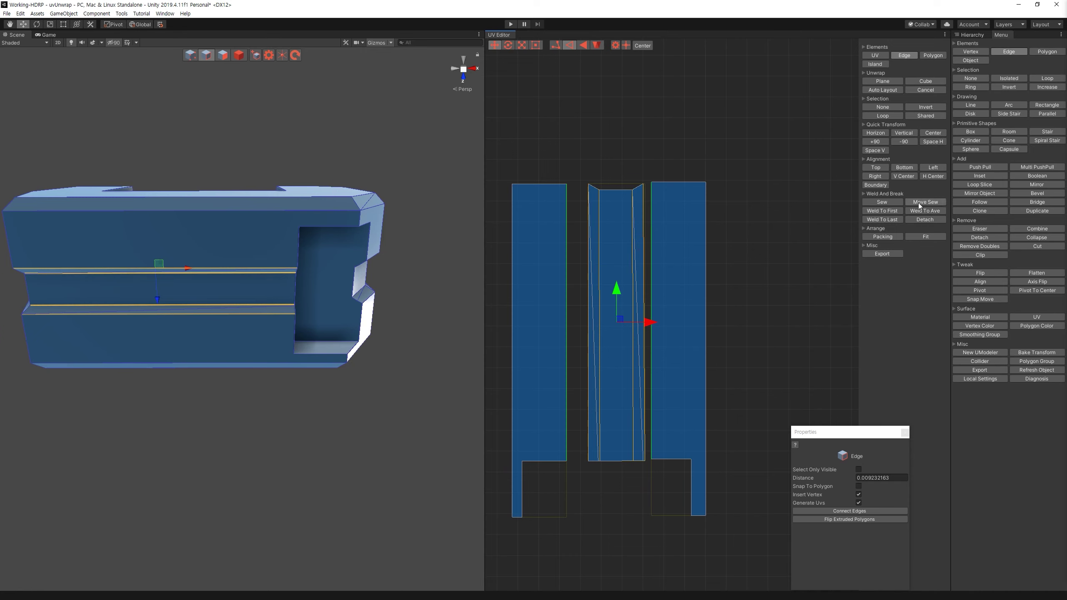
pyautogui.click(910, 176)
pyautogui.click(931, 177)
pyautogui.hotkey('ctrl', 'z')
pyautogui.hotkey('ctrl', 'z')
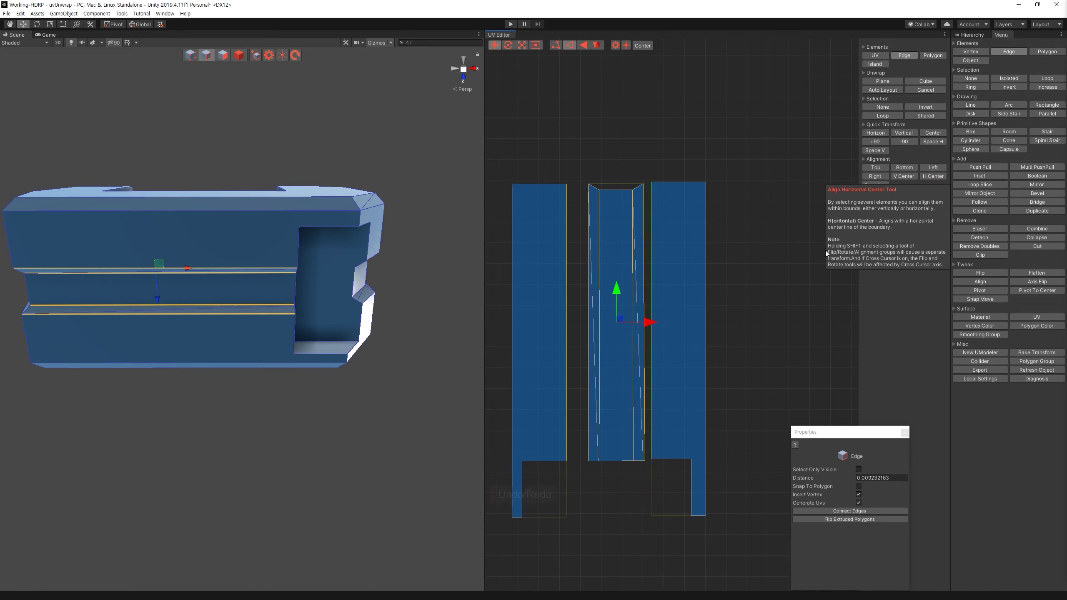
pyautogui.hotkey('ctrl', 'z')
pyautogui.hotkey('ctrl', 'z')
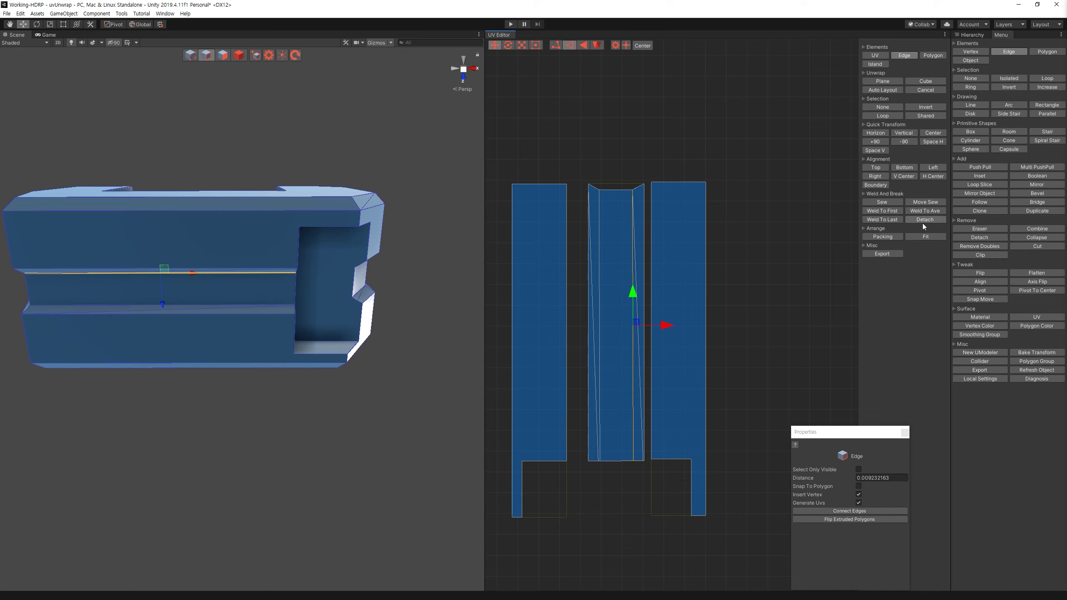
pyautogui.click(606, 545)
pyautogui.moveTo(580, 447); pyautogui.dragTo(578, 445)
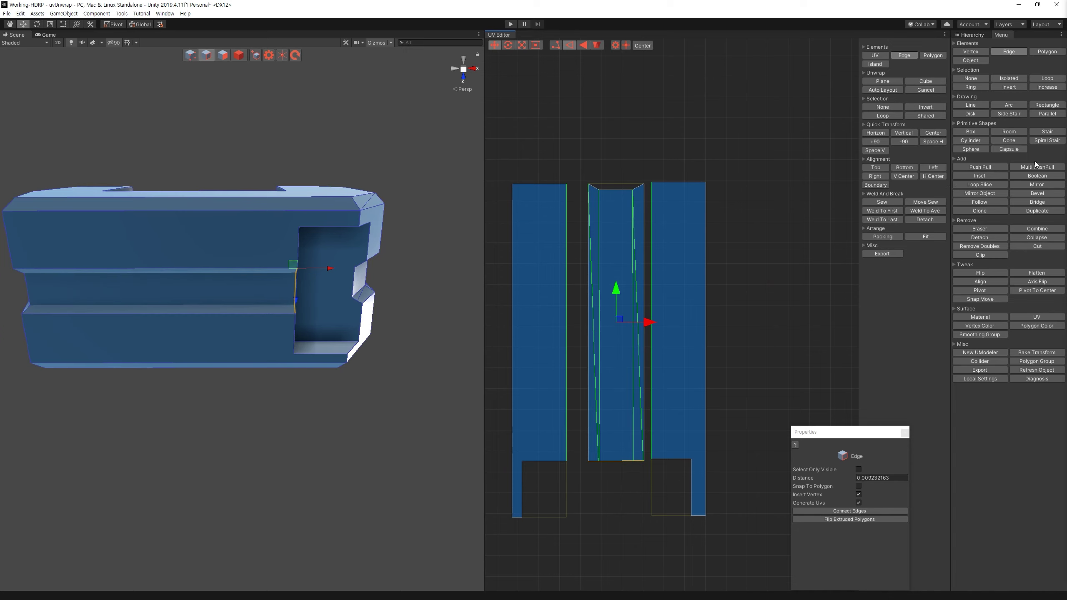
pyautogui.click(908, 178)
pyautogui.hotkey('ctrl', 'z')
# Step: Move Sew the middle strip's left edge onto the left island and zoom out
pyautogui.click(620, 462)
pyautogui.click(608, 474)
pyautogui.click(640, 461)
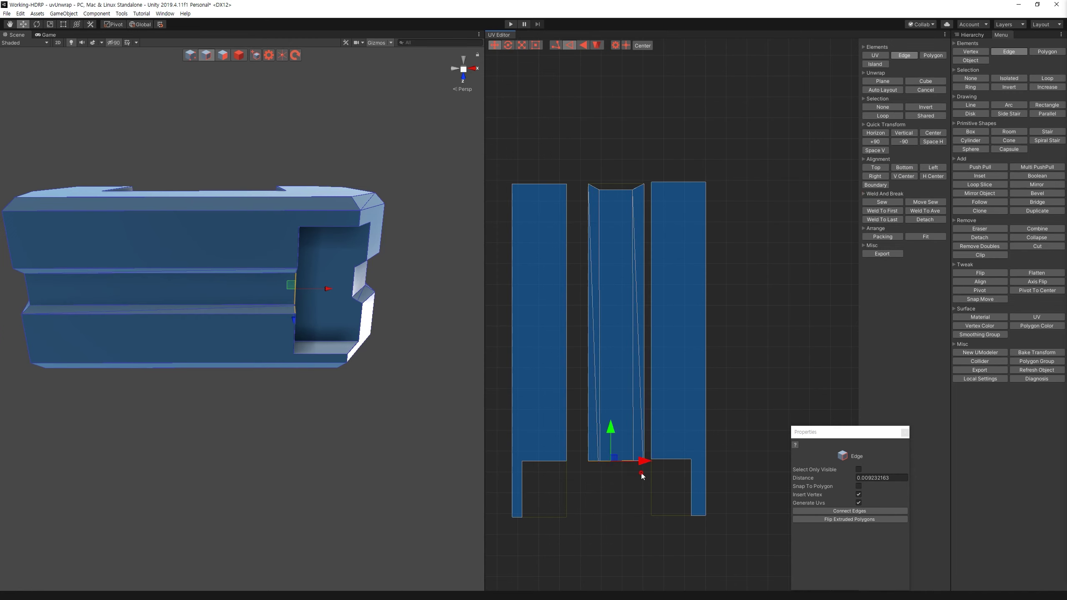
pyautogui.click(910, 178)
pyautogui.click(740, 248)
pyautogui.click(586, 226)
pyautogui.click(925, 201)
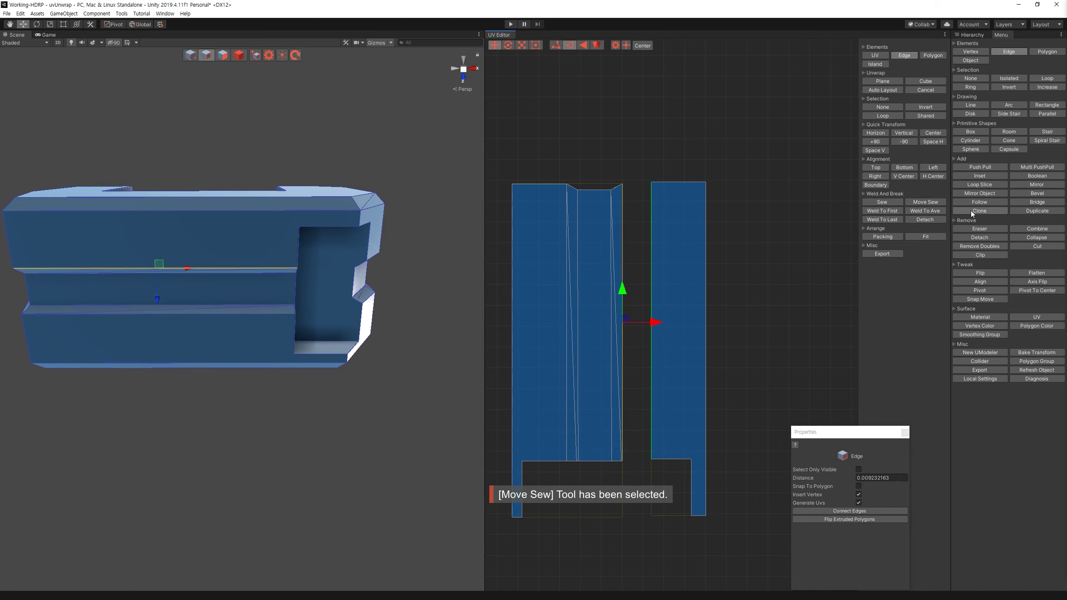
pyautogui.scroll(-4, 796, 269)
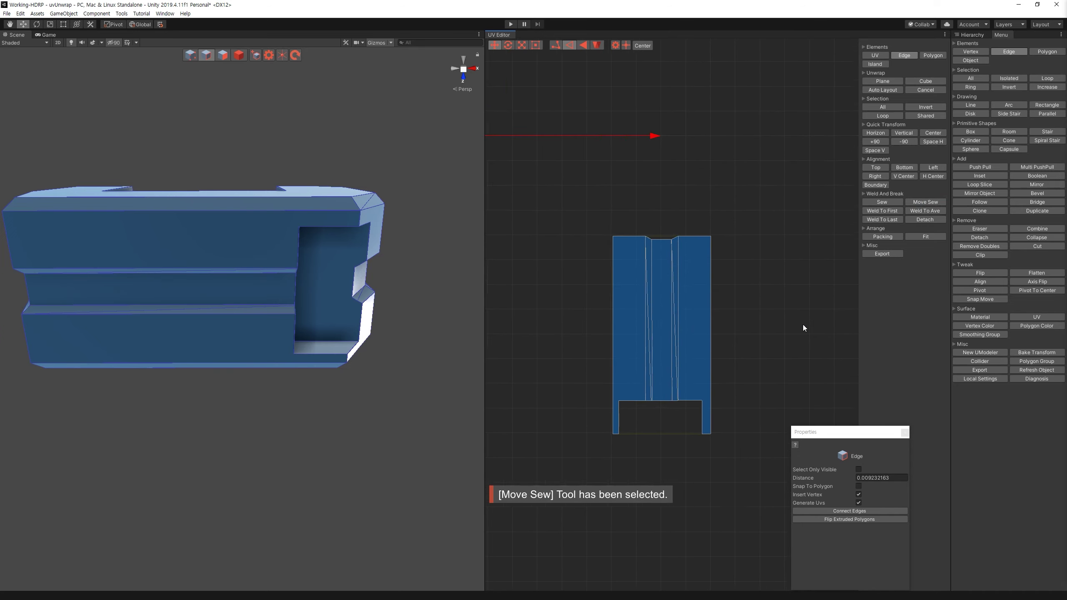
pyautogui.scroll(-3, 798, 336)
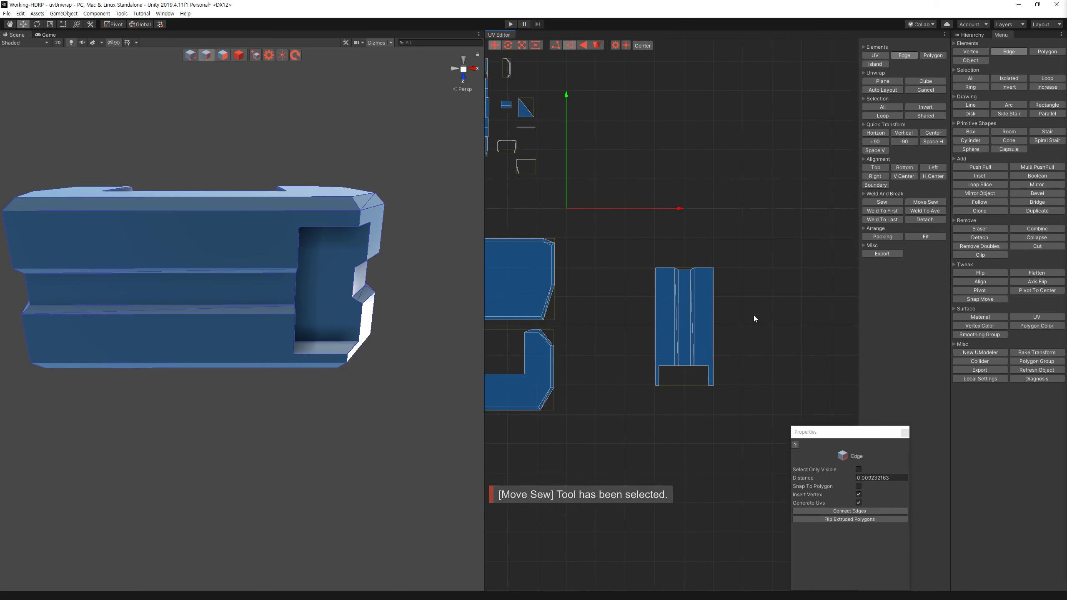
# Step: In Polygon mode, select the five large front faces of the next armor piece
pyautogui.click(585, 47)
pyautogui.moveTo(541, 176); pyautogui.dragTo(674, 318)
pyautogui.moveTo(400, 254)
pyautogui.keyDown('alt'); pyautogui.mouseDown()
pyautogui.moveTo(442, 317)
pyautogui.moveTo(388, 324)
pyautogui.moveTo(436, 357)
pyautogui.moveTo(243, 225)
pyautogui.moveTo(339, 219)
pyautogui.moveTo(405, 255)
pyautogui.mouseUp(); pyautogui.keyUp('alt')
pyautogui.click(388, 324)
pyautogui.keyDown('ctrl'); pyautogui.click(436, 357); pyautogui.keyUp('ctrl')
pyautogui.keyDown('ctrl'); pyautogui.click(243, 224); pyautogui.keyUp('ctrl')
pyautogui.keyDown('ctrl'); pyautogui.click(339, 219); pyautogui.keyUp('ctrl')
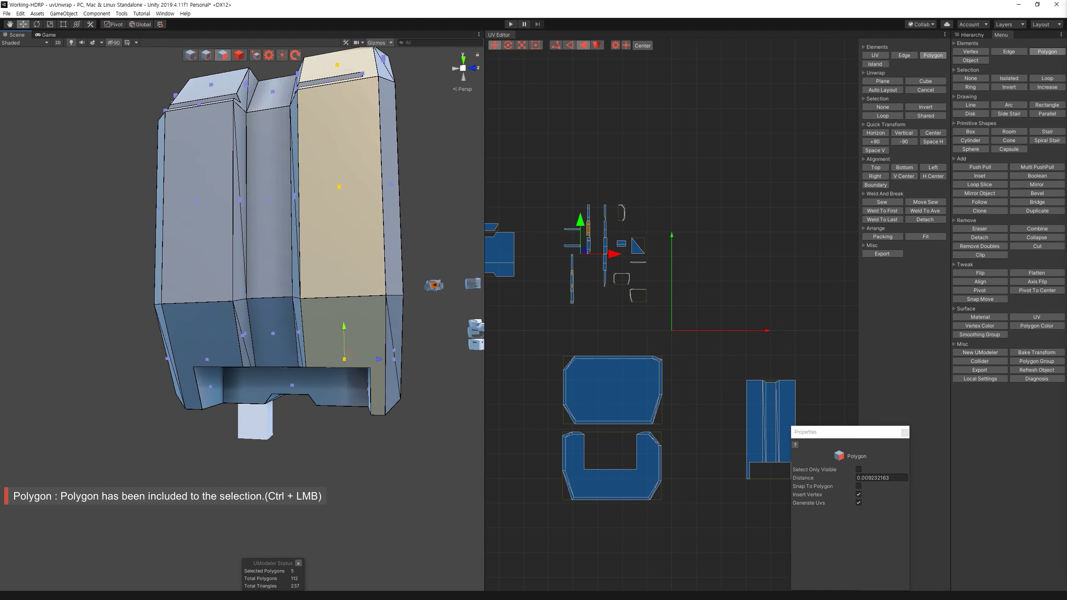
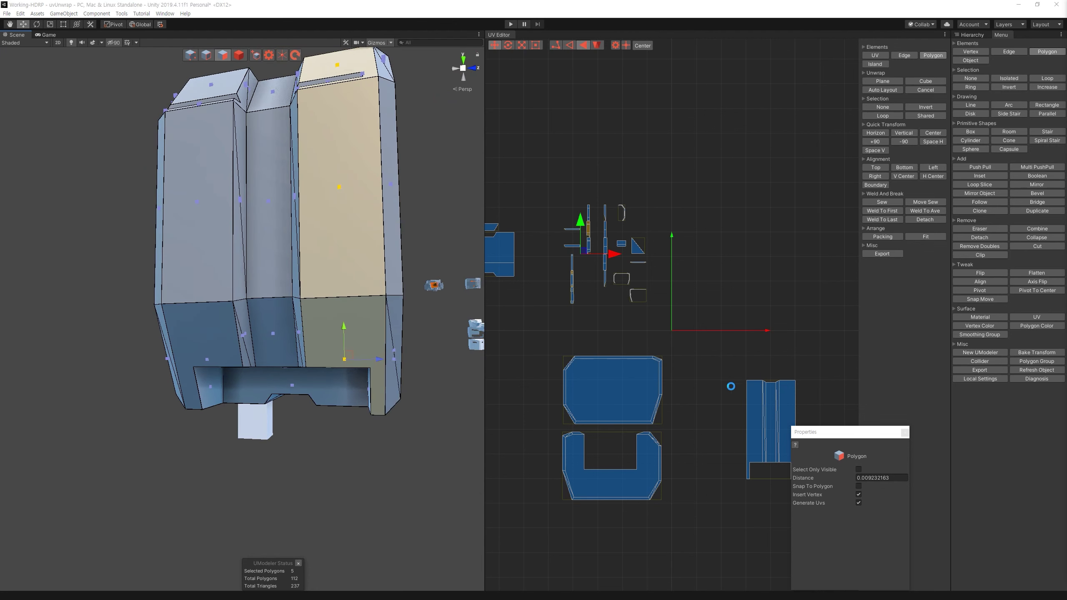
# Step: Select the faces of the arm's lower band and apply a planar unwrap to them
pyautogui.moveTo(697, 340); pyautogui.dragTo(542, 172)
pyautogui.moveTo(273, 337)
pyautogui.keyDown('alt'); pyautogui.mouseDown()
pyautogui.moveTo(415, 272)
pyautogui.moveTo(442, 195)
pyautogui.moveTo(465, 230)
pyautogui.mouseUp(); pyautogui.keyUp('alt')
pyautogui.scroll(-3, 410, 273)
pyautogui.moveTo(410, 274)
pyautogui.keyDown('alt'); pyautogui.mouseDown()
pyautogui.moveTo(351, 175)
pyautogui.moveTo(353, 112)
pyautogui.moveTo(353, 173)
pyautogui.mouseUp(); pyautogui.keyUp('alt')
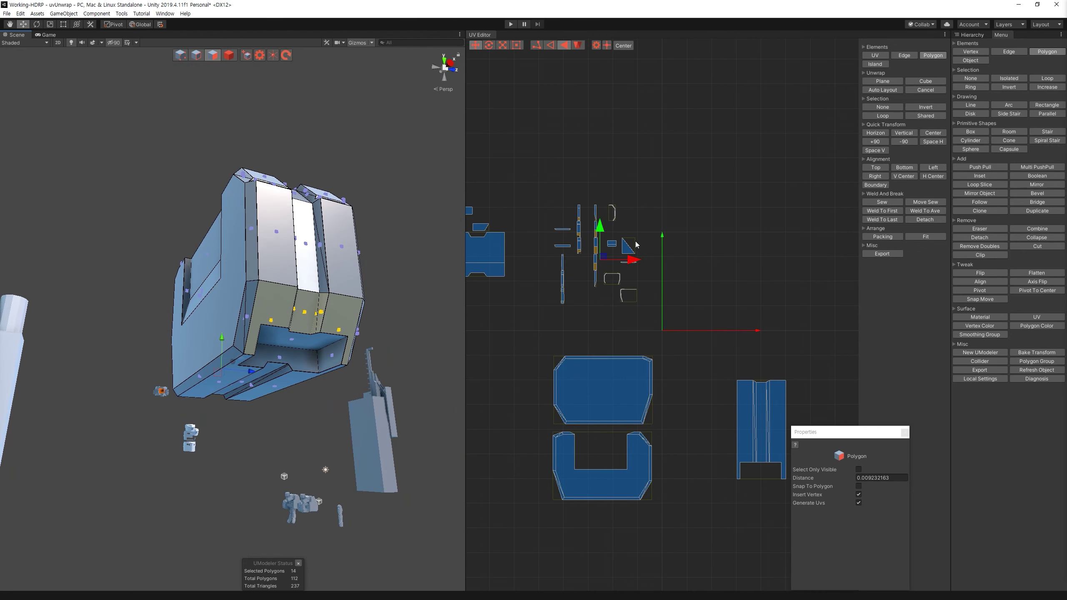
pyautogui.click(882, 81)
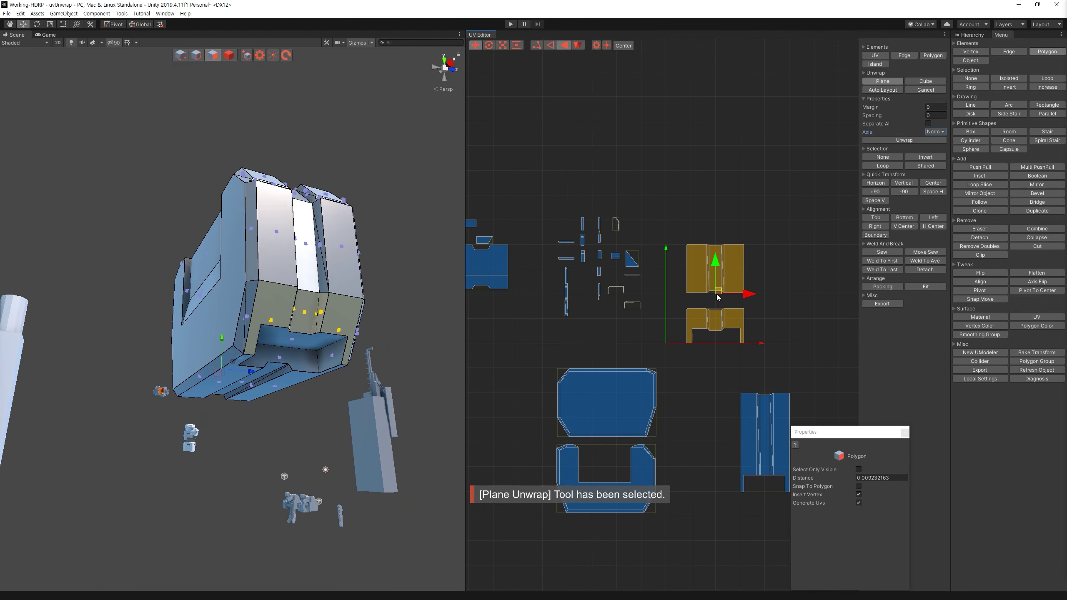
pyautogui.keyDown('alt'); pyautogui.moveTo(377, 313); pyautogui.dragTo(271, 277); pyautogui.keyUp('alt')
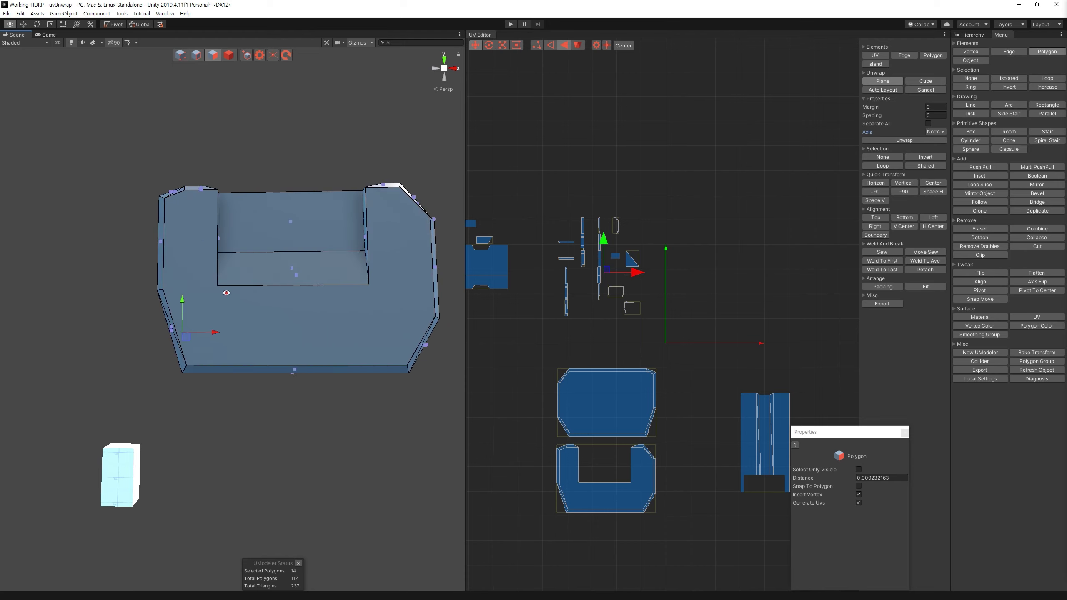
pyautogui.moveTo(271, 277)
pyautogui.keyDown('alt'); pyautogui.mouseDown()
pyautogui.moveTo(237, 245)
pyautogui.moveTo(219, 166)
pyautogui.mouseUp(); pyautogui.keyUp('alt')
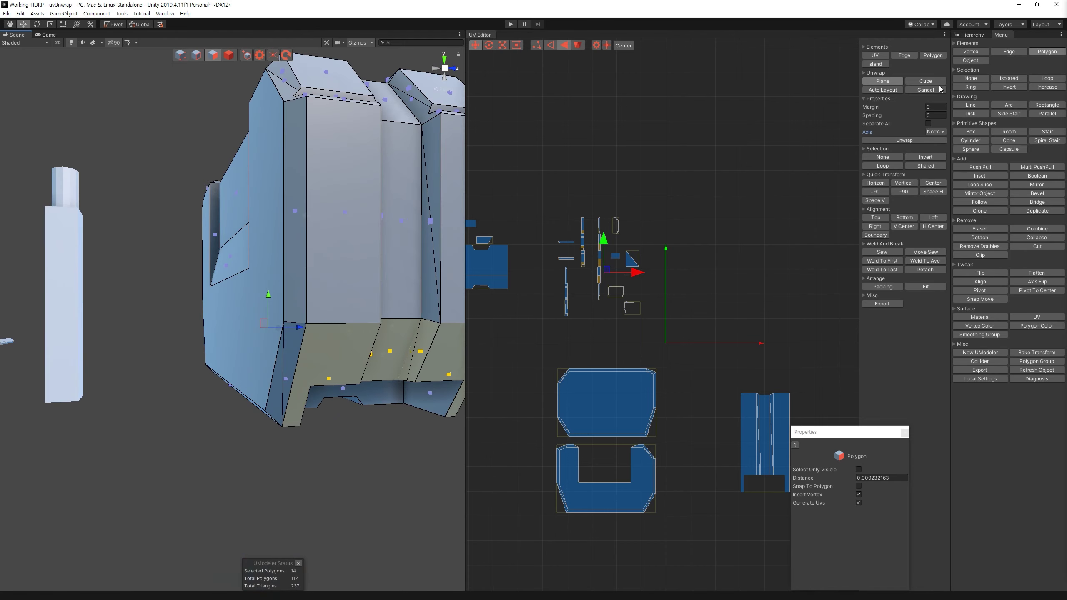
pyautogui.click(897, 141)
# Step: Move the two new UV islands above the existing layout
pyautogui.moveTo(707, 302); pyautogui.dragTo(726, 145)
pyautogui.moveTo(791, 294); pyautogui.dragTo(685, 128)
pyautogui.click(897, 99)
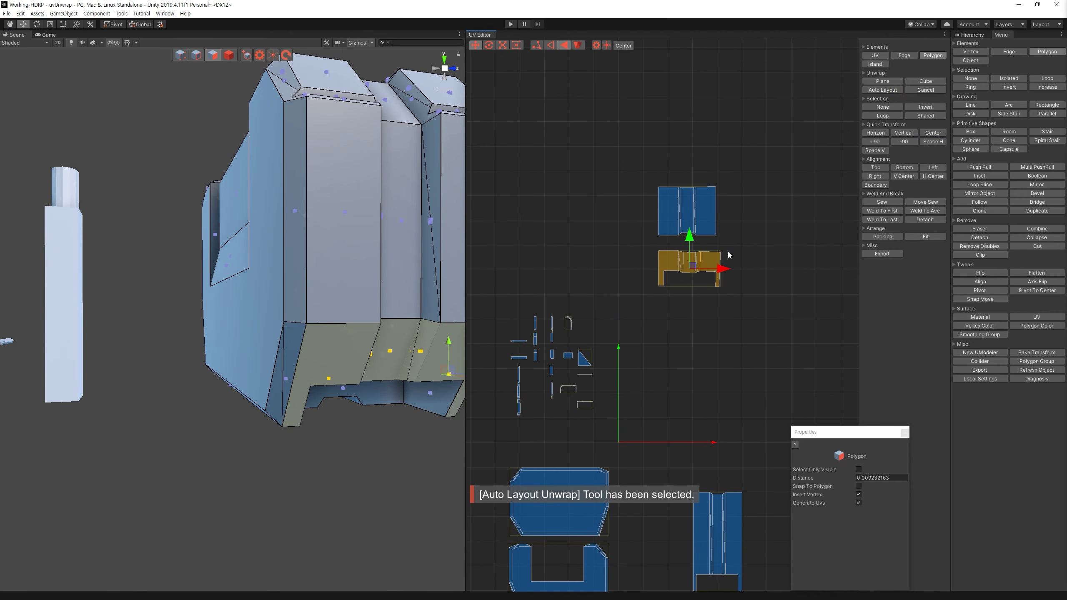
# Step: Frame the new islands and try auto-laying out the upper one, then undo it
pyautogui.press('f')
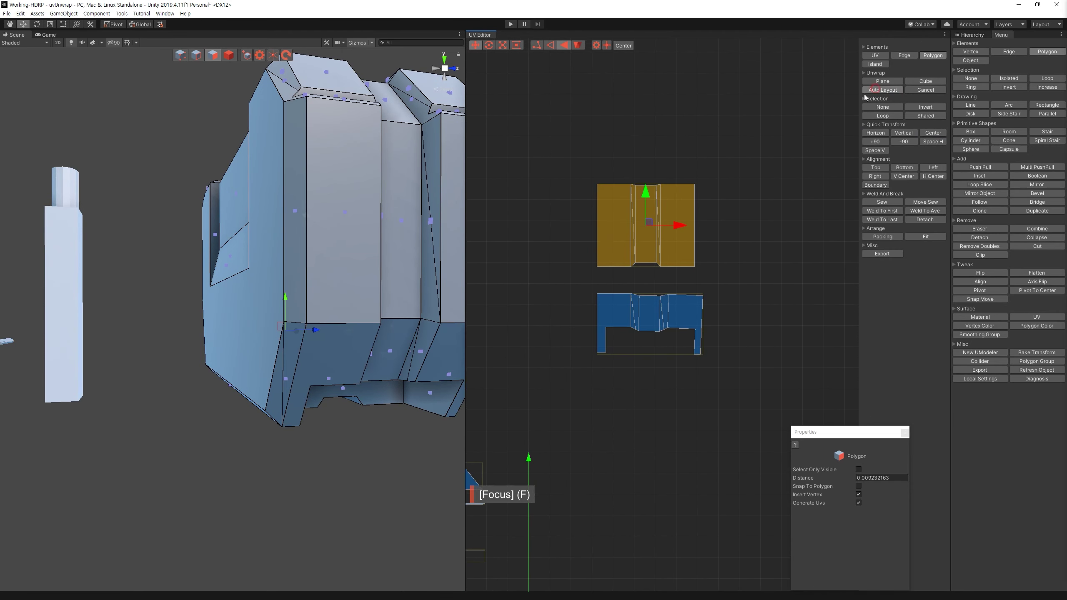
pyautogui.click(876, 89)
pyautogui.click(618, 259)
pyautogui.keyDown('shift'); pyautogui.click(683, 207); pyautogui.keyUp('shift')
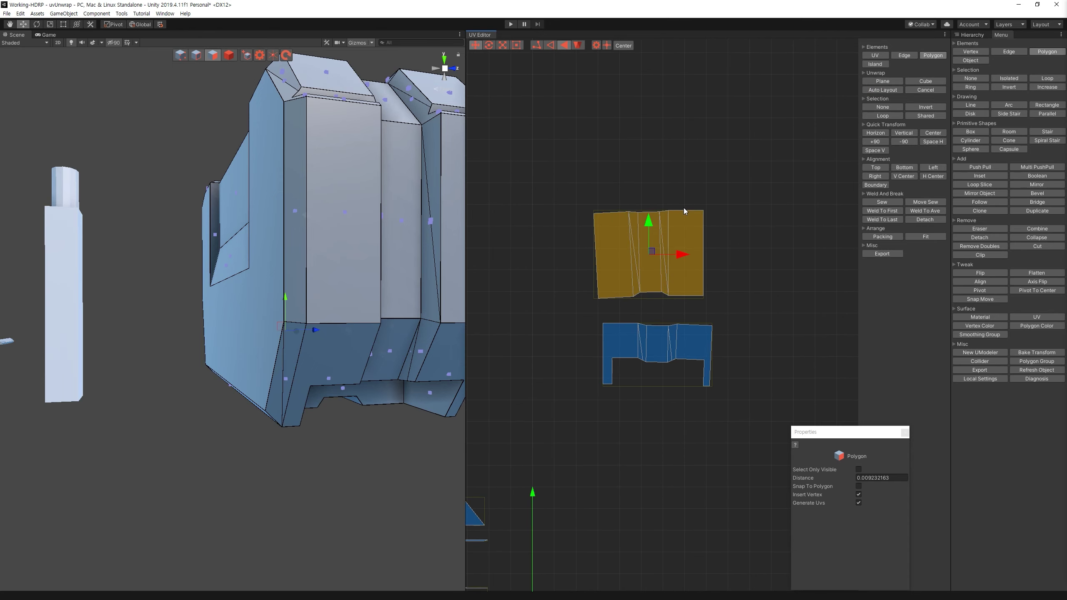
pyautogui.hotkey('ctrl', 'z')
pyautogui.hotkey('ctrl', 'z')
pyautogui.hotkey('ctrl', 'y')
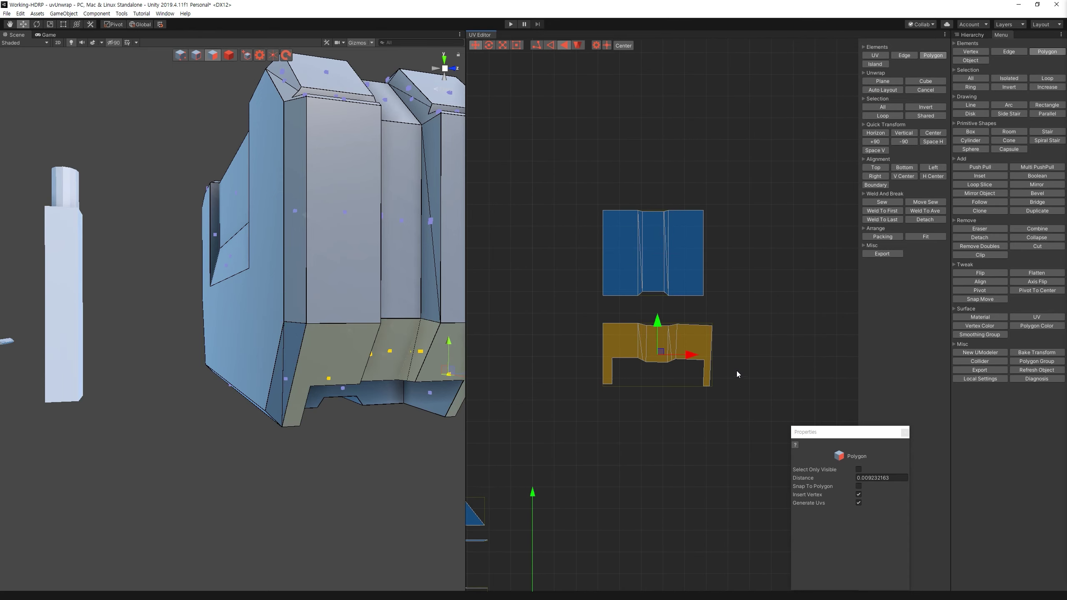
pyautogui.hotkey('ctrl', 'z')
pyautogui.hotkey('ctrl', 'z')
# Step: Detach the outer columns of both islands from their middle strips
pyautogui.moveTo(558, 179); pyautogui.dragTo(694, 369)
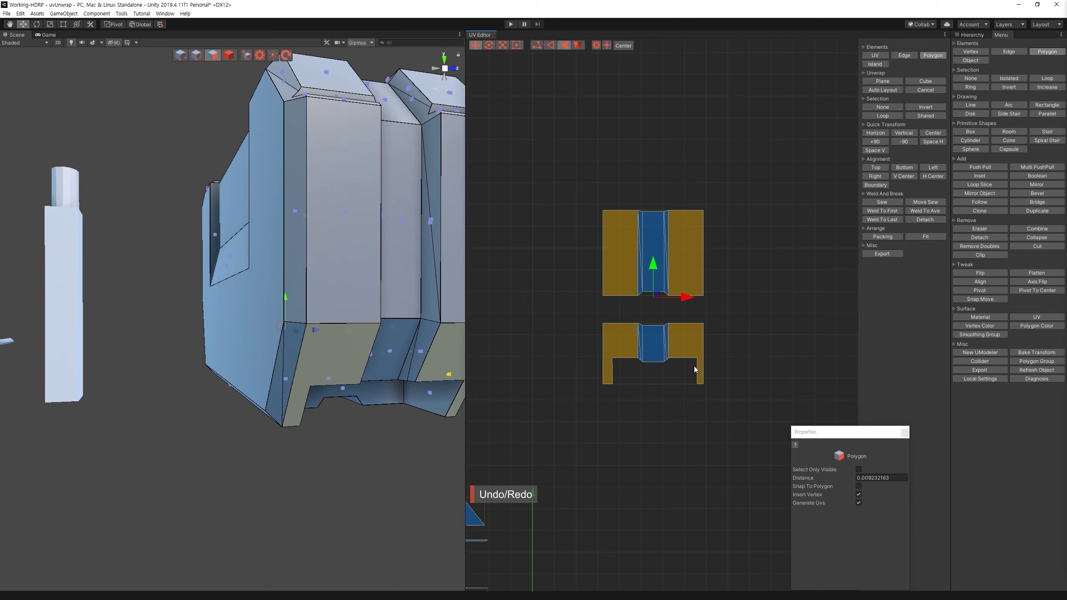
pyautogui.moveTo(689, 300); pyautogui.dragTo(677, 270)
pyautogui.moveTo(677, 270); pyautogui.dragTo(785, 252, button='middle')
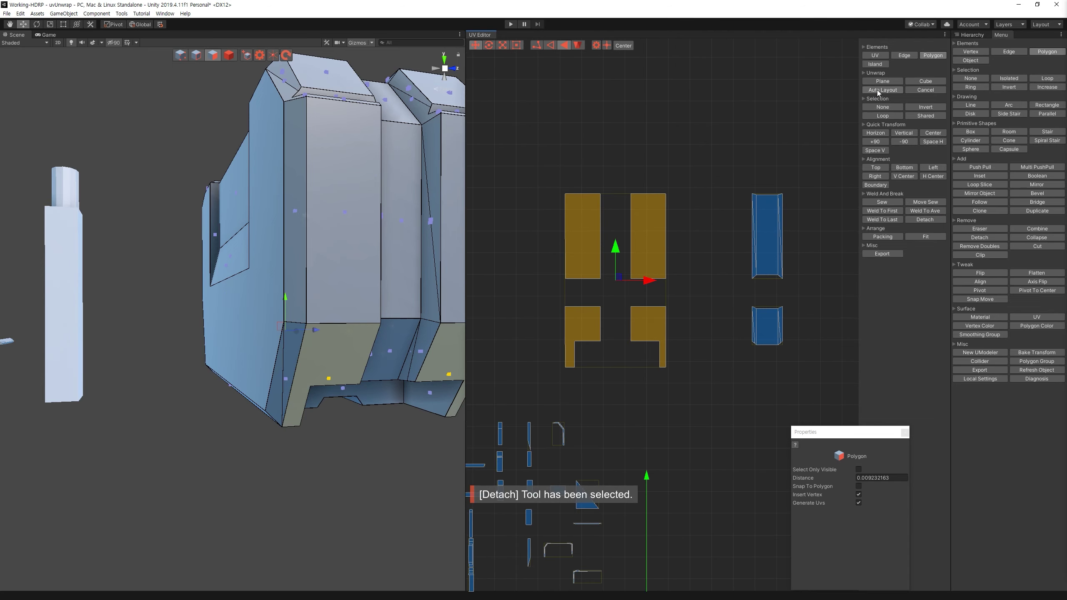
pyautogui.hotkey('ctrl', 'z')
pyautogui.hotkey('ctrl', 'y')
pyautogui.hotkey('ctrl', 'z')
pyautogui.hotkey('ctrl', 'z')
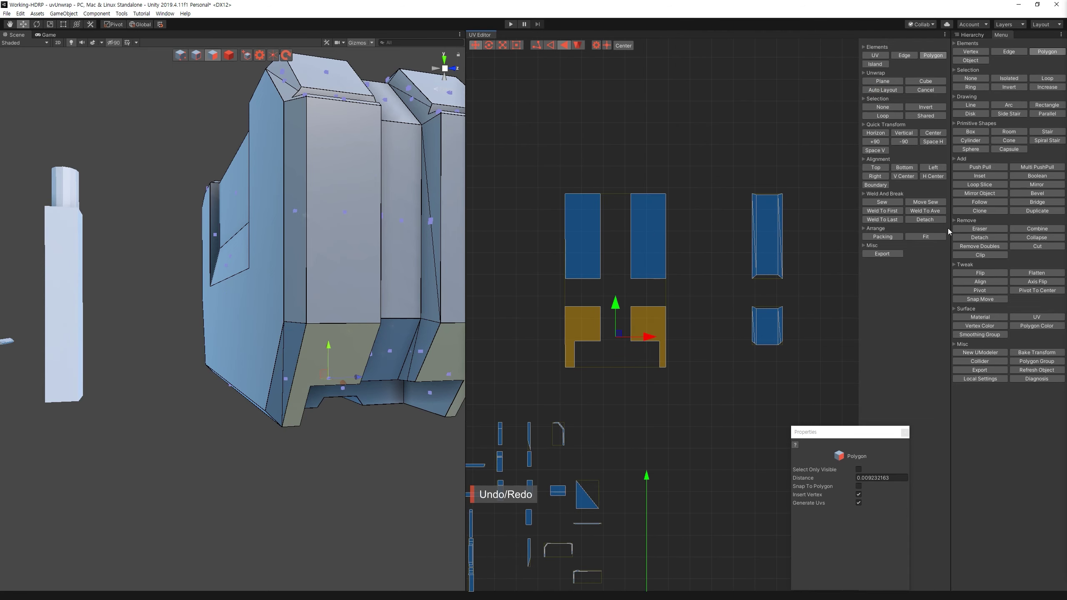
pyautogui.moveTo(686, 288); pyautogui.dragTo(630, 264, button='middle')
pyautogui.press('d')
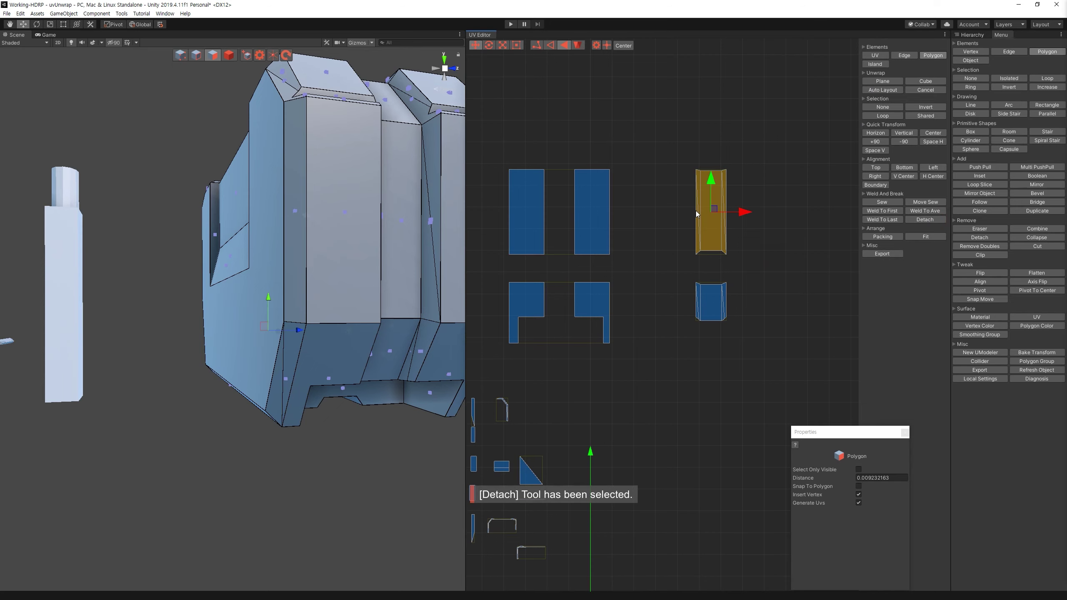
# Step: Auto-lay out both middle strips and rotate them upright into straight islands
pyautogui.click(695, 214)
pyautogui.press('a')
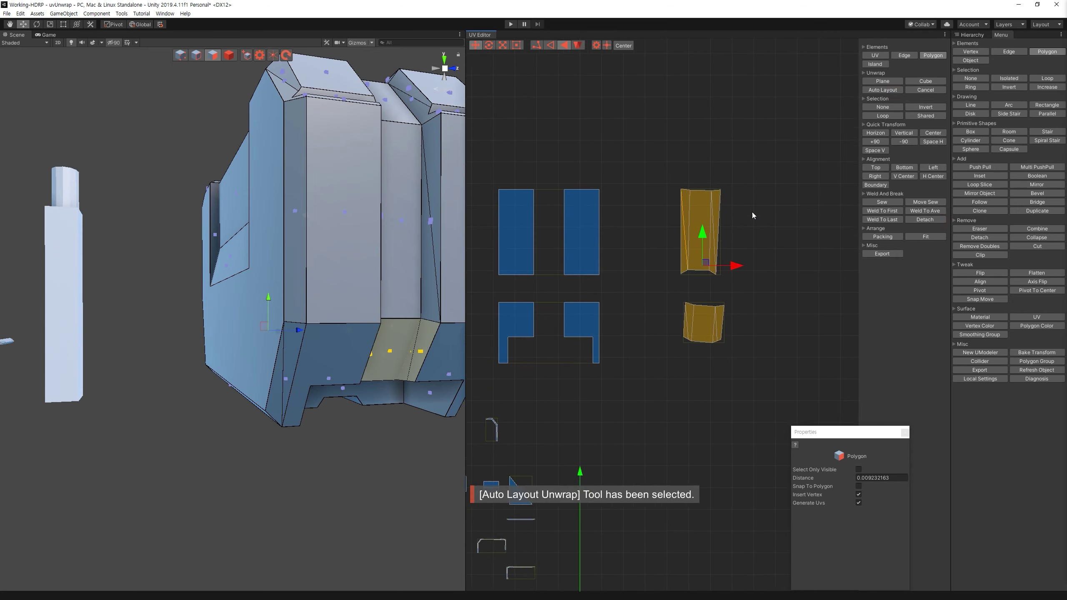
pyautogui.scroll(2, 661, 290)
pyautogui.click(706, 321)
pyautogui.press('e')
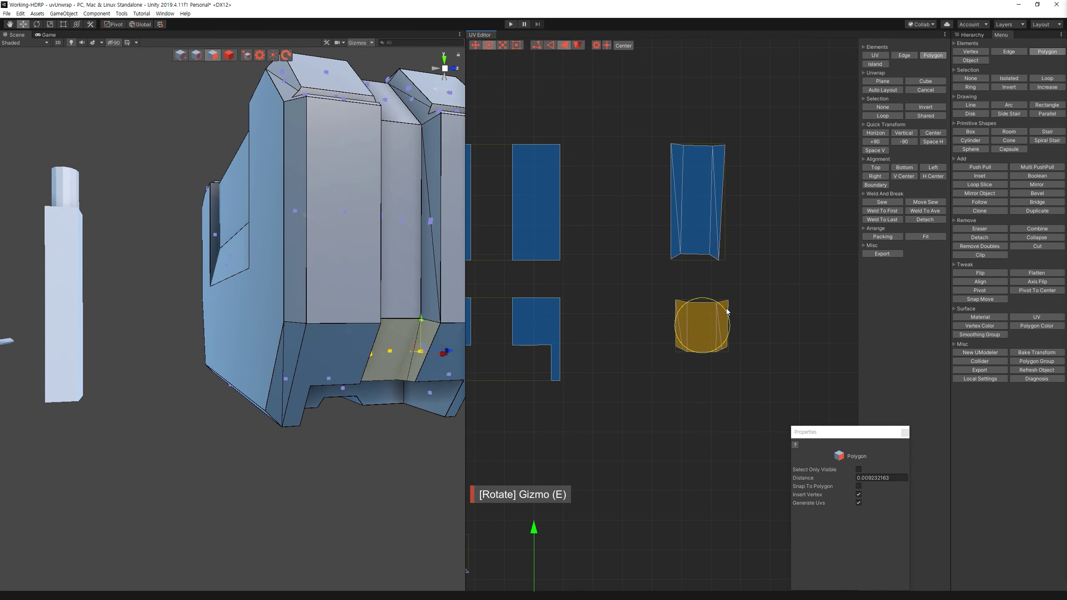
pyautogui.click(700, 175)
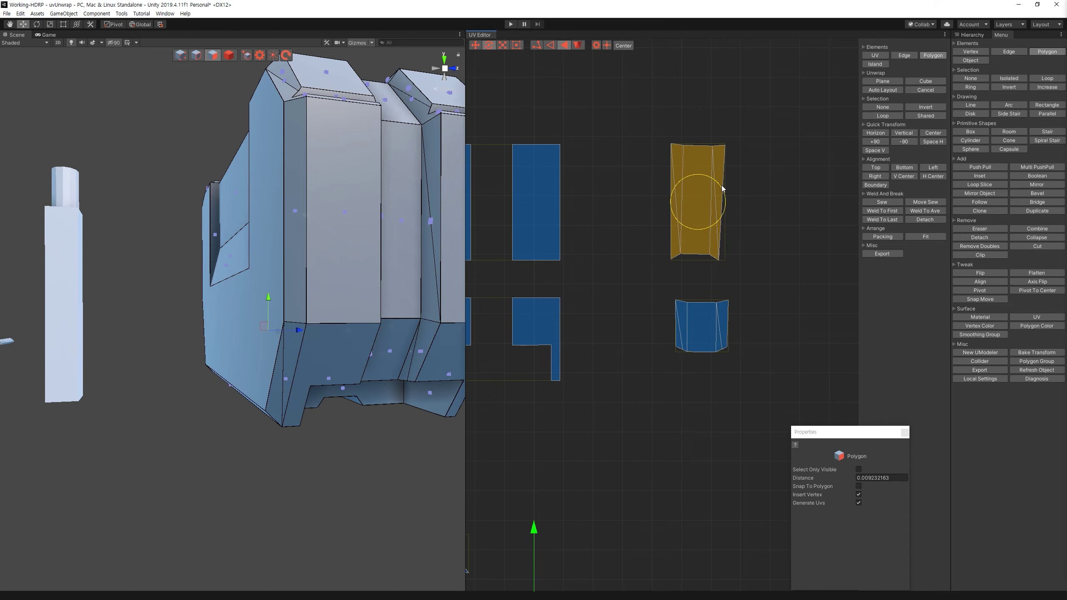
pyautogui.click(751, 170)
pyautogui.scroll(2, 703, 200)
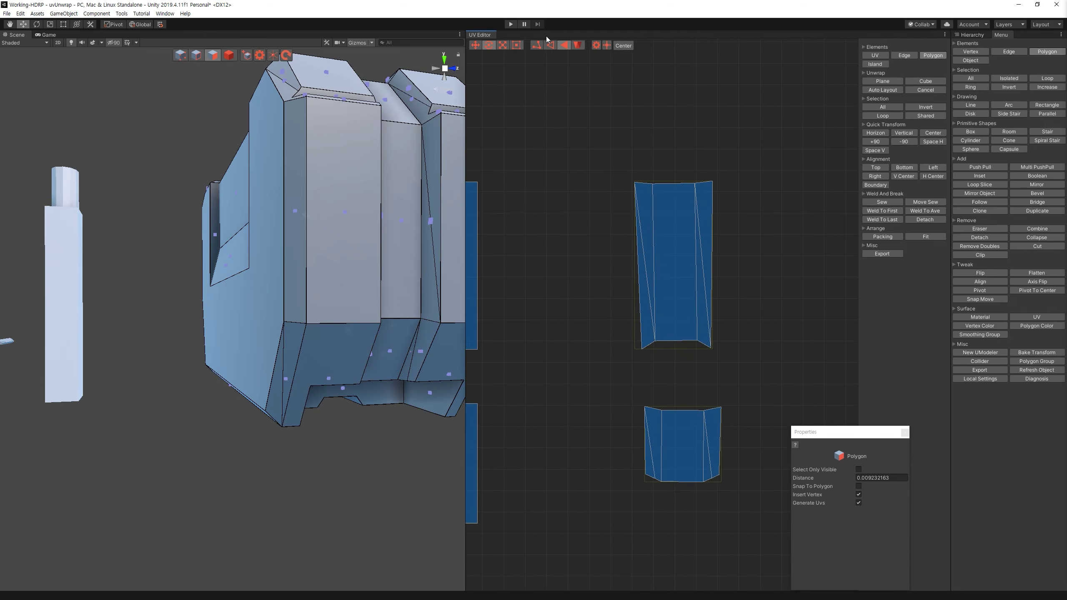
# Step: Straighten the upper strip's left edge and sew the right island onto its neighbour
pyautogui.press('2')
pyautogui.click(639, 304)
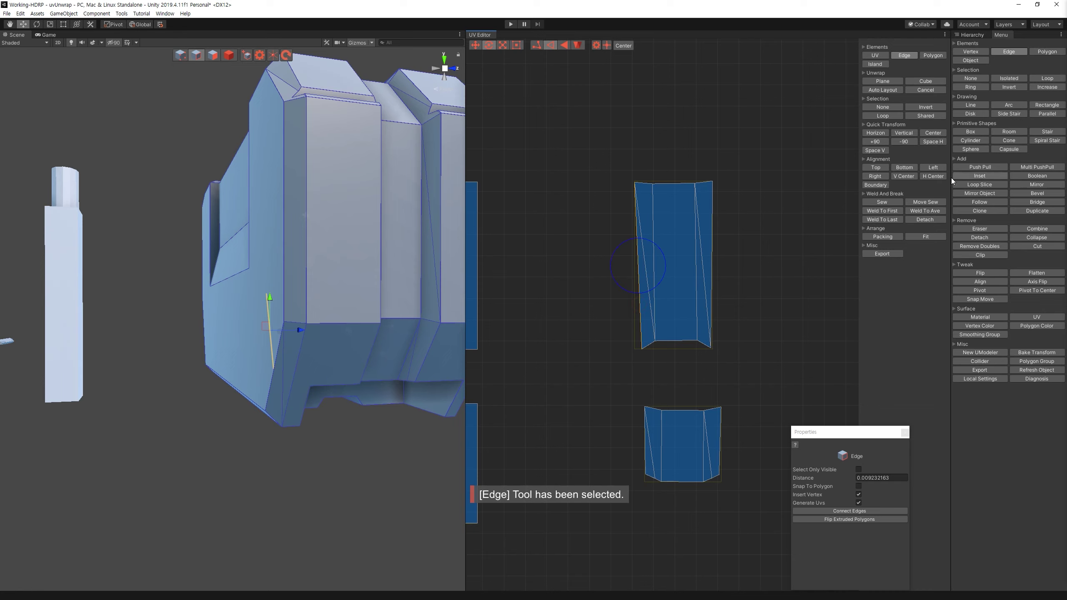
pyautogui.press('h')
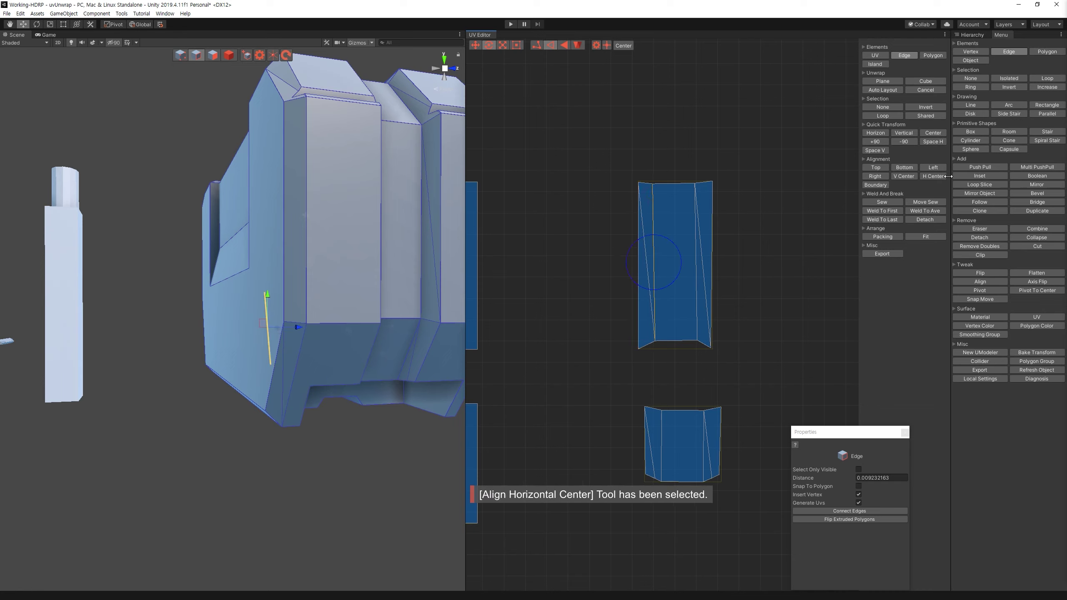
pyautogui.click(735, 203)
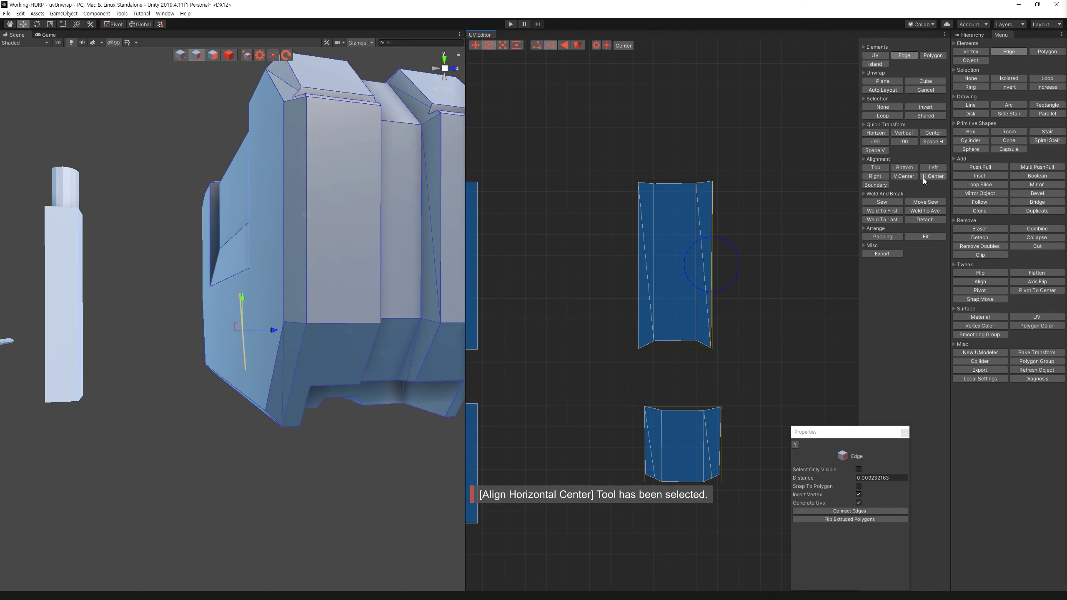
pyautogui.scroll(-2, 723, 213)
pyautogui.moveTo(650, 221); pyautogui.dragTo(704, 227, button='middle')
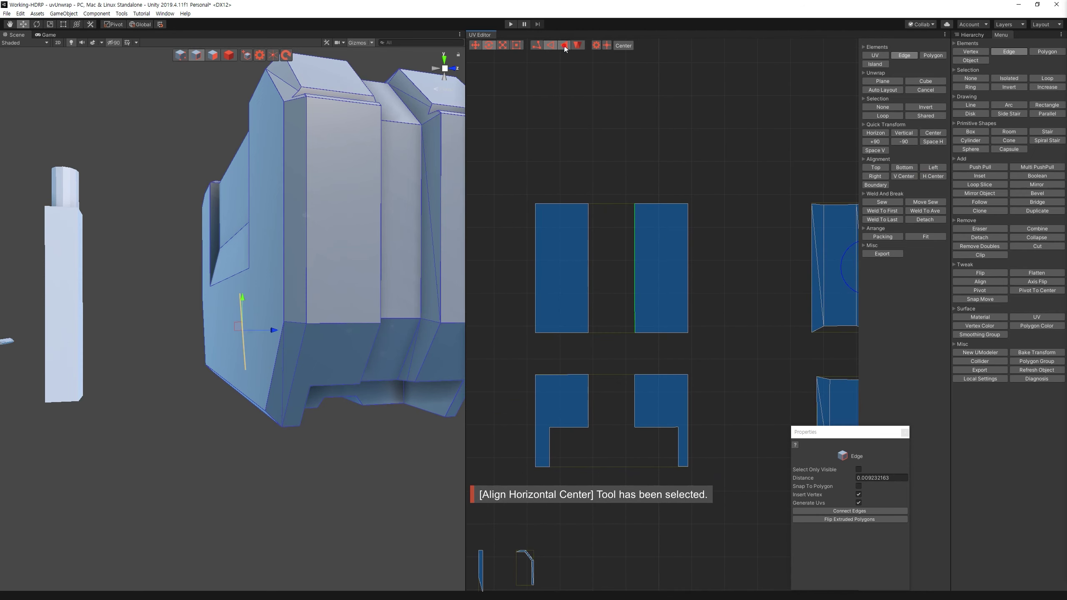
pyautogui.press('3')
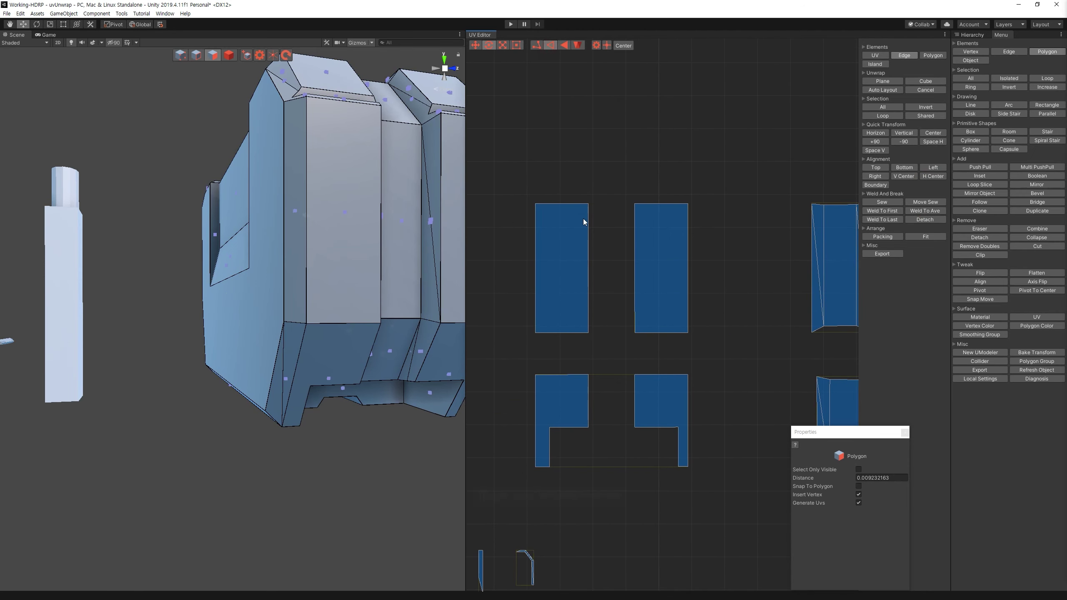
pyautogui.press('2')
pyautogui.click(588, 223)
pyautogui.click(933, 202)
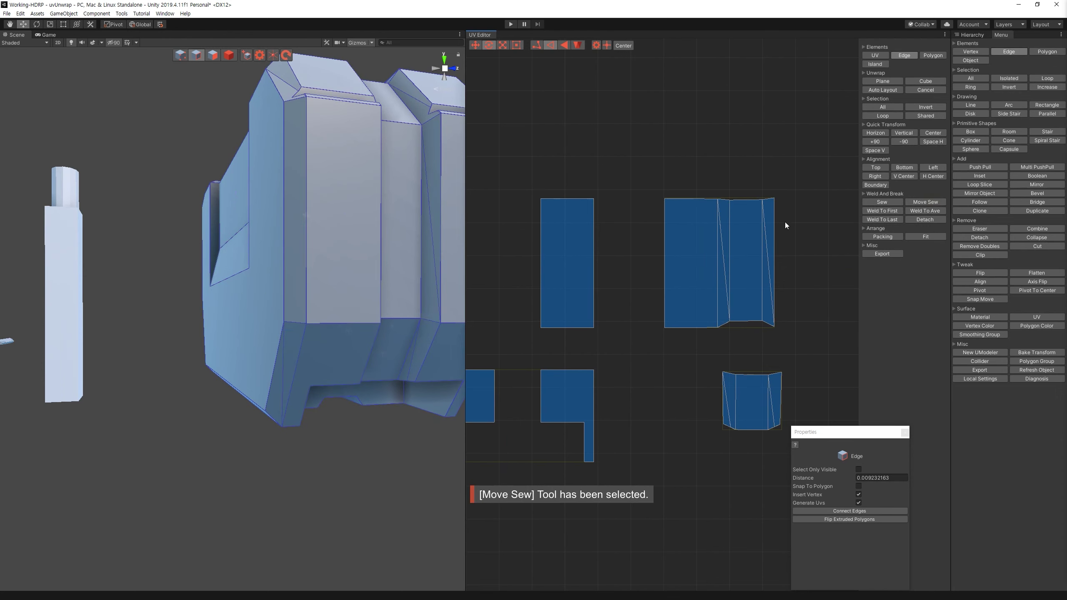
# Step: Straighten the small right island's left, right, top and bottom edges, then sew it to its neighbour
pyautogui.scroll(-2, 740, 188)
pyautogui.scroll(-2, 741, 191)
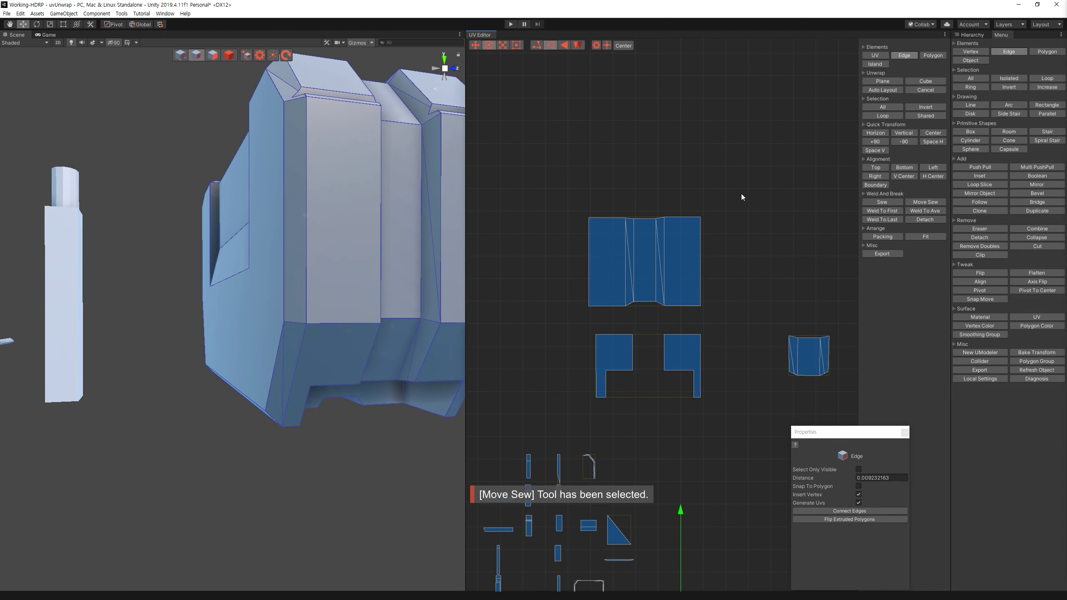
pyautogui.scroll(2, 782, 270)
pyautogui.scroll(1, 810, 267)
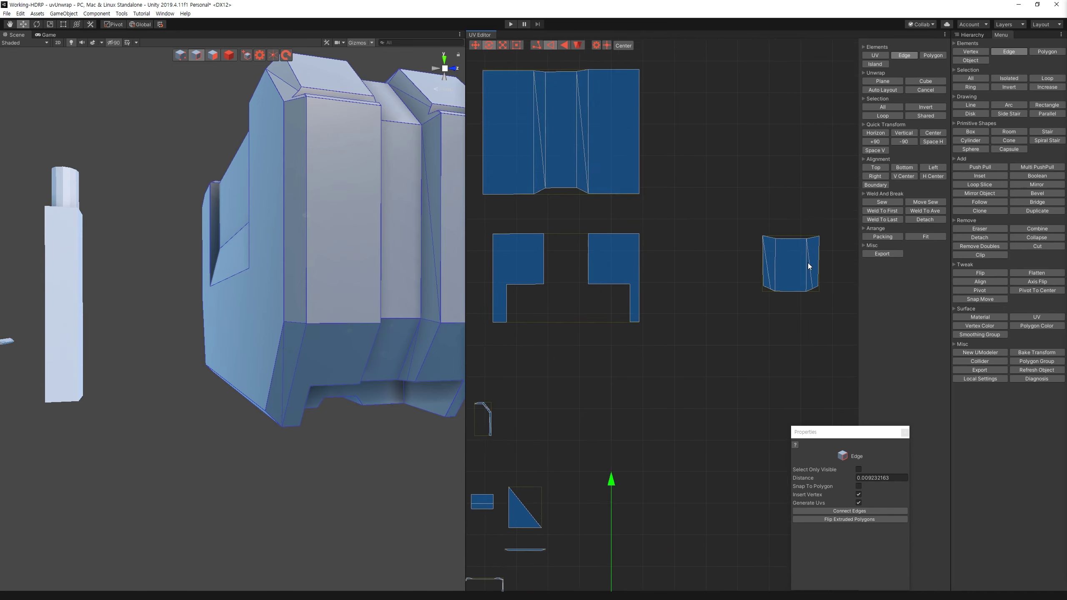
pyautogui.moveTo(810, 267); pyautogui.dragTo(624, 276, button='middle')
pyautogui.scroll(1, 624, 276)
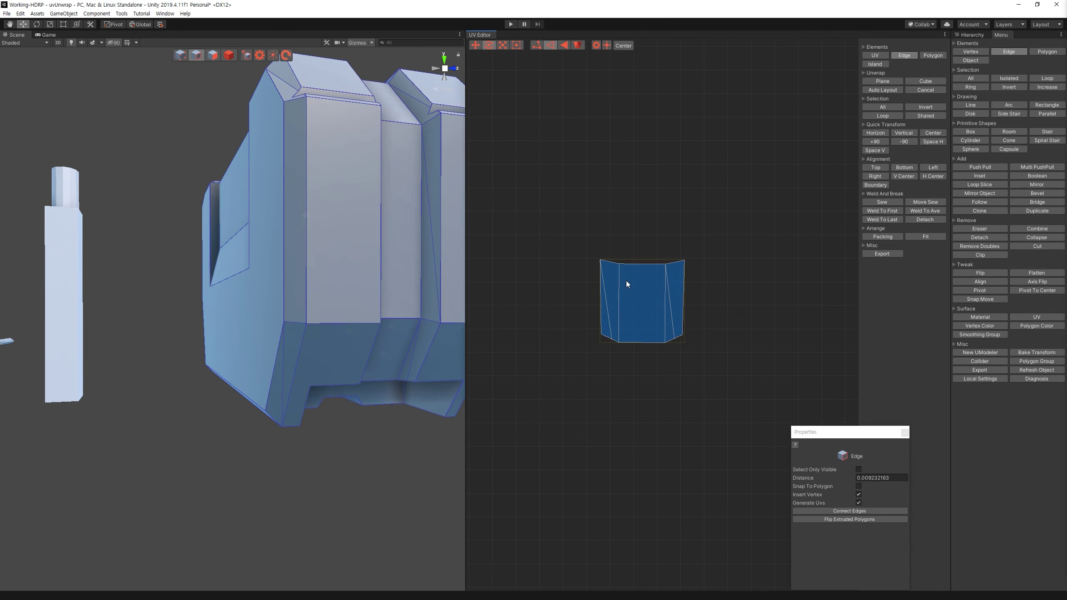
pyautogui.click(936, 178)
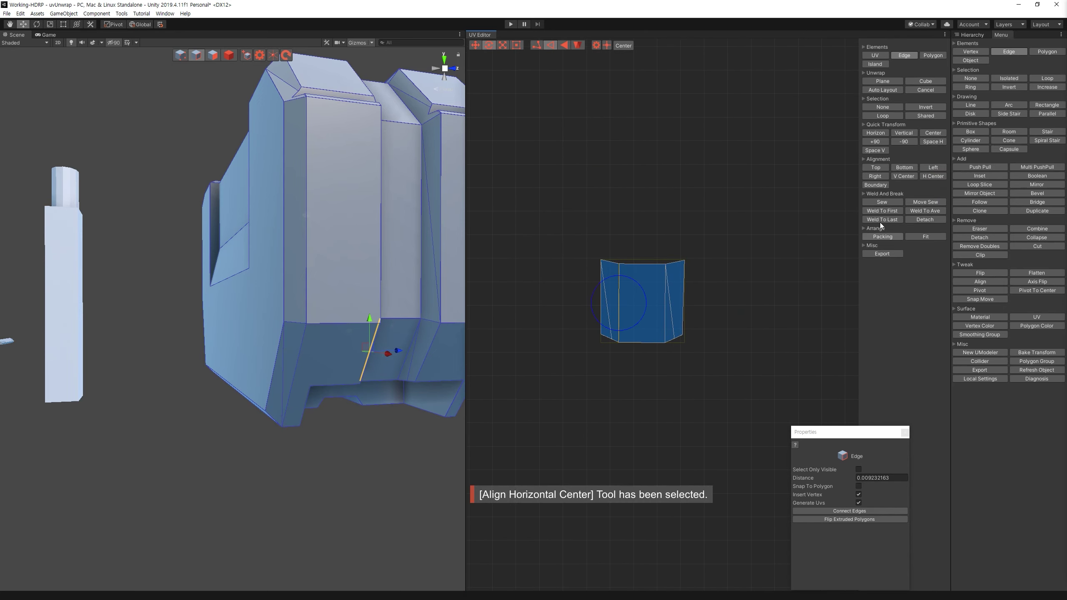
pyautogui.click(663, 310)
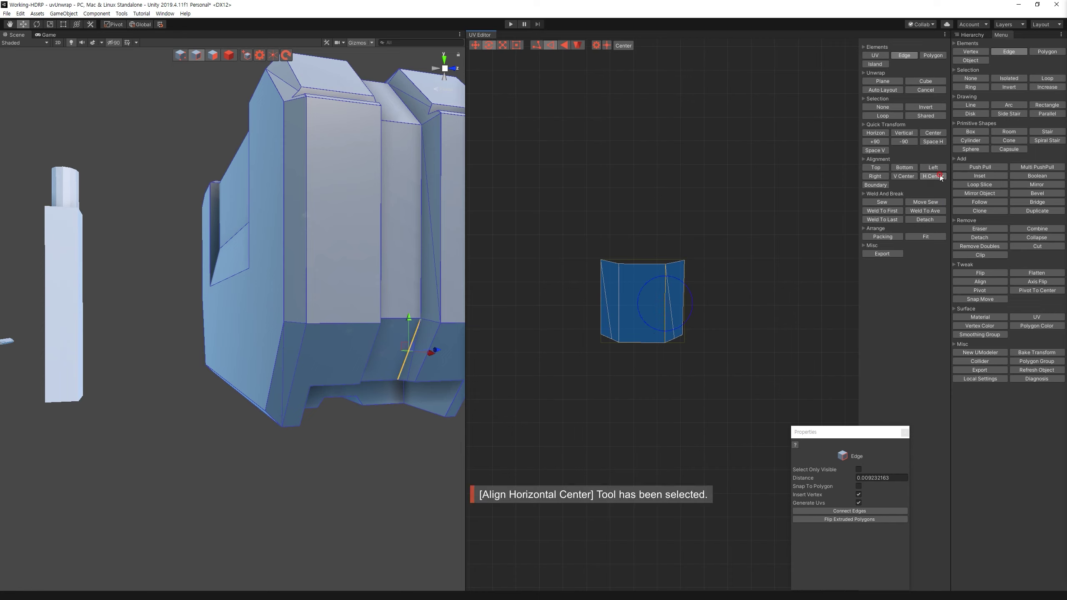
pyautogui.click(685, 280)
pyautogui.click(936, 178)
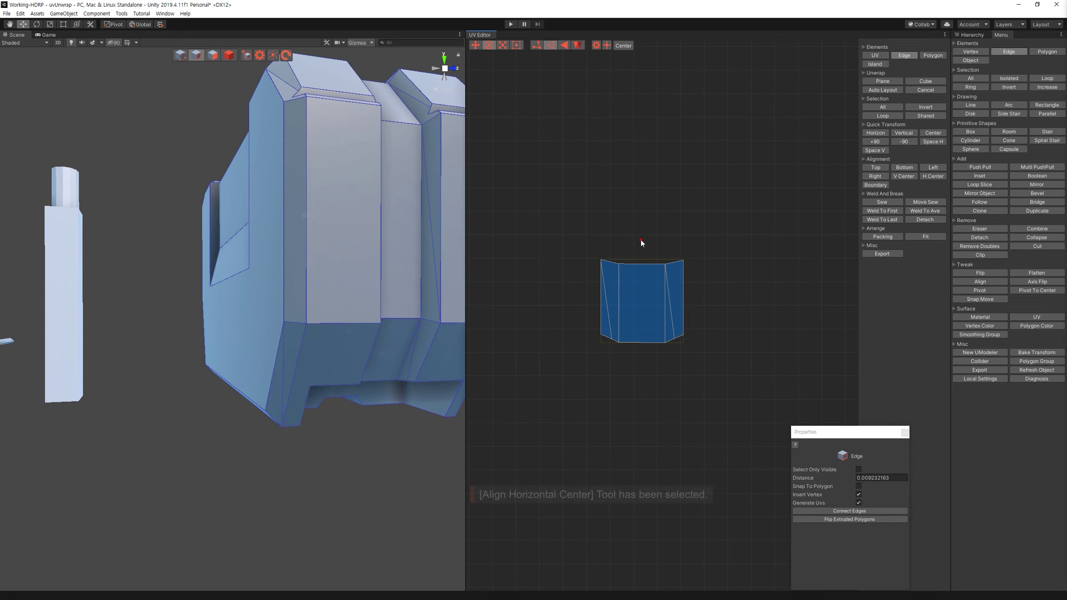
pyautogui.click(638, 245)
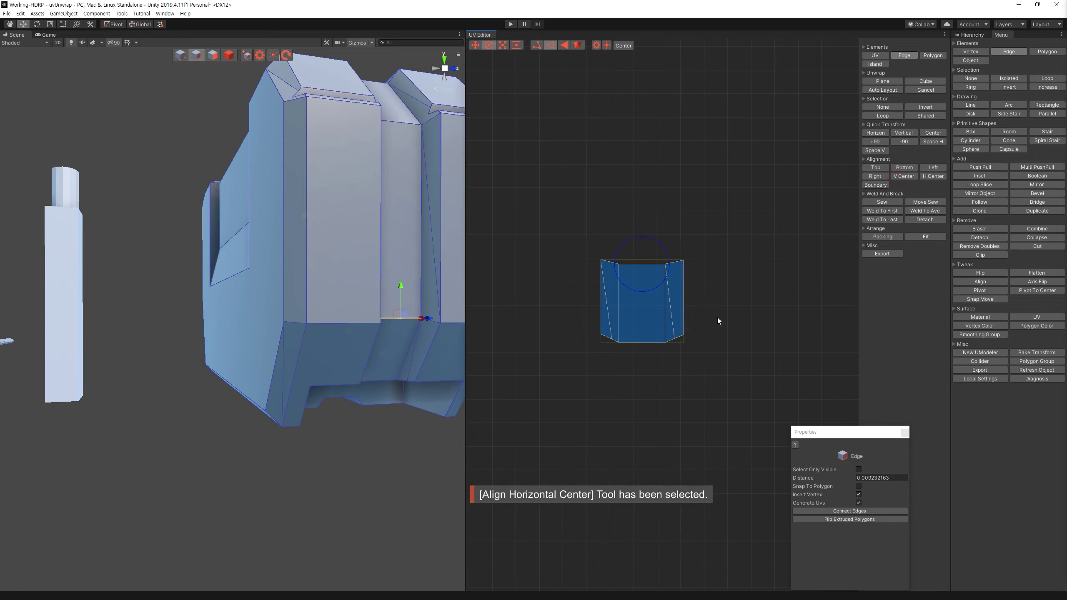
pyautogui.click(635, 327)
pyautogui.click(762, 279)
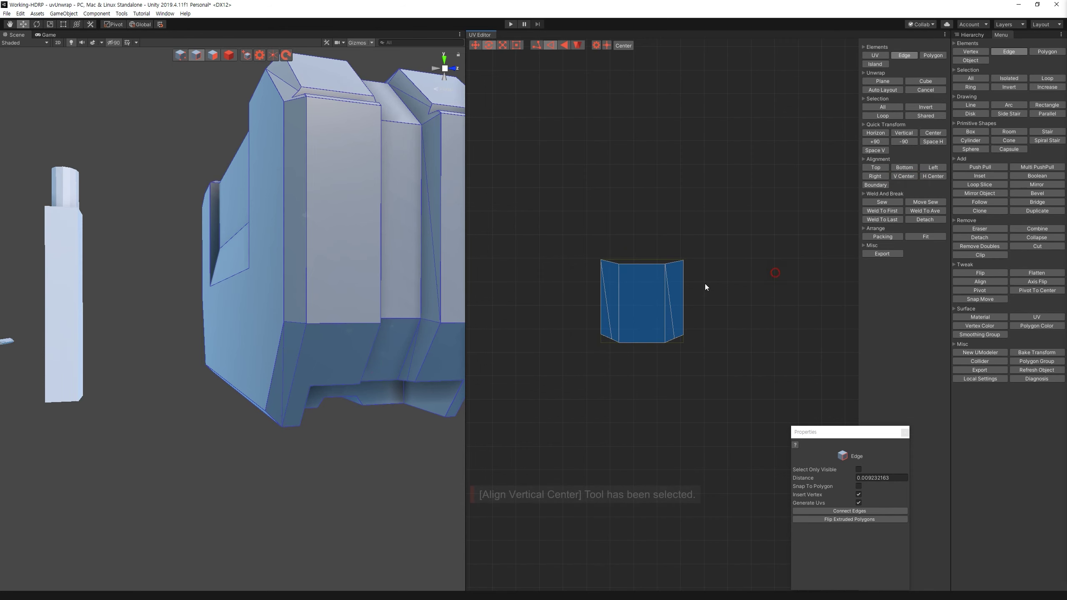
pyautogui.click(926, 202)
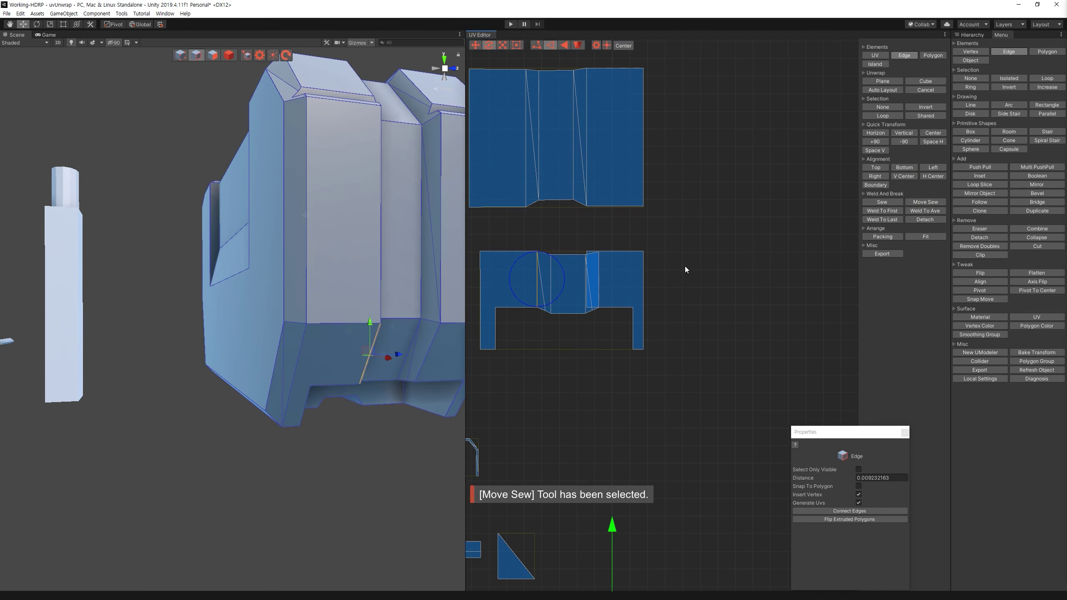
# Step: Detach the right-hand polygons and Move Sew their edge back onto the middle island
pyautogui.press('3')
pyautogui.click(935, 219)
pyautogui.click(601, 294)
pyautogui.press('w')
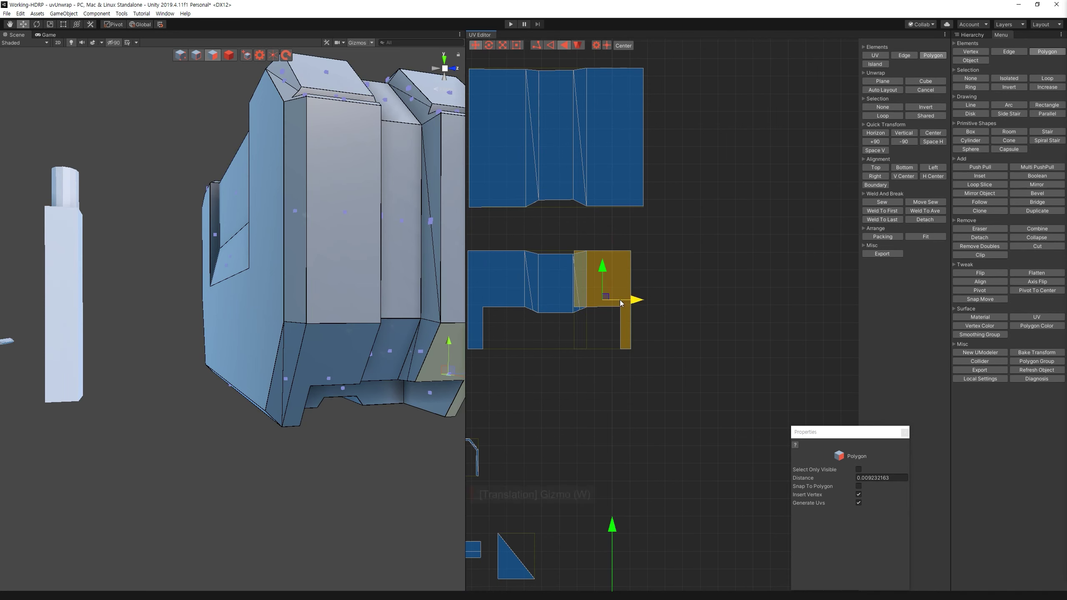
pyautogui.moveTo(616, 297); pyautogui.dragTo(699, 298)
pyautogui.click(555, 290)
pyautogui.press('2')
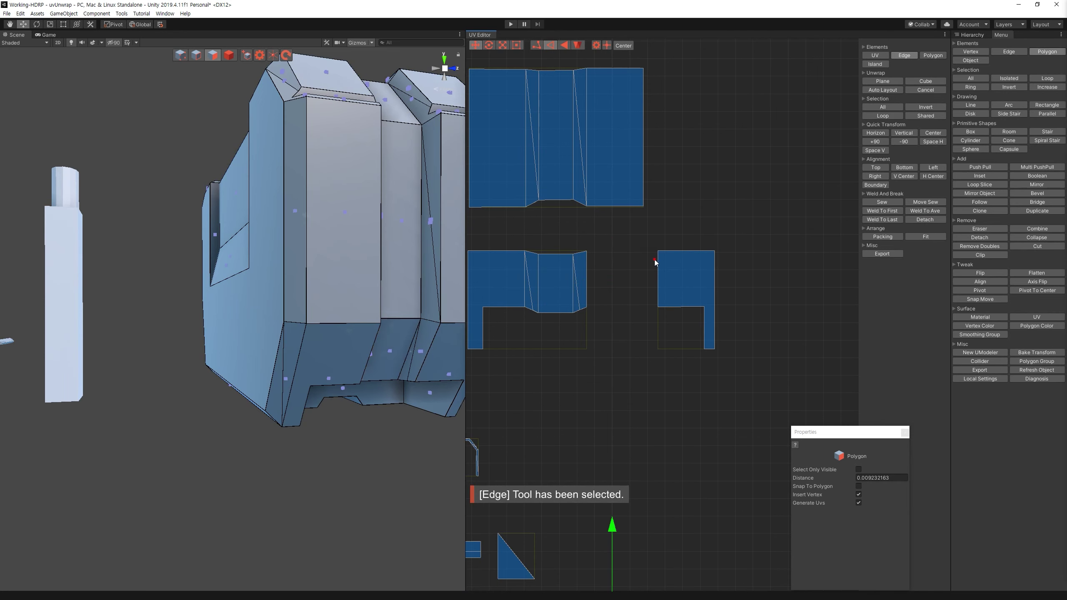
pyautogui.click(657, 261)
pyautogui.click(925, 202)
# Step: Select all UV islands and orbit the model to view its front face
pyautogui.press('f')
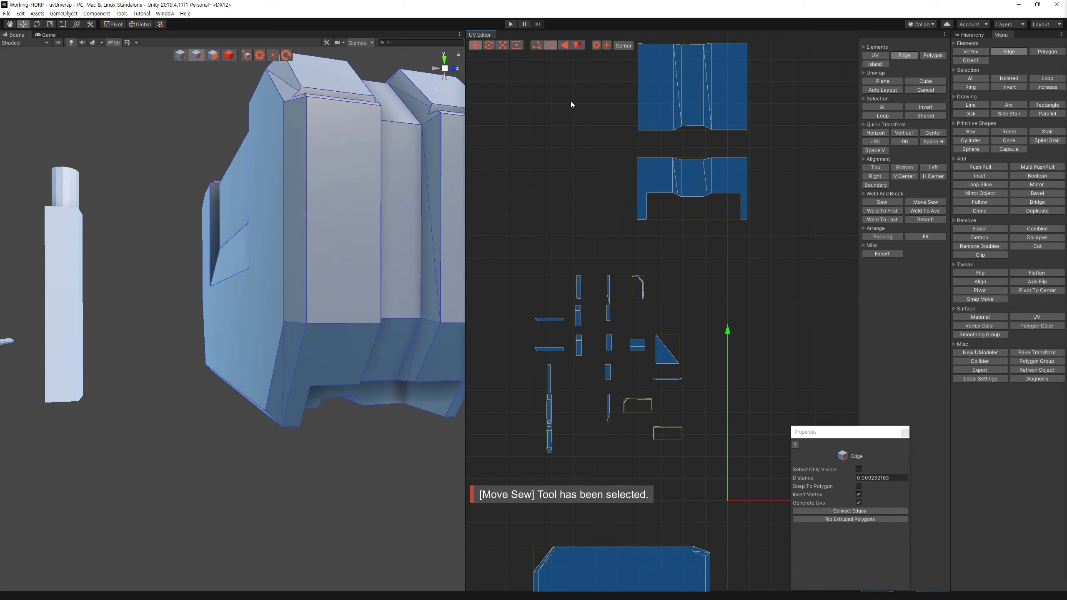
pyautogui.press('3')
pyautogui.moveTo(481, 258); pyautogui.dragTo(743, 500)
pyautogui.press('f')
pyautogui.moveTo(357, 273)
pyautogui.keyDown('alt'); pyautogui.mouseDown()
pyautogui.moveTo(363, 341)
pyautogui.moveTo(288, 386)
pyautogui.mouseUp(); pyautogui.keyUp('alt')
pyautogui.click(257, 300)
pyautogui.moveTo(257, 300)
pyautogui.keyDown('alt'); pyautogui.mouseDown()
pyautogui.moveTo(164, 339)
pyautogui.moveTo(131, 240)
pyautogui.mouseUp(); pyautogui.keyUp('alt')
# Step: Select and frame a top-corner vertex, undoing a stray inserted vertex
pyautogui.press('1')
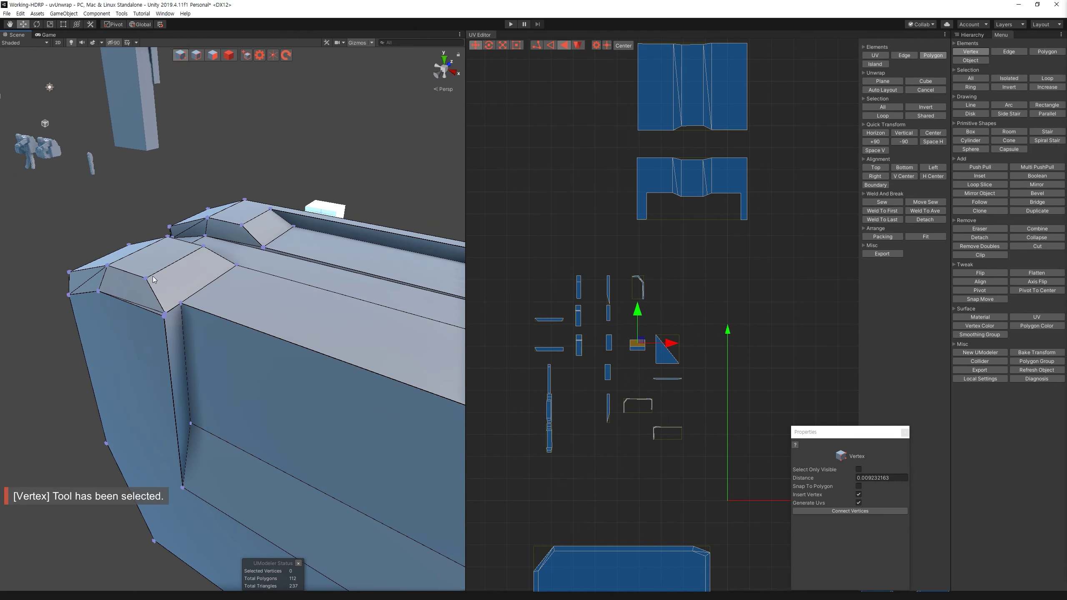
pyautogui.click(150, 280)
pyautogui.scroll(-5, 149, 279)
pyautogui.press('f')
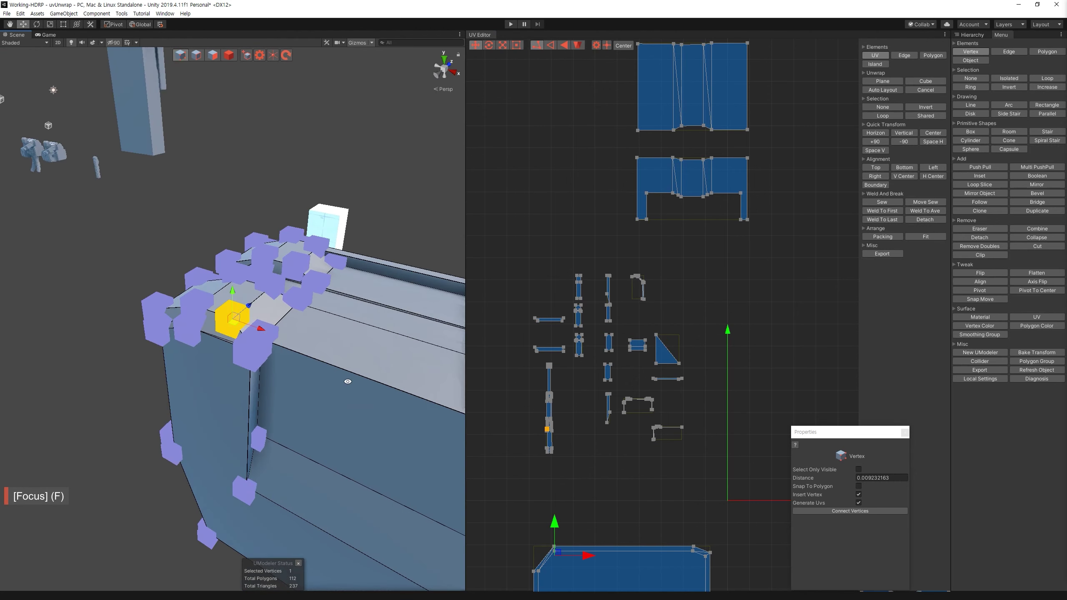
pyautogui.keyDown('alt'); pyautogui.moveTo(345, 377); pyautogui.dragTo(411, 386, button='right'); pyautogui.keyUp('alt')
pyautogui.scroll(-5, 411, 386)
pyautogui.keyDown('alt'); pyautogui.moveTo(286, 253); pyautogui.dragTo(285, 421); pyautogui.keyUp('alt')
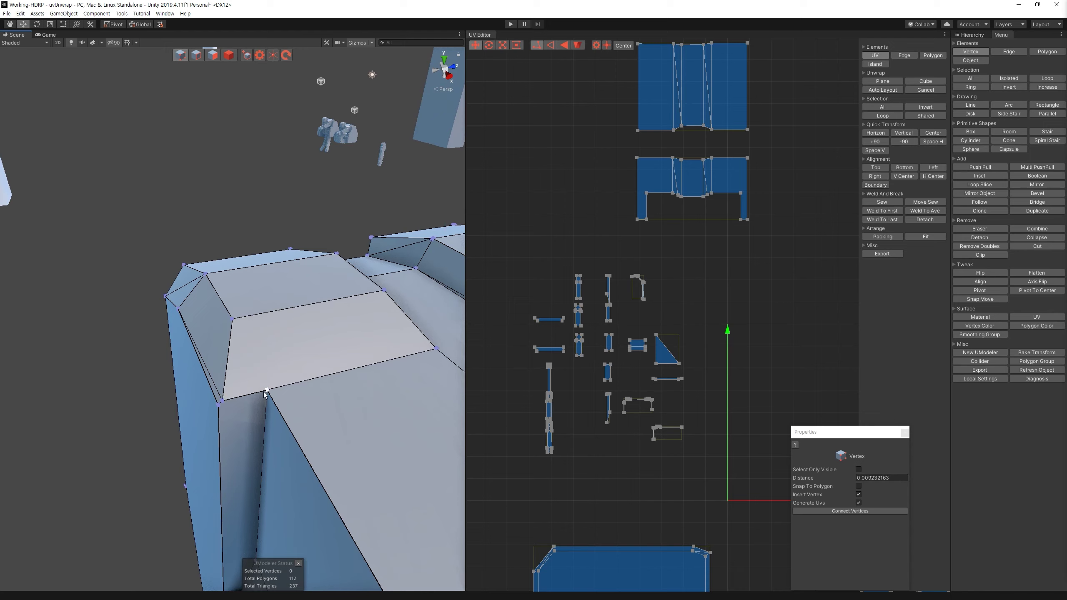
pyautogui.click(284, 421)
pyautogui.hotkey('ctrl', 'z')
pyautogui.moveTo(285, 422)
pyautogui.keyDown('alt'); pyautogui.mouseDown(button='right')
pyautogui.moveTo(353, 376)
pyautogui.moveTo(234, 321)
pyautogui.mouseUp(button='right'); pyautogui.keyUp('alt')
pyautogui.keyDown('alt'); pyautogui.moveTo(276, 348); pyautogui.dragTo(299, 384); pyautogui.keyUp('alt')
pyautogui.click(299, 384)
pyautogui.hotkey('ctrl', 'z')
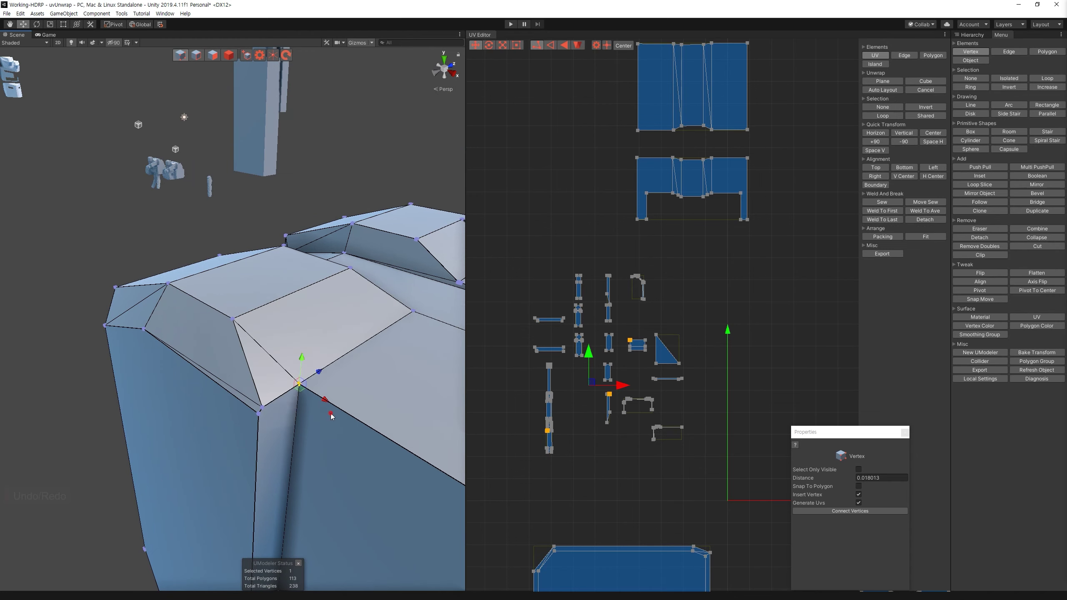
pyautogui.keyDown('alt'); pyautogui.moveTo(350, 361); pyautogui.dragTo(370, 387, button='right'); pyautogui.keyUp('alt')
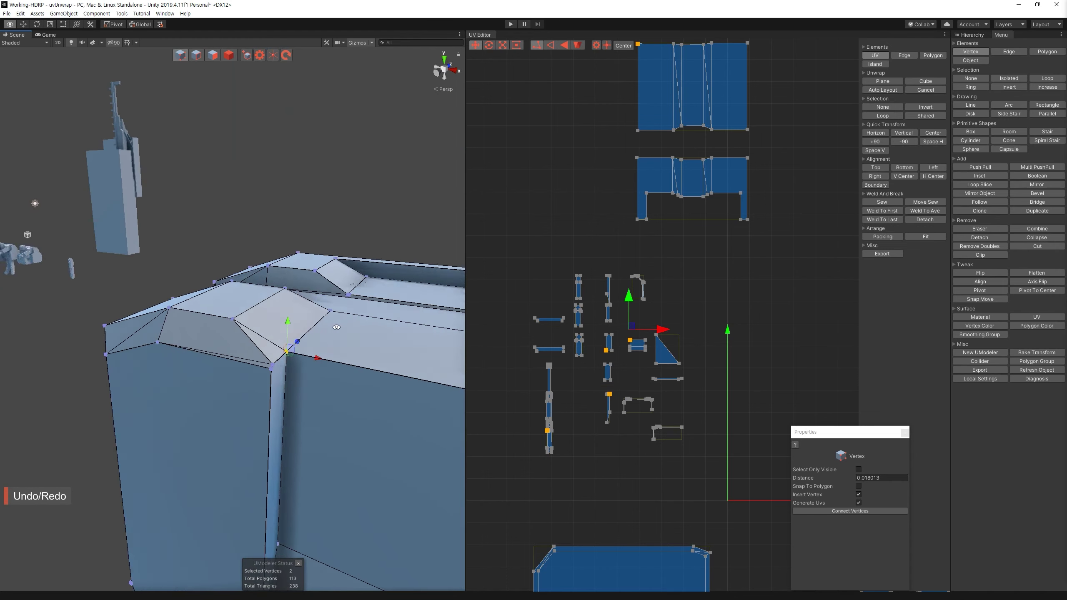
# Step: Orbit to a top-down view and pick the overlapping vertex pair at the groove corner
pyautogui.press('3')
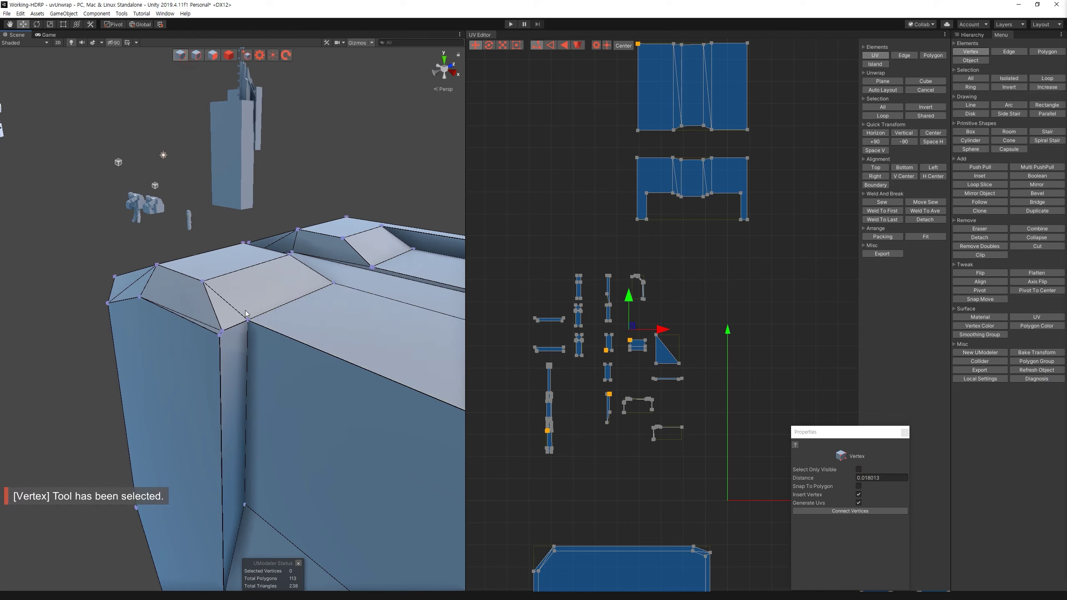
pyautogui.keyDown('alt'); pyautogui.moveTo(323, 334); pyautogui.dragTo(331, 381); pyautogui.keyUp('alt')
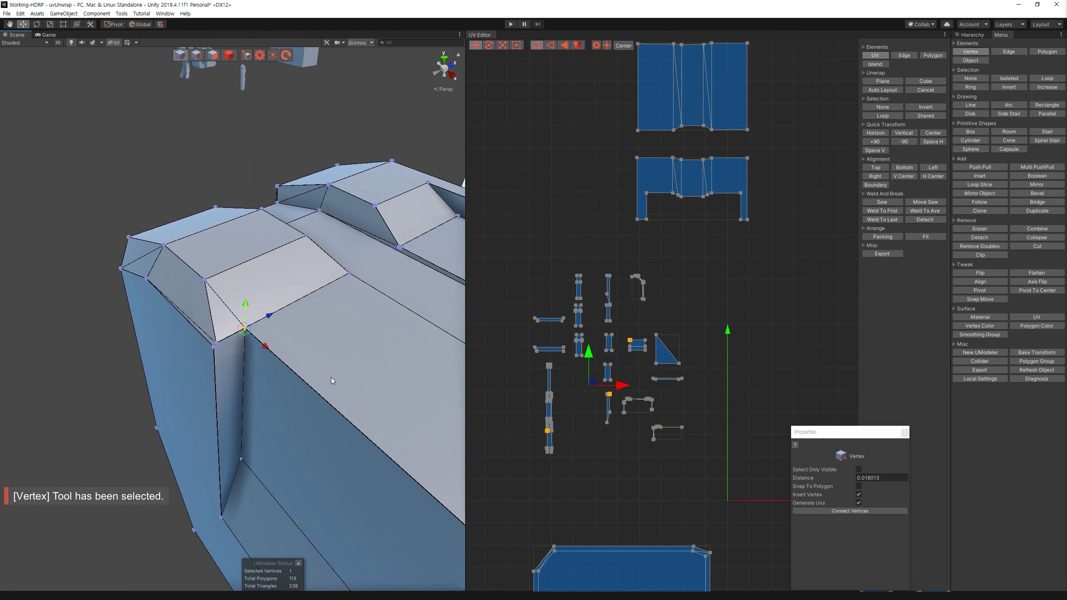
pyautogui.click(255, 345)
pyautogui.moveTo(255, 345)
pyautogui.keyDown('alt'); pyautogui.mouseDown()
pyautogui.moveTo(403, 327)
pyautogui.moveTo(185, 326)
pyautogui.mouseUp(); pyautogui.keyUp('alt')
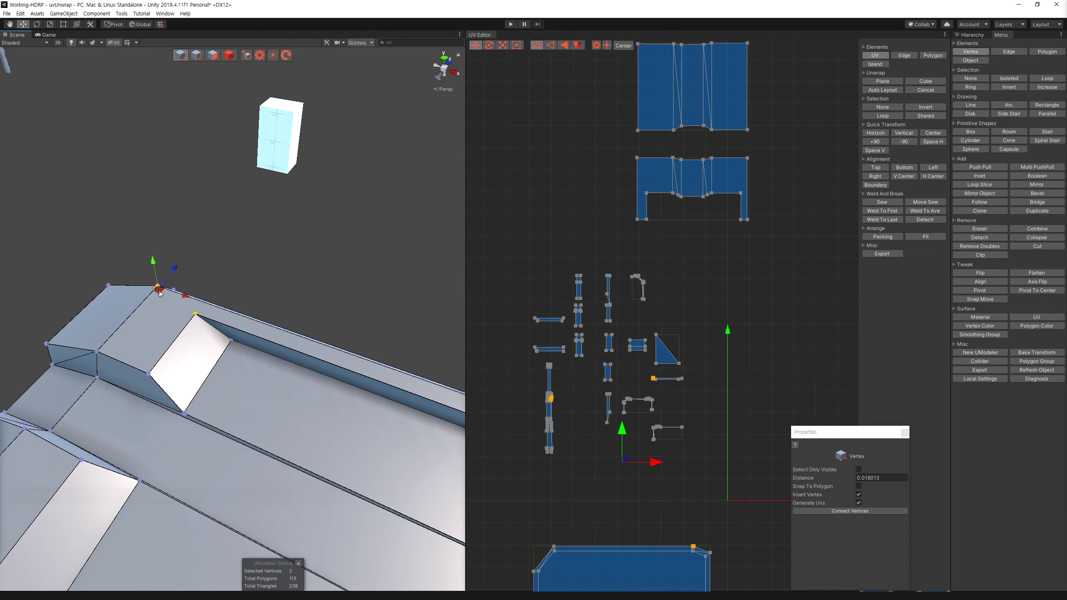
pyautogui.keyDown('alt'); pyautogui.moveTo(237, 396); pyautogui.dragTo(331, 405); pyautogui.keyUp('alt')
pyautogui.moveTo(498, 246); pyautogui.dragTo(768, 479)
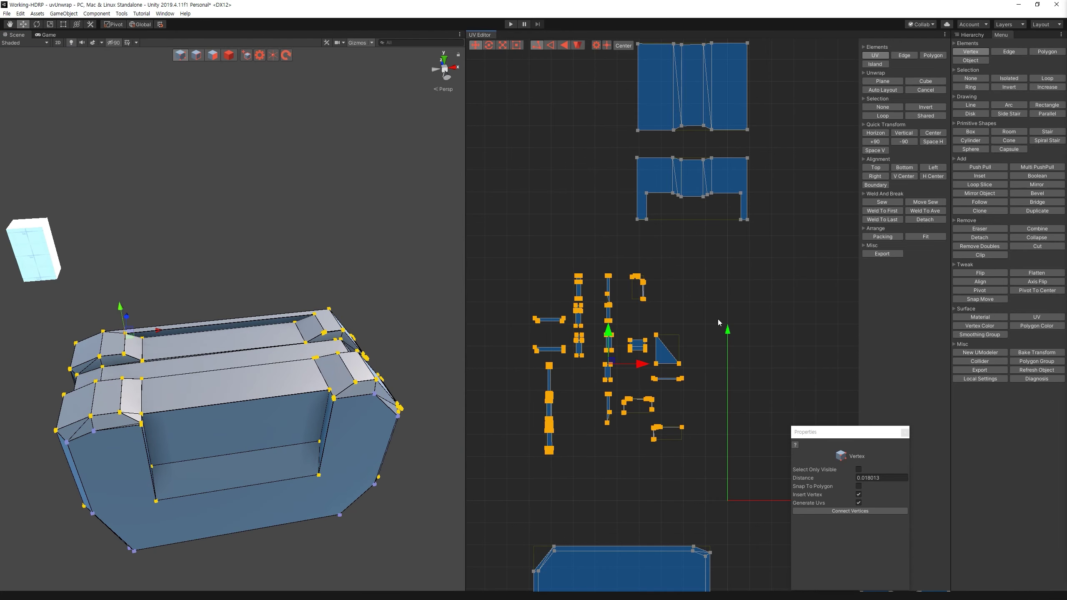
pyautogui.press('3')
pyautogui.moveTo(370, 311)
pyautogui.keyDown('alt'); pyautogui.mouseDown()
pyautogui.moveTo(303, 516)
pyautogui.moveTo(295, 420)
pyautogui.mouseUp(); pyautogui.keyUp('alt')
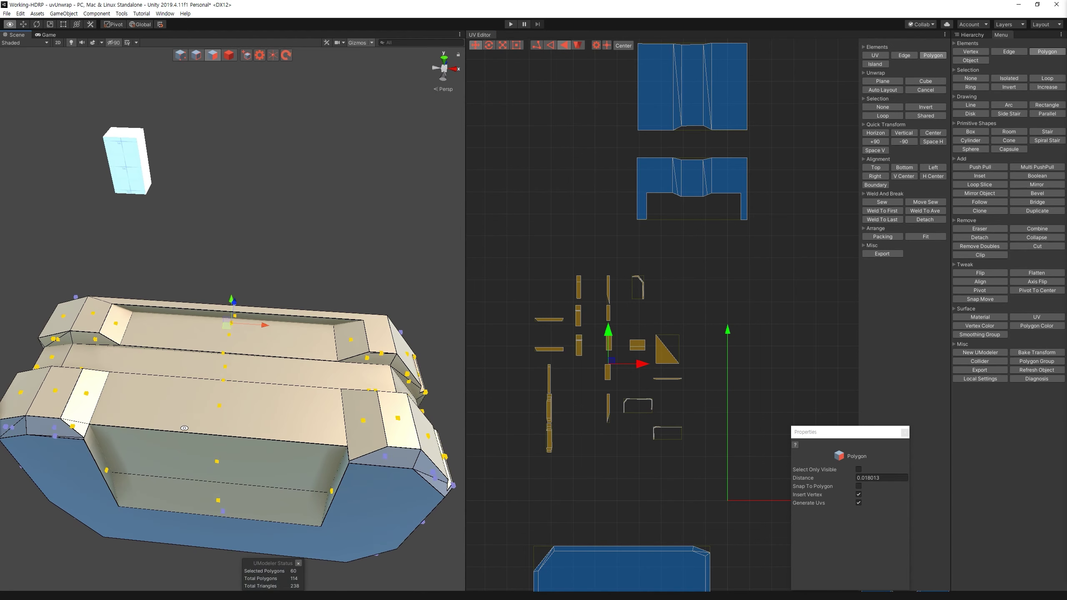
pyautogui.click(549, 379)
pyautogui.scroll(5, 231, 378)
pyautogui.keyDown('alt'); pyautogui.moveTo(441, 504); pyautogui.dragTo(268, 8); pyautogui.keyUp('alt')
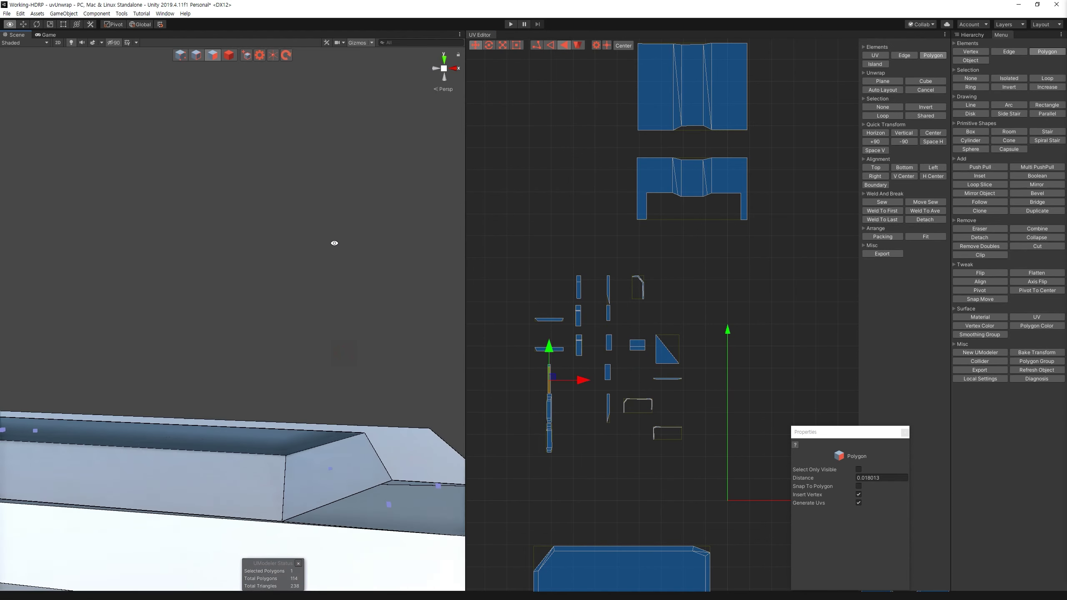
pyautogui.click(183, 63)
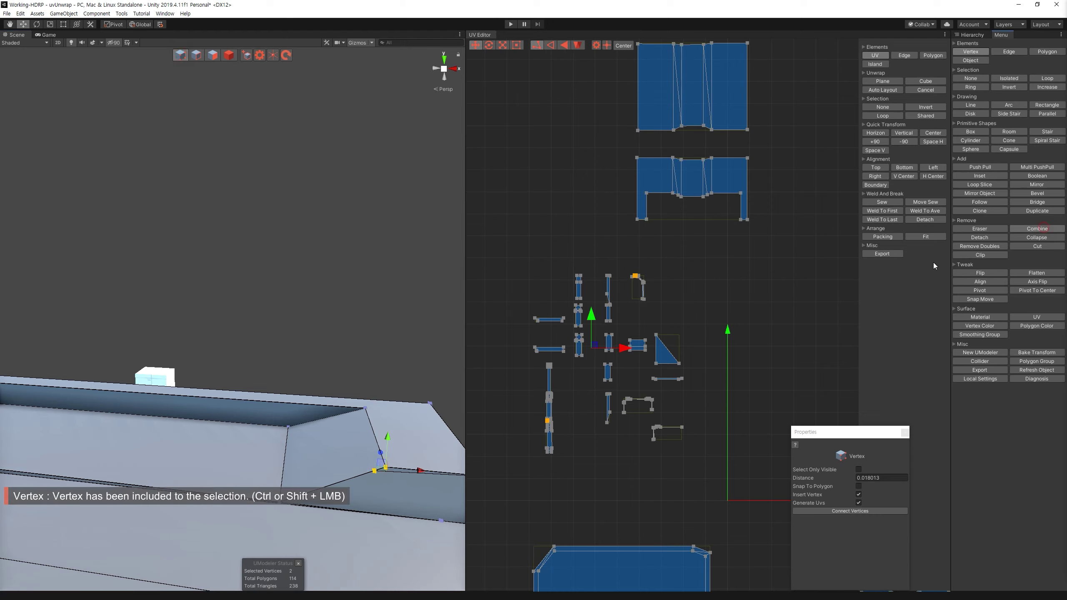
pyautogui.keyDown('alt'); pyautogui.moveTo(294, 420); pyautogui.dragTo(611, 419); pyautogui.keyUp('alt')
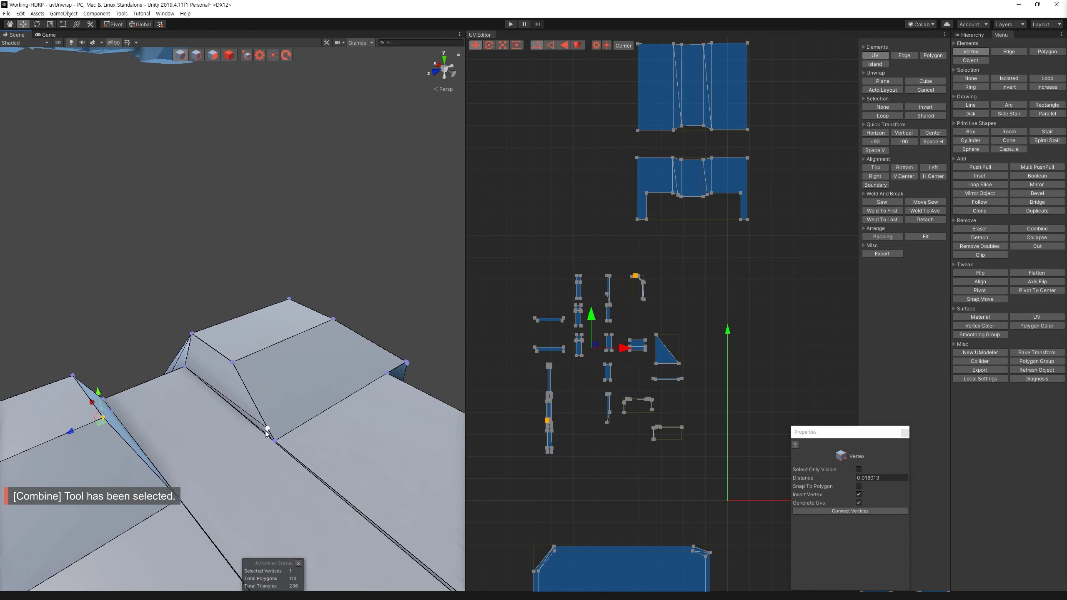
# Step: Combine both overlapping vertex pairs at the groove corners into single vertices
pyautogui.click(1038, 230)
pyautogui.keyDown('alt'); pyautogui.moveTo(369, 316); pyautogui.dragTo(226, 452); pyautogui.keyUp('alt')
pyautogui.scroll(-5, 226, 488)
pyautogui.press('f')
pyautogui.moveTo(235, 420)
pyautogui.keyDown('alt'); pyautogui.mouseDown()
pyautogui.moveTo(139, 409)
pyautogui.moveTo(276, 416)
pyautogui.mouseUp(); pyautogui.keyUp('alt')
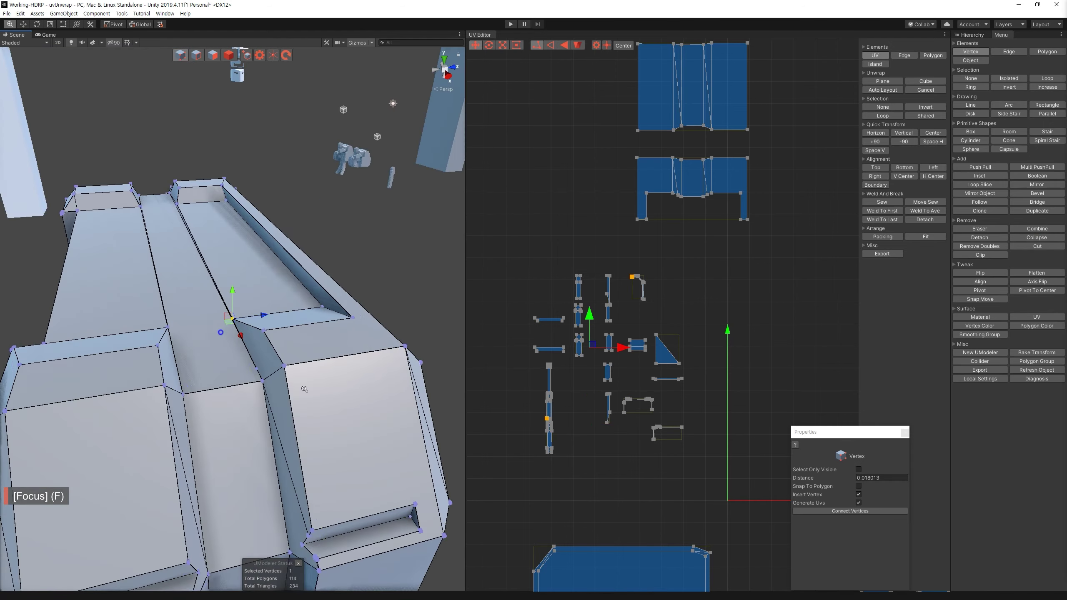
pyautogui.scroll(1, 299, 454)
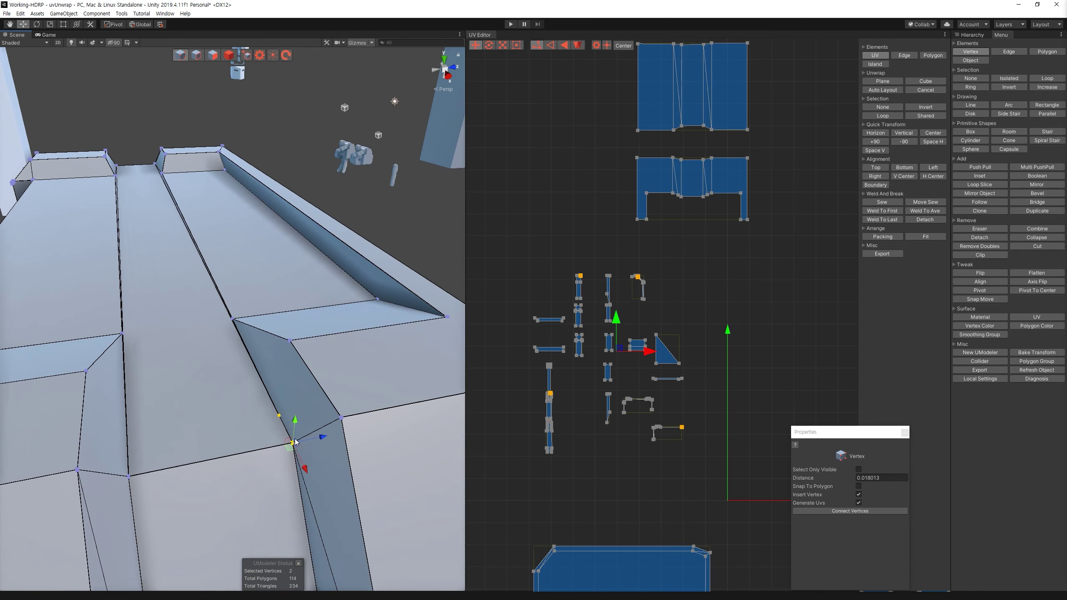
pyautogui.keyDown('alt'); pyautogui.moveTo(295, 442); pyautogui.dragTo(1014, 271); pyautogui.keyUp('alt')
pyautogui.click(1038, 229)
pyautogui.keyDown('alt'); pyautogui.moveTo(295, 378); pyautogui.dragTo(257, 318); pyautogui.keyUp('alt')
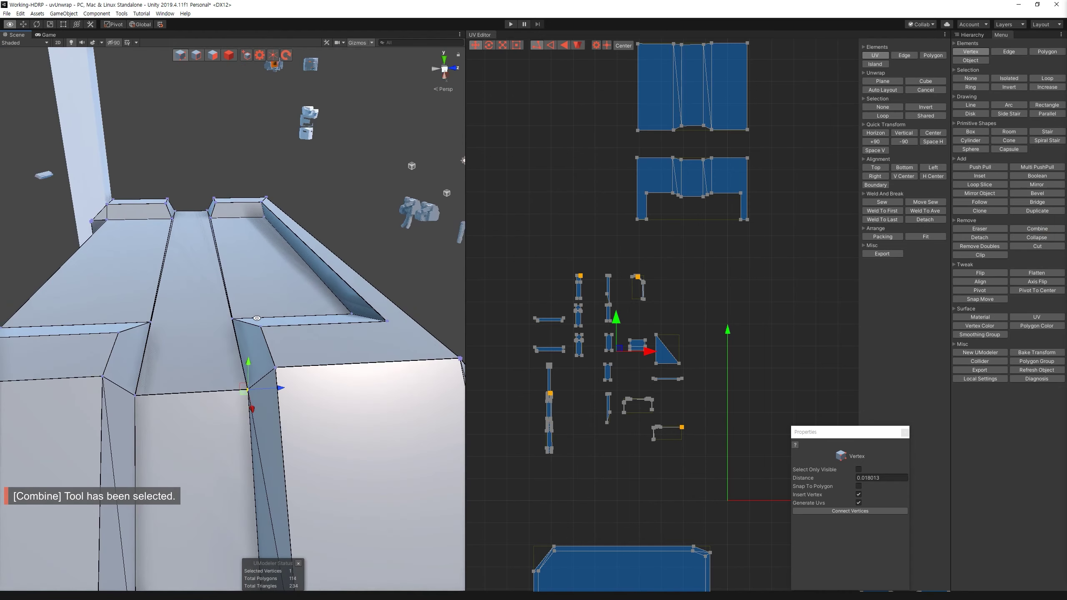
pyautogui.press('3')
pyautogui.click(172, 256)
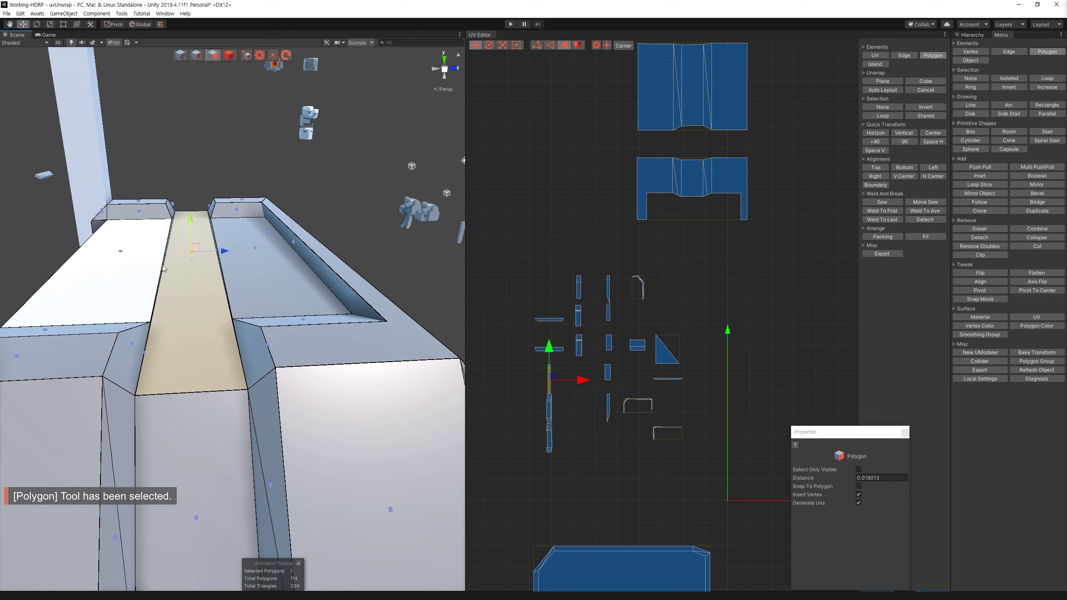
# Step: Delete the three centre strip faces on top of the arm part
pyautogui.keyDown('ctrl'); pyautogui.click(163, 269); pyautogui.keyUp('ctrl')
pyautogui.moveTo(164, 269)
pyautogui.keyDown('alt'); pyautogui.mouseDown()
pyautogui.moveTo(270, 339)
pyautogui.moveTo(227, 316)
pyautogui.moveTo(209, 345)
pyautogui.moveTo(437, 265)
pyautogui.mouseUp(); pyautogui.keyUp('alt')
pyautogui.keyDown('ctrl'); pyautogui.click(227, 316); pyautogui.keyUp('ctrl')
pyautogui.press('Delete')
# Step: Select an edge along the gap and Bridge it to cap the groove end
pyautogui.moveTo(364, 364)
pyautogui.keyDown('alt'); pyautogui.mouseDown()
pyautogui.moveTo(276, 236)
pyautogui.moveTo(279, 283)
pyautogui.mouseUp(); pyautogui.keyUp('alt')
pyautogui.press('2')
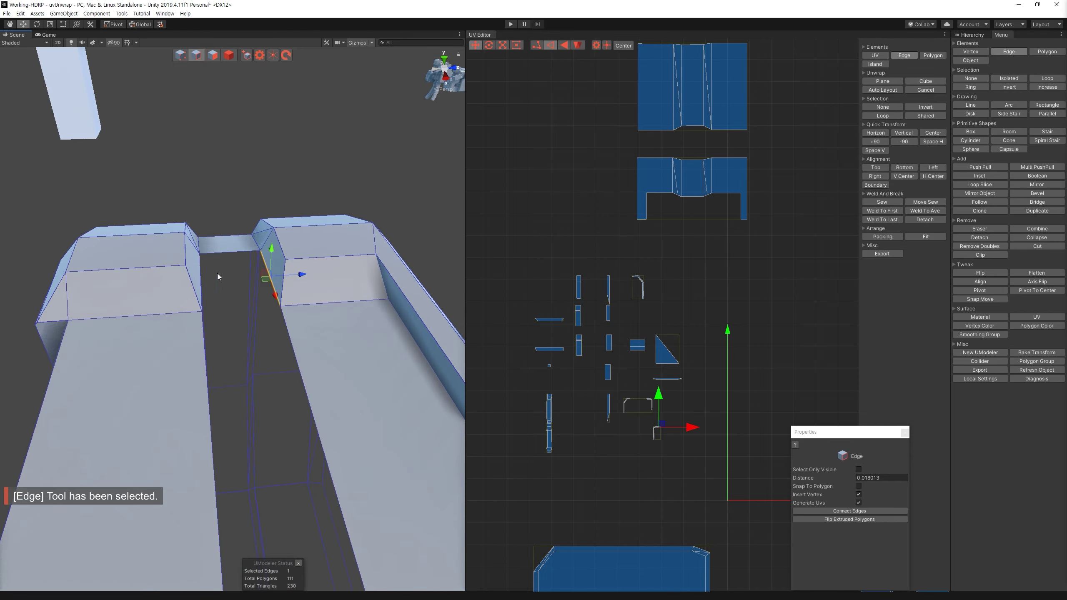
pyautogui.moveTo(296, 324)
pyautogui.keyDown('alt'); pyautogui.mouseDown()
pyautogui.moveTo(200, 321)
pyautogui.moveTo(296, 303)
pyautogui.moveTo(213, 256)
pyautogui.mouseUp(); pyautogui.keyUp('alt')
pyautogui.click(215, 295)
pyautogui.click(1037, 202)
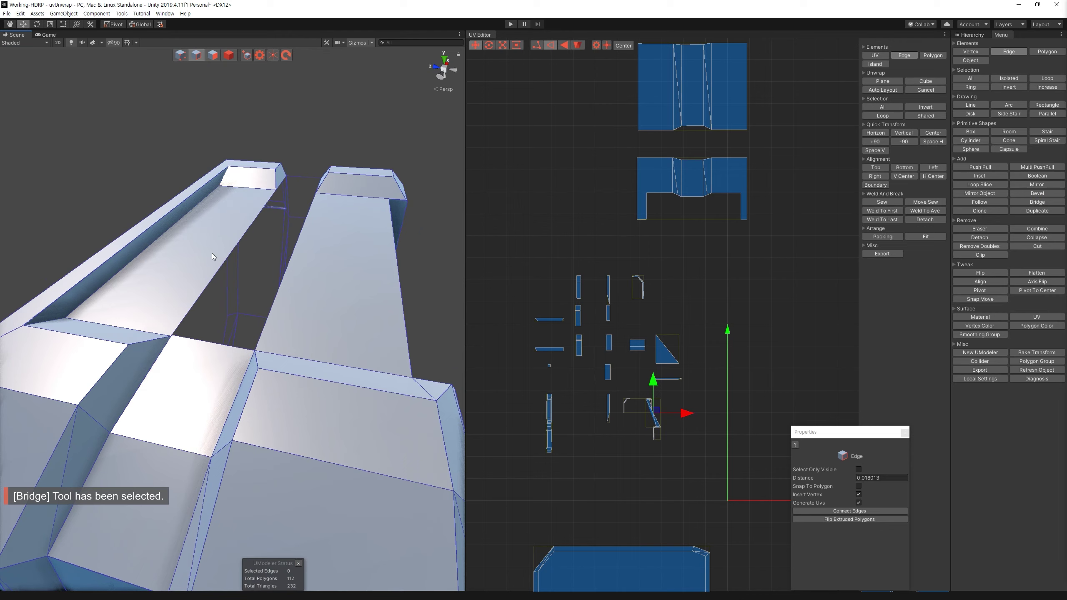
# Step: Select the gap's opposite side edges, undo those changes, and inspect the edge strip
pyautogui.click(252, 226)
pyautogui.keyDown('shift'); pyautogui.click(302, 229); pyautogui.keyUp('shift')
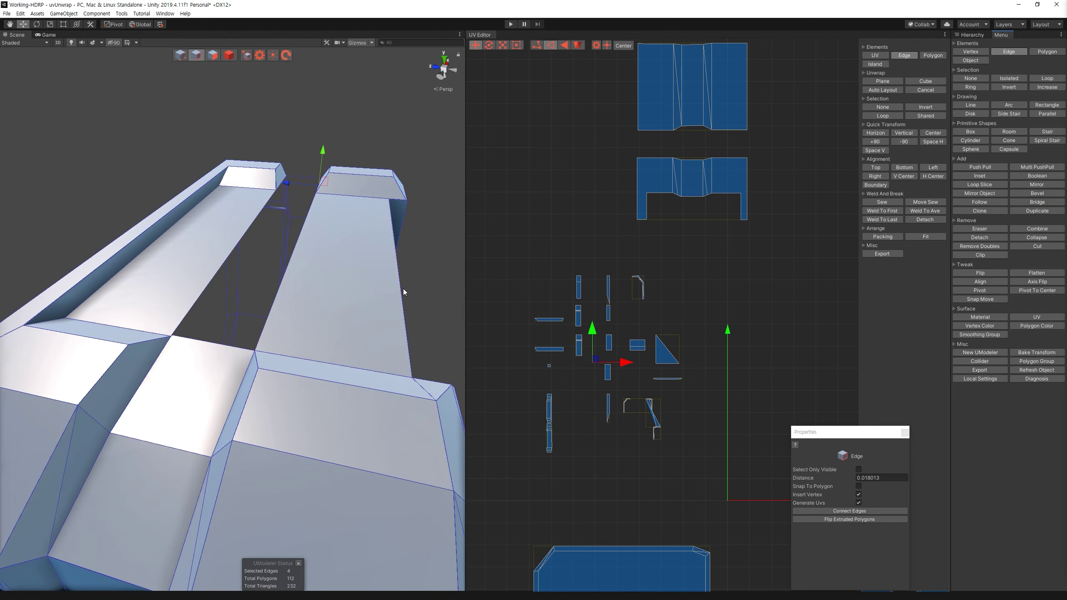
pyautogui.hotkey('ctrl', 'z')
pyautogui.keyDown('alt'); pyautogui.moveTo(335, 279); pyautogui.dragTo(370, 386); pyautogui.keyUp('alt')
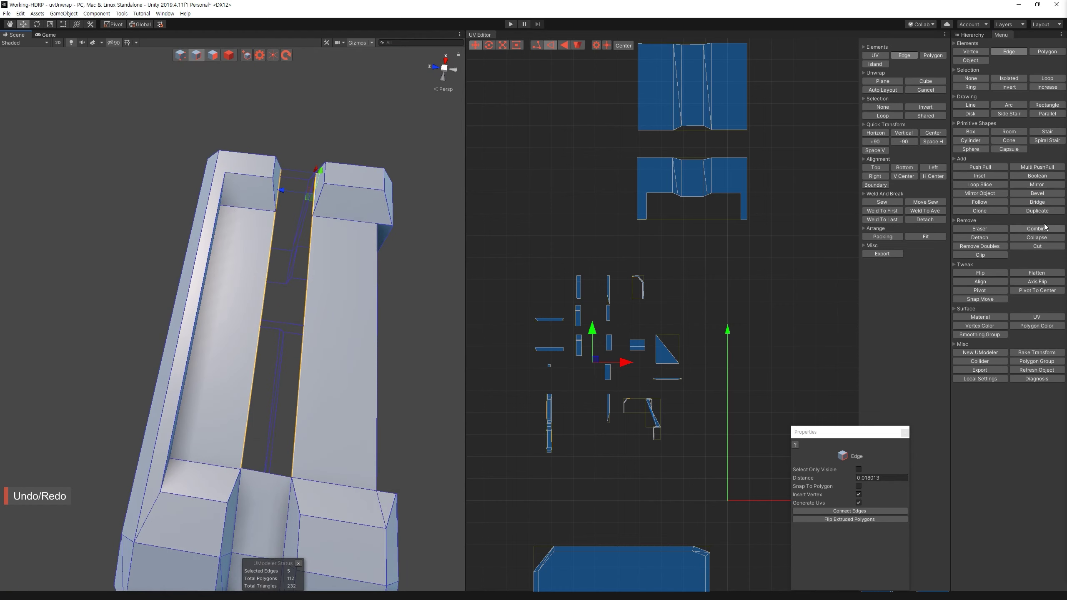
pyautogui.hotkey('ctrl', 'z')
pyautogui.keyDown('alt'); pyautogui.moveTo(329, 315); pyautogui.dragTo(200, 393); pyautogui.keyUp('alt')
pyautogui.moveTo(321, 267)
pyautogui.keyDown('alt'); pyautogui.mouseDown(button='right')
pyautogui.moveTo(446, 328)
pyautogui.moveTo(305, 298)
pyautogui.mouseUp(button='right'); pyautogui.keyUp('alt')
pyautogui.moveTo(305, 298)
pyautogui.keyDown('alt'); pyautogui.mouseDown()
pyautogui.moveTo(250, 374)
pyautogui.moveTo(1063, 392)
pyautogui.mouseUp(); pyautogui.keyUp('alt')
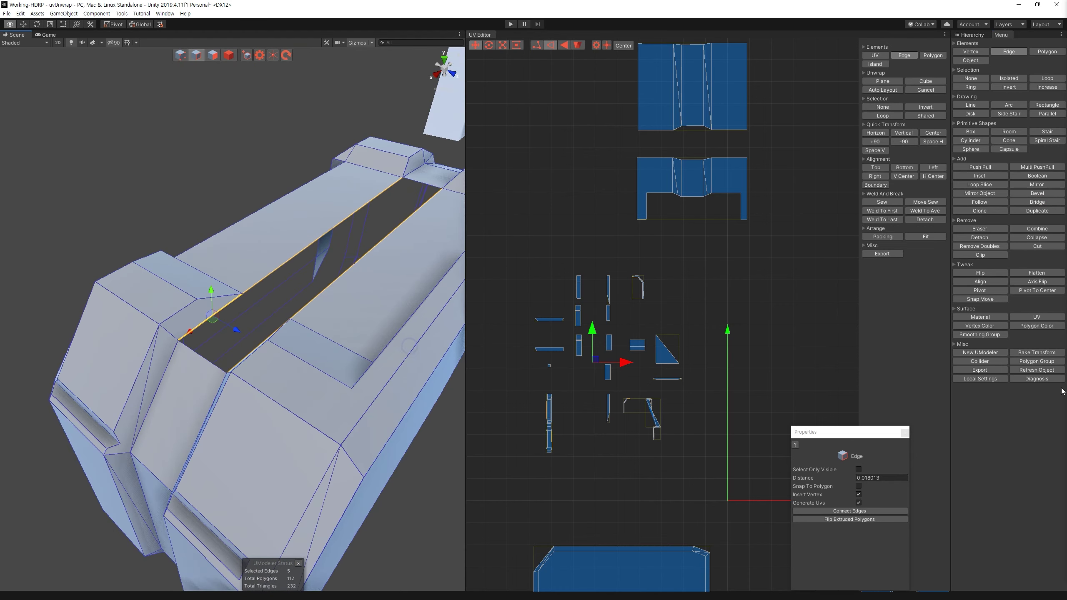
pyautogui.press('3')
pyautogui.keyDown('alt'); pyautogui.moveTo(440, 420); pyautogui.dragTo(381, 346); pyautogui.keyUp('alt')
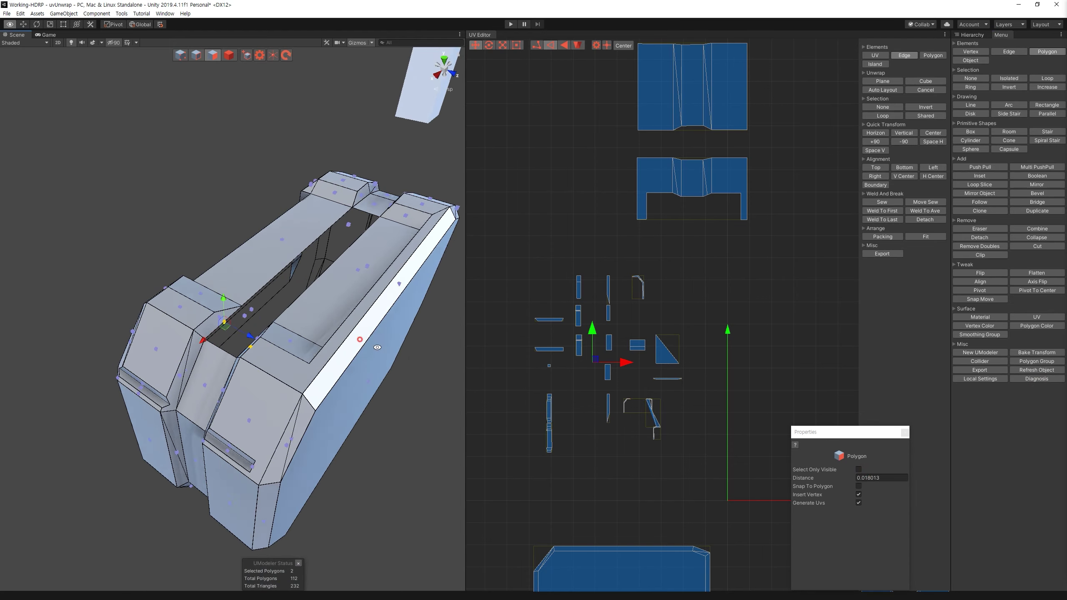
# Step: Delete the two dark-shaded groove faces, Bridge the opening's edges, then select every polygon
pyautogui.press('Delete')
pyautogui.keyDown('alt'); pyautogui.moveTo(381, 346); pyautogui.dragTo(215, 60, button='right'); pyautogui.keyUp('alt')
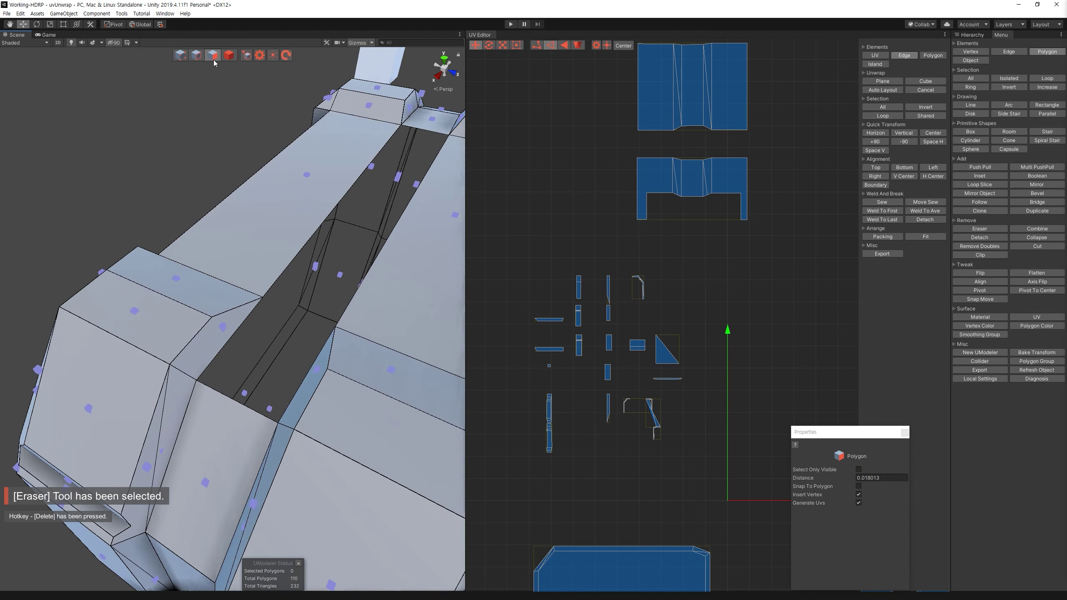
pyautogui.click(195, 56)
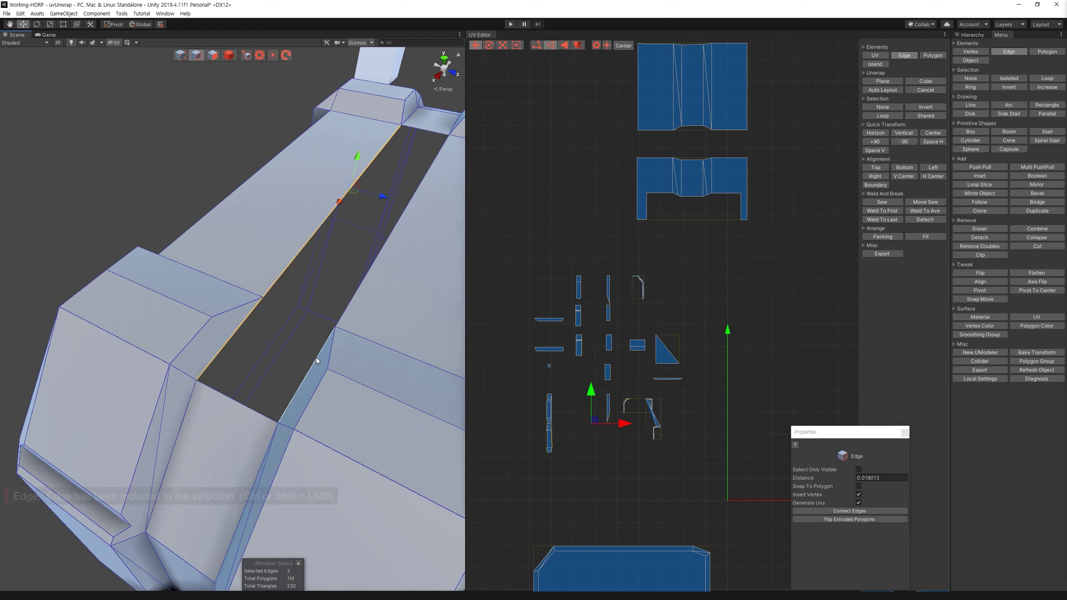
pyautogui.click(1034, 202)
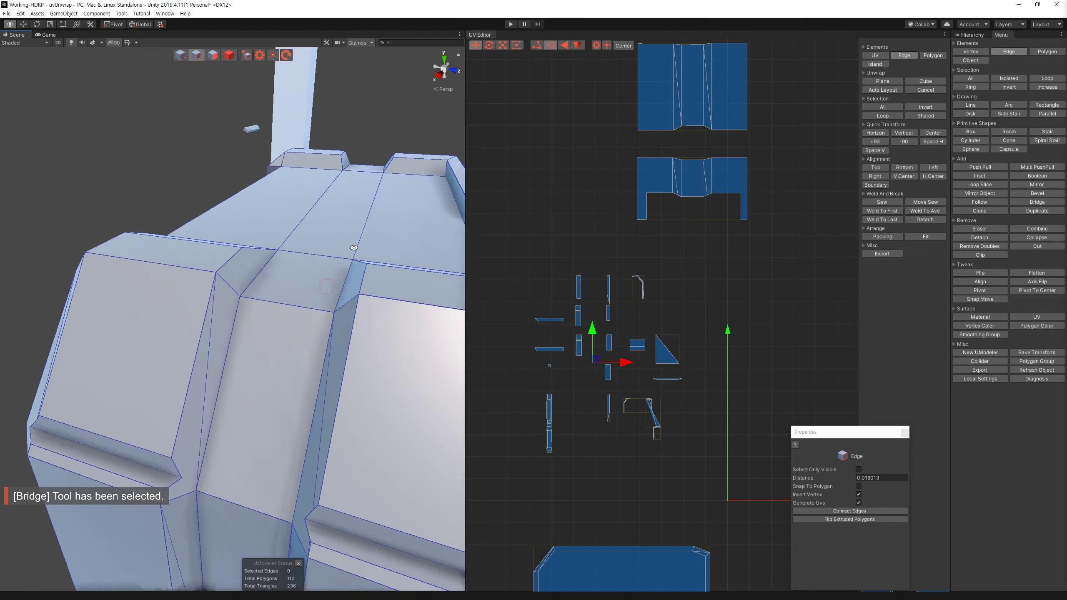
pyautogui.keyDown('alt'); pyautogui.moveTo(320, 210); pyautogui.dragTo(408, 213); pyautogui.keyUp('alt')
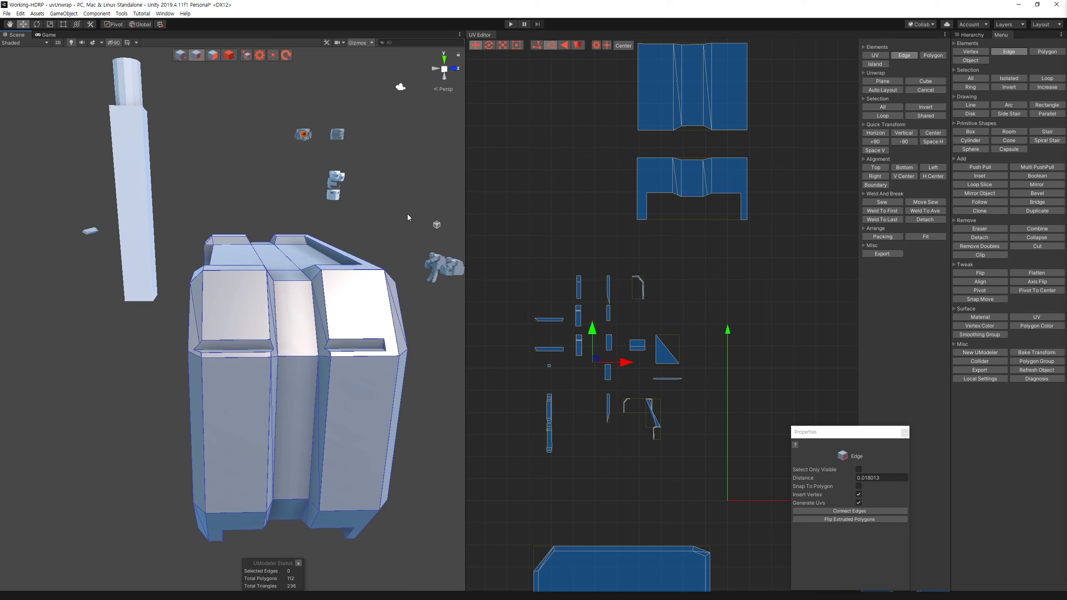
pyautogui.keyDown('alt'); pyautogui.moveTo(407, 214); pyautogui.dragTo(261, 64); pyautogui.keyUp('alt')
pyautogui.click(214, 55)
pyautogui.hotkey('ctrl', 'a')
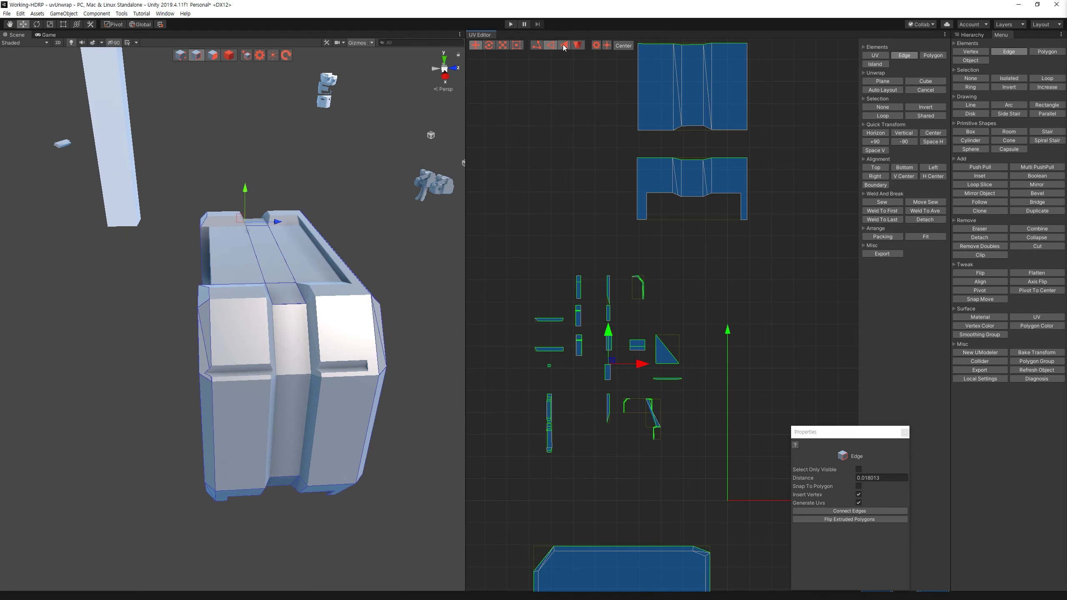
# Step: Select the small UV islands, test a Cube Unwrap on them, and undo it
pyautogui.moveTo(370, 269)
pyautogui.keyDown('alt'); pyautogui.mouseDown()
pyautogui.moveTo(334, 316)
pyautogui.moveTo(311, 319)
pyautogui.mouseUp(); pyautogui.keyUp('alt')
pyautogui.scroll(-5, 730, 318)
pyautogui.scroll(-3, 728, 320)
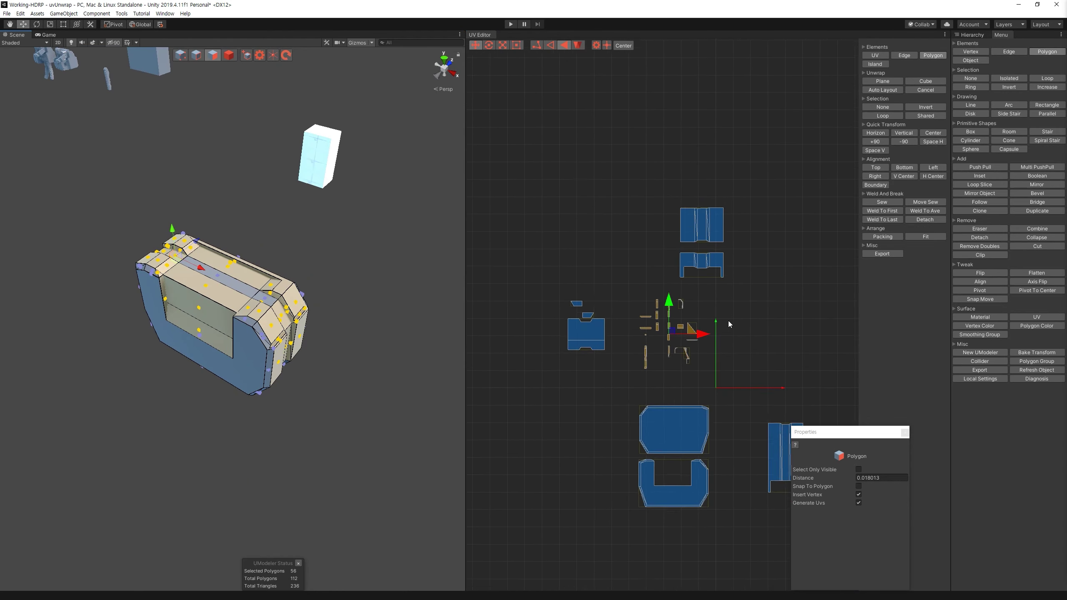
pyautogui.scroll(-2, 710, 317)
pyautogui.scroll(-1, 691, 316)
pyautogui.moveTo(736, 496); pyautogui.dragTo(512, 139)
pyautogui.moveTo(605, 256); pyautogui.dragTo(605, 258)
pyautogui.moveTo(667, 319); pyautogui.dragTo(613, 263)
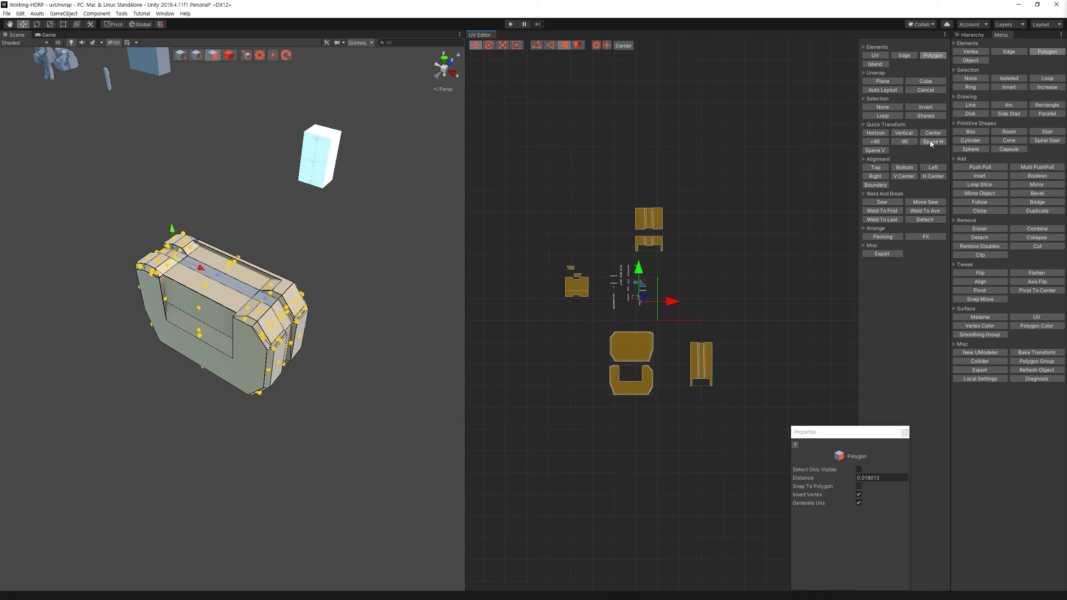
pyautogui.click(925, 86)
pyautogui.click(924, 131)
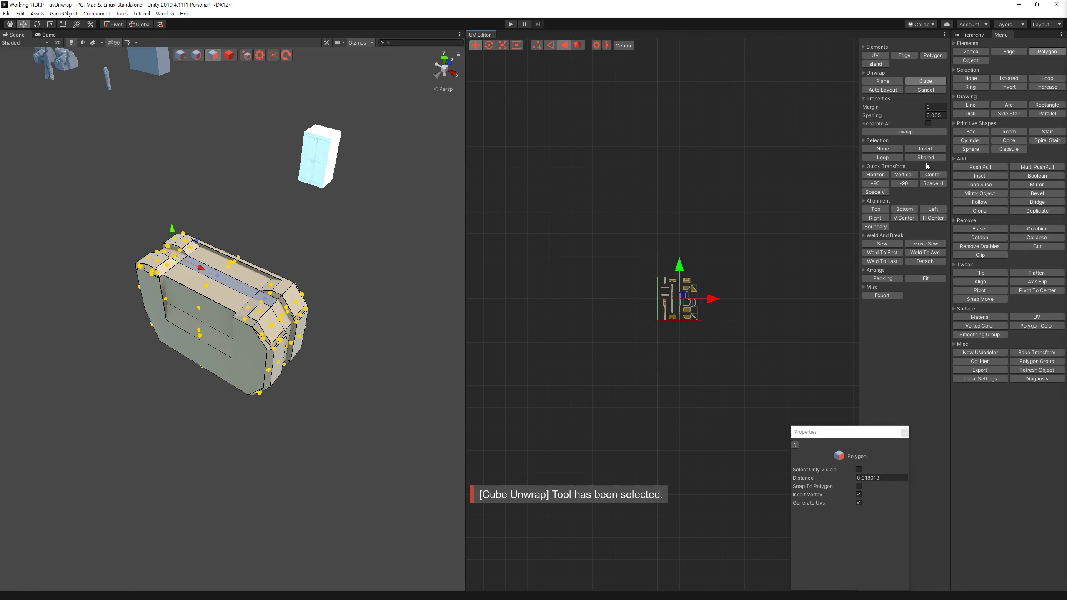
pyautogui.click(786, 230)
pyautogui.hotkey('ctrl', 'z')
# Step: Select the larger outer islands, invert to the top faces, and cube-unwrap them
pyautogui.moveTo(598, 253); pyautogui.dragTo(597, 253)
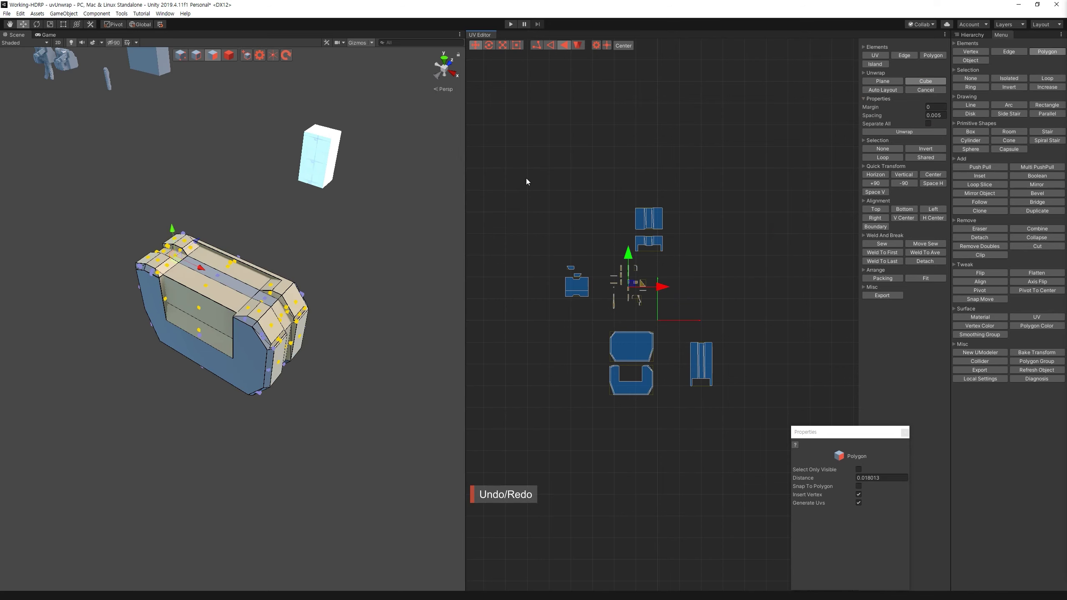
pyautogui.moveTo(604, 165); pyautogui.dragTo(700, 242)
pyautogui.moveTo(525, 167); pyautogui.dragTo(810, 458)
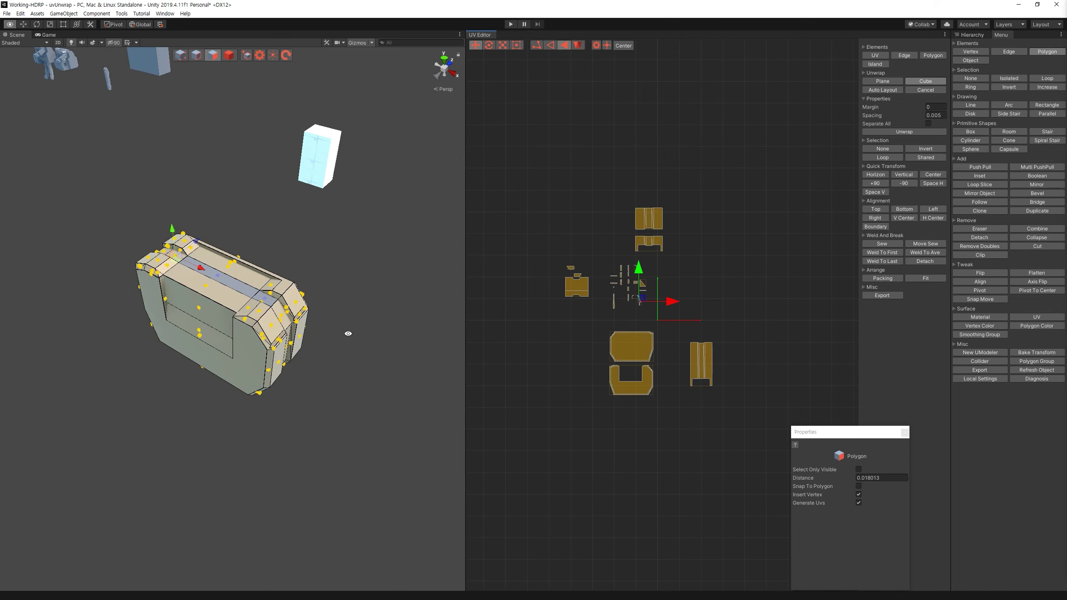
pyautogui.moveTo(319, 235)
pyautogui.keyDown('alt'); pyautogui.mouseDown()
pyautogui.moveTo(370, 176)
pyautogui.moveTo(369, 496)
pyautogui.mouseUp(); pyautogui.keyUp('alt')
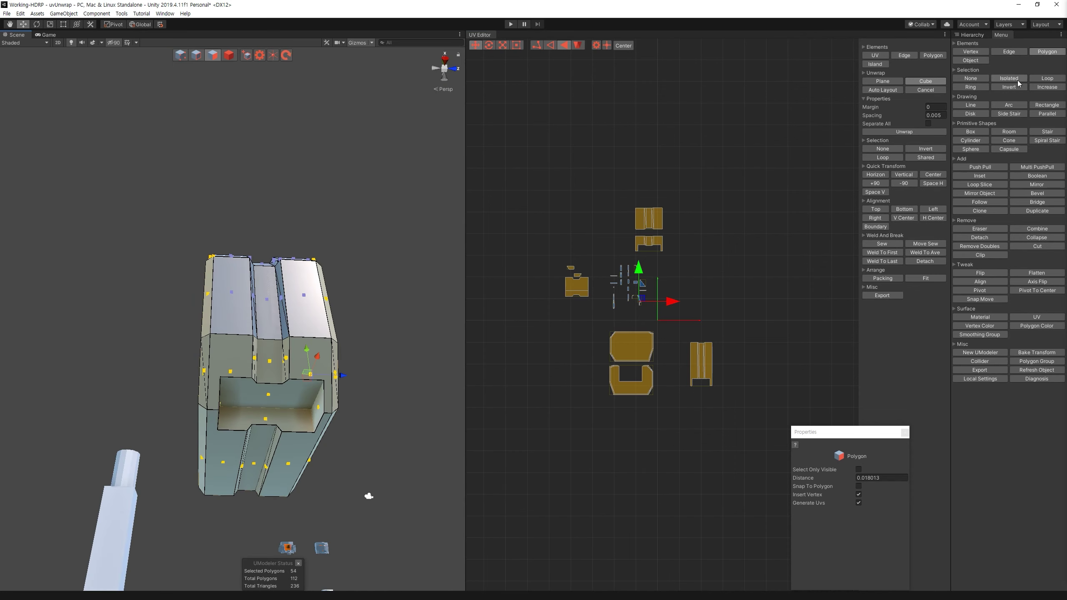
pyautogui.click(1016, 86)
pyautogui.keyDown('alt'); pyautogui.moveTo(369, 496); pyautogui.dragTo(595, 442); pyautogui.keyUp('alt')
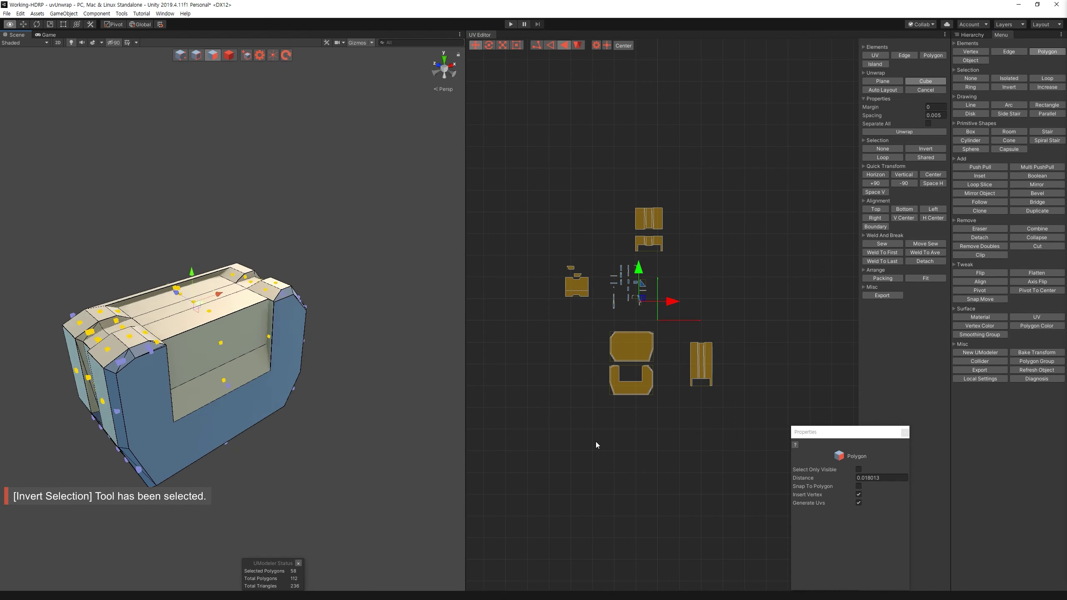
pyautogui.click(918, 132)
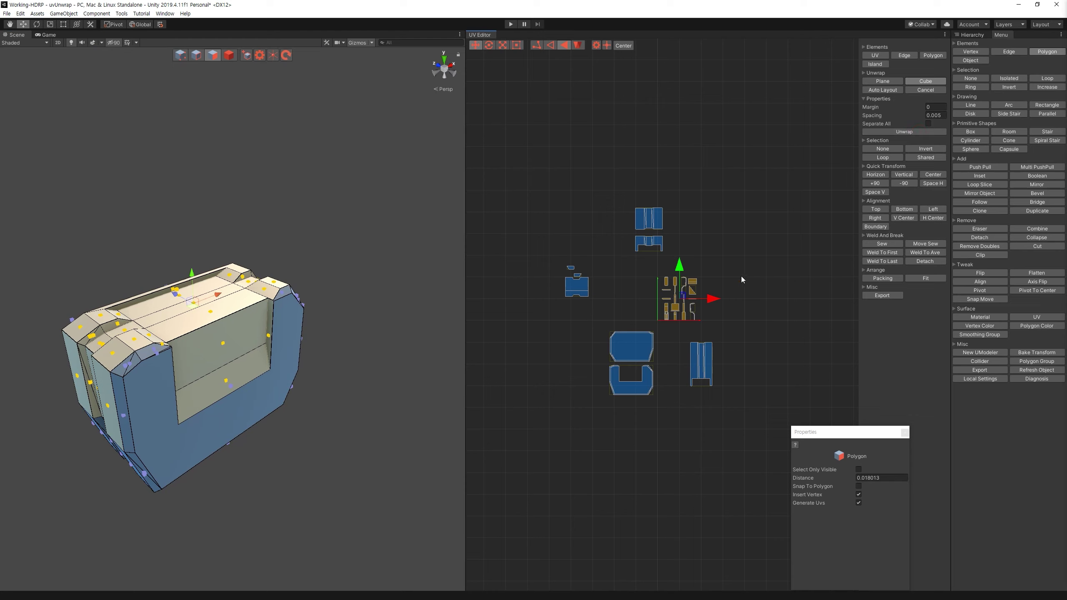
pyautogui.scroll(5, 585, 213)
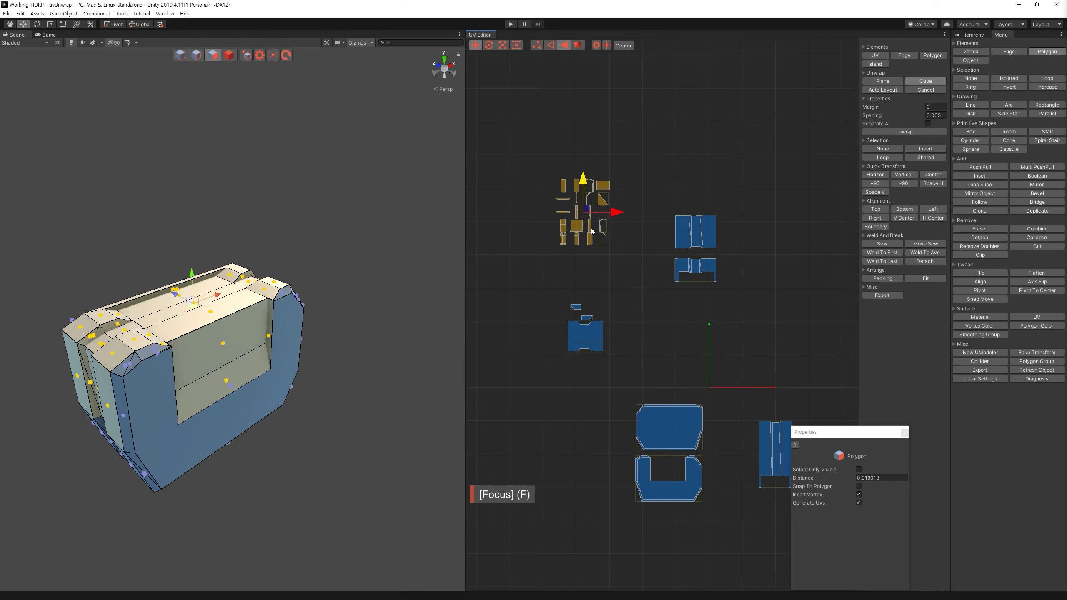
pyautogui.scroll(10, 302, 238)
pyautogui.keyDown('alt'); pyautogui.moveTo(327, 269); pyautogui.dragTo(302, 237); pyautogui.keyUp('alt')
pyautogui.scroll(-3, 302, 237)
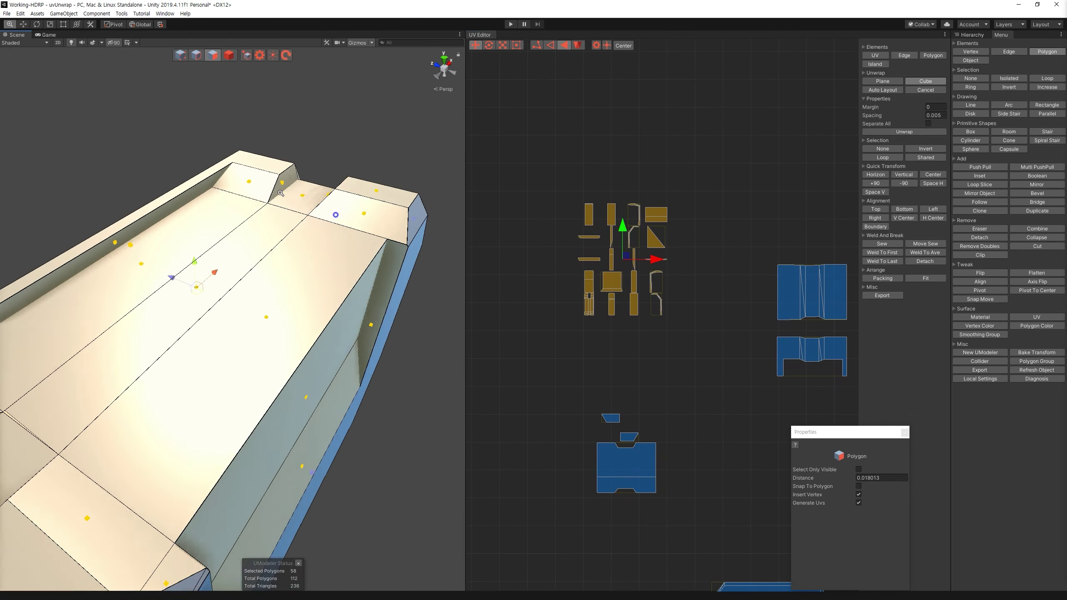
# Step: Select three faces along the arm part's top strip, then view the side wall
pyautogui.click(240, 239)
pyautogui.keyDown('ctrl'); pyautogui.click(272, 240); pyautogui.keyUp('ctrl')
pyautogui.keyDown('alt'); pyautogui.moveTo(272, 239); pyautogui.dragTo(294, 337); pyautogui.keyUp('alt')
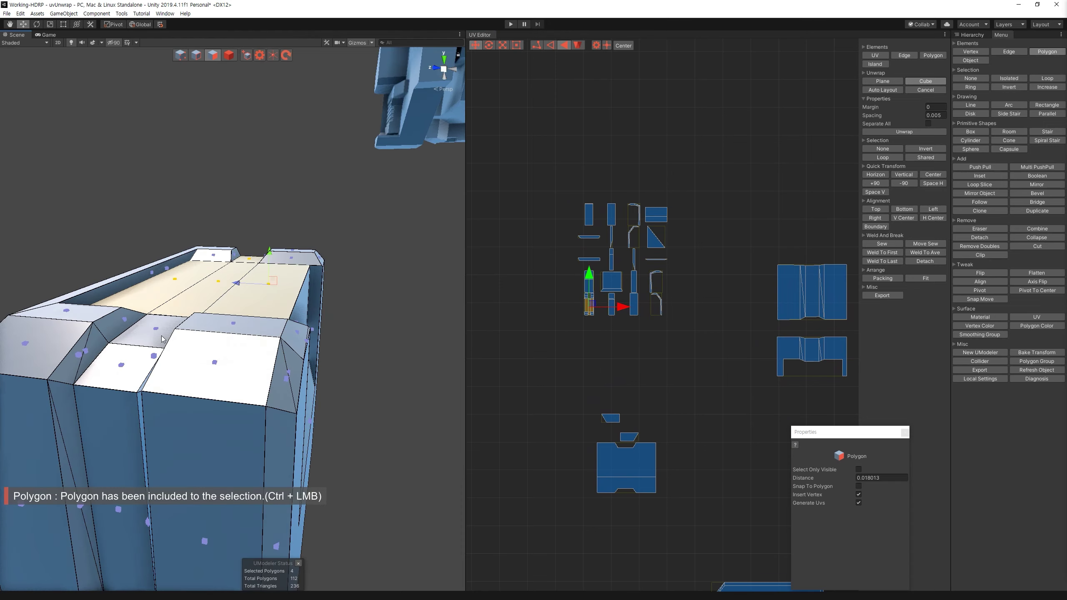
pyautogui.keyDown('ctrl'); pyautogui.click(235, 370); pyautogui.keyUp('ctrl')
pyautogui.scroll(5, 311, 413)
pyautogui.scroll(-3, 310, 414)
pyautogui.keyDown('alt'); pyautogui.moveTo(310, 414); pyautogui.dragTo(112, 320); pyautogui.keyUp('alt')
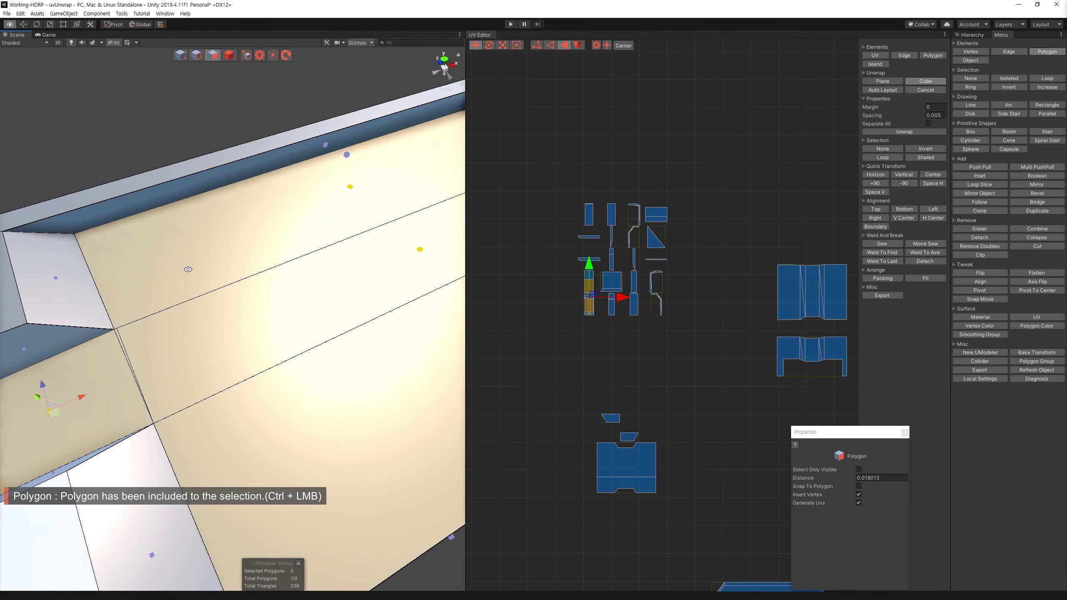
# Step: In Vertex mode, merge the stray side-wall vertex into its neighbour with Remove > Combine
pyautogui.press('1')
pyautogui.click(114, 328)
pyautogui.press('f')
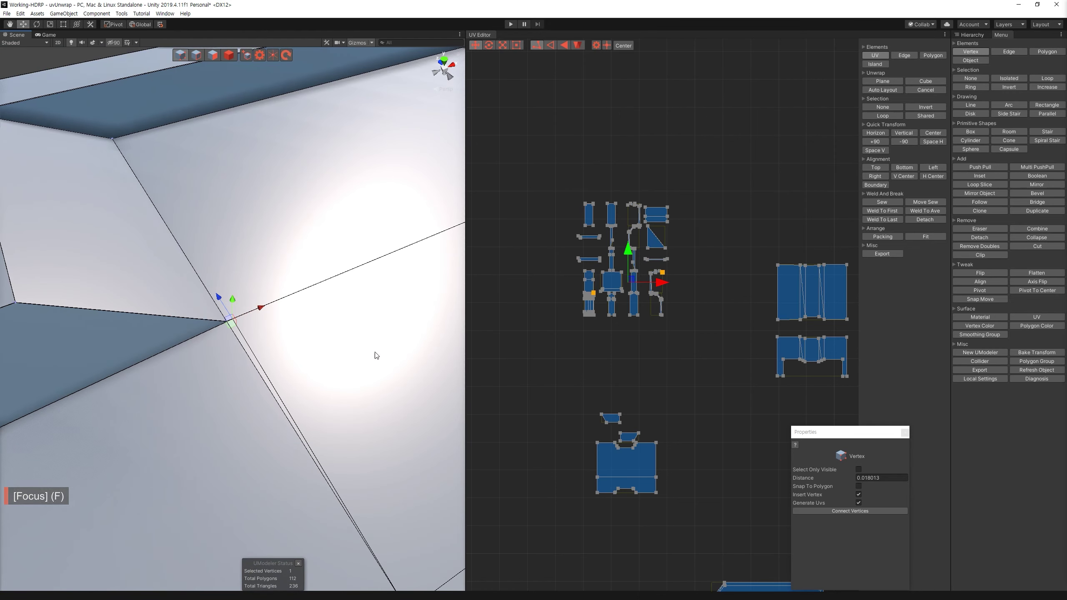
pyautogui.keyDown('alt'); pyautogui.moveTo(424, 340); pyautogui.dragTo(530, 358); pyautogui.keyUp('alt')
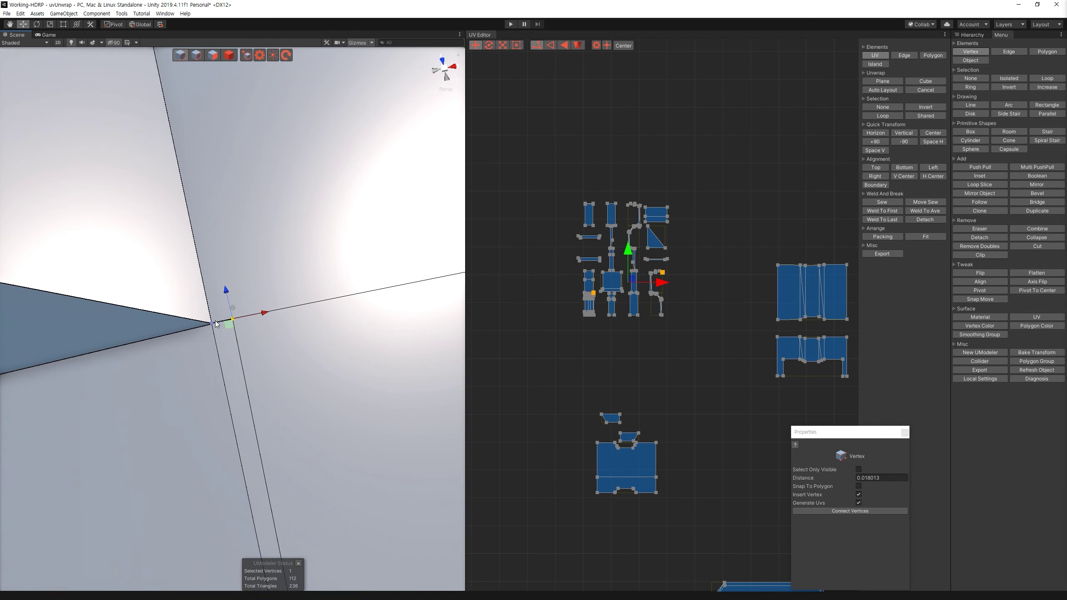
pyautogui.click(1056, 228)
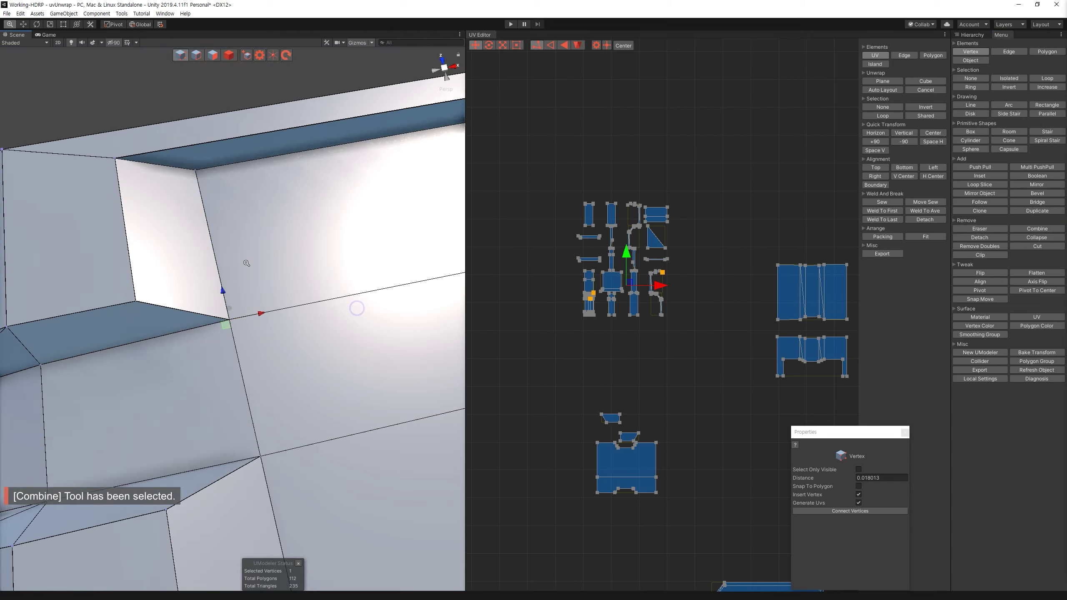
pyautogui.keyDown('alt'); pyautogui.moveTo(294, 294); pyautogui.dragTo(343, 276); pyautogui.keyUp('alt')
pyautogui.scroll(-2, 343, 276)
# Step: Select the arm part's vertices and try Remove Doubles on them
pyautogui.moveTo(74, 166); pyautogui.dragTo(426, 473)
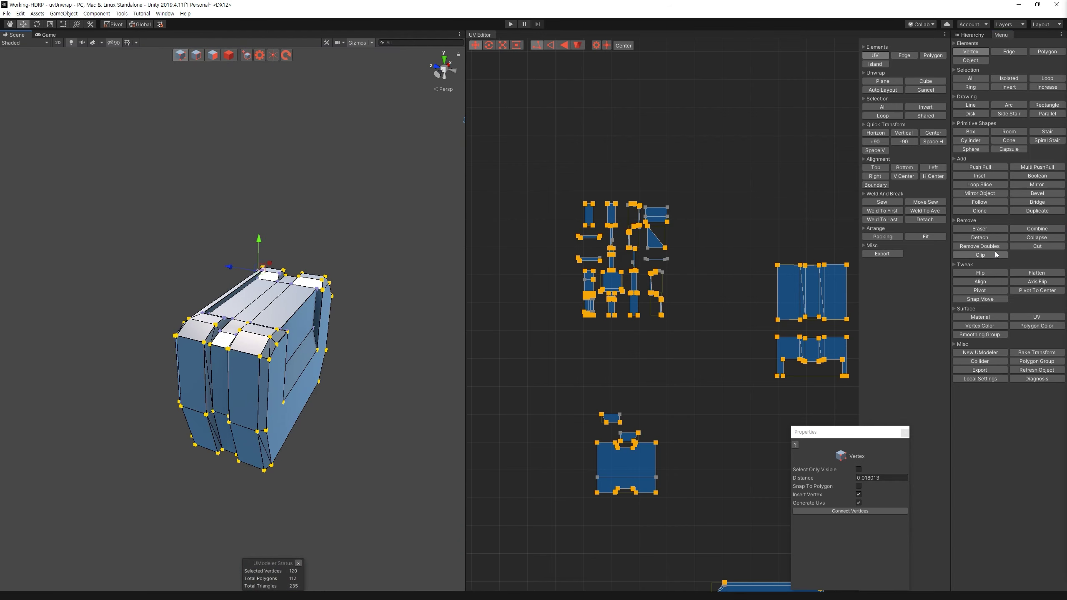
pyautogui.moveTo(363, 277)
pyautogui.keyDown('alt'); pyautogui.mouseDown()
pyautogui.moveTo(376, 204)
pyautogui.moveTo(480, 371)
pyautogui.mouseUp(); pyautogui.keyUp('alt')
pyautogui.keyDown('alt'); pyautogui.moveTo(445, 328); pyautogui.dragTo(390, 266); pyautogui.keyUp('alt')
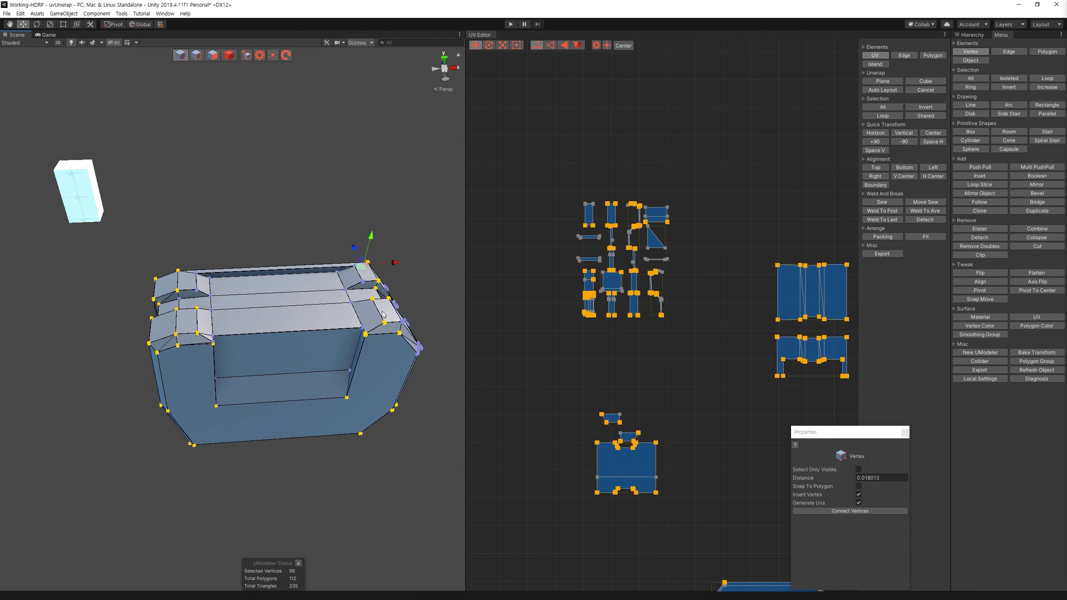
pyautogui.hotkey('ctrl', 'z')
pyautogui.hotkey('ctrl', 'z')
pyautogui.hotkey('ctrl', 'z')
pyautogui.hotkey('ctrl', 'z')
pyautogui.keyDown('alt'); pyautogui.moveTo(369, 345); pyautogui.dragTo(361, 372); pyautogui.keyUp('alt')
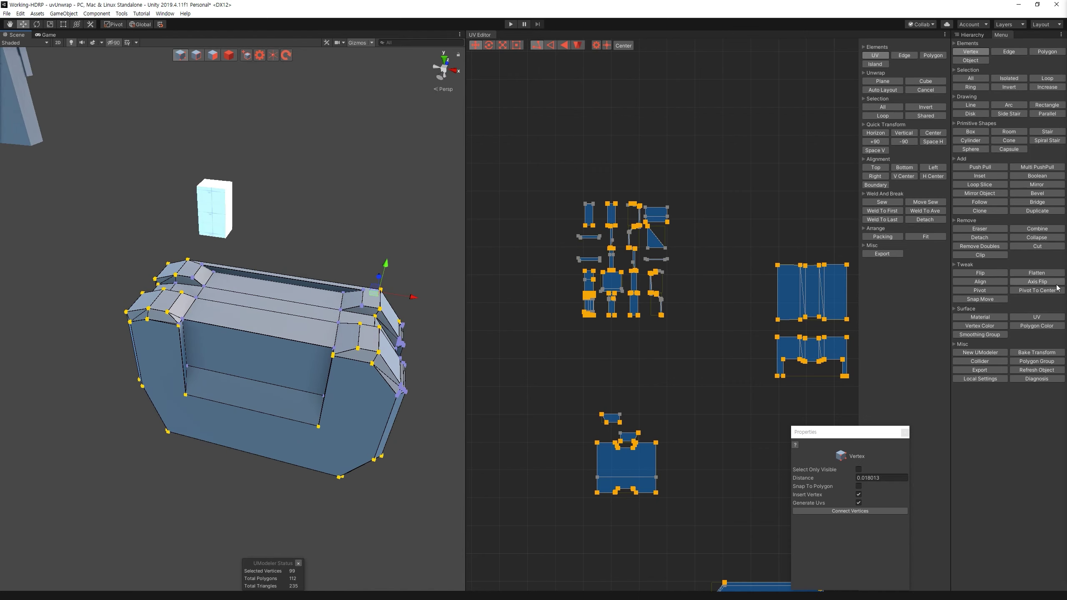
pyautogui.click(980, 246)
pyautogui.keyDown('alt'); pyautogui.moveTo(403, 442); pyautogui.dragTo(343, 418); pyautogui.keyUp('alt')
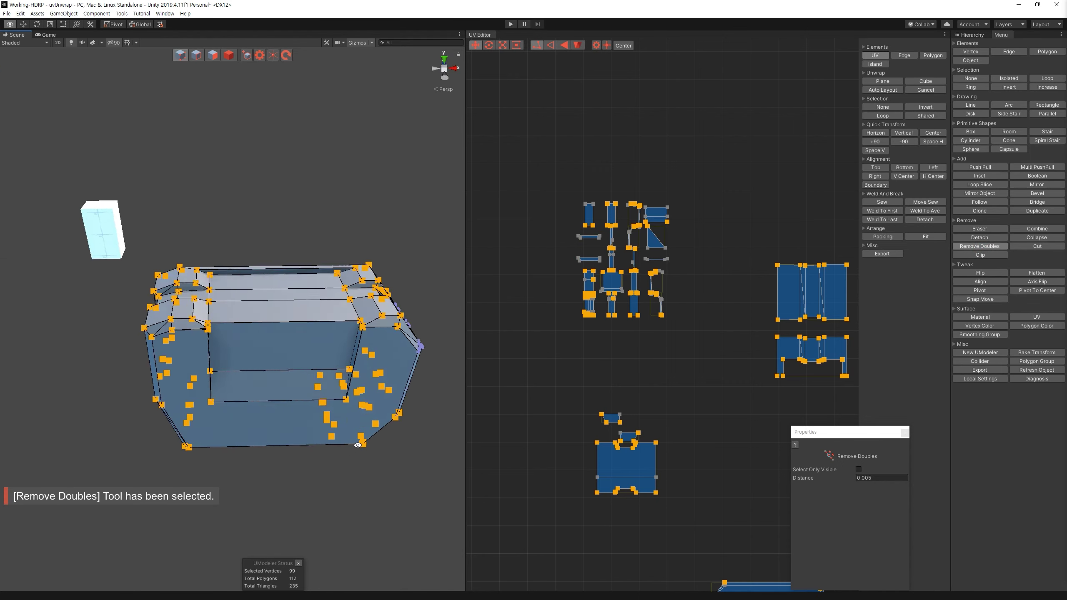
# Step: Return to Polygon mode and view the whole part
pyautogui.press('4')
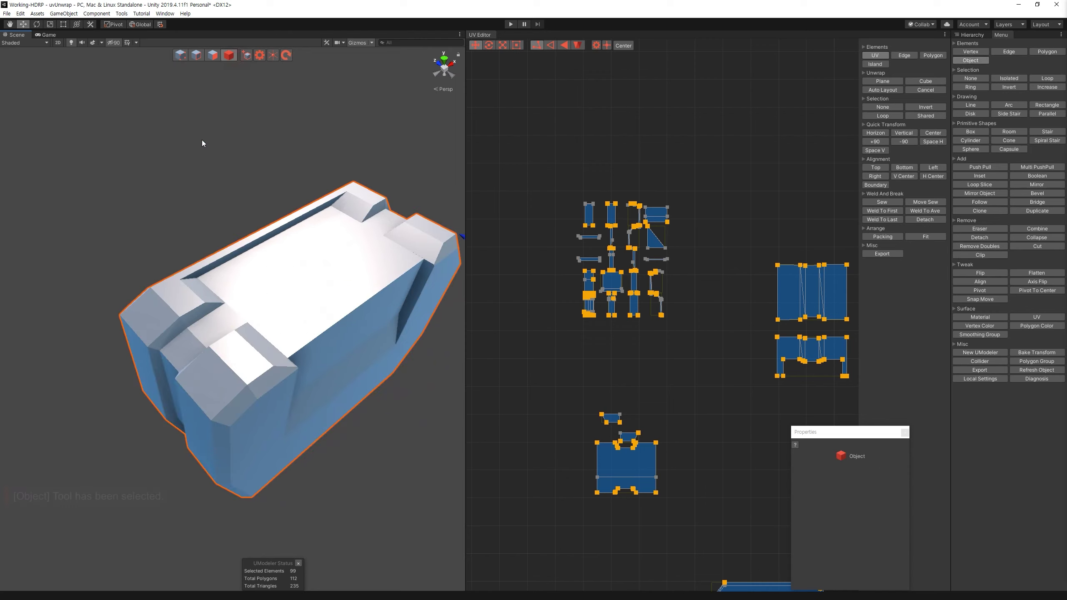
pyautogui.keyDown('alt'); pyautogui.moveTo(227, 91); pyautogui.dragTo(194, 73); pyautogui.keyUp('alt')
pyautogui.press('3')
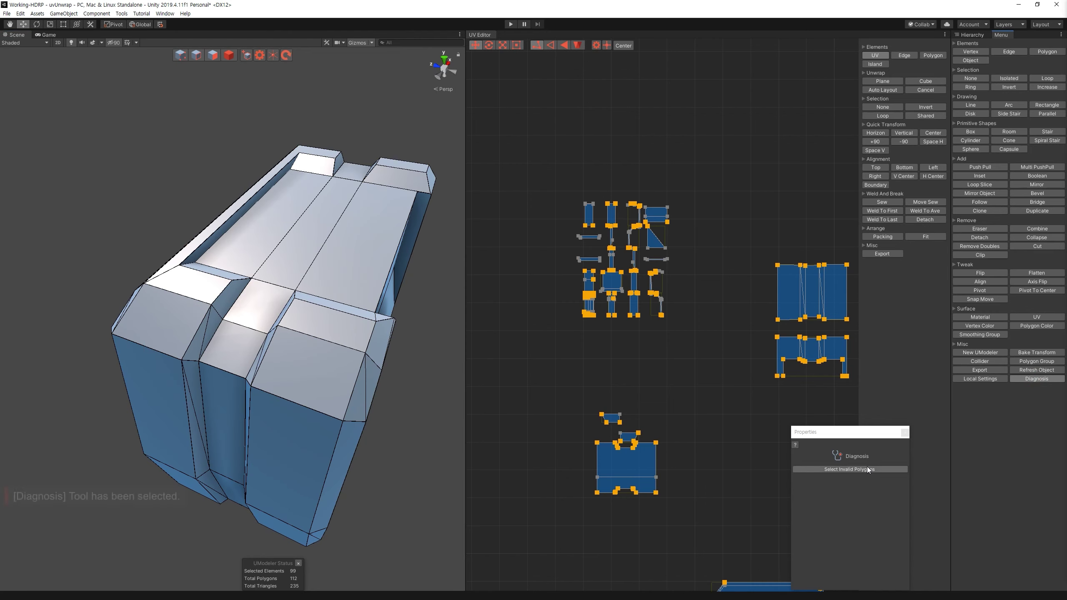
pyautogui.keyDown('alt'); pyautogui.moveTo(387, 355); pyautogui.dragTo(191, 60); pyautogui.keyUp('alt')
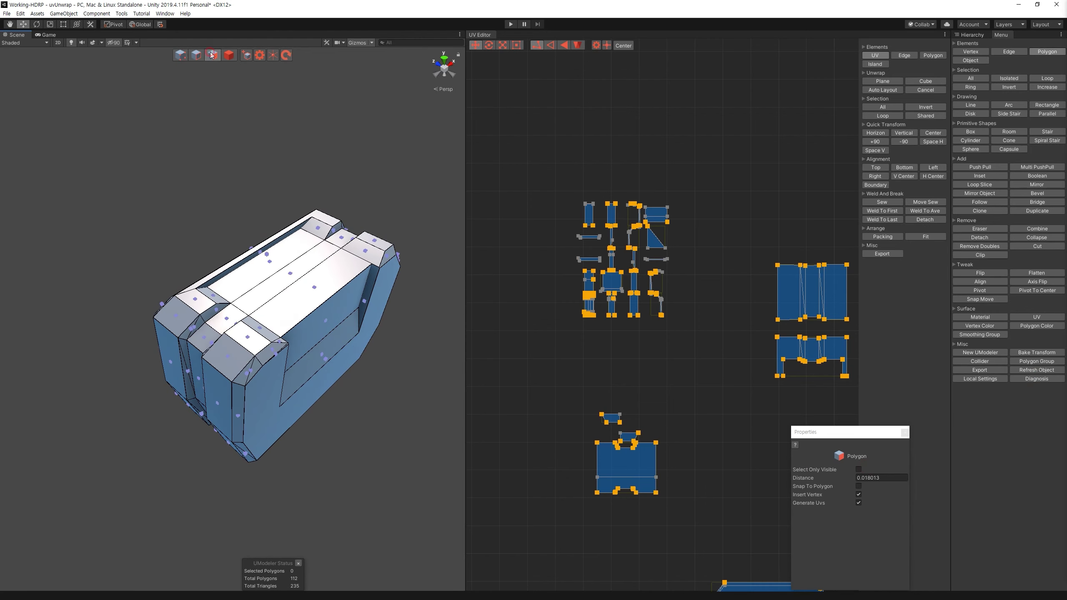
# Step: Select the left UV island cluster and three top faces of the part
pyautogui.click(608, 153)
pyautogui.moveTo(573, 123); pyautogui.dragTo(737, 370)
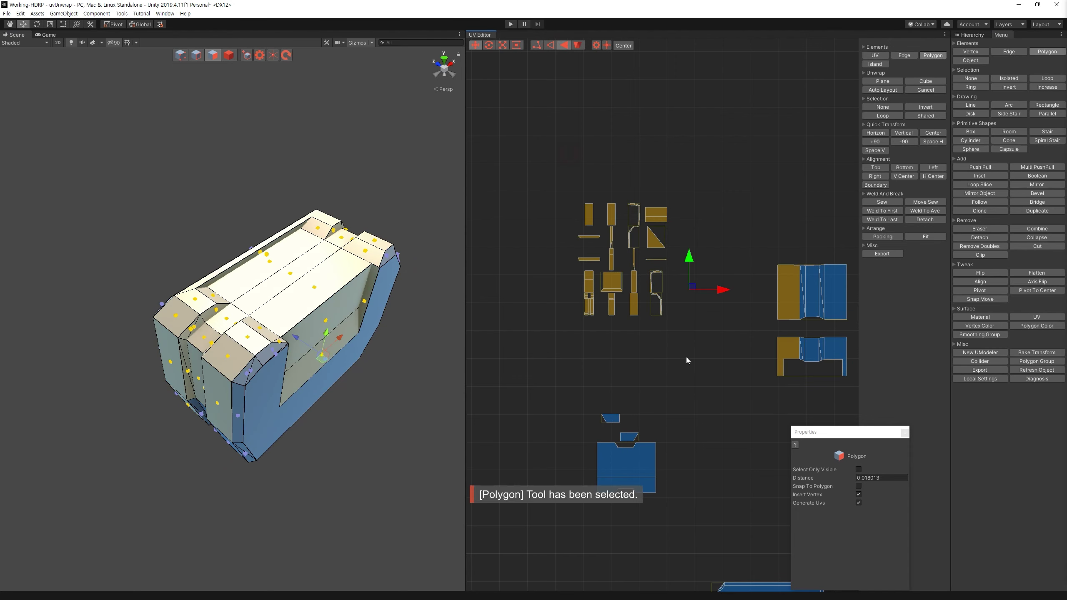
pyautogui.keyDown('alt'); pyautogui.moveTo(352, 362); pyautogui.dragTo(252, 349); pyautogui.keyUp('alt')
pyautogui.click(220, 345)
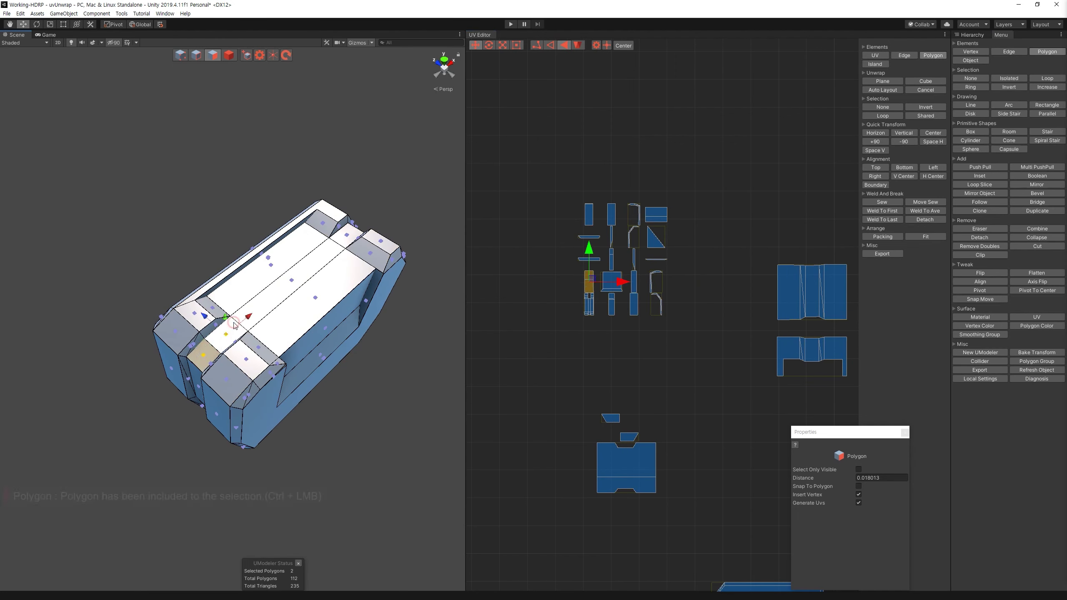
pyautogui.keyDown('ctrl'); pyautogui.click(243, 291); pyautogui.keyUp('ctrl')
pyautogui.keyDown('ctrl'); pyautogui.click(335, 234); pyautogui.keyUp('ctrl')
pyautogui.moveTo(345, 232)
pyautogui.keyDown('alt'); pyautogui.mouseDown()
pyautogui.moveTo(482, 352)
pyautogui.moveTo(138, 349)
pyautogui.moveTo(135, 337)
pyautogui.mouseUp(); pyautogui.keyUp('alt')
pyautogui.moveTo(329, 411); pyautogui.dragTo(322, 374, button='middle')
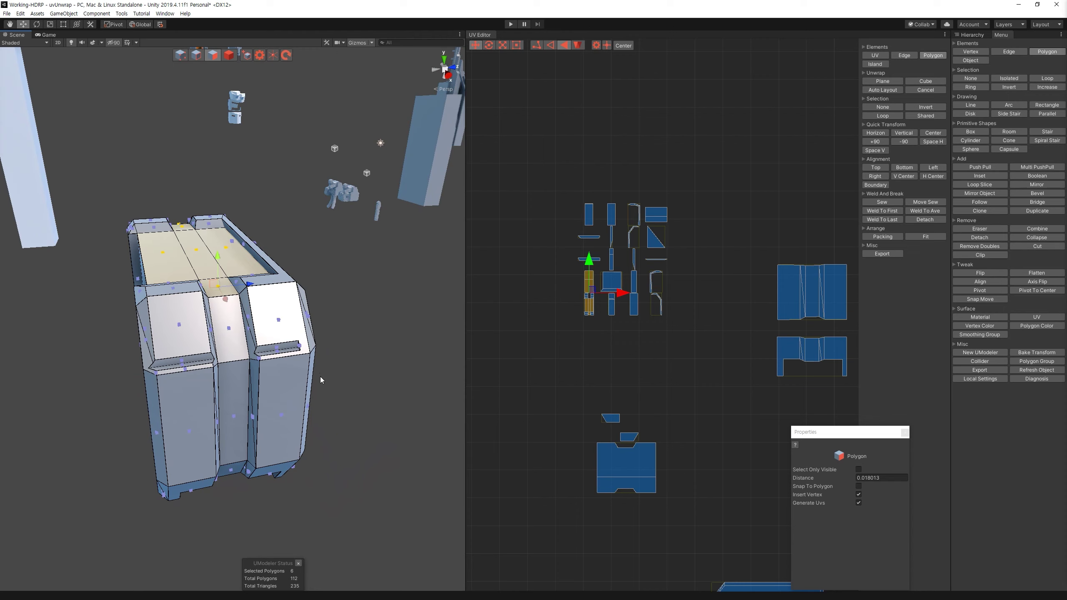
# Step: Plane-unwrap the selected top faces and auto-lay out the resulting island
pyautogui.click(899, 81)
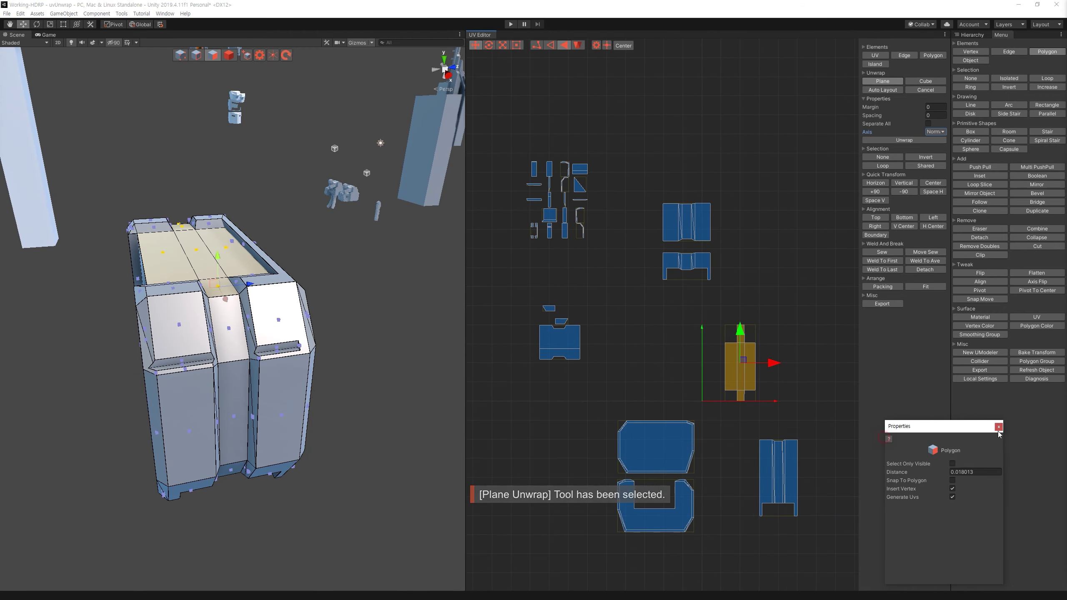
pyautogui.click(877, 89)
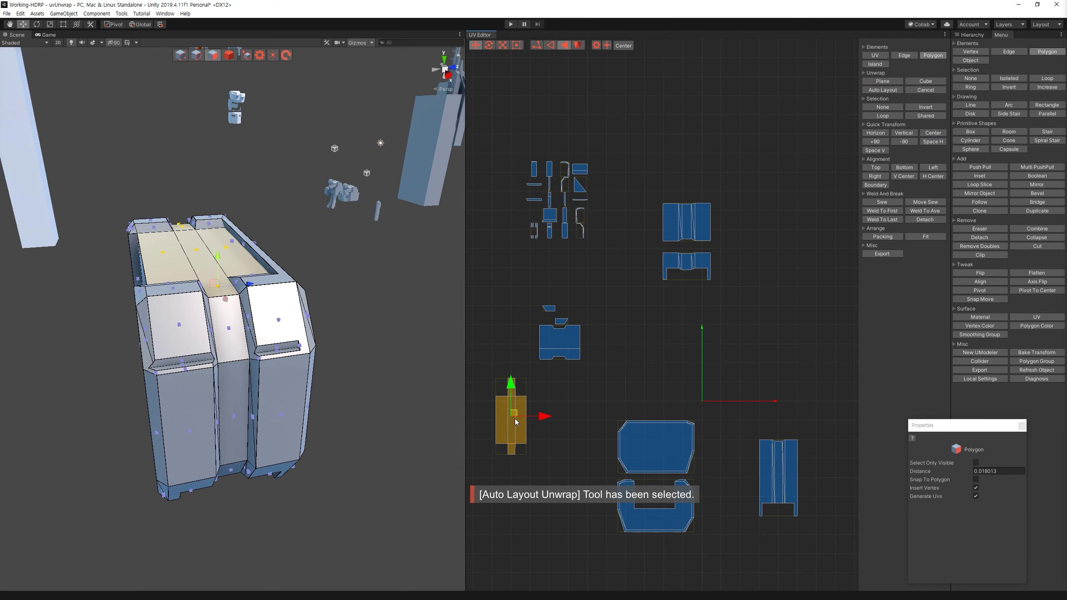
pyautogui.press('f')
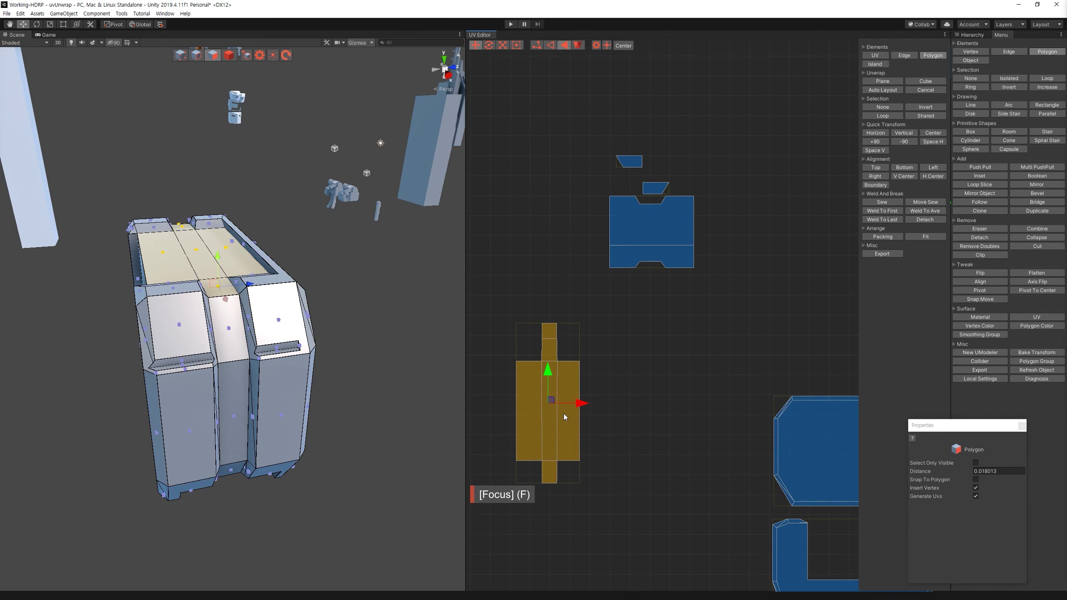
pyautogui.scroll(3, 565, 417)
pyautogui.click(568, 313)
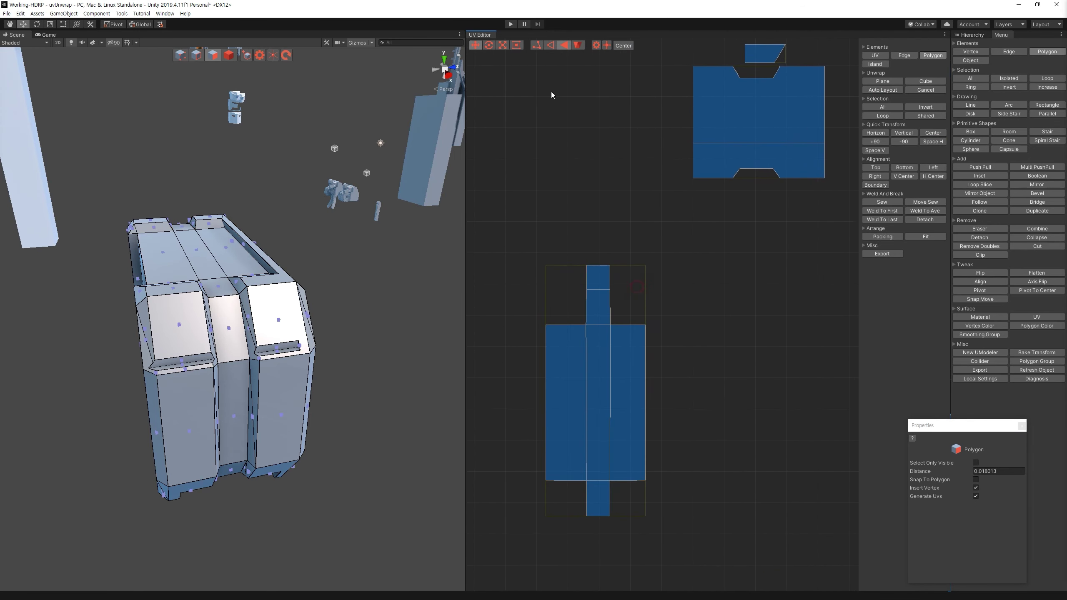
# Step: Centre the island's left-column UV vertices horizontally with H Center
pyautogui.moveTo(557, 210); pyautogui.dragTo(593, 592)
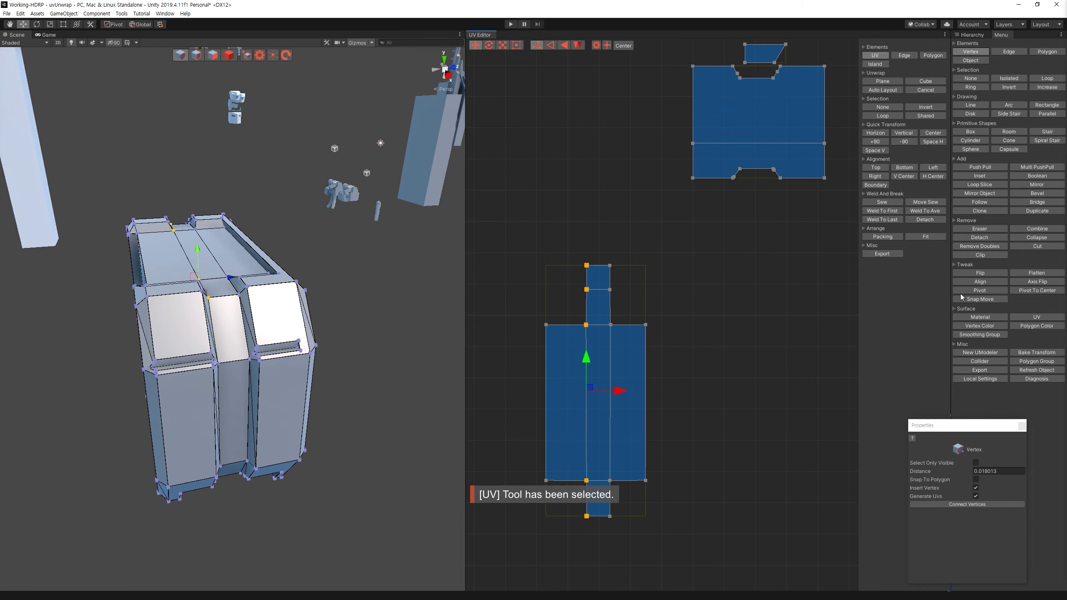
pyautogui.click(929, 177)
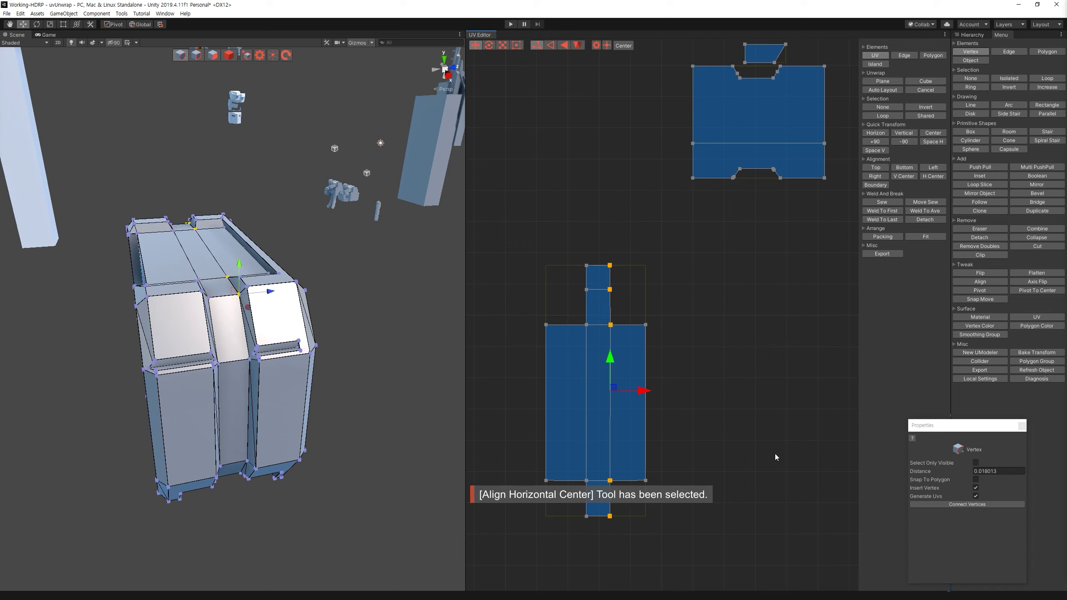
pyautogui.click(743, 281)
# Step: Zoom out to all UV islands and select the large inner front face in Polygon mode
pyautogui.scroll(-1, 700, 327)
pyautogui.scroll(-1, 648, 336)
pyautogui.scroll(-2, 638, 335)
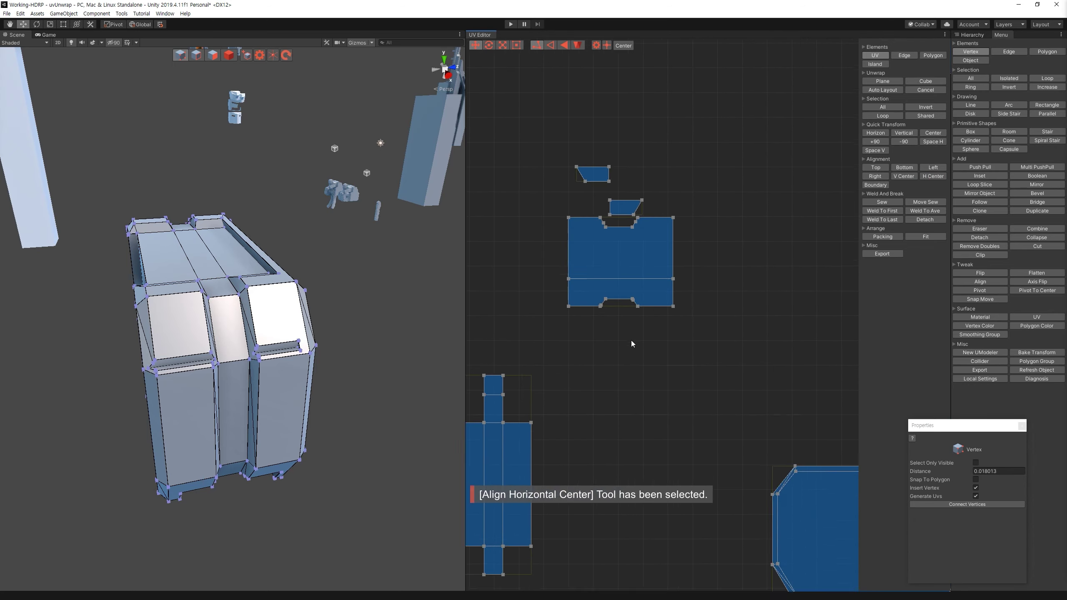
pyautogui.moveTo(639, 335); pyautogui.dragTo(515, 442, button='middle')
pyautogui.scroll(-2, 669, 371)
pyautogui.press('3')
pyautogui.click(650, 223)
# Step: Plane-unwrap both inner front faces, auto-lay out, move the island up, and rotate it -90°
pyautogui.press('f')
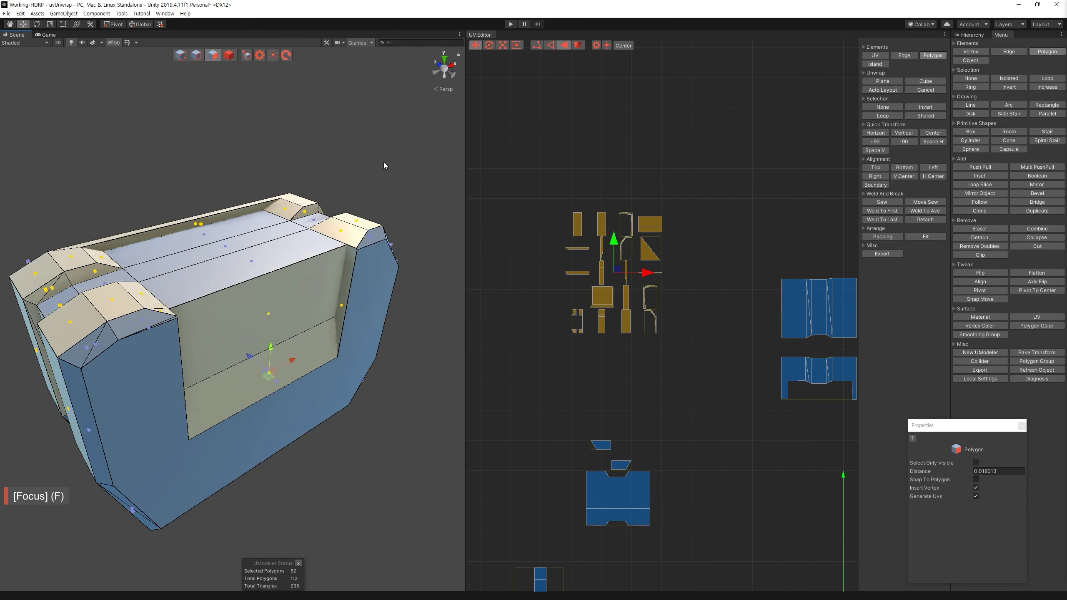
pyautogui.keyDown('ctrl'); pyautogui.click(313, 360); pyautogui.keyUp('ctrl')
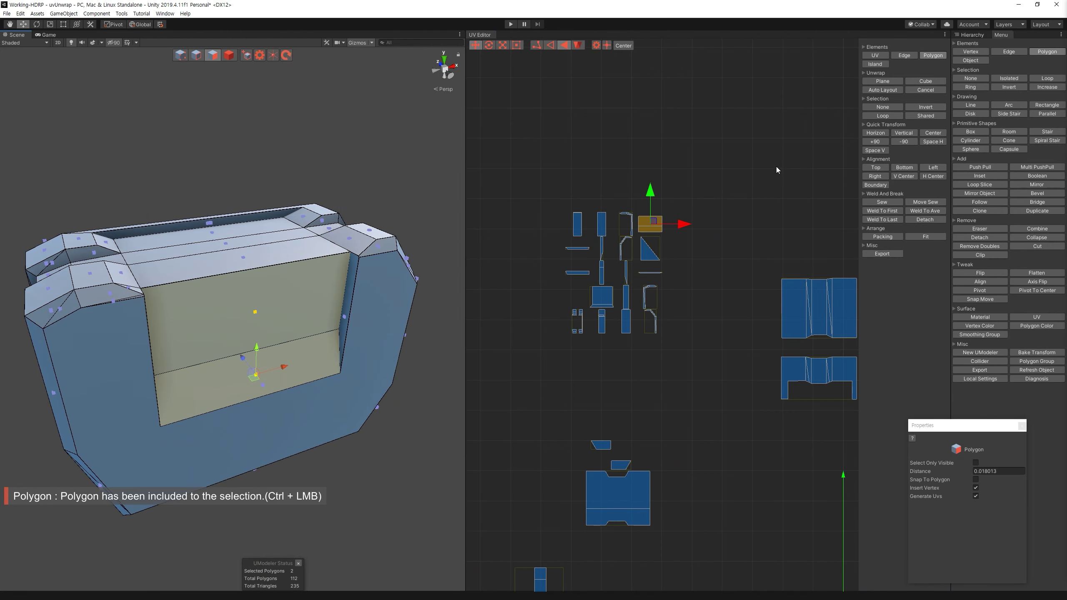
pyautogui.click(894, 82)
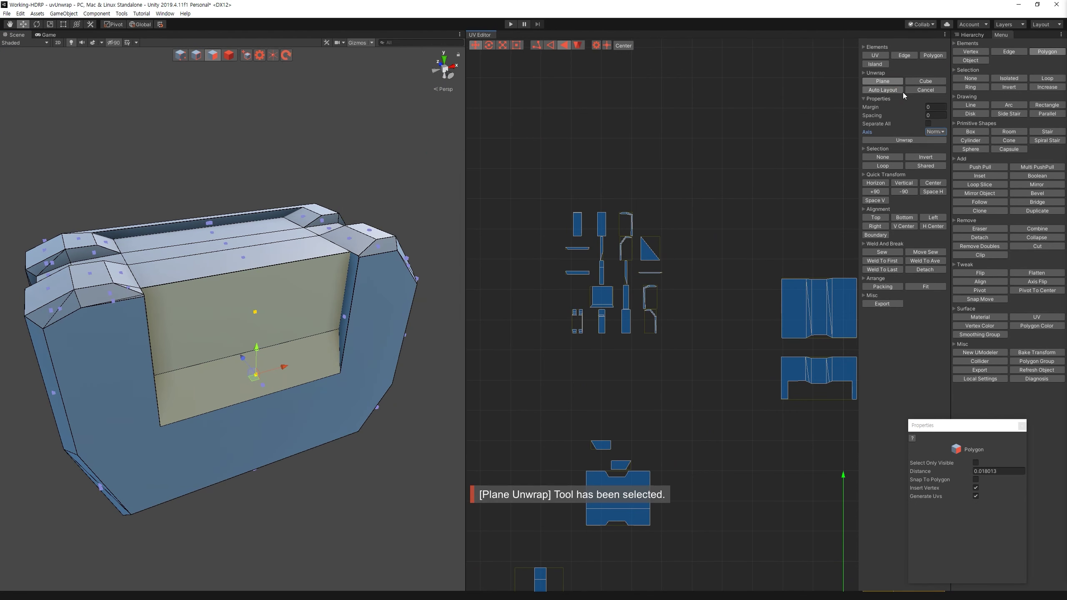
pyautogui.click(903, 91)
pyautogui.moveTo(735, 369); pyautogui.dragTo(661, 150)
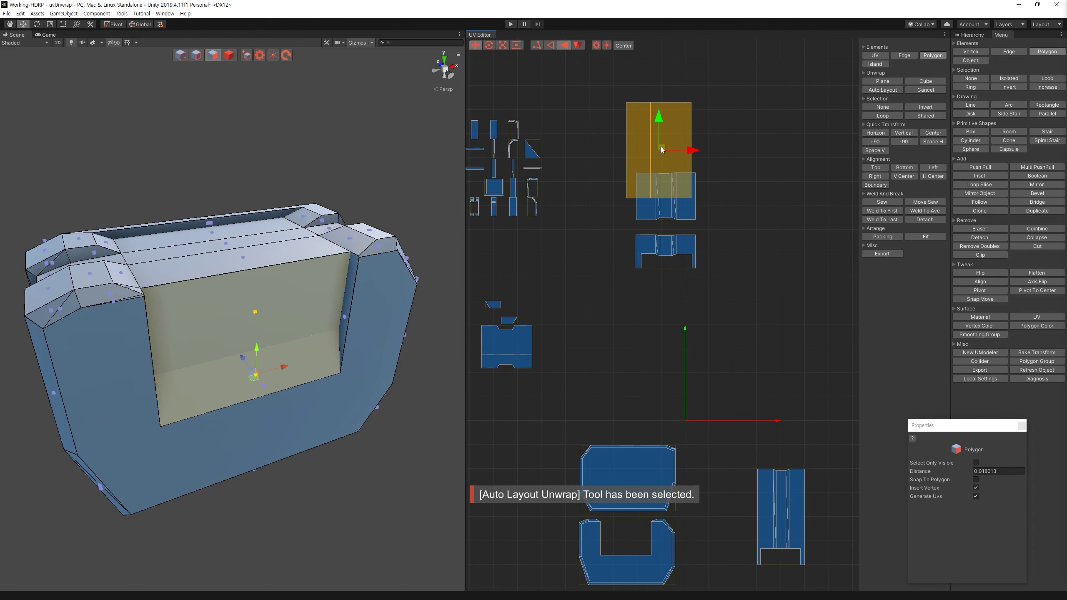
pyautogui.moveTo(661, 150); pyautogui.dragTo(685, 231, button='middle')
pyautogui.moveTo(683, 204); pyautogui.dragTo(679, 134)
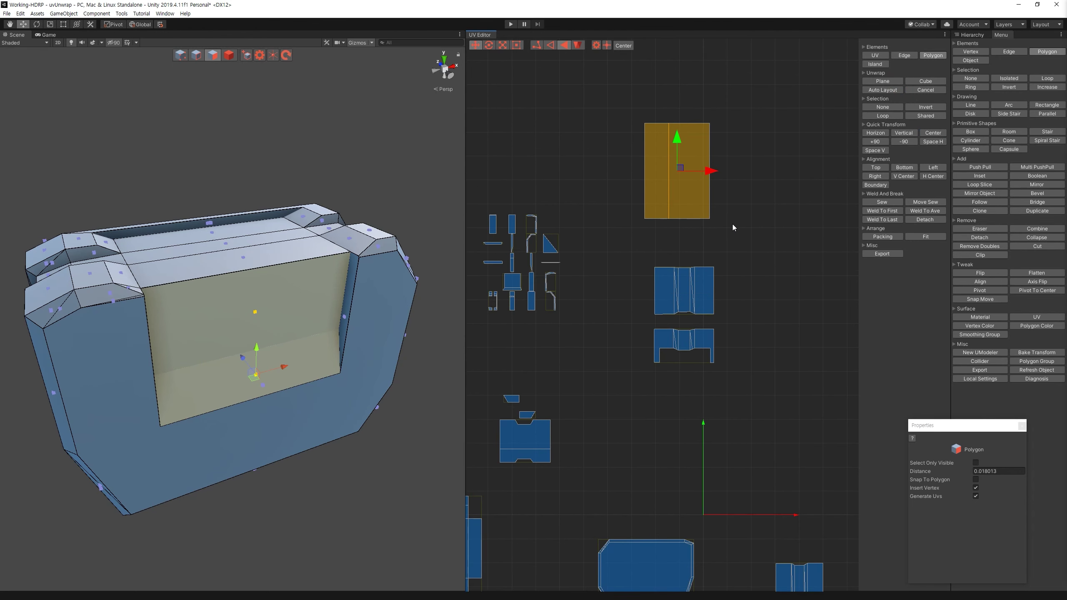
pyautogui.click(903, 142)
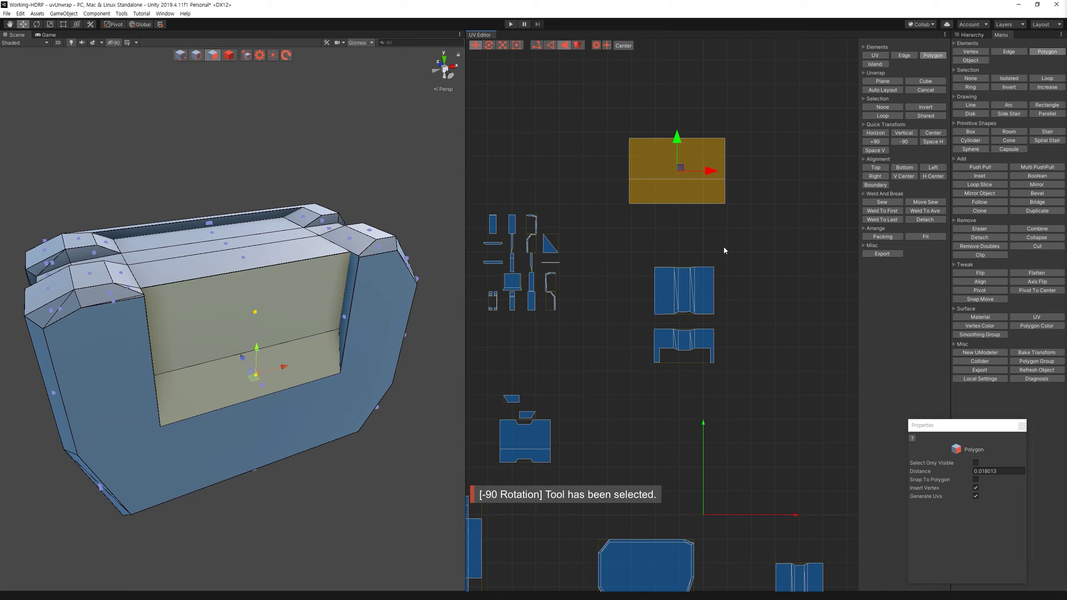
pyautogui.moveTo(440, 175)
pyautogui.keyDown('alt'); pyautogui.mouseDown()
pyautogui.moveTo(251, 198)
pyautogui.moveTo(187, 242)
pyautogui.mouseUp(); pyautogui.keyUp('alt')
pyautogui.click(185, 239)
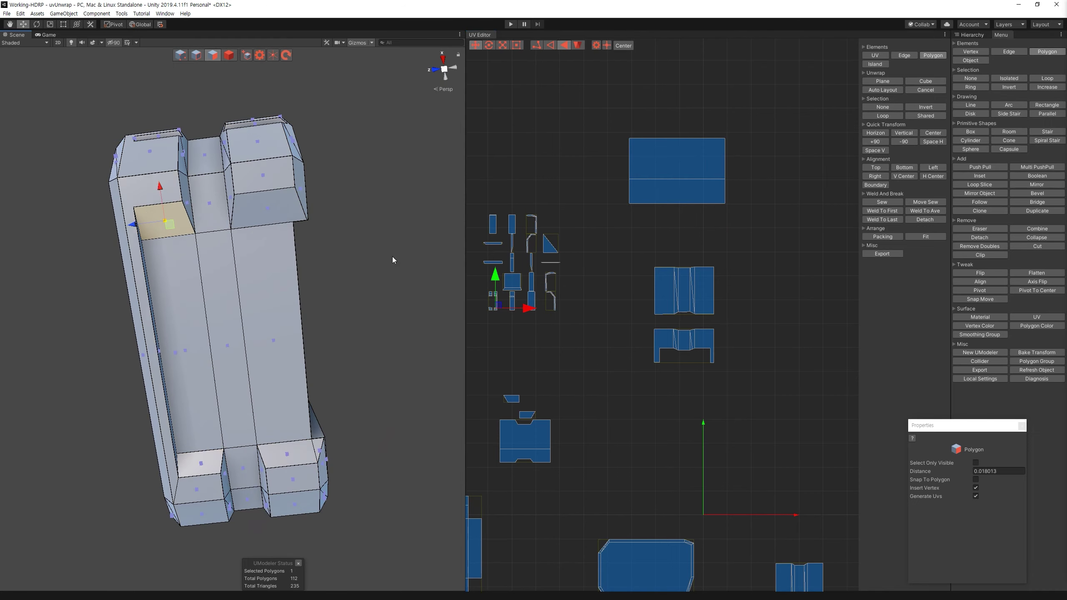
# Step: Select the long left inner wall together with its end and top faces
pyautogui.keyDown('alt'); pyautogui.moveTo(392, 256); pyautogui.dragTo(262, 126); pyautogui.keyUp('alt')
pyautogui.click(178, 328)
pyautogui.keyDown('alt'); pyautogui.moveTo(179, 328); pyautogui.dragTo(267, 170); pyautogui.keyUp('alt')
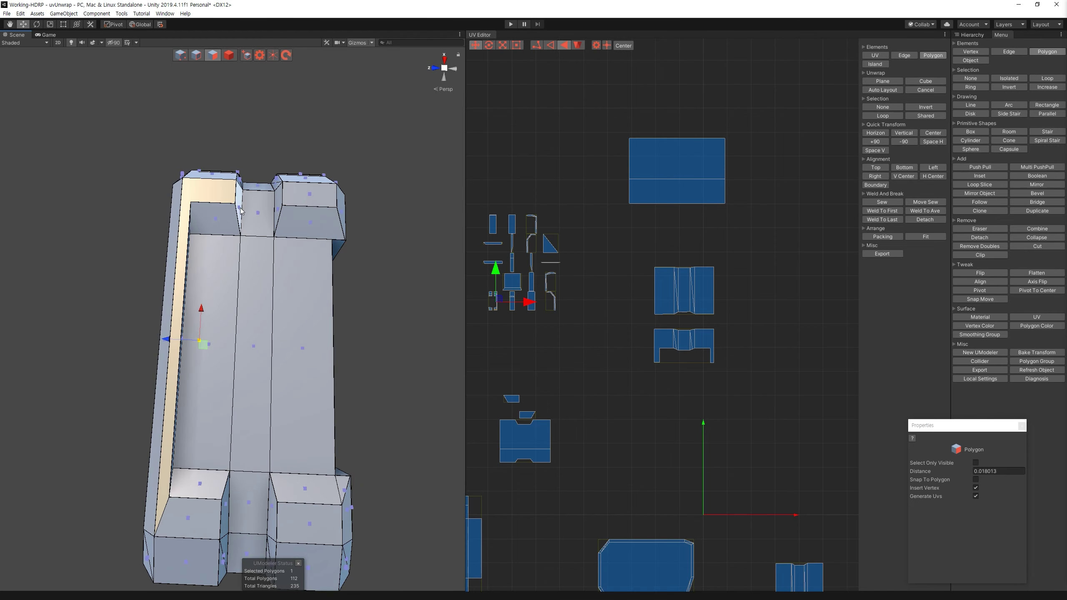
pyautogui.keyDown('alt'); pyautogui.moveTo(241, 211); pyautogui.dragTo(227, 380); pyautogui.keyUp('alt')
pyautogui.keyDown('ctrl'); pyautogui.click(223, 383); pyautogui.keyUp('ctrl')
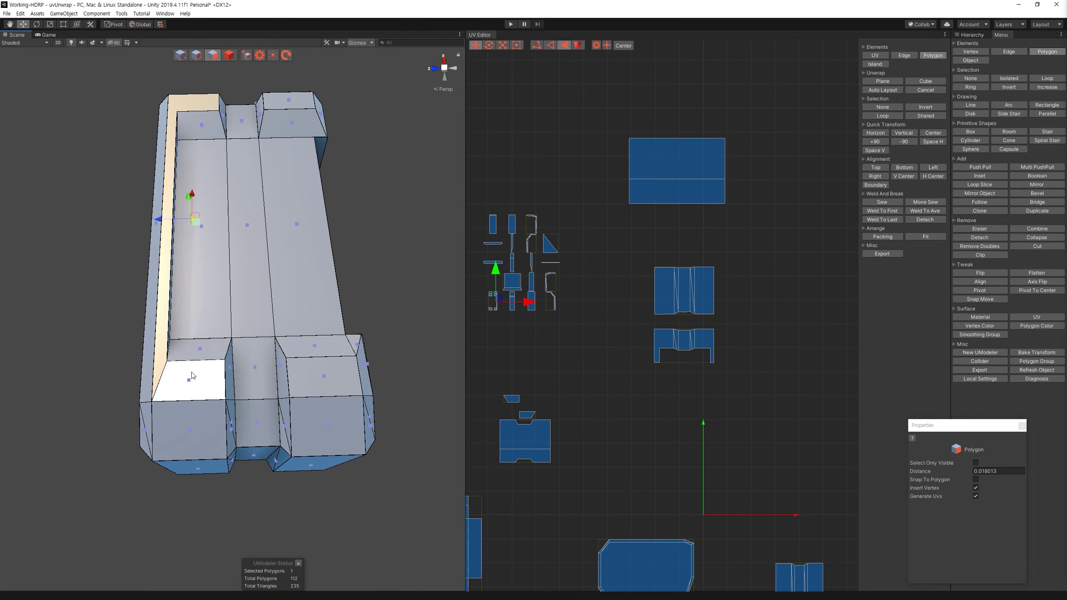
pyautogui.keyDown('ctrl'); pyautogui.click(231, 387); pyautogui.keyUp('ctrl')
pyautogui.moveTo(230, 387)
pyautogui.keyDown('alt'); pyautogui.mouseDown()
pyautogui.moveTo(183, 282)
pyautogui.moveTo(168, 281)
pyautogui.mouseUp(); pyautogui.keyUp('alt')
pyautogui.keyDown('ctrl'); pyautogui.click(94, 280); pyautogui.keyUp('ctrl')
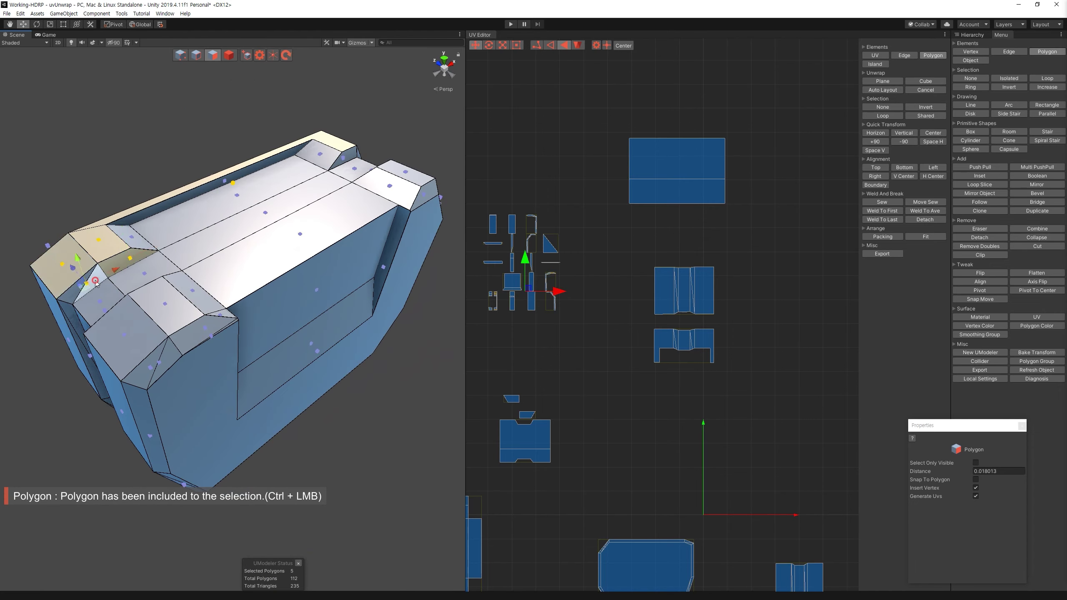
pyautogui.keyDown('alt'); pyautogui.moveTo(96, 282); pyautogui.dragTo(159, 300); pyautogui.keyUp('alt')
pyautogui.keyDown('ctrl'); pyautogui.click(101, 319); pyautogui.keyUp('ctrl')
pyautogui.keyDown('alt'); pyautogui.moveTo(101, 320); pyautogui.dragTo(419, 264); pyautogui.keyUp('alt')
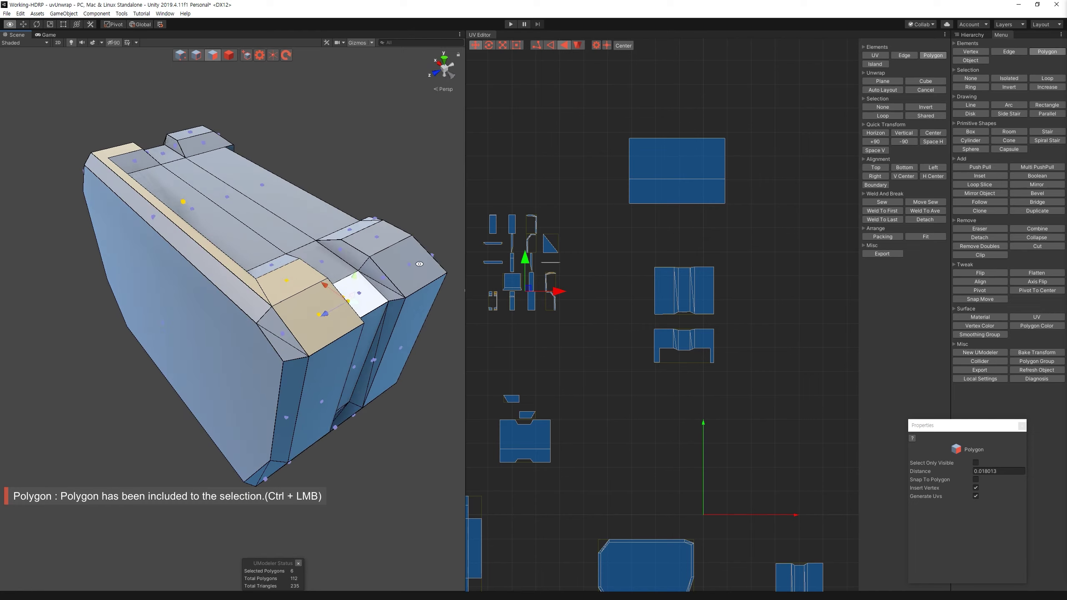
pyautogui.keyDown('alt'); pyautogui.moveTo(319, 189); pyautogui.dragTo(398, 324); pyautogui.keyUp('alt')
pyautogui.keyDown('alt'); pyautogui.moveTo(358, 238); pyautogui.dragTo(294, 219); pyautogui.keyUp('alt')
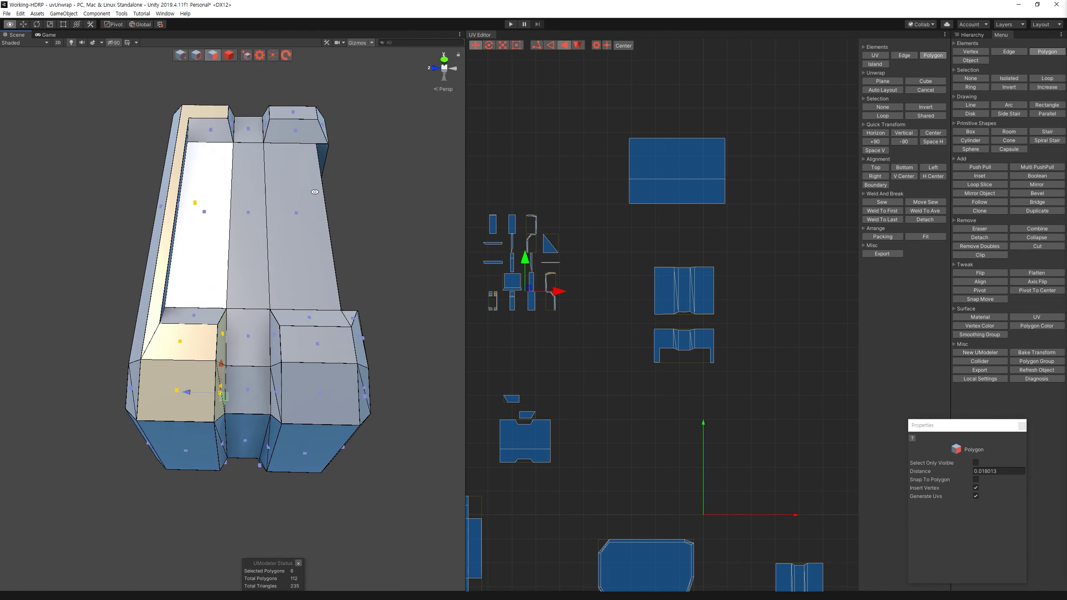
# Step: Plane-unwrap the selected wall faces and auto-lay out the new bracket island
pyautogui.click(882, 81)
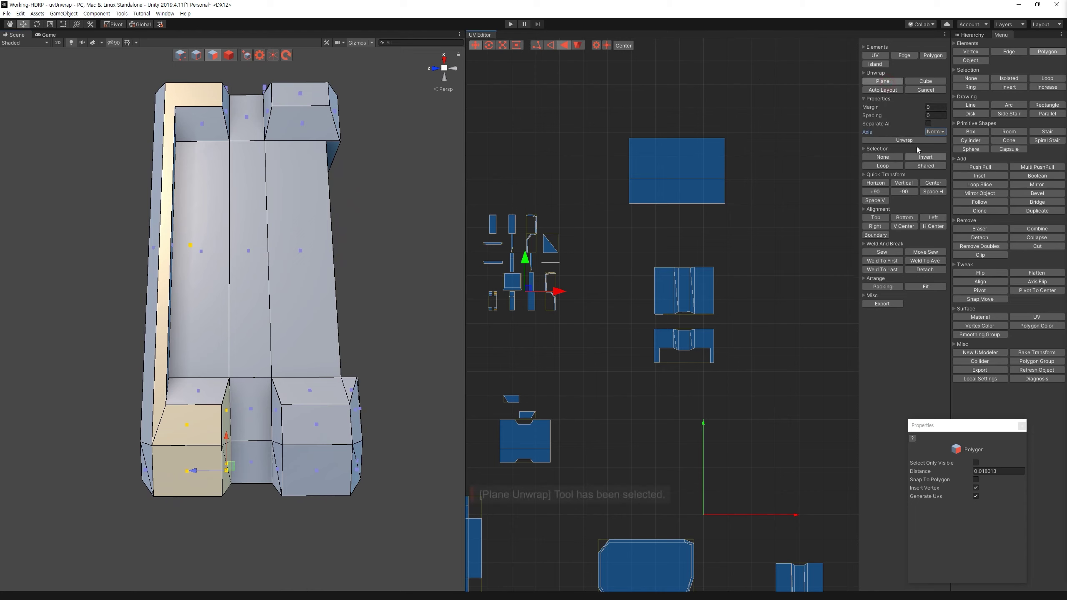
pyautogui.click(917, 141)
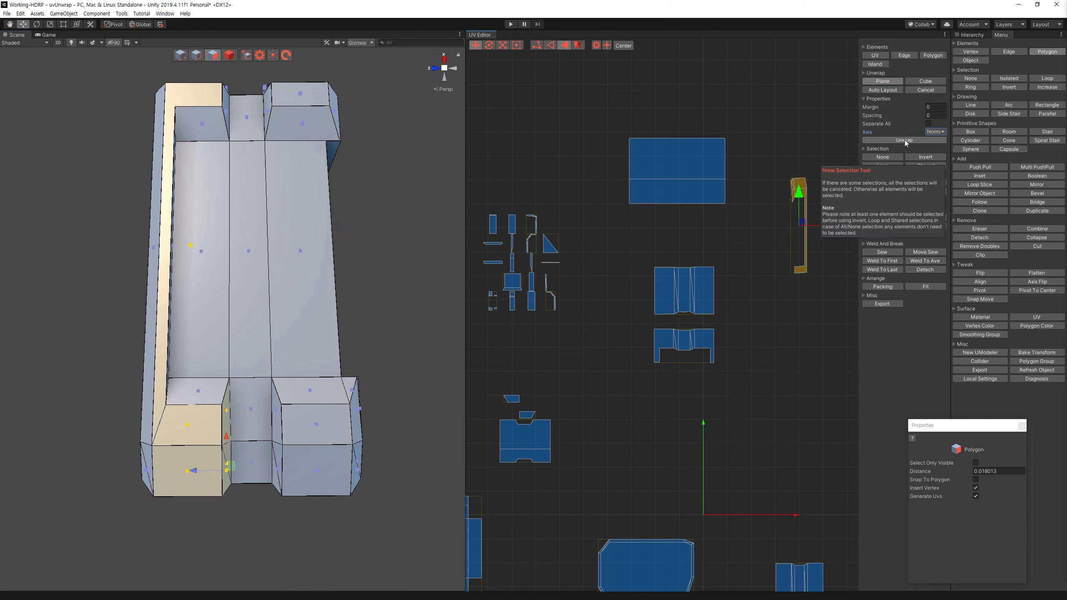
pyautogui.click(884, 90)
pyautogui.moveTo(763, 318)
pyautogui.mouseDown(button='middle')
pyautogui.moveTo(625, 360)
pyautogui.moveTo(665, 363)
pyautogui.mouseUp(button='middle')
pyautogui.scroll(2, 620, 360)
pyautogui.hotkey('ctrl', 'z')
pyautogui.hotkey('ctrl', 'z')
# Step: Move the small top quad off the bracket and re-unwrap the bracket island
pyautogui.click(614, 240)
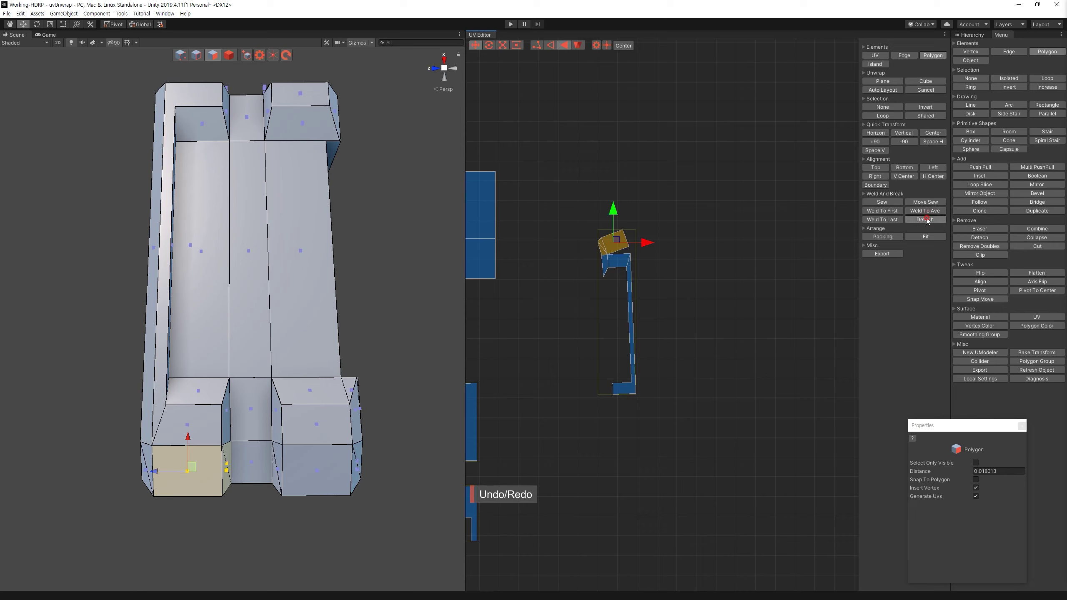
pyautogui.moveTo(612, 210); pyautogui.dragTo(613, 161)
pyautogui.click(618, 261)
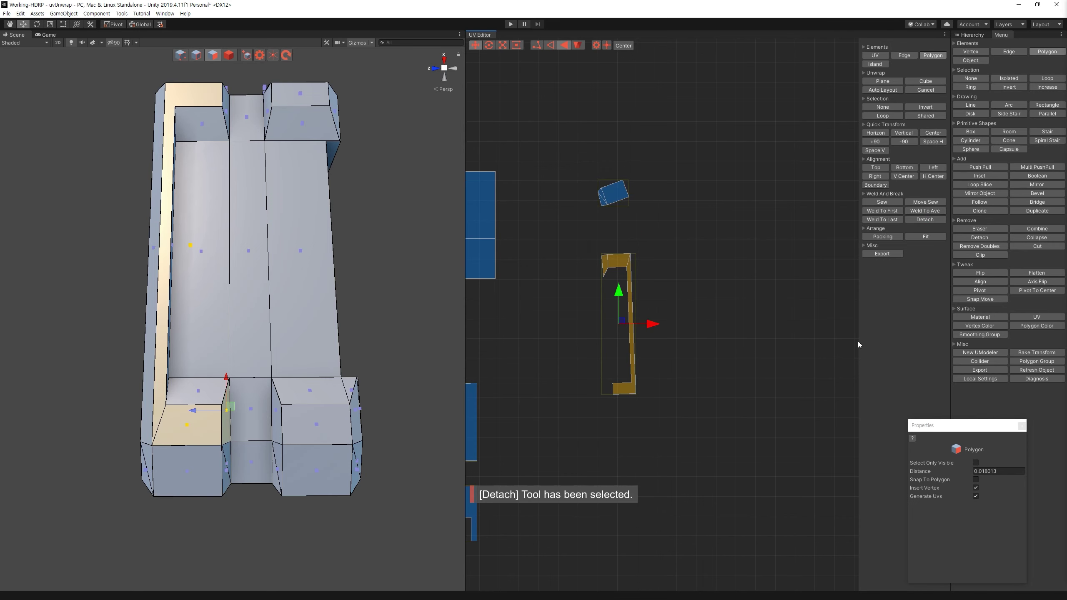
pyautogui.click(881, 82)
pyautogui.click(923, 140)
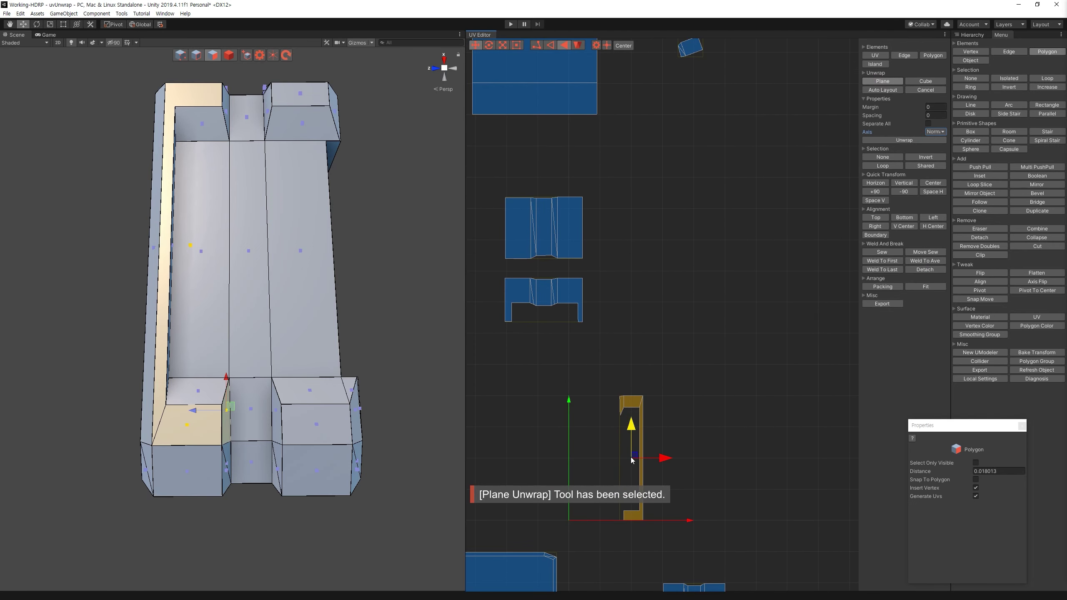
pyautogui.moveTo(632, 460); pyautogui.dragTo(736, 259)
pyautogui.click(882, 90)
pyautogui.hotkey('ctrl', 'z')
pyautogui.hotkey('ctrl', 'z')
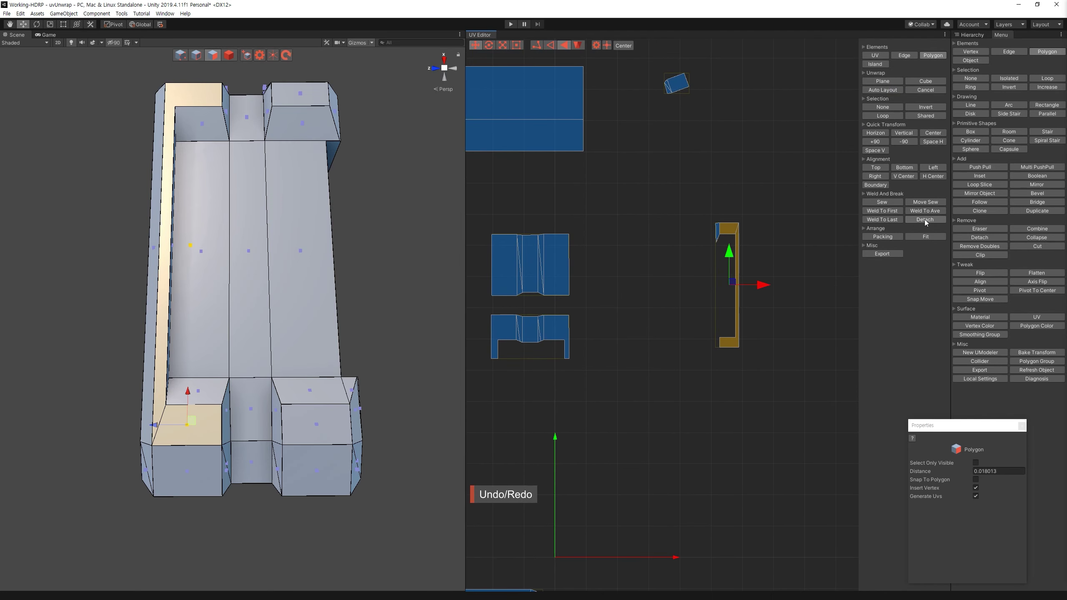
# Step: Detach the bracket's top piece into its own island and rerun Auto Layout
pyautogui.click(714, 241)
pyautogui.click(887, 92)
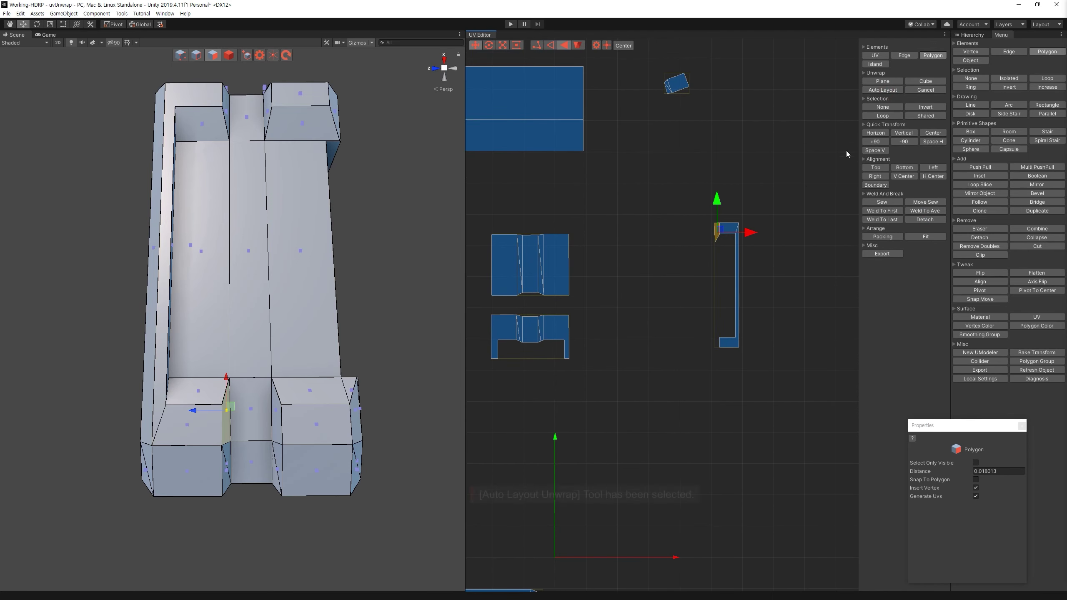
pyautogui.click(729, 235)
pyautogui.moveTo(729, 235); pyautogui.dragTo(730, 159)
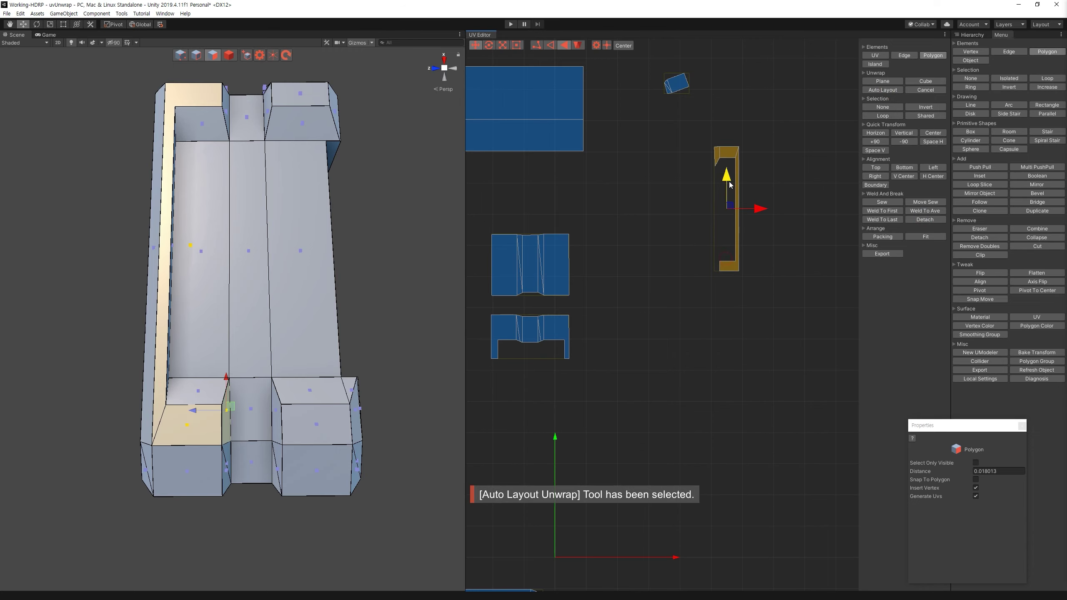
pyautogui.moveTo(730, 173); pyautogui.dragTo(733, 222, button='middle')
pyautogui.click(919, 220)
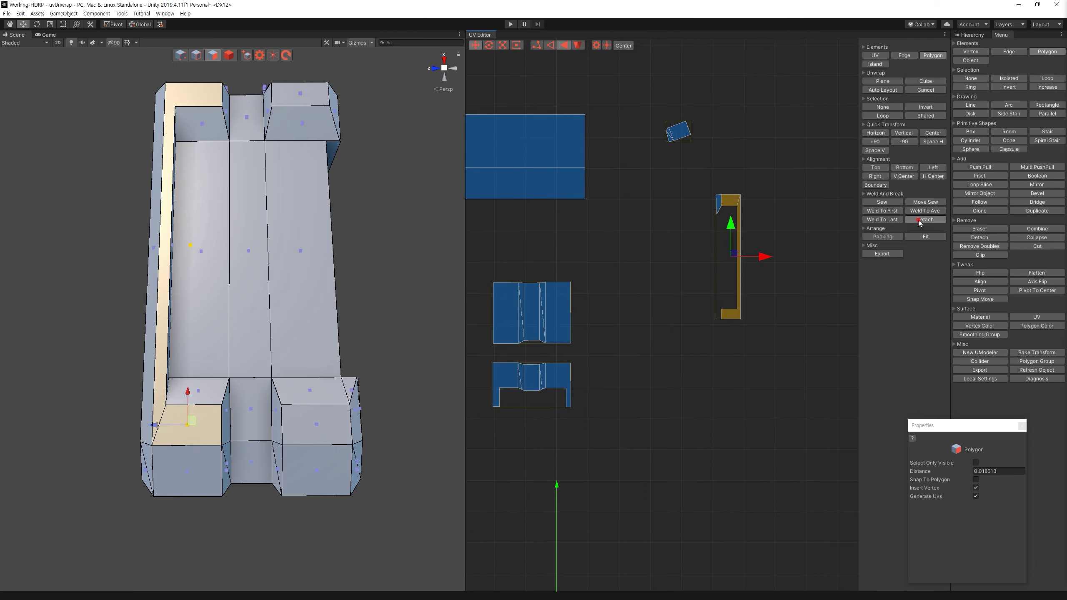
pyautogui.click(887, 89)
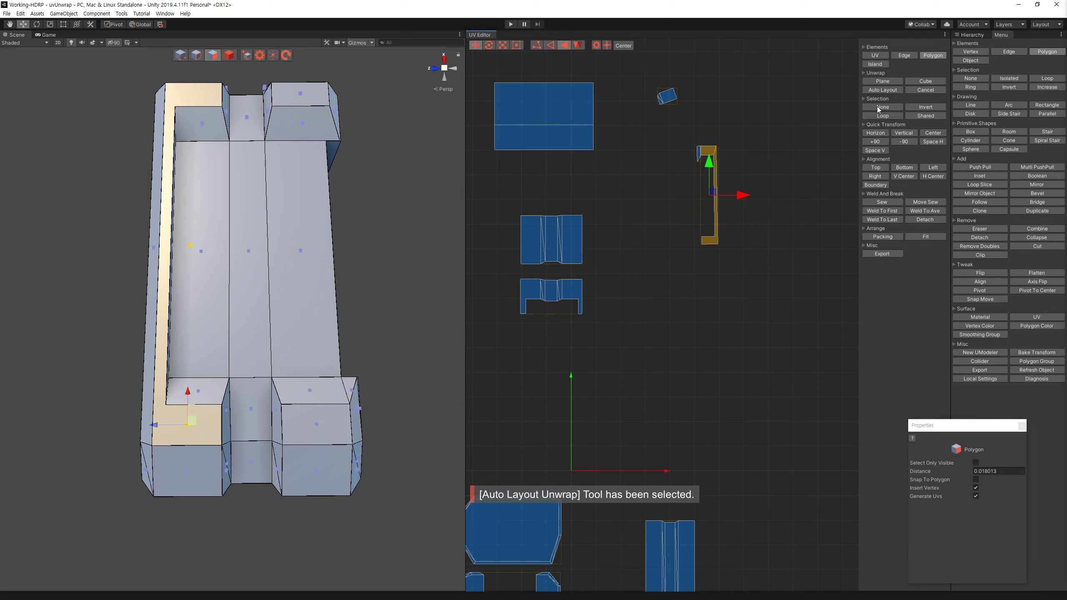
# Step: Re-unwrap and auto-lay out the small top island beside the tall bracket island
pyautogui.click(882, 81)
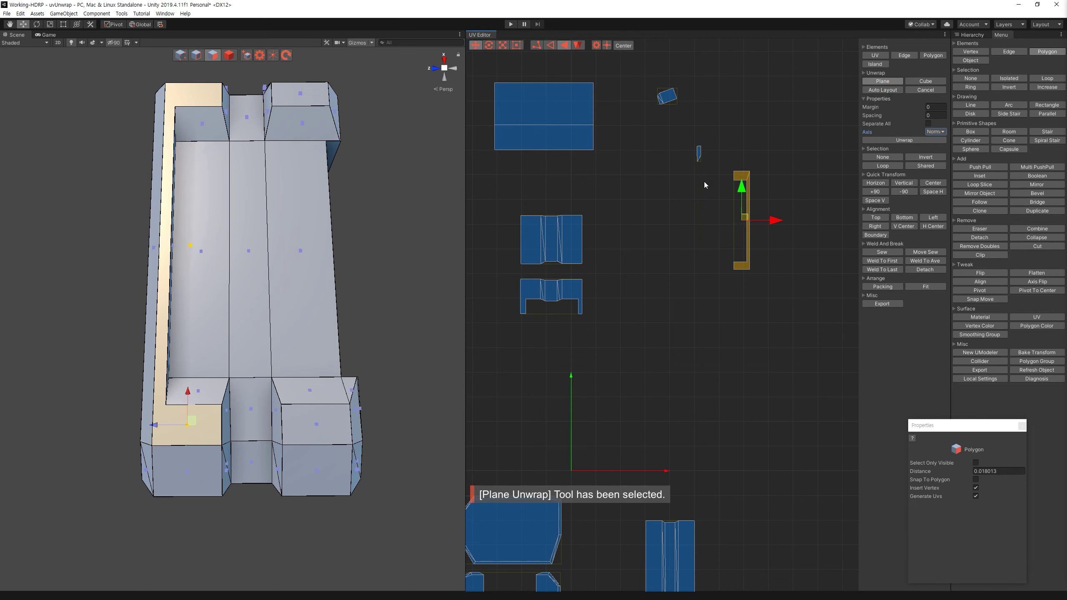
pyautogui.click(698, 153)
pyautogui.click(885, 90)
pyautogui.click(665, 151)
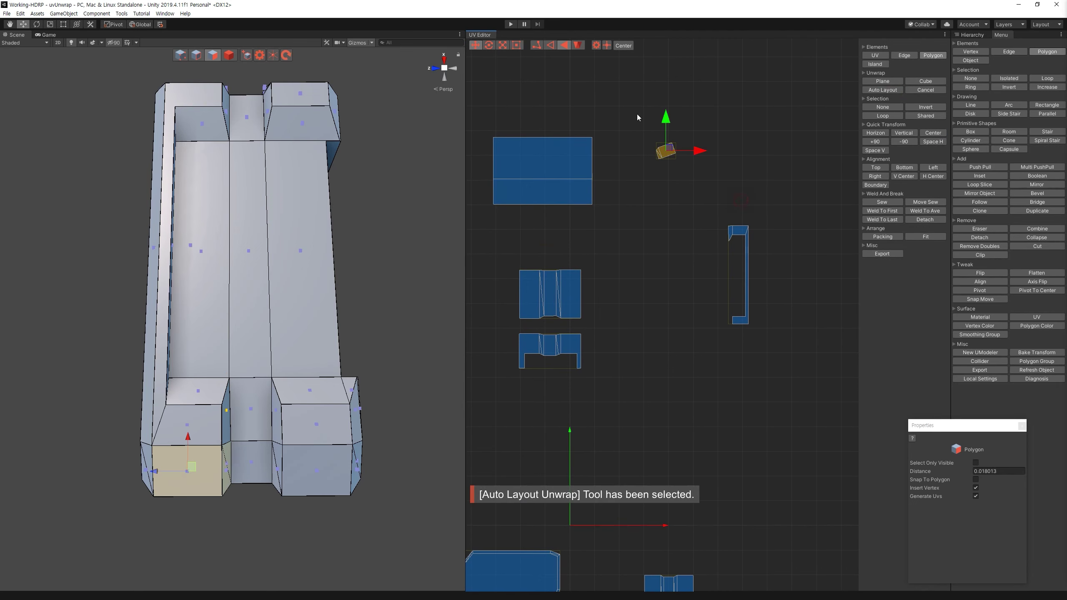
pyautogui.click(869, 91)
pyautogui.keyDown('shift'); pyautogui.click(738, 230); pyautogui.keyUp('shift')
pyautogui.click(777, 152)
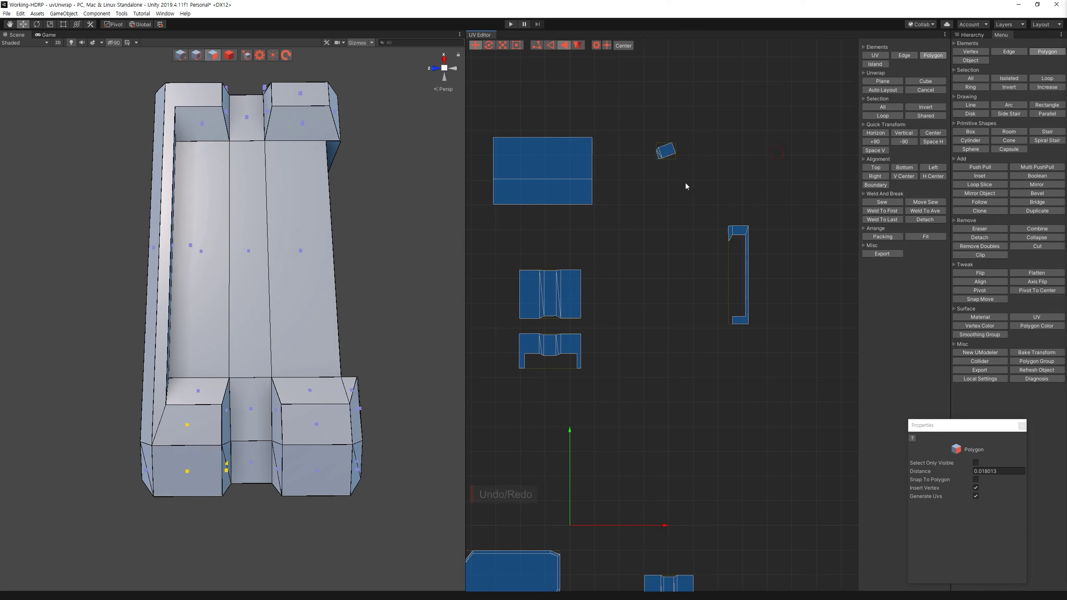
pyautogui.moveTo(711, 207); pyautogui.dragTo(733, 243)
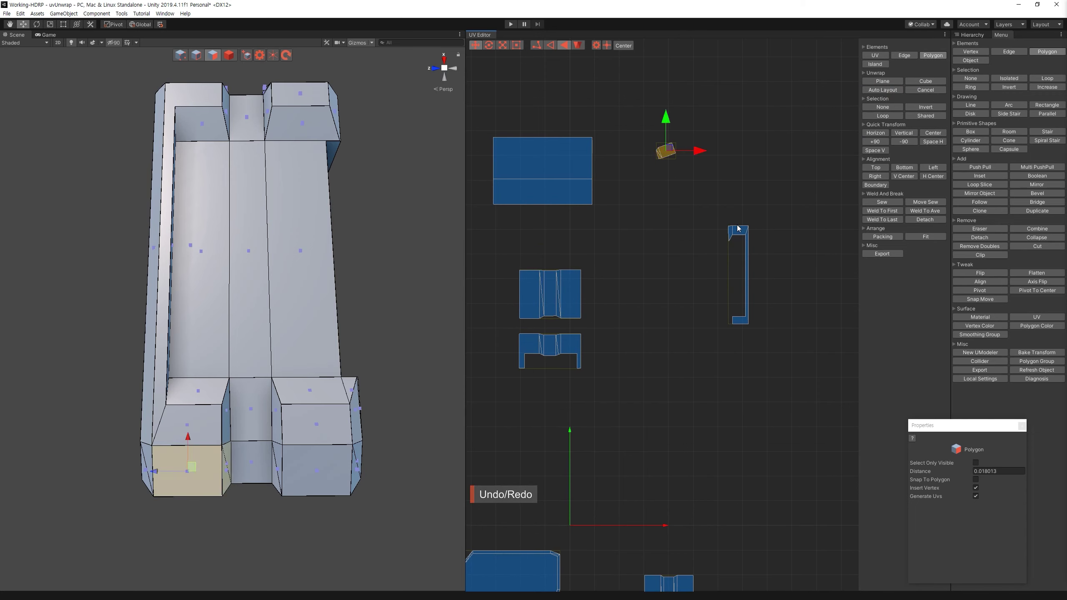
pyautogui.click(892, 91)
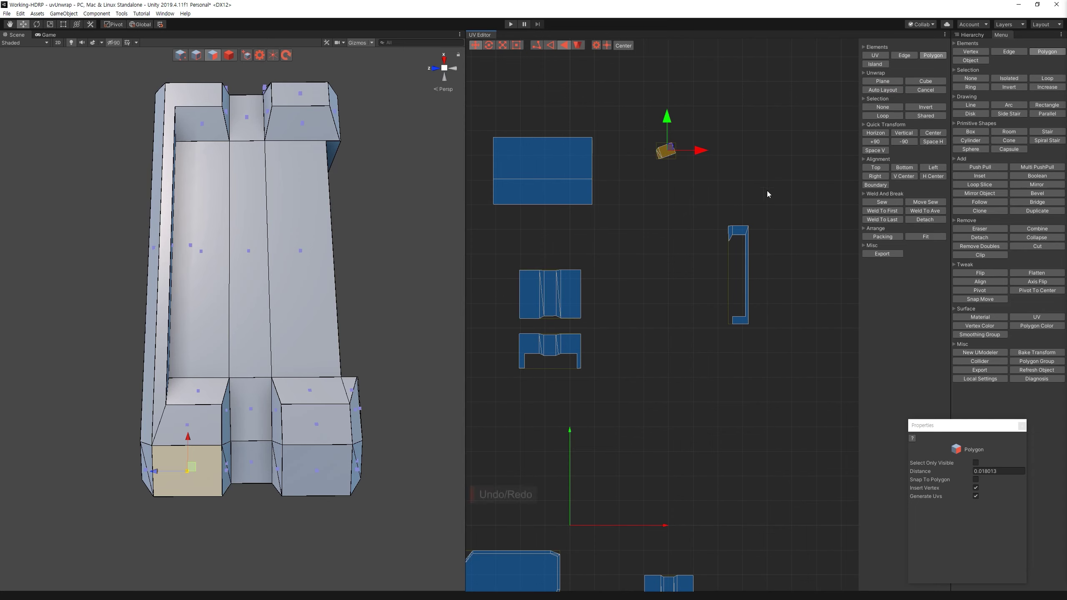
pyautogui.click(740, 235)
pyautogui.click(888, 90)
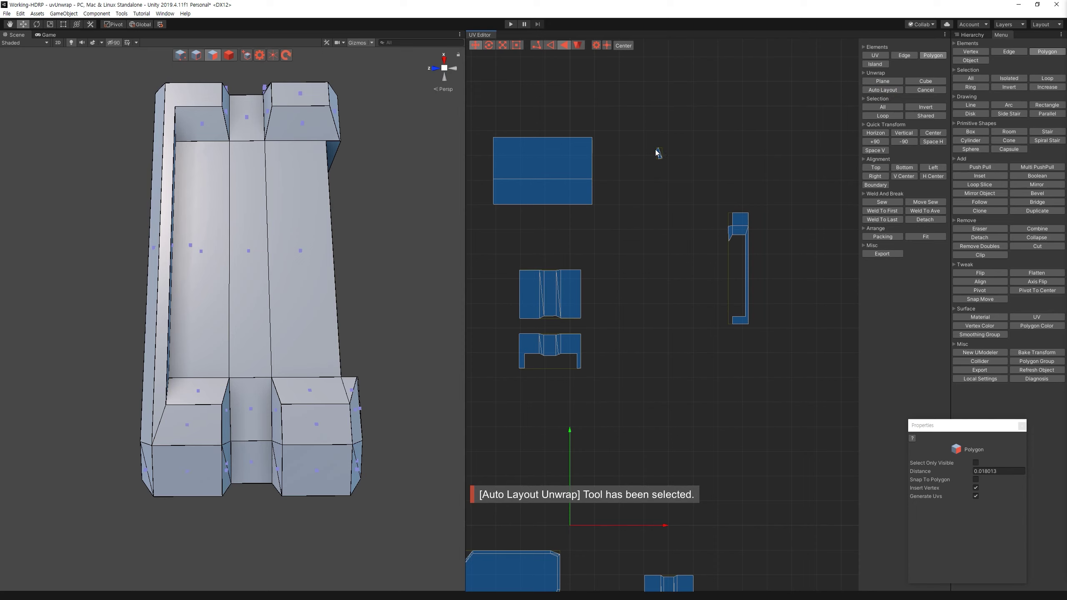
# Step: Auto-lay out the islands, then weld the stray corner UV vertex with Weld To Ave
pyautogui.press('f')
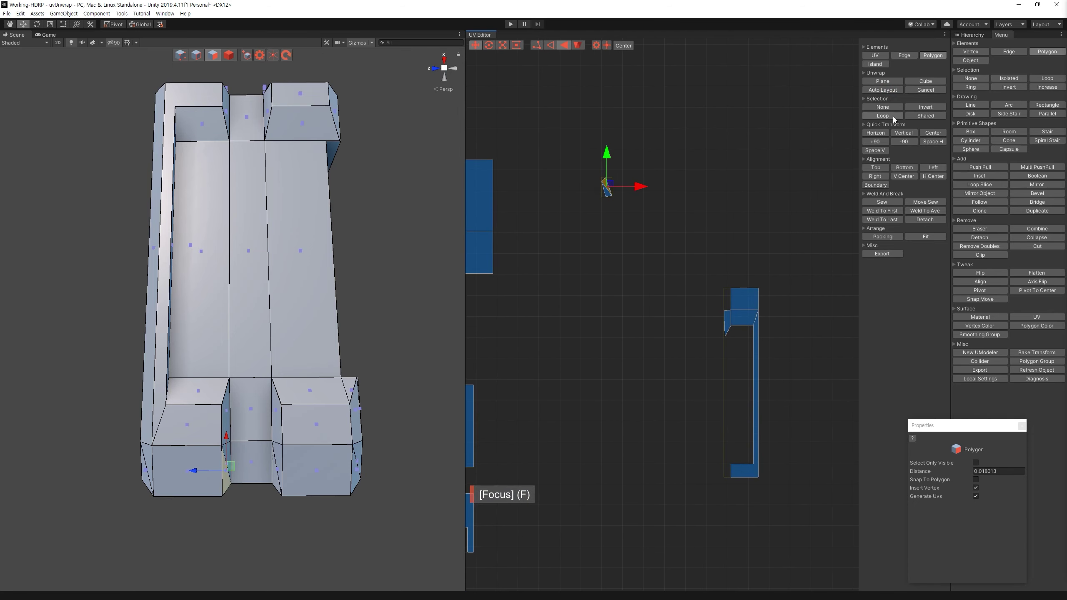
pyautogui.click(882, 90)
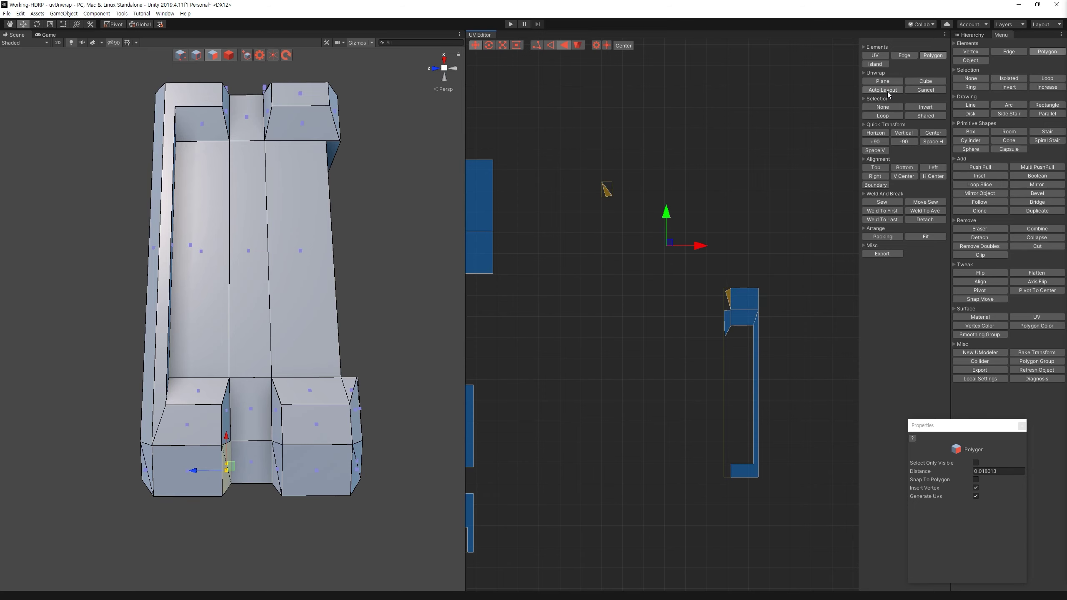
pyautogui.scroll(3, 749, 278)
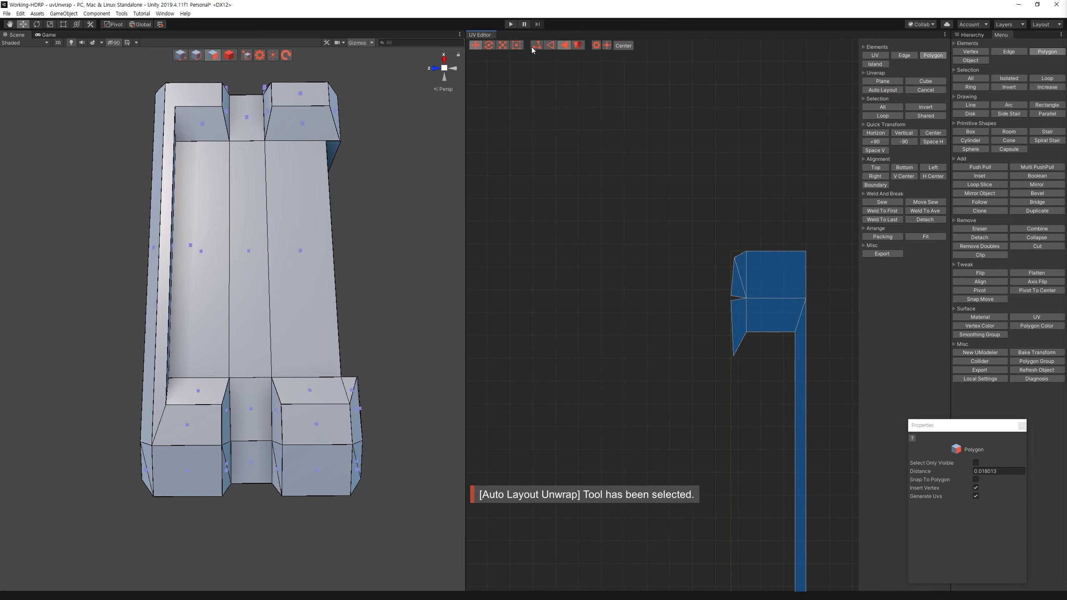
pyautogui.press('1')
pyautogui.click(731, 298)
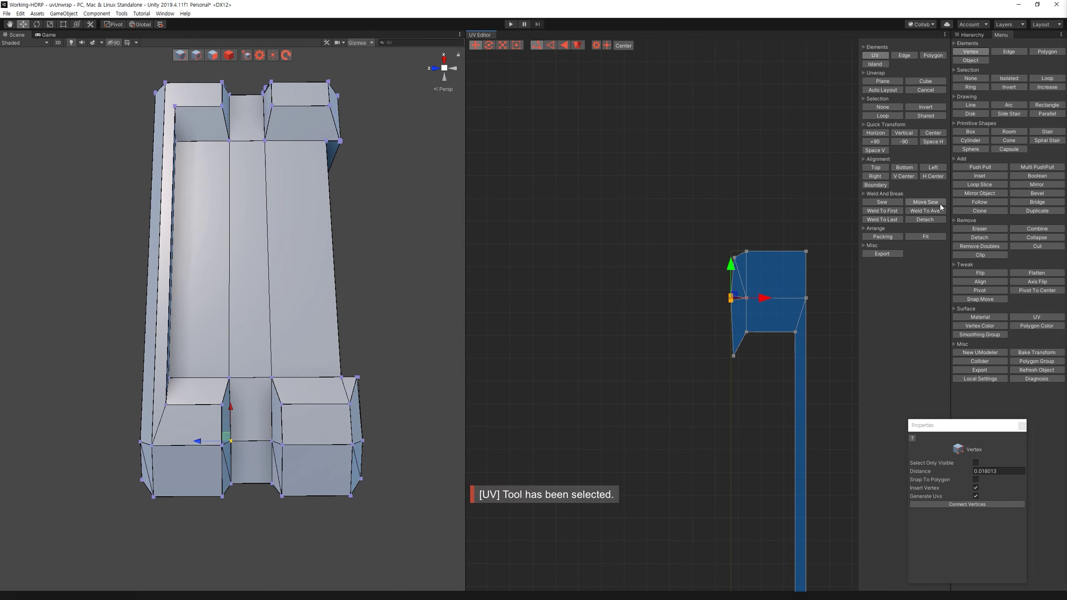
pyautogui.click(924, 211)
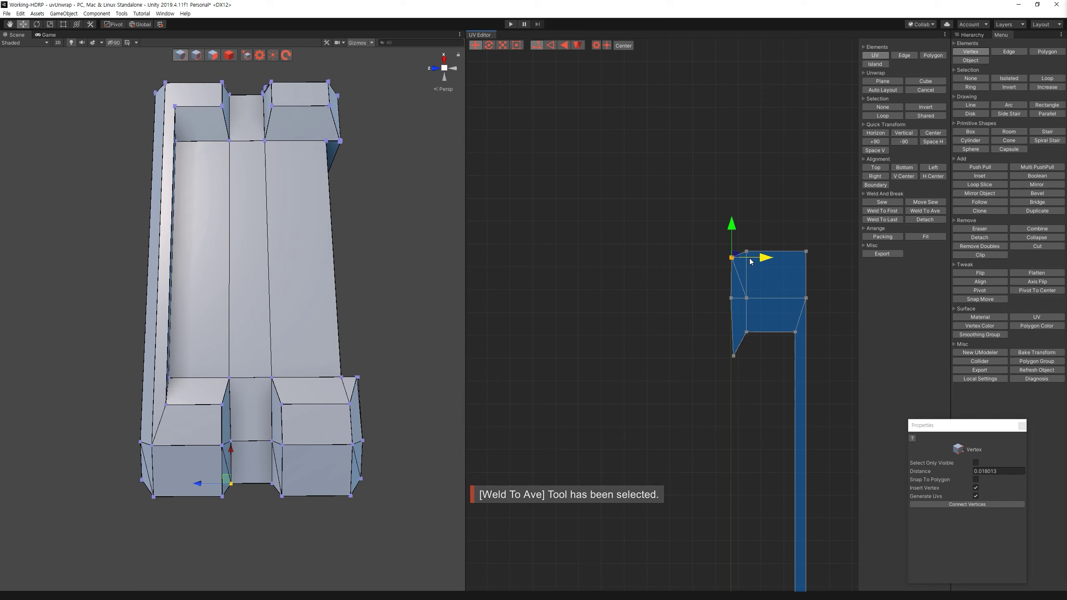
# Step: Select the vertices along the L-shaped island's left edge and zoom out
pyautogui.scroll(-2, 777, 282)
pyautogui.scroll(-2, 788, 283)
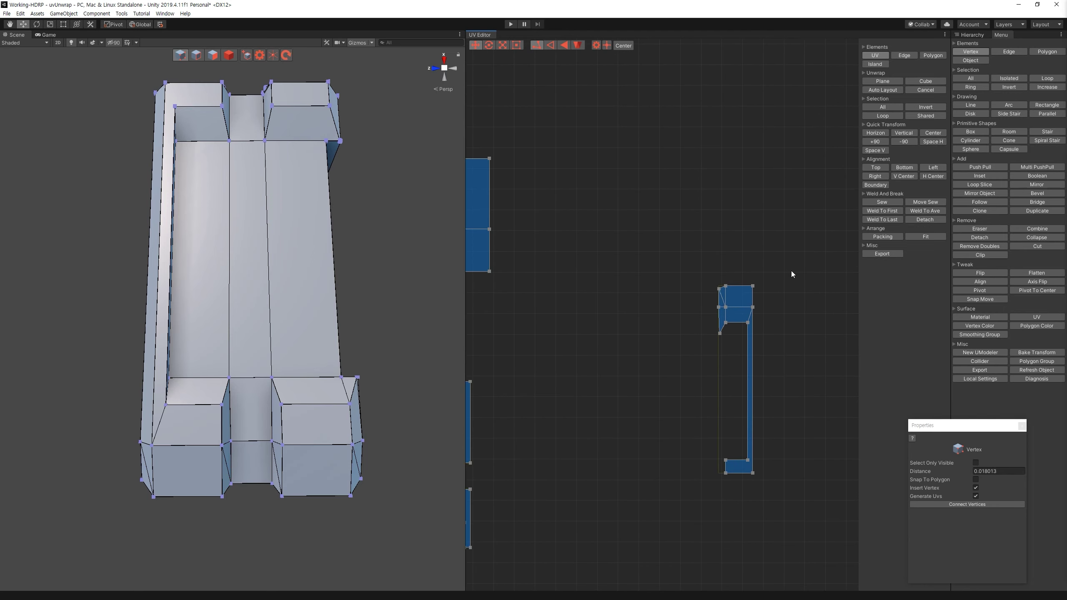
pyautogui.scroll(3, 762, 329)
pyautogui.moveTo(699, 210); pyautogui.dragTo(732, 379)
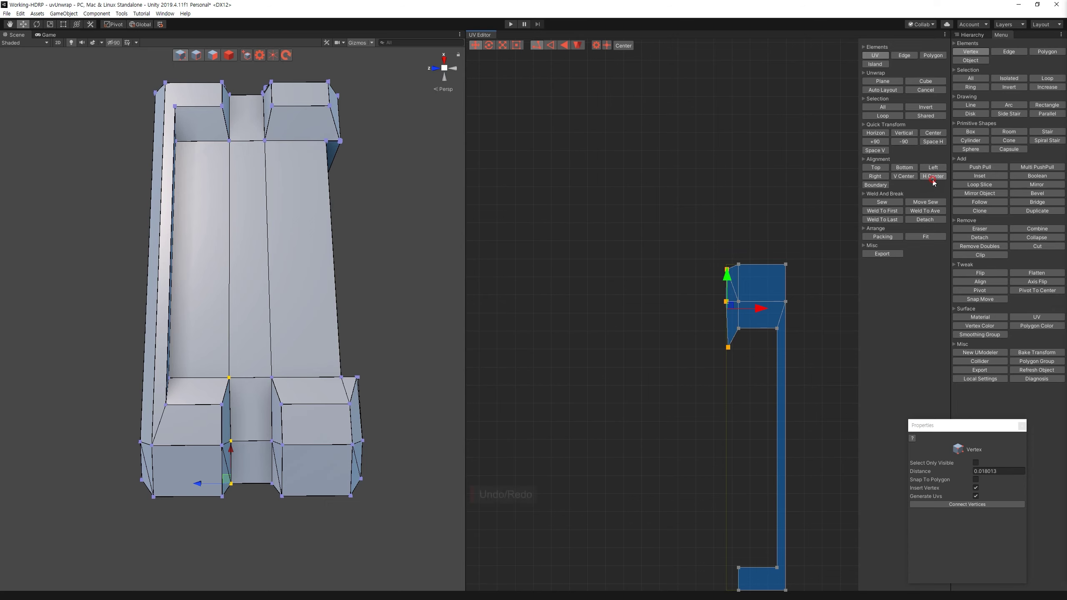
pyautogui.scroll(-2, 744, 267)
pyautogui.scroll(-2, 738, 279)
pyautogui.scroll(-2, 705, 319)
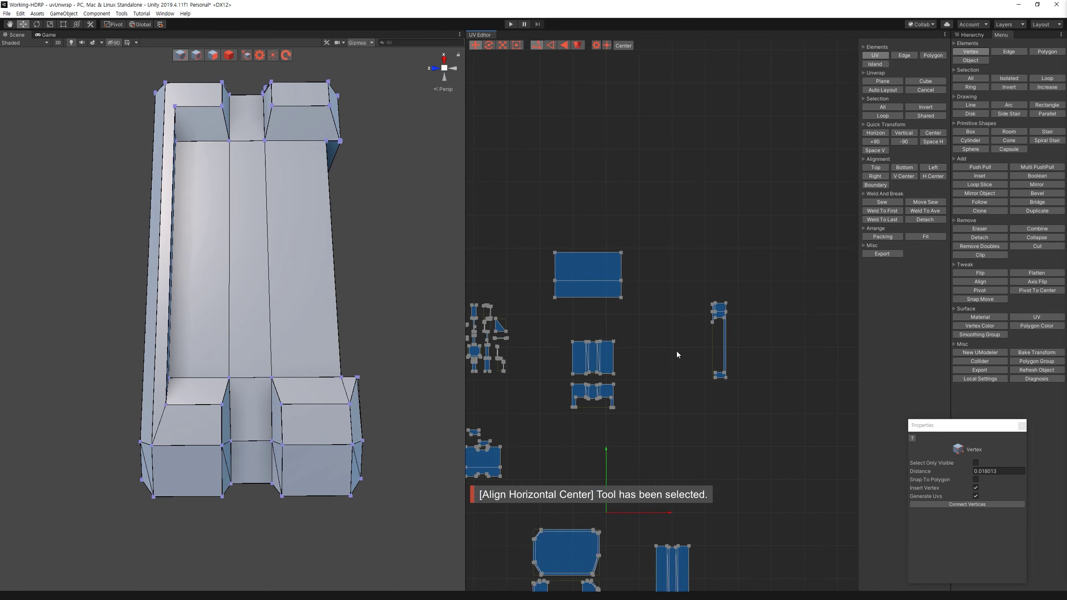
# Step: Select the seven tall side faces, plane-unwrap them, and move the new island aside
pyautogui.click(552, 46)
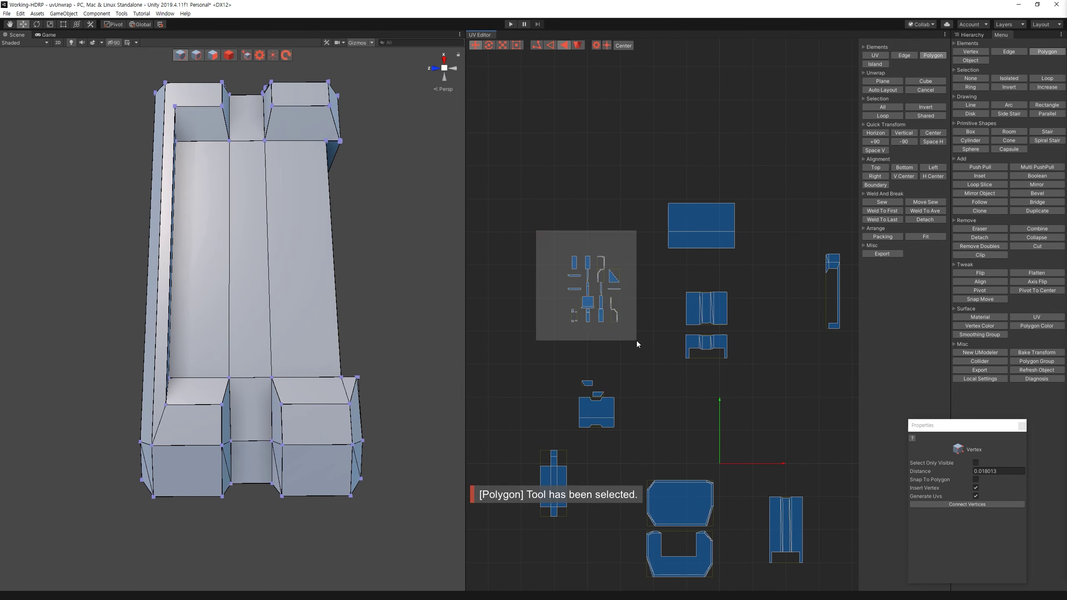
pyautogui.moveTo(548, 216); pyautogui.dragTo(636, 341)
pyautogui.moveTo(403, 235)
pyautogui.keyDown('alt'); pyautogui.mouseDown()
pyautogui.moveTo(386, 204)
pyautogui.moveTo(360, 230)
pyautogui.moveTo(406, 351)
pyautogui.mouseUp(); pyautogui.keyUp('alt')
pyautogui.press('f')
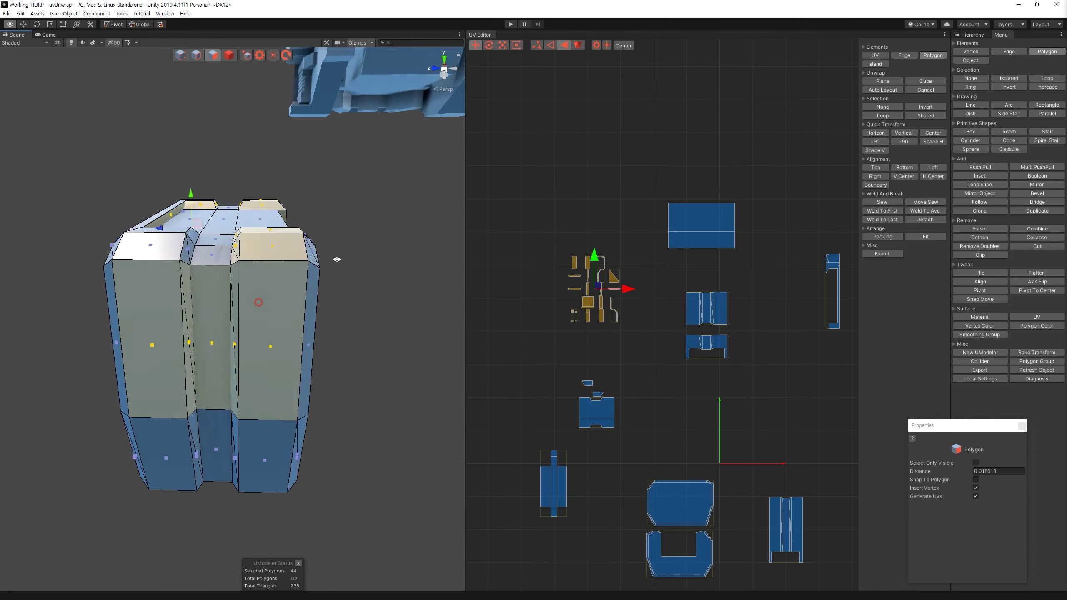
pyautogui.moveTo(407, 351)
pyautogui.keyDown('alt'); pyautogui.mouseDown()
pyautogui.moveTo(71, 166)
pyautogui.moveTo(251, 508)
pyautogui.mouseUp(); pyautogui.keyUp('alt')
pyautogui.press('f')
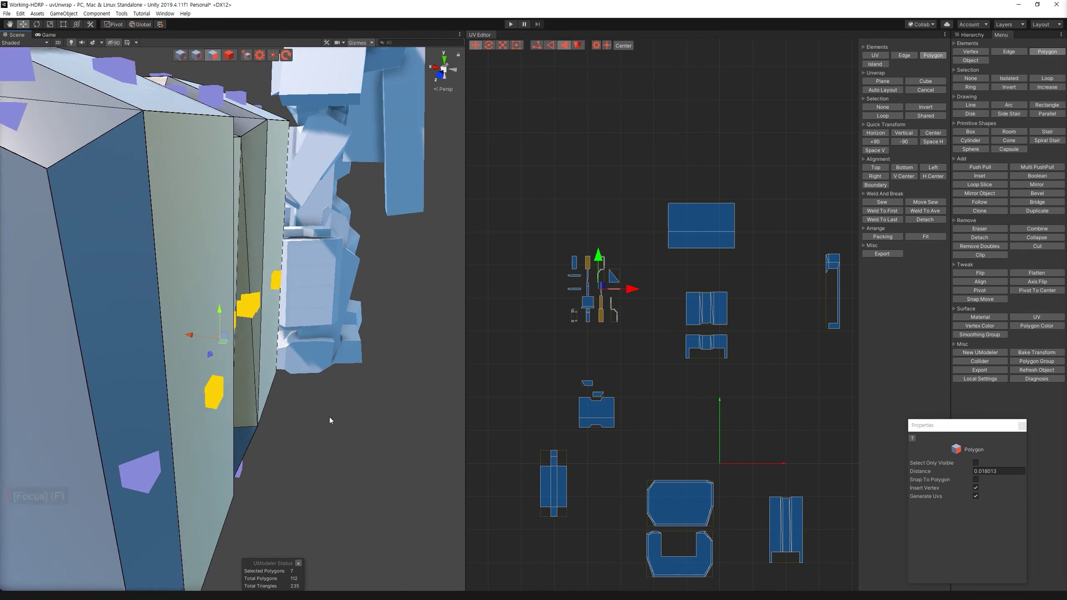
pyautogui.click(876, 84)
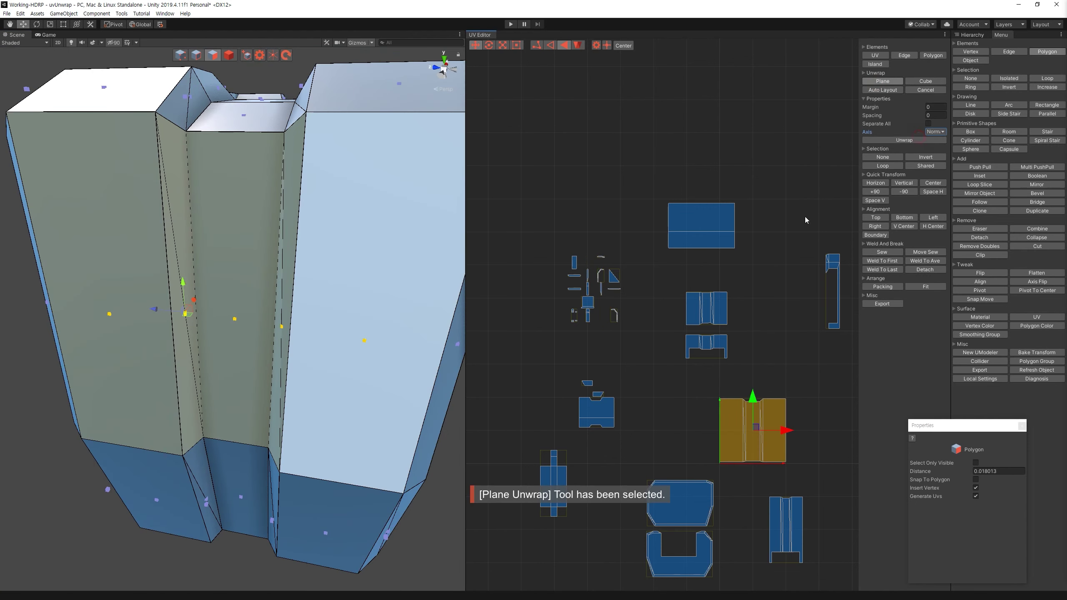
pyautogui.moveTo(781, 429); pyautogui.dragTo(714, 265, button='middle')
pyautogui.moveTo(710, 267); pyautogui.dragTo(830, 267)
pyautogui.press('f')
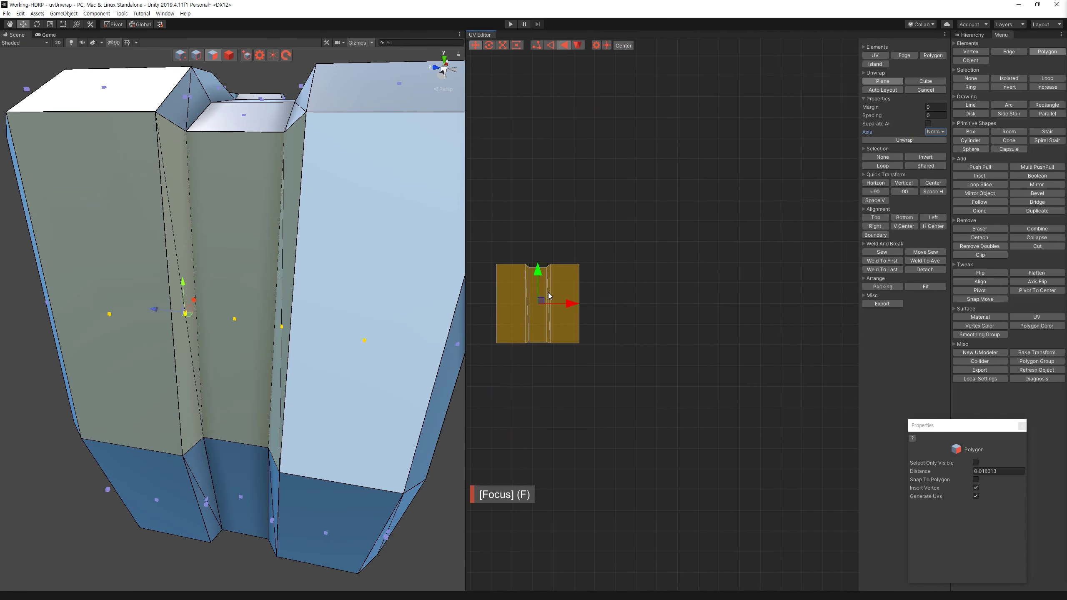
# Step: Detach the island's left and right outer faces and move them upward
pyautogui.click(601, 190)
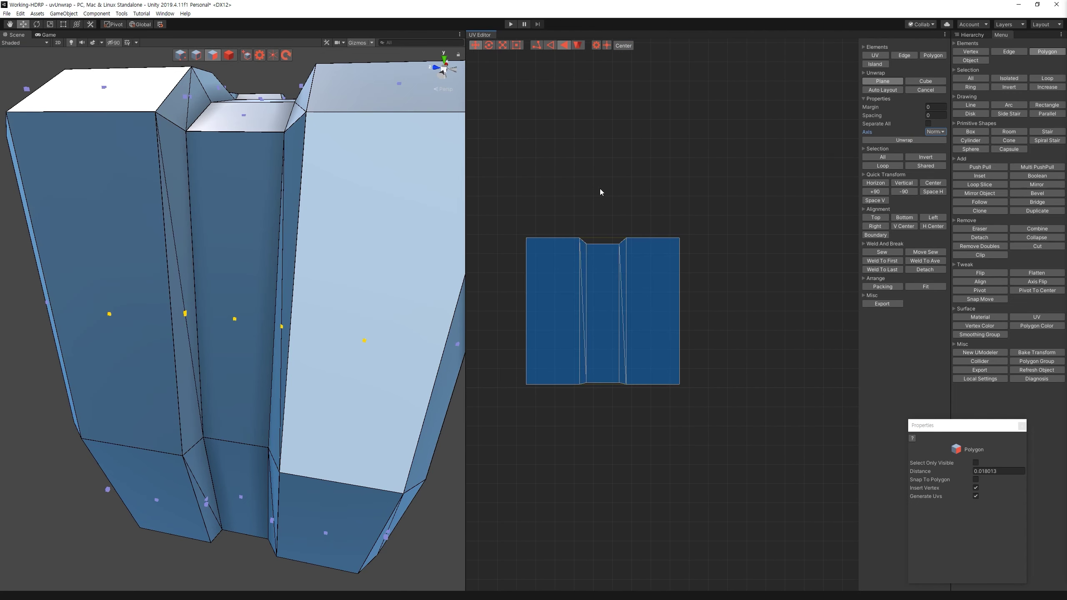
pyautogui.moveTo(543, 209); pyautogui.dragTo(710, 259)
pyautogui.keyDown('shift'); pyautogui.moveTo(674, 208); pyautogui.dragTo(787, 253); pyautogui.keyUp('shift')
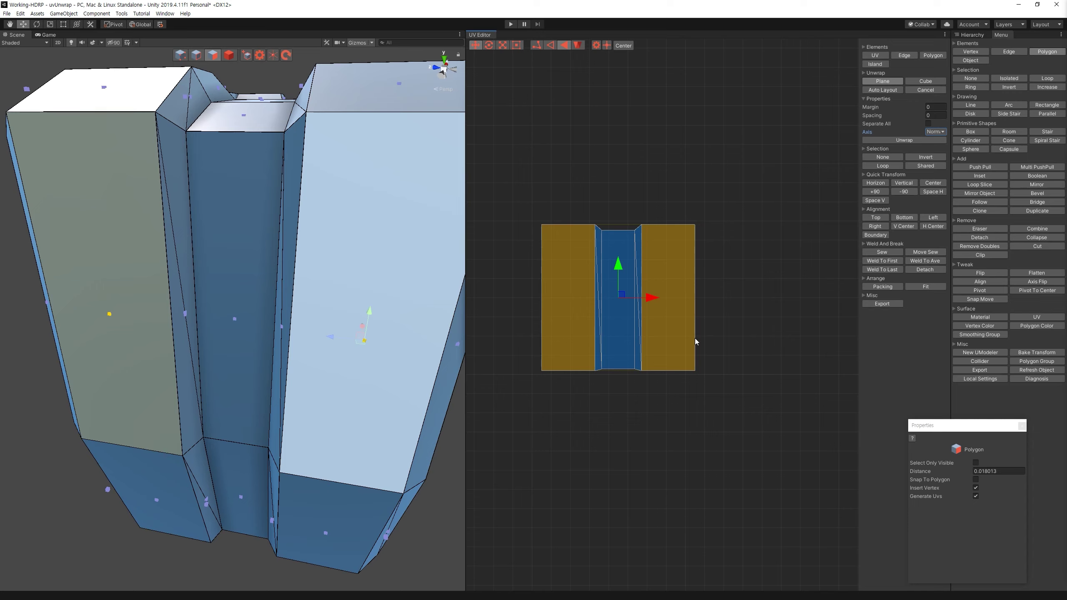
pyautogui.click(912, 271)
pyautogui.moveTo(618, 265); pyautogui.dragTo(622, 87)
pyautogui.click(690, 155)
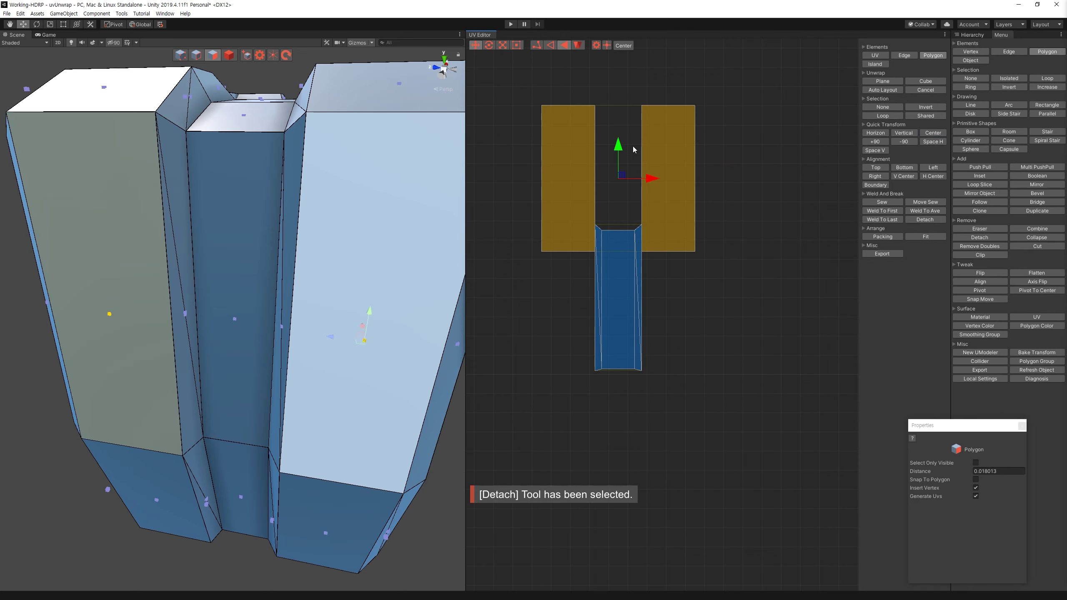
pyautogui.moveTo(619, 160); pyautogui.dragTo(620, 112)
pyautogui.click(633, 395)
# Step: Auto-unwrap the middle strip and rotate it upright
pyautogui.click(618, 315)
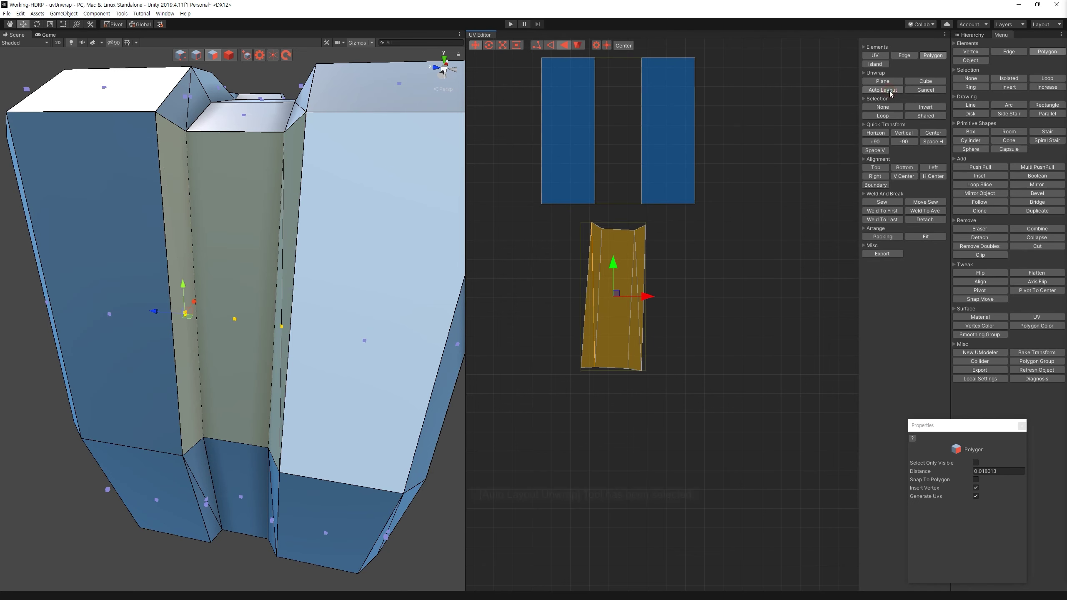
pyautogui.click(882, 89)
pyautogui.press('e')
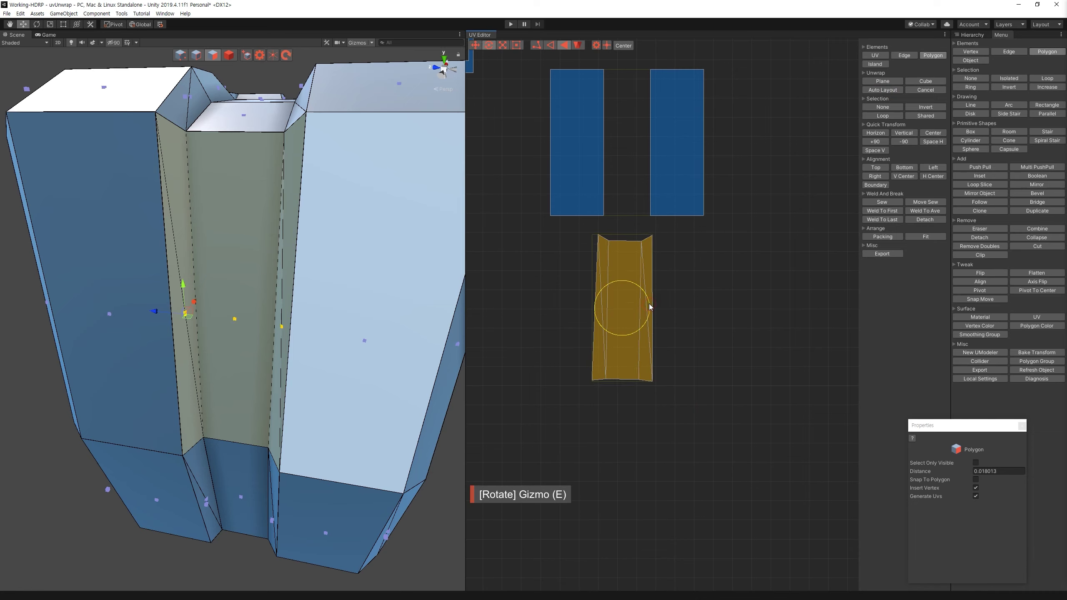
pyautogui.moveTo(648, 303); pyautogui.dragTo(653, 301)
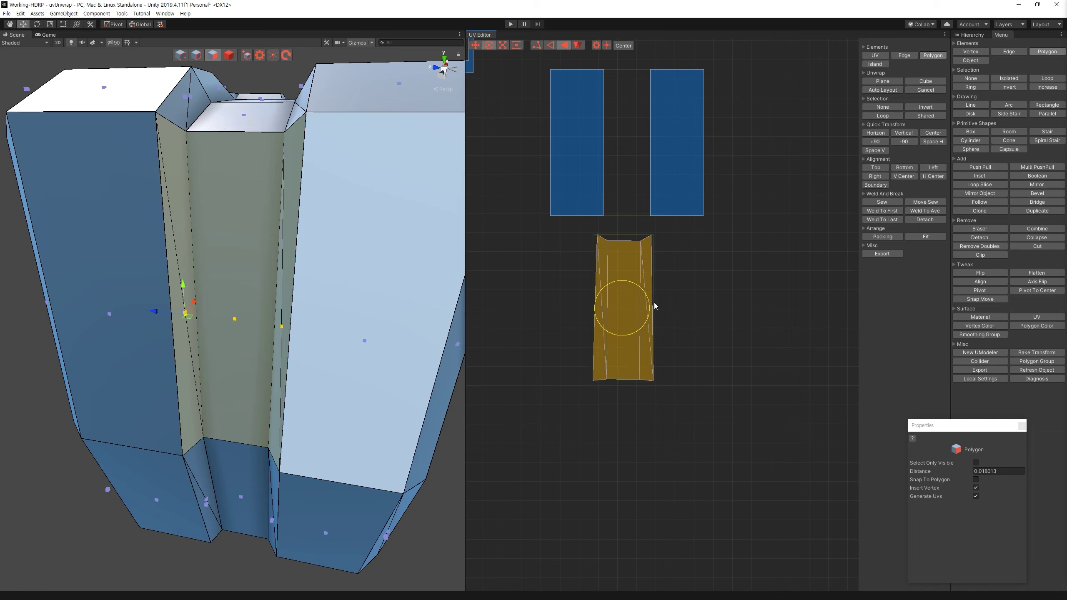
pyautogui.click(720, 278)
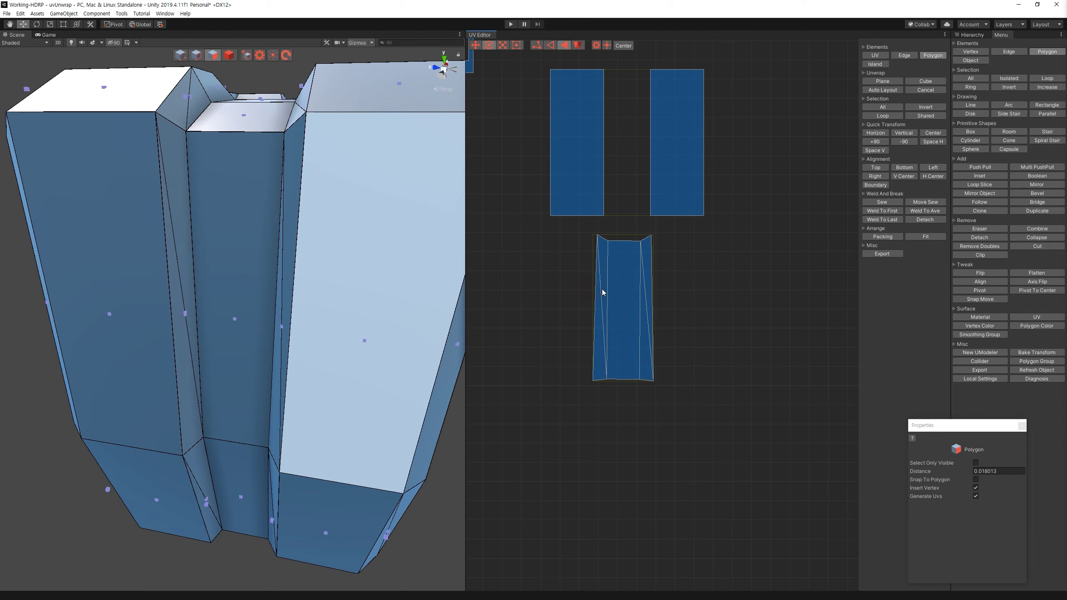
# Step: Align the strip's left and right inner edges vertically and sew the strip between the outer faces
pyautogui.click(595, 303)
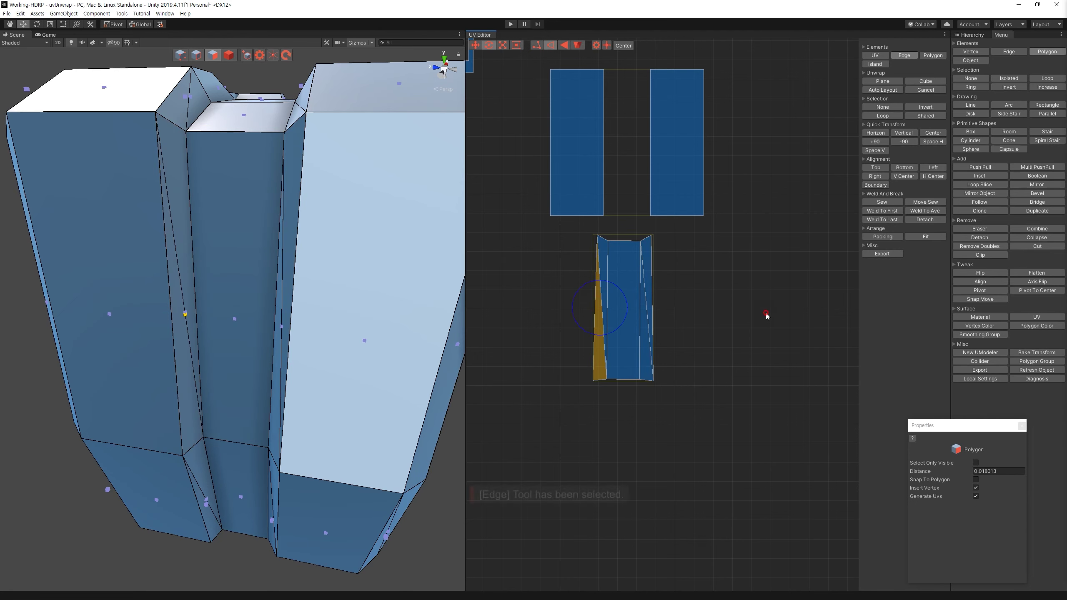
pyautogui.press('2')
pyautogui.click(596, 305)
pyautogui.click(936, 176)
pyautogui.click(611, 251)
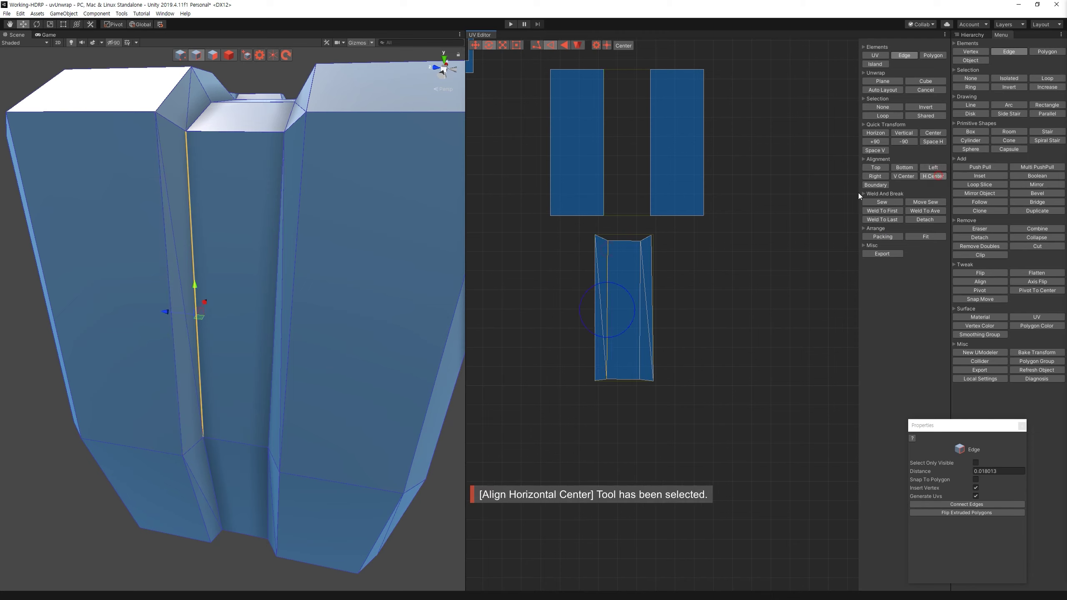
pyautogui.click(640, 288)
pyautogui.click(940, 180)
pyautogui.click(661, 255)
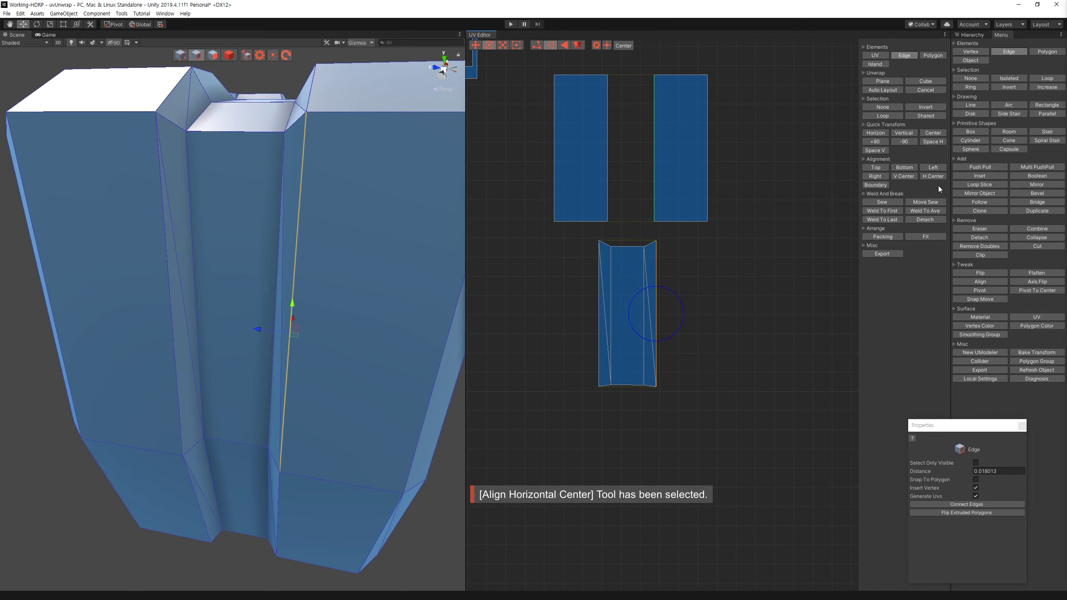
pyautogui.click(928, 202)
# Step: Detach the joined island's left face and sew it back along the shared edge
pyautogui.press('3')
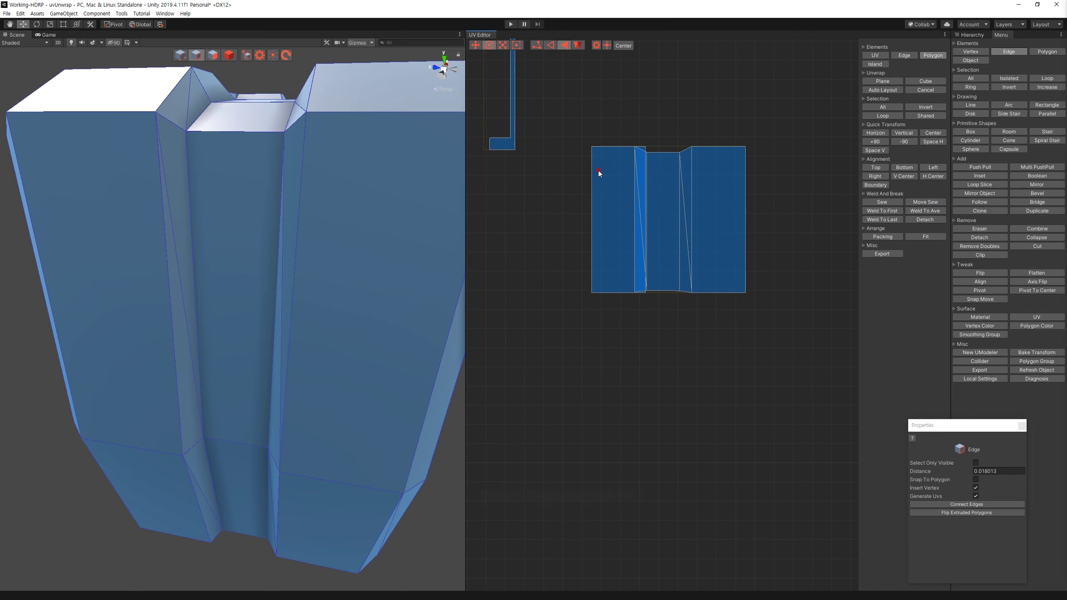
pyautogui.click(598, 170)
pyautogui.press('d')
pyautogui.click(636, 232)
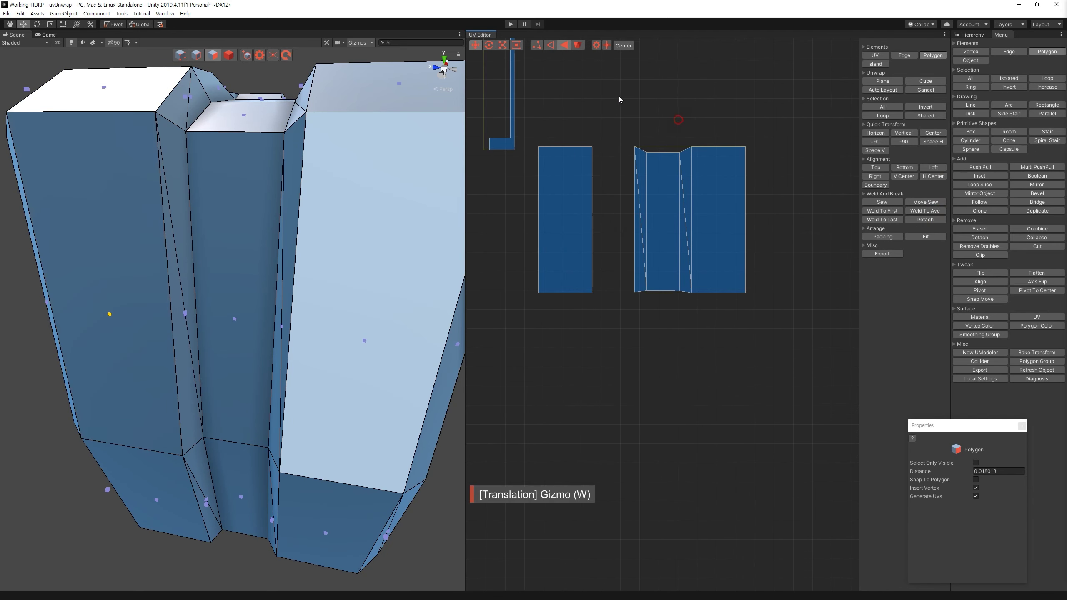
pyautogui.press('2')
pyautogui.click(925, 202)
# Step: Bring the whole UV layout into view and box-select the cluster of small islands
pyautogui.scroll(-2, 797, 243)
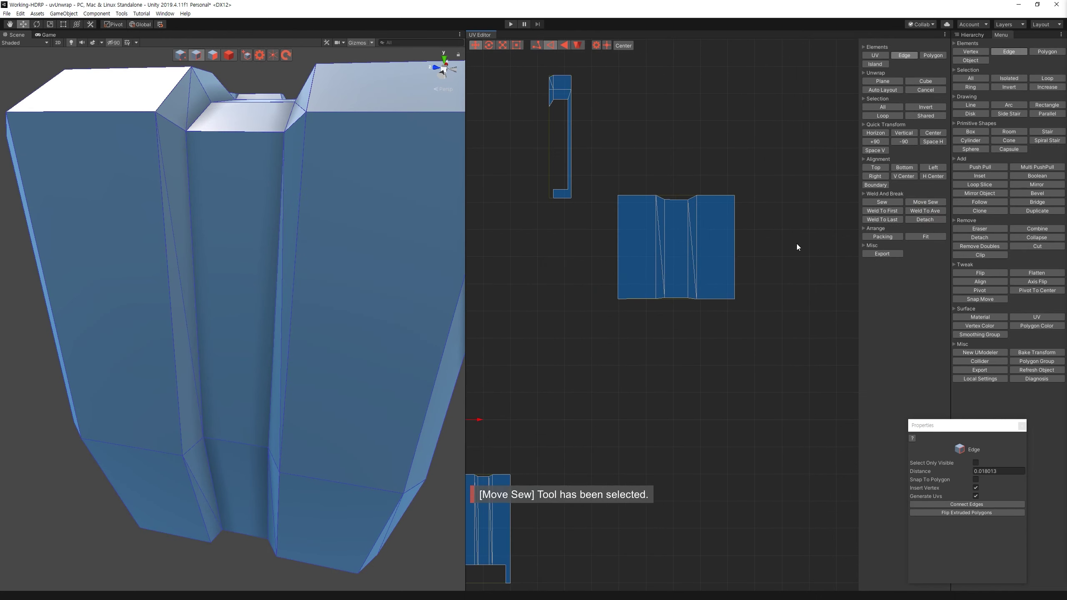
pyautogui.scroll(-2, 785, 245)
pyautogui.moveTo(785, 245); pyautogui.dragTo(835, 256, button='middle')
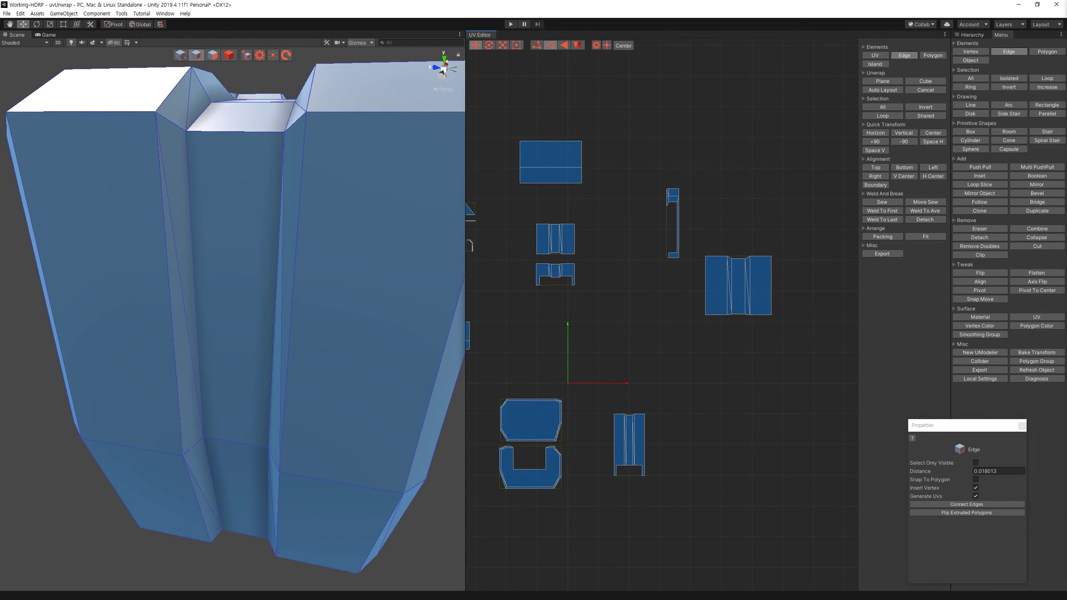
pyautogui.moveTo(611, 350); pyautogui.dragTo(728, 311, button='middle')
pyautogui.scroll(-2, 694, 326)
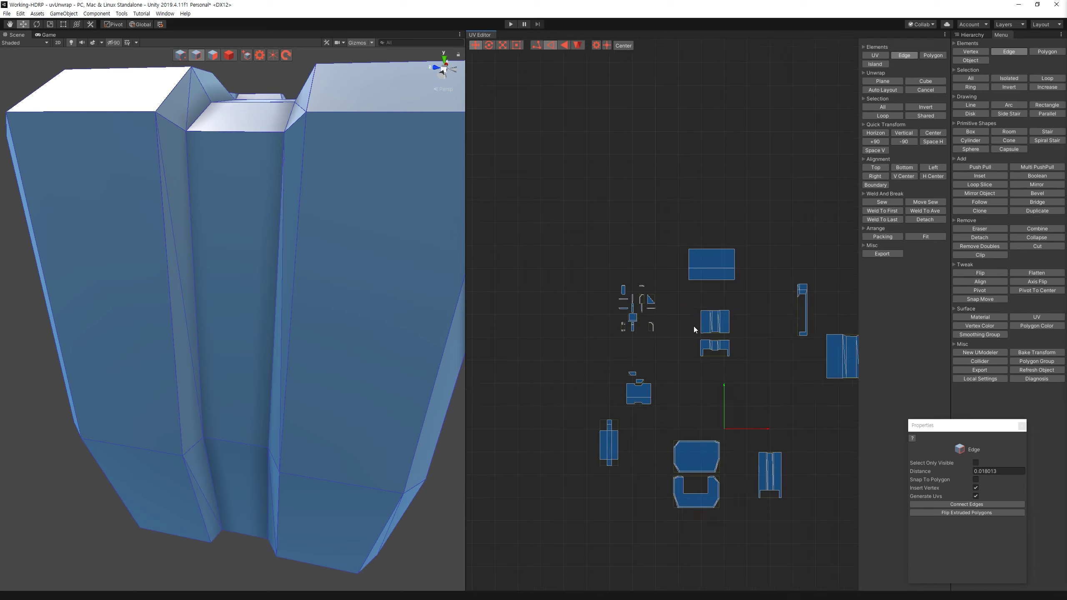
pyautogui.scroll(1, 517, 285)
pyautogui.press('3')
pyautogui.moveTo(574, 249); pyautogui.dragTo(657, 381)
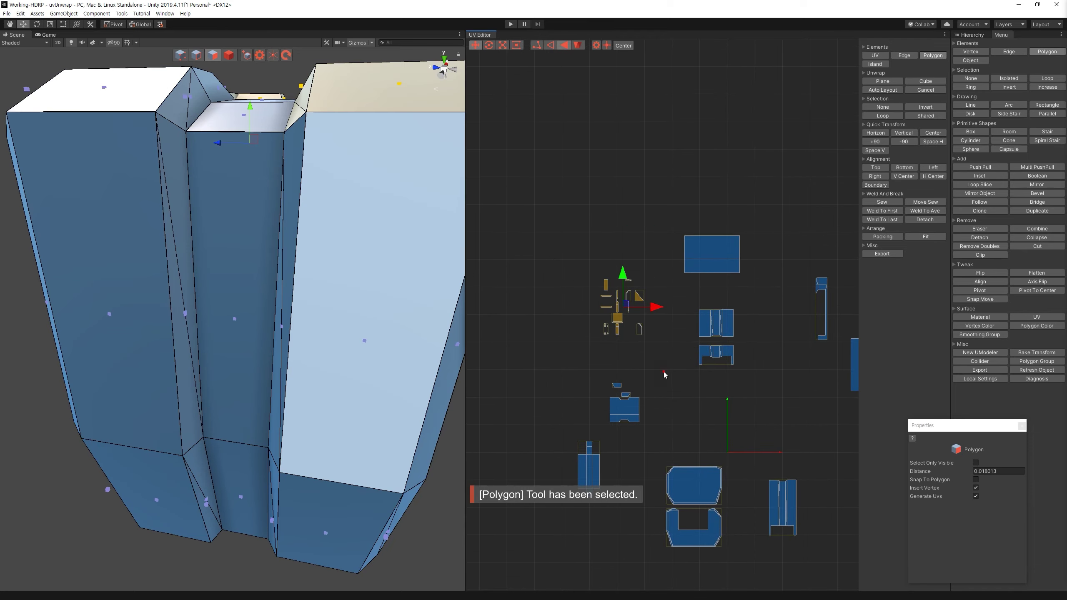
# Step: Select the faces on the part's end block, including the thin sliver face
pyautogui.press('f')
pyautogui.moveTo(368, 236)
pyautogui.keyDown('alt'); pyautogui.mouseDown()
pyautogui.moveTo(341, 218)
pyautogui.moveTo(364, 248)
pyautogui.mouseUp(); pyautogui.keyUp('alt')
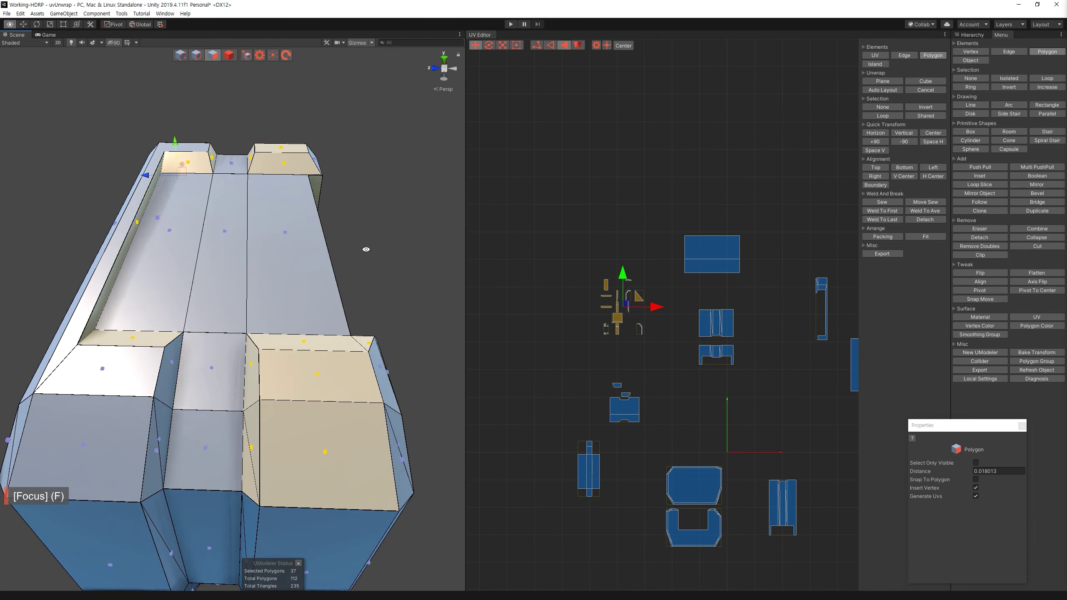
pyautogui.click(329, 346)
pyautogui.keyDown('ctrl'); pyautogui.click(329, 346); pyautogui.keyUp('ctrl')
pyautogui.moveTo(329, 346)
pyautogui.keyDown('alt'); pyautogui.mouseDown()
pyautogui.moveTo(355, 380)
pyautogui.moveTo(238, 311)
pyautogui.moveTo(449, 349)
pyautogui.moveTo(369, 358)
pyautogui.mouseUp(); pyautogui.keyUp('alt')
pyautogui.keyDown('ctrl'); pyautogui.click(365, 393); pyautogui.keyUp('ctrl')
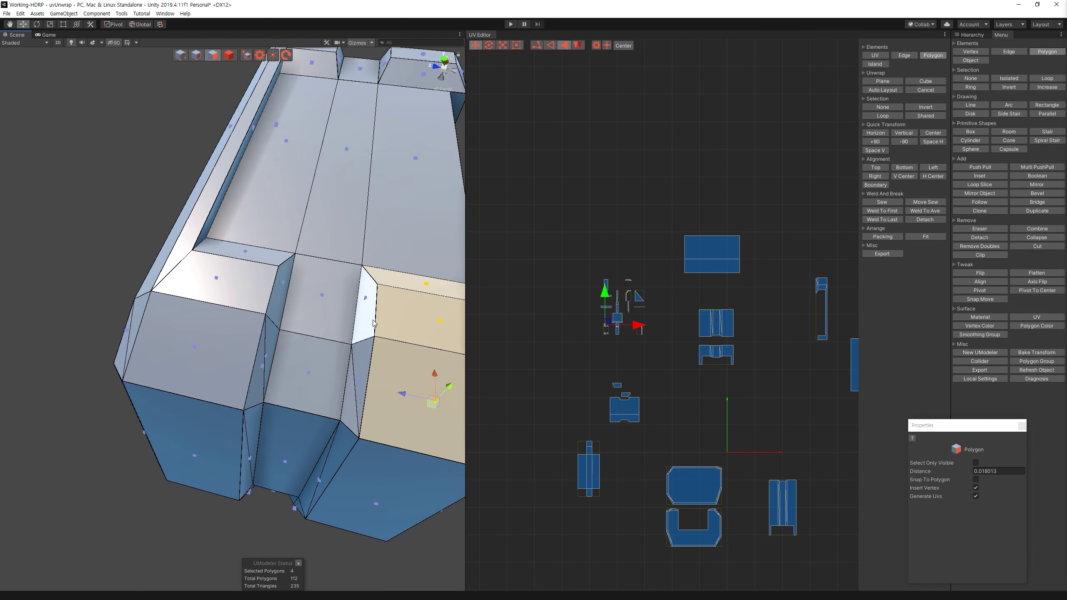
pyautogui.keyDown('ctrl'); pyautogui.click(349, 418); pyautogui.keyUp('ctrl')
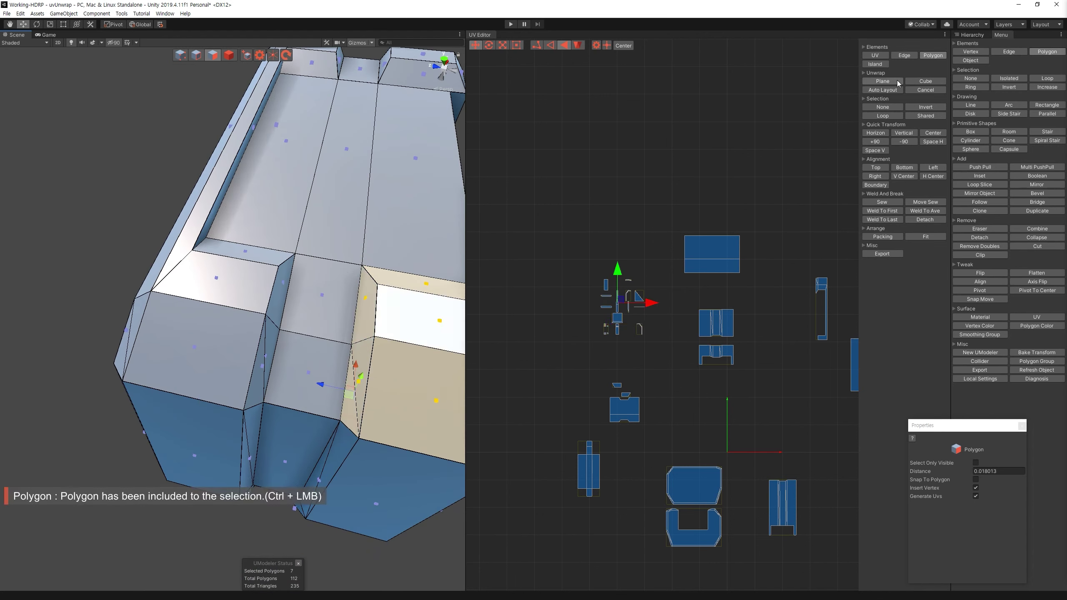
# Step: Plane-unwrap the selected end faces projected along the Y axis
pyautogui.click(883, 81)
pyautogui.click(936, 132)
pyautogui.click(945, 169)
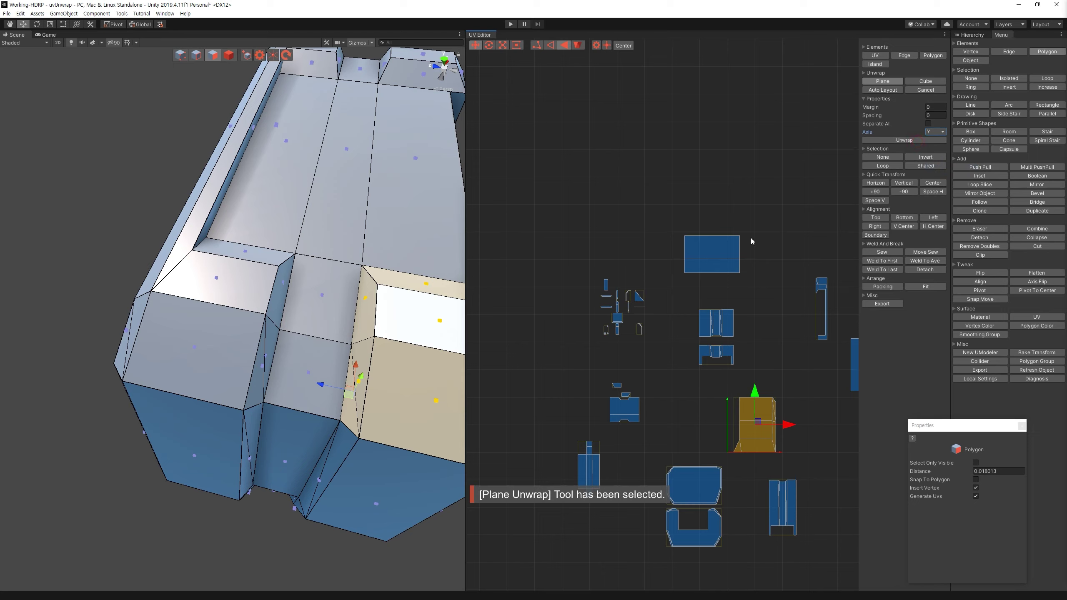
pyautogui.moveTo(311, 319); pyautogui.dragTo(275, 339, button='middle')
pyautogui.moveTo(274, 338)
pyautogui.keyDown('alt'); pyautogui.mouseDown()
pyautogui.moveTo(58, 297)
pyautogui.moveTo(294, 277)
pyautogui.mouseUp(); pyautogui.keyUp('alt')
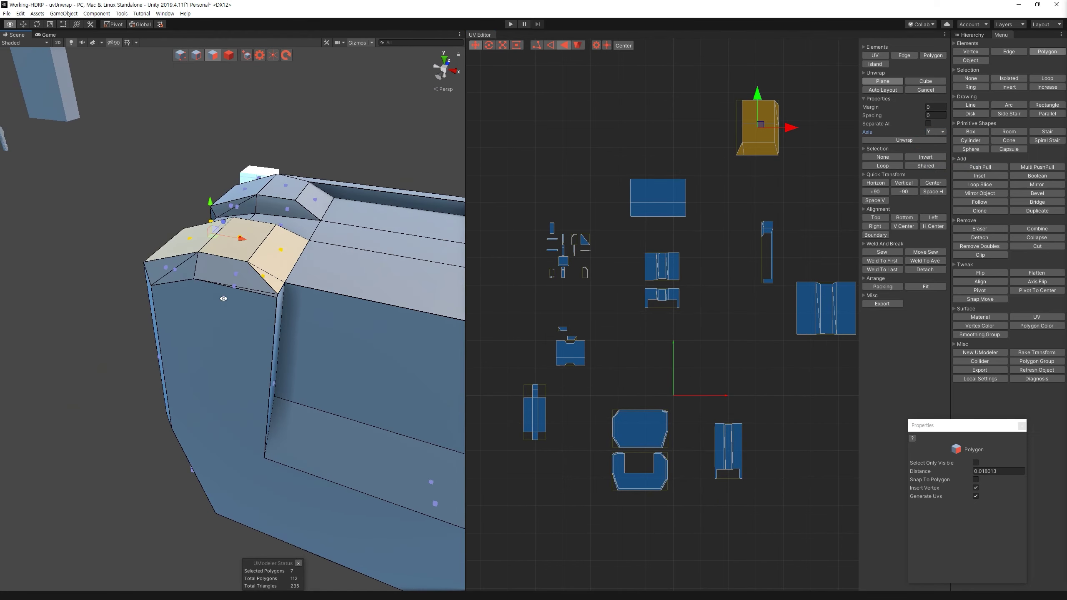
# Step: Inspect the resulting islands by selecting bevel polygons and UV island clusters
pyautogui.click(305, 282)
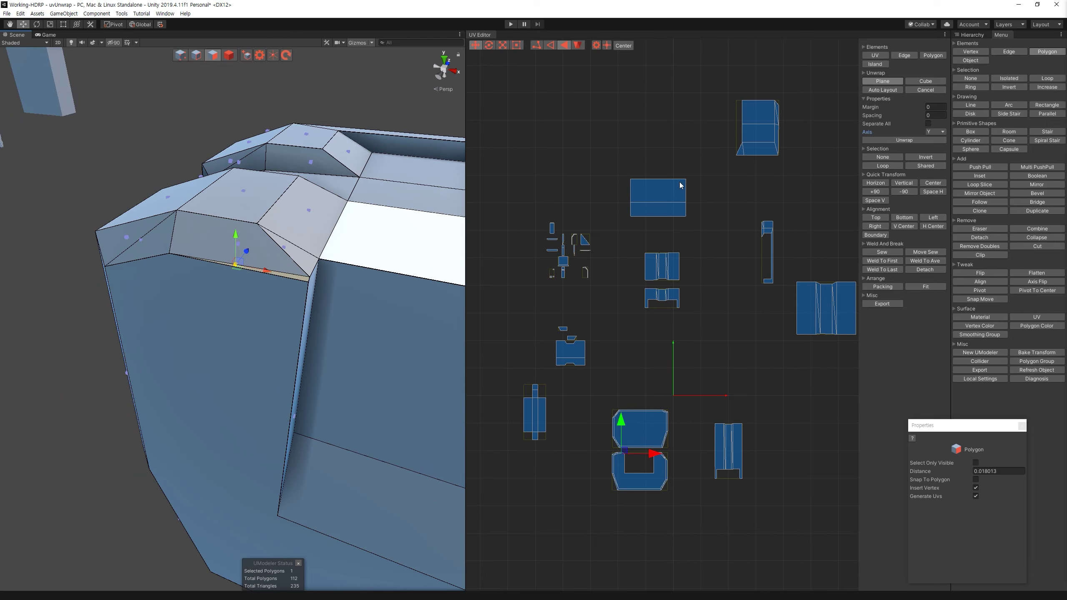
pyautogui.moveTo(820, 171); pyautogui.dragTo(738, 85)
pyautogui.moveTo(294, 278)
pyautogui.keyDown('alt'); pyautogui.mouseDown()
pyautogui.moveTo(212, 287)
pyautogui.moveTo(168, 267)
pyautogui.moveTo(196, 209)
pyautogui.mouseUp(); pyautogui.keyUp('alt')
pyautogui.click(211, 286)
pyautogui.click(196, 209)
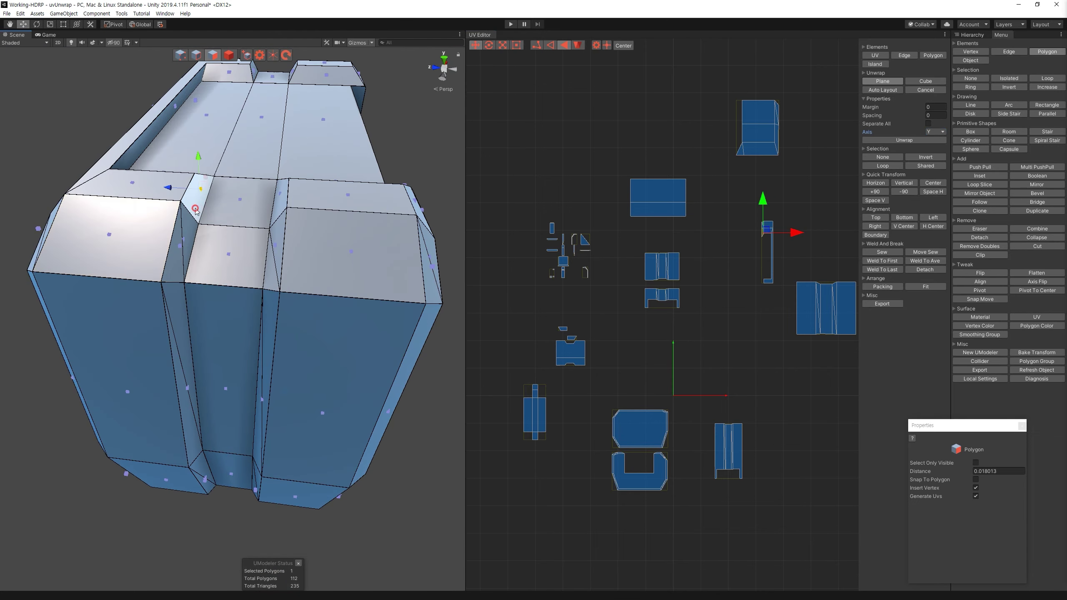
pyautogui.click(227, 252)
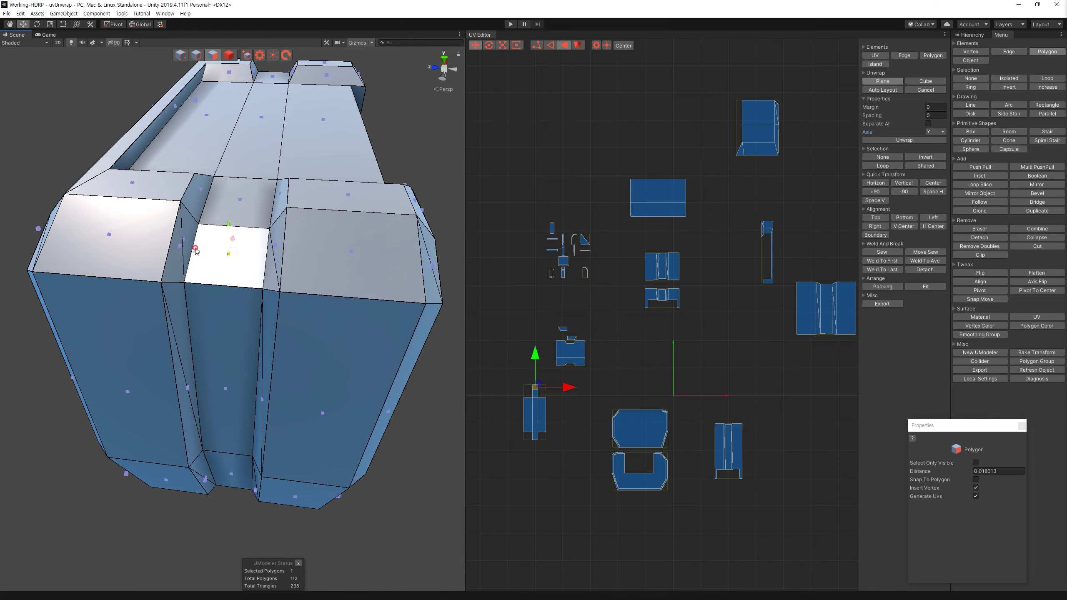
pyautogui.moveTo(600, 297); pyautogui.dragTo(506, 200)
pyautogui.keyDown('alt'); pyautogui.moveTo(257, 150); pyautogui.dragTo(282, 364); pyautogui.keyUp('alt')
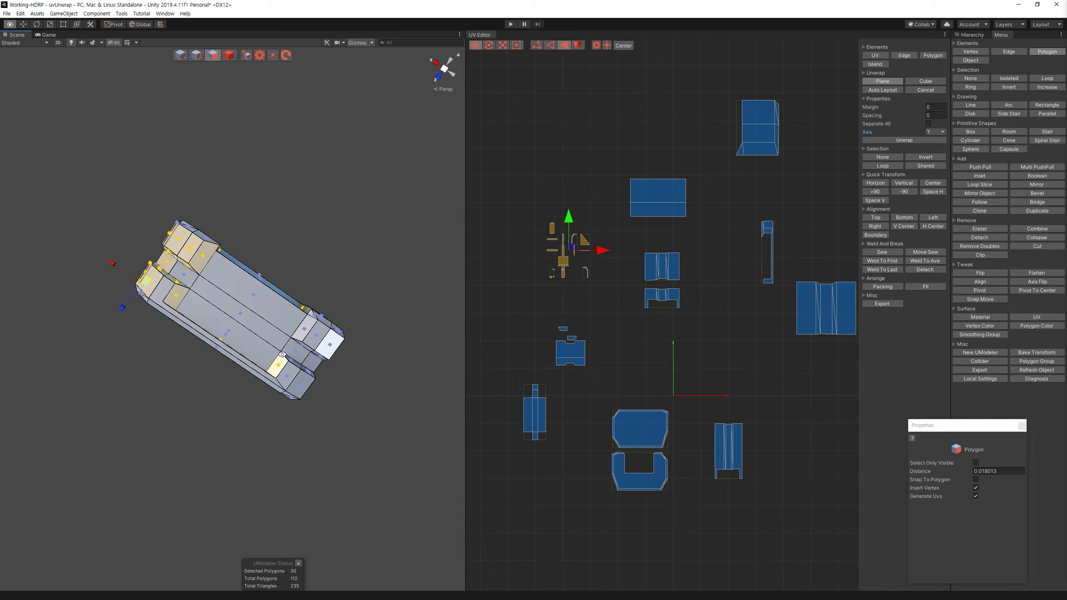
pyautogui.keyDown('alt'); pyautogui.moveTo(145, 403); pyautogui.dragTo(219, 307); pyautogui.keyUp('alt')
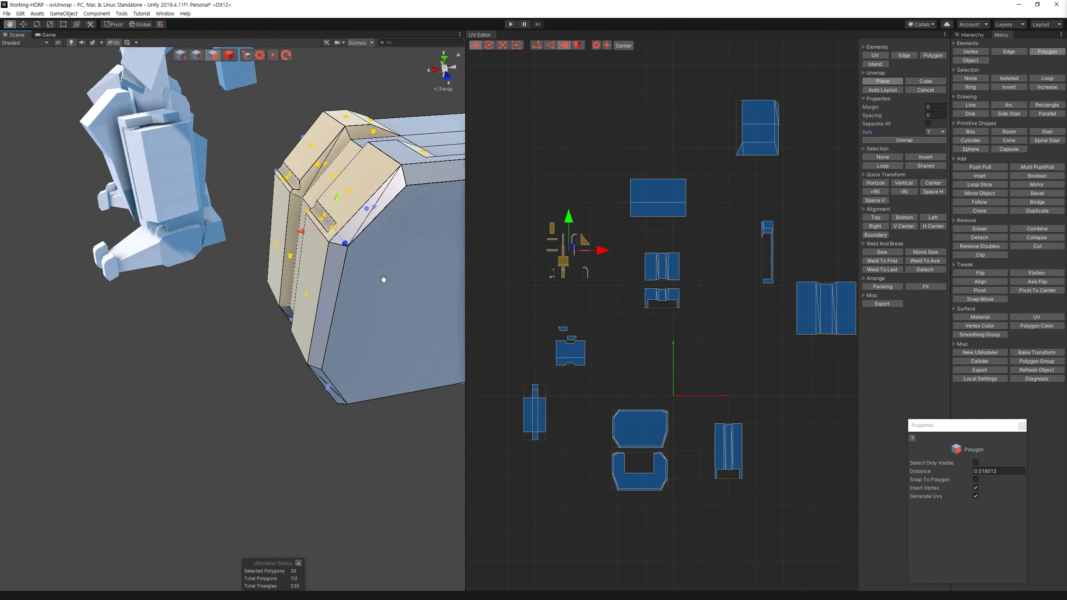
pyautogui.press('f')
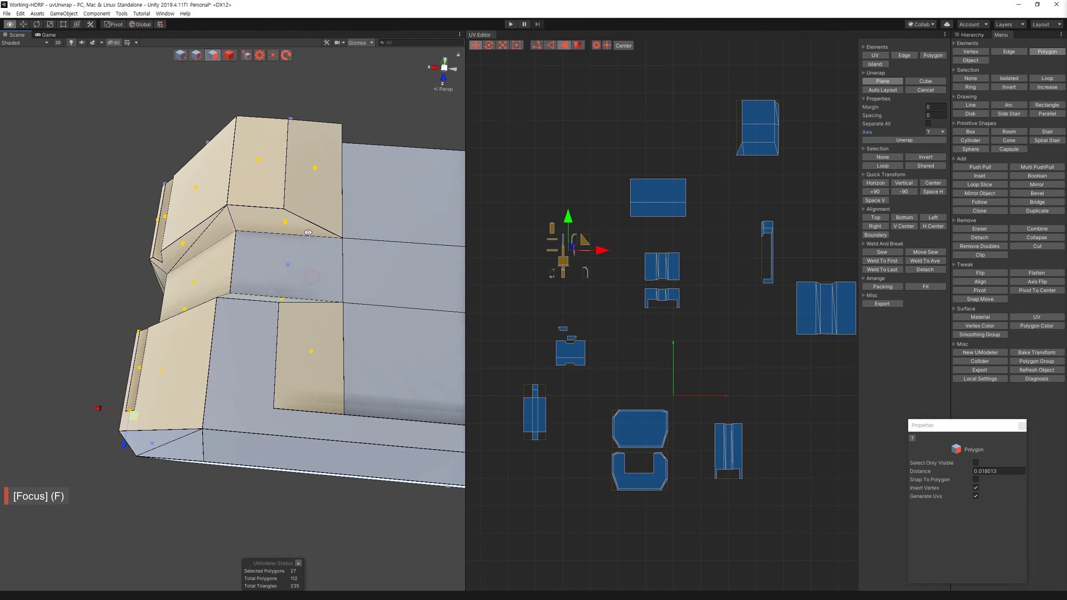
# Step: Ctrl+click to remove four extra polygons from the selection, then switch to vertex editing
pyautogui.keyDown('alt'); pyautogui.moveTo(559, 597); pyautogui.dragTo(358, 347); pyautogui.keyUp('alt')
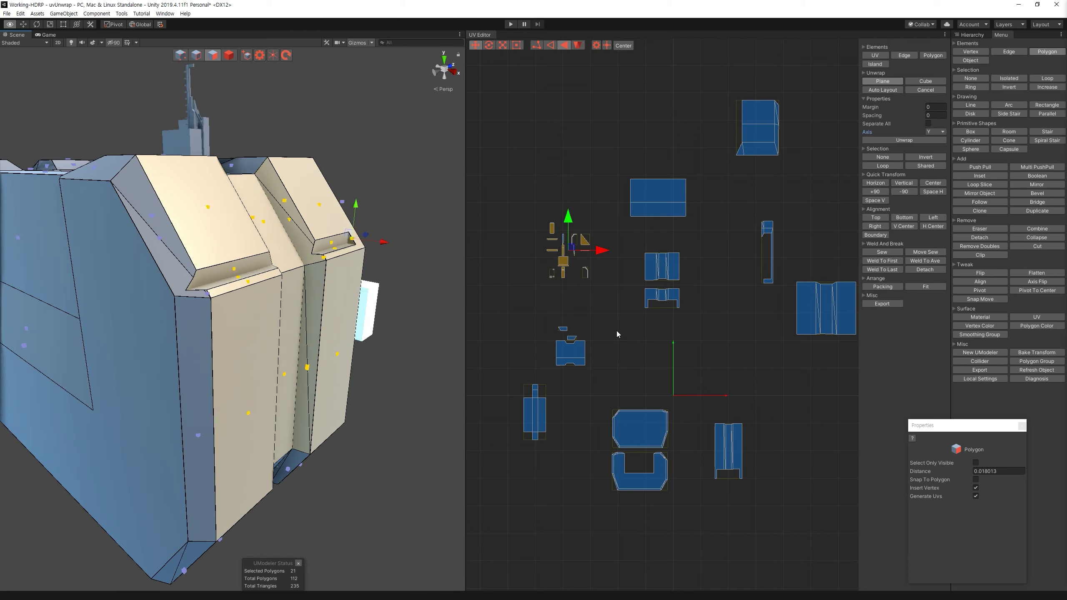
pyautogui.keyDown('alt'); pyautogui.moveTo(358, 347); pyautogui.dragTo(295, 294, button='right'); pyautogui.keyUp('alt')
pyautogui.keyDown('ctrl'); pyautogui.click(269, 263); pyautogui.keyUp('ctrl')
pyautogui.keyDown('ctrl'); pyautogui.click(177, 259); pyautogui.keyUp('ctrl')
pyautogui.moveTo(235, 269)
pyautogui.keyDown('alt'); pyautogui.mouseDown()
pyautogui.moveTo(326, 278)
pyautogui.moveTo(435, 231)
pyautogui.mouseUp(); pyautogui.keyUp('alt')
pyautogui.keyDown('ctrl'); pyautogui.click(297, 267); pyautogui.keyUp('ctrl')
pyautogui.keyDown('ctrl'); pyautogui.click(304, 278); pyautogui.keyUp('ctrl')
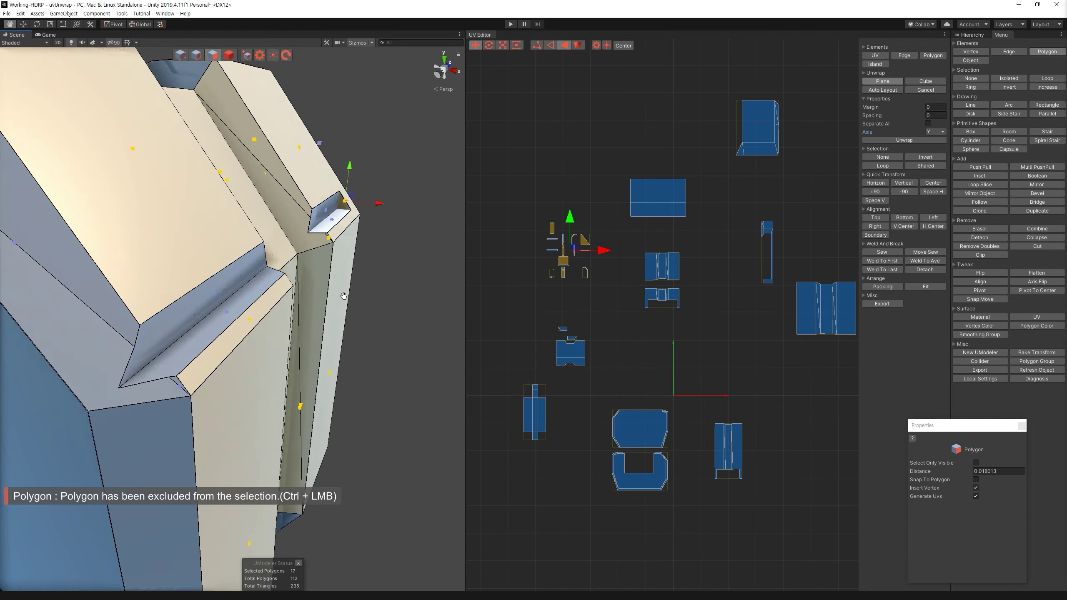
pyautogui.click(181, 58)
pyautogui.keyDown('alt'); pyautogui.moveTo(210, 210); pyautogui.dragTo(295, 294); pyautogui.keyUp('alt')
pyautogui.scroll(5, 324, 341)
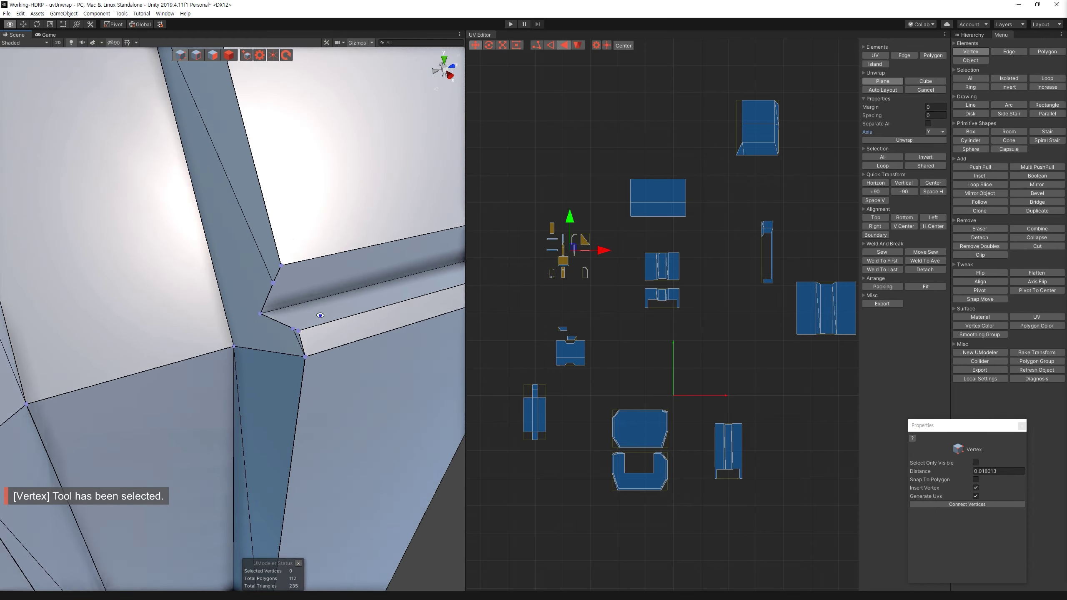
# Step: Combine the close vertex pairs at the bevel corner into single vertices
pyautogui.click(324, 333)
pyautogui.keyDown('shift'); pyautogui.click(332, 337); pyautogui.keyUp('shift')
pyautogui.click(1037, 229)
pyautogui.click(292, 265)
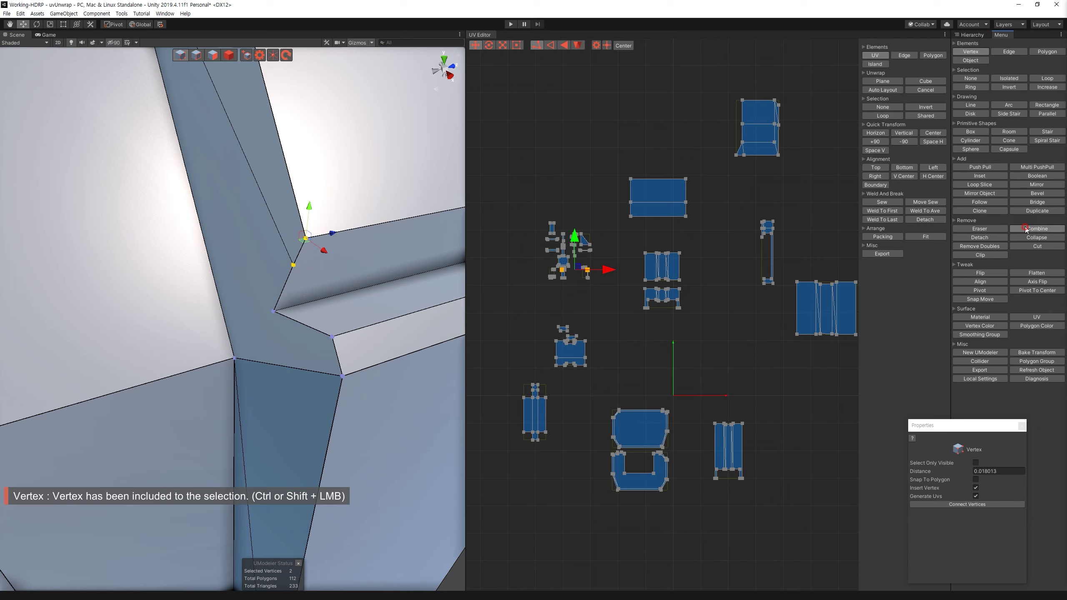
pyautogui.click(1037, 229)
pyautogui.scroll(-5, 252, 294)
pyautogui.moveTo(294, 252)
pyautogui.keyDown('alt'); pyautogui.mouseDown()
pyautogui.moveTo(225, 195)
pyautogui.moveTo(215, 143)
pyautogui.mouseUp(); pyautogui.keyUp('alt')
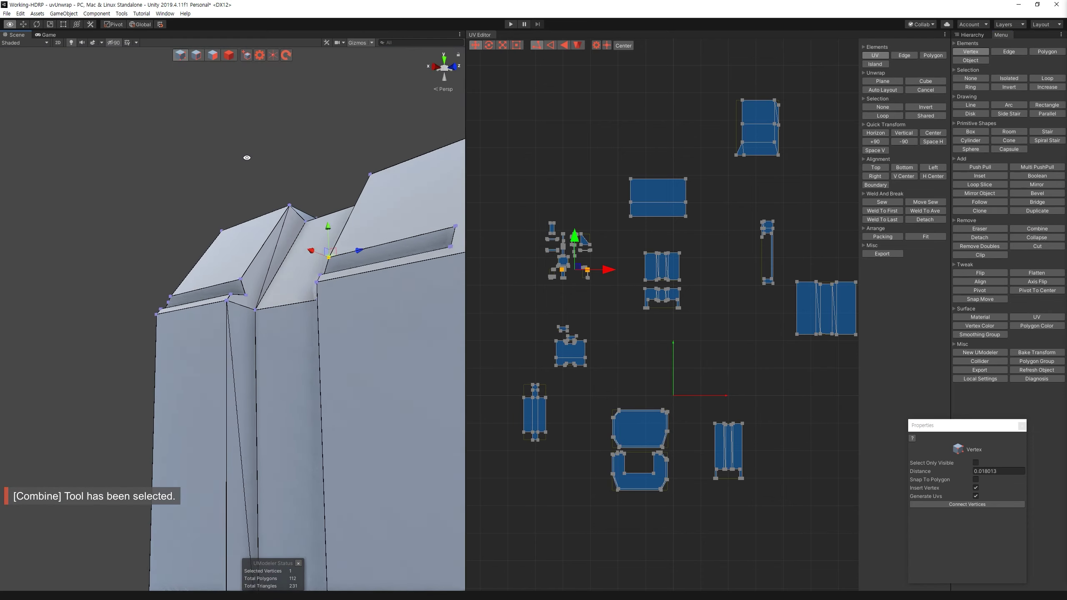
pyautogui.scroll(5, 253, 295)
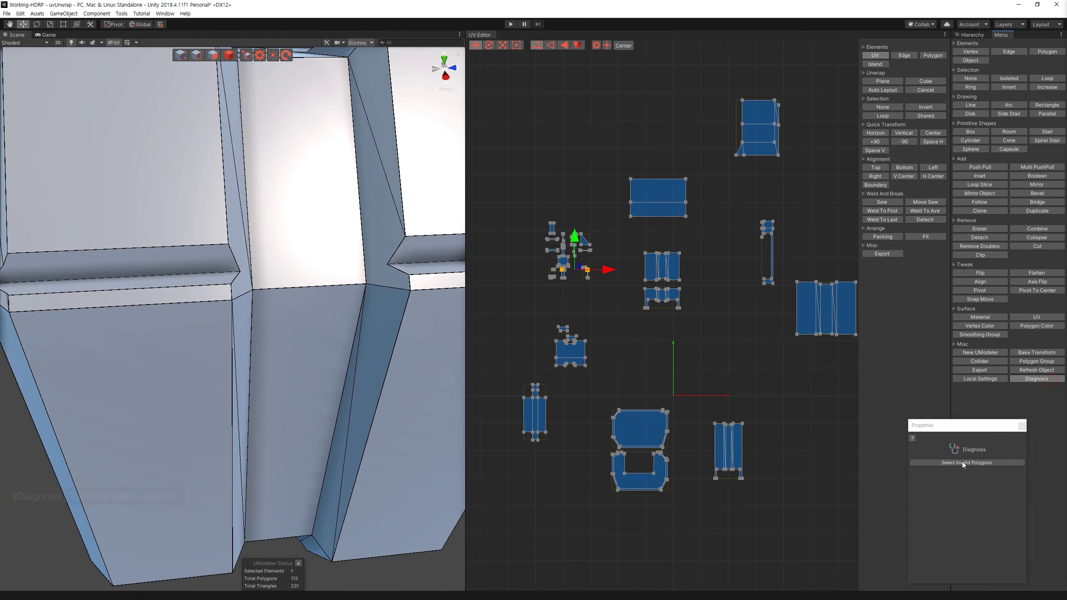
# Step: Delete the stray polygon and return to vertex mode
pyautogui.press('3')
pyautogui.keyDown('alt'); pyautogui.moveTo(420, 370); pyautogui.dragTo(400, 383); pyautogui.keyUp('alt')
pyautogui.press('Delete')
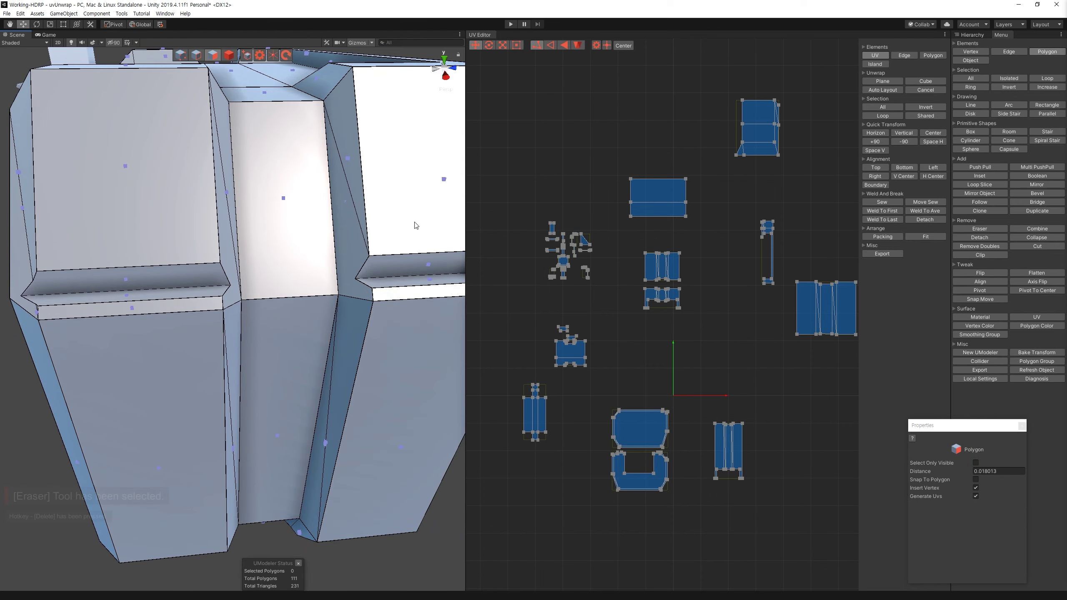
pyautogui.press('1')
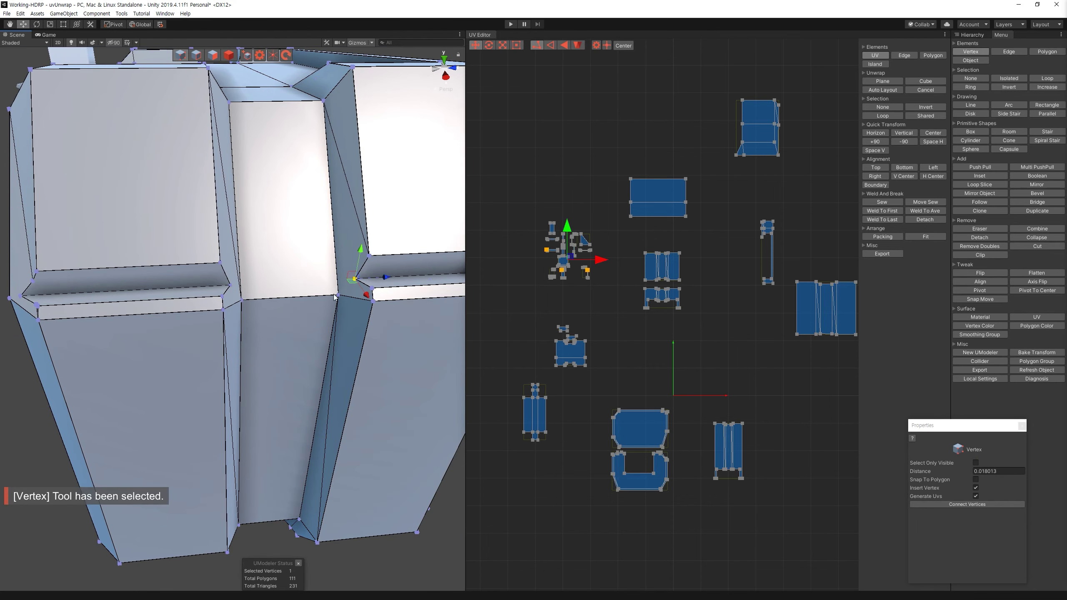
pyautogui.keyDown('alt'); pyautogui.moveTo(363, 310); pyautogui.dragTo(352, 275); pyautogui.keyUp('alt')
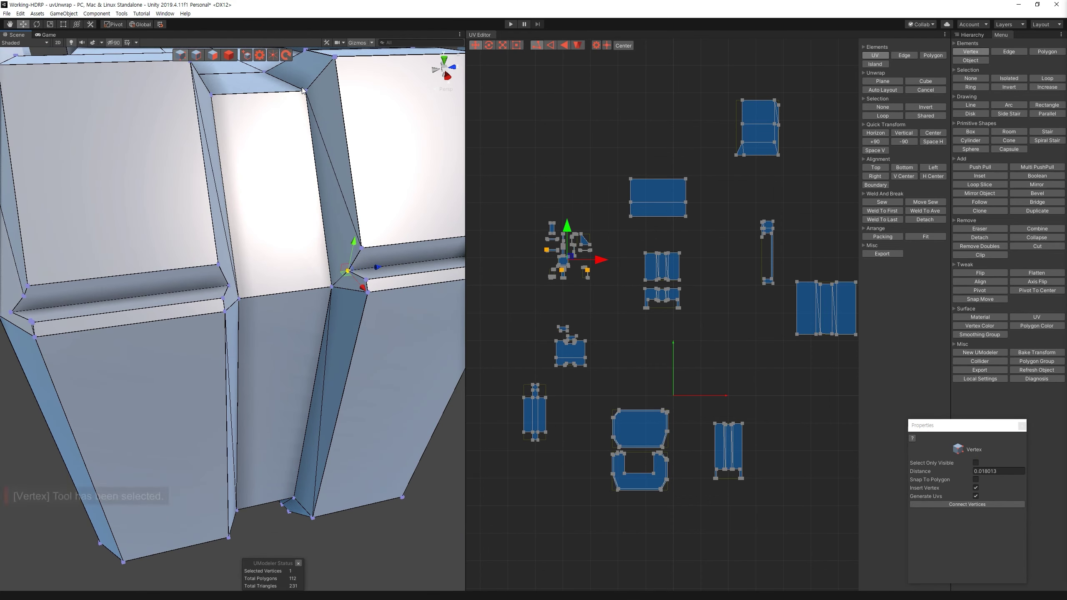
# Step: Connect vertices with new edges and combine another vertex pair, reaching 227 triangles
pyautogui.press('c')
pyautogui.keyDown('alt'); pyautogui.moveTo(303, 90); pyautogui.dragTo(241, 286); pyautogui.keyUp('alt')
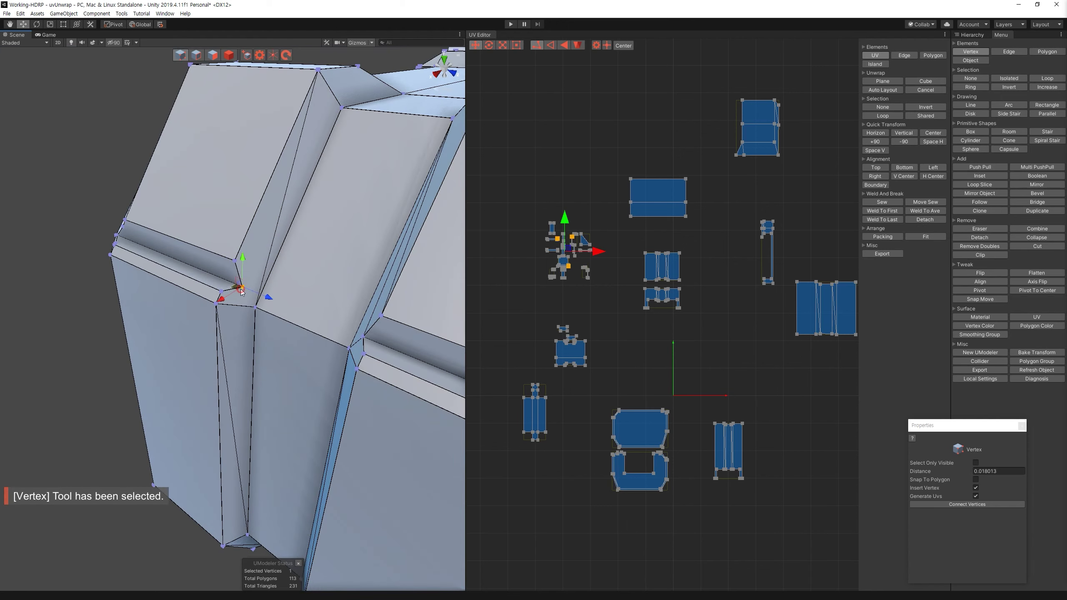
pyautogui.moveTo(289, 300)
pyautogui.keyDown('alt'); pyautogui.mouseDown()
pyautogui.moveTo(170, 346)
pyautogui.moveTo(260, 319)
pyautogui.mouseUp(); pyautogui.keyUp('alt')
pyautogui.press('1')
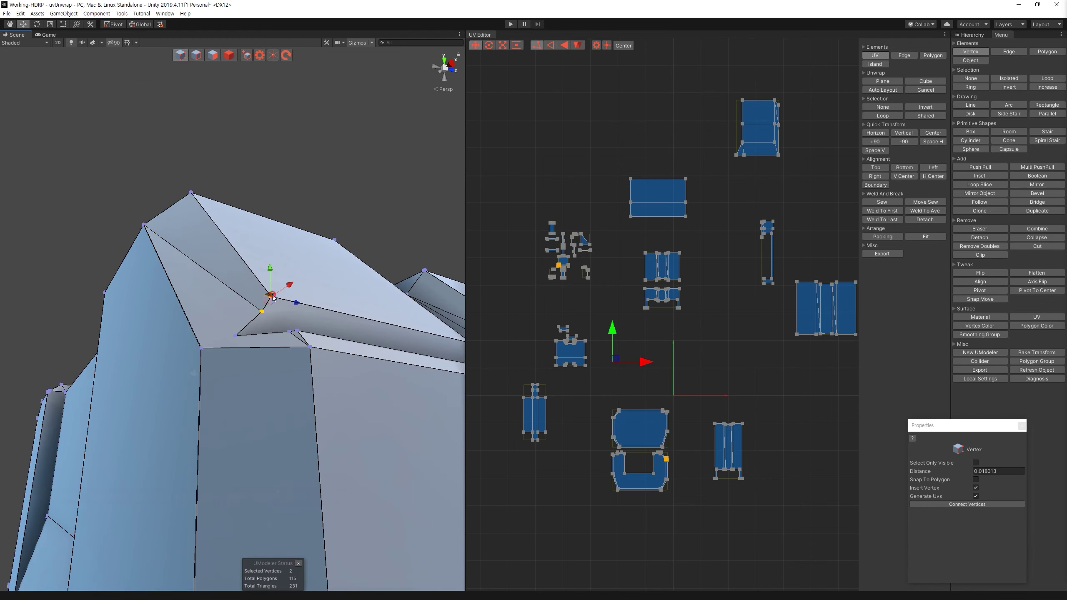
pyautogui.keyDown('shift'); pyautogui.click(272, 296); pyautogui.keyUp('shift')
pyautogui.click(1036, 229)
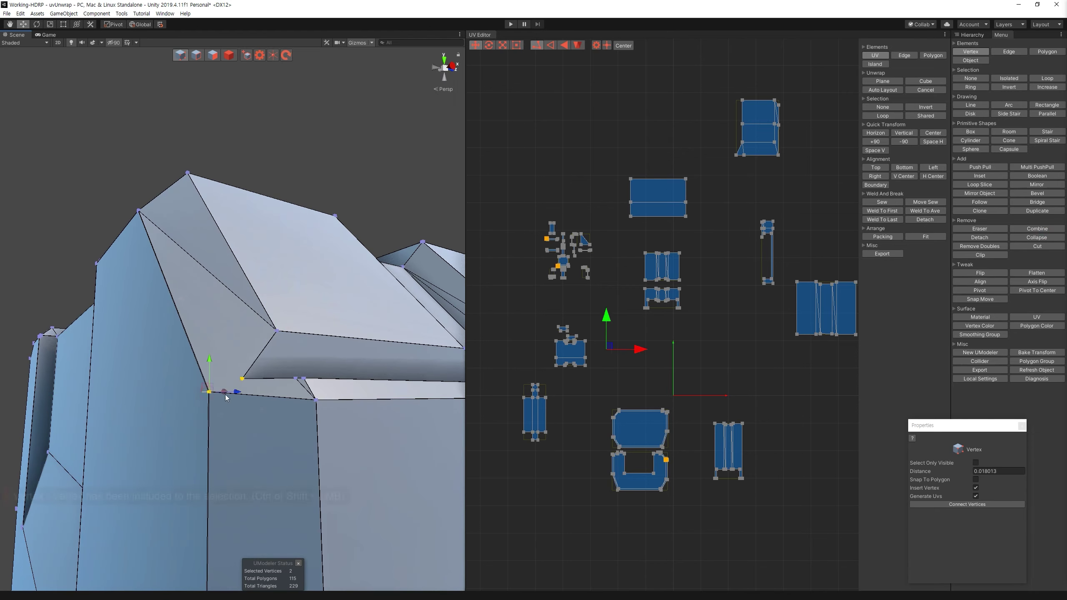
pyautogui.press('c')
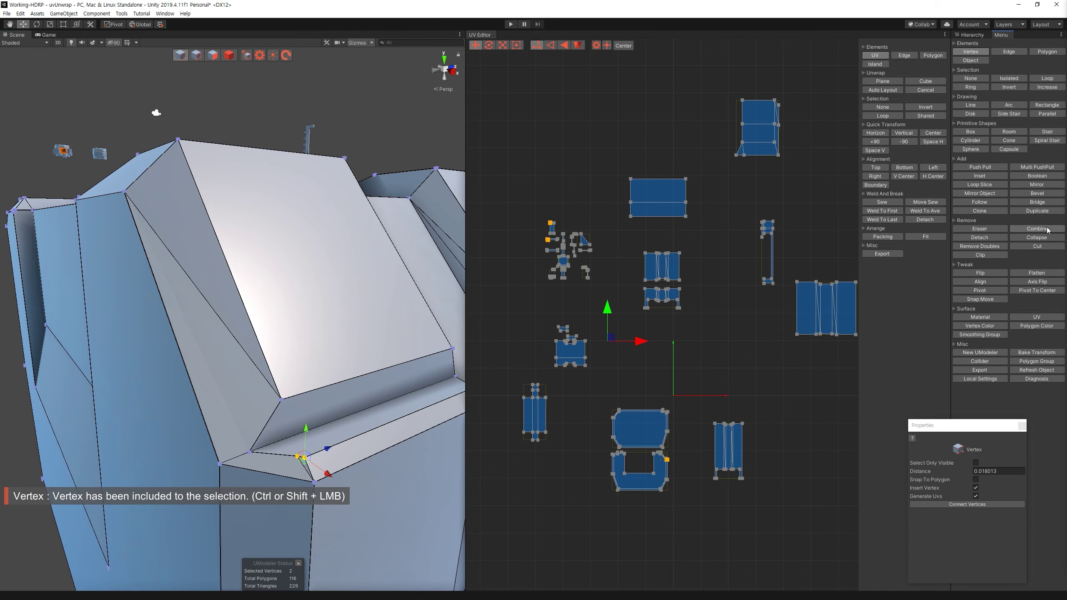
pyautogui.moveTo(416, 327)
pyautogui.keyDown('alt'); pyautogui.mouseDown()
pyautogui.moveTo(505, 203)
pyautogui.moveTo(589, 257)
pyautogui.mouseUp(); pyautogui.keyUp('alt')
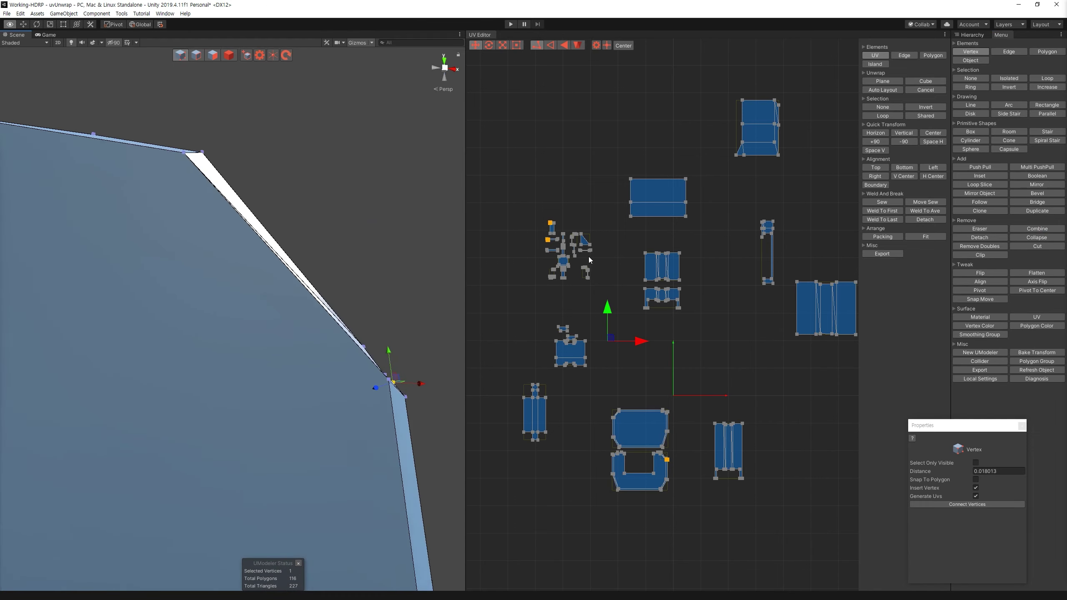
pyautogui.moveTo(210, 153)
pyautogui.keyDown('alt'); pyautogui.mouseDown()
pyautogui.moveTo(176, 230)
pyautogui.moveTo(43, 89)
pyautogui.moveTo(247, 337)
pyautogui.moveTo(213, 54)
pyautogui.moveTo(200, 51)
pyautogui.mouseUp(); pyautogui.keyUp('alt')
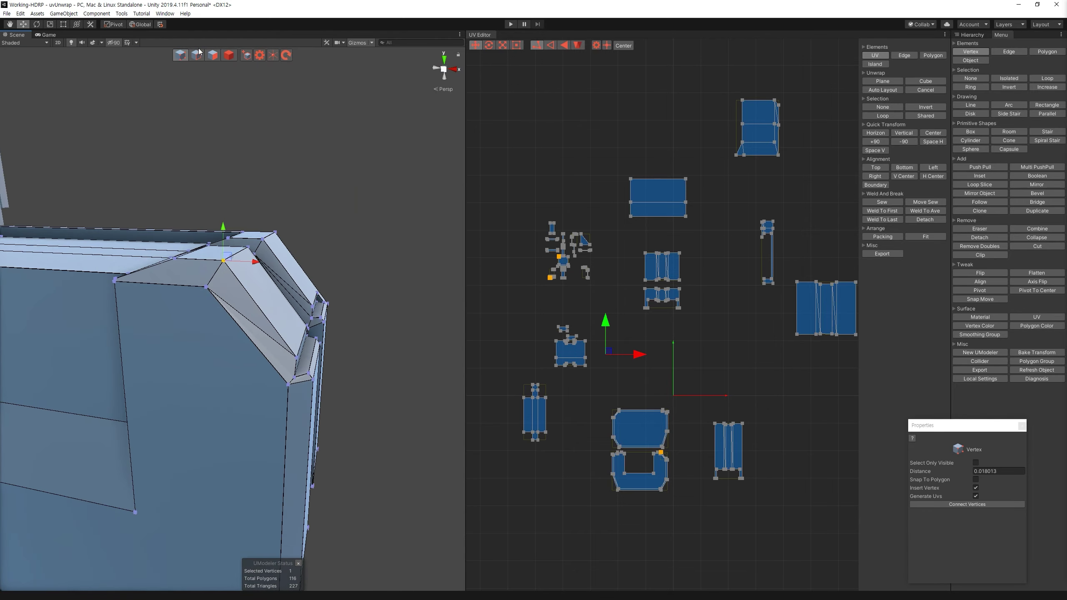
pyautogui.keyDown('alt'); pyautogui.moveTo(363, 380); pyautogui.dragTo(287, 343); pyautogui.keyUp('alt')
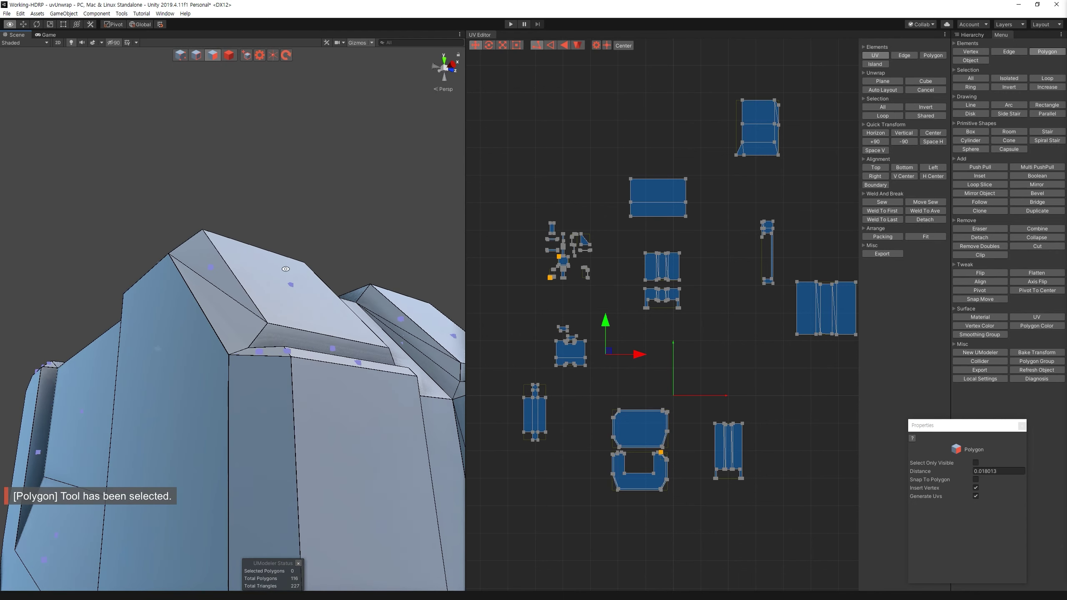
# Step: Select the front faces of the three columns, excluding the slot and ledge faces
pyautogui.moveTo(541, 209); pyautogui.dragTo(612, 311)
pyautogui.moveTo(294, 379)
pyautogui.keyDown('alt'); pyautogui.mouseDown()
pyautogui.moveTo(353, 402)
pyautogui.moveTo(378, 369)
pyautogui.mouseUp(); pyautogui.keyUp('alt')
pyautogui.keyDown('ctrl'); pyautogui.click(411, 346); pyautogui.keyUp('ctrl')
pyautogui.keyDown('ctrl'); pyautogui.click(405, 335); pyautogui.keyUp('ctrl')
pyautogui.keyDown('ctrl'); pyautogui.click(402, 341); pyautogui.keyUp('ctrl')
pyautogui.keyDown('ctrl'); pyautogui.click(432, 332); pyautogui.keyUp('ctrl')
pyautogui.moveTo(410, 438)
pyautogui.keyDown('alt'); pyautogui.mouseDown()
pyautogui.moveTo(352, 406)
pyautogui.moveTo(319, 463)
pyautogui.mouseUp(); pyautogui.keyUp('alt')
pyautogui.keyDown('ctrl'); pyautogui.moveTo(66, 175); pyautogui.dragTo(270, 523); pyautogui.keyUp('ctrl')
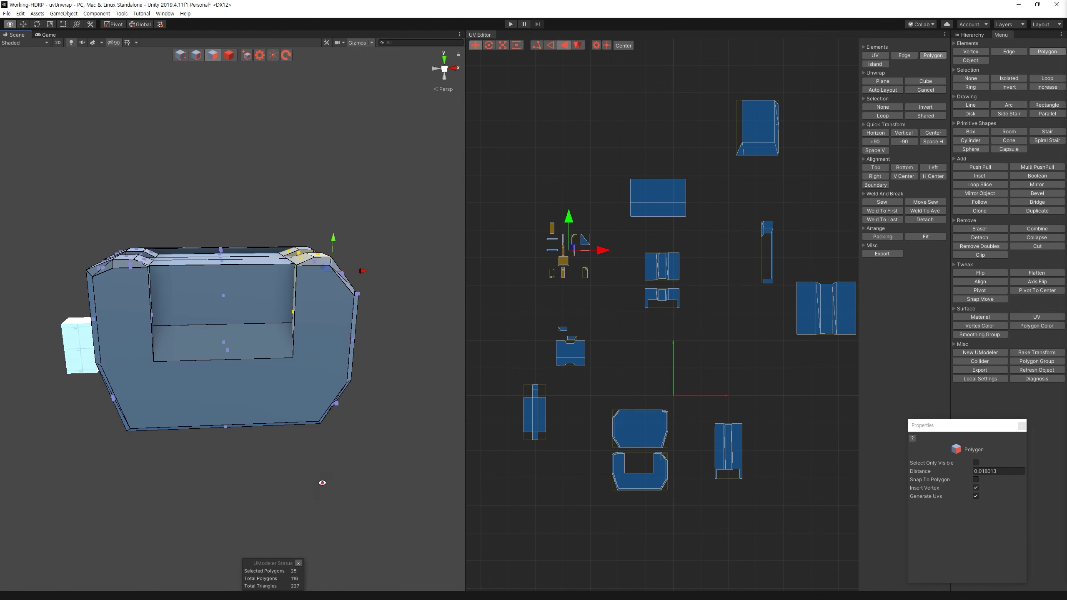
pyautogui.keyDown('alt'); pyautogui.moveTo(322, 483); pyautogui.dragTo(279, 478); pyautogui.keyUp('alt')
pyautogui.keyDown('ctrl'); pyautogui.moveTo(307, 517); pyautogui.dragTo(182, 229); pyautogui.keyUp('ctrl')
pyautogui.keyDown('ctrl'); pyautogui.moveTo(310, 288); pyautogui.dragTo(225, 274); pyautogui.keyUp('ctrl')
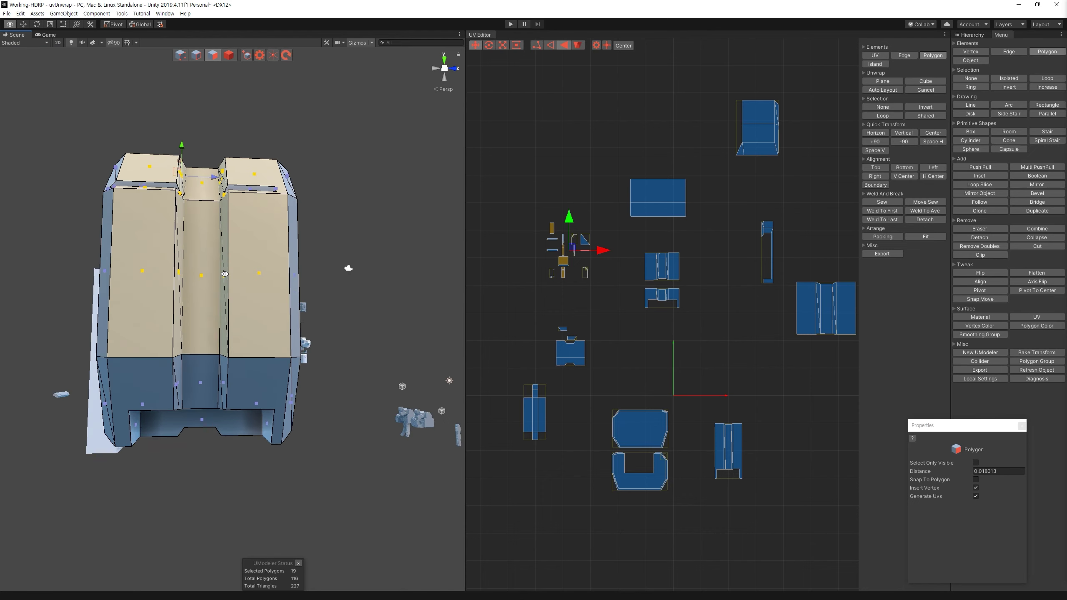
pyautogui.moveTo(224, 274)
pyautogui.keyDown('alt'); pyautogui.mouseDown()
pyautogui.moveTo(476, 426)
pyautogui.moveTo(860, 87)
pyautogui.mouseUp(); pyautogui.keyUp('alt')
# Step: Plane-unwrap the front faces with the axis set to Normal
pyautogui.click(886, 84)
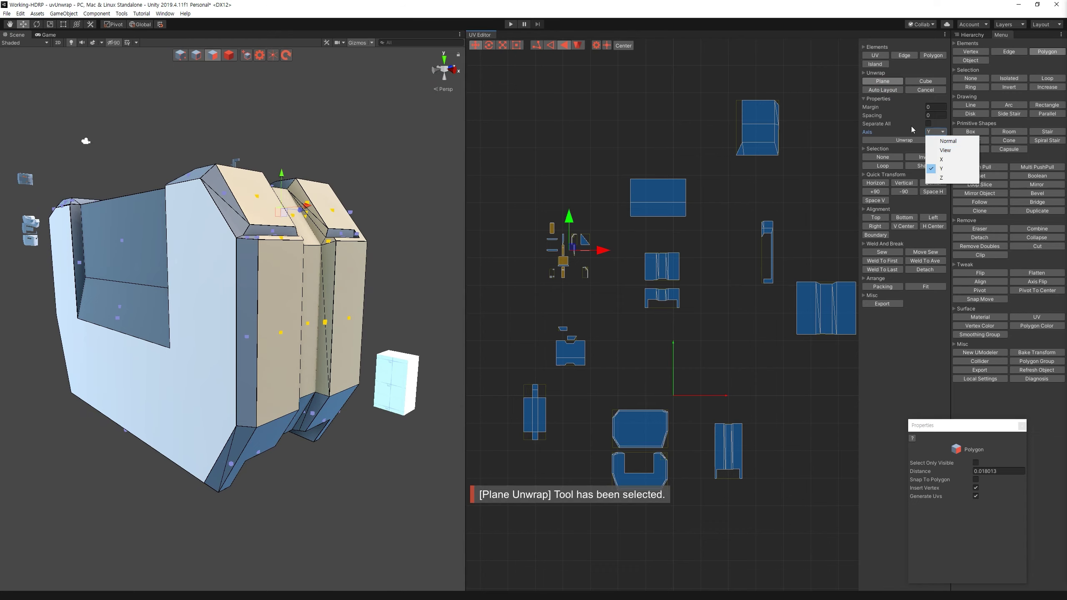
pyautogui.click(940, 140)
pyautogui.press('f')
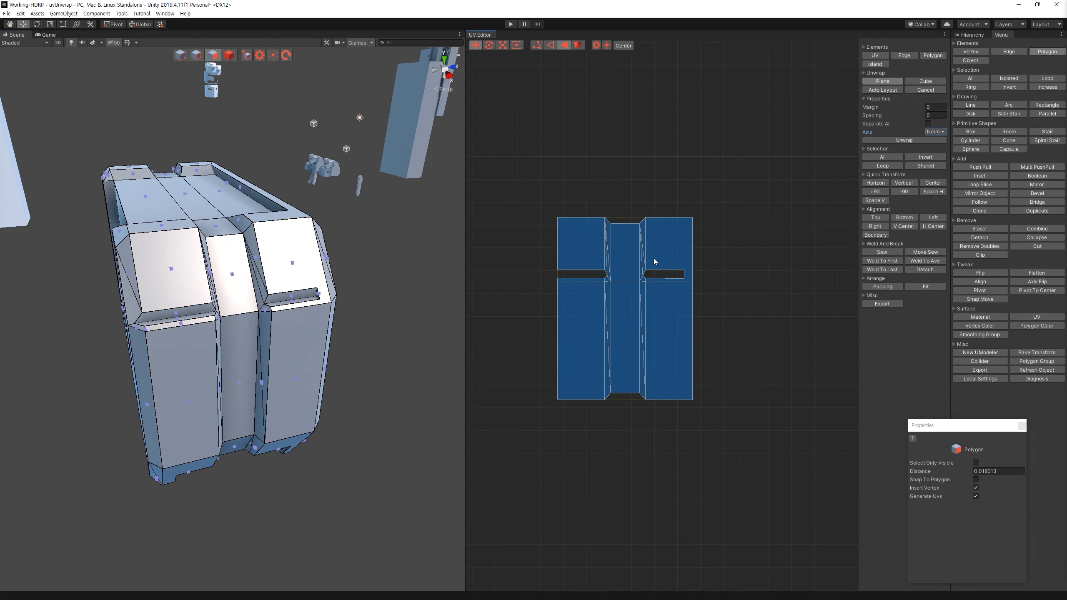
pyautogui.scroll(2, 653, 261)
# Step: Check the new three-column island and its neighbours using island selection
pyautogui.moveTo(757, 505); pyautogui.dragTo(592, 135)
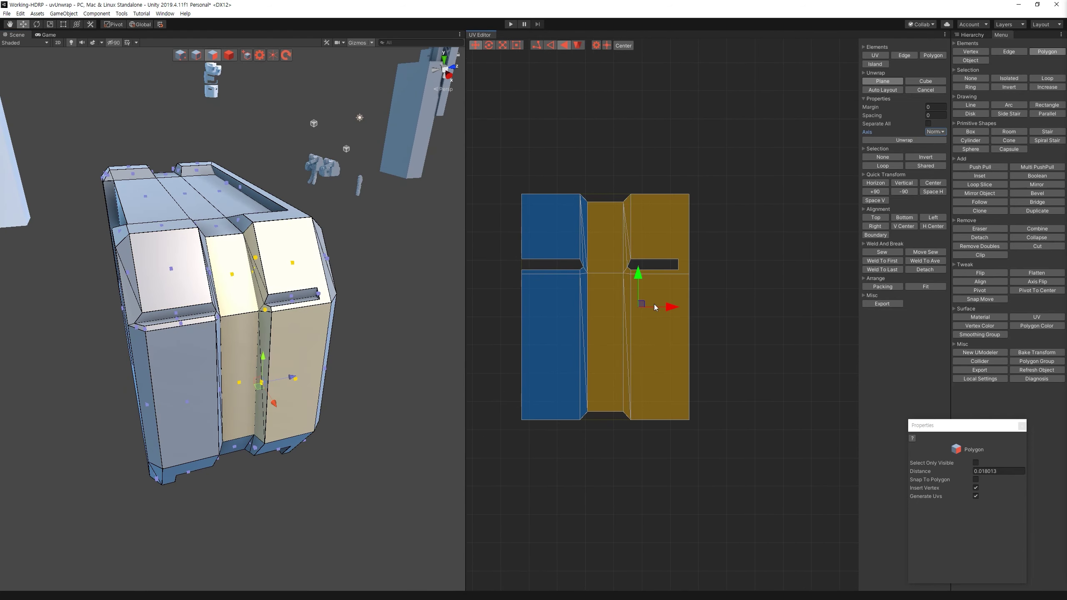
pyautogui.moveTo(765, 438); pyautogui.dragTo(640, 136)
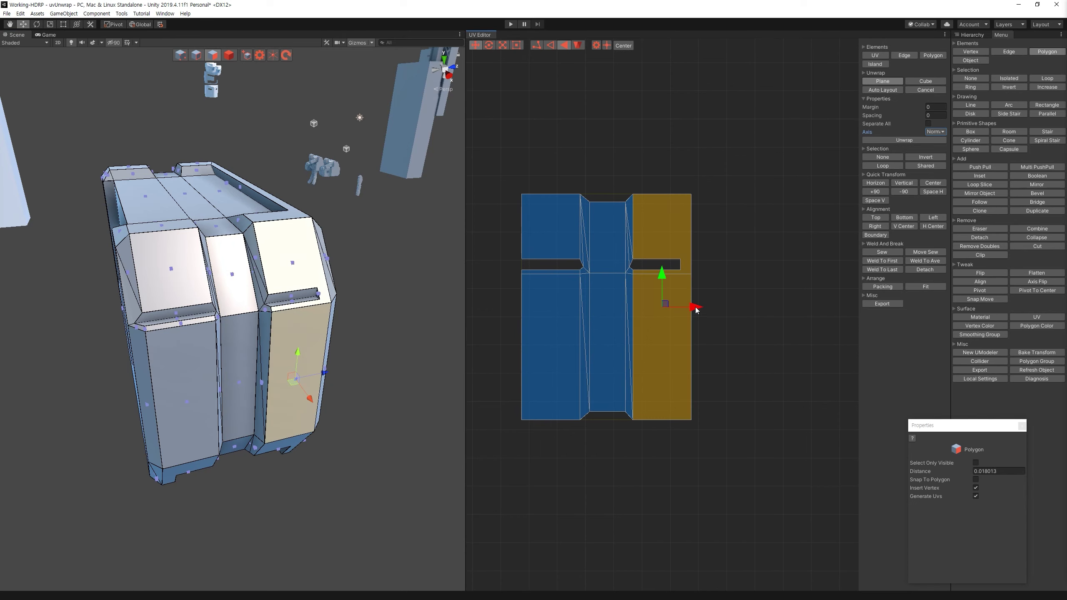
pyautogui.click(717, 254)
pyautogui.click(566, 48)
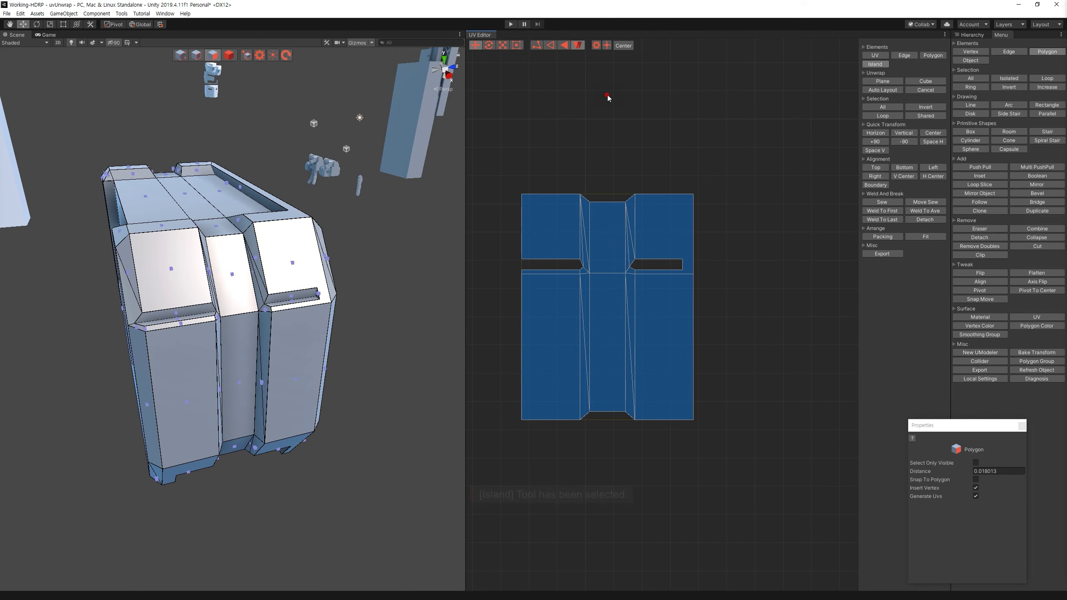
pyautogui.moveTo(602, 131); pyautogui.dragTo(724, 350)
pyautogui.moveTo(406, 296)
pyautogui.keyDown('alt'); pyautogui.mouseDown()
pyautogui.moveTo(417, 319)
pyautogui.moveTo(445, 336)
pyautogui.mouseUp(); pyautogui.keyUp('alt')
pyautogui.click(728, 447)
pyautogui.click(559, 218)
pyautogui.keyDown('alt'); pyautogui.moveTo(412, 236); pyautogui.dragTo(467, 254); pyautogui.keyUp('alt')
# Step: Plane-unwrap the top strip face and box-select the small UV islands
pyautogui.click(218, 187)
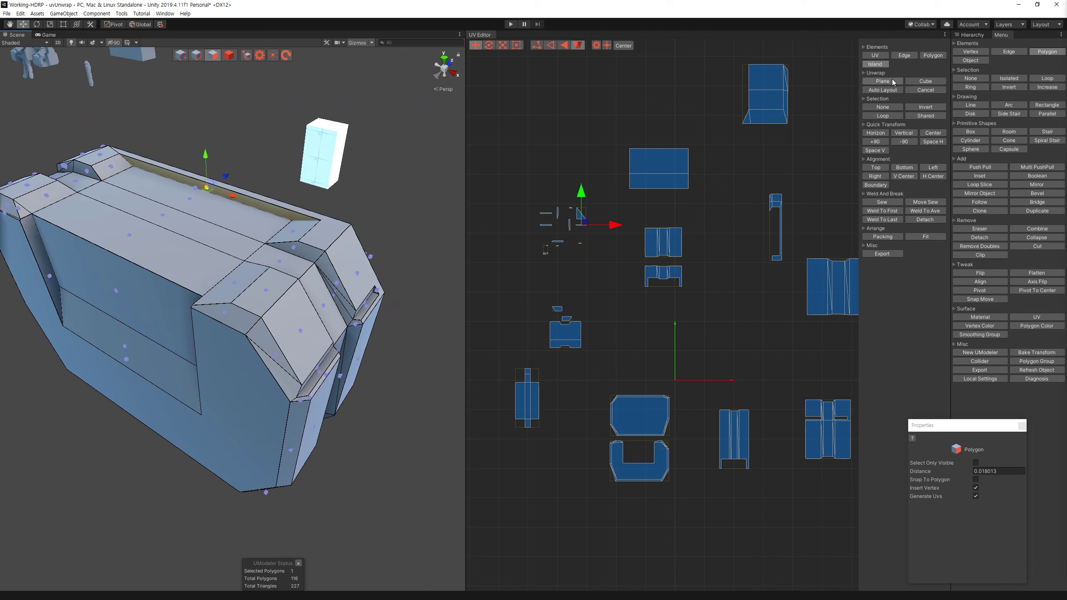
pyautogui.click(883, 81)
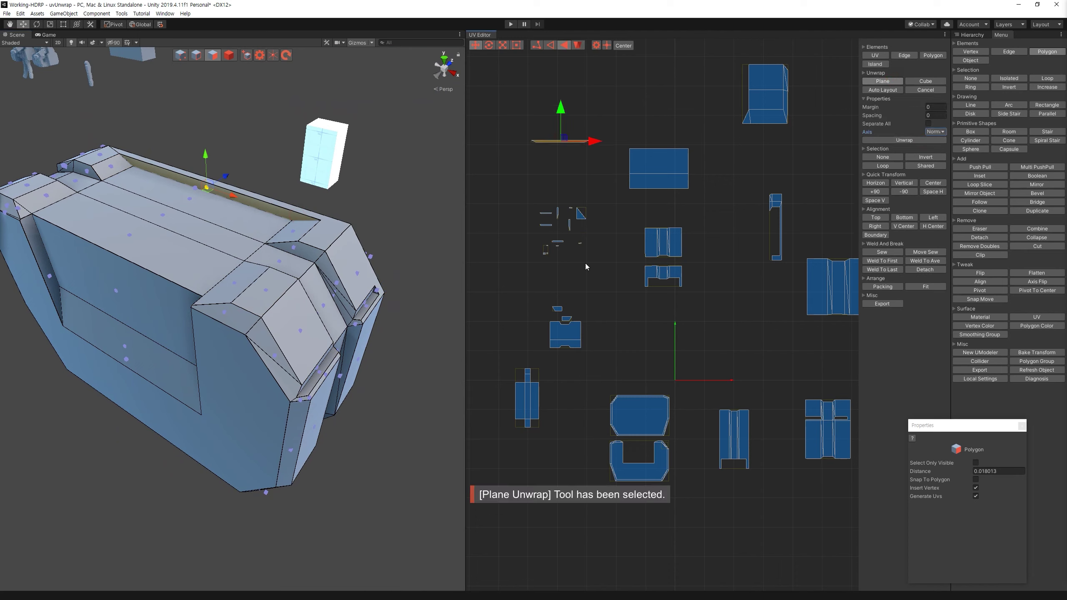
pyautogui.moveTo(586, 266); pyautogui.dragTo(528, 201)
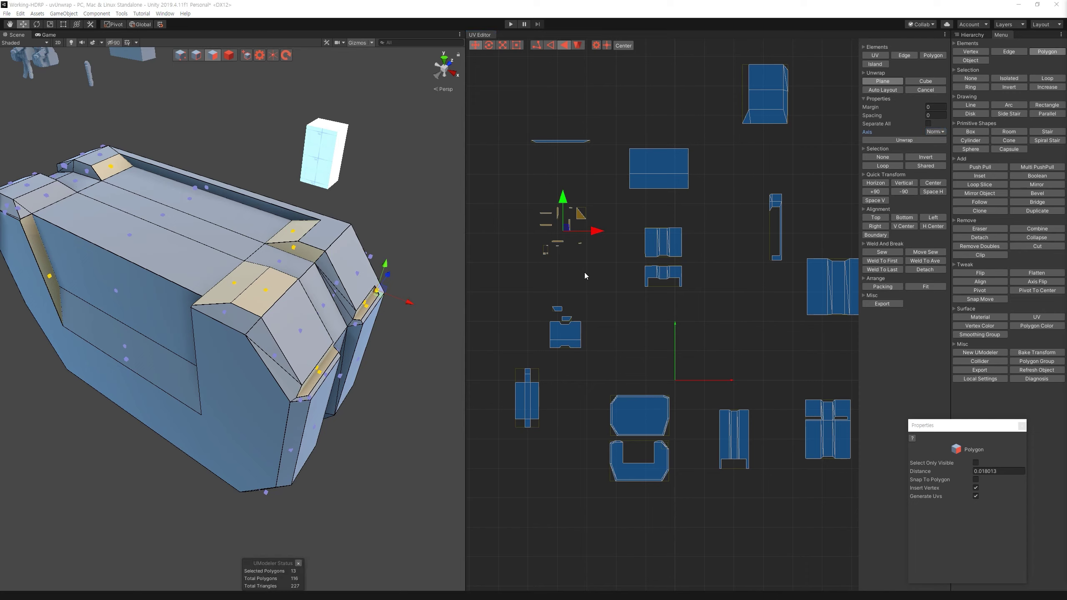
pyautogui.moveTo(603, 276); pyautogui.dragTo(520, 198)
# Step: Fill the small gap at the corner vertex with a new face
pyautogui.keyDown('alt'); pyautogui.moveTo(269, 319); pyautogui.dragTo(317, 332); pyautogui.keyUp('alt')
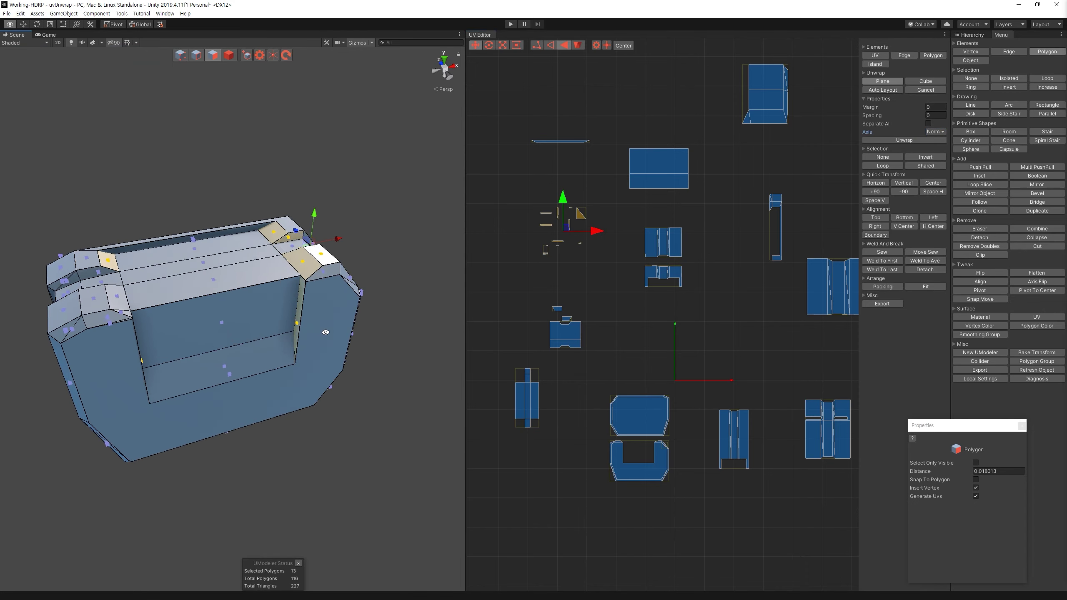
pyautogui.scroll(3, 349, 303)
pyautogui.scroll(3, 349, 303)
pyautogui.scroll(2, 253, 168)
pyautogui.click(179, 59)
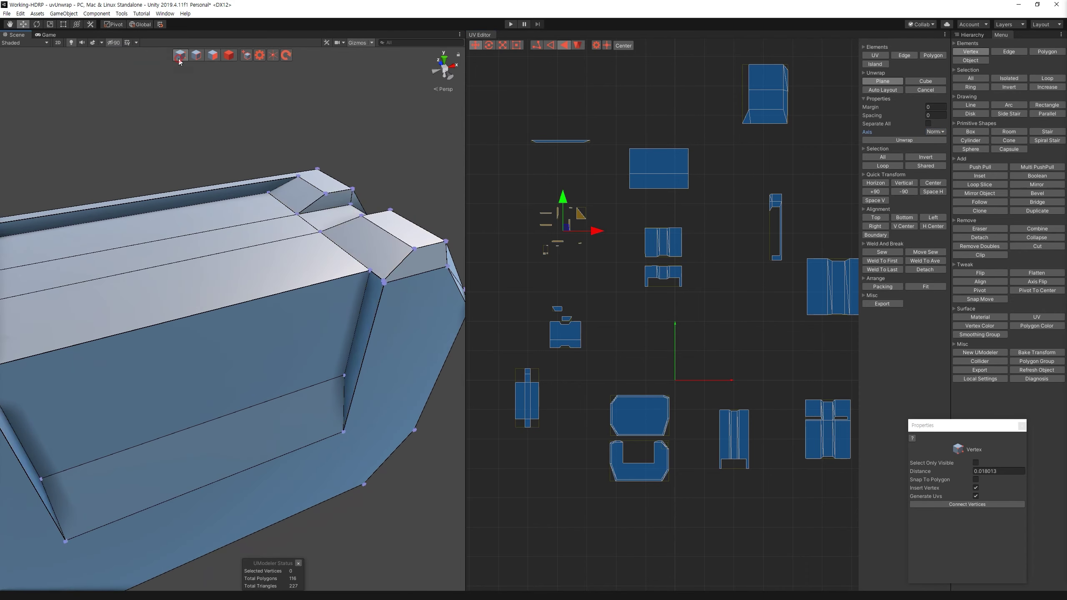
pyautogui.click(370, 269)
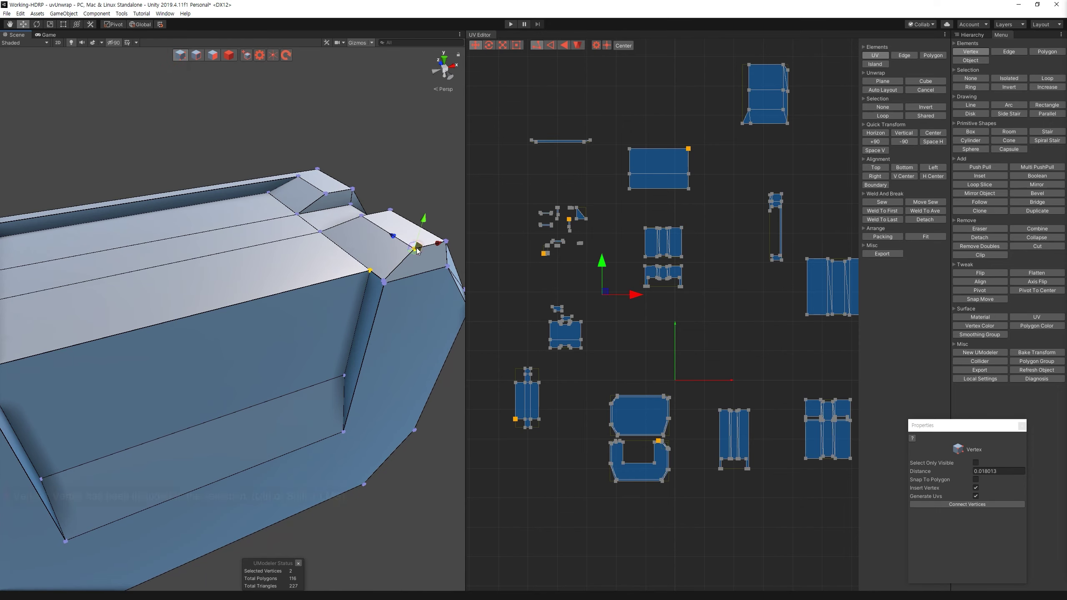
pyautogui.moveTo(417, 251)
pyautogui.keyDown('alt'); pyautogui.mouseDown()
pyautogui.moveTo(326, 357)
pyautogui.moveTo(150, 345)
pyautogui.mouseUp(); pyautogui.keyUp('alt')
pyautogui.press('3')
# Step: Plane-unwrap the new thin strip face together with the large upper front face
pyautogui.click(326, 357)
pyautogui.keyDown('ctrl'); pyautogui.click(150, 345); pyautogui.keyUp('ctrl')
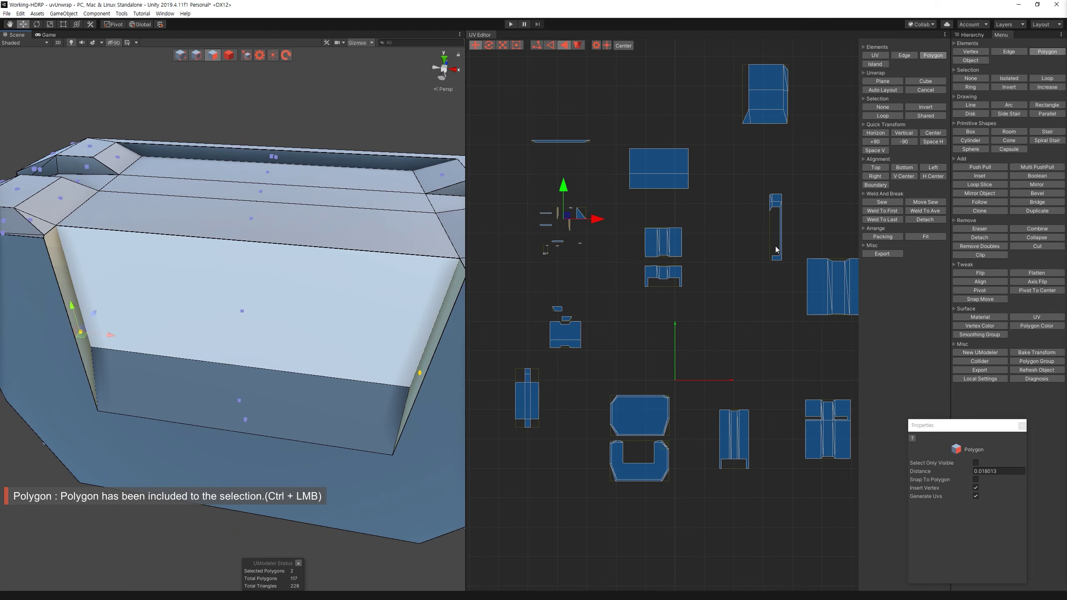
pyautogui.click(883, 81)
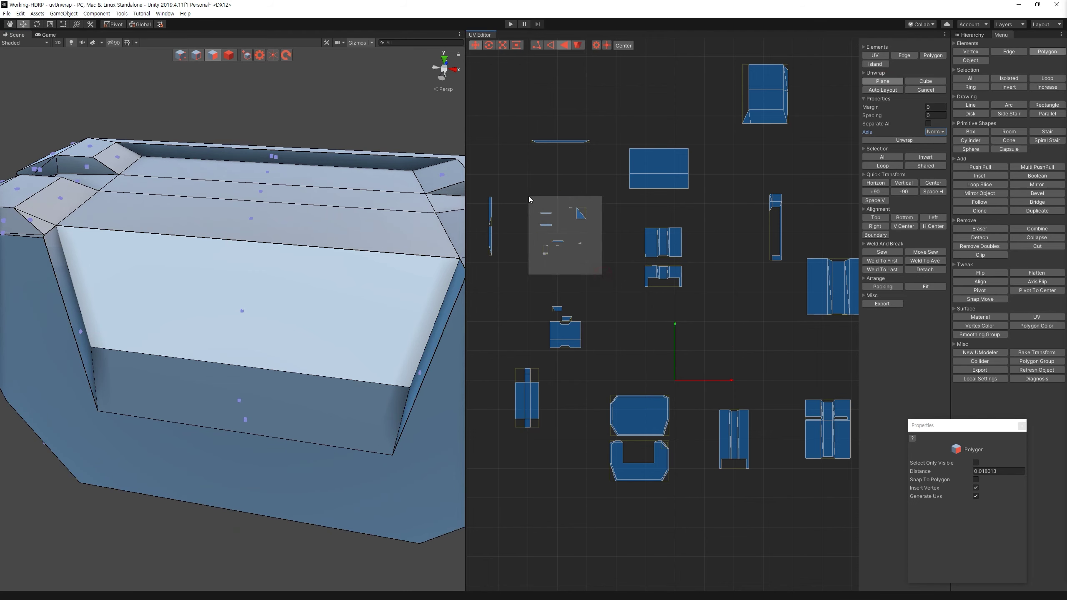
pyautogui.moveTo(605, 286); pyautogui.dragTo(529, 196)
# Step: Select a single end face and the long face beside it
pyautogui.moveTo(294, 273)
pyautogui.keyDown('alt'); pyautogui.mouseDown()
pyautogui.moveTo(201, 240)
pyautogui.moveTo(420, 218)
pyautogui.mouseUp(); pyautogui.keyUp('alt')
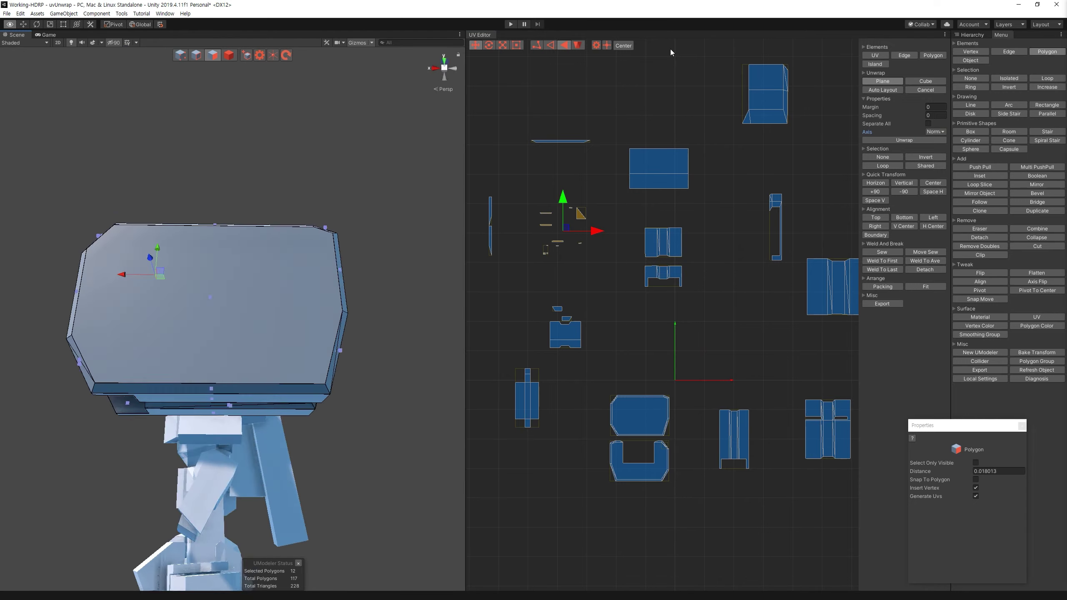
pyautogui.keyDown('alt'); pyautogui.moveTo(897, 222); pyautogui.dragTo(352, 331); pyautogui.keyUp('alt')
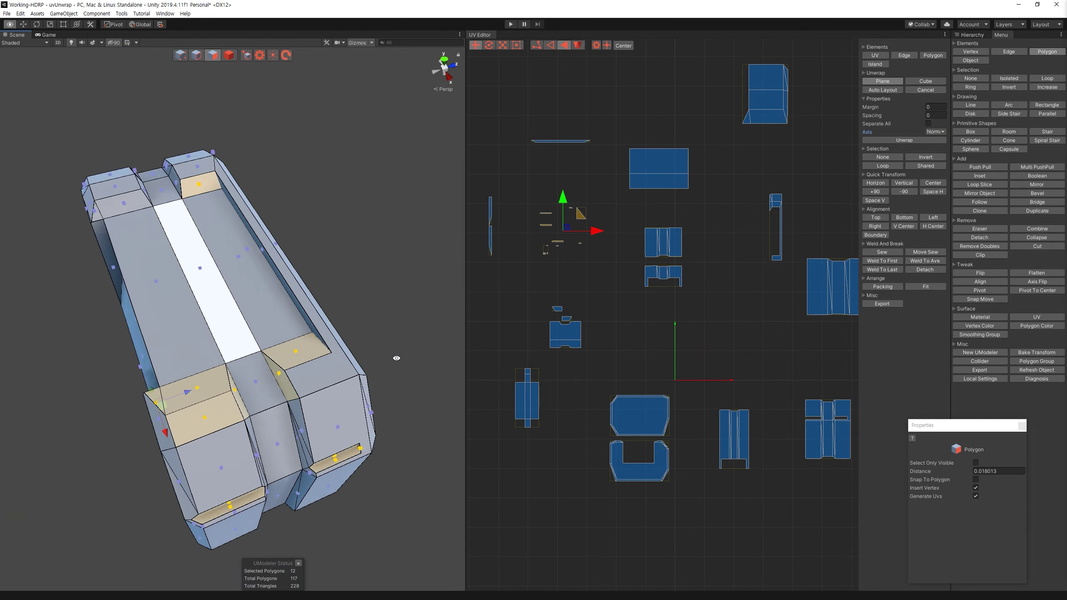
pyautogui.keyDown('alt'); pyautogui.moveTo(353, 331); pyautogui.dragTo(305, 367); pyautogui.keyUp('alt')
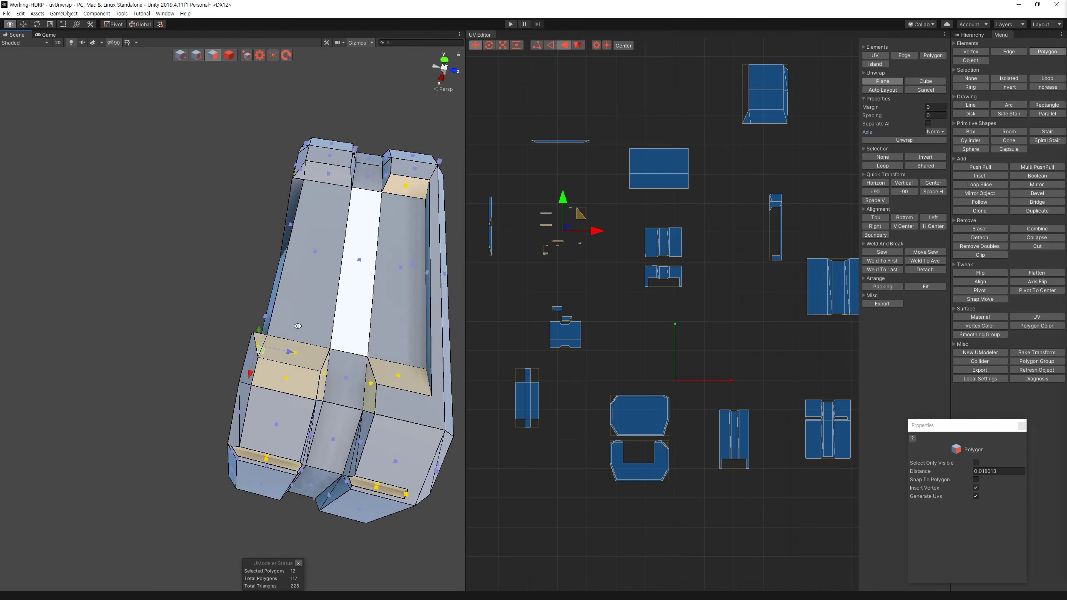
pyautogui.click(306, 413)
pyautogui.keyDown('ctrl'); pyautogui.click(294, 369); pyautogui.keyUp('ctrl')
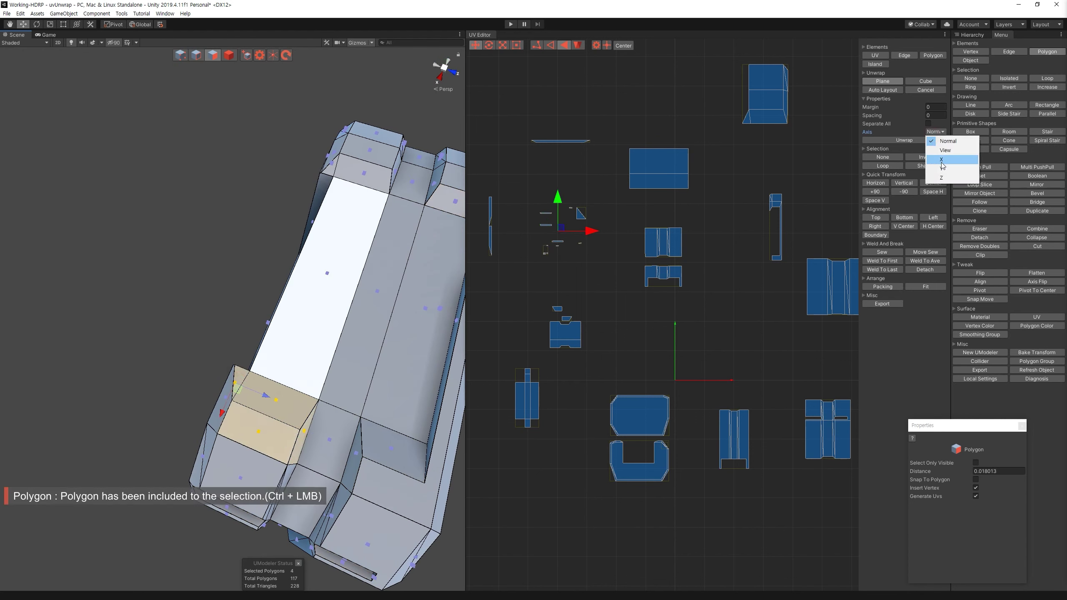
# Step: Unwrap the end face along the Y axis and move the tan island down
pyautogui.click(941, 168)
pyautogui.moveTo(707, 311); pyautogui.dragTo(674, 209, button='middle')
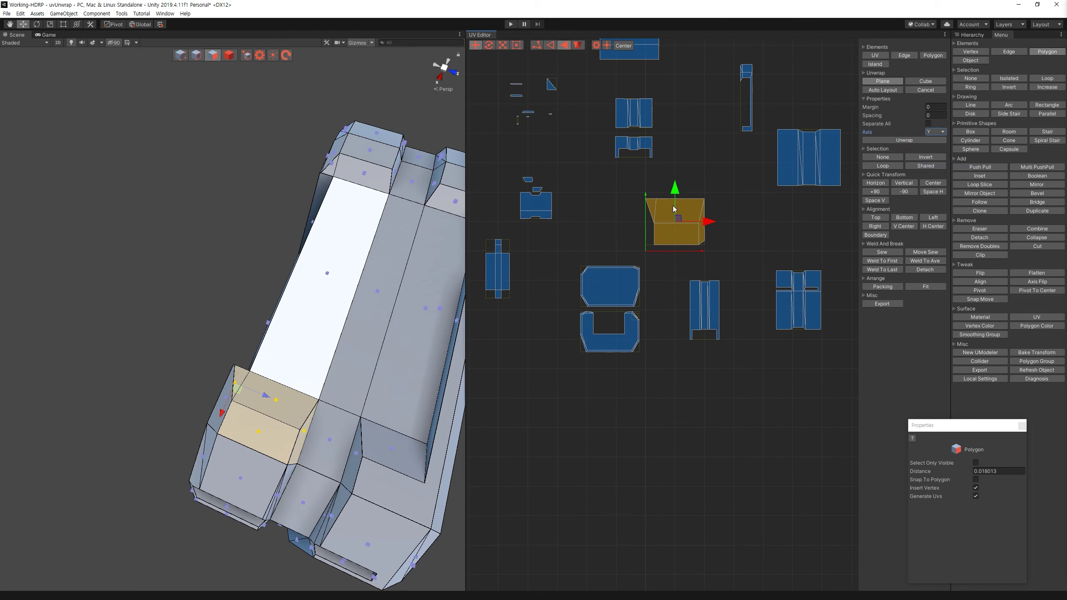
pyautogui.moveTo(670, 275); pyautogui.dragTo(684, 462)
pyautogui.moveTo(640, 231); pyautogui.dragTo(550, 146)
pyautogui.moveTo(294, 253)
pyautogui.keyDown('alt'); pyautogui.mouseDown()
pyautogui.moveTo(343, 134)
pyautogui.moveTo(319, 177)
pyautogui.mouseUp(); pyautogui.keyUp('alt')
pyautogui.moveTo(551, 259)
pyautogui.mouseDown(button='middle')
pyautogui.moveTo(548, 317)
pyautogui.moveTo(566, 289)
pyautogui.mouseUp(button='middle')
pyautogui.keyDown('alt'); pyautogui.moveTo(319, 295); pyautogui.dragTo(342, 420); pyautogui.keyUp('alt')
# Step: Unwrap the tan end face into its own UV island
pyautogui.keyDown('ctrl'); pyautogui.click(342, 448); pyautogui.keyUp('ctrl')
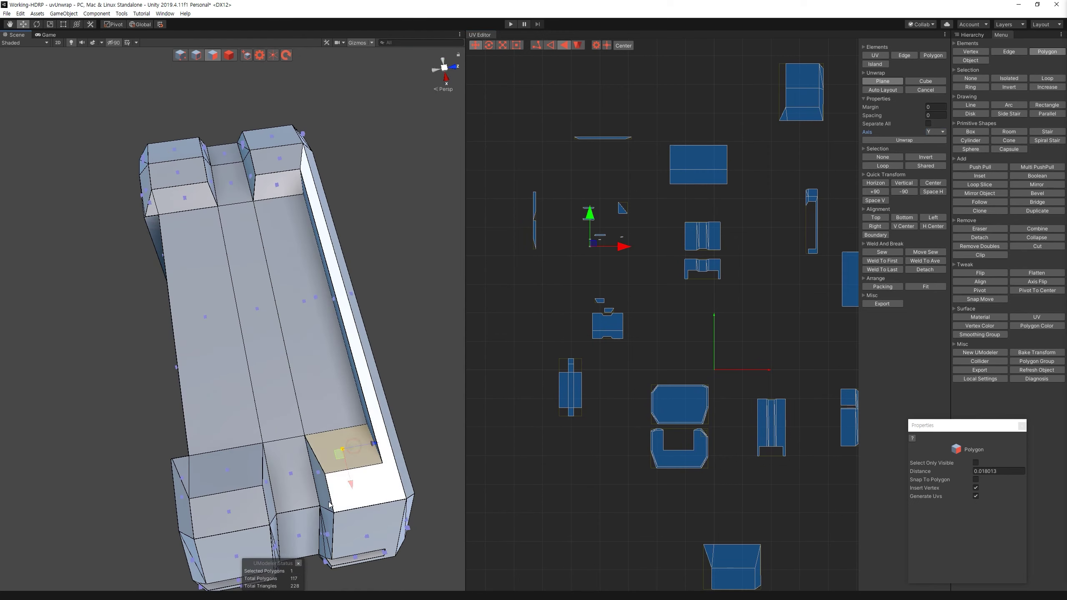
pyautogui.click(879, 140)
pyautogui.moveTo(739, 334); pyautogui.dragTo(732, 257, button='middle')
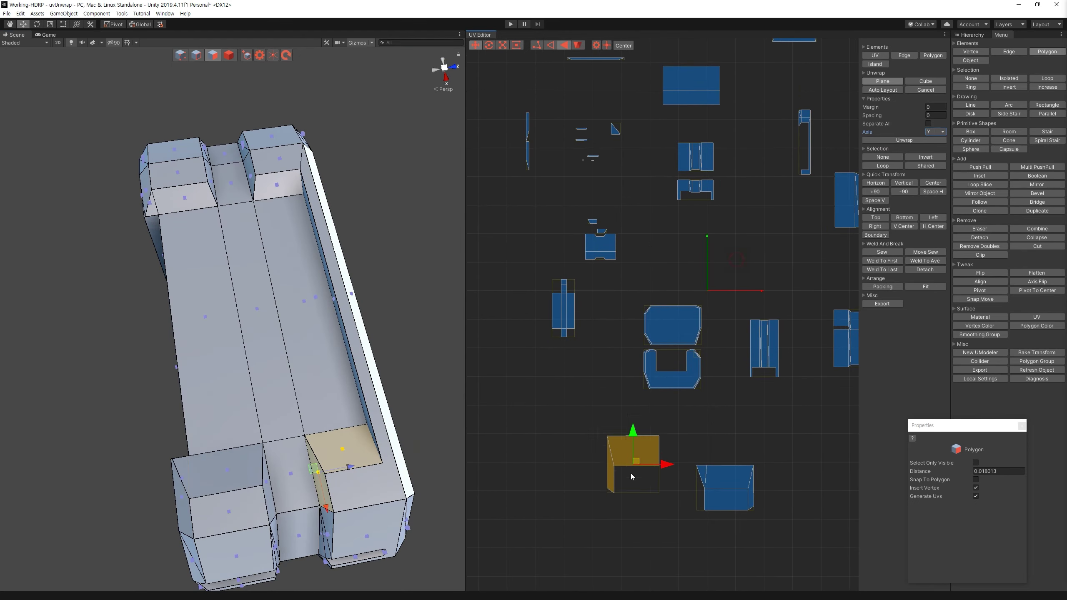
pyautogui.moveTo(629, 183); pyautogui.dragTo(568, 118)
# Step: Unwrap the bevel strip along its face normal into a new island
pyautogui.moveTo(295, 127)
pyautogui.keyDown('alt'); pyautogui.mouseDown()
pyautogui.moveTo(202, 68)
pyautogui.moveTo(279, 95)
pyautogui.mouseUp(); pyautogui.keyUp('alt')
pyautogui.scroll(5, 369, 269)
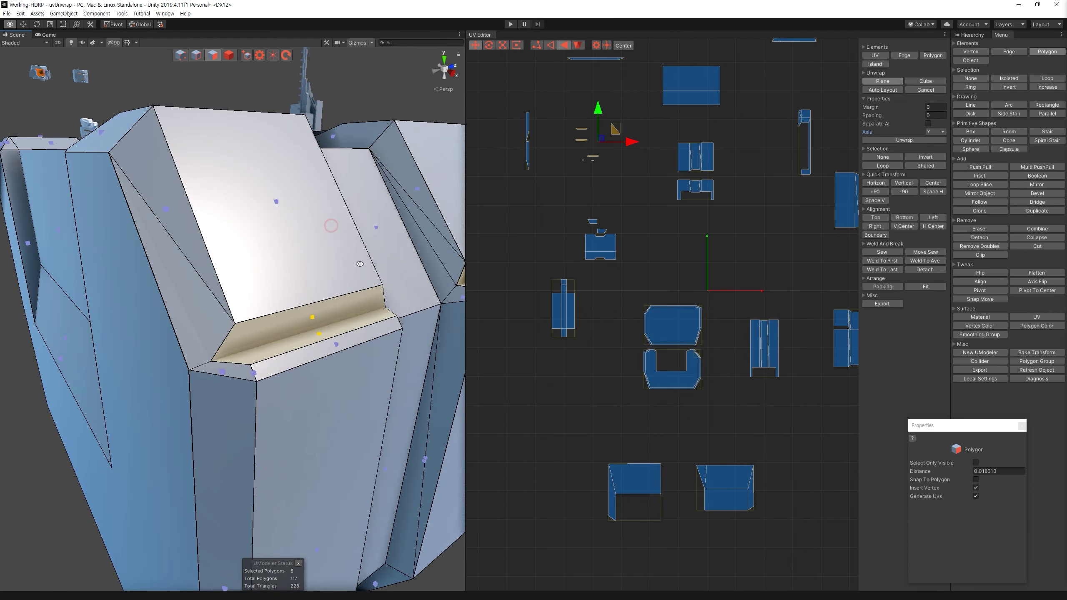
pyautogui.keyDown('ctrl'); pyautogui.click(333, 330); pyautogui.keyUp('ctrl')
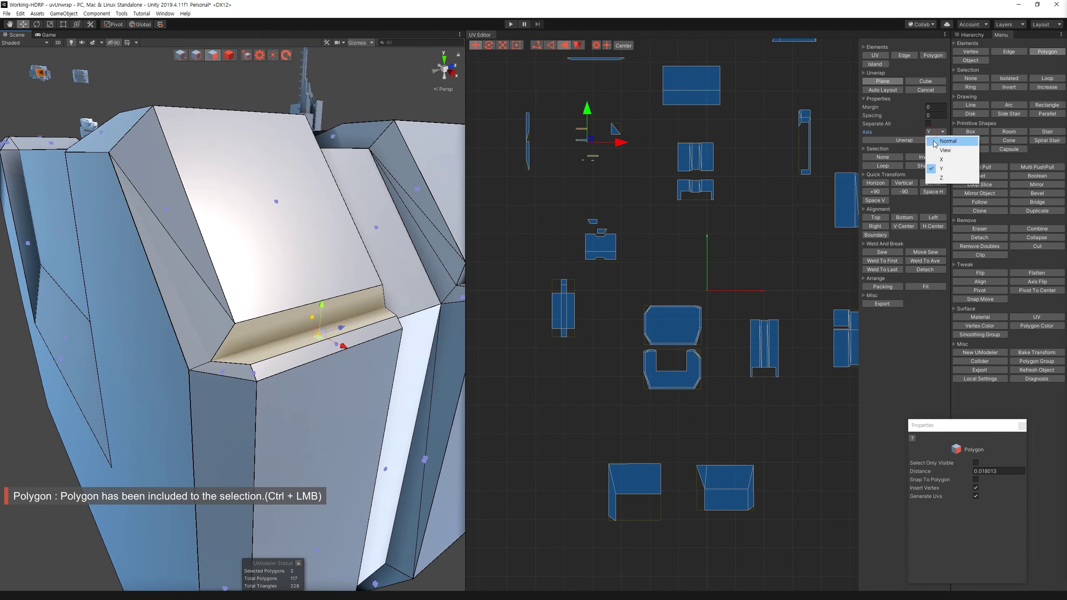
pyautogui.click(948, 141)
pyautogui.click(907, 140)
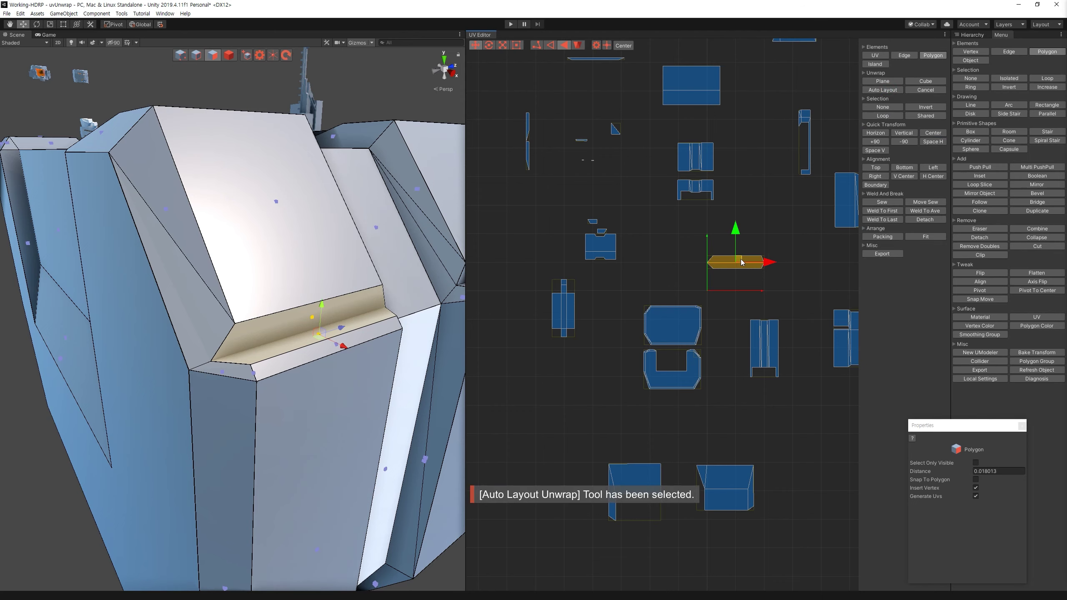
pyautogui.click(616, 128)
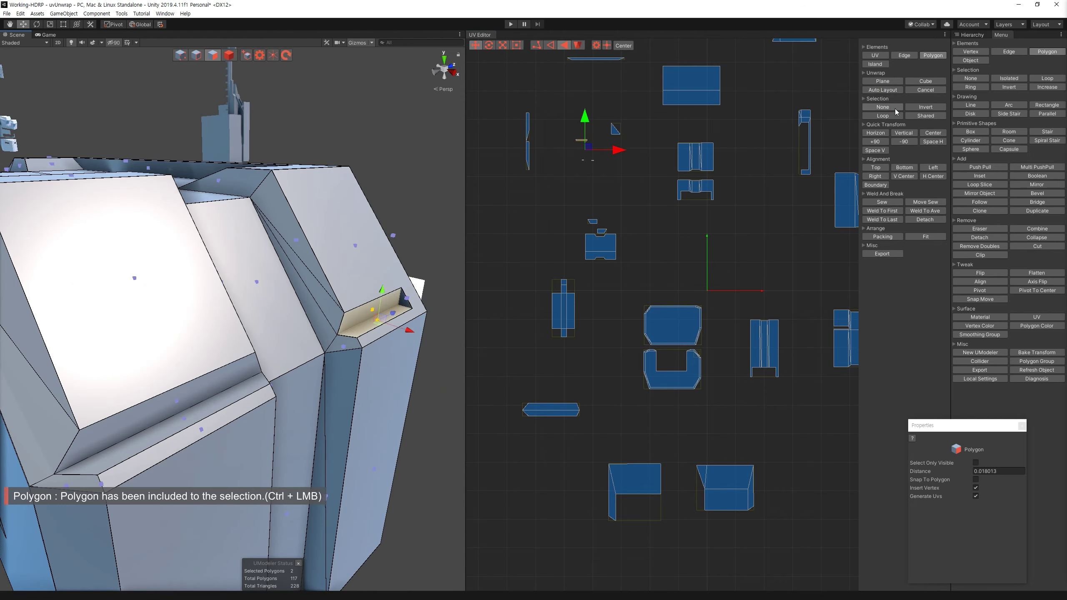
# Step: Plane-unwrap the bevel strip again and move its island into empty top-left space
pyautogui.click(896, 107)
pyautogui.click(896, 80)
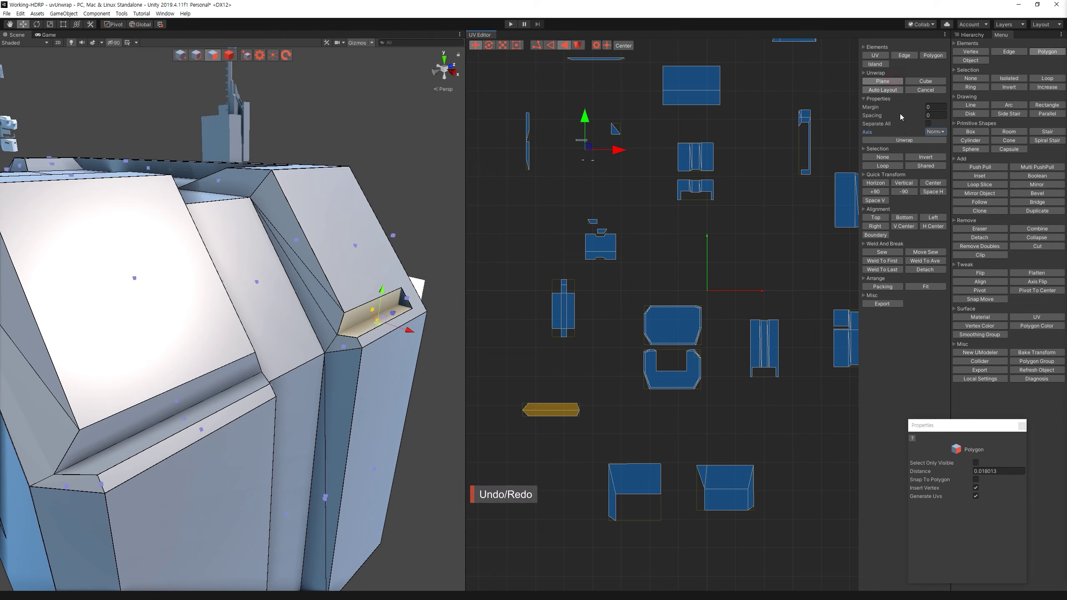
pyautogui.click(902, 140)
pyautogui.moveTo(739, 261); pyautogui.dragTo(563, 199)
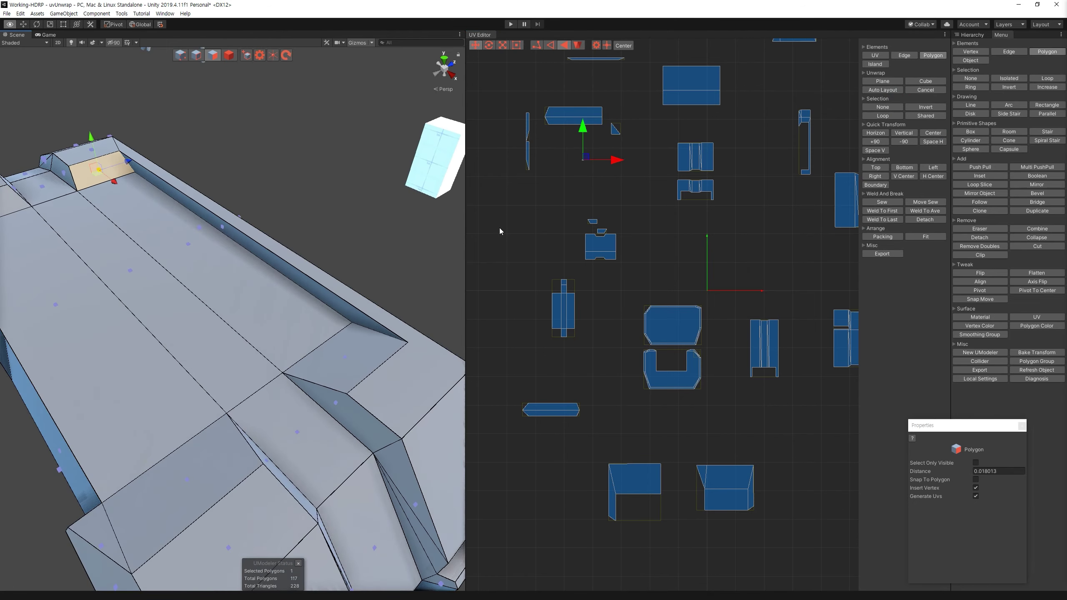
# Step: Plane-unwrap the small tan end face into its own rectangular island
pyautogui.click(577, 147)
pyautogui.keyDown('alt'); pyautogui.moveTo(210, 185); pyautogui.dragTo(237, 185); pyautogui.keyUp('alt')
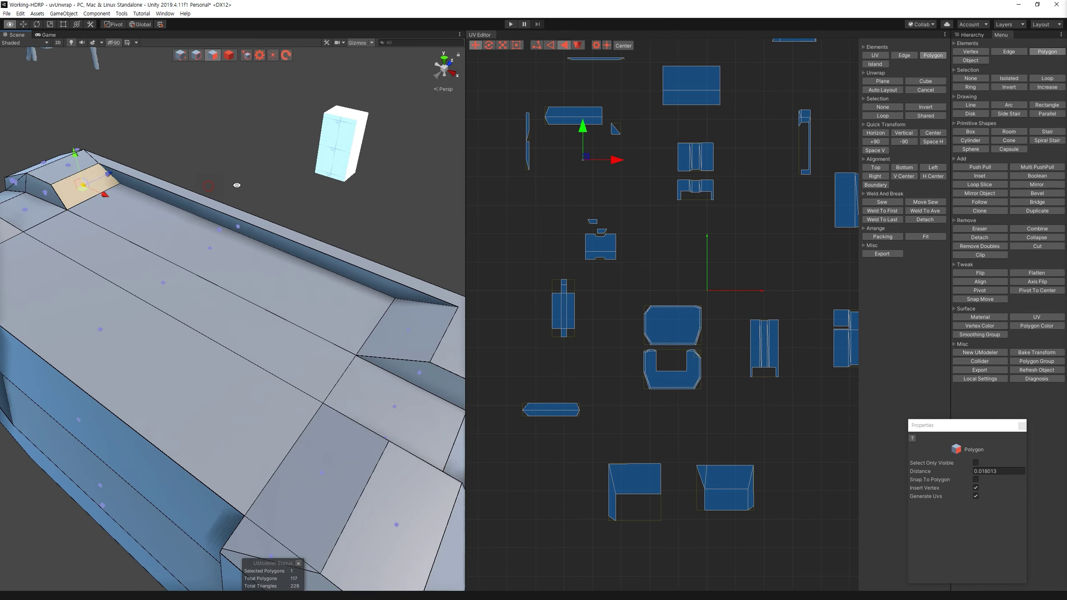
pyautogui.click(887, 83)
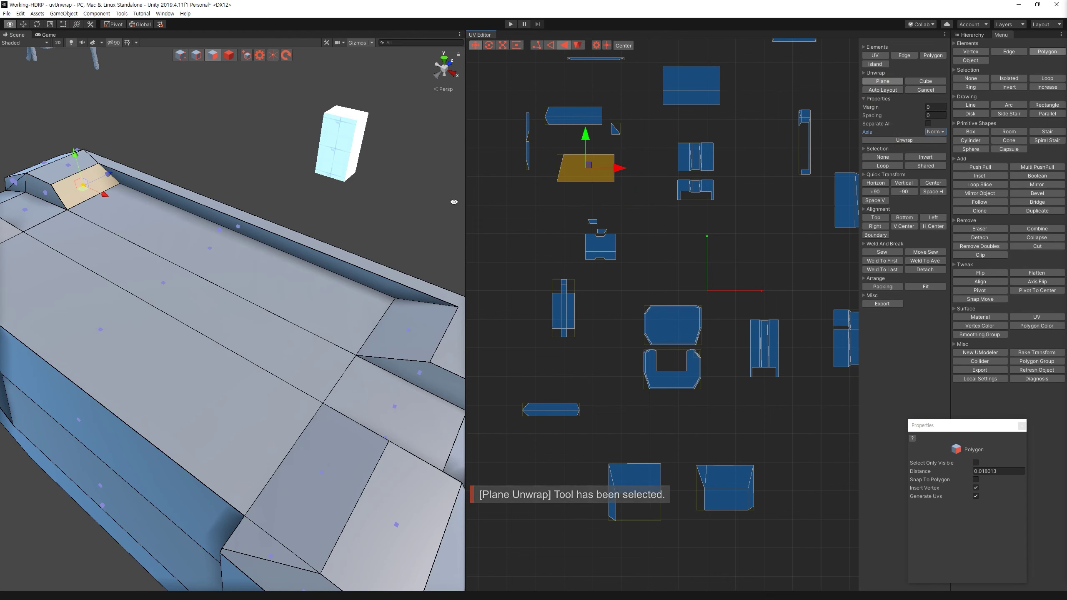
pyautogui.scroll(-3, 508, 221)
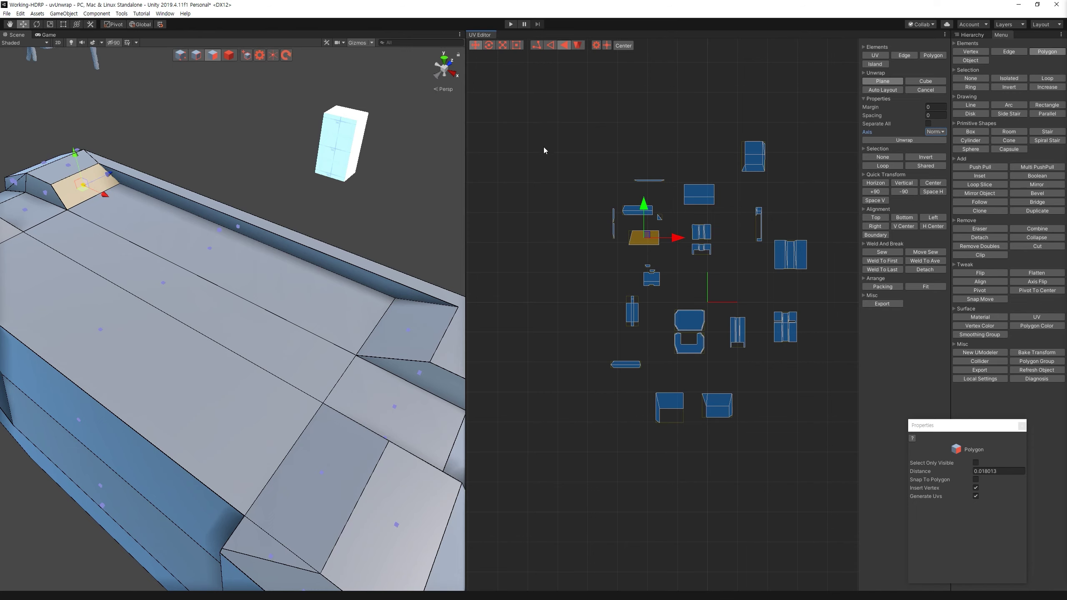
pyautogui.scroll(-5, 317, 246)
# Step: Select all polygons of the part and return to Object mode
pyautogui.keyDown('alt'); pyautogui.moveTo(316, 246); pyautogui.dragTo(310, 217); pyautogui.keyUp('alt')
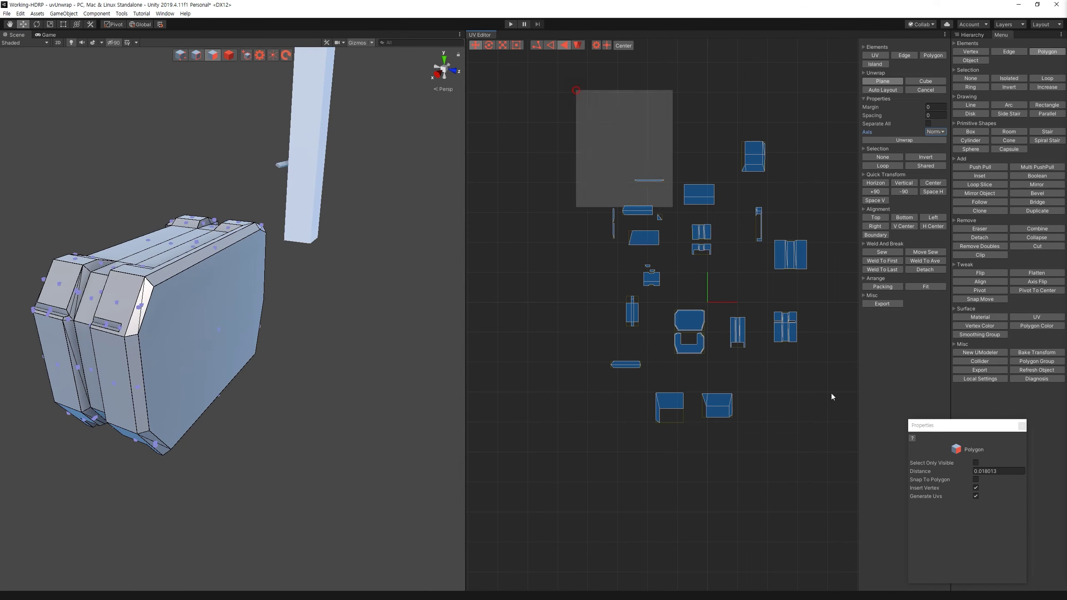
pyautogui.hotkey('ctrl', 'a')
pyautogui.click(231, 61)
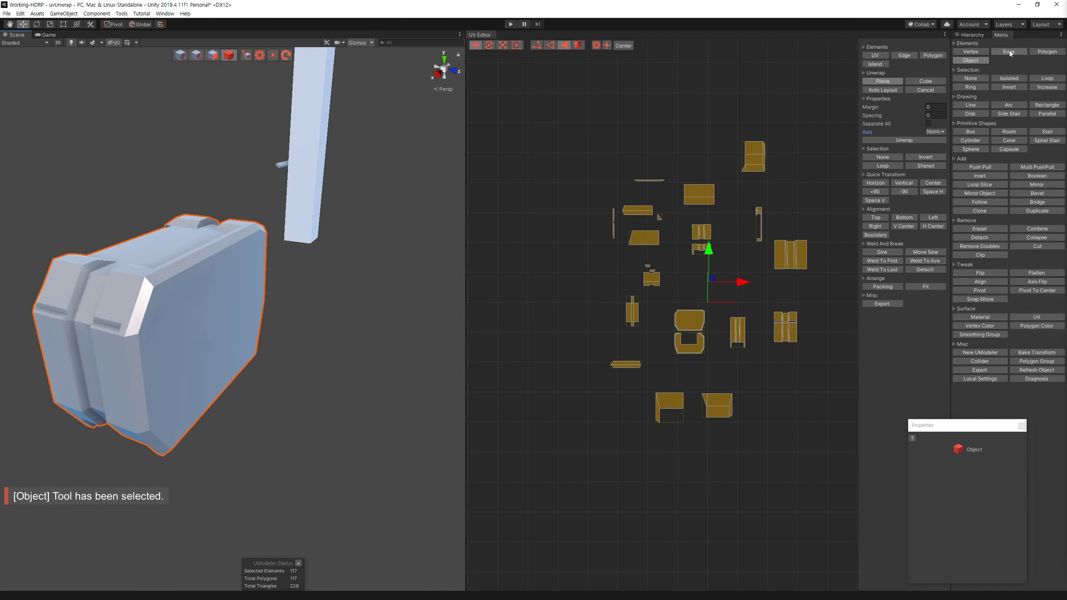
# Step: Show the Hierarchy, move the Properties window aside, and make the ARM group visible
pyautogui.click(973, 35)
pyautogui.scroll(-3, 269, 345)
pyautogui.keyDown('alt'); pyautogui.moveTo(269, 345); pyautogui.dragTo(255, 357); pyautogui.keyUp('alt')
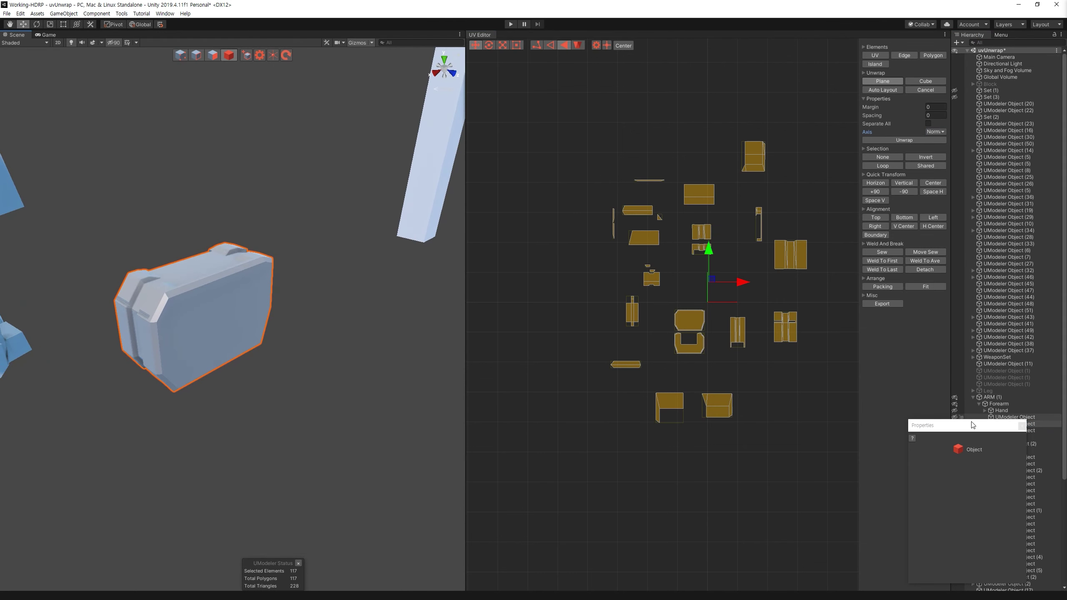
pyautogui.moveTo(972, 425); pyautogui.dragTo(892, 428)
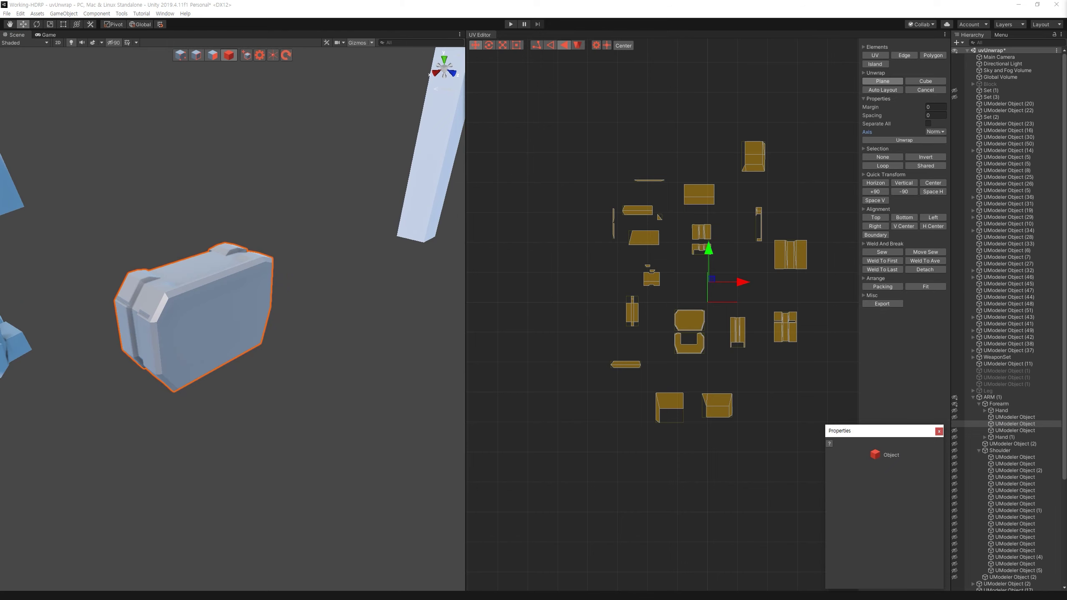
pyautogui.click(954, 397)
pyautogui.moveTo(480, 397)
pyautogui.keyDown('alt'); pyautogui.mouseDown()
pyautogui.moveTo(337, 428)
pyautogui.moveTo(400, 381)
pyautogui.mouseUp(); pyautogui.keyUp('alt')
# Step: Isolate the next arm piece, hiding the rest of the ARM group
pyautogui.click(338, 427)
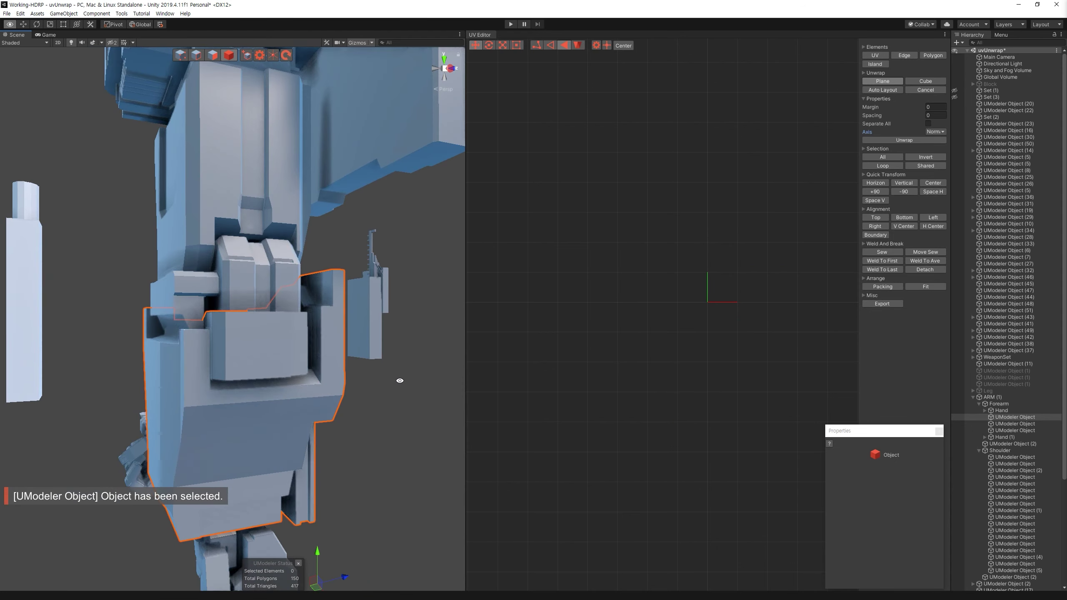
pyautogui.click(954, 397)
pyautogui.click(955, 416)
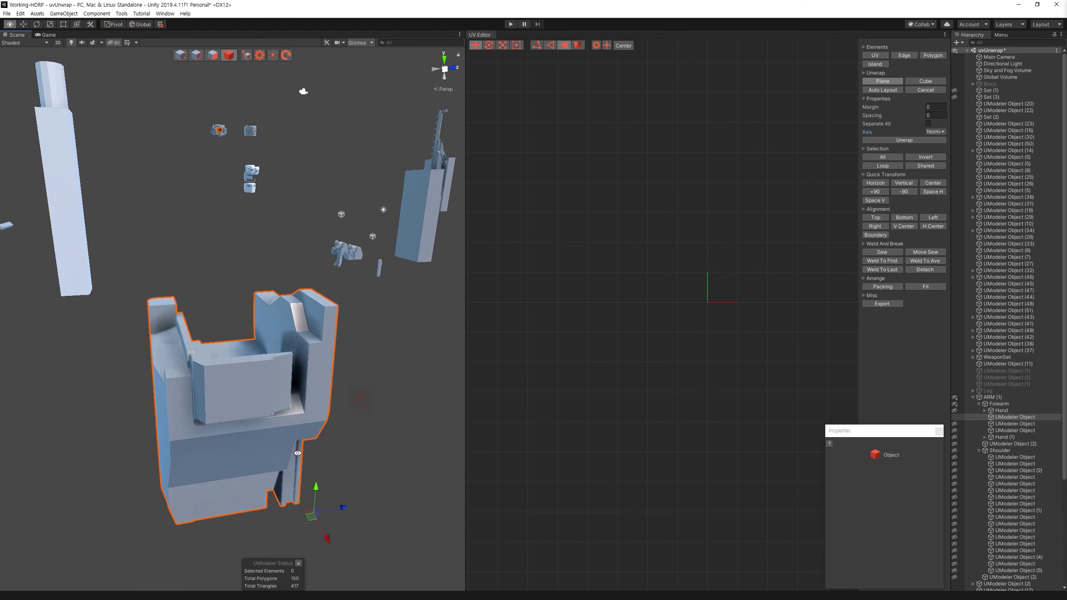
pyautogui.moveTo(260, 470)
pyautogui.keyDown('alt'); pyautogui.mouseDown()
pyautogui.moveTo(278, 205)
pyautogui.moveTo(434, 252)
pyautogui.mouseUp(); pyautogui.keyUp('alt')
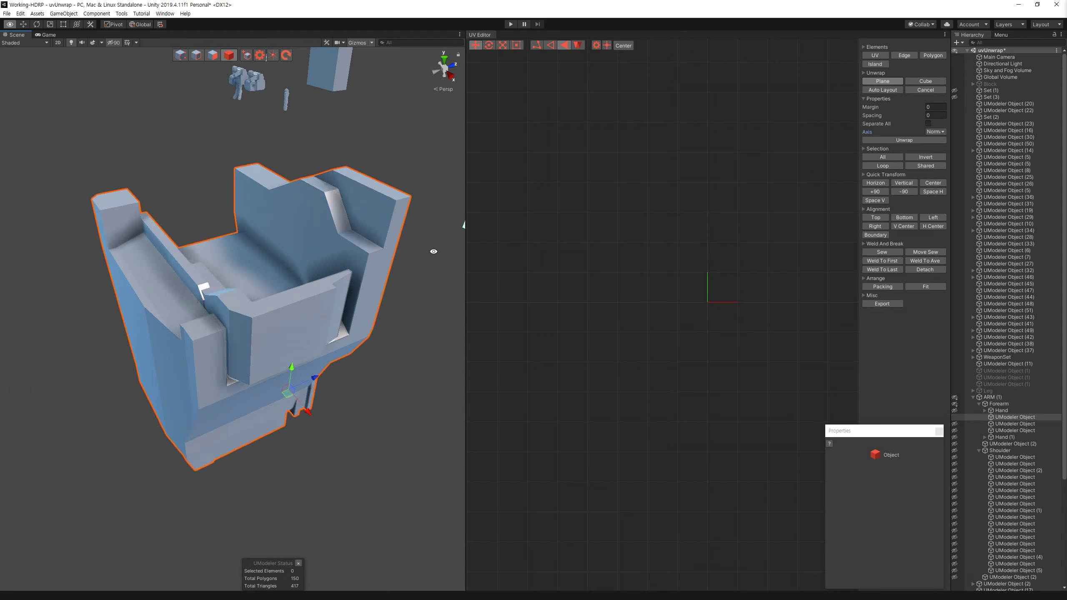
# Step: Grow an inner-panel face selection to its 50 connected faces and detach them
pyautogui.click(205, 51)
pyautogui.click(241, 309)
pyautogui.keyDown('alt'); pyautogui.moveTo(252, 294); pyautogui.dragTo(303, 269); pyautogui.keyUp('alt')
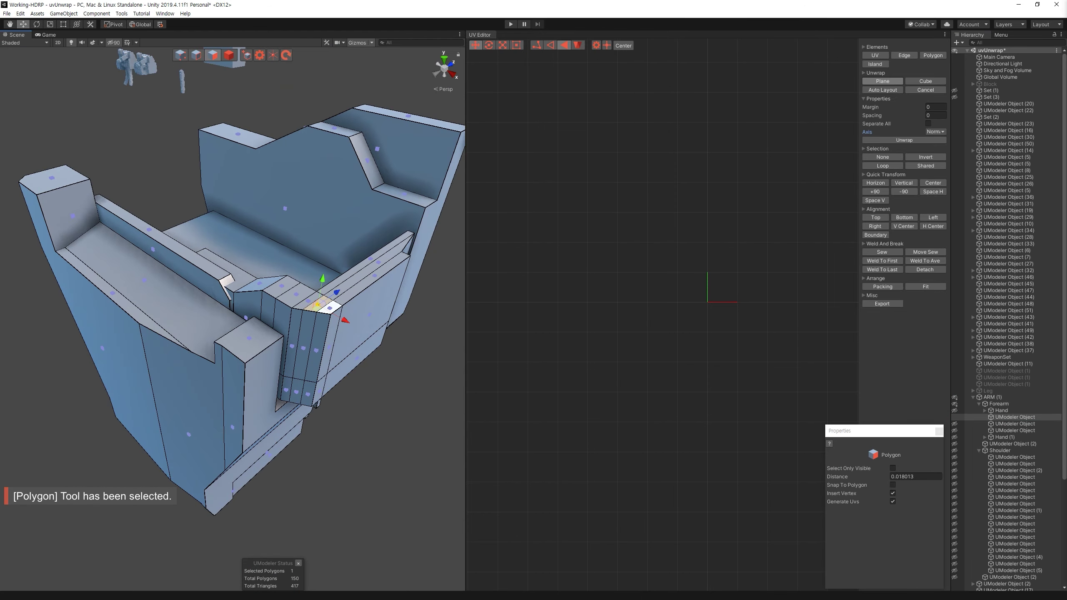
pyautogui.click(1001, 34)
pyautogui.click(1006, 80)
pyautogui.keyDown('alt'); pyautogui.moveTo(302, 370); pyautogui.dragTo(321, 382); pyautogui.keyUp('alt')
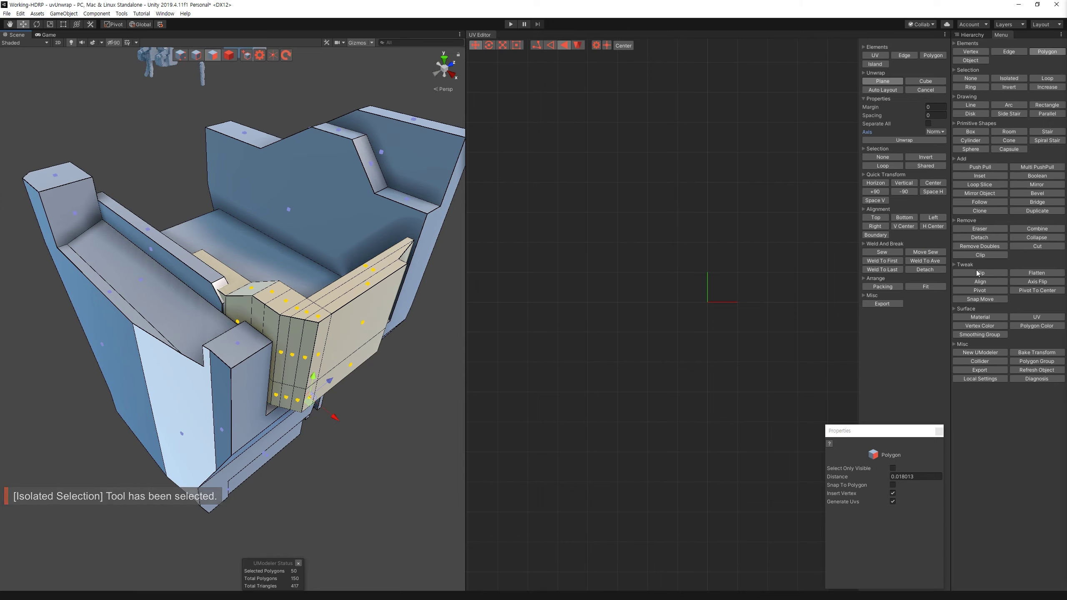
pyautogui.click(972, 239)
pyautogui.scroll(-3, 329, 374)
pyautogui.scroll(-2, 319, 381)
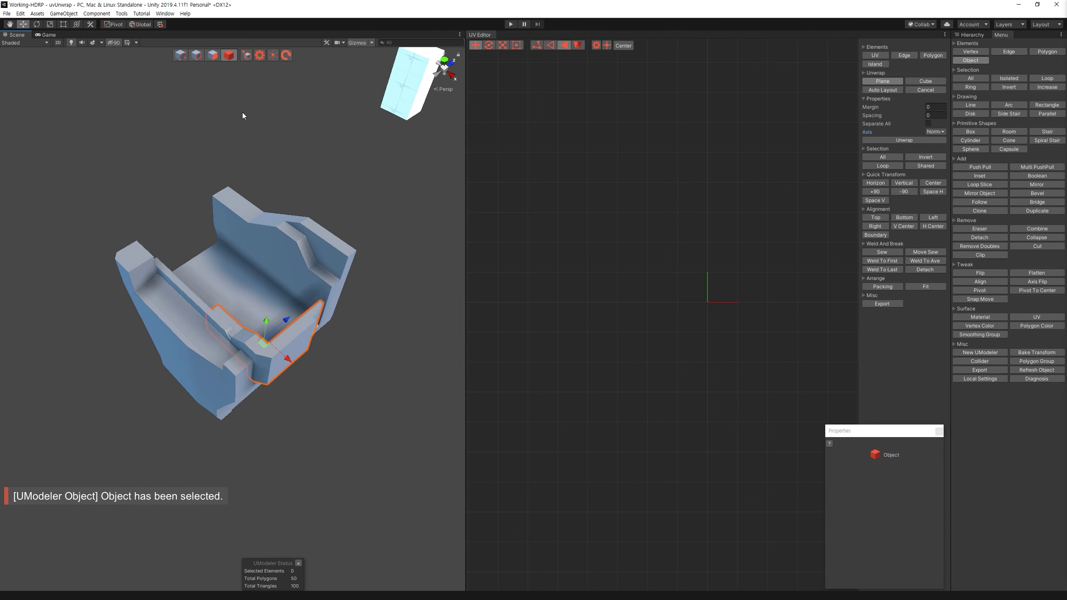
# Step: Draw a box beside the detached panel and Boolean-subtract it from the part
pyautogui.moveTo(318, 354); pyautogui.dragTo(367, 468)
pyautogui.click(221, 52)
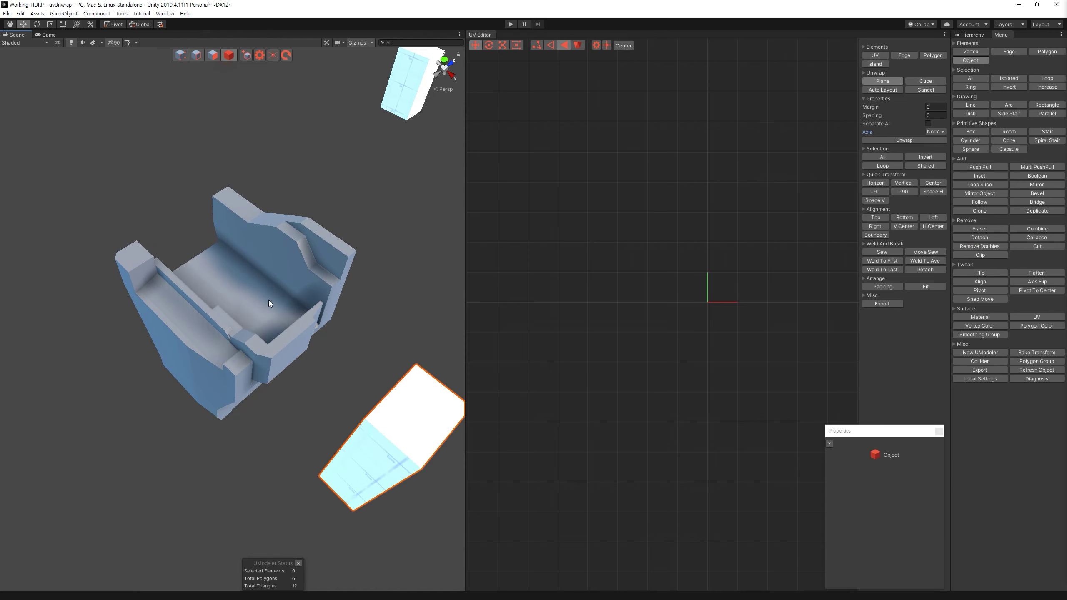
pyautogui.keyDown('shift'); pyautogui.click(295, 350); pyautogui.keyUp('shift')
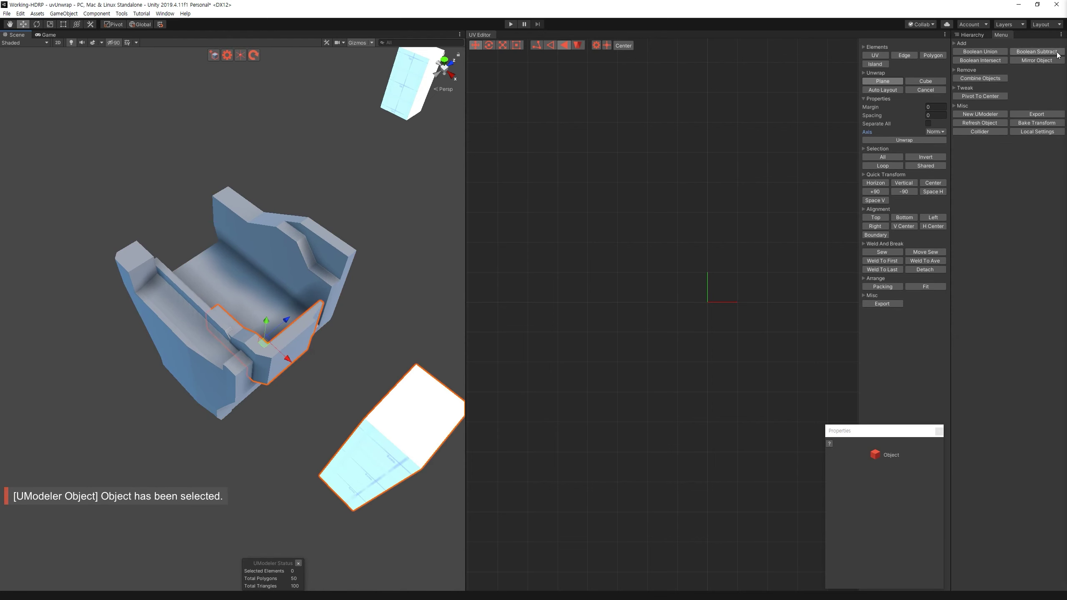
pyautogui.click(1057, 52)
pyautogui.scroll(5, 288, 332)
# Step: Undo the subtraction and return to Object mode
pyautogui.click(183, 58)
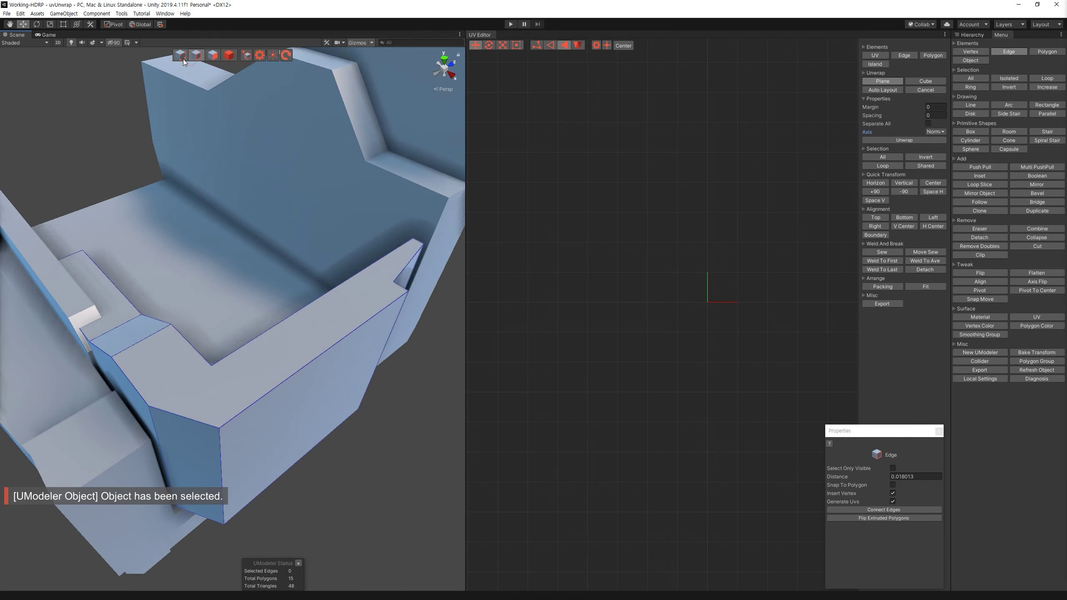
pyautogui.click(183, 58)
pyautogui.moveTo(253, 295)
pyautogui.keyDown('alt'); pyautogui.mouseDown()
pyautogui.moveTo(261, 334)
pyautogui.moveTo(218, 57)
pyautogui.mouseUp(); pyautogui.keyUp('alt')
pyautogui.click(273, 348)
pyautogui.moveTo(272, 349)
pyautogui.keyDown('alt'); pyautogui.mouseDown()
pyautogui.moveTo(181, 299)
pyautogui.moveTo(248, 314)
pyautogui.mouseUp(); pyautogui.keyUp('alt')
pyautogui.hotkey('ctrl', 'z')
pyautogui.hotkey('ctrl', 'a')
pyautogui.click(235, 59)
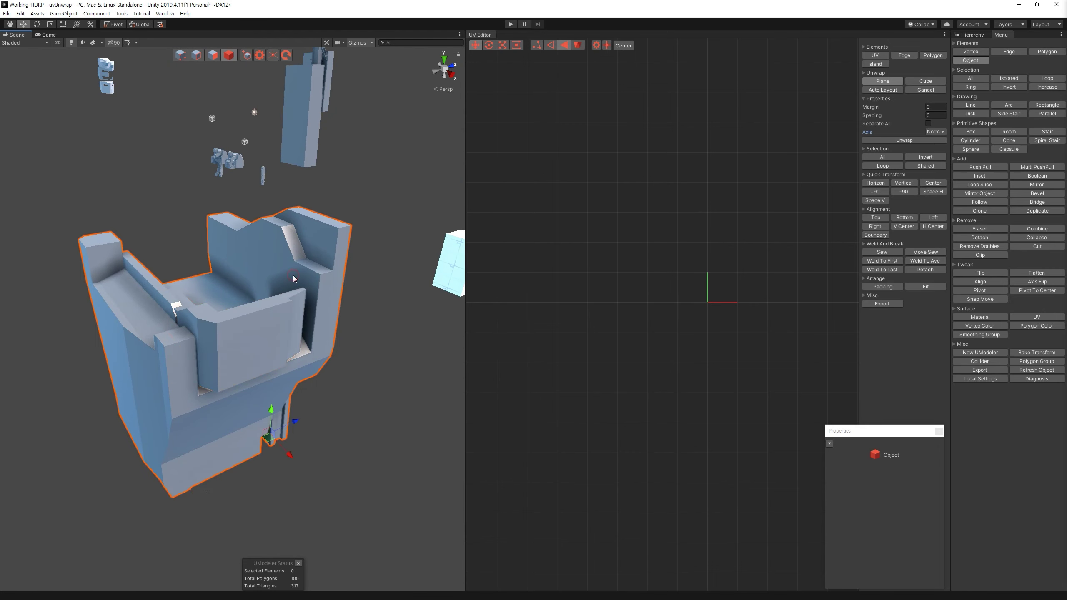
pyautogui.keyDown('alt'); pyautogui.moveTo(293, 276); pyautogui.dragTo(229, 75); pyautogui.keyUp('alt')
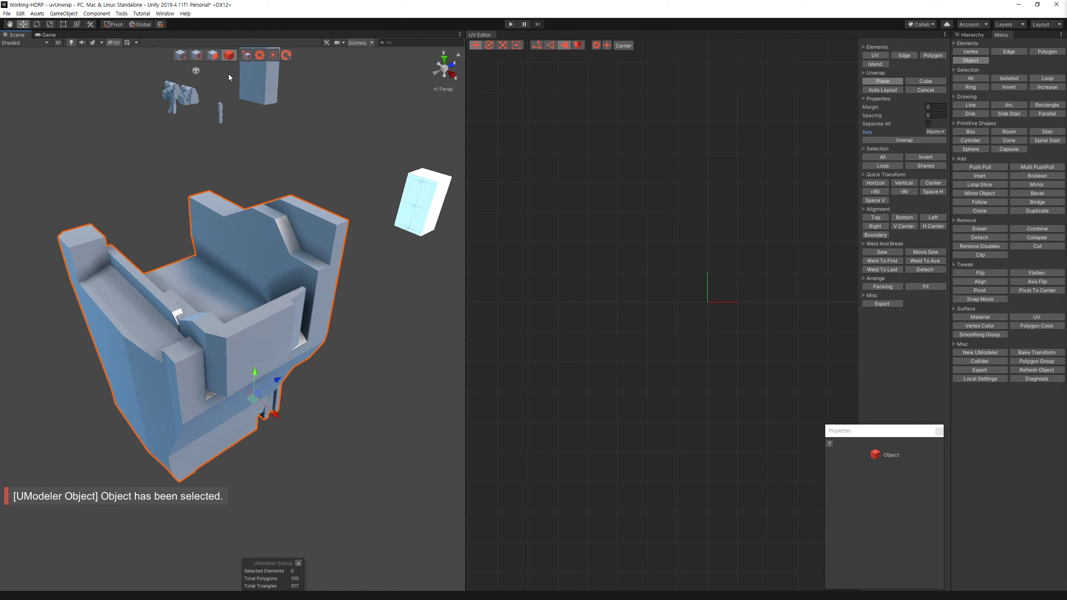
# Step: Select the next arm piece and frame it in the Scene view
pyautogui.click(219, 60)
pyautogui.moveTo(350, 412)
pyautogui.keyDown('alt'); pyautogui.mouseDown()
pyautogui.moveTo(460, 231)
pyautogui.moveTo(813, 446)
pyautogui.moveTo(285, 366)
pyautogui.moveTo(201, 67)
pyautogui.mouseUp(); pyautogui.keyUp('alt')
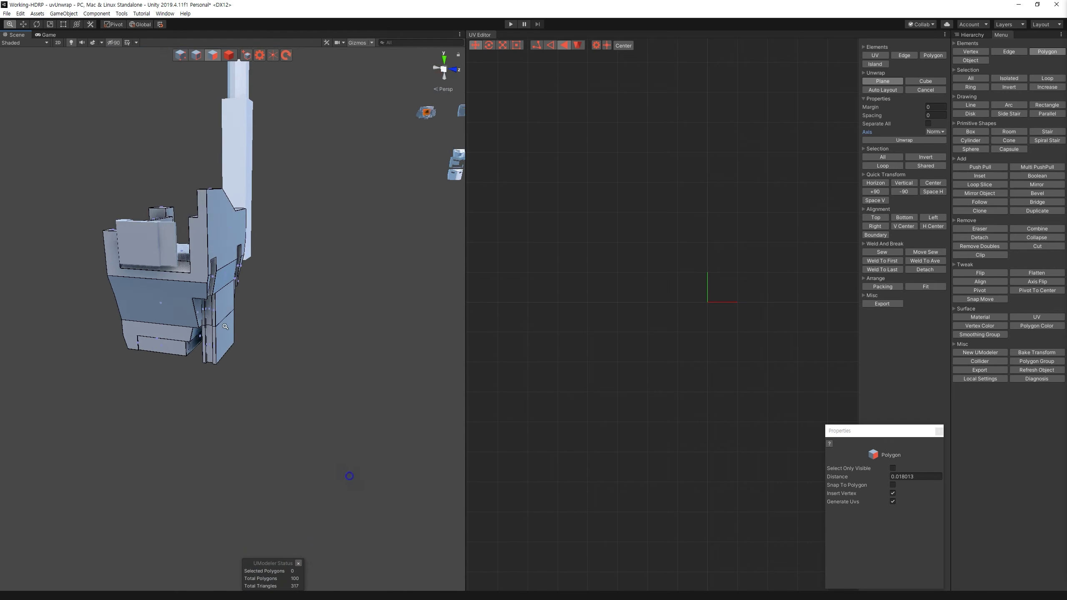
pyautogui.click(251, 56)
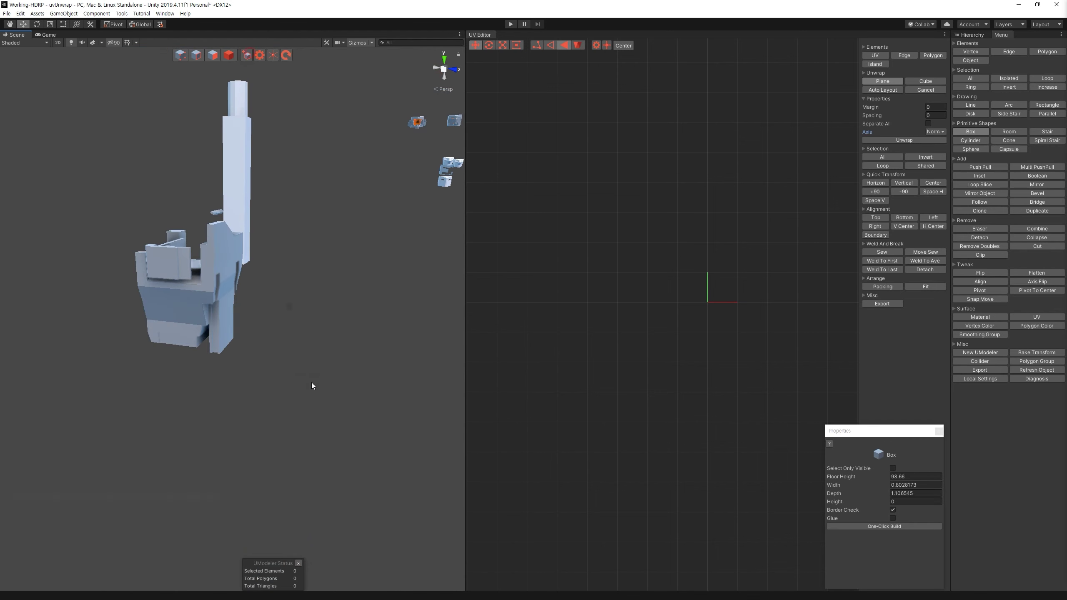
pyautogui.click(214, 319)
pyautogui.press('f')
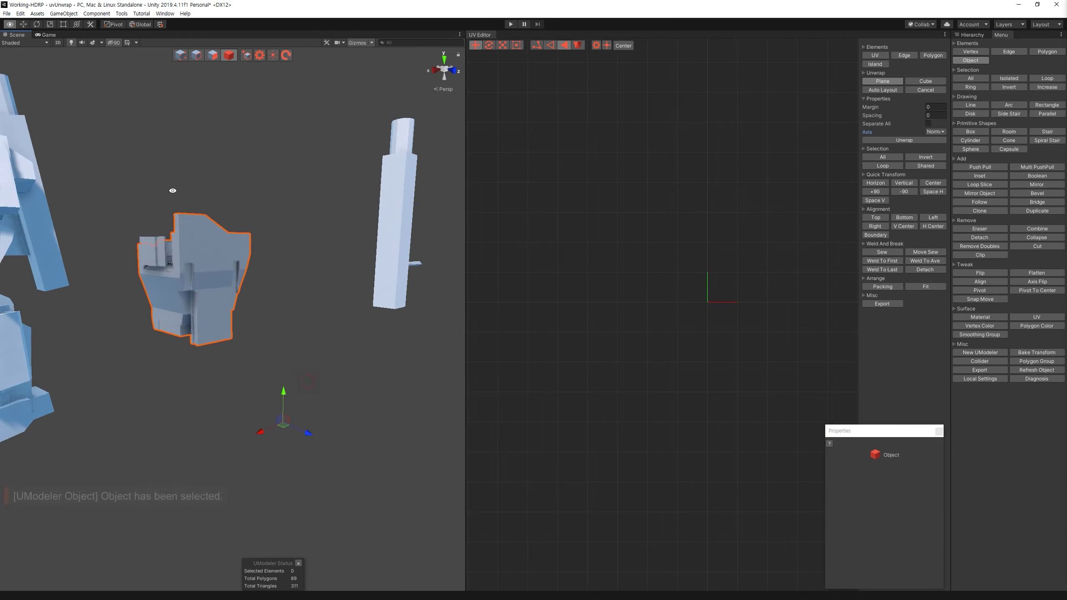
# Step: Select all 89 faces of the piece in Polygon mode and frame them
pyautogui.click(180, 55)
pyautogui.scroll(3, 375, 385)
pyautogui.moveTo(376, 385)
pyautogui.keyDown('alt'); pyautogui.mouseDown()
pyautogui.moveTo(291, 254)
pyautogui.moveTo(448, 333)
pyautogui.mouseUp(); pyautogui.keyUp('alt')
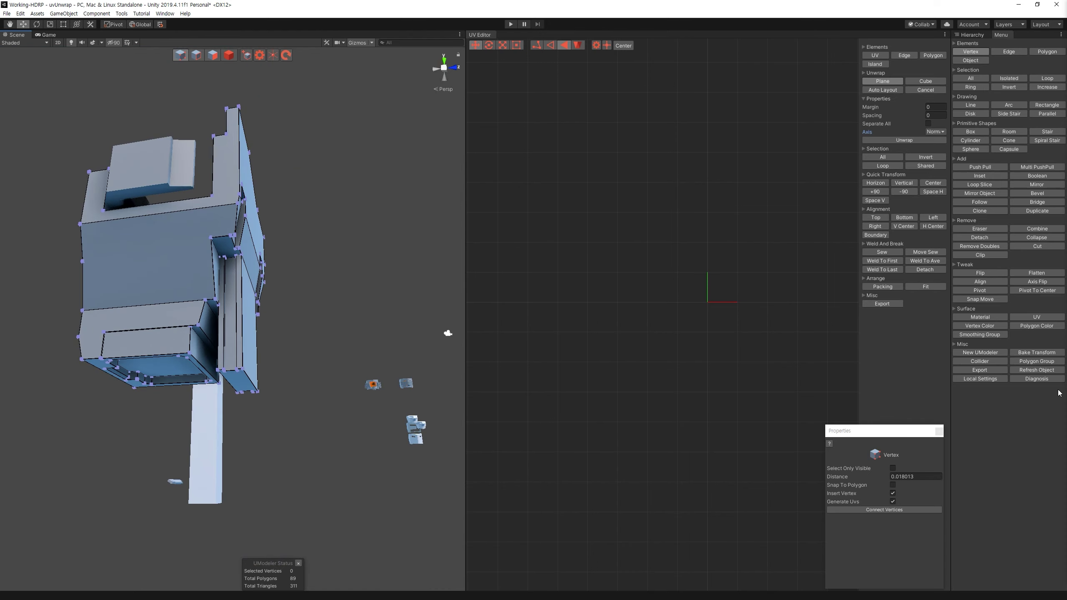
pyautogui.press('3')
pyautogui.keyDown('alt'); pyautogui.moveTo(429, 421); pyautogui.dragTo(198, 114); pyautogui.keyUp('alt')
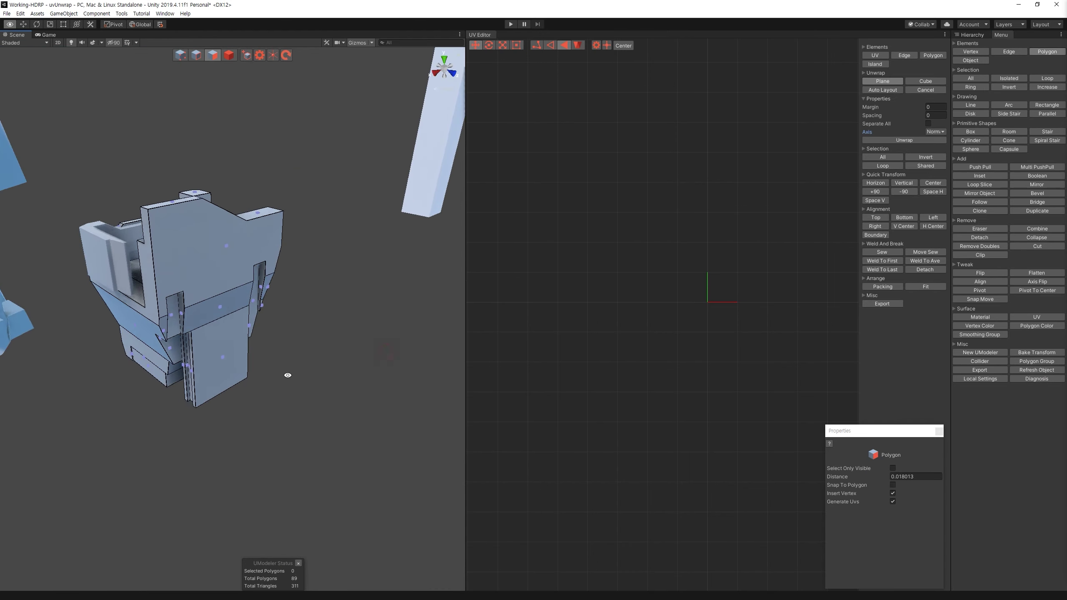
pyautogui.hotkey('ctrl', 'a')
pyautogui.press('f')
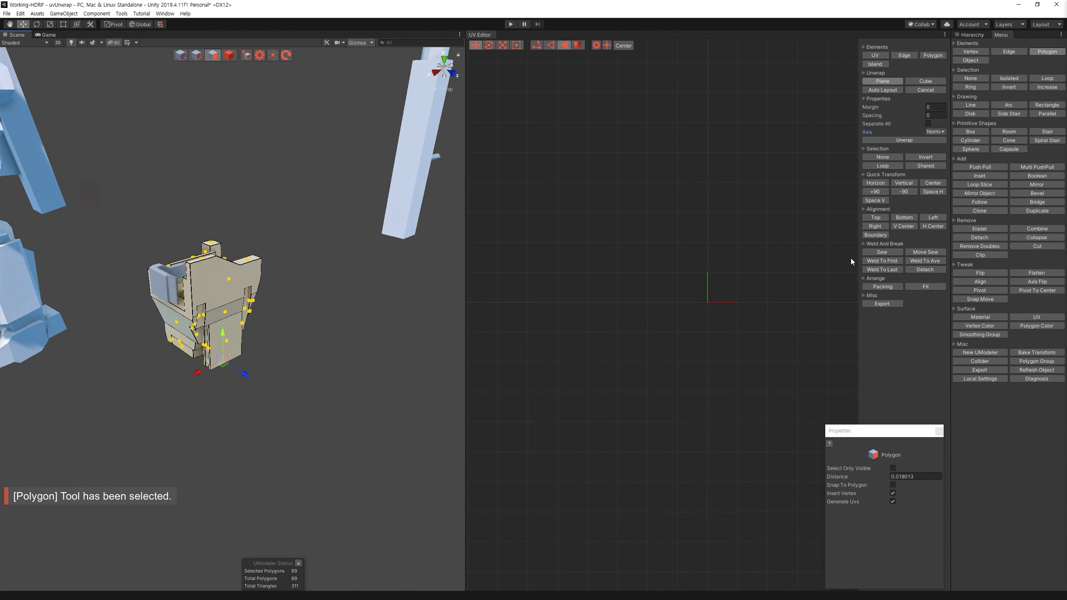
# Step: Cube-unwrap all selected faces and frame the new islands in the UV Editor
pyautogui.click(928, 131)
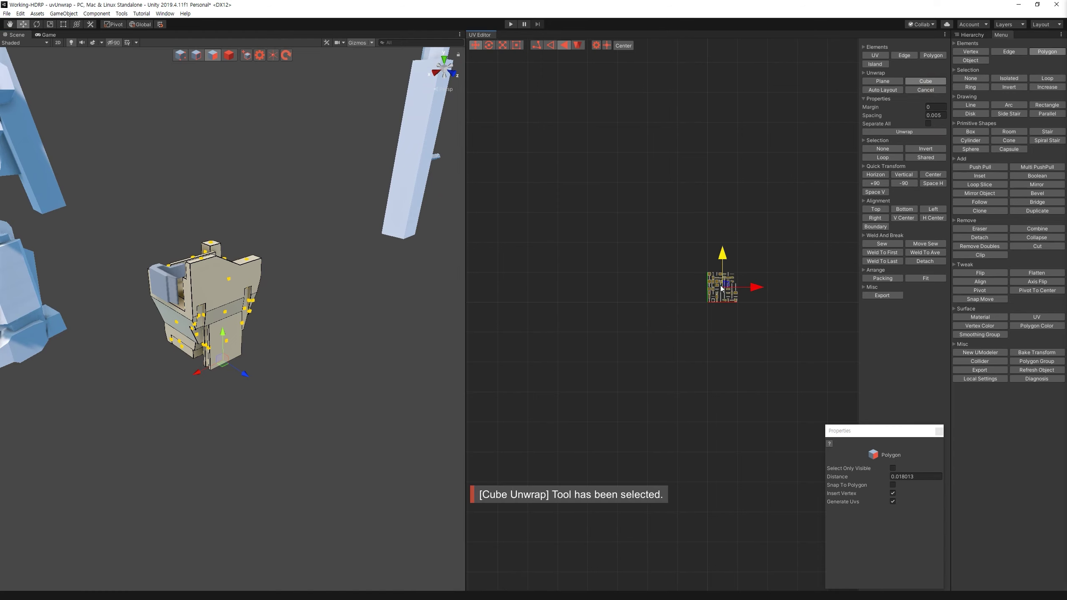
pyautogui.click(670, 256)
pyautogui.press('f')
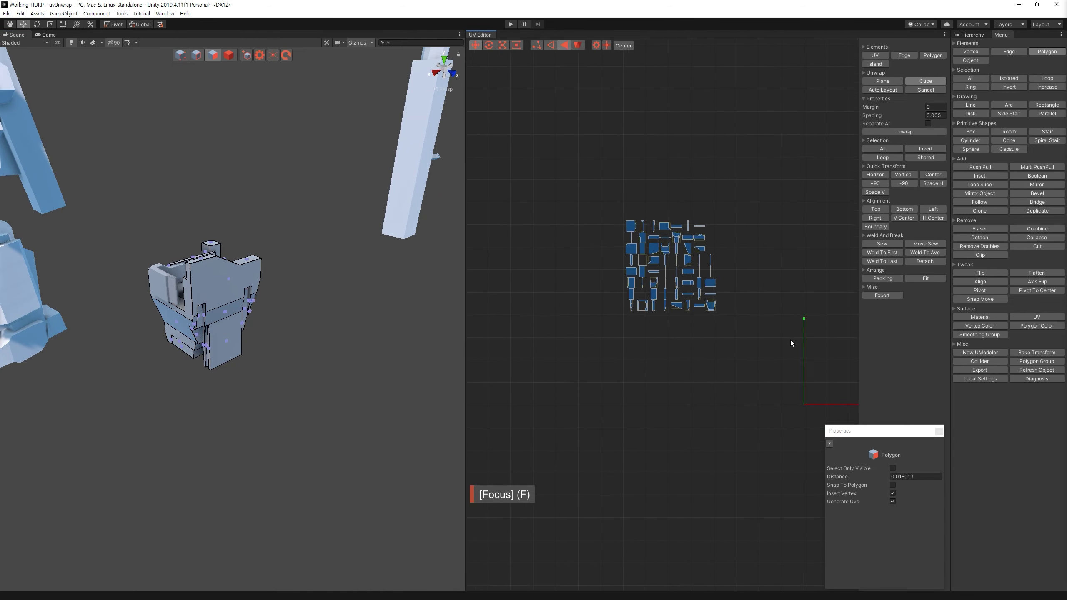
pyautogui.scroll(5, 280, 328)
# Step: Join two vertices on the piece with a new connecting edge
pyautogui.click(214, 110)
pyautogui.keyDown('ctrl'); pyautogui.click(190, 218); pyautogui.keyUp('ctrl')
pyautogui.keyDown('ctrl'); pyautogui.click(90, 212); pyautogui.keyUp('ctrl')
pyautogui.keyDown('ctrl'); pyautogui.click(294, 247); pyautogui.keyUp('ctrl')
pyautogui.keyDown('ctrl'); pyautogui.click(206, 357); pyautogui.keyUp('ctrl')
pyautogui.keyDown('alt'); pyautogui.moveTo(206, 357); pyautogui.dragTo(171, 65); pyautogui.keyUp('alt')
pyautogui.press('1')
pyautogui.click(156, 159)
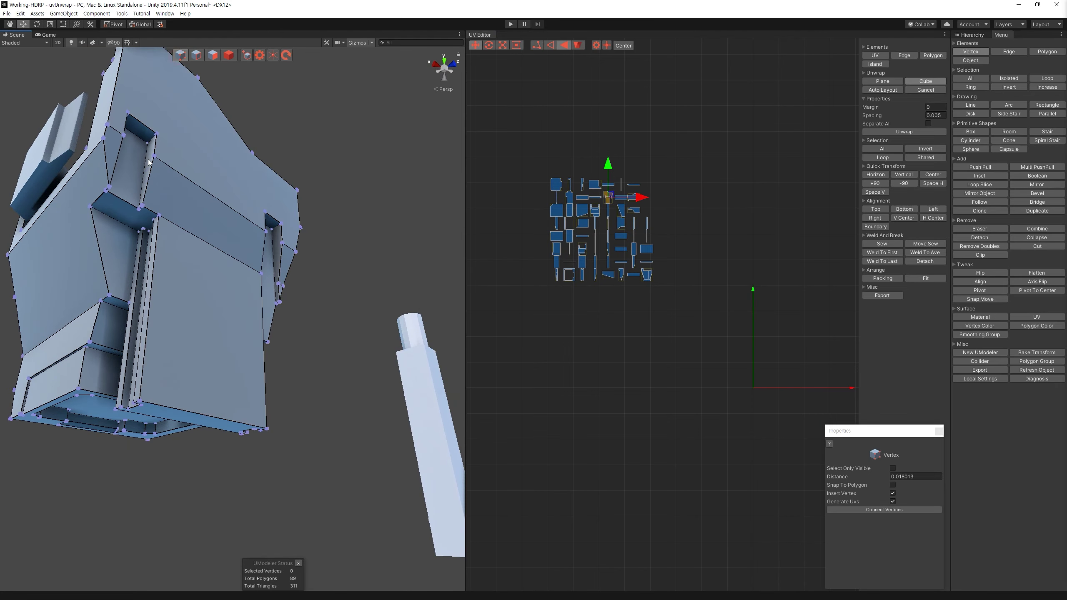
pyautogui.press('c')
pyautogui.moveTo(161, 215)
pyautogui.keyDown('alt'); pyautogui.mouseDown()
pyautogui.moveTo(347, 160)
pyautogui.moveTo(167, 64)
pyautogui.mouseUp(); pyautogui.keyUp('alt')
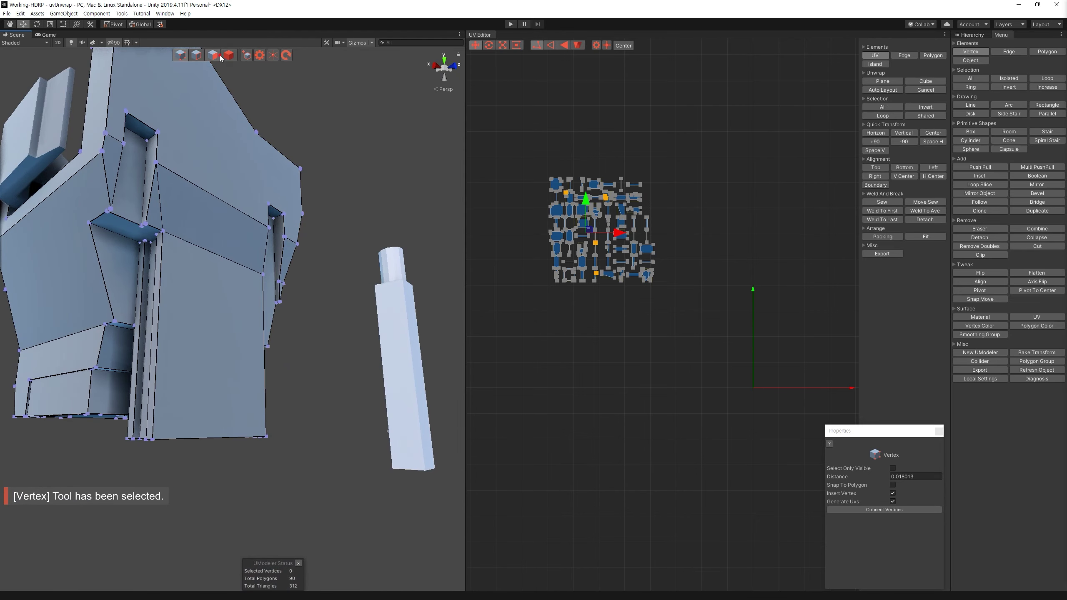
# Step: Plane-unwrap the large outer faces into one island and rotate it +90°
pyautogui.click(216, 56)
pyautogui.click(215, 223)
pyautogui.keyDown('ctrl'); pyautogui.click(112, 172); pyautogui.keyUp('ctrl')
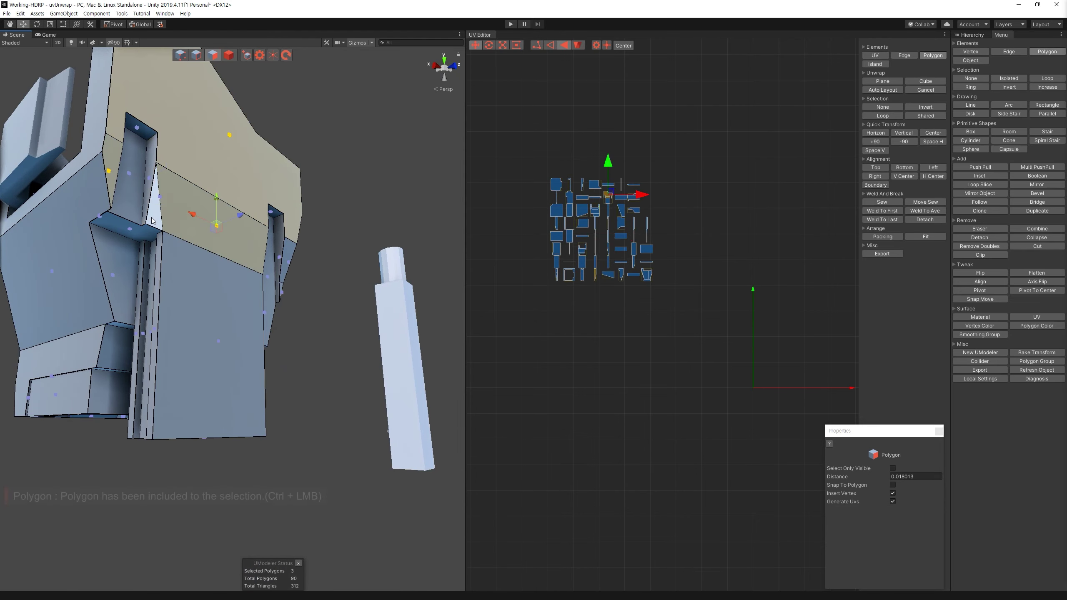
pyautogui.keyDown('ctrl'); pyautogui.click(283, 277); pyautogui.keyUp('ctrl')
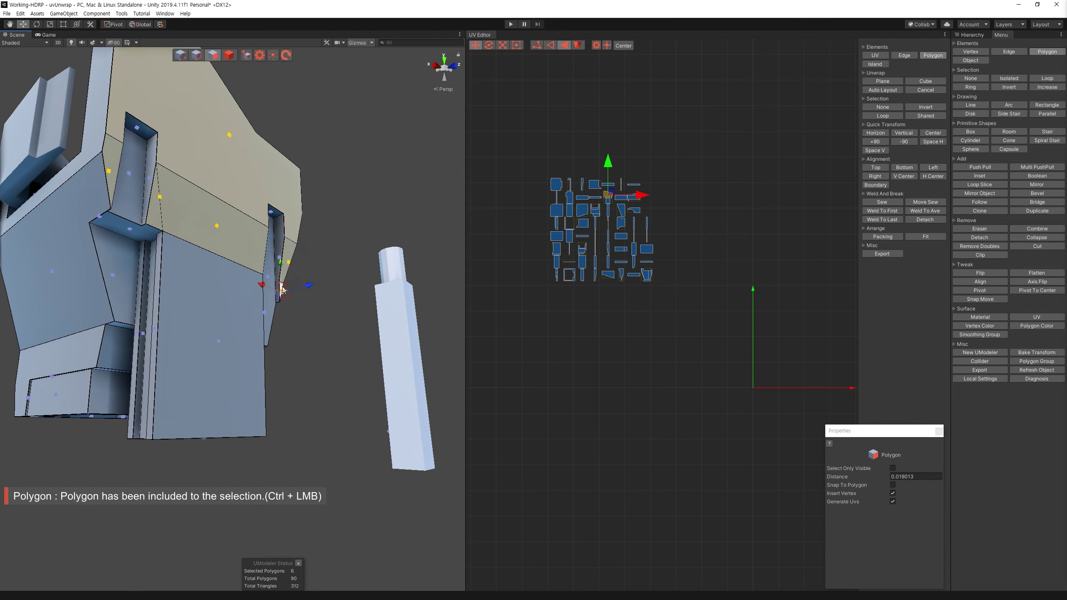
pyautogui.keyDown('ctrl'); pyautogui.click(209, 281); pyautogui.keyUp('ctrl')
pyautogui.moveTo(282, 290)
pyautogui.keyDown('alt'); pyautogui.mouseDown()
pyautogui.moveTo(210, 281)
pyautogui.moveTo(638, 187)
pyautogui.mouseUp(); pyautogui.keyUp('alt')
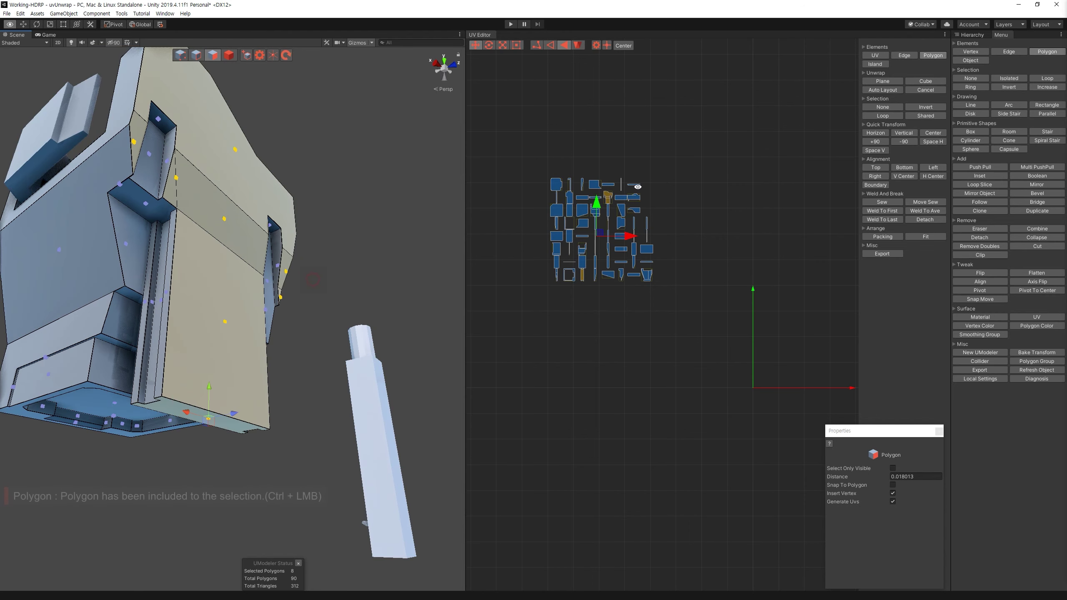
pyautogui.click(876, 83)
pyautogui.moveTo(807, 339); pyautogui.dragTo(750, 371)
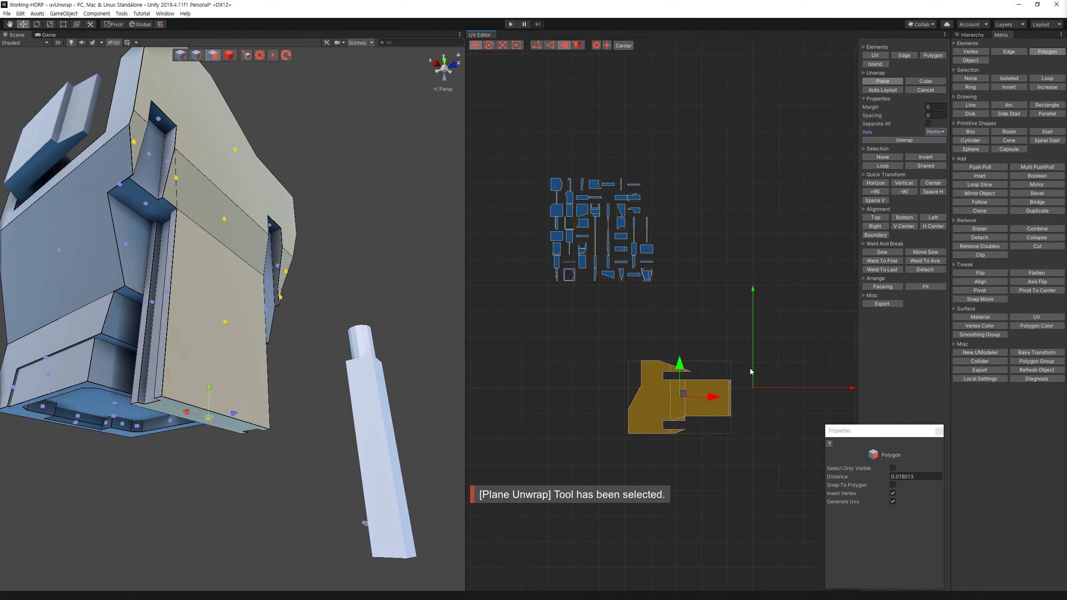
pyautogui.click(903, 141)
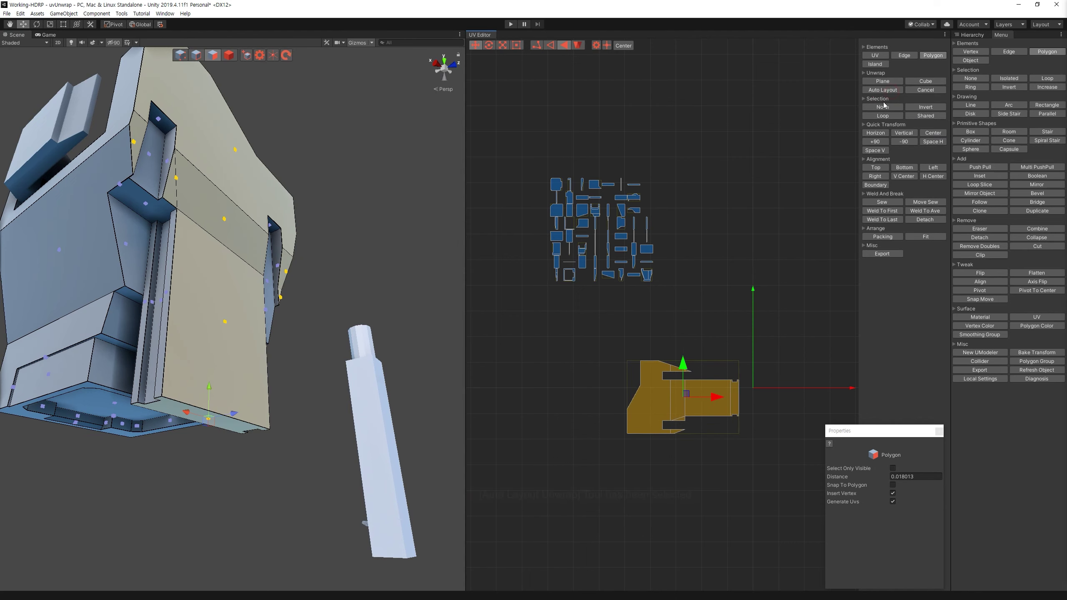
pyautogui.click(876, 143)
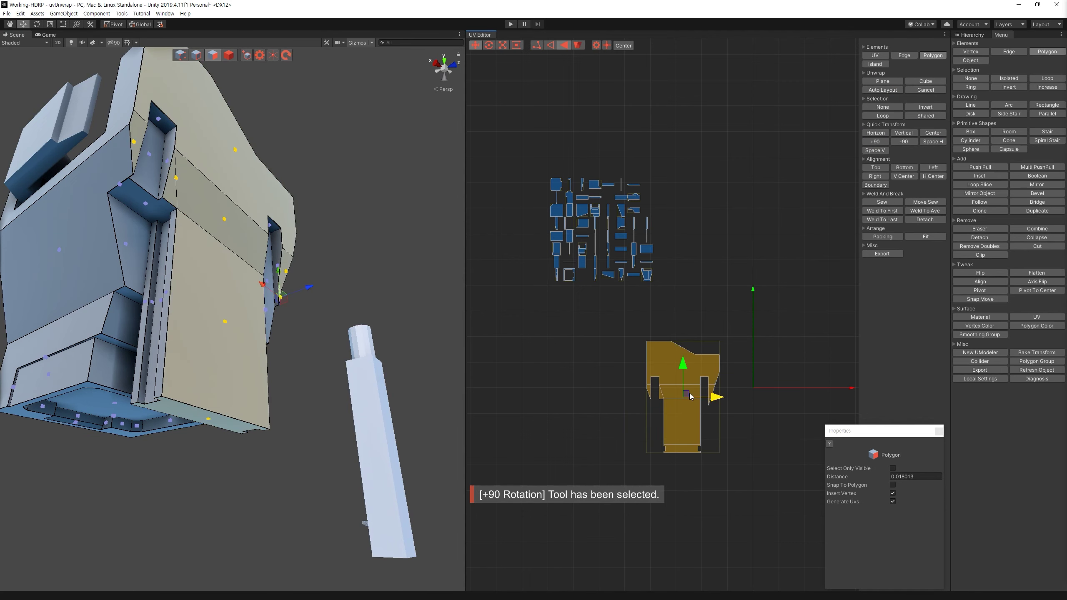
# Step: Select a single face and then a vertex on the piece from a side view
pyautogui.doubleClick(269, 222)
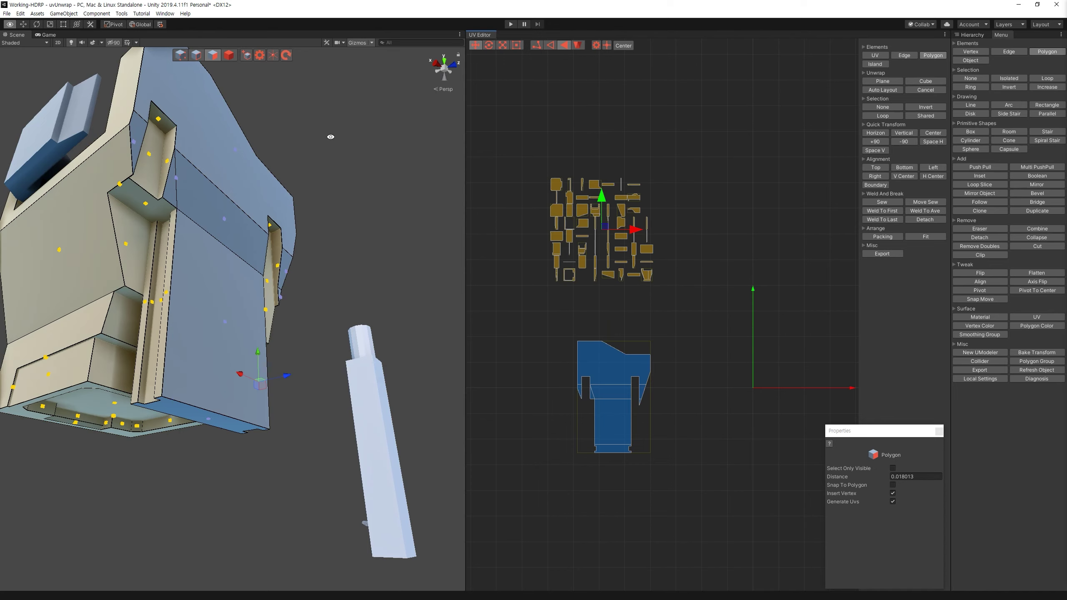
pyautogui.keyDown('alt'); pyautogui.moveTo(268, 222); pyautogui.dragTo(292, 198, button='right'); pyautogui.keyUp('alt')
pyautogui.keyDown('alt'); pyautogui.moveTo(292, 198); pyautogui.dragTo(376, 268); pyautogui.keyUp('alt')
pyautogui.click(285, 257)
pyautogui.keyDown('alt'); pyautogui.moveTo(285, 257); pyautogui.dragTo(235, 210); pyautogui.keyUp('alt')
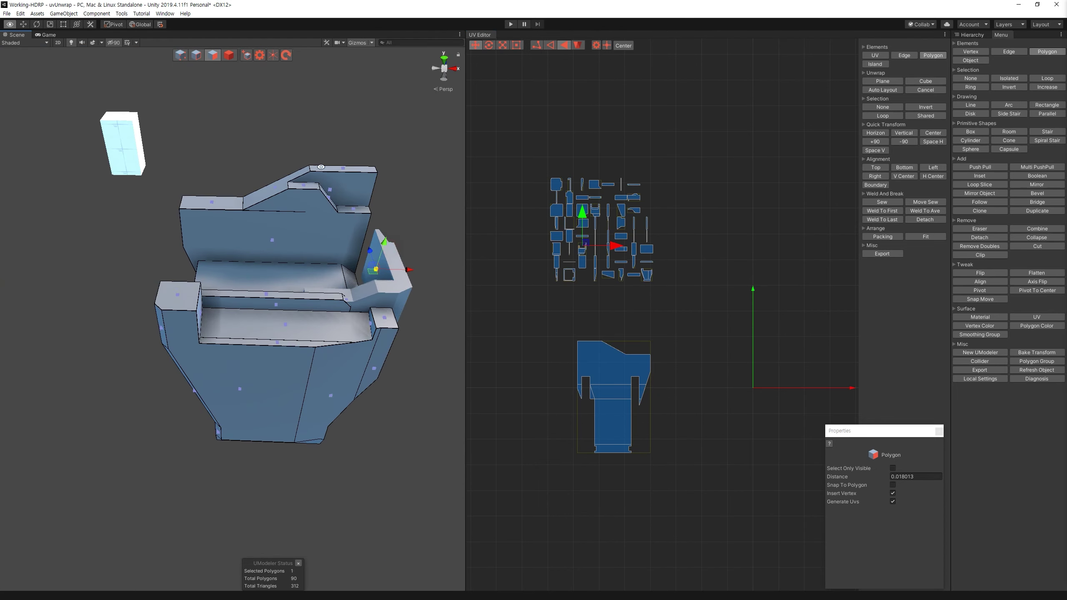
pyautogui.moveTo(237, 247)
pyautogui.keyDown('alt'); pyautogui.mouseDown()
pyautogui.moveTo(300, 292)
pyautogui.moveTo(252, 303)
pyautogui.mouseUp(); pyautogui.keyUp('alt')
pyautogui.click(296, 297)
# Step: Delete the stray vertex, return to face mode, and select three inner seat faces
pyautogui.press('Delete')
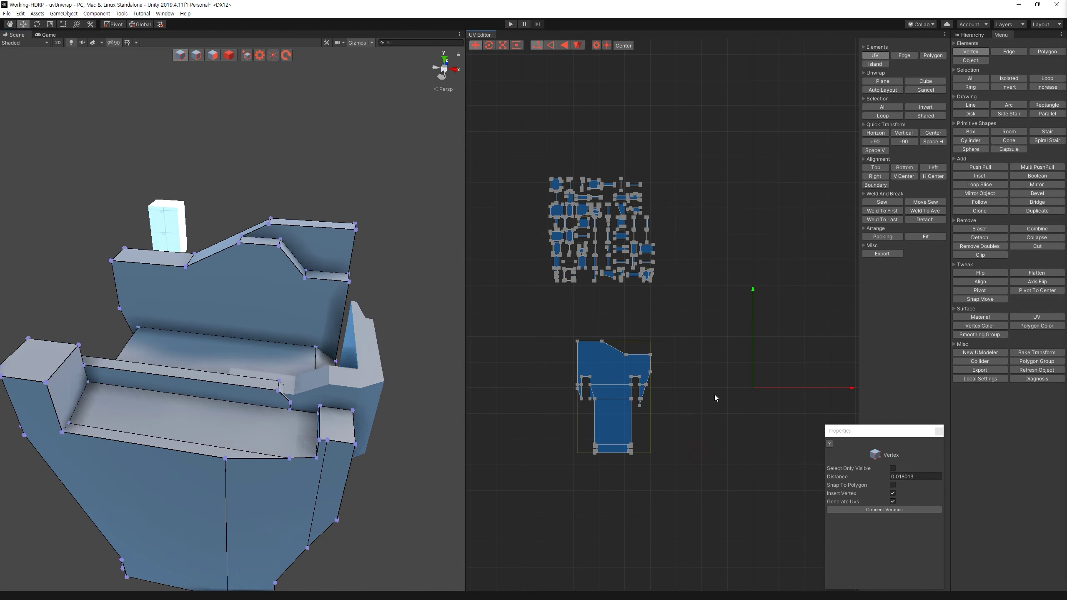
pyautogui.press('3')
pyautogui.moveTo(550, 132); pyautogui.dragTo(673, 303)
pyautogui.keyDown('alt'); pyautogui.moveTo(412, 252); pyautogui.dragTo(452, 227); pyautogui.keyUp('alt')
pyautogui.click(240, 290)
pyautogui.press('f')
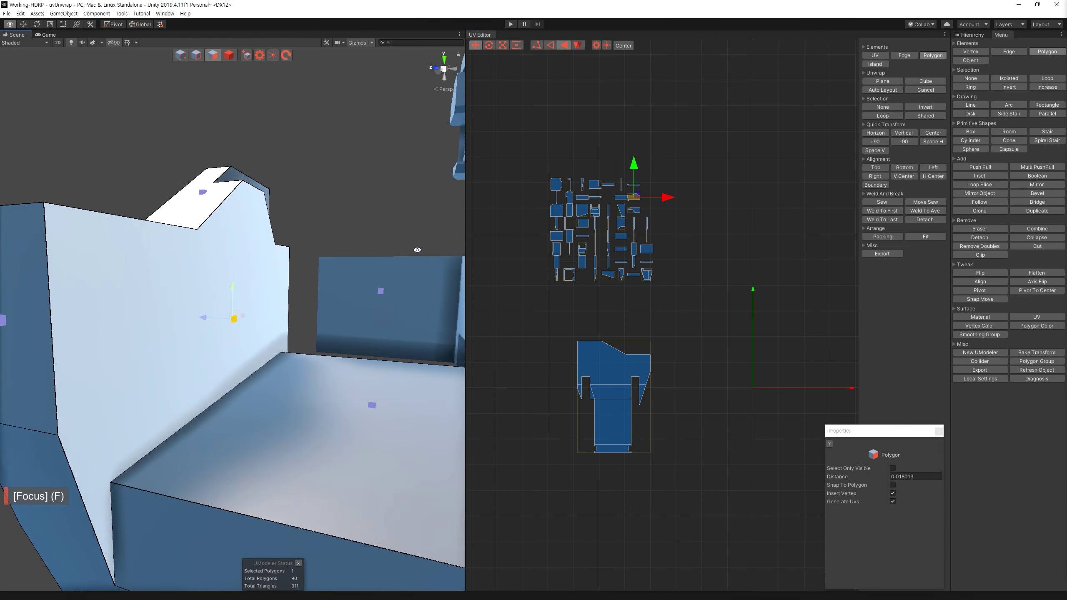
pyautogui.moveTo(241, 280)
pyautogui.keyDown('alt'); pyautogui.mouseDown()
pyautogui.moveTo(295, 336)
pyautogui.moveTo(113, 387)
pyautogui.moveTo(126, 336)
pyautogui.moveTo(116, 248)
pyautogui.moveTo(294, 273)
pyautogui.mouseUp(); pyautogui.keyUp('alt')
pyautogui.keyDown('ctrl'); pyautogui.click(315, 357); pyautogui.keyUp('ctrl')
pyautogui.keyDown('ctrl'); pyautogui.click(126, 336); pyautogui.keyUp('ctrl')
# Step: Plane-unwrap the seat faces into a new island placed at the upper right
pyautogui.click(892, 82)
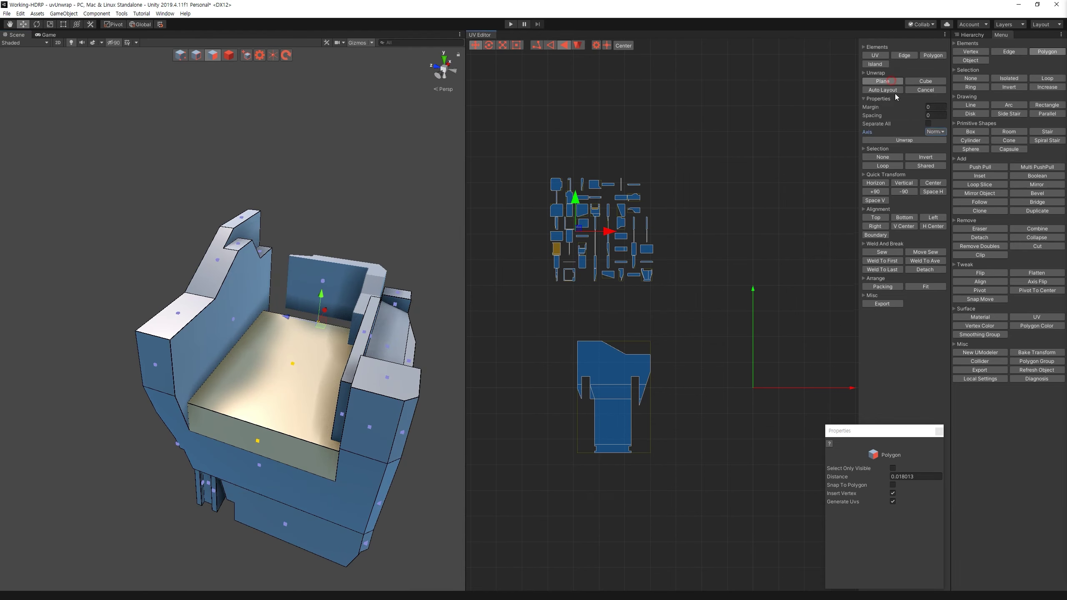
pyautogui.click(924, 141)
pyautogui.moveTo(806, 337); pyautogui.dragTo(797, 153)
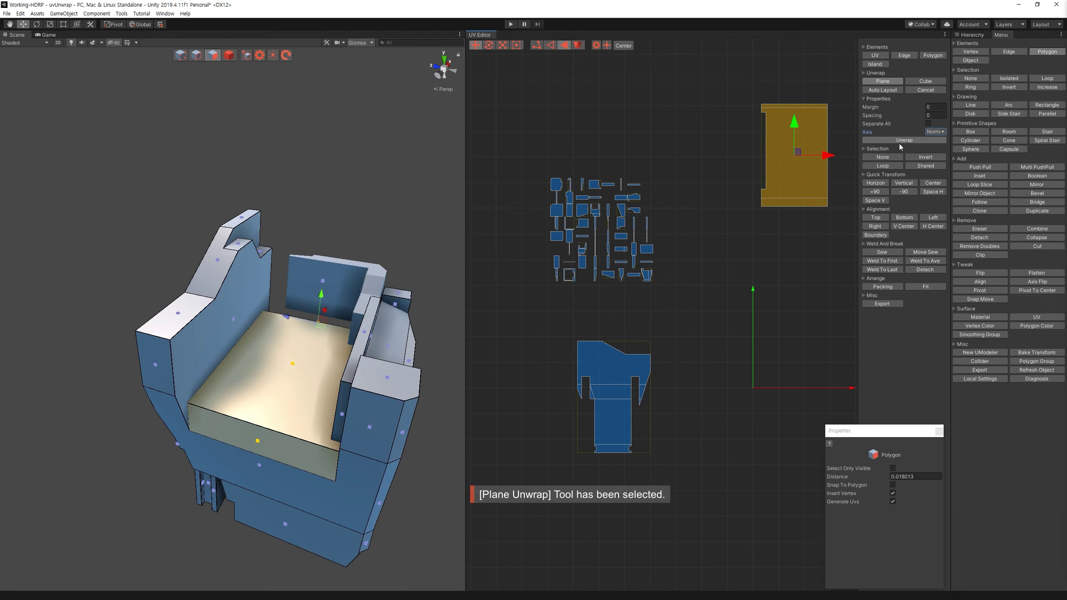
pyautogui.click(882, 89)
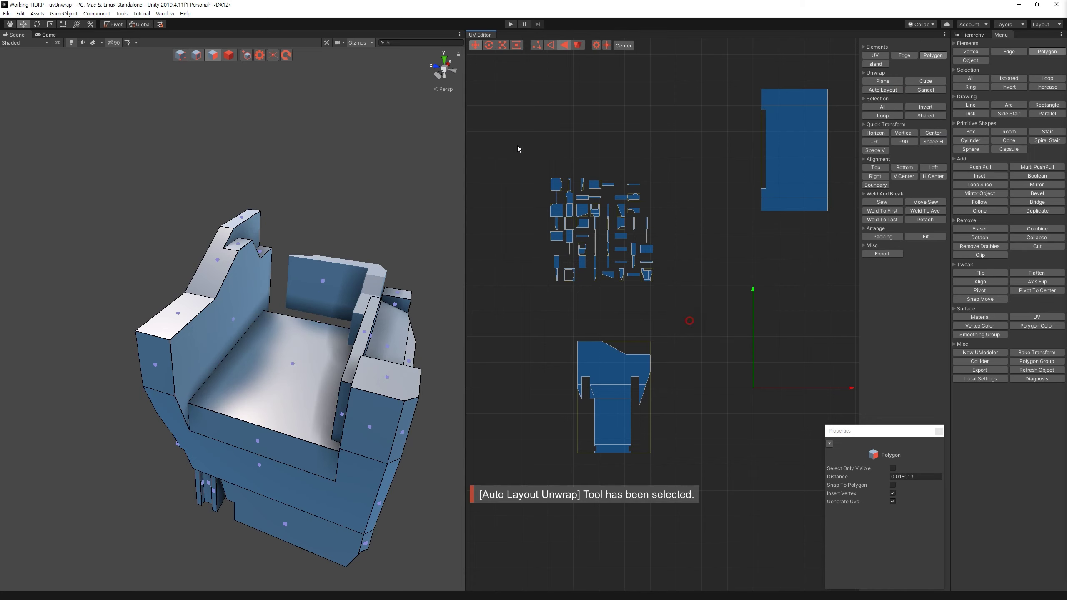
# Step: Select the arm part's large front face and its neighbouring faces
pyautogui.keyDown('alt'); pyautogui.moveTo(379, 271); pyautogui.dragTo(398, 314); pyautogui.keyUp('alt')
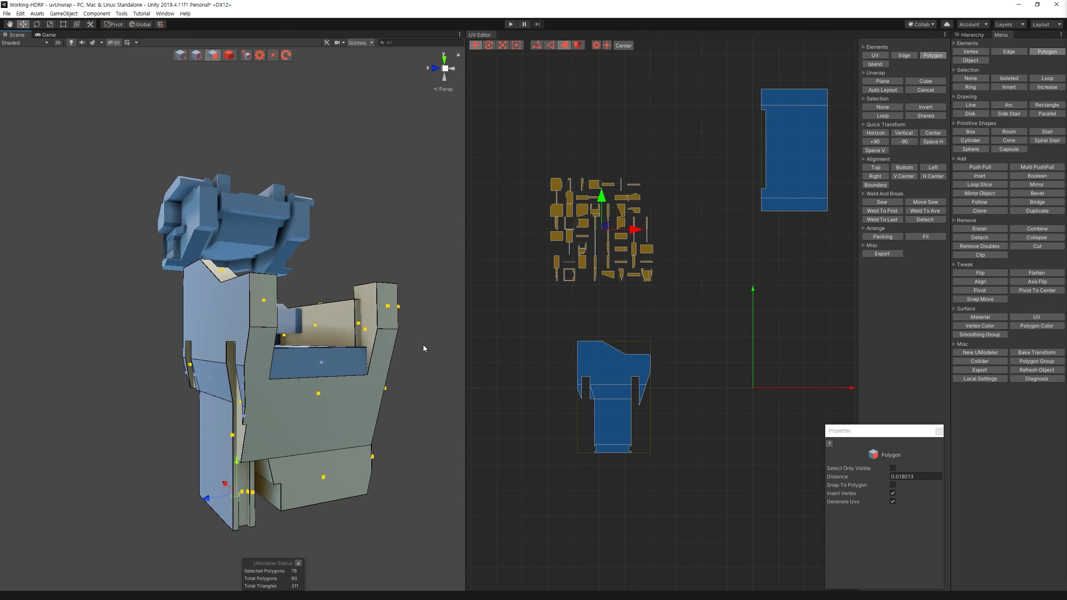
pyautogui.click(395, 313)
pyautogui.keyDown('ctrl'); pyautogui.click(385, 357); pyautogui.keyUp('ctrl')
pyautogui.keyDown('alt'); pyautogui.moveTo(385, 357); pyautogui.dragTo(230, 332); pyautogui.keyUp('alt')
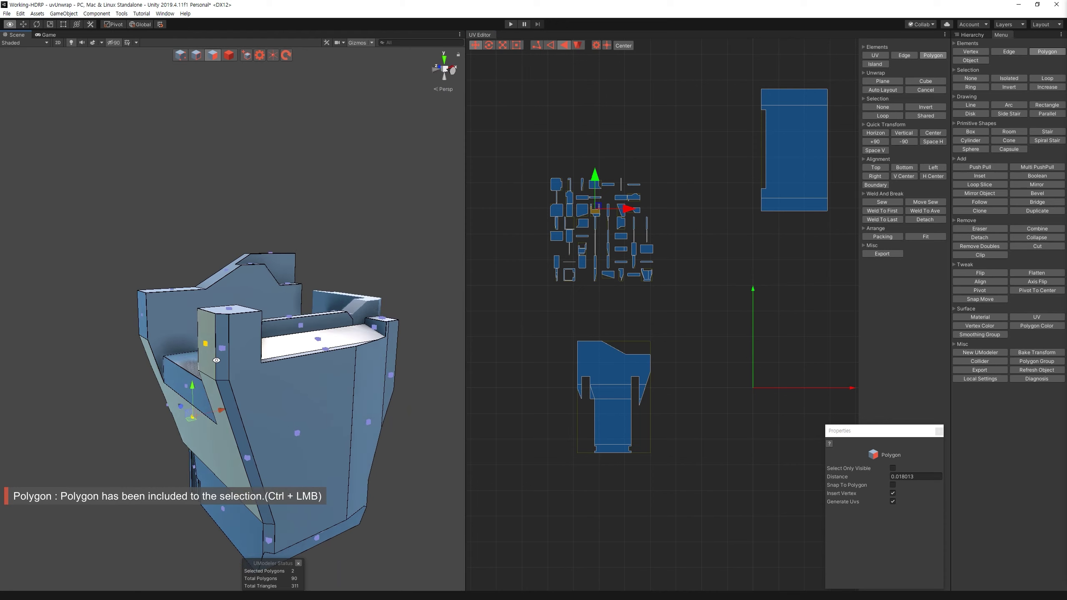
pyautogui.keyDown('ctrl'); pyautogui.click(230, 333); pyautogui.keyUp('ctrl')
pyautogui.moveTo(230, 332)
pyautogui.keyDown('alt'); pyautogui.mouseDown()
pyautogui.moveTo(188, 52)
pyautogui.moveTo(237, 279)
pyautogui.mouseUp(); pyautogui.keyUp('alt')
# Step: In vertex mode, connect vertex pairs with Connect (C) to cut diagonal edges across the large faces
pyautogui.press('1')
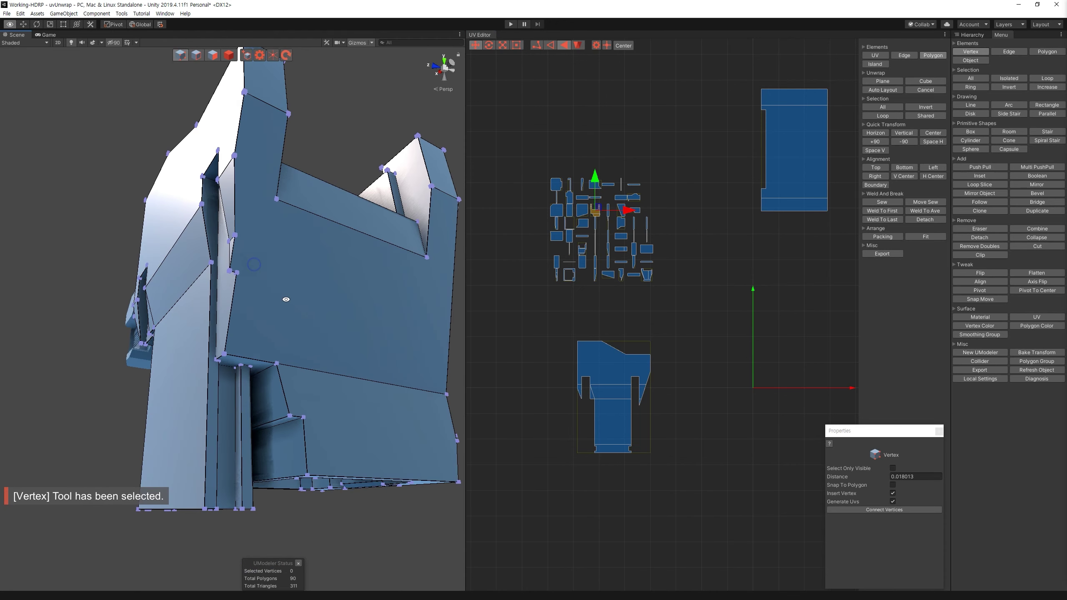
pyautogui.click(237, 274)
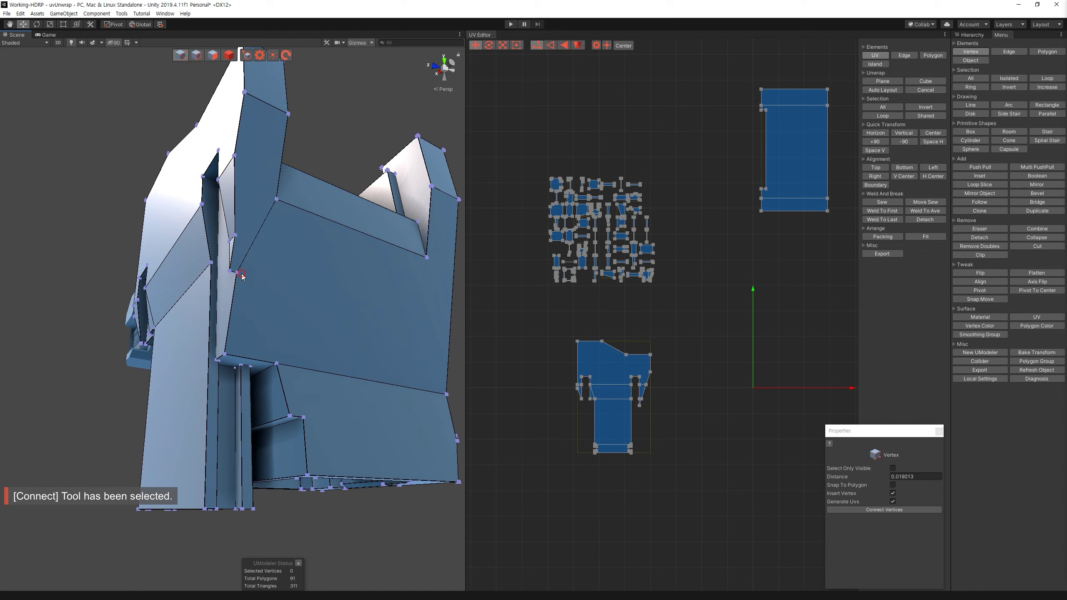
pyautogui.press('c')
pyautogui.keyDown('alt'); pyautogui.moveTo(276, 363); pyautogui.dragTo(323, 186); pyautogui.keyUp('alt')
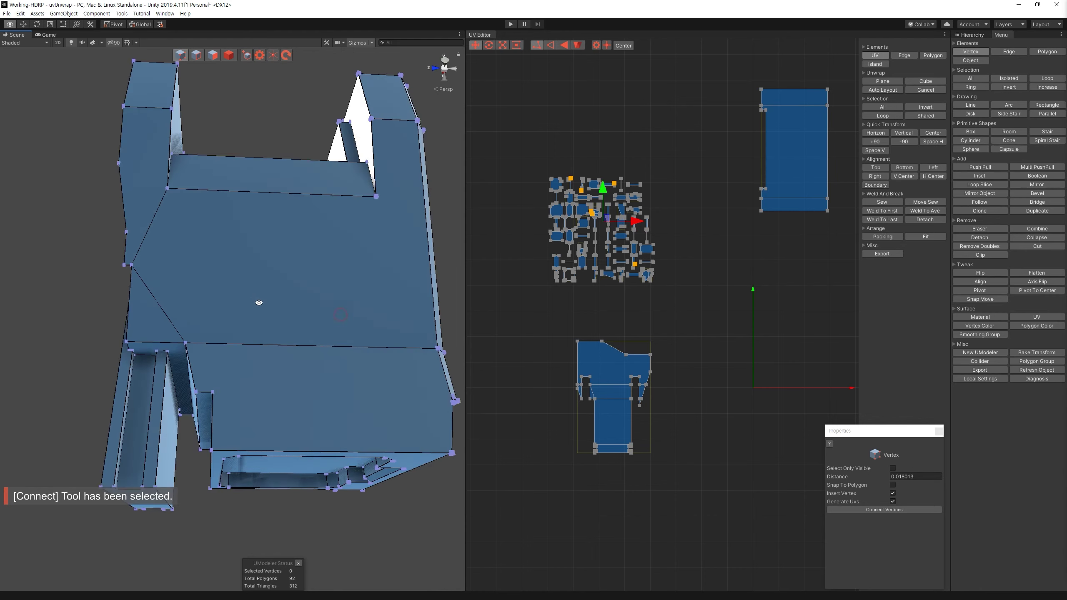
pyautogui.press('c')
pyautogui.keyDown('alt'); pyautogui.moveTo(402, 322); pyautogui.dragTo(122, 293); pyautogui.keyUp('alt')
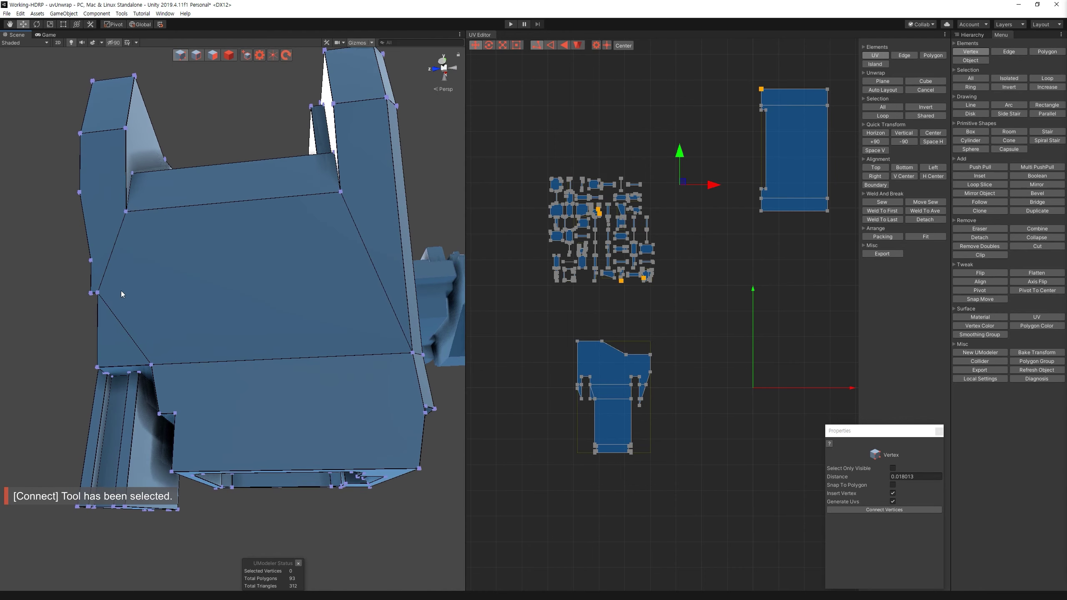
pyautogui.moveTo(90, 262); pyautogui.dragTo(126, 213)
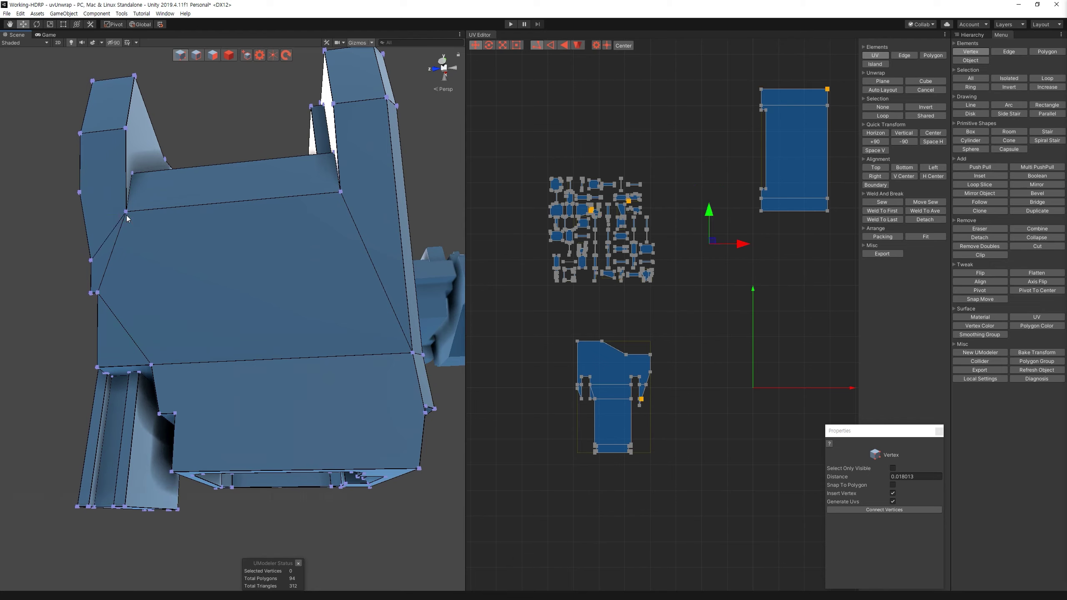
pyautogui.press('c')
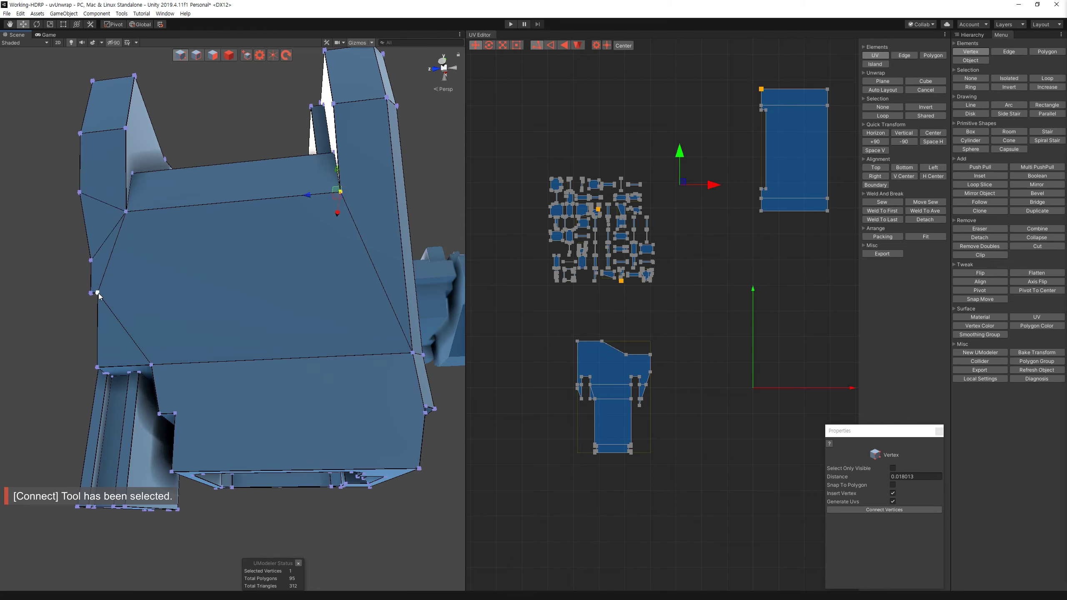
pyautogui.keyDown('shift'); pyautogui.click(255, 277); pyautogui.keyUp('shift')
pyautogui.press('c')
pyautogui.keyDown('alt'); pyautogui.moveTo(255, 276); pyautogui.dragTo(200, 61); pyautogui.keyUp('alt')
# Step: Back in face mode, select the eight top faces of the arm part
pyautogui.press('3')
pyautogui.click(142, 130)
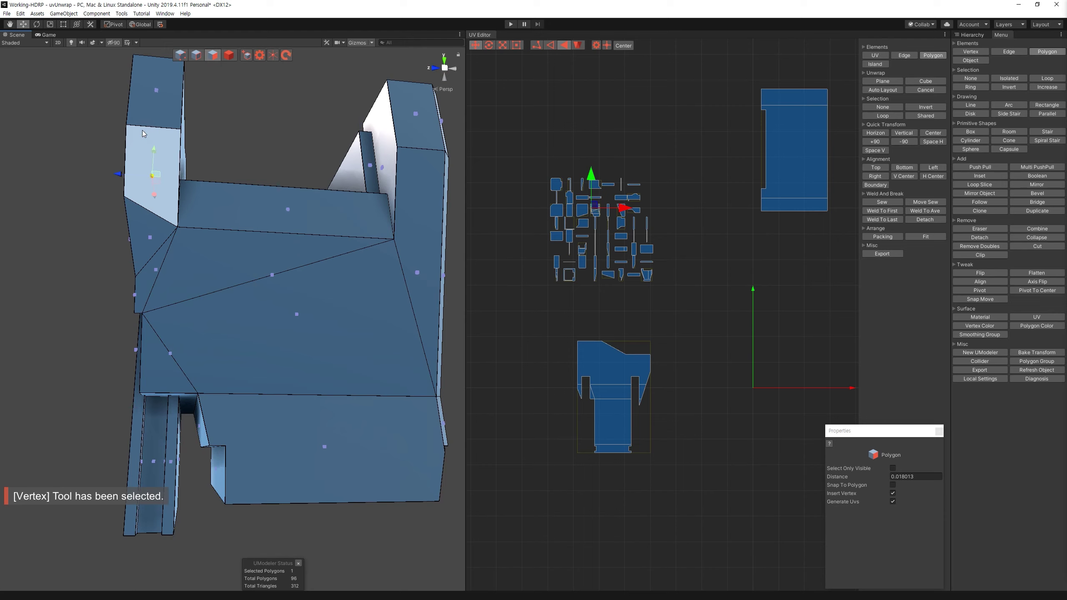
pyautogui.keyDown('ctrl'); pyautogui.click(156, 97); pyautogui.keyUp('ctrl')
pyautogui.keyDown('ctrl'); pyautogui.click(410, 126); pyautogui.keyUp('ctrl')
pyautogui.keyDown('ctrl'); pyautogui.click(418, 252); pyautogui.keyUp('ctrl')
pyautogui.keyDown('ctrl'); pyautogui.click(363, 311); pyautogui.keyUp('ctrl')
pyautogui.keyDown('ctrl'); pyautogui.click(272, 269); pyautogui.keyUp('ctrl')
pyautogui.keyDown('ctrl'); pyautogui.click(145, 244); pyautogui.keyUp('ctrl')
pyautogui.keyDown('ctrl'); pyautogui.click(310, 352); pyautogui.keyUp('ctrl')
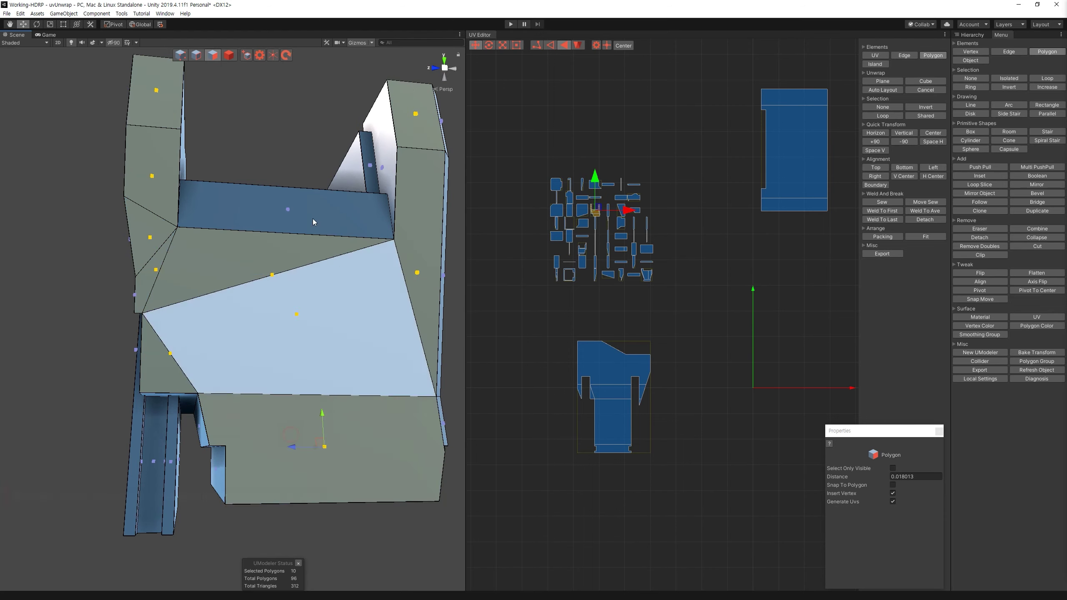
pyautogui.keyDown('alt'); pyautogui.moveTo(310, 352); pyautogui.dragTo(462, 355); pyautogui.keyUp('alt')
pyautogui.keyDown('alt'); pyautogui.moveTo(420, 319); pyautogui.dragTo(341, 345); pyautogui.keyUp('alt')
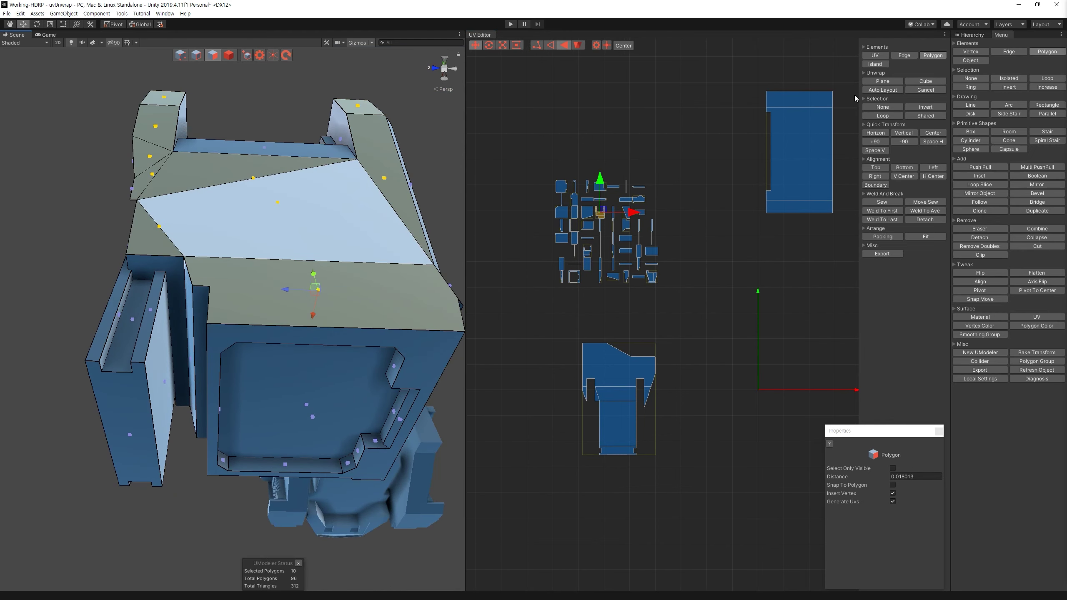
# Step: Plane-unwrap the top faces and move the new island to the top middle
pyautogui.click(884, 80)
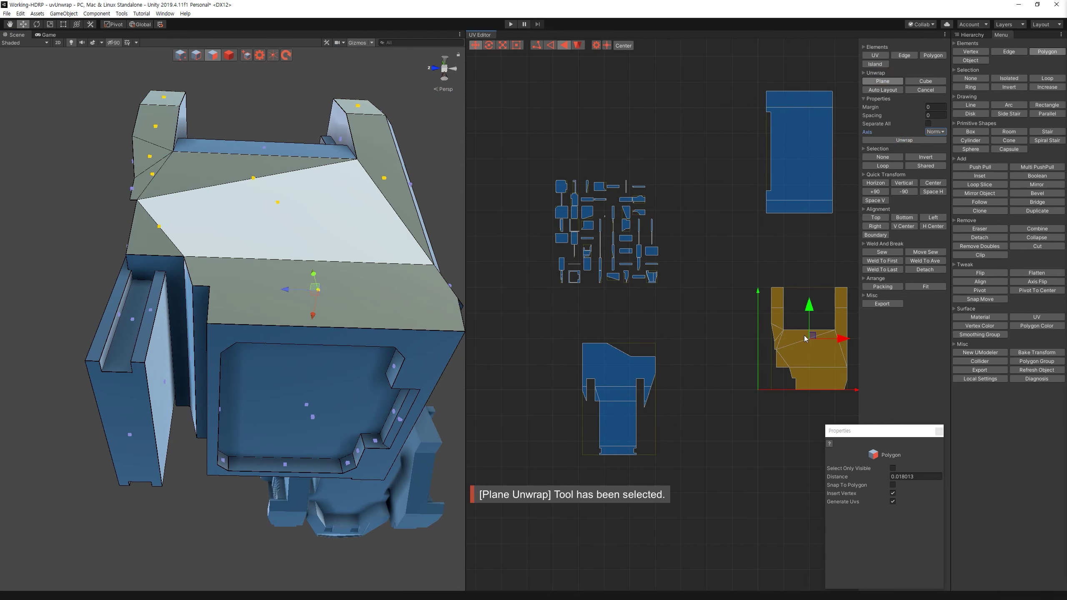
pyautogui.moveTo(812, 337); pyautogui.dragTo(663, 103)
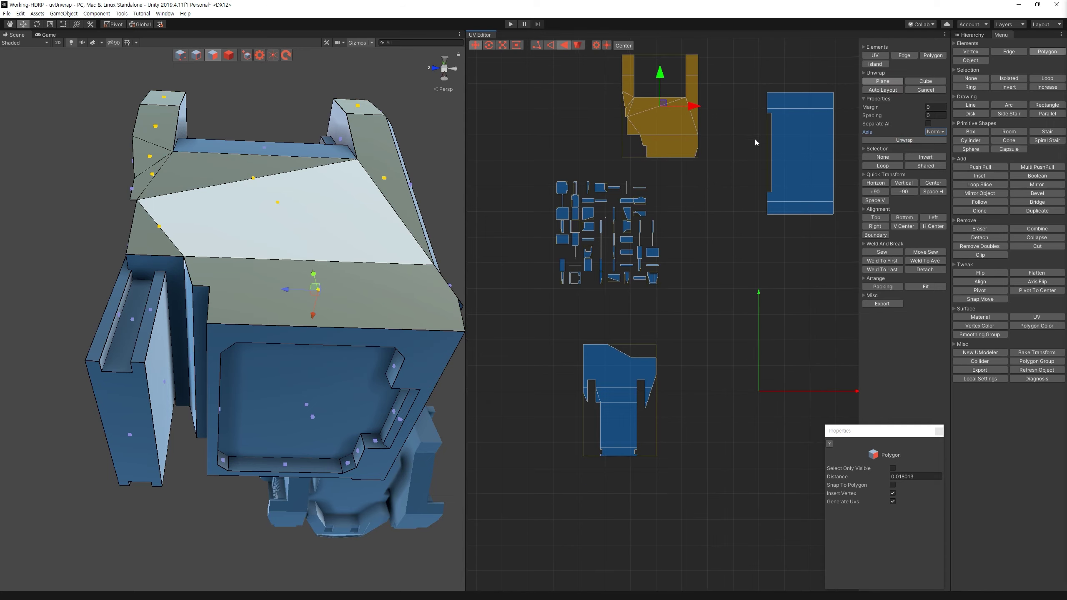
pyautogui.moveTo(750, 115); pyautogui.dragTo(791, 278, button='middle')
pyautogui.moveTo(378, 260)
pyautogui.keyDown('alt'); pyautogui.mouseDown()
pyautogui.moveTo(484, 264)
pyautogui.moveTo(494, 250)
pyautogui.mouseUp(); pyautogui.keyUp('alt')
# Step: Try Auto Layout on the U-shaped island, undo it, and move the island upward
pyautogui.click(777, 218)
pyautogui.moveTo(766, 233); pyautogui.dragTo(707, 204)
pyautogui.click(897, 91)
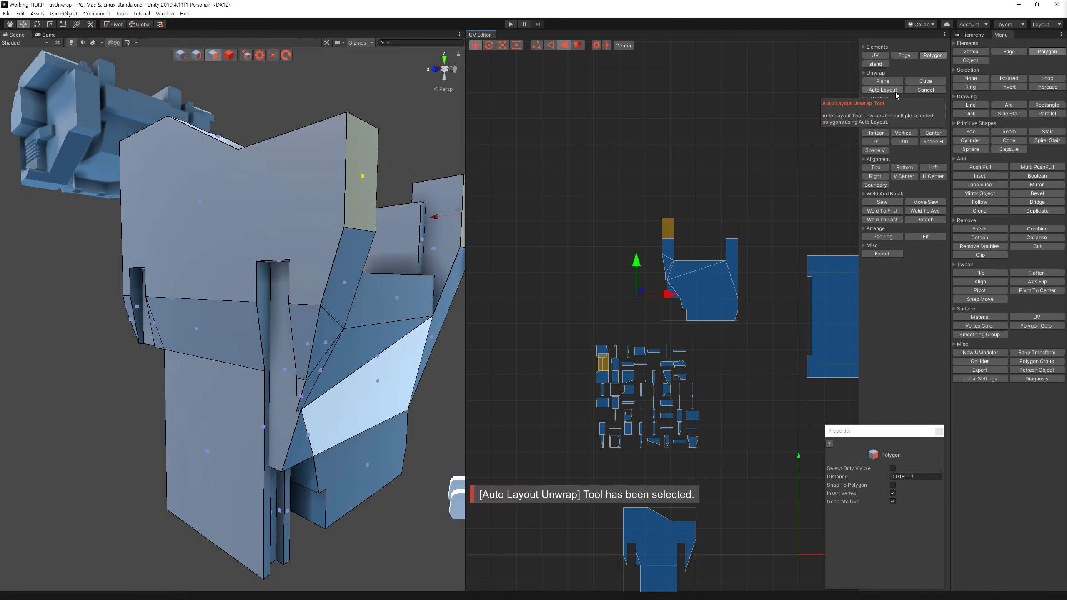
pyautogui.hotkey('ctrl', 'z')
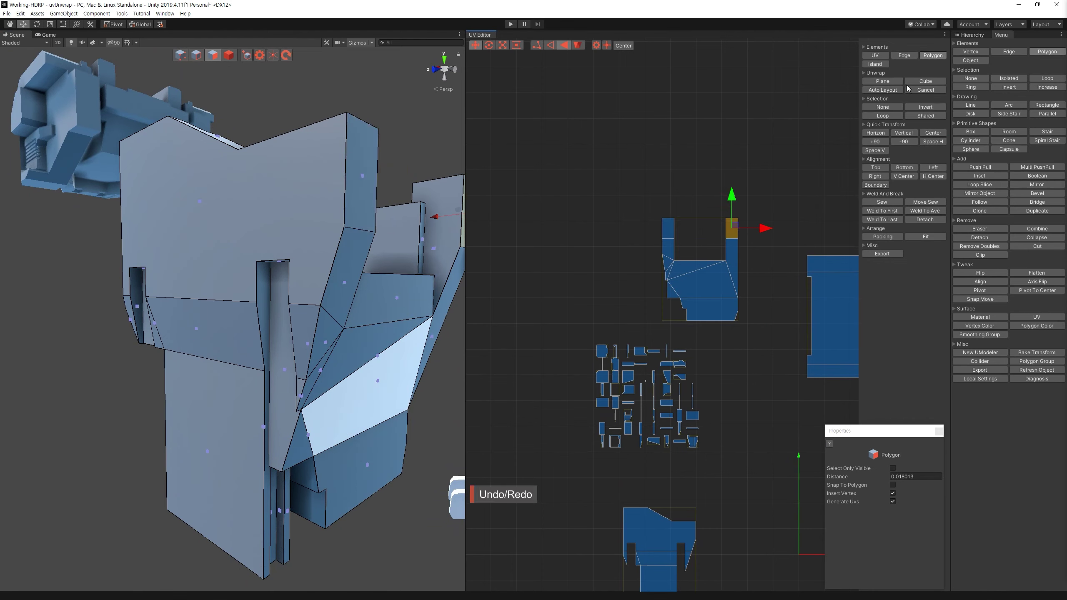
pyautogui.click(887, 92)
pyautogui.hotkey('ctrl', 'z')
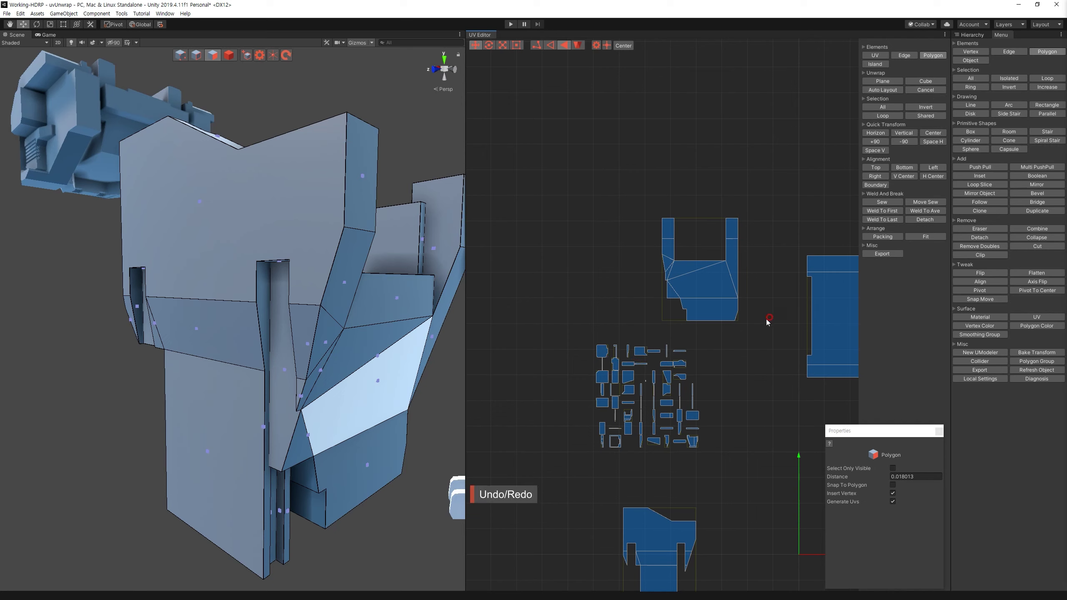
pyautogui.click(887, 116)
pyautogui.hotkey('ctrl', 'y')
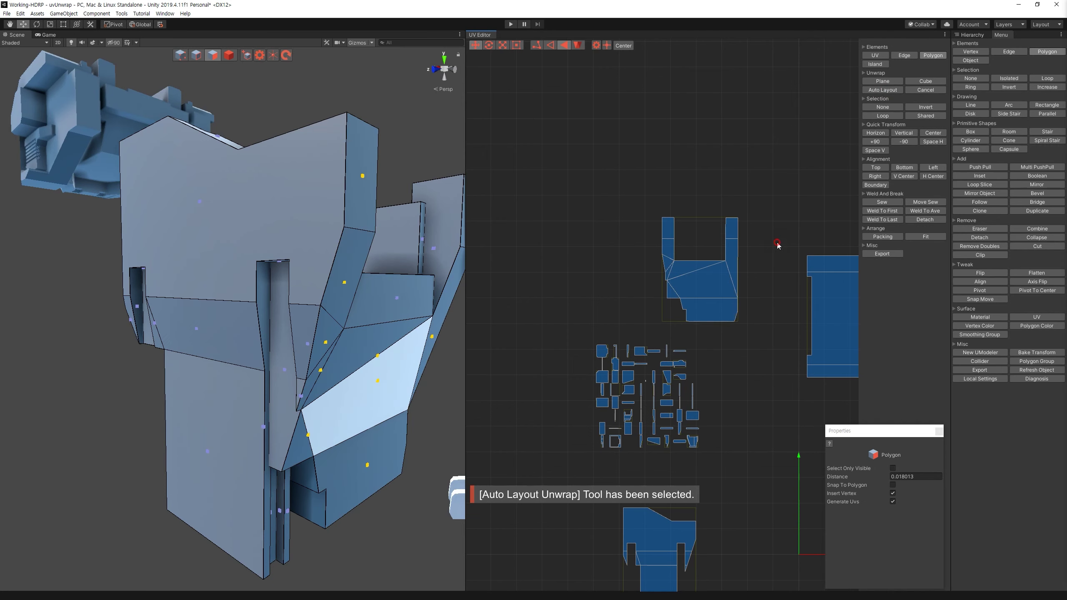
pyautogui.moveTo(700, 236); pyautogui.dragTo(700, 150)
pyautogui.moveTo(561, 302); pyautogui.dragTo(741, 459)
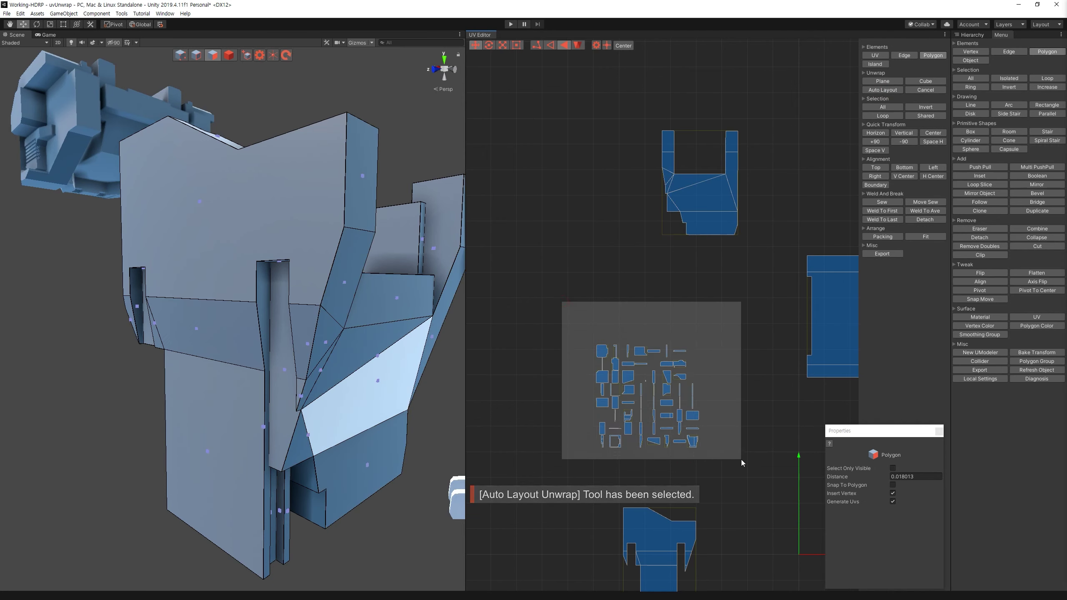
pyautogui.moveTo(395, 277)
pyautogui.keyDown('alt'); pyautogui.mouseDown()
pyautogui.moveTo(305, 250)
pyautogui.moveTo(260, 273)
pyautogui.mouseUp(); pyautogui.keyUp('alt')
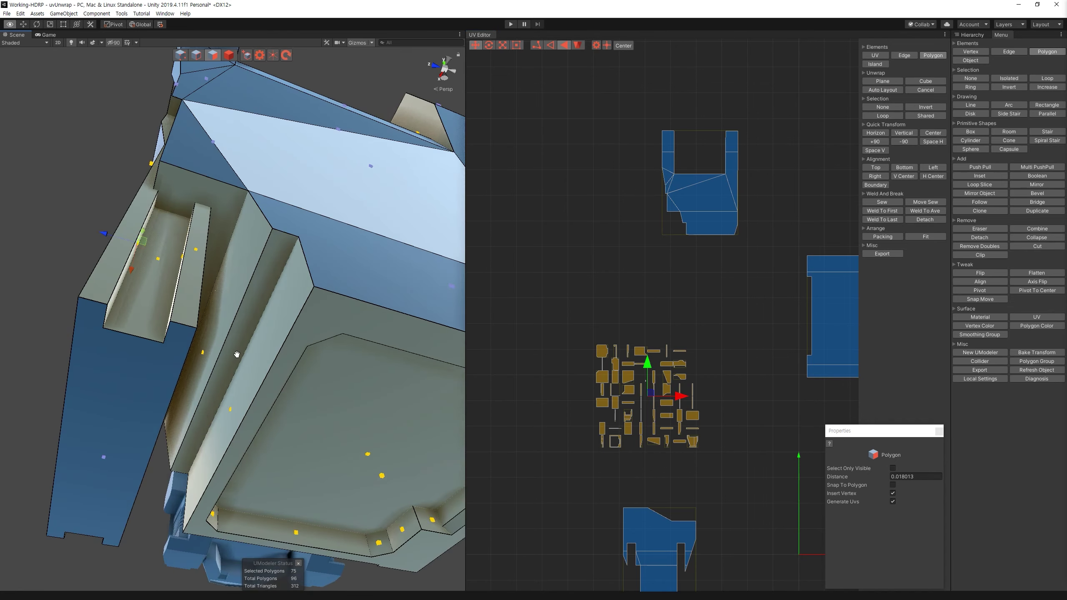
# Step: Select the thin channel walls and the channel floor face
pyautogui.scroll(5, 235, 294)
pyautogui.click(218, 304)
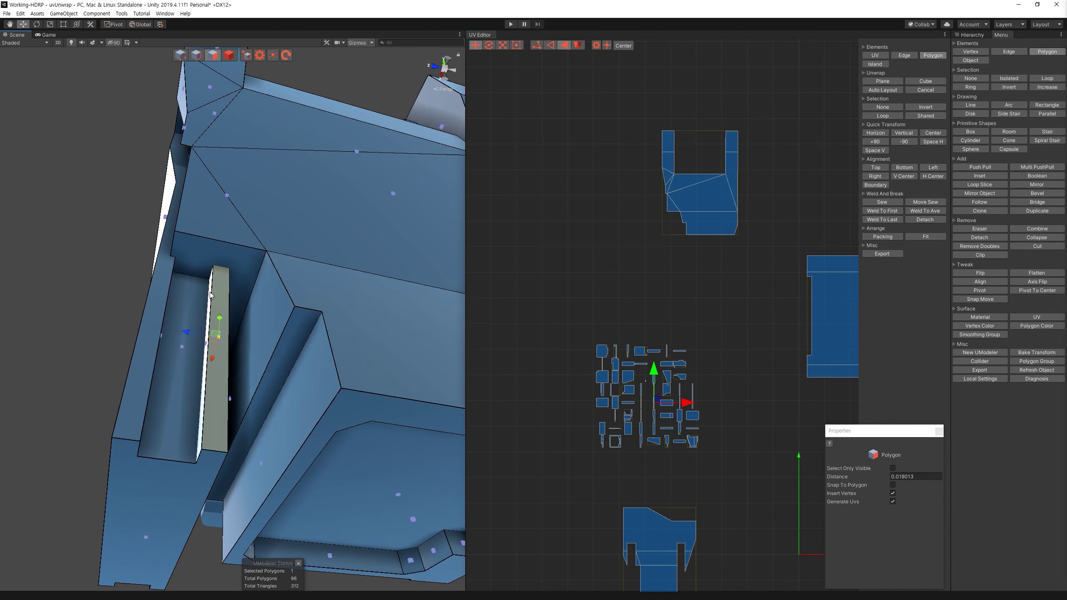
pyautogui.keyDown('ctrl'); pyautogui.click(176, 357); pyautogui.keyUp('ctrl')
pyautogui.moveTo(176, 357)
pyautogui.keyDown('alt'); pyautogui.mouseDown()
pyautogui.moveTo(135, 234)
pyautogui.moveTo(233, 270)
pyautogui.mouseUp(); pyautogui.keyUp('alt')
pyautogui.keyDown('ctrl'); pyautogui.click(139, 229); pyautogui.keyUp('ctrl')
pyautogui.keyDown('alt'); pyautogui.moveTo(123, 196); pyautogui.dragTo(293, 350); pyautogui.keyUp('alt')
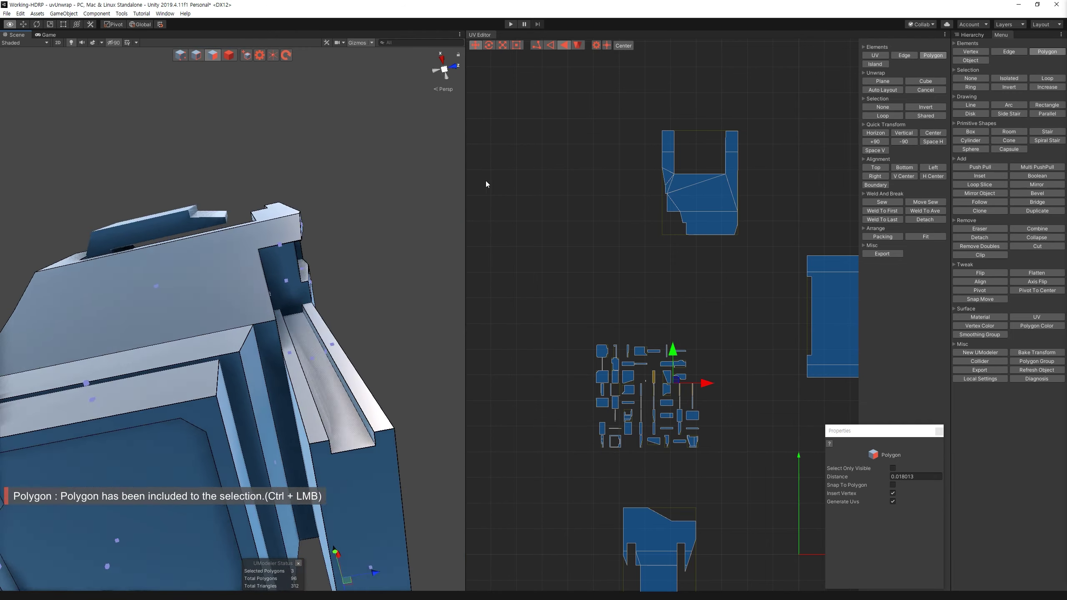
pyautogui.keyDown('ctrl'); pyautogui.click(223, 315); pyautogui.keyUp('ctrl')
pyautogui.moveTo(224, 315)
pyautogui.keyDown('alt'); pyautogui.mouseDown()
pyautogui.moveTo(218, 341)
pyautogui.moveTo(329, 393)
pyautogui.mouseUp(); pyautogui.keyUp('alt')
pyautogui.keyDown('ctrl'); pyautogui.click(218, 341); pyautogui.keyUp('ctrl')
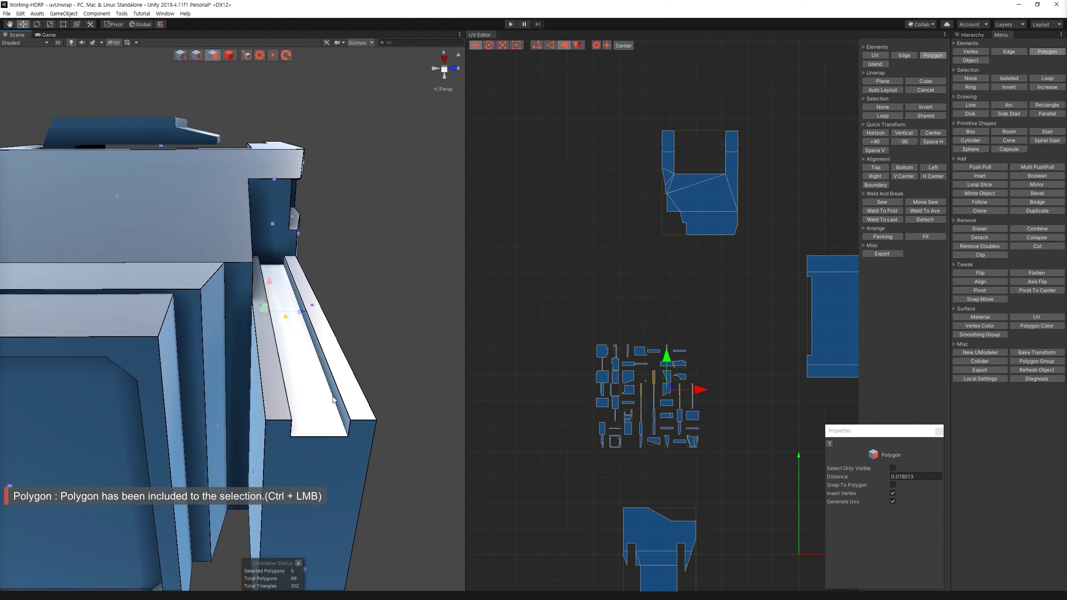
pyautogui.keyDown('ctrl'); pyautogui.click(332, 399); pyautogui.keyUp('ctrl')
# Step: Plane-unwrap the channel faces and auto-layout the resulting narrow strip
pyautogui.click(896, 81)
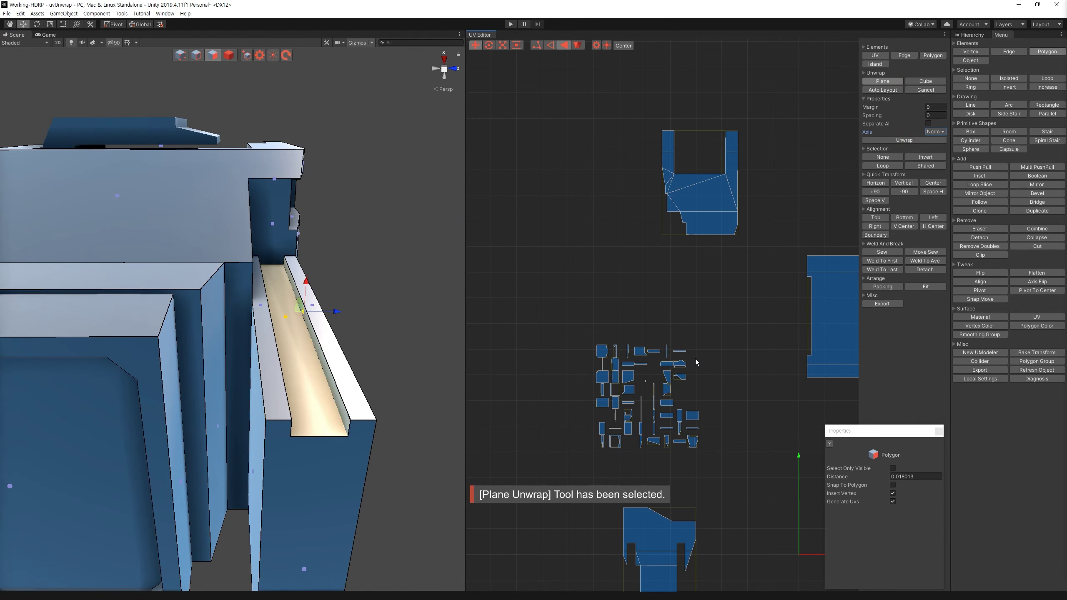
pyautogui.scroll(-3, 695, 364)
pyautogui.moveTo(548, 230); pyautogui.dragTo(540, 223)
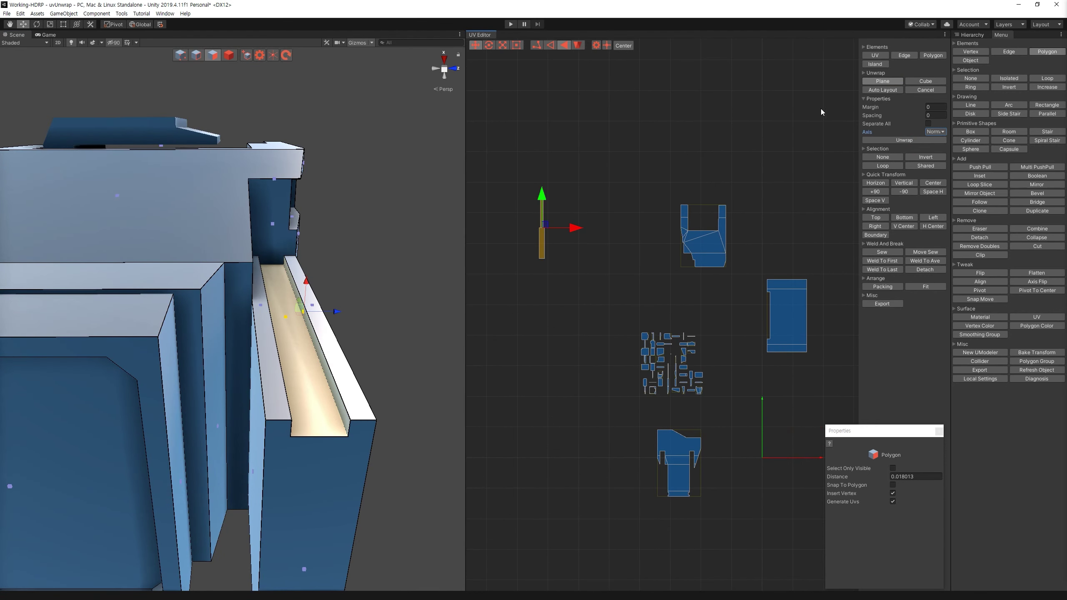
pyautogui.click(874, 91)
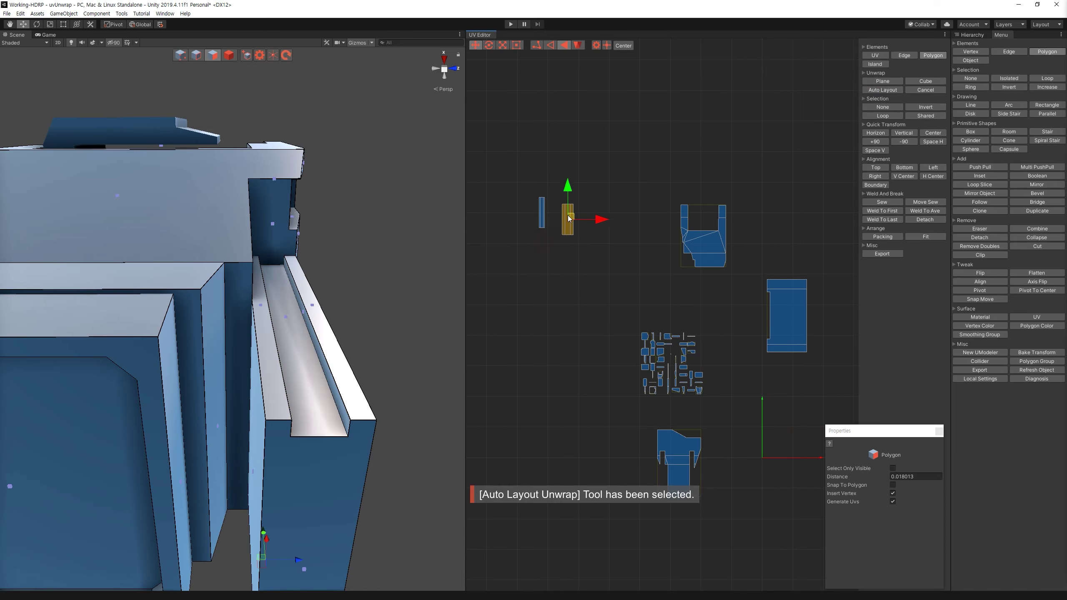
pyautogui.click(561, 228)
# Step: Select the next channel faces and plane-unwrap them into another strip
pyautogui.moveTo(326, 373)
pyautogui.keyDown('alt'); pyautogui.mouseDown()
pyautogui.moveTo(1007, 367)
pyautogui.moveTo(959, 350)
pyautogui.mouseUp(); pyautogui.keyUp('alt')
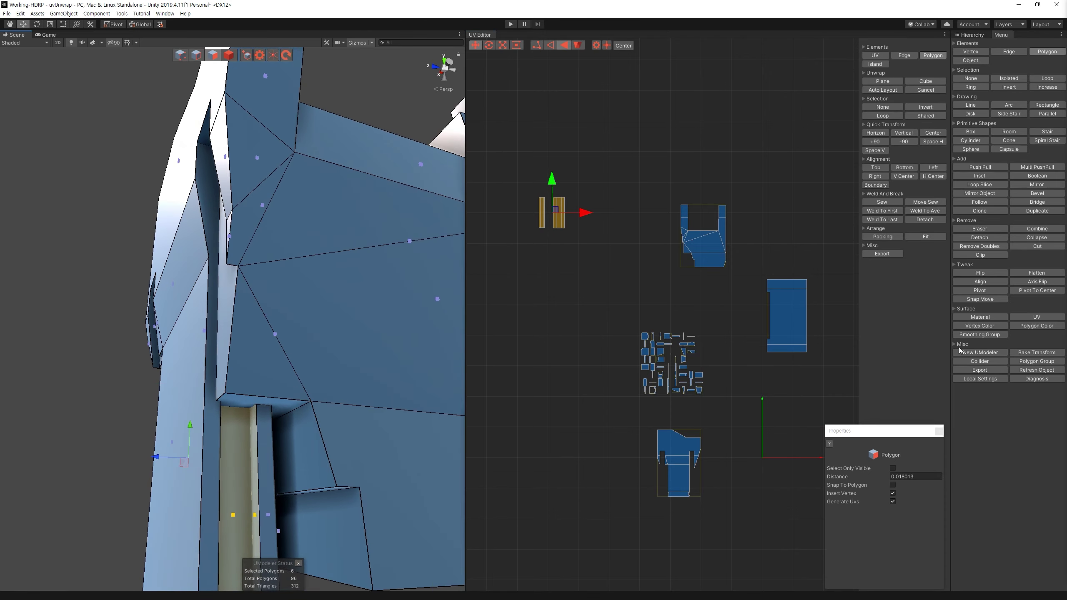
pyautogui.click(609, 288)
pyautogui.moveTo(631, 310); pyautogui.dragTo(750, 404)
pyautogui.moveTo(319, 332)
pyautogui.keyDown('alt'); pyautogui.mouseDown()
pyautogui.moveTo(379, 335)
pyautogui.moveTo(376, 311)
pyautogui.moveTo(357, 313)
pyautogui.mouseUp(); pyautogui.keyUp('alt')
pyautogui.click(376, 310)
pyautogui.keyDown('ctrl'); pyautogui.click(376, 311); pyautogui.keyUp('ctrl')
pyautogui.click(883, 81)
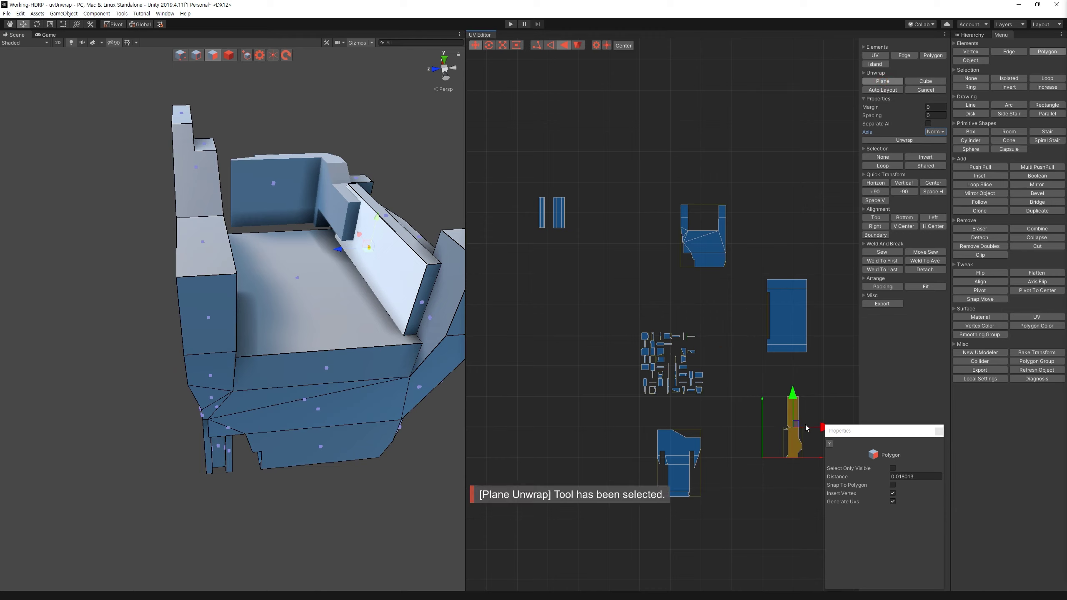
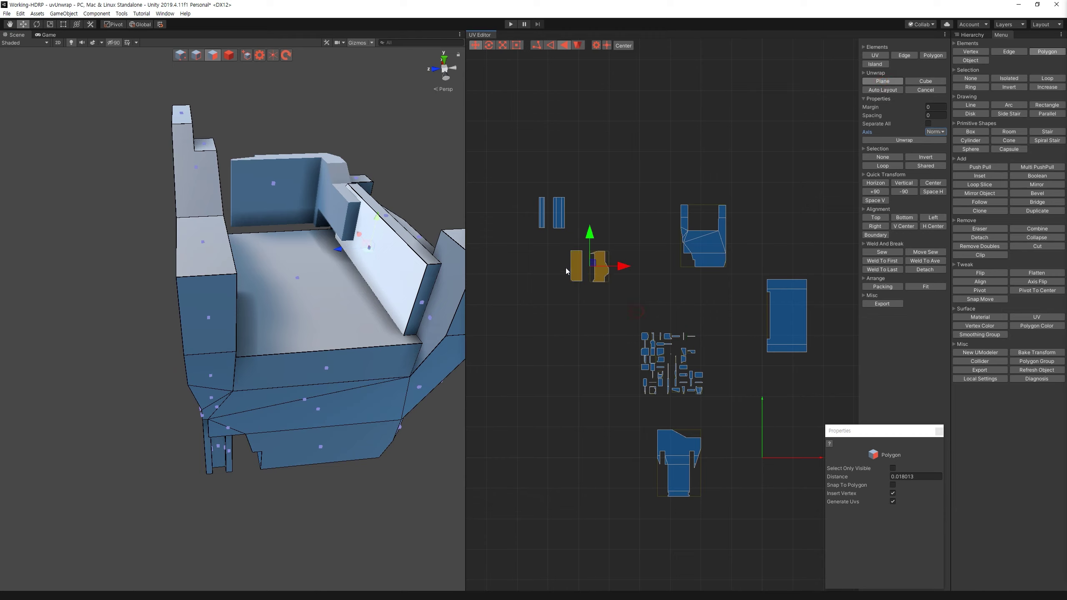
# Step: Planar-unwrap three forearm side faces together and auto-layout the new island
pyautogui.moveTo(607, 326); pyautogui.dragTo(734, 424)
pyautogui.keyDown('alt'); pyautogui.moveTo(273, 320); pyautogui.dragTo(243, 326); pyautogui.keyUp('alt')
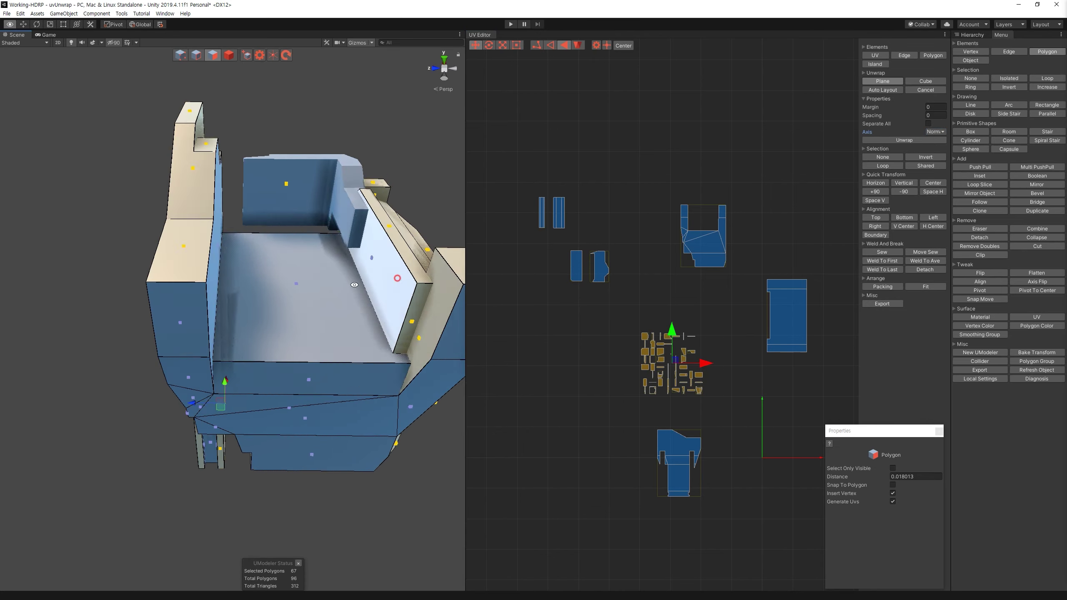
pyautogui.click(243, 326)
pyautogui.keyDown('ctrl'); pyautogui.click(168, 157); pyautogui.keyUp('ctrl')
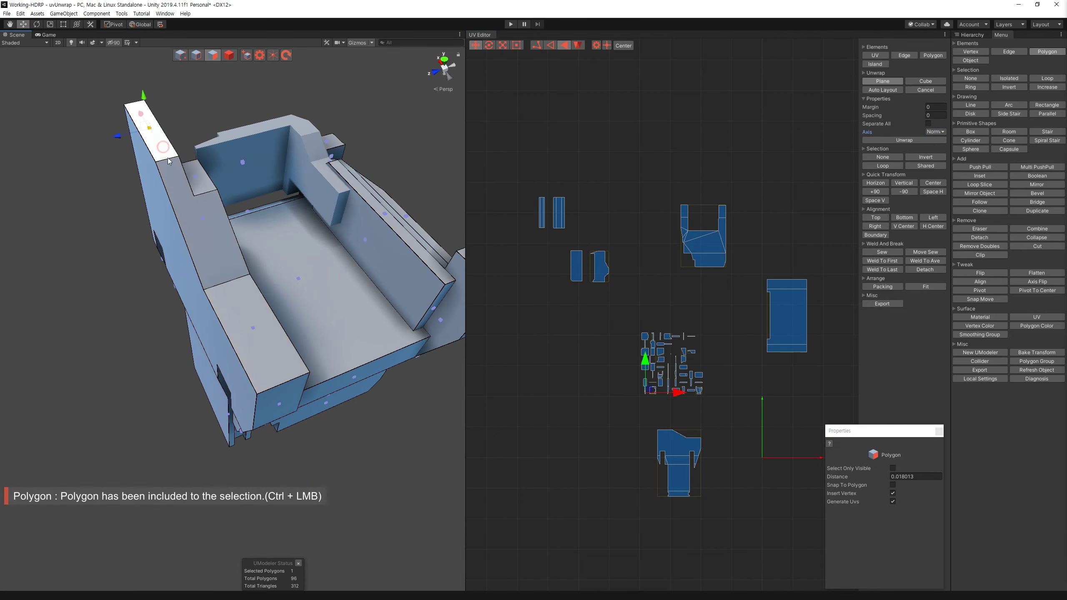
pyautogui.keyDown('ctrl'); pyautogui.click(245, 281); pyautogui.keyUp('ctrl')
pyautogui.click(917, 141)
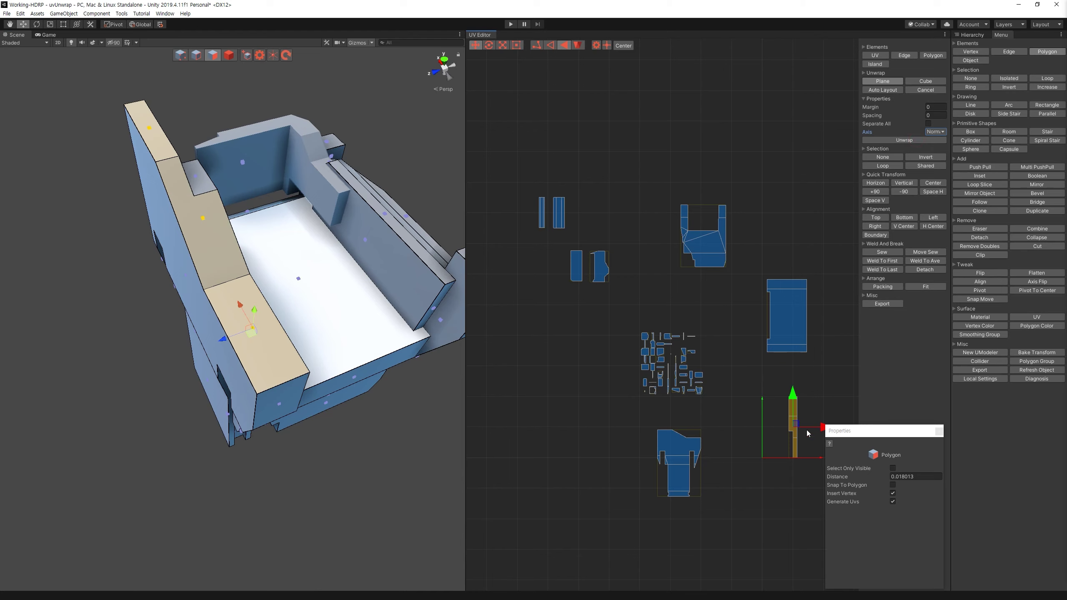
pyautogui.click(886, 90)
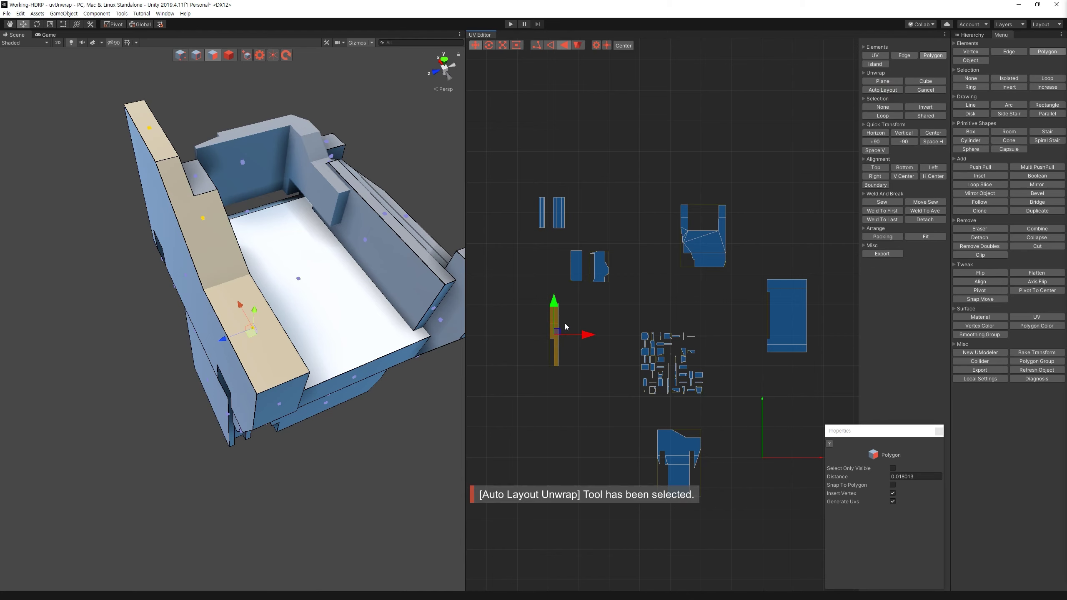
# Step: Unwrap a single forearm face flat into its own island and auto-layout it
pyautogui.moveTo(614, 315); pyautogui.dragTo(733, 408)
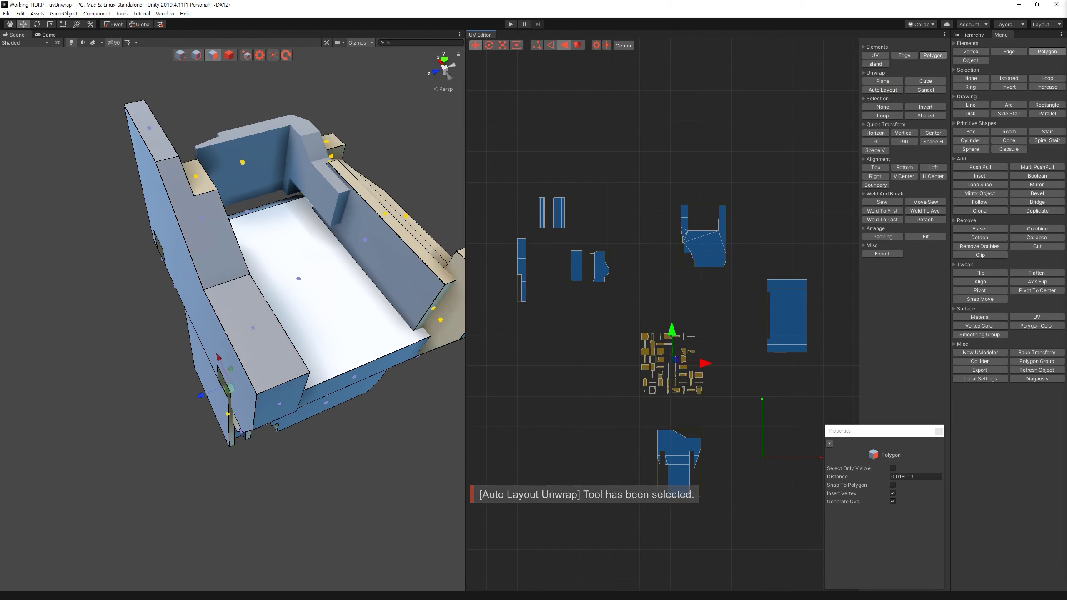
pyautogui.keyDown('alt'); pyautogui.moveTo(424, 429); pyautogui.dragTo(277, 176); pyautogui.keyUp('alt')
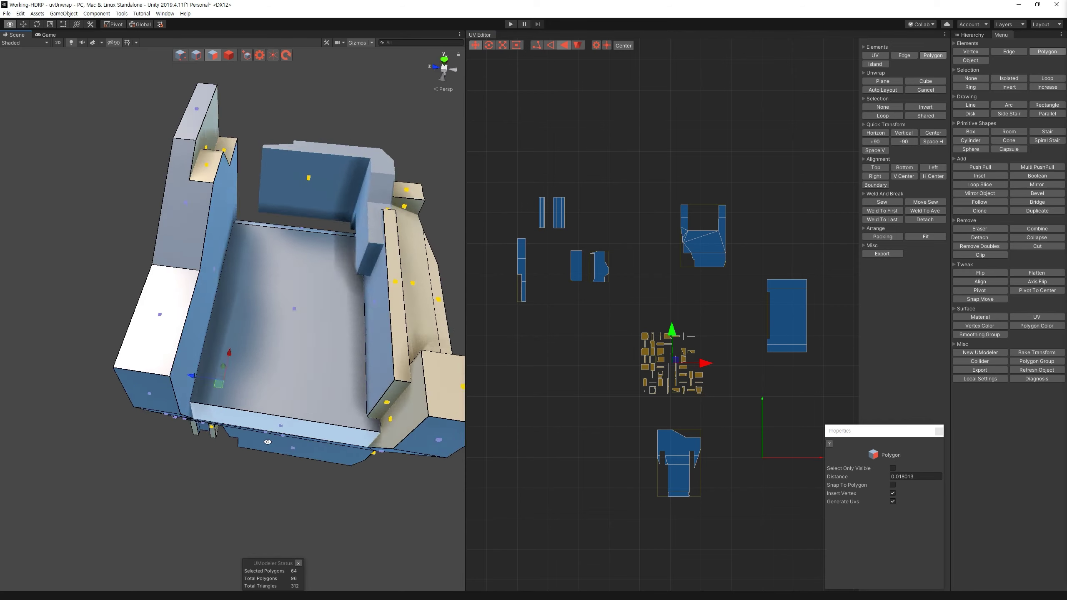
pyautogui.click(277, 176)
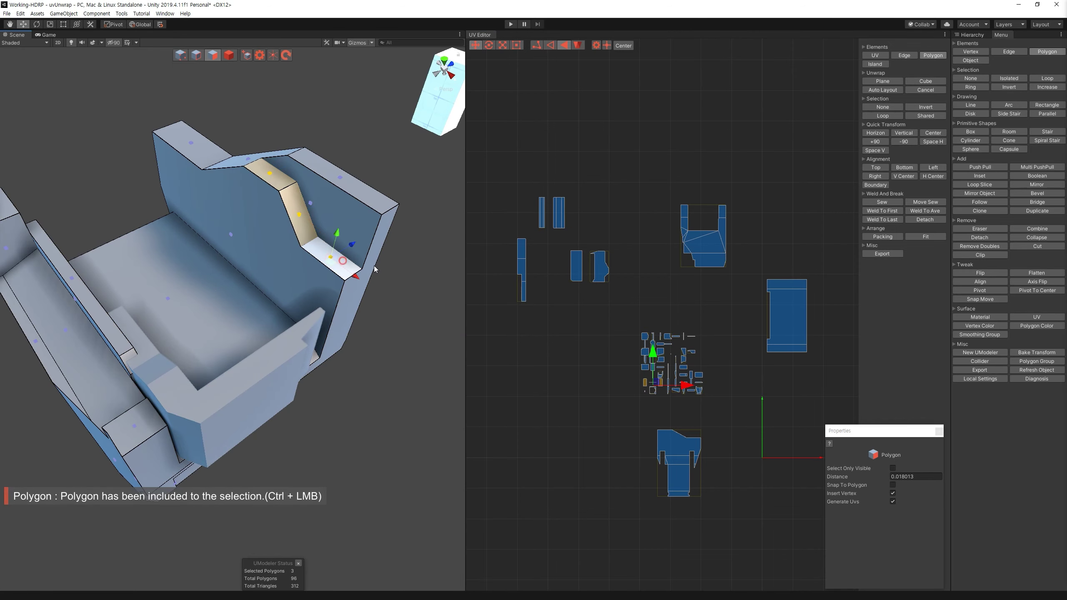
pyautogui.click(898, 82)
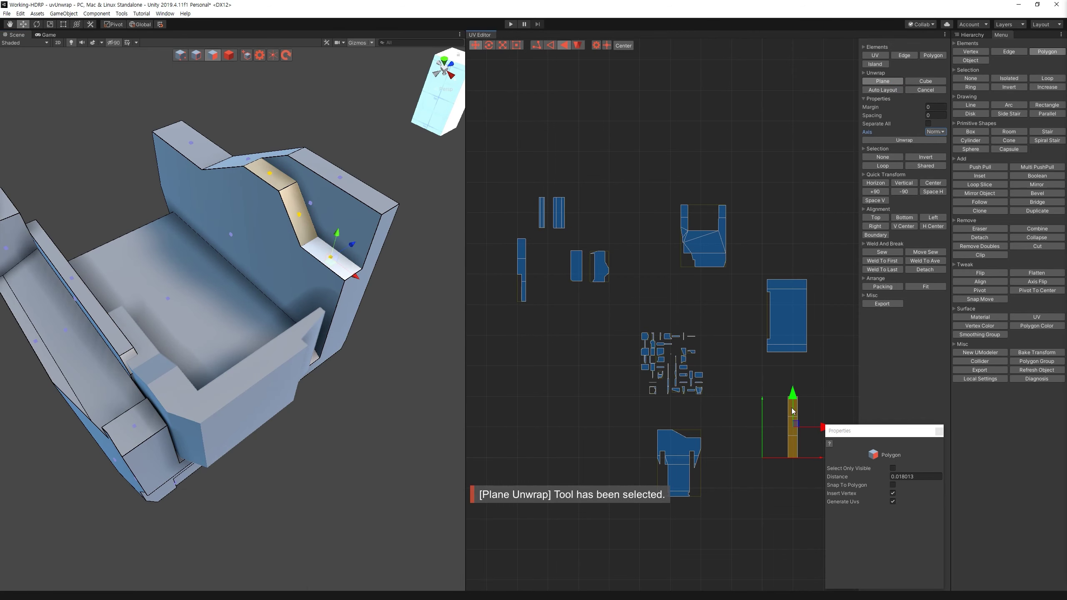
pyautogui.click(898, 91)
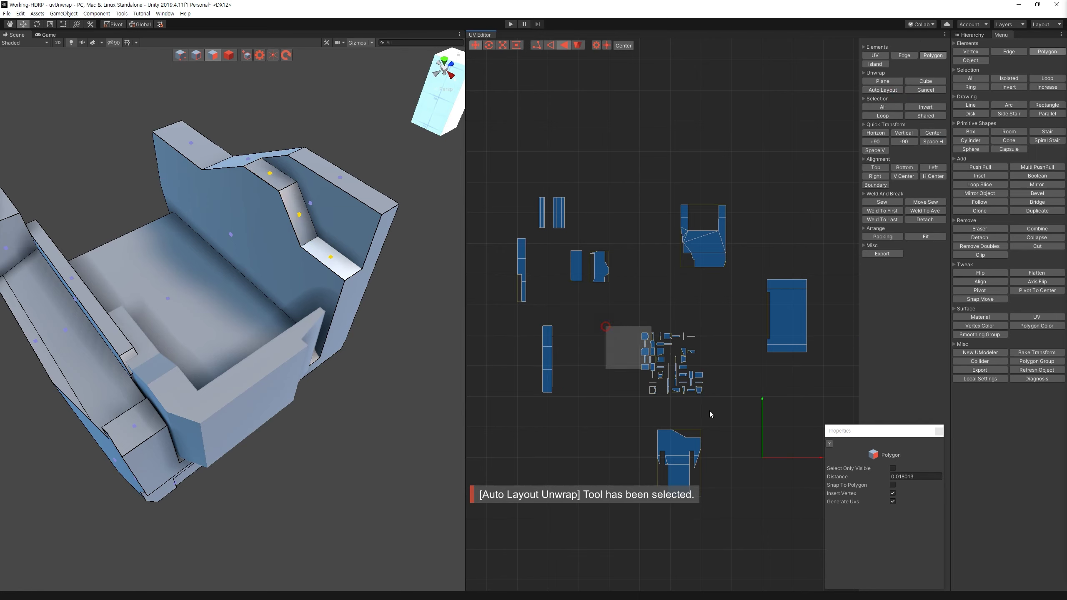
# Step: Select a face and the dark band face on the forearm's underside
pyautogui.keyDown('alt'); pyautogui.moveTo(303, 294); pyautogui.dragTo(286, 320); pyautogui.keyUp('alt')
pyautogui.keyDown('ctrl'); pyautogui.click(252, 405); pyautogui.keyUp('ctrl')
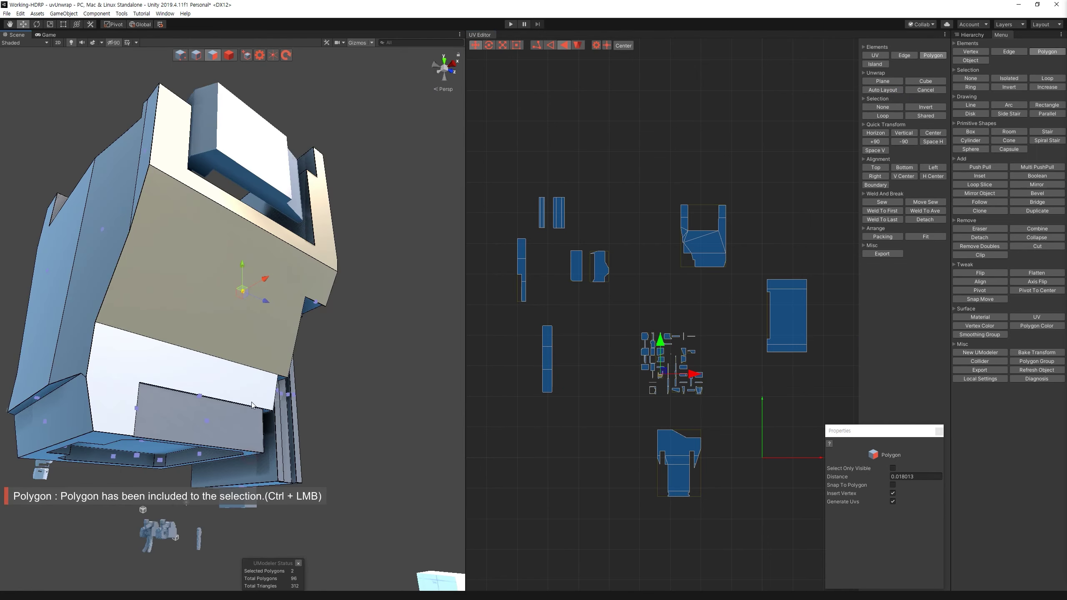
pyautogui.keyDown('alt'); pyautogui.moveTo(252, 405); pyautogui.dragTo(263, 188); pyautogui.keyUp('alt')
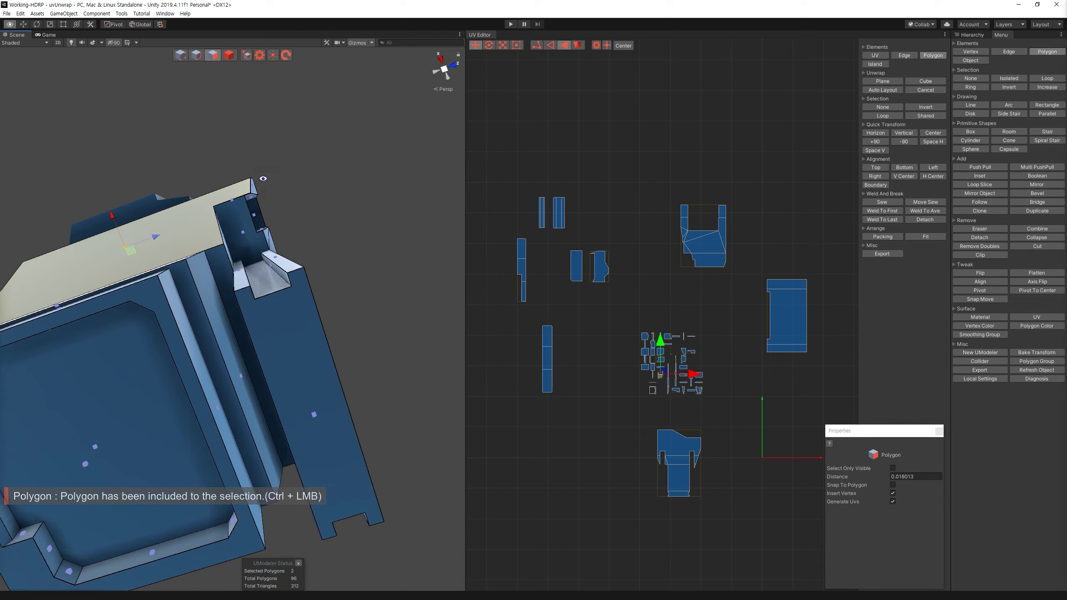
pyautogui.keyDown('alt'); pyautogui.moveTo(263, 188); pyautogui.dragTo(243, 374); pyautogui.keyUp('alt')
pyautogui.scroll(3, 242, 375)
pyautogui.keyDown('alt'); pyautogui.moveTo(243, 374); pyautogui.dragTo(163, 193, button='right'); pyautogui.keyUp('alt')
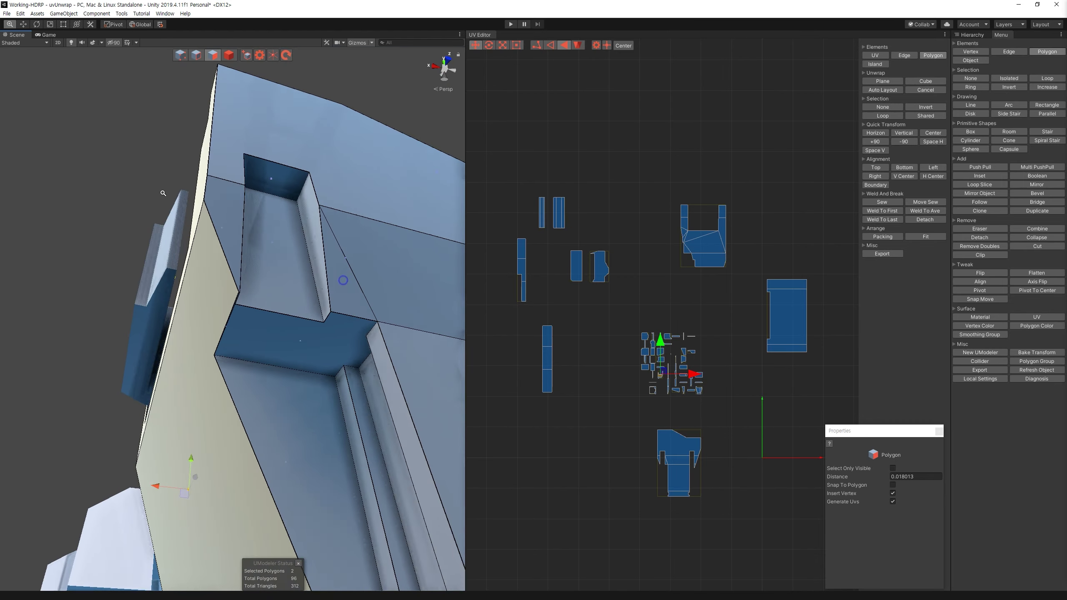
pyautogui.keyDown('ctrl'); pyautogui.click(294, 336); pyautogui.keyUp('ctrl')
pyautogui.scroll(3, 294, 336)
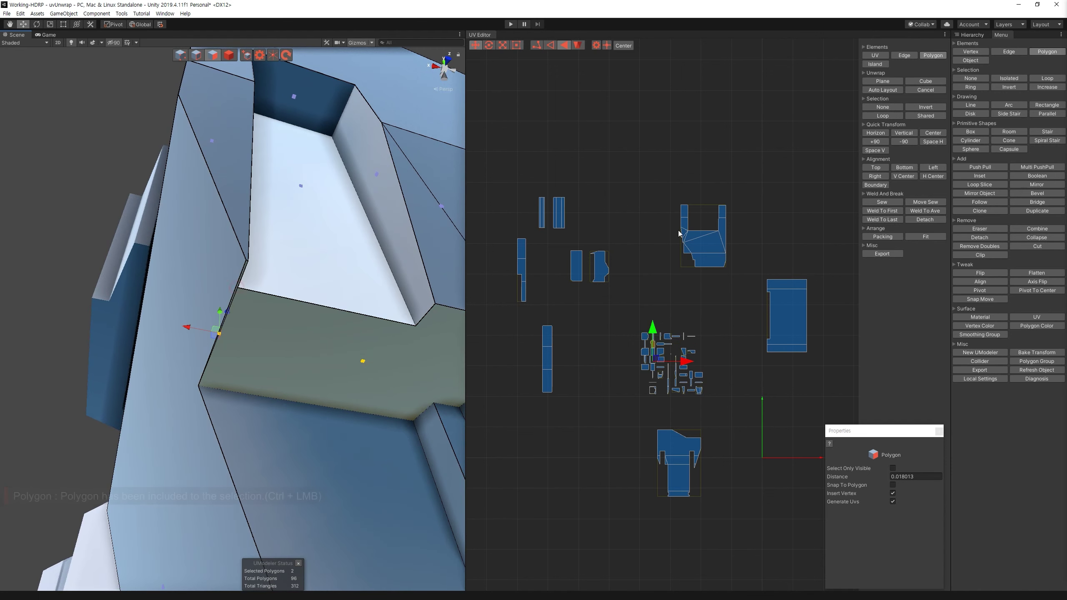
# Step: Plane-unwrap the two faces into a new UV island and frame it in the UV view
pyautogui.click(883, 81)
pyautogui.click(904, 140)
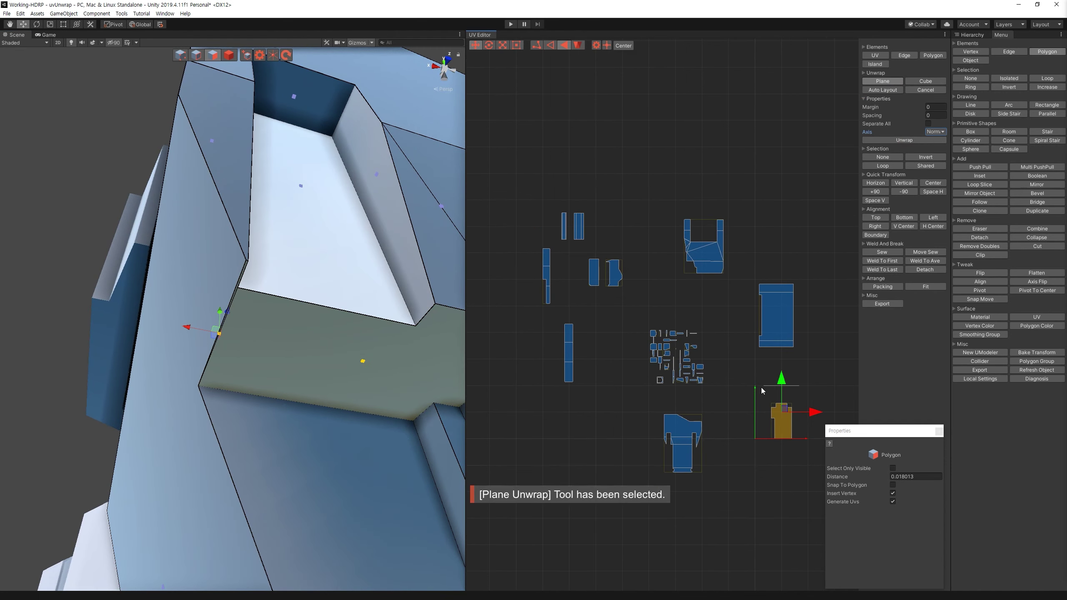
pyautogui.moveTo(818, 234); pyautogui.dragTo(767, 148)
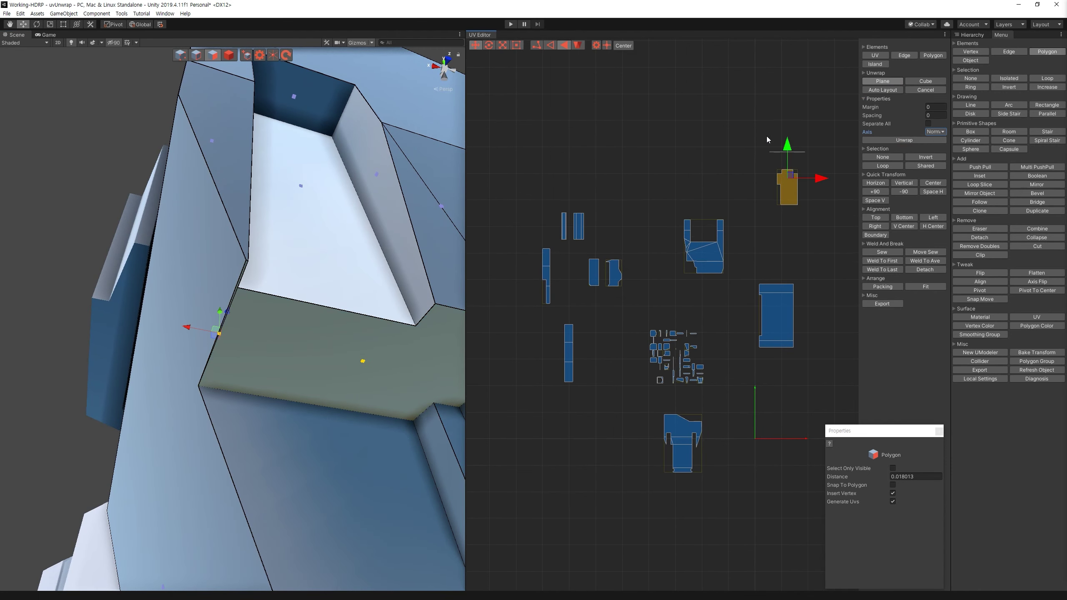
pyautogui.press('f')
pyautogui.click(790, 194)
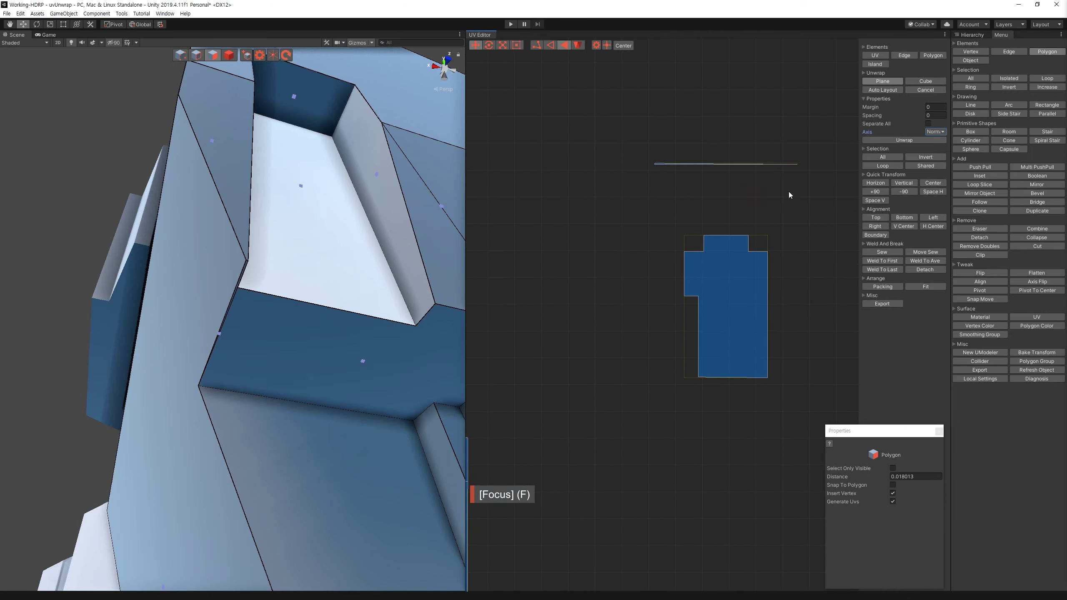
# Step: In Vertex mode, insert a new vertex on a forearm edge and merge vertices with C
pyautogui.keyDown('alt'); pyautogui.moveTo(306, 299); pyautogui.dragTo(180, 63); pyautogui.keyUp('alt')
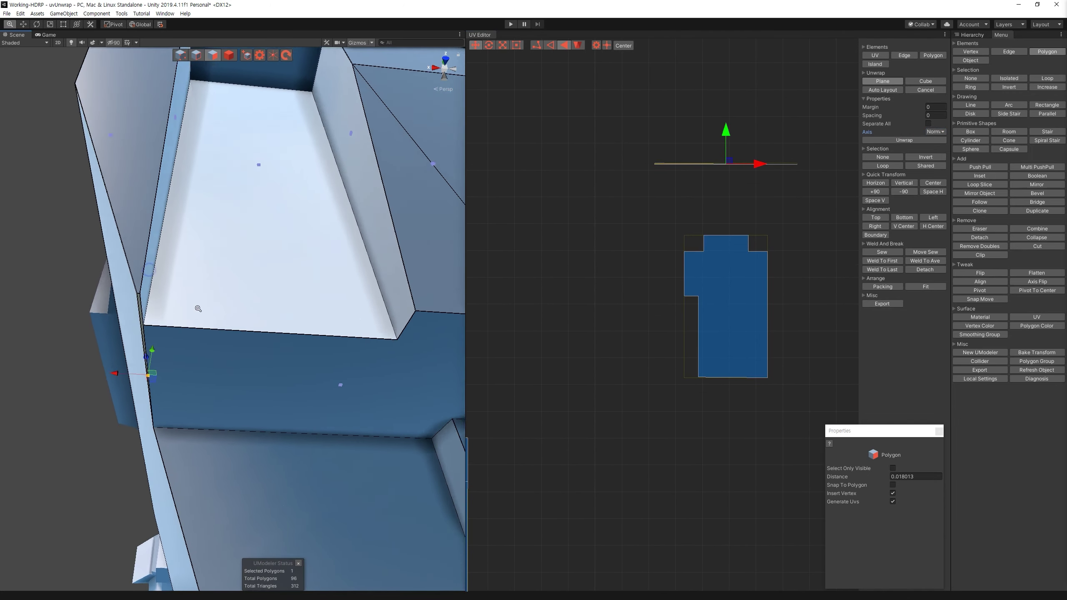
pyautogui.click(180, 61)
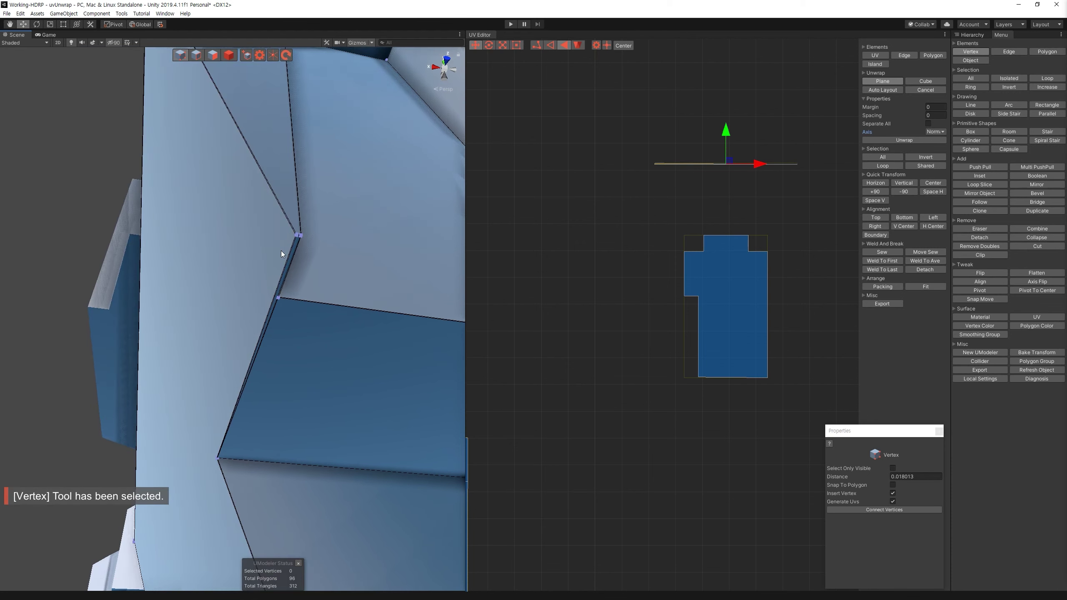
pyautogui.click(296, 300)
pyautogui.moveTo(275, 304); pyautogui.dragTo(281, 305)
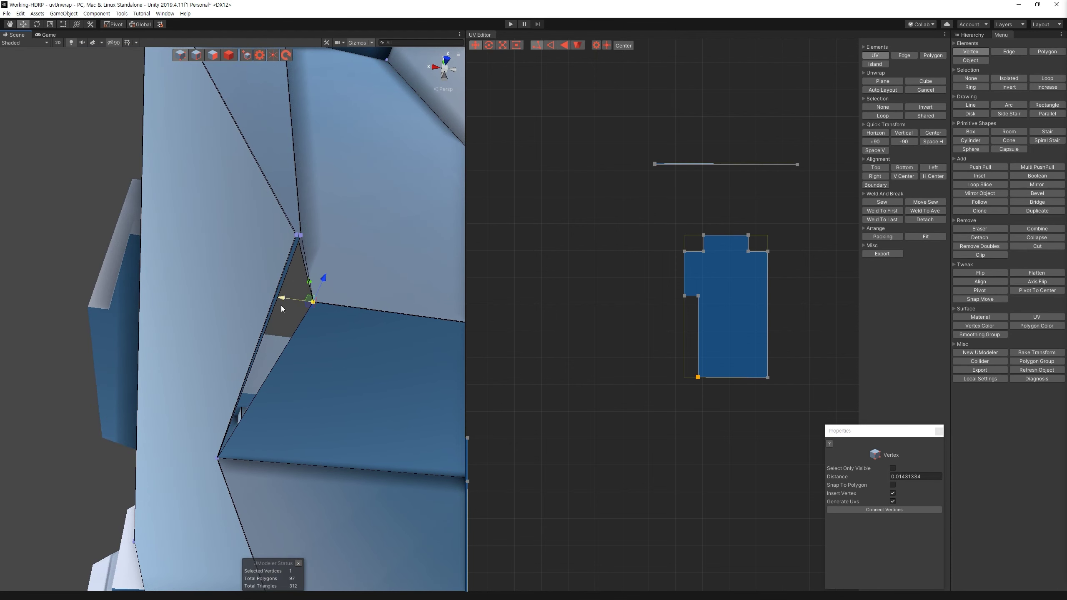
pyautogui.click(282, 297)
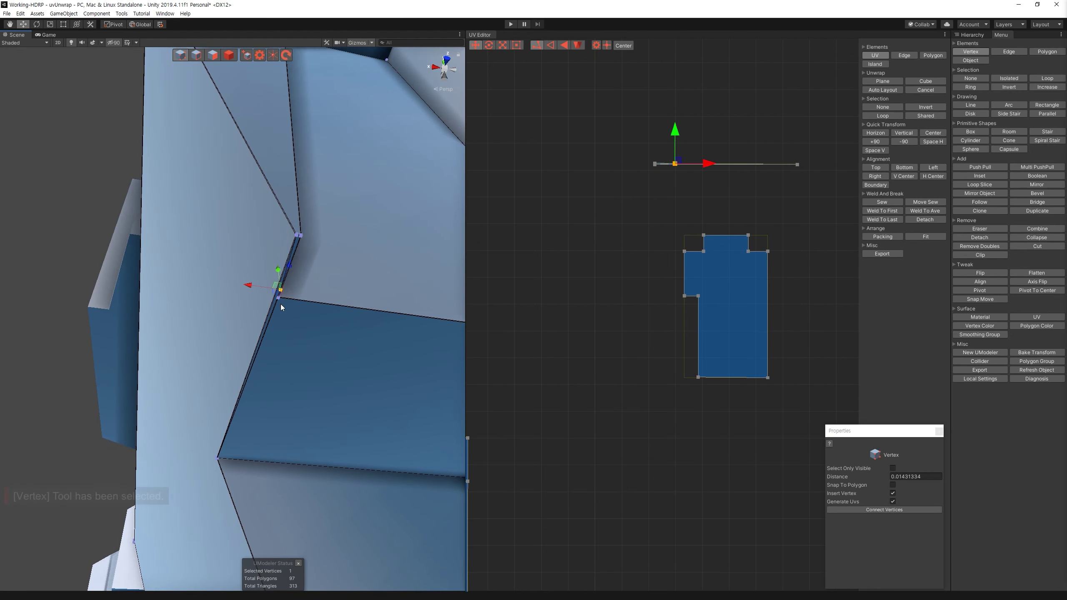
pyautogui.press('c')
pyautogui.keyDown('alt'); pyautogui.moveTo(458, 347); pyautogui.dragTo(199, 289); pyautogui.keyUp('alt')
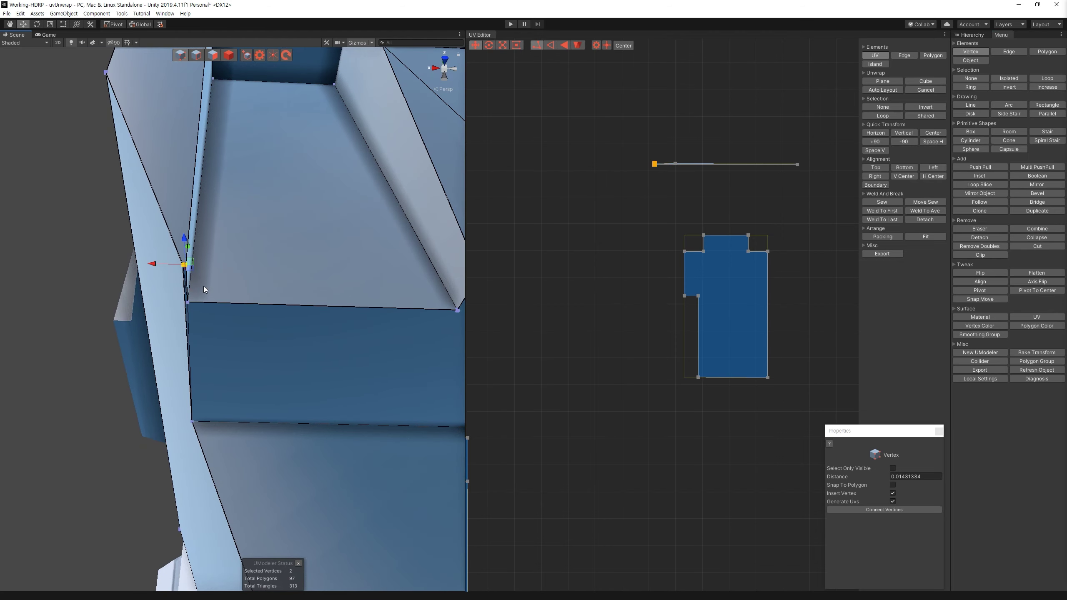
pyautogui.keyDown('alt'); pyautogui.moveTo(189, 278); pyautogui.dragTo(378, 332); pyautogui.keyUp('alt')
# Step: In Polygon mode, plane-unwrap the three adjoining side faces into one rectangular island
pyautogui.click(870, 467)
pyautogui.keyDown('alt'); pyautogui.moveTo(294, 294); pyautogui.dragTo(393, 306); pyautogui.keyUp('alt')
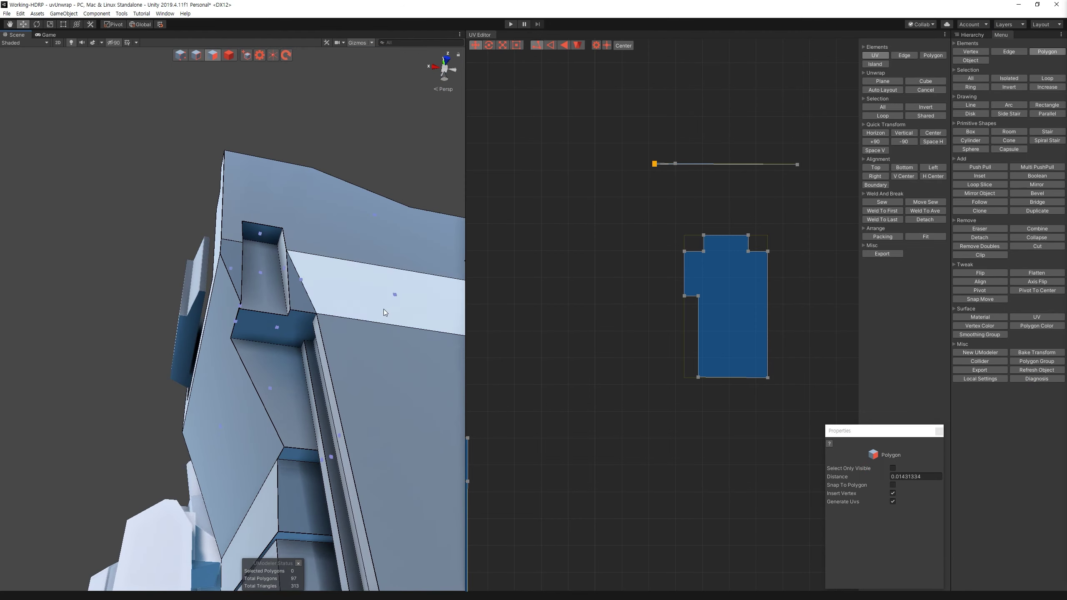
pyautogui.hotkey('ctrl', 'a')
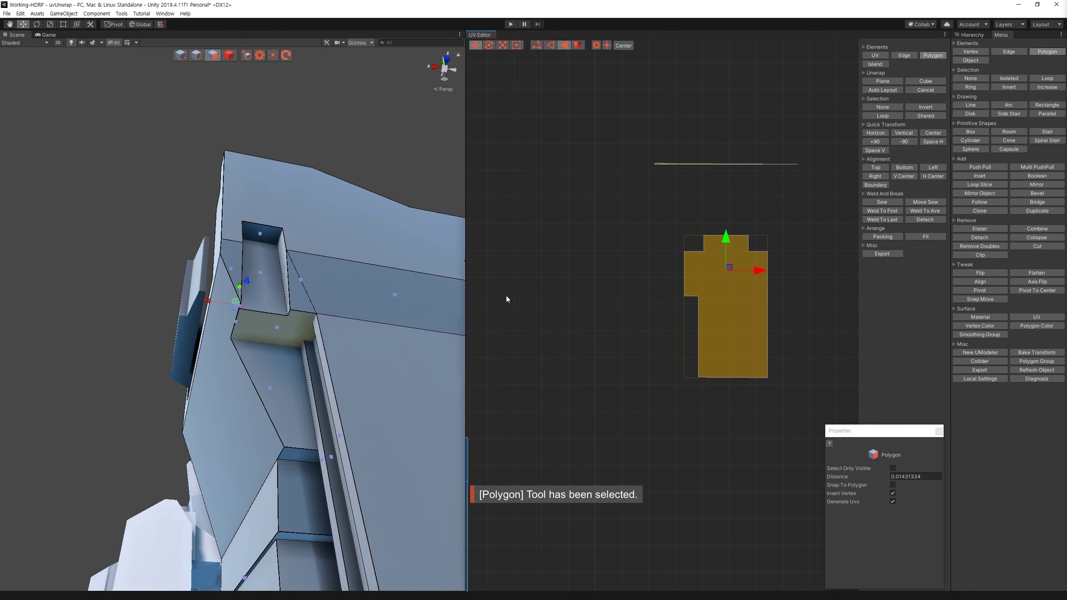
pyautogui.press('f')
pyautogui.moveTo(384, 357)
pyautogui.keyDown('alt'); pyautogui.mouseDown()
pyautogui.moveTo(372, 354)
pyautogui.moveTo(412, 328)
pyautogui.mouseUp(); pyautogui.keyUp('alt')
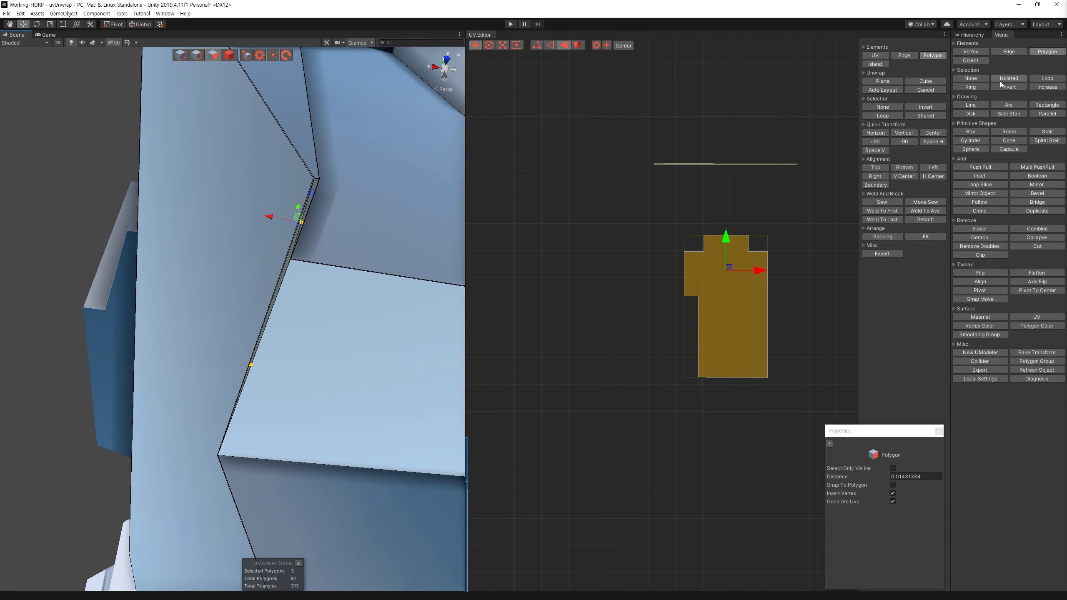
pyautogui.click(883, 82)
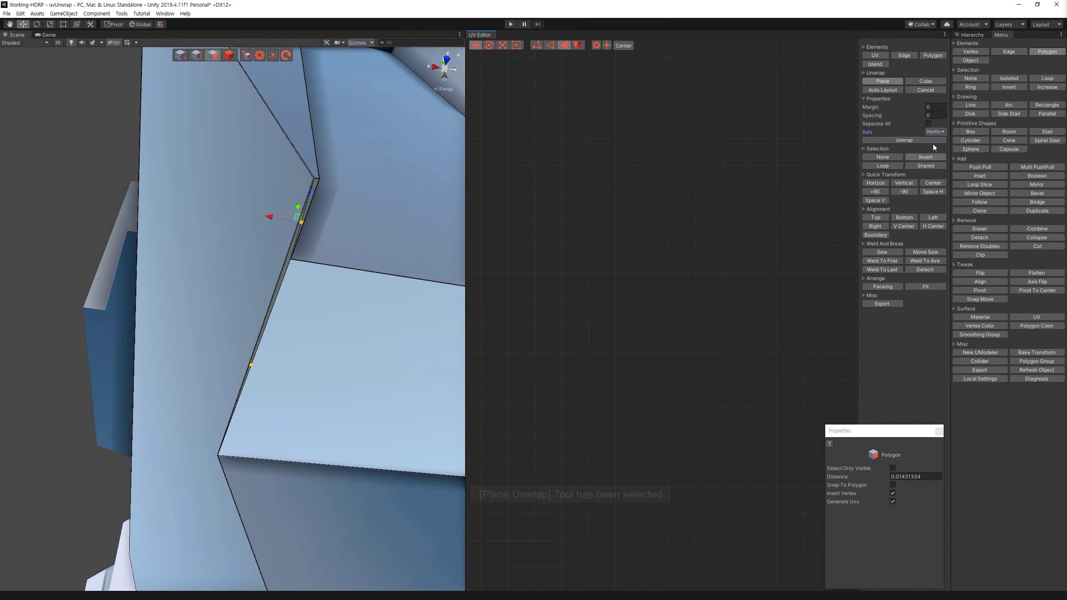
pyautogui.click(925, 140)
pyautogui.press('f')
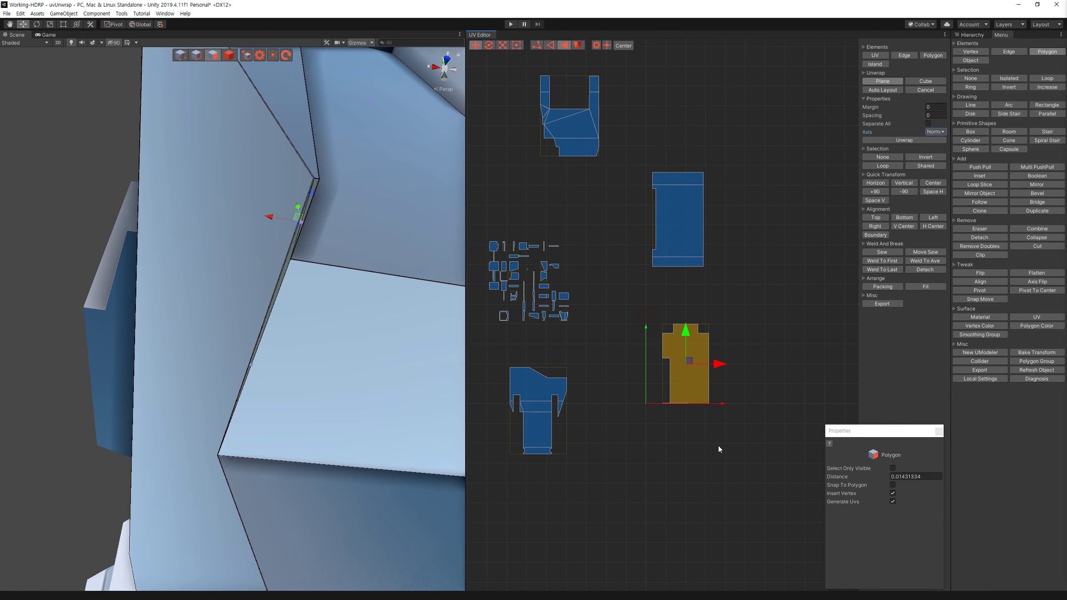
pyautogui.scroll(-3, 714, 487)
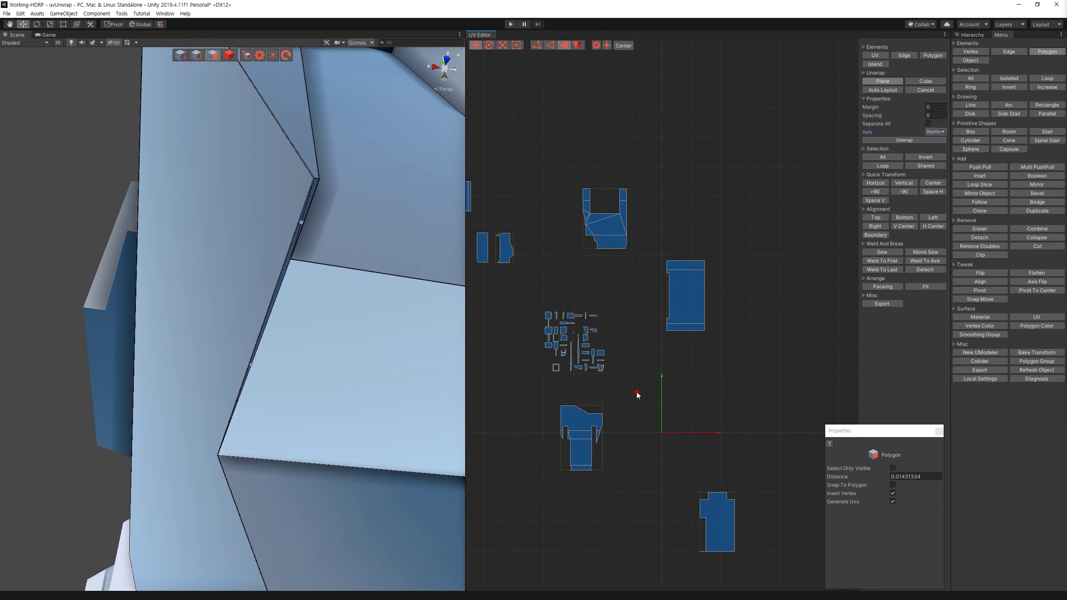
# Step: Try selecting two faces inside the box, then clear the selection
pyautogui.moveTo(638, 396); pyautogui.dragTo(512, 290)
pyautogui.moveTo(304, 242)
pyautogui.keyDown('alt'); pyautogui.mouseDown()
pyautogui.moveTo(290, 291)
pyautogui.moveTo(171, 187)
pyautogui.mouseUp(); pyautogui.keyUp('alt')
pyautogui.click(171, 186)
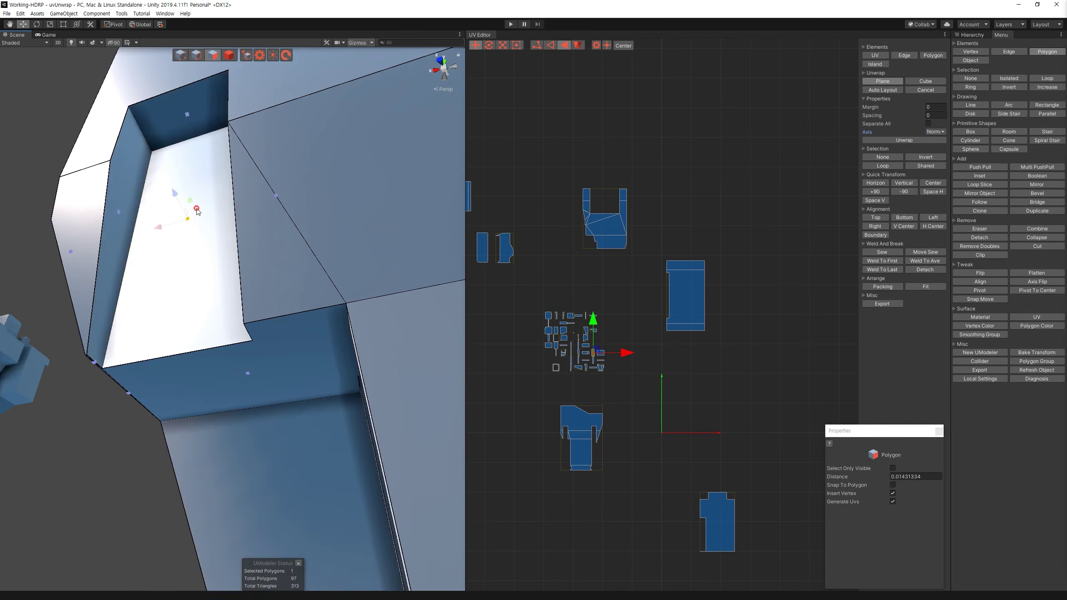
pyautogui.keyDown('ctrl'); pyautogui.click(254, 146); pyautogui.keyUp('ctrl')
pyautogui.moveTo(253, 147)
pyautogui.keyDown('alt'); pyautogui.mouseDown()
pyautogui.moveTo(305, 263)
pyautogui.moveTo(368, 221)
pyautogui.mouseUp(); pyautogui.keyUp('alt')
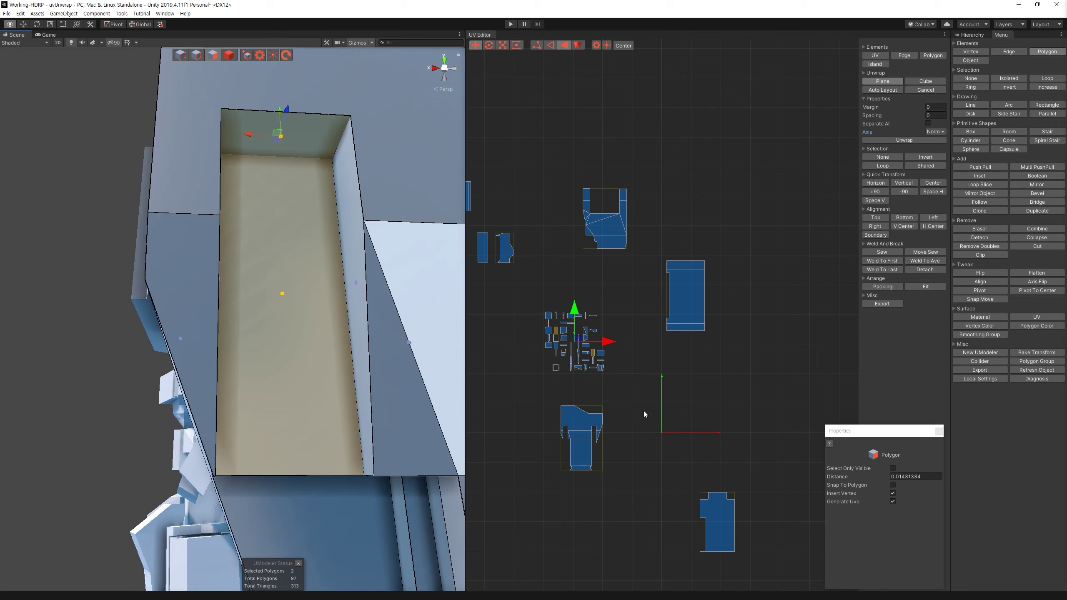
pyautogui.click(595, 382)
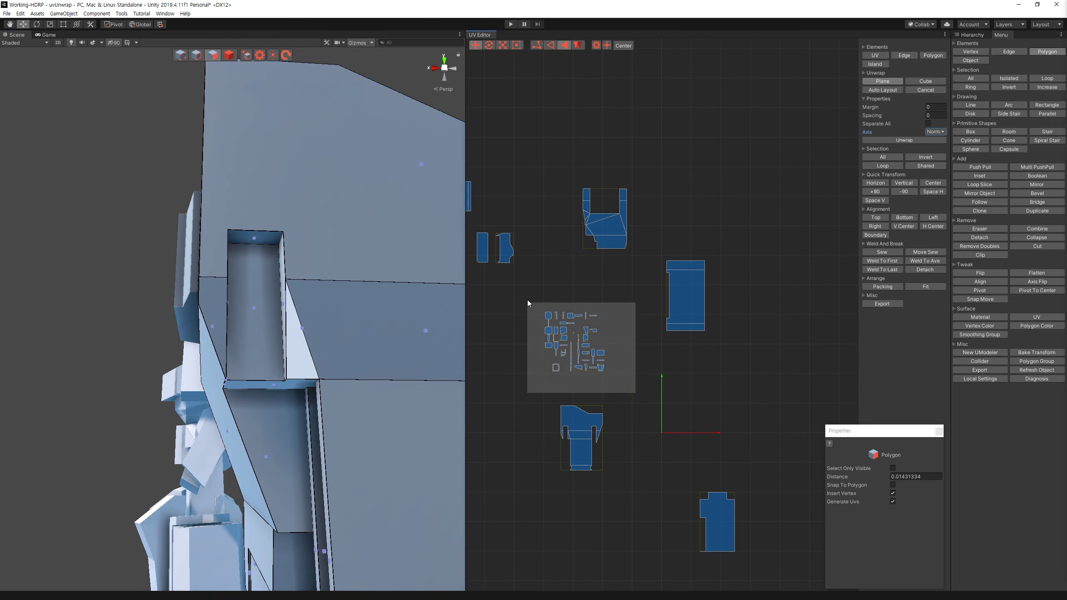
# Step: Select faces on the forearm, narrowing the selection down to the small ledge face
pyautogui.moveTo(528, 303); pyautogui.dragTo(527, 301)
pyautogui.moveTo(281, 388)
pyautogui.keyDown('alt'); pyautogui.mouseDown()
pyautogui.moveTo(350, 291)
pyautogui.moveTo(213, 362)
pyautogui.moveTo(198, 284)
pyautogui.mouseUp(); pyautogui.keyUp('alt')
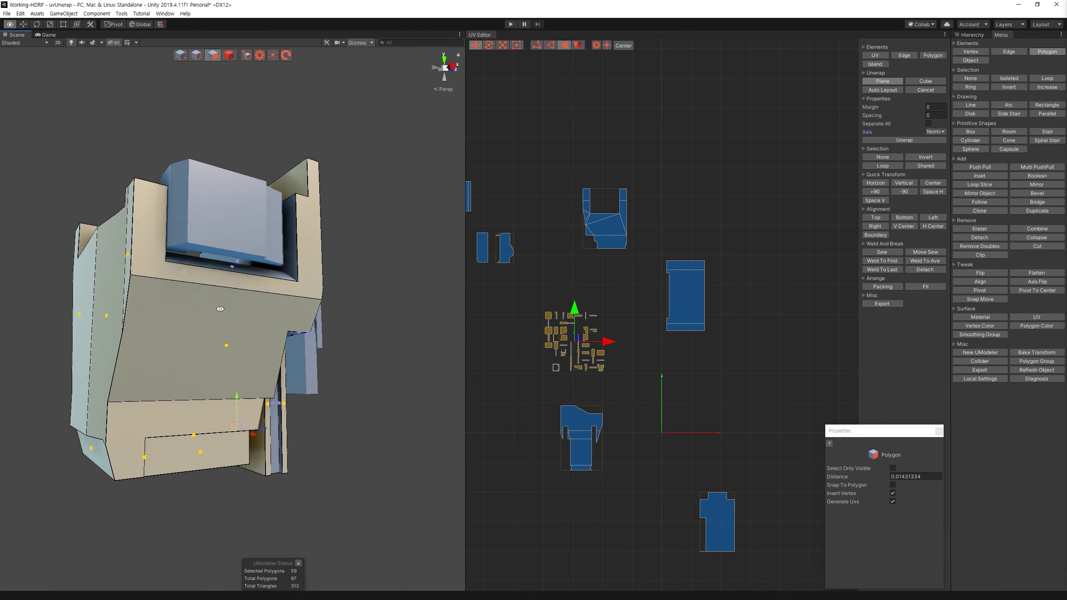
pyautogui.click(198, 283)
pyautogui.keyDown('ctrl'); pyautogui.click(213, 413); pyautogui.keyUp('ctrl')
pyautogui.moveTo(213, 413)
pyautogui.keyDown('alt'); pyautogui.mouseDown()
pyautogui.moveTo(441, 460)
pyautogui.moveTo(430, 353)
pyautogui.mouseUp(); pyautogui.keyUp('alt')
pyautogui.keyDown('ctrl'); pyautogui.click(440, 460); pyautogui.keyUp('ctrl')
pyautogui.click(279, 231)
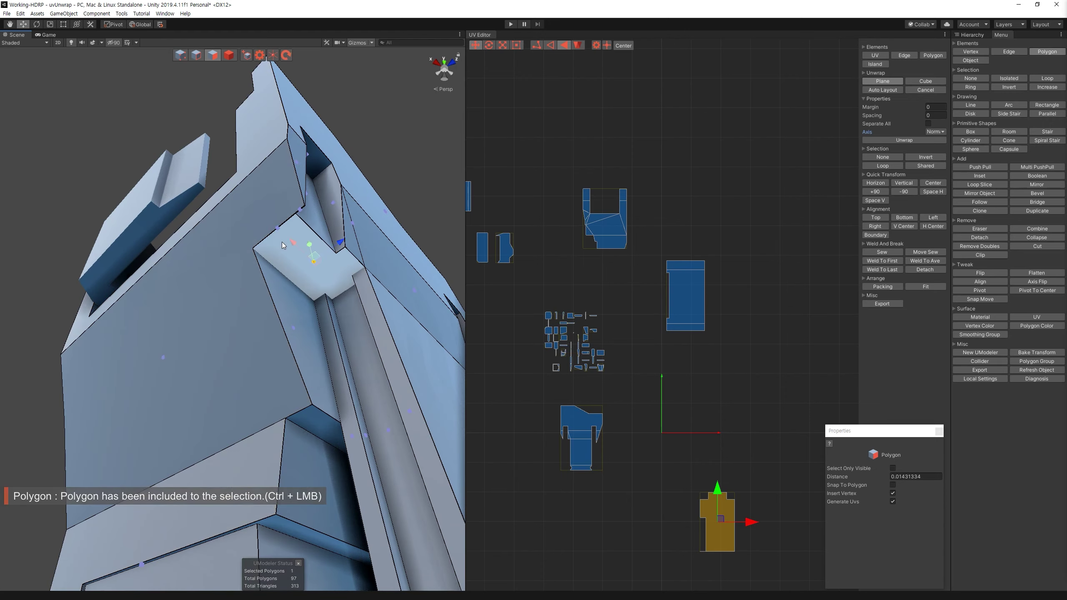
pyautogui.moveTo(278, 237)
pyautogui.keyDown('alt'); pyautogui.mouseDown()
pyautogui.moveTo(351, 307)
pyautogui.moveTo(357, 336)
pyautogui.mouseUp(); pyautogui.keyUp('alt')
pyautogui.keyDown('alt'); pyautogui.moveTo(357, 336); pyautogui.dragTo(365, 392, button='right'); pyautogui.keyUp('alt')
pyautogui.keyDown('alt'); pyautogui.moveTo(365, 392); pyautogui.dragTo(352, 348); pyautogui.keyUp('alt')
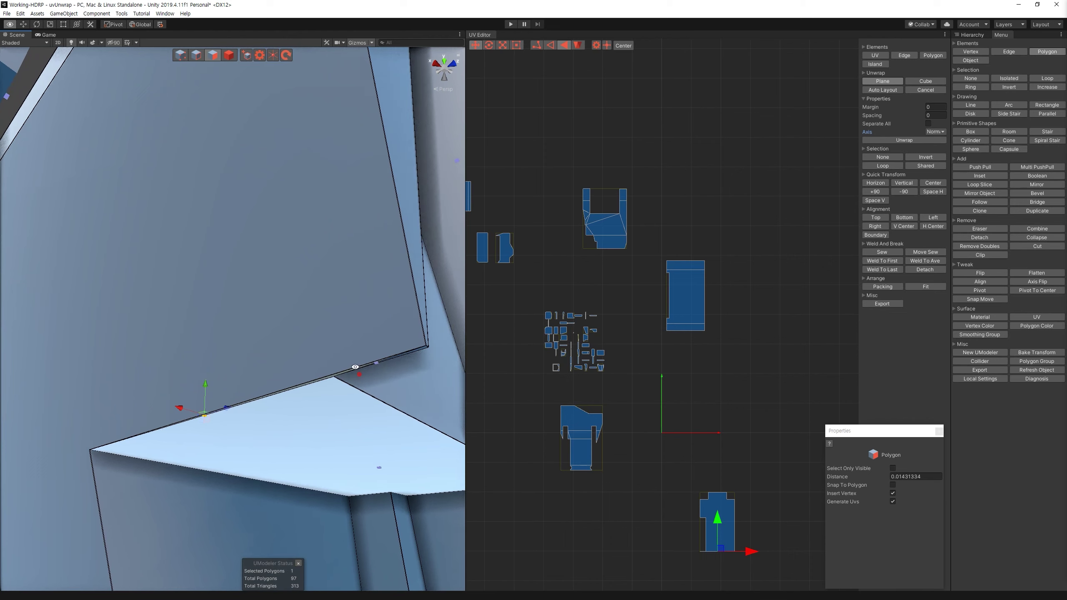
pyautogui.keyDown('alt'); pyautogui.moveTo(352, 349); pyautogui.dragTo(295, 319, button='right'); pyautogui.keyUp('alt')
# Step: Plane-unwrap two faces including the large side face into a new island, undoing Auto Layout
pyautogui.click(205, 318)
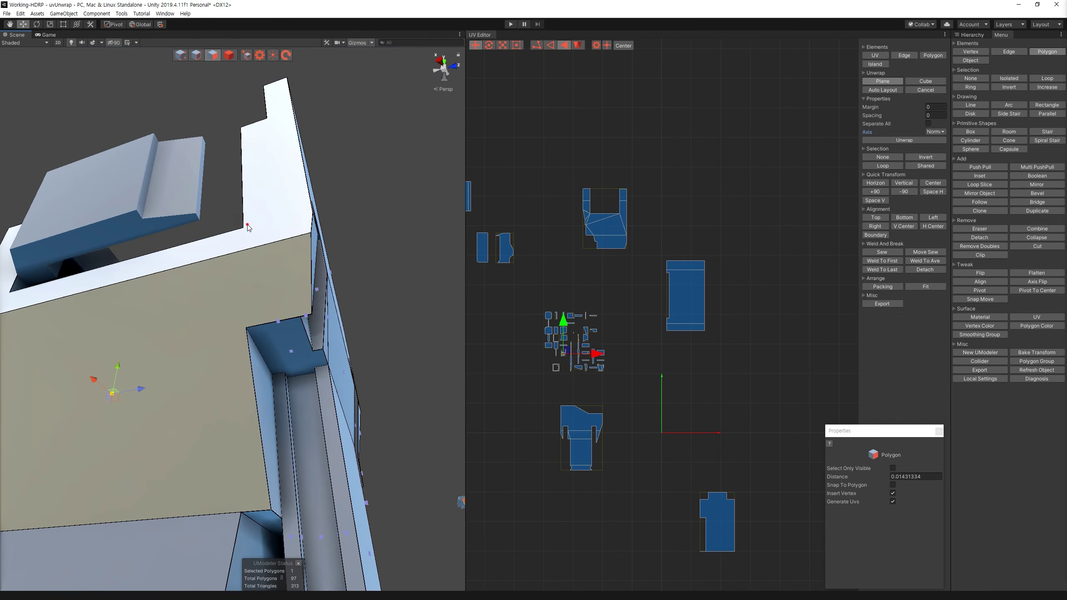
pyautogui.keyDown('ctrl'); pyautogui.click(205, 318); pyautogui.keyUp('ctrl')
pyautogui.keyDown('alt'); pyautogui.moveTo(248, 383); pyautogui.dragTo(268, 368); pyautogui.keyUp('alt')
pyautogui.keyDown('ctrl'); pyautogui.click(267, 369); pyautogui.keyUp('ctrl')
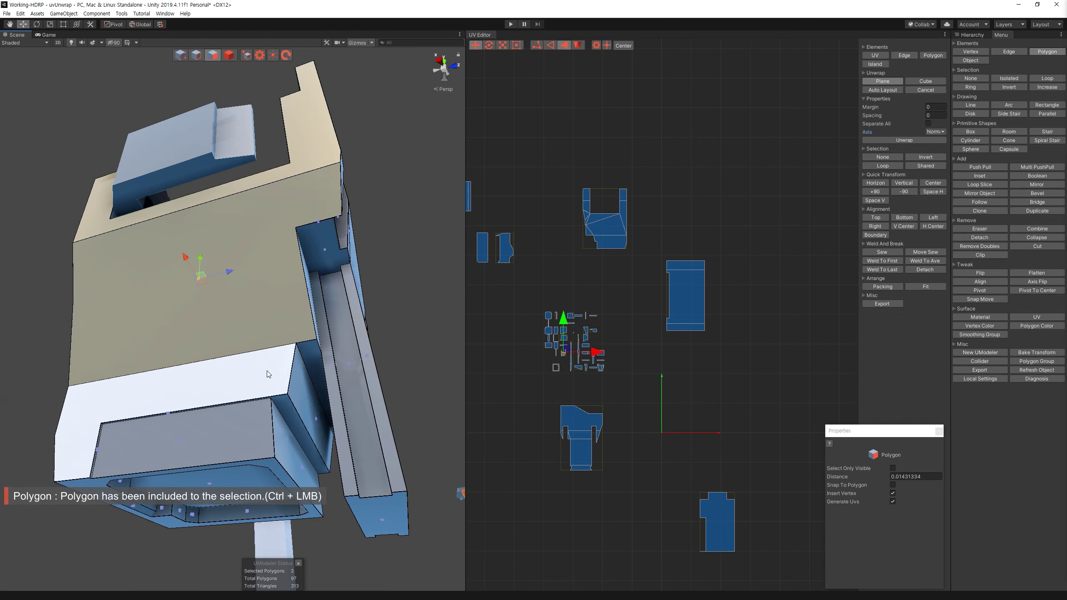
pyautogui.click(907, 139)
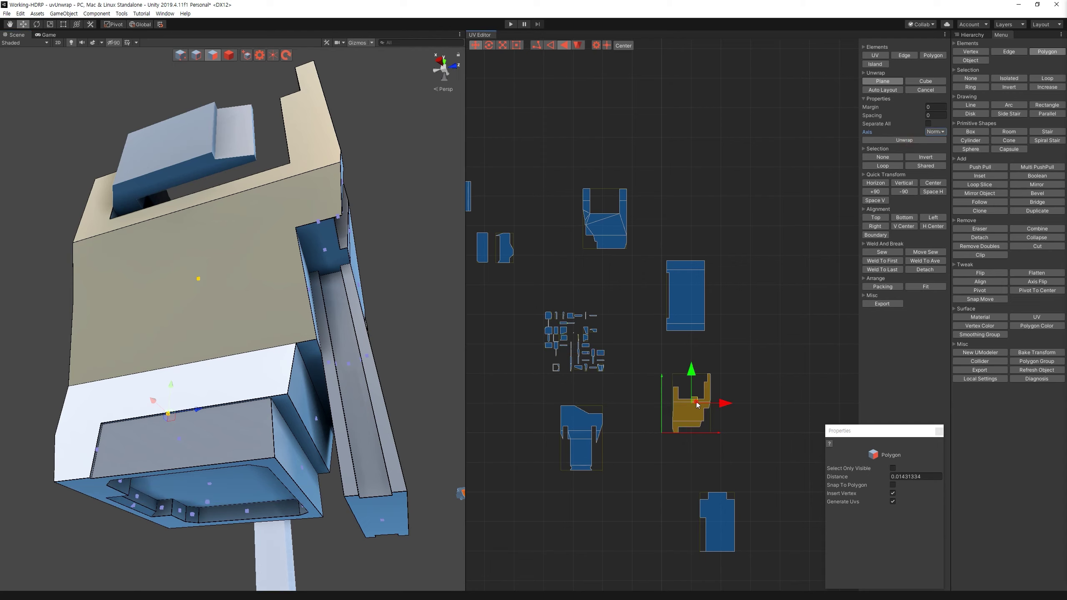
pyautogui.click(883, 91)
pyautogui.hotkey('ctrl', 'z')
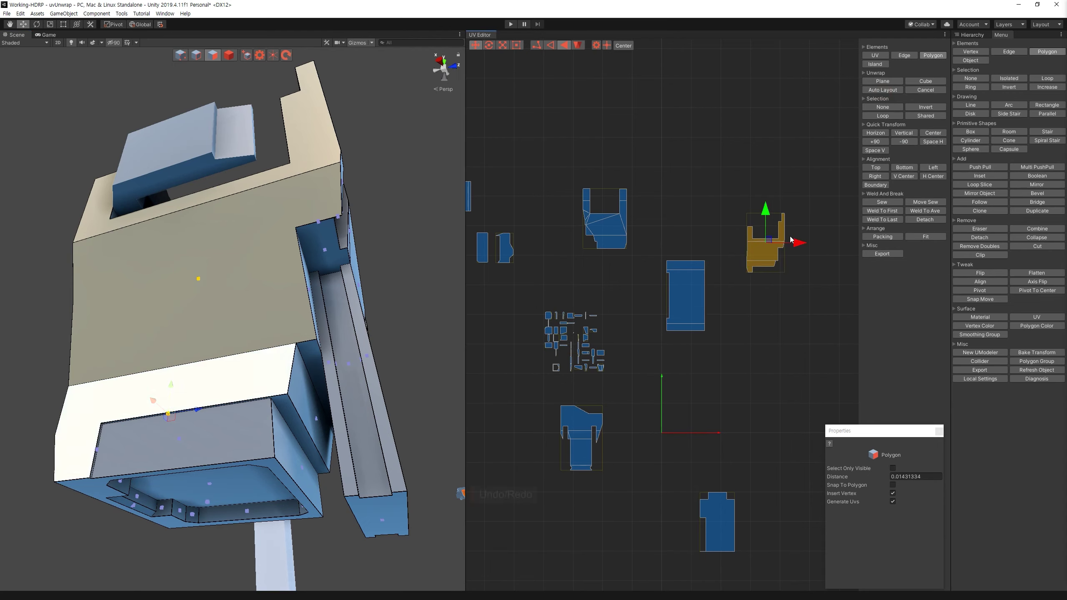
pyautogui.moveTo(319, 319)
pyautogui.keyDown('alt'); pyautogui.mouseDown()
pyautogui.moveTo(235, 346)
pyautogui.moveTo(290, 104)
pyautogui.mouseUp(); pyautogui.keyUp('alt')
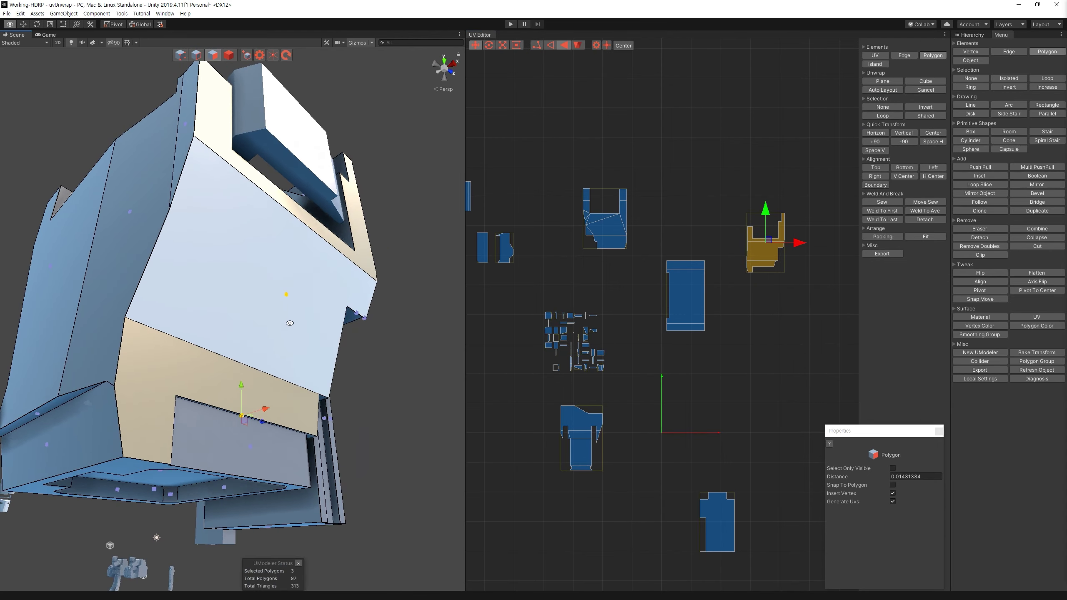
pyautogui.press('1')
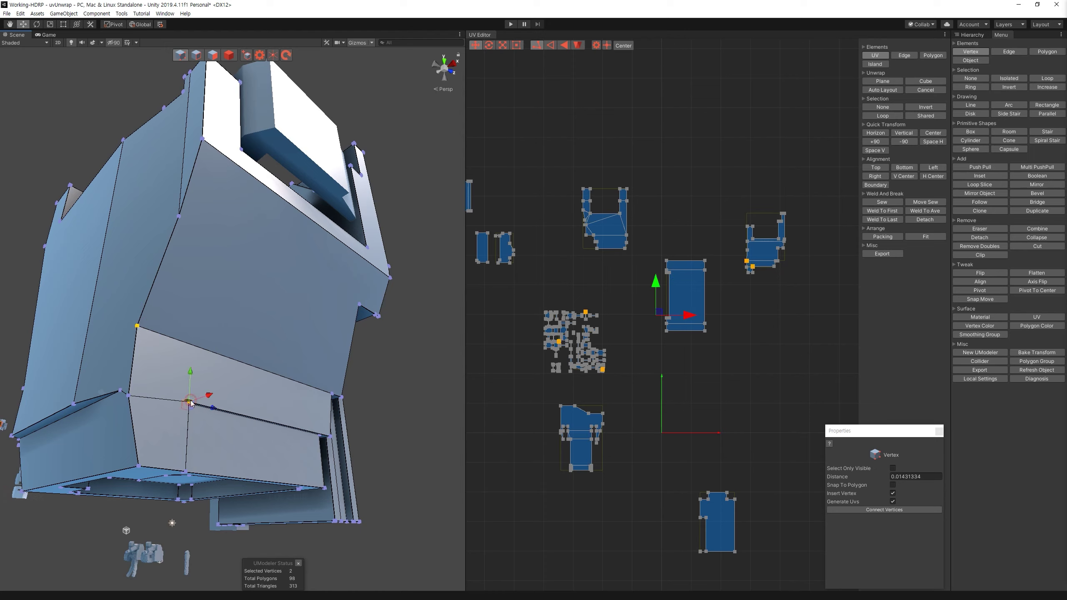
# Step: Select the upper-right UV island's vertices, then check the forearm piece for gaps in Polygon mode
pyautogui.press('1')
pyautogui.moveTo(830, 290); pyautogui.dragTo(716, 160)
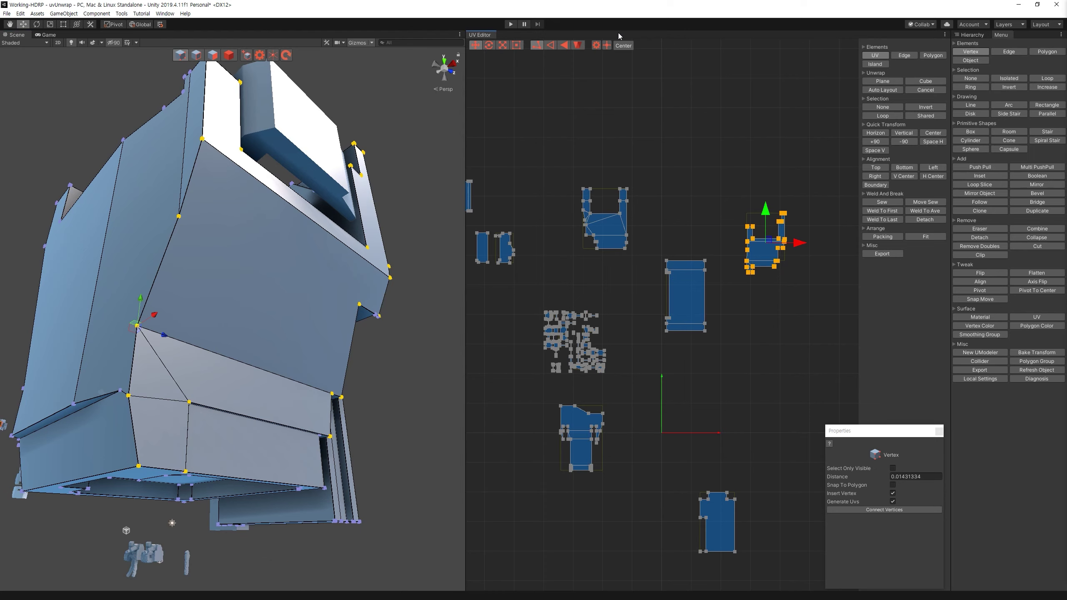
pyautogui.press('3')
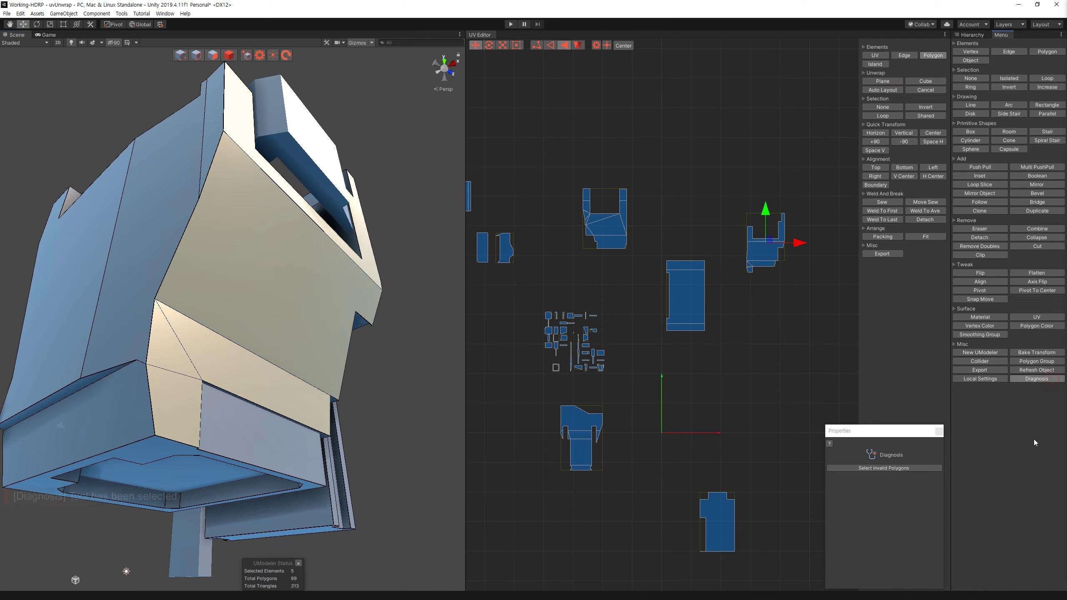
pyautogui.click(900, 468)
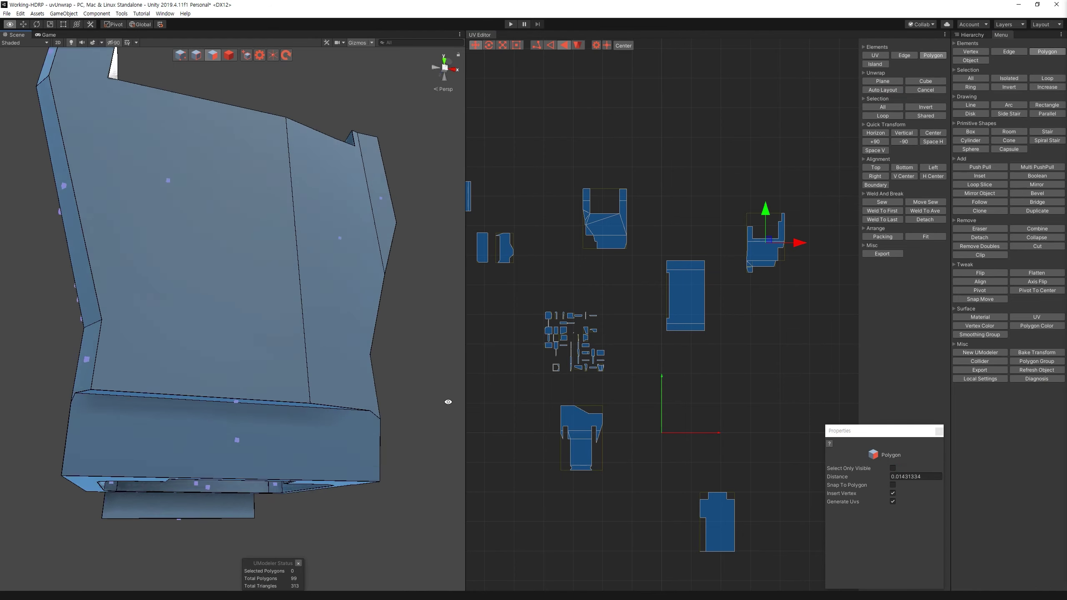
pyautogui.moveTo(345, 400)
pyautogui.keyDown('alt'); pyautogui.mouseDown()
pyautogui.moveTo(262, 445)
pyautogui.moveTo(171, 333)
pyautogui.mouseUp(); pyautogui.keyUp('alt')
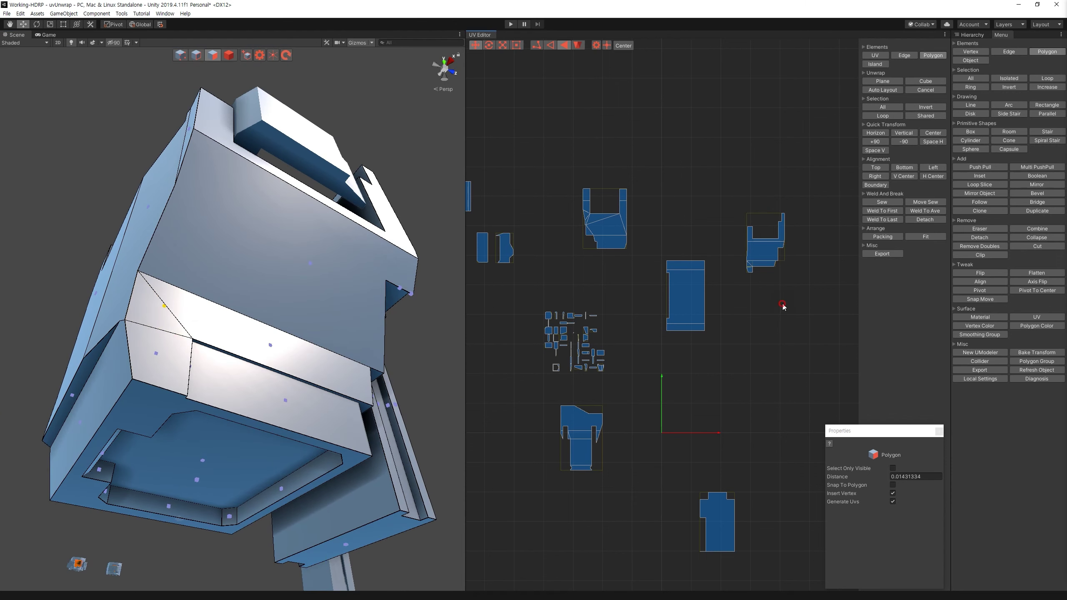
pyautogui.click(755, 252)
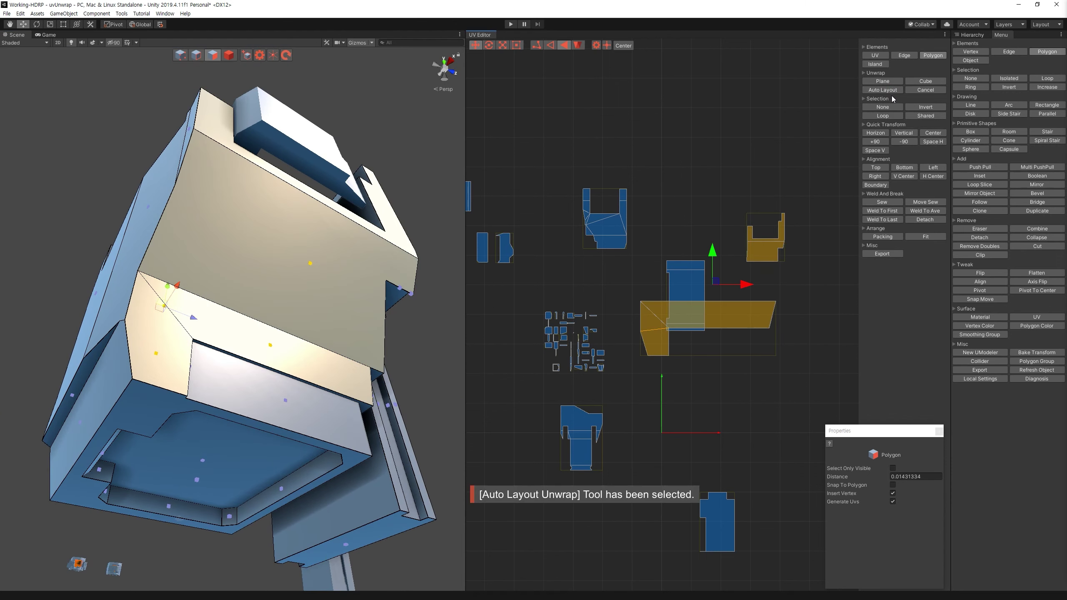
# Step: Connect vertex pairs to split faces (102 polygons), auto-layout, and reselect the upper-right island
pyautogui.press('1')
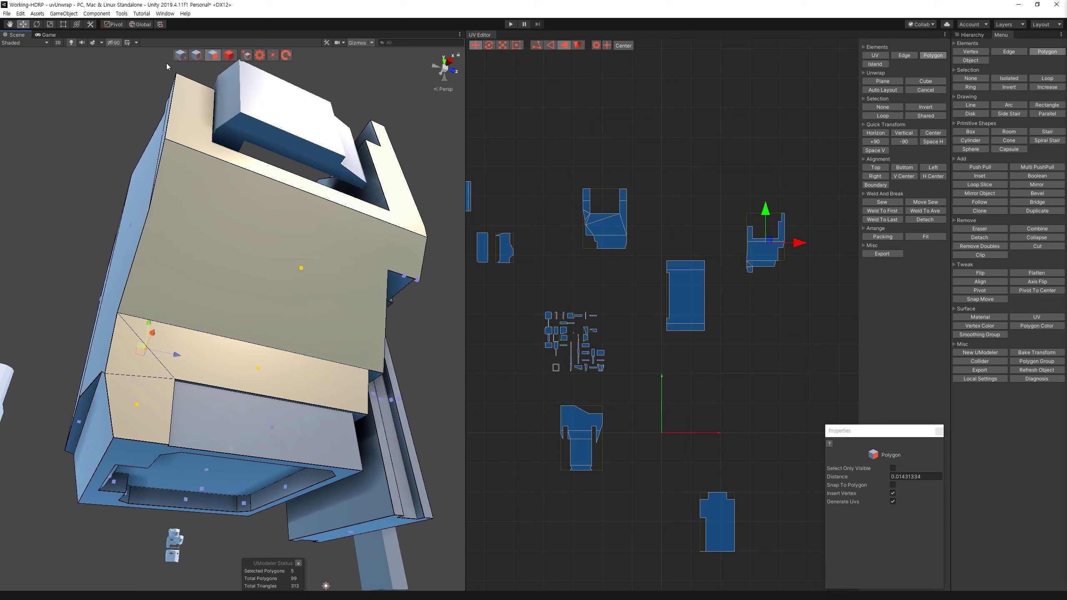
pyautogui.keyDown('alt'); pyautogui.moveTo(172, 195); pyautogui.dragTo(189, 211); pyautogui.keyUp('alt')
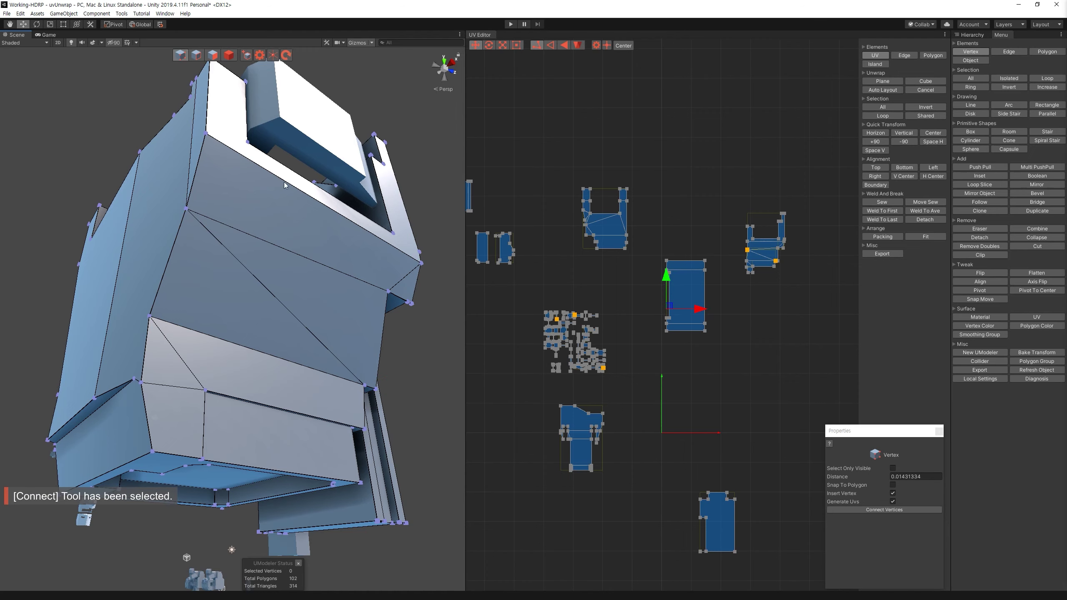
pyautogui.press('3')
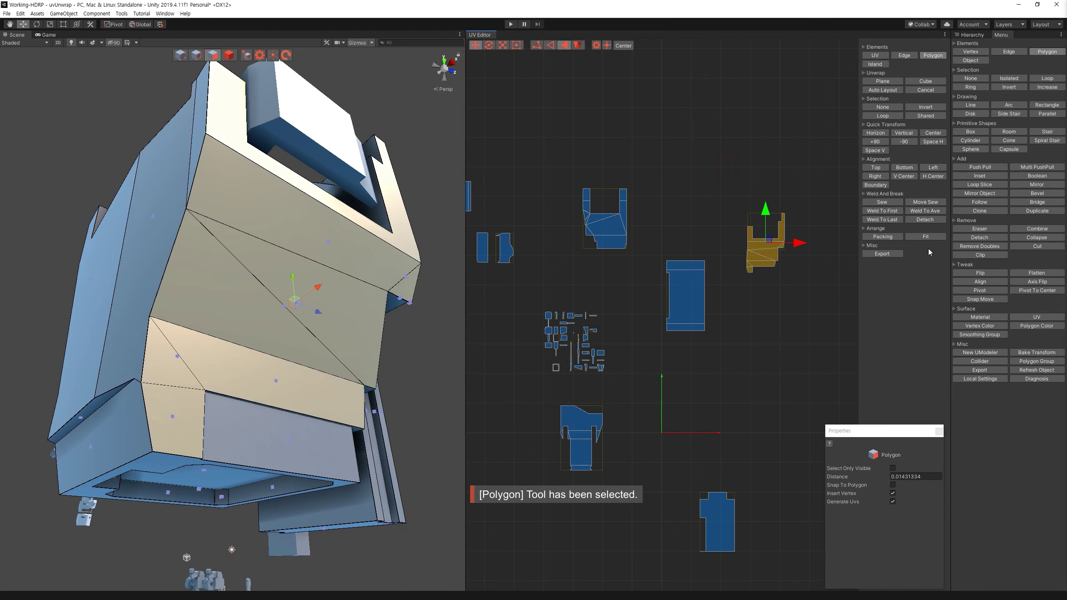
pyautogui.click(892, 92)
pyautogui.moveTo(830, 328); pyautogui.dragTo(743, 199)
# Step: Plane-unwrap four large forearm faces, move the island into open space and mirror it horizontally
pyautogui.moveTo(377, 239)
pyautogui.keyDown('alt'); pyautogui.mouseDown()
pyautogui.moveTo(304, 280)
pyautogui.moveTo(304, 241)
pyautogui.mouseUp(); pyautogui.keyUp('alt')
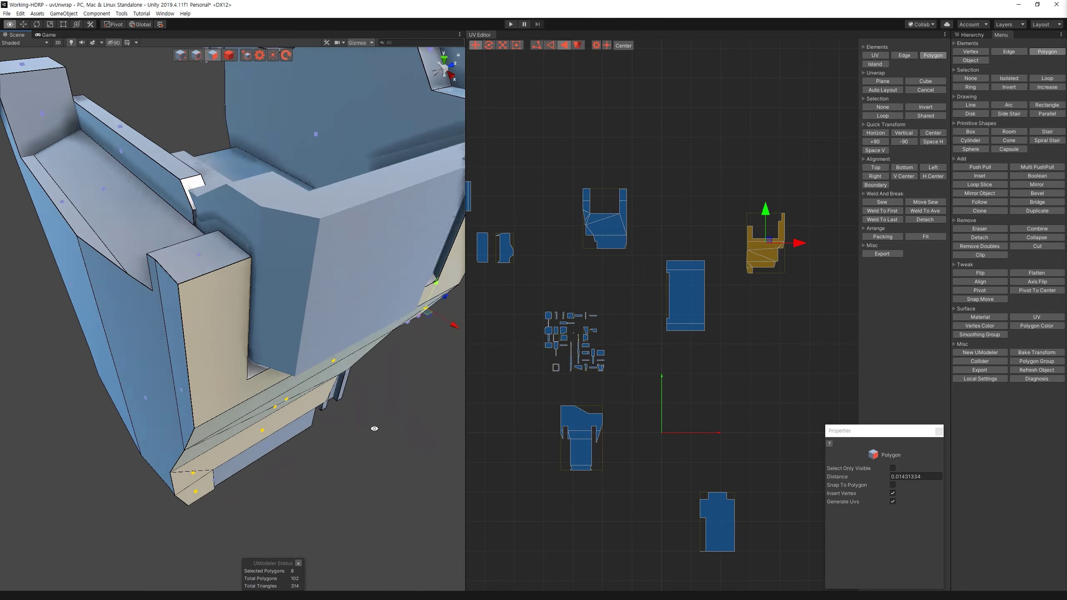
pyautogui.keyDown('alt'); pyautogui.moveTo(304, 240); pyautogui.dragTo(405, 238); pyautogui.keyUp('alt')
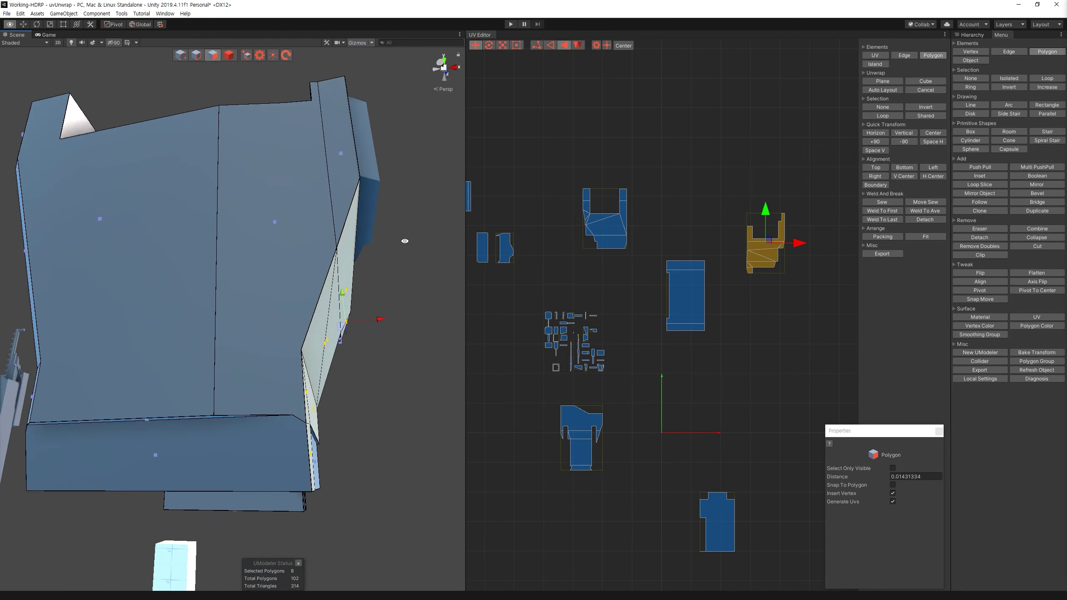
pyautogui.click(279, 198)
pyautogui.keyDown('ctrl'); pyautogui.click(126, 252); pyautogui.keyUp('ctrl')
pyautogui.keyDown('alt'); pyautogui.moveTo(279, 376); pyautogui.dragTo(323, 317); pyautogui.keyUp('alt')
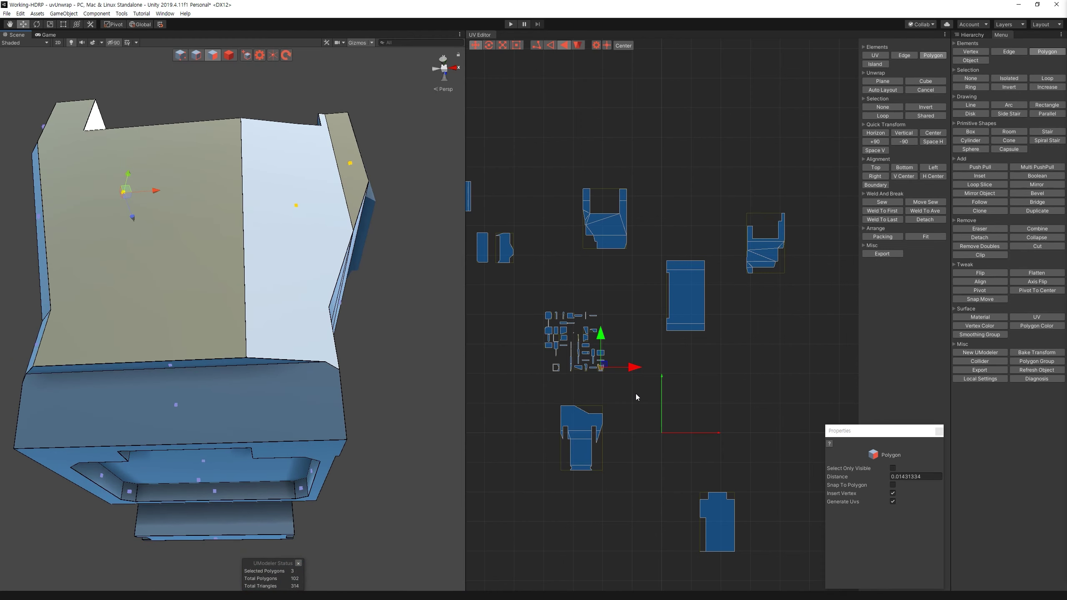
pyautogui.keyDown('alt'); pyautogui.moveTo(395, 223); pyautogui.dragTo(159, 361); pyautogui.keyUp('alt')
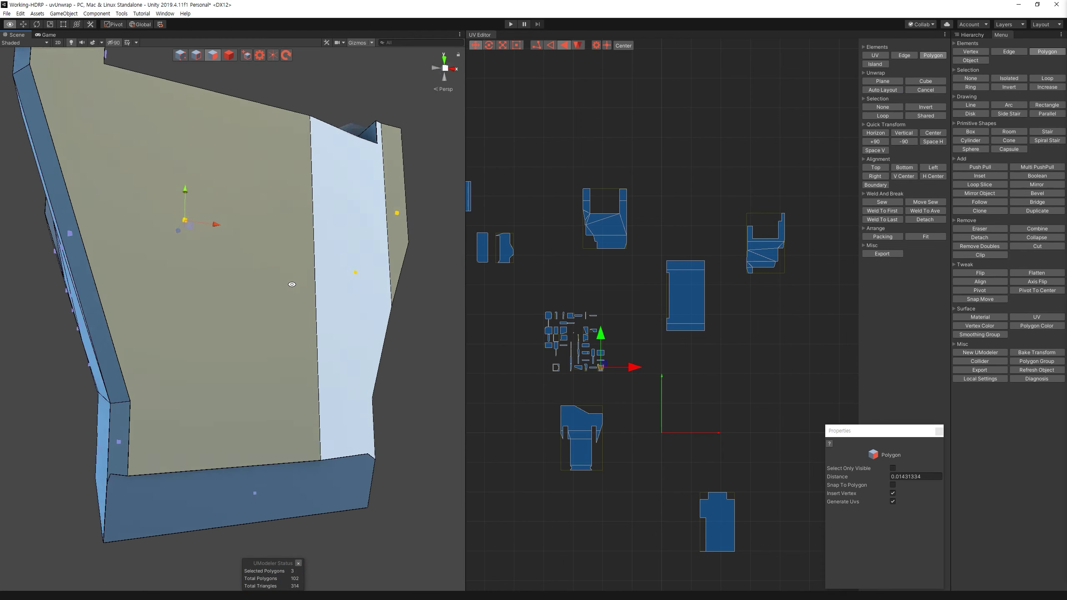
pyautogui.keyDown('ctrl'); pyautogui.click(154, 368); pyautogui.keyUp('ctrl')
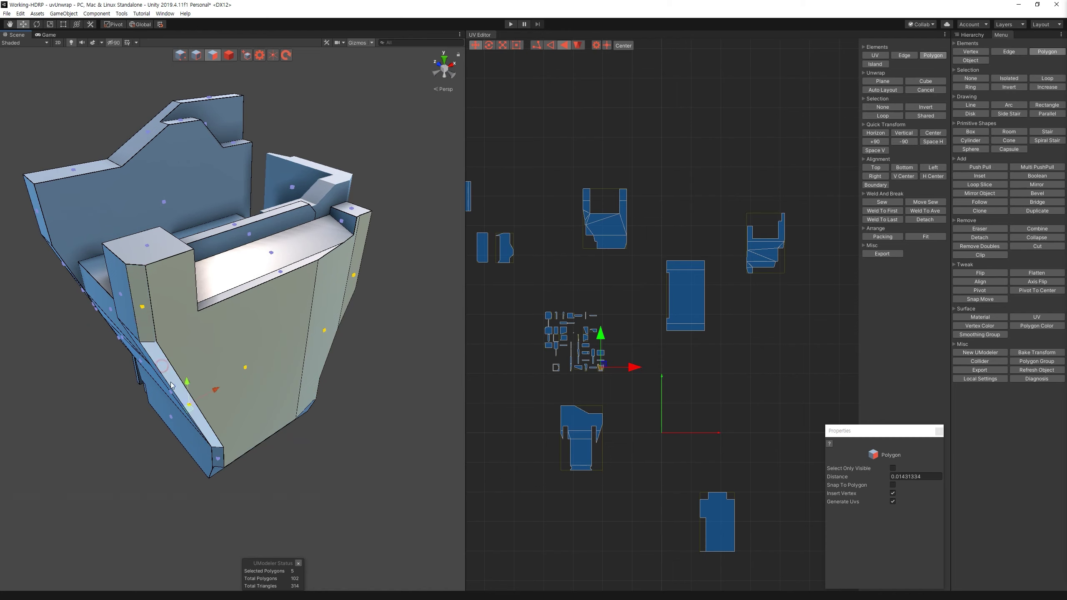
pyautogui.keyDown('ctrl'); pyautogui.click(213, 454); pyautogui.keyUp('ctrl')
pyautogui.moveTo(213, 454)
pyautogui.keyDown('alt'); pyautogui.mouseDown()
pyautogui.moveTo(381, 355)
pyautogui.moveTo(293, 360)
pyautogui.mouseUp(); pyautogui.keyUp('alt')
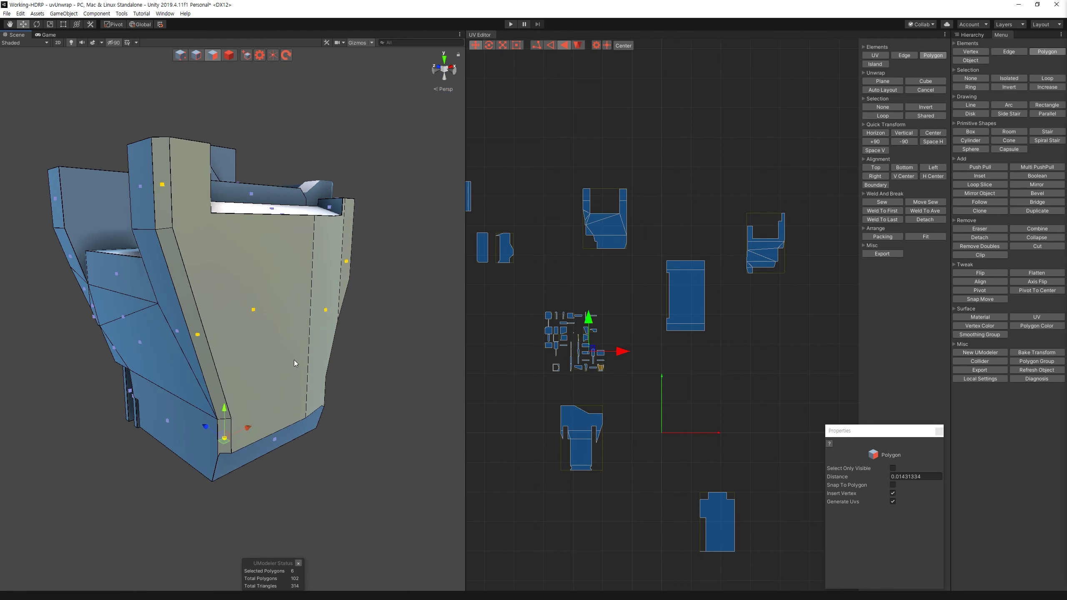
pyautogui.click(865, 81)
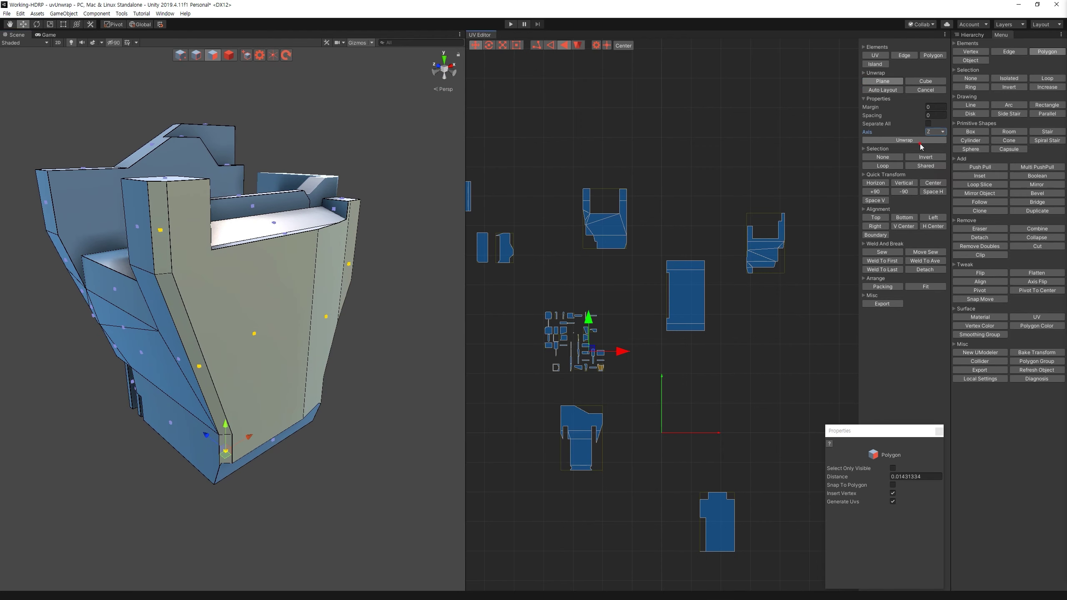
pyautogui.moveTo(698, 400); pyautogui.dragTo(804, 346)
pyautogui.press('h')
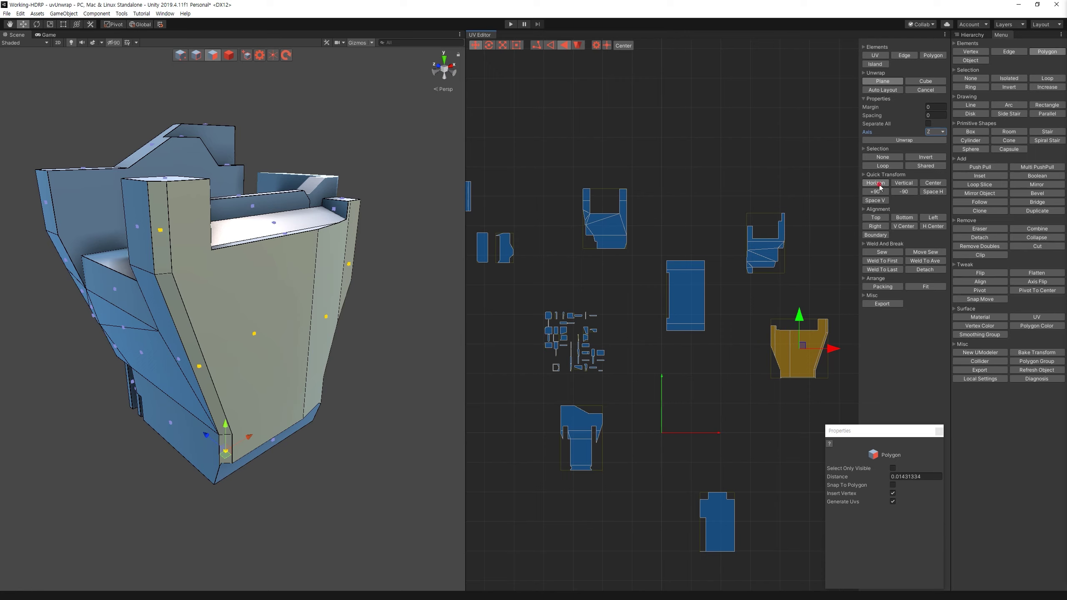
# Step: Plane-unwrap two inner strip faces into a tall, thin island and reselect the small island cluster
pyautogui.moveTo(620, 385); pyautogui.dragTo(476, 309)
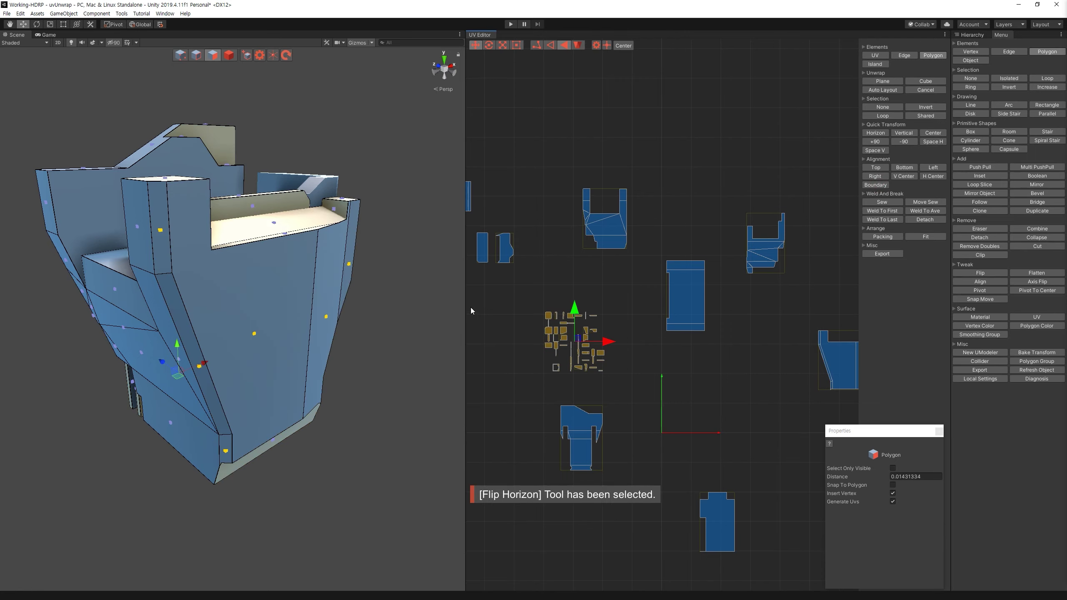
pyautogui.moveTo(336, 379)
pyautogui.keyDown('alt'); pyautogui.mouseDown()
pyautogui.moveTo(395, 386)
pyautogui.moveTo(367, 272)
pyautogui.moveTo(387, 256)
pyautogui.mouseUp(); pyautogui.keyUp('alt')
pyautogui.click(226, 258)
pyautogui.keyDown('ctrl'); pyautogui.click(210, 286); pyautogui.keyUp('ctrl')
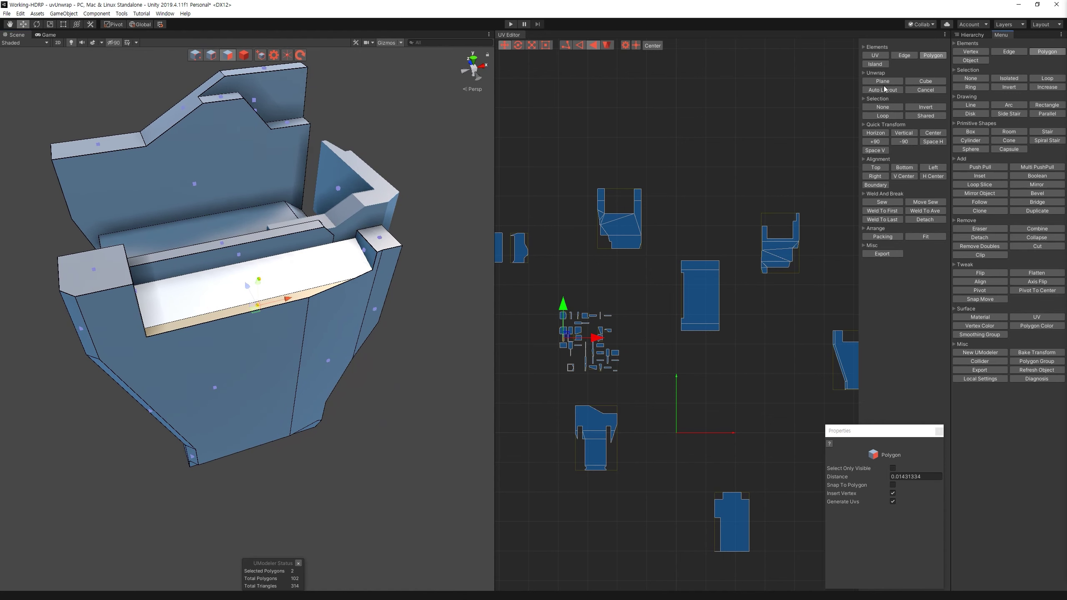
pyautogui.click(889, 81)
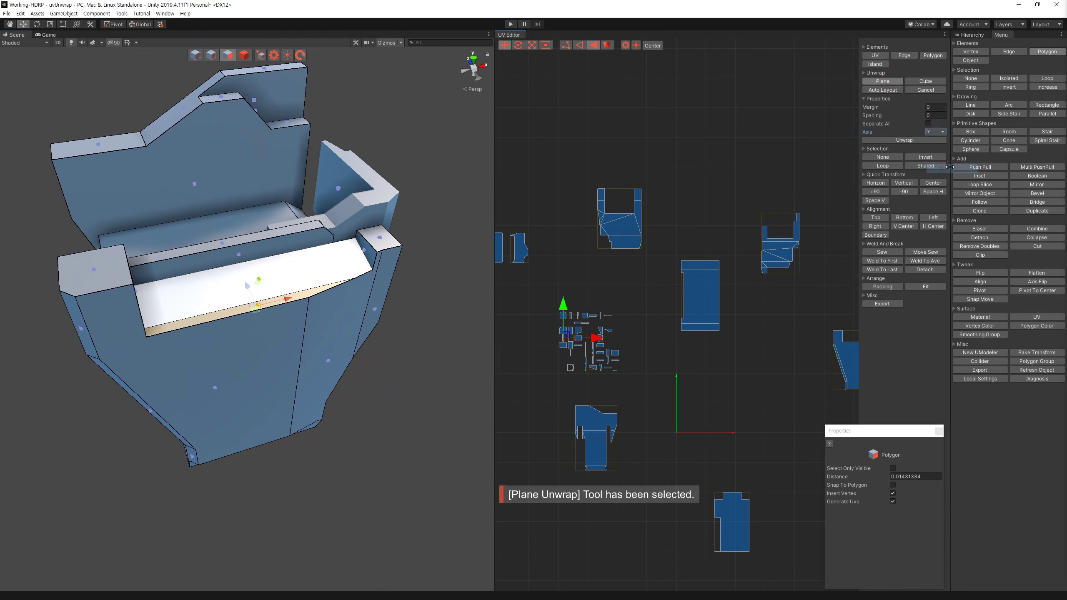
pyautogui.keyDown('alt'); pyautogui.moveTo(447, 219); pyautogui.dragTo(452, 227); pyautogui.keyUp('alt')
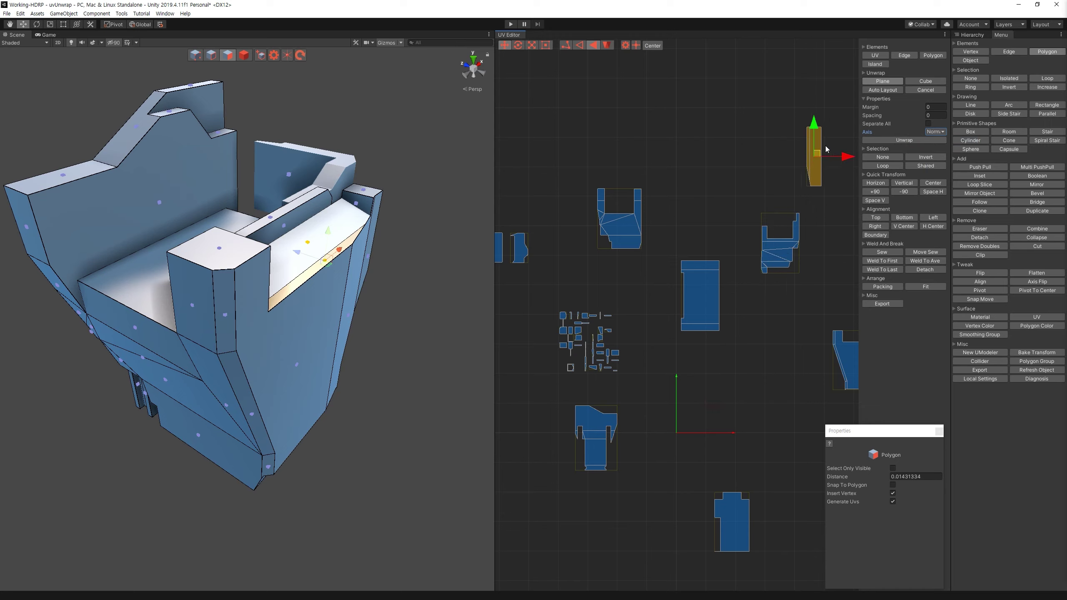
pyautogui.moveTo(648, 381); pyautogui.dragTo(533, 267)
pyautogui.click(556, 295)
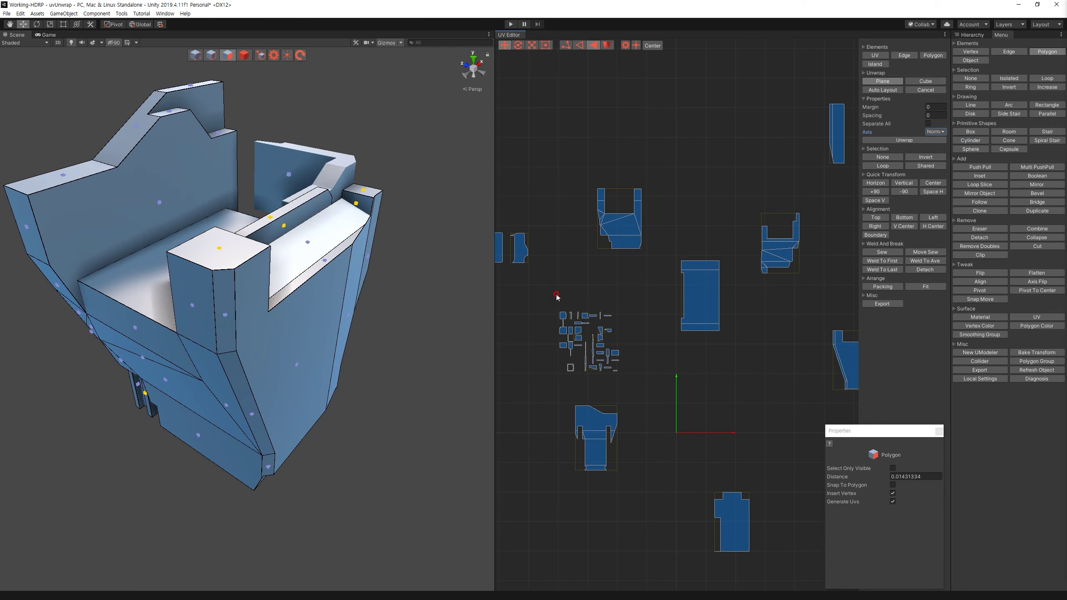
pyautogui.moveTo(647, 374); pyautogui.dragTo(647, 373)
pyautogui.moveTo(424, 327)
pyautogui.keyDown('alt'); pyautogui.mouseDown()
pyautogui.moveTo(514, 294)
pyautogui.moveTo(294, 294)
pyautogui.mouseUp(); pyautogui.keyUp('alt')
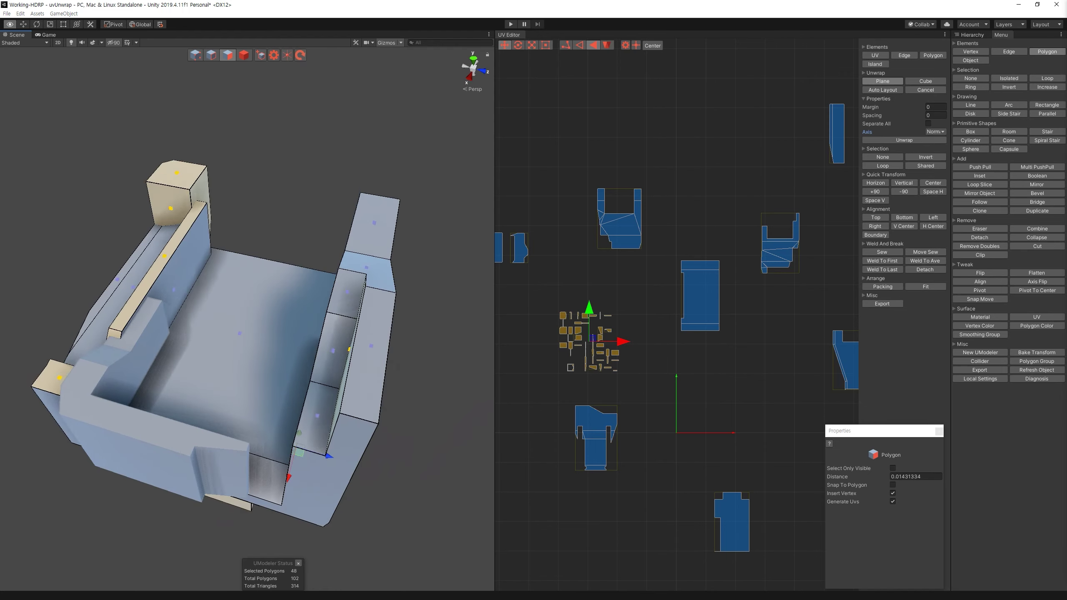
# Step: Select the forearm's large inner face and box-select the cluster of small UV islands
pyautogui.click(337, 330)
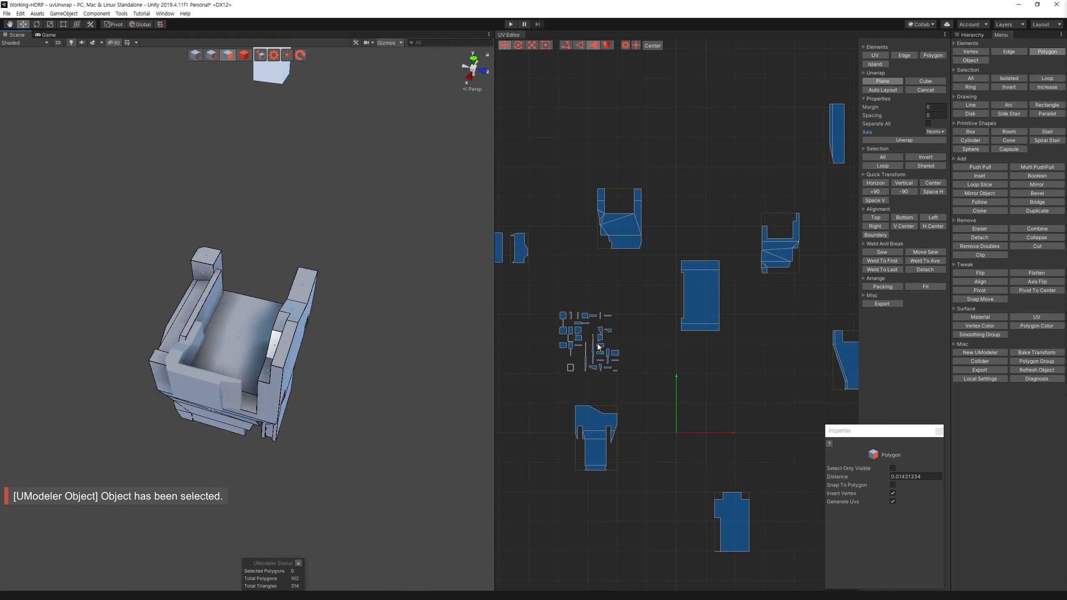
pyautogui.moveTo(637, 386); pyautogui.dragTo(653, 384)
pyautogui.keyDown('alt'); pyautogui.moveTo(380, 325); pyautogui.dragTo(224, 262); pyautogui.keyUp('alt')
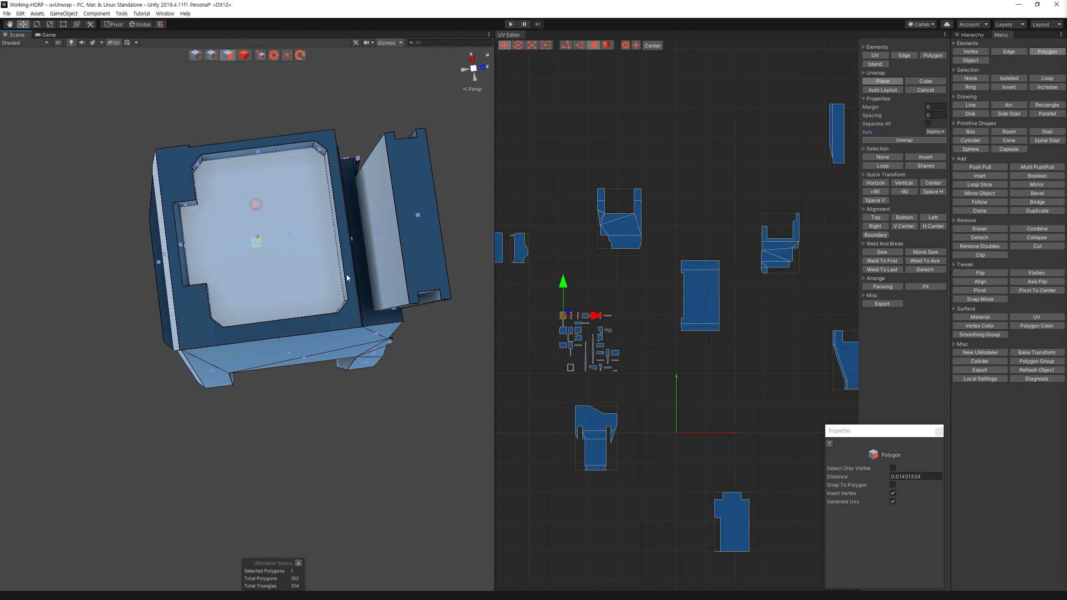
pyautogui.keyDown('alt'); pyautogui.moveTo(224, 263); pyautogui.dragTo(252, 319); pyautogui.keyUp('alt')
pyautogui.click(257, 332)
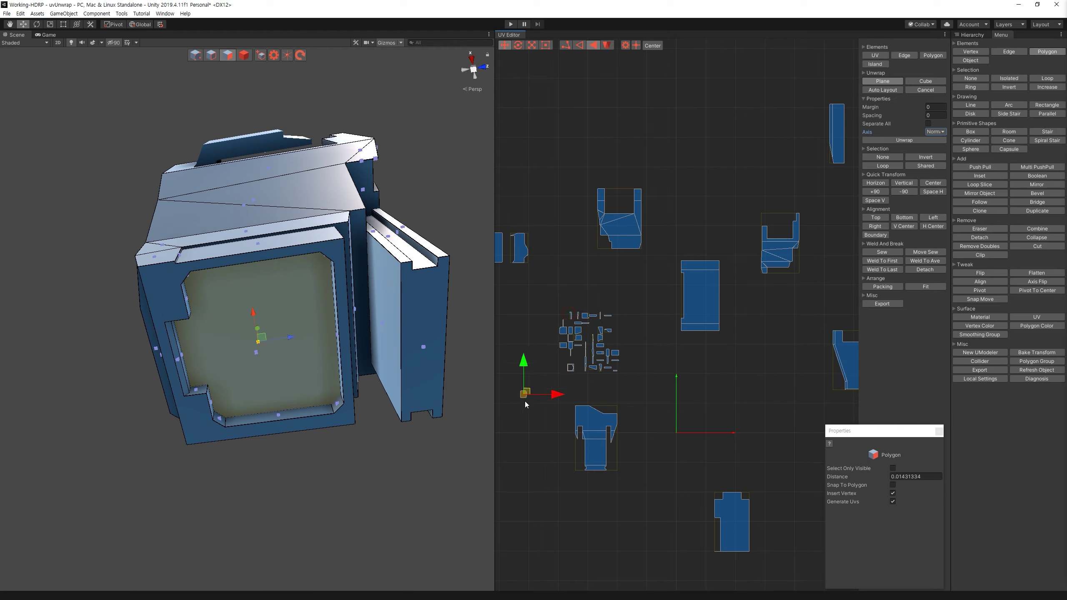
pyautogui.click(532, 394)
pyautogui.moveTo(531, 394); pyautogui.dragTo(647, 443, button='middle')
pyautogui.click(660, 481)
pyautogui.moveTo(695, 437); pyautogui.dragTo(675, 415)
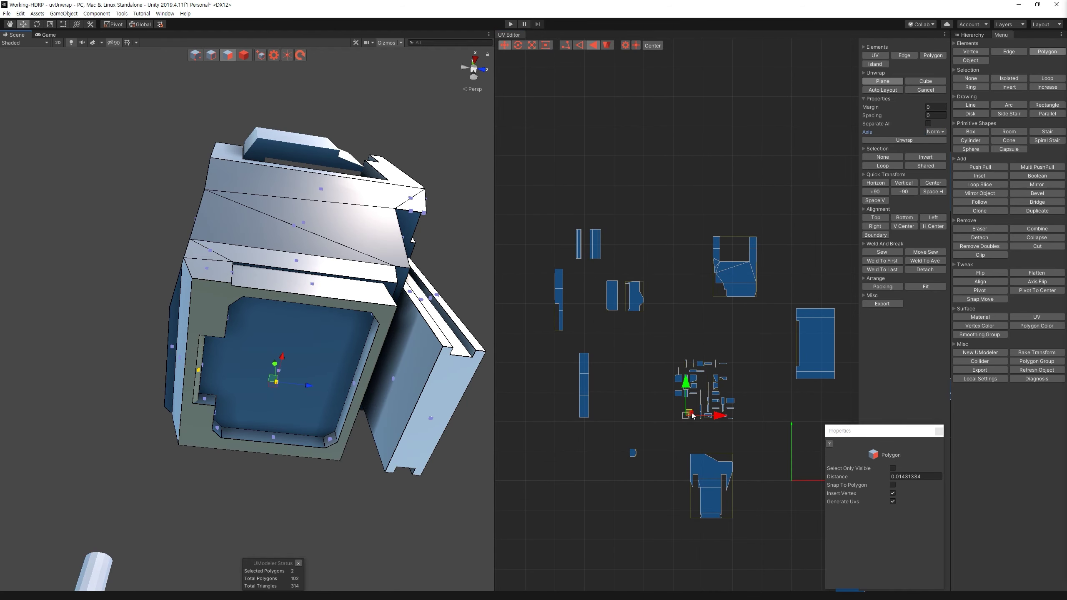
pyautogui.moveTo(748, 430); pyautogui.dragTo(655, 345)
# Step: Unwrap the bottom-edge strip face, rotate it -90 to horizontal, and move it to the top row
pyautogui.moveTo(483, 290)
pyautogui.keyDown('alt'); pyautogui.mouseDown()
pyautogui.moveTo(437, 267)
pyautogui.moveTo(535, 306)
pyautogui.mouseUp(); pyautogui.keyUp('alt')
pyautogui.keyDown('ctrl'); pyautogui.click(325, 329); pyautogui.keyUp('ctrl')
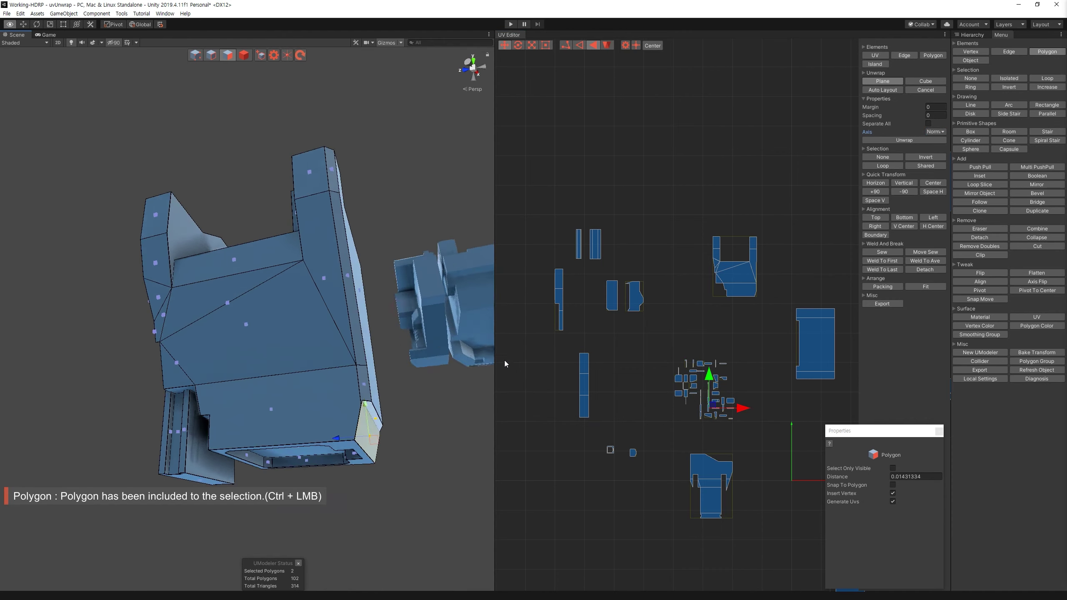
pyautogui.keyDown('alt'); pyautogui.moveTo(505, 391); pyautogui.dragTo(579, 357); pyautogui.keyUp('alt')
pyautogui.press('f')
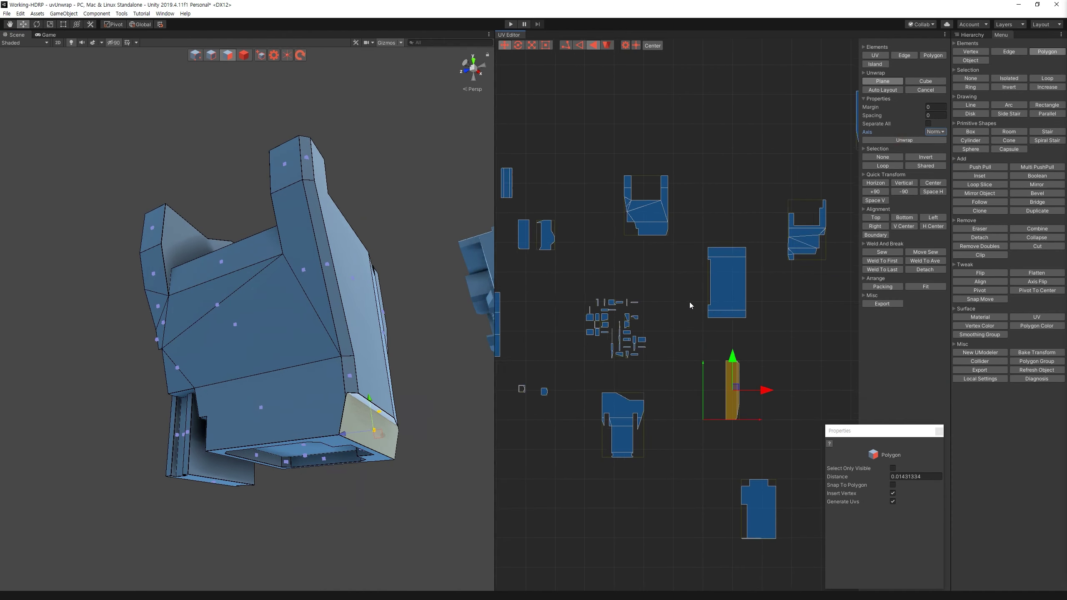
pyautogui.click(883, 89)
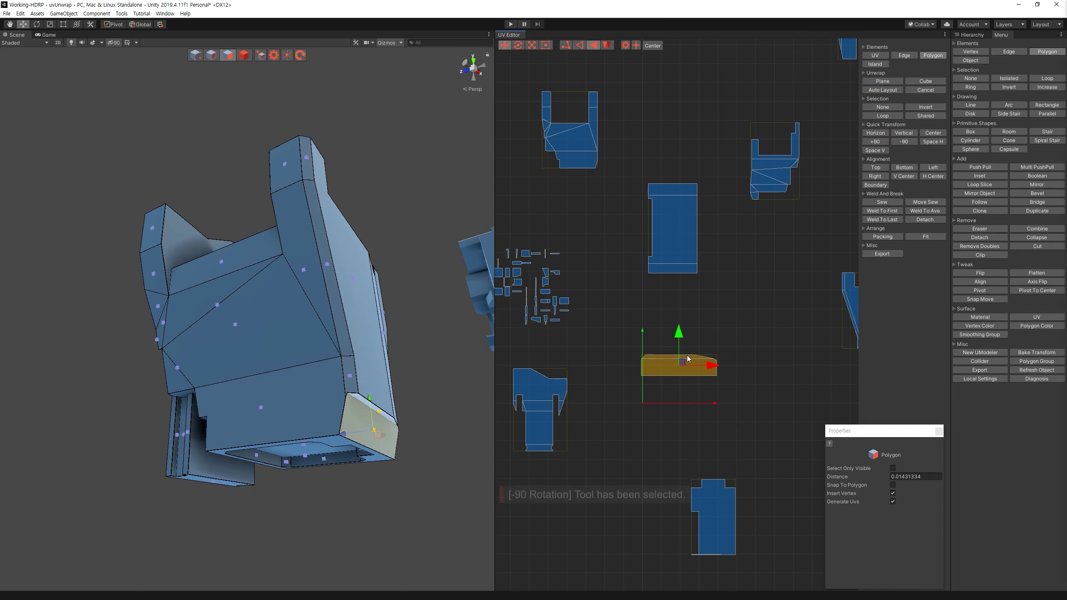
pyautogui.moveTo(618, 326); pyautogui.dragTo(511, 217)
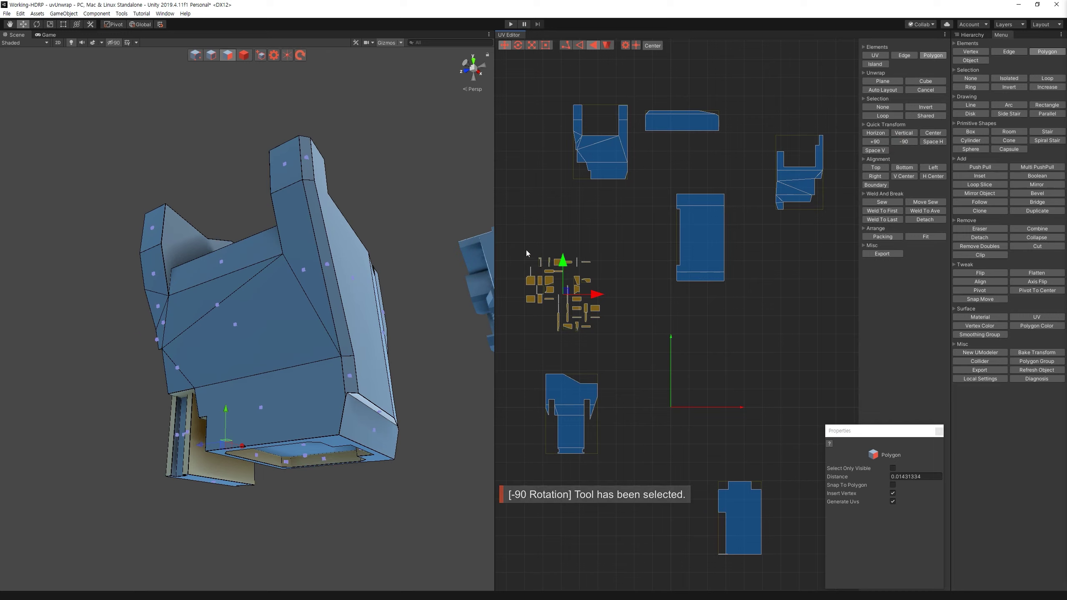
pyautogui.moveTo(471, 319)
pyautogui.keyDown('alt'); pyautogui.mouseDown()
pyautogui.moveTo(417, 304)
pyautogui.moveTo(330, 351)
pyautogui.mouseUp(); pyautogui.keyUp('alt')
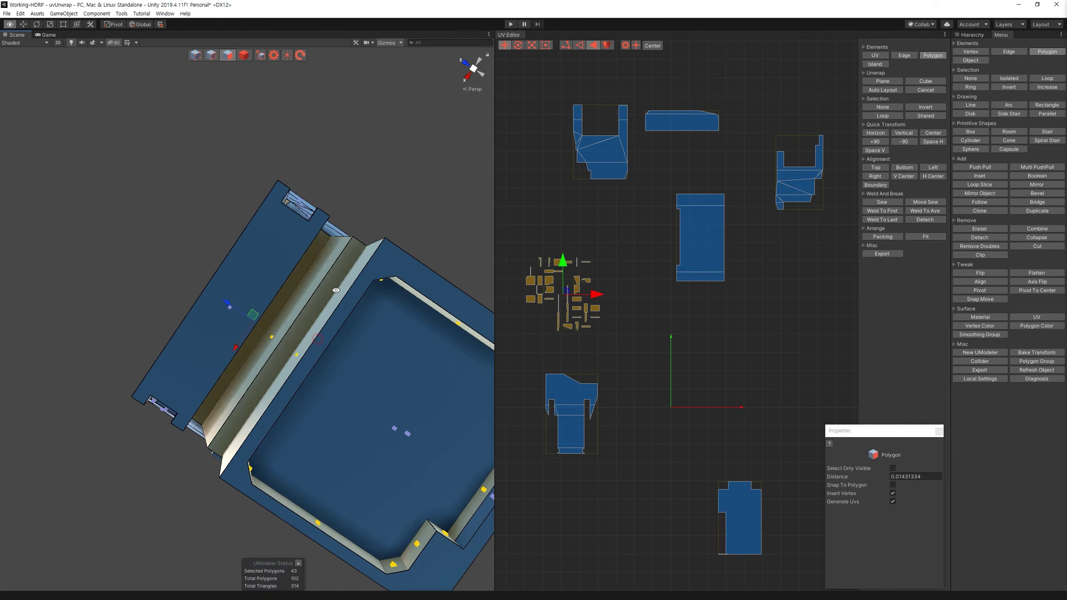
pyautogui.click(329, 351)
# Step: Select several forearm faces and test a plane projection on them, then undo it
pyautogui.keyDown('ctrl'); pyautogui.click(319, 378); pyautogui.keyUp('ctrl')
pyautogui.keyDown('ctrl'); pyautogui.click(269, 357); pyautogui.keyUp('ctrl')
pyautogui.moveTo(269, 357)
pyautogui.keyDown('alt'); pyautogui.mouseDown()
pyautogui.moveTo(465, 274)
pyautogui.moveTo(598, 397)
pyautogui.moveTo(357, 338)
pyautogui.mouseUp(); pyautogui.keyUp('alt')
pyautogui.moveTo(196, 315)
pyautogui.keyDown('alt'); pyautogui.mouseDown()
pyautogui.moveTo(322, 181)
pyautogui.moveTo(293, 329)
pyautogui.moveTo(168, 296)
pyautogui.moveTo(370, 364)
pyautogui.moveTo(374, 353)
pyautogui.mouseUp(); pyautogui.keyUp('alt')
pyautogui.keyDown('ctrl'); pyautogui.click(168, 296); pyautogui.keyUp('ctrl')
pyautogui.click(882, 82)
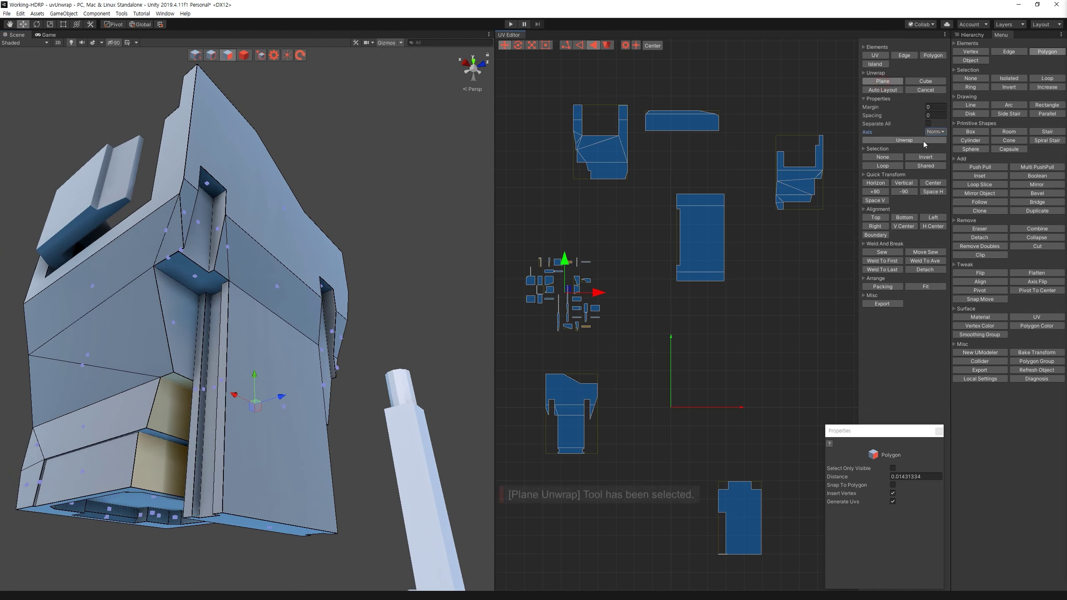
pyautogui.hotkey('ctrl', 'z')
pyautogui.hotkey('ctrl', 'z')
pyautogui.hotkey('ctrl', 'z')
pyautogui.hotkey('ctrl', 'z')
# Step: Reselect the forearm's thin inner strip faces for unwrapping
pyautogui.keyDown('alt'); pyautogui.moveTo(214, 312); pyautogui.dragTo(387, 255); pyautogui.keyUp('alt')
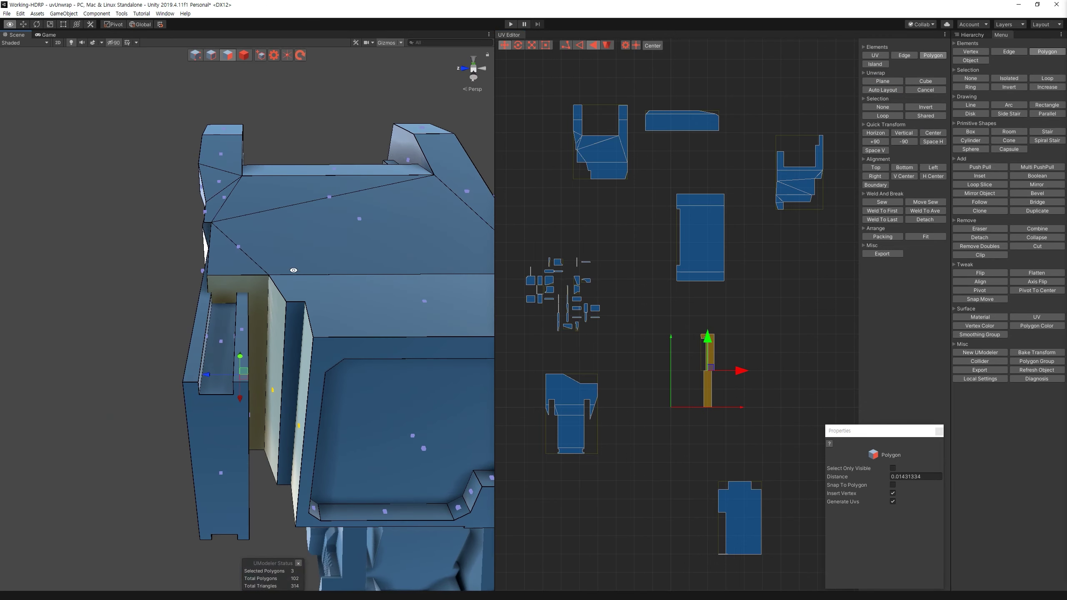
pyautogui.click(387, 254)
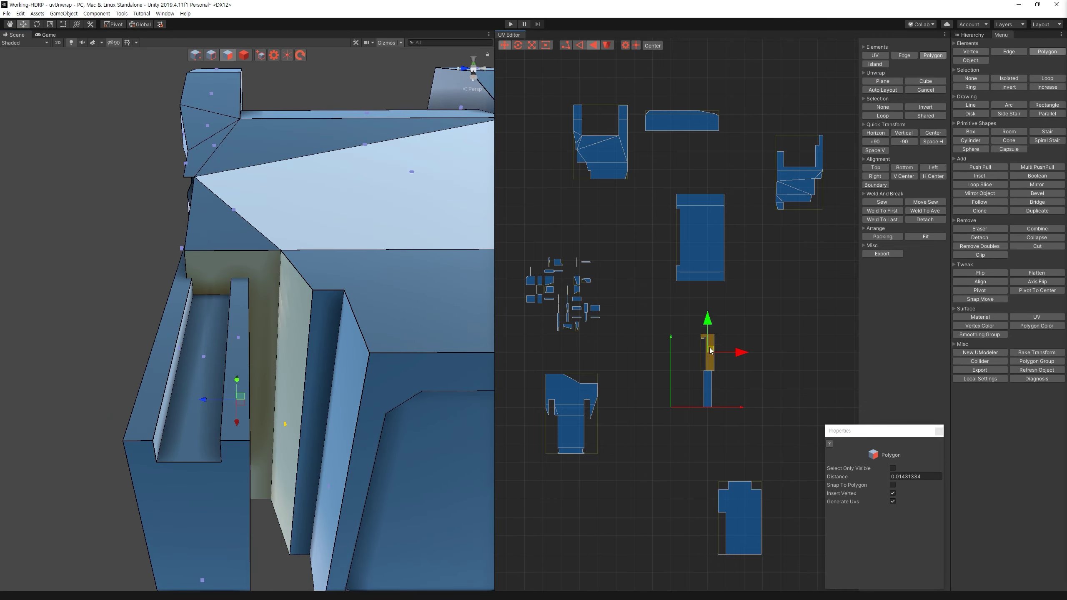
pyautogui.keyDown('alt'); pyautogui.moveTo(602, 360); pyautogui.dragTo(281, 332); pyautogui.keyUp('alt')
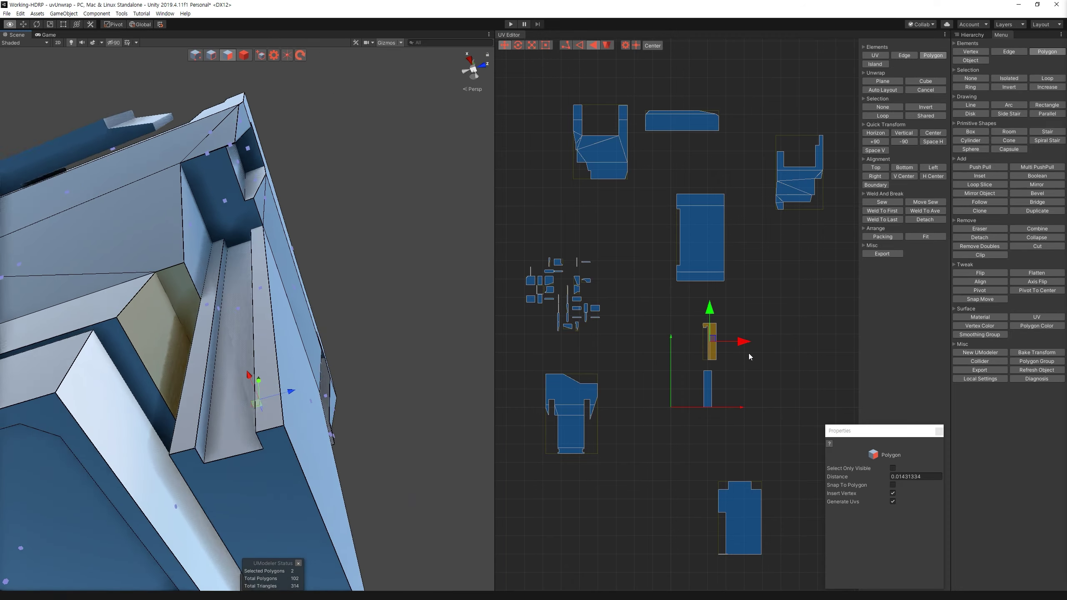
pyautogui.keyDown('alt'); pyautogui.moveTo(281, 332); pyautogui.dragTo(529, 385); pyautogui.keyUp('alt')
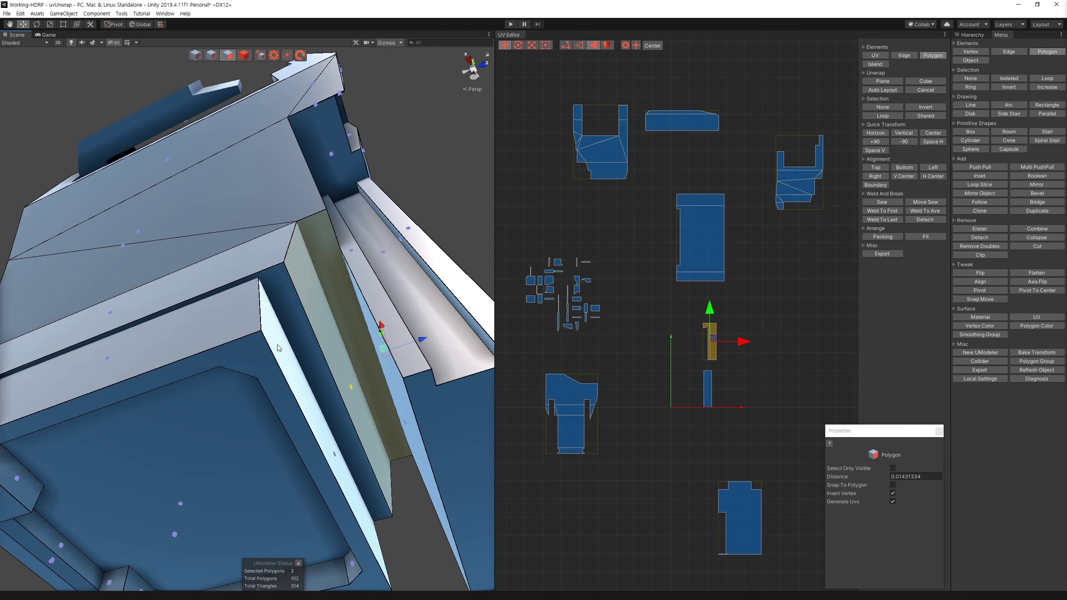
pyautogui.keyDown('ctrl'); pyautogui.click(369, 378); pyautogui.keyUp('ctrl')
pyautogui.keyDown('alt'); pyautogui.moveTo(369, 378); pyautogui.dragTo(292, 356); pyautogui.keyUp('alt')
pyautogui.click(292, 357)
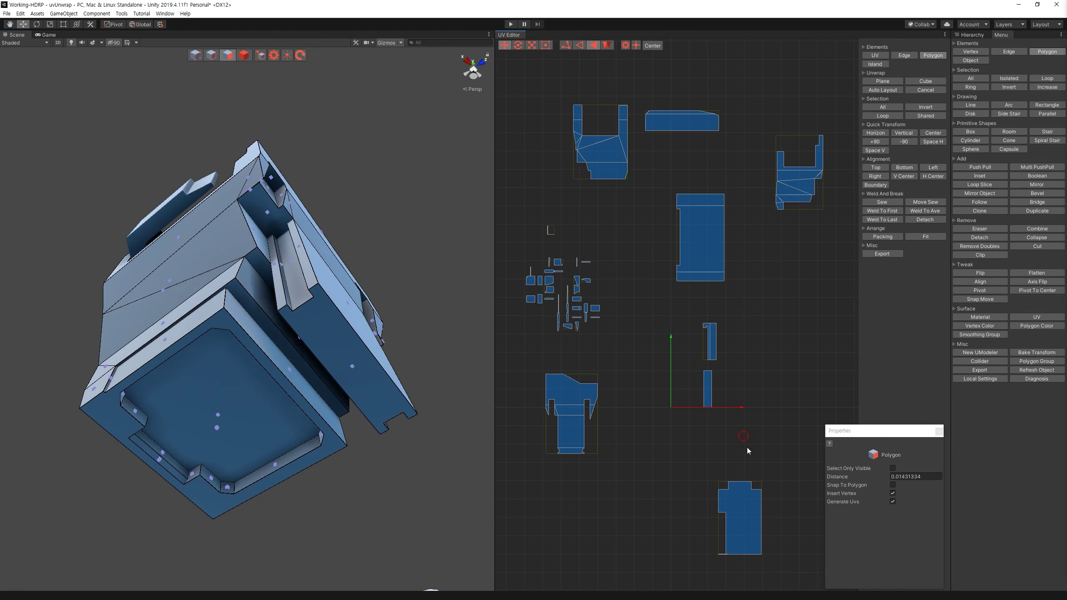
pyautogui.keyDown('ctrl'); pyautogui.click(285, 365); pyautogui.keyUp('ctrl')
pyautogui.keyDown('alt'); pyautogui.moveTo(285, 365); pyautogui.dragTo(854, 220); pyautogui.keyUp('alt')
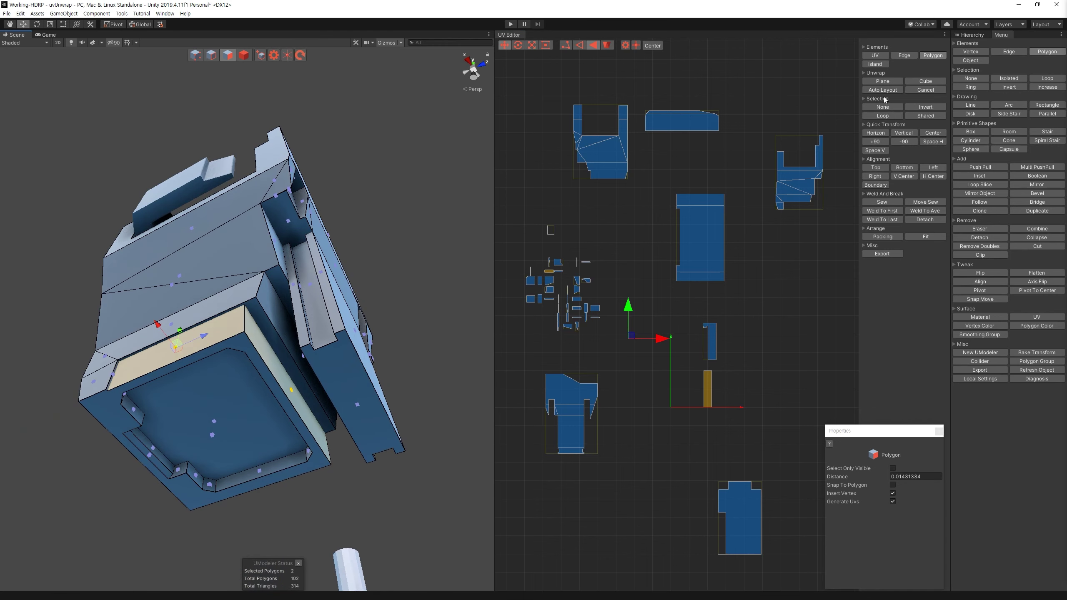
# Step: Plane-unwrap the strips into one island, auto-layout it, and move it below the other islands
pyautogui.click(892, 82)
pyautogui.click(908, 142)
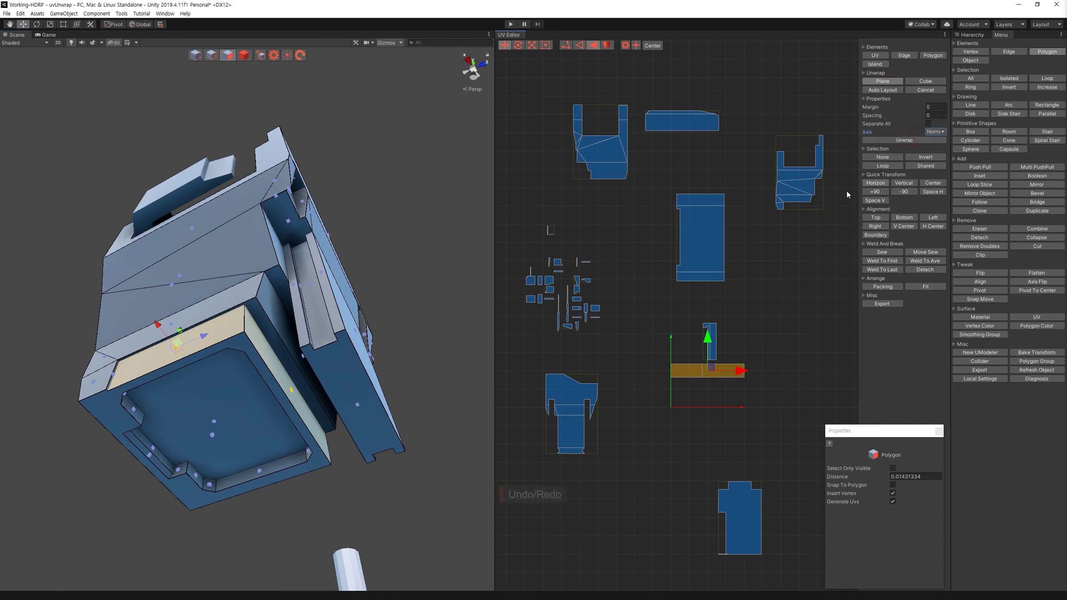
pyautogui.click(880, 92)
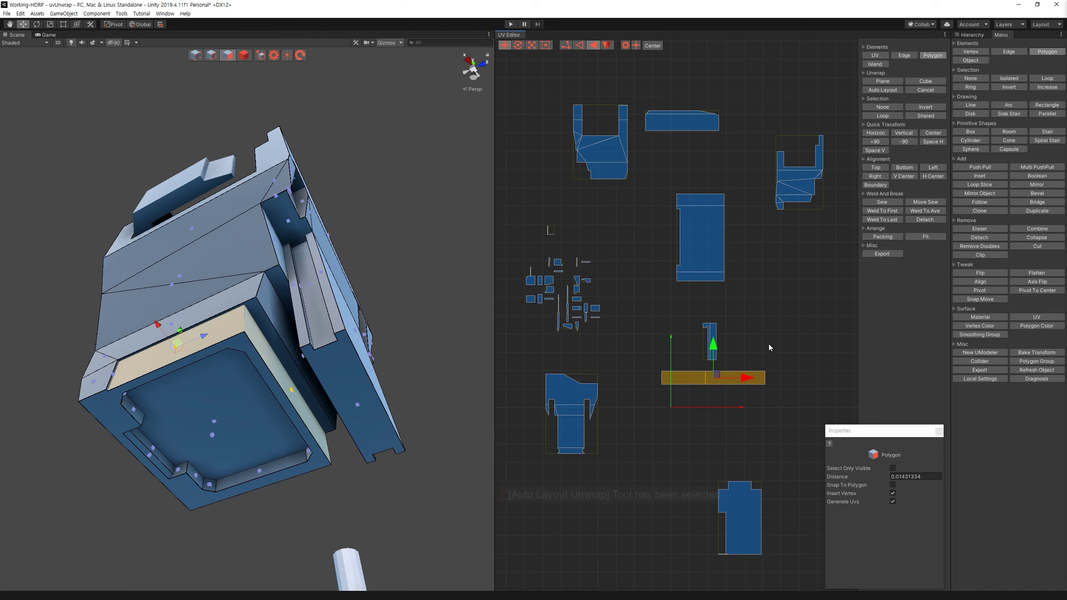
pyautogui.click(691, 319)
pyautogui.keyDown('alt'); pyautogui.moveTo(294, 315); pyautogui.dragTo(100, 329); pyautogui.keyUp('alt')
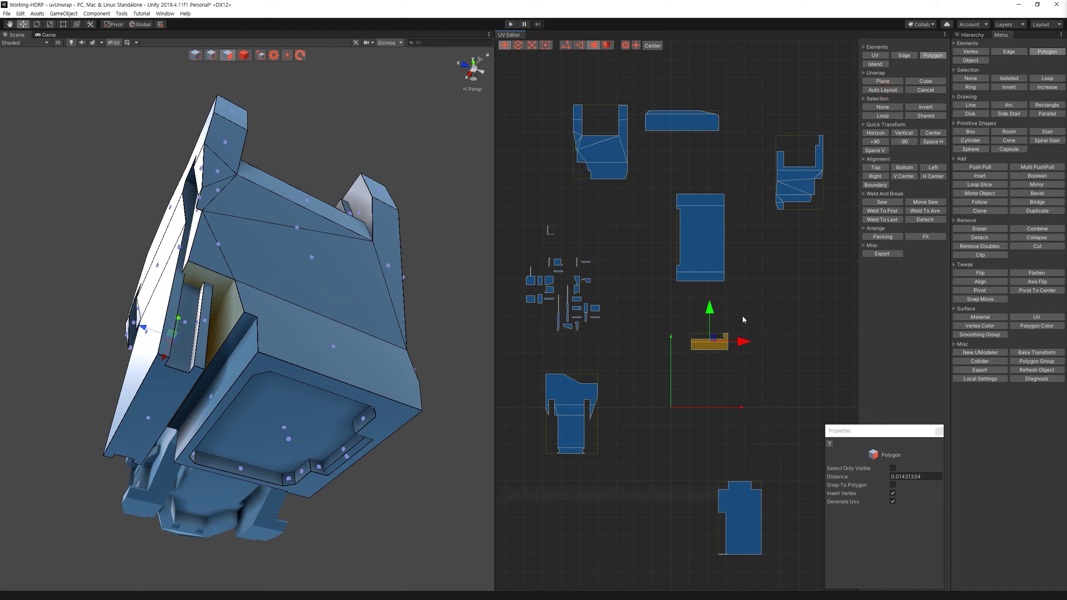
pyautogui.moveTo(631, 368); pyautogui.dragTo(502, 217)
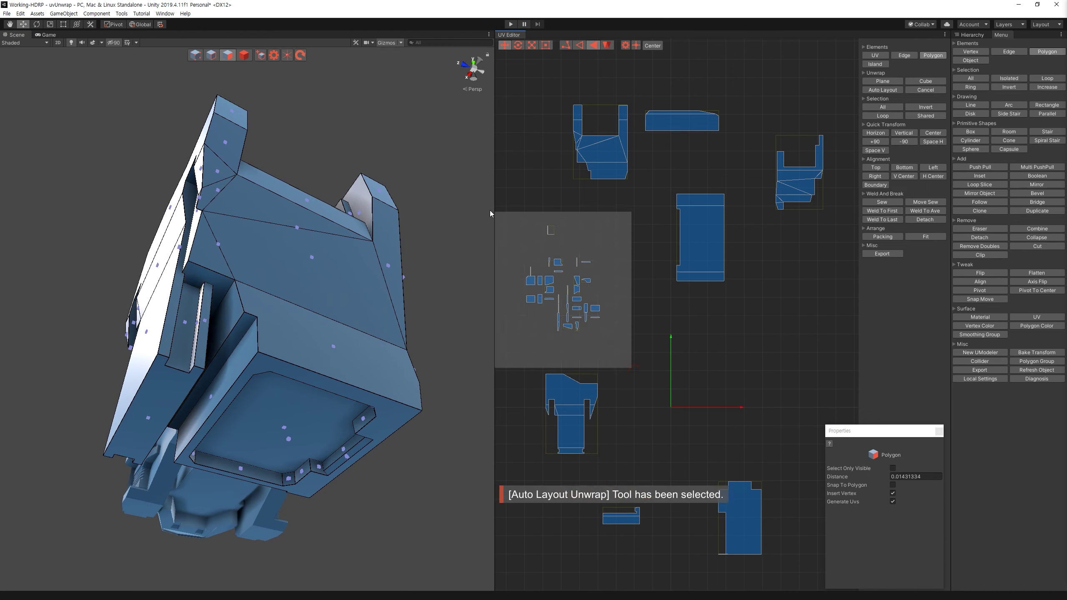
# Step: Select a few more faces on the forearm
pyautogui.keyDown('alt'); pyautogui.moveTo(294, 295); pyautogui.dragTo(399, 322); pyautogui.keyUp('alt')
pyautogui.click(399, 322)
pyautogui.keyDown('ctrl'); pyautogui.click(345, 206); pyautogui.keyUp('ctrl')
pyautogui.keyDown('alt'); pyautogui.moveTo(345, 207); pyautogui.dragTo(292, 282); pyautogui.keyUp('alt')
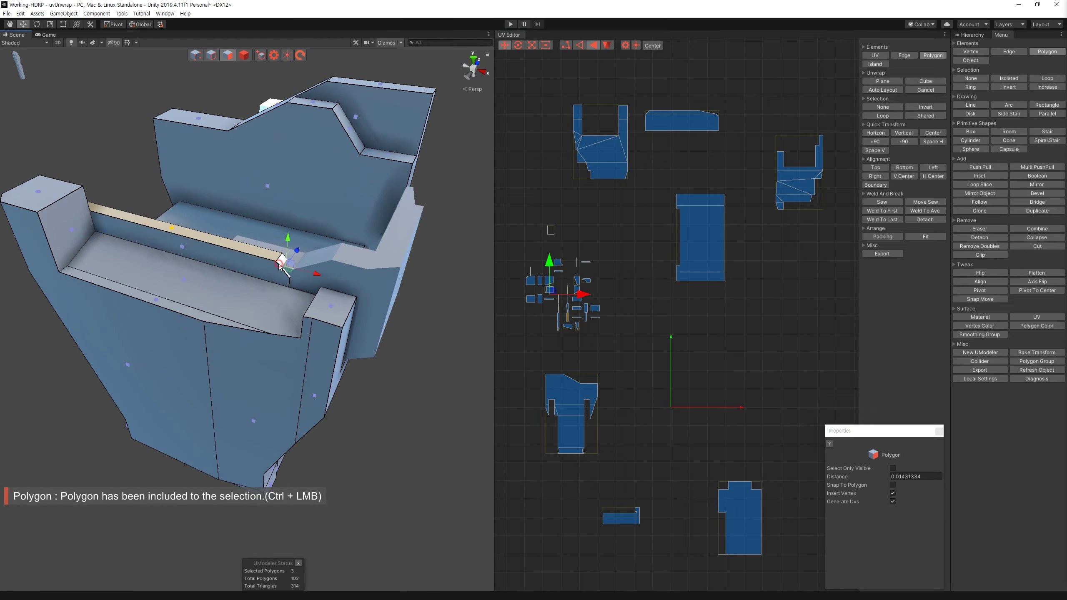
pyautogui.keyDown('ctrl'); pyautogui.click(279, 264); pyautogui.keyUp('ctrl')
pyautogui.scroll(3, 279, 265)
pyautogui.moveTo(279, 265)
pyautogui.keyDown('alt'); pyautogui.mouseDown()
pyautogui.moveTo(165, 278)
pyautogui.moveTo(145, 189)
pyautogui.mouseUp(); pyautogui.keyUp('alt')
pyautogui.scroll(-5, 165, 278)
# Step: Hide the inner UModeler object and select the forearm body in polygon mode
pyautogui.click(244, 55)
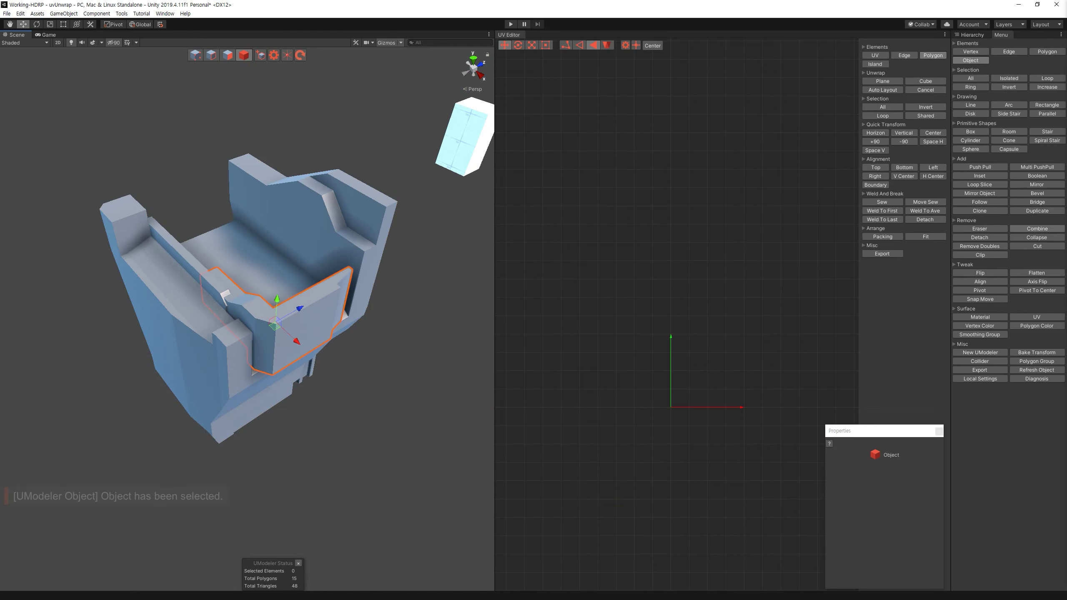
pyautogui.click(970, 34)
pyautogui.click(956, 445)
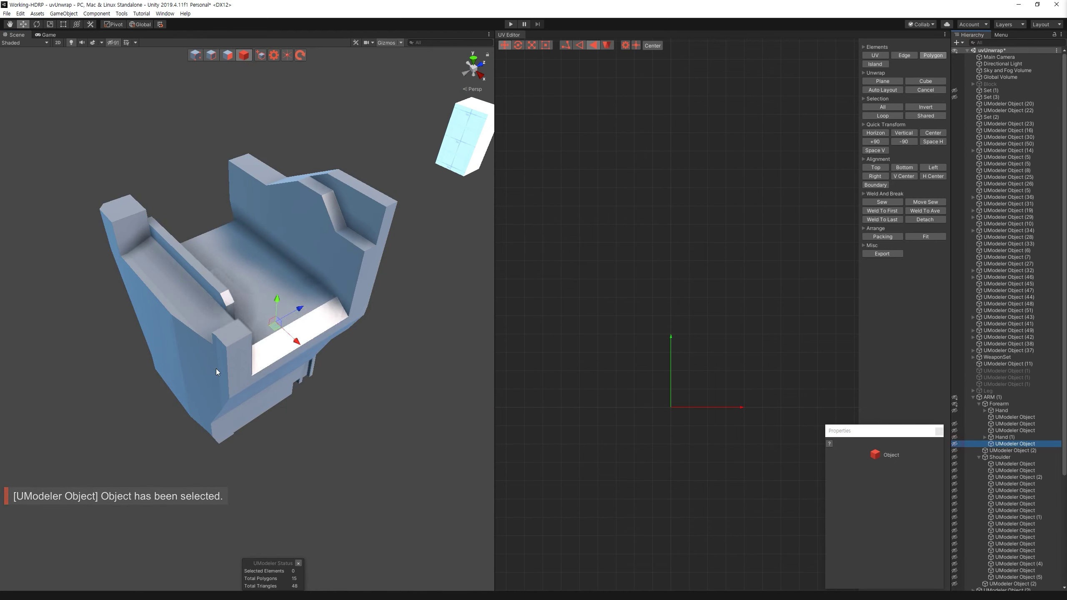
pyautogui.click(221, 350)
pyautogui.click(225, 58)
# Step: Test a plane projection on the large inner wall face, undo it, and clear the selection
pyautogui.moveTo(132, 211)
pyautogui.keyDown('alt'); pyautogui.mouseDown()
pyautogui.moveTo(170, 283)
pyautogui.moveTo(353, 292)
pyautogui.mouseUp(); pyautogui.keyUp('alt')
pyautogui.keyDown('ctrl'); pyautogui.click(352, 290); pyautogui.keyUp('ctrl')
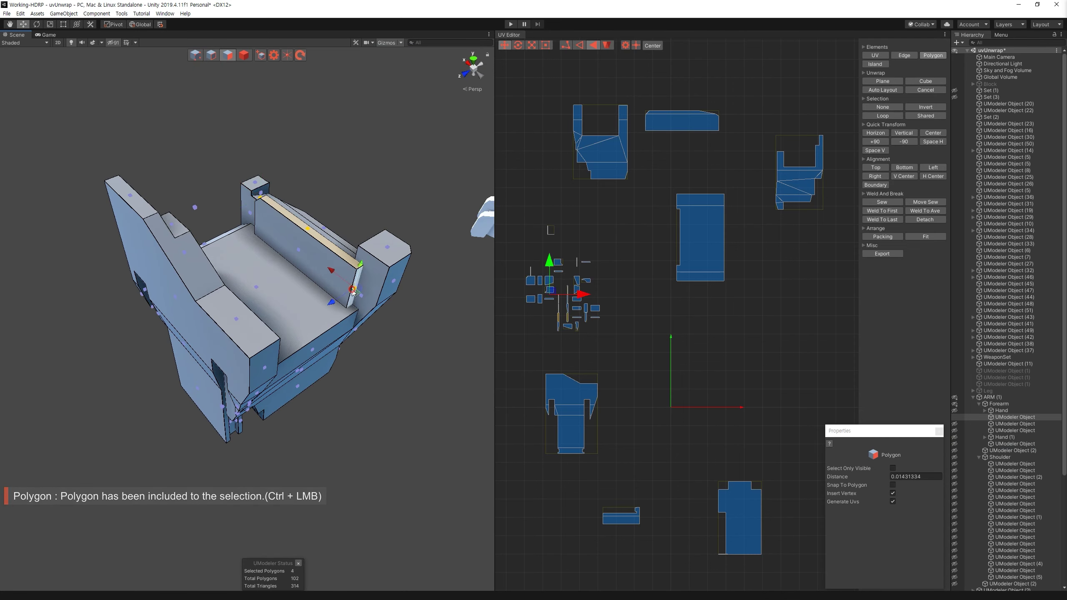
pyautogui.click(883, 80)
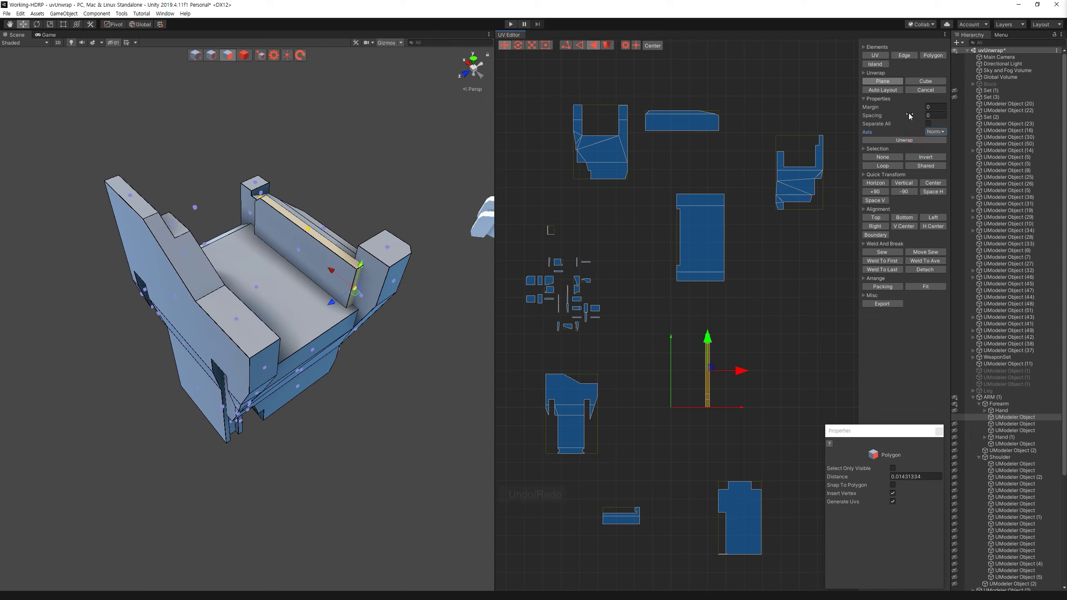
pyautogui.hotkey('ctrl', 'z')
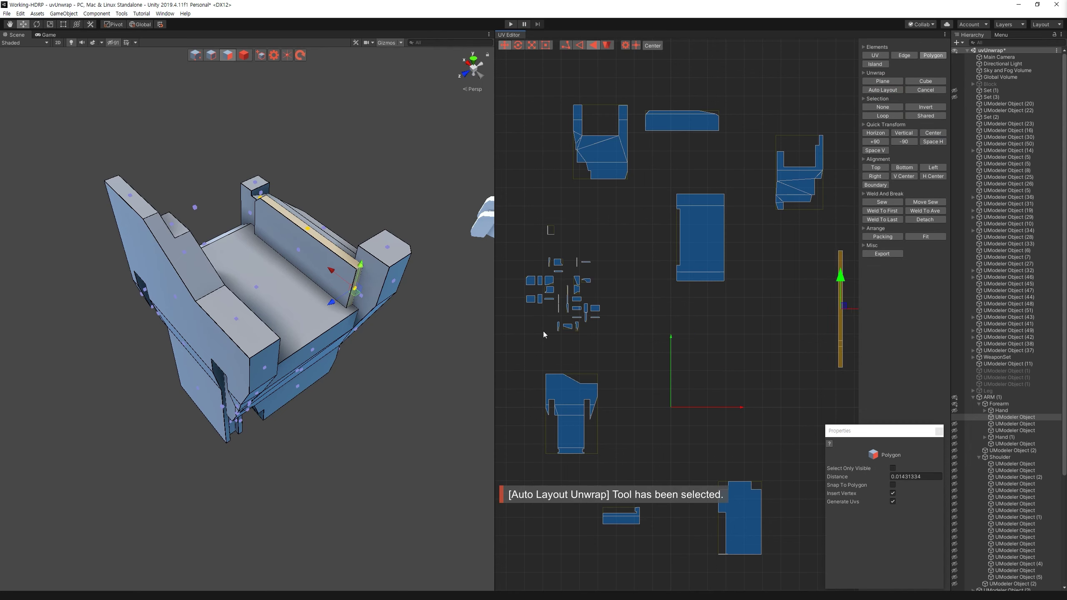
pyautogui.press('Escape')
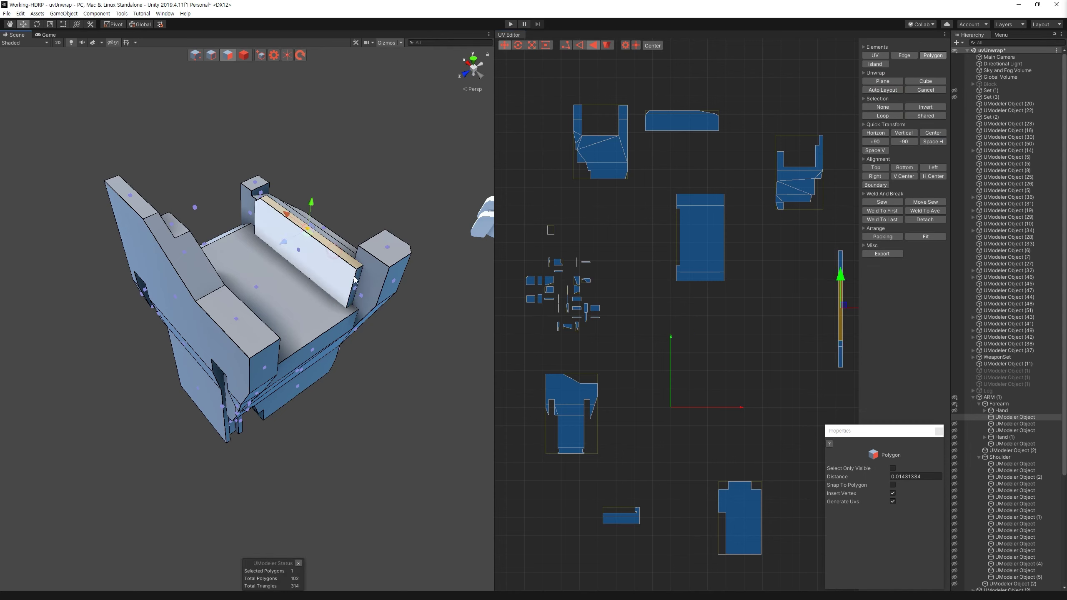
pyautogui.moveTo(794, 389); pyautogui.dragTo(856, 237)
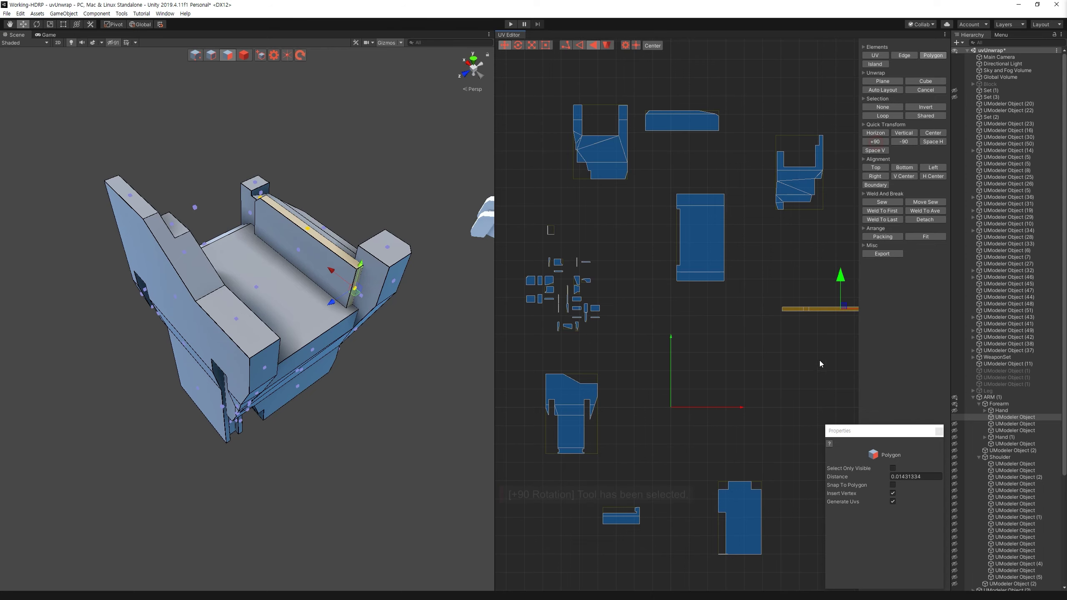
pyautogui.moveTo(641, 337); pyautogui.dragTo(692, 371, button='middle')
pyautogui.moveTo(717, 382); pyautogui.dragTo(525, 256)
pyautogui.moveTo(316, 261)
pyautogui.keyDown('alt'); pyautogui.mouseDown()
pyautogui.moveTo(366, 267)
pyautogui.moveTo(142, 305)
pyautogui.moveTo(380, 455)
pyautogui.mouseUp(); pyautogui.keyUp('alt')
# Step: Plane-project the tan end block's two faces, rotate the island upright, and place it near the top
pyautogui.keyDown('alt'); pyautogui.moveTo(360, 300); pyautogui.dragTo(319, 268); pyautogui.keyUp('alt')
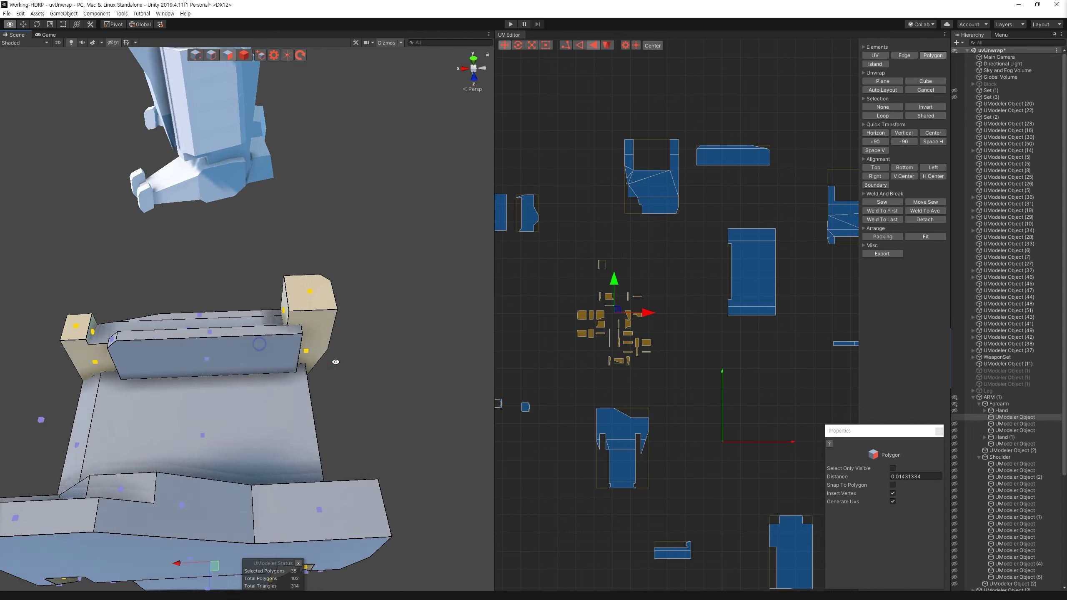
pyautogui.click(320, 332)
pyautogui.keyDown('ctrl'); pyautogui.click(311, 286); pyautogui.keyUp('ctrl')
pyautogui.click(883, 81)
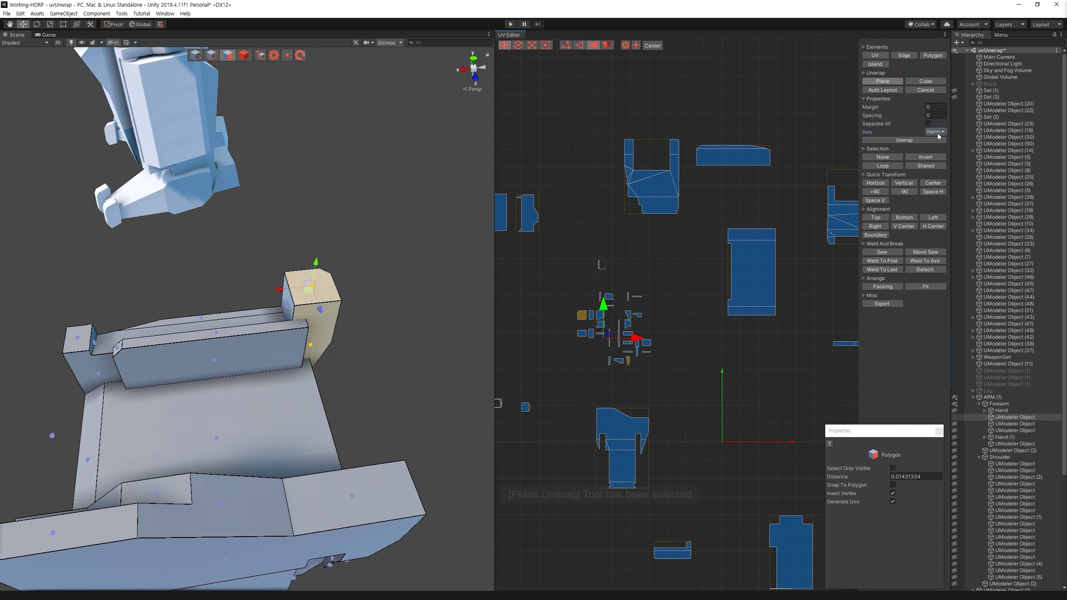
pyautogui.click(883, 90)
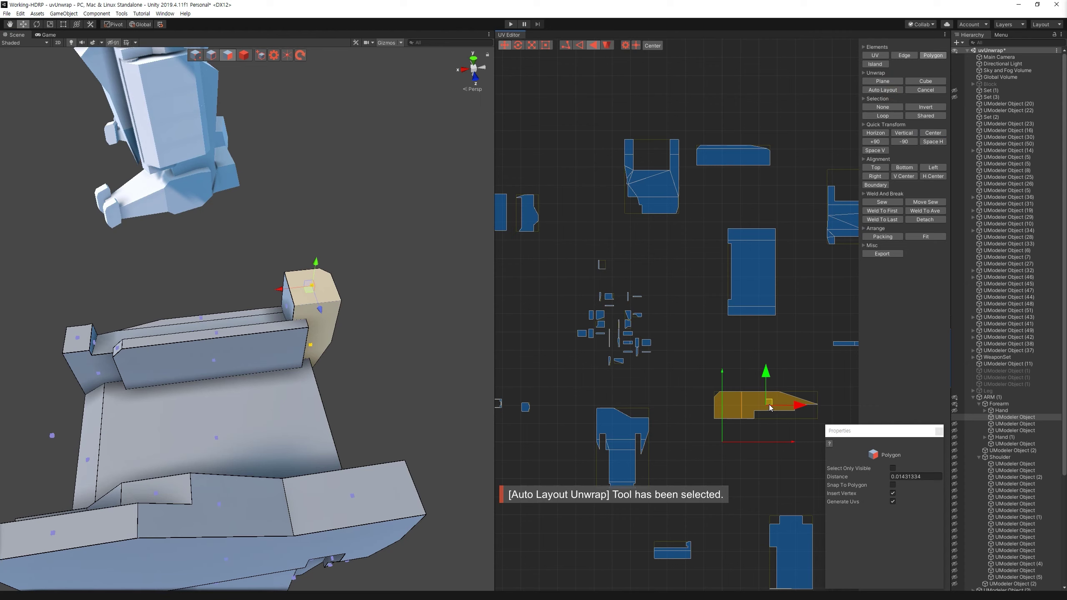
pyautogui.moveTo(770, 406); pyautogui.dragTo(755, 88)
pyautogui.click(874, 141)
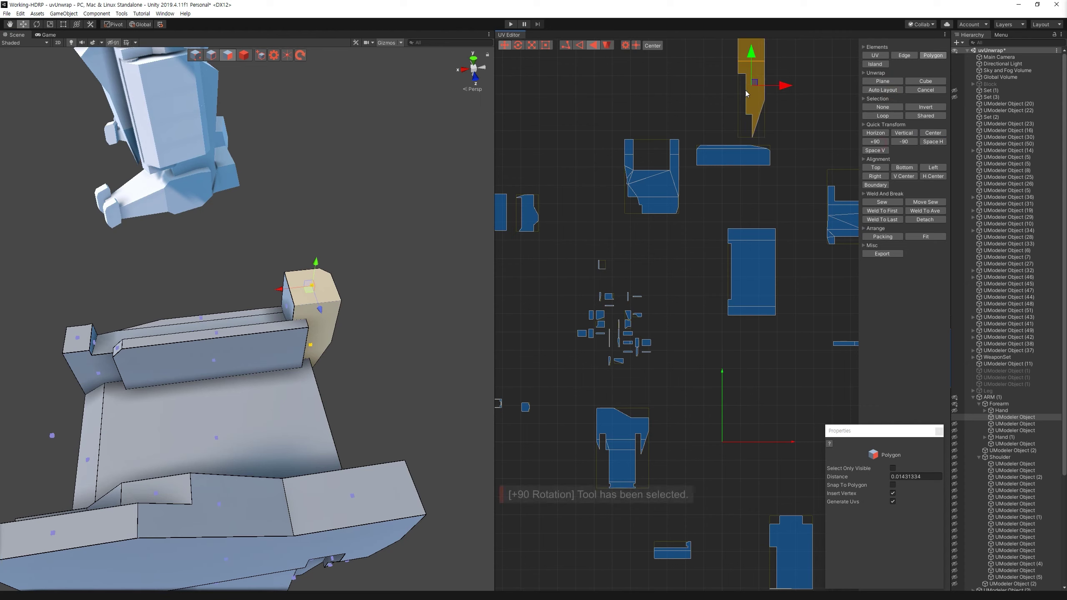
pyautogui.moveTo(744, 90); pyautogui.dragTo(783, 89)
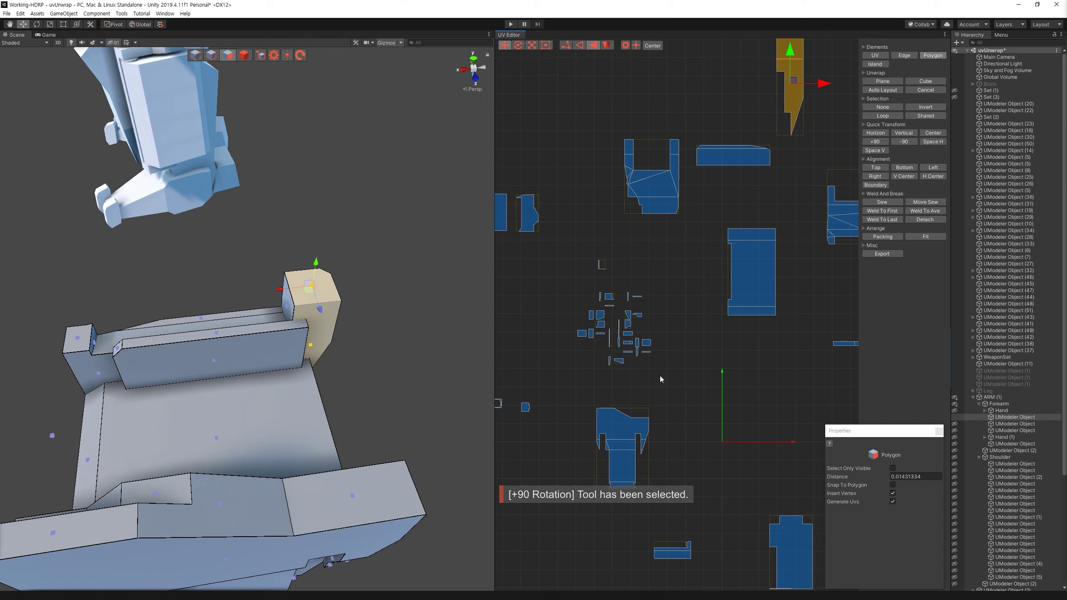
# Step: Plane-project the other end block's front and top faces, rotate 90°, and place the island top-left
pyautogui.moveTo(662, 395); pyautogui.dragTo(576, 264)
pyautogui.keyDown('alt'); pyautogui.moveTo(269, 378); pyautogui.dragTo(329, 414); pyautogui.keyUp('alt')
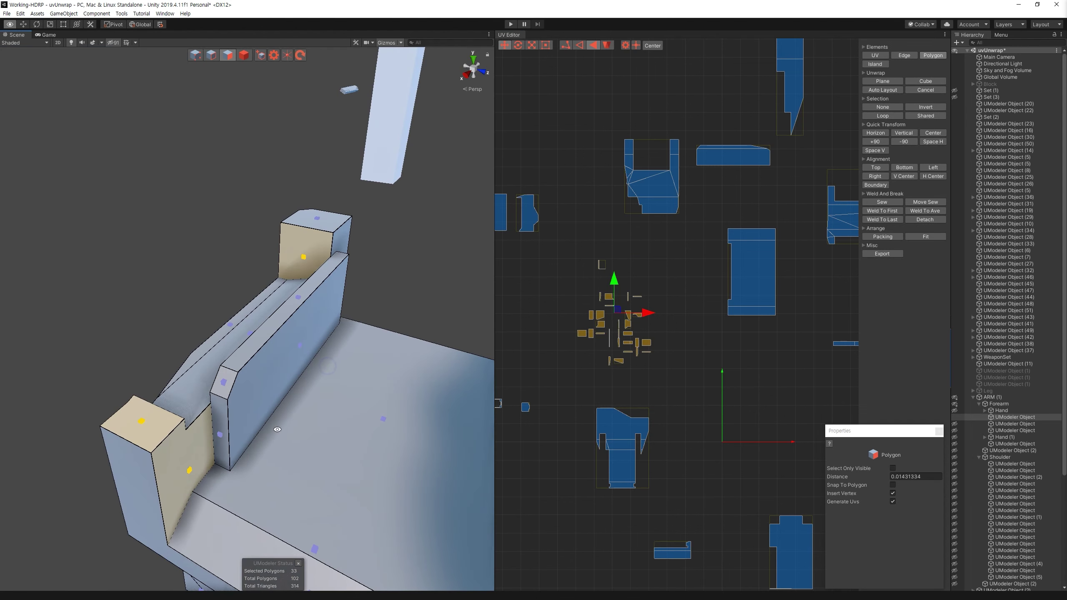
pyautogui.click(189, 470)
pyautogui.keyDown('ctrl'); pyautogui.click(141, 420); pyautogui.keyUp('ctrl')
pyautogui.keyDown('alt'); pyautogui.moveTo(407, 294); pyautogui.dragTo(513, 281); pyautogui.keyUp('alt')
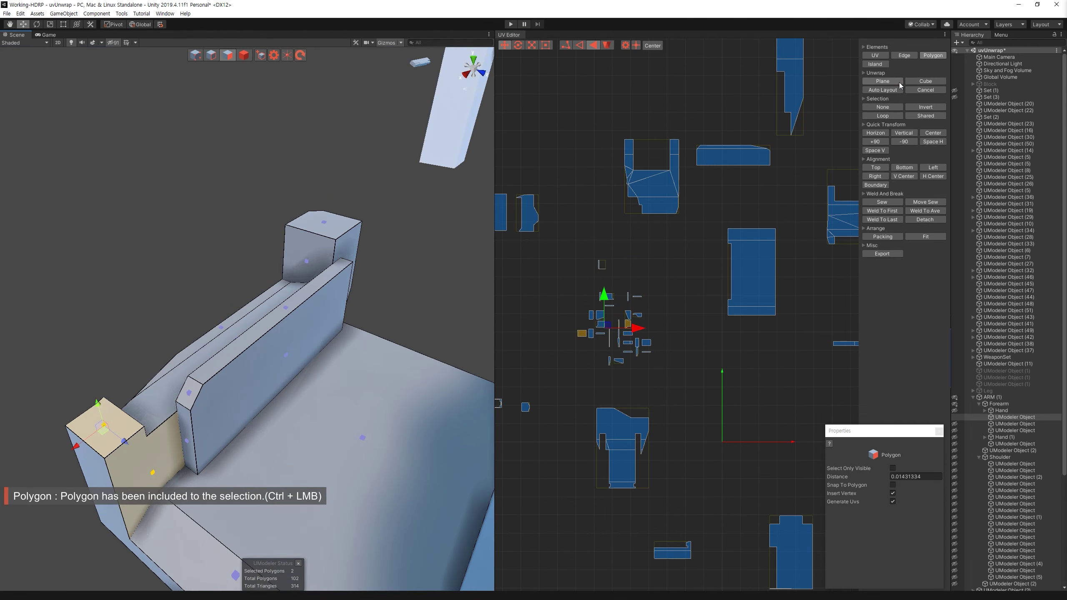
pyautogui.click(882, 81)
pyautogui.click(883, 89)
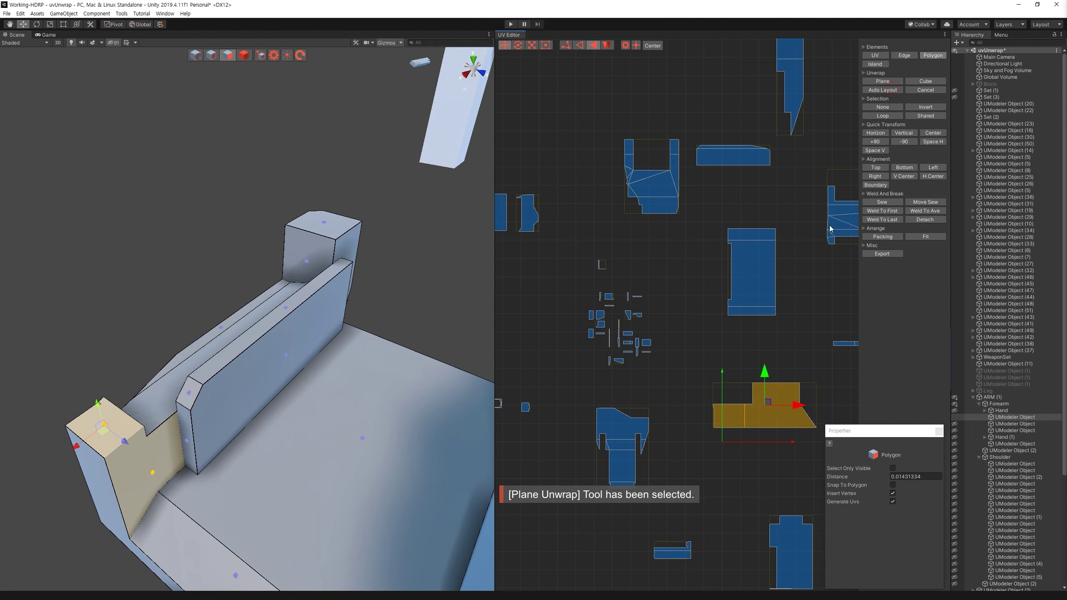
pyautogui.moveTo(768, 401); pyautogui.dragTo(646, 82)
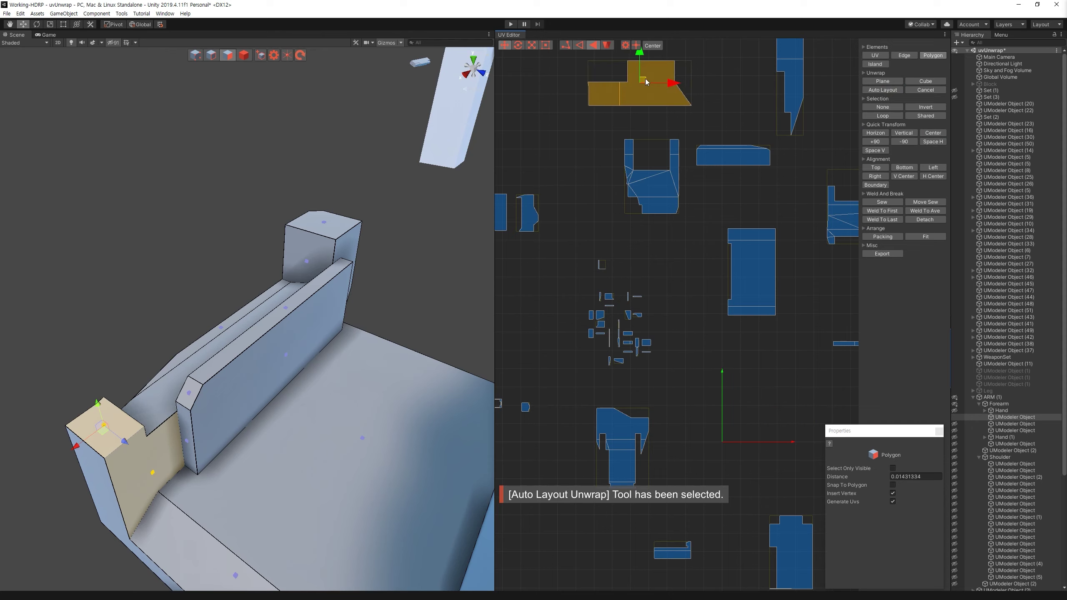
pyautogui.click(884, 142)
pyautogui.moveTo(654, 139); pyautogui.dragTo(674, 223, button='middle')
# Step: Plane-project the ledge's inner wall face and rotate the strip horizontal
pyautogui.moveTo(656, 170); pyautogui.dragTo(706, 123)
pyautogui.keyDown('alt'); pyautogui.moveTo(399, 357); pyautogui.dragTo(498, 370); pyautogui.keyUp('alt')
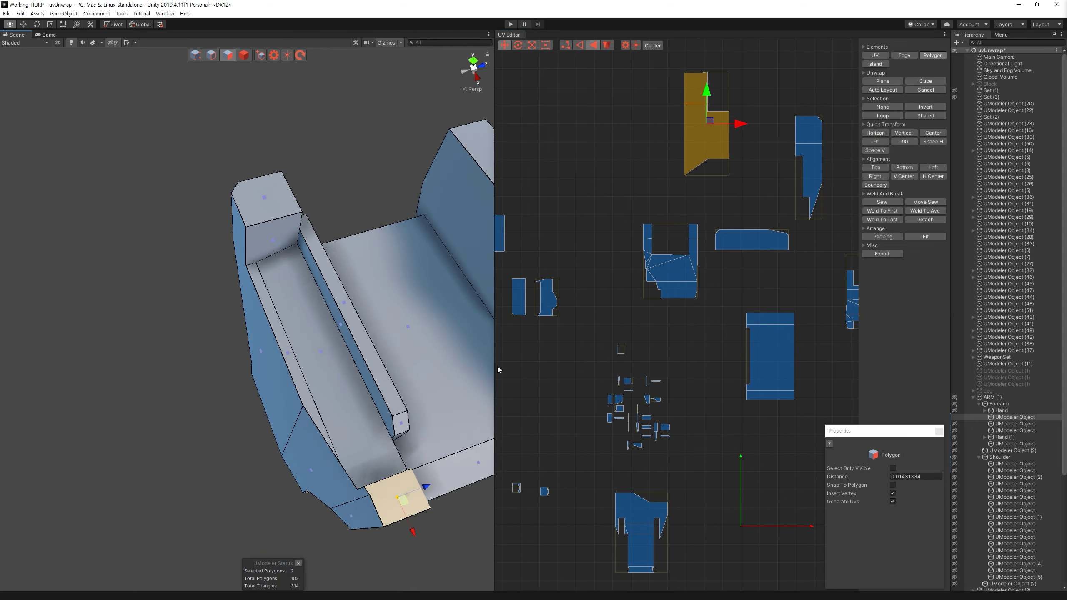
pyautogui.moveTo(573, 338); pyautogui.dragTo(687, 463)
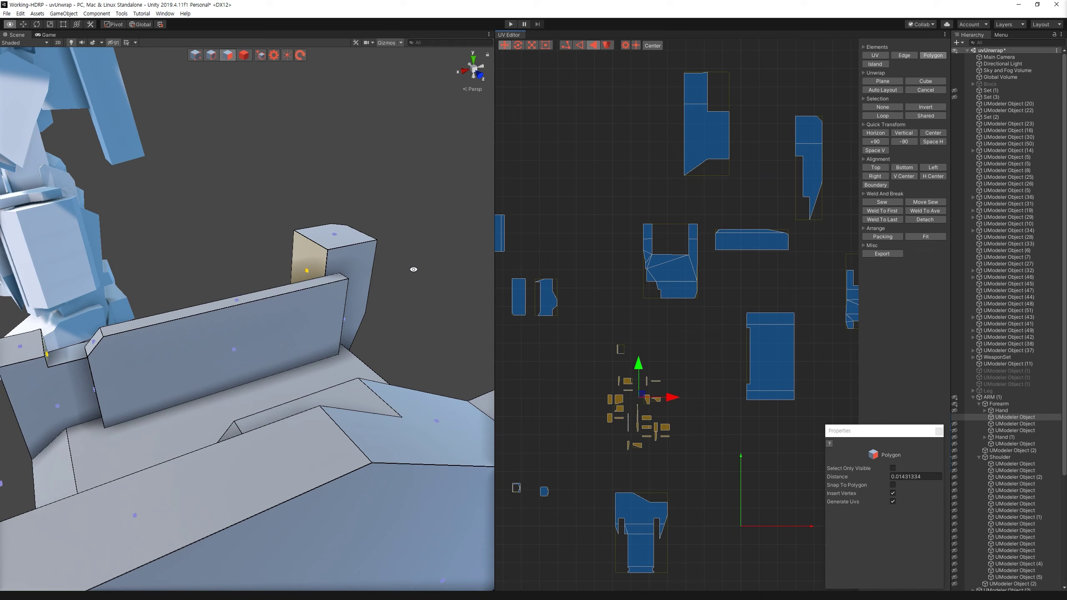
pyautogui.keyDown('alt'); pyautogui.moveTo(413, 269); pyautogui.dragTo(320, 328); pyautogui.keyUp('alt')
pyautogui.keyDown('alt'); pyautogui.moveTo(320, 328); pyautogui.dragTo(310, 320, button='right'); pyautogui.keyUp('alt')
pyautogui.click(337, 352)
pyautogui.keyDown('alt'); pyautogui.moveTo(337, 352); pyautogui.dragTo(337, 352); pyautogui.keyUp('alt')
pyautogui.keyDown('ctrl'); pyautogui.click(337, 353); pyautogui.keyUp('ctrl')
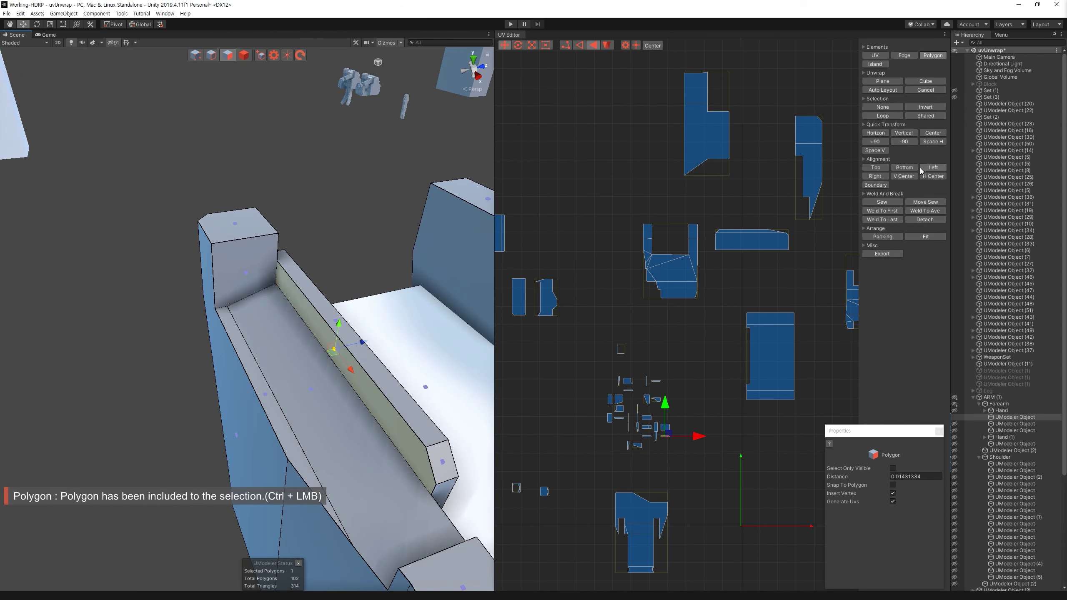
pyautogui.click(883, 81)
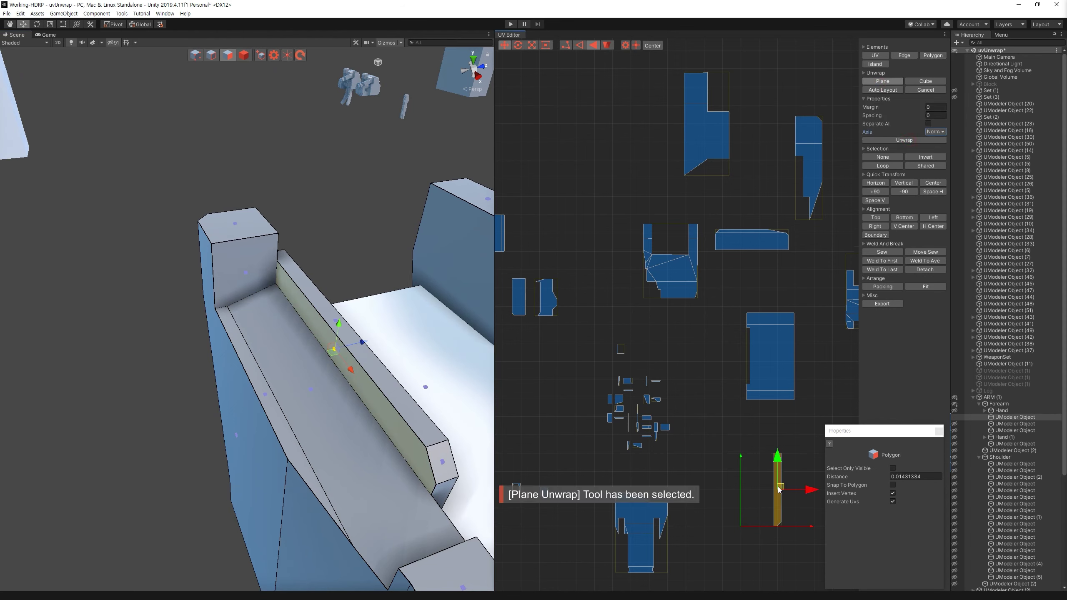
pyautogui.click(904, 191)
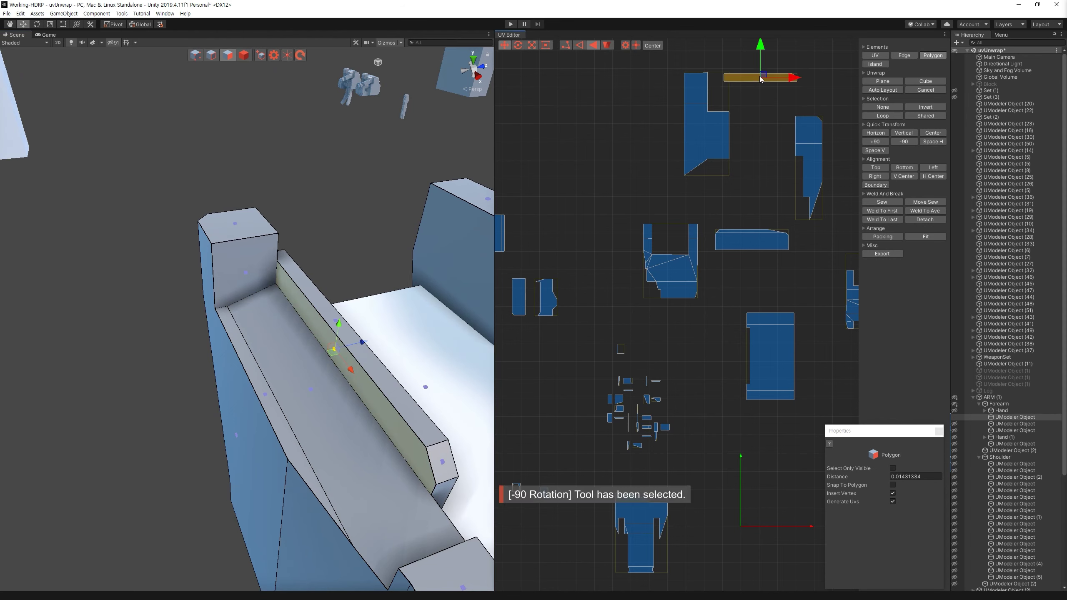
# Step: Move the horizontal ledge strip down beside the other strip at the bottom of the layout
pyautogui.click(369, 360)
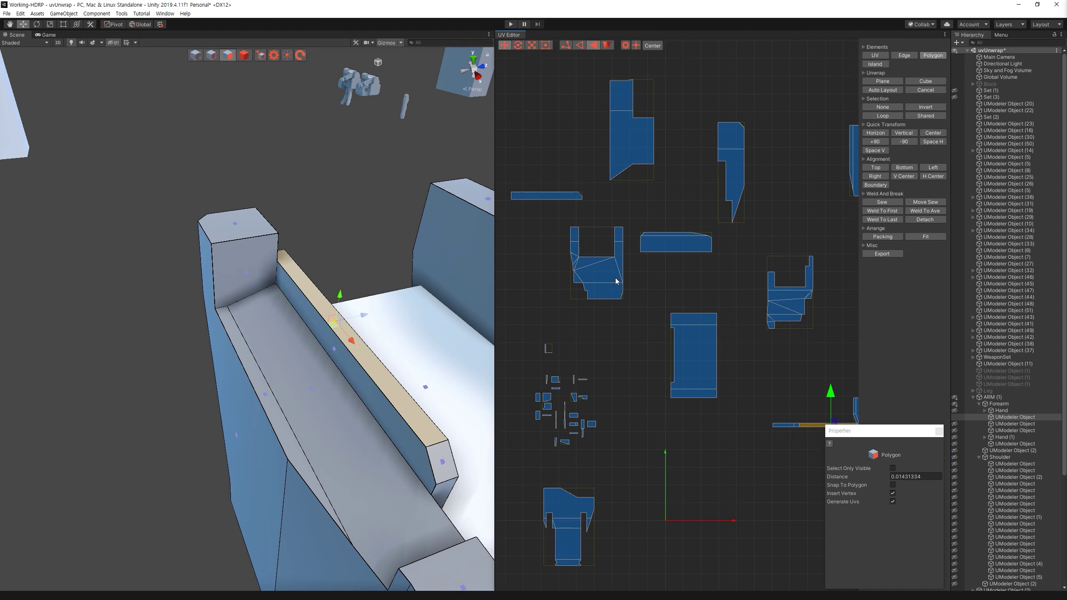
pyautogui.moveTo(599, 223); pyautogui.dragTo(556, 207)
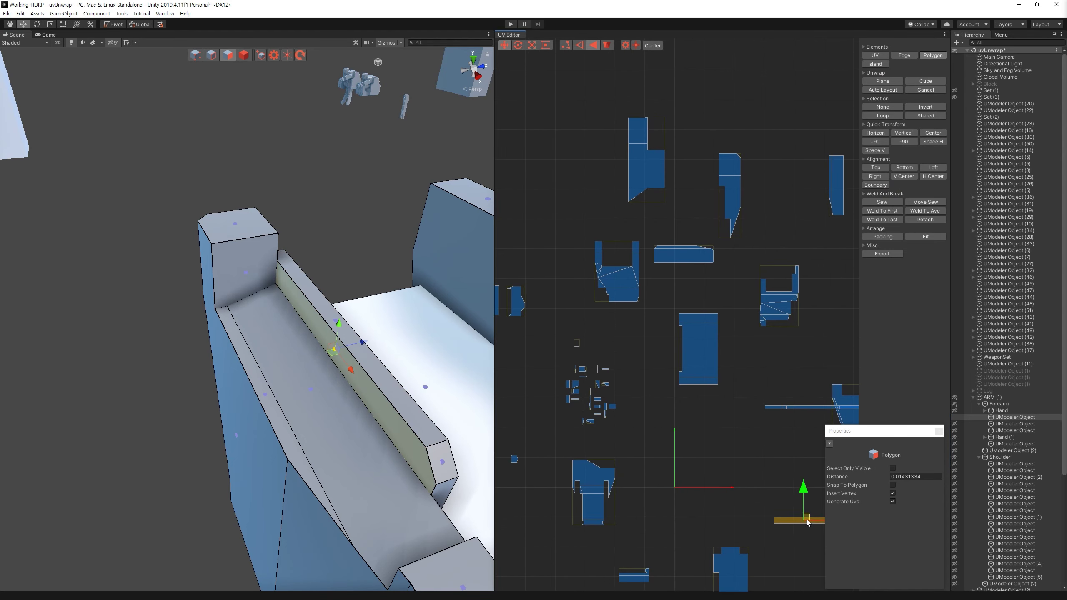
pyautogui.moveTo(791, 461); pyautogui.dragTo(625, 383, button='middle')
pyautogui.click(624, 383)
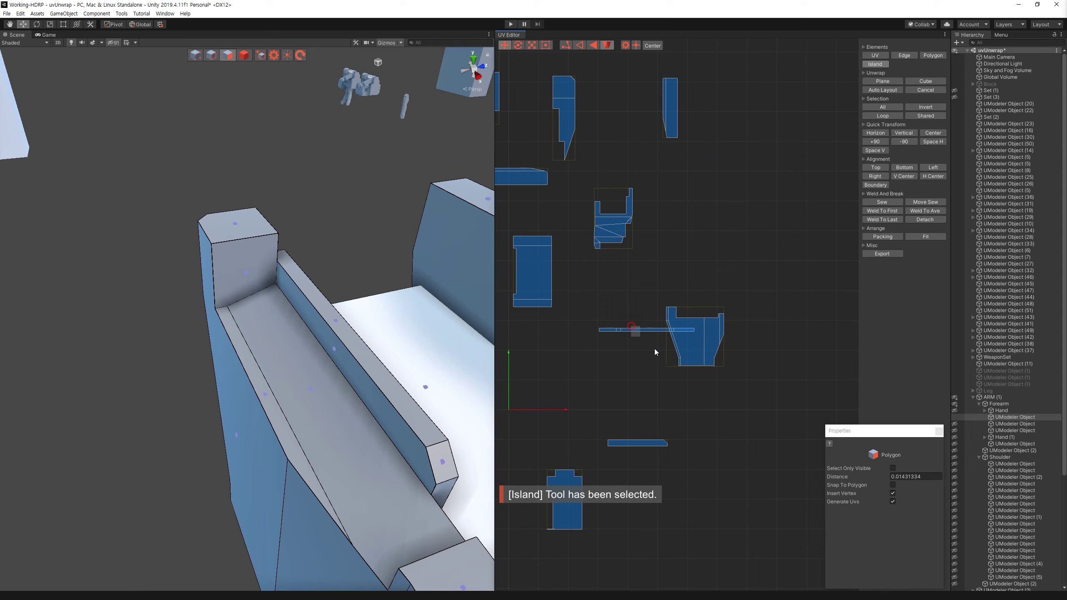
pyautogui.click(655, 330)
pyautogui.moveTo(676, 404); pyautogui.dragTo(662, 457)
pyautogui.click(729, 395)
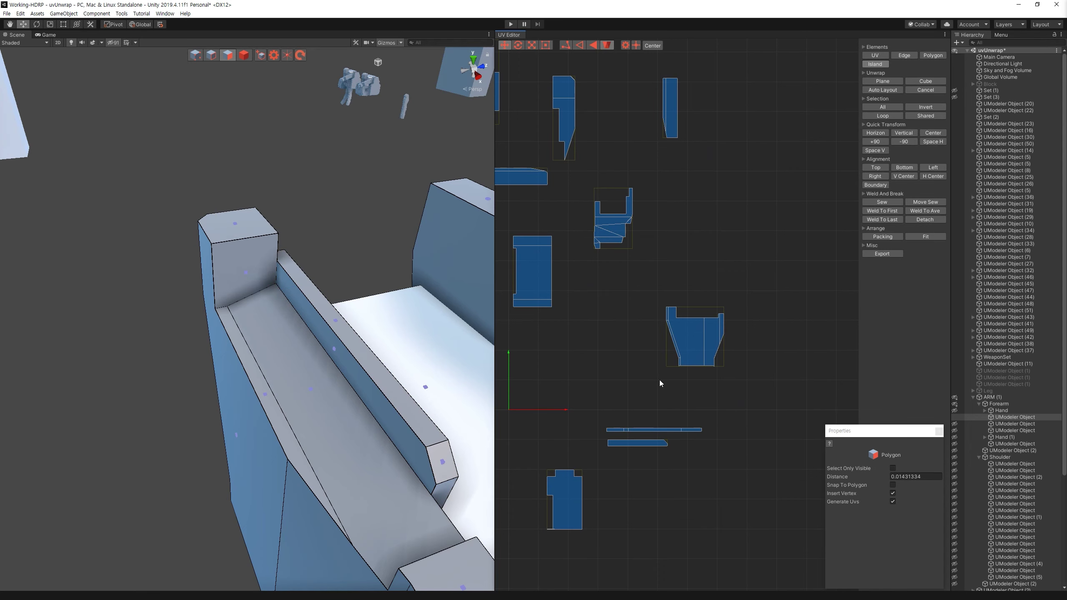
pyautogui.moveTo(677, 383); pyautogui.dragTo(693, 386, button='middle')
pyautogui.moveTo(685, 395); pyautogui.dragTo(596, 290)
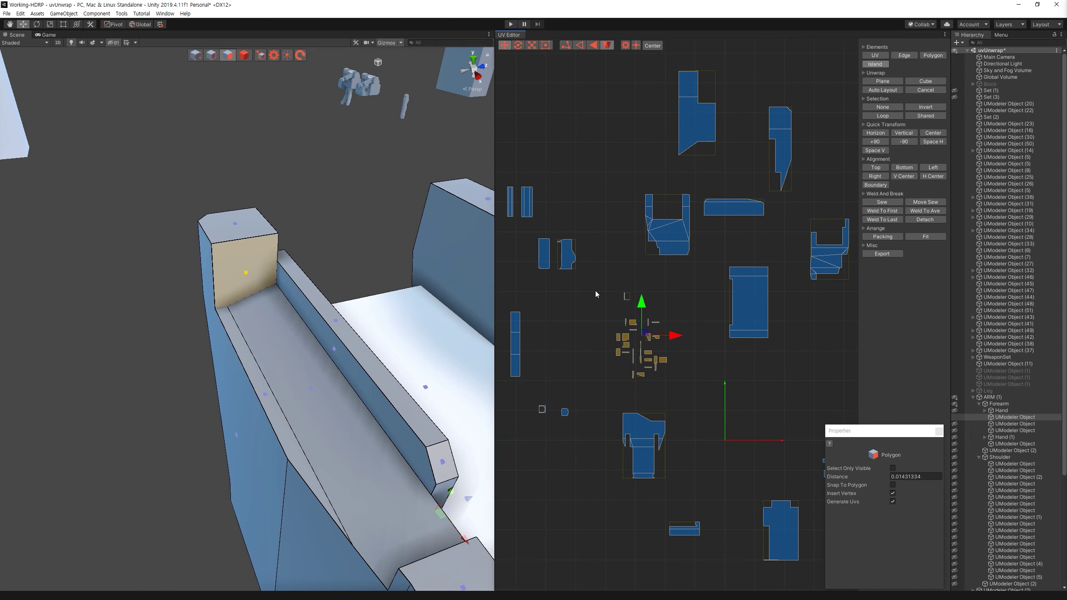
pyautogui.keyDown('alt'); pyautogui.moveTo(440, 252); pyautogui.dragTo(294, 176); pyautogui.keyUp('alt')
pyautogui.keyDown('alt'); pyautogui.moveTo(295, 176); pyautogui.dragTo(284, 168, button='right'); pyautogui.keyUp('alt')
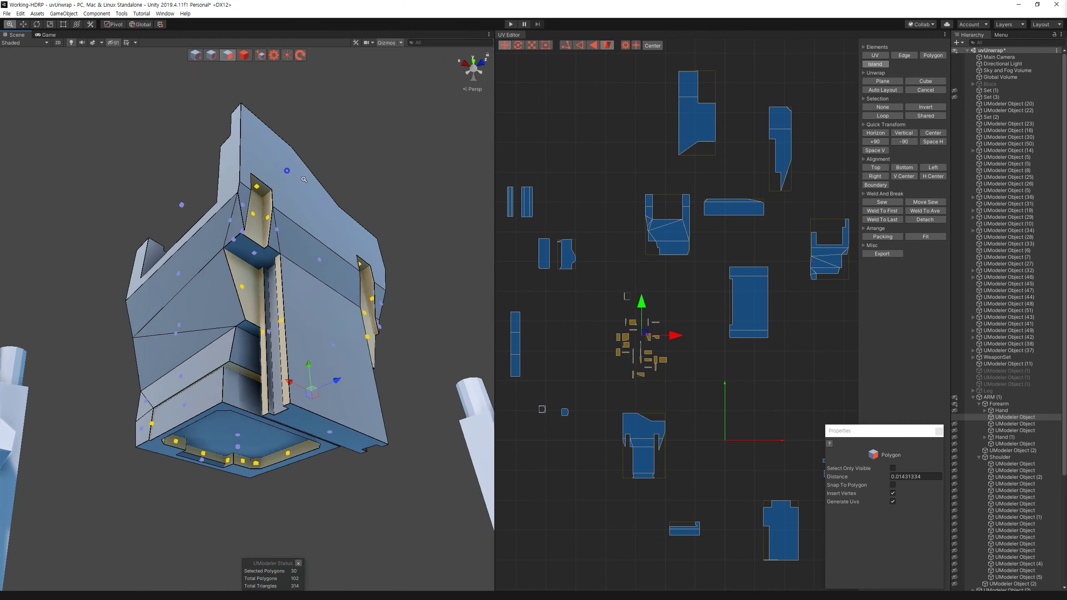
# Step: Select the underside's lower rim strip and frame its frame-shaped UV island in the UV view
pyautogui.keyDown('alt'); pyautogui.moveTo(284, 169); pyautogui.dragTo(212, 274); pyautogui.keyUp('alt')
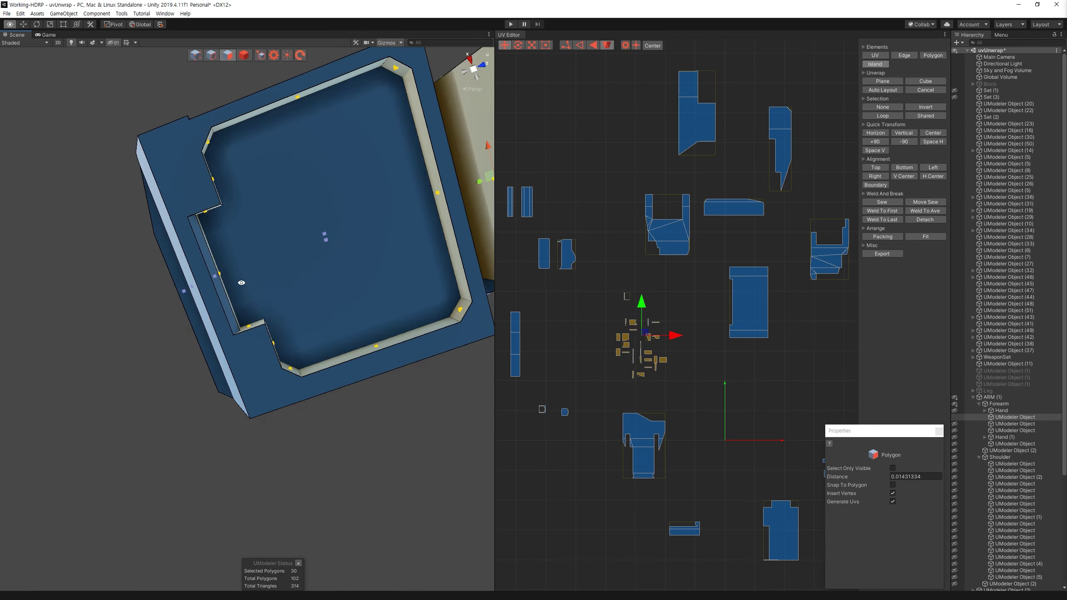
pyautogui.keyDown('alt'); pyautogui.moveTo(212, 273); pyautogui.dragTo(255, 374); pyautogui.keyUp('alt')
pyautogui.click(268, 367)
pyautogui.click(268, 367)
pyautogui.press('f')
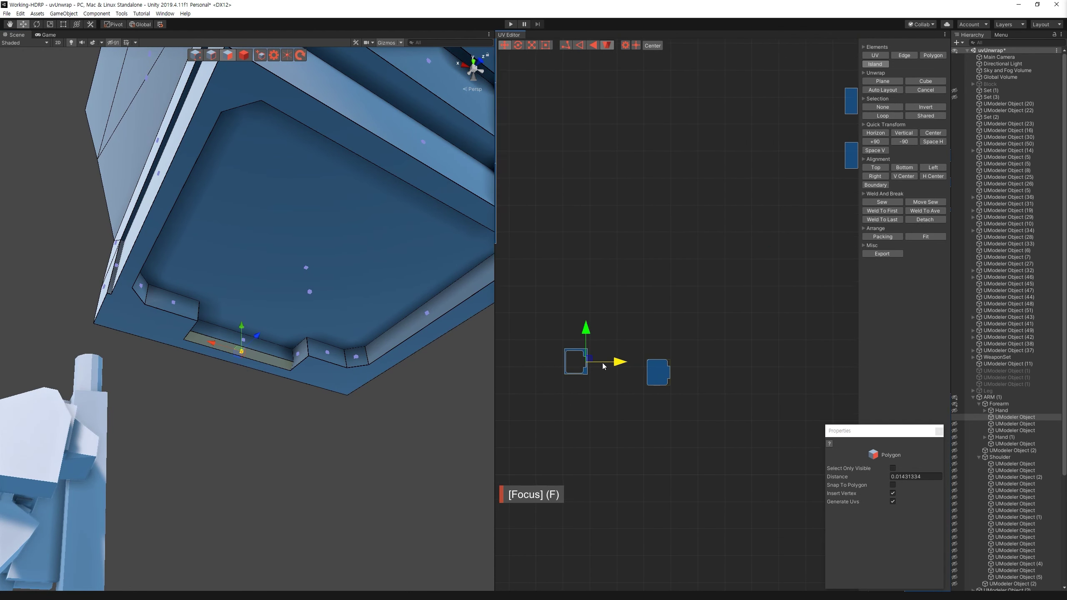
pyautogui.click(616, 389)
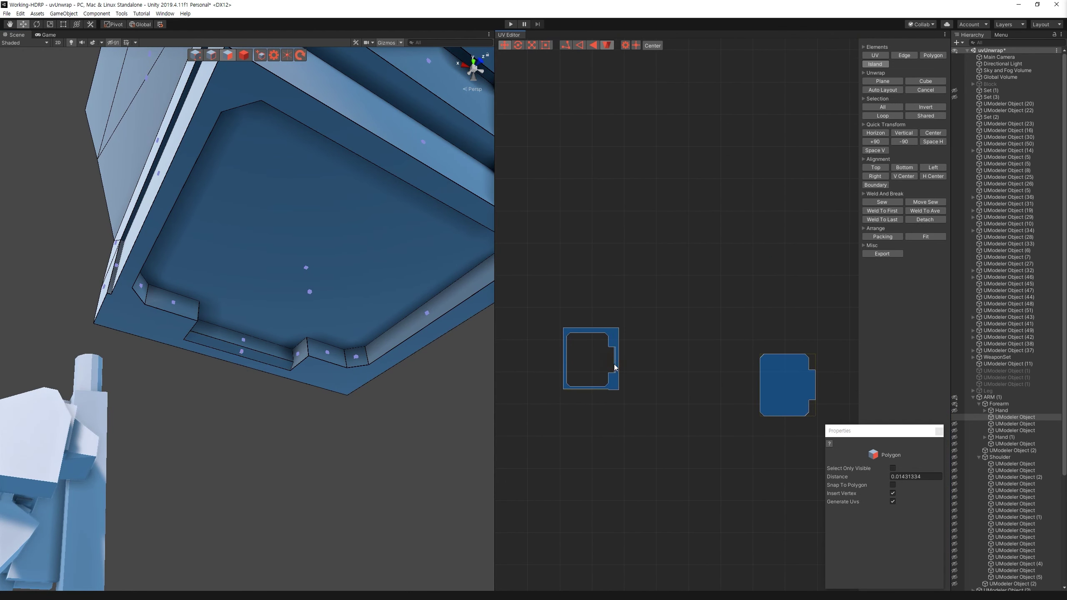
pyautogui.click(614, 367)
# Step: Select the rim strip faces, extend around the loop, and add the inner wall, ledge and corner strips
pyautogui.click(247, 352)
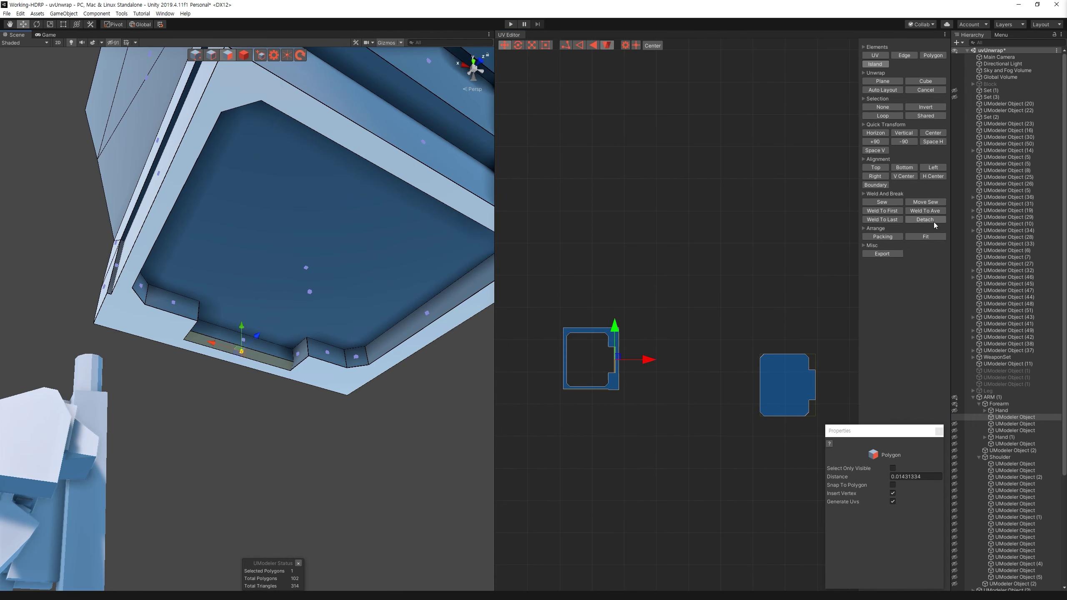
pyautogui.click(215, 332)
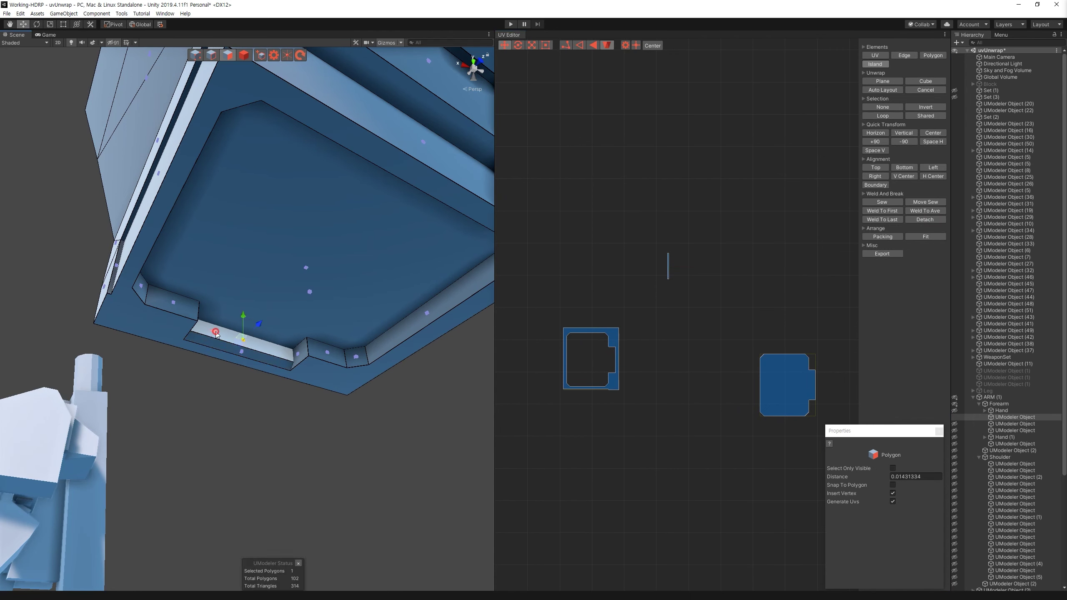
pyautogui.keyDown('ctrl'); pyautogui.click(305, 355); pyautogui.keyUp('ctrl')
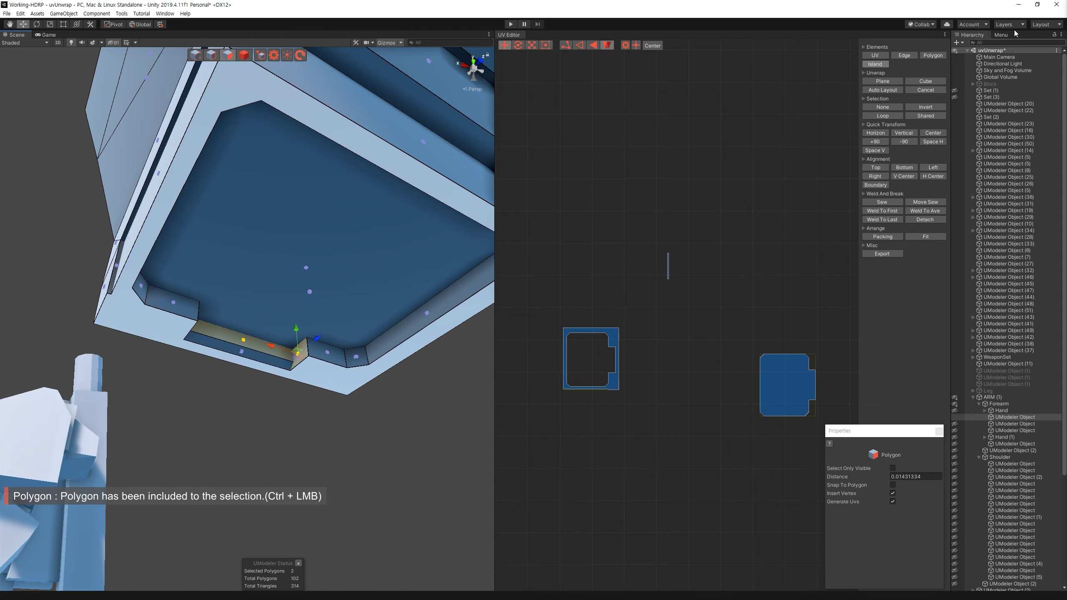
pyautogui.click(1001, 34)
pyautogui.click(1047, 79)
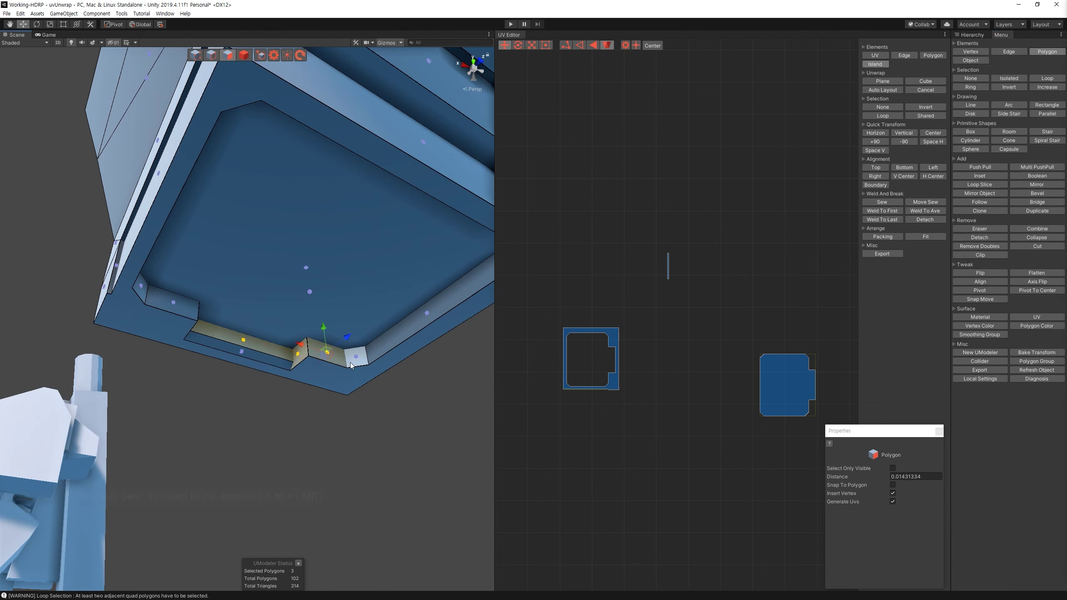
pyautogui.moveTo(378, 273)
pyautogui.keyDown('alt'); pyautogui.mouseDown()
pyautogui.moveTo(456, 279)
pyautogui.moveTo(443, 154)
pyautogui.mouseUp(); pyautogui.keyUp('alt')
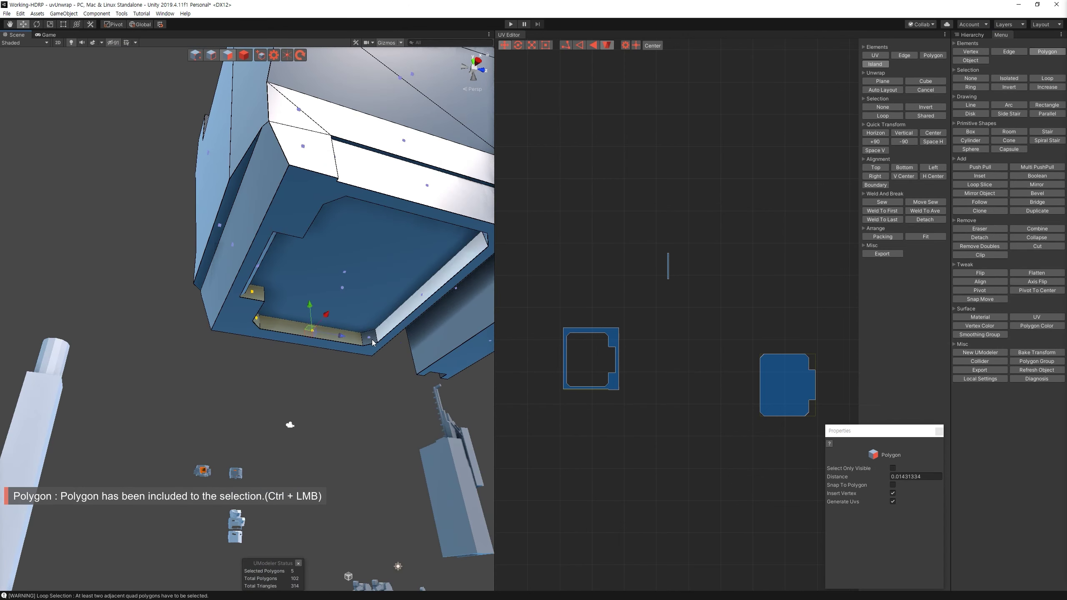
pyautogui.keyDown('alt'); pyautogui.moveTo(442, 154); pyautogui.dragTo(450, 349); pyautogui.keyUp('alt')
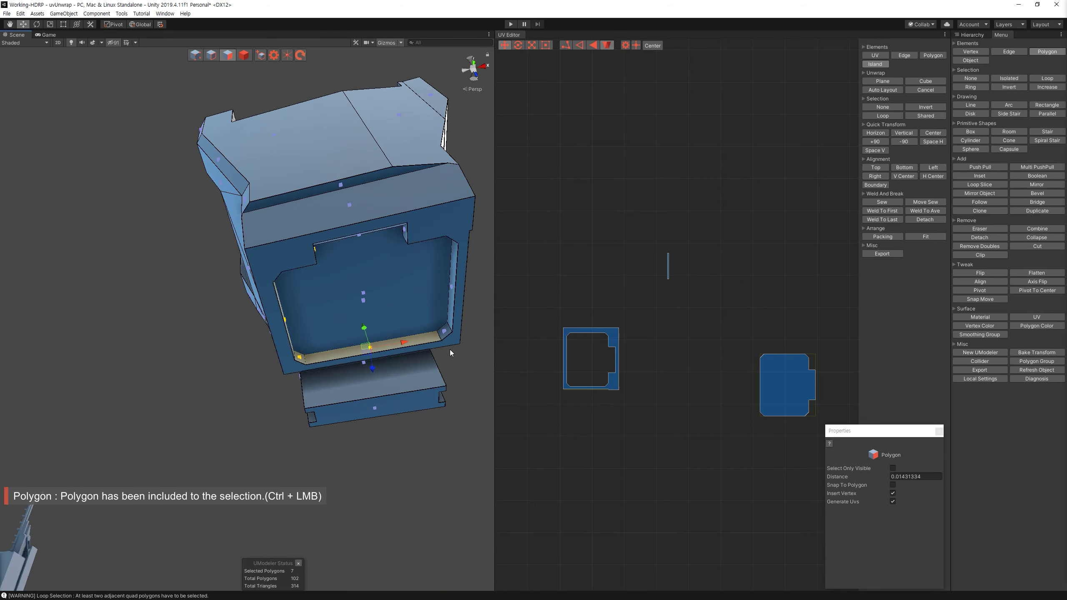
pyautogui.keyDown('ctrl'); pyautogui.click(459, 271); pyautogui.keyUp('ctrl')
pyautogui.keyDown('alt'); pyautogui.moveTo(458, 271); pyautogui.dragTo(185, 349); pyautogui.keyUp('alt')
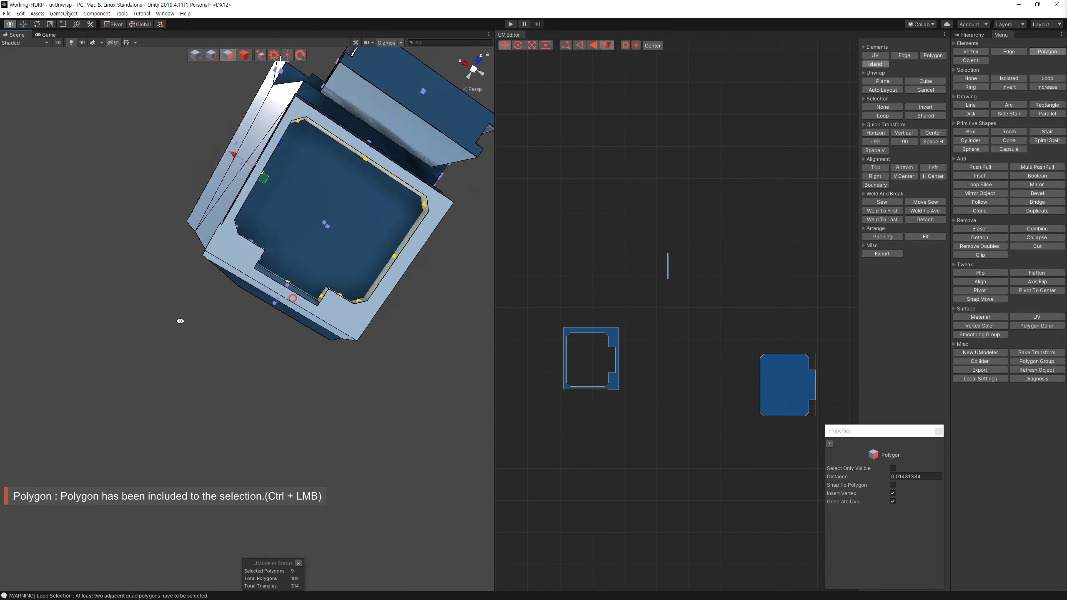
pyautogui.keyDown('ctrl'); pyautogui.click(161, 350); pyautogui.keyUp('ctrl')
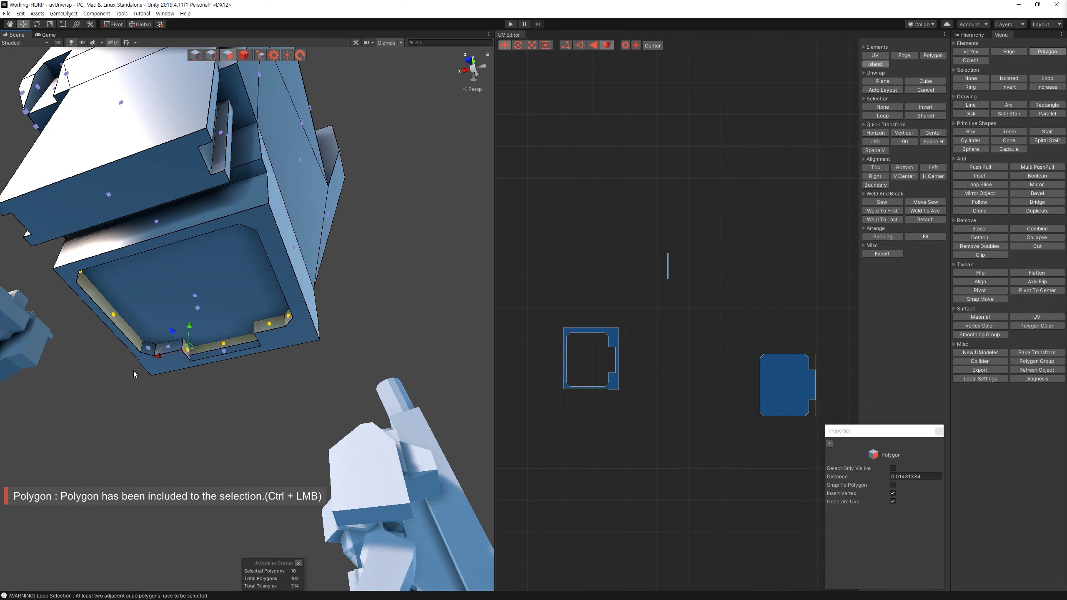
pyautogui.keyDown('ctrl'); pyautogui.click(148, 348); pyautogui.keyUp('ctrl')
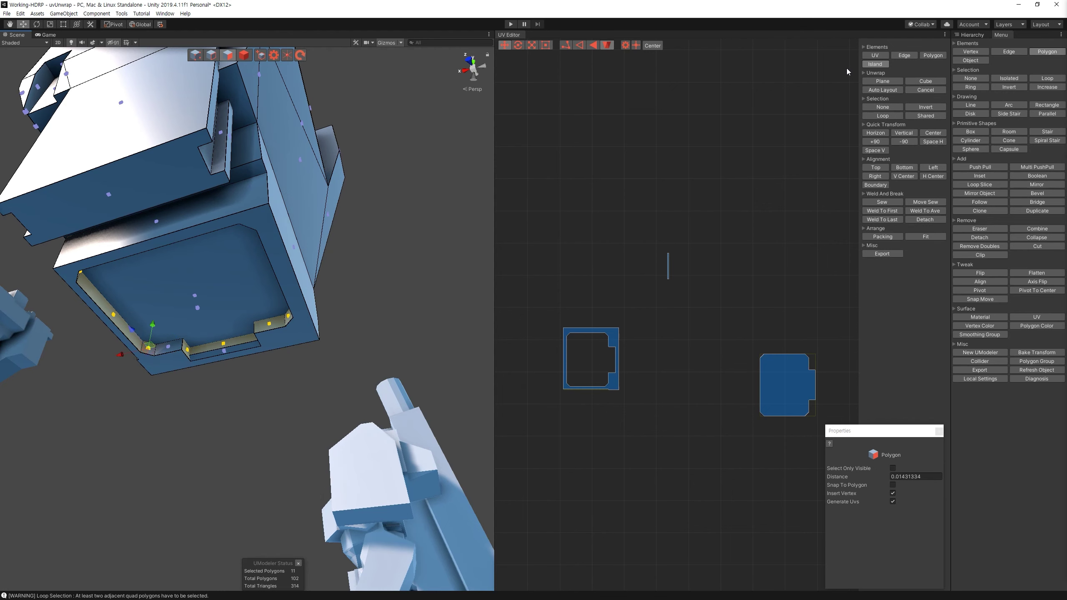
# Step: Plane-unwrap the selected ledge faces and auto-lay out the resulting strip's UVs
pyautogui.click(883, 81)
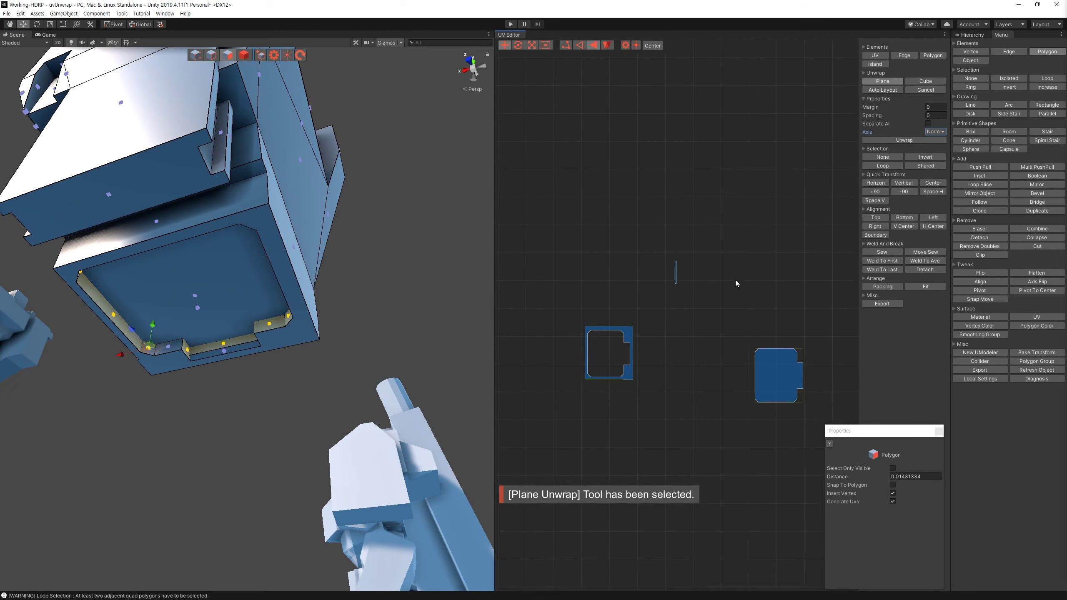
pyautogui.scroll(-2, 733, 290)
pyautogui.scroll(-2, 729, 312)
pyautogui.scroll(-2, 729, 312)
pyautogui.scroll(-2, 727, 311)
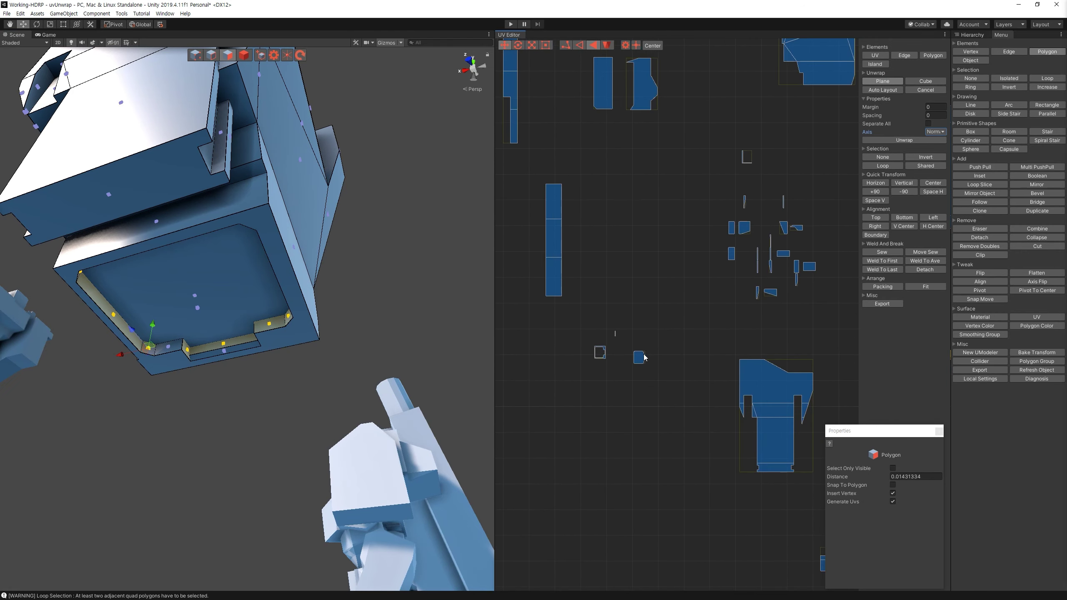
pyautogui.scroll(-2, 723, 310)
pyautogui.scroll(-2, 717, 308)
pyautogui.moveTo(574, 370); pyautogui.dragTo(679, 358, button='middle')
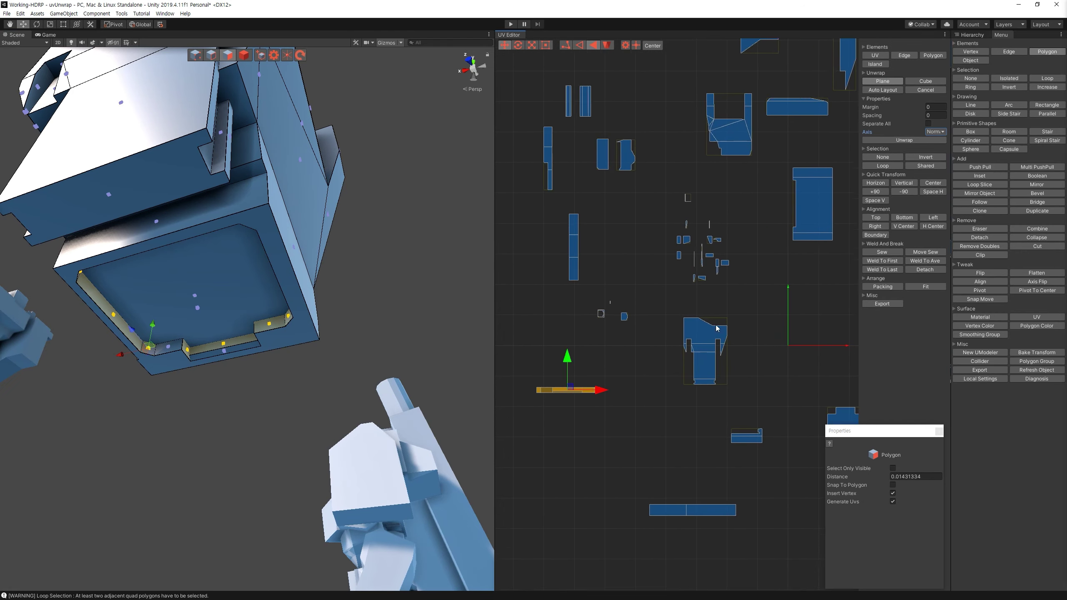
pyautogui.click(883, 90)
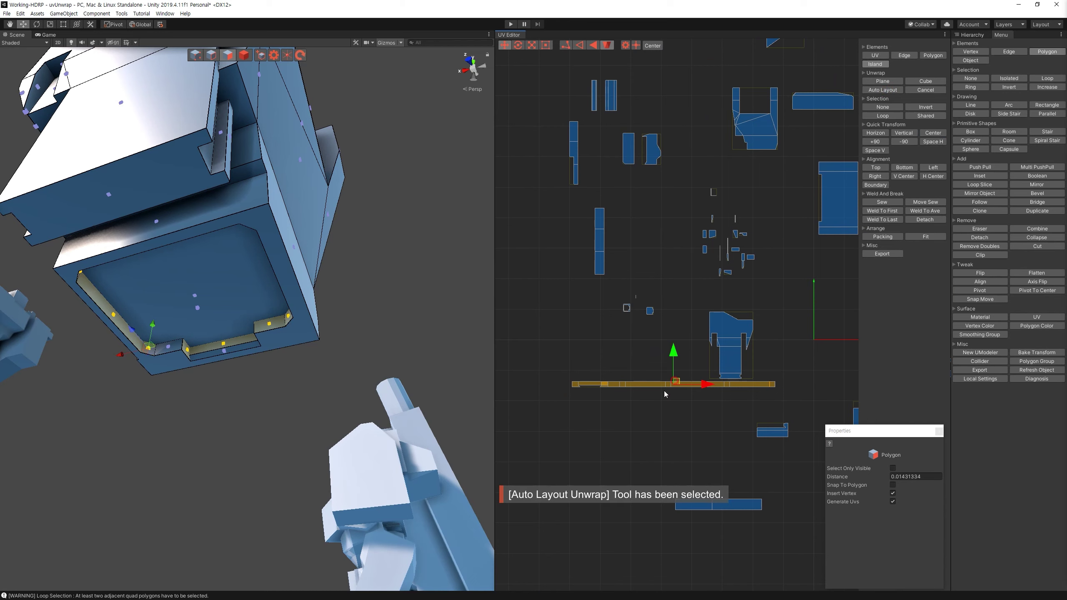
# Step: Reselect the long strip's end polygons and auto-unwrap them to straighten the strip ends
pyautogui.click(572, 381)
pyautogui.moveTo(572, 382); pyautogui.dragTo(627, 364, button='middle')
pyautogui.moveTo(615, 364); pyautogui.dragTo(758, 404)
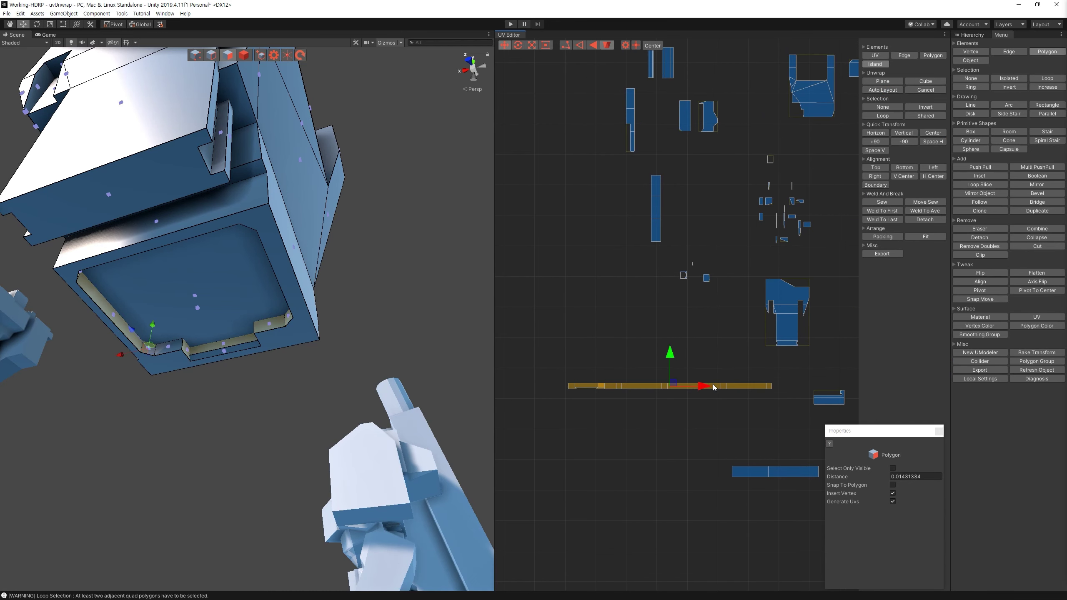
pyautogui.moveTo(563, 351); pyautogui.dragTo(592, 400)
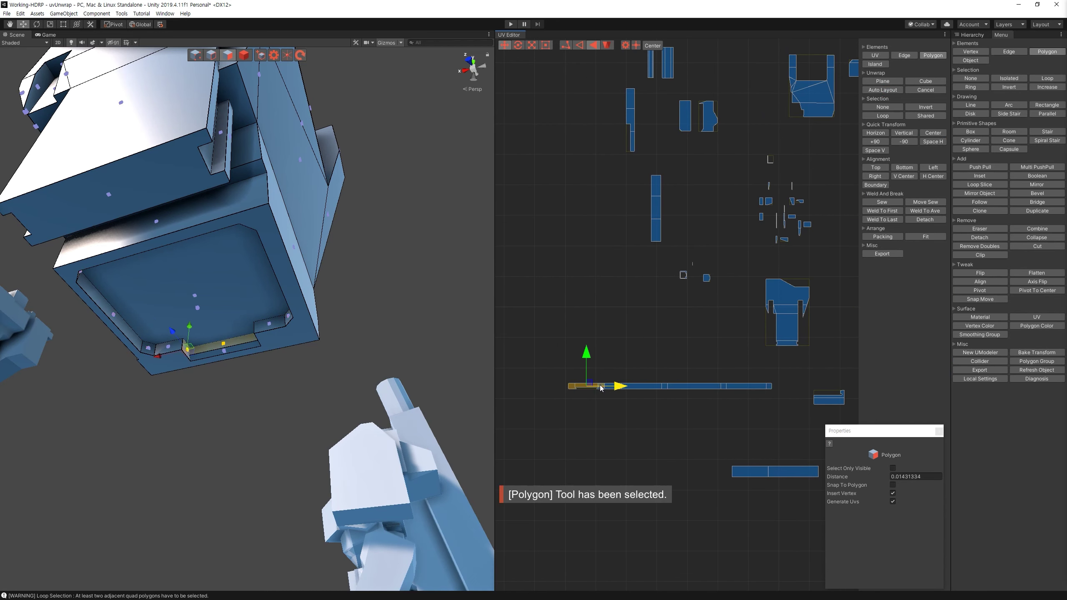
pyautogui.click(599, 387)
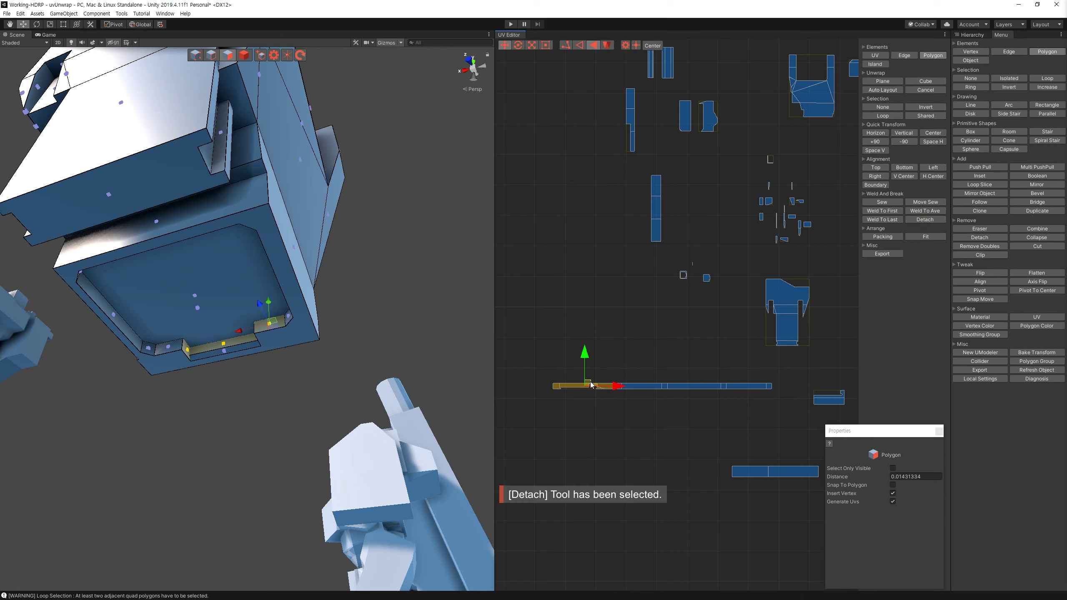
pyautogui.click(891, 90)
pyautogui.moveTo(608, 373); pyautogui.dragTo(780, 403)
pyautogui.click(683, 264)
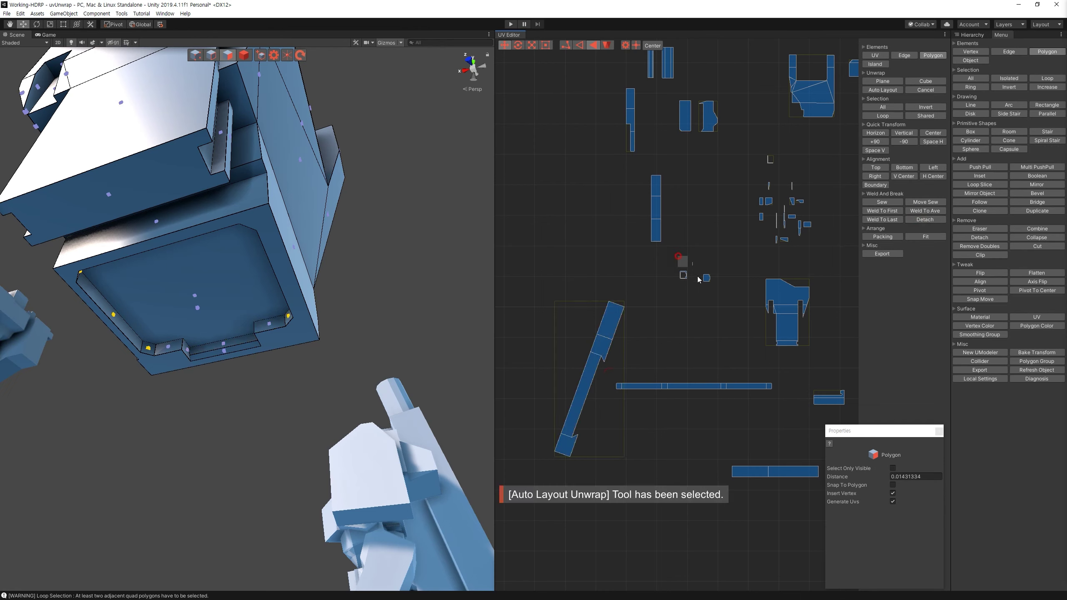
pyautogui.keyDown('ctrl'); pyautogui.click(234, 348); pyautogui.keyUp('ctrl')
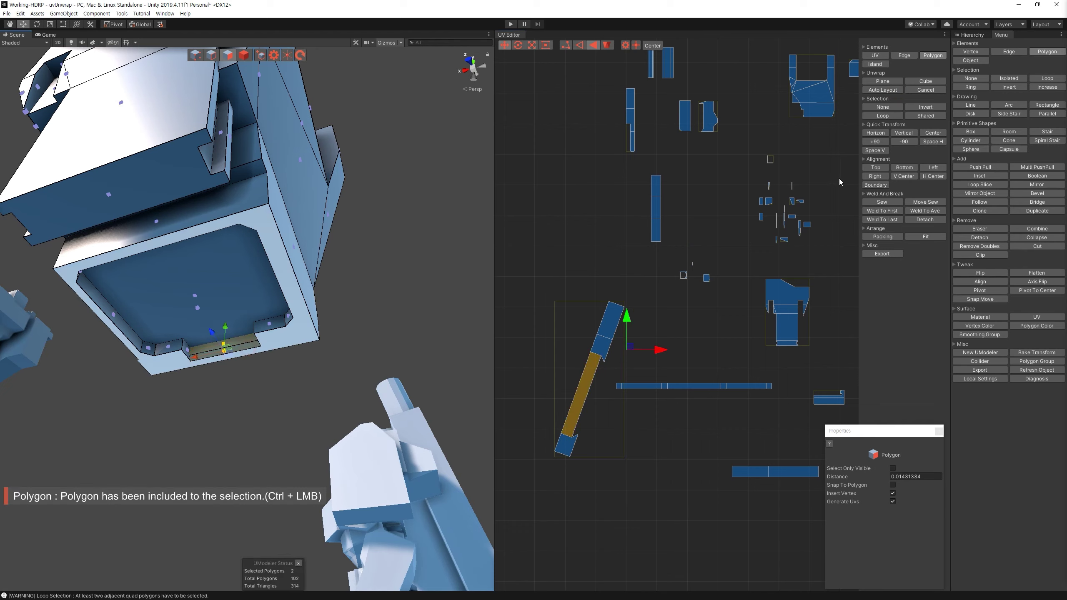
pyautogui.click(883, 91)
# Step: Fix the tilted corner polygons with Auto Layout, undoing bad results, until two adjacent polygons lay out correctly
pyautogui.press('r')
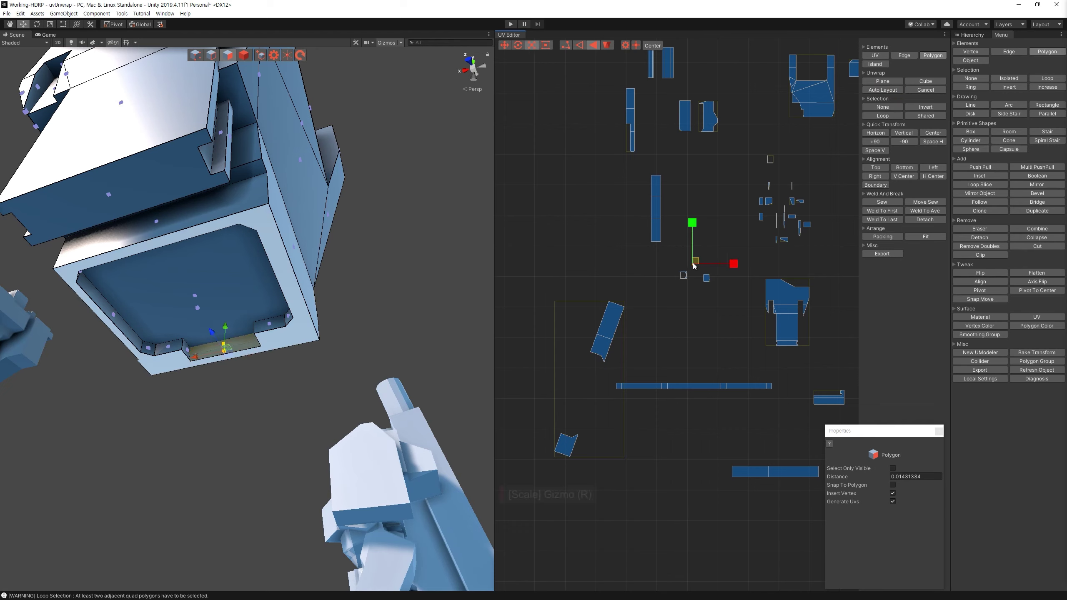
pyautogui.moveTo(695, 263); pyautogui.dragTo(536, 217)
pyautogui.click(594, 253)
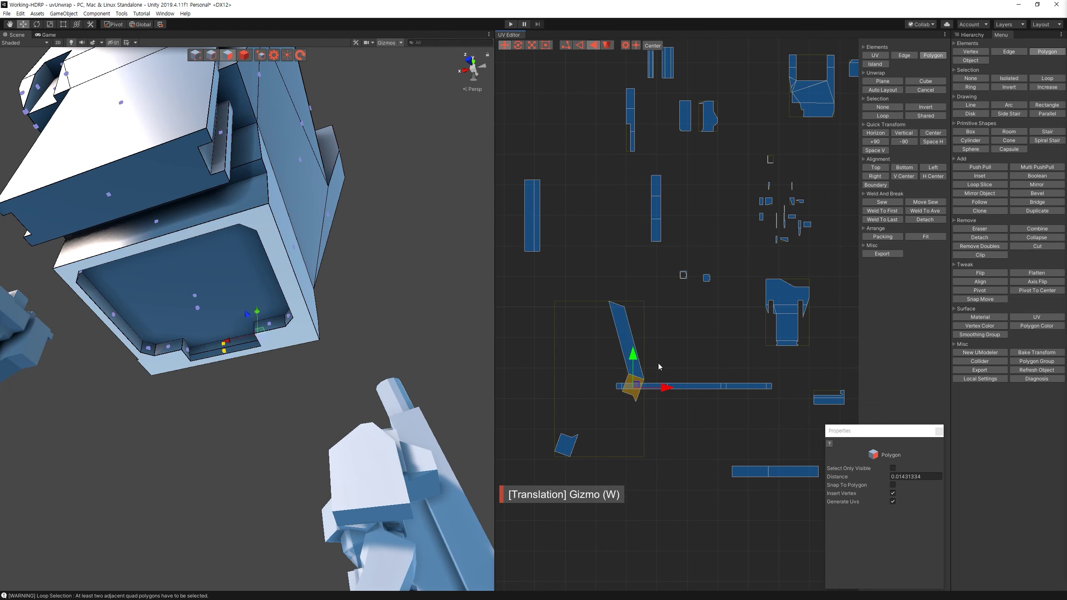
pyautogui.hotkey('ctrl', 'z')
pyautogui.hotkey('ctrl', 'z')
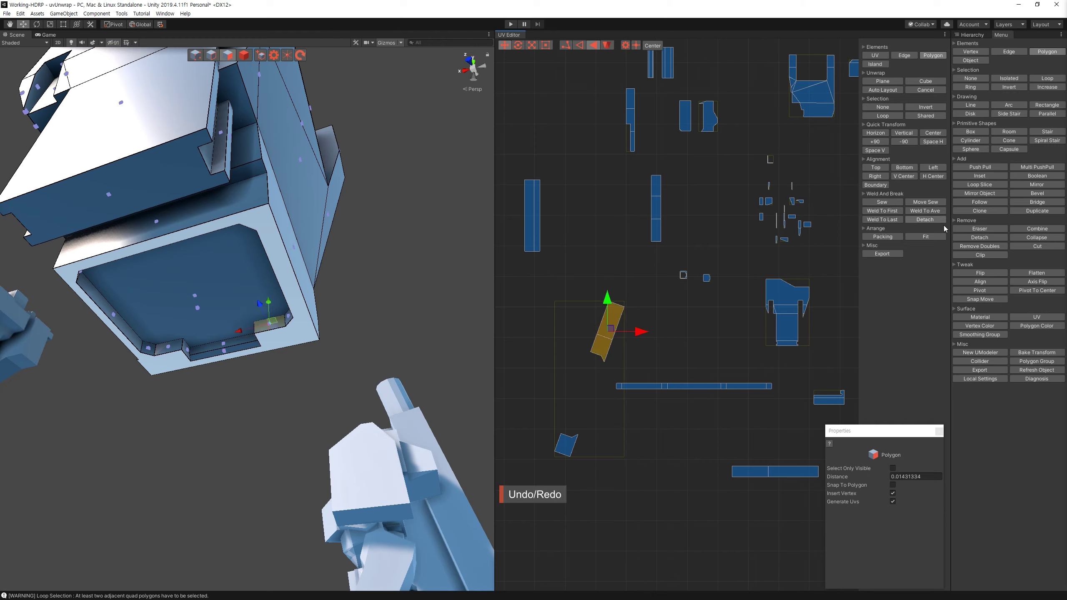
pyautogui.click(884, 90)
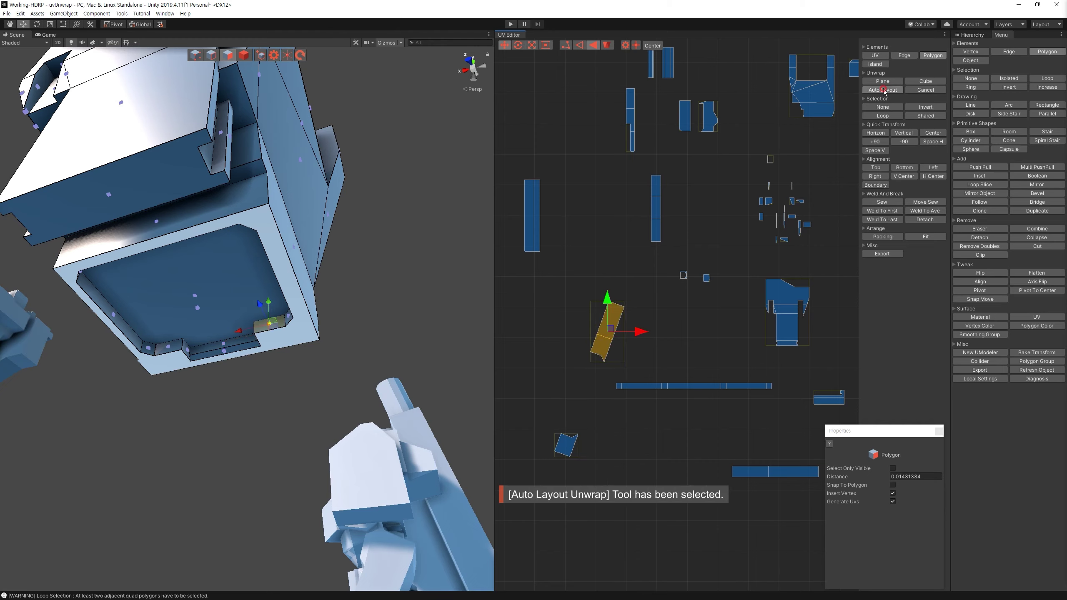
pyautogui.click(616, 363)
pyautogui.moveTo(776, 400); pyautogui.dragTo(777, 400)
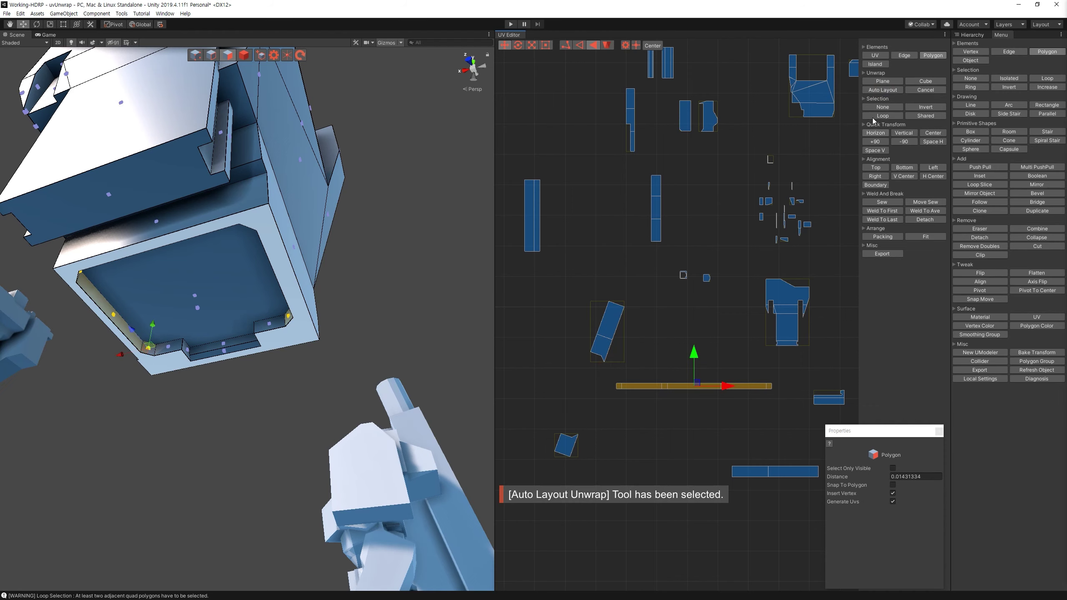
pyautogui.click(611, 313)
pyautogui.click(882, 90)
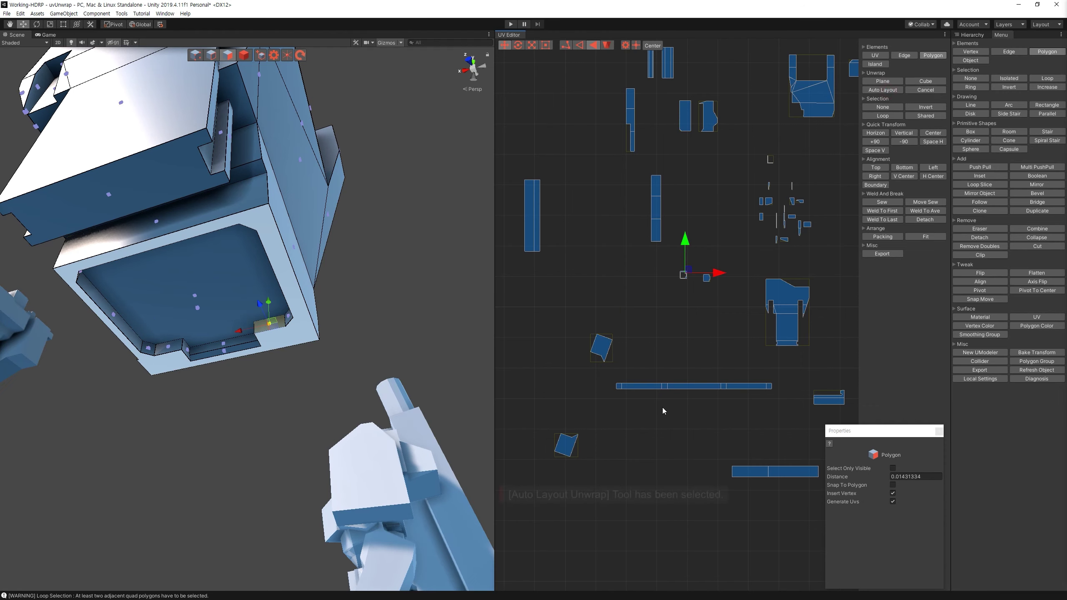
pyautogui.hotkey('ctrl', 'z')
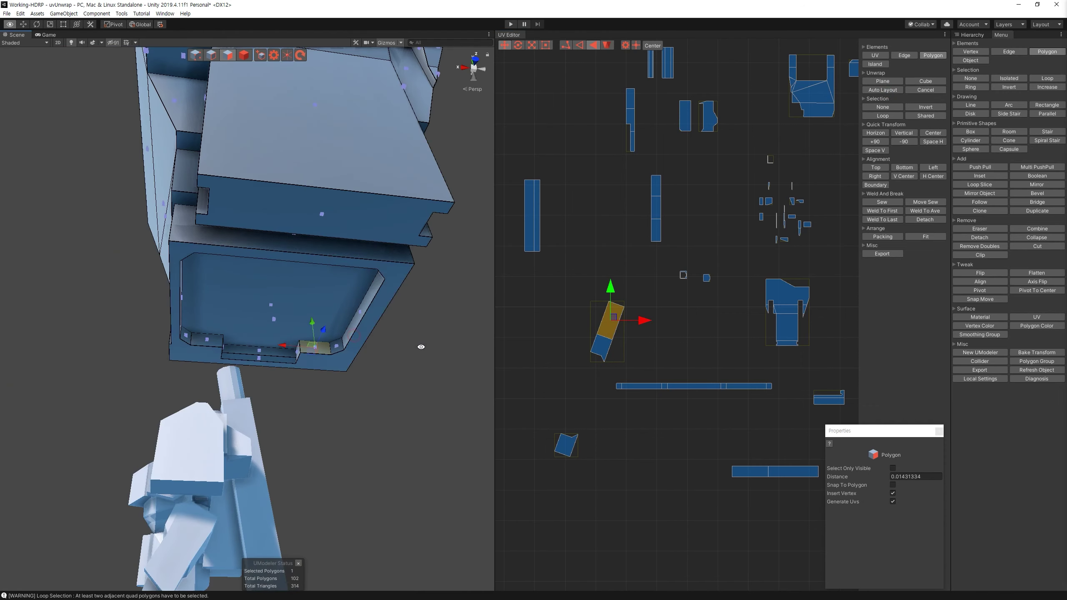
pyautogui.keyDown('ctrl'); pyautogui.click(336, 346); pyautogui.keyUp('ctrl')
pyautogui.click(894, 87)
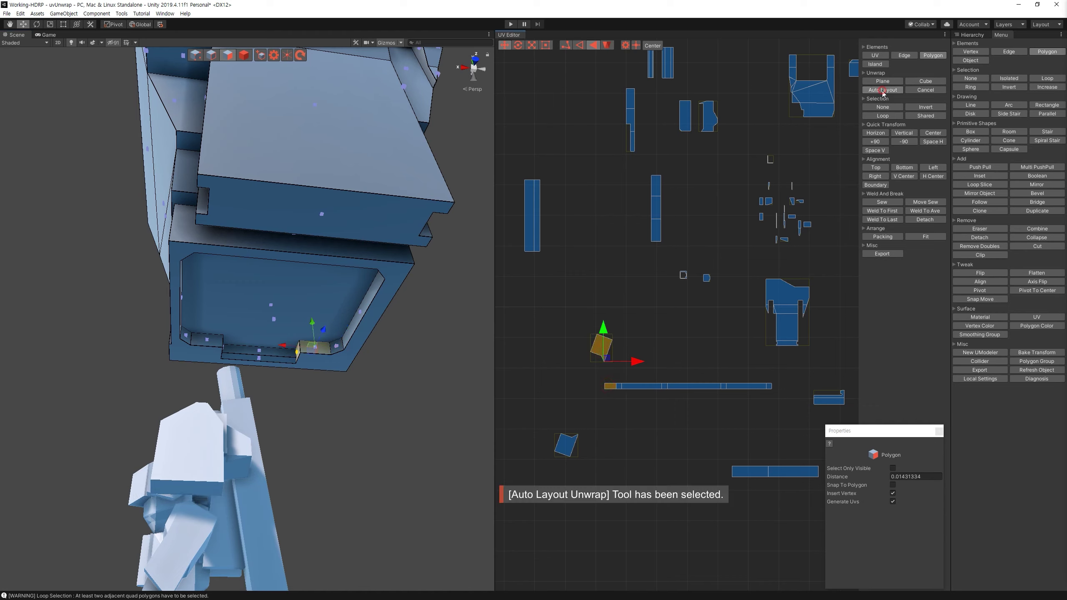
# Step: Select the whole long UV strip and move it left, clear of the other islands
pyautogui.click(208, 340)
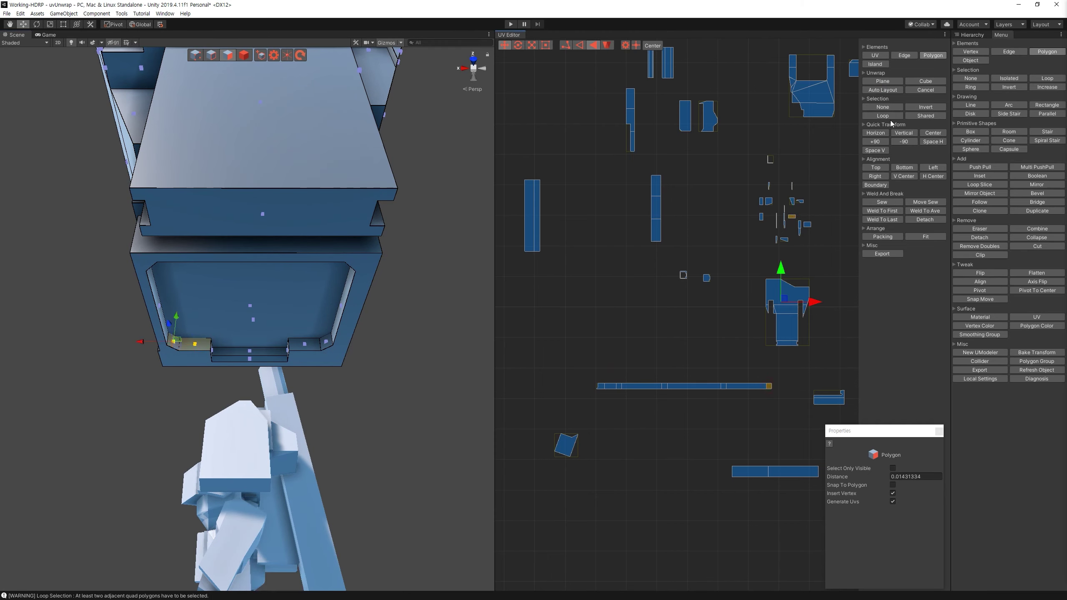
pyautogui.click(789, 422)
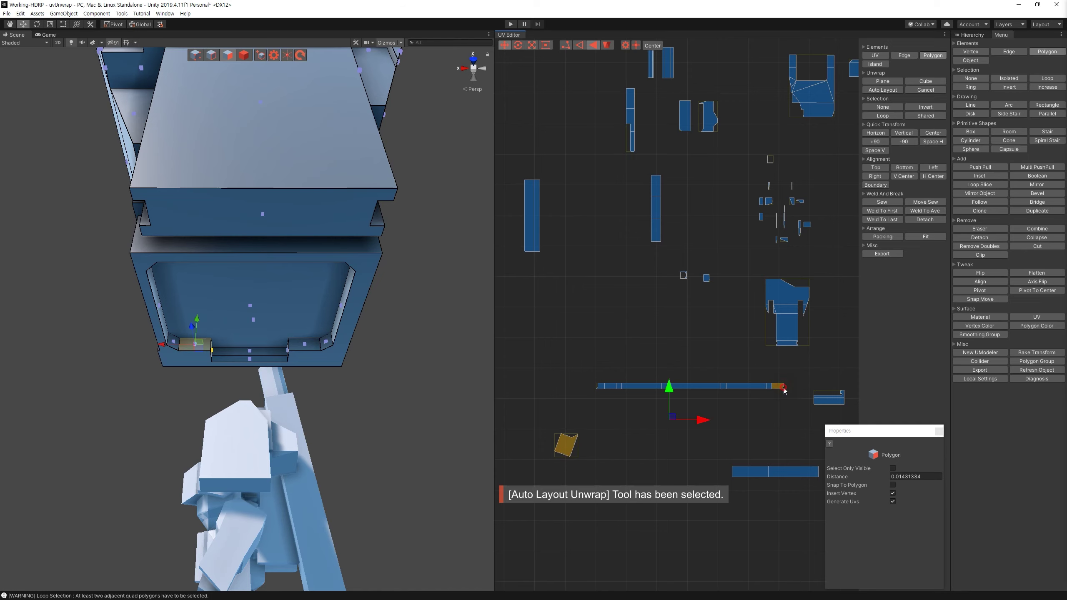
pyautogui.click(883, 89)
pyautogui.moveTo(569, 367); pyautogui.dragTo(793, 425)
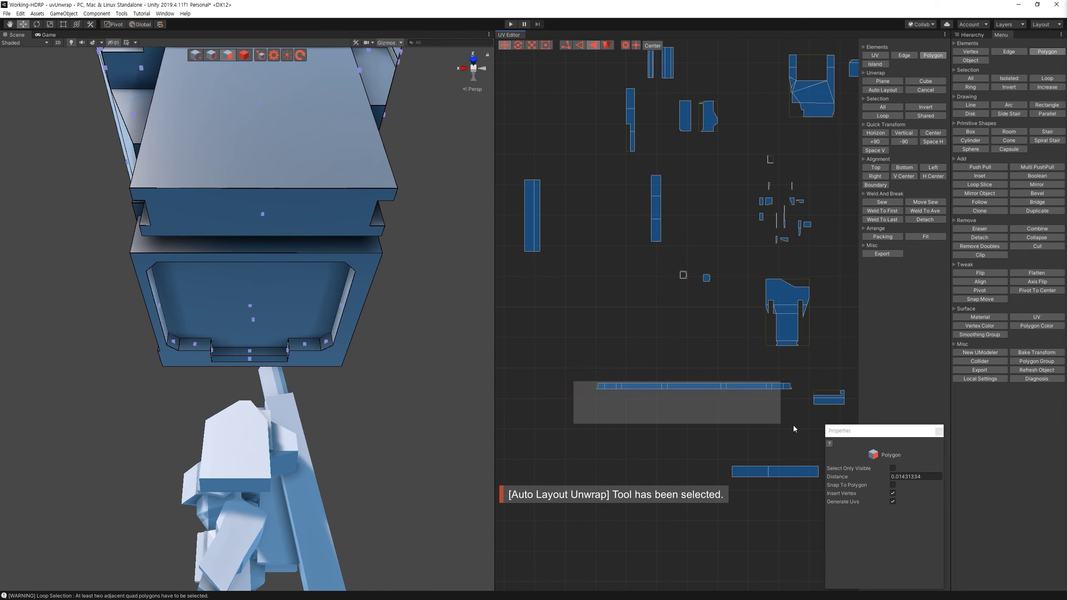
pyautogui.moveTo(657, 386); pyautogui.dragTo(518, 386)
pyautogui.moveTo(607, 344); pyautogui.dragTo(659, 368, button='middle')
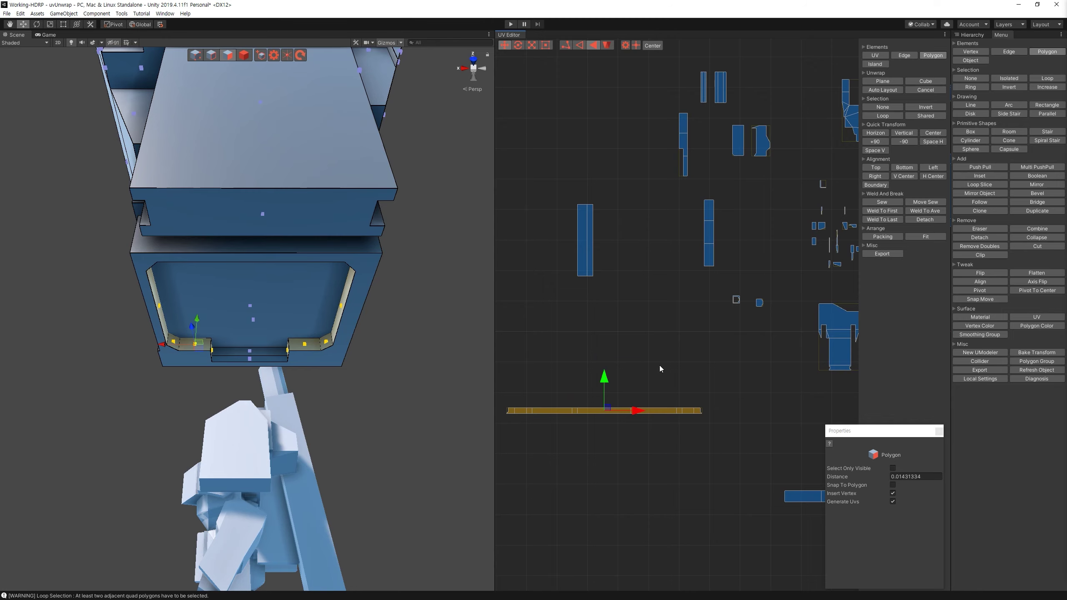
pyautogui.moveTo(630, 351); pyautogui.dragTo(542, 206)
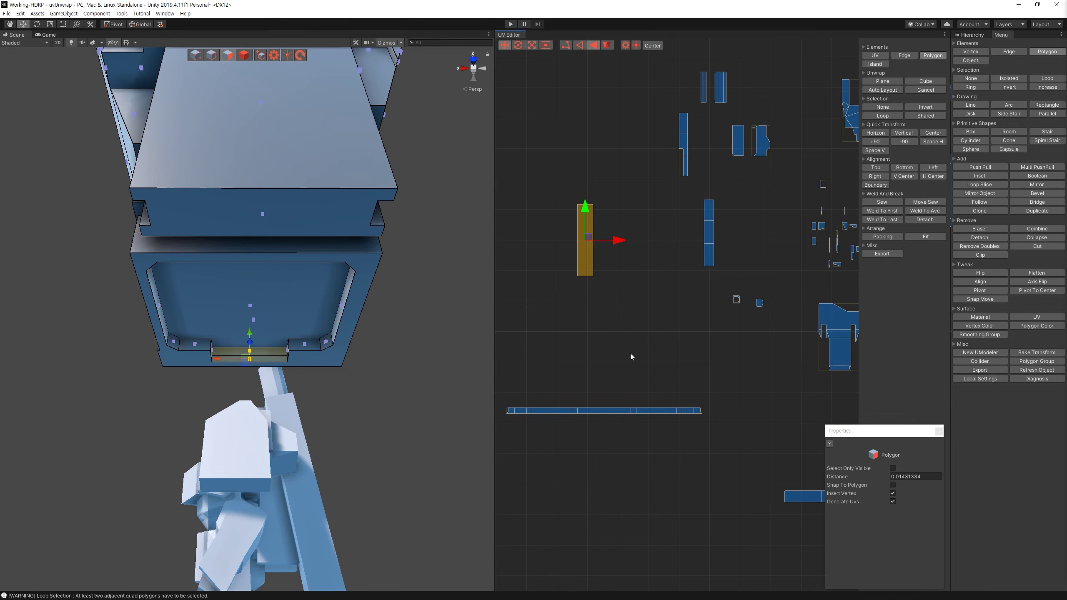
pyautogui.click(365, 246)
pyautogui.moveTo(533, 329)
pyautogui.mouseDown(button='middle')
pyautogui.moveTo(695, 334)
pyautogui.moveTo(572, 150)
pyautogui.moveTo(635, 279)
pyautogui.mouseUp(button='middle')
# Step: Add another face, auto-lay it out, and move the small UV island to the left
pyautogui.moveTo(629, 265); pyautogui.dragTo(718, 380)
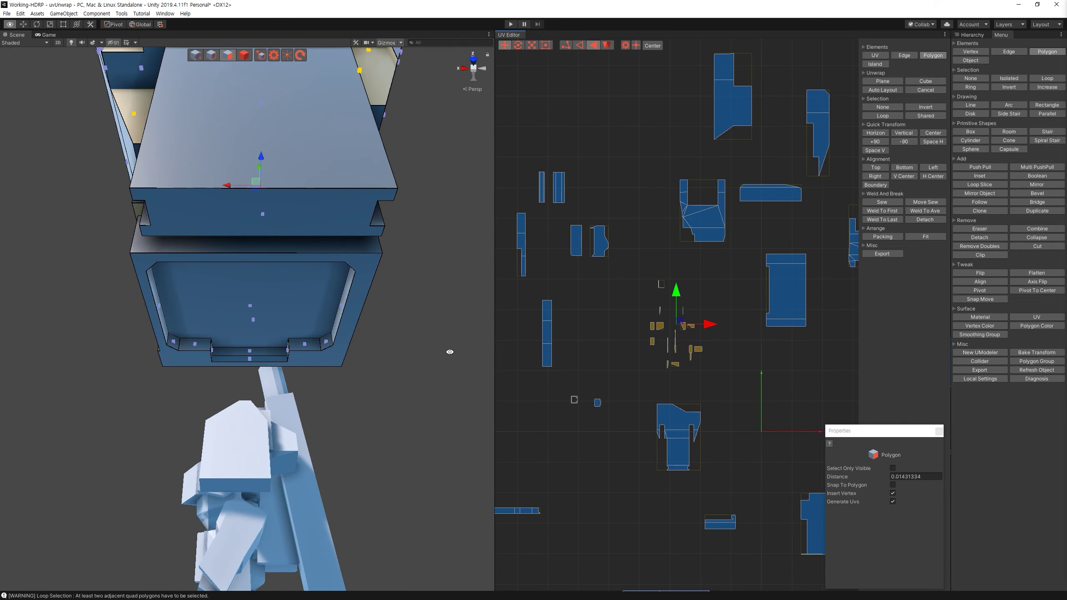
pyautogui.moveTo(443, 348)
pyautogui.keyDown('alt'); pyautogui.mouseDown()
pyautogui.moveTo(225, 289)
pyautogui.moveTo(290, 208)
pyautogui.mouseUp(); pyautogui.keyUp('alt')
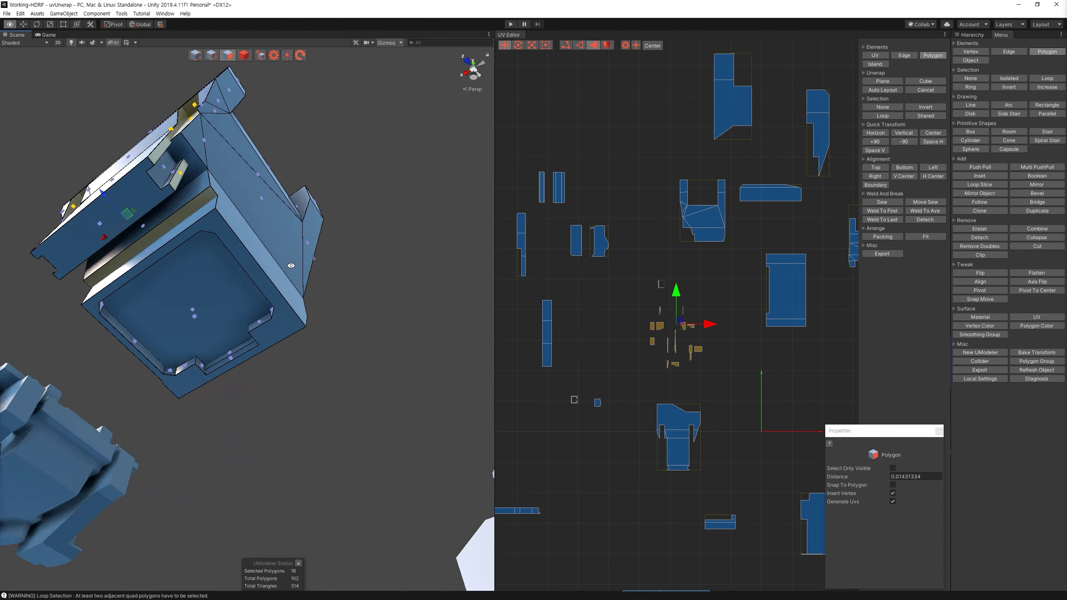
pyautogui.keyDown('alt'); pyautogui.moveTo(289, 201); pyautogui.dragTo(295, 235); pyautogui.keyUp('alt')
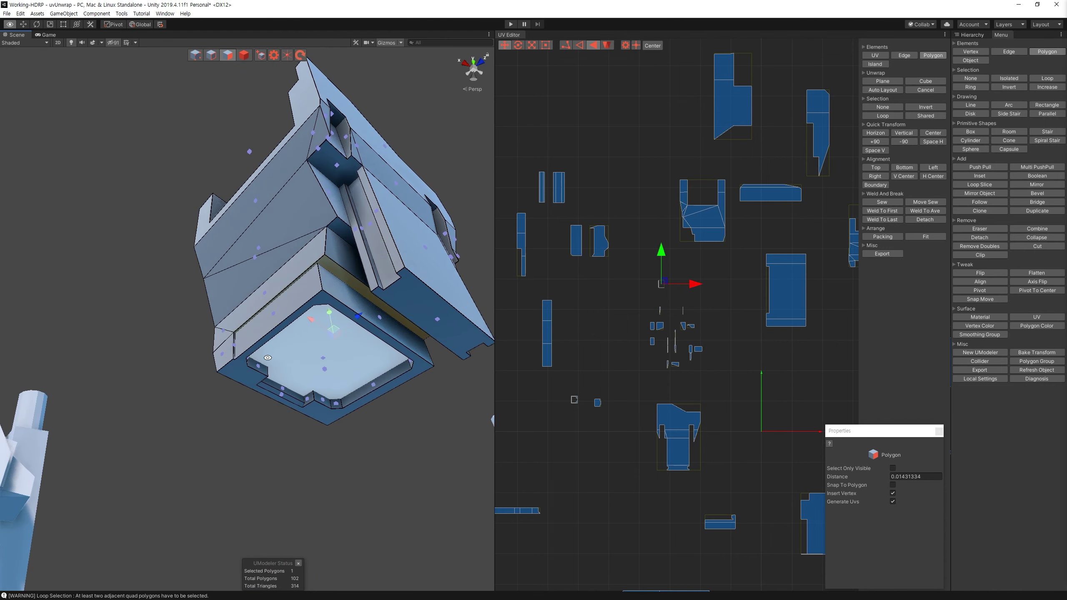
pyautogui.scroll(5, 294, 236)
pyautogui.keyDown('ctrl'); pyautogui.click(303, 278); pyautogui.keyUp('ctrl')
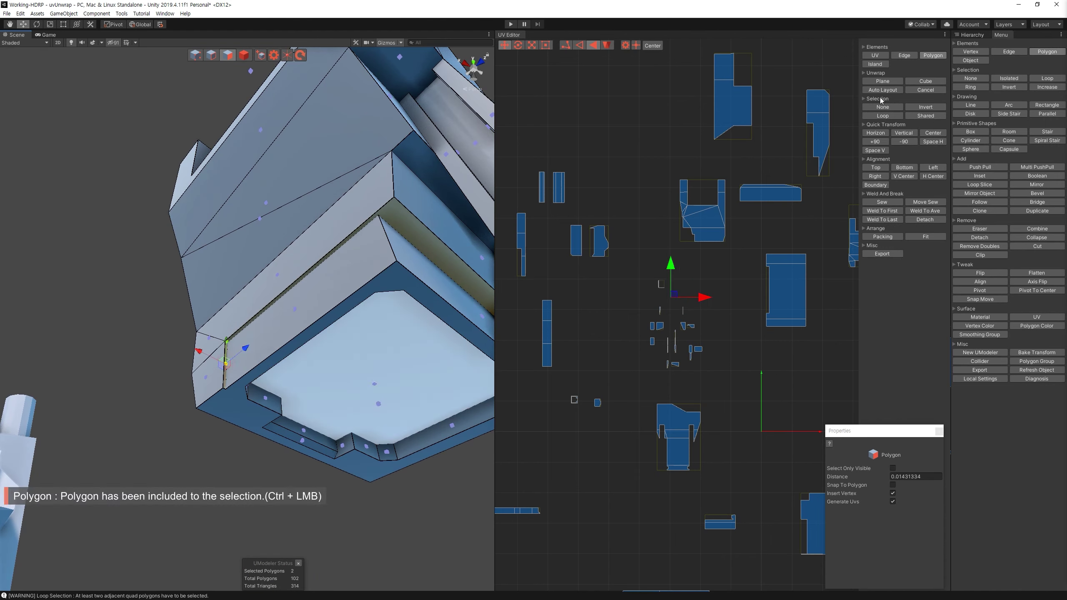
pyautogui.click(882, 89)
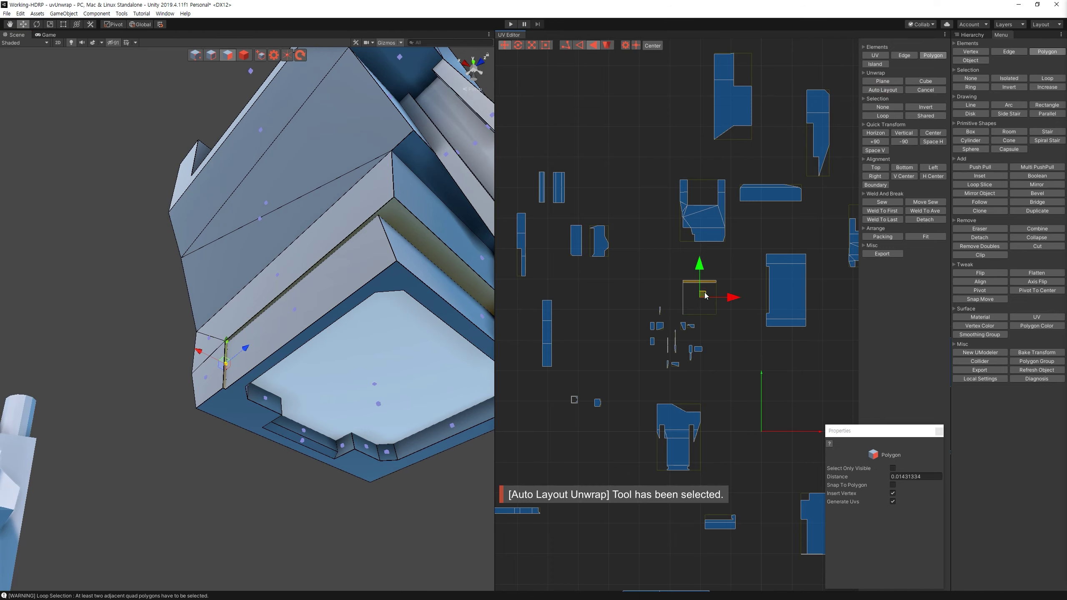
pyautogui.press('r')
pyautogui.press('w')
pyautogui.moveTo(770, 378); pyautogui.dragTo(553, 404)
pyautogui.click(629, 326)
pyautogui.moveTo(731, 385); pyautogui.dragTo(731, 384)
# Step: Select three inner side-slot faces, Plane-unwrap them, and repack the islands with Auto Layout
pyautogui.keyDown('alt'); pyautogui.moveTo(357, 252); pyautogui.dragTo(314, 157); pyautogui.keyUp('alt')
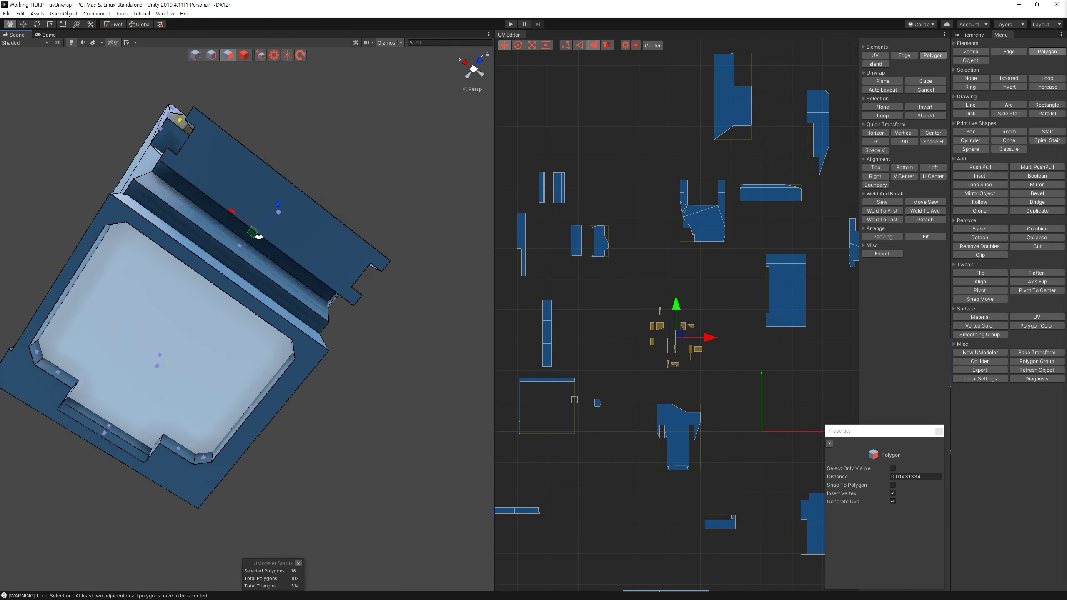
pyautogui.click(386, 313)
pyautogui.moveTo(314, 157)
pyautogui.keyDown('alt'); pyautogui.mouseDown()
pyautogui.moveTo(380, 309)
pyautogui.moveTo(474, 321)
pyautogui.mouseUp(); pyautogui.keyUp('alt')
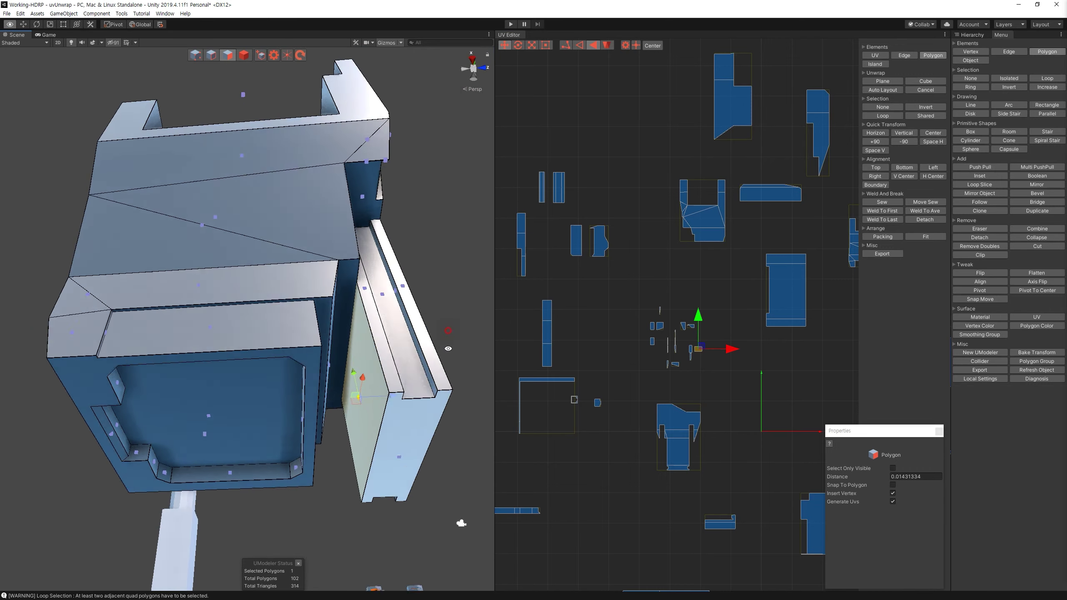
pyautogui.keyDown('ctrl'); pyautogui.click(432, 336); pyautogui.keyUp('ctrl')
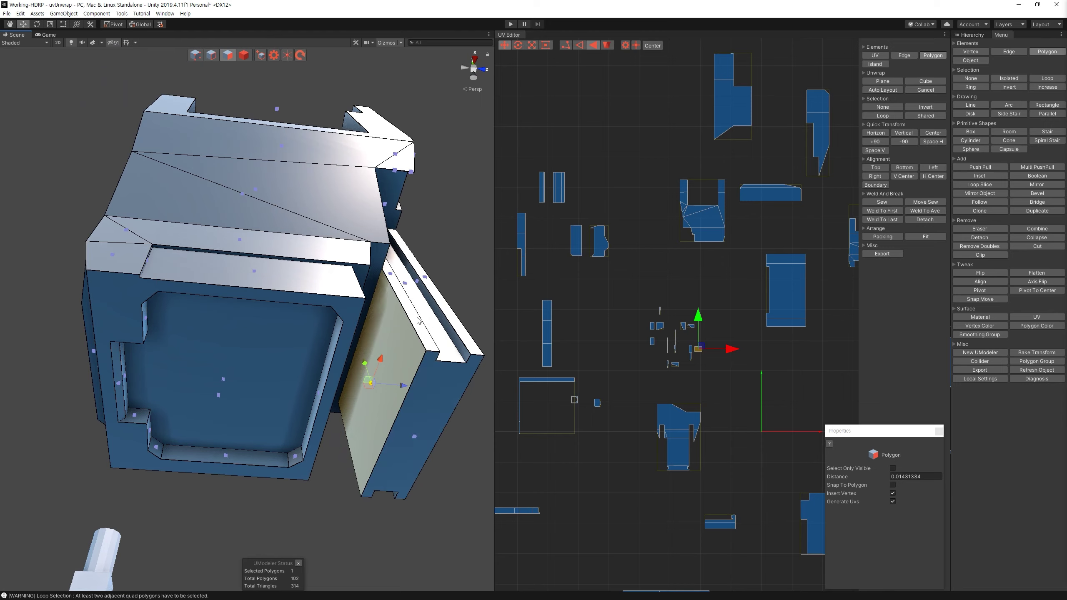
pyautogui.keyDown('alt'); pyautogui.moveTo(432, 336); pyautogui.dragTo(581, 173); pyautogui.keyUp('alt')
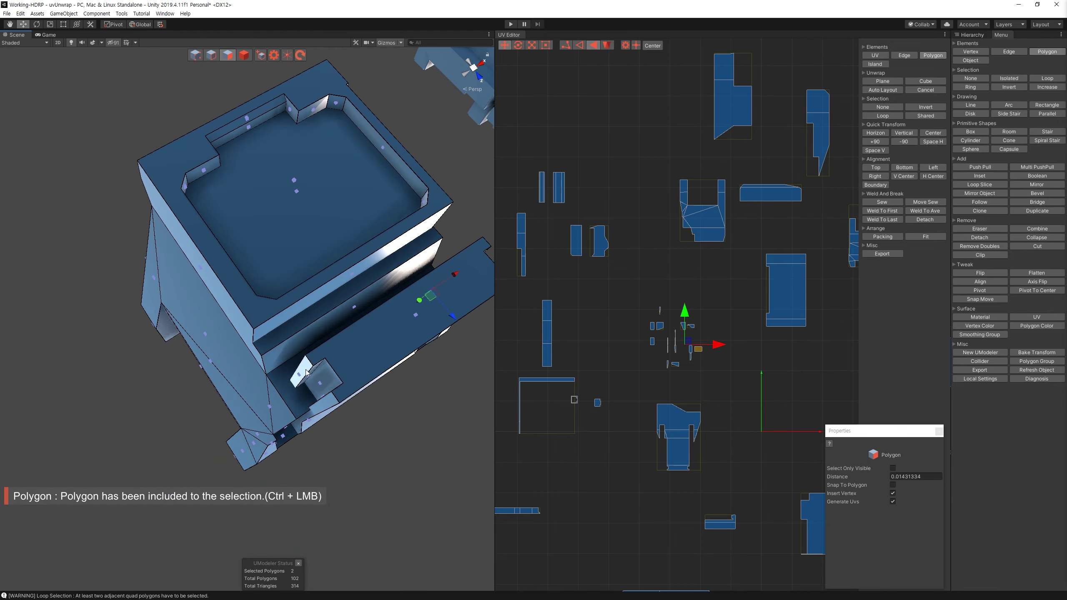
pyautogui.keyDown('ctrl'); pyautogui.click(390, 462); pyautogui.keyUp('ctrl')
pyautogui.keyDown('alt'); pyautogui.moveTo(390, 462); pyautogui.dragTo(840, 172); pyautogui.keyUp('alt')
pyautogui.click(887, 83)
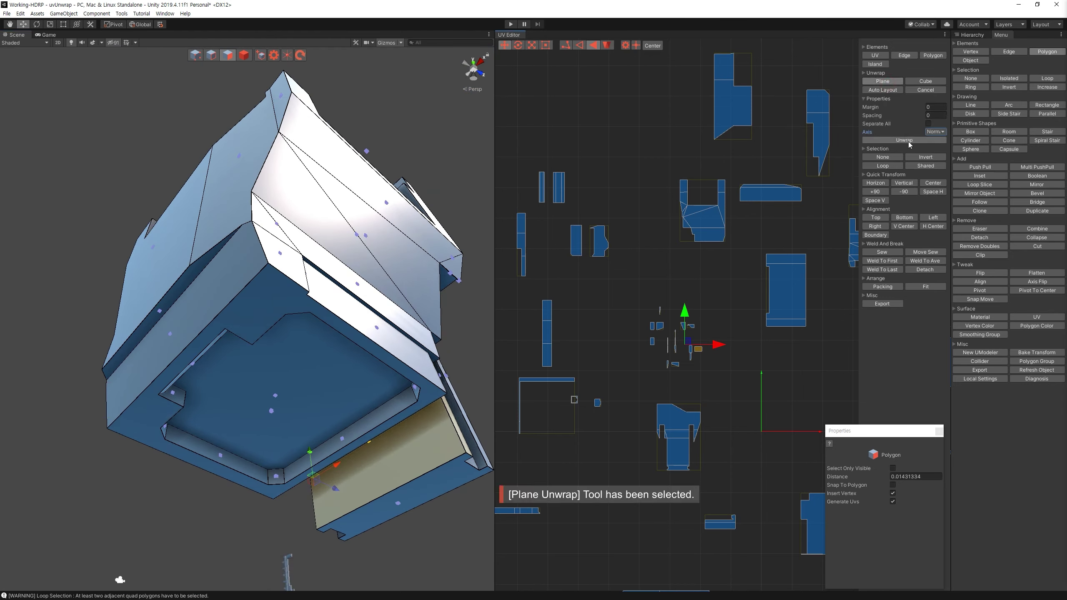
pyautogui.click(884, 89)
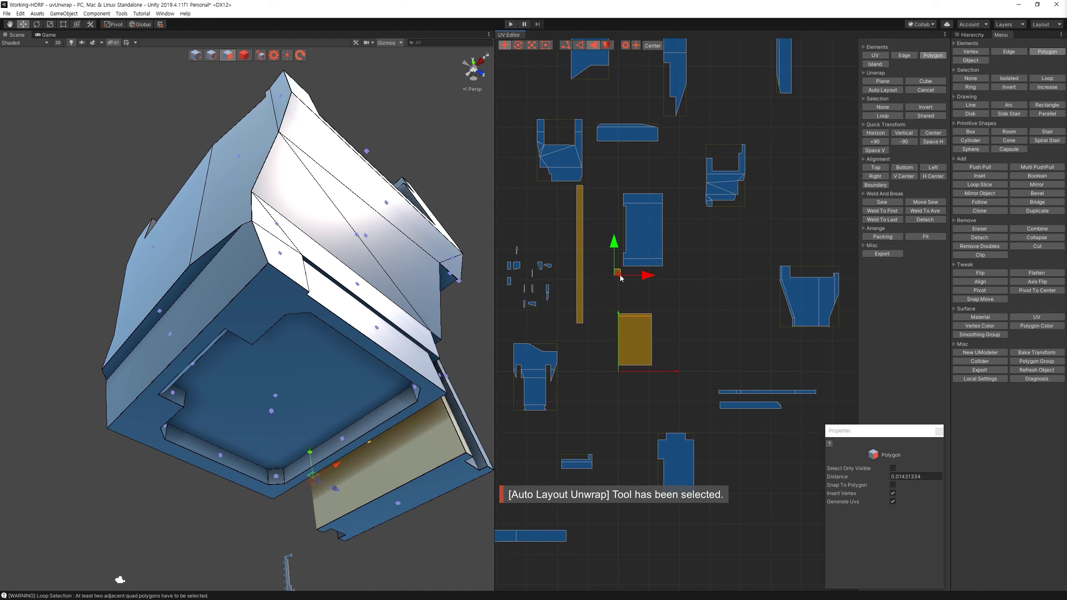
pyautogui.moveTo(357, 273)
pyautogui.keyDown('alt'); pyautogui.mouseDown()
pyautogui.moveTo(292, 296)
pyautogui.moveTo(313, 283)
pyautogui.mouseUp(); pyautogui.keyUp('alt')
# Step: Switch from vertex back to face mode and auto-lay out the slot side faces into one combined island
pyautogui.press('1')
pyautogui.click(313, 280)
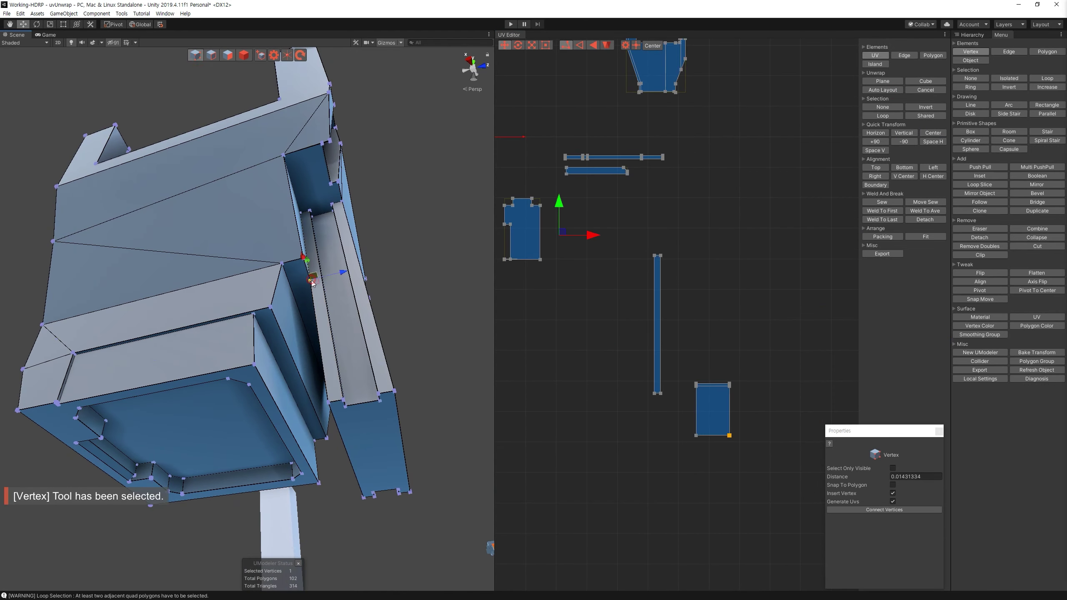
pyautogui.keyDown('alt'); pyautogui.moveTo(380, 378); pyautogui.dragTo(360, 364); pyautogui.keyUp('alt')
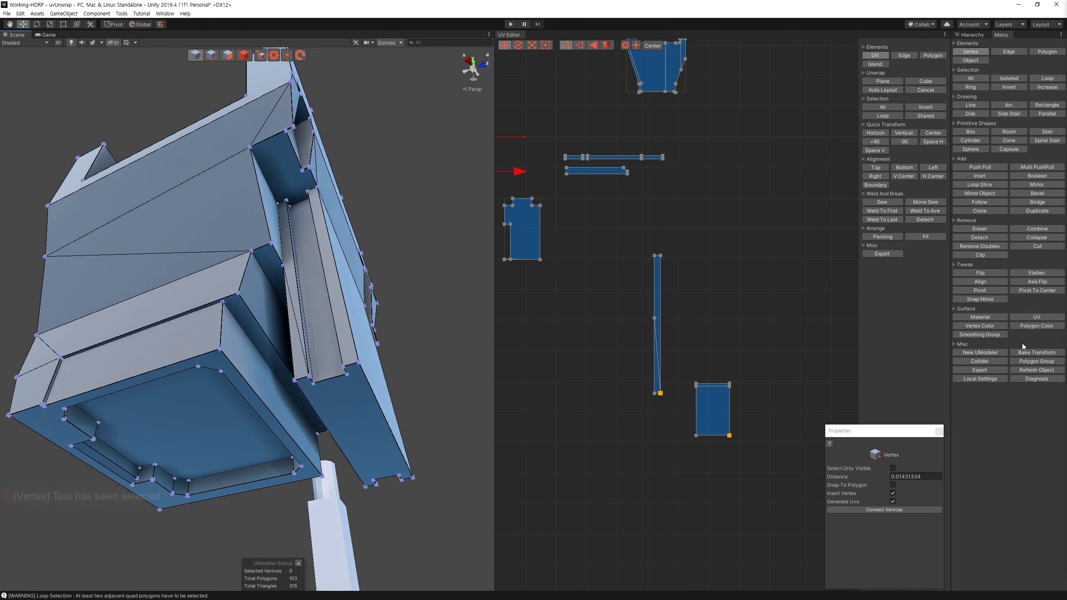
pyautogui.click(1036, 379)
pyautogui.press('3')
pyautogui.keyDown('alt'); pyautogui.moveTo(437, 332); pyautogui.dragTo(416, 341); pyautogui.keyUp('alt')
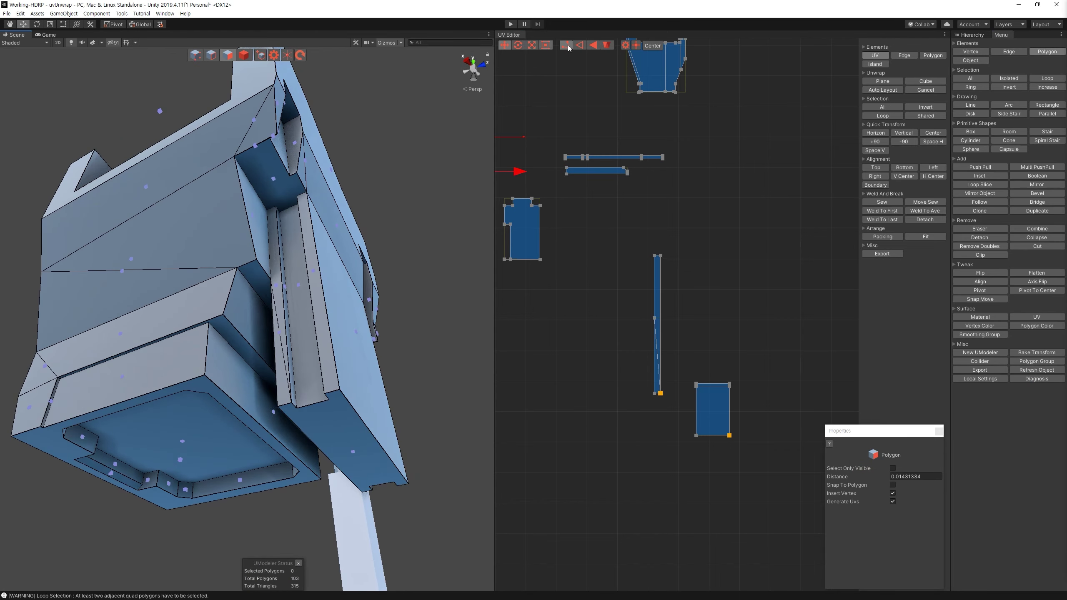
pyautogui.press('3')
pyautogui.click(882, 91)
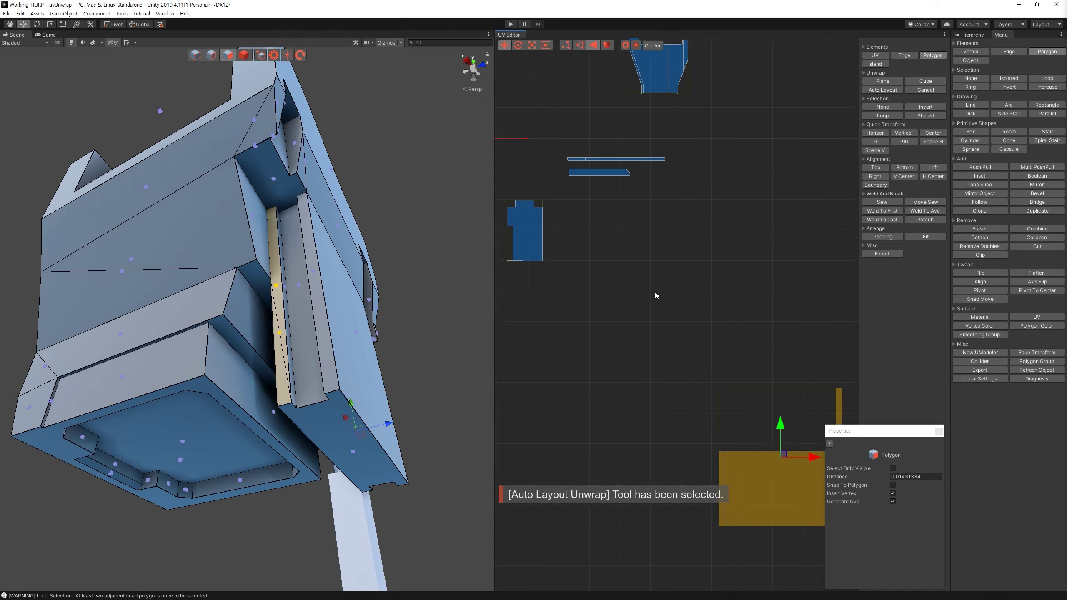
pyautogui.moveTo(653, 297); pyautogui.dragTo(576, 179)
pyautogui.moveTo(437, 260)
pyautogui.keyDown('alt'); pyautogui.mouseDown()
pyautogui.moveTo(326, 256)
pyautogui.moveTo(320, 269)
pyautogui.mouseUp(); pyautogui.keyUp('alt')
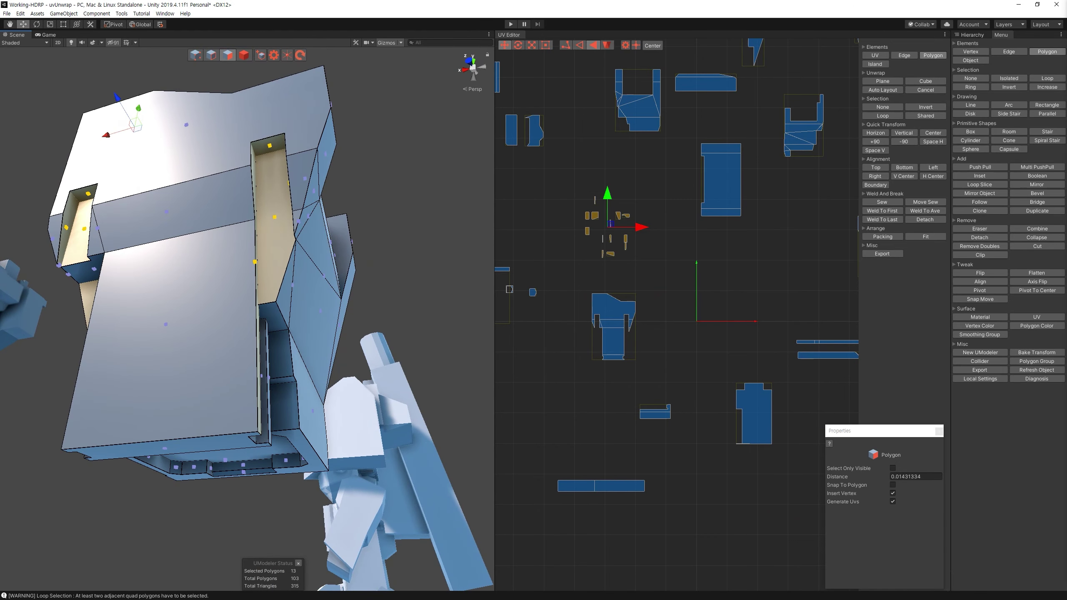
# Step: Select the inner channel face with its top face and try a planar projection
pyautogui.moveTo(662, 277); pyautogui.dragTo(542, 184)
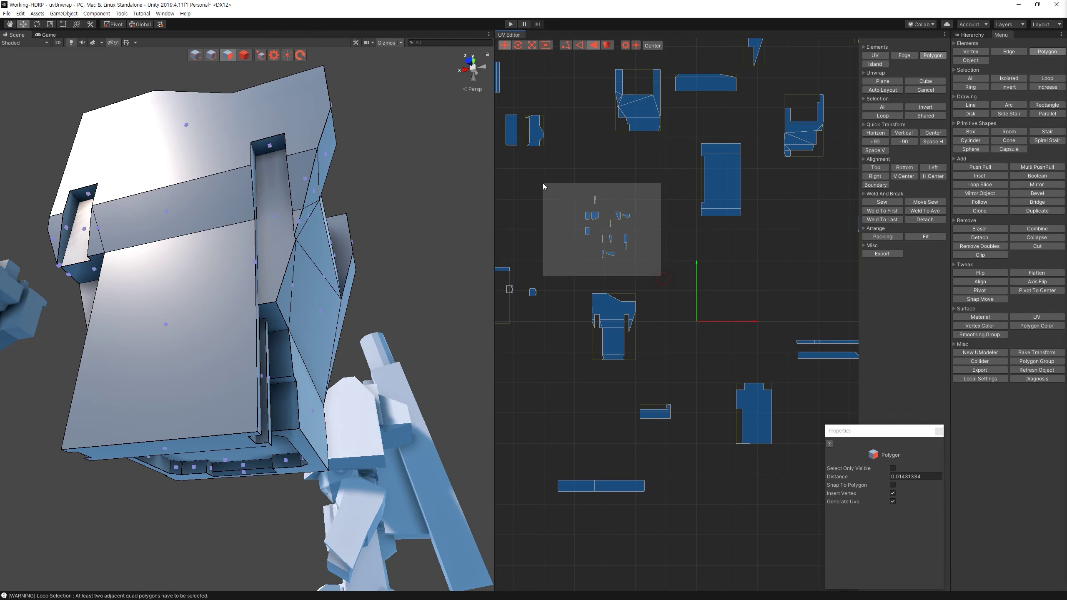
pyautogui.moveTo(462, 244)
pyautogui.keyDown('alt'); pyautogui.mouseDown()
pyautogui.moveTo(250, 291)
pyautogui.moveTo(269, 260)
pyautogui.mouseUp(); pyautogui.keyUp('alt')
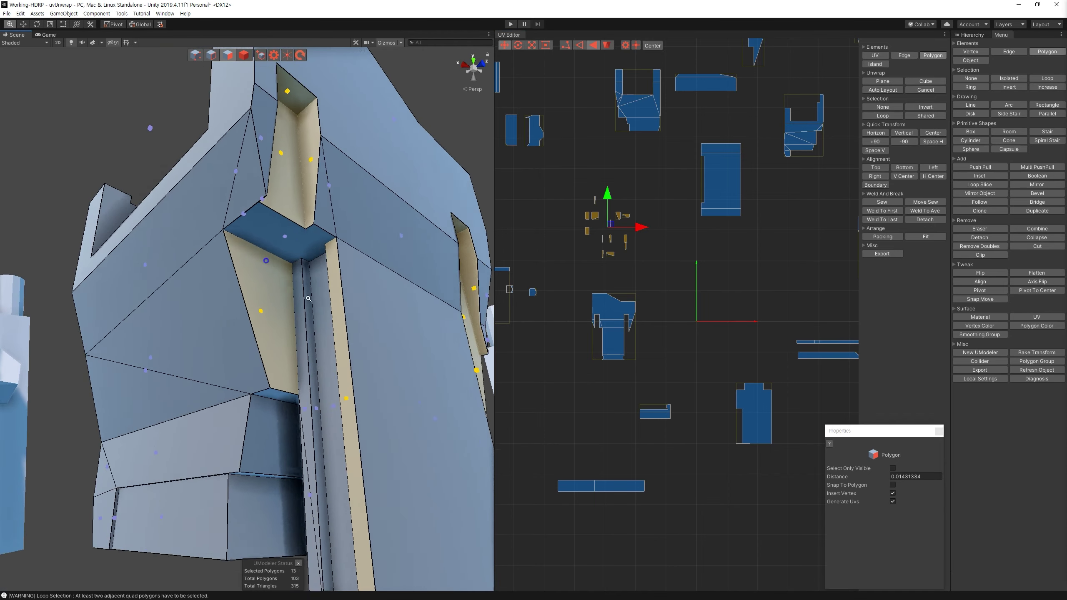
pyautogui.click(269, 252)
pyautogui.press('f')
pyautogui.moveTo(562, 176); pyautogui.dragTo(654, 273)
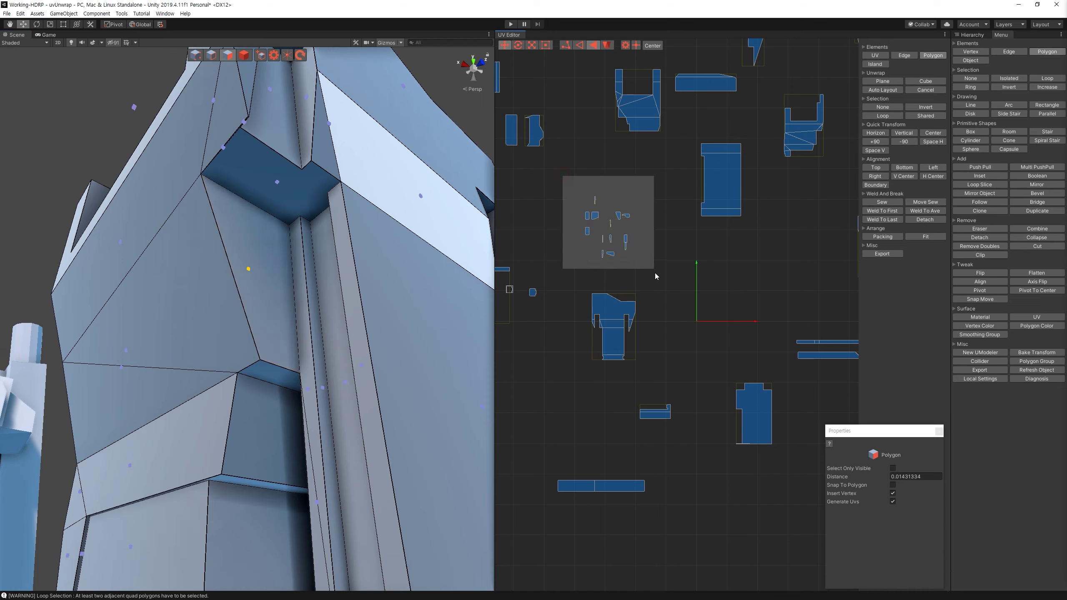
pyautogui.keyDown('alt'); pyautogui.moveTo(374, 196); pyautogui.dragTo(303, 266); pyautogui.keyUp('alt')
pyautogui.click(189, 192)
pyautogui.keyDown('shift'); pyautogui.click(201, 88); pyautogui.keyUp('shift')
pyautogui.click(883, 80)
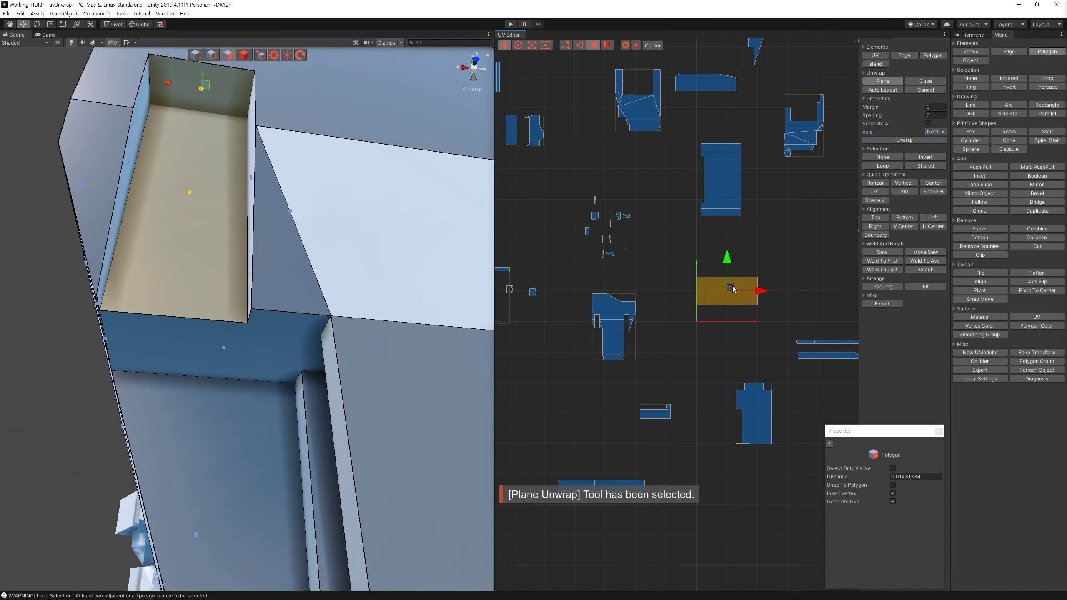
pyautogui.click(731, 288)
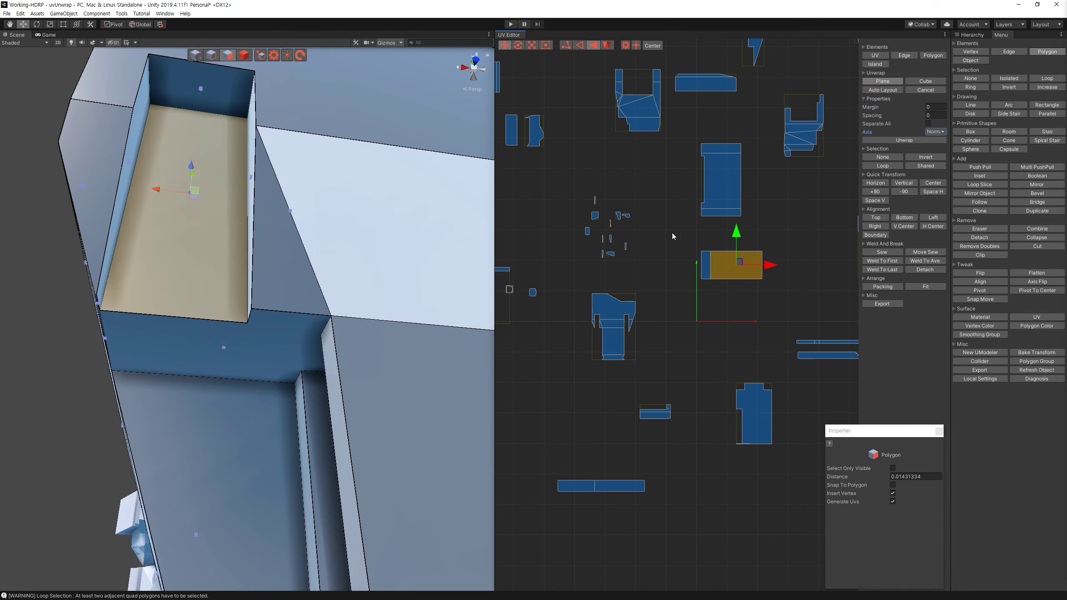
# Step: Reselect both channel faces, flatten them into one wedge-shaped island, repack with Auto Layout, and deselect
pyautogui.moveTo(642, 282); pyautogui.dragTo(562, 197)
pyautogui.moveTo(376, 325)
pyautogui.keyDown('alt'); pyautogui.mouseDown()
pyautogui.moveTo(373, 288)
pyautogui.moveTo(344, 253)
pyautogui.mouseUp(); pyautogui.keyUp('alt')
pyautogui.click(342, 269)
pyautogui.keyDown('ctrl'); pyautogui.click(323, 134); pyautogui.keyUp('ctrl')
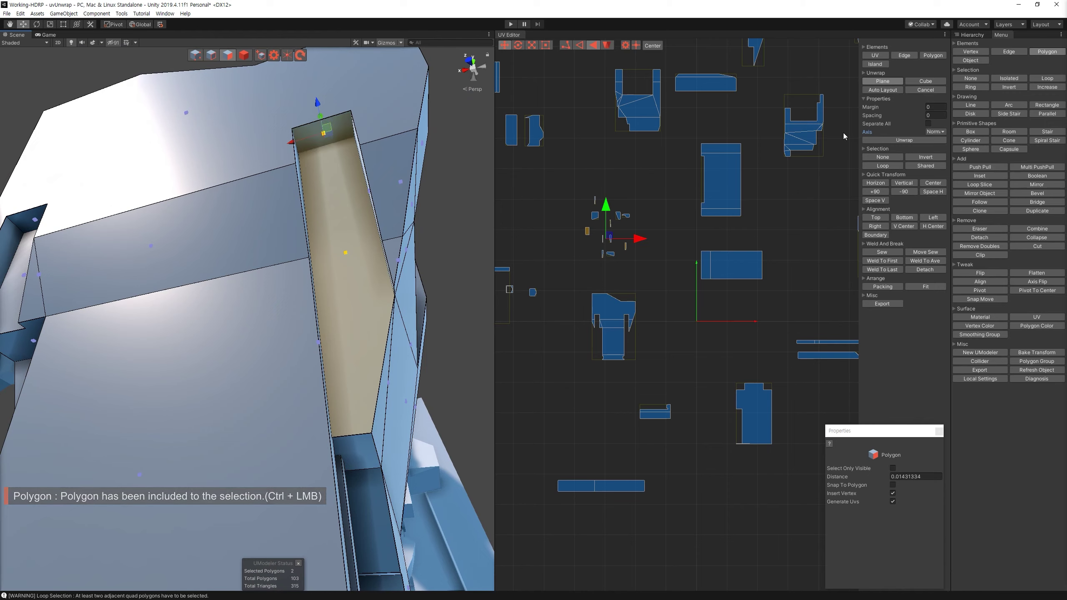
pyautogui.click(903, 140)
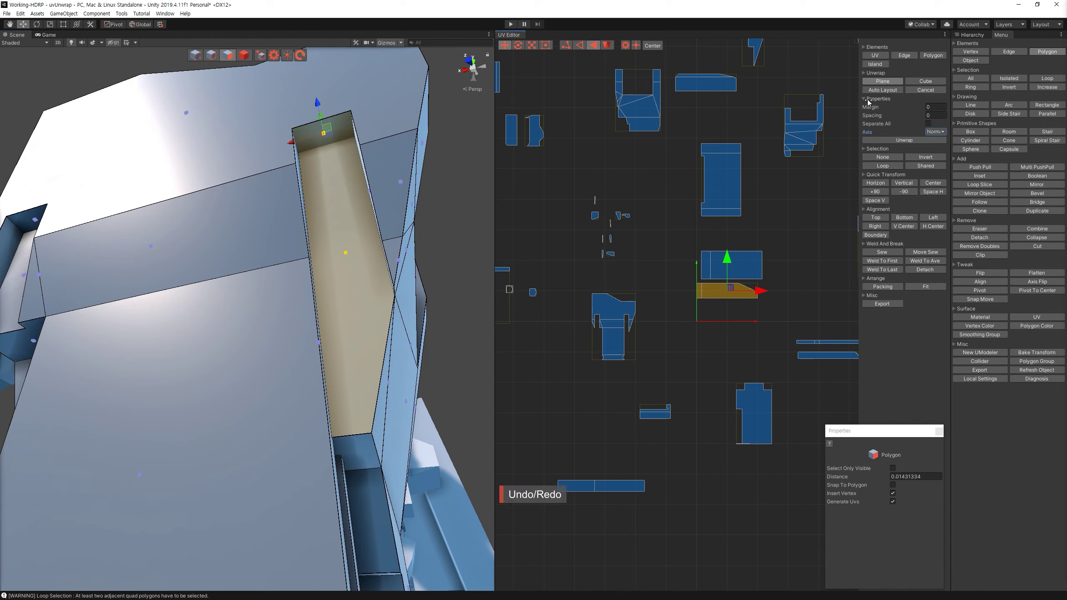
pyautogui.click(874, 91)
pyautogui.click(640, 280)
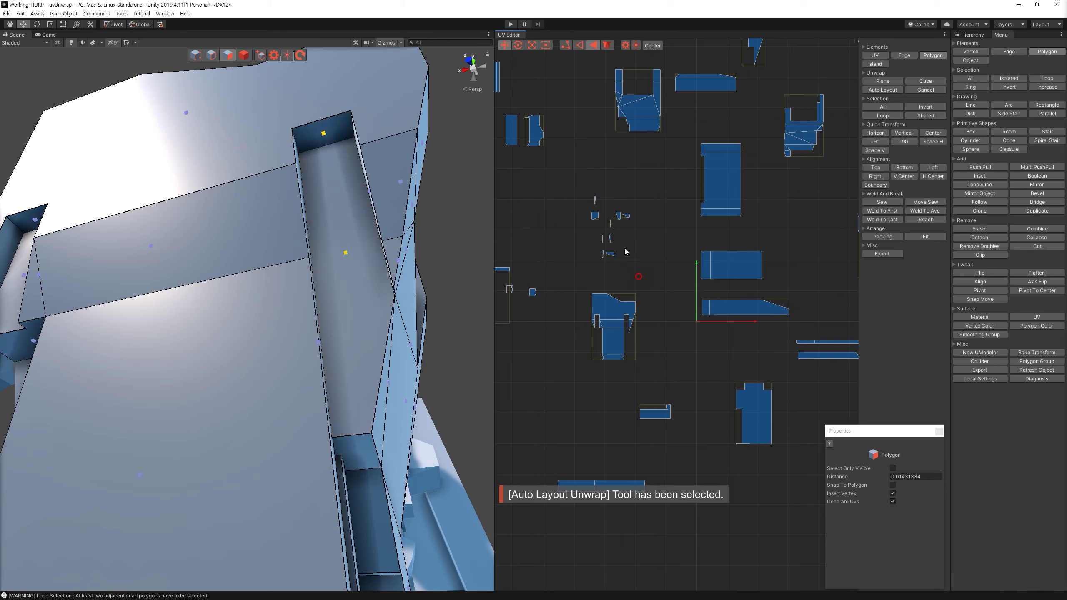
pyautogui.moveTo(378, 294)
pyautogui.keyDown('alt'); pyautogui.mouseDown()
pyautogui.moveTo(541, 471)
pyautogui.moveTo(392, 289)
pyautogui.mouseUp(); pyautogui.keyUp('alt')
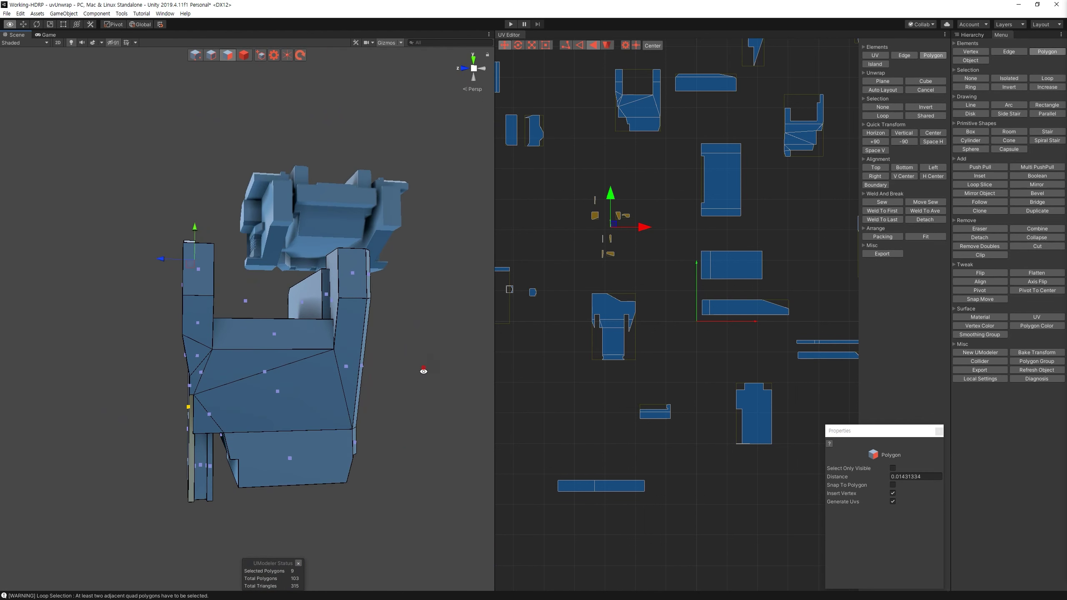
# Step: Select the hand's UModeler Object in the Hierarchy, hide the ARM (1) group, and frame the hand piece
pyautogui.keyDown('alt'); pyautogui.moveTo(391, 289); pyautogui.dragTo(429, 393); pyautogui.keyUp('alt')
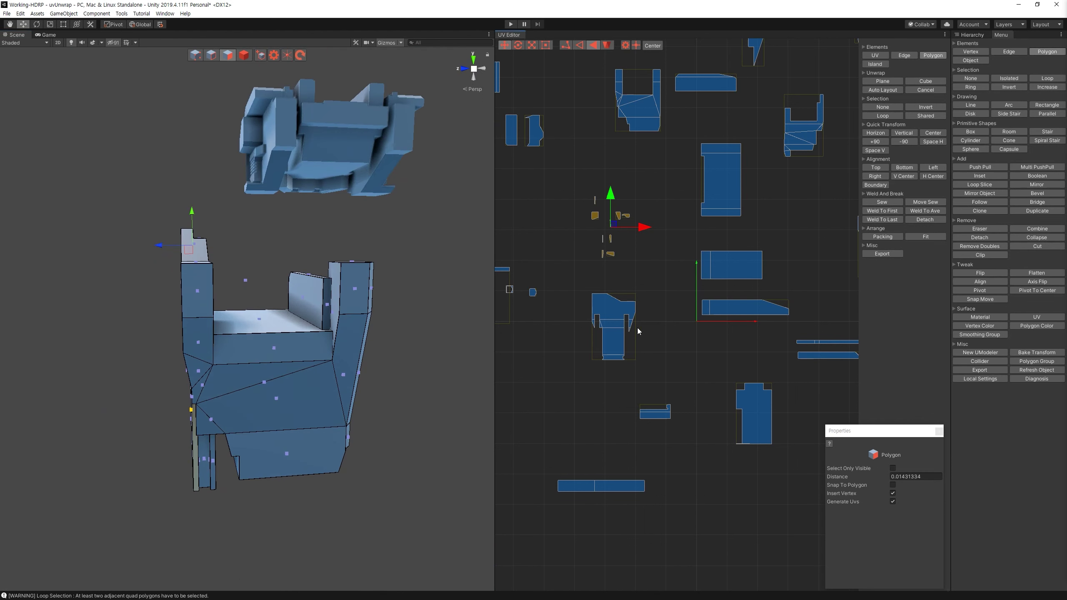
pyautogui.moveTo(579, 179); pyautogui.dragTo(666, 263)
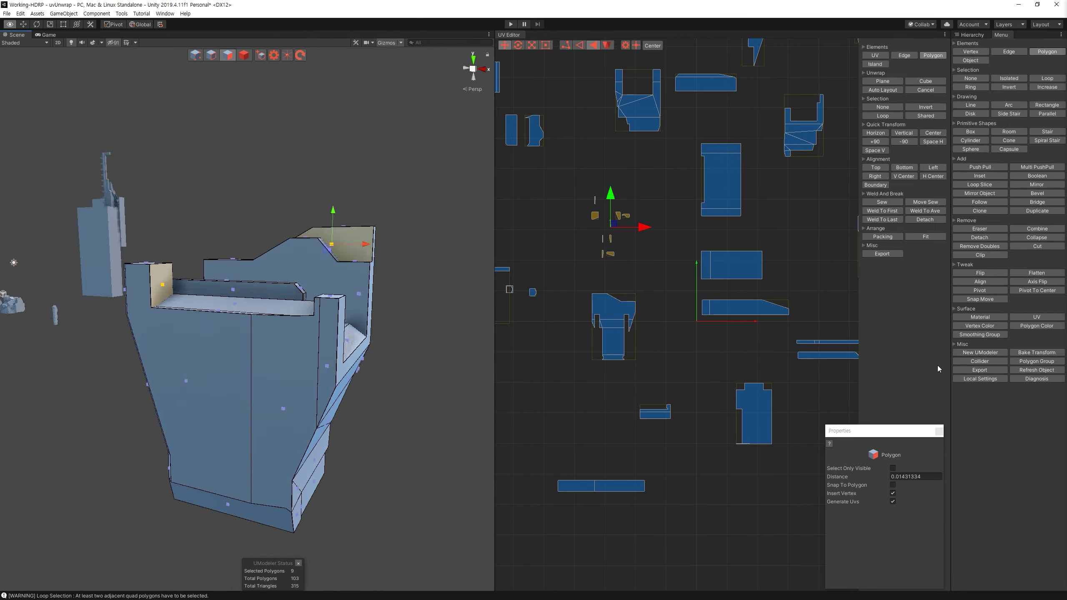
pyautogui.scroll(-2, 769, 366)
pyautogui.scroll(-2, 769, 366)
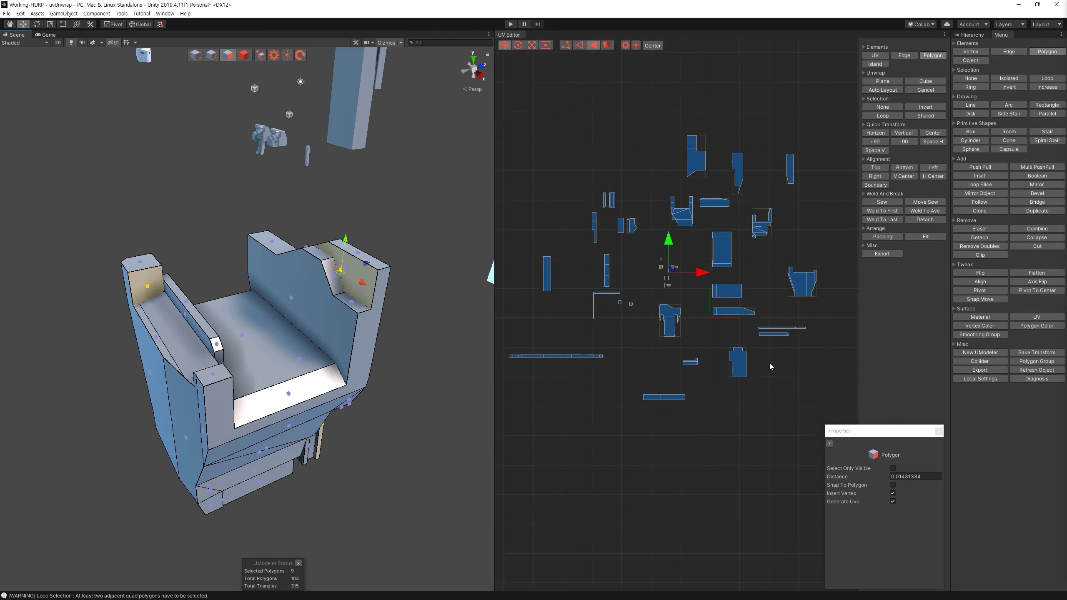
pyautogui.scroll(-2, 770, 365)
pyautogui.click(983, 35)
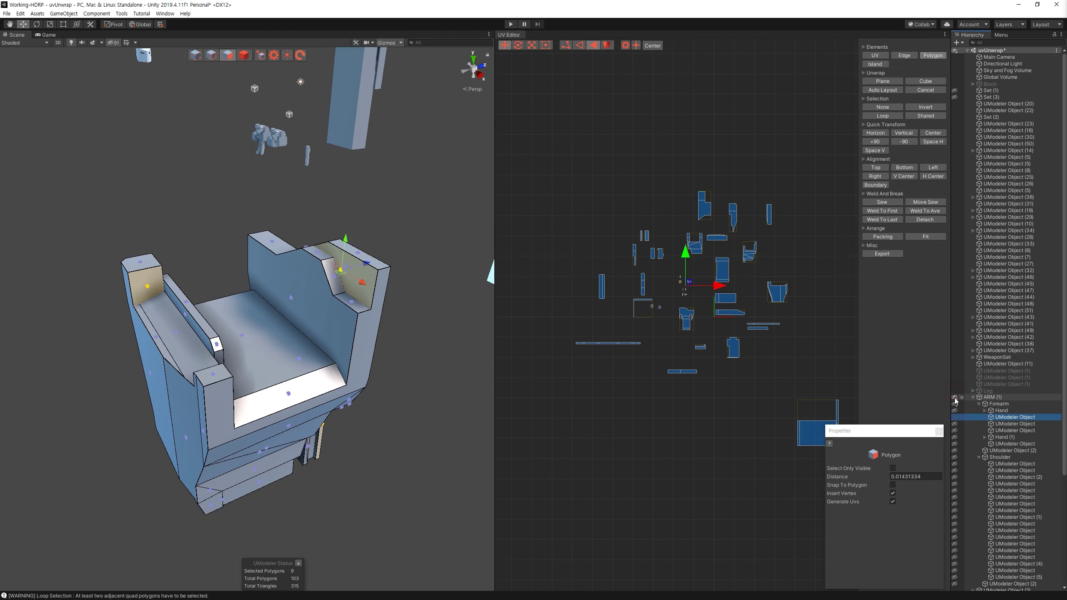
pyautogui.doubleClick(1014, 430)
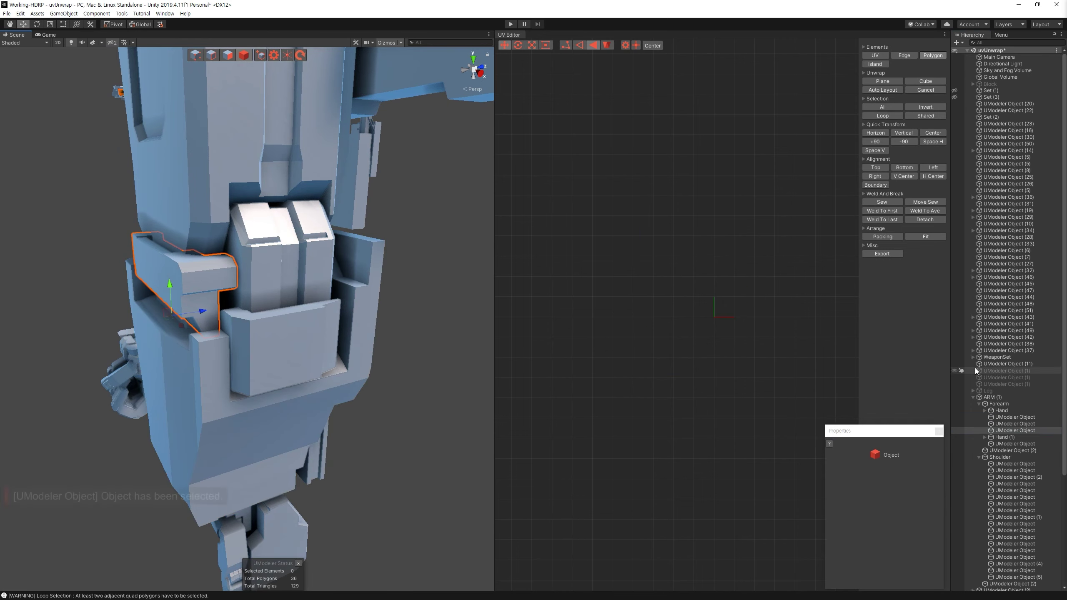
pyautogui.click(954, 397)
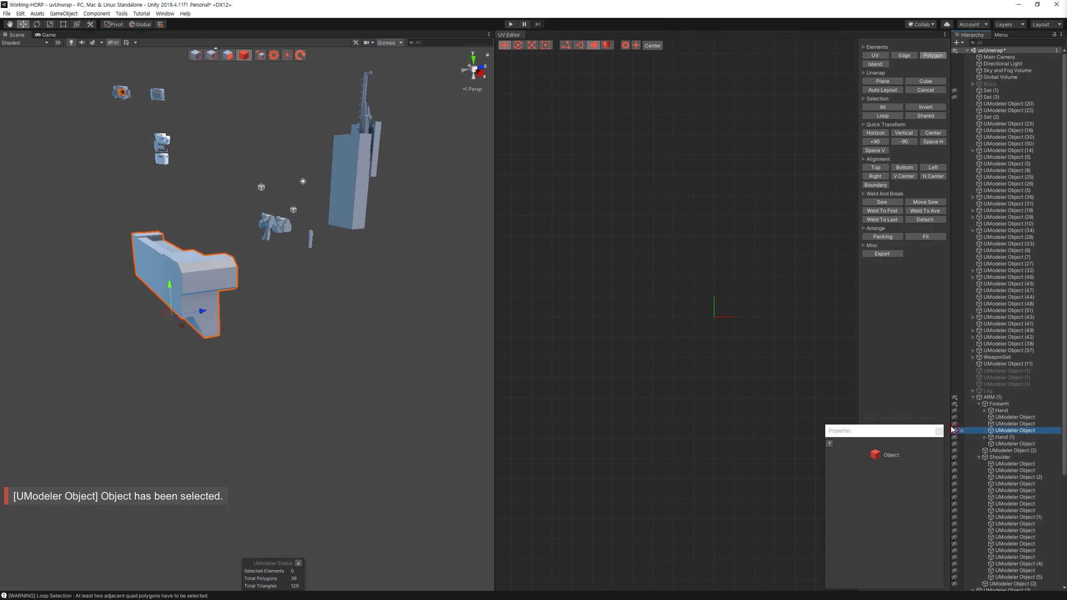
pyautogui.press('f')
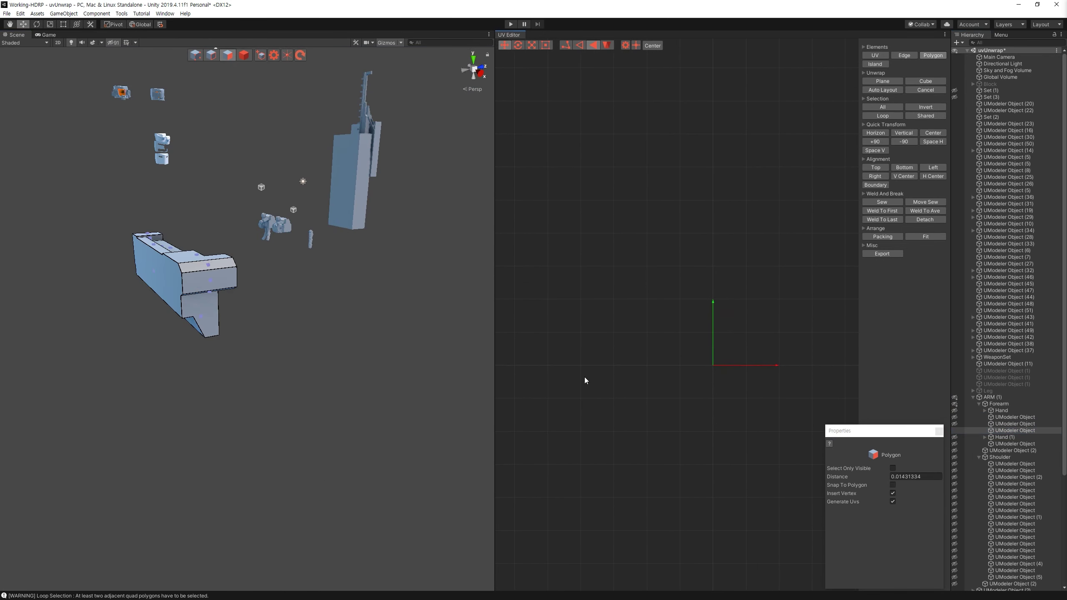
pyautogui.press('f')
pyautogui.moveTo(360, 319)
pyautogui.keyDown('alt'); pyautogui.mouseDown()
pyautogui.moveTo(204, 284)
pyautogui.moveTo(122, 297)
pyautogui.moveTo(184, 112)
pyautogui.moveTo(568, 112)
pyautogui.mouseUp(); pyautogui.keyUp('alt')
pyautogui.click(942, 81)
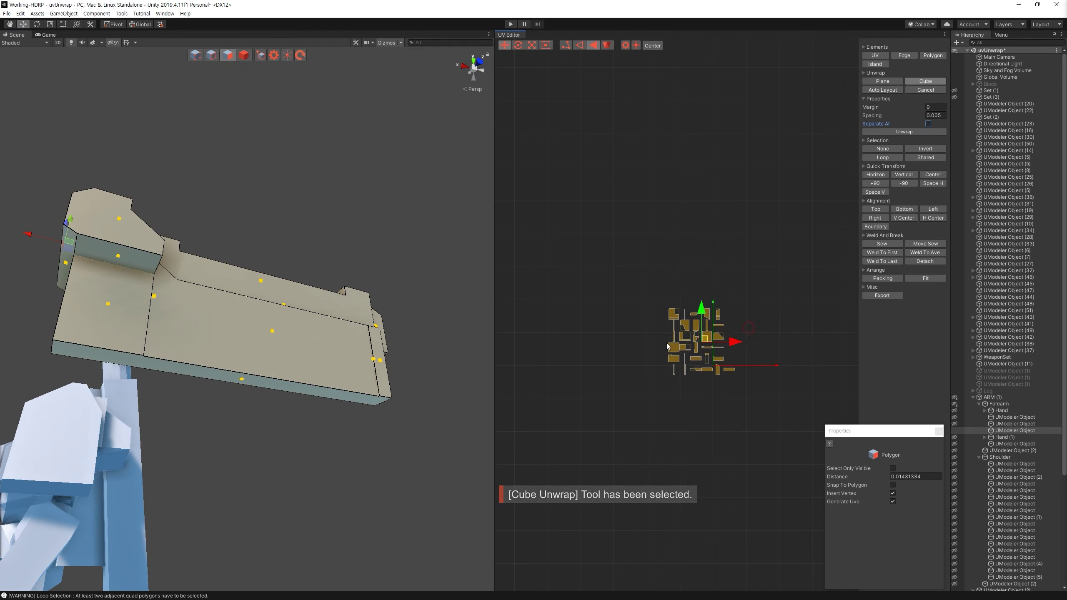
# Step: Clear the UV selection, leave the cube unwrap settings, and switch to Auto Layout
pyautogui.scroll(3, 658, 338)
pyautogui.click(727, 292)
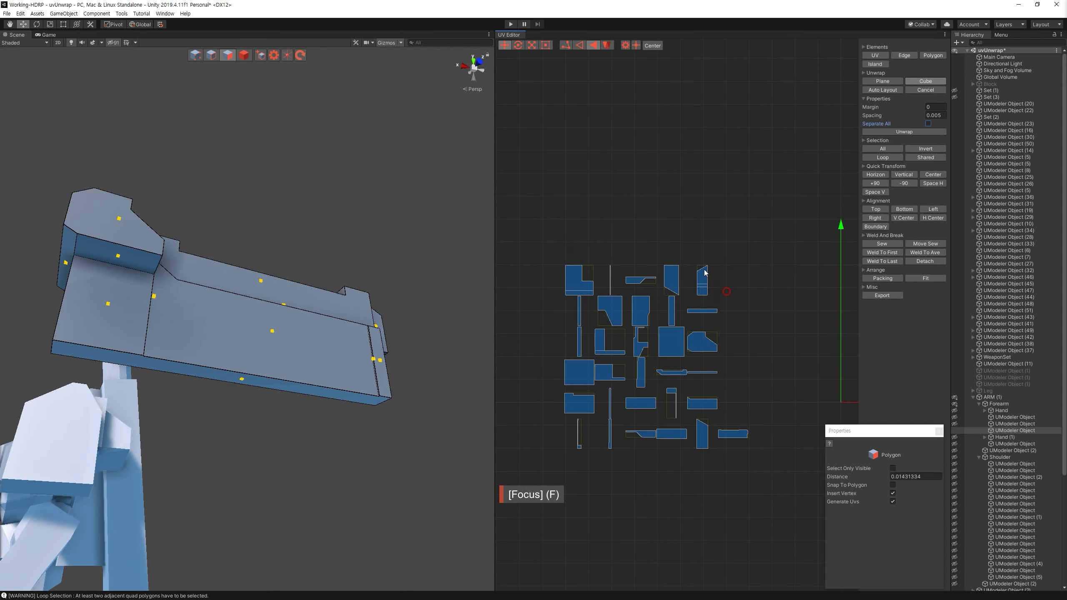
pyautogui.keyDown('alt'); pyautogui.moveTo(315, 250); pyautogui.dragTo(378, 253); pyautogui.keyUp('alt')
pyautogui.press('f')
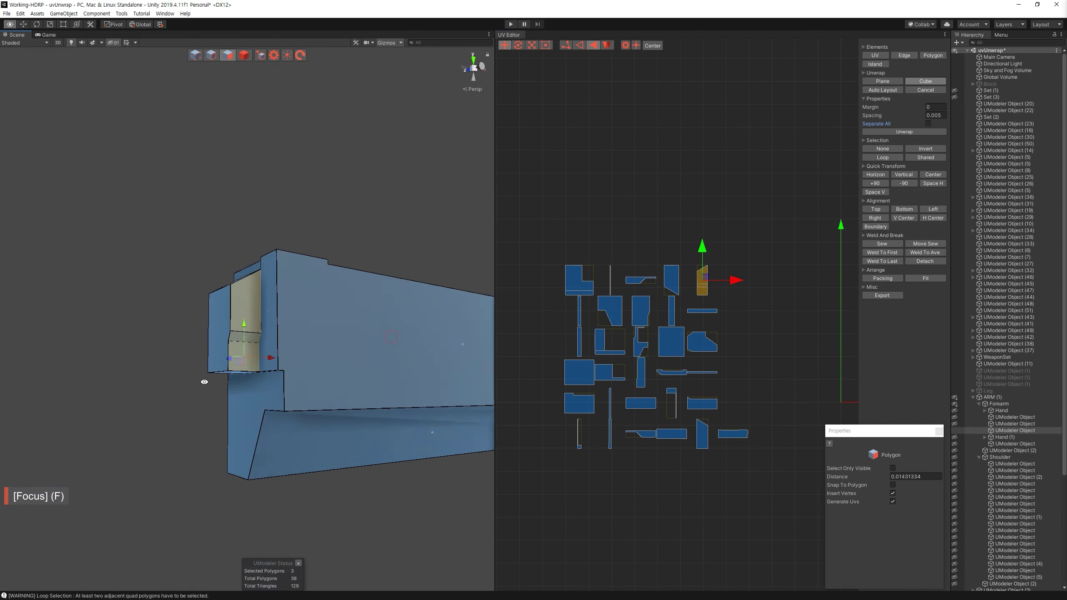
pyautogui.click(895, 132)
pyautogui.click(894, 90)
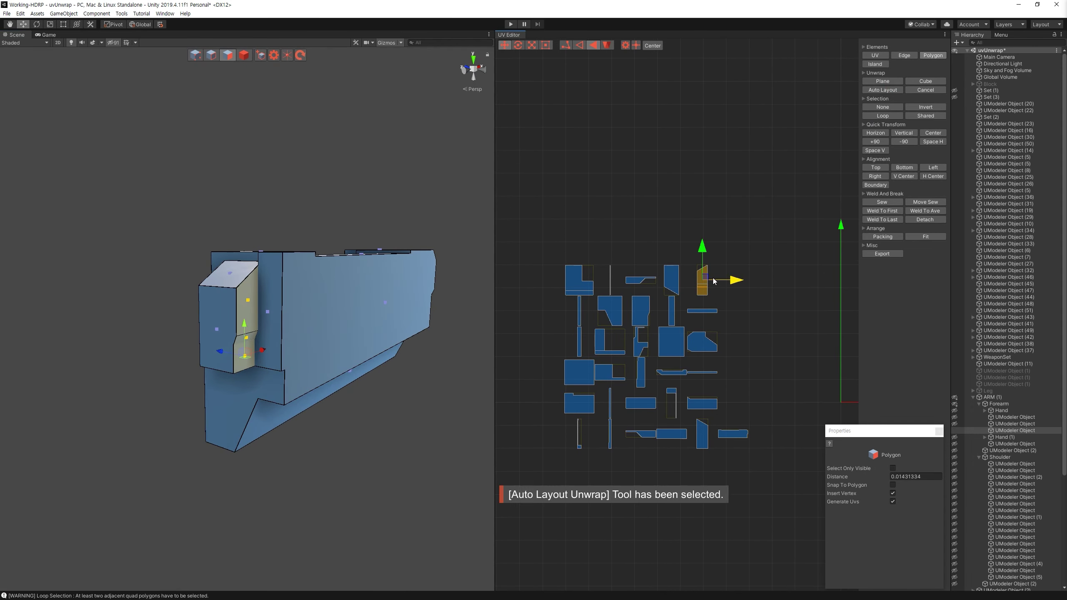
# Step: Gather the hand piece's long top faces, undoing the last UV change, and bring up Plane unwrap on Normal axis
pyautogui.moveTo(327, 347)
pyautogui.keyDown('alt'); pyautogui.mouseDown()
pyautogui.moveTo(284, 373)
pyautogui.moveTo(381, 400)
pyautogui.moveTo(471, 384)
pyautogui.moveTo(338, 329)
pyautogui.mouseUp(); pyautogui.keyUp('alt')
pyautogui.keyDown('ctrl'); pyautogui.click(284, 373); pyautogui.keyUp('ctrl')
pyautogui.keyDown('ctrl'); pyautogui.click(382, 400); pyautogui.keyUp('ctrl')
pyautogui.keyDown('ctrl'); pyautogui.click(407, 424); pyautogui.keyUp('ctrl')
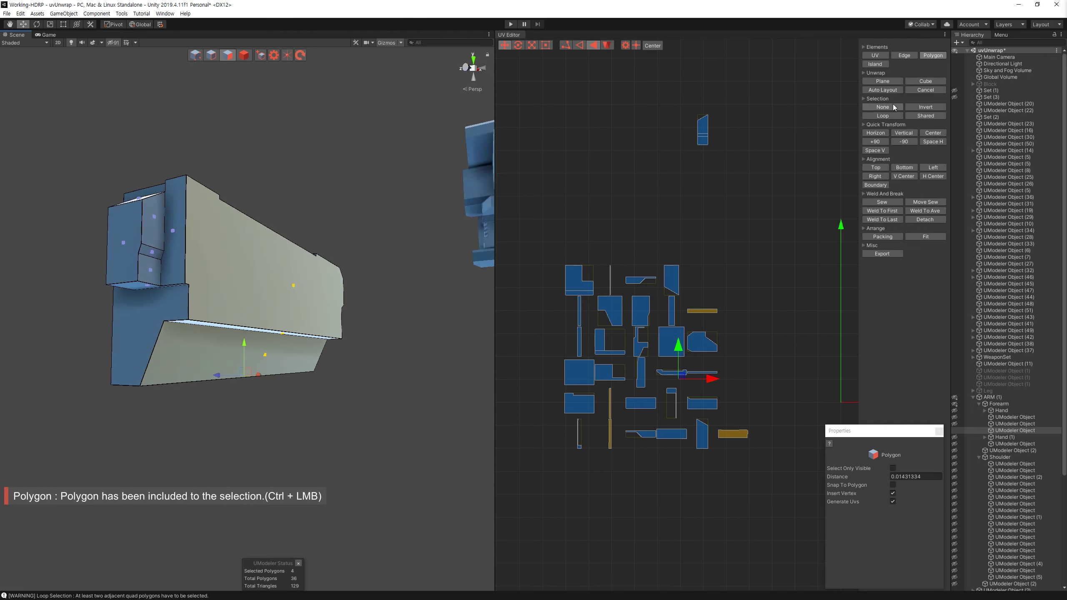
pyautogui.hotkey('ctrl', 'z')
pyautogui.hotkey('ctrl', 'z')
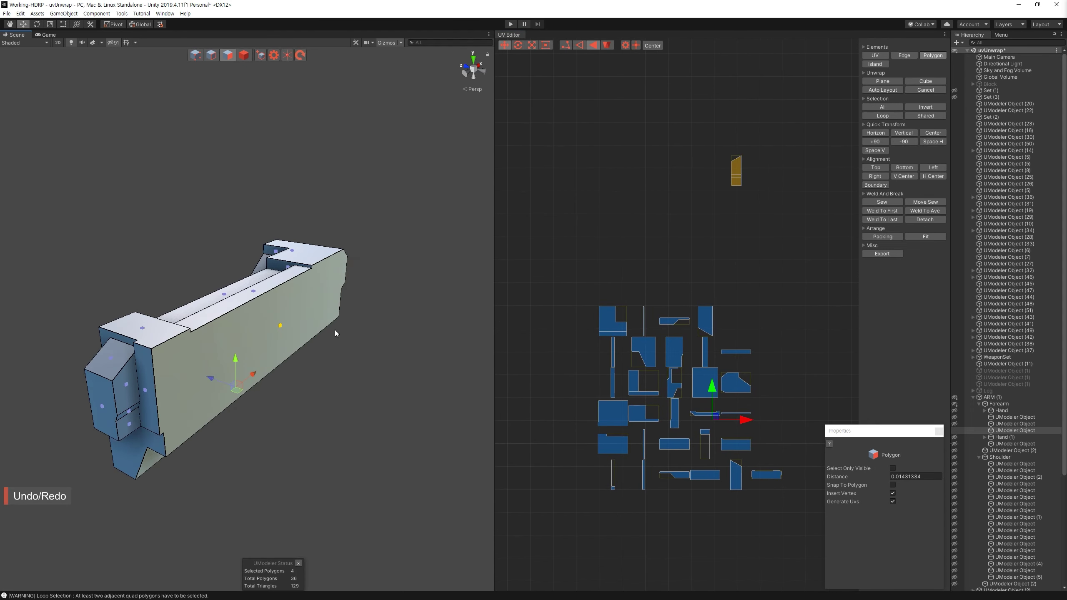
pyautogui.keyDown('alt'); pyautogui.moveTo(335, 331); pyautogui.dragTo(233, 236); pyautogui.keyUp('alt')
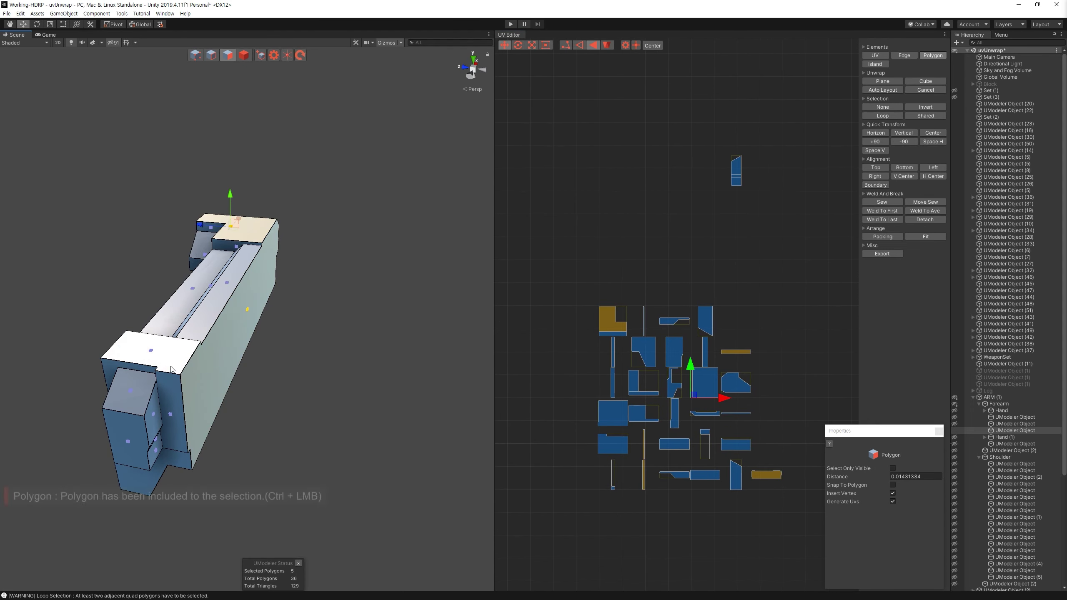
pyautogui.keyDown('ctrl'); pyautogui.click(171, 369); pyautogui.keyUp('ctrl')
pyautogui.keyDown('alt'); pyautogui.moveTo(171, 369); pyautogui.dragTo(392, 293); pyautogui.keyUp('alt')
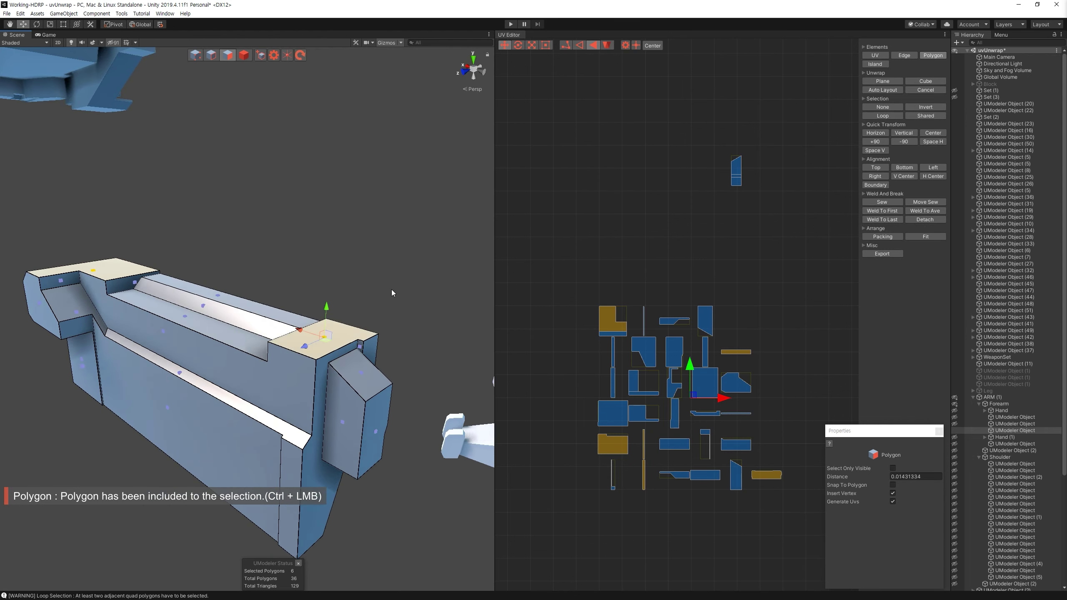
pyautogui.click(882, 81)
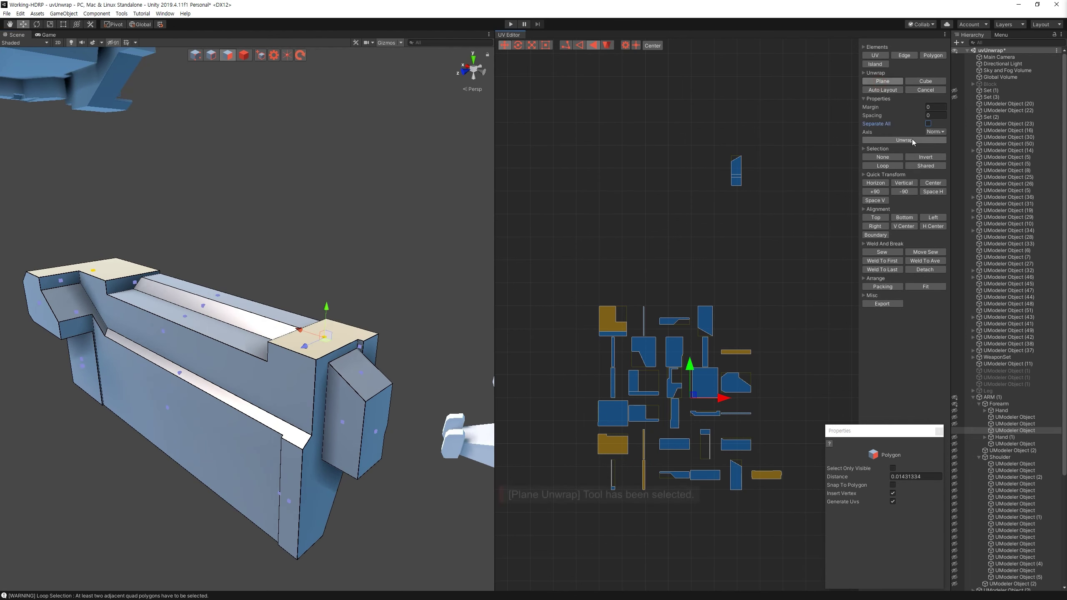
# Step: Unwrap the three long top faces into one tall island, move it up, and repack with Auto Layout
pyautogui.click(738, 361)
pyautogui.moveTo(765, 334); pyautogui.dragTo(766, 112)
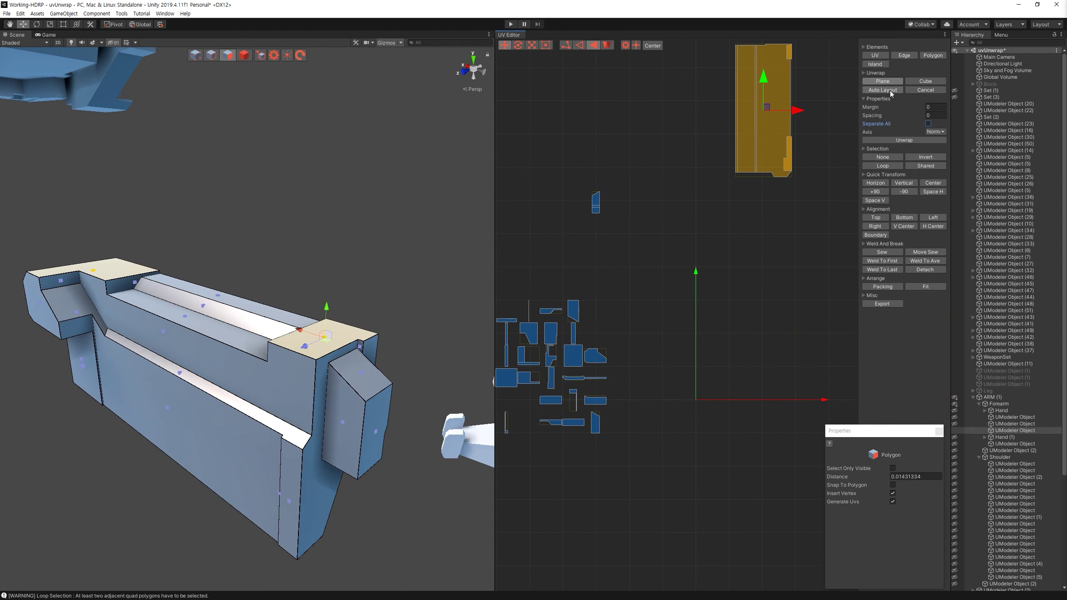
pyautogui.click(883, 90)
pyautogui.click(774, 167)
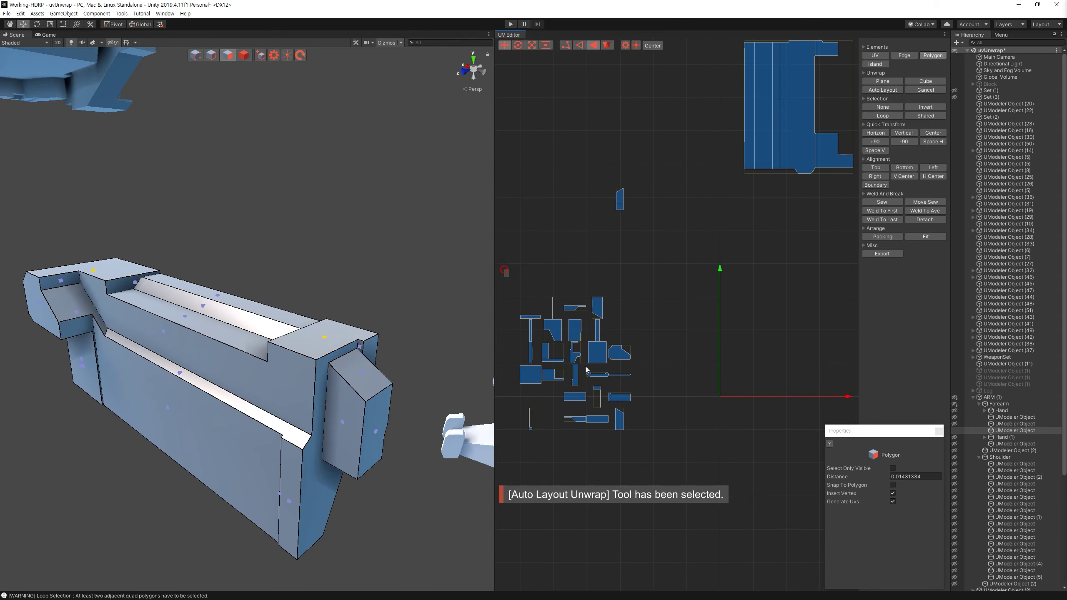
pyautogui.moveTo(515, 293); pyautogui.dragTo(636, 435)
# Step: Plane-unwrap a side face and the front face together, then repack the islands with Auto Layout
pyautogui.moveTo(233, 236)
pyautogui.keyDown('alt'); pyautogui.mouseDown()
pyautogui.moveTo(374, 87)
pyautogui.moveTo(121, 359)
pyautogui.mouseUp(); pyautogui.keyUp('alt')
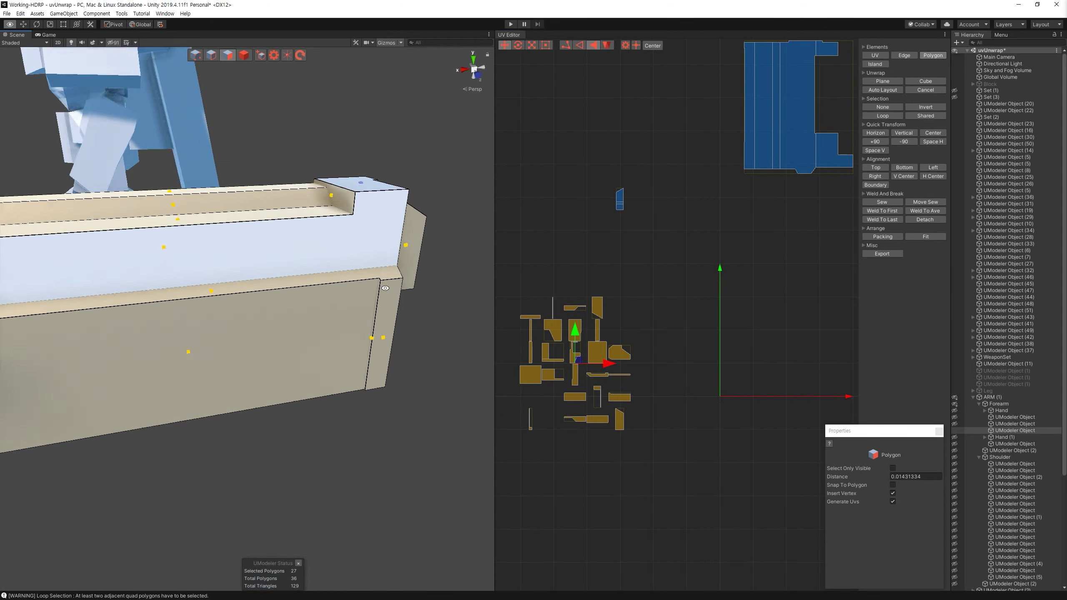
pyautogui.click(120, 360)
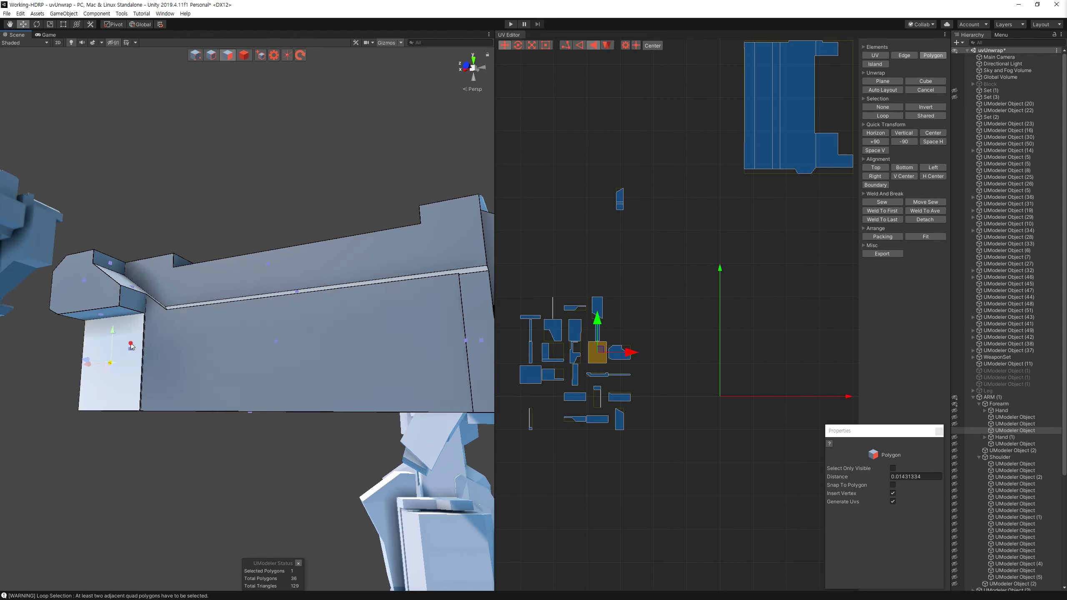
pyautogui.keyDown('alt'); pyautogui.moveTo(121, 359); pyautogui.dragTo(183, 300); pyautogui.keyUp('alt')
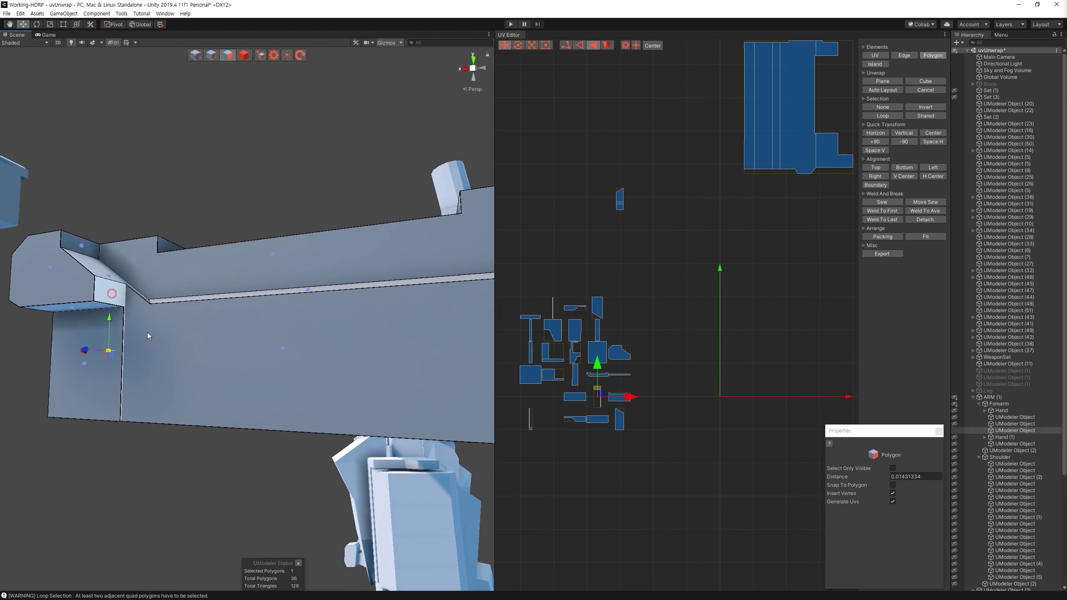
pyautogui.keyDown('ctrl'); pyautogui.click(146, 333); pyautogui.keyUp('ctrl')
pyautogui.keyDown('alt'); pyautogui.moveTo(147, 332); pyautogui.dragTo(381, 323); pyautogui.keyUp('alt')
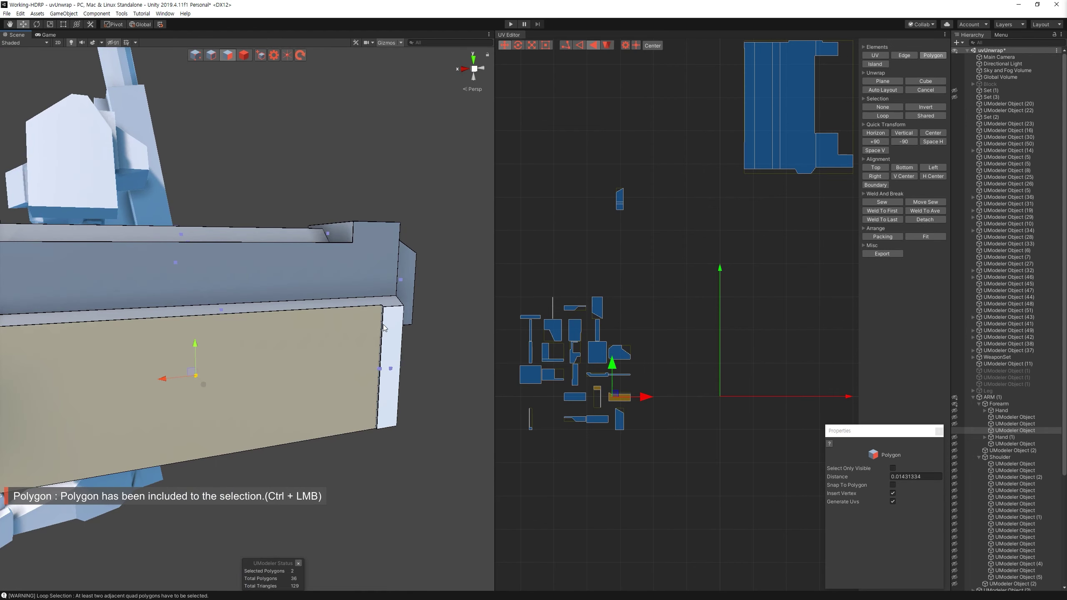
pyautogui.keyDown('alt'); pyautogui.moveTo(435, 386); pyautogui.dragTo(288, 394); pyautogui.keyUp('alt')
pyautogui.moveTo(369, 405)
pyautogui.keyDown('alt'); pyautogui.mouseDown()
pyautogui.moveTo(373, 374)
pyautogui.moveTo(685, 259)
pyautogui.mouseUp(); pyautogui.keyUp('alt')
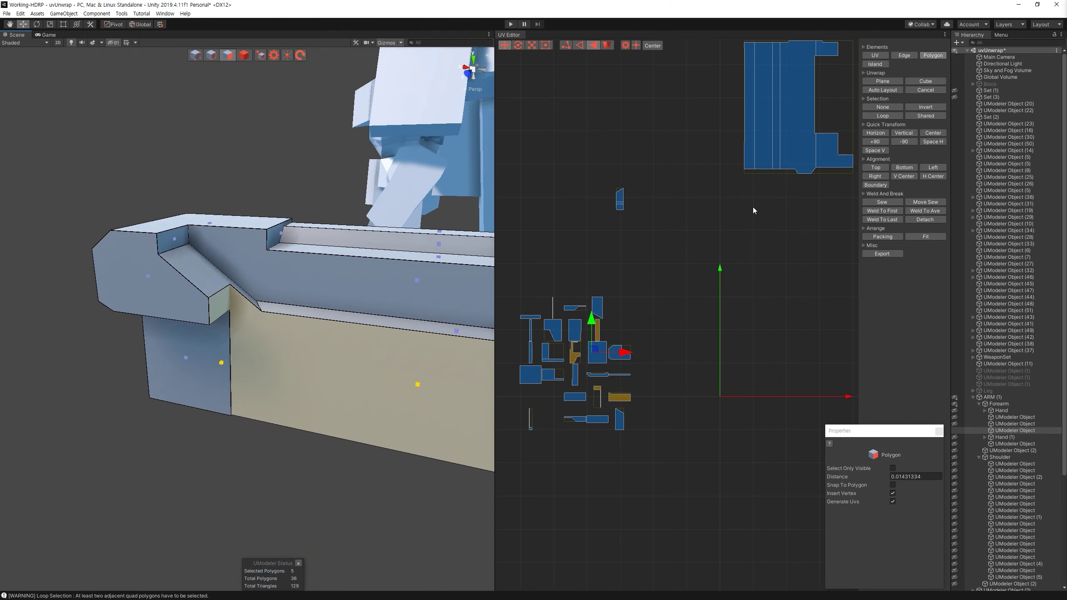
pyautogui.click(894, 82)
pyautogui.press('f')
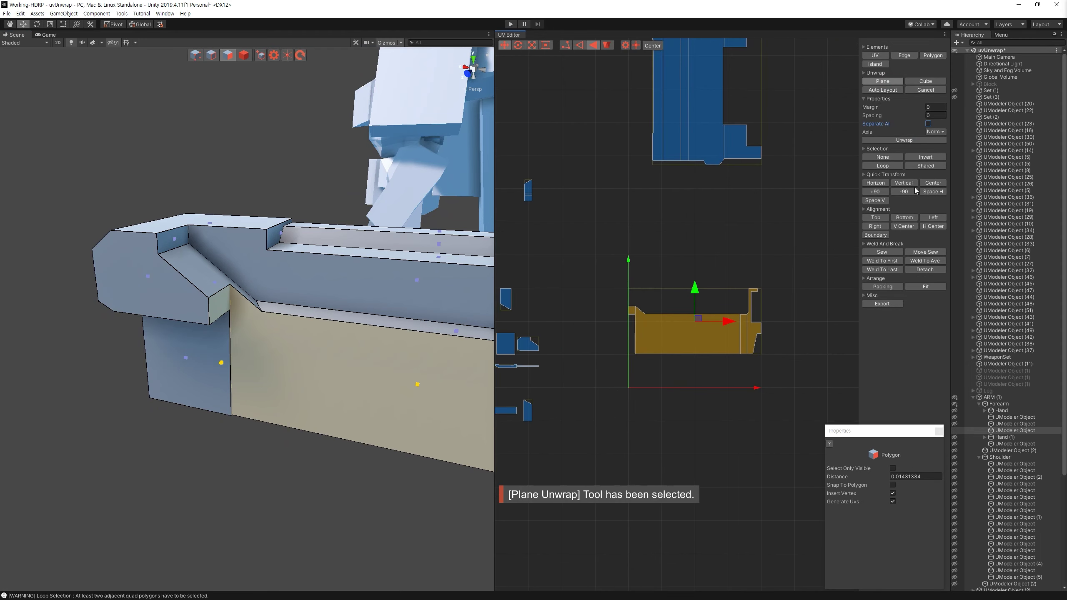
pyautogui.click(892, 90)
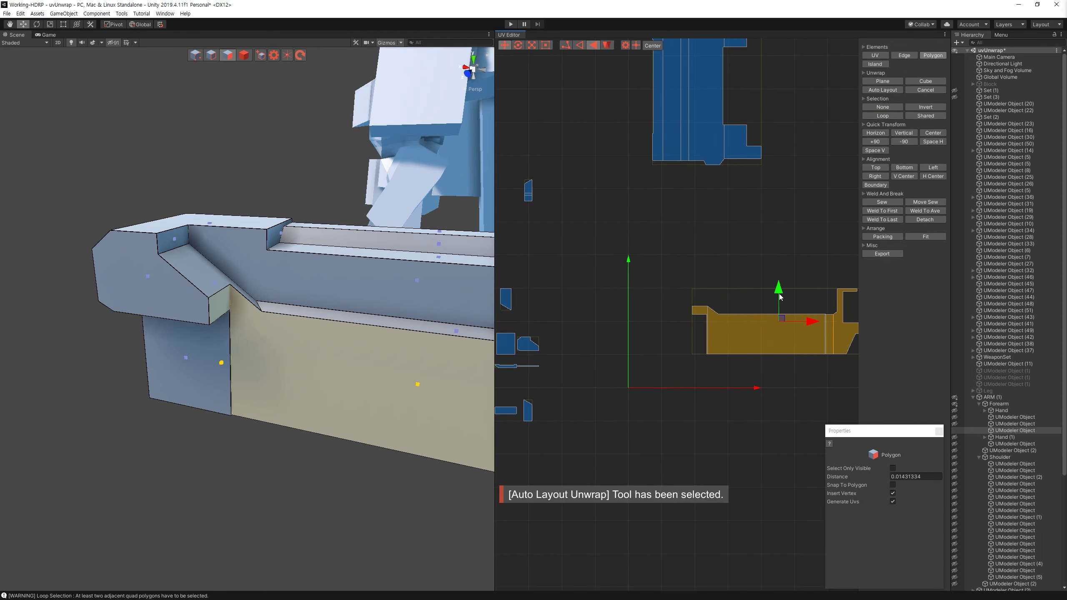
pyautogui.moveTo(709, 444); pyautogui.dragTo(551, 262)
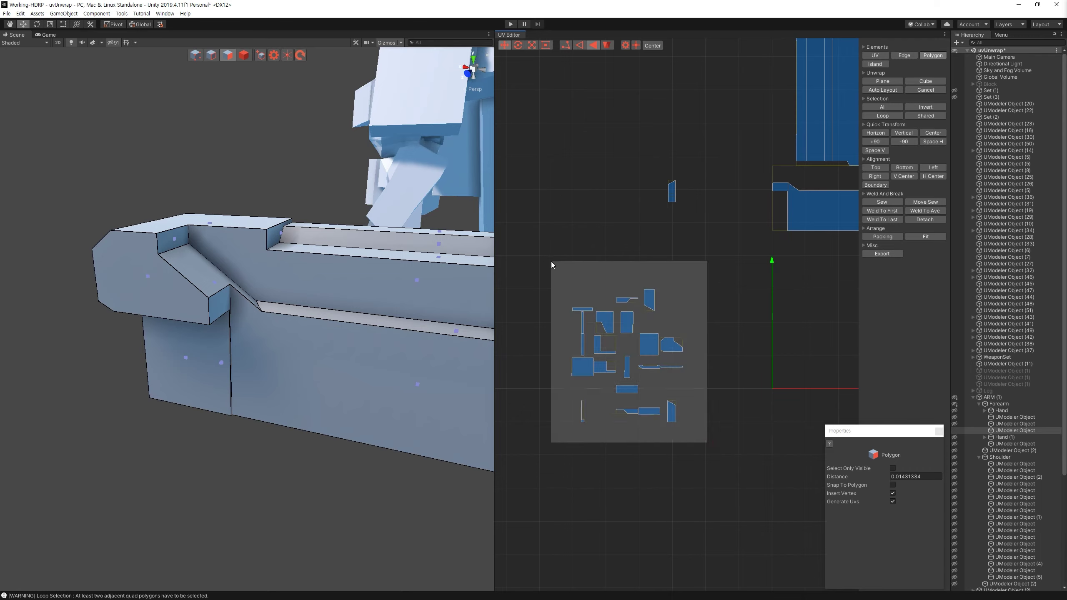
# Step: Select two more top faces of the piece and Plane-unwrap them
pyautogui.moveTo(331, 271)
pyautogui.keyDown('alt'); pyautogui.mouseDown()
pyautogui.moveTo(242, 302)
pyautogui.moveTo(336, 269)
pyautogui.moveTo(422, 294)
pyautogui.mouseUp(); pyautogui.keyUp('alt')
pyautogui.click(357, 254)
pyautogui.keyDown('ctrl'); pyautogui.click(336, 273); pyautogui.keyUp('ctrl')
pyautogui.click(876, 81)
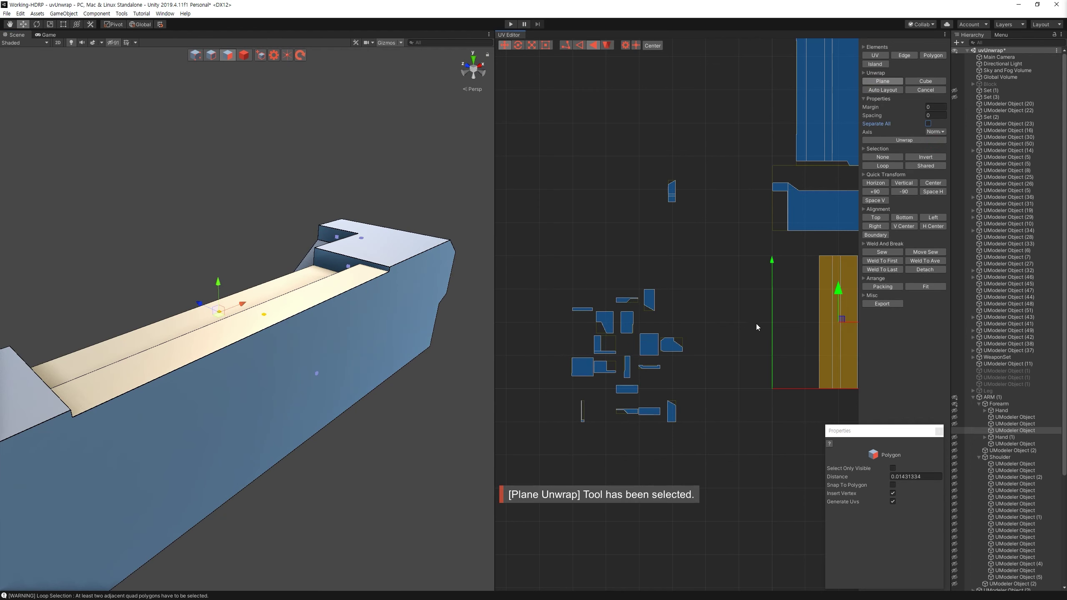
pyautogui.moveTo(756, 327); pyautogui.dragTo(628, 278, button='middle')
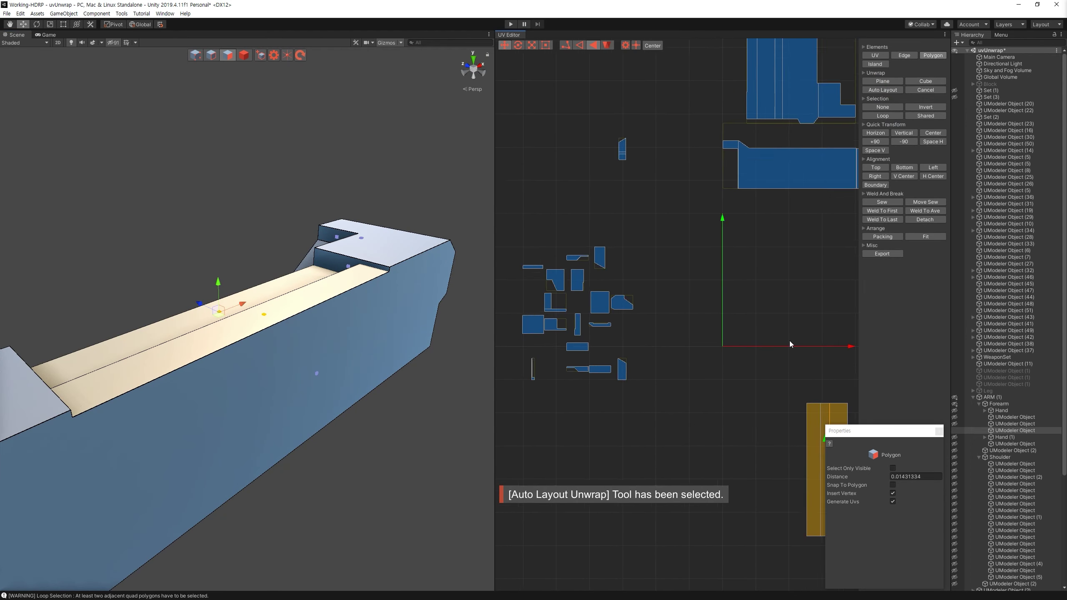
pyautogui.moveTo(733, 427); pyautogui.dragTo(518, 223)
pyautogui.moveTo(378, 319)
pyautogui.keyDown('alt'); pyautogui.mouseDown()
pyautogui.moveTo(257, 306)
pyautogui.moveTo(275, 317)
pyautogui.mouseUp(); pyautogui.keyUp('alt')
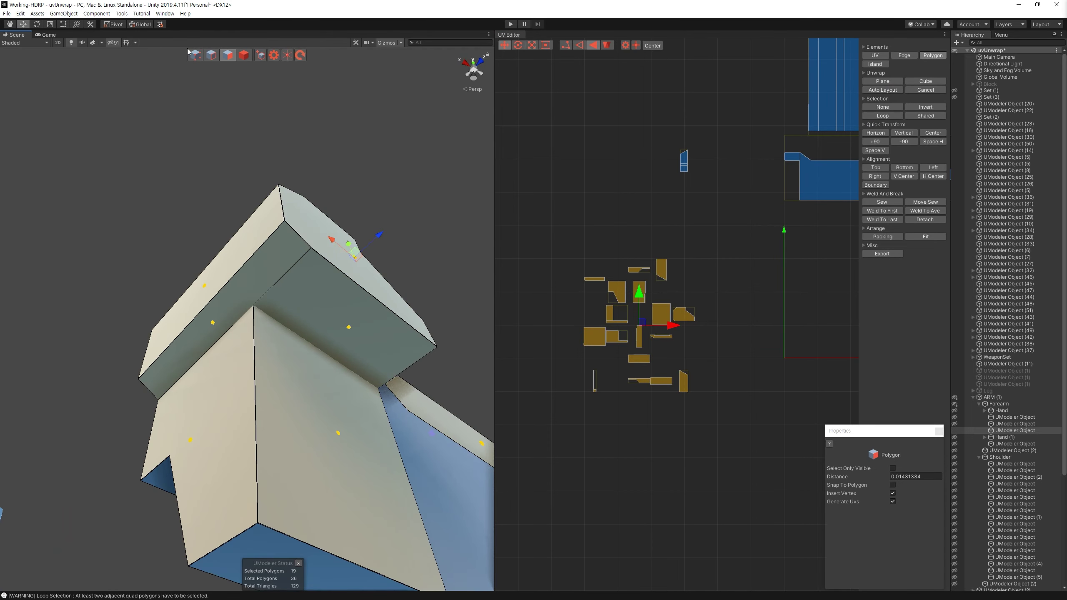
# Step: Connect the two upper vertices of the forearm's end block with a new edge
pyautogui.click(198, 56)
pyautogui.keyDown('shift'); pyautogui.click(285, 222); pyautogui.keyUp('shift')
pyautogui.press('c')
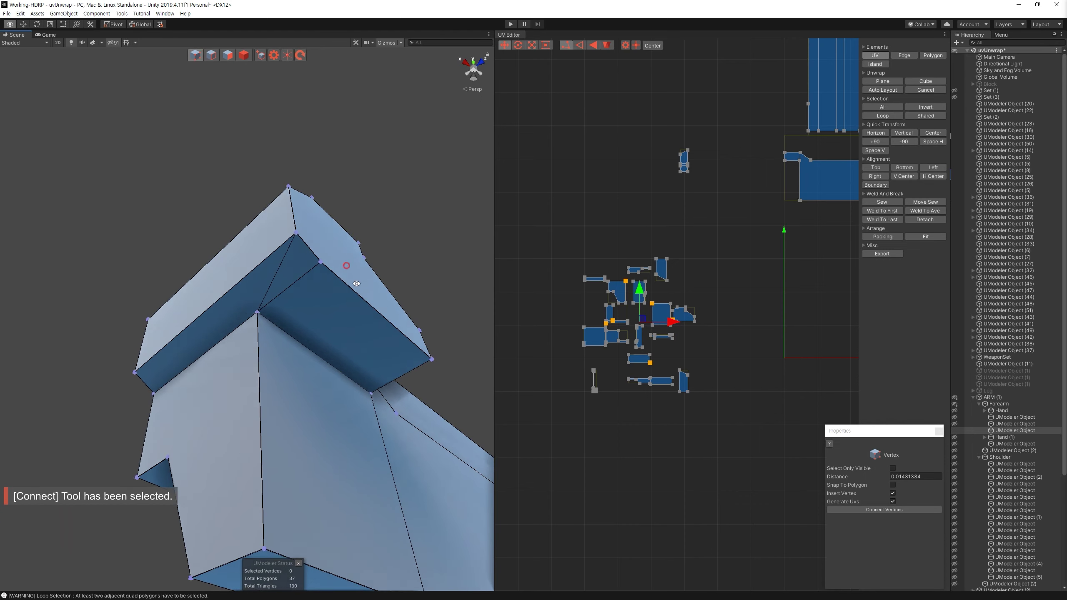
# Step: In face mode, select the end block's large dark face plus its left face, leaving the top face out
pyautogui.click(1000, 36)
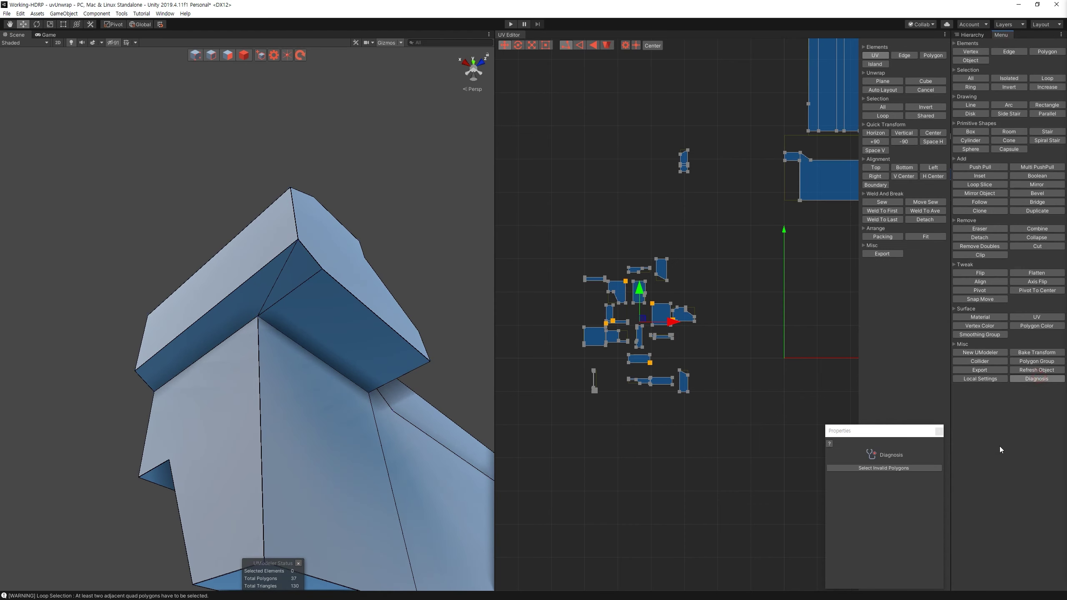
pyautogui.press('3')
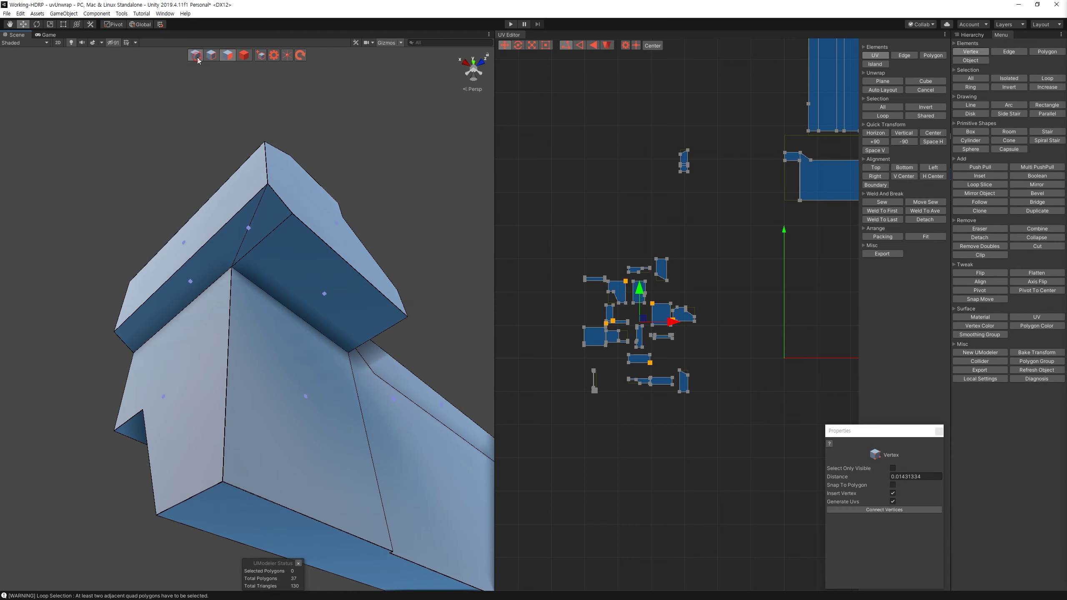
pyautogui.press('3')
pyautogui.click(305, 261)
pyautogui.keyDown('shift'); pyautogui.click(257, 219); pyautogui.keyUp('shift')
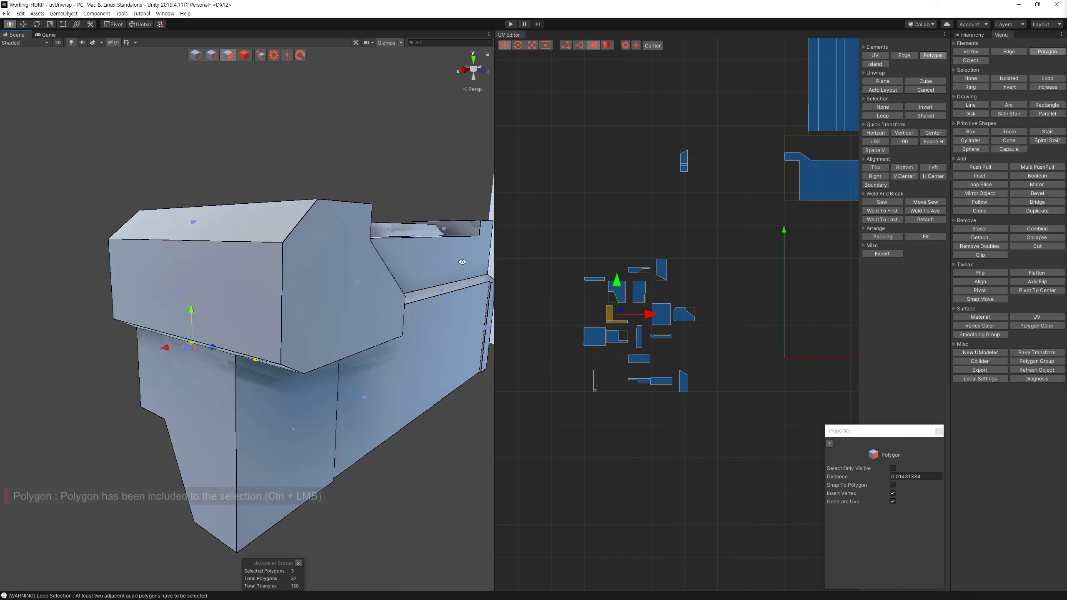
pyautogui.moveTo(715, 376); pyautogui.dragTo(555, 252)
pyautogui.click(265, 261)
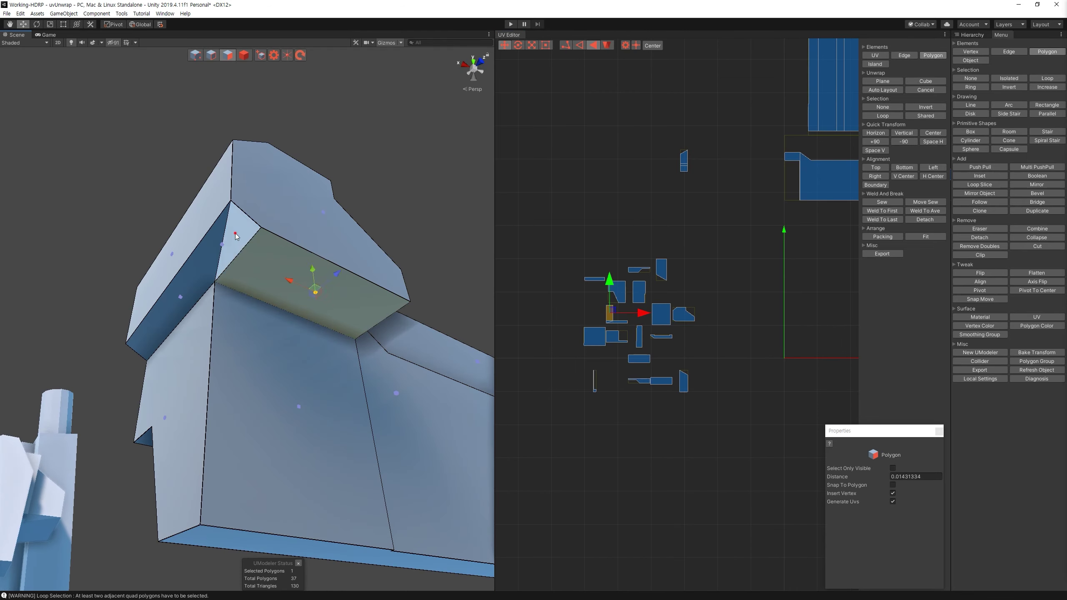
pyautogui.keyDown('alt'); pyautogui.moveTo(189, 236); pyautogui.dragTo(249, 270); pyautogui.keyUp('alt')
pyautogui.keyDown('ctrl'); pyautogui.click(249, 270); pyautogui.keyUp('ctrl')
pyautogui.scroll(-2, 725, 287)
pyautogui.keyDown('ctrl'); pyautogui.click(789, 174); pyautogui.keyUp('ctrl')
pyautogui.moveTo(189, 189)
pyautogui.keyDown('alt'); pyautogui.mouseDown()
pyautogui.moveTo(244, 165)
pyautogui.moveTo(294, 181)
pyautogui.mouseUp(); pyautogui.keyUp('alt')
# Step: Planar-unwrap the selected faces into one island, move it top-left, and auto-layout the UVs
pyautogui.click(890, 80)
pyautogui.click(933, 141)
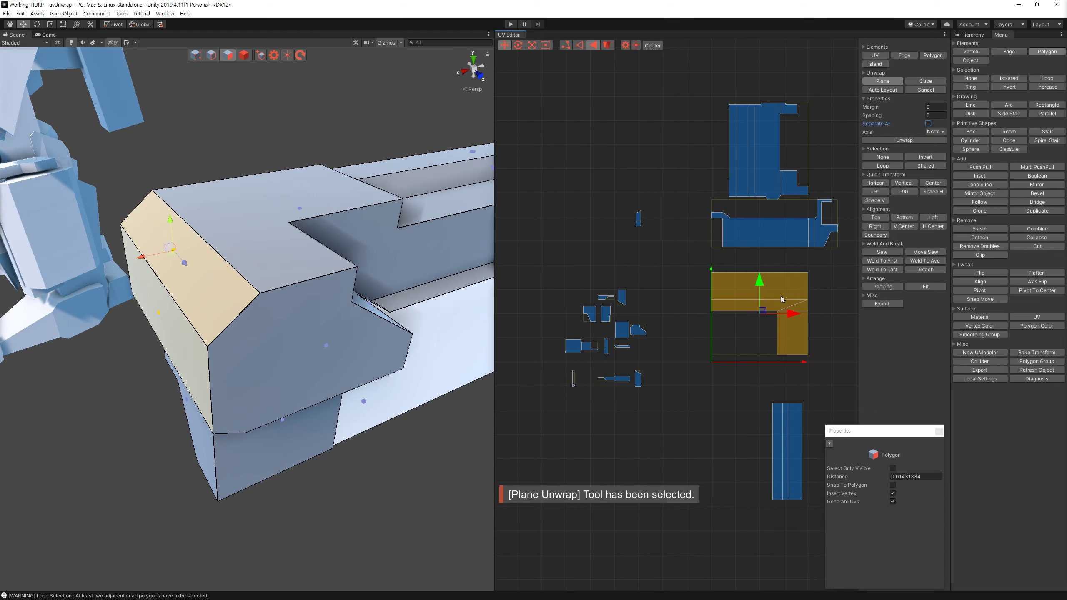
pyautogui.moveTo(761, 310); pyautogui.dragTo(573, 102)
pyautogui.click(882, 90)
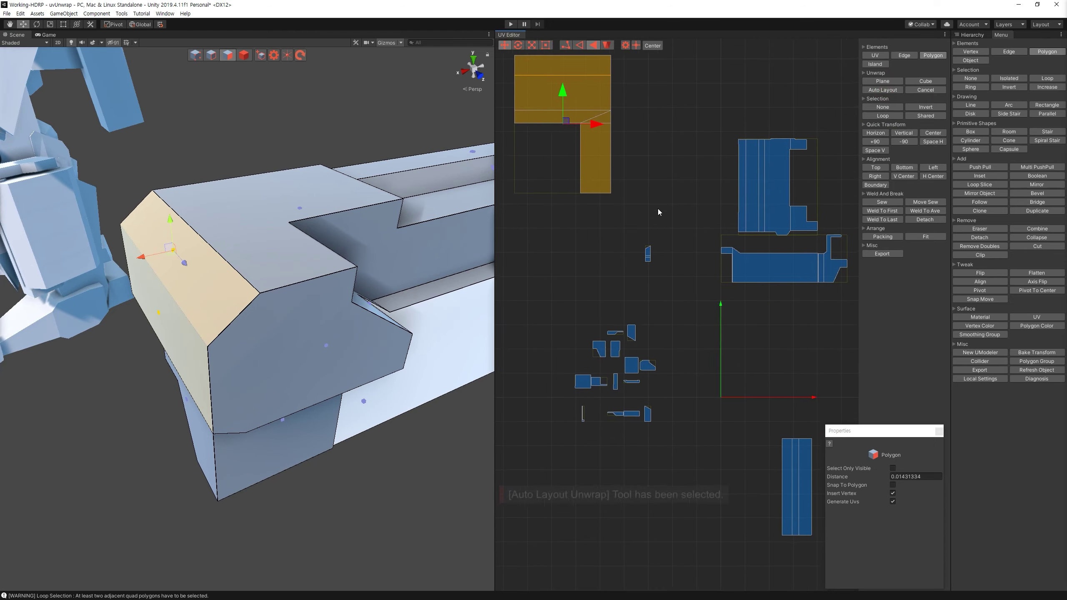
# Step: Planar-unwrap three more end-block faces into a new island and repack with Auto Layout
pyautogui.click(261, 201)
pyautogui.moveTo(269, 210)
pyautogui.keyDown('alt'); pyautogui.mouseDown()
pyautogui.moveTo(289, 251)
pyautogui.moveTo(226, 252)
pyautogui.moveTo(307, 279)
pyautogui.moveTo(420, 252)
pyautogui.mouseUp(); pyautogui.keyUp('alt')
pyautogui.keyDown('ctrl'); pyautogui.click(203, 257); pyautogui.keyUp('ctrl')
pyautogui.keyDown('ctrl'); pyautogui.click(306, 278); pyautogui.keyUp('ctrl')
pyautogui.click(882, 81)
pyautogui.click(930, 142)
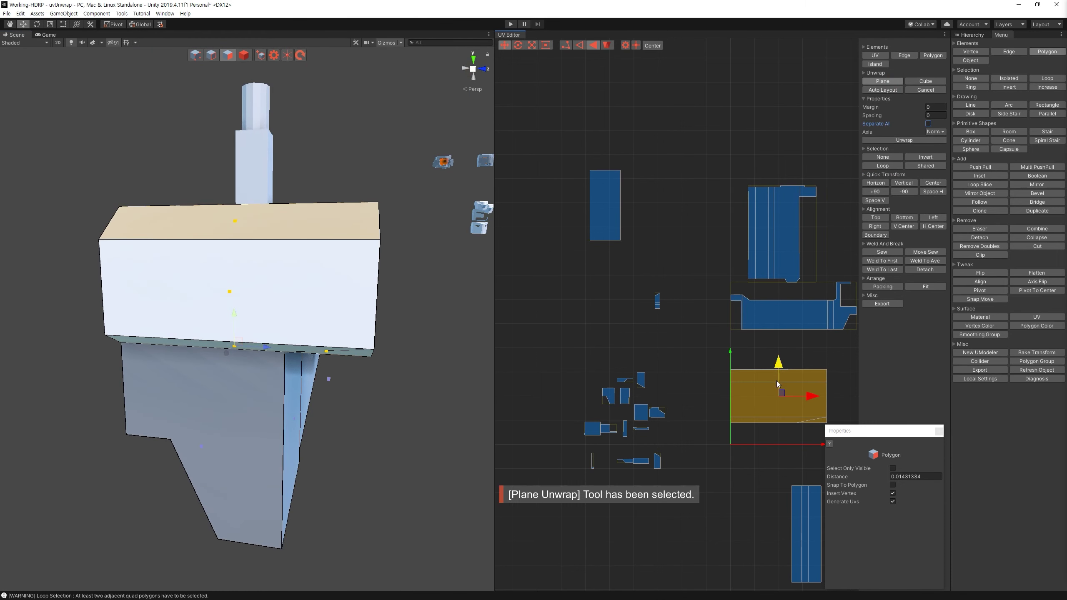
pyautogui.moveTo(500, 406); pyautogui.dragTo(587, 356, button='middle')
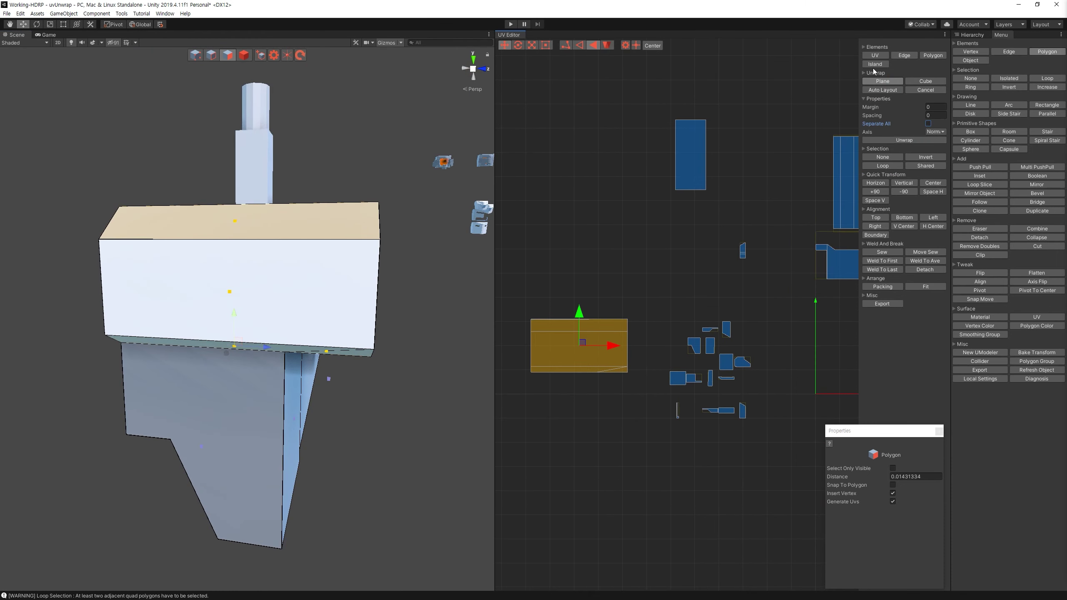
pyautogui.click(882, 89)
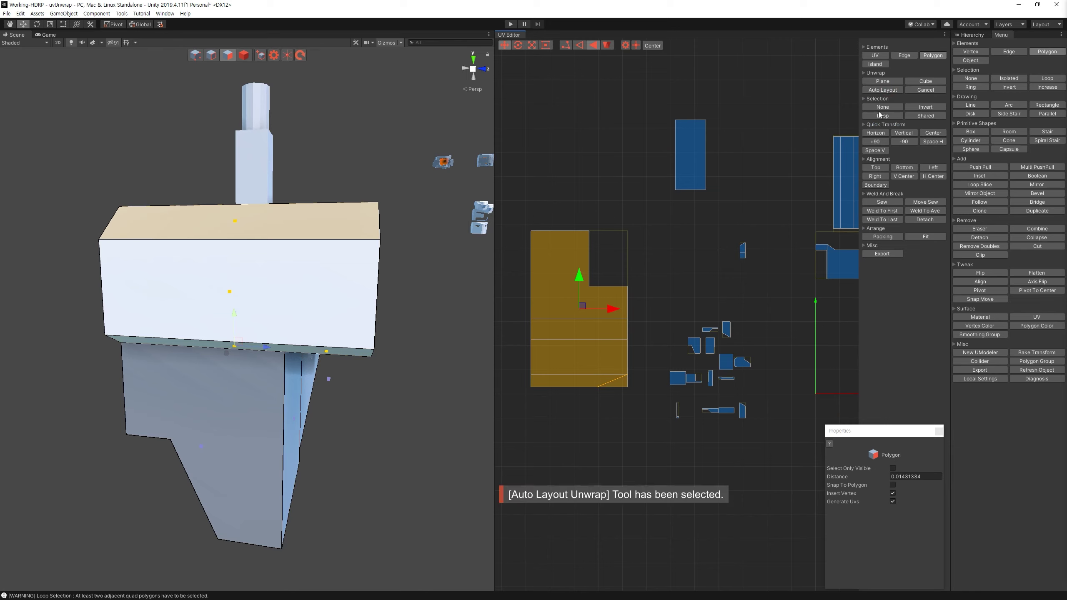
# Step: Select the end block's lower faces, orbit back to the block, and clear the selection
pyautogui.click(719, 328)
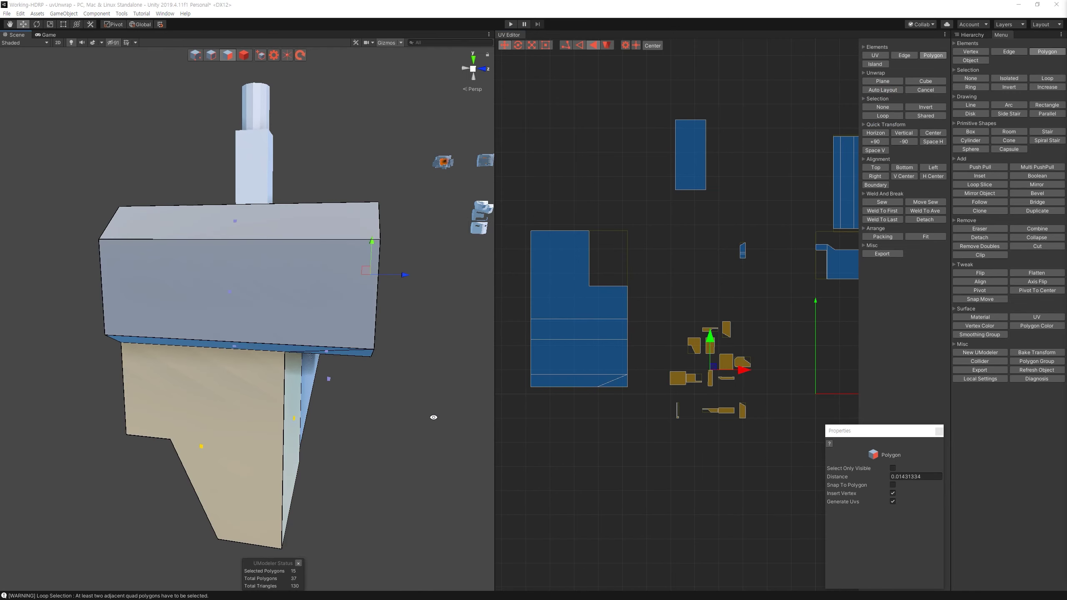
pyautogui.moveTo(433, 402)
pyautogui.keyDown('alt'); pyautogui.mouseDown()
pyautogui.moveTo(313, 378)
pyautogui.moveTo(480, 190)
pyautogui.mouseUp(); pyautogui.keyUp('alt')
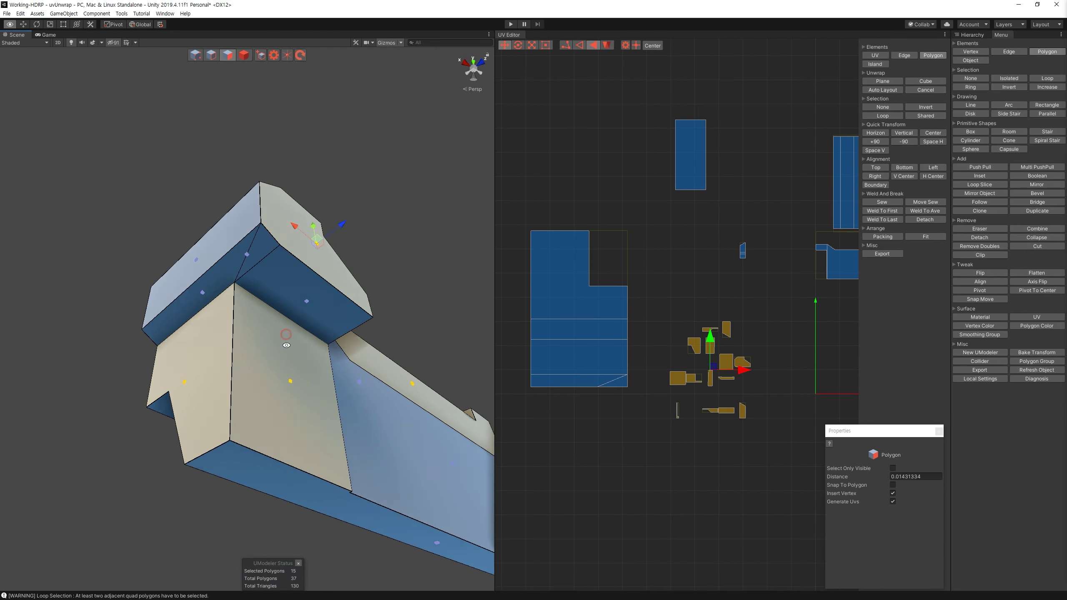
pyautogui.keyDown('alt'); pyautogui.moveTo(286, 345); pyautogui.dragTo(328, 281); pyautogui.keyUp('alt')
pyautogui.press('Escape')
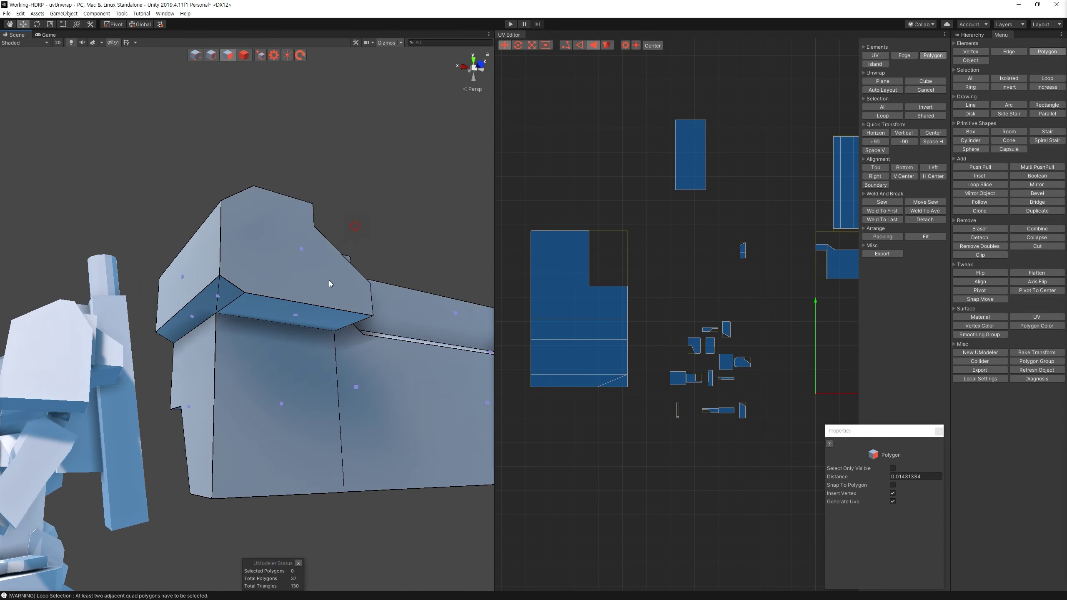
# Step: Planar-unwrap the front lower and left side faces, then auto-layout the new island
pyautogui.click(277, 399)
pyautogui.keyDown('ctrl'); pyautogui.click(191, 441); pyautogui.keyUp('ctrl')
pyautogui.click(882, 81)
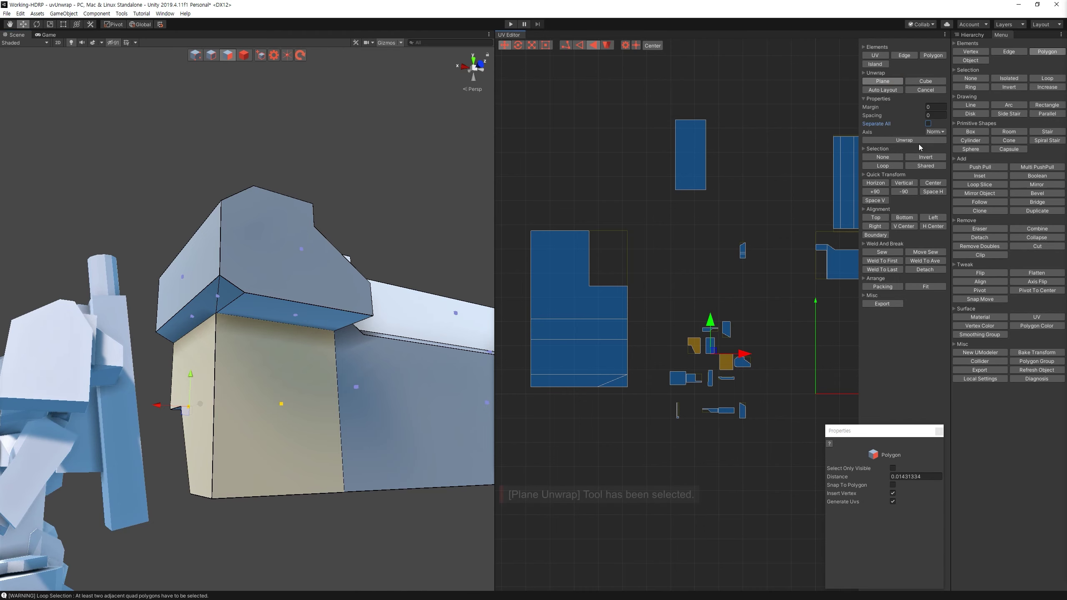
pyautogui.click(904, 141)
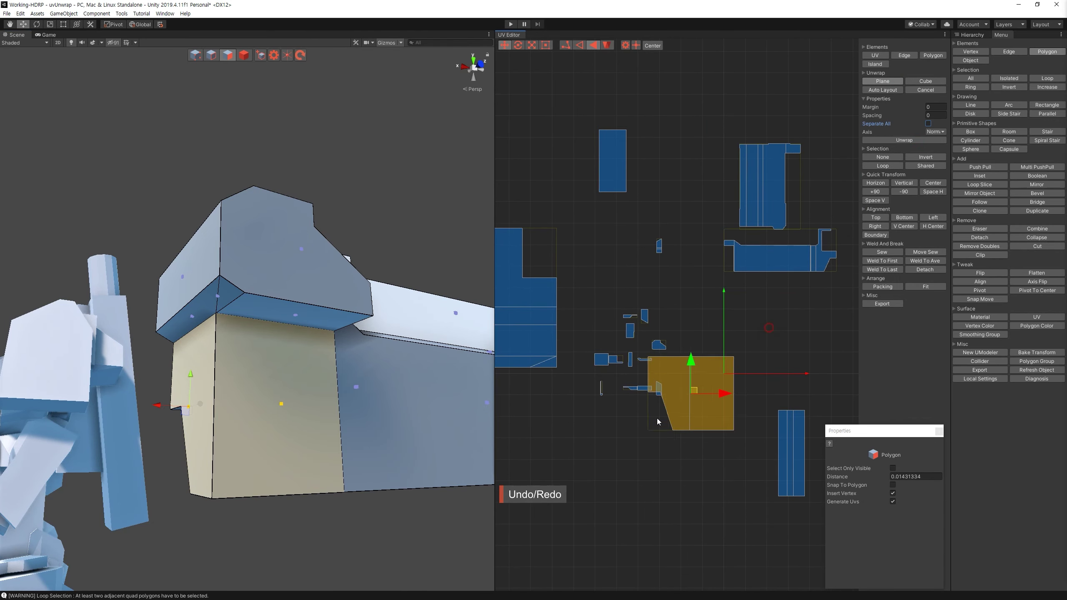
pyautogui.click(886, 92)
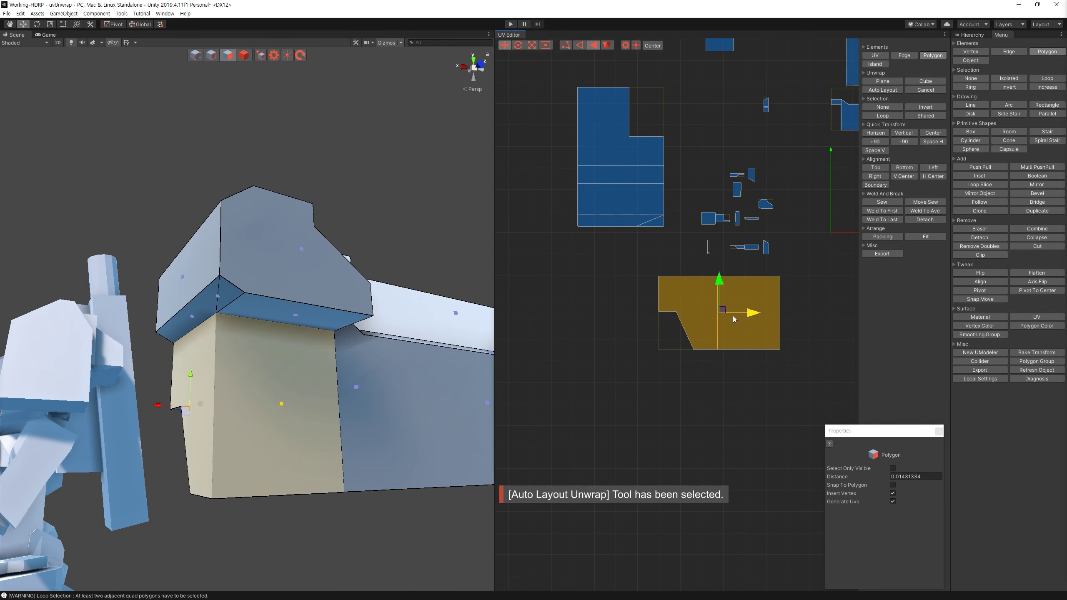
pyautogui.moveTo(798, 296); pyautogui.dragTo(679, 140)
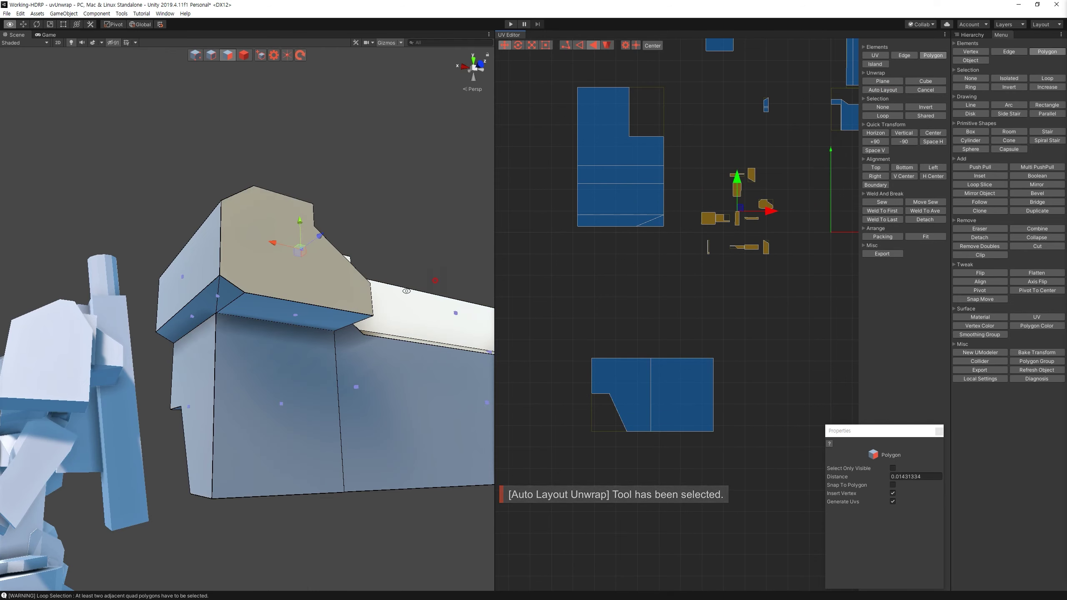
# Step: Planar-unwrap the inner recess's floor and back wall faces into one island
pyautogui.keyDown('alt'); pyautogui.moveTo(290, 337); pyautogui.dragTo(264, 332); pyautogui.keyUp('alt')
pyautogui.click(248, 319)
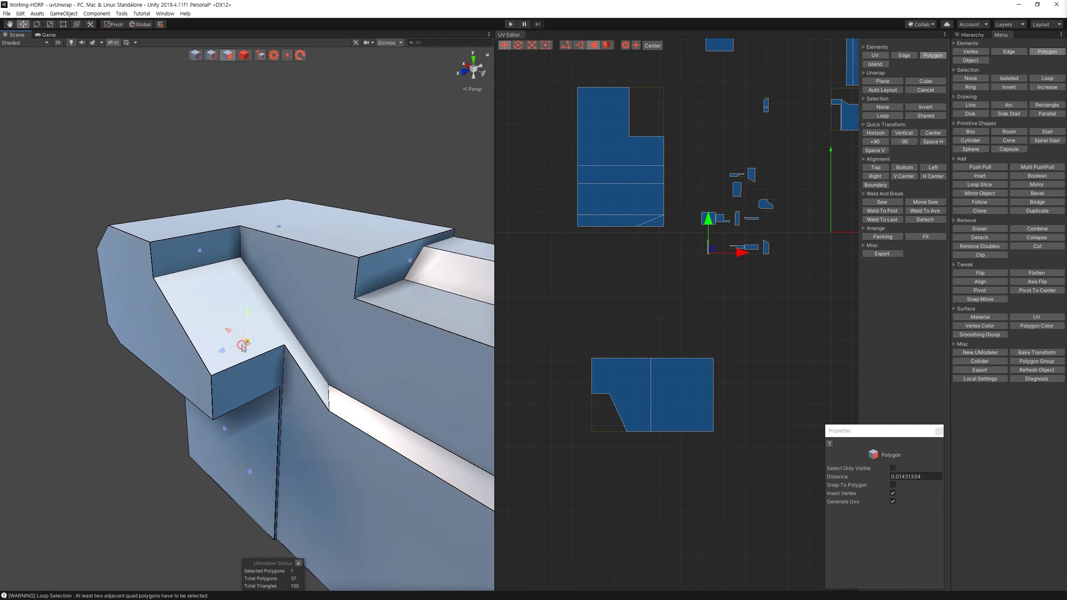
pyautogui.keyDown('ctrl'); pyautogui.click(196, 261); pyautogui.keyUp('ctrl')
pyautogui.click(895, 81)
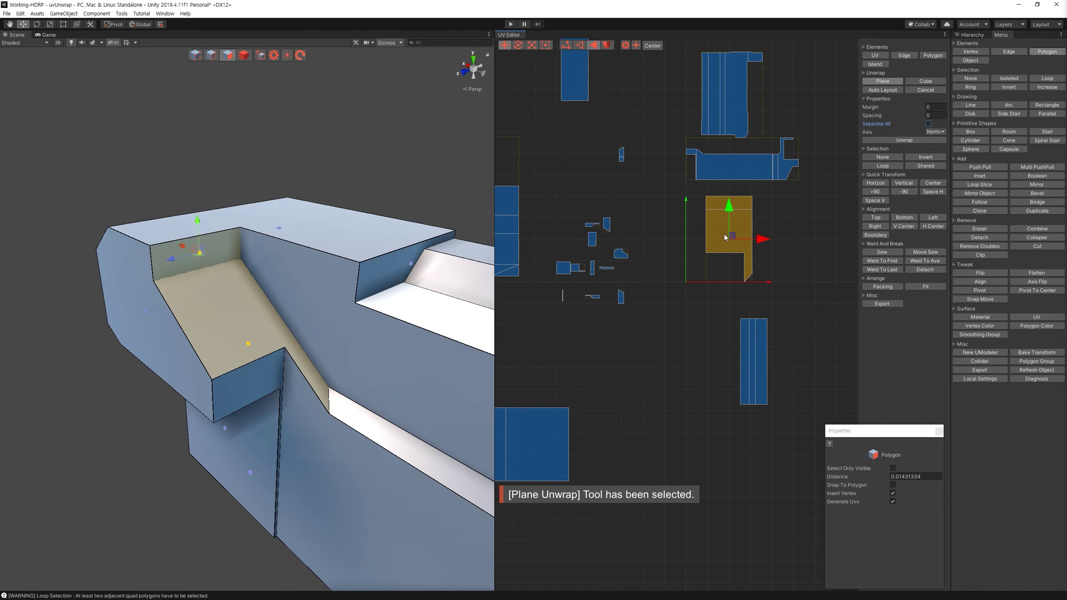
pyautogui.click(904, 140)
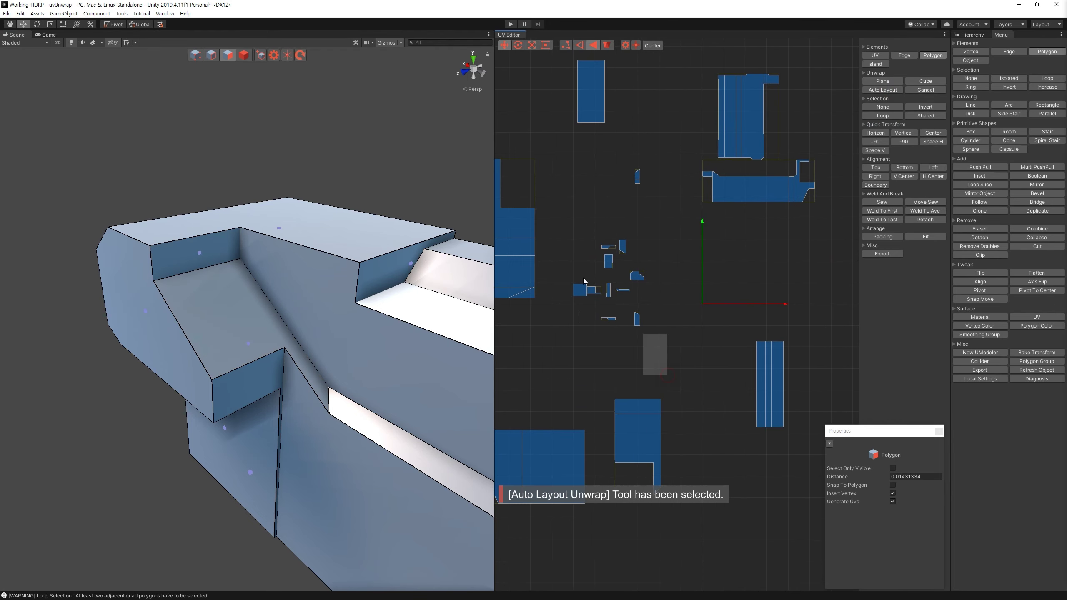
# Step: Planar-unwrap two long inner faces of the part and auto-layout the island
pyautogui.scroll(3, 362, 283)
pyautogui.keyDown('alt'); pyautogui.moveTo(362, 283); pyautogui.dragTo(252, 294); pyautogui.keyUp('alt')
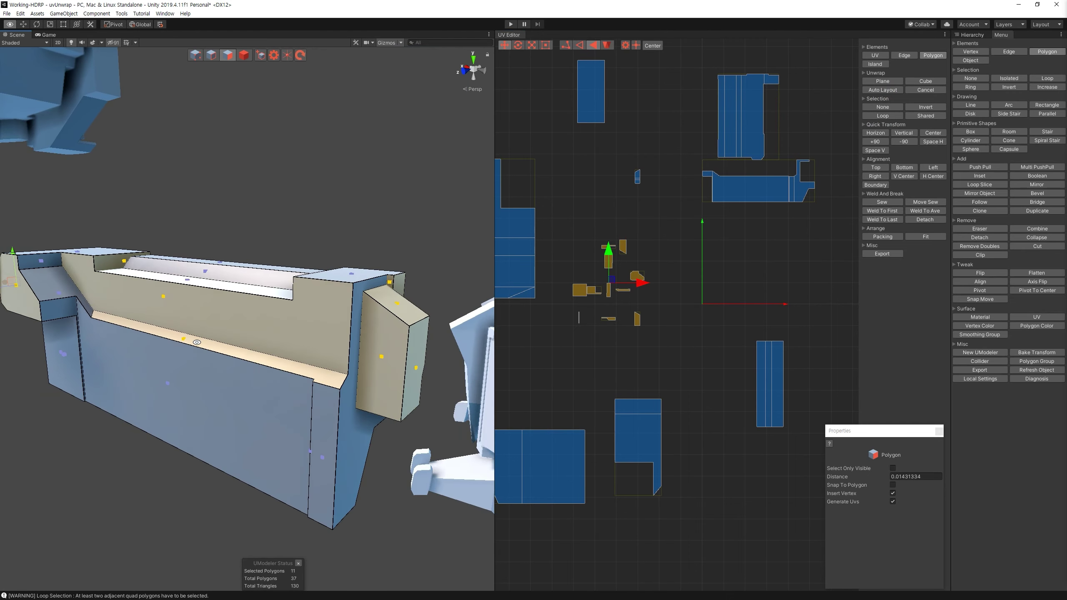
pyautogui.click(210, 319)
pyautogui.keyDown('ctrl'); pyautogui.click(261, 361); pyautogui.keyUp('ctrl')
pyautogui.click(890, 81)
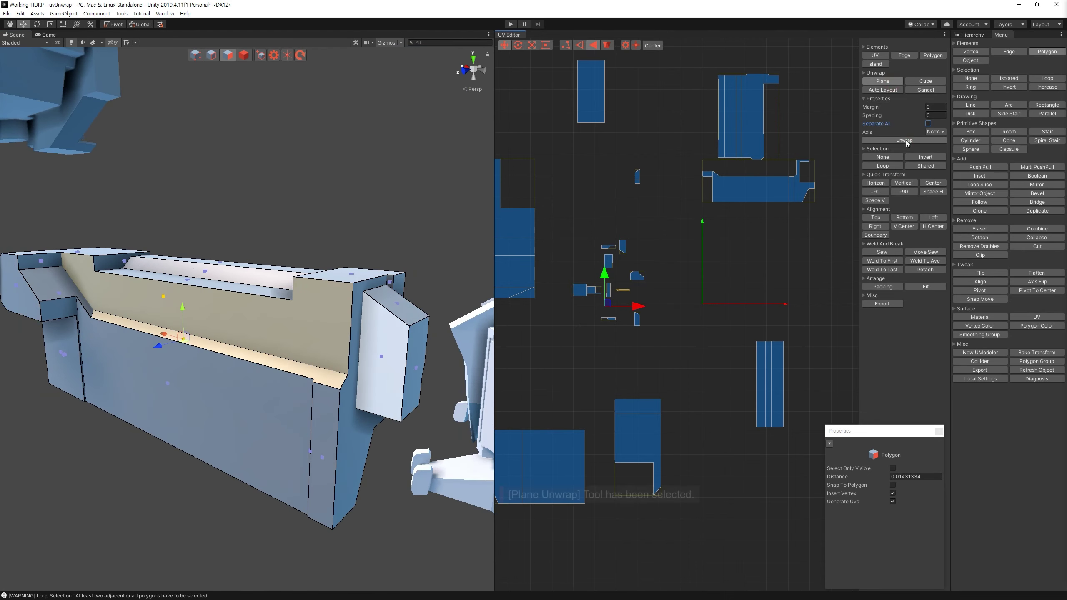
pyautogui.click(902, 89)
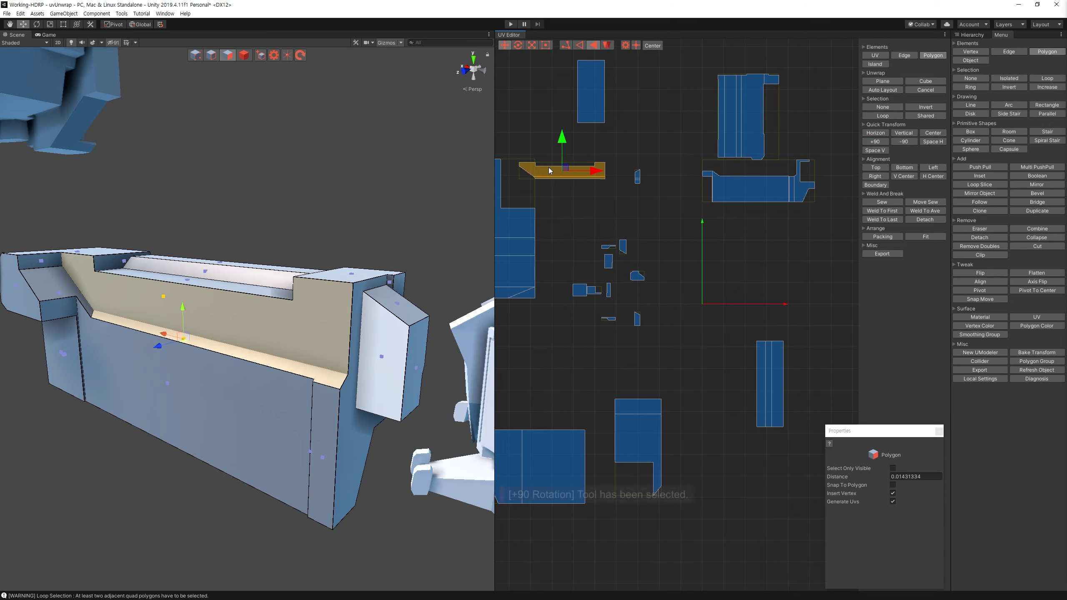
pyautogui.moveTo(667, 324); pyautogui.dragTo(576, 240)
# Step: Planar-unwrap a face of the box-shaped end and auto-layout the UVs
pyautogui.moveTo(320, 210)
pyautogui.keyDown('alt'); pyautogui.mouseDown()
pyautogui.moveTo(234, 171)
pyautogui.moveTo(339, 310)
pyautogui.mouseUp(); pyautogui.keyUp('alt')
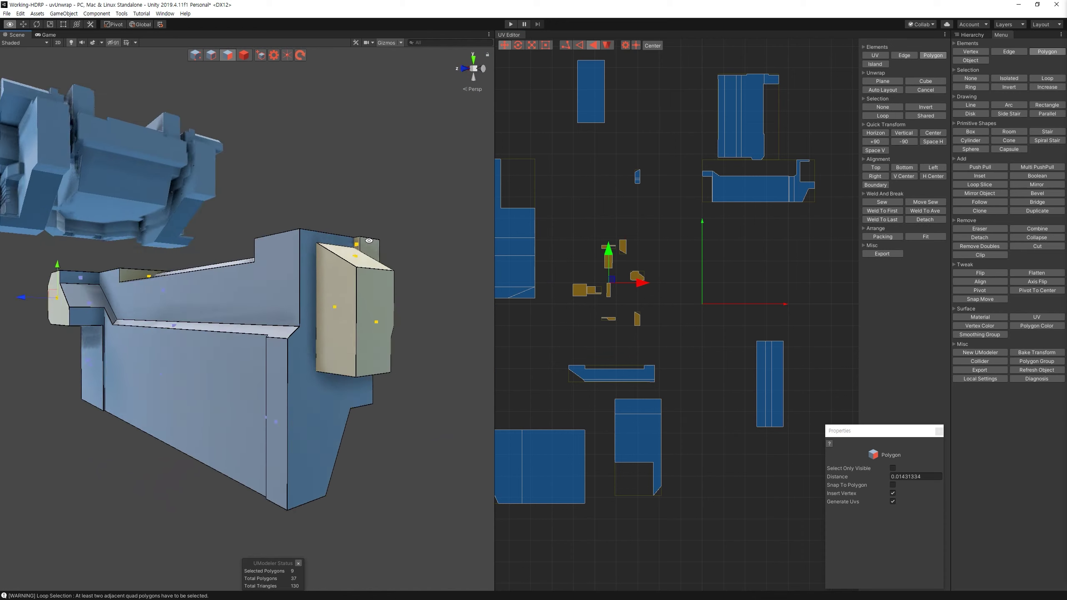
pyautogui.click(339, 310)
pyautogui.keyDown('alt'); pyautogui.moveTo(418, 371); pyautogui.dragTo(440, 294); pyautogui.keyUp('alt')
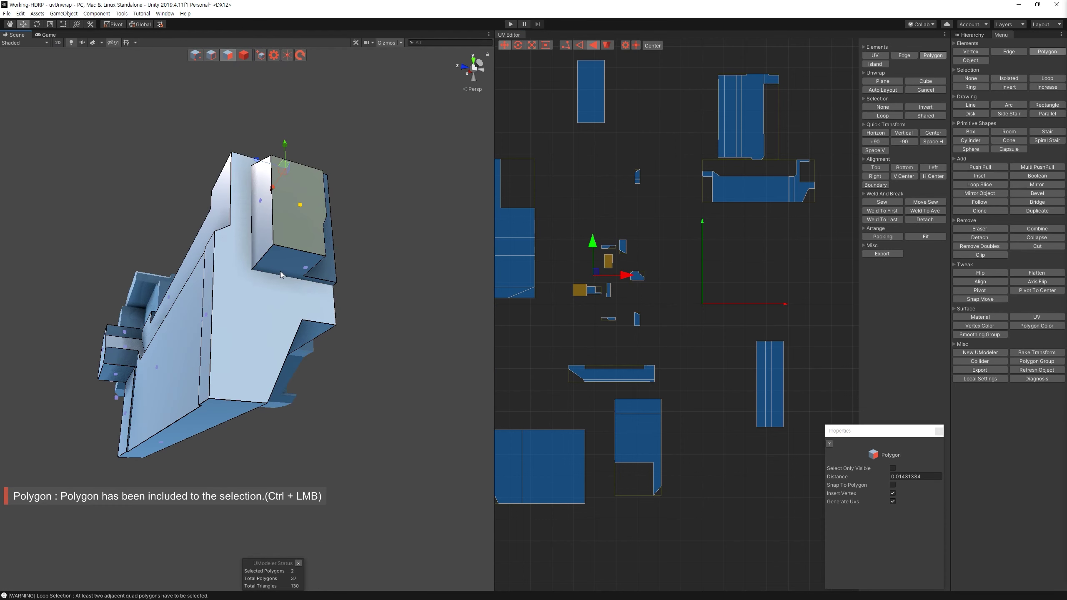
pyautogui.click(883, 81)
pyautogui.click(917, 140)
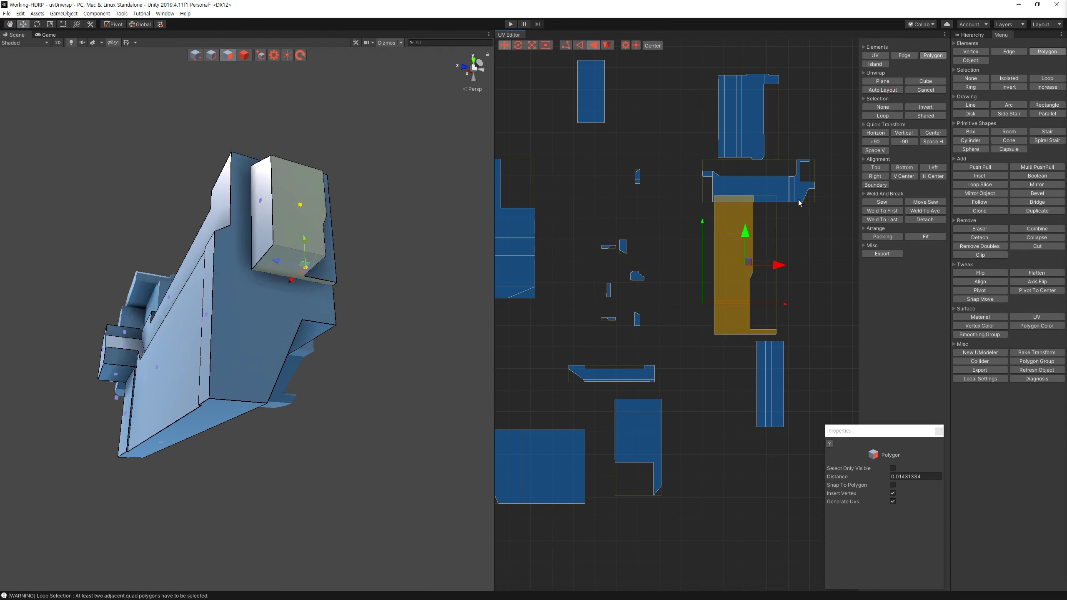
pyautogui.click(590, 234)
pyautogui.keyDown('alt'); pyautogui.moveTo(362, 353); pyautogui.dragTo(260, 445); pyautogui.keyUp('alt')
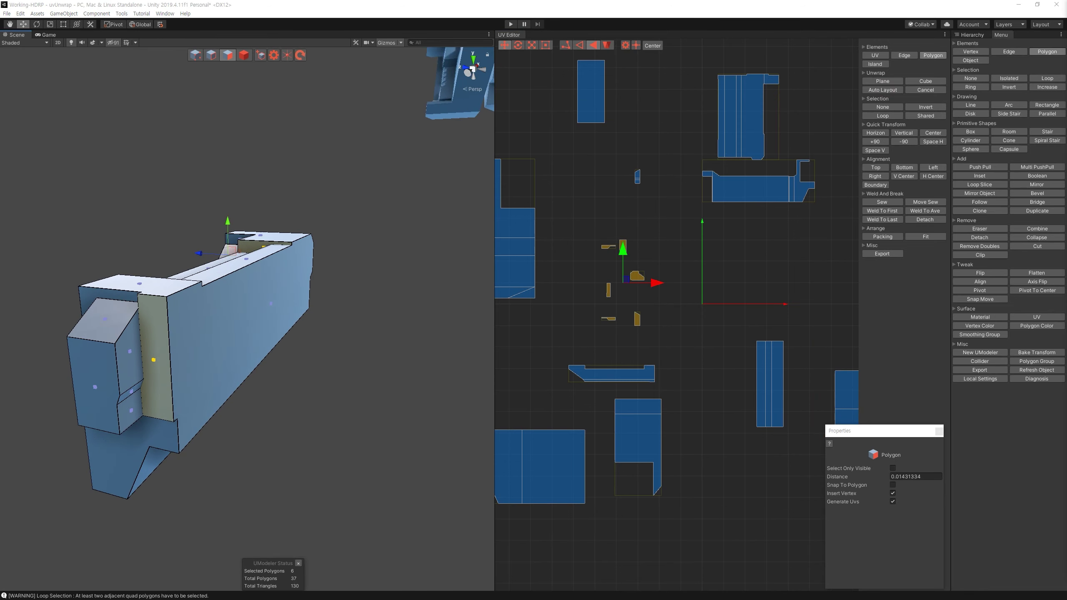
pyautogui.moveTo(709, 342); pyautogui.dragTo(603, 234)
# Step: Planar-unwrap the box's inner side face, then clear the face and UV selection
pyautogui.keyDown('alt'); pyautogui.moveTo(405, 307); pyautogui.dragTo(316, 338); pyautogui.keyUp('alt')
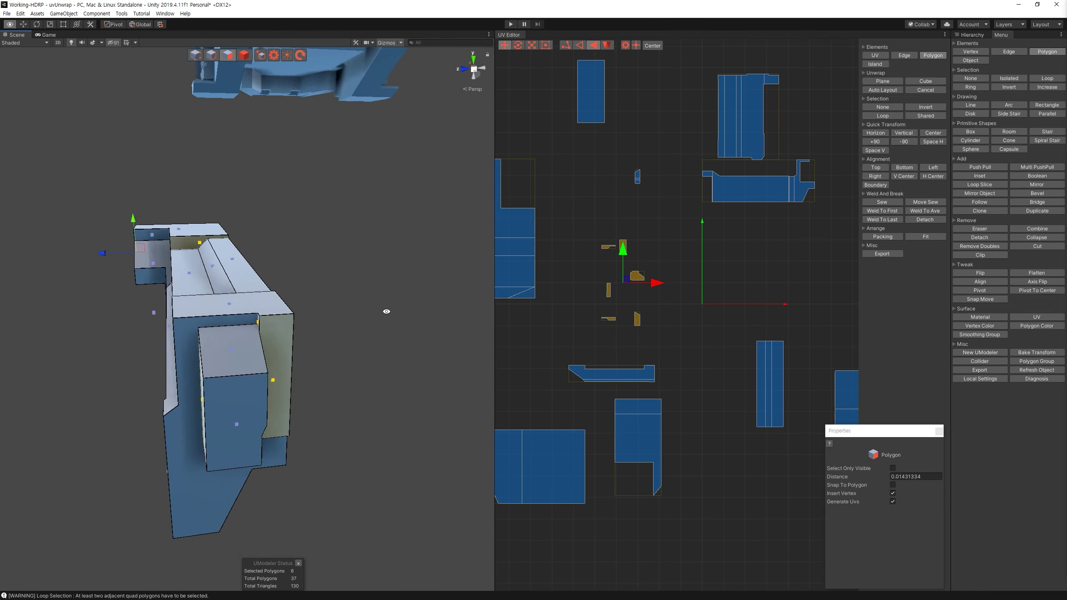
pyautogui.keyDown('alt'); pyautogui.moveTo(373, 356); pyautogui.dragTo(420, 336); pyautogui.keyUp('alt')
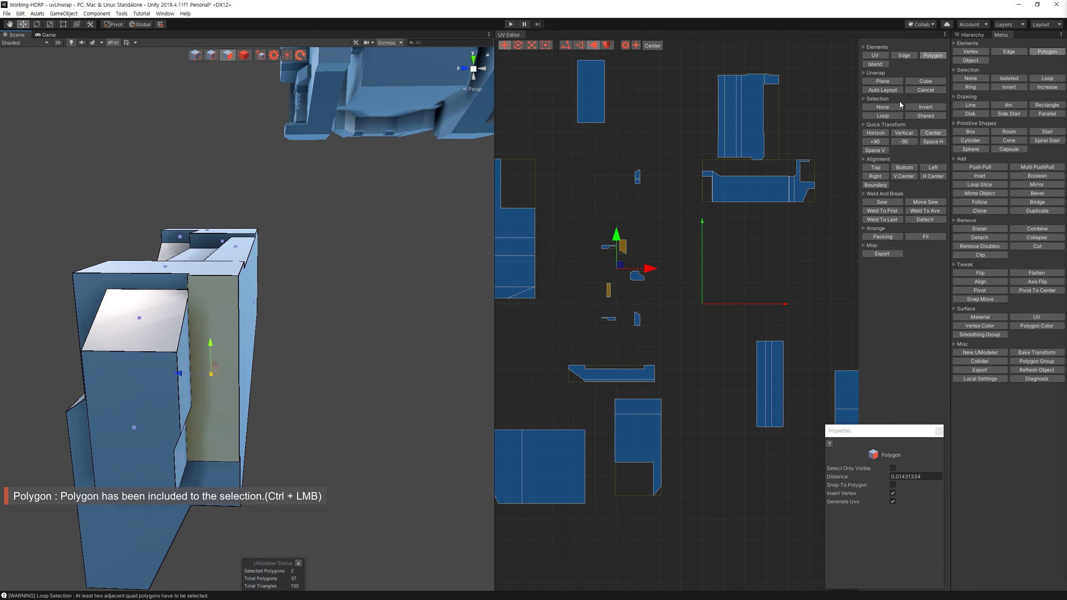
pyautogui.click(899, 106)
pyautogui.click(898, 82)
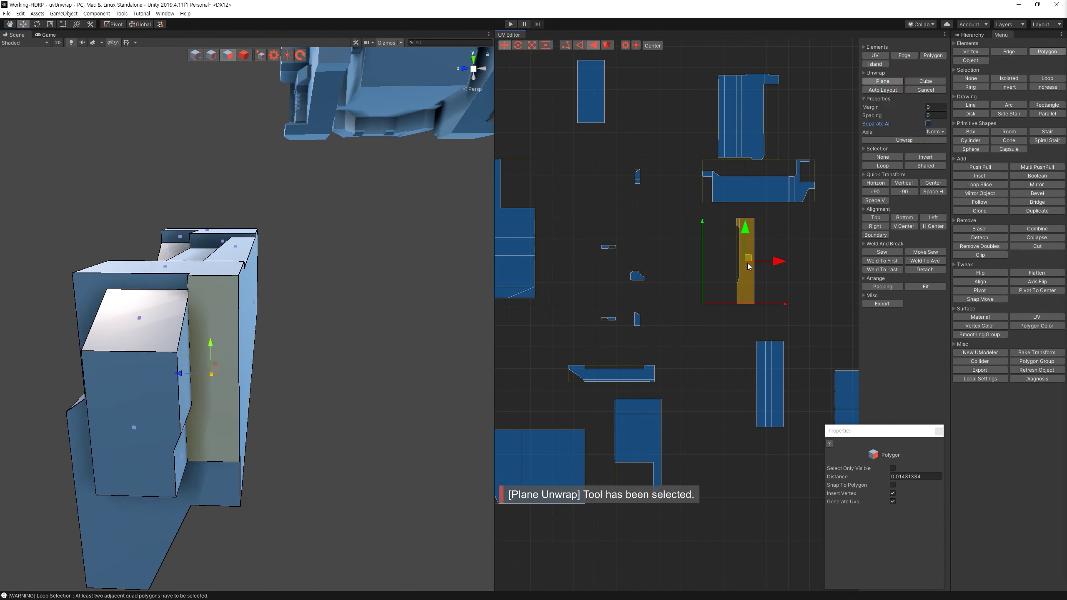
pyautogui.click(876, 91)
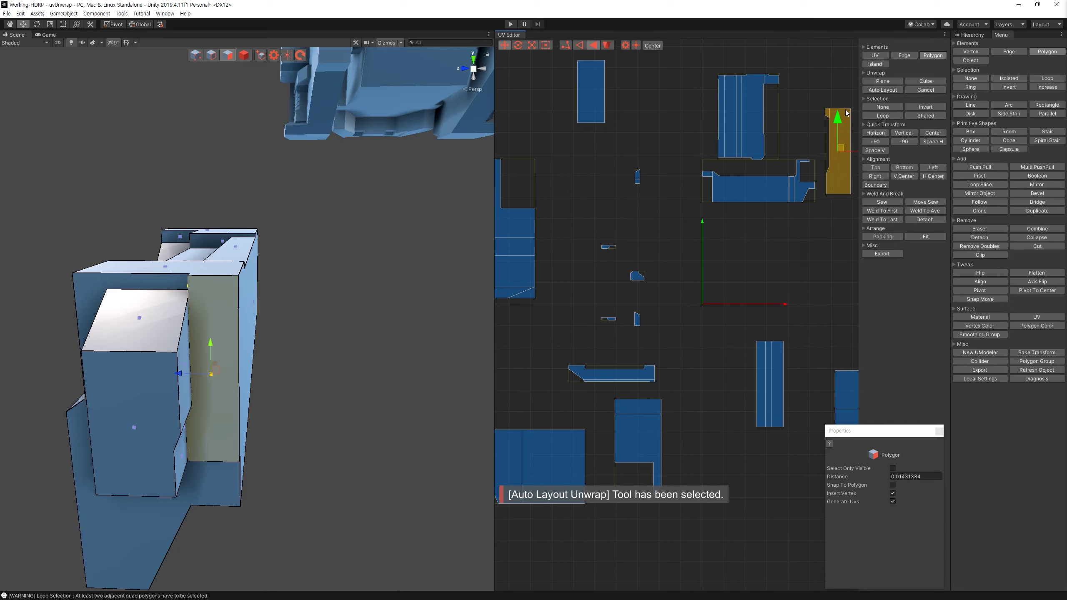
pyautogui.click(676, 343)
pyautogui.moveTo(455, 279)
pyautogui.keyDown('alt'); pyautogui.mouseDown()
pyautogui.moveTo(412, 192)
pyautogui.moveTo(471, 218)
pyautogui.mouseUp(); pyautogui.keyUp('alt')
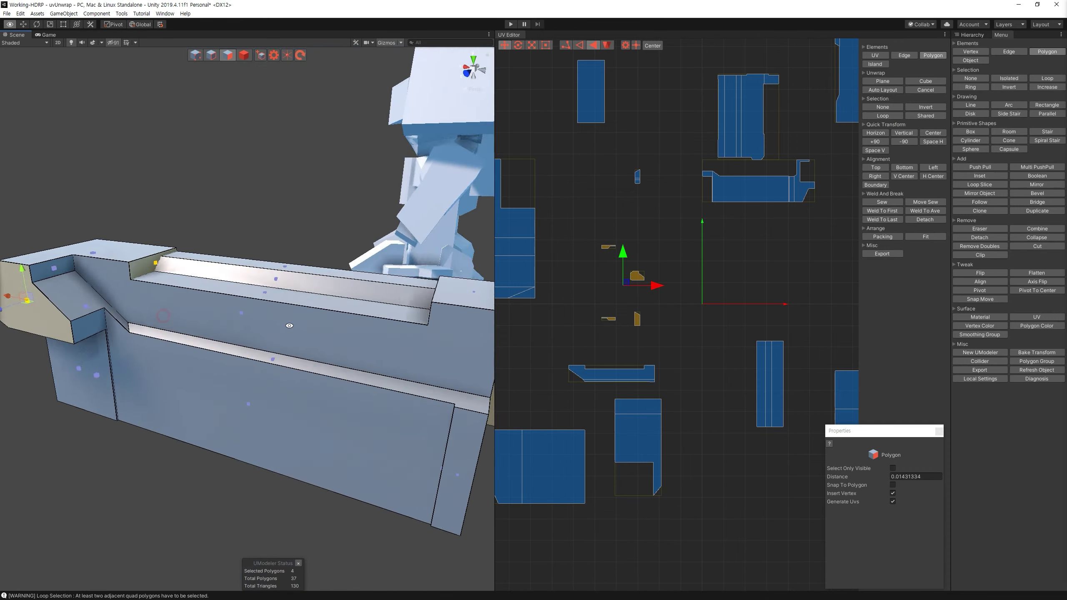
# Step: Cube-unwrap the end-cap faces, then show the Hierarchy in the right panel
pyautogui.click(925, 81)
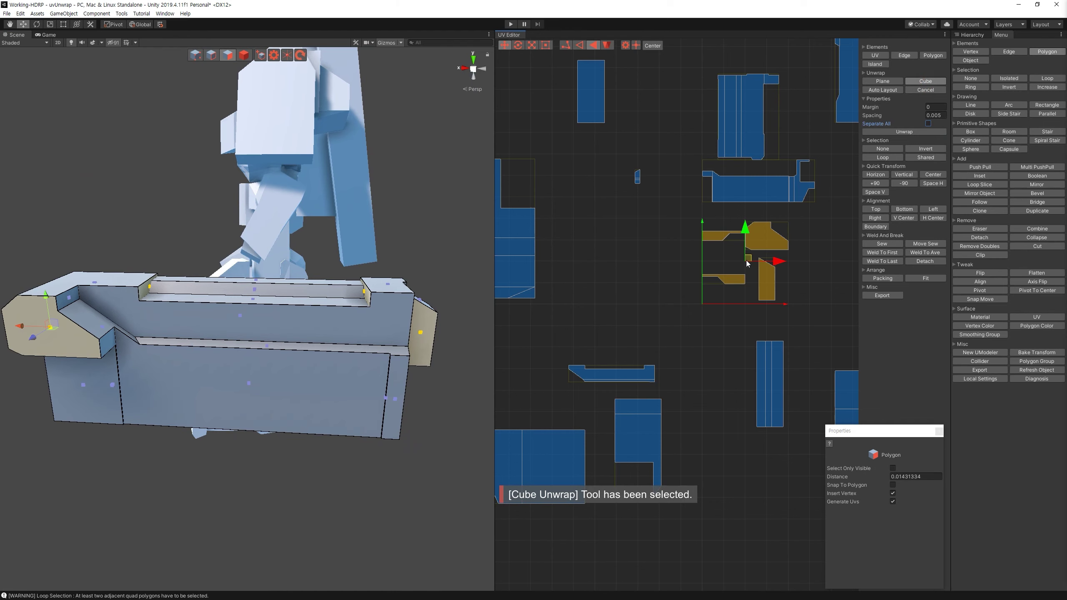
pyautogui.click(750, 337)
pyautogui.scroll(-3, 753, 319)
pyautogui.scroll(-2, 755, 311)
pyautogui.click(971, 34)
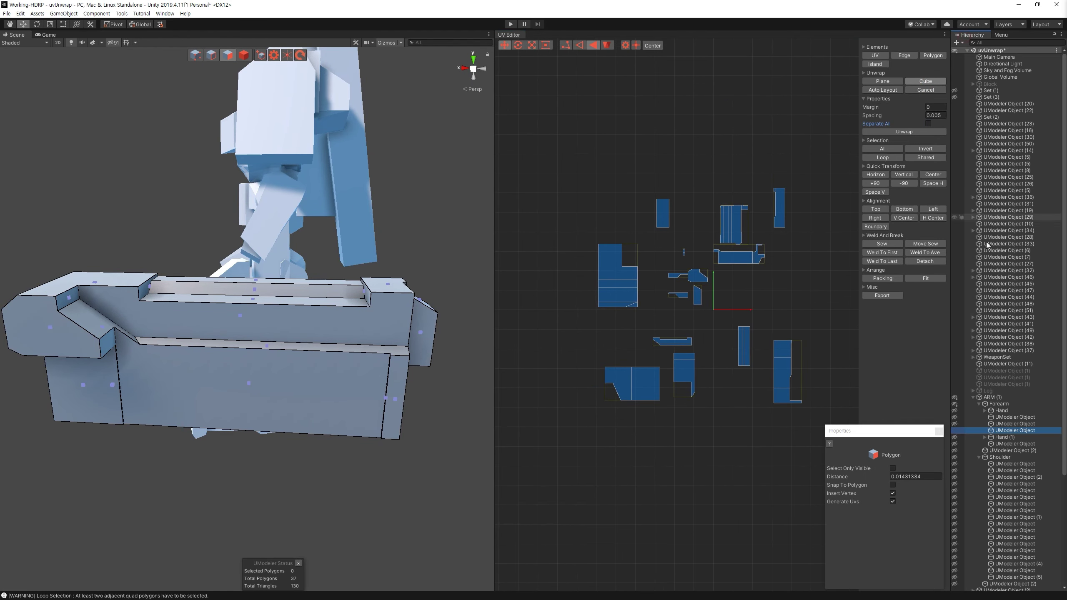
# Step: Select Hand (1) in the Hierarchy and frame it in the Scene view
pyautogui.click(959, 437)
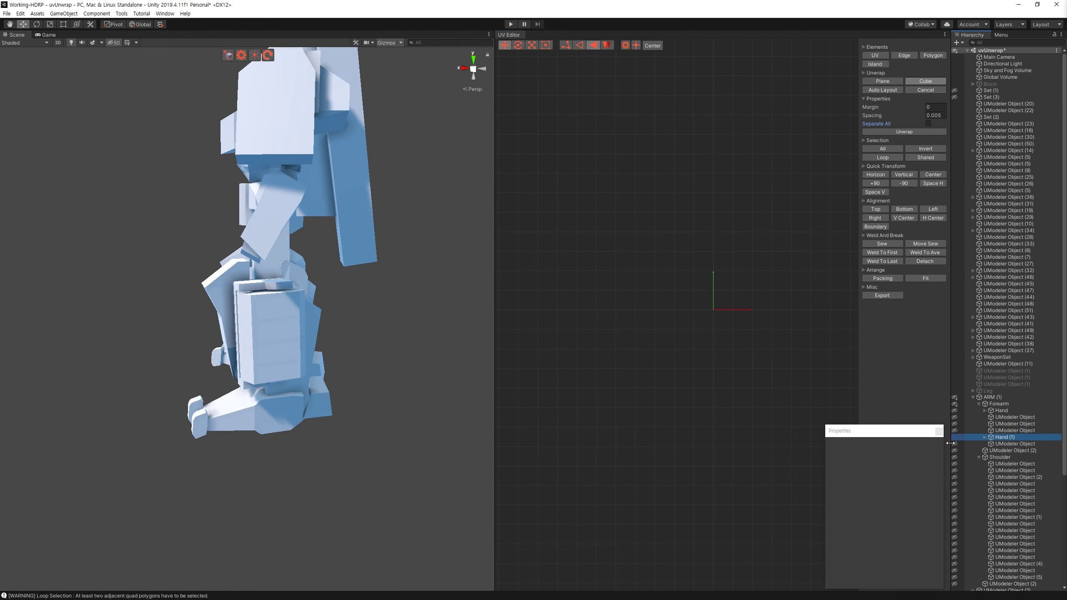
pyautogui.press('f')
pyautogui.keyDown('alt'); pyautogui.moveTo(294, 294); pyautogui.dragTo(335, 273); pyautogui.keyUp('alt')
pyautogui.moveTo(378, 378)
pyautogui.keyDown('alt'); pyautogui.mouseDown(button='right')
pyautogui.moveTo(433, 400)
pyautogui.moveTo(488, 214)
pyautogui.mouseUp(button='right'); pyautogui.keyUp('alt')
pyautogui.keyDown('alt'); pyautogui.moveTo(488, 214); pyautogui.dragTo(488, 232); pyautogui.keyUp('alt')
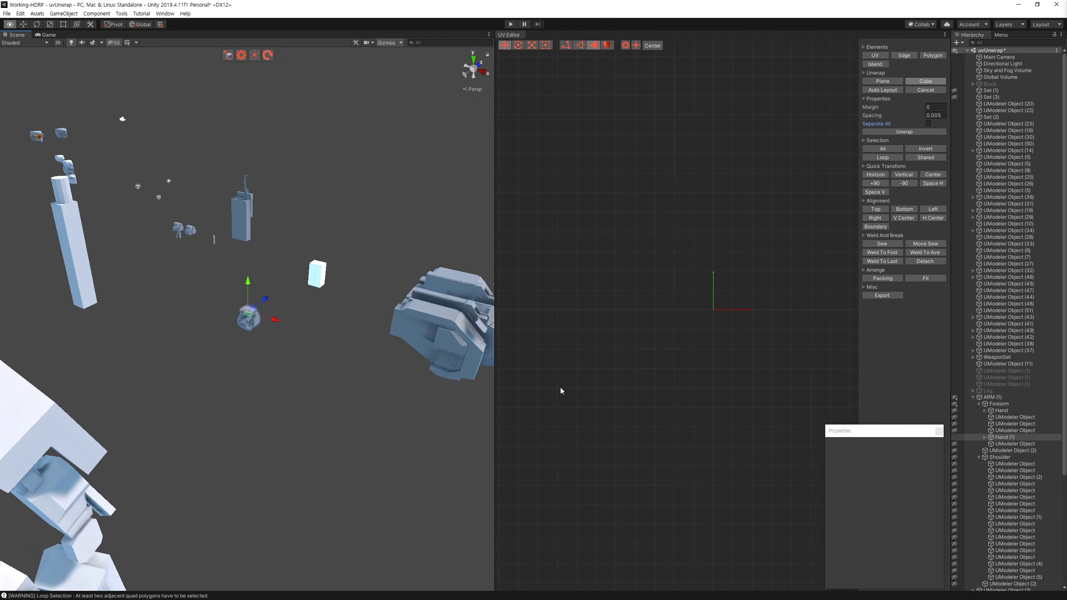
pyautogui.keyDown('alt'); pyautogui.moveTo(329, 353); pyautogui.dragTo(238, 304, button='right'); pyautogui.keyUp('alt')
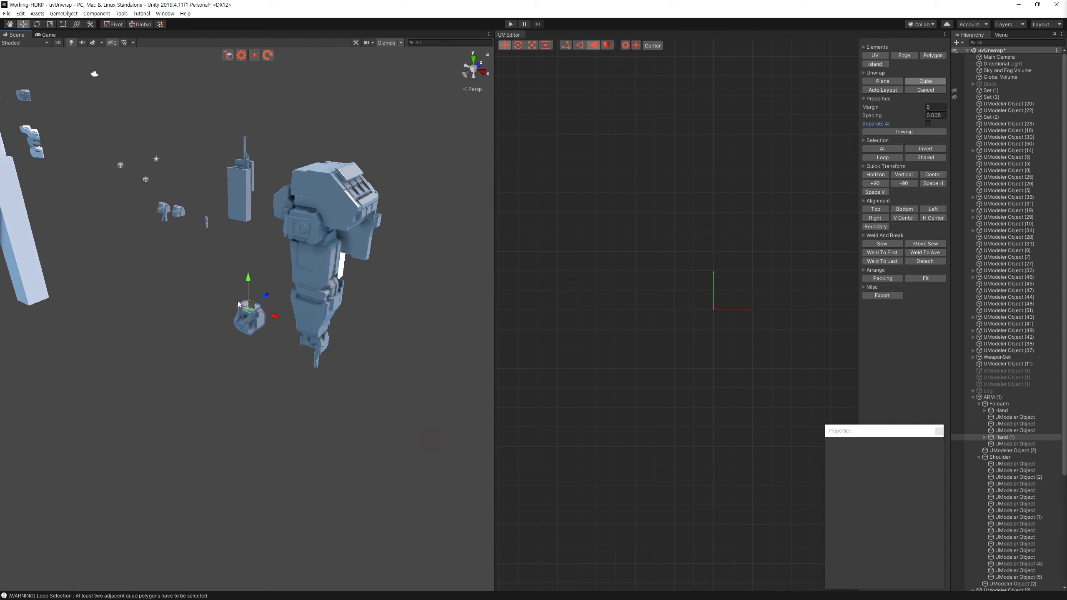
# Step: Frame the small hand part, then drag Hand (1) out of Forearm to sit above ARM (1)
pyautogui.click(248, 317)
pyautogui.press('f')
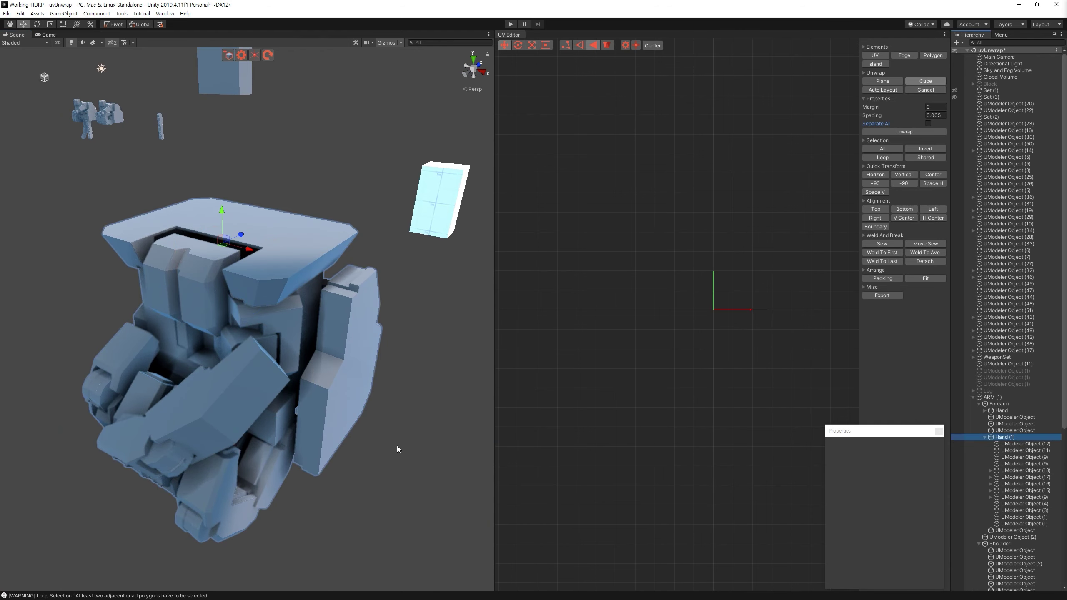
pyautogui.scroll(-5, 398, 448)
pyautogui.keyDown('alt'); pyautogui.moveTo(397, 449); pyautogui.dragTo(335, 309); pyautogui.keyUp('alt')
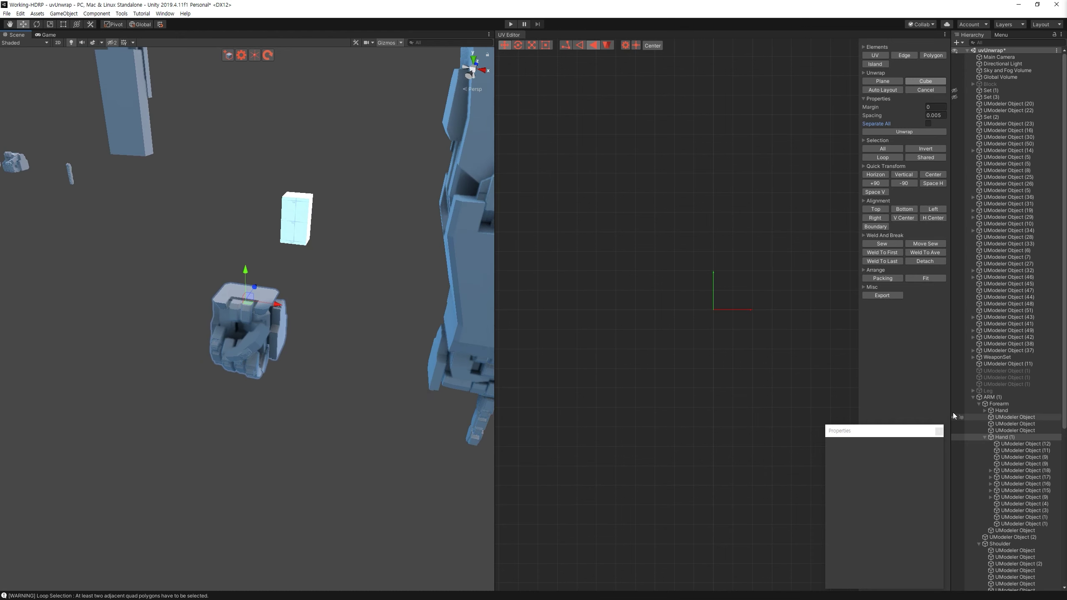
pyautogui.moveTo(995, 398); pyautogui.dragTo(995, 395)
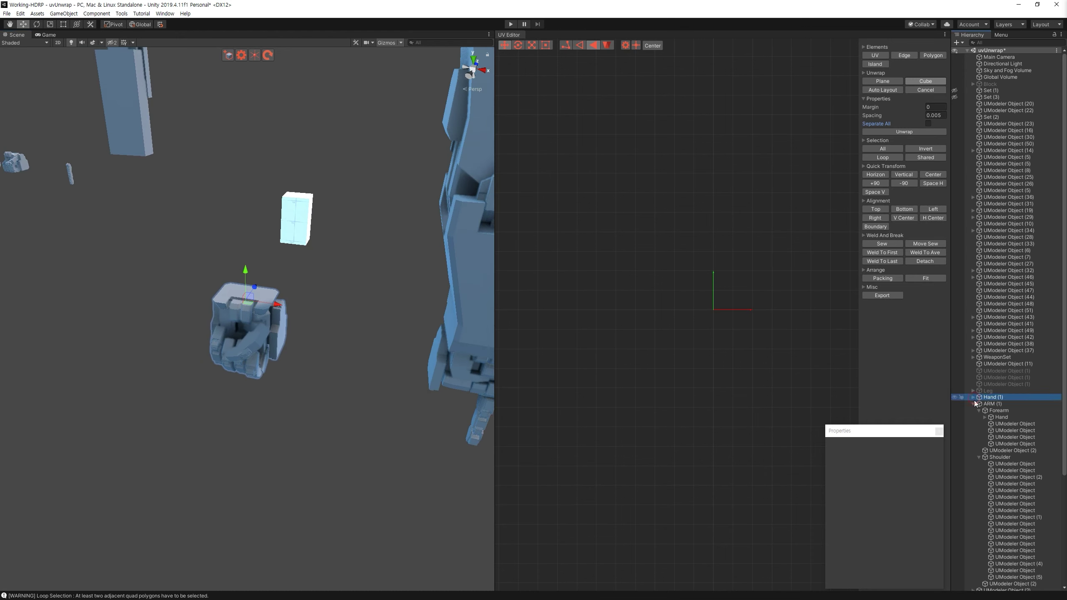
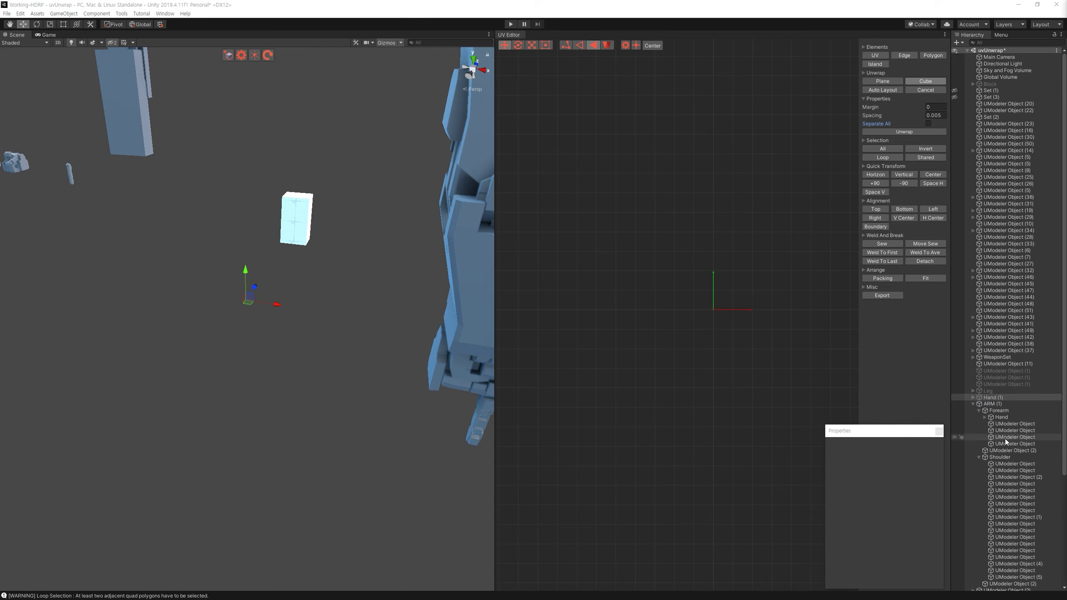
# Step: Show only the Hand by hiding the ARM hierarchy and unhiding Hand
pyautogui.doubleClick(1002, 418)
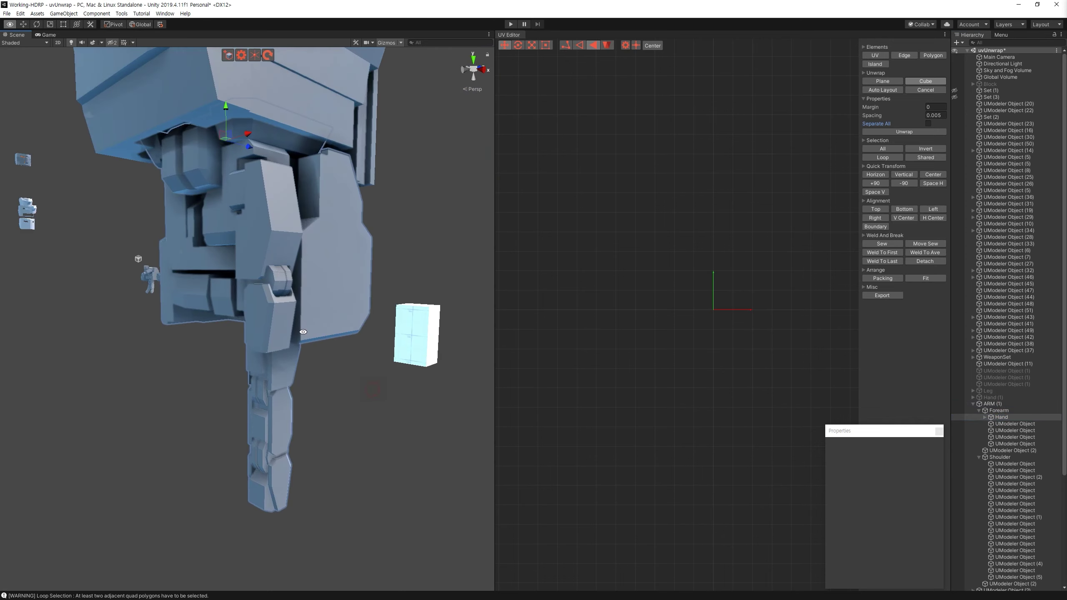
pyautogui.scroll(5, 312, 315)
pyautogui.keyDown('alt'); pyautogui.moveTo(313, 315); pyautogui.dragTo(424, 333); pyautogui.keyUp('alt')
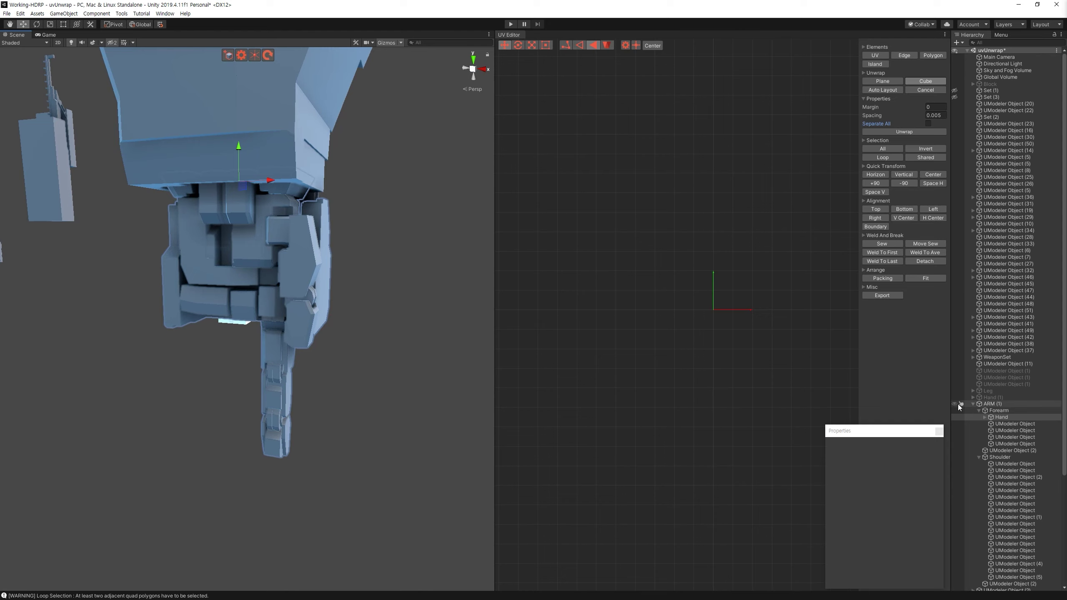
pyautogui.click(960, 404)
pyautogui.click(954, 417)
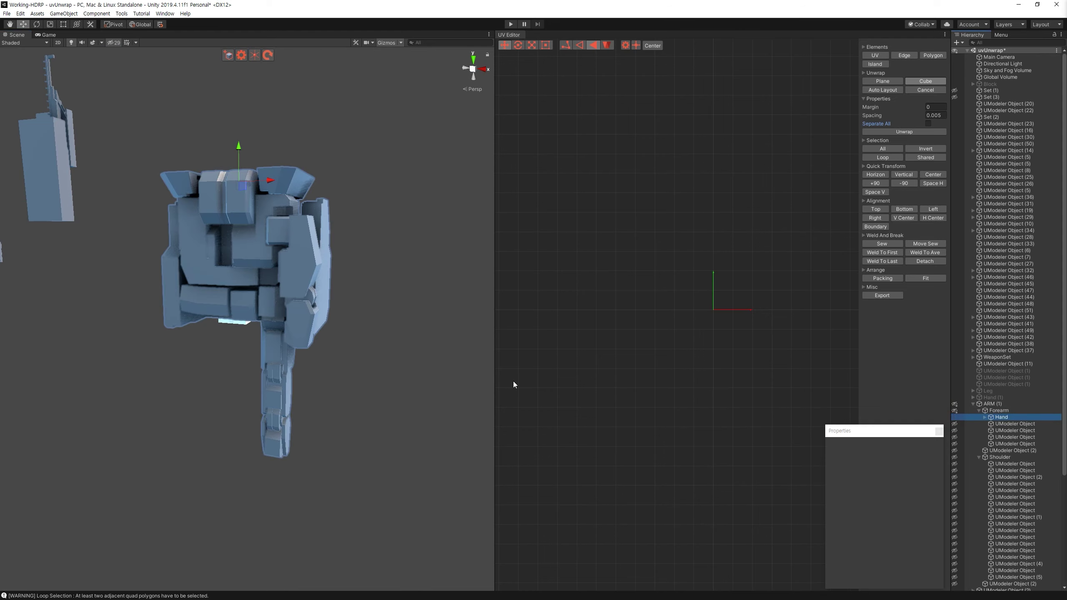
pyautogui.keyDown('alt'); pyautogui.moveTo(420, 329); pyautogui.dragTo(424, 352); pyautogui.keyUp('alt')
# Step: Delete the top face of UModeler Object (1), leaving the piece open
pyautogui.click(297, 217)
pyautogui.moveTo(298, 216)
pyautogui.keyDown('alt'); pyautogui.mouseDown()
pyautogui.moveTo(367, 279)
pyautogui.moveTo(367, 223)
pyautogui.moveTo(414, 135)
pyautogui.moveTo(331, 178)
pyautogui.mouseUp(); pyautogui.keyUp('alt')
pyautogui.press('3')
pyautogui.click(367, 279)
pyautogui.press('Delete')
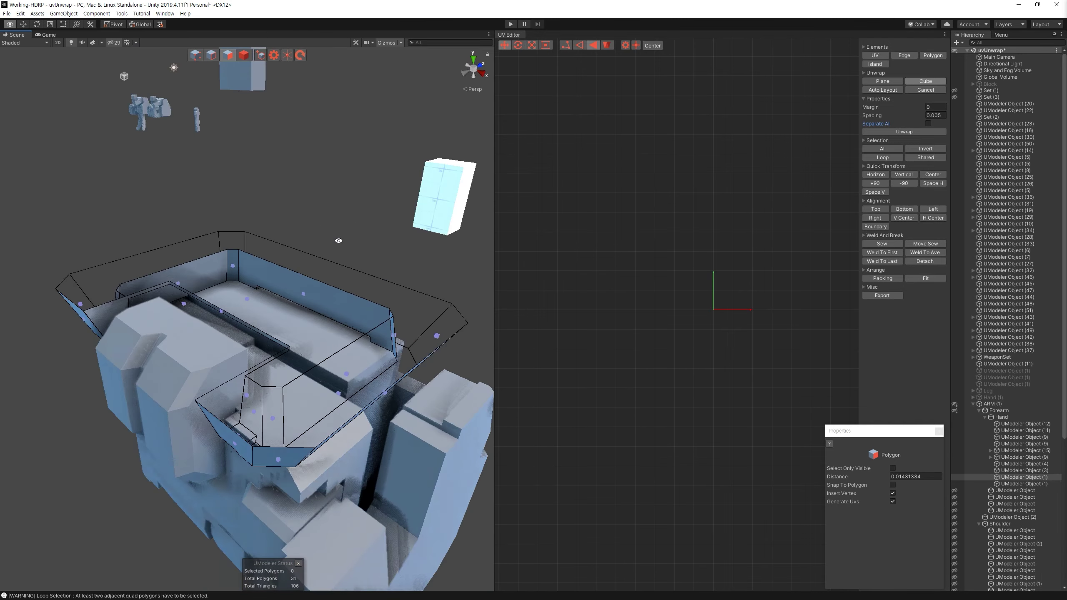
pyautogui.keyDown('alt'); pyautogui.moveTo(331, 178); pyautogui.dragTo(305, 253); pyautogui.keyUp('alt')
pyautogui.click(248, 59)
pyautogui.keyDown('alt'); pyautogui.moveTo(248, 59); pyautogui.dragTo(394, 279); pyautogui.keyUp('alt')
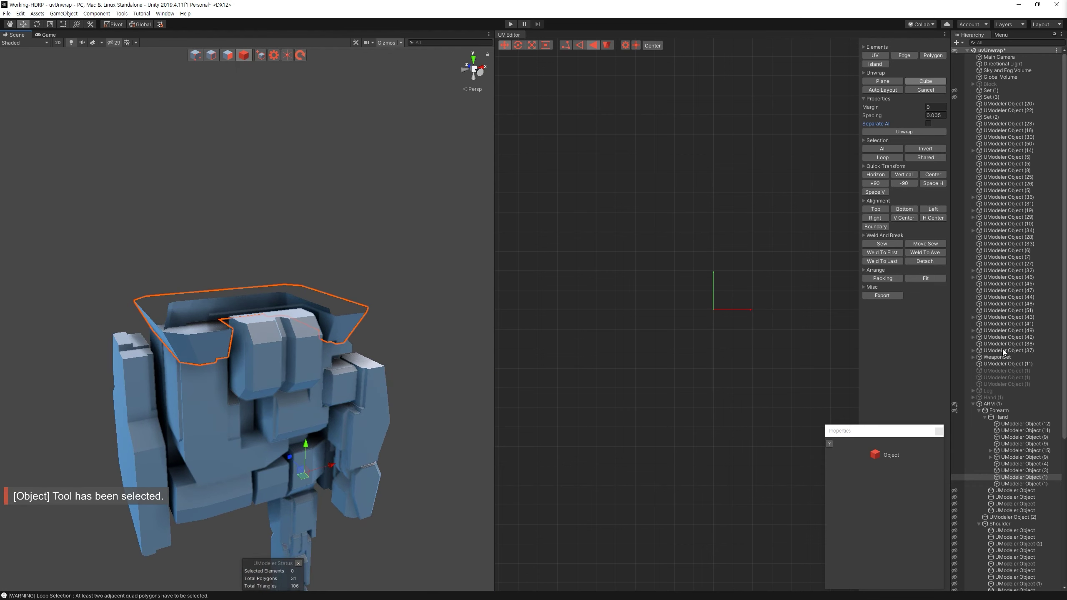
pyautogui.click(1001, 35)
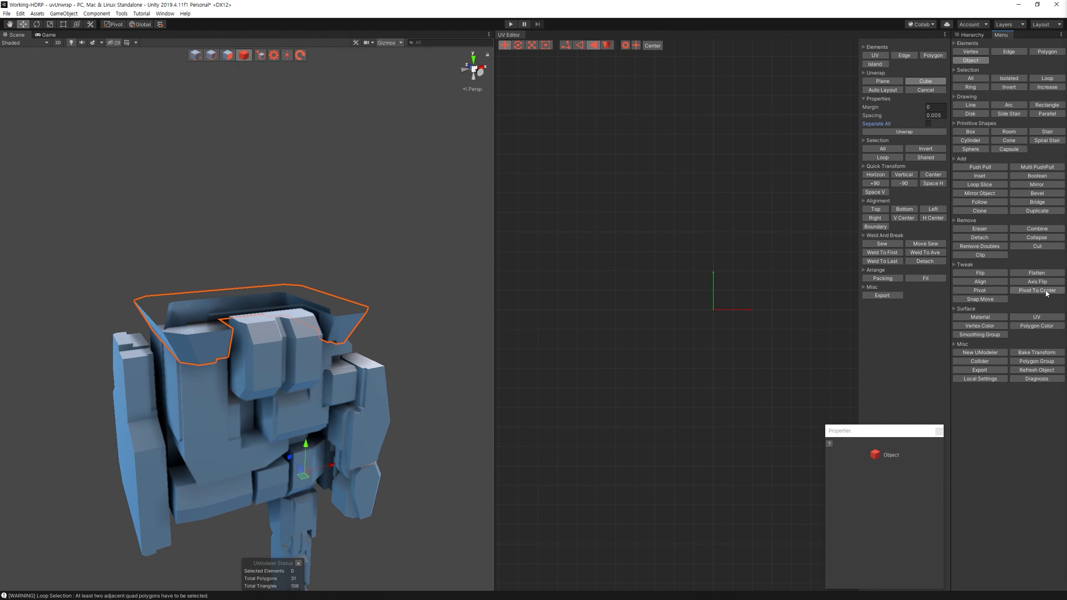
# Step: Move the opened piece's pivot to its center
pyautogui.click(1045, 290)
pyautogui.moveTo(252, 420)
pyautogui.keyDown('alt'); pyautogui.mouseDown()
pyautogui.moveTo(311, 286)
pyautogui.moveTo(303, 290)
pyautogui.mouseUp(); pyautogui.keyUp('alt')
pyautogui.click(971, 34)
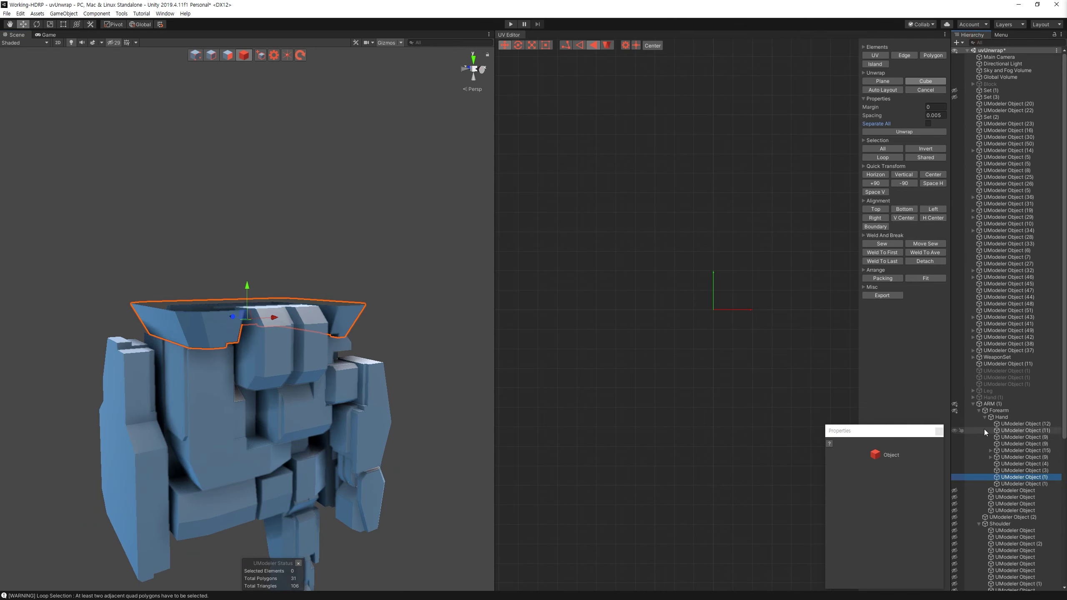
# Step: Isolate UModeler Object (3) in the scene and switch to Polygon mode
pyautogui.click(1024, 470)
pyautogui.keyDown('alt'); pyautogui.moveTo(294, 420); pyautogui.dragTo(421, 461); pyautogui.keyUp('alt')
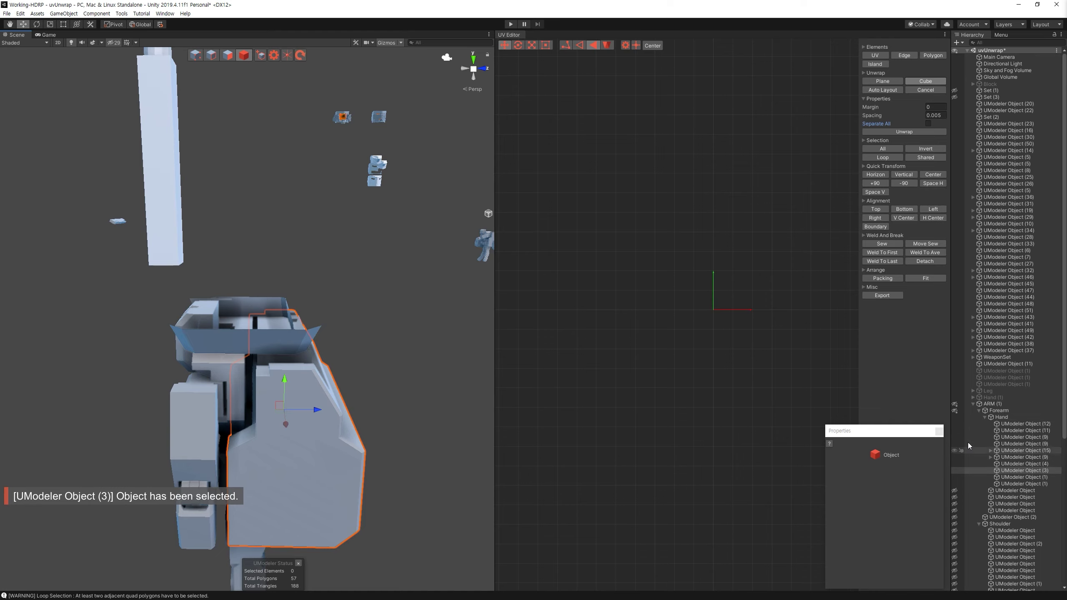
pyautogui.click(955, 418)
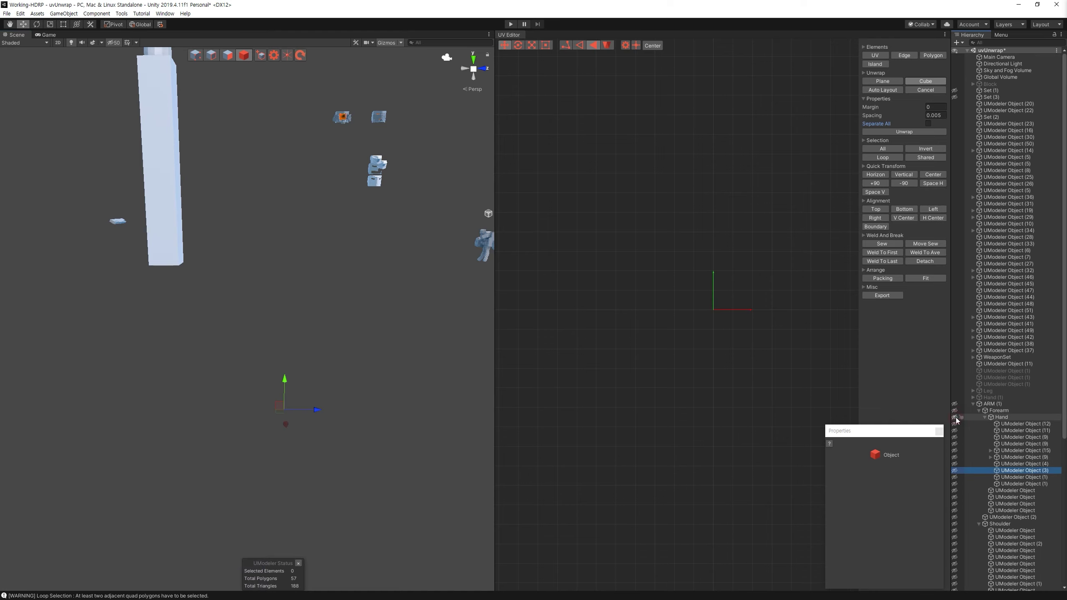
pyautogui.click(955, 470)
pyautogui.keyDown('alt'); pyautogui.moveTo(302, 344); pyautogui.dragTo(381, 344); pyautogui.keyUp('alt')
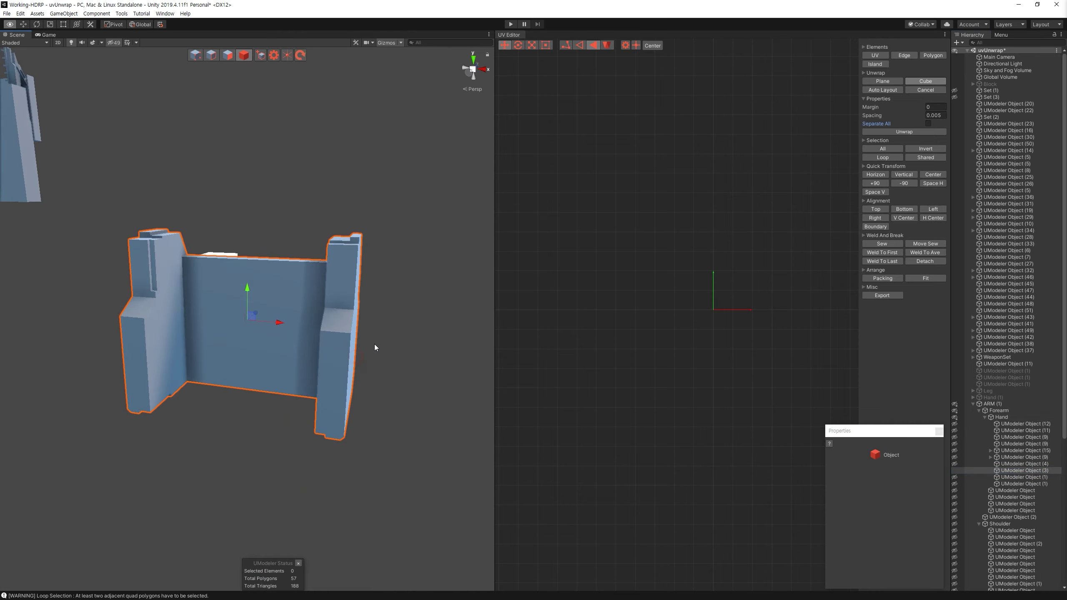
pyautogui.click(227, 55)
pyautogui.moveTo(288, 234)
pyautogui.keyDown('alt'); pyautogui.mouseDown()
pyautogui.moveTo(613, 102)
pyautogui.moveTo(351, 467)
pyautogui.moveTo(93, 212)
pyautogui.moveTo(433, 418)
pyautogui.mouseUp(); pyautogui.keyUp('alt')
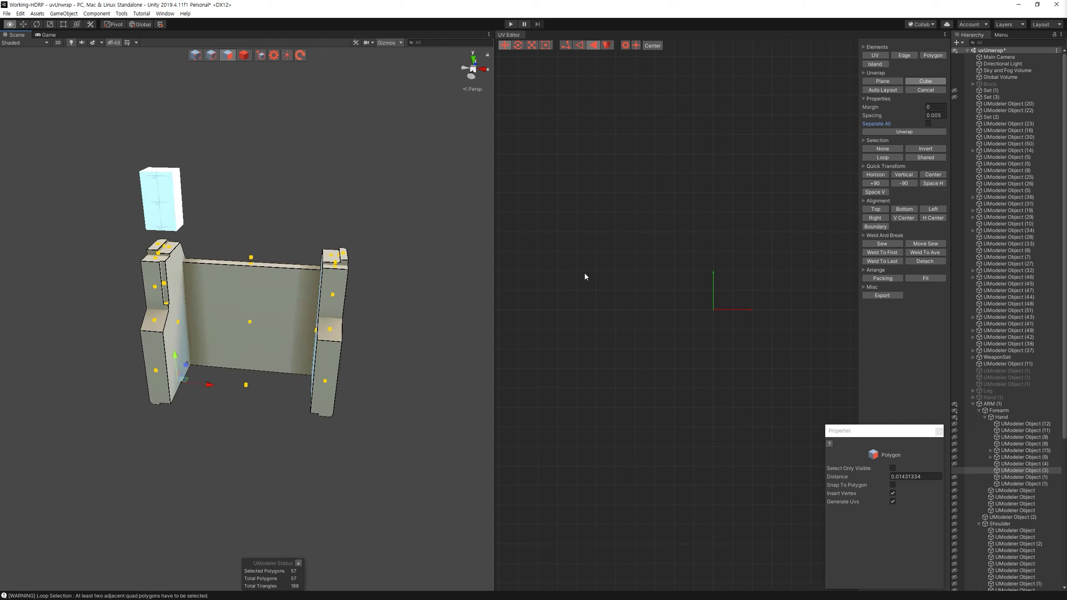
# Step: Select the front face, bevel strip and adjoining side faces of UModeler Object (3)
pyautogui.click(410, 352)
pyautogui.click(168, 416)
pyautogui.moveTo(410, 352)
pyautogui.keyDown('alt'); pyautogui.mouseDown()
pyautogui.moveTo(168, 416)
pyautogui.moveTo(227, 261)
pyautogui.mouseUp(); pyautogui.keyUp('alt')
pyautogui.keyDown('ctrl'); pyautogui.click(228, 261); pyautogui.keyUp('ctrl')
pyautogui.keyDown('ctrl'); pyautogui.click(264, 353); pyautogui.keyUp('ctrl')
pyautogui.keyDown('ctrl'); pyautogui.click(280, 399); pyautogui.keyUp('ctrl')
pyautogui.keyDown('alt'); pyautogui.moveTo(280, 399); pyautogui.dragTo(329, 219); pyautogui.keyUp('alt')
pyautogui.keyDown('ctrl'); pyautogui.click(301, 306); pyautogui.keyUp('ctrl')
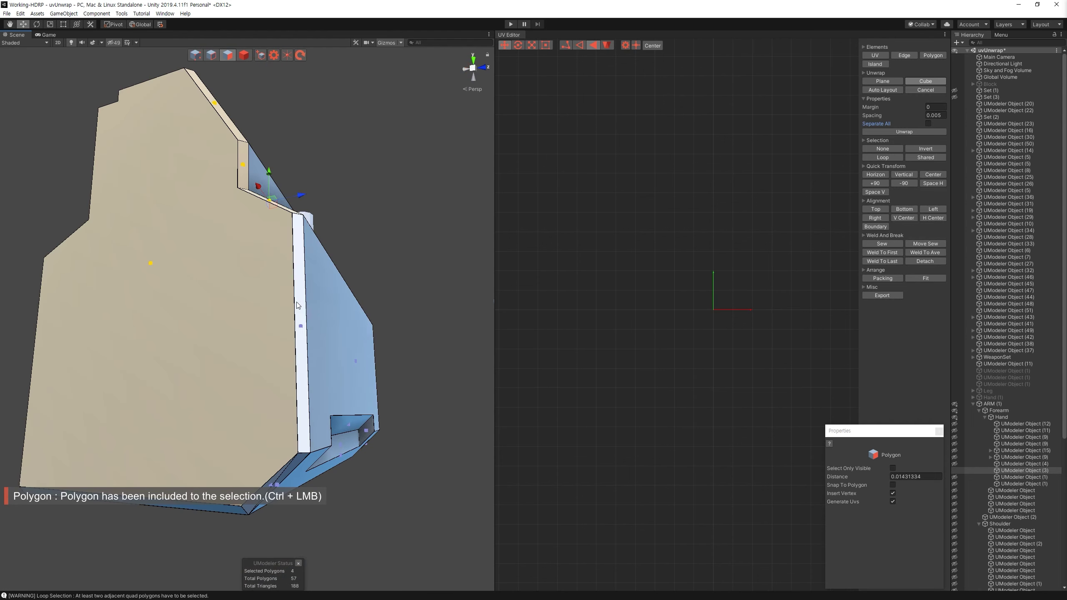
pyautogui.keyDown('alt'); pyautogui.moveTo(300, 306); pyautogui.dragTo(308, 263); pyautogui.keyUp('alt')
pyautogui.keyDown('ctrl'); pyautogui.click(308, 263); pyautogui.keyUp('ctrl')
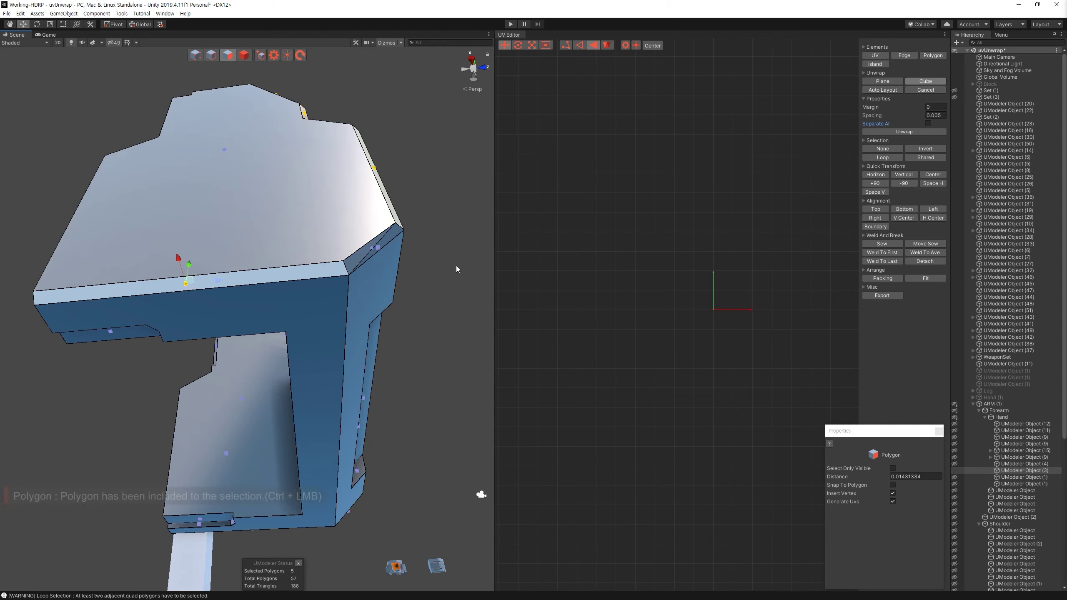
pyautogui.keyDown('alt'); pyautogui.moveTo(348, 271); pyautogui.dragTo(264, 433); pyautogui.keyUp('alt')
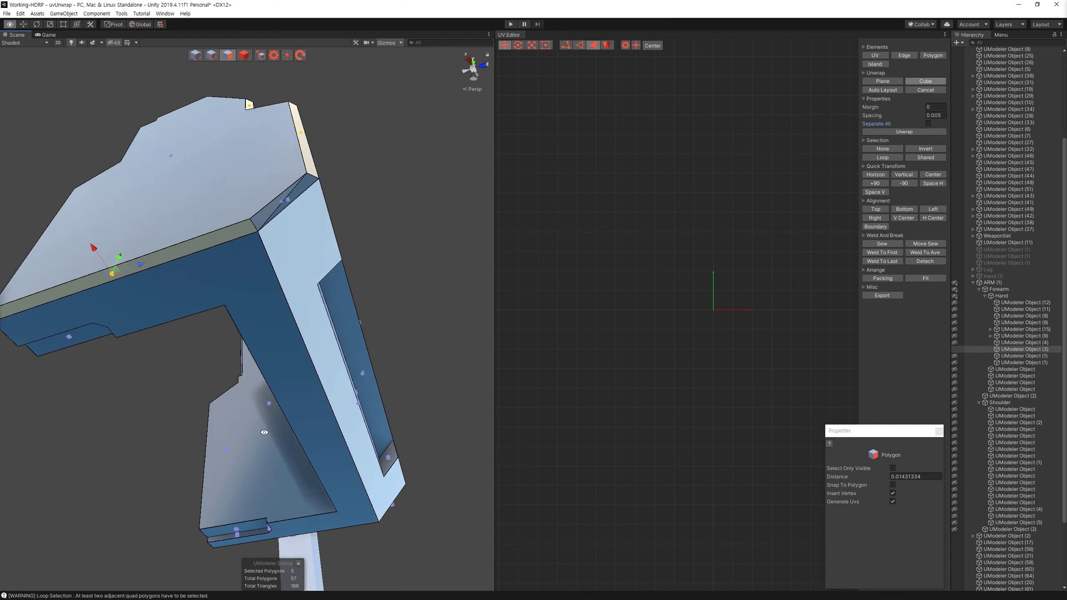
pyautogui.keyDown('ctrl'); pyautogui.click(264, 432); pyautogui.keyUp('ctrl')
pyautogui.keyDown('alt'); pyautogui.moveTo(264, 433); pyautogui.dragTo(911, 93); pyautogui.keyUp('alt')
pyautogui.keyDown('ctrl'); pyautogui.click(388, 363); pyautogui.keyUp('ctrl')
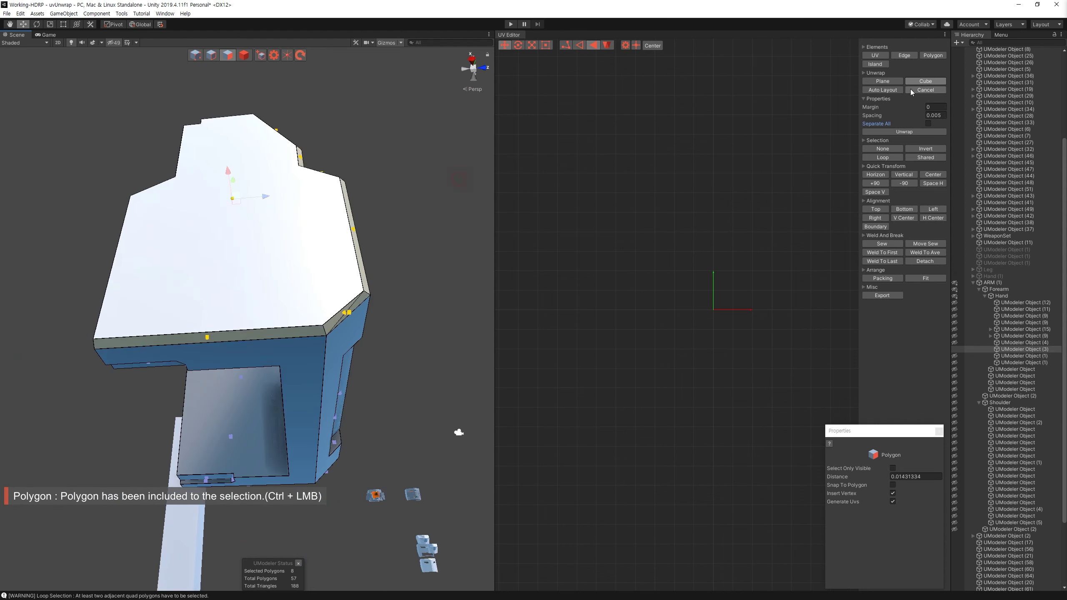
# Step: Plane-unwrap the selected faces along the X axis and restore the selection
pyautogui.click(1000, 35)
pyautogui.click(890, 82)
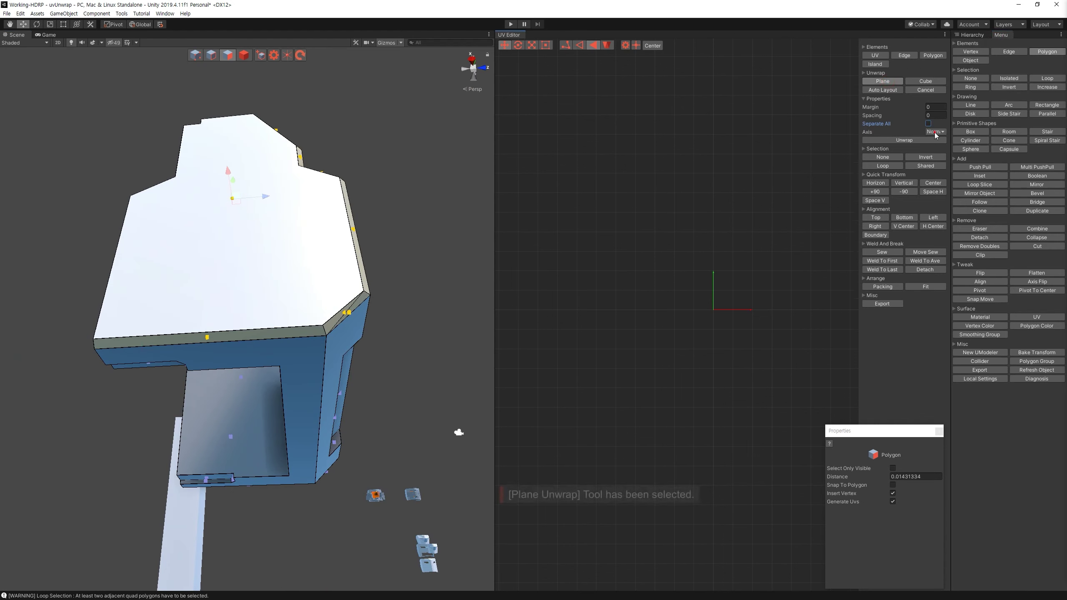
pyautogui.click(941, 159)
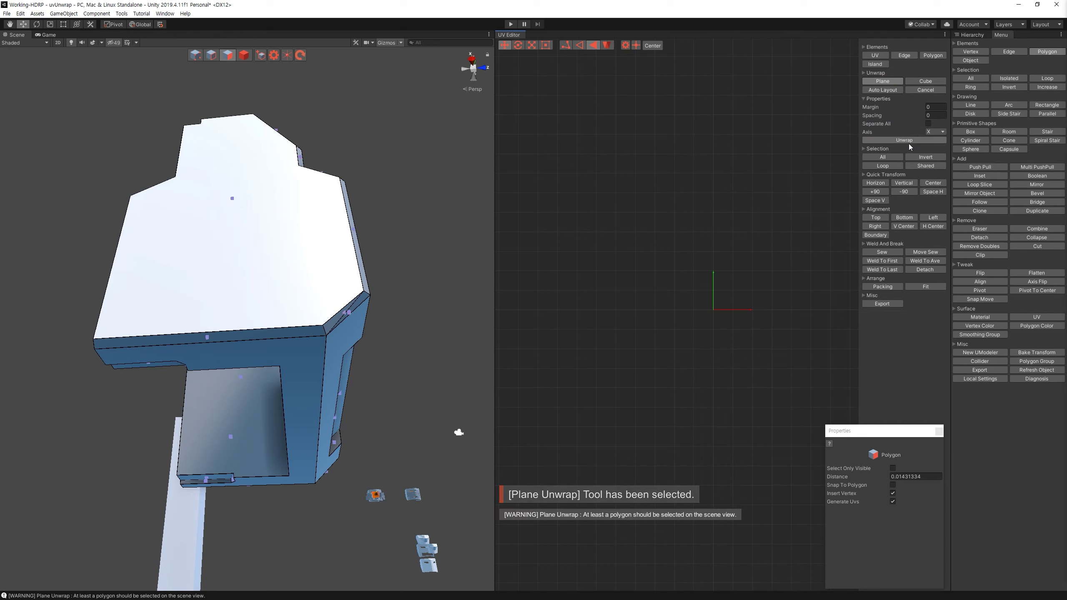
pyautogui.keyDown('alt'); pyautogui.moveTo(459, 432); pyautogui.dragTo(379, 416); pyautogui.keyUp('alt')
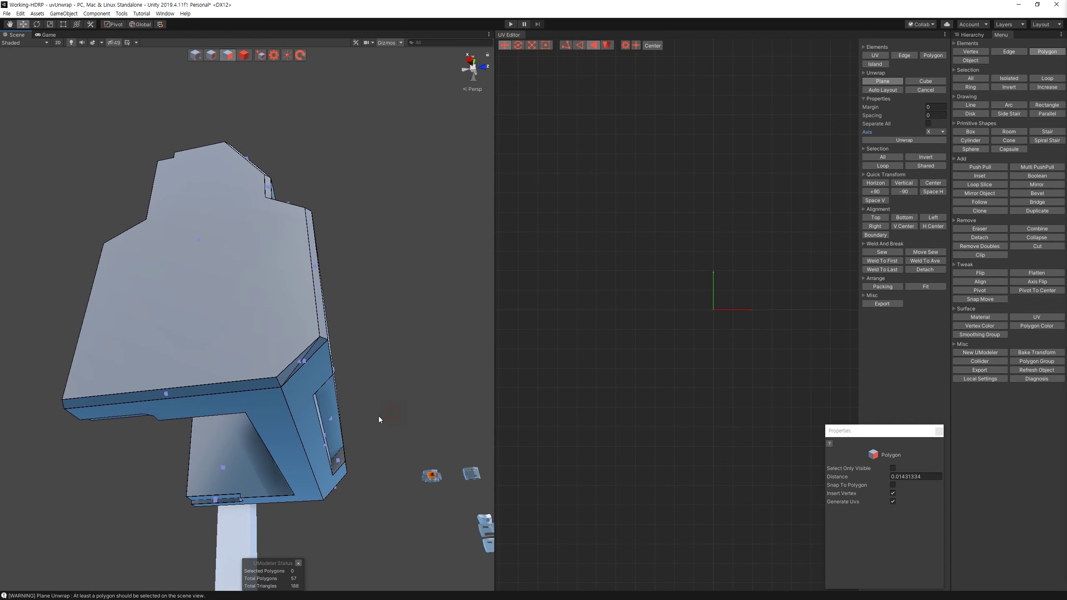
pyautogui.hotkey('ctrl', 'z')
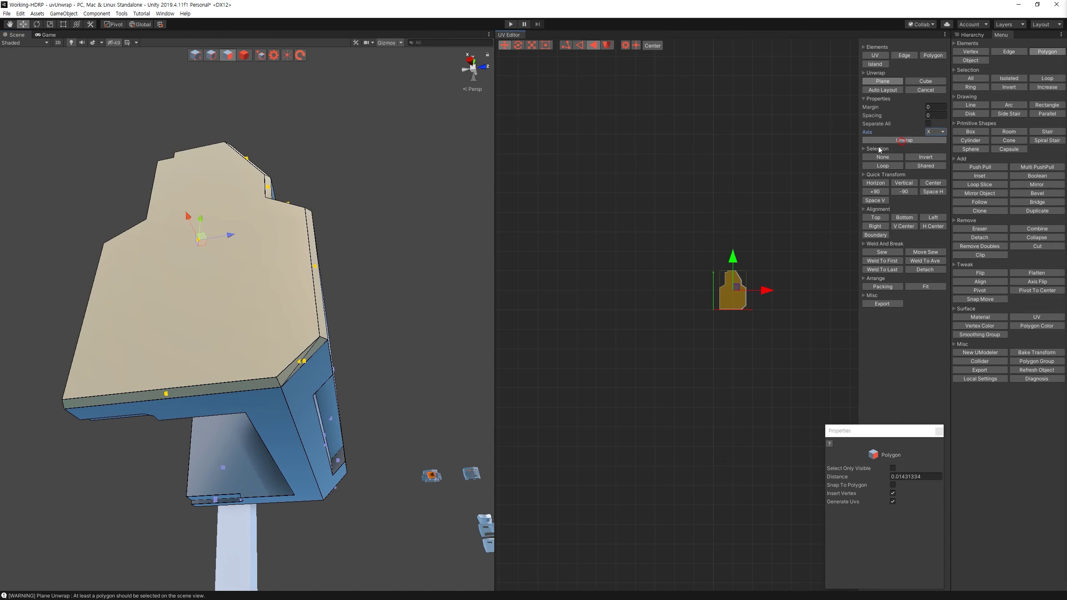
# Step: Select the opposite side face group and unwrap it into a second UV island
pyautogui.moveTo(463, 399)
pyautogui.keyDown('alt'); pyautogui.mouseDown()
pyautogui.moveTo(434, 411)
pyautogui.moveTo(336, 242)
pyautogui.mouseUp(); pyautogui.keyUp('alt')
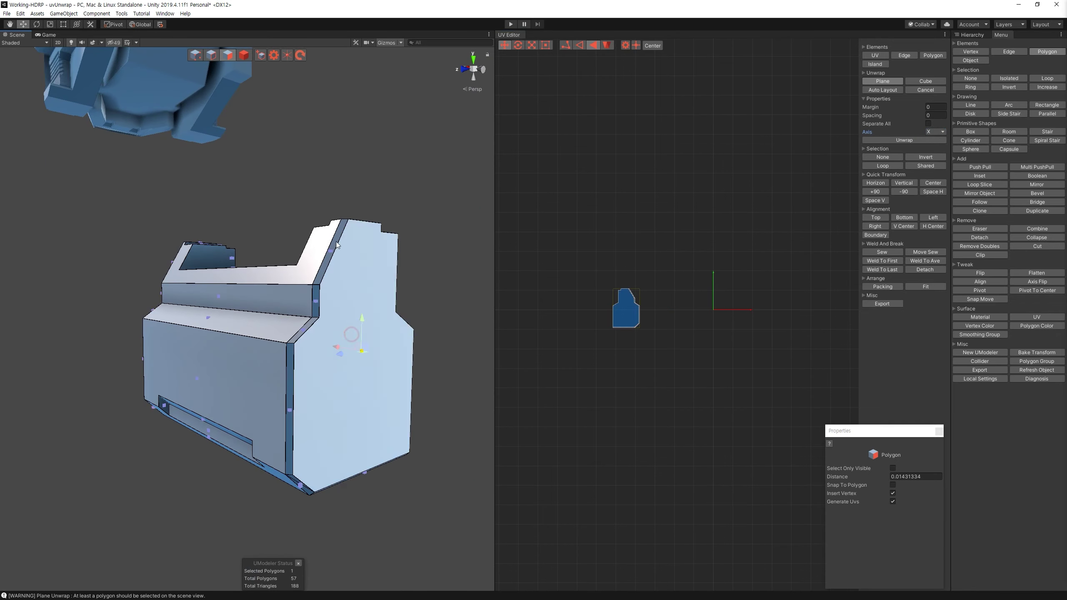
pyautogui.keyDown('ctrl'); pyautogui.click(318, 322); pyautogui.keyUp('ctrl')
pyautogui.keyDown('alt'); pyautogui.moveTo(317, 322); pyautogui.dragTo(302, 434); pyautogui.keyUp('alt')
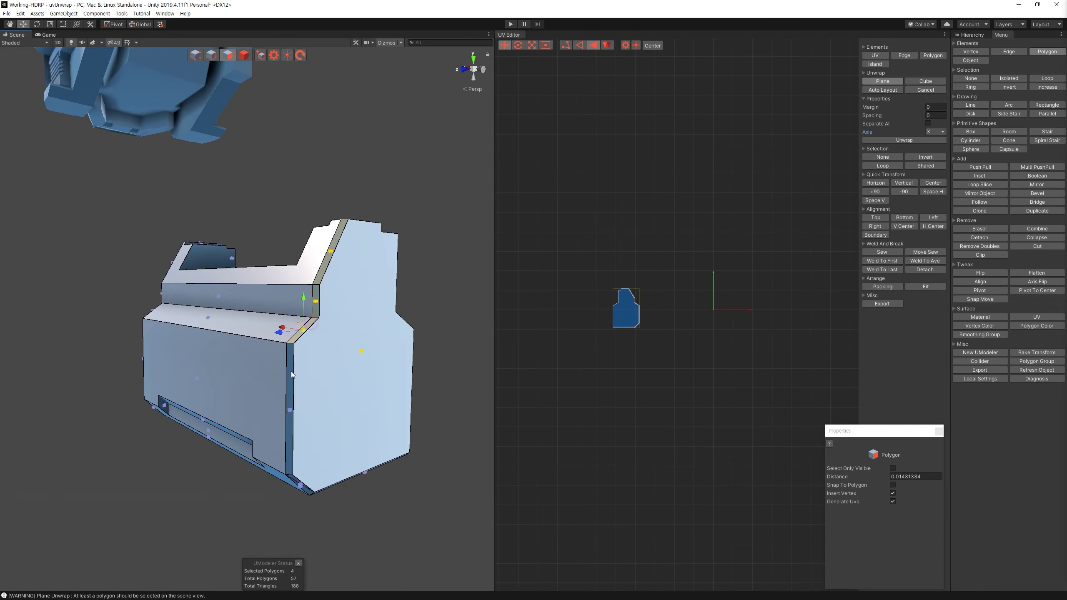
pyautogui.keyDown('ctrl'); pyautogui.click(302, 434); pyautogui.keyUp('ctrl')
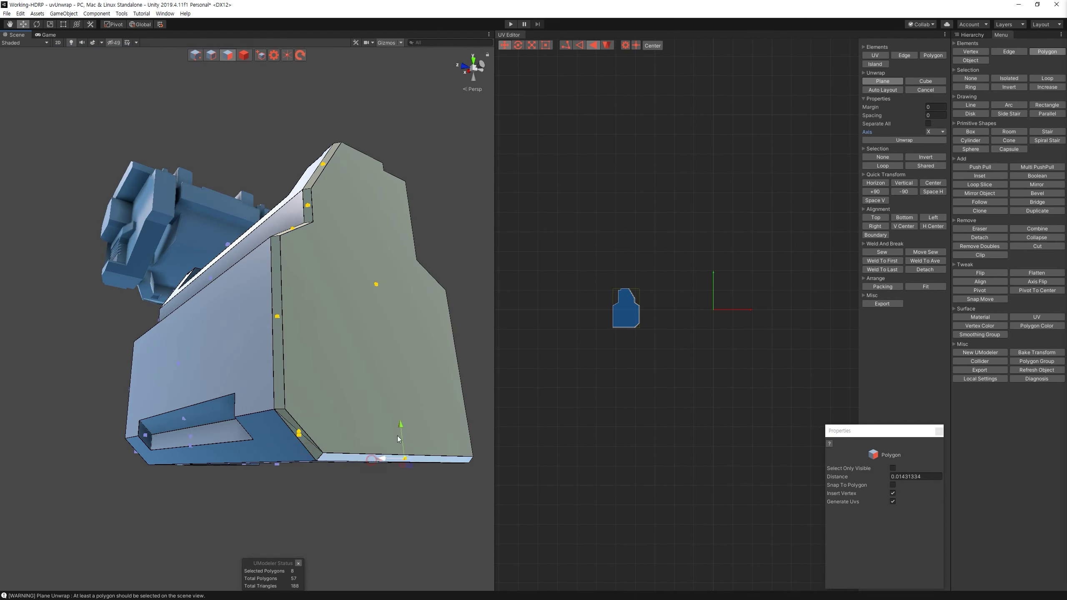
pyautogui.keyDown('alt'); pyautogui.moveTo(372, 462); pyautogui.dragTo(461, 319); pyautogui.keyUp('alt')
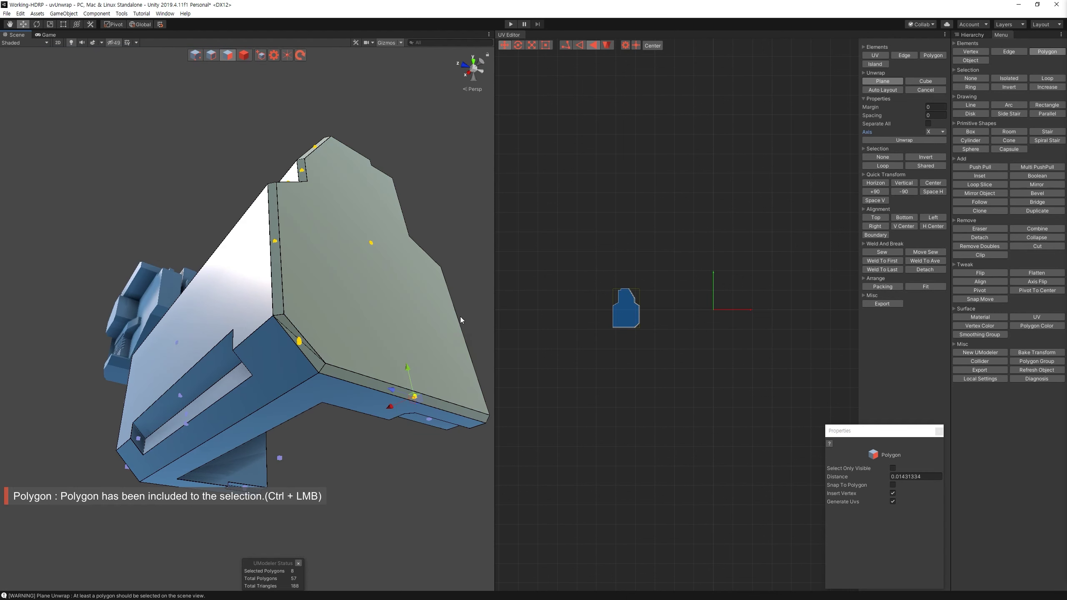
pyautogui.click(905, 139)
# Step: Select the narrow strip faces for the next unwrap
pyautogui.click(680, 406)
pyautogui.click(416, 209)
pyautogui.moveTo(417, 208)
pyautogui.keyDown('alt'); pyautogui.mouseDown()
pyautogui.moveTo(335, 219)
pyautogui.moveTo(319, 344)
pyautogui.moveTo(330, 382)
pyautogui.moveTo(393, 389)
pyautogui.moveTo(175, 415)
pyautogui.moveTo(139, 515)
pyautogui.moveTo(306, 4)
pyautogui.mouseUp(); pyautogui.keyUp('alt')
pyautogui.scroll(2, 331, 210)
pyautogui.keyDown('ctrl'); pyautogui.click(285, 328); pyautogui.keyUp('ctrl')
pyautogui.keyDown('ctrl'); pyautogui.click(393, 389); pyautogui.keyUp('ctrl')
pyautogui.keyDown('ctrl'); pyautogui.click(151, 483); pyautogui.keyUp('ctrl')
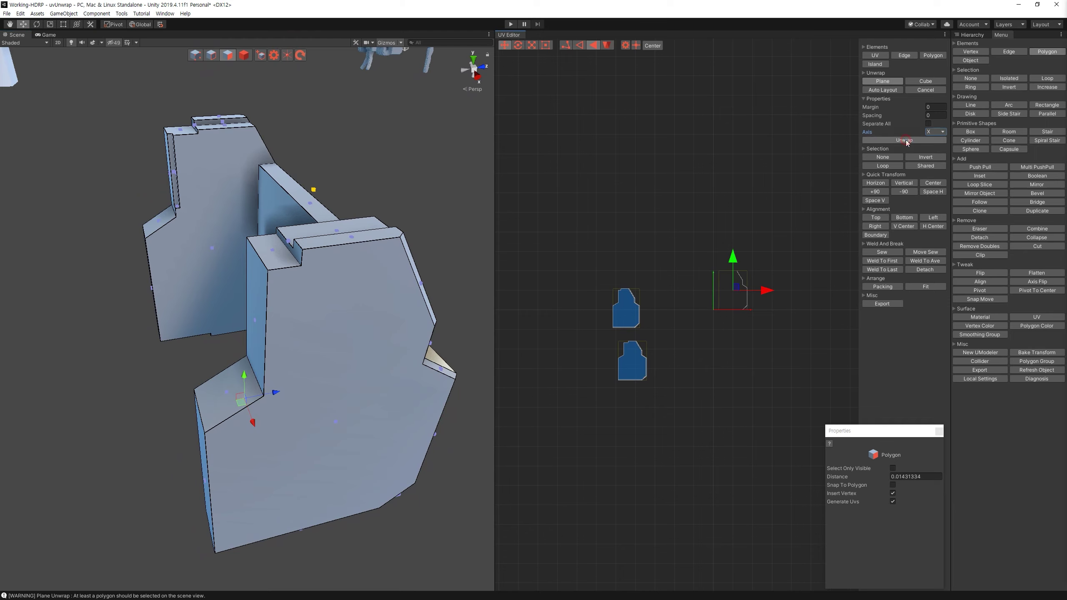
# Step: Re-unwrap the narrow strip as a wider planar island
pyautogui.click(876, 84)
pyautogui.keyDown('alt'); pyautogui.moveTo(485, 233); pyautogui.dragTo(200, 292); pyautogui.keyUp('alt')
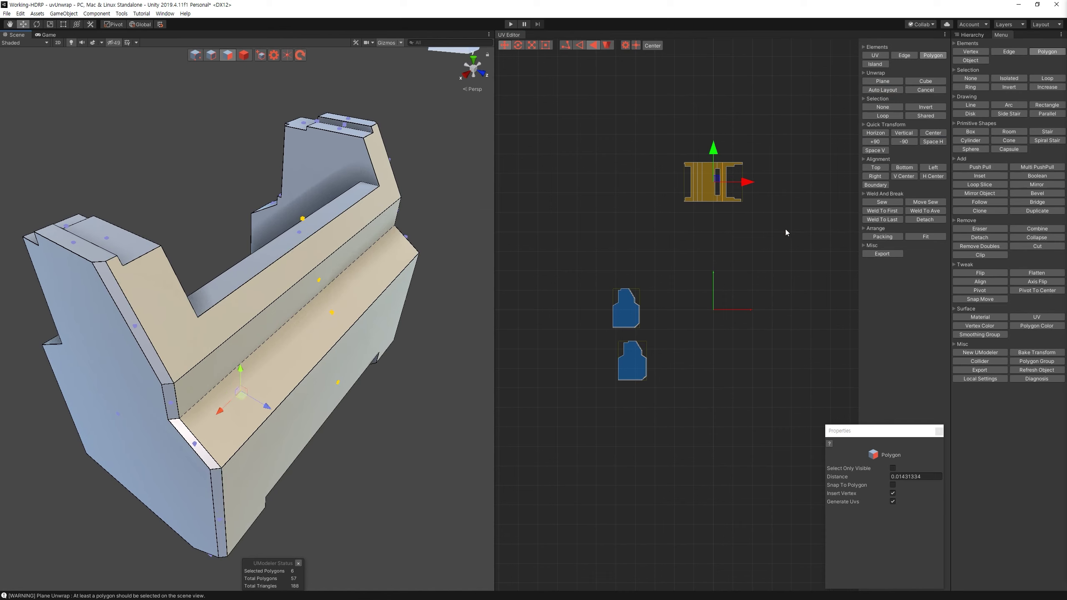
pyautogui.keyDown('ctrl'); pyautogui.click(200, 292); pyautogui.keyUp('ctrl')
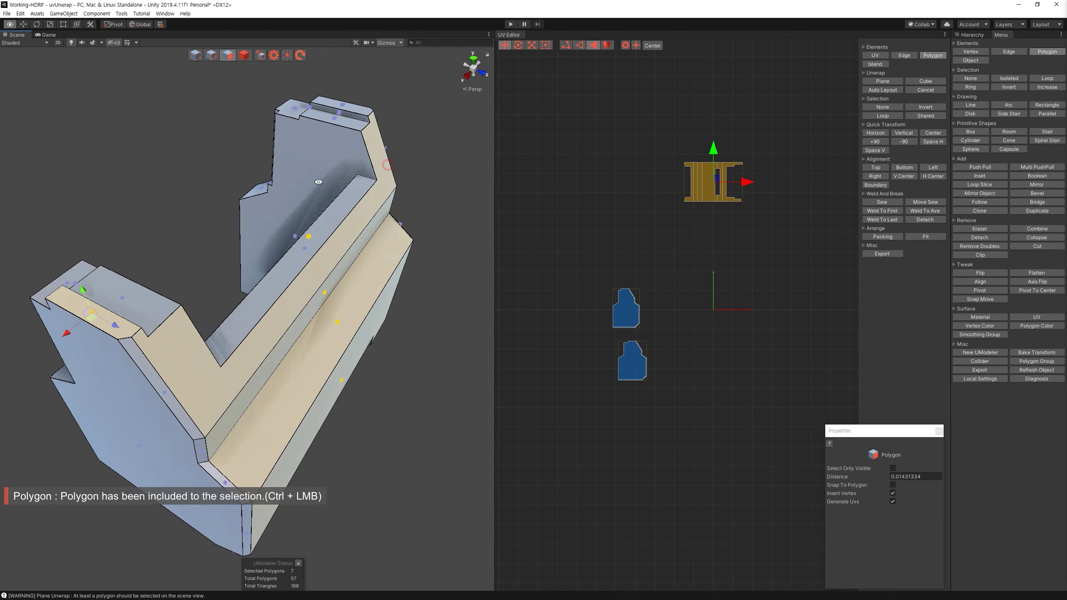
pyautogui.keyDown('alt'); pyautogui.moveTo(200, 292); pyautogui.dragTo(397, 126); pyautogui.keyUp('alt')
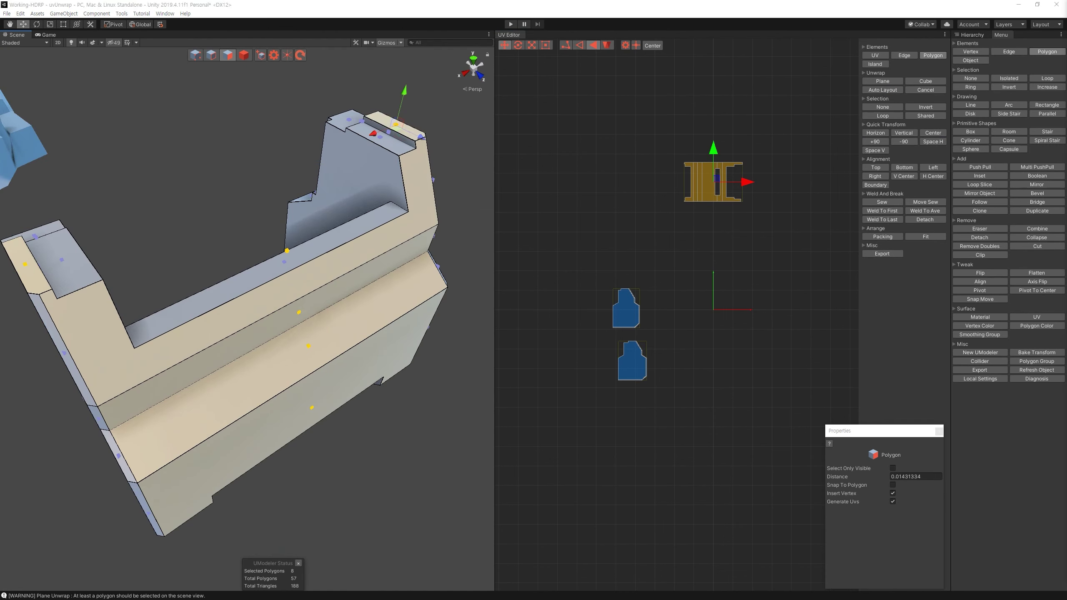
pyautogui.hotkey('ctrl', 'z')
pyautogui.keyDown('alt'); pyautogui.moveTo(397, 126); pyautogui.dragTo(414, 331); pyautogui.keyUp('alt')
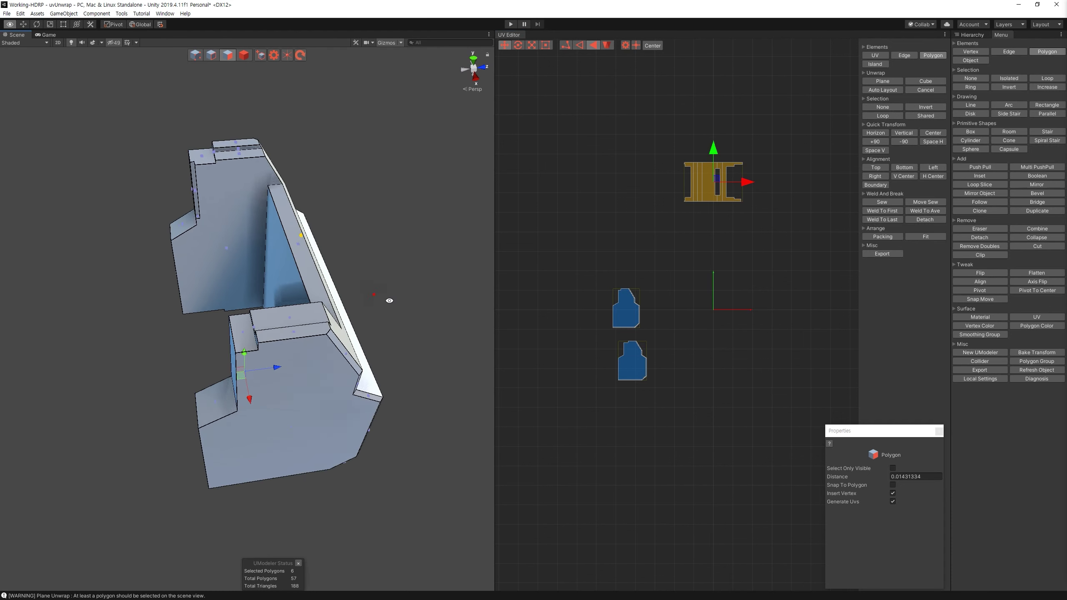
# Step: Select the left column's narrow side faces
pyautogui.keyDown('ctrl'); pyautogui.click(408, 274); pyautogui.keyUp('ctrl')
pyautogui.keyDown('ctrl'); pyautogui.click(403, 285); pyautogui.keyUp('ctrl')
pyautogui.keyDown('ctrl'); pyautogui.click(360, 386); pyautogui.keyUp('ctrl')
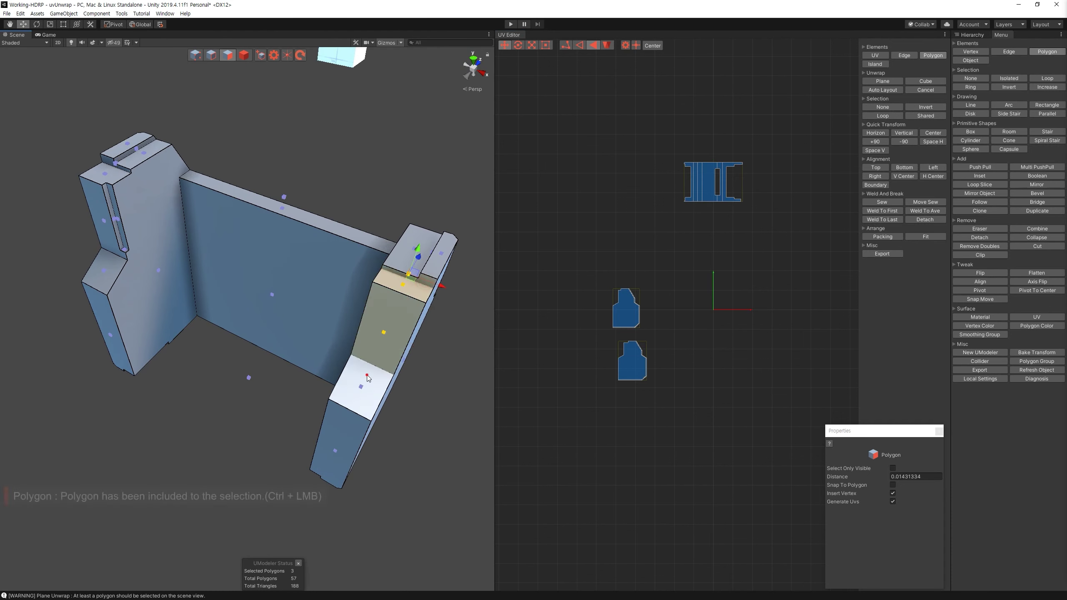
pyautogui.keyDown('ctrl'); pyautogui.click(335, 450); pyautogui.keyUp('ctrl')
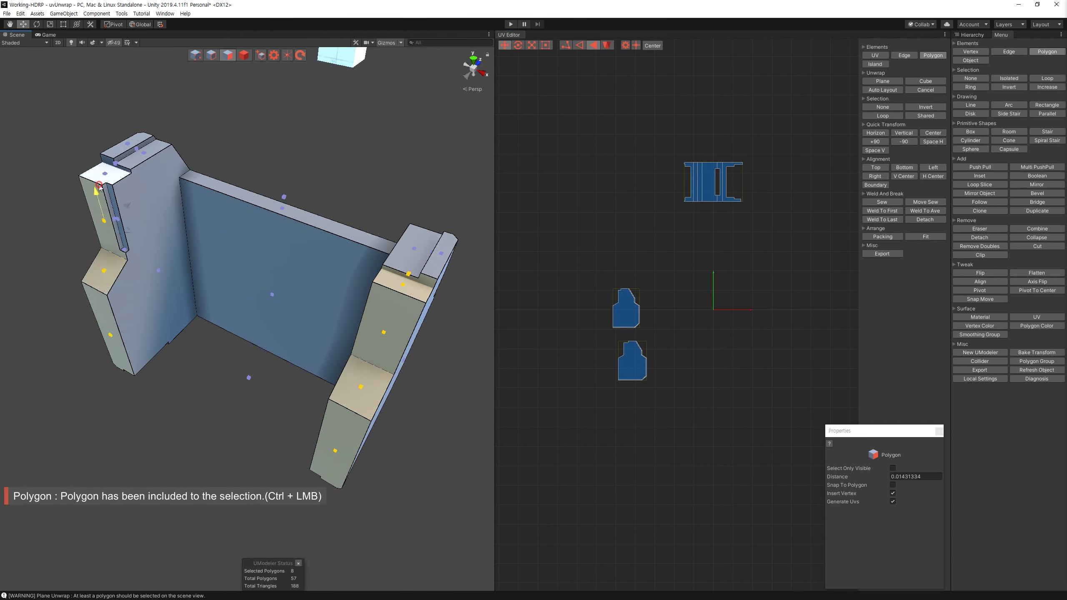
pyautogui.keyDown('ctrl'); pyautogui.click(126, 151); pyautogui.keyUp('ctrl')
pyautogui.keyDown('alt'); pyautogui.moveTo(126, 152); pyautogui.dragTo(177, 160); pyautogui.keyUp('alt')
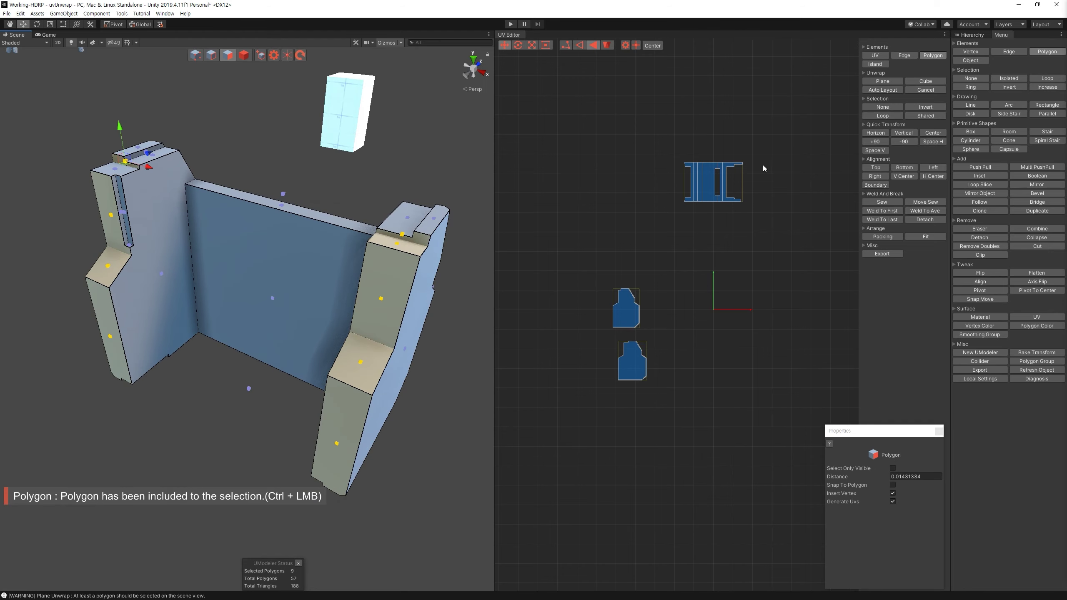
pyautogui.click(528, 412)
pyautogui.moveTo(527, 411)
pyautogui.mouseDown(button='middle')
pyautogui.moveTo(524, 258)
pyautogui.moveTo(531, 321)
pyautogui.mouseUp(button='middle')
pyautogui.hotkey('ctrl', 'z')
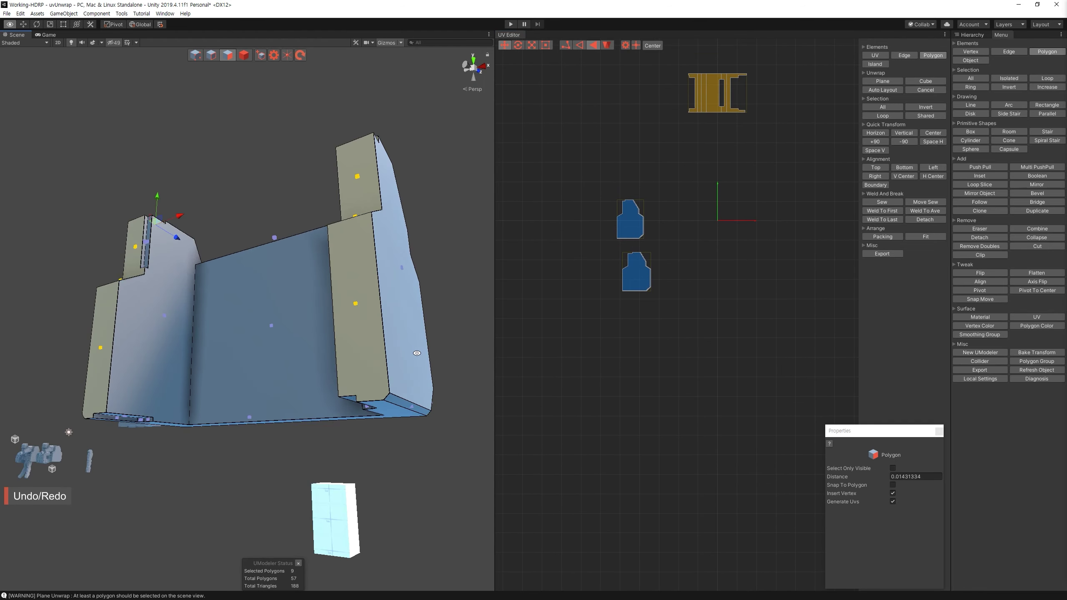
# Step: Plane-unwrap the column faces into two strips and Auto Layout all five islands
pyautogui.moveTo(696, 245); pyautogui.dragTo(691, 342, button='middle')
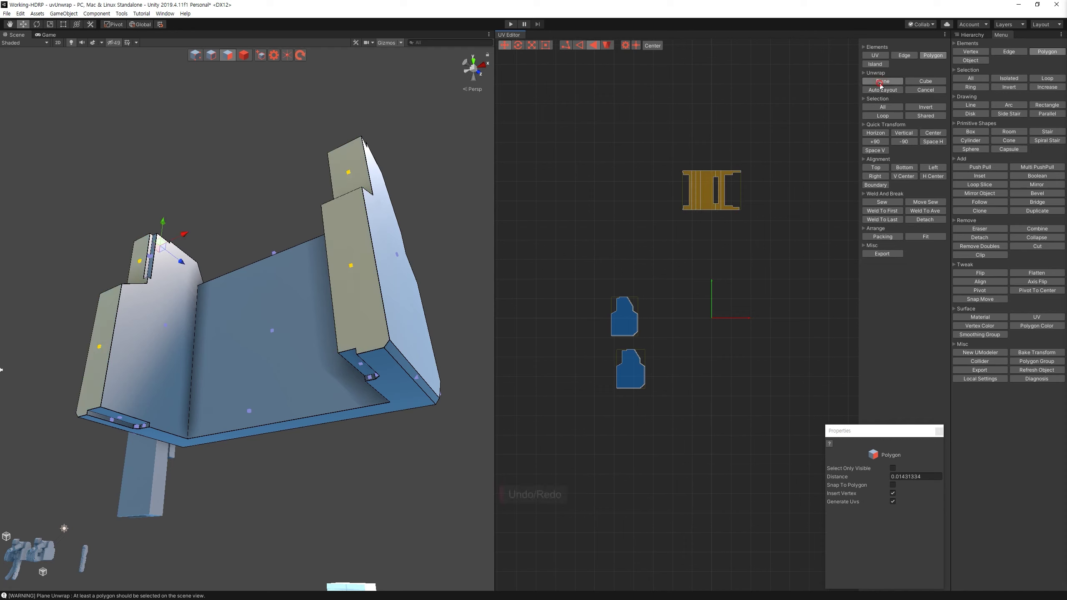
pyautogui.click(881, 82)
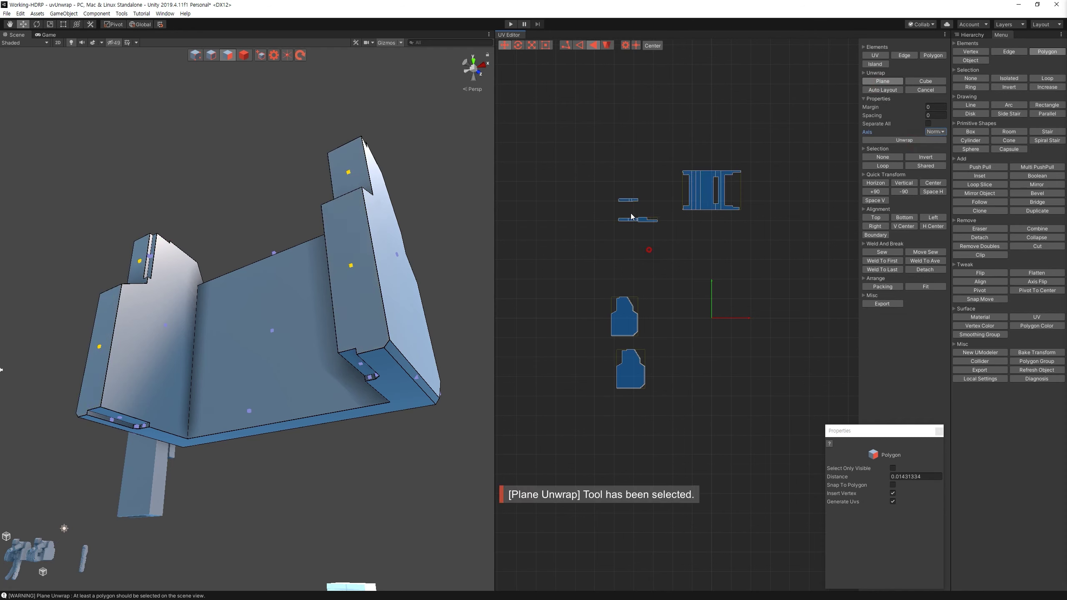
pyautogui.moveTo(260, 294)
pyautogui.keyDown('alt'); pyautogui.mouseDown()
pyautogui.moveTo(353, 329)
pyautogui.moveTo(340, 332)
pyautogui.mouseUp(); pyautogui.keyUp('alt')
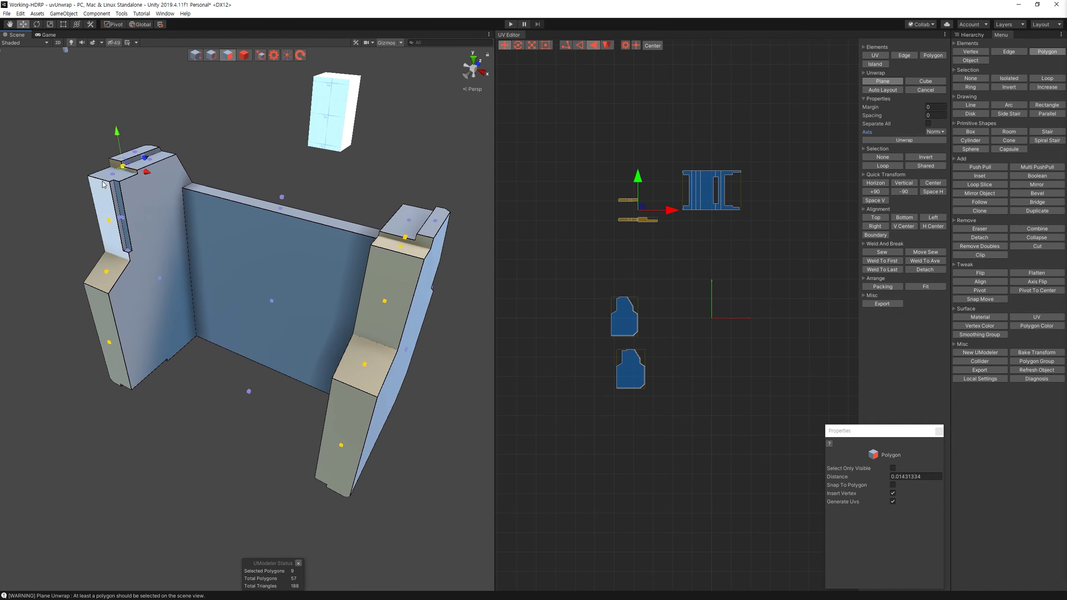
pyautogui.keyDown('ctrl'); pyautogui.click(252, 236); pyautogui.keyUp('ctrl')
pyautogui.click(907, 140)
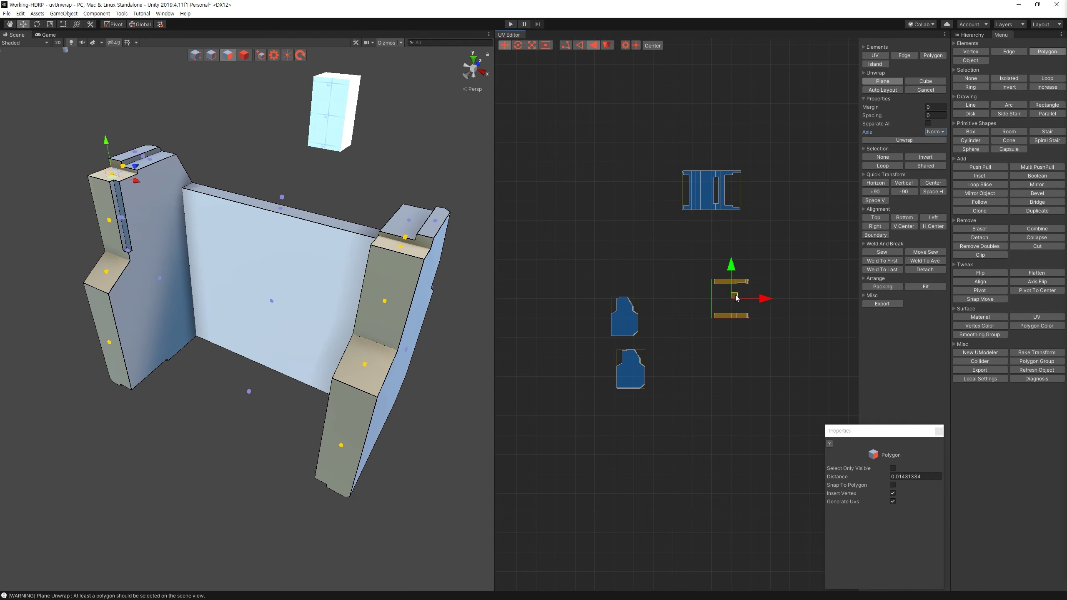
pyautogui.click(884, 91)
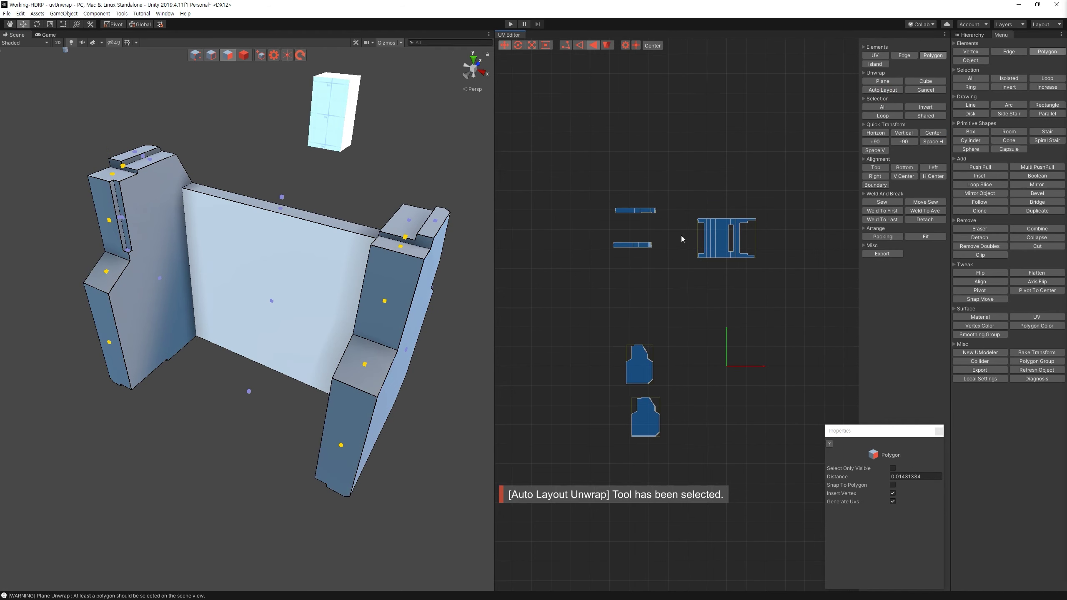
# Step: Frame one UV strip and detach its short end piece
pyautogui.click(610, 234)
pyautogui.press('f')
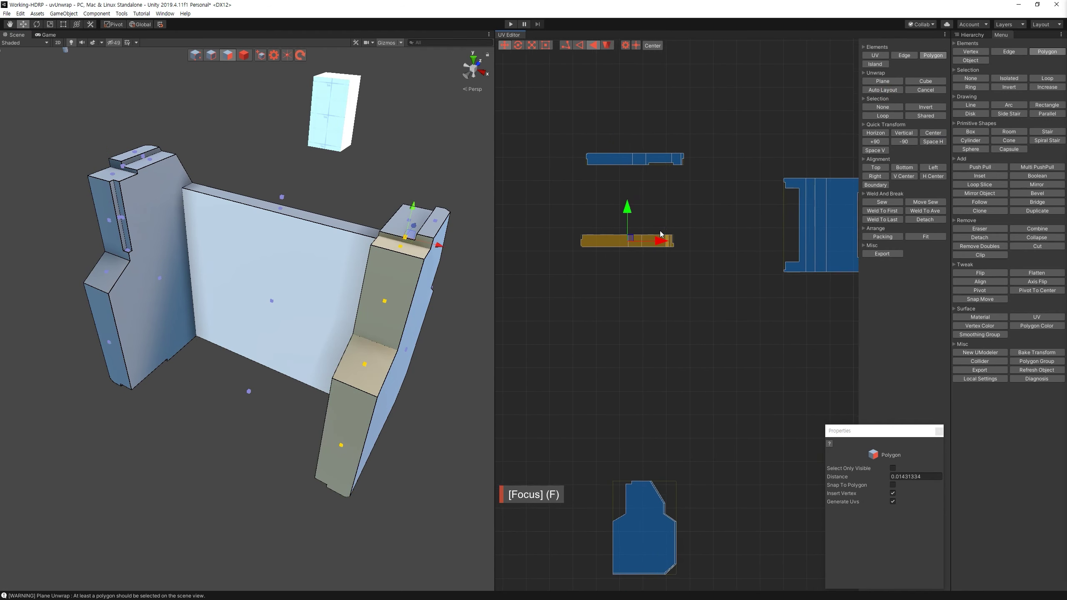
pyautogui.moveTo(617, 204); pyautogui.dragTo(764, 317)
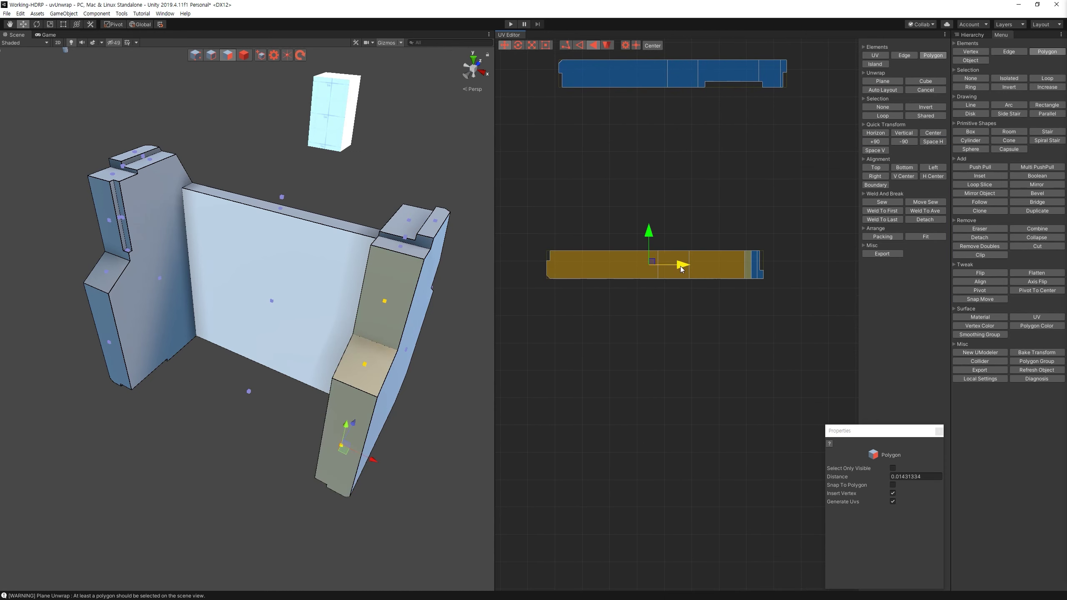
pyautogui.click(933, 220)
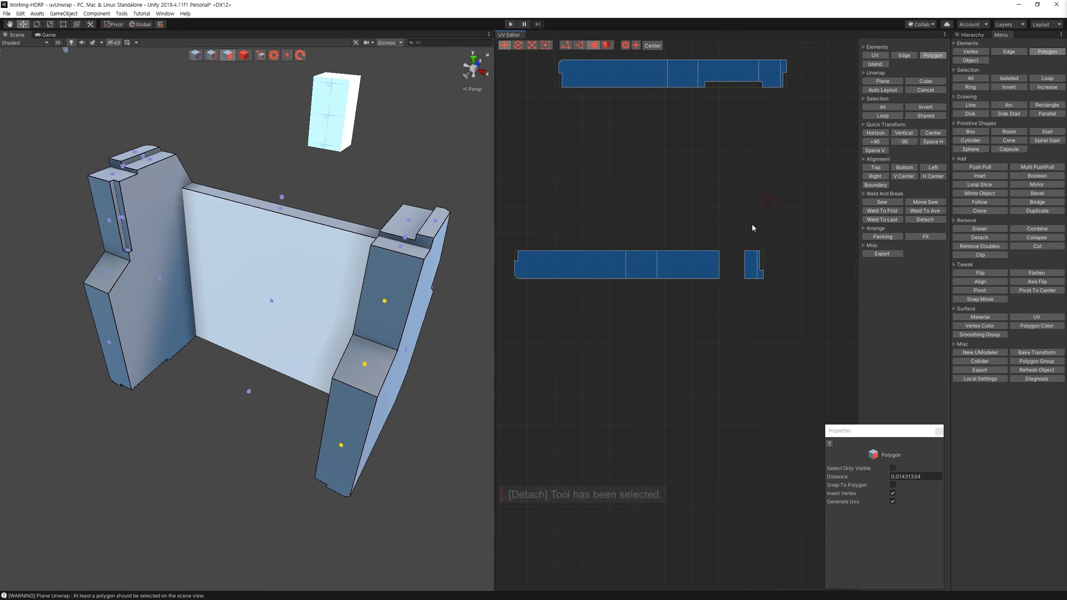
# Step: Sew the end piece back onto the strip in Edge mode, then select all and invert
pyautogui.press('2')
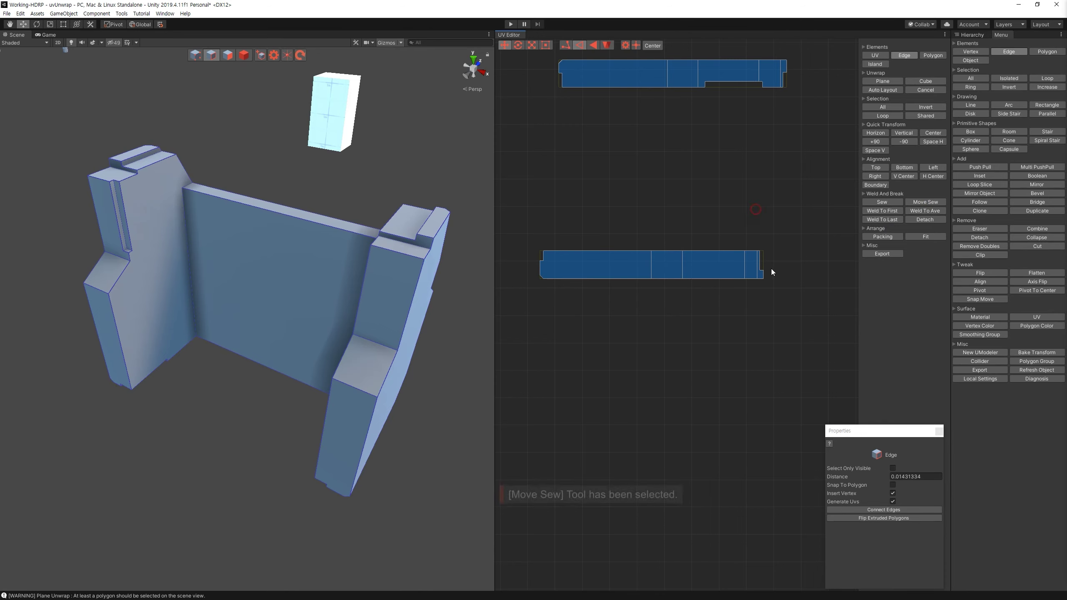
pyautogui.scroll(-3, 767, 270)
pyautogui.scroll(-4, 754, 268)
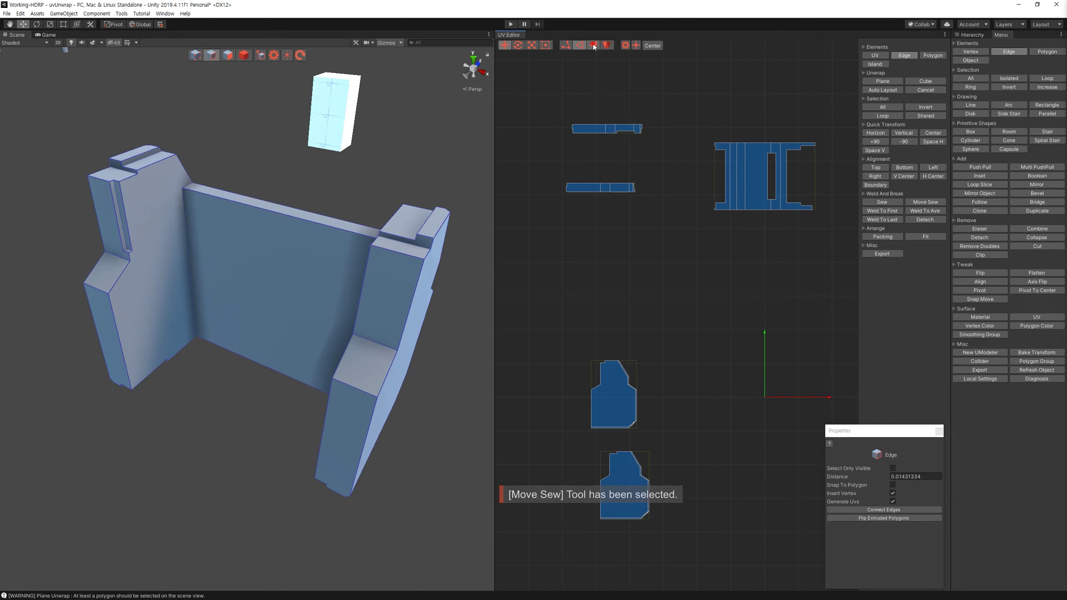
pyautogui.scroll(-2, 714, 311)
pyautogui.hotkey('ctrl', 'a')
pyautogui.moveTo(361, 353)
pyautogui.keyDown('alt'); pyautogui.mouseDown()
pyautogui.moveTo(393, 355)
pyautogui.moveTo(1038, 194)
pyautogui.mouseUp(); pyautogui.keyUp('alt')
pyautogui.hotkey('ctrl', 'i')
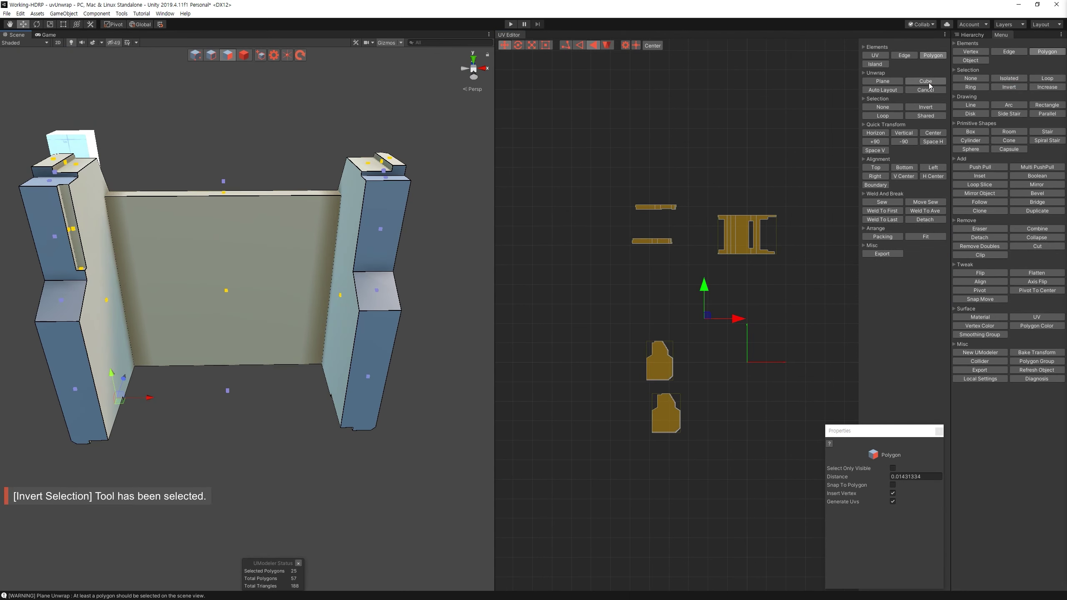
# Step: Cube-unwrap the remaining 25 faces and frame the new small UV islands
pyautogui.click(925, 81)
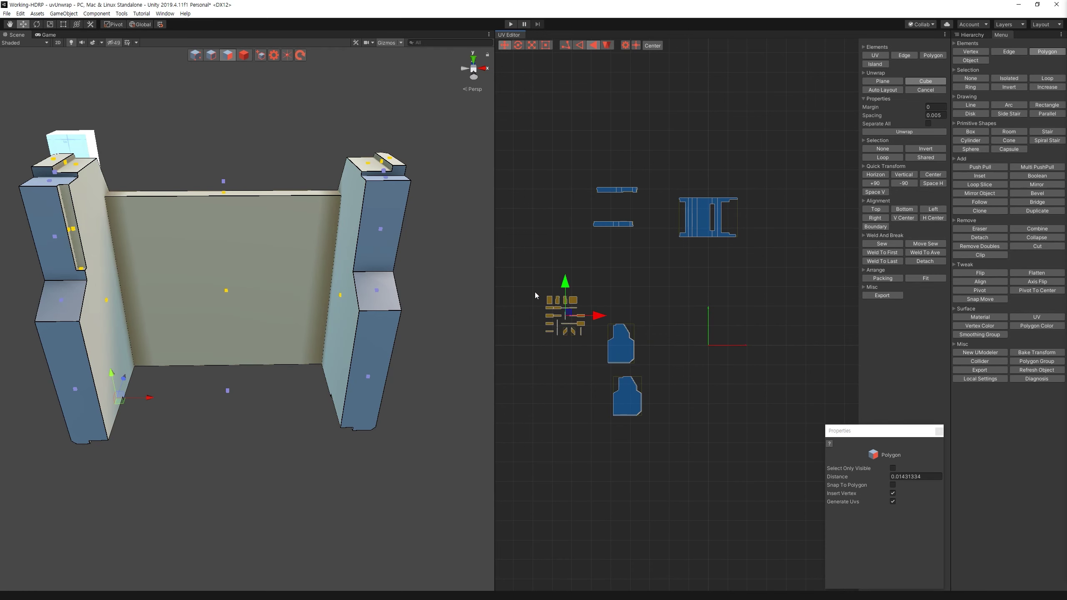
pyautogui.press('f')
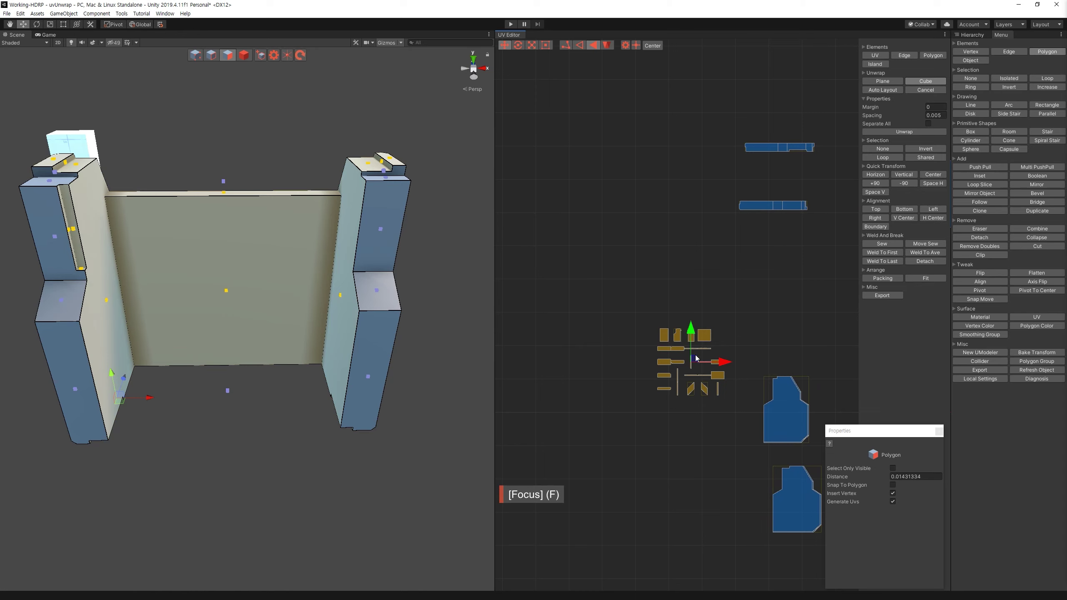
pyautogui.keyDown('alt'); pyautogui.moveTo(252, 294); pyautogui.dragTo(216, 244); pyautogui.keyUp('alt')
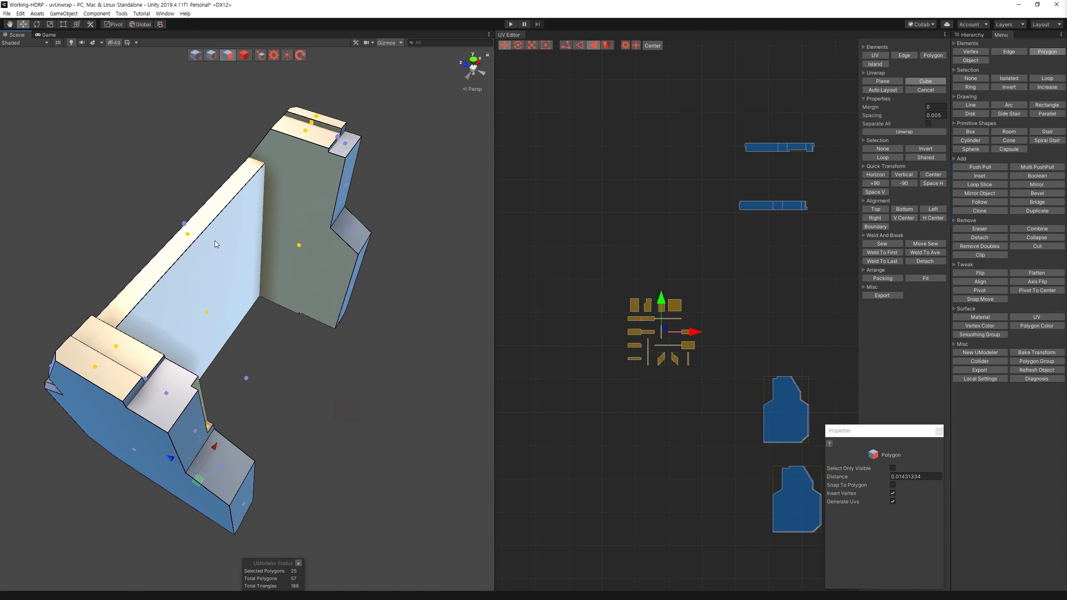
# Step: Auto Layout the islands and scale up the back wall's square UV island
pyautogui.click(215, 203)
pyautogui.keyDown('alt'); pyautogui.moveTo(215, 202); pyautogui.dragTo(329, 258); pyautogui.keyUp('alt')
pyautogui.click(878, 90)
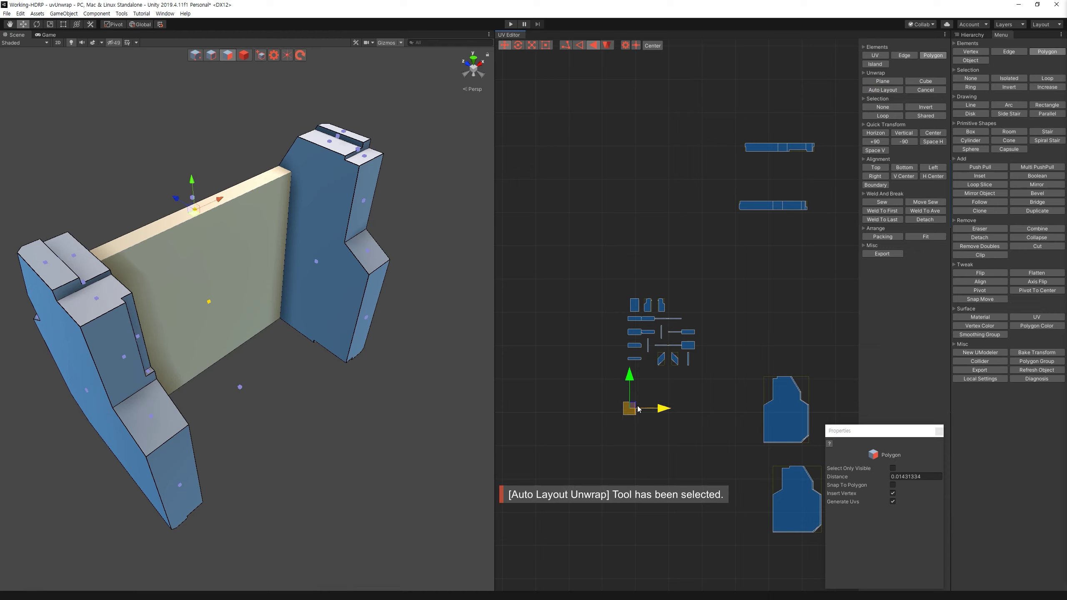
pyautogui.press('r')
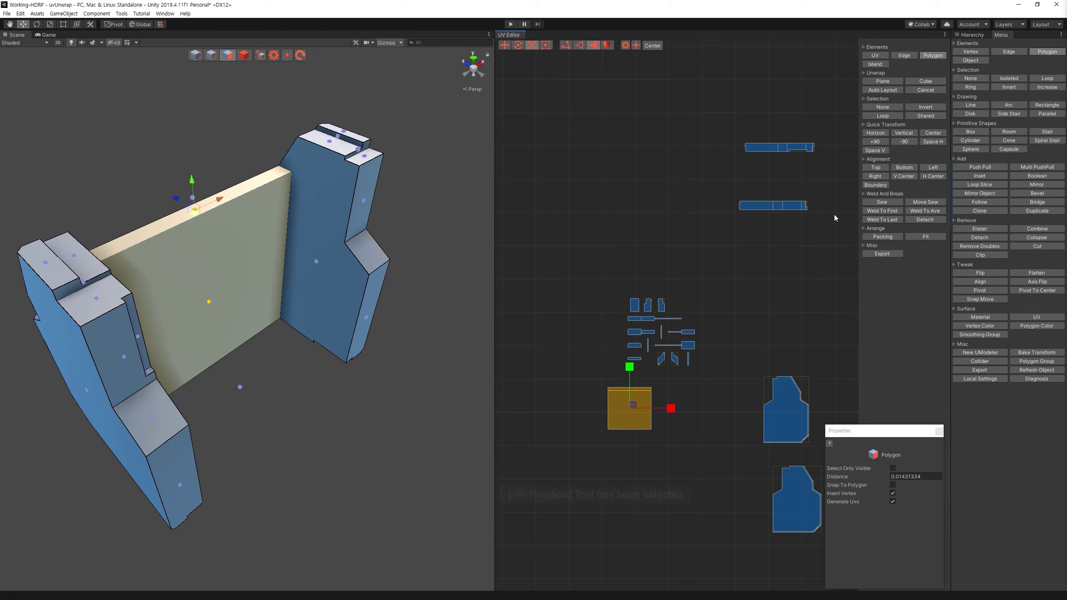
pyautogui.moveTo(714, 382); pyautogui.dragTo(624, 278)
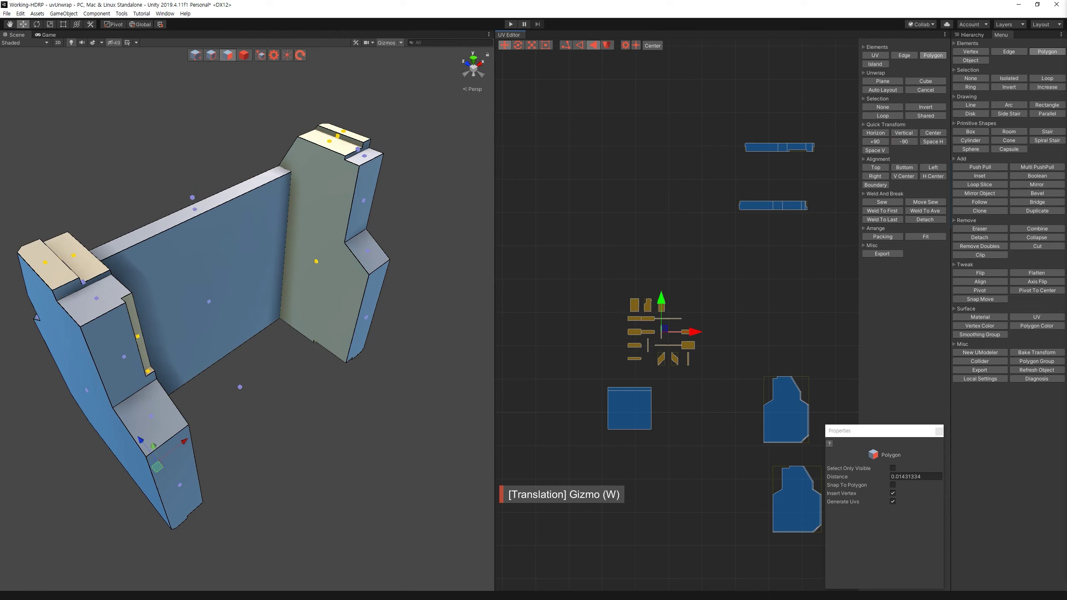
# Step: Move the pillar-front islands upward out of the small-island cluster
pyautogui.keyDown('alt'); pyautogui.moveTo(409, 265); pyautogui.dragTo(274, 398); pyautogui.keyUp('alt')
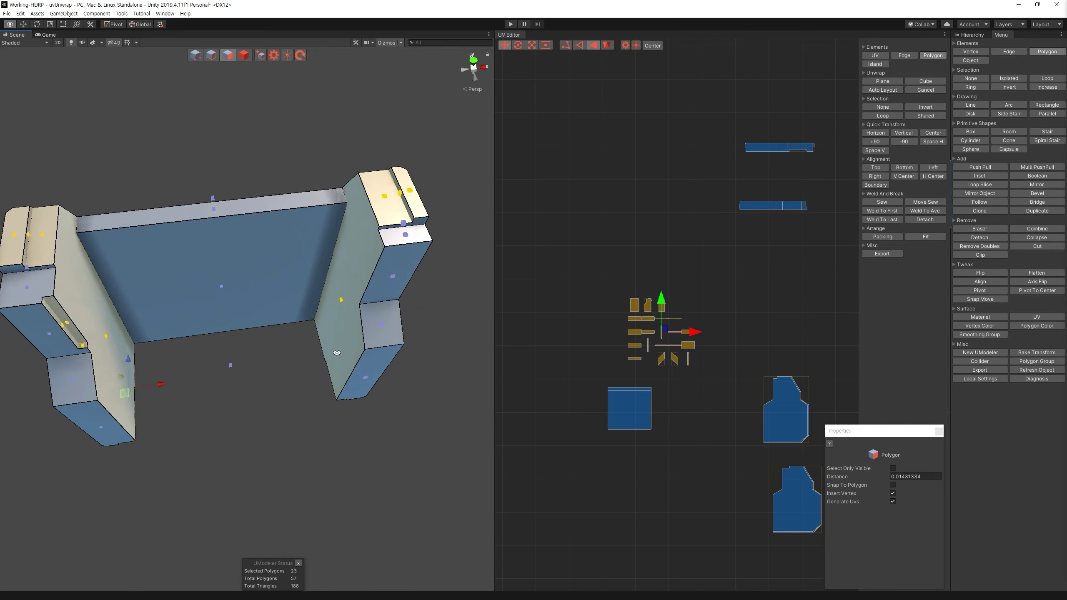
pyautogui.click(344, 325)
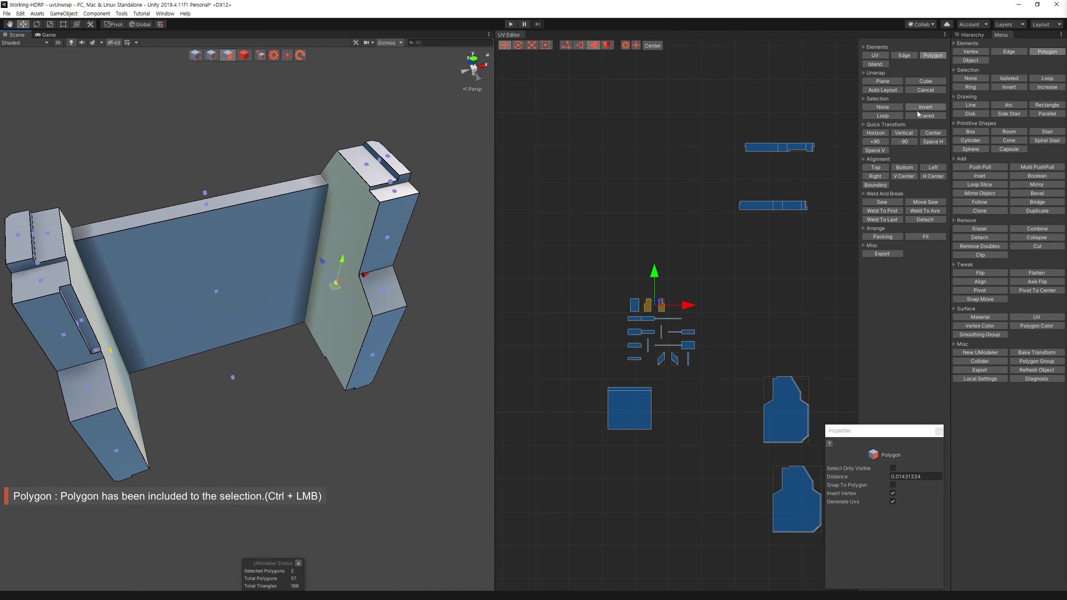
pyautogui.moveTo(653, 302); pyautogui.dragTo(647, 210)
pyautogui.moveTo(623, 283); pyautogui.dragTo(709, 376)
# Step: Select the inner channel faces and choose Plane unwrapping
pyautogui.moveTo(420, 318)
pyautogui.keyDown('alt'); pyautogui.mouseDown()
pyautogui.moveTo(521, 317)
pyautogui.moveTo(378, 336)
pyautogui.mouseUp(); pyautogui.keyUp('alt')
pyautogui.click(380, 309)
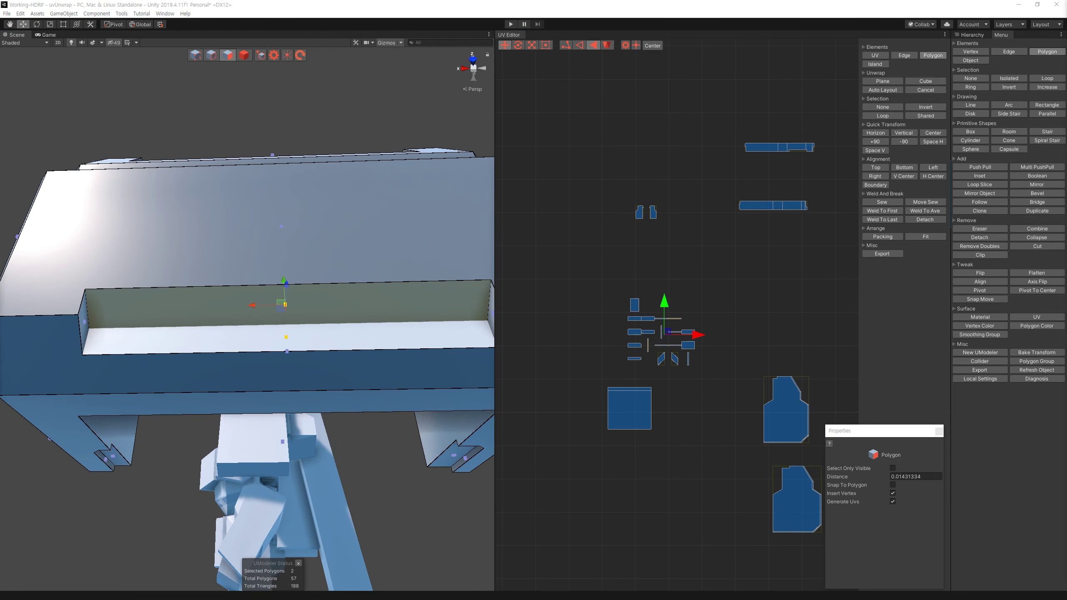
pyautogui.moveTo(723, 369); pyautogui.dragTo(619, 291)
pyautogui.keyDown('alt'); pyautogui.moveTo(294, 378); pyautogui.dragTo(273, 420); pyautogui.keyUp('alt')
pyautogui.keyDown('ctrl'); pyautogui.click(261, 319); pyautogui.keyUp('ctrl')
pyautogui.click(900, 80)
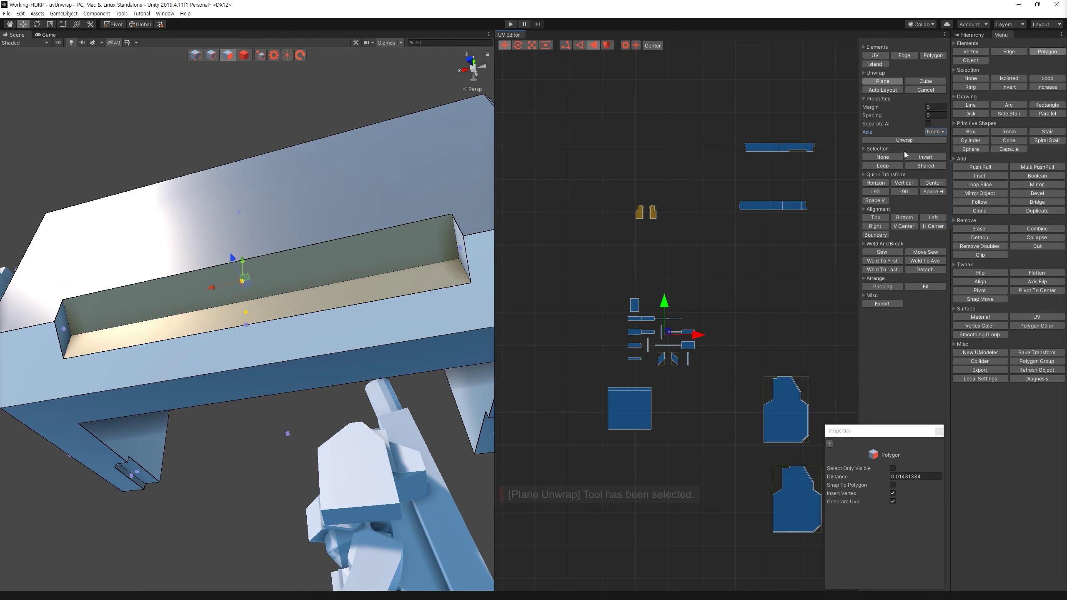
# Step: Auto Layout the islands, then try selecting the left wall's bottom strip and clear it
pyautogui.scroll(-3, 785, 279)
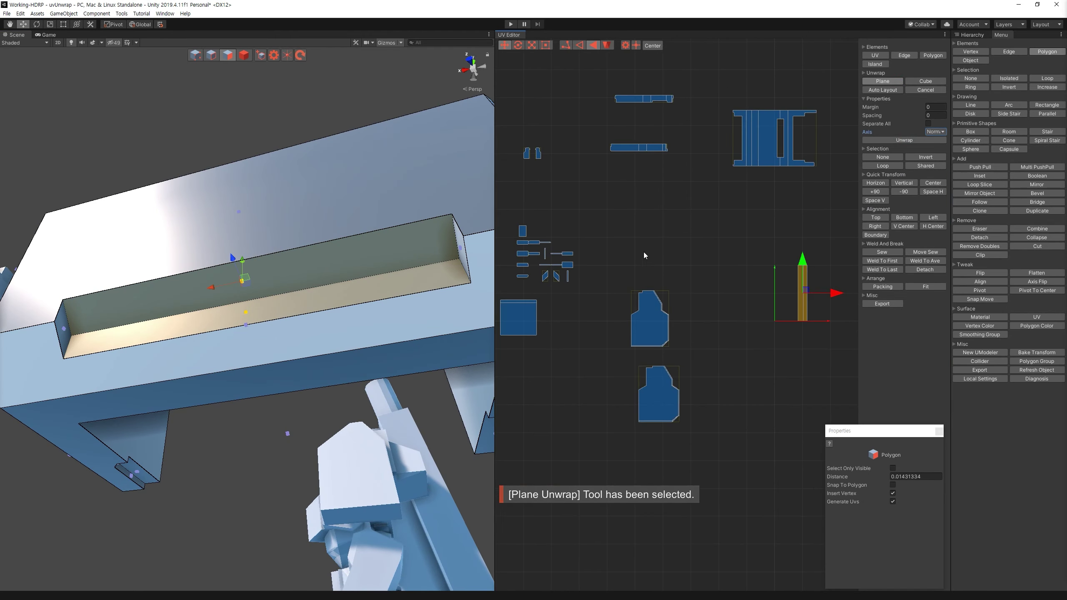
pyautogui.click(884, 90)
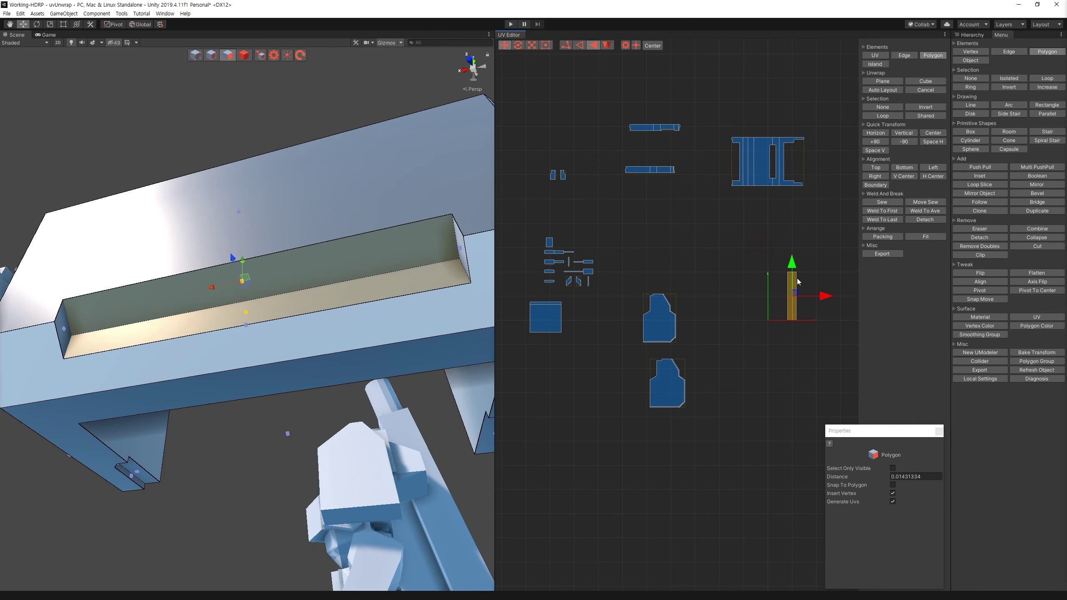
pyautogui.moveTo(613, 292); pyautogui.dragTo(509, 210)
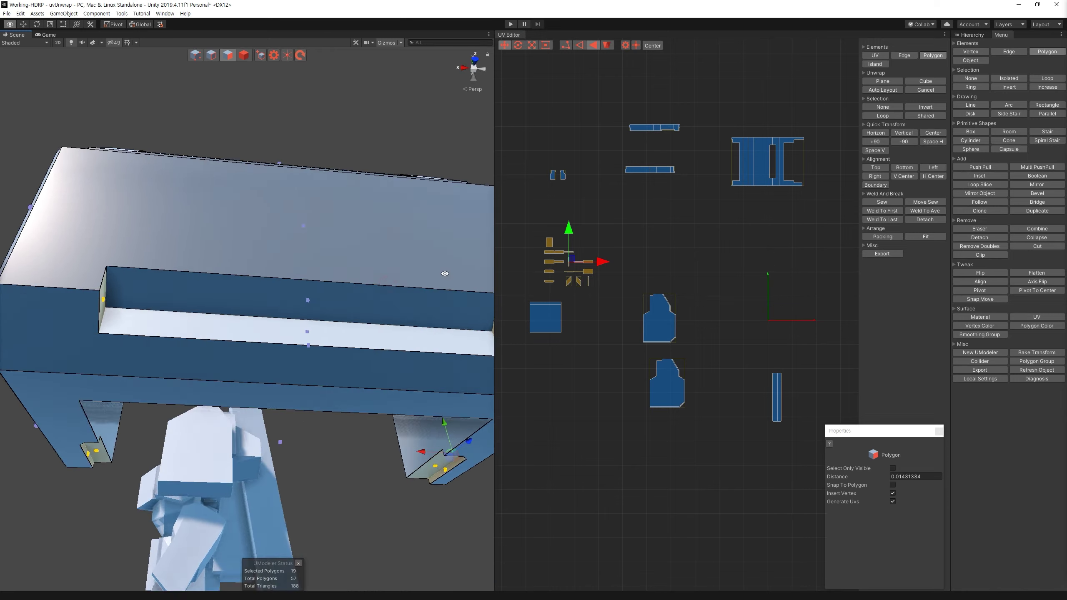
pyautogui.keyDown('alt'); pyautogui.moveTo(735, 213); pyautogui.dragTo(416, 402); pyautogui.keyUp('alt')
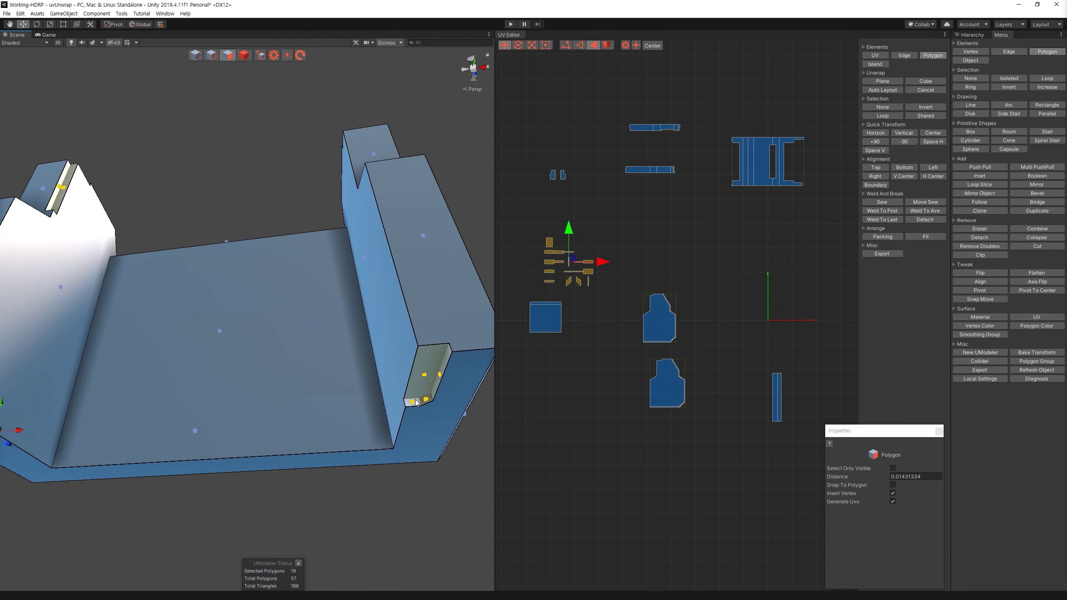
pyautogui.moveTo(269, 420); pyautogui.dragTo(377, 412, button='middle')
pyautogui.keyDown('ctrl'); pyautogui.click(128, 422); pyautogui.keyUp('ctrl')
pyautogui.keyDown('ctrl'); pyautogui.click(132, 427); pyautogui.keyUp('ctrl')
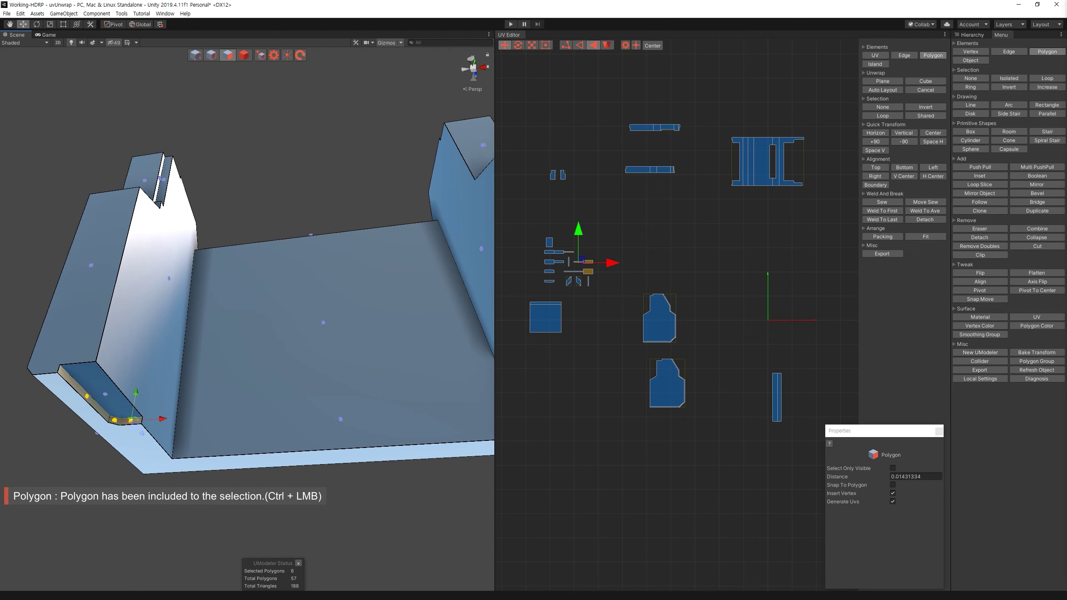
pyautogui.moveTo(617, 298); pyautogui.dragTo(528, 230)
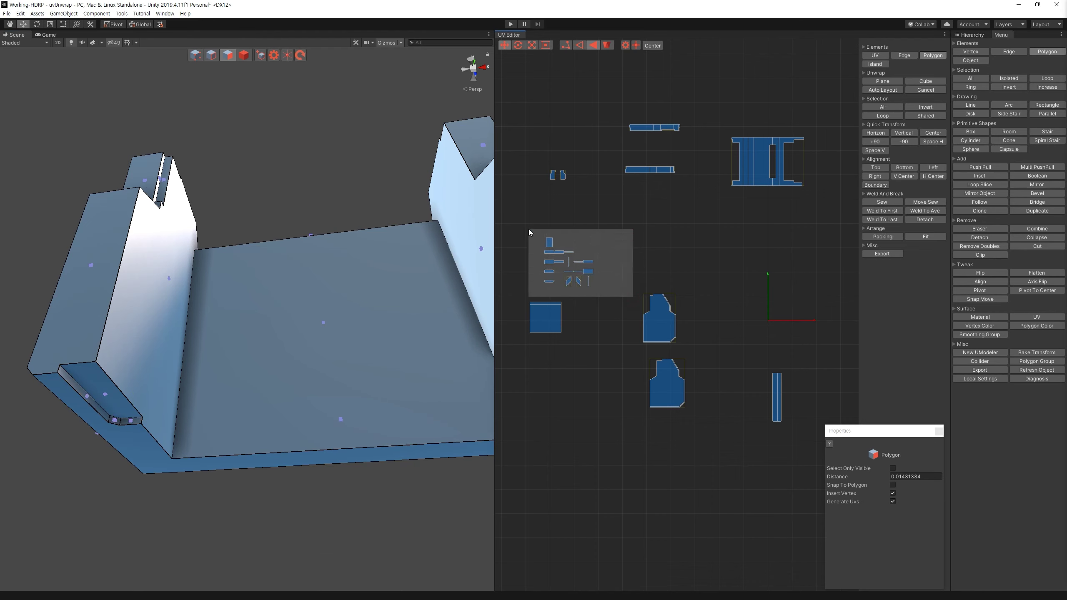
pyautogui.press('Escape')
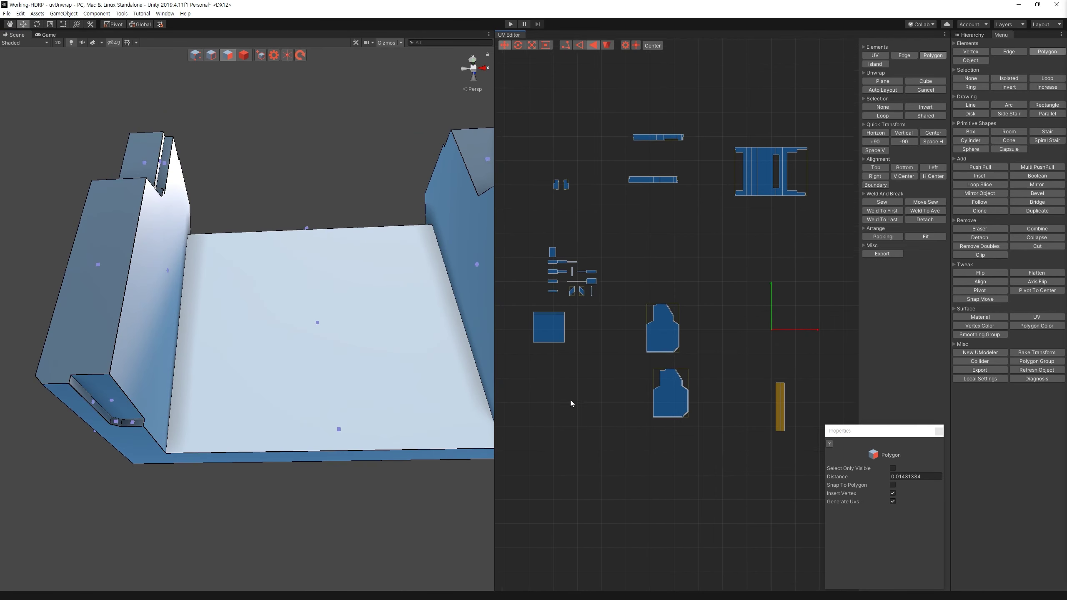
# Step: Select the left wall's ledge faces and plane-unwrap them into their own island
pyautogui.keyDown('alt'); pyautogui.moveTo(292, 395); pyautogui.dragTo(453, 382); pyautogui.keyUp('alt')
pyautogui.click(432, 395)
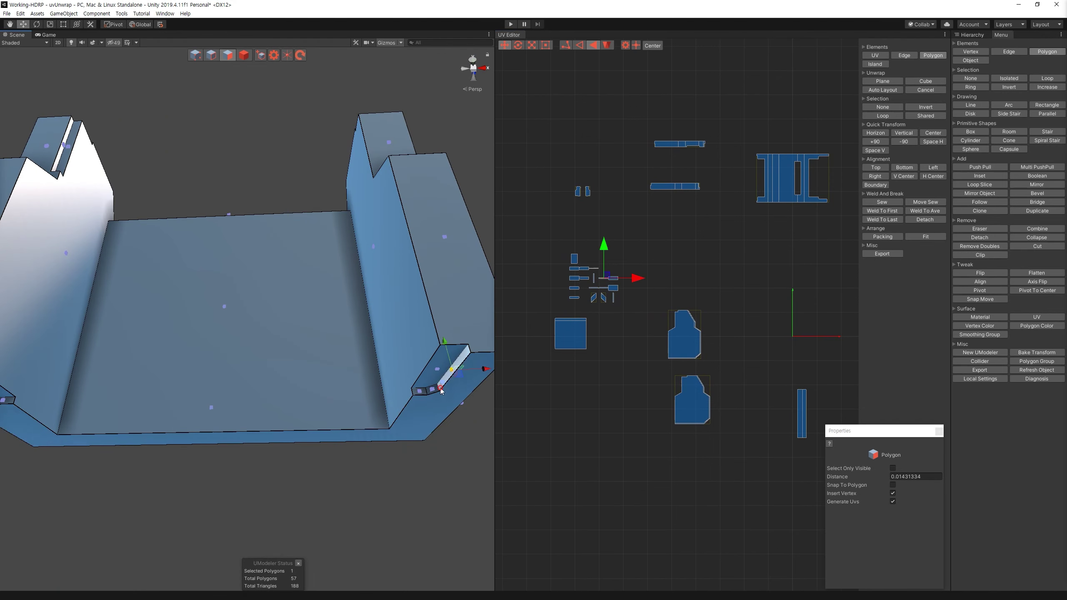
pyautogui.keyDown('alt'); pyautogui.moveTo(416, 394); pyautogui.dragTo(286, 400); pyautogui.keyUp('alt')
pyautogui.keyDown('ctrl'); pyautogui.click(322, 393); pyautogui.keyUp('ctrl')
pyautogui.keyDown('ctrl'); pyautogui.click(286, 400); pyautogui.keyUp('ctrl')
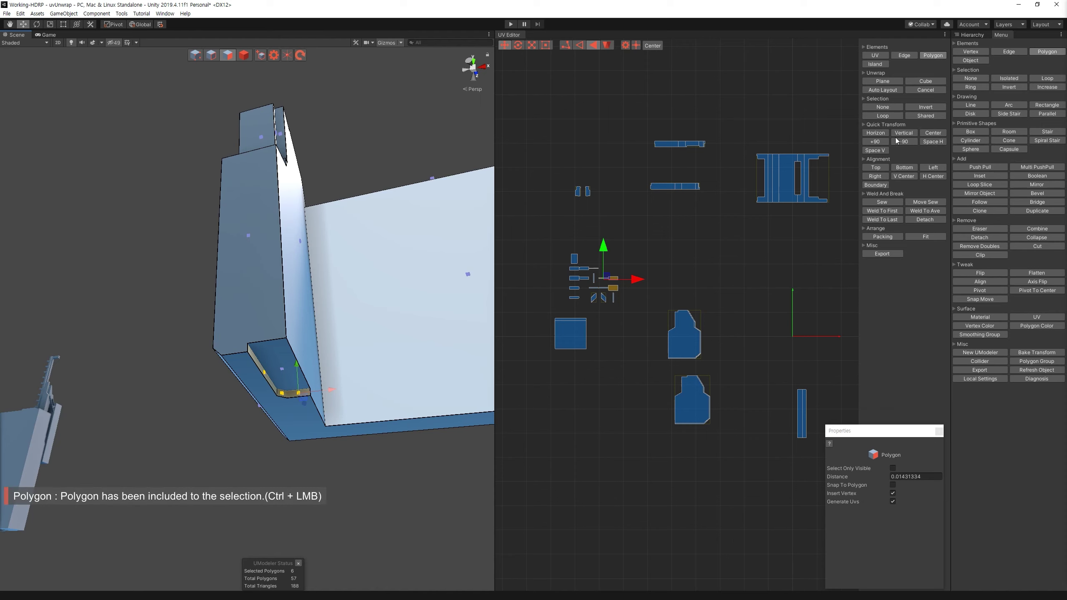
pyautogui.click(895, 81)
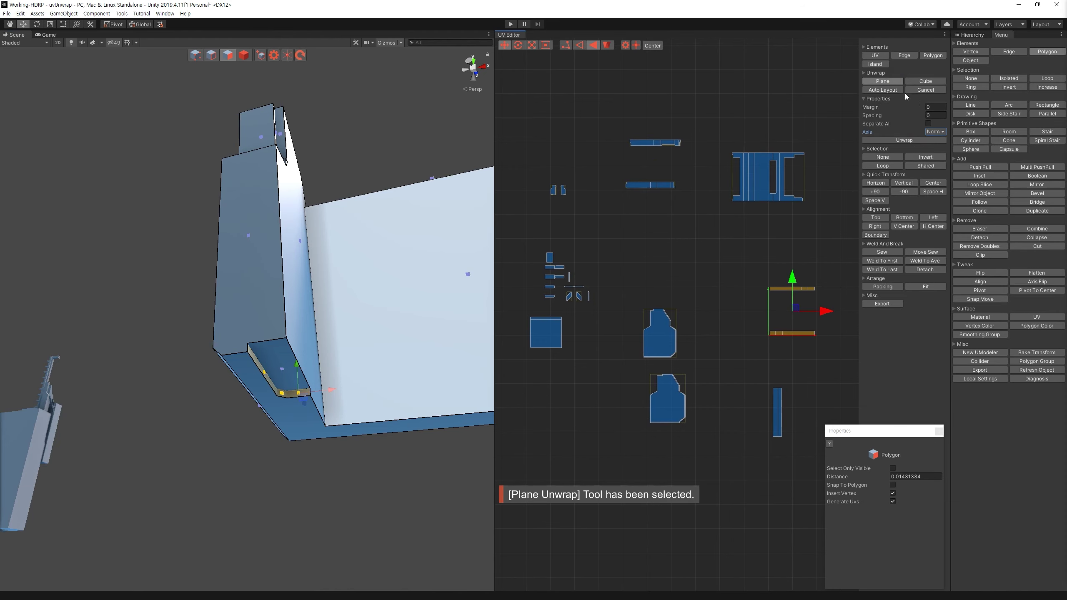
# Step: Lay out the ledge island, then planar-unwrap the left pillar's slot faces and auto-arrange them
pyautogui.click(882, 89)
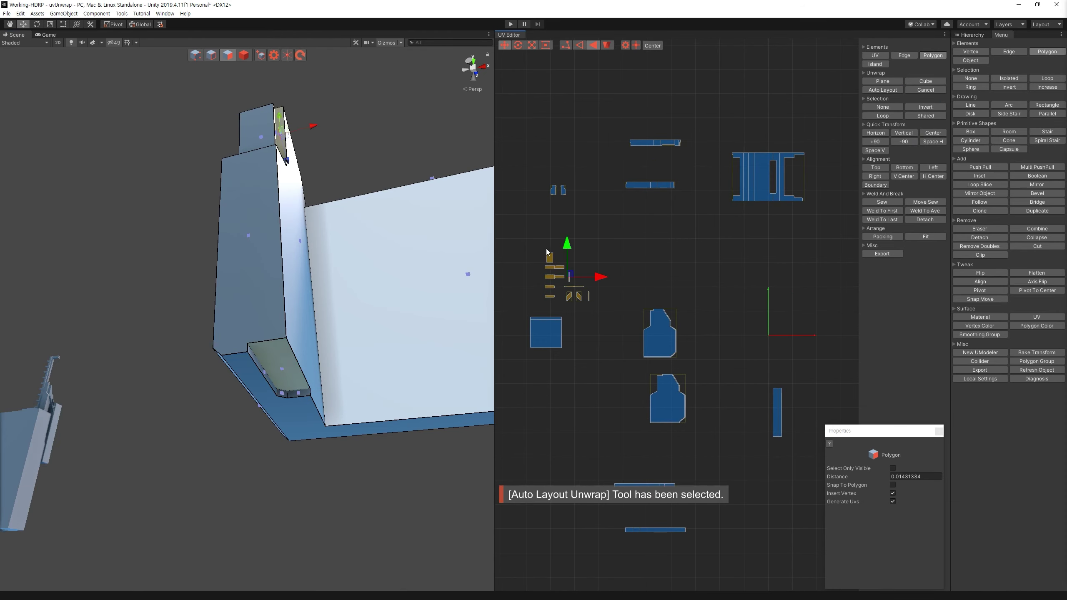
pyautogui.moveTo(595, 312); pyautogui.dragTo(594, 312)
pyautogui.keyDown('alt'); pyautogui.moveTo(307, 454); pyautogui.dragTo(252, 362); pyautogui.keyUp('alt')
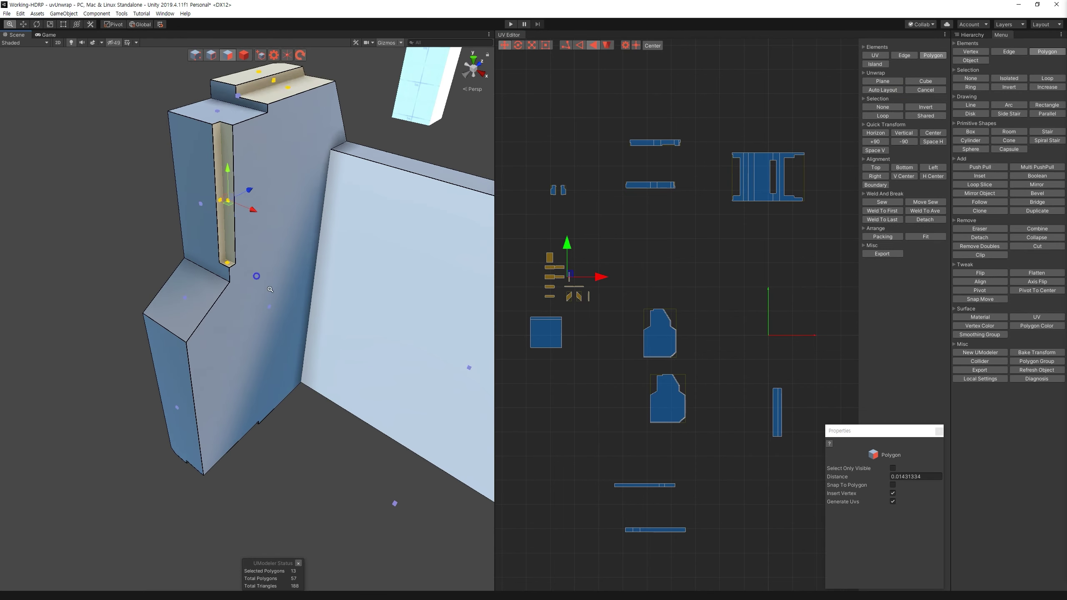
pyautogui.click(238, 286)
pyautogui.keyDown('ctrl'); pyautogui.click(241, 261); pyautogui.keyUp('ctrl')
pyautogui.moveTo(241, 261)
pyautogui.keyDown('alt'); pyautogui.mouseDown()
pyautogui.moveTo(463, 261)
pyautogui.moveTo(365, 246)
pyautogui.mouseUp(); pyautogui.keyUp('alt')
pyautogui.click(882, 80)
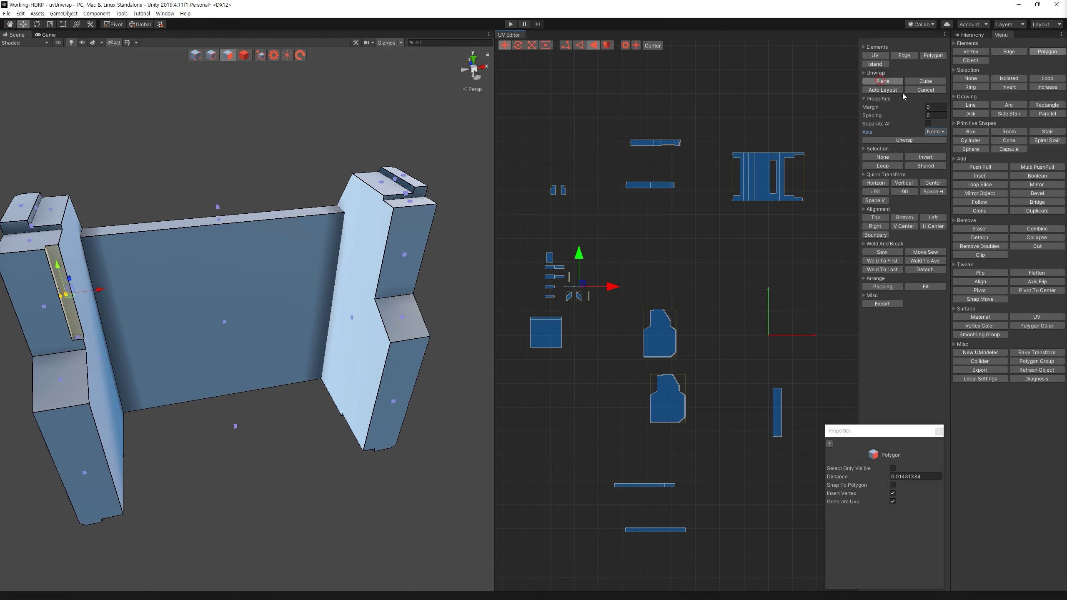
pyautogui.click(898, 90)
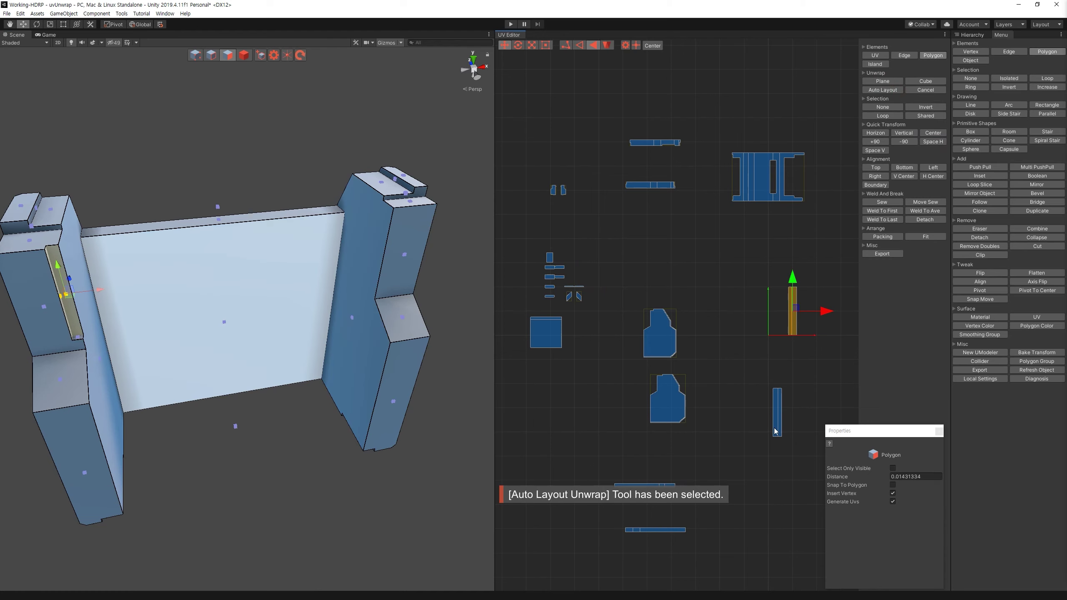
# Step: Planar-unwrap the right pillar-top faces and auto-arrange the new island among the small islands
pyautogui.keyDown('alt'); pyautogui.moveTo(378, 273); pyautogui.dragTo(392, 334); pyautogui.keyUp('alt')
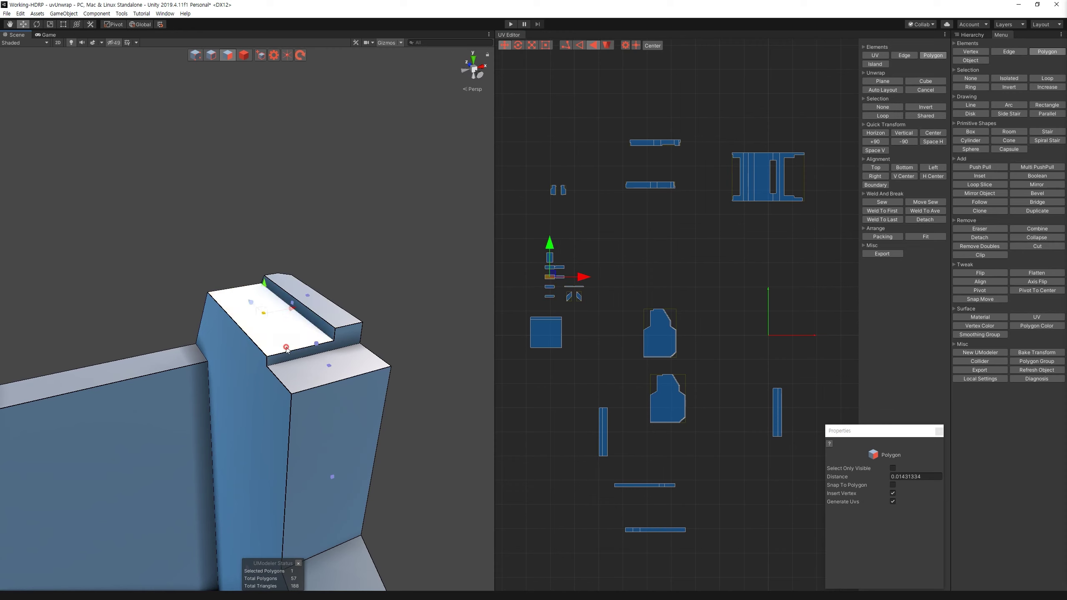
pyautogui.click(269, 323)
pyautogui.keyDown('ctrl'); pyautogui.click(313, 302); pyautogui.keyUp('ctrl')
pyautogui.click(880, 82)
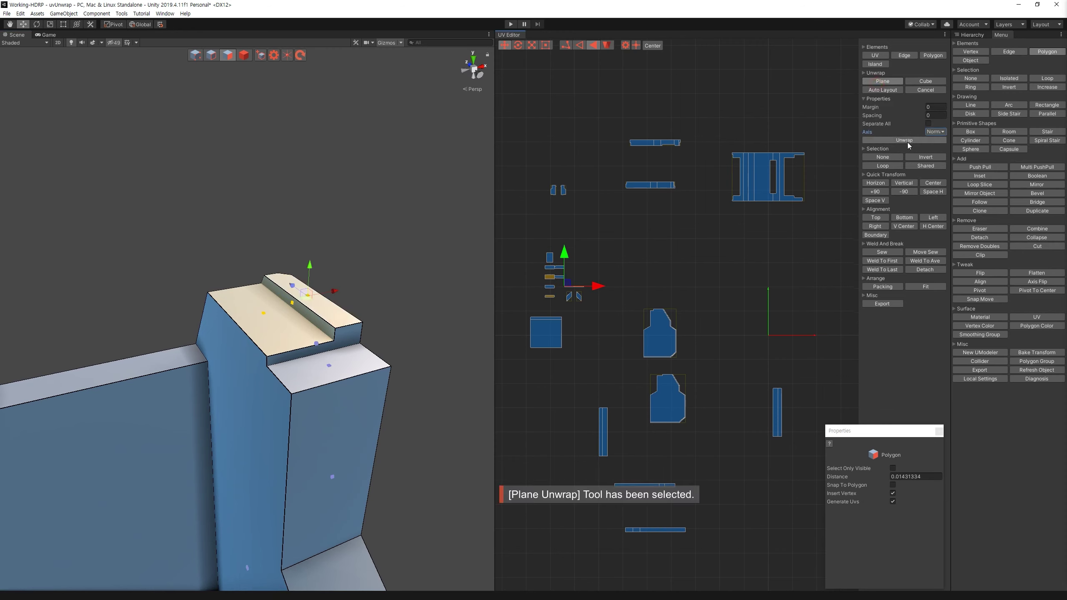
pyautogui.click(893, 91)
pyautogui.moveTo(798, 307); pyautogui.dragTo(670, 257)
pyautogui.moveTo(596, 313); pyautogui.dragTo(514, 241)
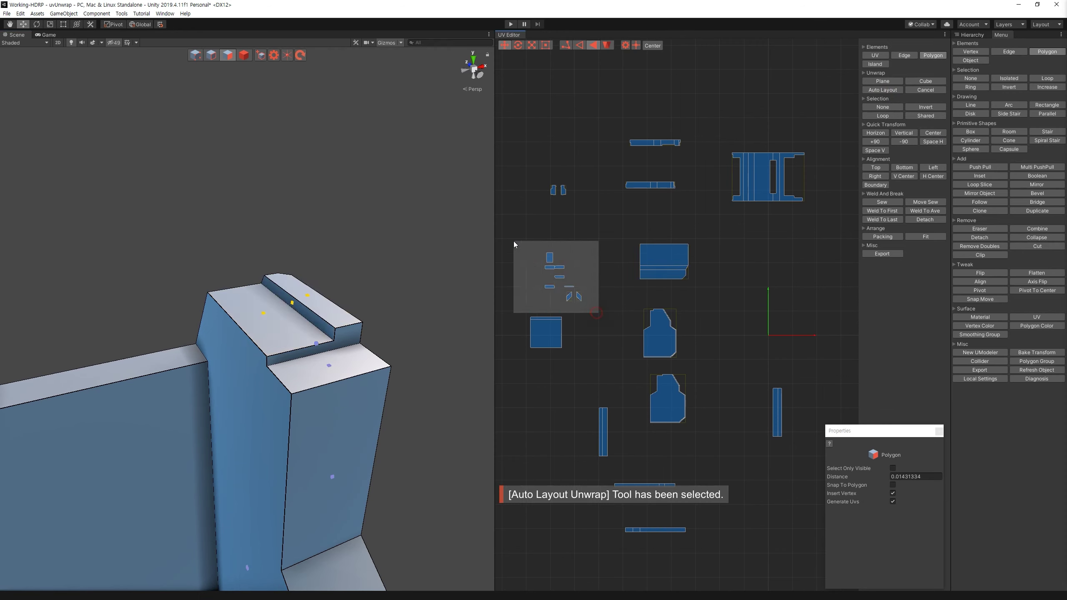
# Step: Planar-unwrap the pillar's top face and move its island into free space at lower left
pyautogui.keyDown('alt'); pyautogui.moveTo(289, 304); pyautogui.dragTo(252, 311); pyautogui.keyUp('alt')
pyautogui.click(252, 310)
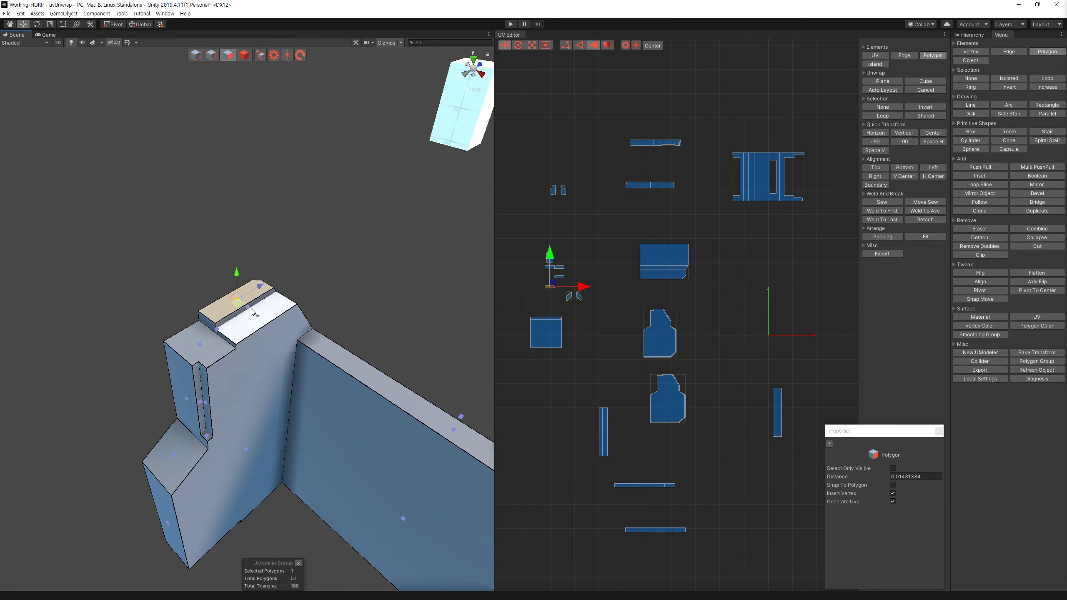
pyautogui.click(882, 81)
pyautogui.click(892, 92)
pyautogui.moveTo(795, 308); pyautogui.dragTo(532, 378)
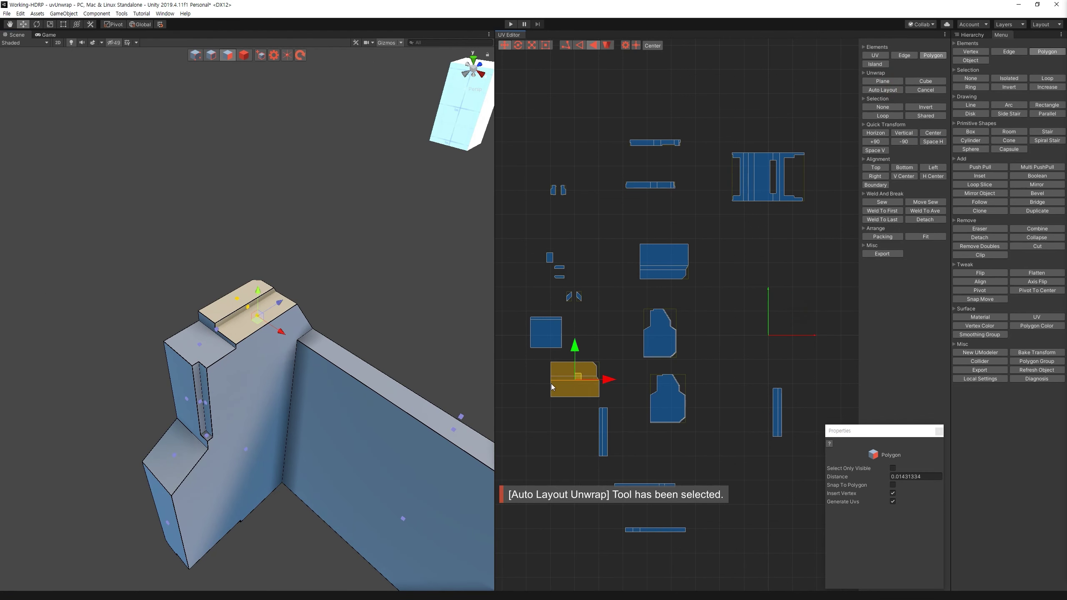
pyautogui.click(546, 332)
pyautogui.moveTo(602, 310); pyautogui.dragTo(522, 225)
# Step: Planar-unwrap the selected wall faces from a front view and place the new island beside the others
pyautogui.press('f')
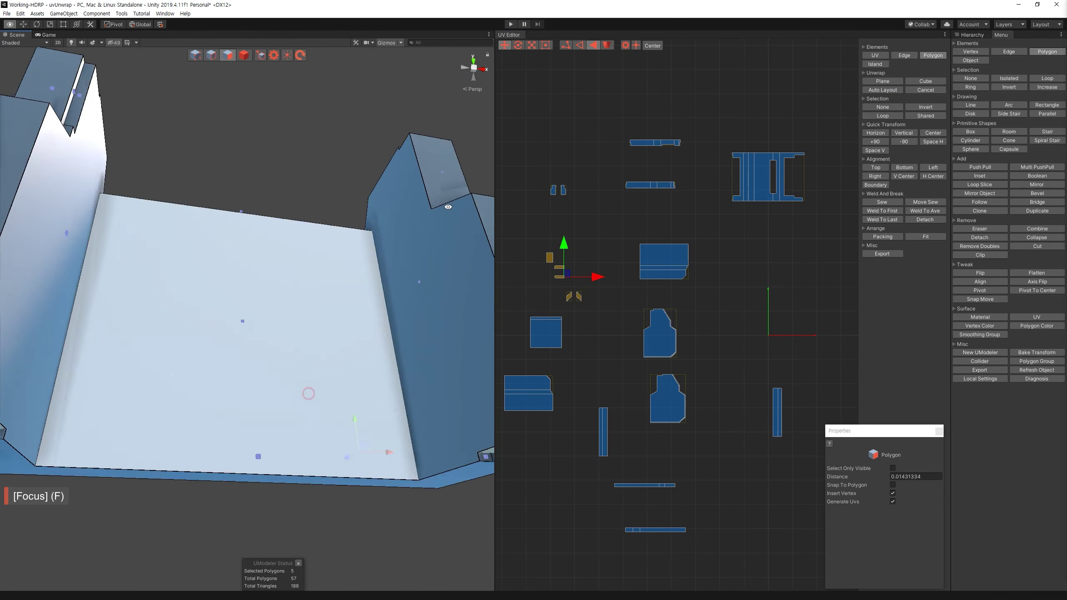
pyautogui.moveTo(294, 311)
pyautogui.keyDown('alt'); pyautogui.mouseDown()
pyautogui.moveTo(305, 281)
pyautogui.moveTo(656, 127)
pyautogui.mouseUp(); pyautogui.keyUp('alt')
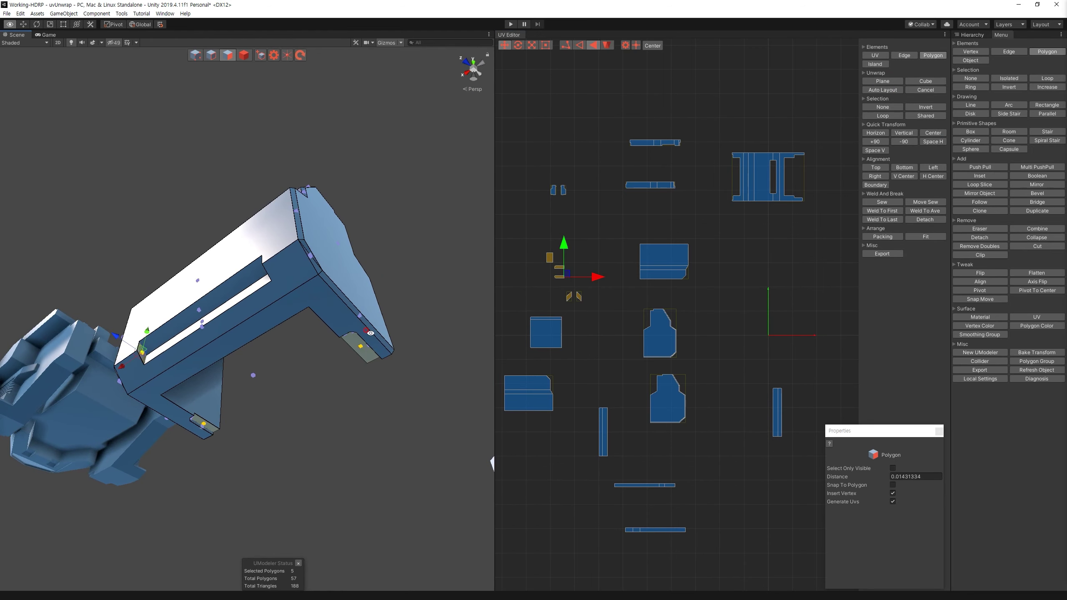
pyautogui.keyDown('alt'); pyautogui.moveTo(366, 330); pyautogui.dragTo(451, 369); pyautogui.keyUp('alt')
pyautogui.click(882, 81)
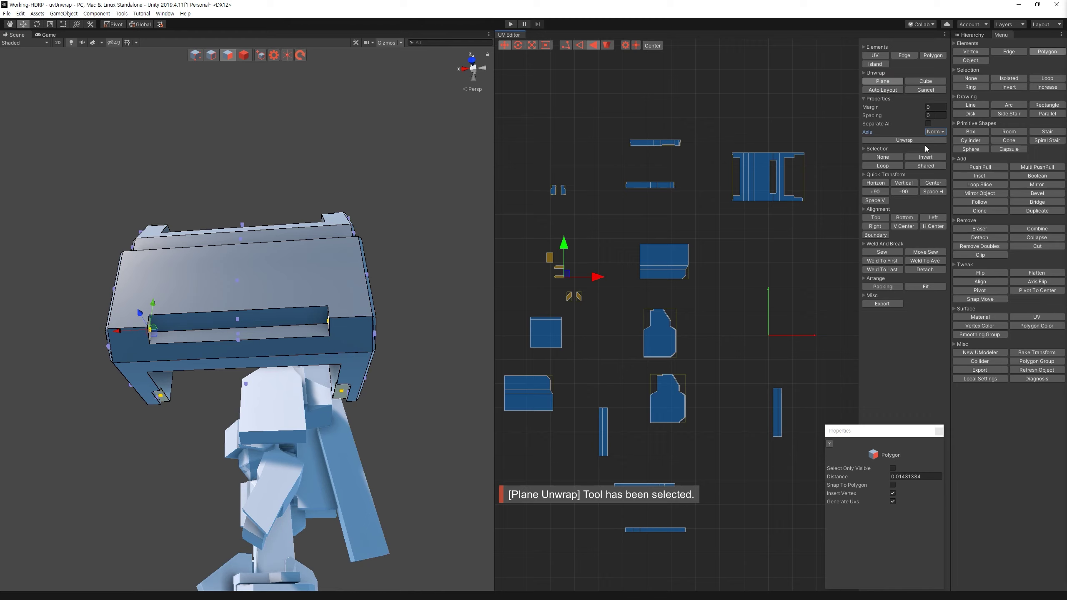
pyautogui.click(924, 141)
pyautogui.moveTo(584, 288); pyautogui.dragTo(590, 303)
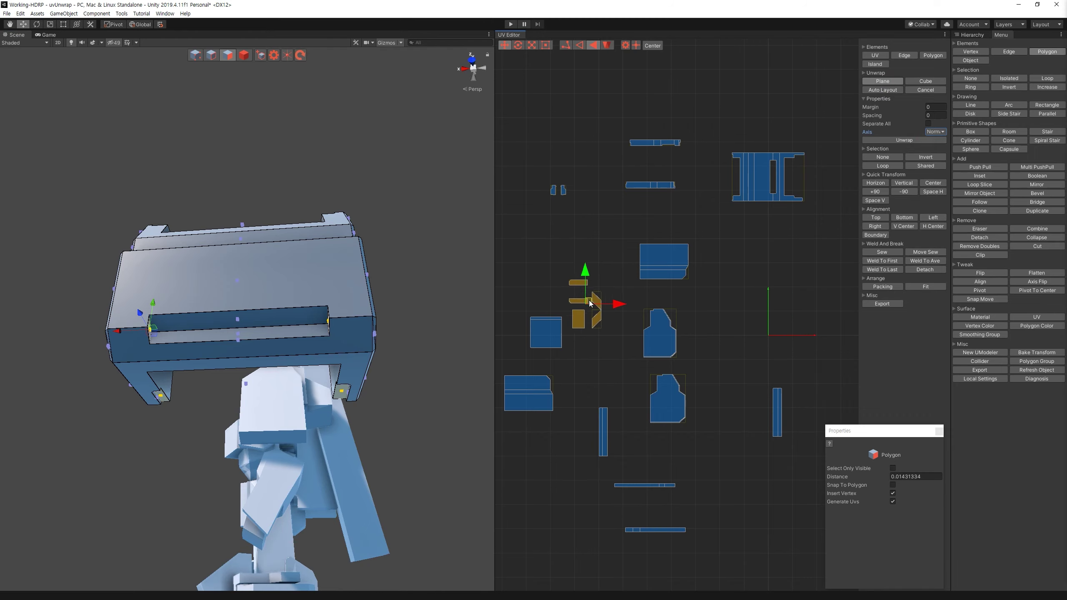
# Step: Select every UV island and shift the whole layout to the left
pyautogui.scroll(-3, 645, 250)
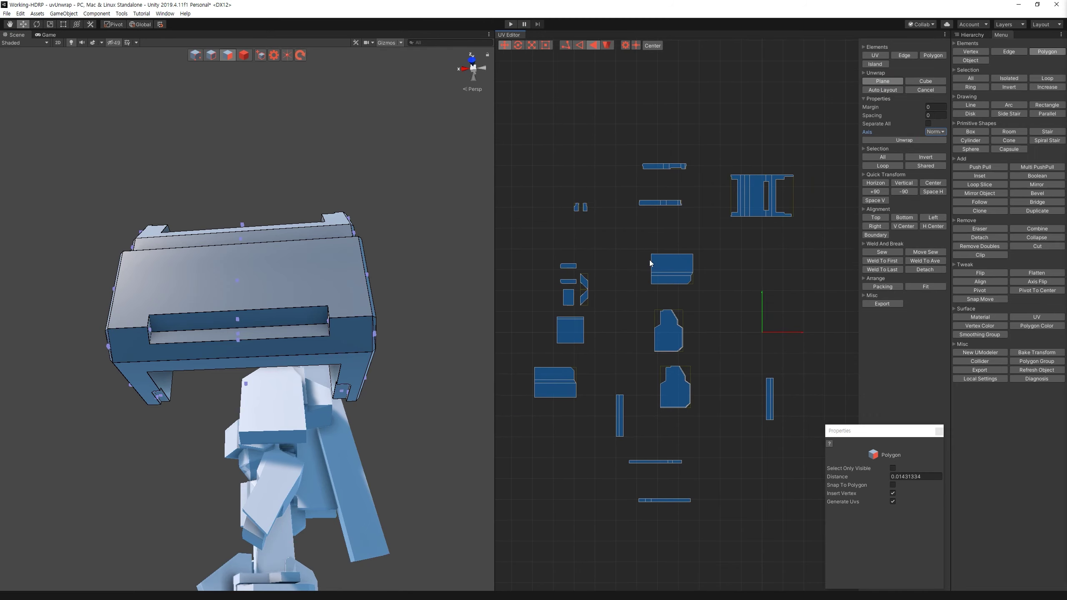
pyautogui.moveTo(568, 170); pyautogui.dragTo(785, 434)
pyautogui.moveTo(695, 330); pyautogui.dragTo(630, 331)
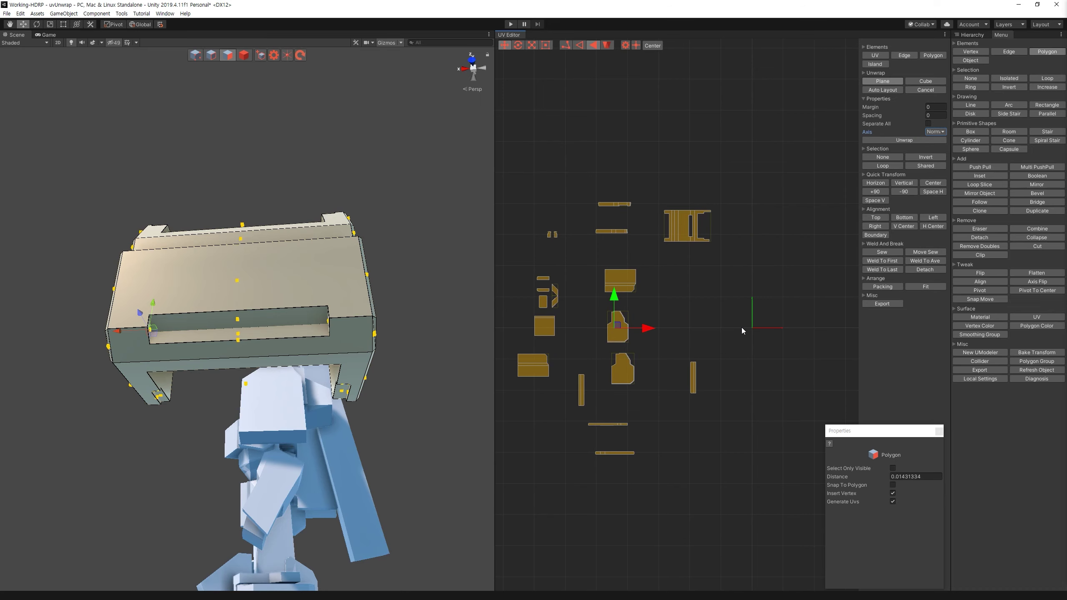
# Step: Switch to Object mode, unhide the rest of the arm and hide UModeler Object (3)
pyautogui.keyDown('alt'); pyautogui.moveTo(449, 119); pyautogui.dragTo(378, 127); pyautogui.keyUp('alt')
pyautogui.scroll(-2, 677, 366)
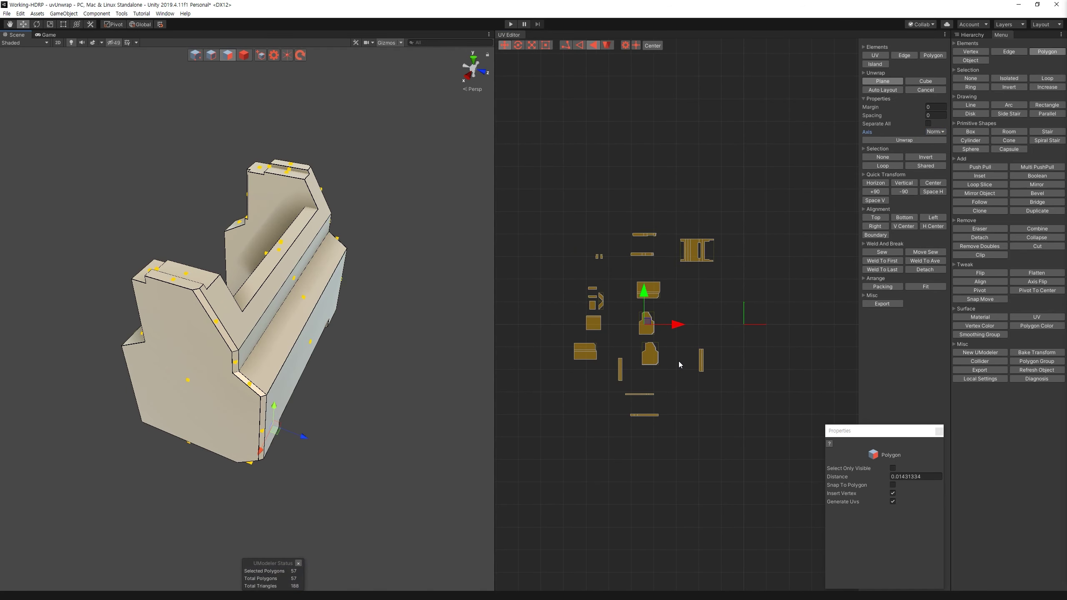
pyautogui.click(974, 35)
pyautogui.press('4')
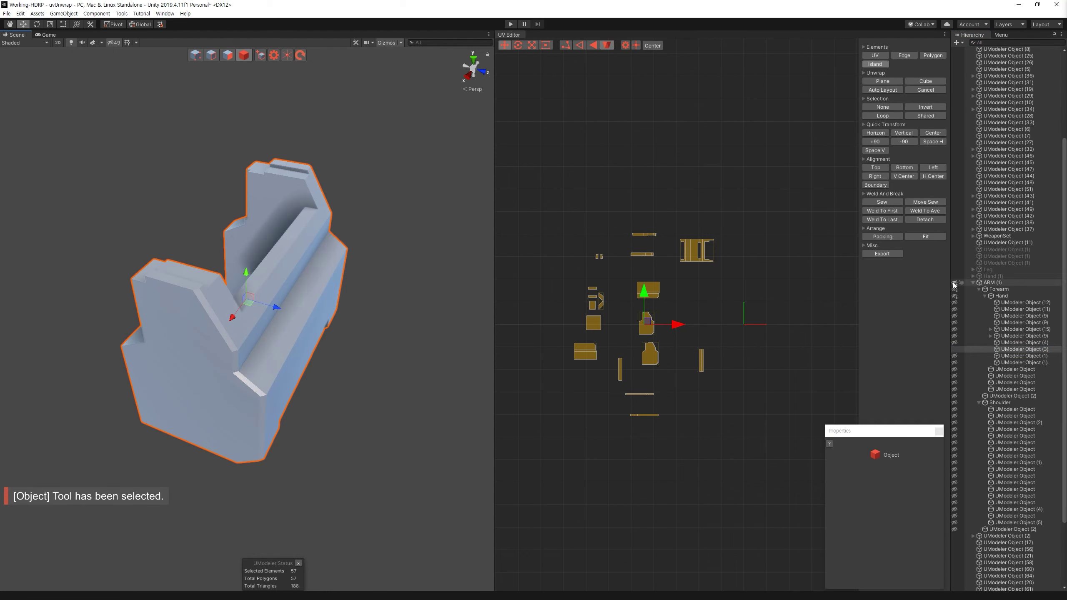
pyautogui.click(954, 283)
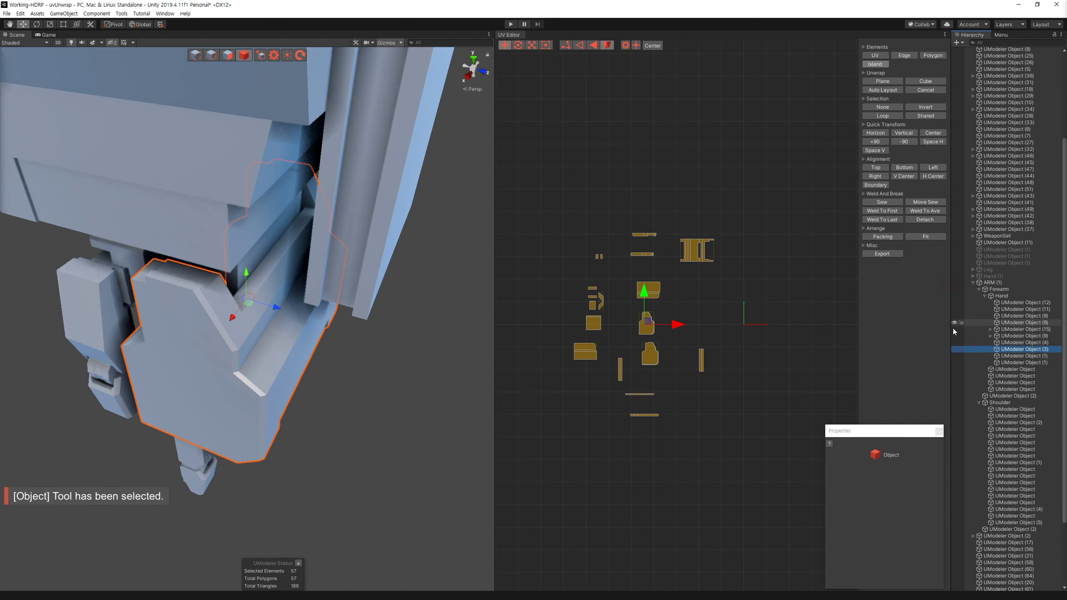
pyautogui.click(954, 349)
# Step: Select hand piece UModeler Object (1) and zoom toward it
pyautogui.keyDown('alt'); pyautogui.moveTo(340, 394); pyautogui.dragTo(280, 267); pyautogui.keyUp('alt')
pyautogui.click(280, 267)
pyautogui.click(281, 267)
pyautogui.keyDown('alt'); pyautogui.moveTo(281, 268); pyautogui.dragTo(885, 350); pyautogui.keyUp('alt')
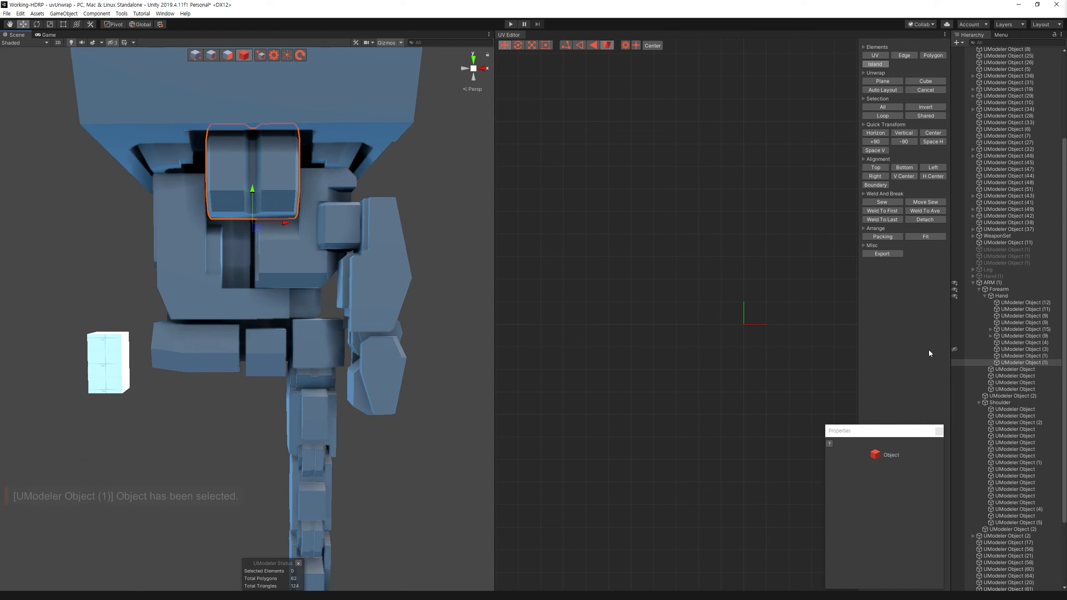
# Step: Isolate UModeler Object (1) by hiding the ARM (1) group, and frame it
pyautogui.click(957, 284)
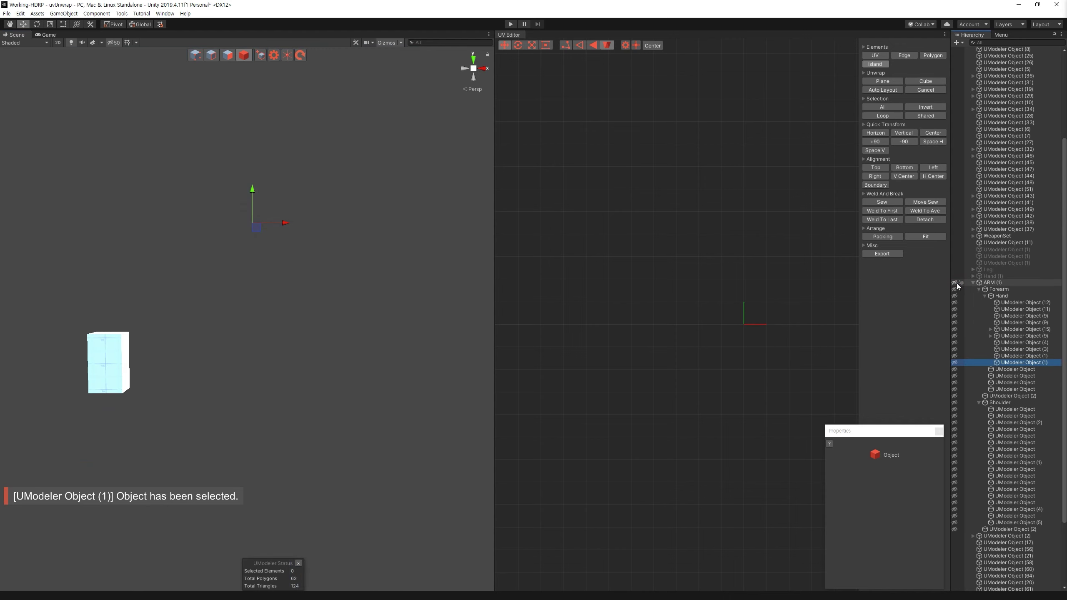
pyautogui.click(957, 360)
pyautogui.press('f')
pyautogui.keyDown('alt'); pyautogui.moveTo(399, 304); pyautogui.dragTo(645, 345); pyautogui.keyUp('alt')
pyautogui.click(227, 55)
pyautogui.keyDown('alt'); pyautogui.moveTo(189, 364); pyautogui.dragTo(133, 419); pyautogui.keyUp('alt')
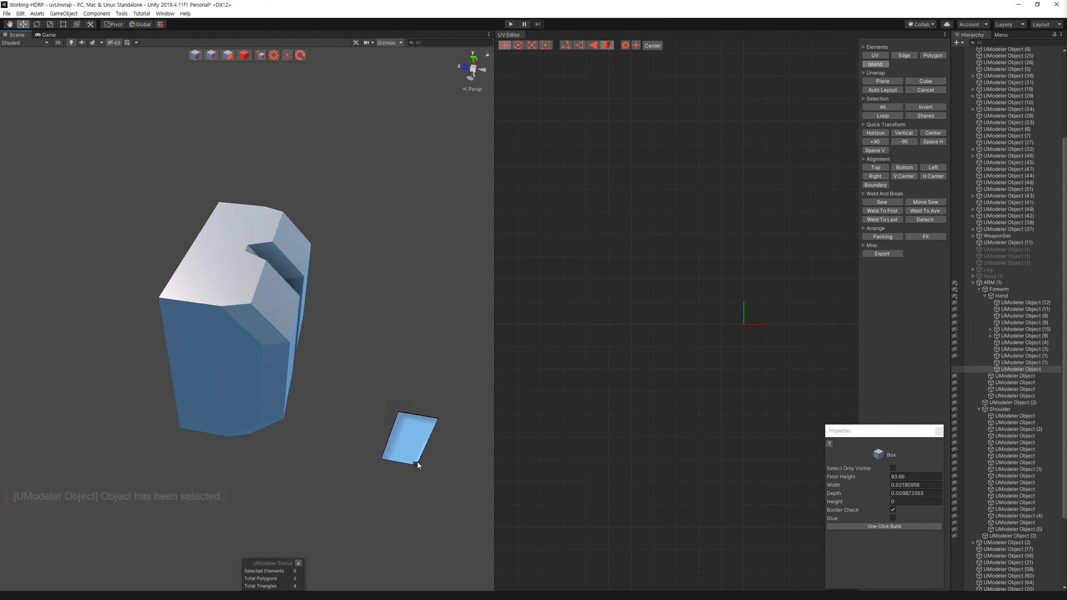
pyautogui.click(245, 55)
pyautogui.click(260, 312)
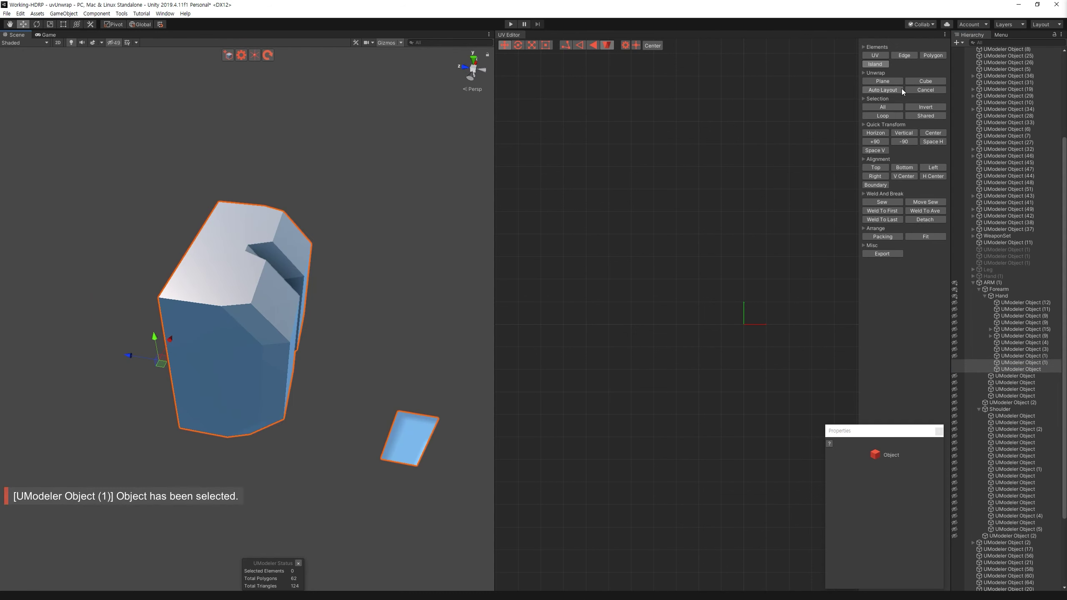
# Step: Box-select the extra polygon on the hand block and delete it
pyautogui.click(1001, 35)
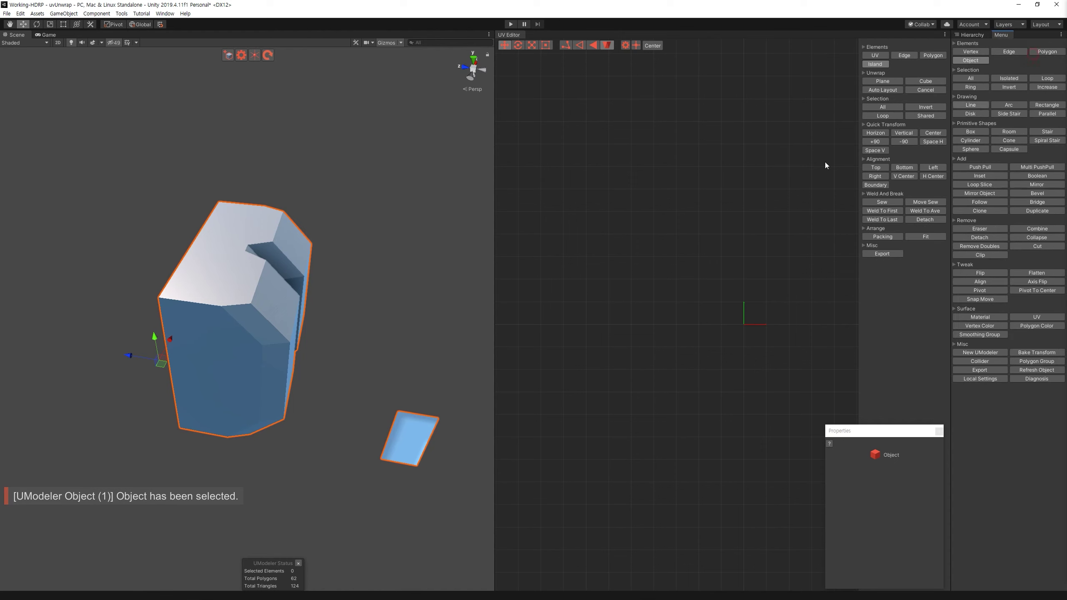
pyautogui.click(227, 55)
pyautogui.moveTo(114, 162); pyautogui.dragTo(324, 504)
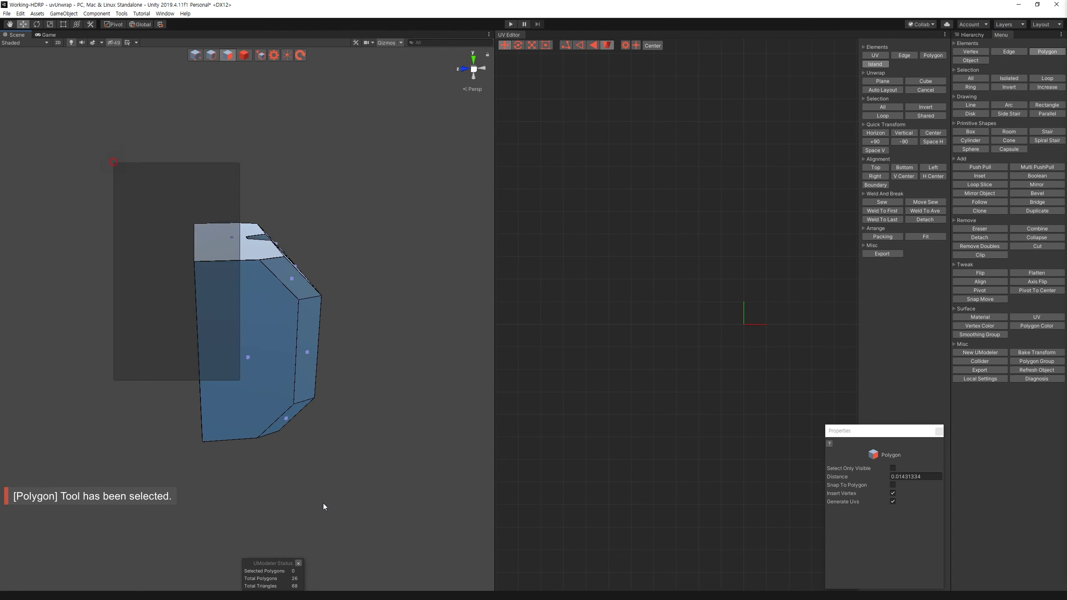
pyautogui.moveTo(409, 480)
pyautogui.mouseDown()
pyautogui.moveTo(232, 146)
pyautogui.moveTo(407, 289)
pyautogui.mouseUp()
pyautogui.press('Delete')
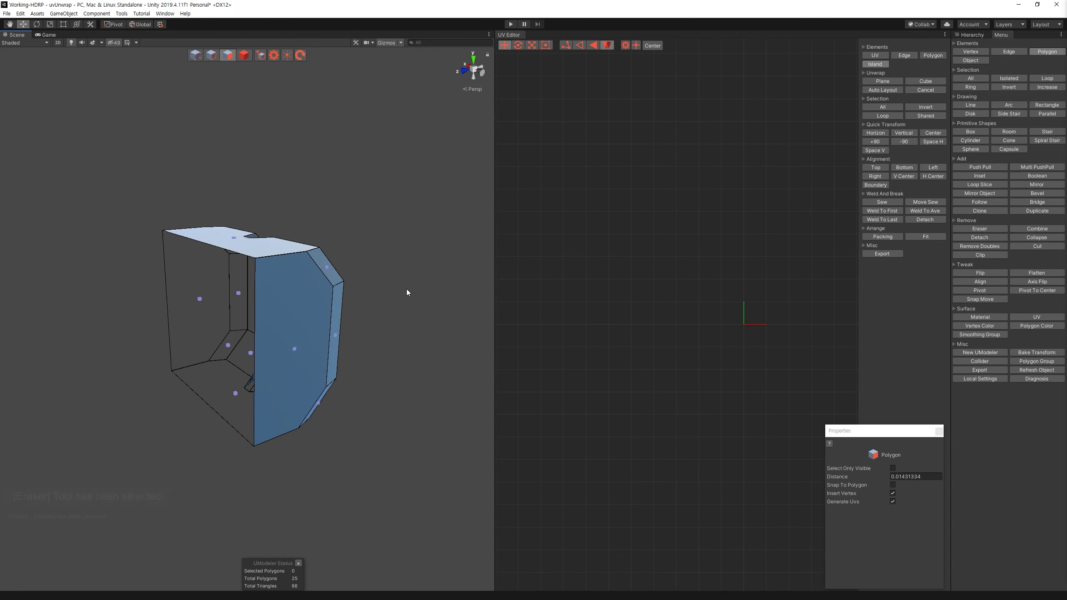
# Step: Briefly show the whole scene, then isolate the arm again
pyautogui.keyDown('alt'); pyautogui.moveTo(425, 305); pyautogui.dragTo(232, 317); pyautogui.keyUp('alt')
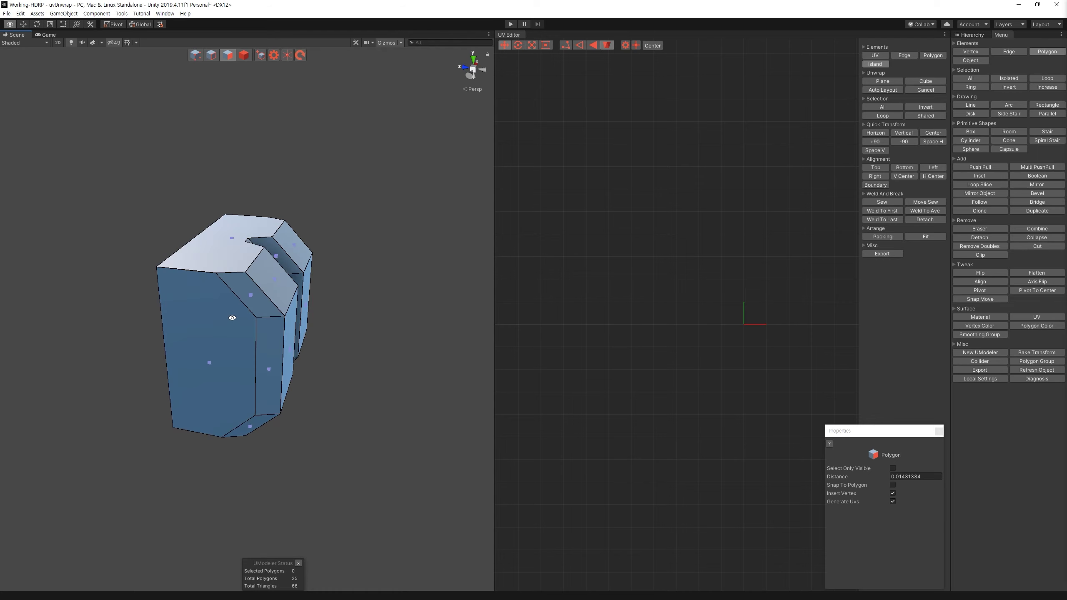
pyautogui.click(982, 36)
pyautogui.click(955, 283)
pyautogui.moveTo(386, 255)
pyautogui.keyDown('alt'); pyautogui.mouseDown()
pyautogui.moveTo(121, 257)
pyautogui.moveTo(1049, 217)
pyautogui.mouseUp(); pyautogui.keyUp('alt')
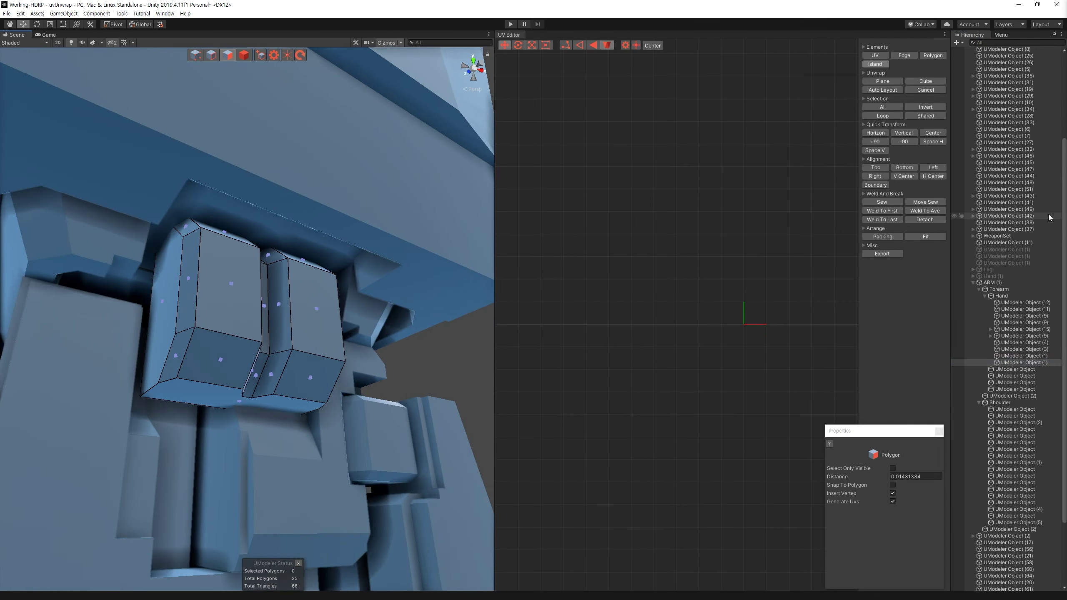
pyautogui.click(955, 284)
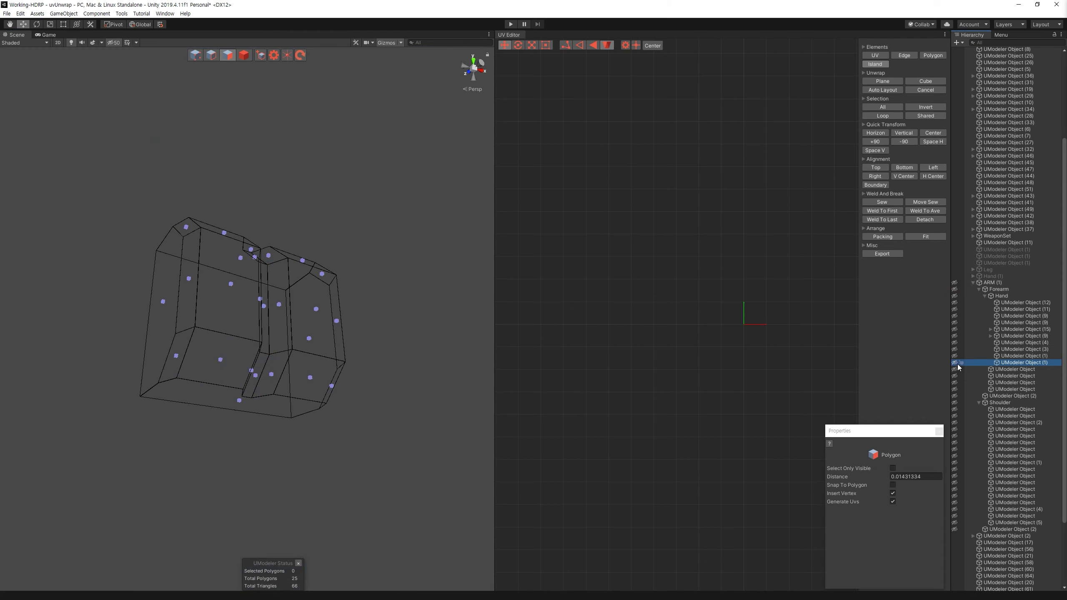
pyautogui.keyDown('alt'); pyautogui.moveTo(427, 374); pyautogui.dragTo(386, 228); pyautogui.keyUp('alt')
# Step: Select all of the block's polygons and apply Cube, then Plane unwrapping
pyautogui.hotkey('ctrl', 'a')
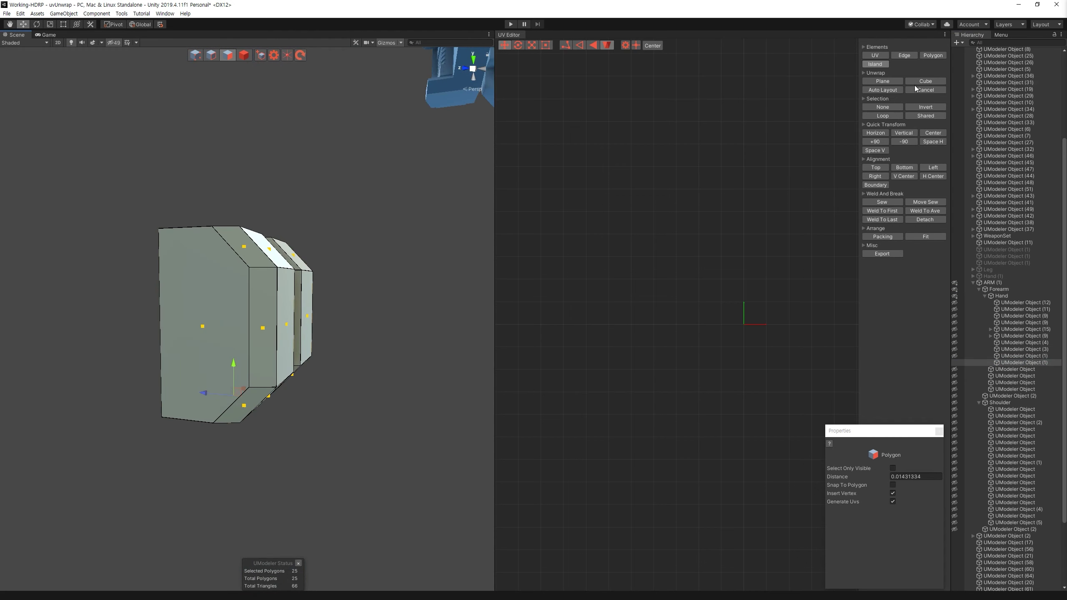
pyautogui.click(922, 81)
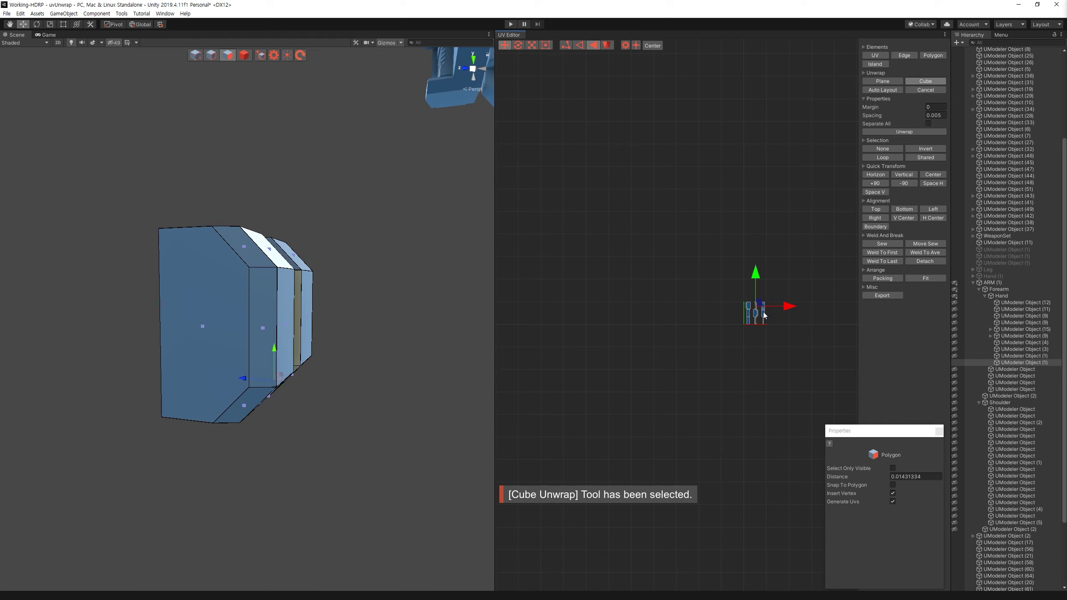
pyautogui.moveTo(763, 311); pyautogui.dragTo(682, 303)
pyautogui.moveTo(252, 294)
pyautogui.keyDown('alt'); pyautogui.mouseDown()
pyautogui.moveTo(278, 399)
pyautogui.moveTo(214, 440)
pyautogui.moveTo(249, 354)
pyautogui.moveTo(286, 336)
pyautogui.mouseUp(); pyautogui.keyUp('alt')
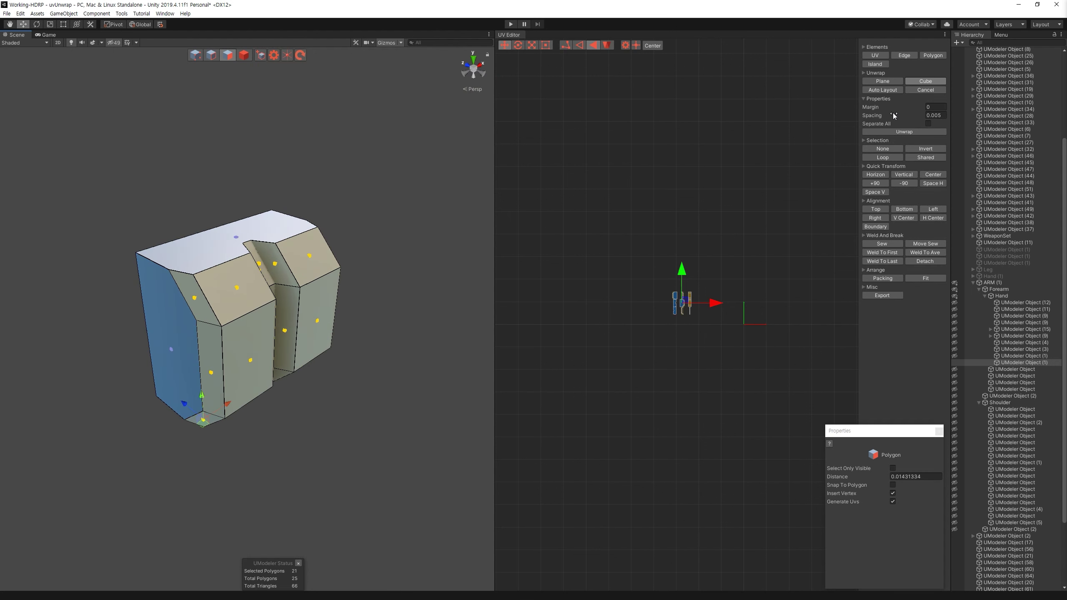
pyautogui.click(883, 81)
pyautogui.click(930, 132)
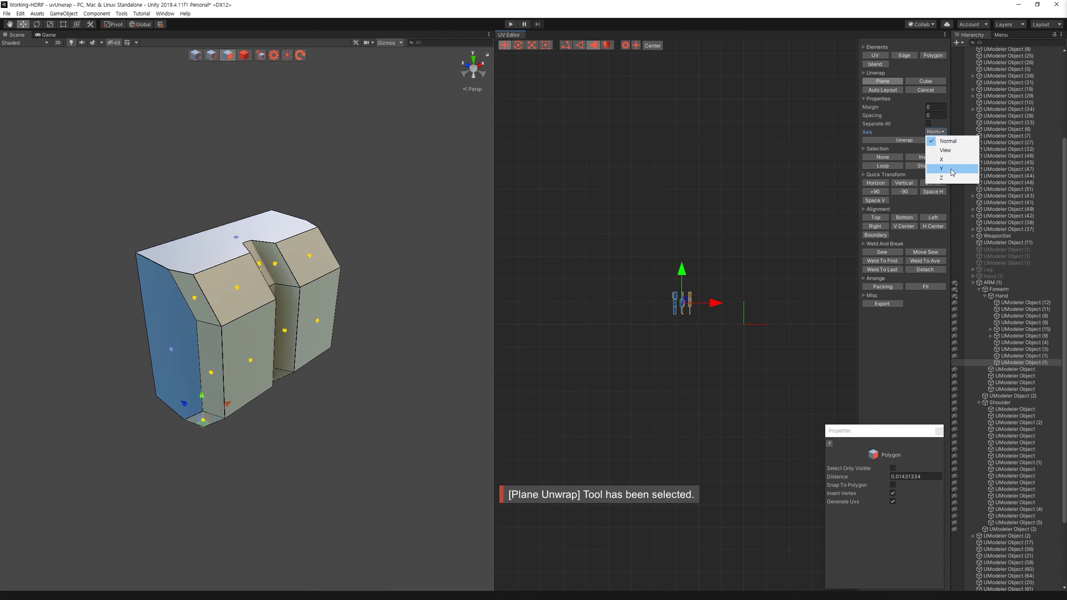
pyautogui.press('f')
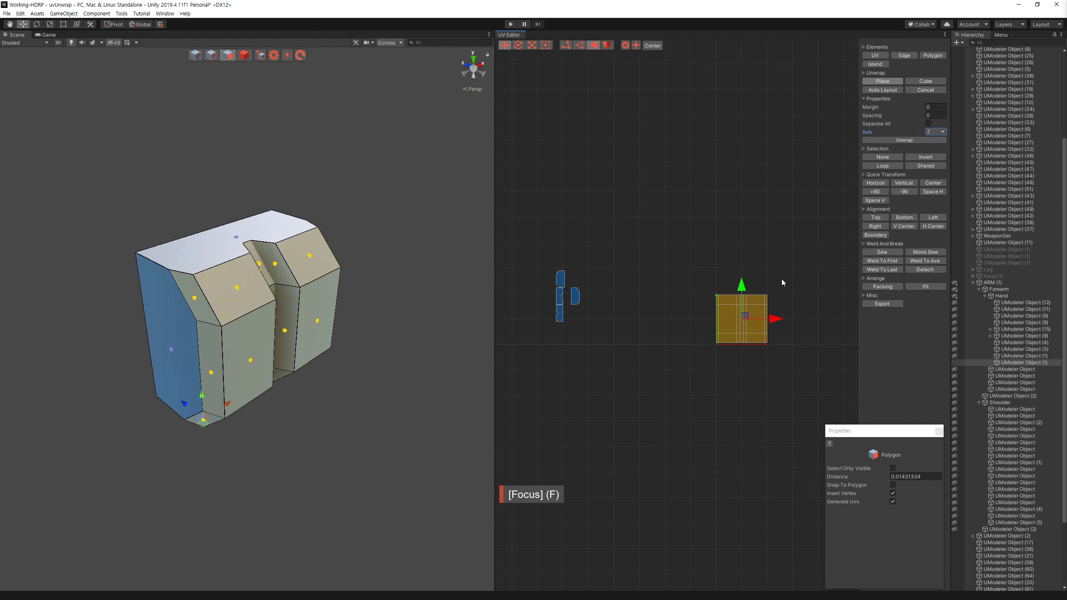
# Step: Select the UV island and rotate it by -90 degrees
pyautogui.moveTo(633, 188)
pyautogui.mouseDown()
pyautogui.moveTo(798, 410)
pyautogui.moveTo(734, 296)
pyautogui.mouseUp()
pyautogui.click(761, 250)
pyautogui.click(774, 374)
pyautogui.moveTo(785, 396); pyautogui.dragTo(510, 167)
pyautogui.click(902, 195)
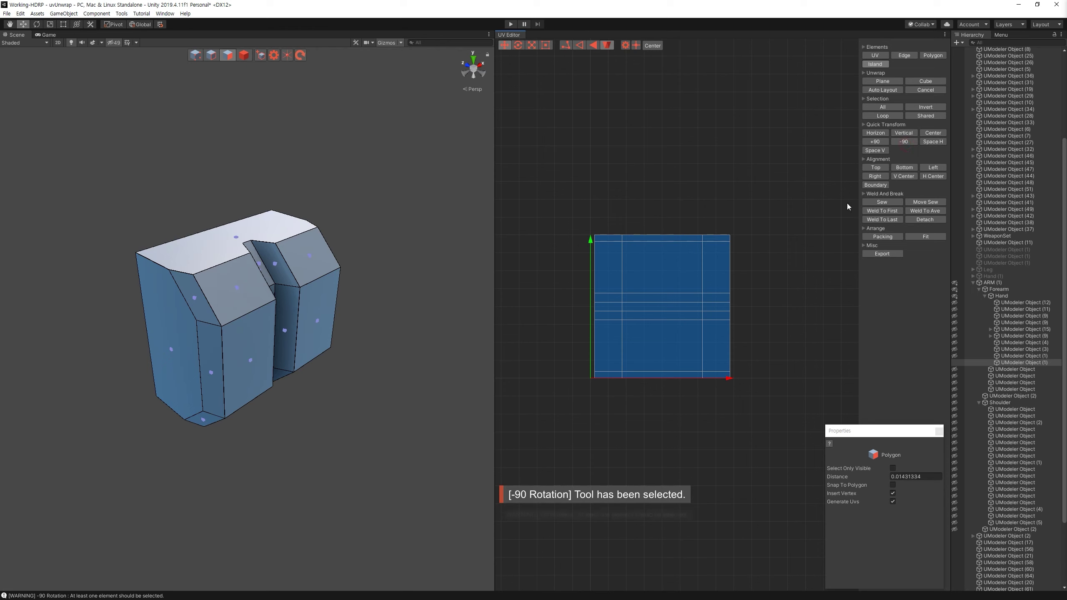
pyautogui.click(917, 142)
# Step: Rearrange the square island's side strips, undoing and redoing to restore the square layout
pyautogui.moveTo(632, 208); pyautogui.dragTo(839, 398)
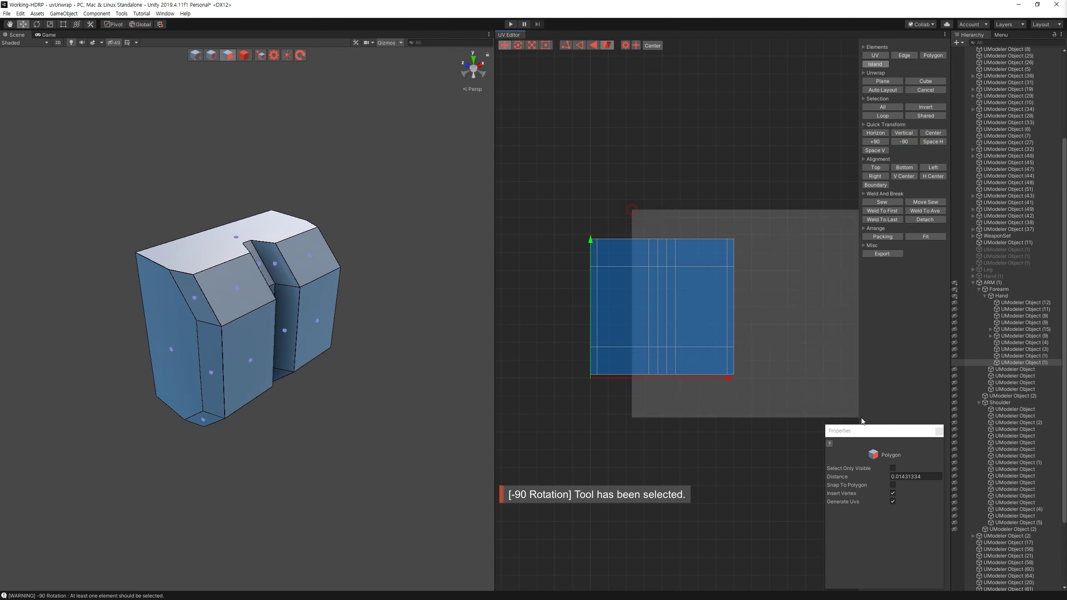
pyautogui.click(722, 190)
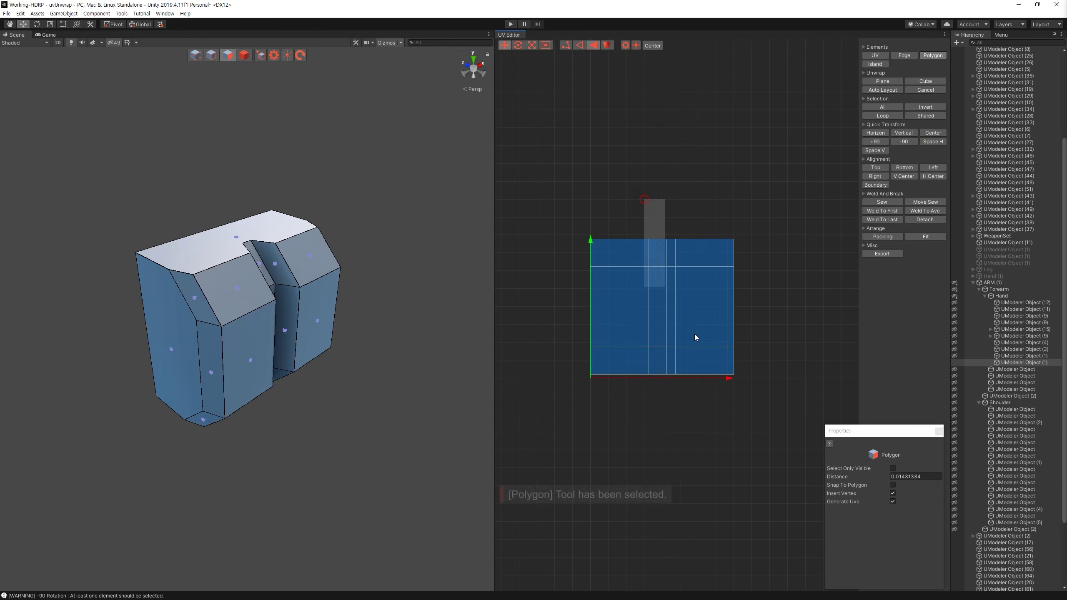
pyautogui.moveTo(695, 336); pyautogui.dragTo(562, 367)
pyautogui.keyDown('alt'); pyautogui.moveTo(383, 341); pyautogui.dragTo(313, 289); pyautogui.keyUp('alt')
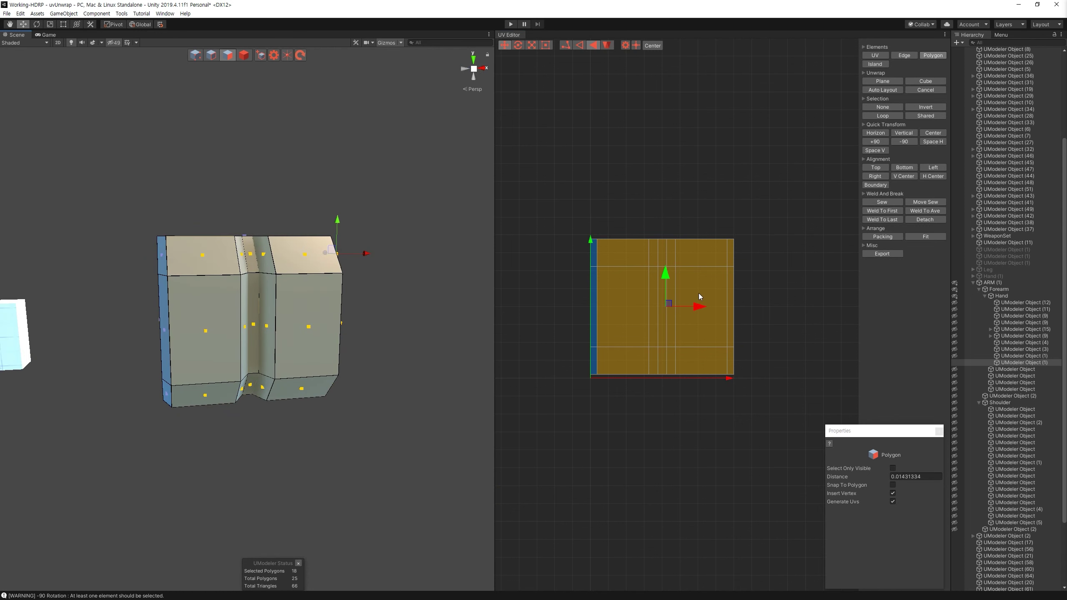
pyautogui.moveTo(687, 423); pyautogui.dragTo(494, 186)
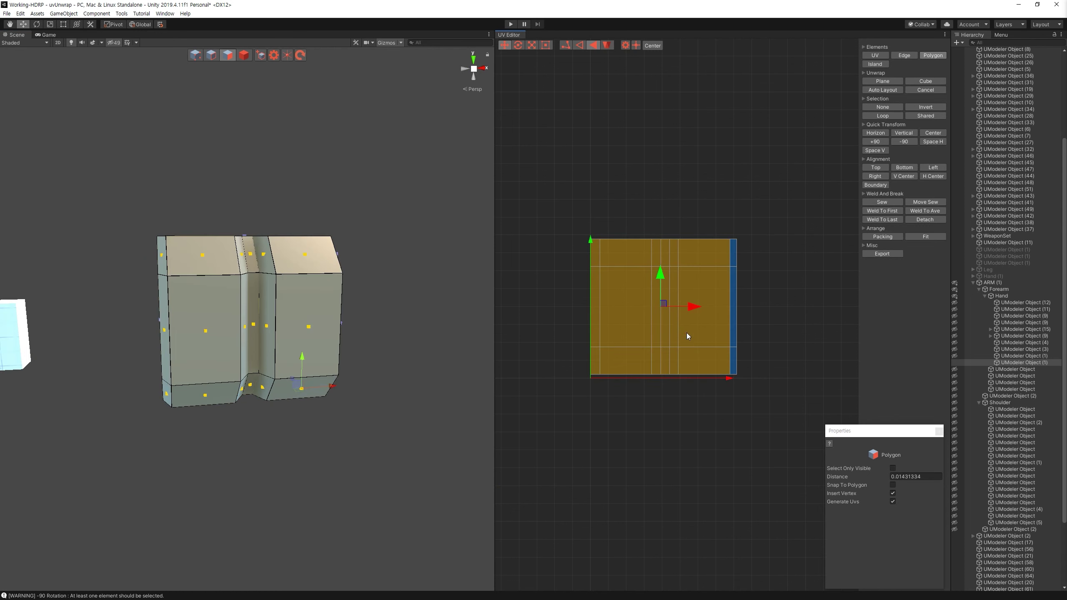
pyautogui.moveTo(692, 308); pyautogui.dragTo(688, 308)
pyautogui.click(788, 151)
pyautogui.moveTo(780, 405); pyautogui.dragTo(611, 189)
pyautogui.hotkey('ctrl', 'z')
pyautogui.hotkey('ctrl', 'z')
pyautogui.hotkey('ctrl', 'z')
pyautogui.hotkey('ctrl', 'z')
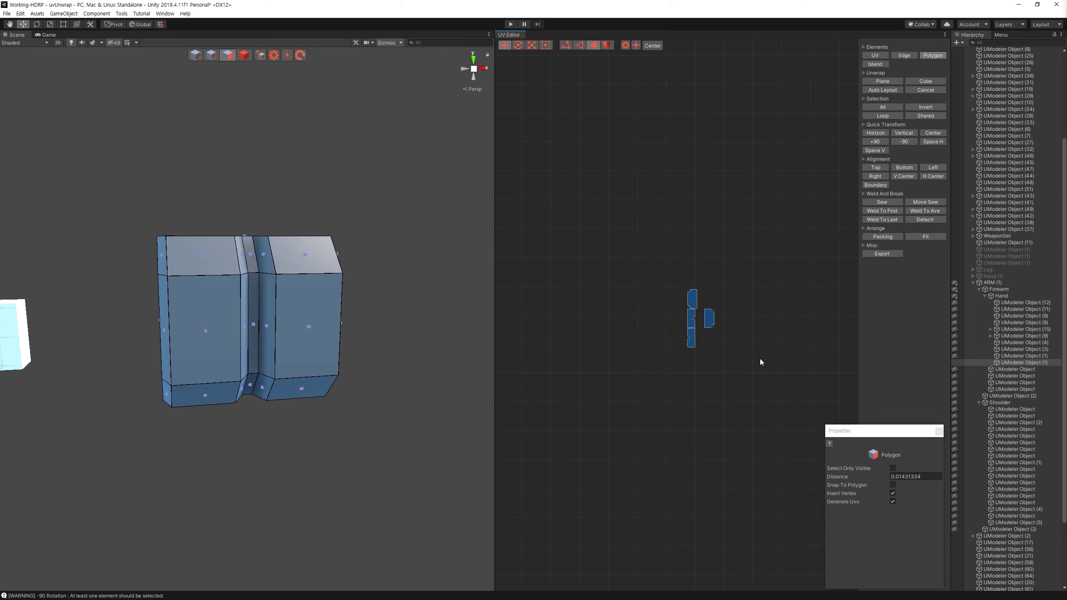
pyautogui.hotkey('ctrl', 'y')
pyautogui.hotkey('ctrl', 'y')
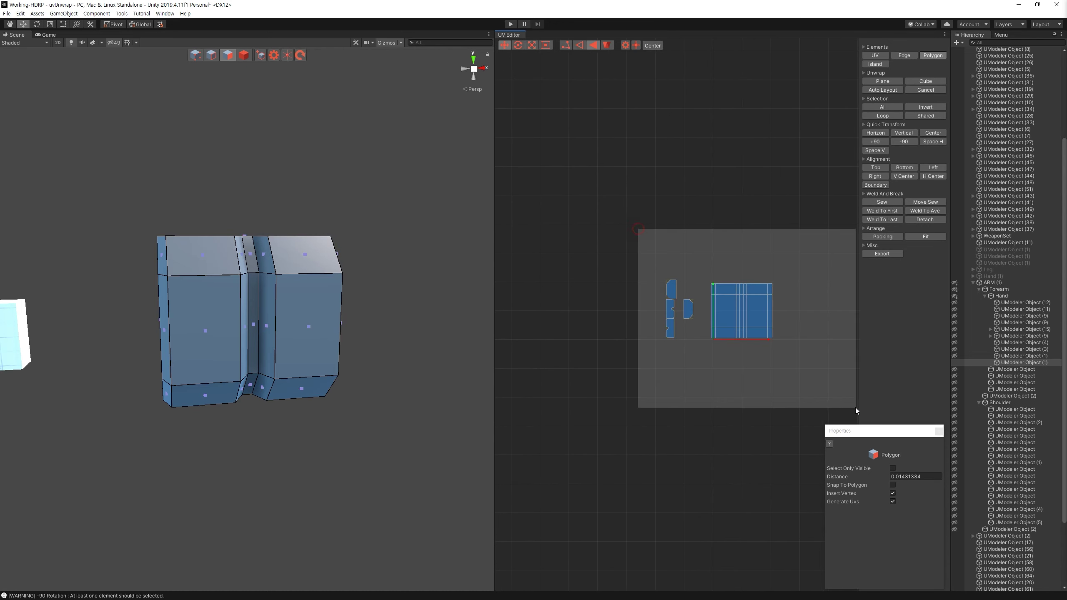
# Step: Place all islands at lower left and return to the Object tool
pyautogui.moveTo(637, 221); pyautogui.dragTo(855, 407)
pyautogui.click(651, 301)
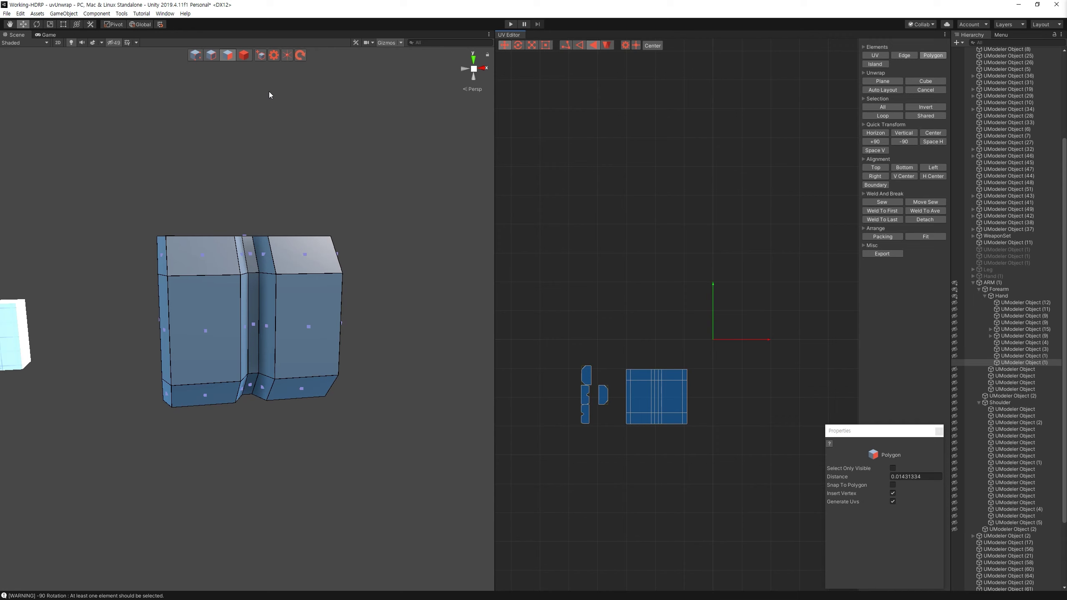
pyautogui.click(243, 55)
pyautogui.click(1015, 34)
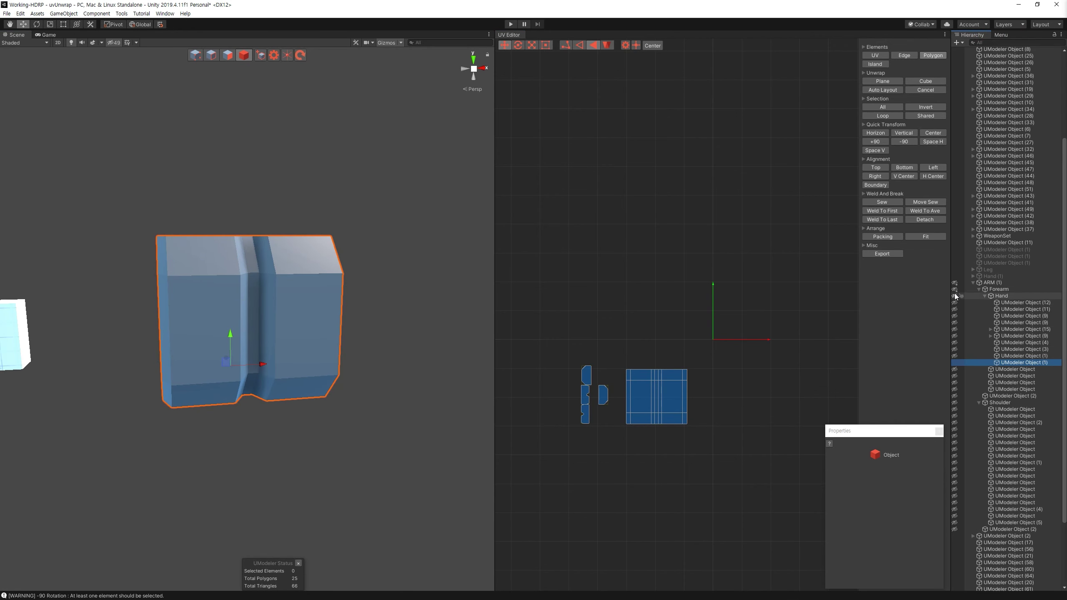
# Step: Show all objects, inspect the hand parts' UVs, and select and frame the next block
pyautogui.click(954, 282)
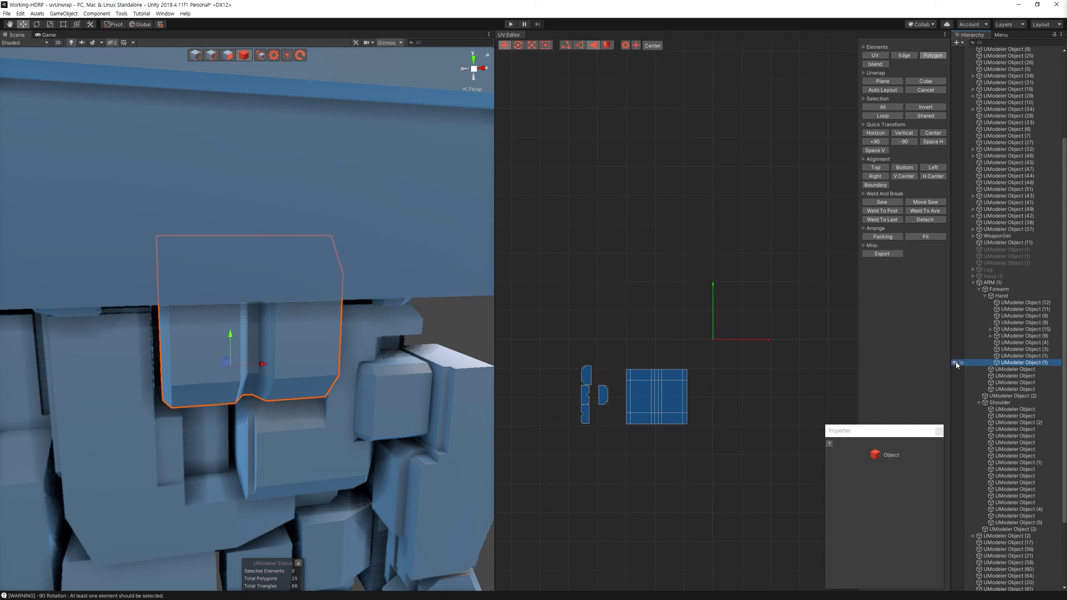
pyautogui.keyDown('alt'); pyautogui.moveTo(309, 255); pyautogui.dragTo(221, 348); pyautogui.keyUp('alt')
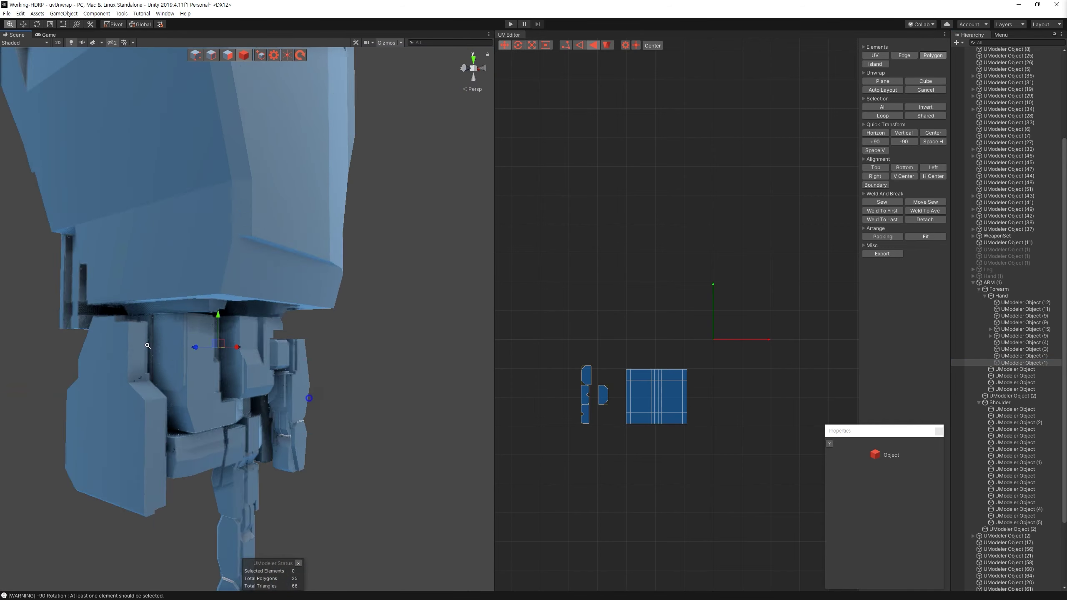
pyautogui.click(221, 348)
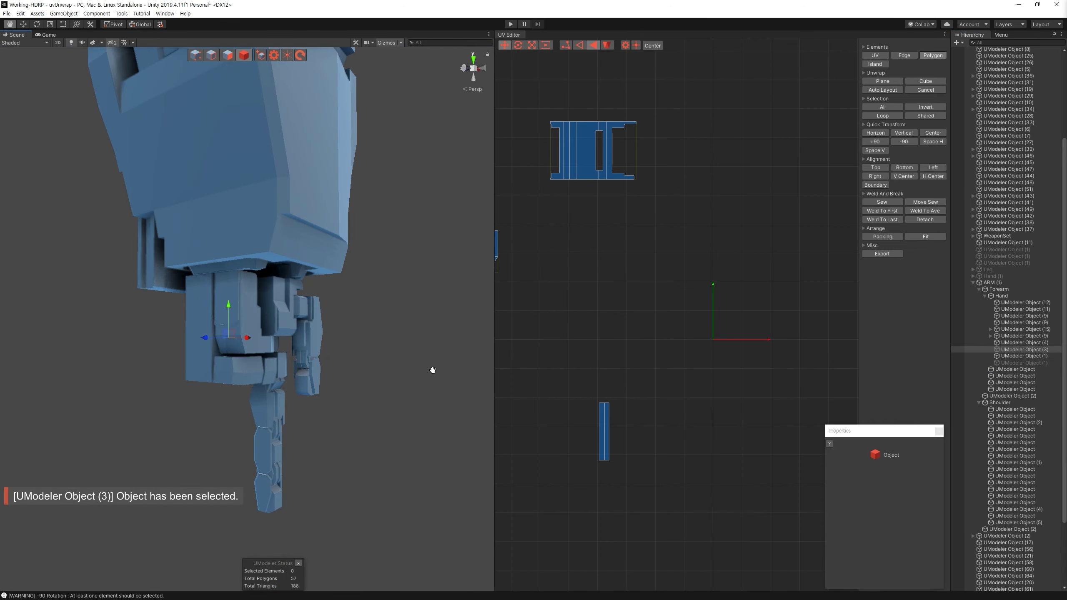
pyautogui.click(290, 174)
pyautogui.moveTo(305, 298)
pyautogui.keyDown('alt'); pyautogui.mouseDown()
pyautogui.moveTo(273, 210)
pyautogui.moveTo(270, 320)
pyautogui.moveTo(304, 354)
pyautogui.moveTo(294, 365)
pyautogui.moveTo(252, 168)
pyautogui.mouseUp(); pyautogui.keyUp('alt')
pyautogui.click(252, 190)
pyautogui.click(270, 320)
pyautogui.click(305, 354)
pyautogui.click(267, 381)
pyautogui.press('f')
# Step: Select every polygon of the hand part and apply a Cube unwrap
pyautogui.click(227, 55)
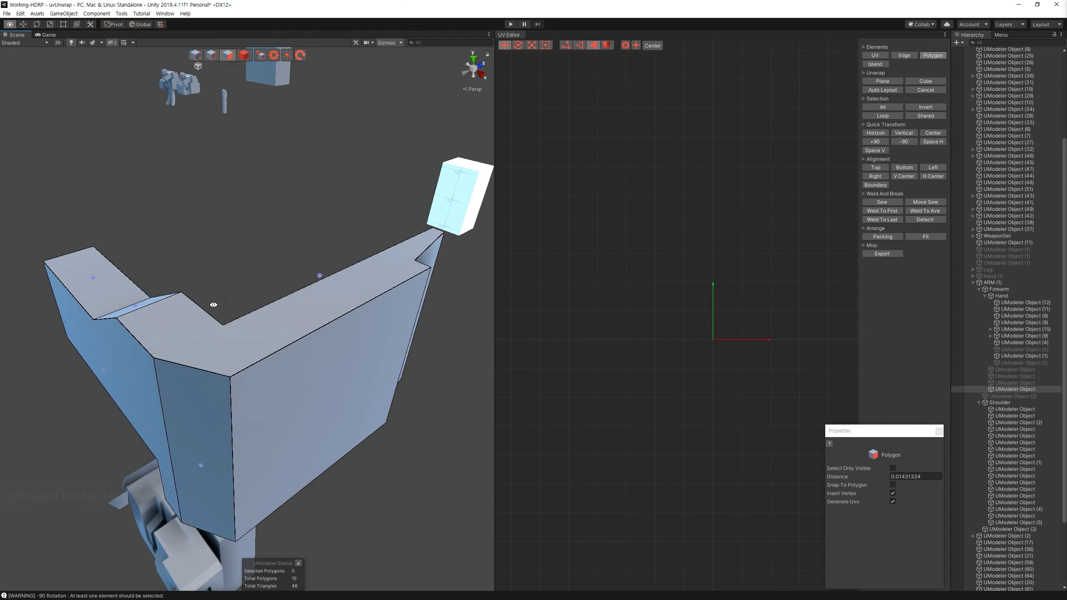
pyautogui.keyDown('alt'); pyautogui.moveTo(235, 210); pyautogui.dragTo(218, 318); pyautogui.keyUp('alt')
pyautogui.scroll(-2, 218, 317)
pyautogui.scroll(-5, 218, 317)
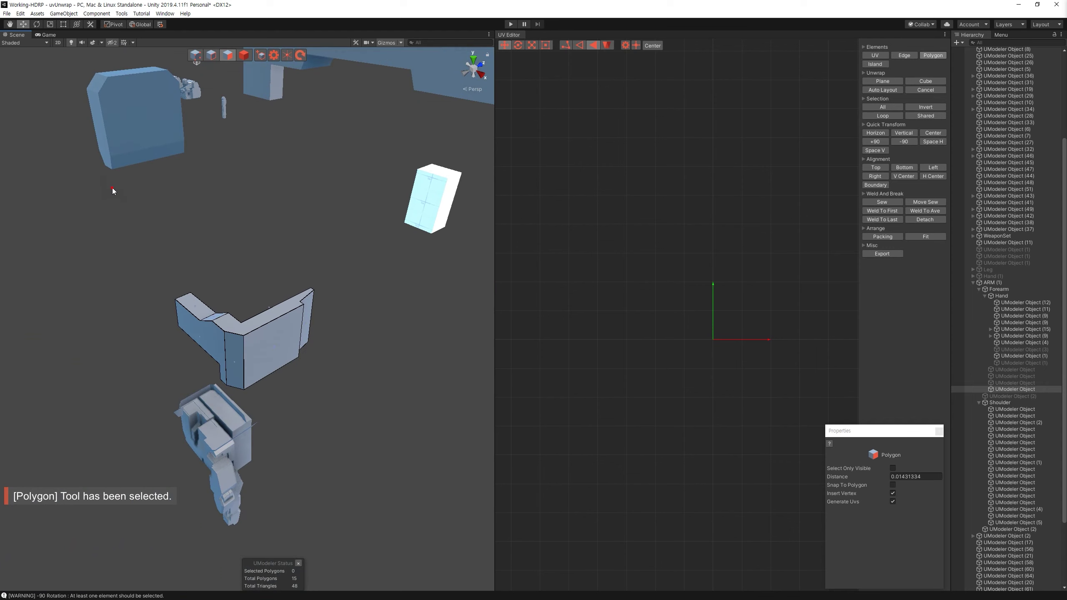
pyautogui.hotkey('ctrl', 'a')
pyautogui.click(925, 83)
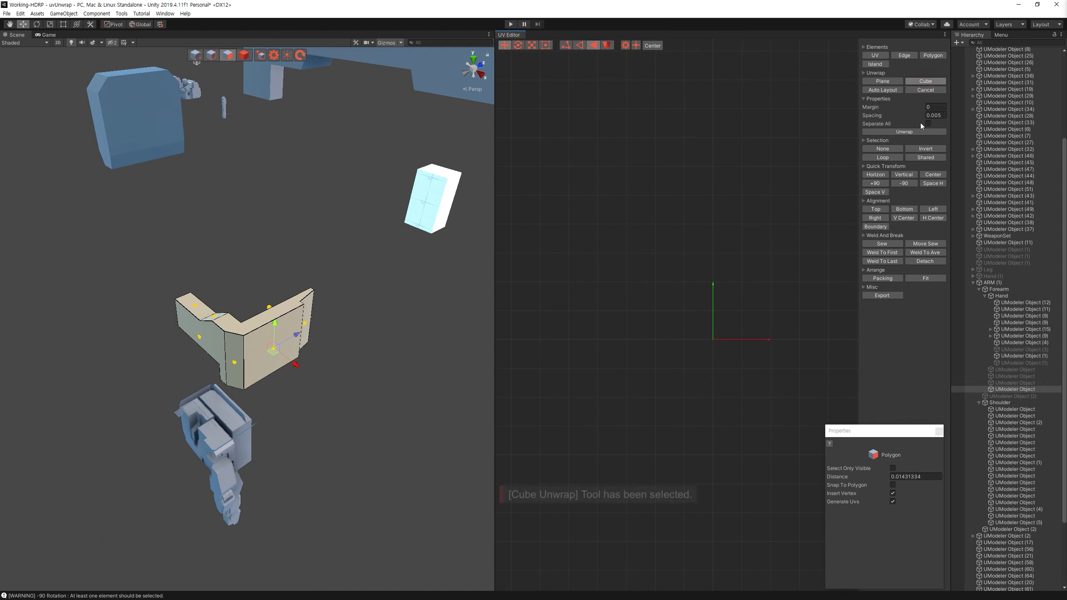
pyautogui.click(919, 131)
# Step: Planar-unwrap three selected faces along their normal and move the large island below
pyautogui.scroll(5, 716, 325)
pyautogui.scroll(-3, 361, 356)
pyautogui.moveTo(361, 356)
pyautogui.keyDown('alt'); pyautogui.mouseDown()
pyautogui.moveTo(219, 306)
pyautogui.moveTo(320, 357)
pyautogui.mouseUp(); pyautogui.keyUp('alt')
pyautogui.click(219, 306)
pyautogui.keyDown('ctrl'); pyautogui.click(319, 357); pyautogui.keyUp('ctrl')
pyautogui.keyDown('ctrl'); pyautogui.click(177, 370); pyautogui.keyUp('ctrl')
pyautogui.keyDown('alt'); pyautogui.moveTo(176, 370); pyautogui.dragTo(435, 230); pyautogui.keyUp('alt')
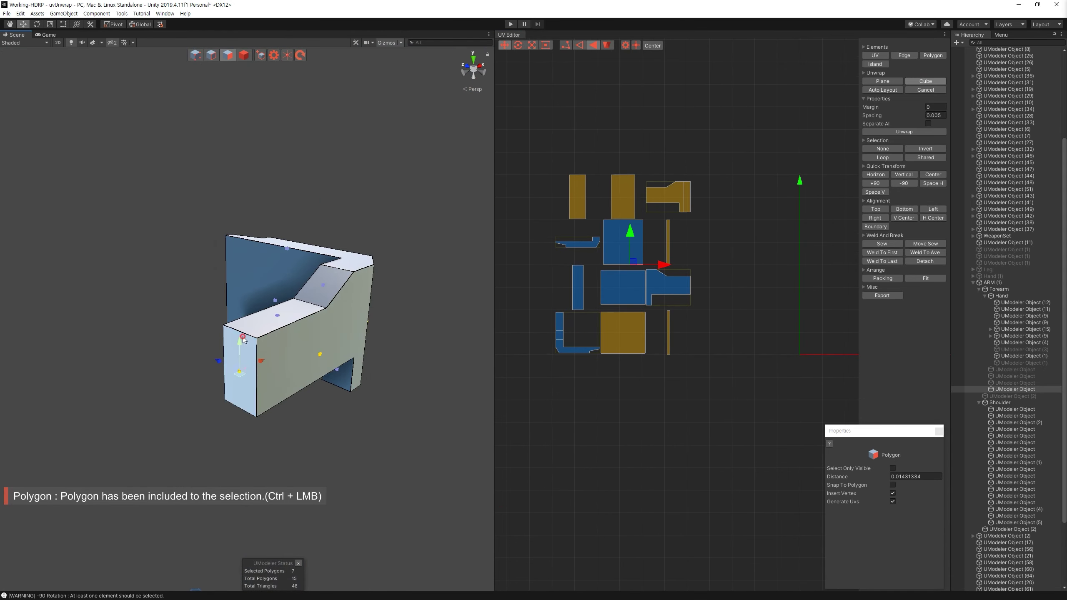
pyautogui.click(882, 81)
pyautogui.click(935, 131)
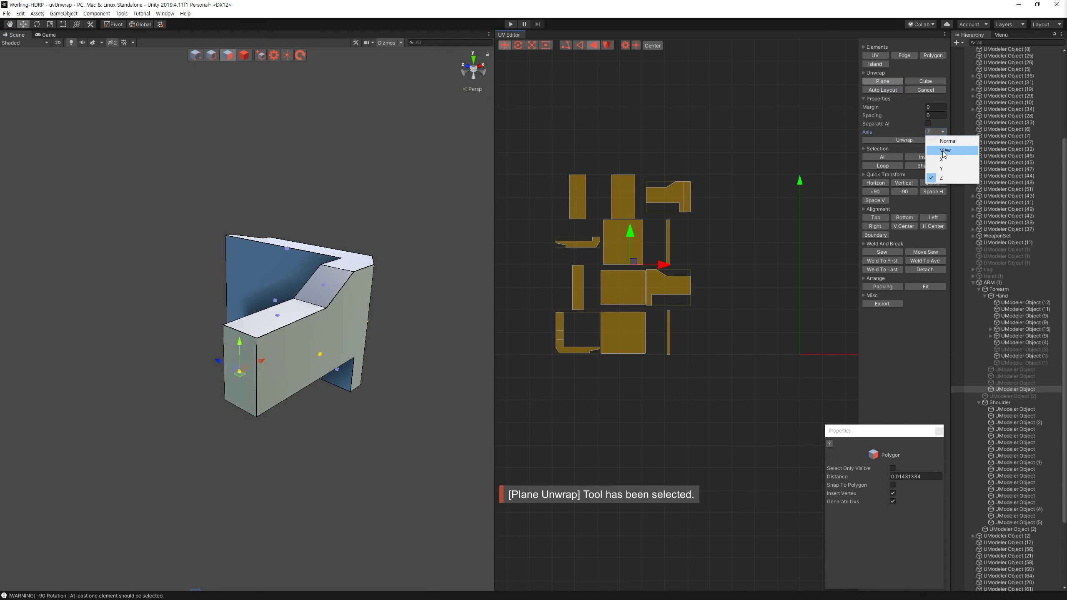
pyautogui.click(941, 141)
pyautogui.moveTo(761, 265); pyautogui.dragTo(682, 390)
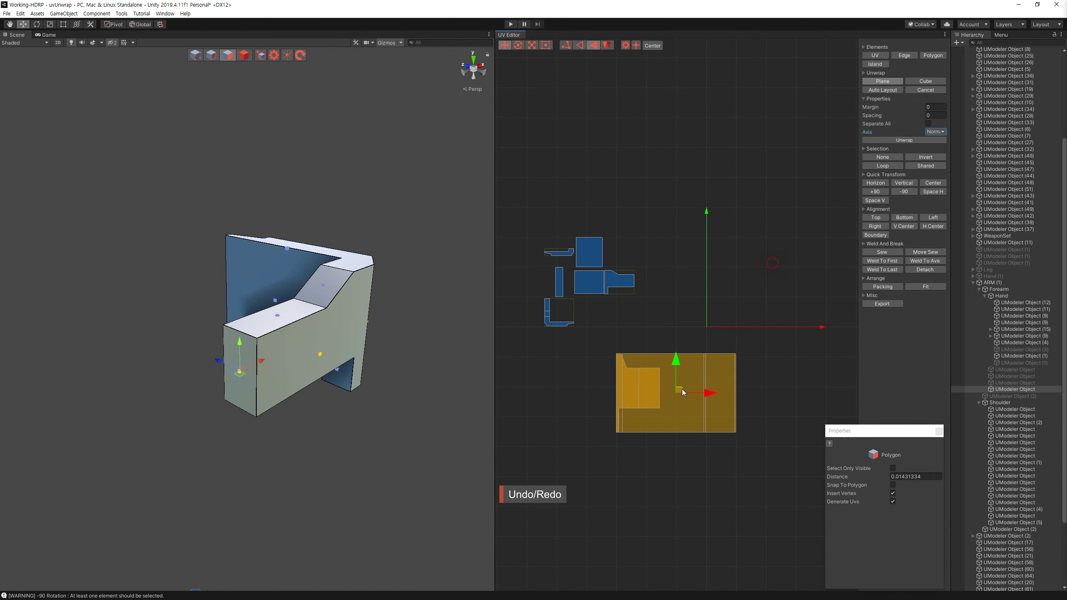
# Step: Auto-lay out the selected faces as a strip and re-layout the L-shaped island
pyautogui.click(890, 91)
pyautogui.click(660, 448)
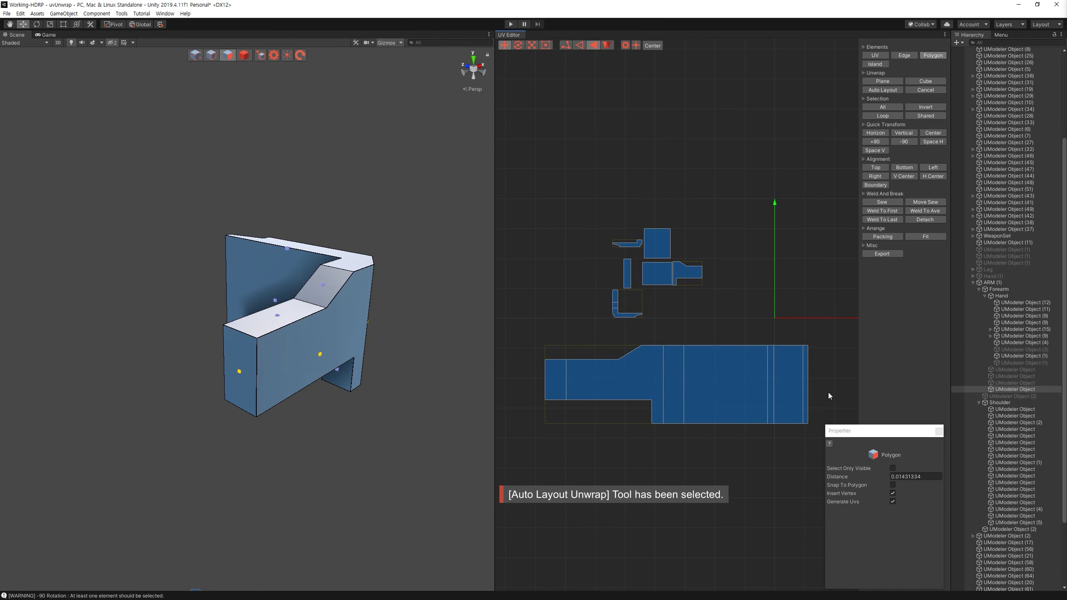
pyautogui.click(409, 381)
pyautogui.keyDown('alt'); pyautogui.moveTo(410, 381); pyautogui.dragTo(393, 310); pyautogui.keyUp('alt')
pyautogui.moveTo(605, 324); pyautogui.dragTo(715, 290)
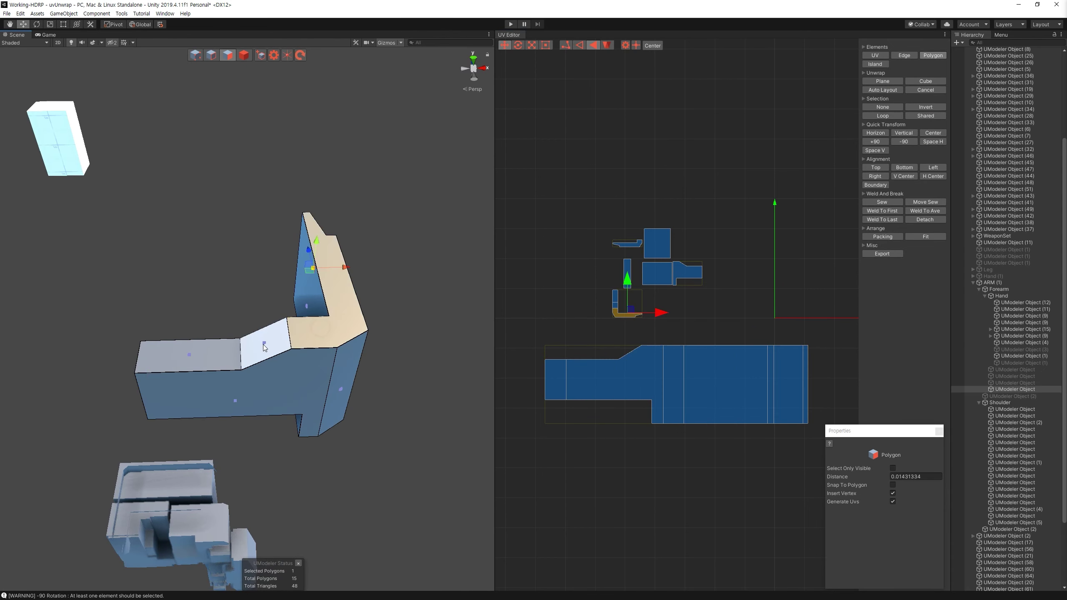
pyautogui.click(883, 89)
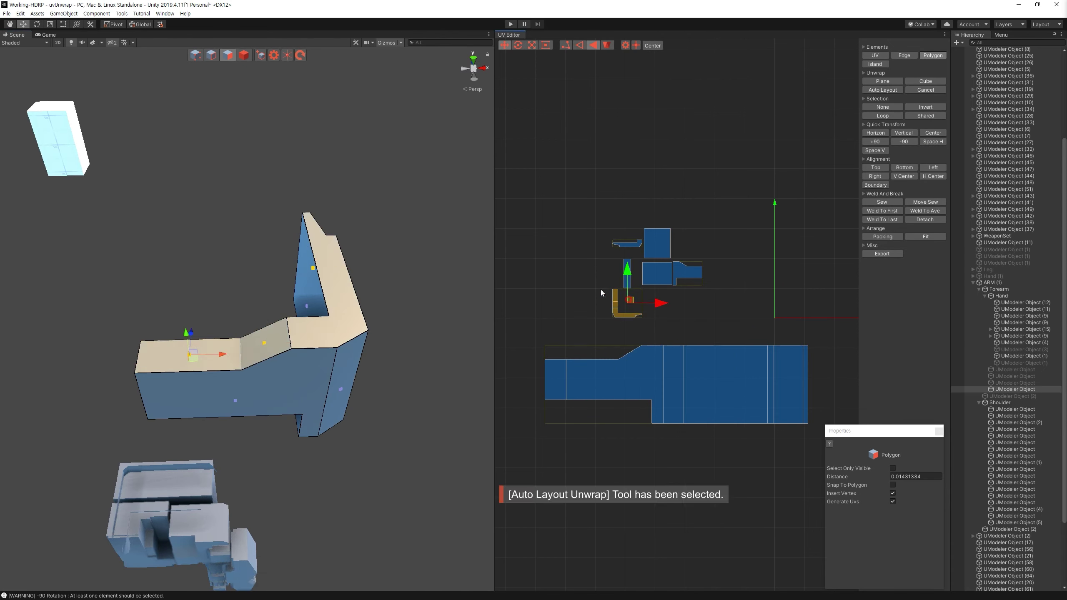
pyautogui.click(742, 329)
pyautogui.moveTo(742, 328); pyautogui.dragTo(612, 195)
pyautogui.keyDown('alt'); pyautogui.moveTo(294, 294); pyautogui.dragTo(405, 262); pyautogui.keyUp('alt')
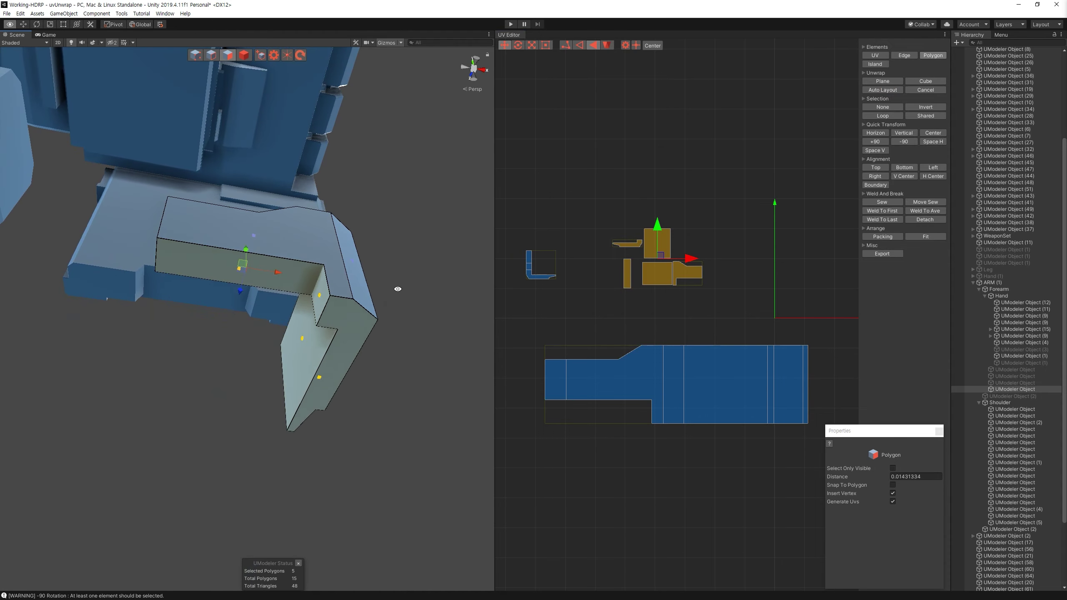
# Step: Auto-lay out more hand faces, then shrink the L-shaped island and move it up-left
pyautogui.click(312, 284)
pyautogui.keyDown('ctrl'); pyautogui.click(319, 362); pyautogui.keyUp('ctrl')
pyautogui.keyDown('alt'); pyautogui.moveTo(337, 315); pyautogui.dragTo(404, 260); pyautogui.keyUp('alt')
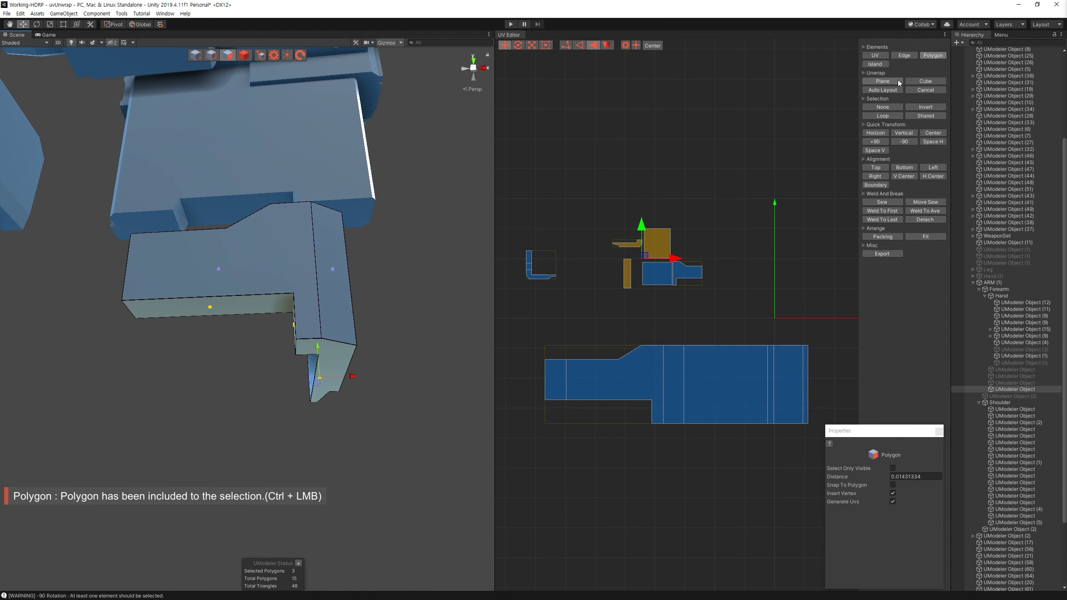
pyautogui.click(883, 90)
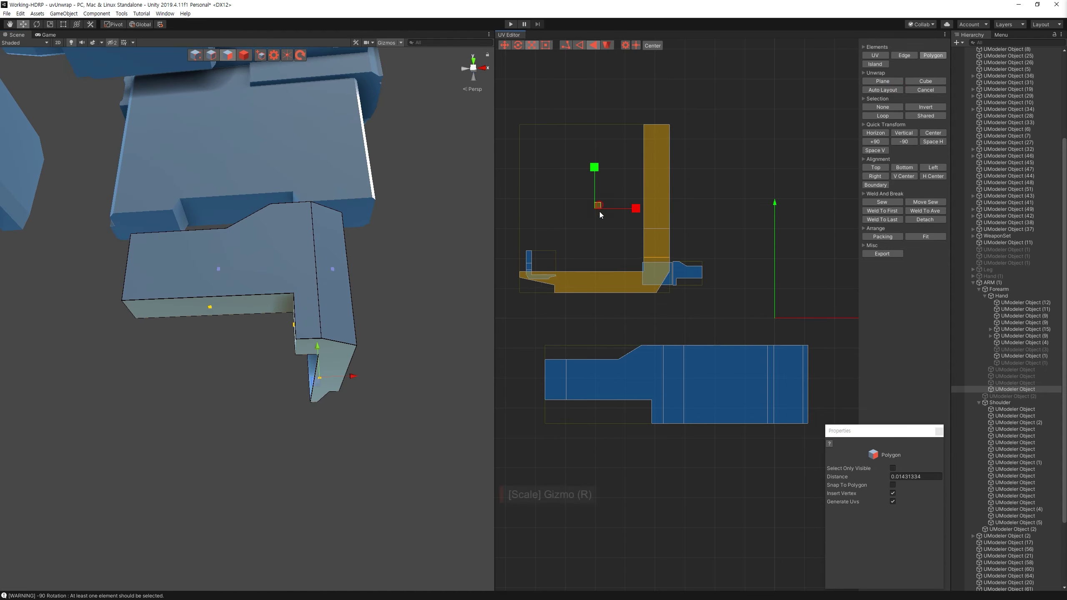
pyautogui.press('r')
pyautogui.moveTo(599, 206); pyautogui.dragTo(609, 307)
pyautogui.press('w')
# Step: Undo the small island's extra auto layout and return to the Object tool
pyautogui.click(641, 245)
pyautogui.click(650, 273)
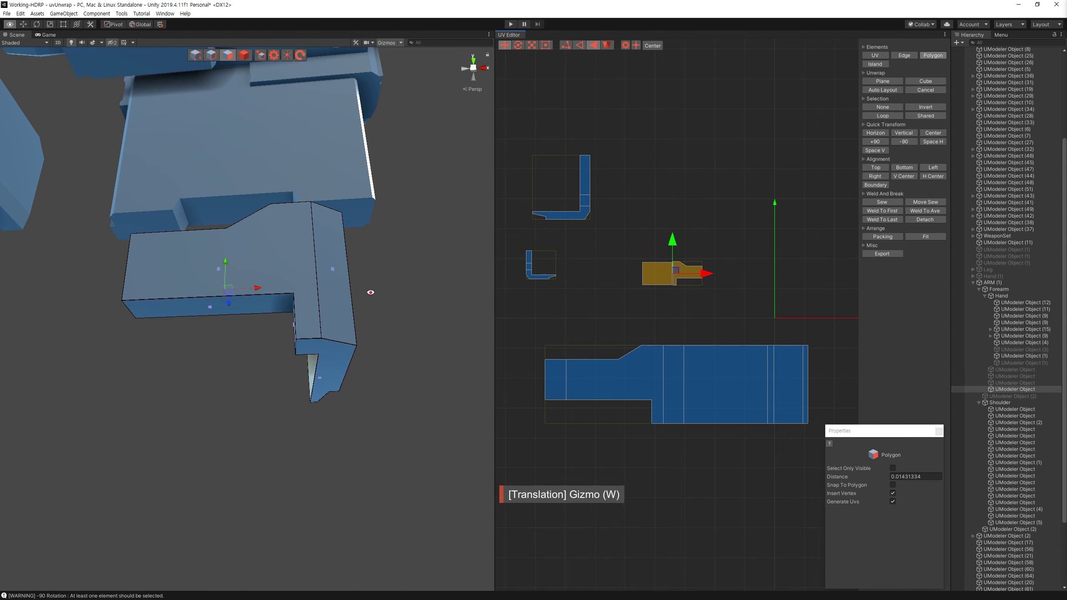
pyautogui.click(882, 90)
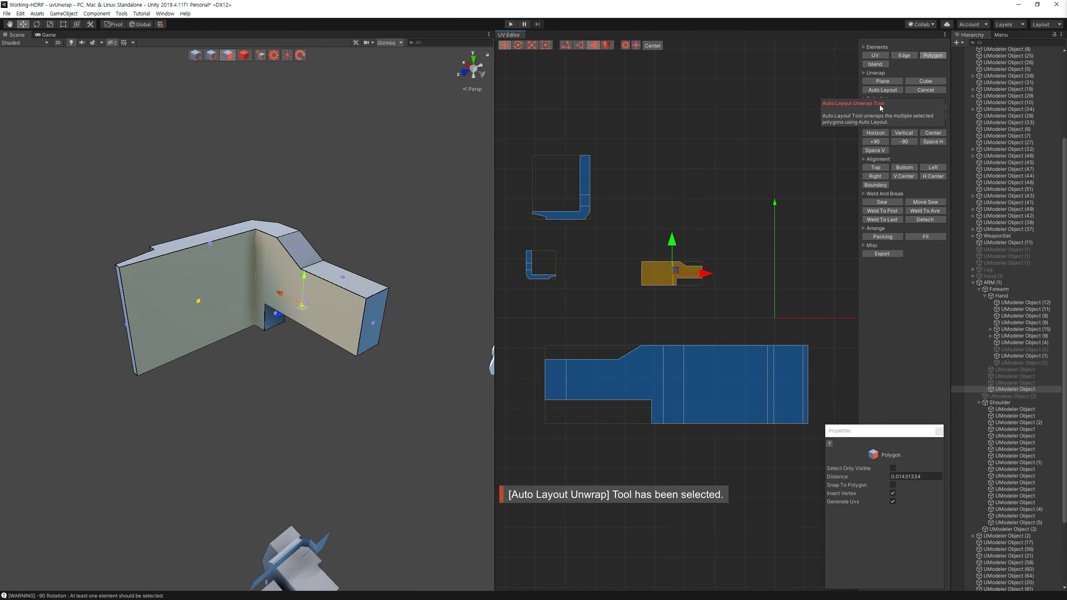
pyautogui.click(697, 271)
pyautogui.hotkey('ctrl', 'z')
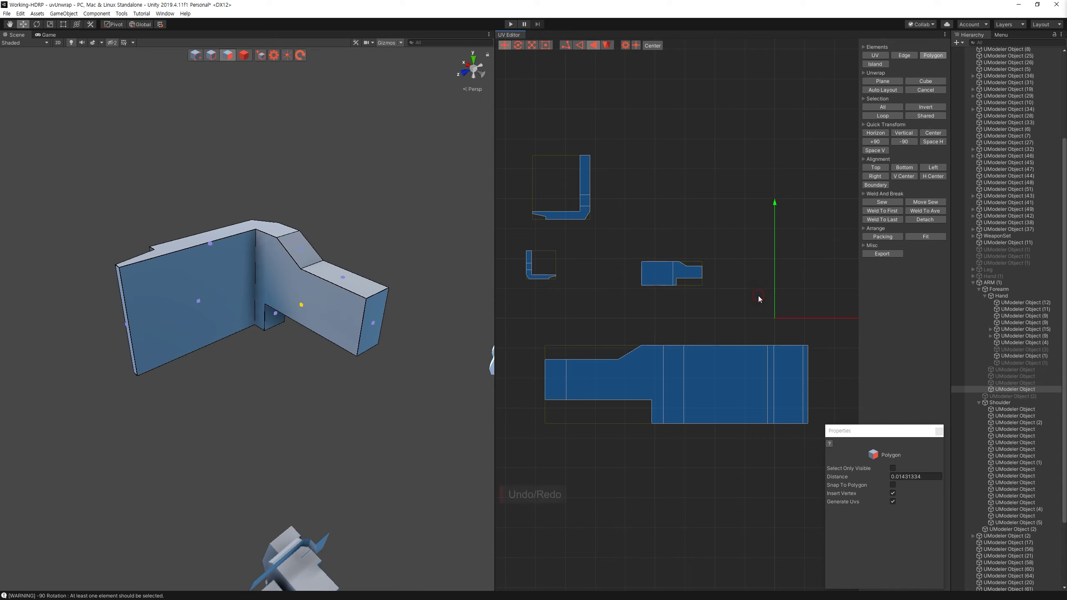
pyautogui.hotkey('ctrl', 'z')
pyautogui.click(243, 55)
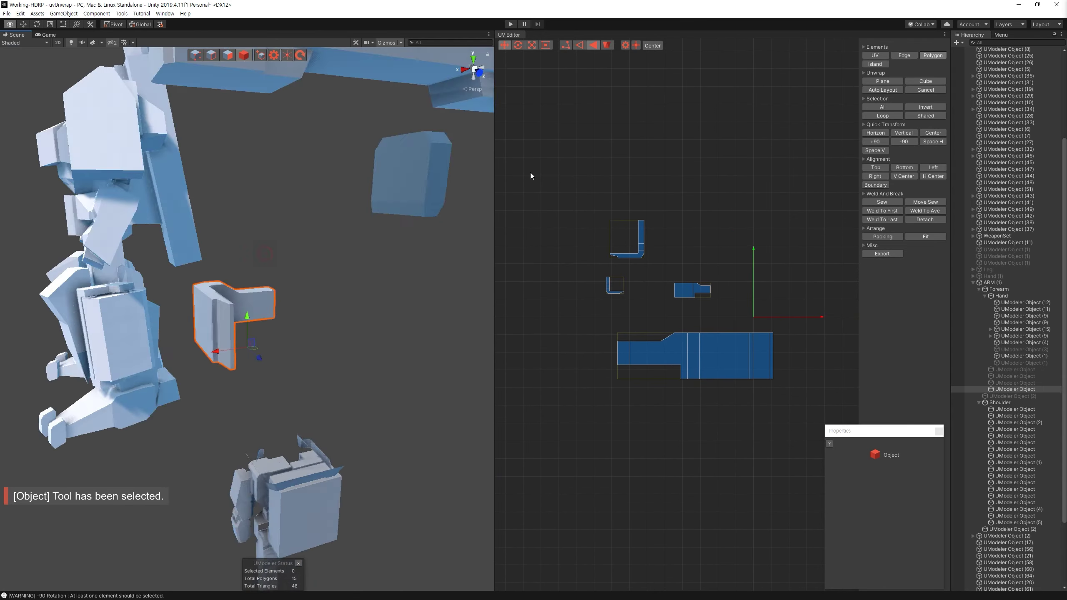
# Step: Cube-unwrap all faces of UModeler Object (2)
pyautogui.click(248, 202)
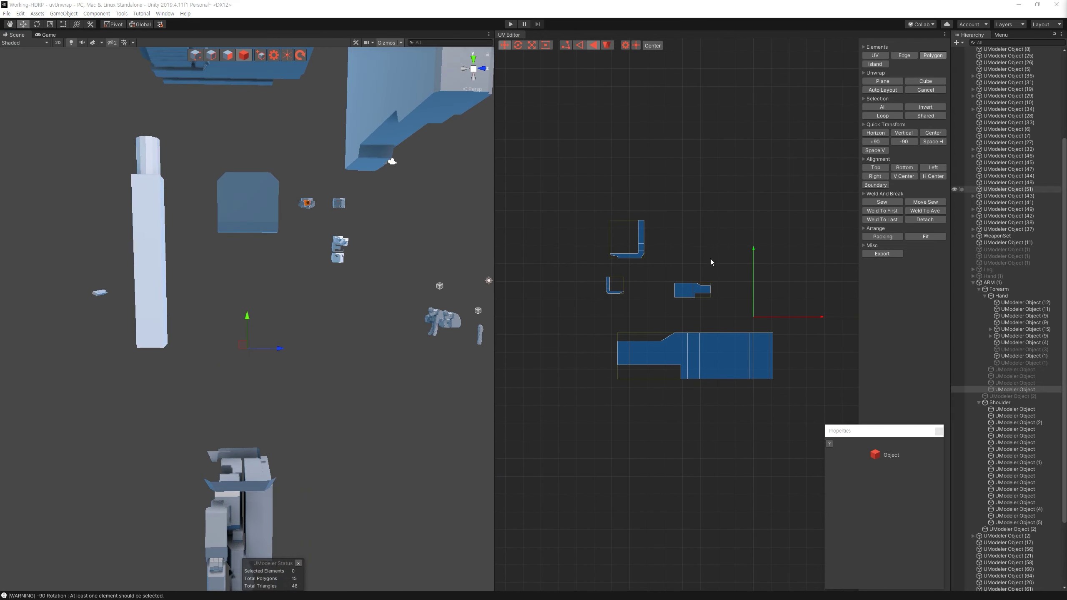
pyautogui.keyDown('alt'); pyautogui.moveTo(248, 202); pyautogui.dragTo(148, 243); pyautogui.keyUp('alt')
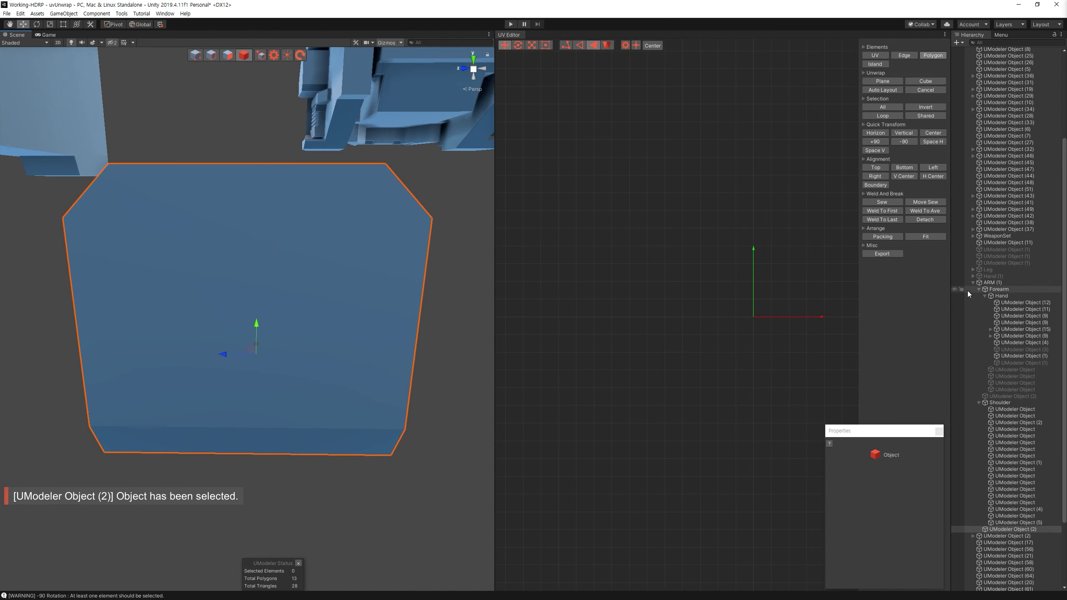
pyautogui.keyDown('alt'); pyautogui.moveTo(148, 243); pyautogui.dragTo(166, 243); pyautogui.keyUp('alt')
pyautogui.keyDown('alt'); pyautogui.moveTo(167, 243); pyautogui.dragTo(205, 270, button='right'); pyautogui.keyUp('alt')
pyautogui.keyDown('alt'); pyautogui.moveTo(206, 270); pyautogui.dragTo(324, 341); pyautogui.keyUp('alt')
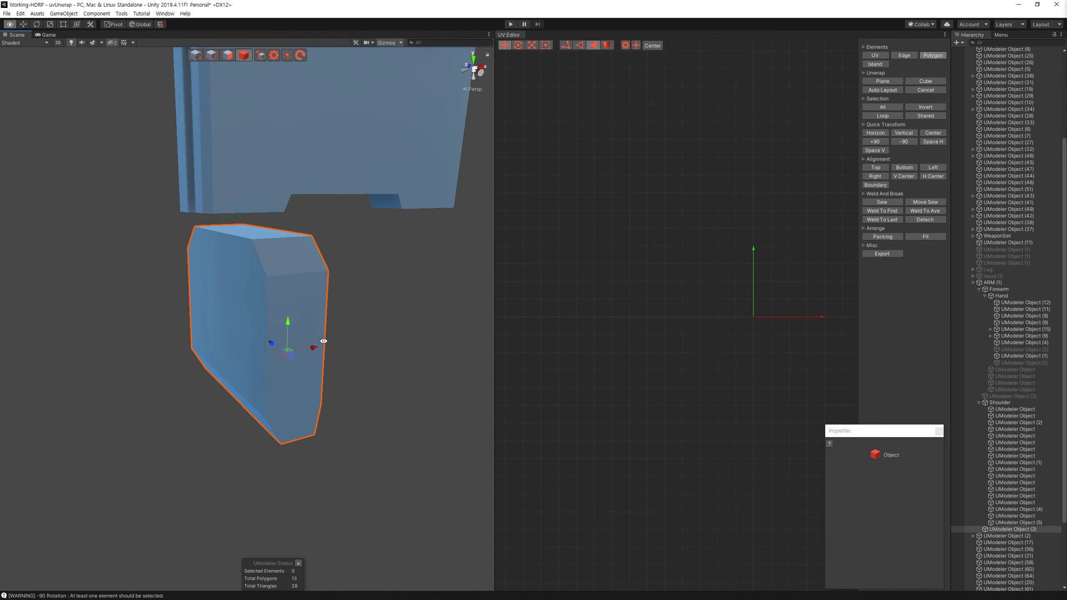
pyautogui.click(222, 61)
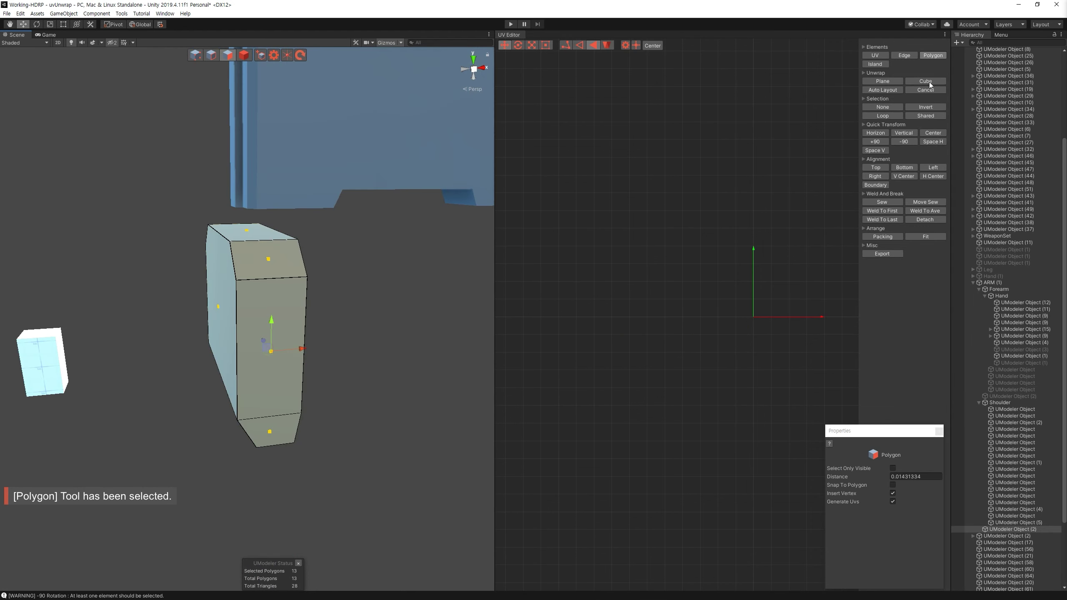
pyautogui.click(887, 81)
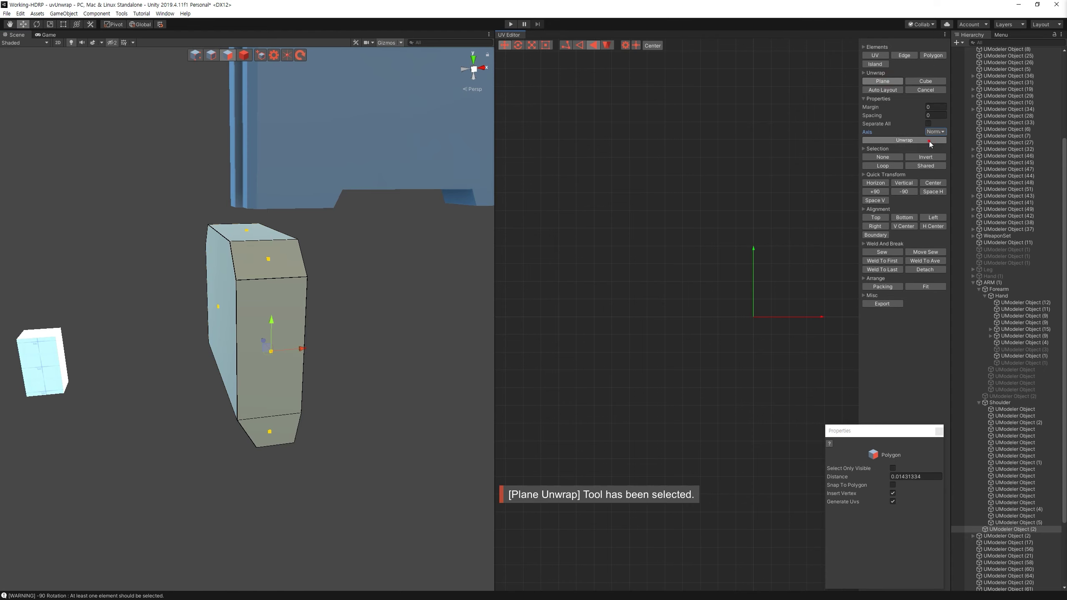
pyautogui.click(923, 81)
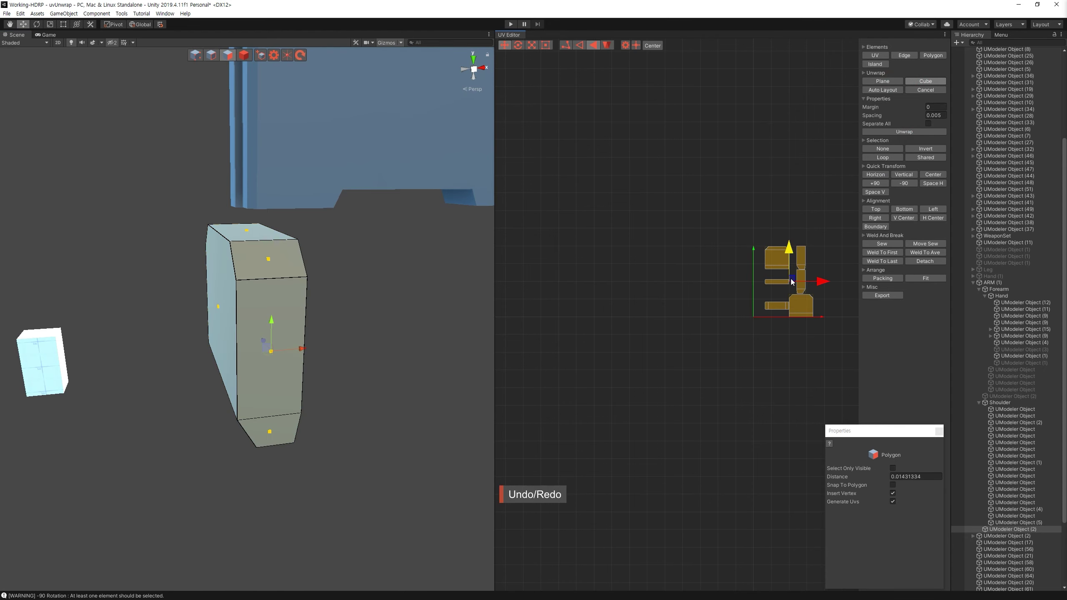
# Step: Select three faces of the part and auto-lay out their UV islands
pyautogui.click(803, 229)
pyautogui.keyDown('alt'); pyautogui.moveTo(378, 378); pyautogui.dragTo(294, 336); pyautogui.keyUp('alt')
pyautogui.keyDown('ctrl'); pyautogui.click(246, 310); pyautogui.keyUp('ctrl')
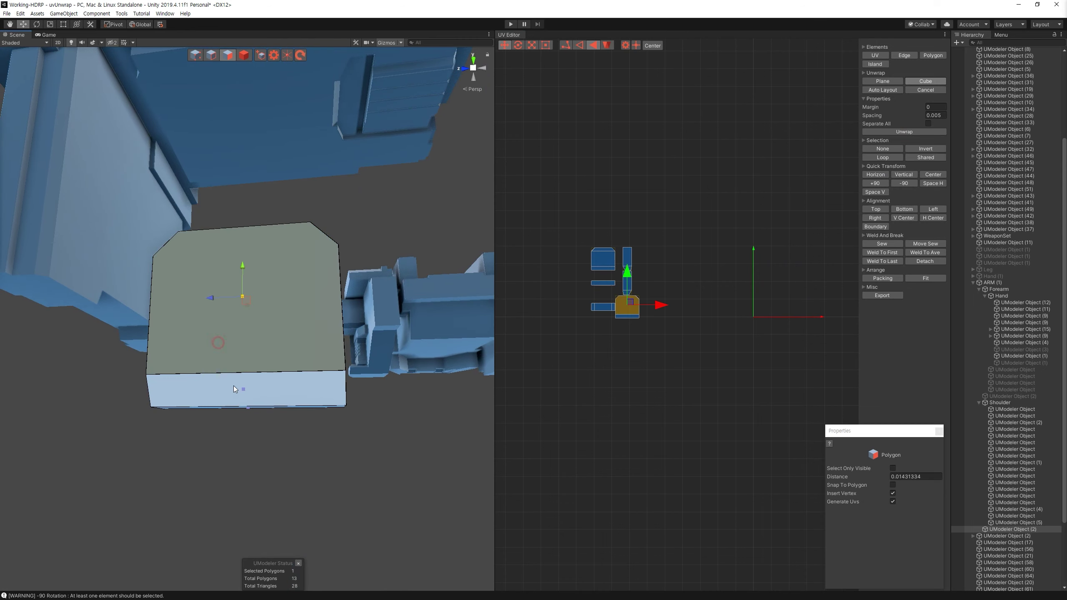
pyautogui.keyDown('alt'); pyautogui.moveTo(434, 437); pyautogui.dragTo(343, 376); pyautogui.keyUp('alt')
pyautogui.keyDown('ctrl'); pyautogui.click(251, 399); pyautogui.keyUp('ctrl')
pyautogui.keyDown('alt'); pyautogui.moveTo(251, 399); pyautogui.dragTo(420, 337); pyautogui.keyUp('alt')
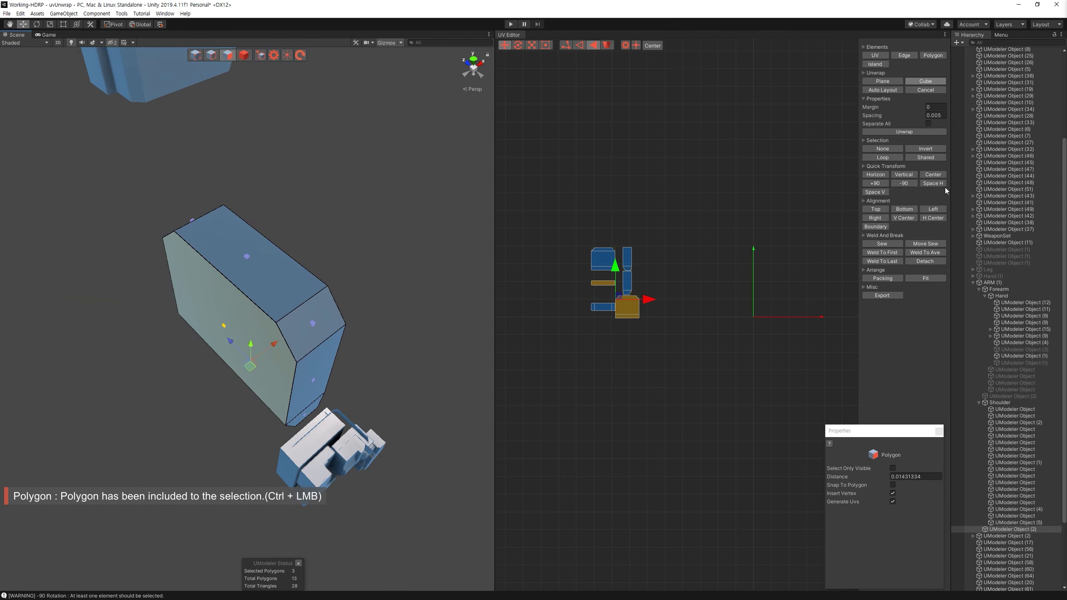
pyautogui.click(897, 89)
# Step: Lay out the part's front, top and bottom faces as one UV strip
pyautogui.moveTo(386, 304)
pyautogui.keyDown('alt'); pyautogui.mouseDown()
pyautogui.moveTo(316, 360)
pyautogui.moveTo(269, 320)
pyautogui.mouseUp(); pyautogui.keyUp('alt')
pyautogui.click(269, 319)
pyautogui.keyDown('ctrl'); pyautogui.click(273, 243); pyautogui.keyUp('ctrl')
pyautogui.keyDown('ctrl'); pyautogui.click(269, 395); pyautogui.keyUp('ctrl')
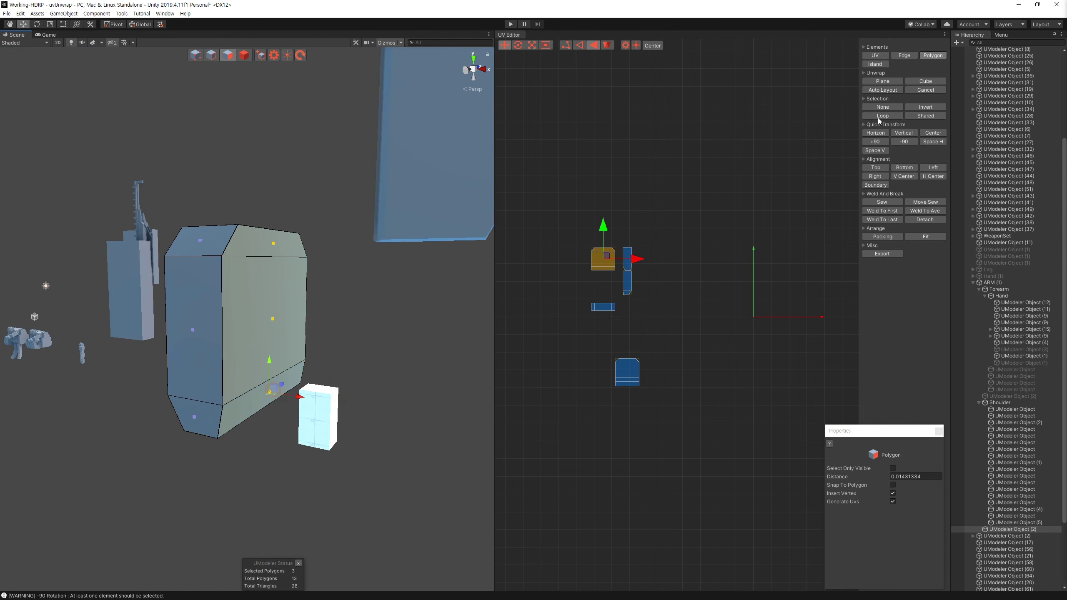
pyautogui.click(678, 315)
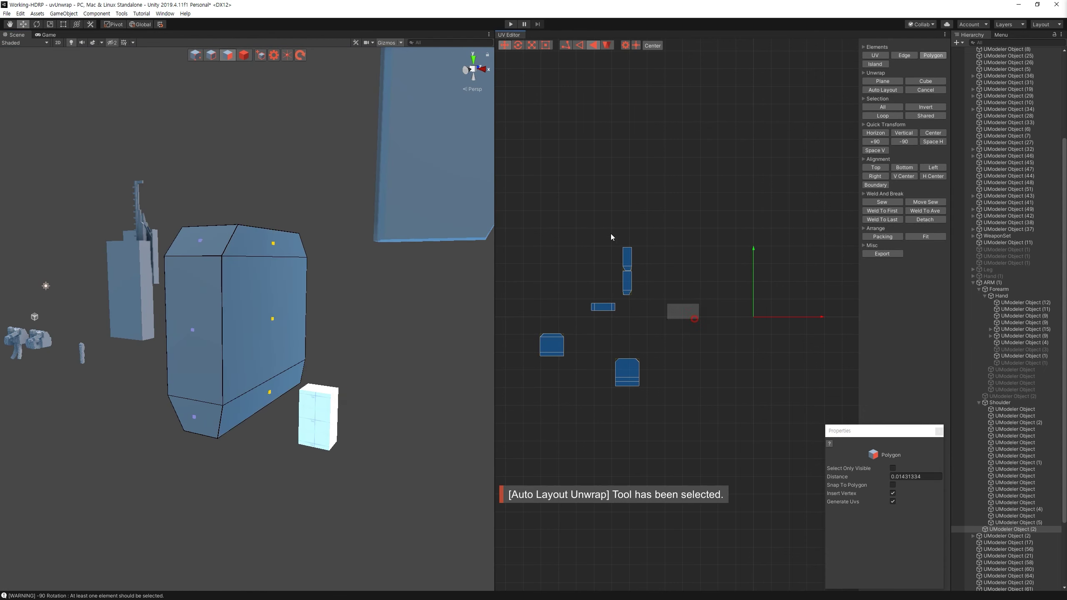
pyautogui.click(678, 315)
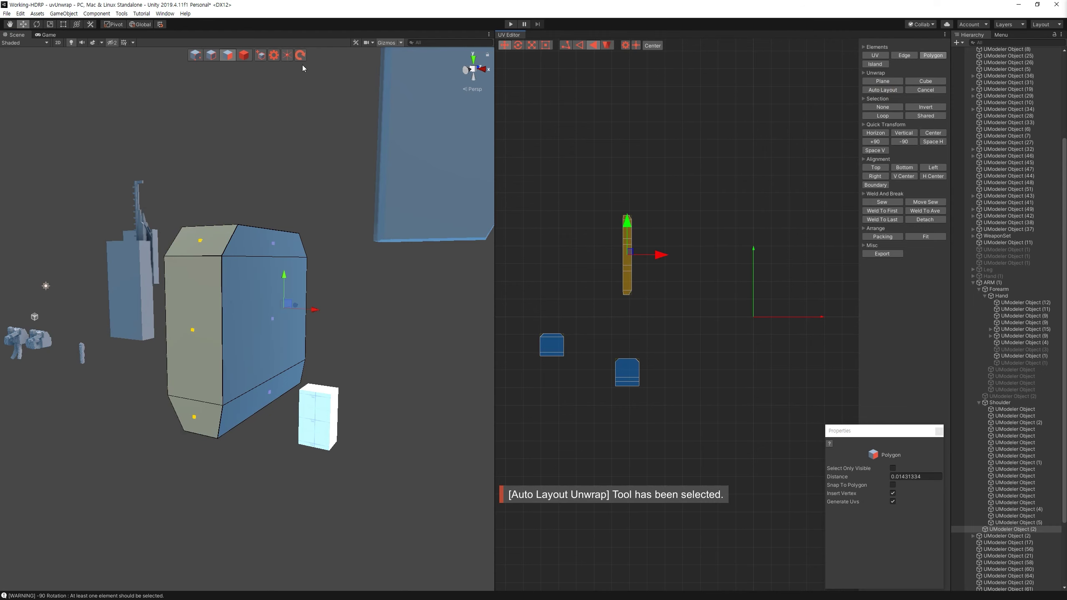
# Step: Hide the finished part and cube-unwrap all faces of shoulder panel UModeler Object (1)
pyautogui.click(243, 55)
pyautogui.press('h')
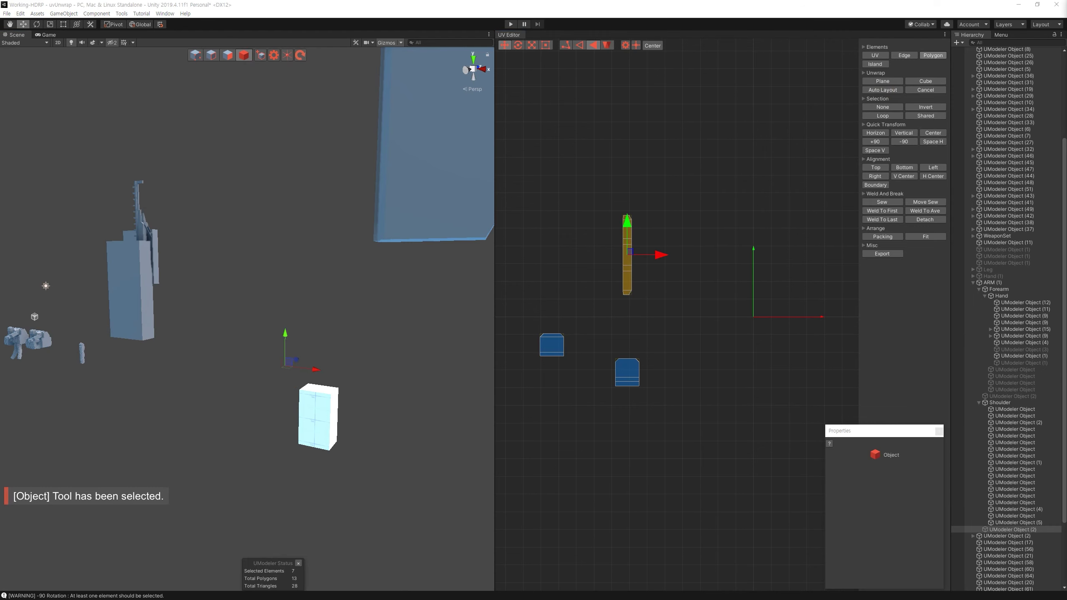
pyautogui.keyDown('alt'); pyautogui.moveTo(448, 406); pyautogui.dragTo(319, 218); pyautogui.keyUp('alt')
pyautogui.click(310, 186)
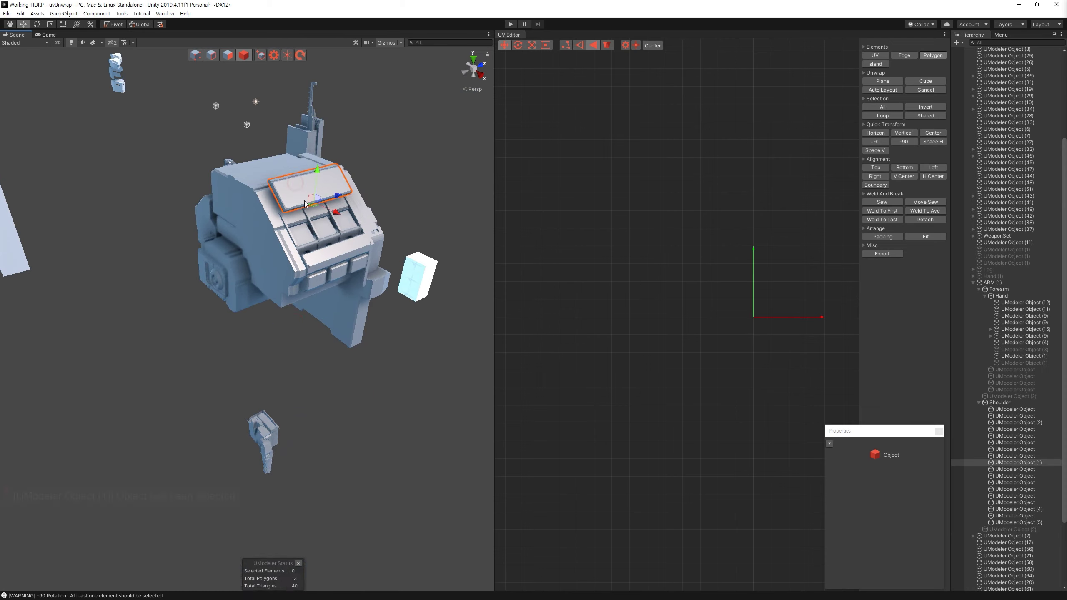
pyautogui.press('f')
pyautogui.keyDown('alt'); pyautogui.moveTo(395, 259); pyautogui.dragTo(219, 72); pyautogui.keyUp('alt')
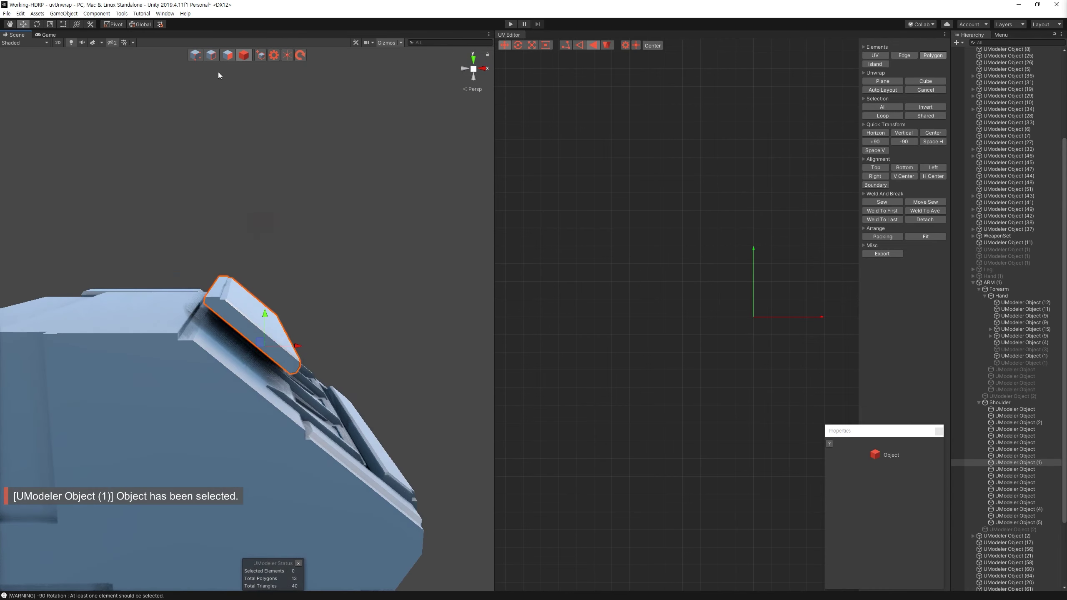
pyautogui.click(925, 81)
pyautogui.moveTo(158, 187); pyautogui.dragTo(439, 465)
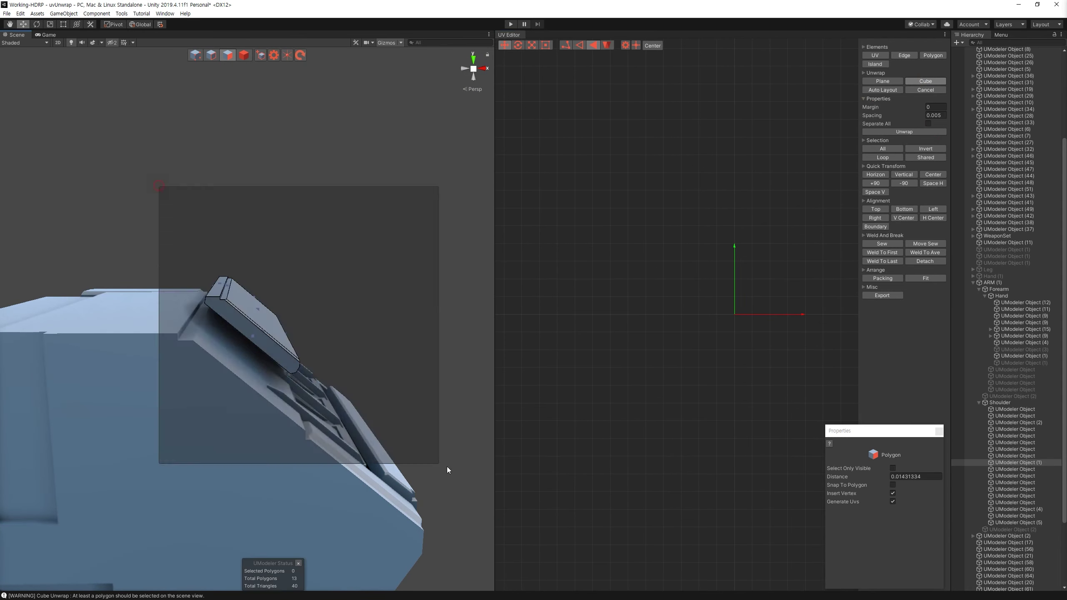
# Step: Plane-unwrap the panel's thin faces and auto-lay out their UV islands
pyautogui.moveTo(776, 276); pyautogui.dragTo(688, 329)
pyautogui.moveTo(386, 269)
pyautogui.keyDown('alt'); pyautogui.mouseDown()
pyautogui.moveTo(431, 287)
pyautogui.moveTo(269, 273)
pyautogui.mouseUp(); pyautogui.keyUp('alt')
pyautogui.click(265, 275)
pyautogui.keyDown('ctrl'); pyautogui.click(265, 275); pyautogui.keyUp('ctrl')
pyautogui.moveTo(265, 274)
pyautogui.keyDown('alt'); pyautogui.mouseDown()
pyautogui.moveTo(233, 378)
pyautogui.moveTo(153, 290)
pyautogui.mouseUp(); pyautogui.keyUp('alt')
pyautogui.keyDown('ctrl'); pyautogui.click(153, 290); pyautogui.keyUp('ctrl')
pyautogui.keyDown('ctrl'); pyautogui.click(154, 293); pyautogui.keyUp('ctrl')
pyautogui.keyDown('alt'); pyautogui.moveTo(153, 293); pyautogui.dragTo(218, 302); pyautogui.keyUp('alt')
pyautogui.keyDown('alt'); pyautogui.moveTo(381, 242); pyautogui.dragTo(917, 81); pyautogui.keyUp('alt')
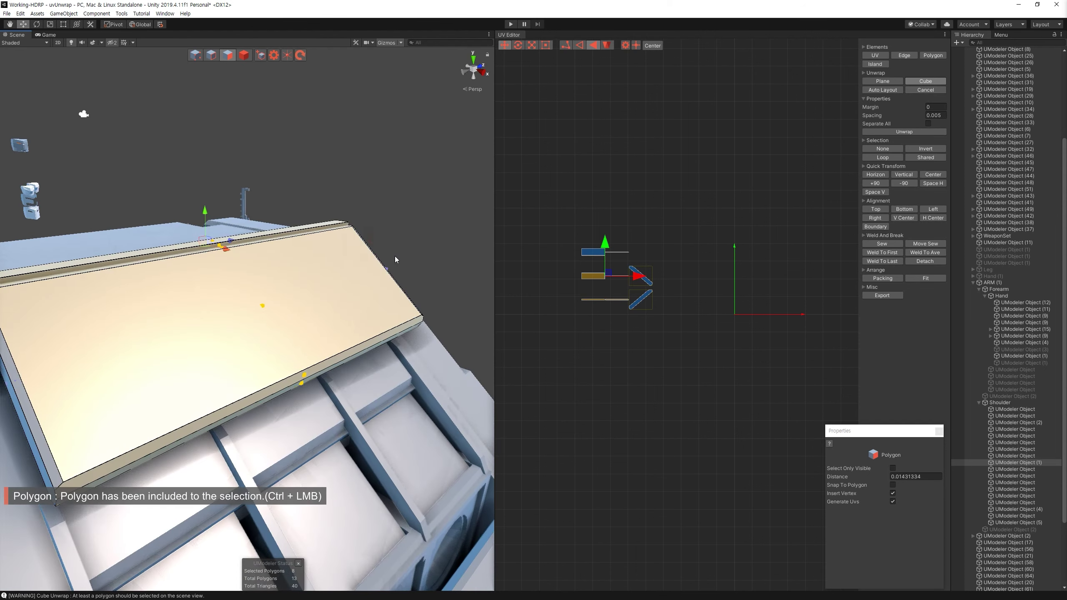
pyautogui.click(882, 81)
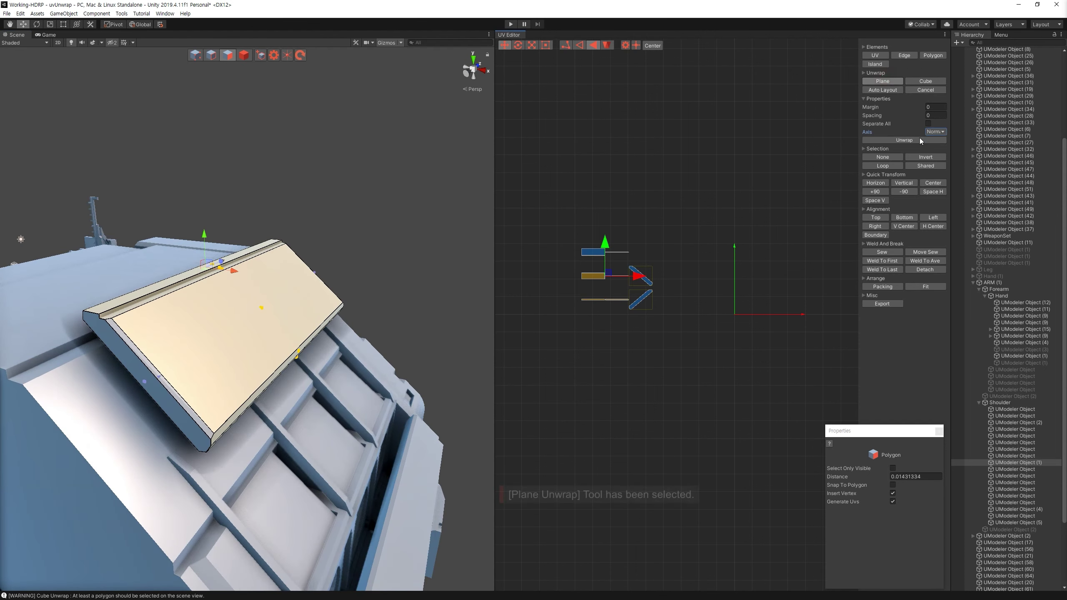
pyautogui.click(885, 89)
# Step: Plane-unwrap the two diagonal UV bars and move them to the lower left
pyautogui.click(736, 237)
pyautogui.click(688, 206)
pyautogui.click(695, 278)
pyautogui.moveTo(708, 332); pyautogui.dragTo(557, 228)
pyautogui.press('f')
pyautogui.click(427, 233)
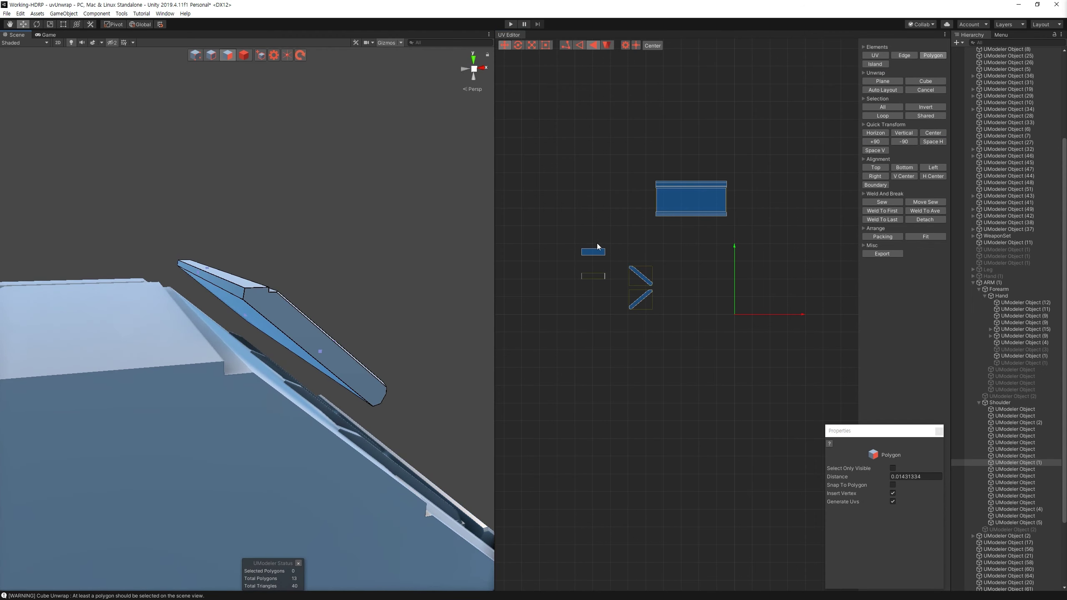
pyautogui.moveTo(573, 265); pyautogui.dragTo(688, 328)
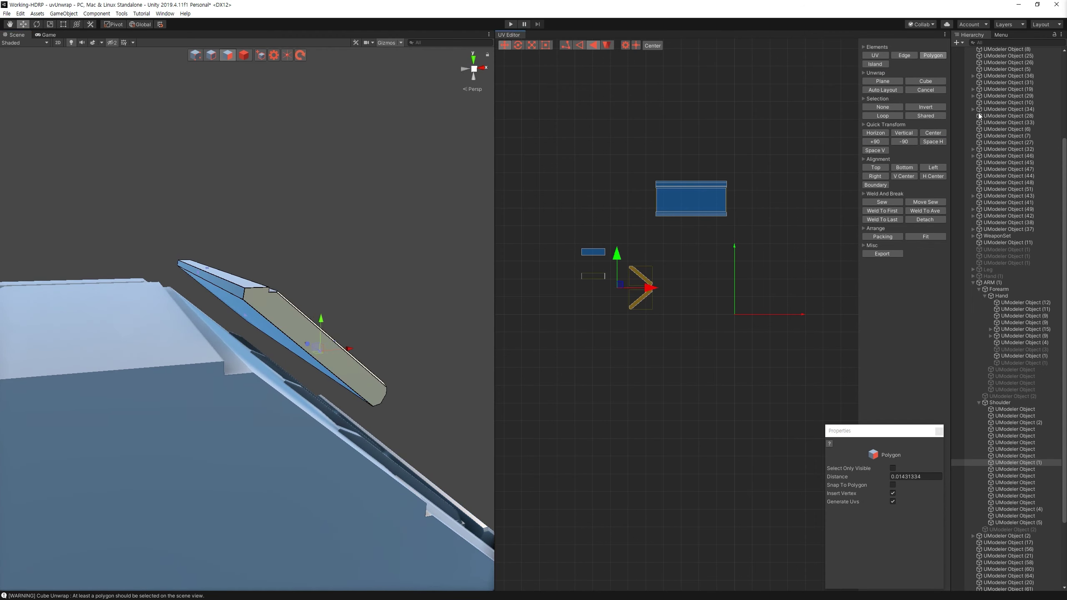
pyautogui.click(882, 82)
pyautogui.click(936, 131)
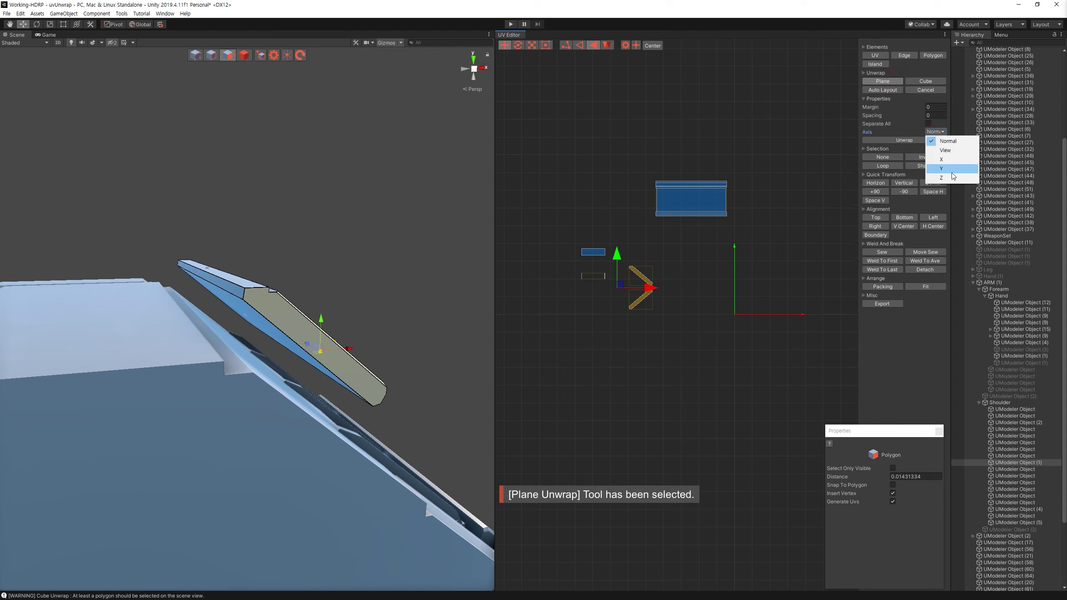
pyautogui.moveTo(771, 276); pyautogui.dragTo(671, 366)
# Step: Flip the bottom UV bar horizontally, then select the whole shoulder body
pyautogui.click(661, 377)
pyautogui.press('f')
pyautogui.click(878, 184)
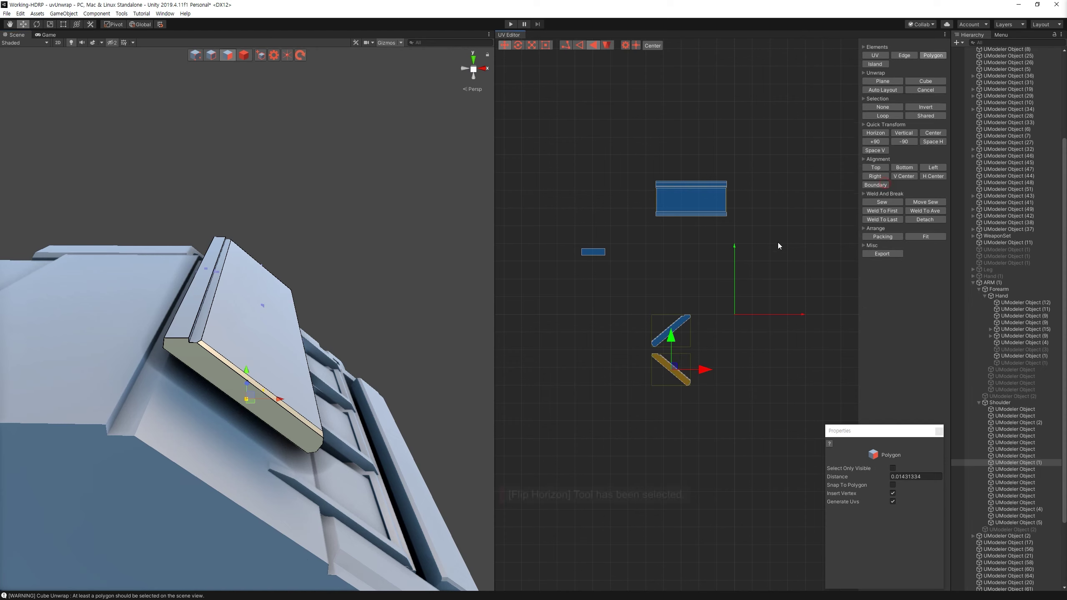
pyautogui.click(743, 281)
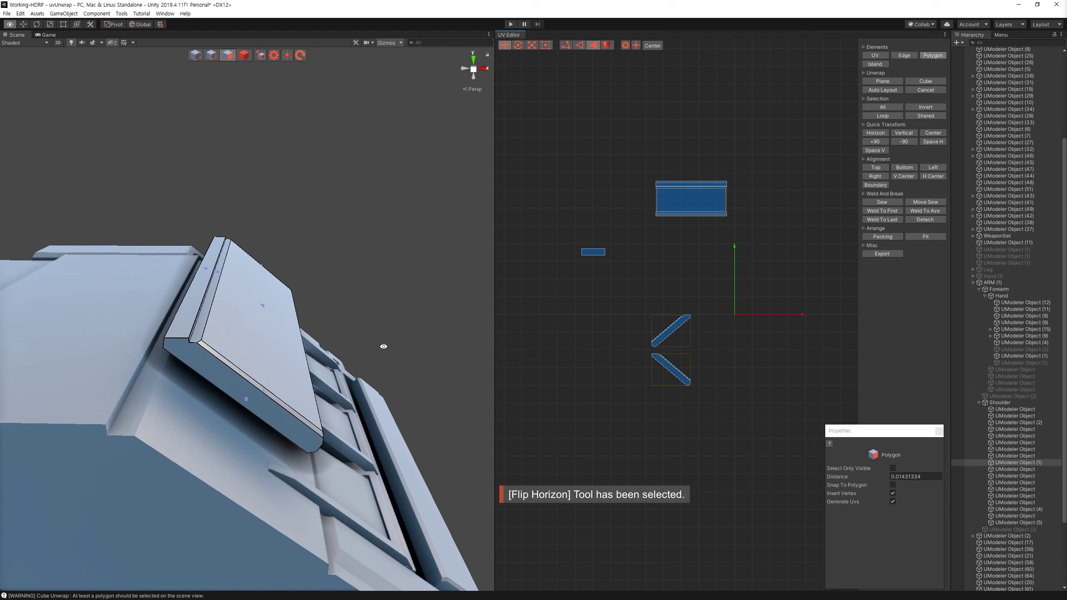
pyautogui.keyDown('alt'); pyautogui.moveTo(373, 326); pyautogui.dragTo(275, 393, button='right'); pyautogui.keyUp('alt')
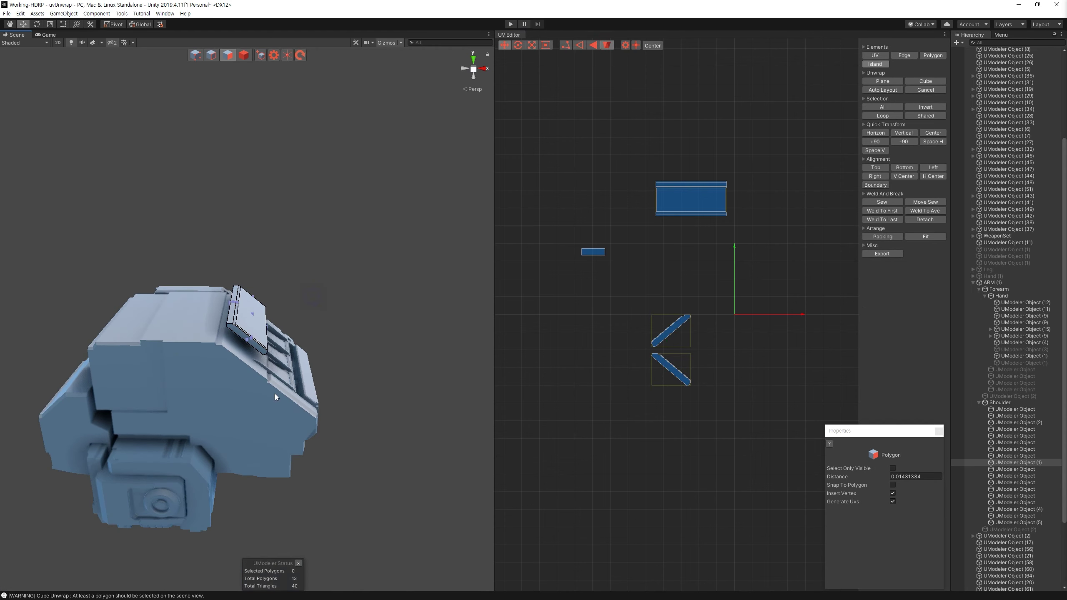
pyautogui.click(177, 408)
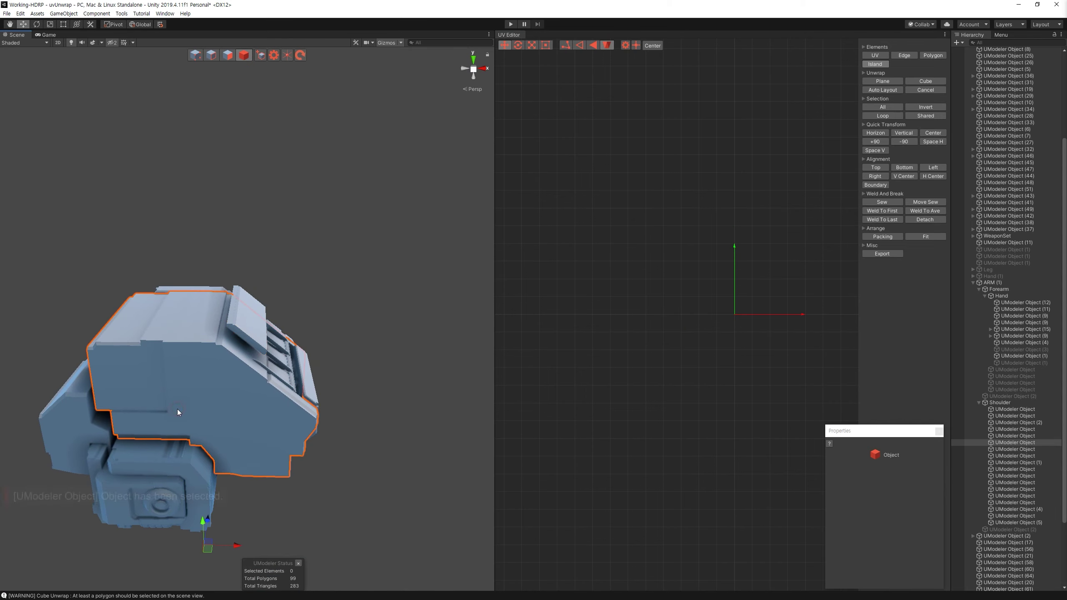
# Step: Select the long side beam of the shoulder, UModeler Object (4)
pyautogui.keyDown('alt'); pyautogui.moveTo(384, 426); pyautogui.dragTo(331, 353); pyautogui.keyUp('alt')
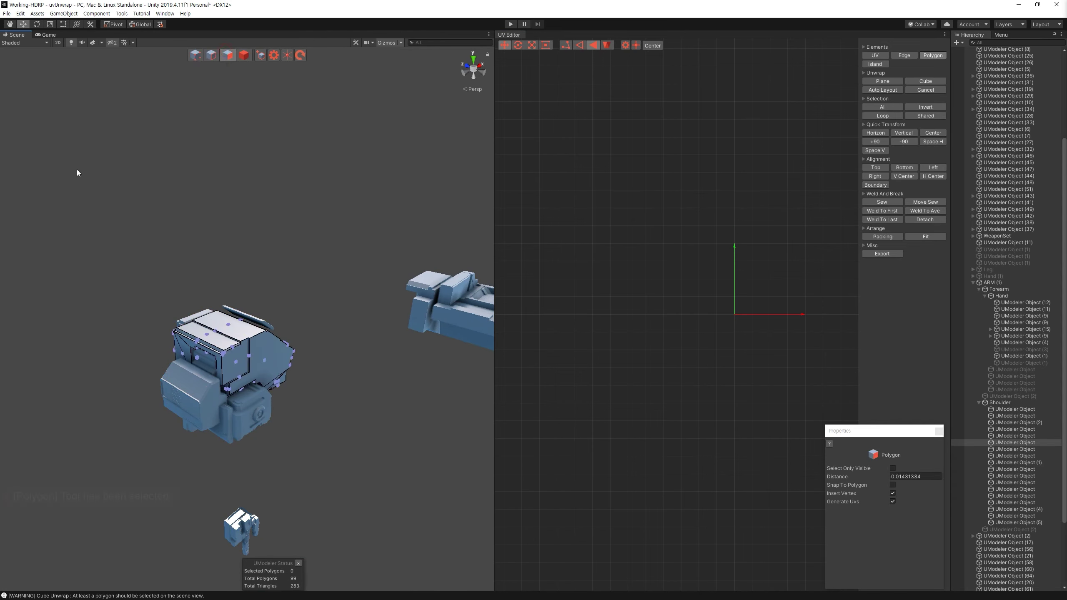
pyautogui.press('3')
pyautogui.moveTo(79, 171)
pyautogui.keyDown('alt'); pyautogui.mouseDown()
pyautogui.moveTo(291, 308)
pyautogui.moveTo(252, 177)
pyautogui.mouseUp(); pyautogui.keyUp('alt')
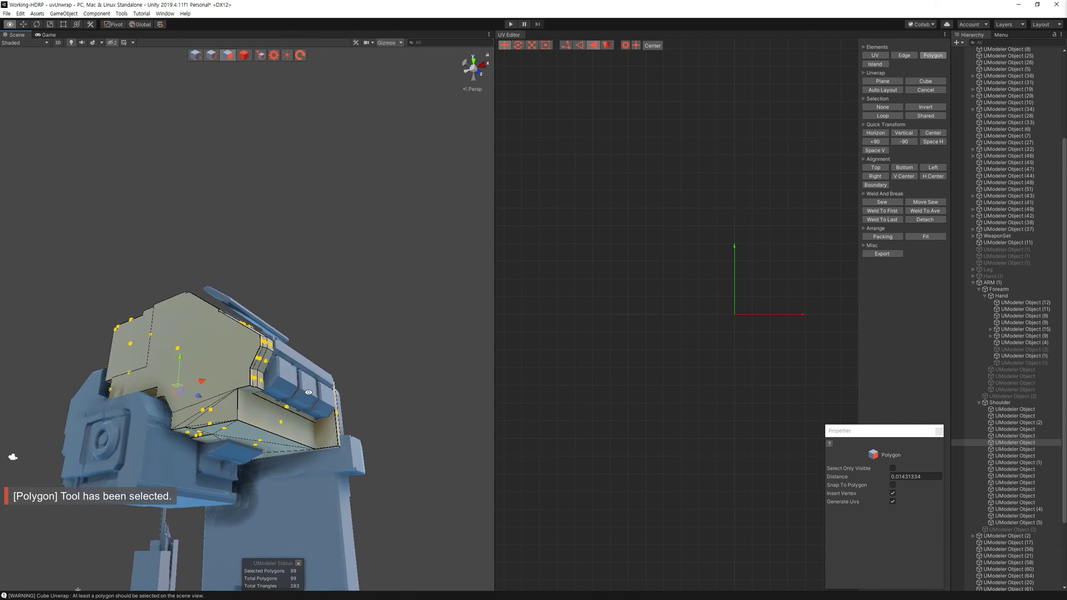
pyautogui.scroll(5, 245, 67)
pyautogui.click(244, 58)
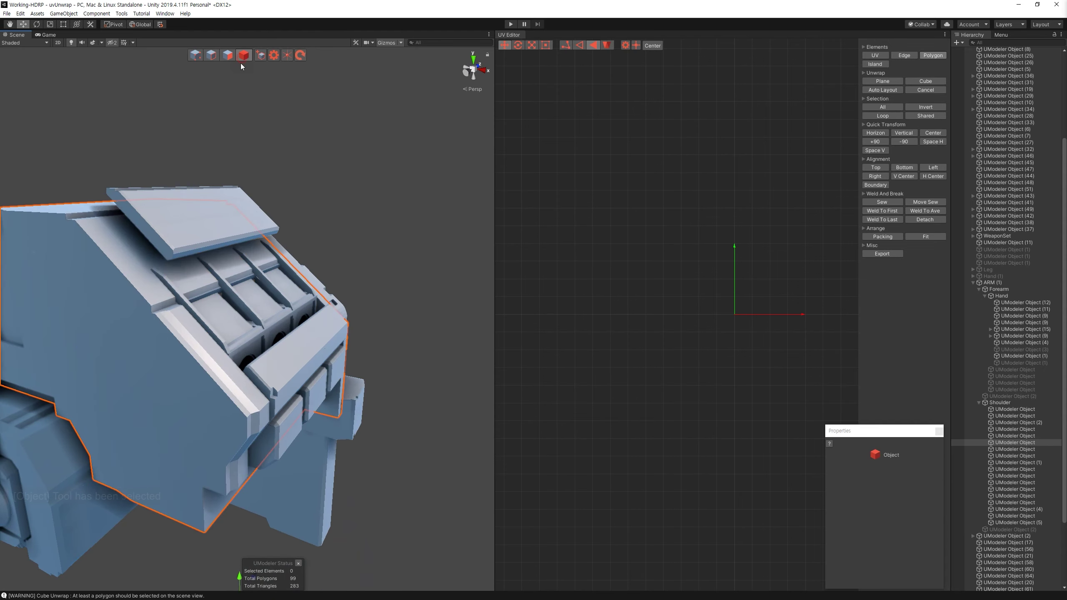
pyautogui.click(180, 238)
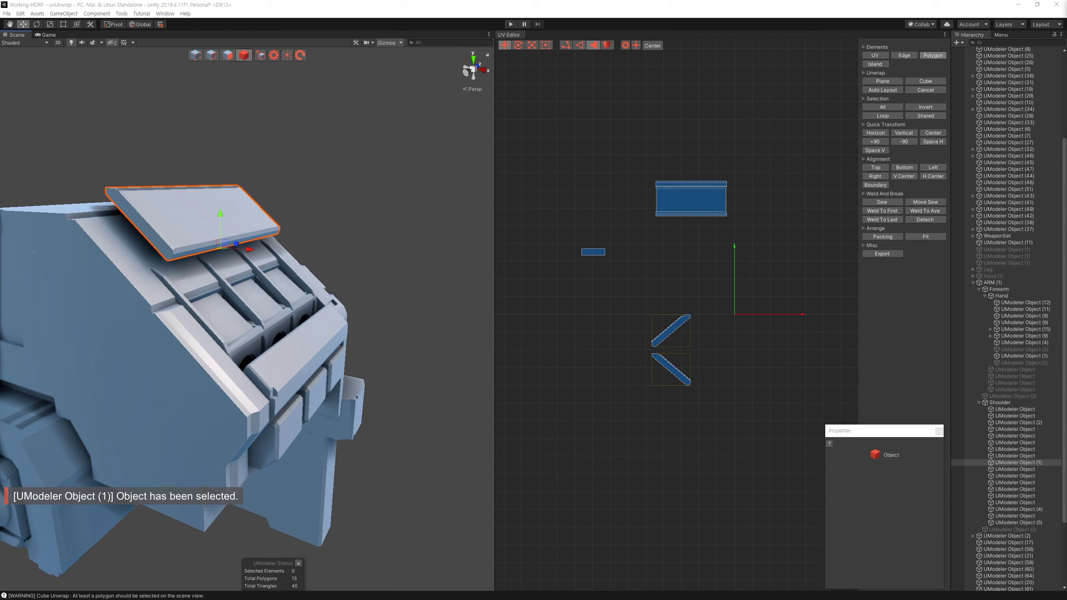
pyautogui.click(330, 193)
pyautogui.moveTo(330, 194)
pyautogui.keyDown('alt'); pyautogui.mouseDown()
pyautogui.moveTo(335, 350)
pyautogui.moveTo(340, 191)
pyautogui.mouseUp(); pyautogui.keyUp('alt')
pyautogui.click(335, 350)
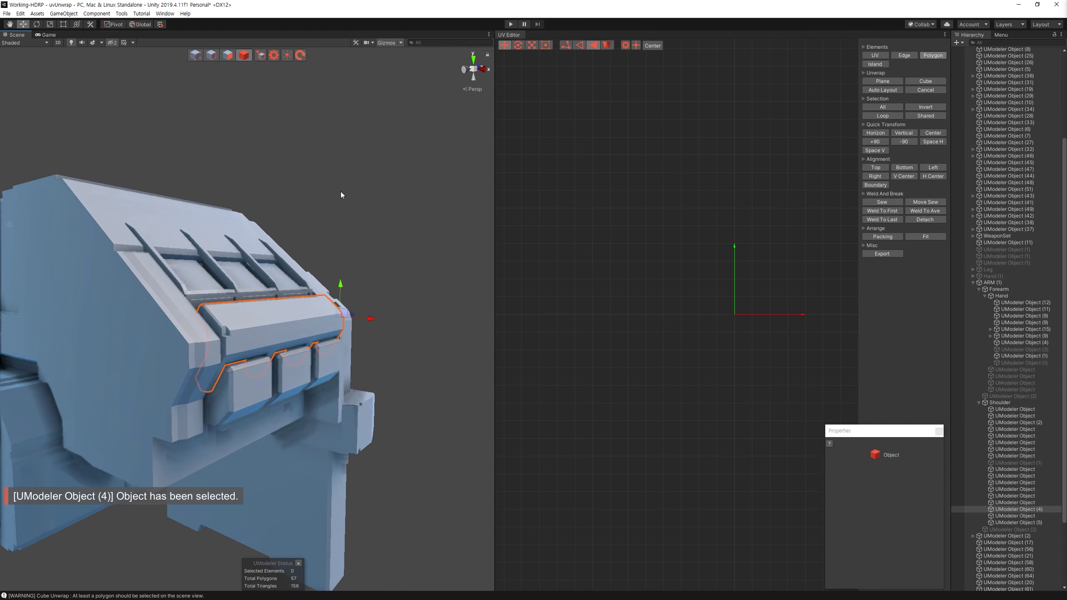
# Step: Cube-unwrap all 57 beam faces and move the UV islands to the left
pyautogui.press('3')
pyautogui.hotkey('ctrl', 'a')
pyautogui.keyDown('alt'); pyautogui.moveTo(284, 223); pyautogui.dragTo(370, 202); pyautogui.keyUp('alt')
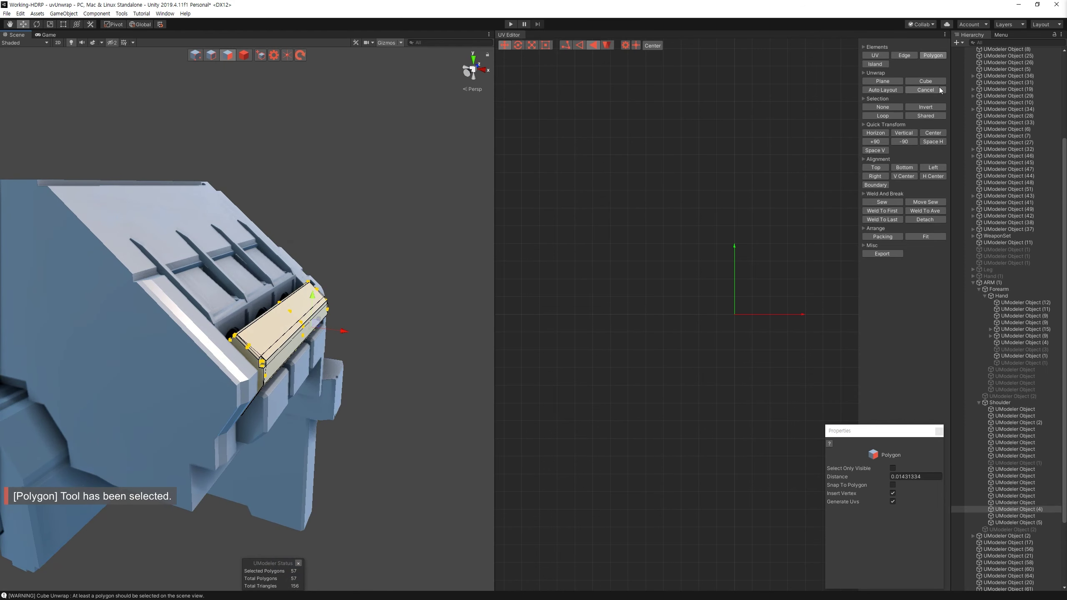
pyautogui.click(925, 81)
pyautogui.moveTo(777, 278); pyautogui.dragTo(580, 301)
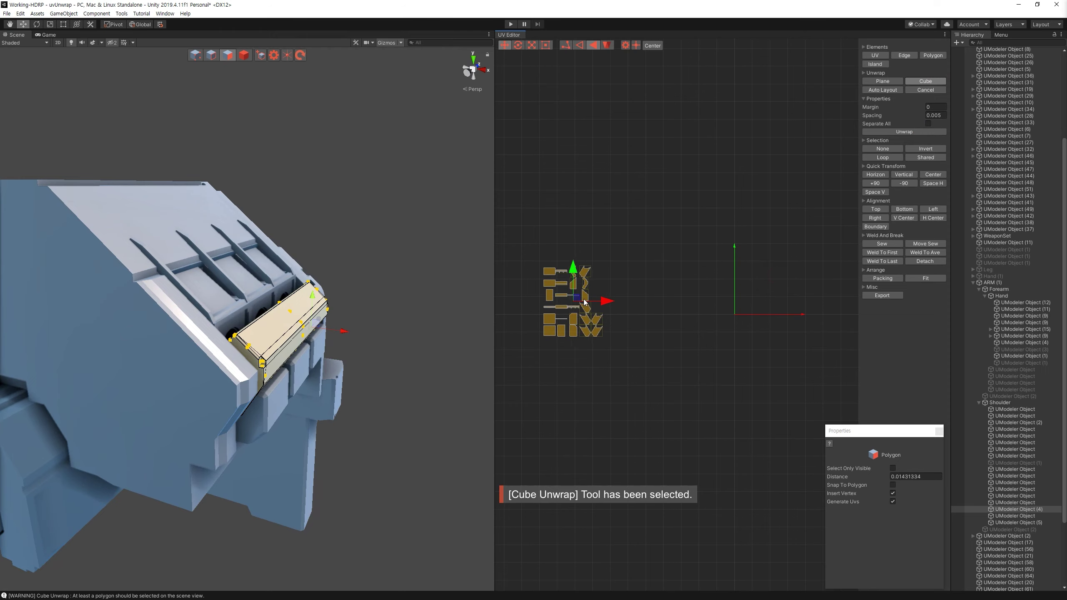
pyautogui.press('f')
# Step: Select the beam's 11 long front and end faces
pyautogui.keyDown('alt'); pyautogui.moveTo(467, 205); pyautogui.dragTo(297, 380); pyautogui.keyUp('alt')
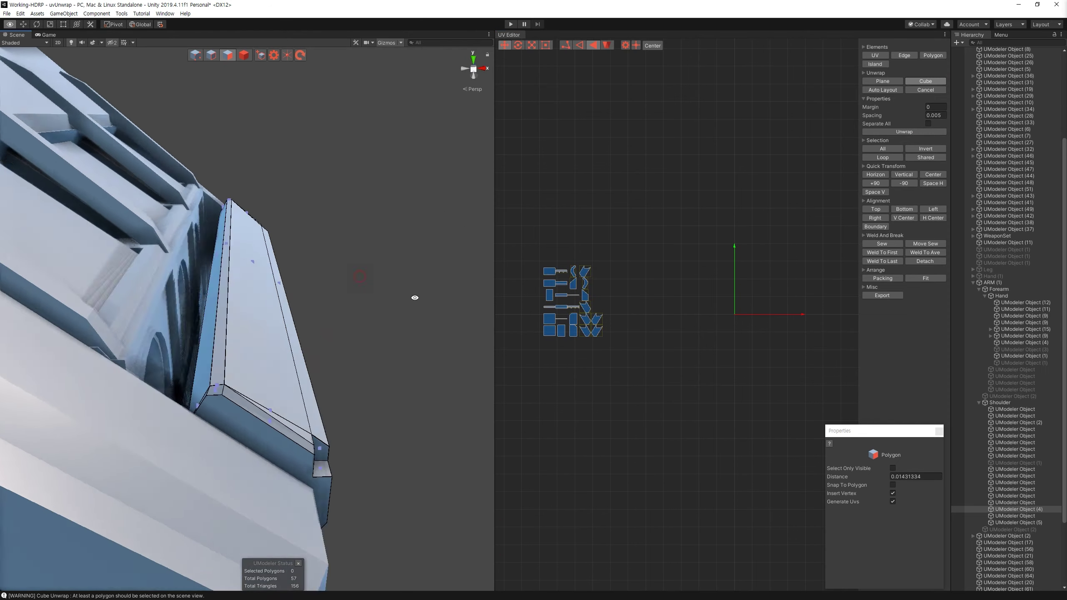
pyautogui.click(297, 380)
pyautogui.keyDown('ctrl'); pyautogui.click(297, 380); pyautogui.keyUp('ctrl')
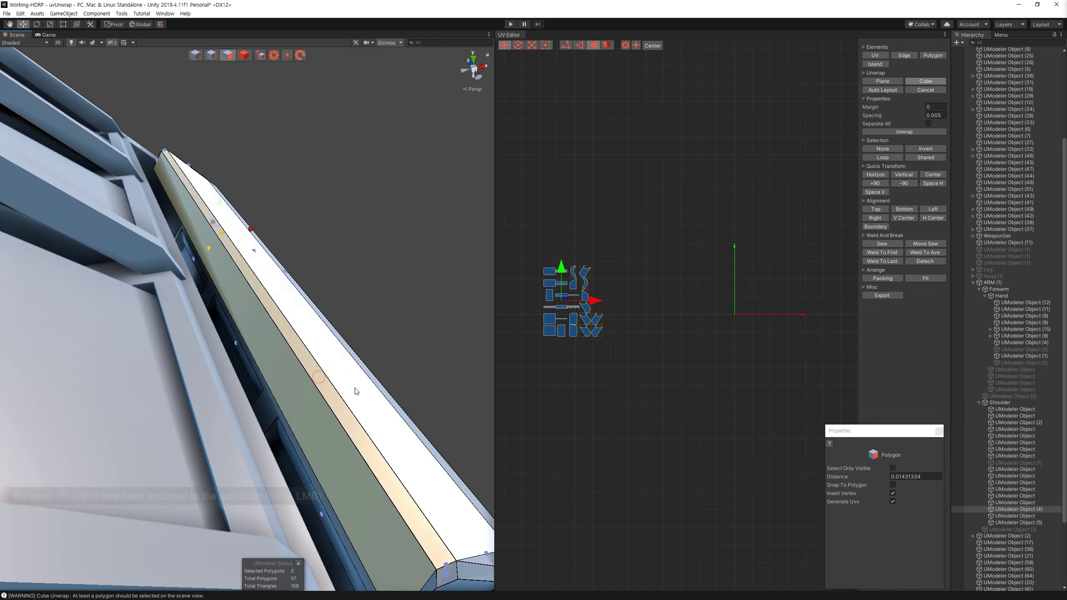
pyautogui.moveTo(297, 380)
pyautogui.keyDown('alt'); pyautogui.mouseDown()
pyautogui.moveTo(325, 281)
pyautogui.moveTo(131, 326)
pyautogui.moveTo(378, 339)
pyautogui.mouseUp(); pyautogui.keyUp('alt')
pyautogui.keyDown('ctrl'); pyautogui.click(325, 280); pyautogui.keyUp('ctrl')
pyautogui.keyDown('ctrl'); pyautogui.click(281, 306); pyautogui.keyUp('ctrl')
pyautogui.keyDown('ctrl'); pyautogui.click(238, 328); pyautogui.keyUp('ctrl')
pyautogui.keyDown('ctrl'); pyautogui.click(260, 319); pyautogui.keyUp('ctrl')
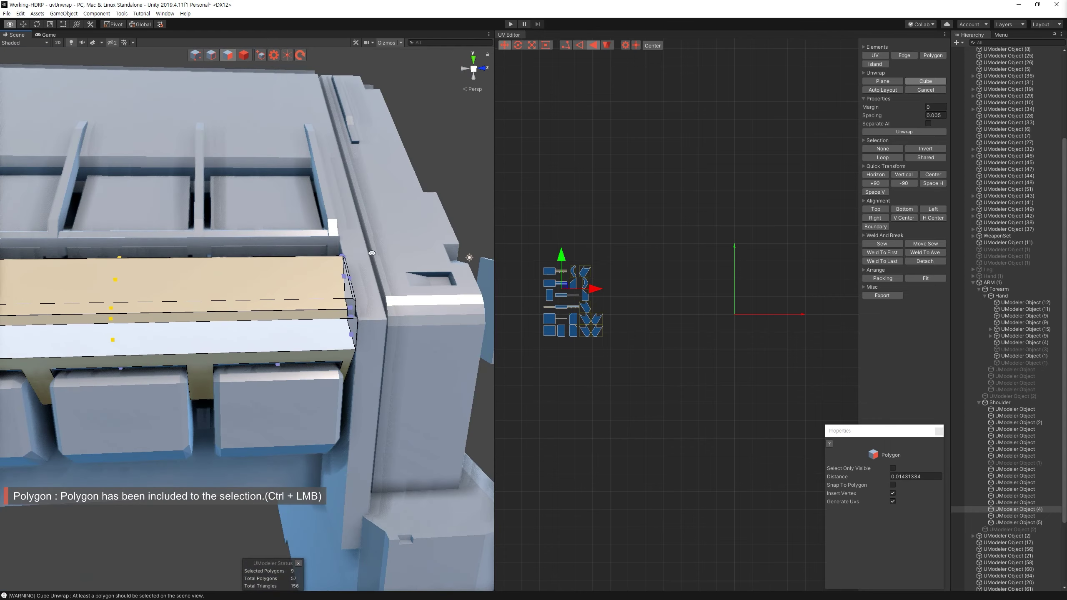
pyautogui.keyDown('ctrl'); pyautogui.click(378, 339); pyautogui.keyUp('ctrl')
pyautogui.keyDown('ctrl'); pyautogui.click(405, 336); pyautogui.keyUp('ctrl')
pyautogui.keyDown('alt'); pyautogui.moveTo(402, 277); pyautogui.dragTo(908, 118); pyautogui.keyUp('alt')
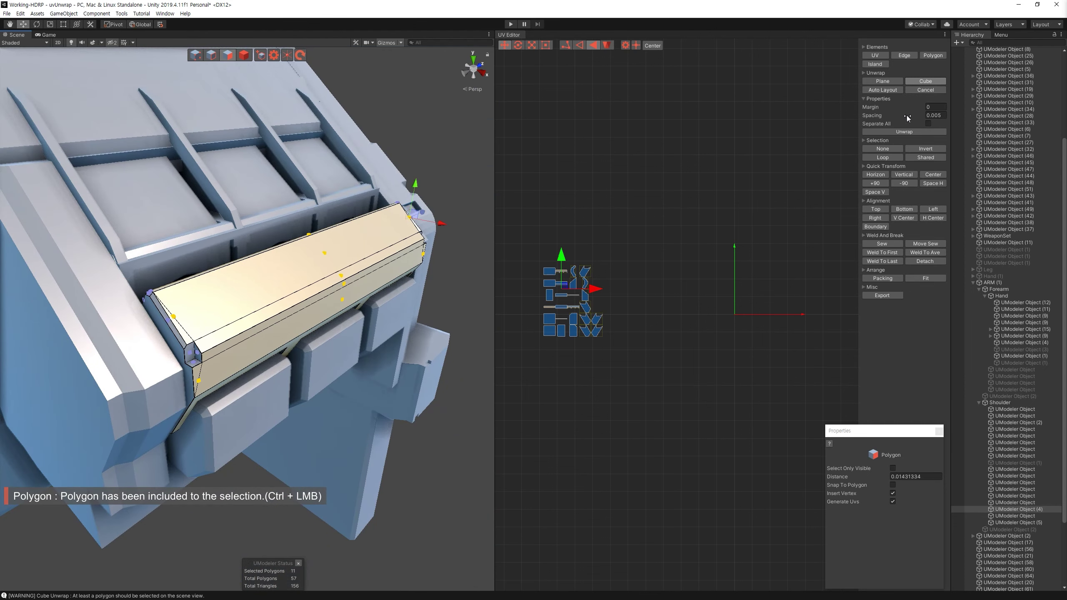
# Step: Plane-unwrap the 11 faces and move their island below the others
pyautogui.click(883, 81)
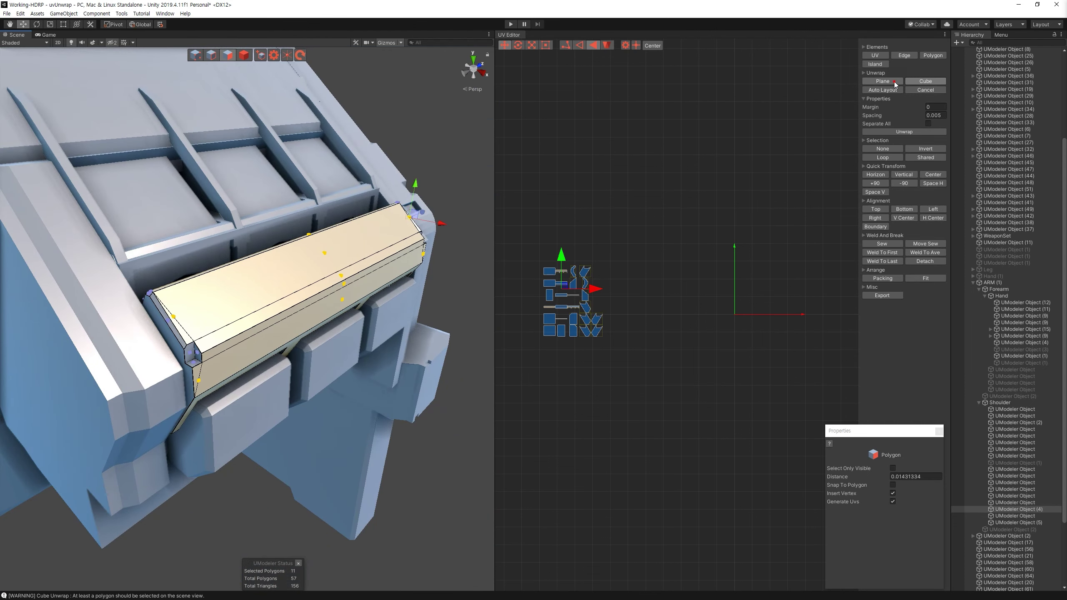
pyautogui.click(883, 140)
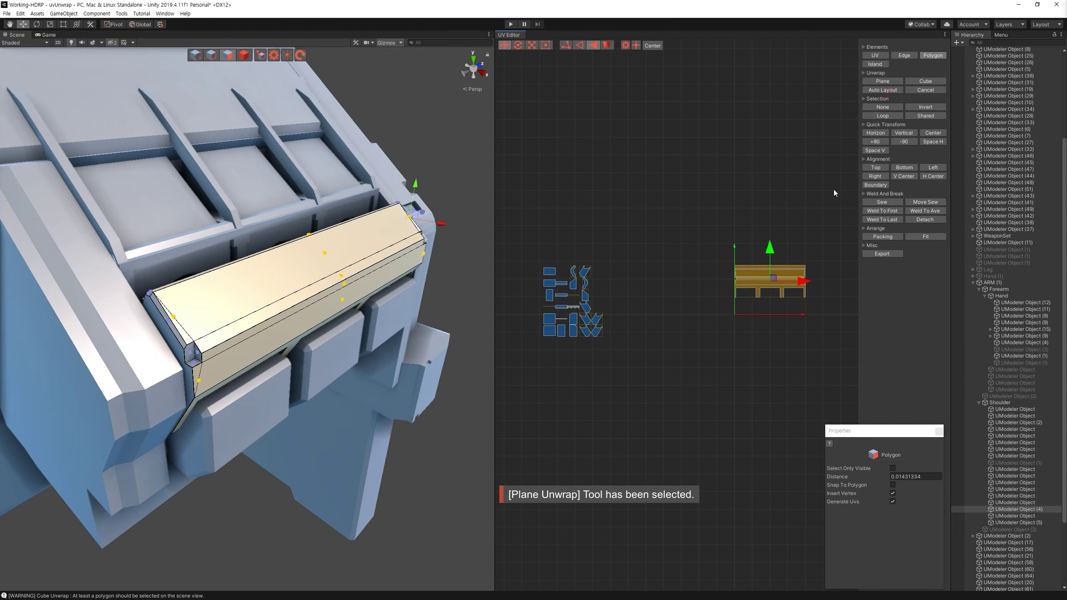
pyautogui.moveTo(771, 281); pyautogui.dragTo(667, 397)
pyautogui.click(731, 342)
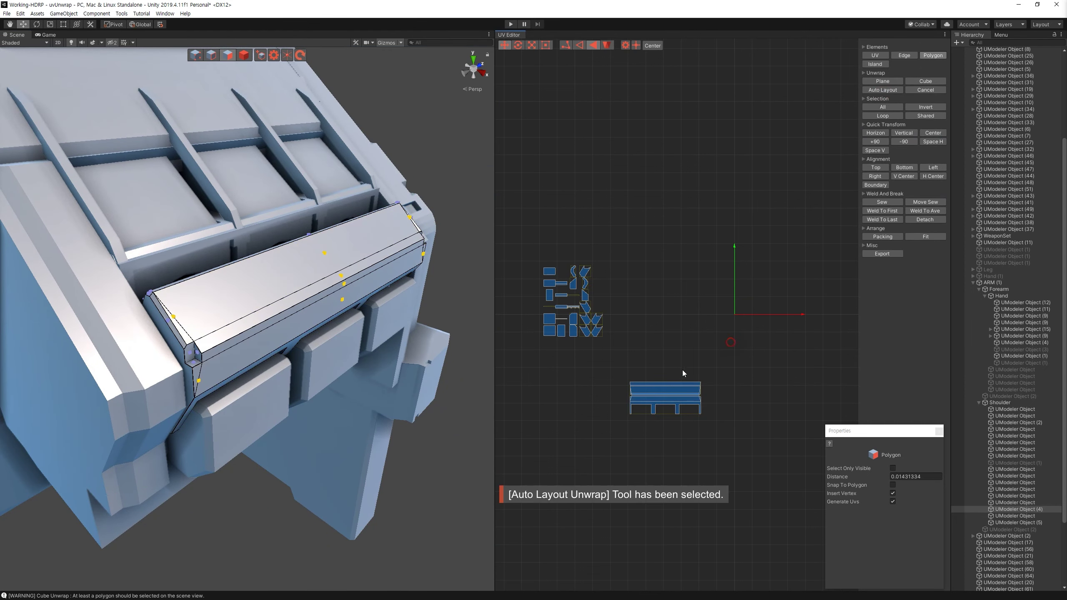
pyautogui.moveTo(694, 354); pyautogui.dragTo(537, 258)
# Step: Frame the UV islands, check a beam face, and select the Shoulder group
pyautogui.scroll(1, 646, 342)
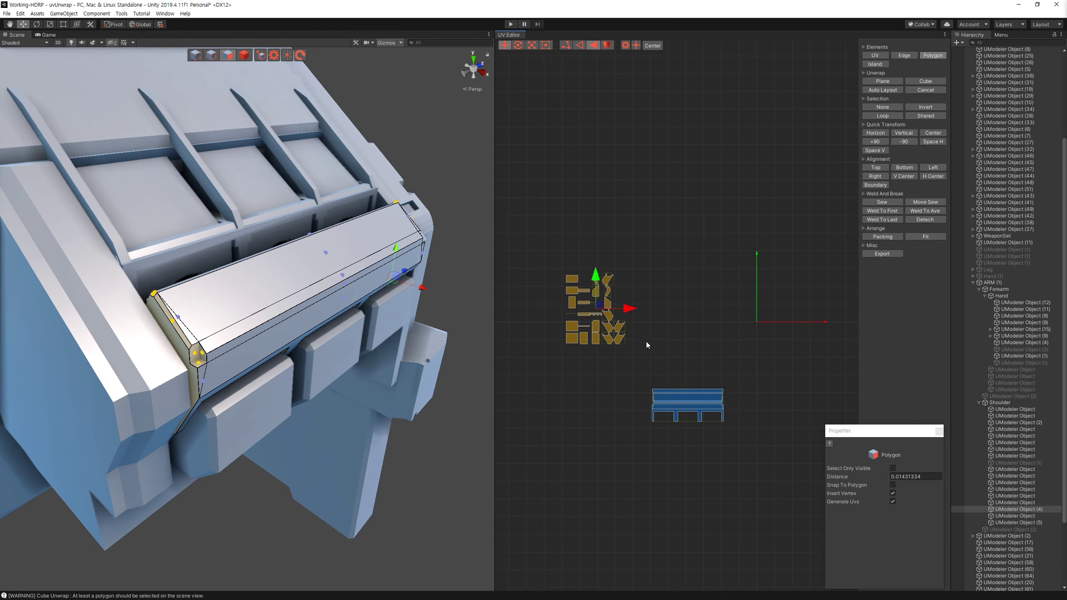
pyautogui.scroll(1, 613, 336)
pyautogui.press('f')
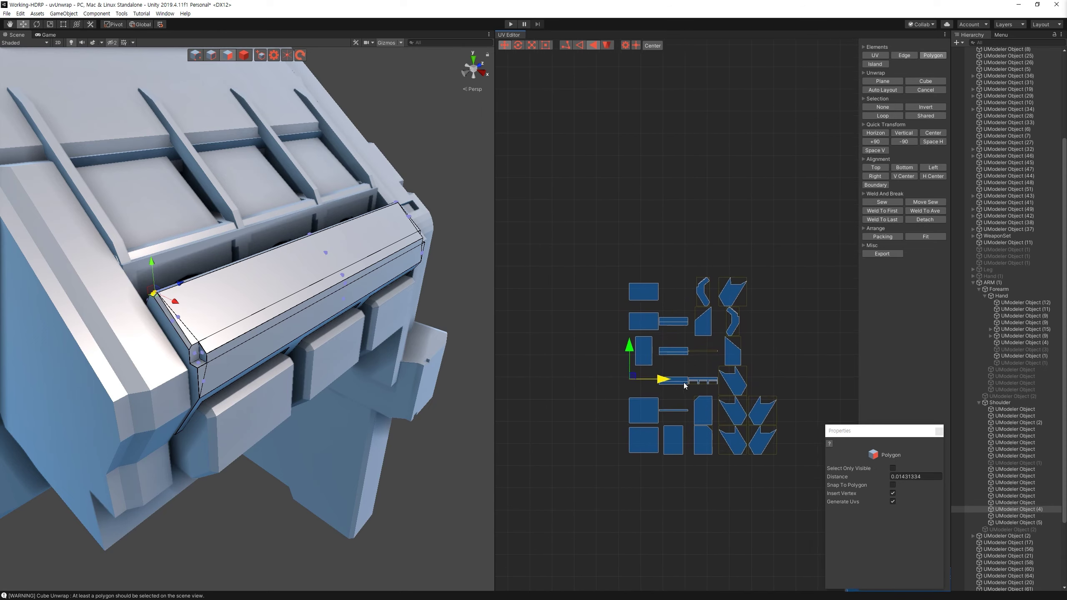
pyautogui.keyDown('alt'); pyautogui.moveTo(352, 392); pyautogui.dragTo(234, 453, button='right'); pyautogui.keyUp('alt')
pyautogui.click(234, 454)
pyautogui.keyDown('alt'); pyautogui.moveTo(234, 453); pyautogui.dragTo(237, 214); pyautogui.keyUp('alt')
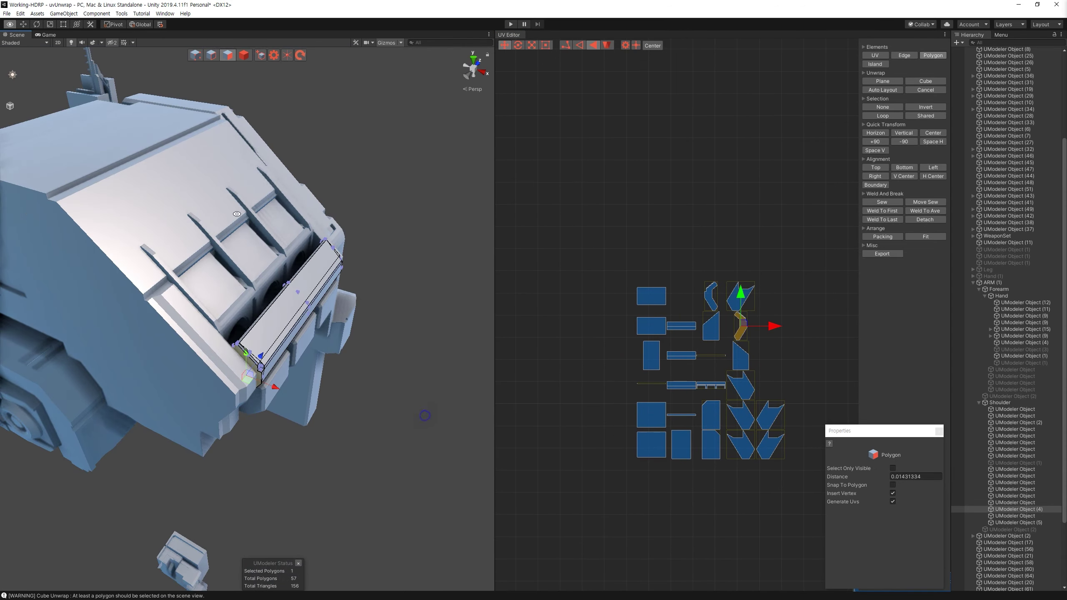
pyautogui.click(1012, 443)
pyautogui.click(1008, 402)
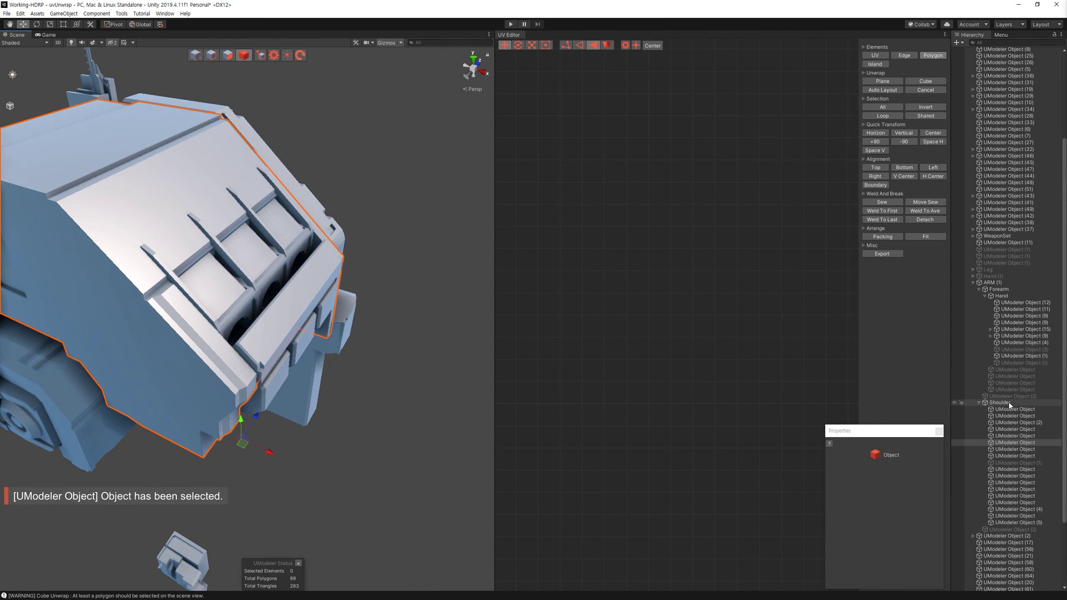
# Step: Isolate beam UModeler Object (4) by hiding the other Shoulder parts
pyautogui.click(954, 402)
pyautogui.click(955, 402)
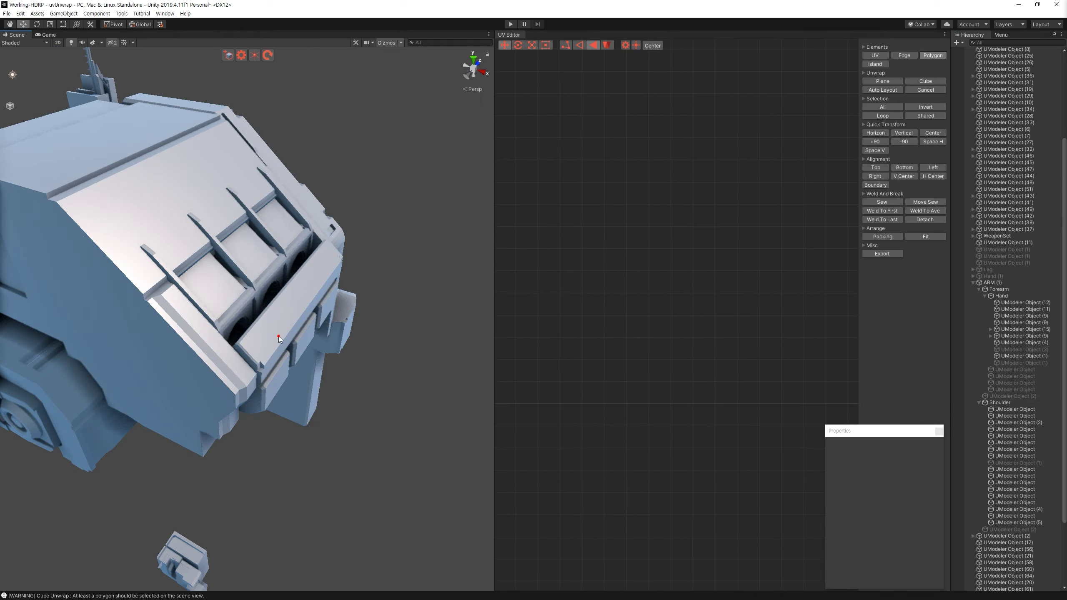
pyautogui.click(278, 337)
pyautogui.click(960, 402)
pyautogui.click(955, 509)
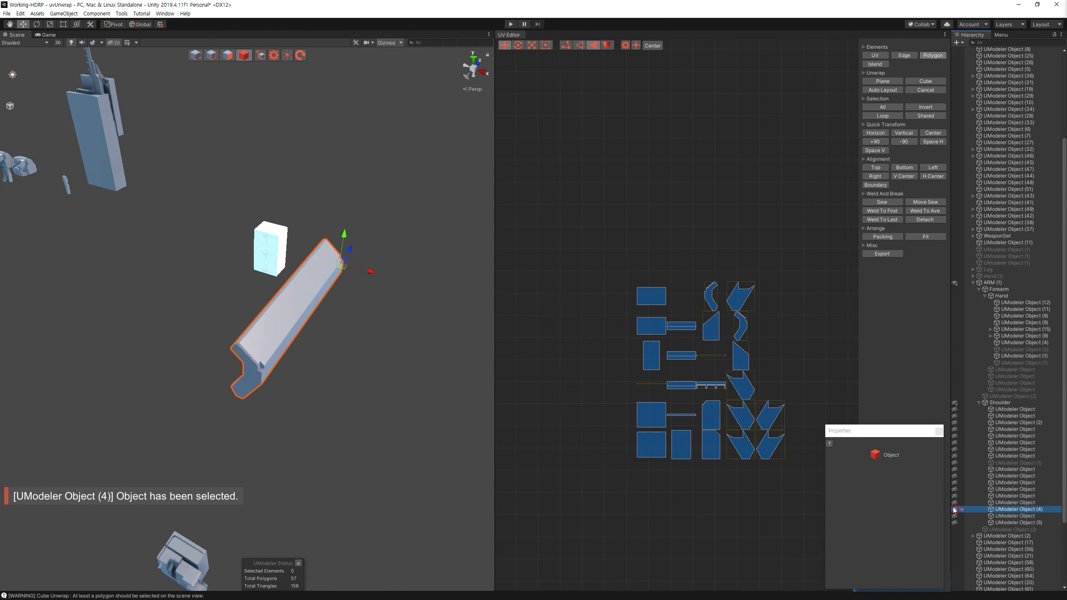
pyautogui.press('f')
pyautogui.keyDown('alt'); pyautogui.moveTo(265, 312); pyautogui.dragTo(449, 293); pyautogui.keyUp('alt')
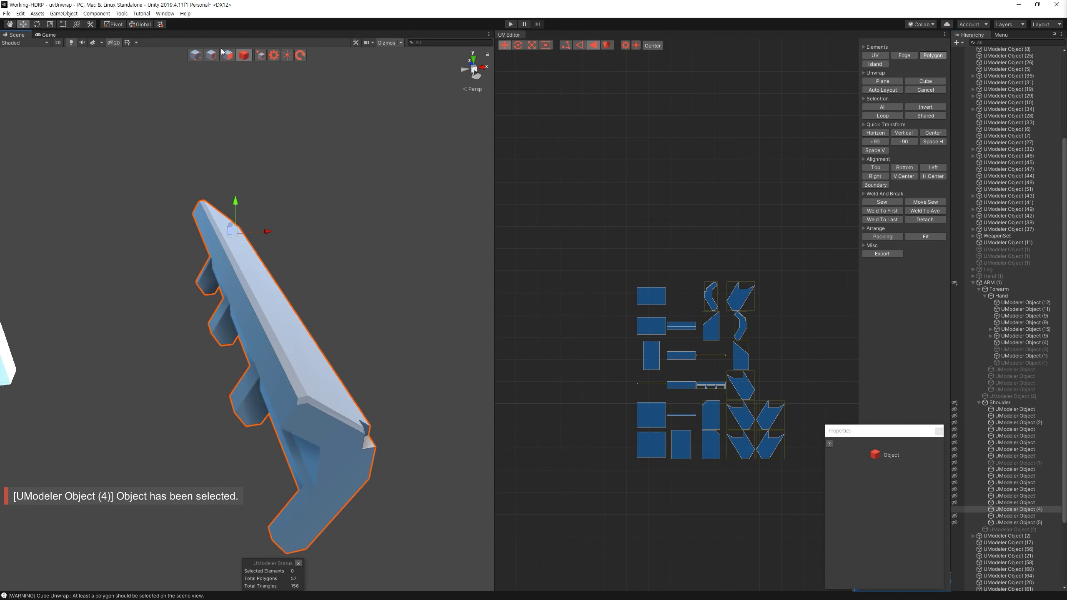
# Step: Select the bench-shaped island's faces plus the leg and three leg-end faces
pyautogui.click(225, 54)
pyautogui.keyDown('alt'); pyautogui.moveTo(268, 294); pyautogui.dragTo(390, 203); pyautogui.keyUp('alt')
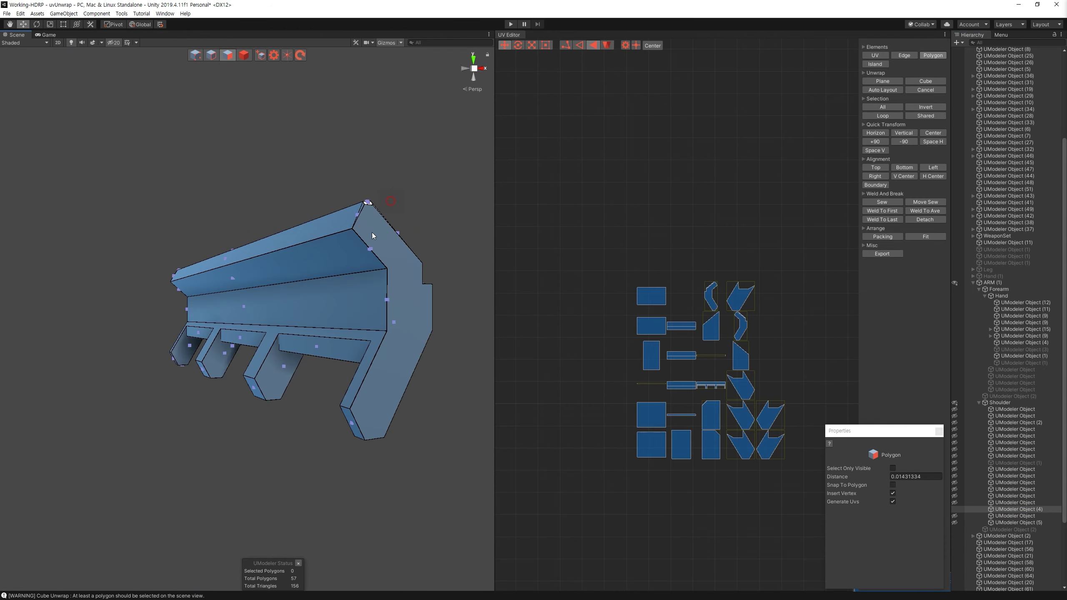
pyautogui.moveTo(574, 219); pyautogui.dragTo(790, 462)
pyautogui.keyDown('alt'); pyautogui.moveTo(440, 334); pyautogui.dragTo(460, 414); pyautogui.keyUp('alt')
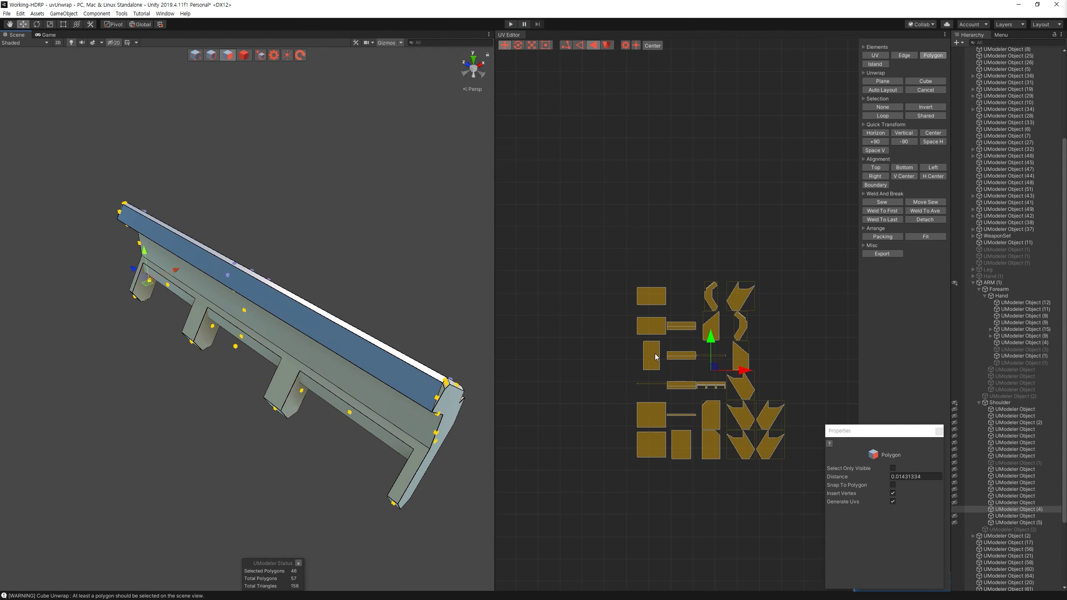
pyautogui.scroll(-3, 601, 394)
pyautogui.moveTo(600, 394); pyautogui.dragTo(758, 391)
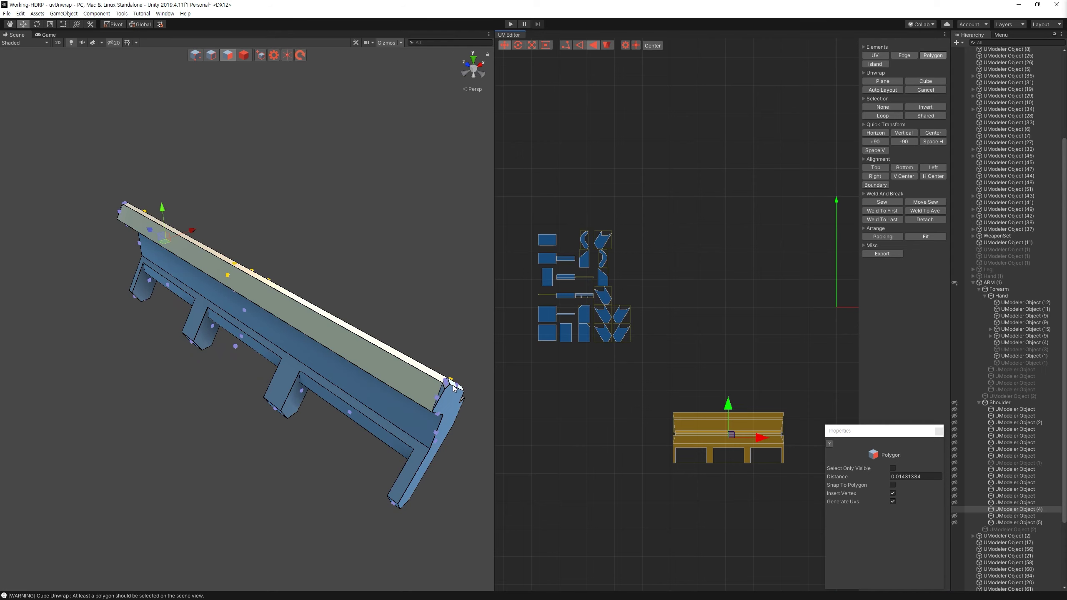
pyautogui.moveTo(290, 223)
pyautogui.keyDown('alt'); pyautogui.mouseDown()
pyautogui.moveTo(164, 372)
pyautogui.moveTo(312, 191)
pyautogui.moveTo(180, 378)
pyautogui.mouseUp(); pyautogui.keyUp('alt')
pyautogui.keyDown('ctrl'); pyautogui.click(164, 372); pyautogui.keyUp('ctrl')
pyautogui.keyDown('ctrl'); pyautogui.click(10, 330); pyautogui.keyUp('ctrl')
pyautogui.keyDown('ctrl'); pyautogui.click(299, 399); pyautogui.keyUp('ctrl')
pyautogui.keyDown('ctrl'); pyautogui.click(391, 422); pyautogui.keyUp('ctrl')
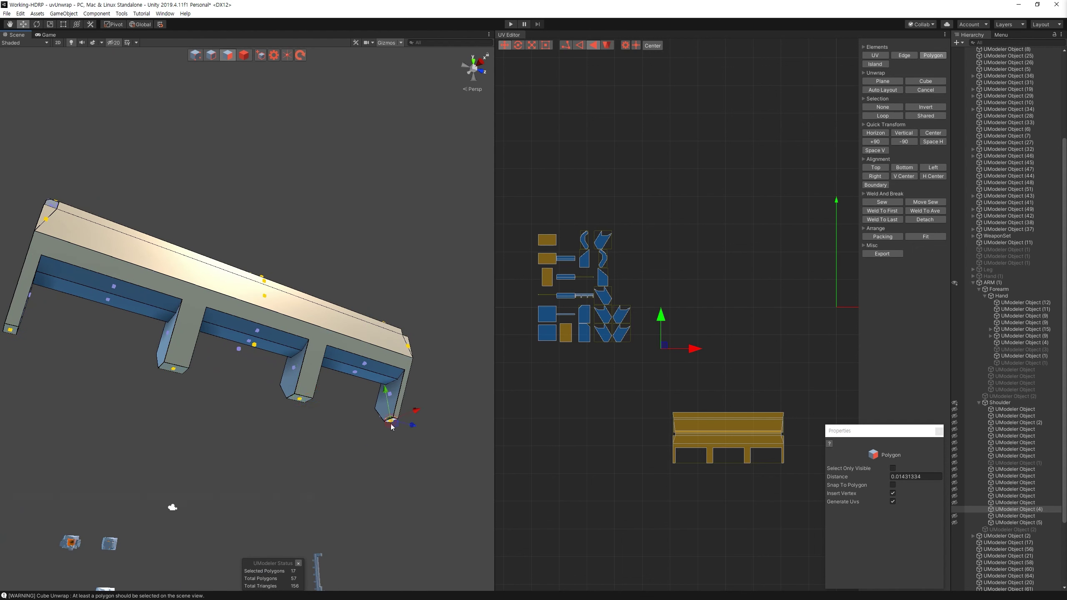
# Step: Plane-unwrap and auto-lay out the selected bench faces
pyautogui.click(892, 81)
pyautogui.click(924, 141)
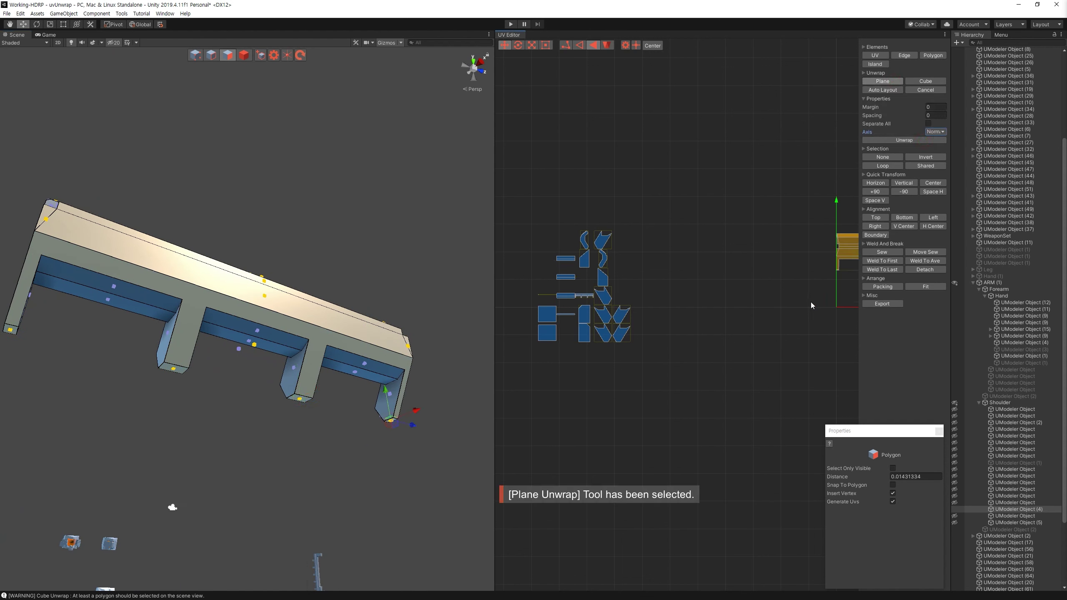
pyautogui.click(882, 89)
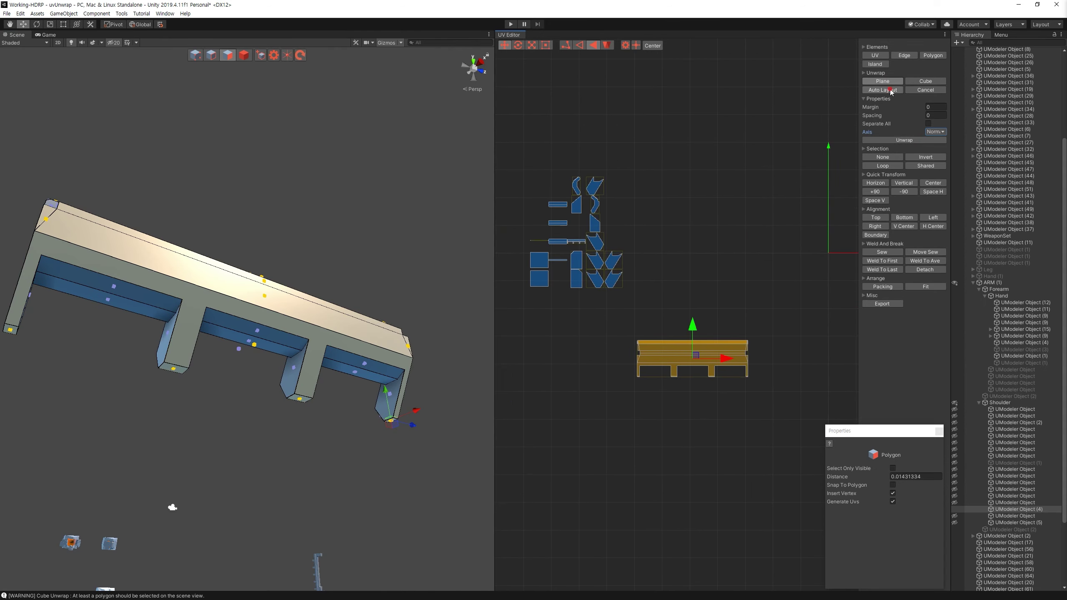
pyautogui.moveTo(708, 351)
pyautogui.keyDown('alt'); pyautogui.mouseDown()
pyautogui.moveTo(627, 288)
pyautogui.moveTo(815, 339)
pyautogui.mouseUp(); pyautogui.keyUp('alt')
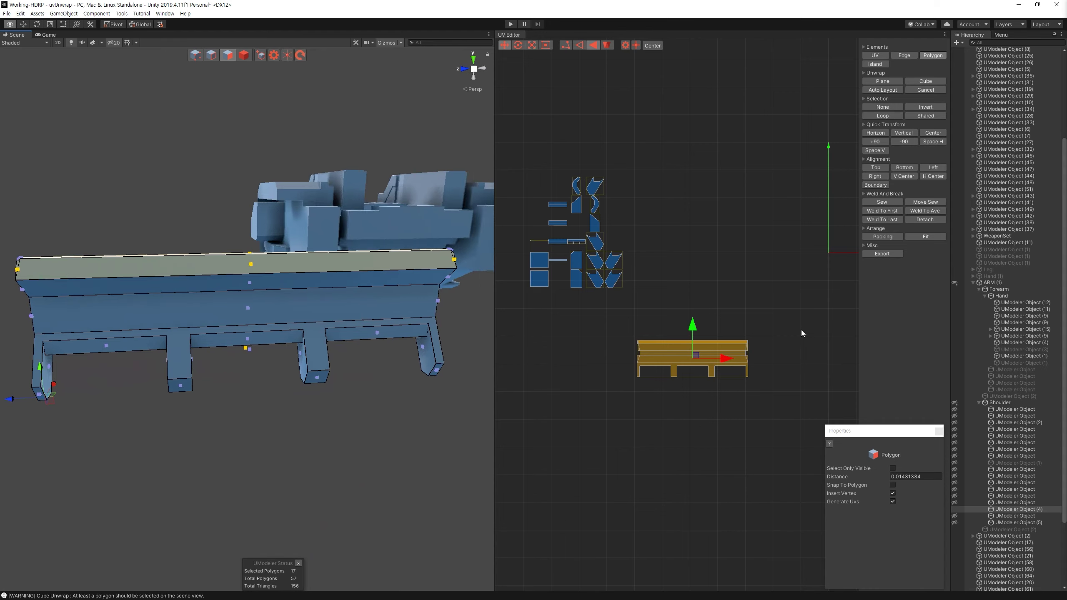
pyautogui.keyDown('alt'); pyautogui.moveTo(815, 339); pyautogui.dragTo(799, 337); pyautogui.keyUp('alt')
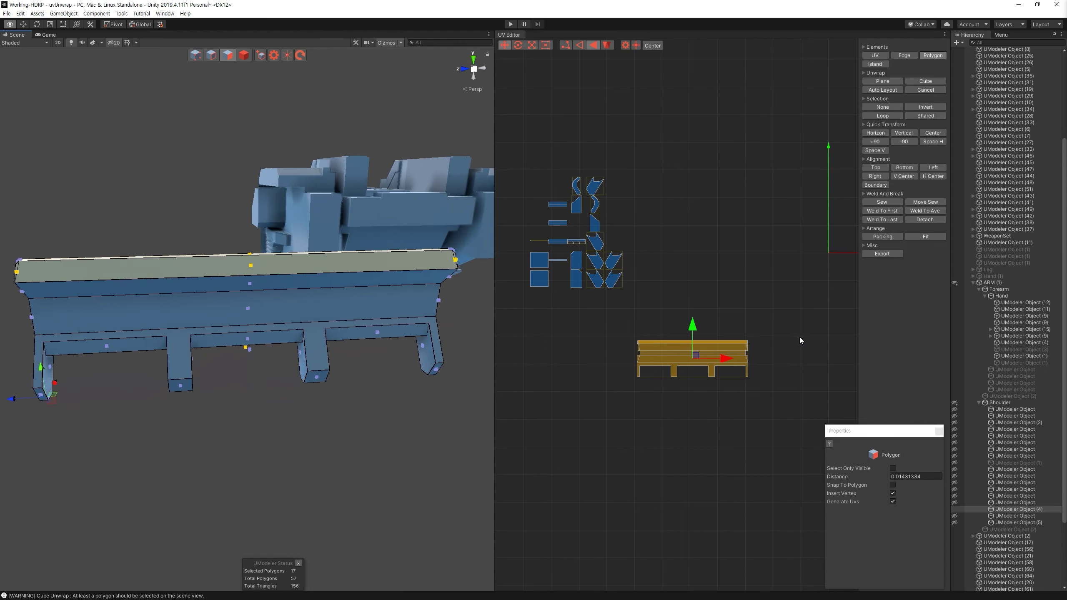
pyautogui.keyDown('alt'); pyautogui.moveTo(229, 424); pyautogui.dragTo(416, 381, button='right'); pyautogui.keyUp('alt')
pyautogui.moveTo(416, 380)
pyautogui.keyDown('alt'); pyautogui.mouseDown()
pyautogui.moveTo(432, 420)
pyautogui.moveTo(712, 418)
pyautogui.mouseUp(); pyautogui.keyUp('alt')
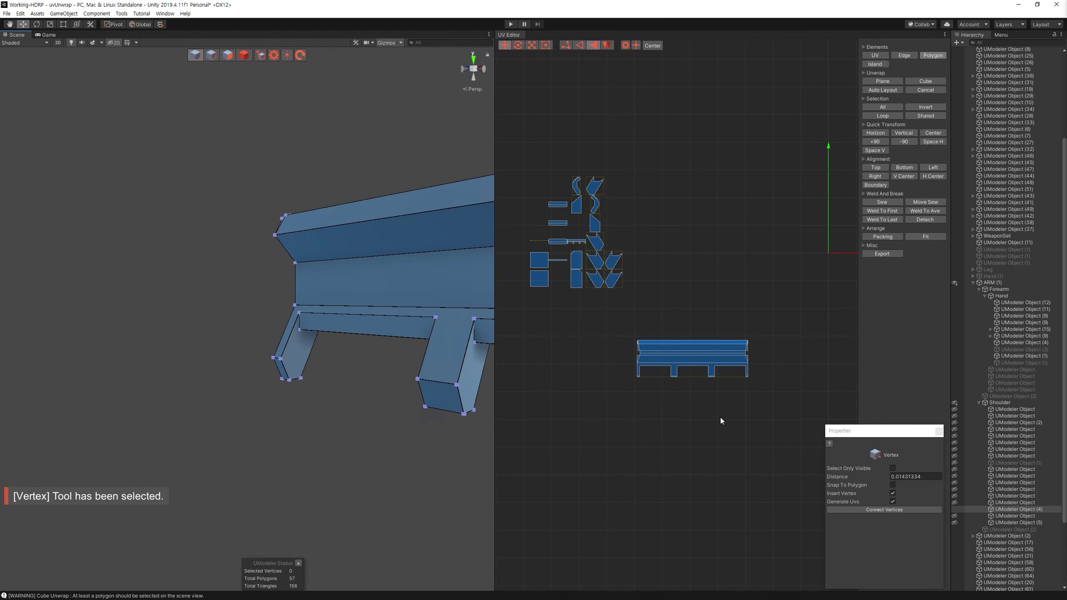
# Step: Plane-unwrap the bench island with its slanted piece and move it down-left
pyautogui.moveTo(593, 317)
pyautogui.mouseDown()
pyautogui.moveTo(770, 422)
pyautogui.moveTo(551, 326)
pyautogui.mouseUp()
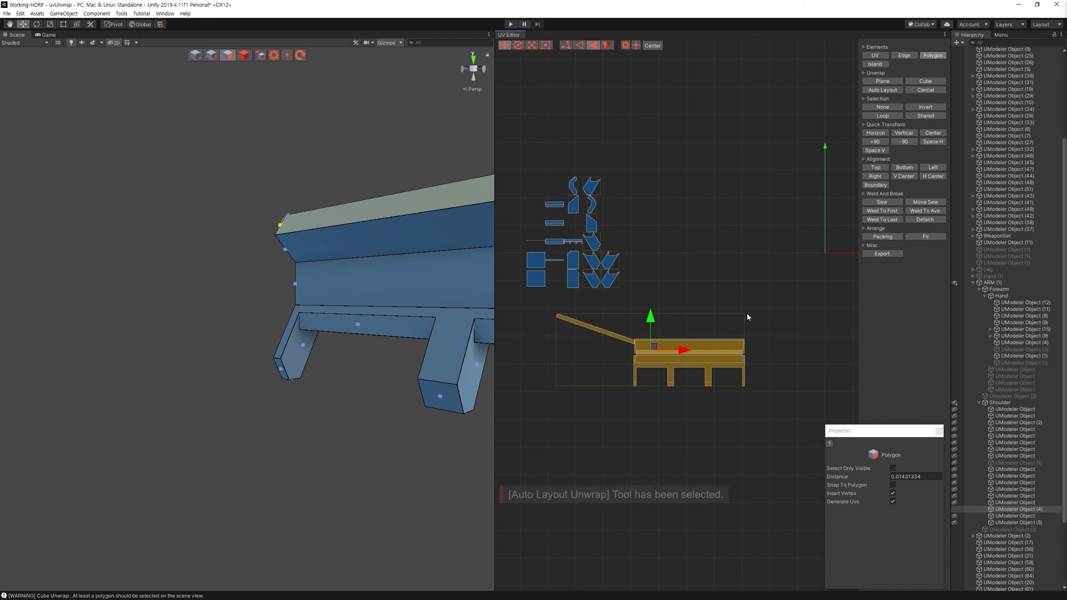
pyautogui.click(615, 353)
pyautogui.click(595, 328)
pyautogui.keyDown('alt'); pyautogui.moveTo(378, 370); pyautogui.dragTo(417, 377); pyautogui.keyUp('alt')
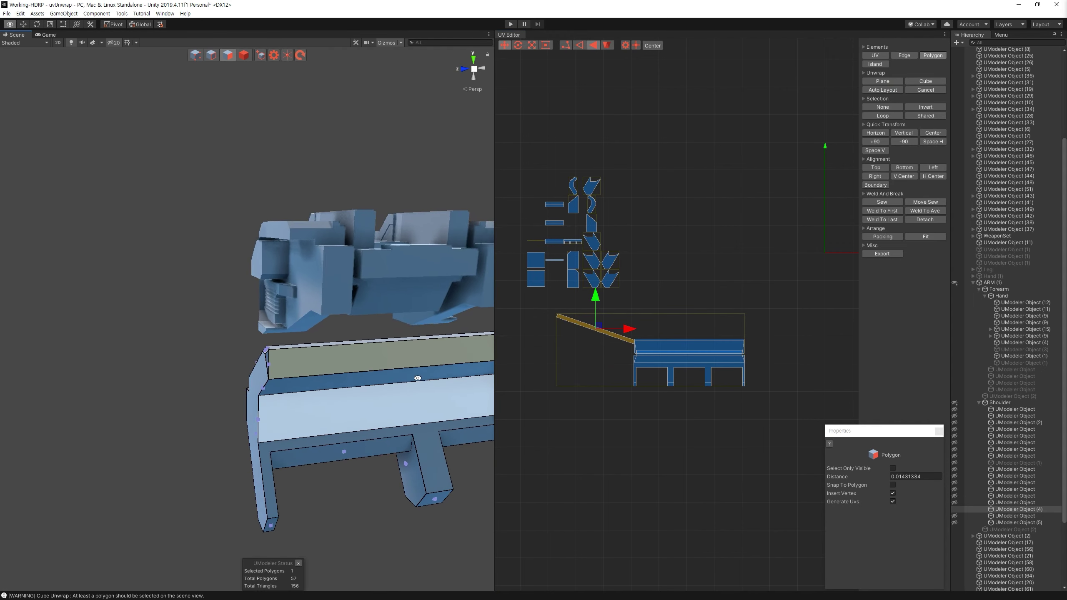
pyautogui.moveTo(786, 405); pyautogui.dragTo(572, 316)
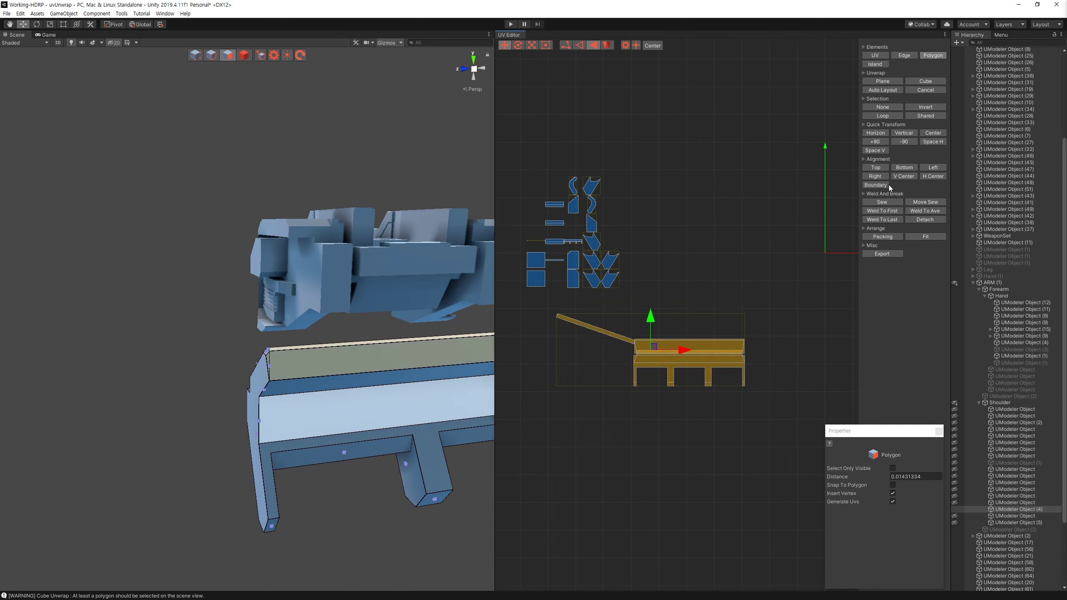
pyautogui.click(882, 80)
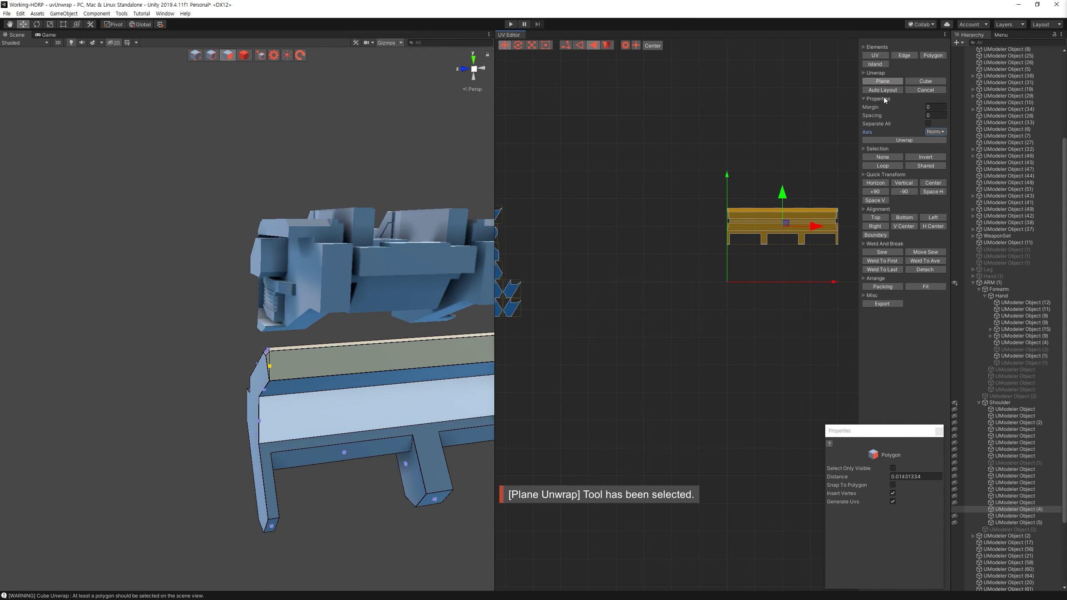
pyautogui.click(833, 184)
pyautogui.moveTo(749, 219); pyautogui.dragTo(612, 415)
pyautogui.click(639, 356)
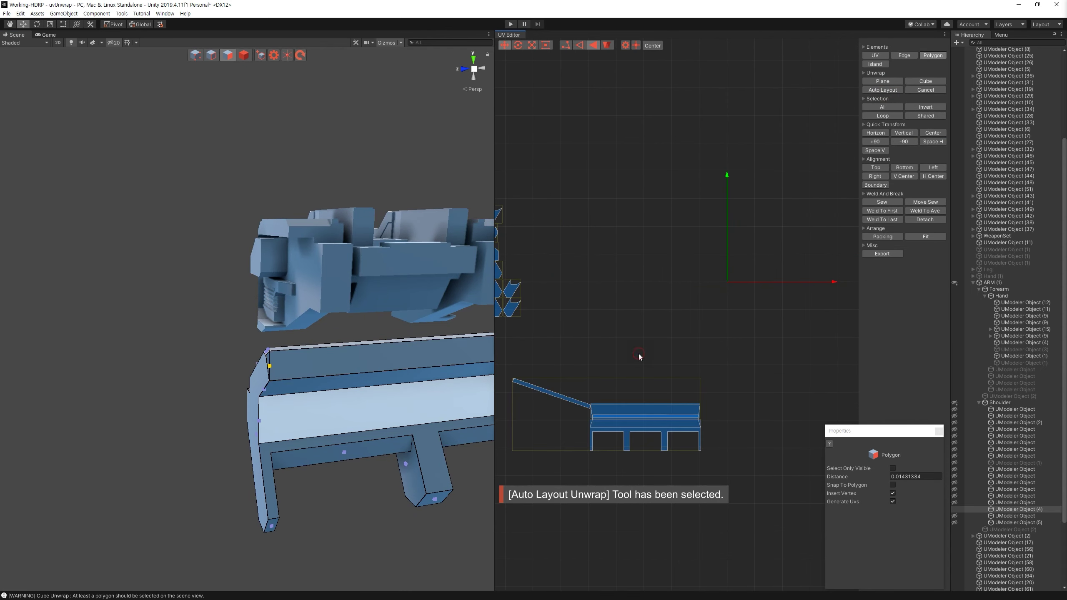
pyautogui.click(572, 401)
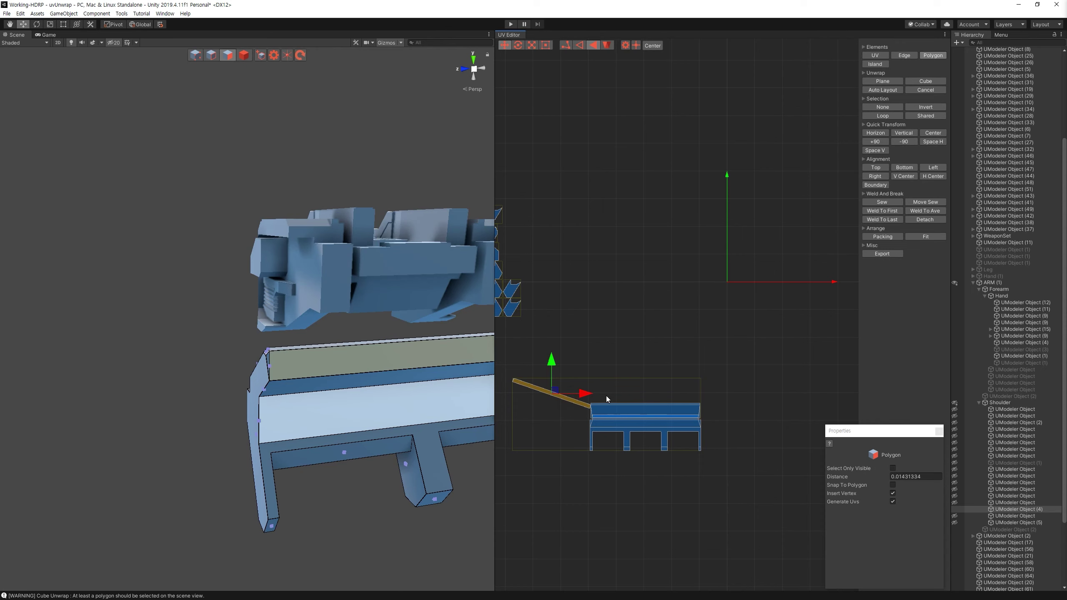
# Step: Select all of the bench's vertices and merge duplicates with Remove Doubles
pyautogui.moveTo(606, 398); pyautogui.dragTo(703, 448)
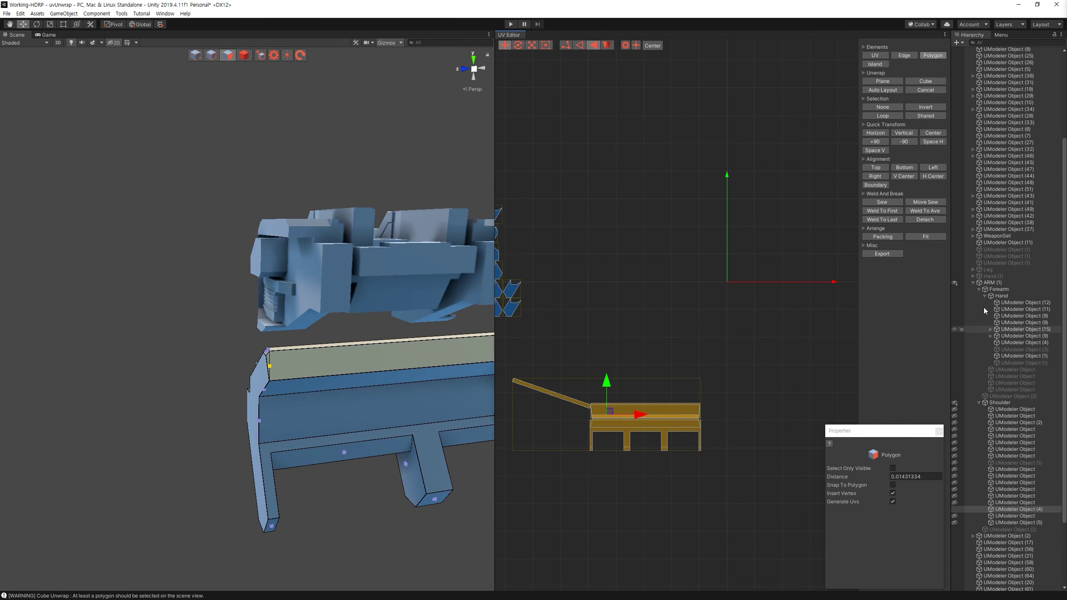
pyautogui.click(1008, 36)
pyautogui.press('3')
pyautogui.keyDown('alt'); pyautogui.moveTo(330, 348); pyautogui.dragTo(269, 202); pyautogui.keyUp('alt')
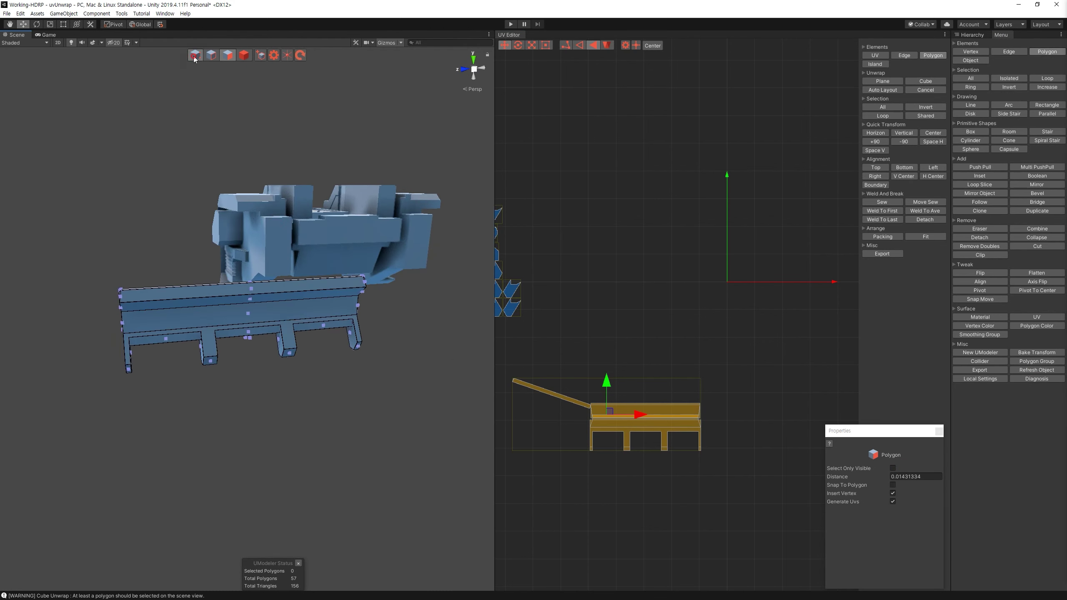
pyautogui.press('1')
pyautogui.hotkey('ctrl', 'a')
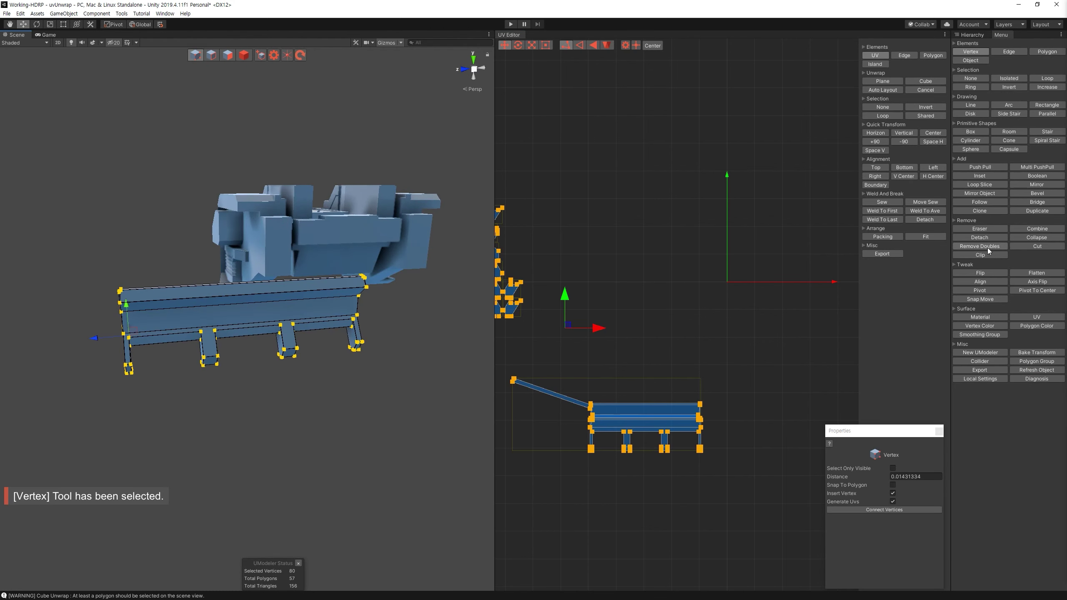
pyautogui.click(987, 248)
pyautogui.keyDown('alt'); pyautogui.moveTo(390, 344); pyautogui.dragTo(228, 60); pyautogui.keyUp('alt')
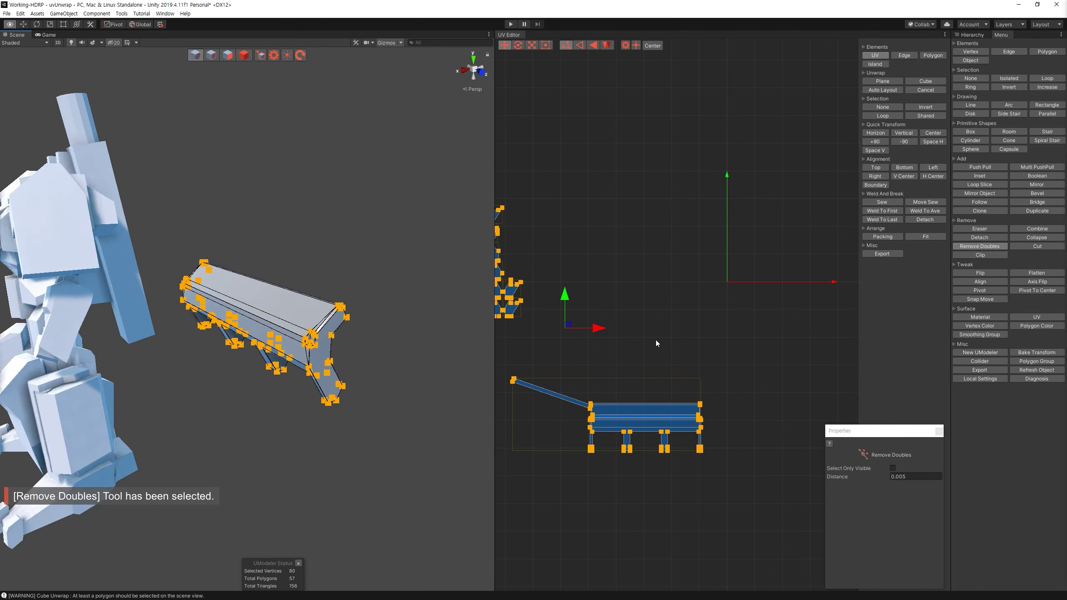
pyautogui.press('Escape')
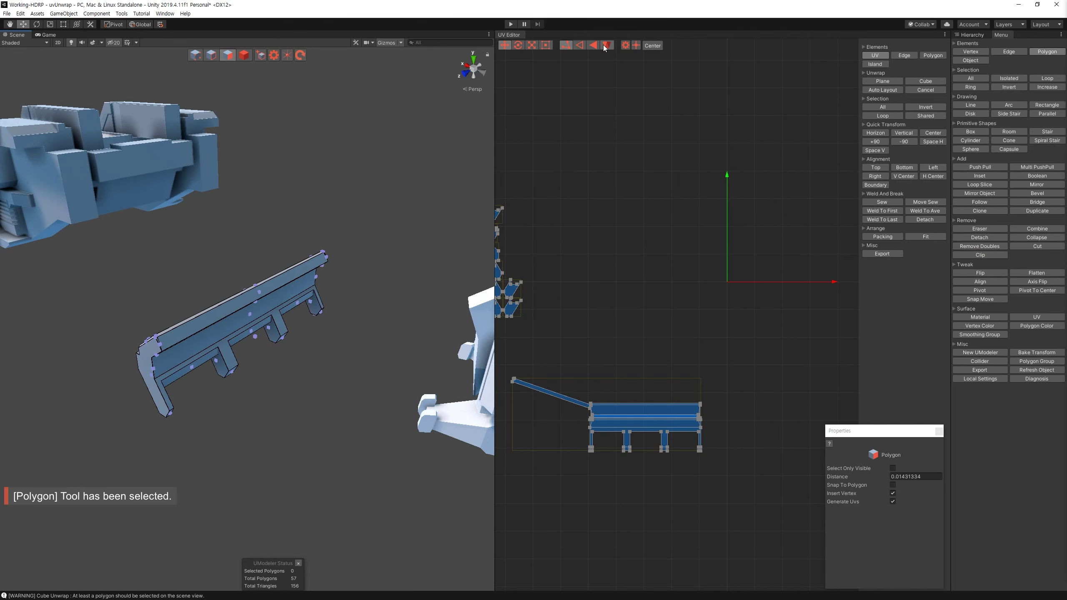
# Step: Move the bench body UV islands down and detach the top strip faces
pyautogui.moveTo(736, 485); pyautogui.dragTo(579, 424)
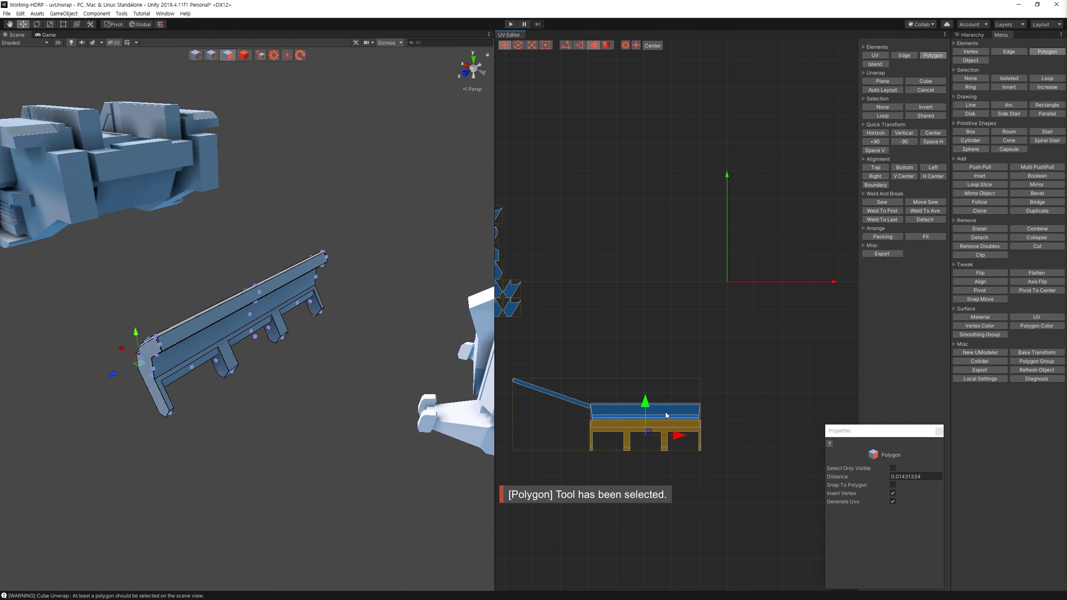
pyautogui.moveTo(646, 418); pyautogui.dragTo(649, 475)
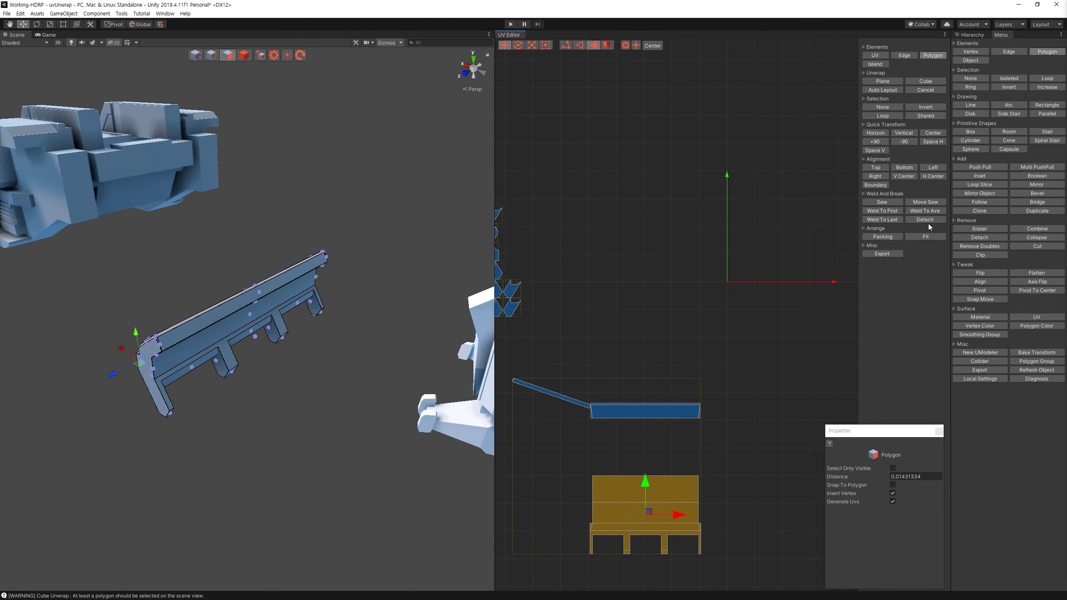
pyautogui.click(925, 220)
pyautogui.click(244, 294)
# Step: Plane-unwrap the top strip and auto-lay it out as a flat island
pyautogui.press('f')
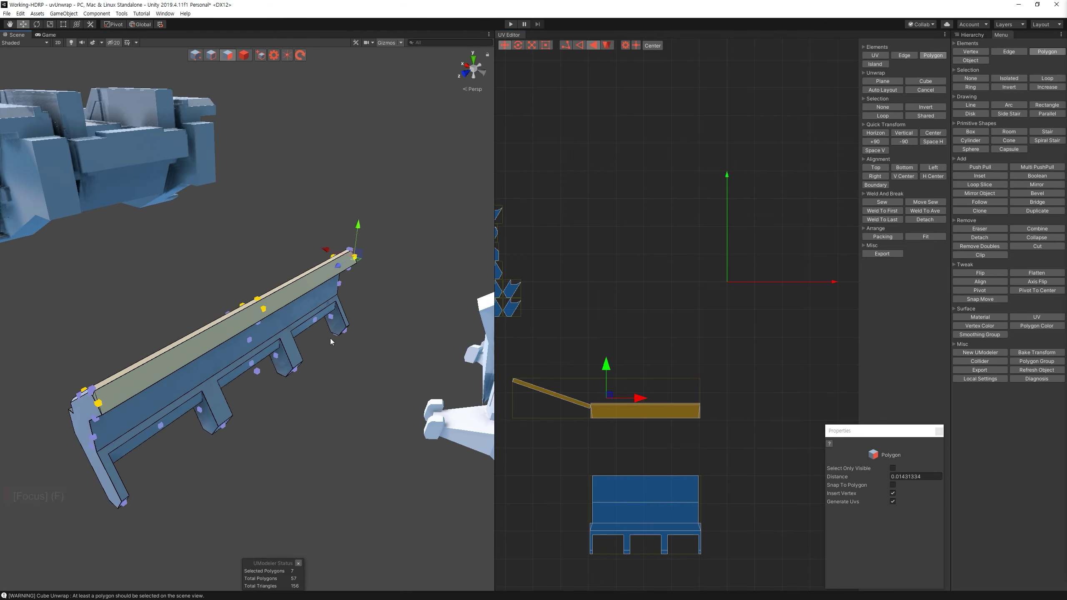
pyautogui.moveTo(361, 204)
pyautogui.keyDown('alt'); pyautogui.mouseDown()
pyautogui.moveTo(222, 309)
pyautogui.moveTo(251, 328)
pyautogui.mouseUp(); pyautogui.keyUp('alt')
pyautogui.click(882, 82)
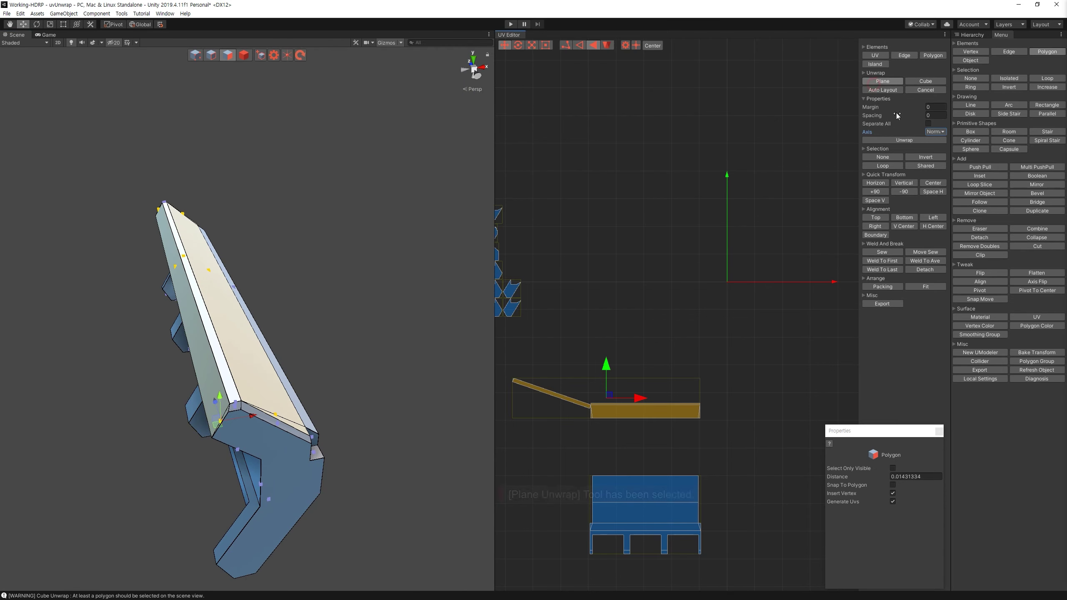
pyautogui.click(915, 141)
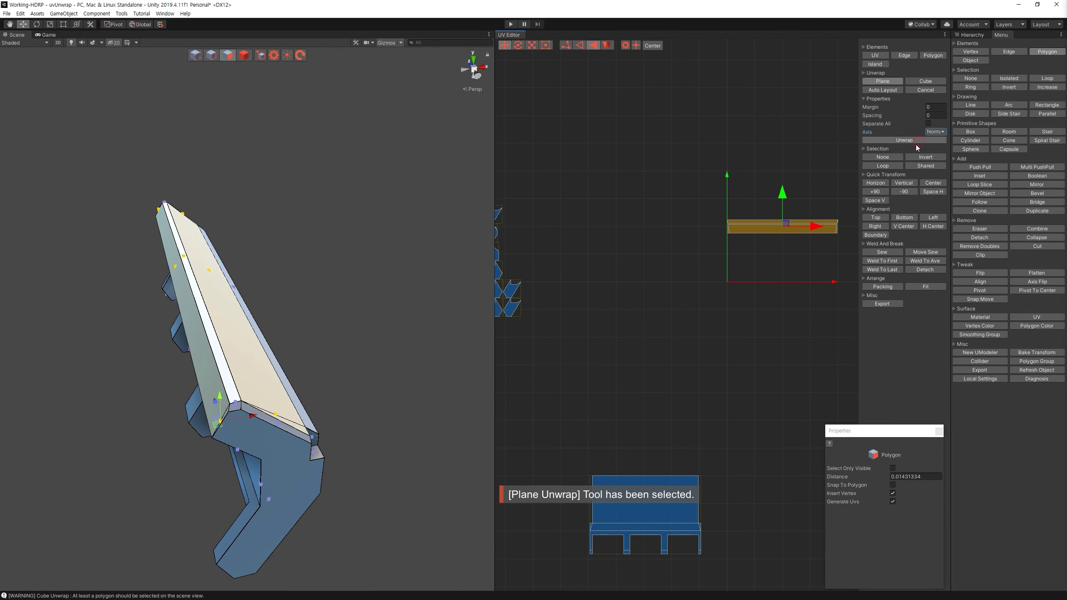
pyautogui.click(886, 90)
# Step: Locate the thin UV strip and the beam's long top face in the UV and 3D views
pyautogui.press('f')
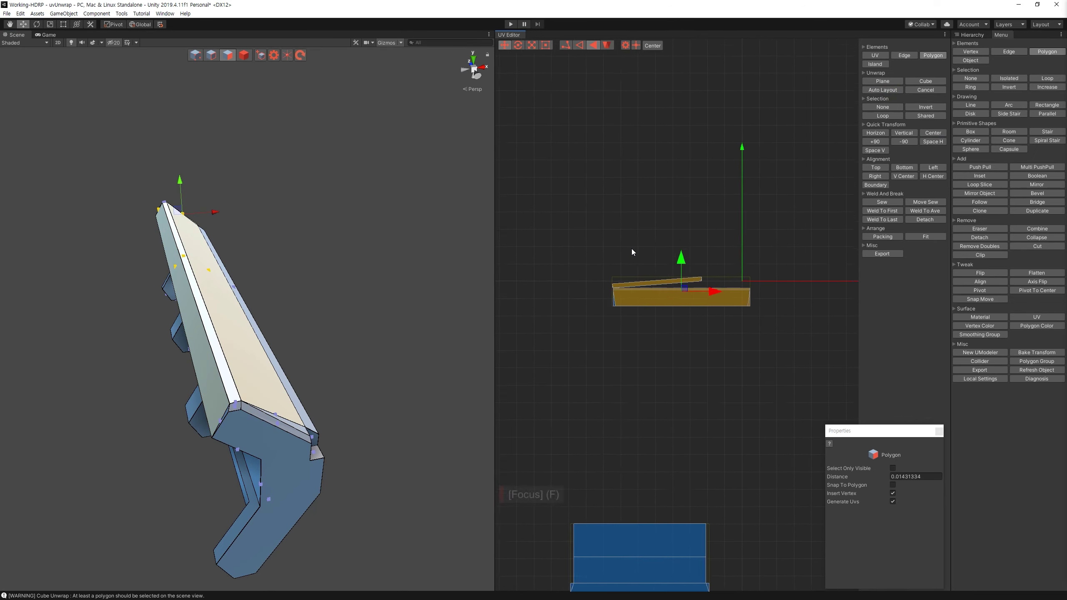
pyautogui.press('f')
pyautogui.click(754, 258)
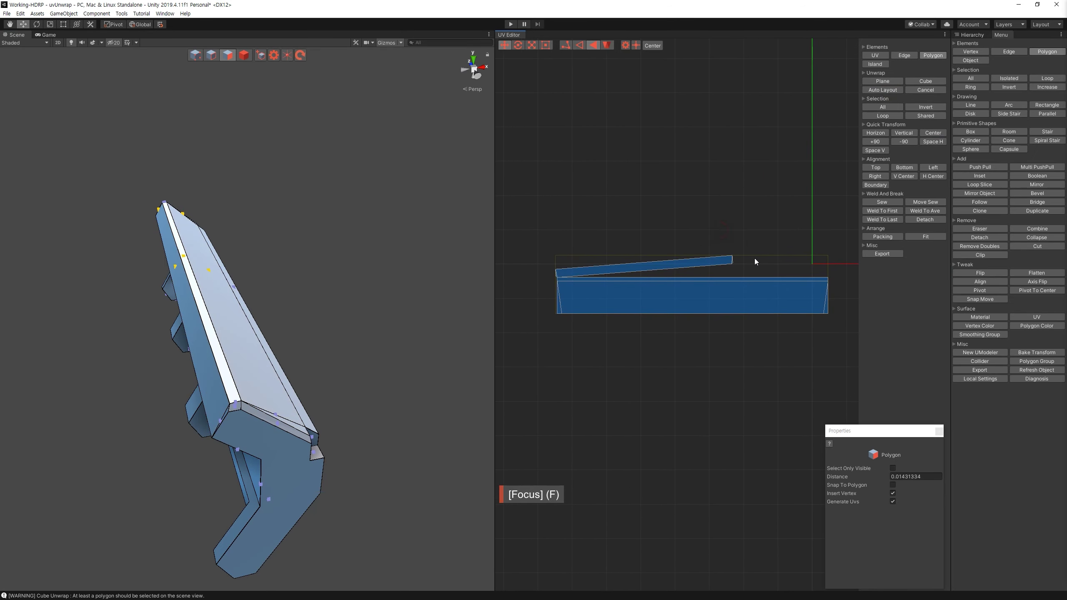
pyautogui.click(713, 263)
pyautogui.keyDown('alt'); pyautogui.moveTo(336, 304); pyautogui.dragTo(433, 300); pyautogui.keyUp('alt')
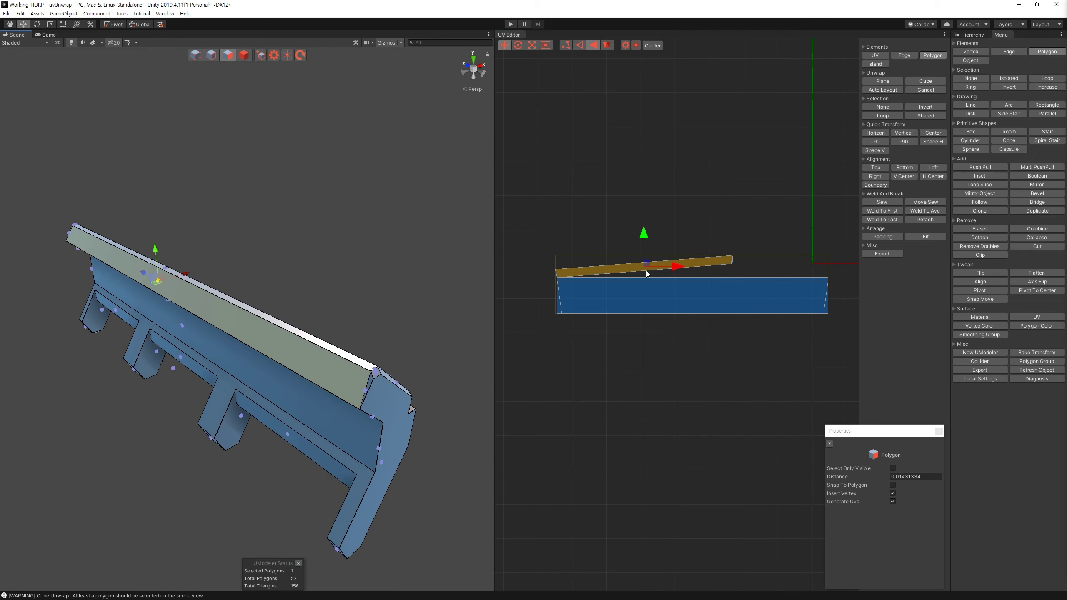
pyautogui.scroll(1, 780, 258)
pyautogui.click(700, 283)
pyautogui.keyDown('alt'); pyautogui.moveTo(350, 310); pyautogui.dragTo(358, 305); pyautogui.keyUp('alt')
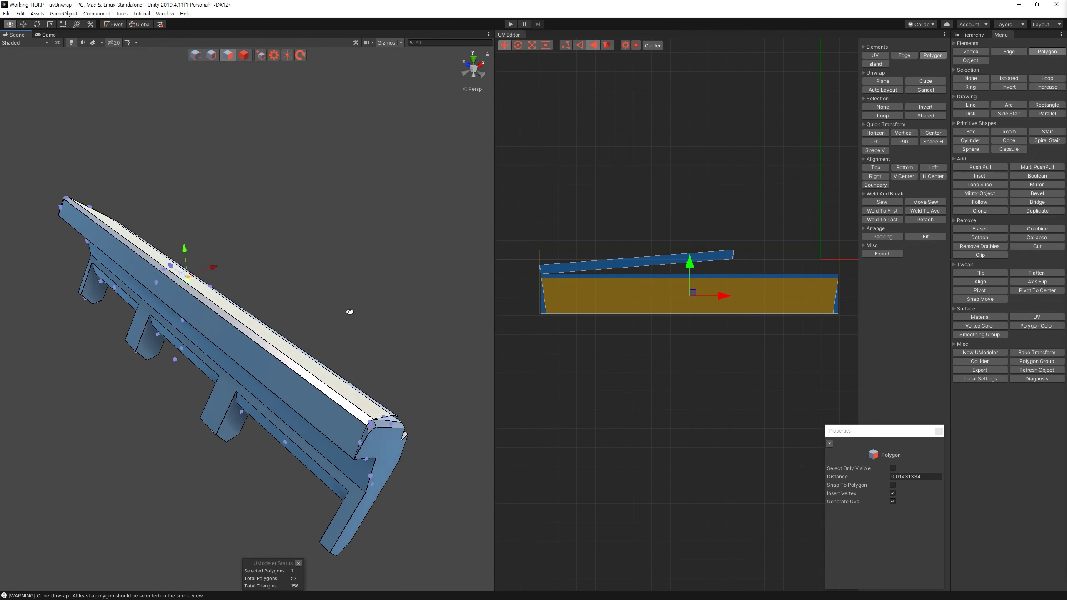
pyautogui.click(334, 416)
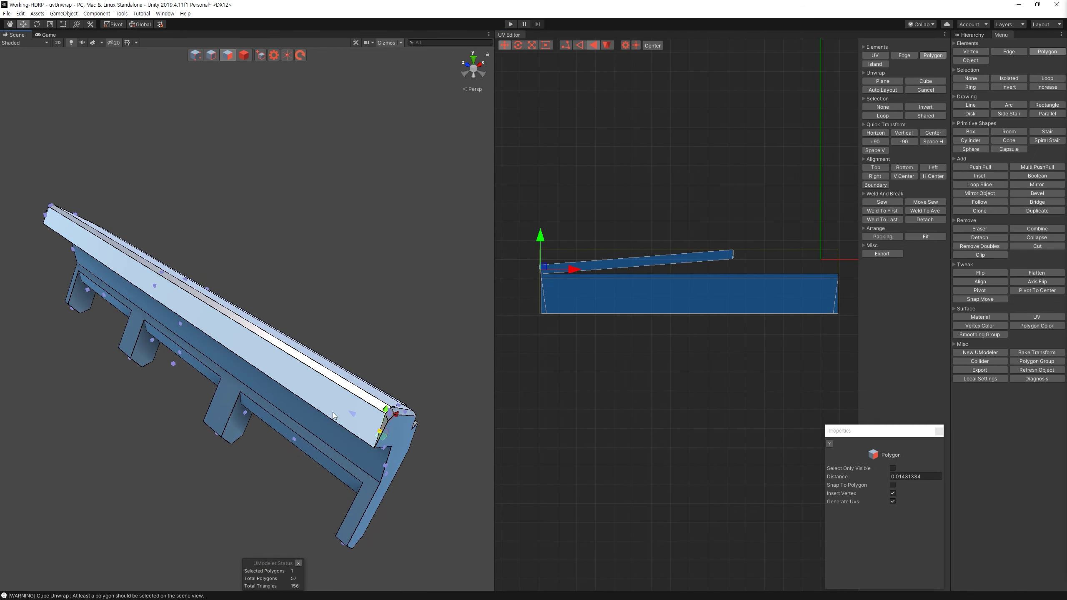
pyautogui.click(1036, 379)
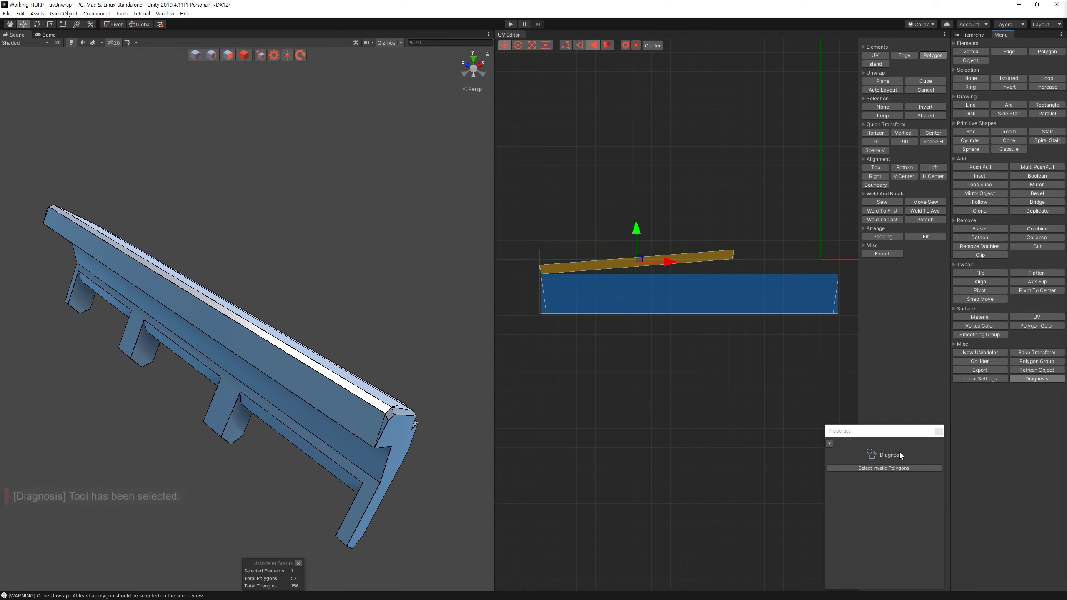
pyautogui.moveTo(400, 269)
pyautogui.keyDown('alt'); pyautogui.mouseDown()
pyautogui.moveTo(223, 341)
pyautogui.moveTo(380, 395)
pyautogui.mouseUp(); pyautogui.keyUp('alt')
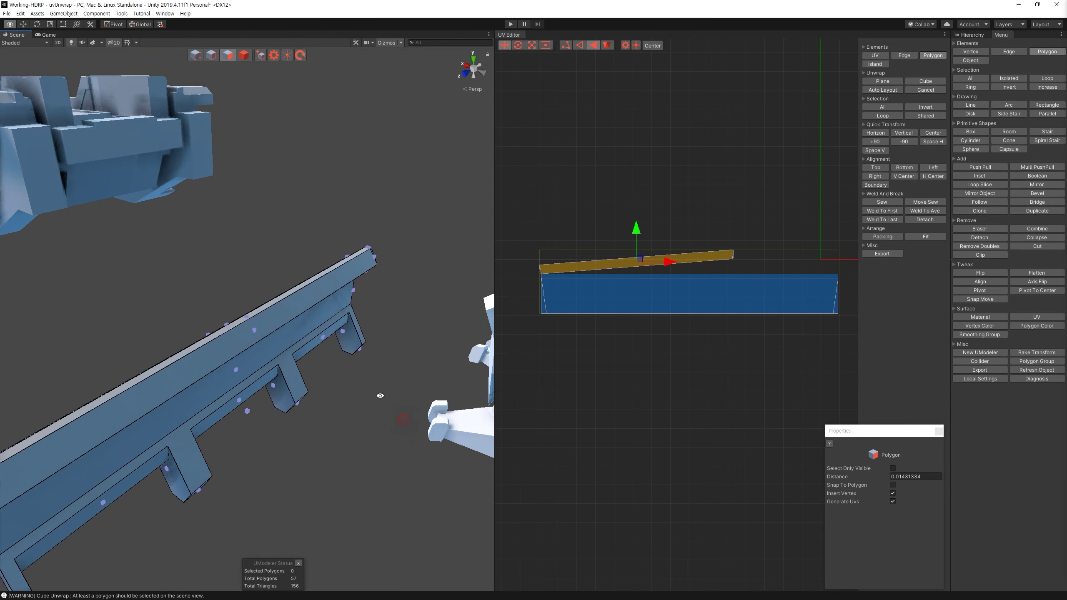
# Step: Raise the thin strip in UV space and re-lay it out with Auto Layout
pyautogui.moveTo(549, 272); pyautogui.dragTo(730, 238)
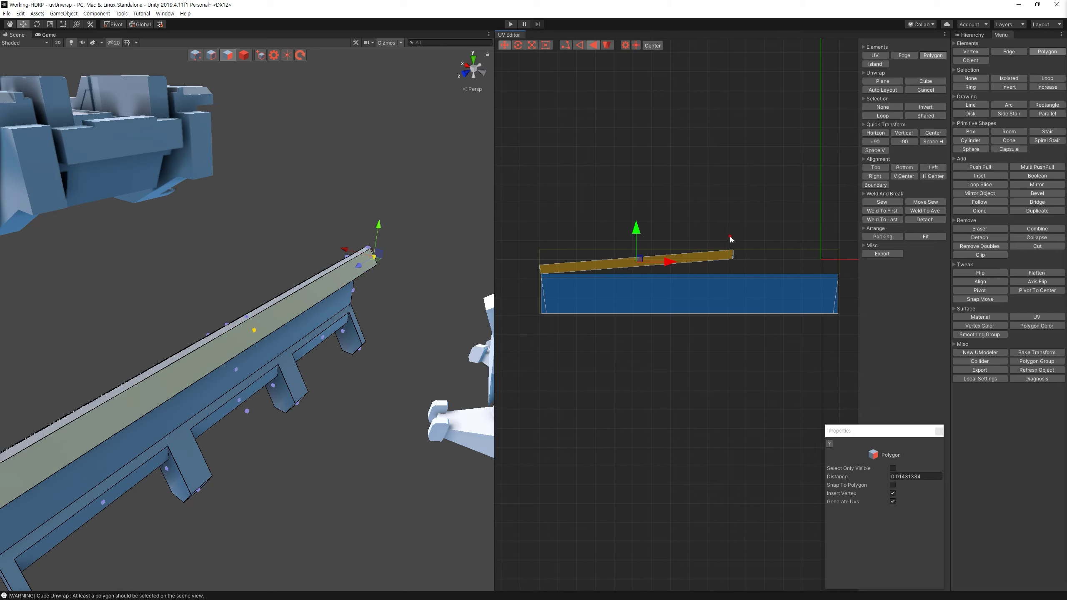
pyautogui.moveTo(640, 263); pyautogui.dragTo(646, 210)
pyautogui.click(669, 234)
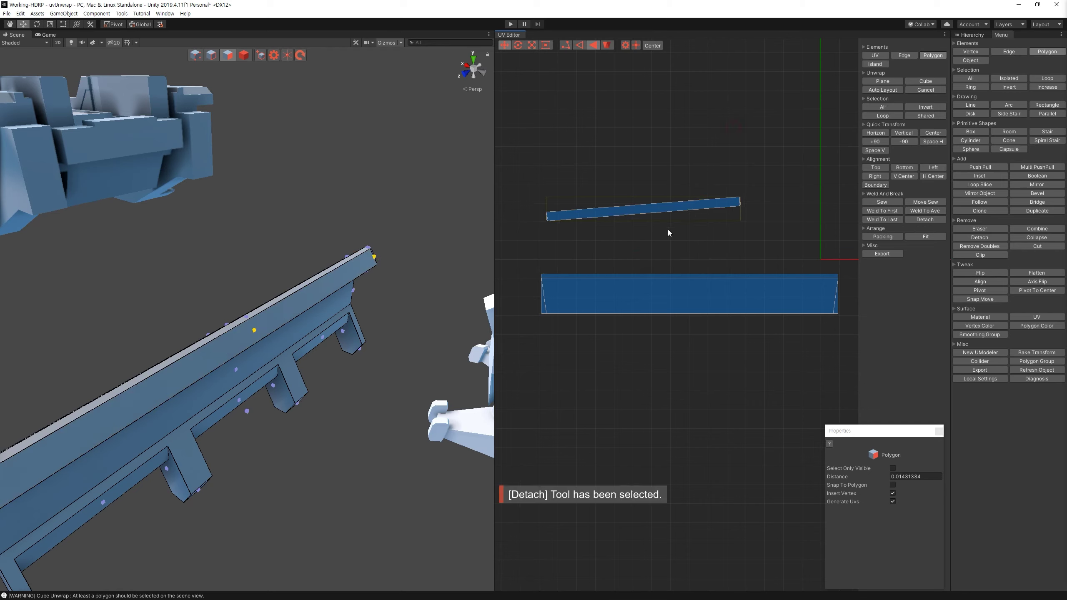
pyautogui.click(647, 273)
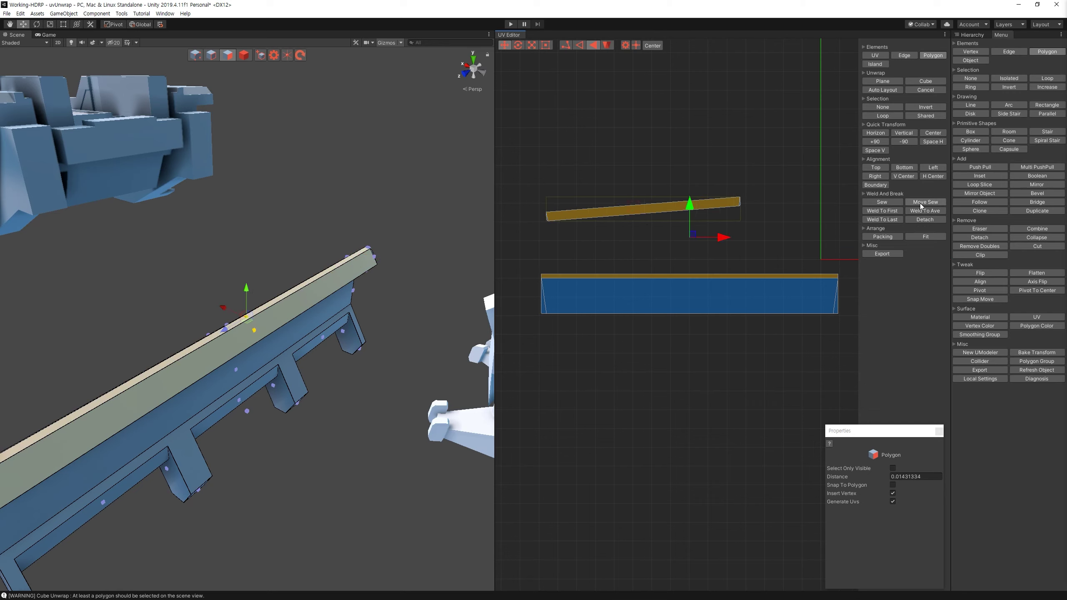
pyautogui.click(883, 89)
pyautogui.click(741, 258)
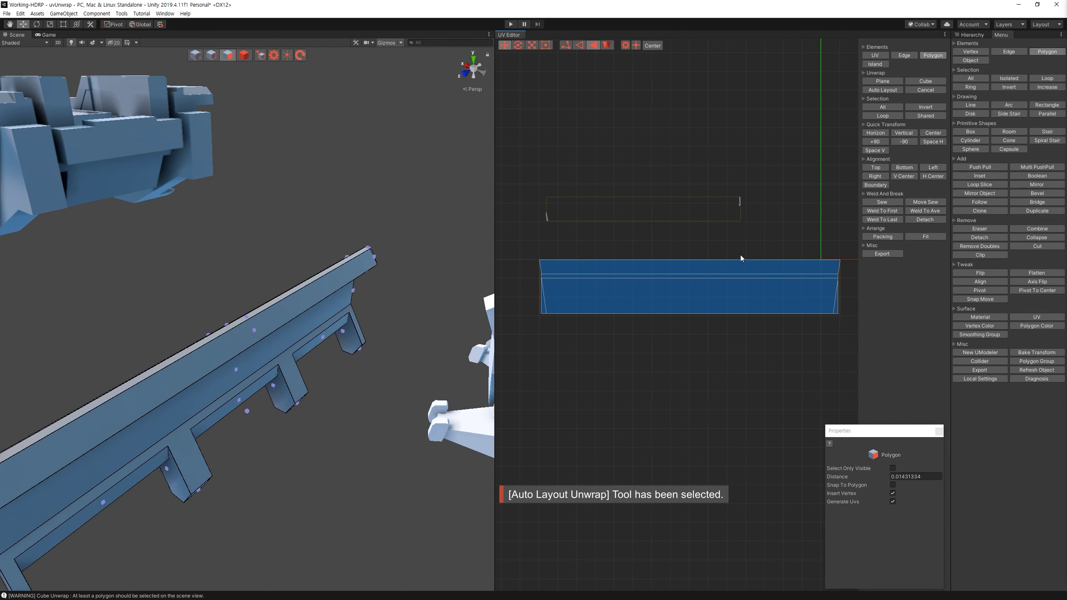
pyautogui.click(785, 267)
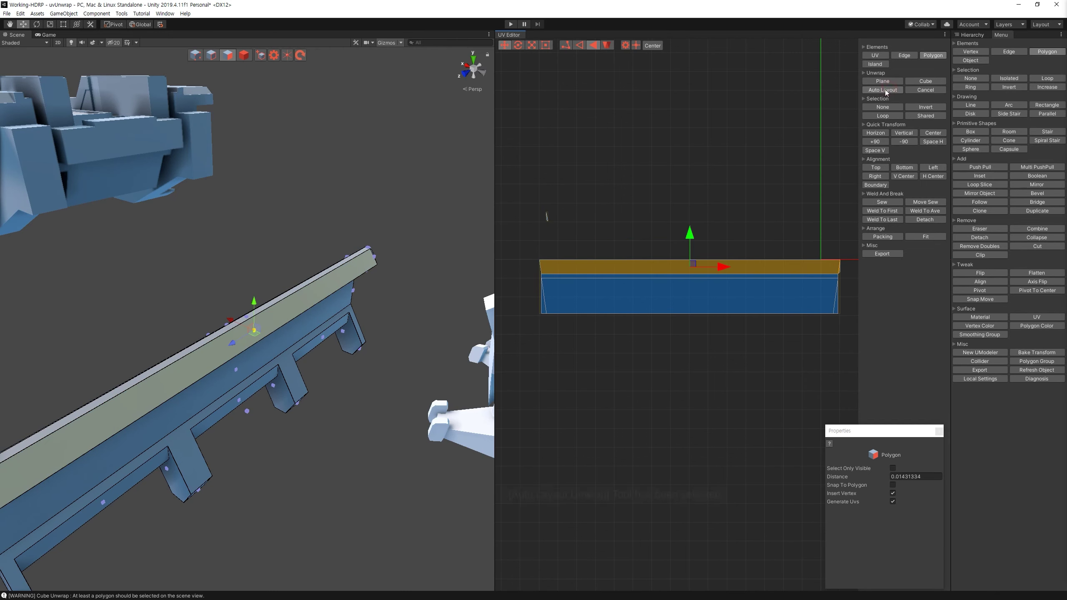
pyautogui.click(877, 89)
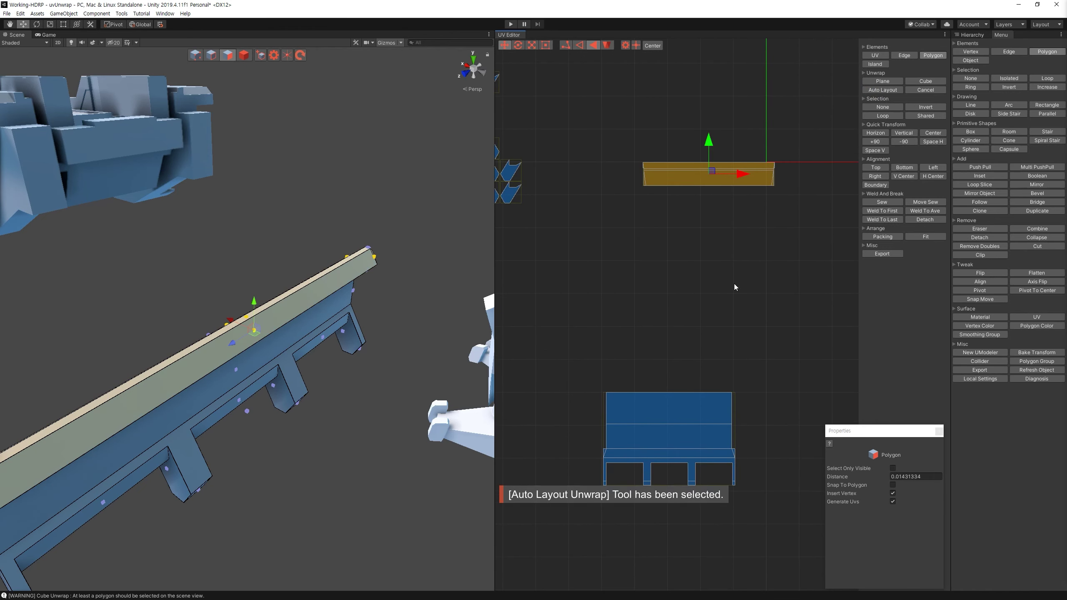
# Step: Sew the strip's edge onto the top of the large bench island with Move Sew
pyautogui.press('2')
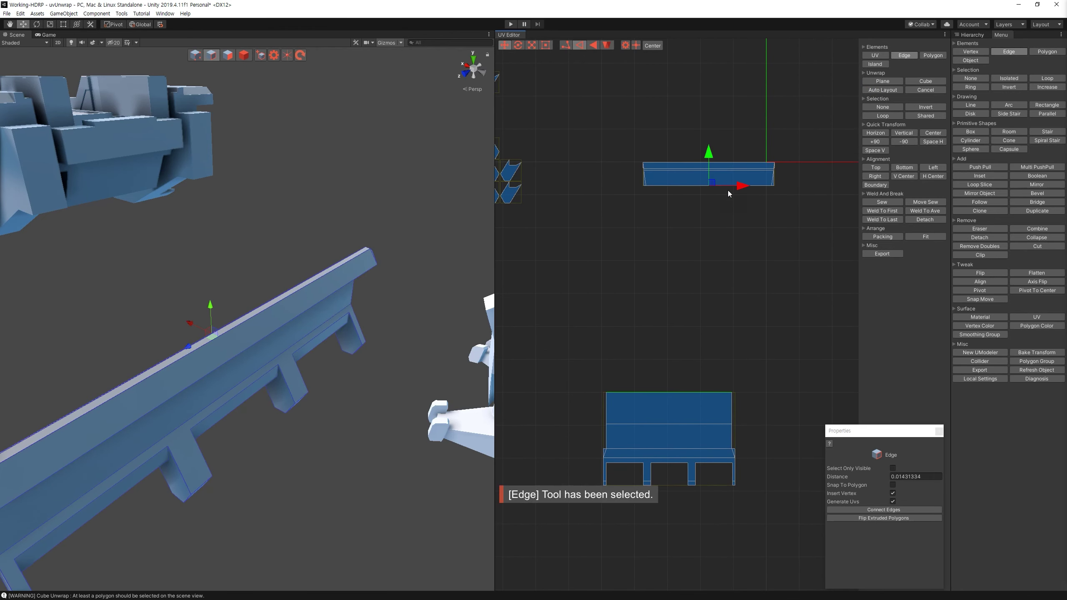
pyautogui.click(743, 185)
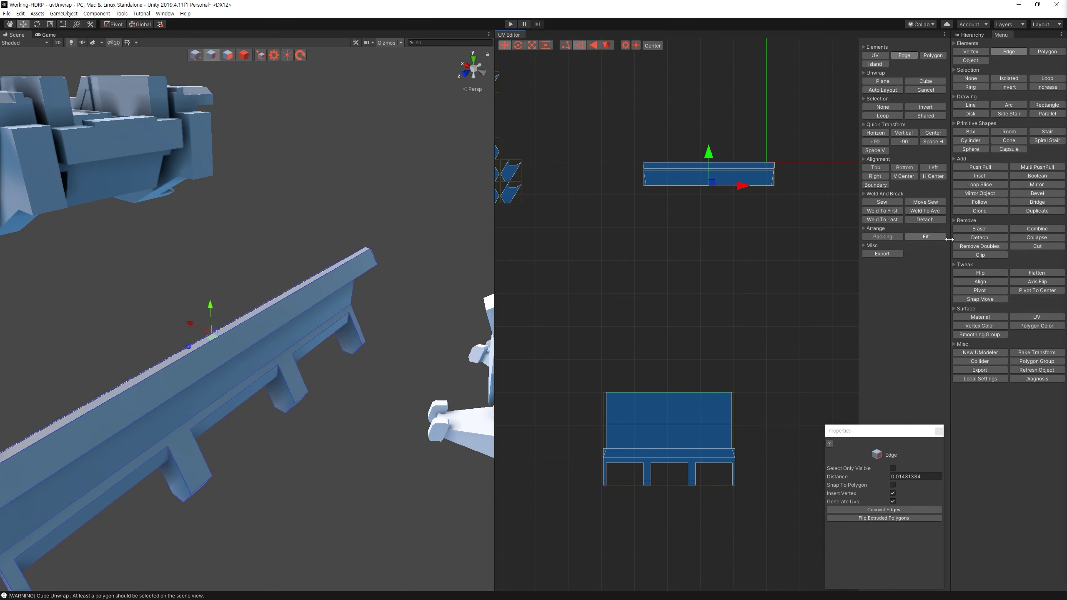
pyautogui.click(925, 201)
pyautogui.scroll(-3, 767, 417)
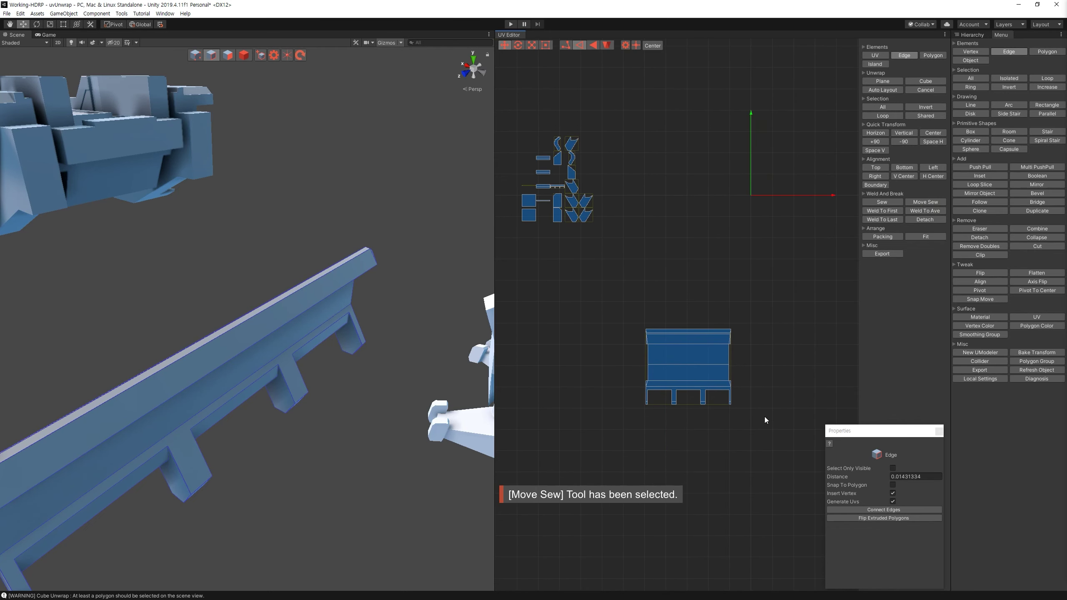
pyautogui.press('f')
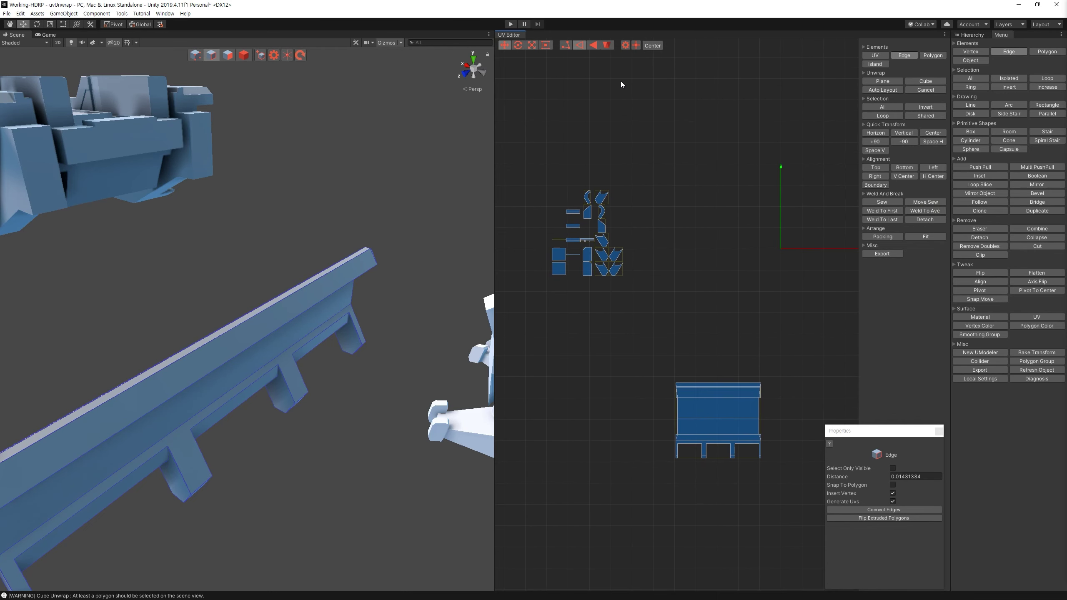
# Step: In face mode, select the angled plate's faces
pyautogui.press('3')
pyautogui.keyDown('alt'); pyautogui.moveTo(409, 341); pyautogui.dragTo(341, 274); pyautogui.keyUp('alt')
pyautogui.click(242, 336)
pyautogui.keyDown('ctrl'); pyautogui.click(231, 372); pyautogui.keyUp('ctrl')
pyautogui.keyDown('alt'); pyautogui.moveTo(387, 365); pyautogui.dragTo(324, 399); pyautogui.keyUp('alt')
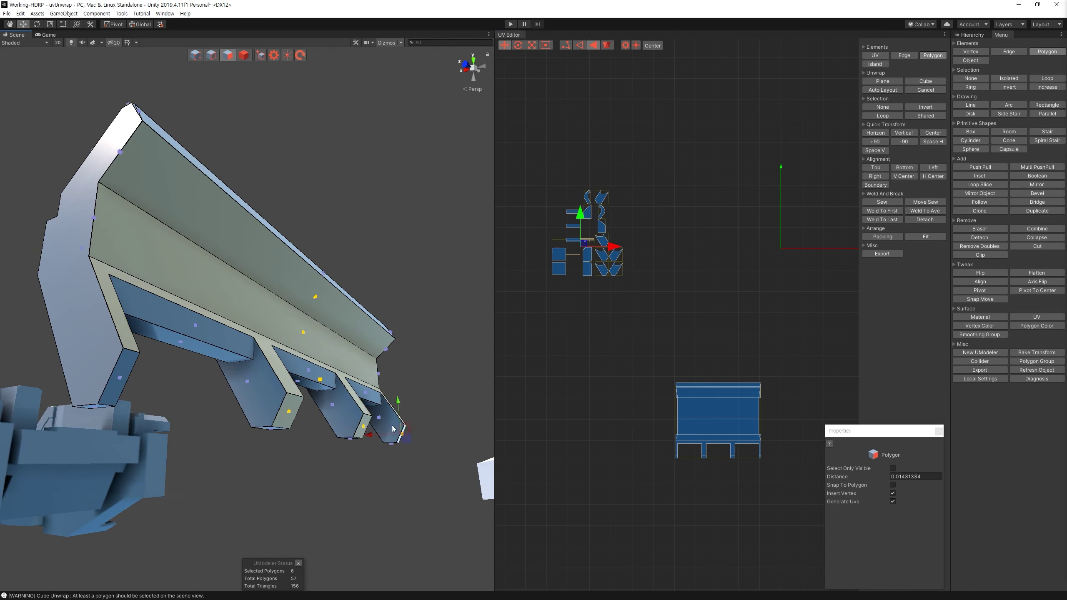
# Step: Plane-unwrap the angled plate faces and auto-lay them out as a new island
pyautogui.keyDown('ctrl'); pyautogui.click(137, 358); pyautogui.keyUp('ctrl')
pyautogui.keyDown('alt'); pyautogui.moveTo(137, 357); pyautogui.dragTo(628, 283); pyautogui.keyUp('alt')
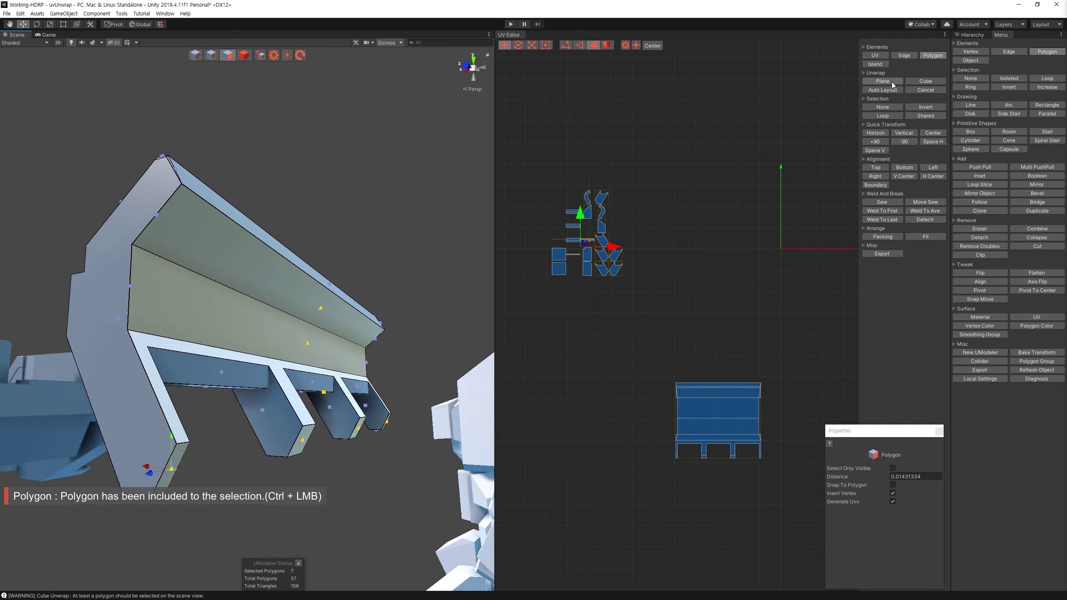
pyautogui.click(890, 83)
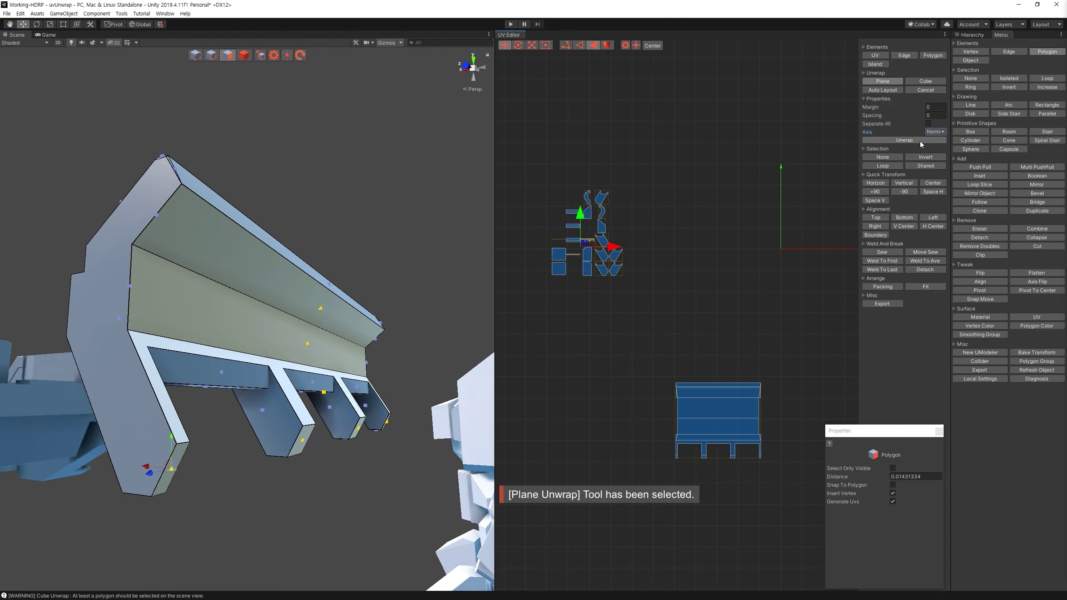
pyautogui.click(873, 90)
pyautogui.click(697, 269)
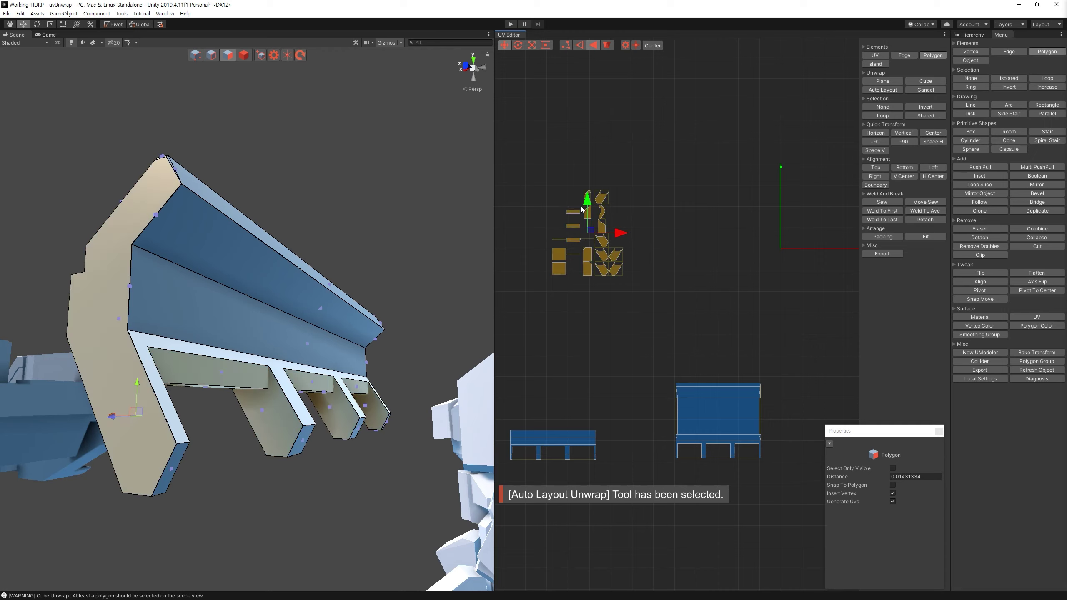
# Step: Select the plate faces, the small bevel face at the beam's end, and the long top face
pyautogui.moveTo(252, 273)
pyautogui.keyDown('alt'); pyautogui.mouseDown()
pyautogui.moveTo(351, 289)
pyautogui.moveTo(334, 231)
pyautogui.moveTo(401, 238)
pyautogui.moveTo(360, 268)
pyautogui.moveTo(443, 348)
pyautogui.mouseUp(); pyautogui.keyUp('alt')
pyautogui.click(333, 232)
pyautogui.keyDown('ctrl'); pyautogui.click(376, 283); pyautogui.keyUp('ctrl')
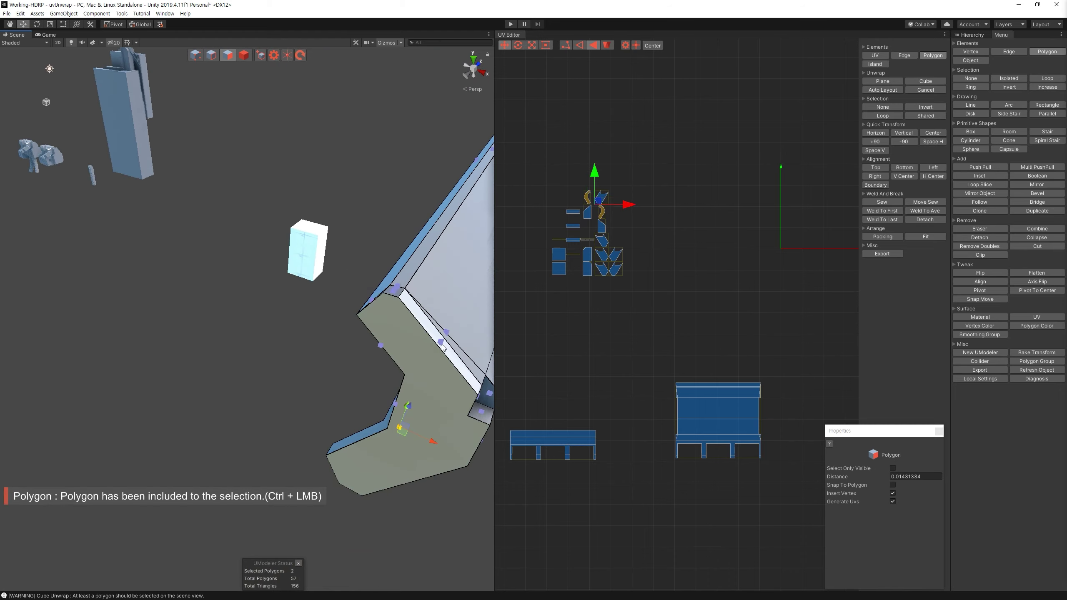
pyautogui.keyDown('ctrl'); pyautogui.click(443, 447); pyautogui.keyUp('ctrl')
pyautogui.moveTo(381, 435); pyautogui.dragTo(384, 366, button='right')
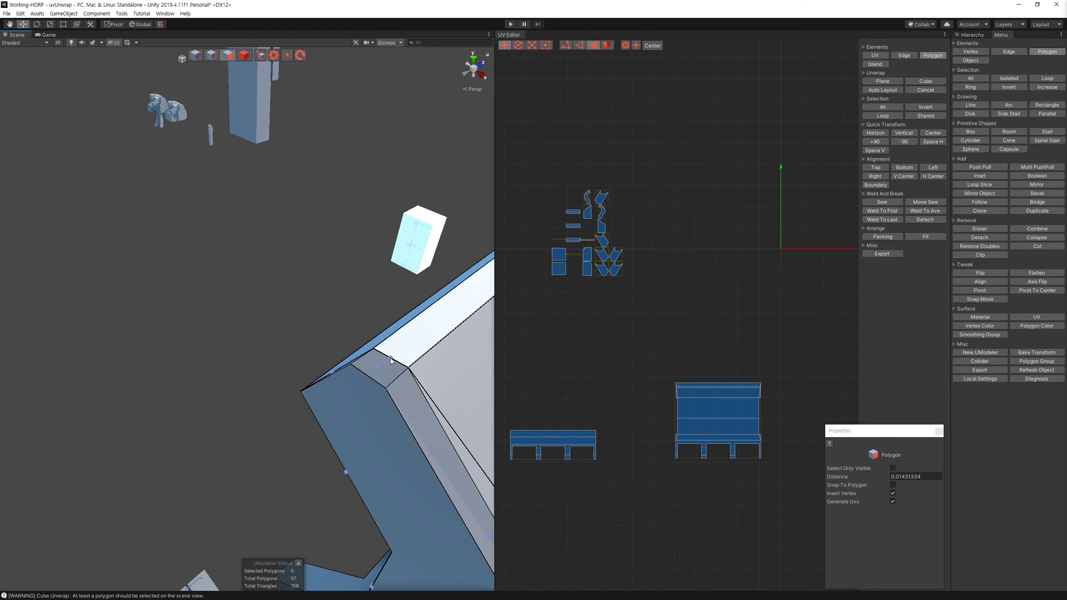
pyautogui.click(390, 358)
pyautogui.scroll(3, 390, 370)
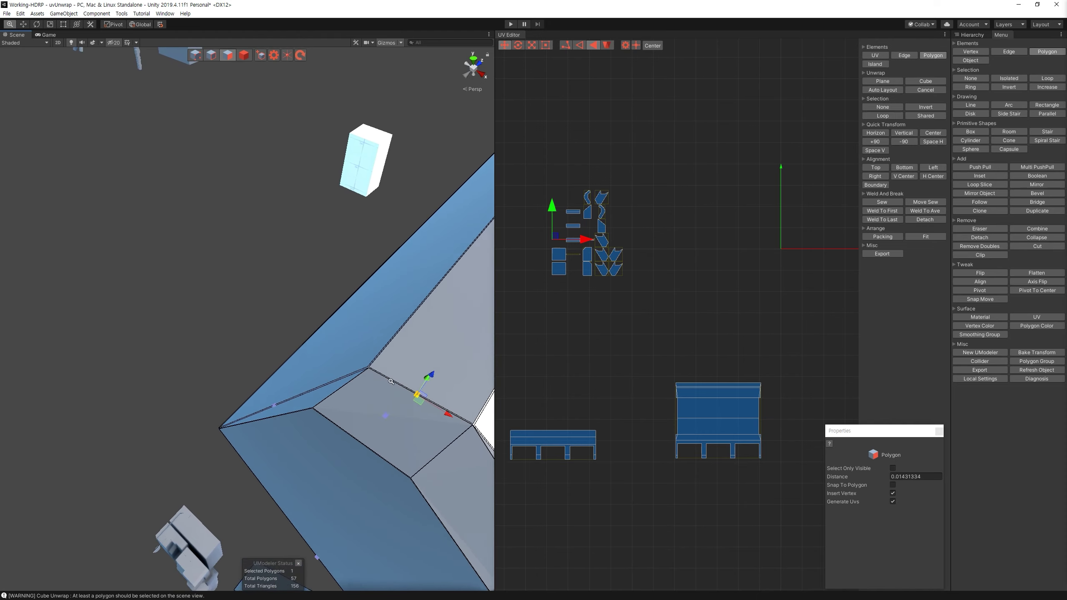
pyautogui.scroll(-5, 392, 384)
pyautogui.moveTo(392, 384)
pyautogui.mouseDown(button='right')
pyautogui.moveTo(366, 288)
pyautogui.moveTo(360, 388)
pyautogui.mouseUp(button='right')
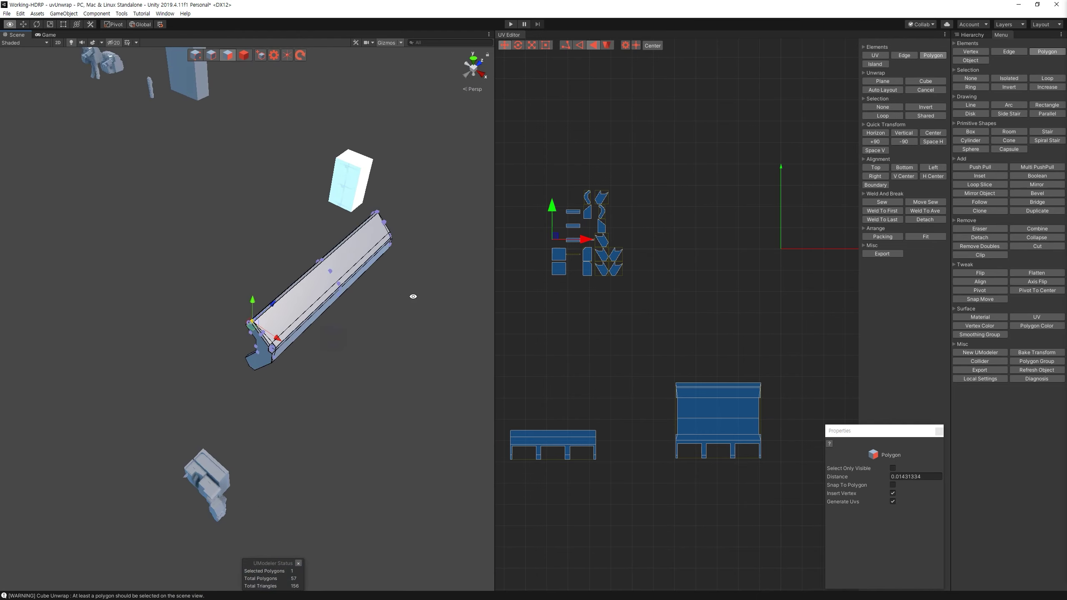
pyautogui.scroll(10, 359, 388)
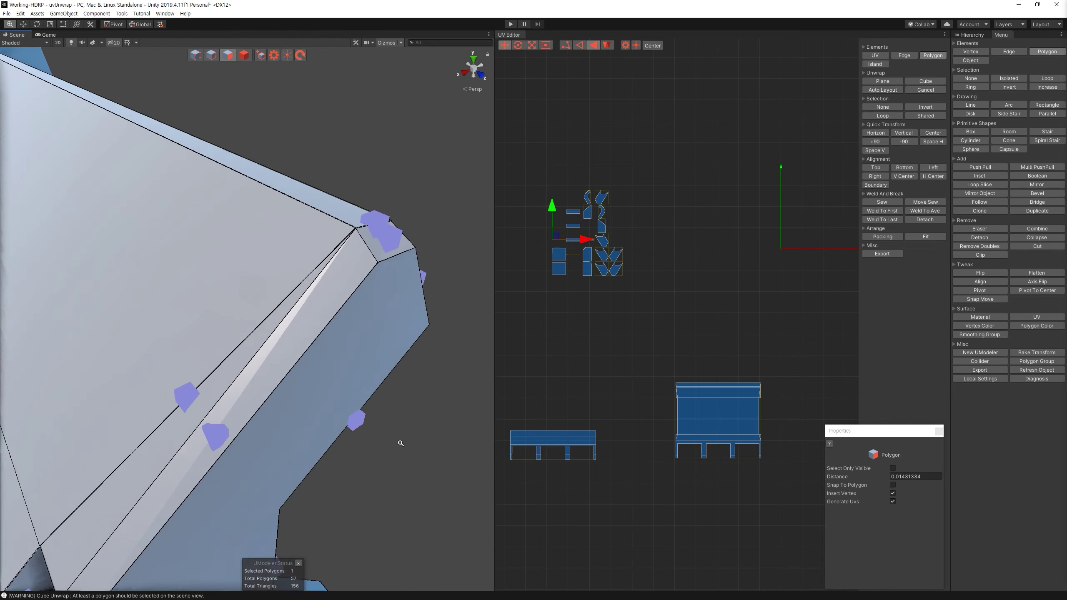
pyautogui.keyDown('ctrl'); pyautogui.click(384, 218); pyautogui.keyUp('ctrl')
pyautogui.moveTo(384, 217); pyautogui.dragTo(377, 397, button='middle')
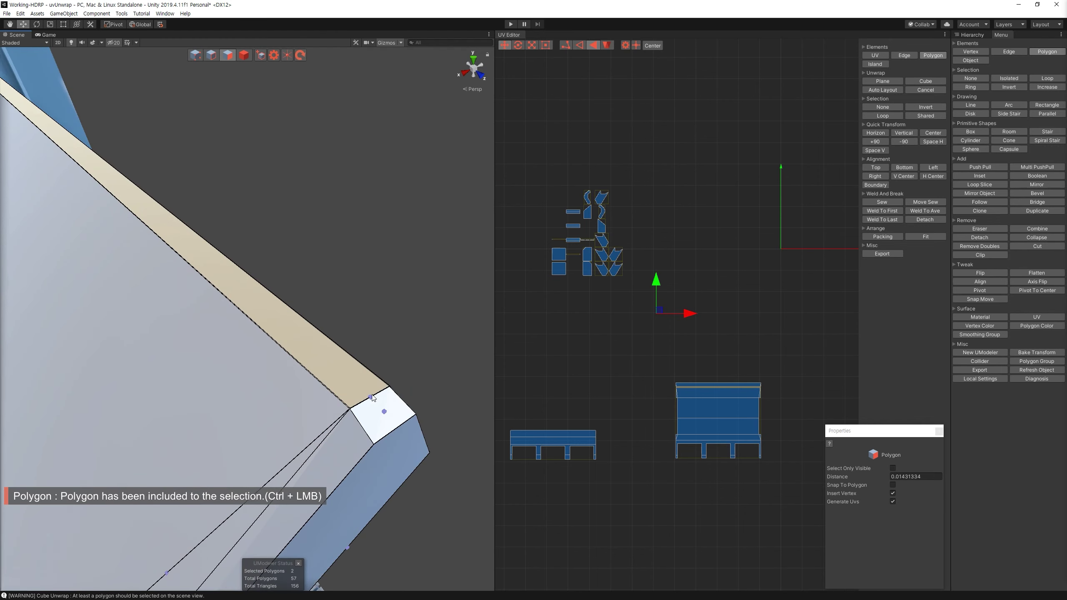
# Step: Erase the stray end faces, leaving the beam at 55 polygons
pyautogui.hotkey('ctrl', 'z')
pyautogui.press('Delete')
pyautogui.scroll(-10, 385, 400)
pyautogui.moveTo(428, 372)
pyautogui.mouseDown(button='right')
pyautogui.moveTo(311, 422)
pyautogui.moveTo(256, 478)
pyautogui.mouseUp(button='right')
pyautogui.click(256, 478)
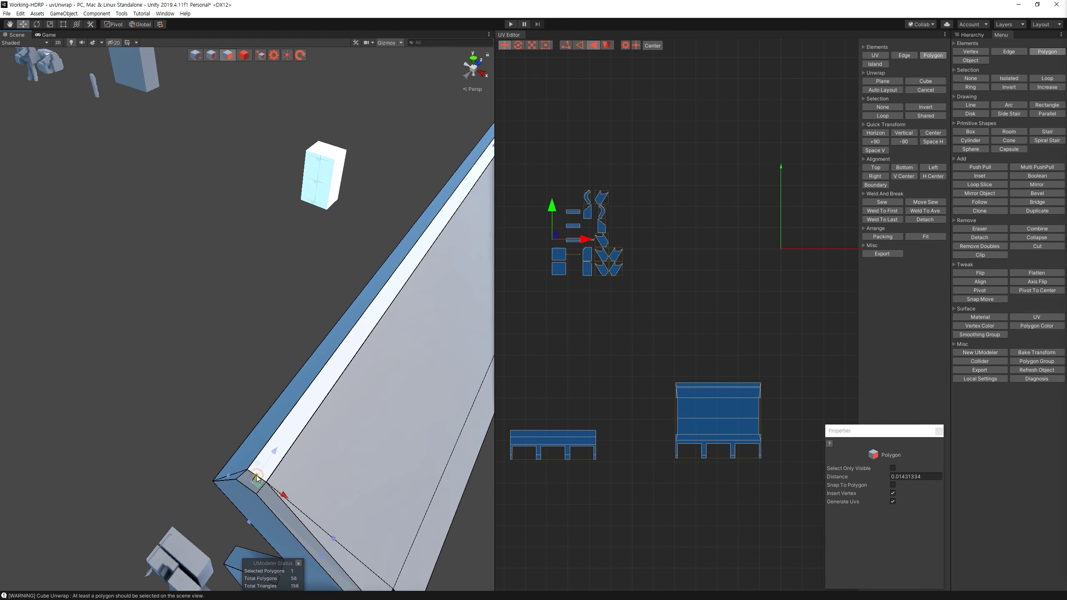
pyautogui.press('Delete')
pyautogui.click(333, 542)
pyautogui.moveTo(333, 543)
pyautogui.mouseDown(button='right')
pyautogui.moveTo(226, 365)
pyautogui.moveTo(310, 357)
pyautogui.moveTo(347, 304)
pyautogui.mouseUp(button='right')
pyautogui.click(347, 303)
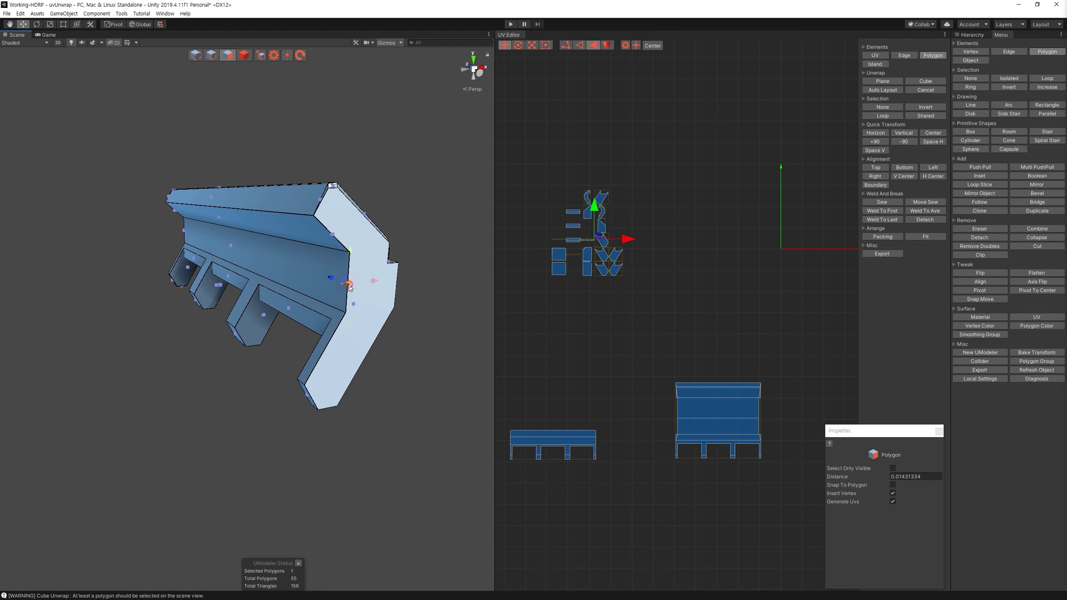
pyautogui.click(906, 465)
# Step: Select every vertex and open Remove Doubles with merge distance 0.005
pyautogui.moveTo(300, 419); pyautogui.dragTo(213, 53, button='right')
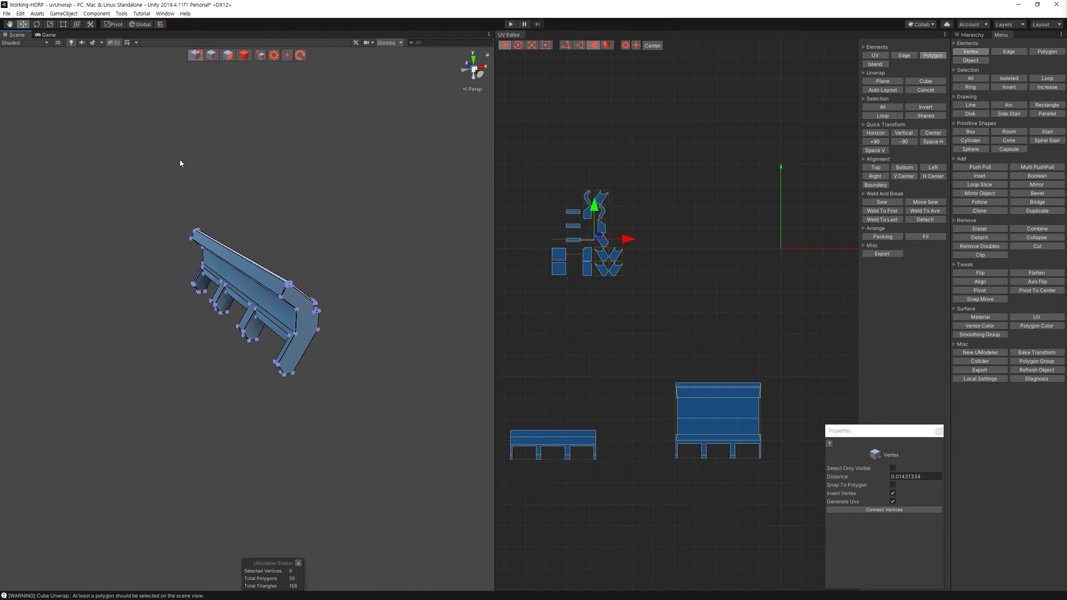
pyautogui.hotkey('ctrl', 'a')
pyautogui.click(934, 477)
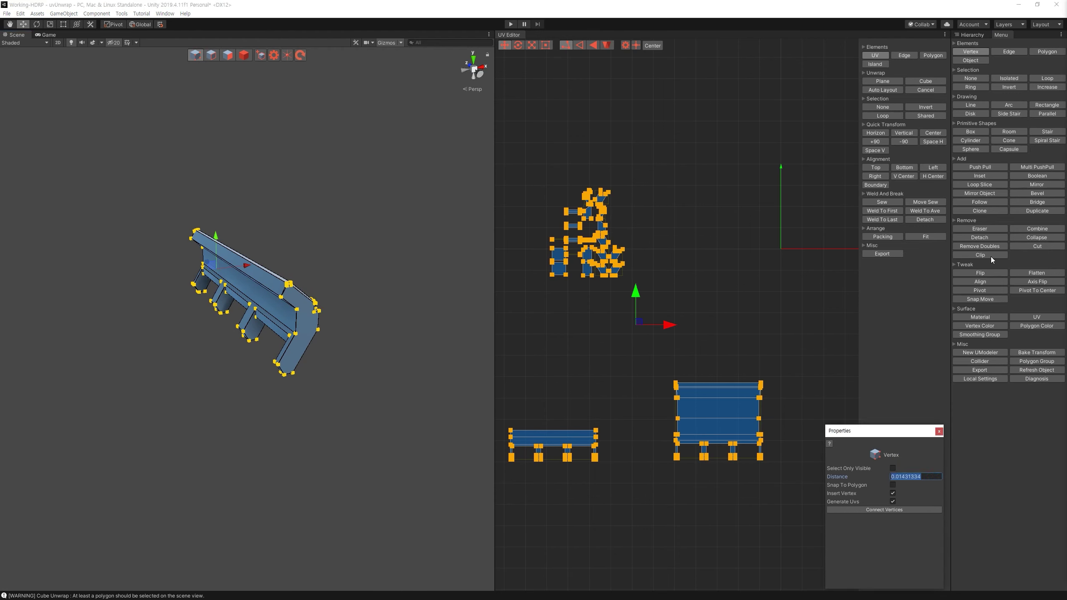
pyautogui.click(991, 248)
pyautogui.click(925, 477)
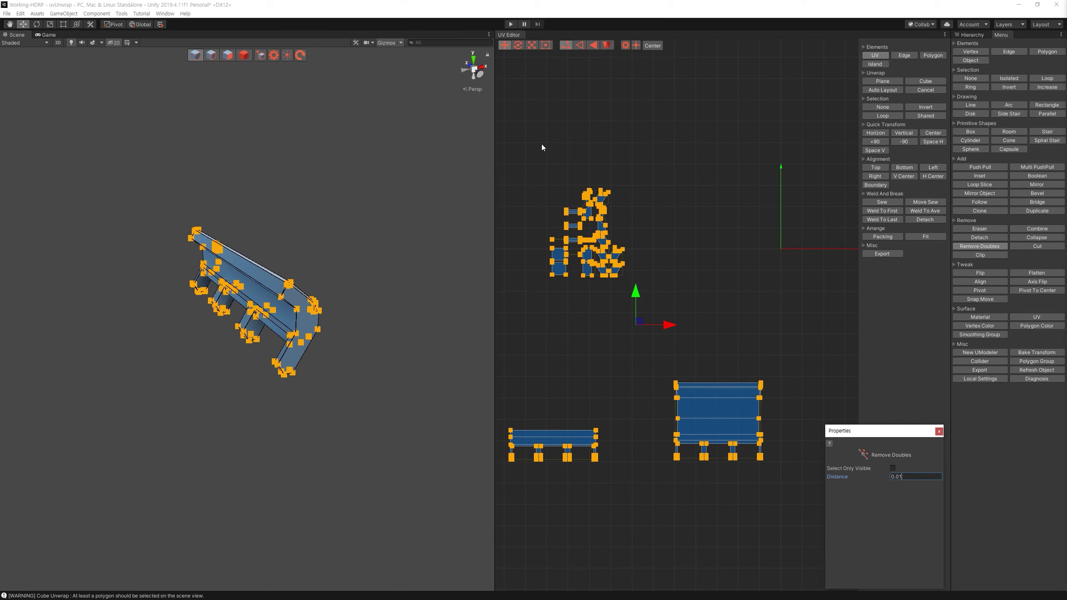
# Step: Switch to polygon editing, select the fin housing's faces and frame its UV islands
pyautogui.click(385, 194)
pyautogui.click(223, 58)
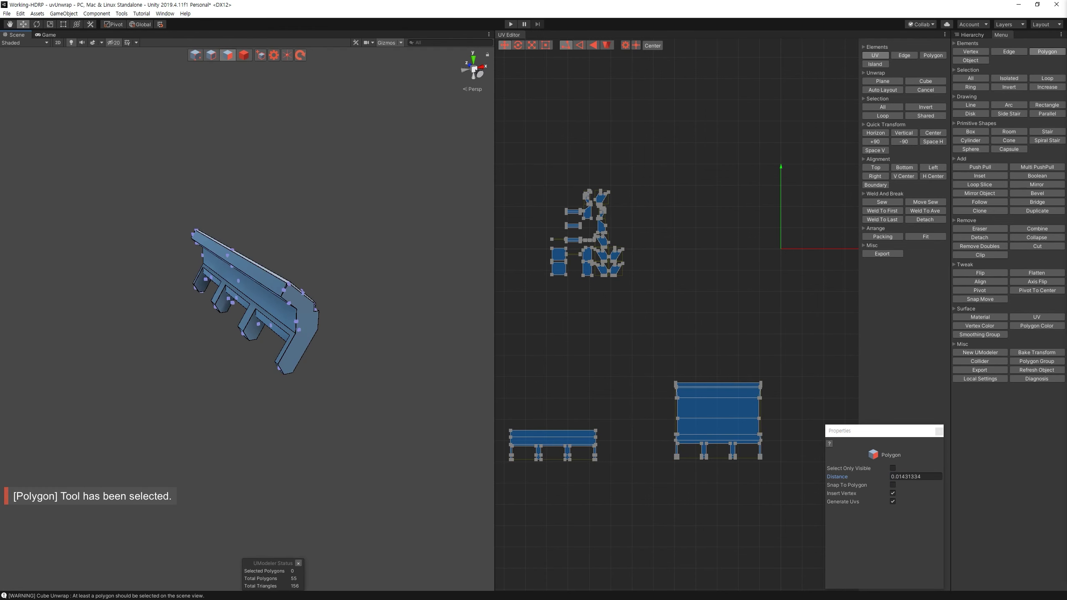
pyautogui.press('4')
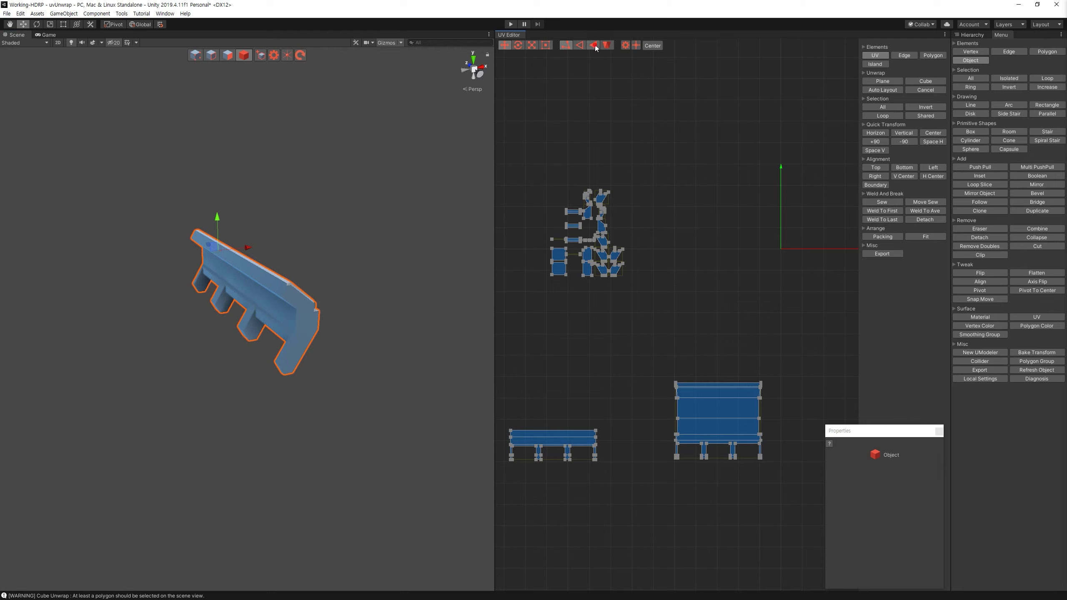
pyautogui.press('3')
pyautogui.press('f')
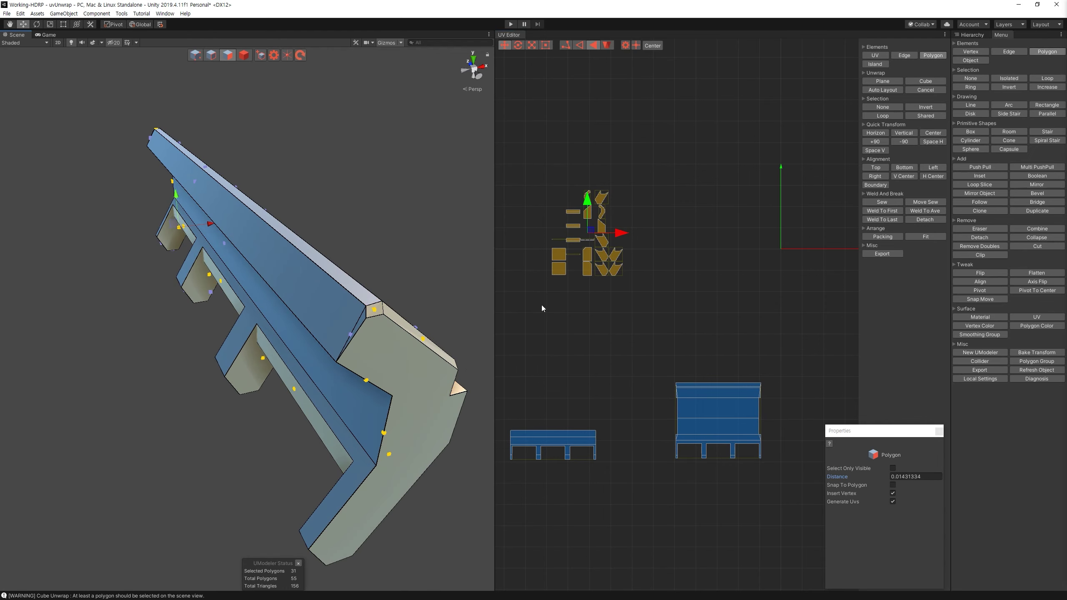
pyautogui.keyDown('alt'); pyautogui.moveTo(450, 344); pyautogui.dragTo(425, 251); pyautogui.keyUp('alt')
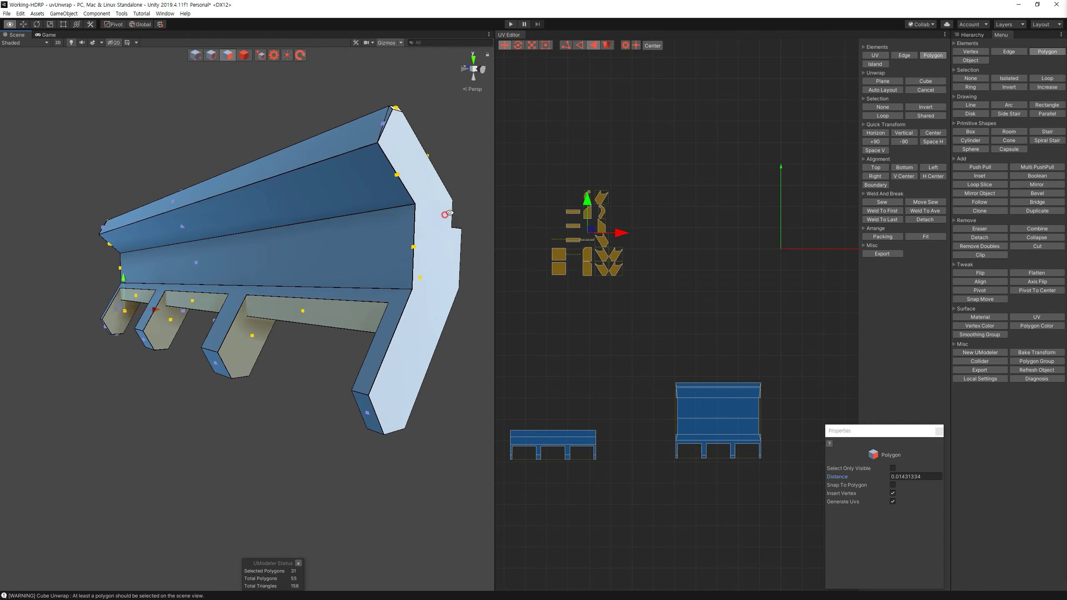
pyautogui.click(420, 249)
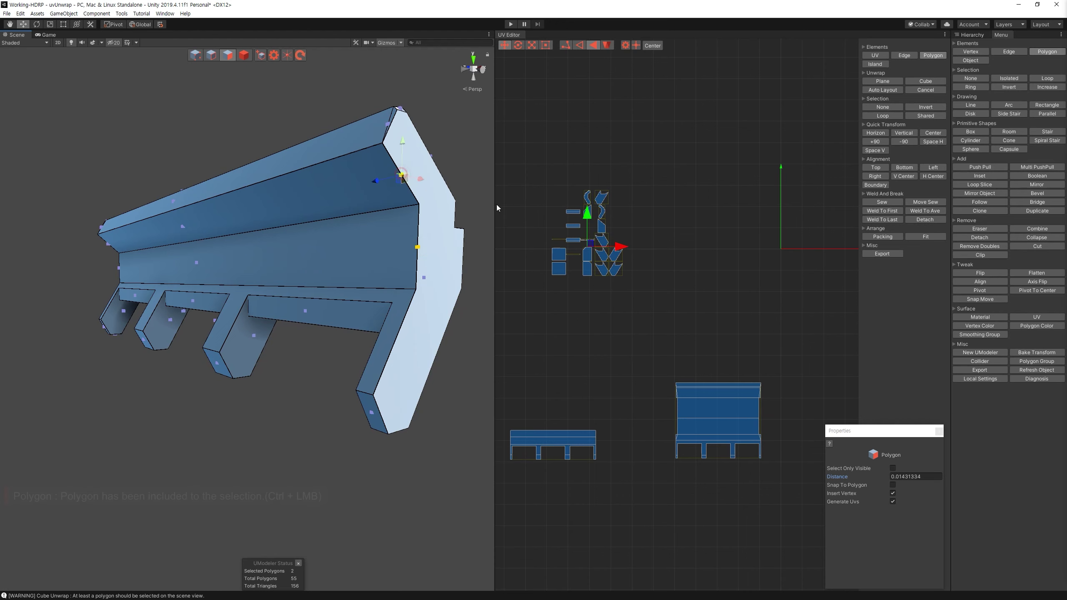
pyautogui.press('f')
# Step: Select the thin strip UV islands and delete their four faces, leaving 51 polygons
pyautogui.click(692, 333)
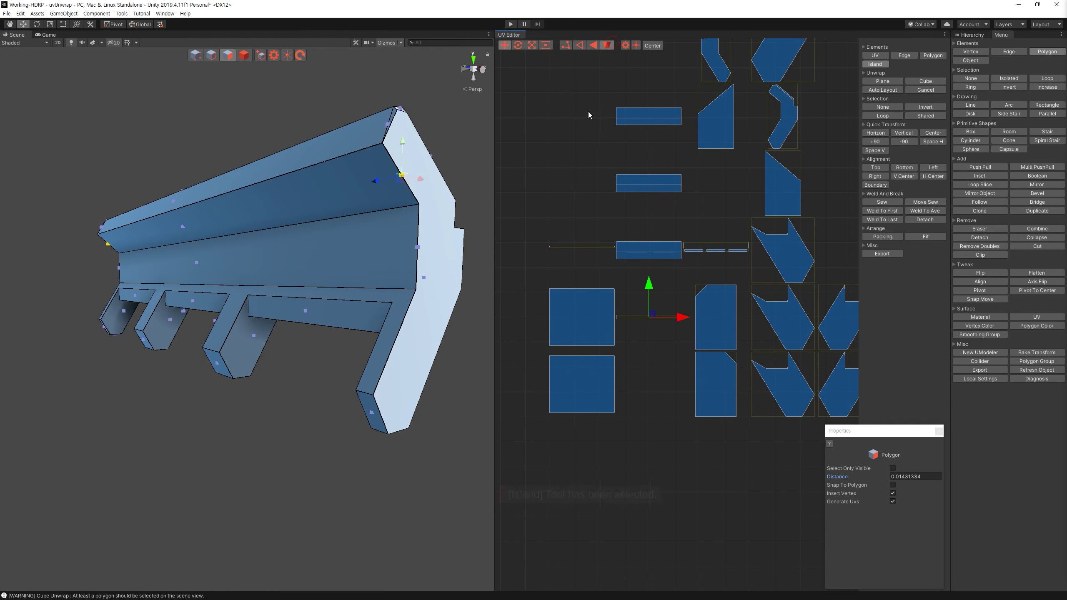
pyautogui.click(566, 250)
pyautogui.press('Escape')
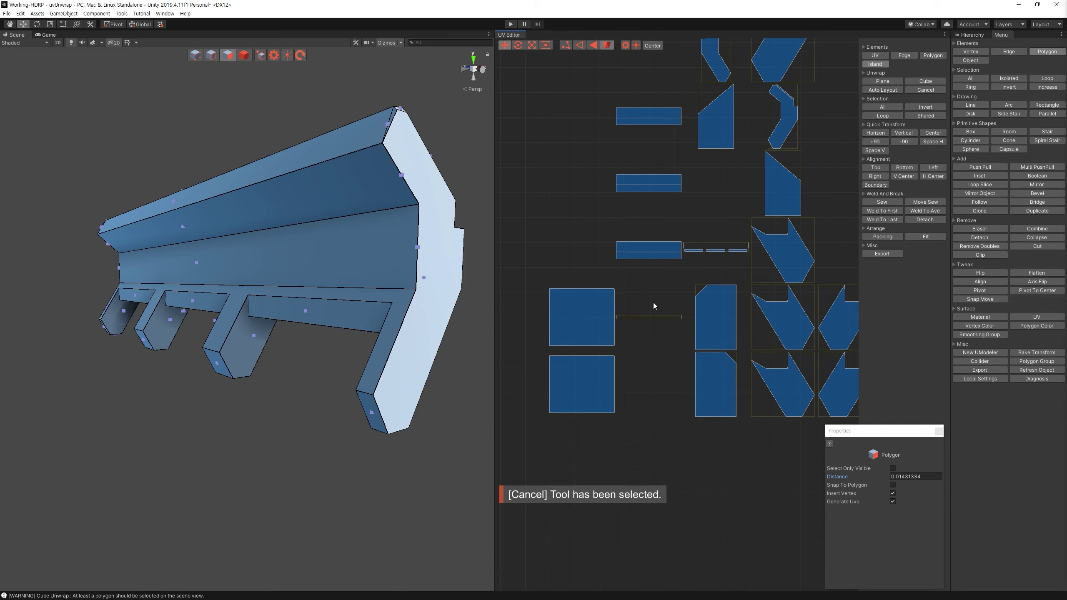
pyautogui.hotkey('ctrl', 'z')
pyautogui.moveTo(466, 261)
pyautogui.keyDown('alt'); pyautogui.mouseDown()
pyautogui.moveTo(416, 282)
pyautogui.moveTo(750, 301)
pyautogui.mouseUp(); pyautogui.keyUp('alt')
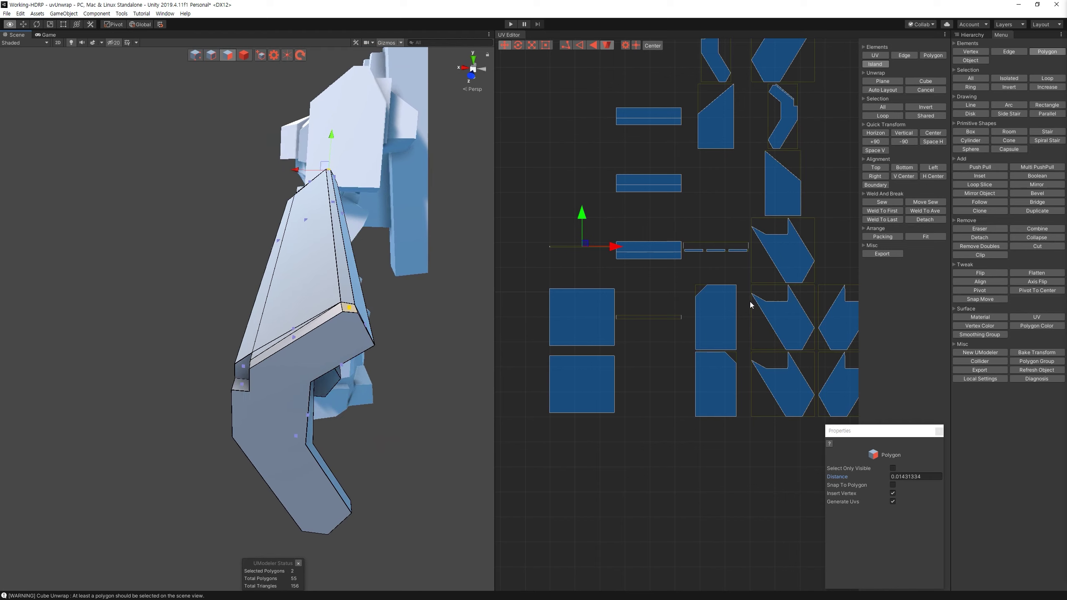
pyautogui.keyDown('alt'); pyautogui.moveTo(465, 342); pyautogui.dragTo(491, 315); pyautogui.keyUp('alt')
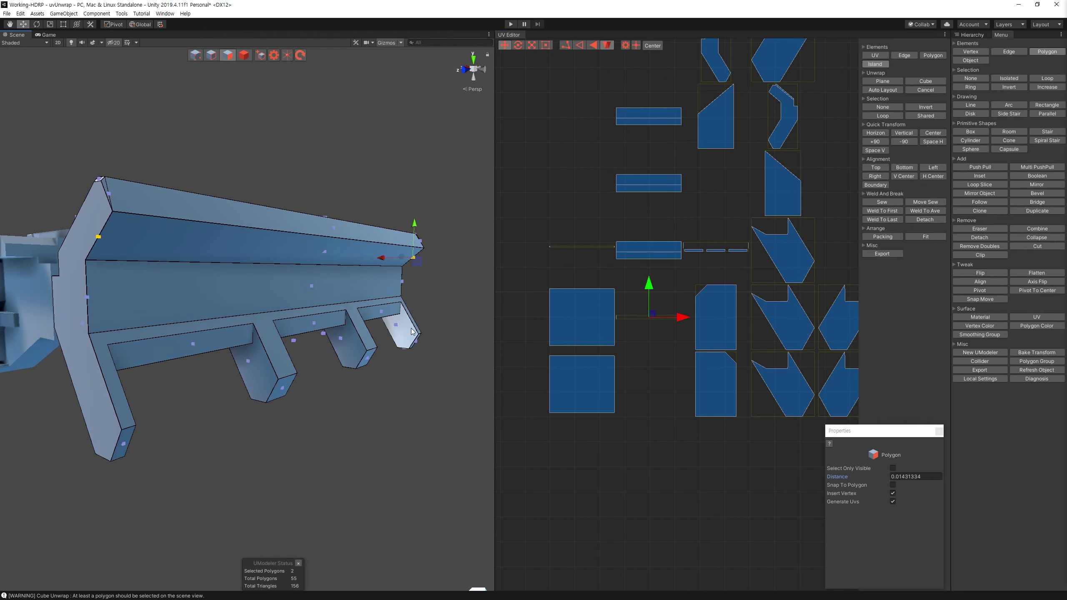
pyautogui.press('Delete')
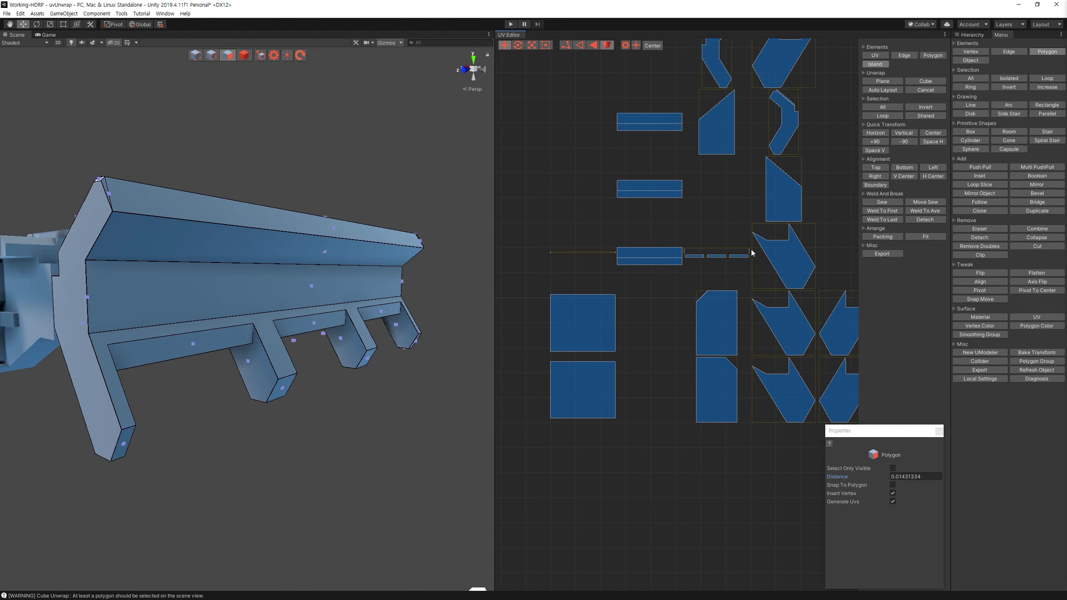
pyautogui.click(747, 254)
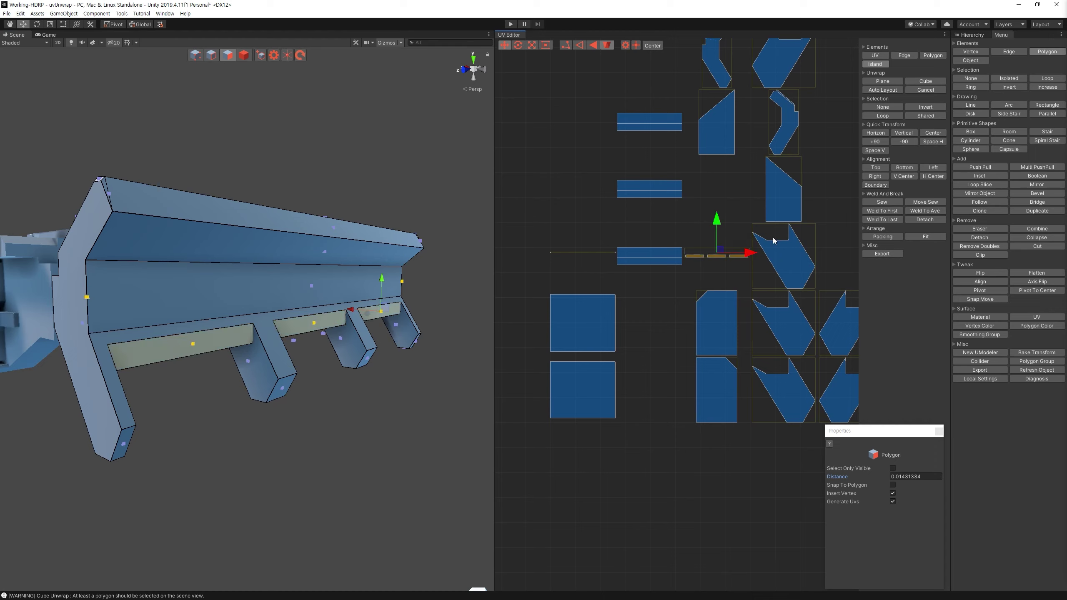
pyautogui.click(693, 244)
pyautogui.moveTo(698, 244); pyautogui.dragTo(723, 268)
pyautogui.click(705, 237)
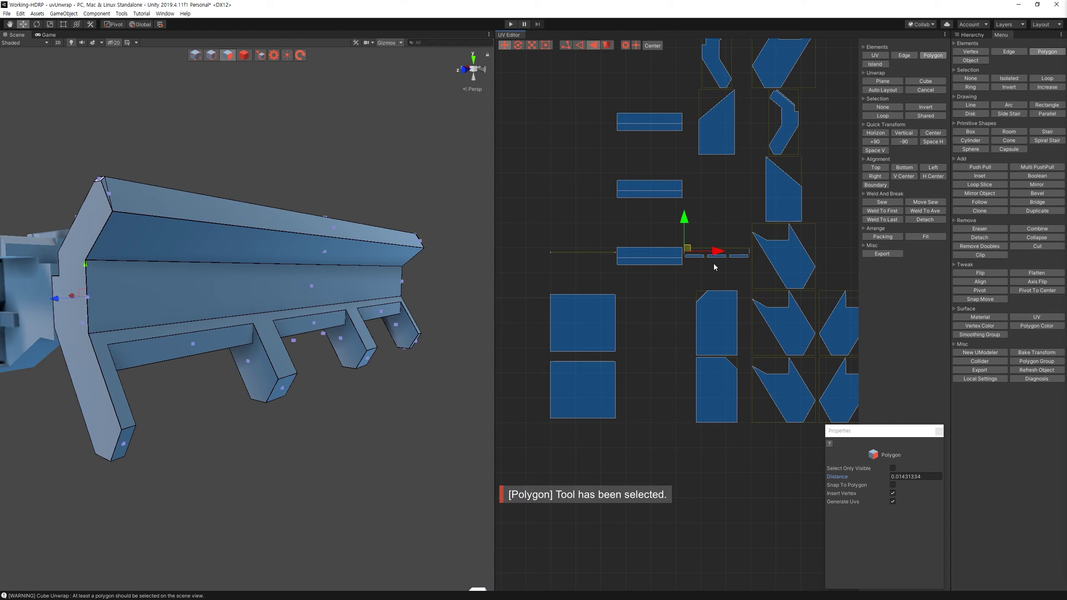
pyautogui.press('Delete')
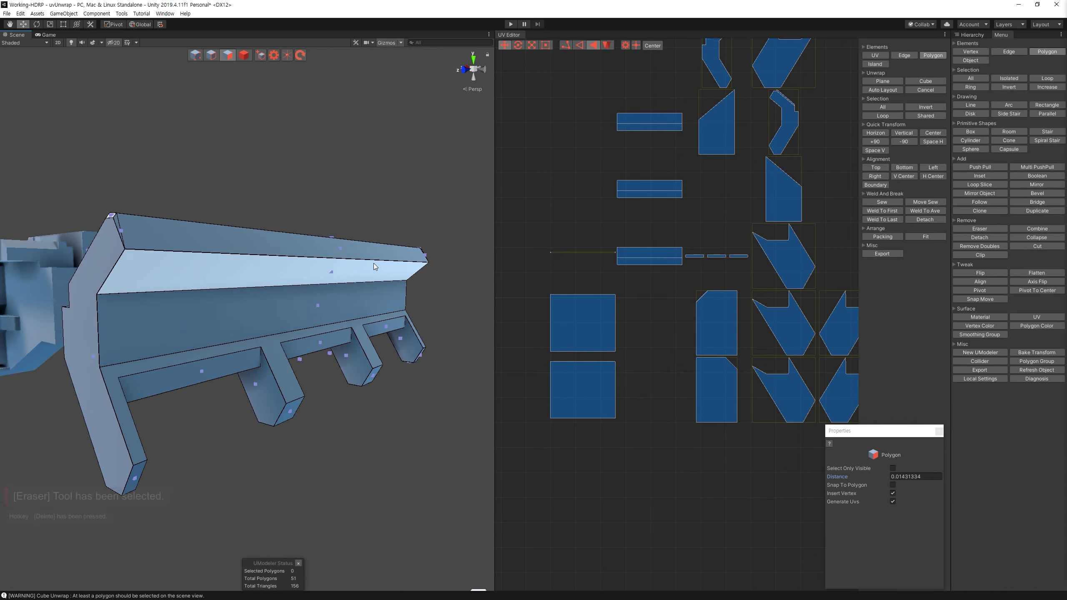
# Step: Select all vertices and merge duplicates with Remove Doubles at 0.01 distance
pyautogui.scroll(-1, 501, 183)
pyautogui.scroll(-3, 438, 198)
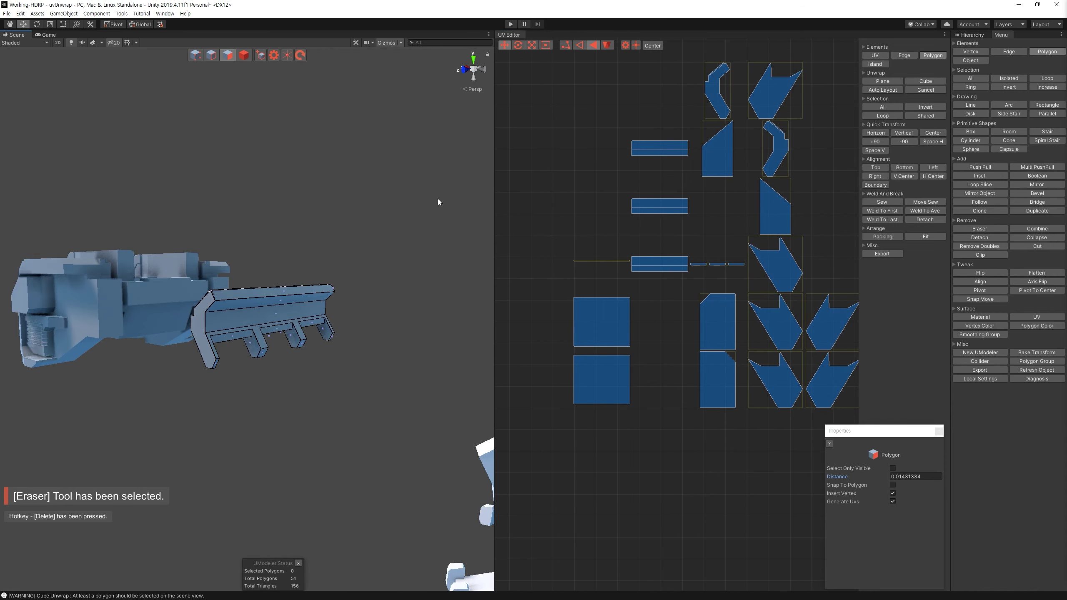
pyautogui.click(195, 55)
pyautogui.scroll(1, 202, 230)
pyautogui.click(1003, 246)
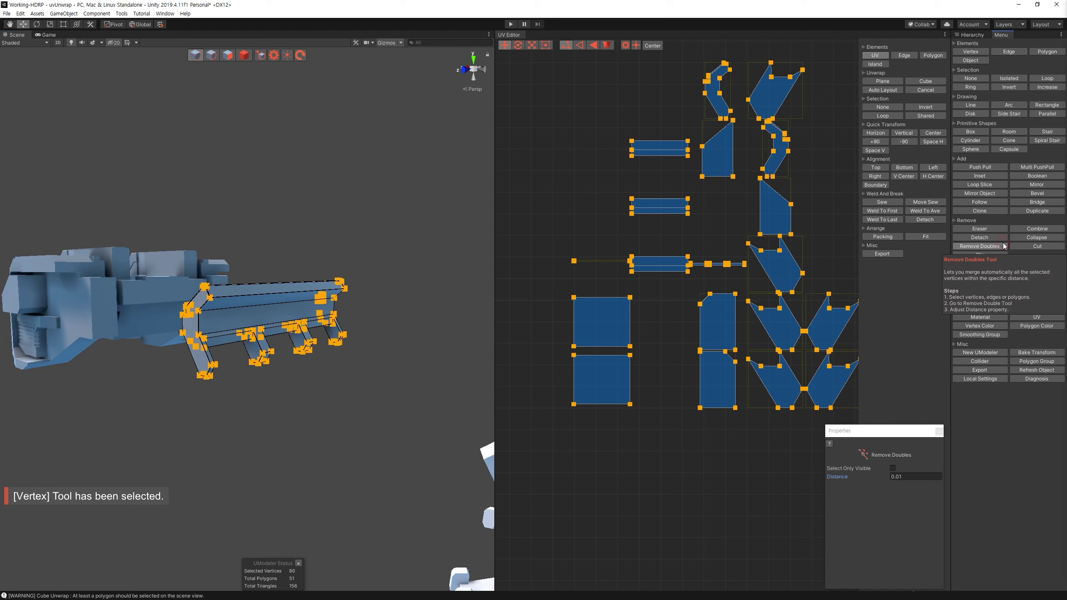
# Step: Switch to polygon mode on the armor plate and select all its polygons
pyautogui.press('3')
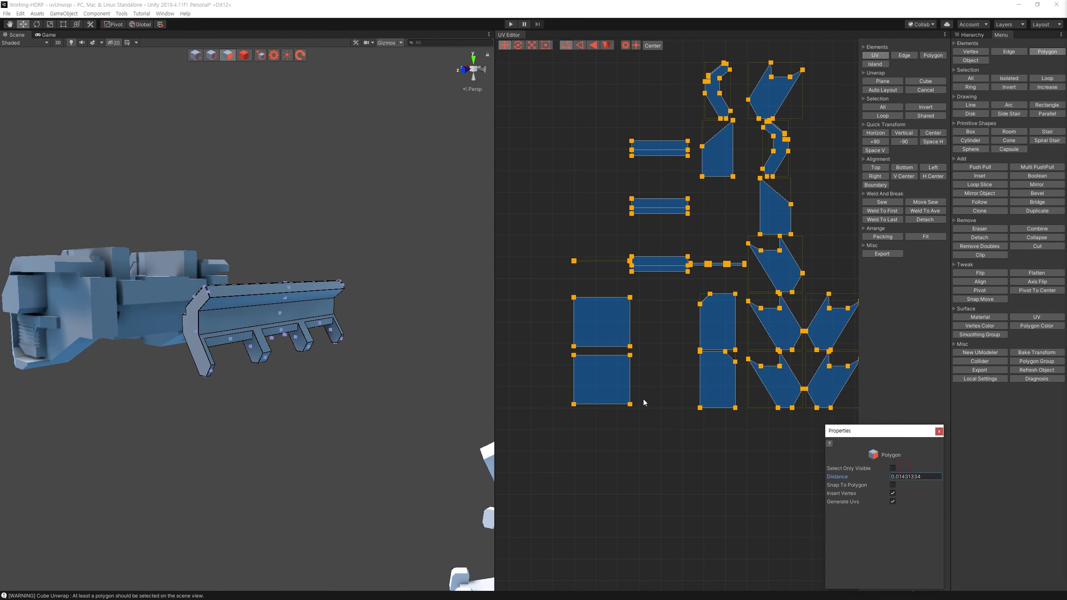
pyautogui.keyDown('alt'); pyautogui.moveTo(307, 353); pyautogui.dragTo(331, 364); pyautogui.keyUp('alt')
pyautogui.click(242, 58)
pyautogui.press('3')
pyautogui.hotkey('ctrl', 'a')
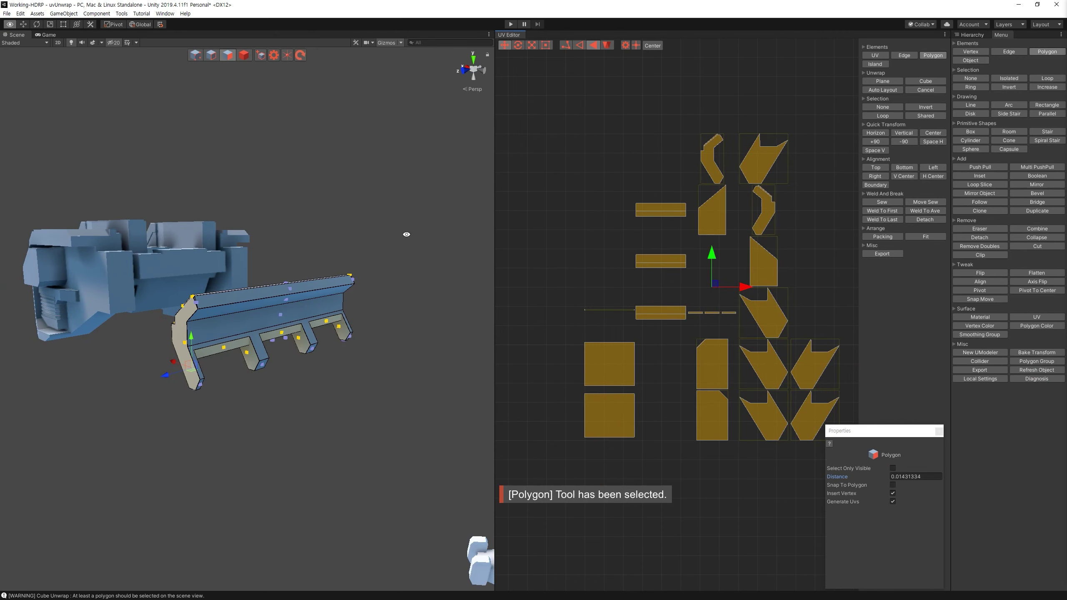
pyautogui.keyDown('alt'); pyautogui.moveTo(424, 243); pyautogui.dragTo(467, 364); pyautogui.keyUp('alt')
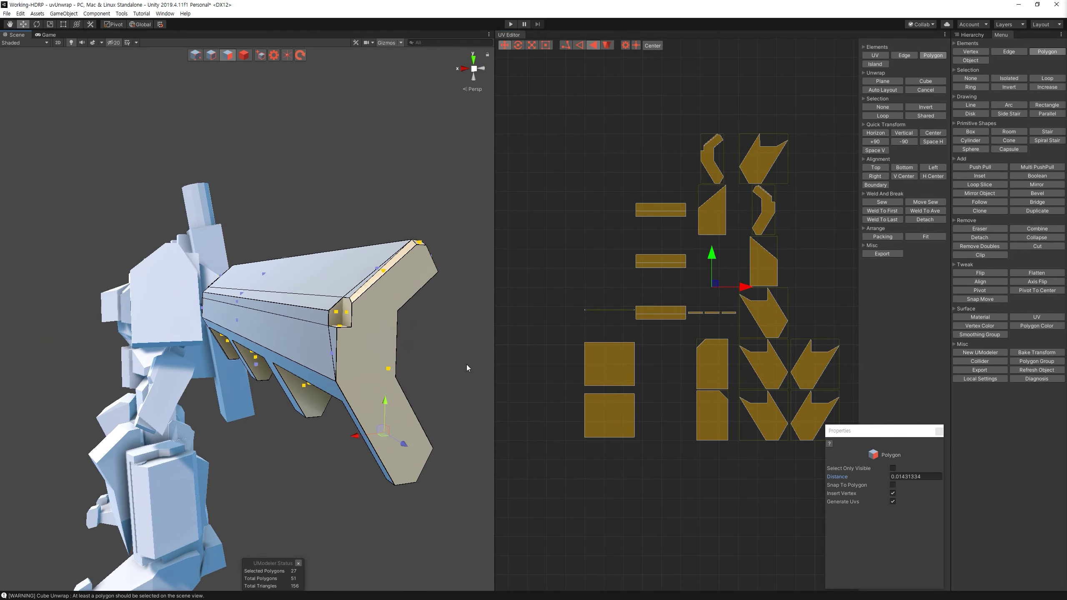
# Step: Select the plate's side face and bevel strip, then open Plane Unwrap (Margin 0, Spacing 0, Axis Norm)
pyautogui.click(402, 303)
pyautogui.scroll(3, 402, 307)
pyautogui.keyDown('ctrl'); pyautogui.click(415, 311); pyautogui.keyUp('ctrl')
pyautogui.keyDown('ctrl'); pyautogui.click(481, 256); pyautogui.keyUp('ctrl')
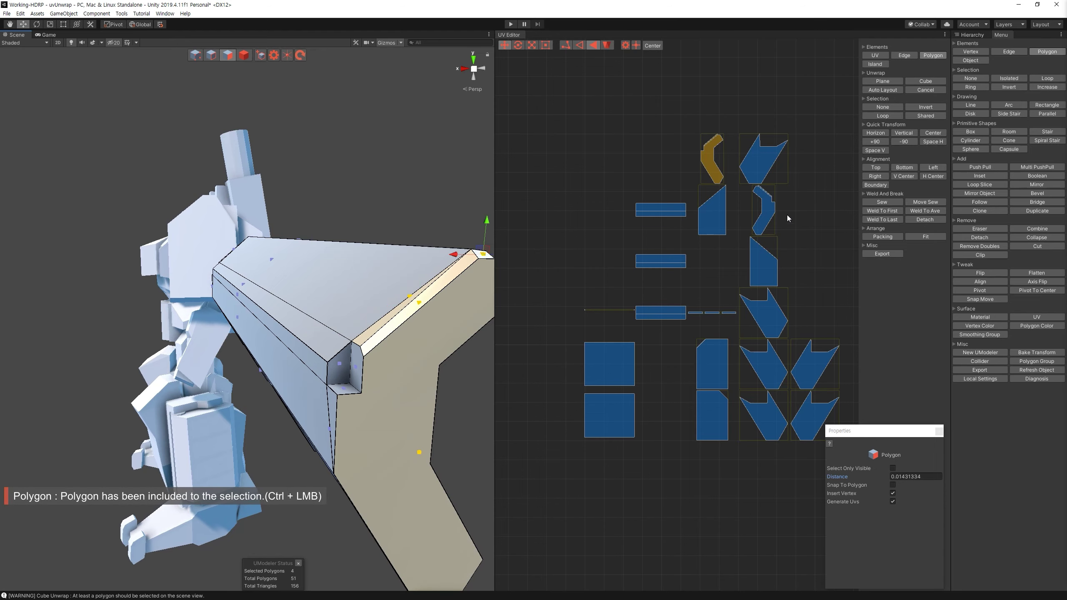
pyautogui.keyDown('alt'); pyautogui.moveTo(420, 247); pyautogui.dragTo(427, 218); pyautogui.keyUp('alt')
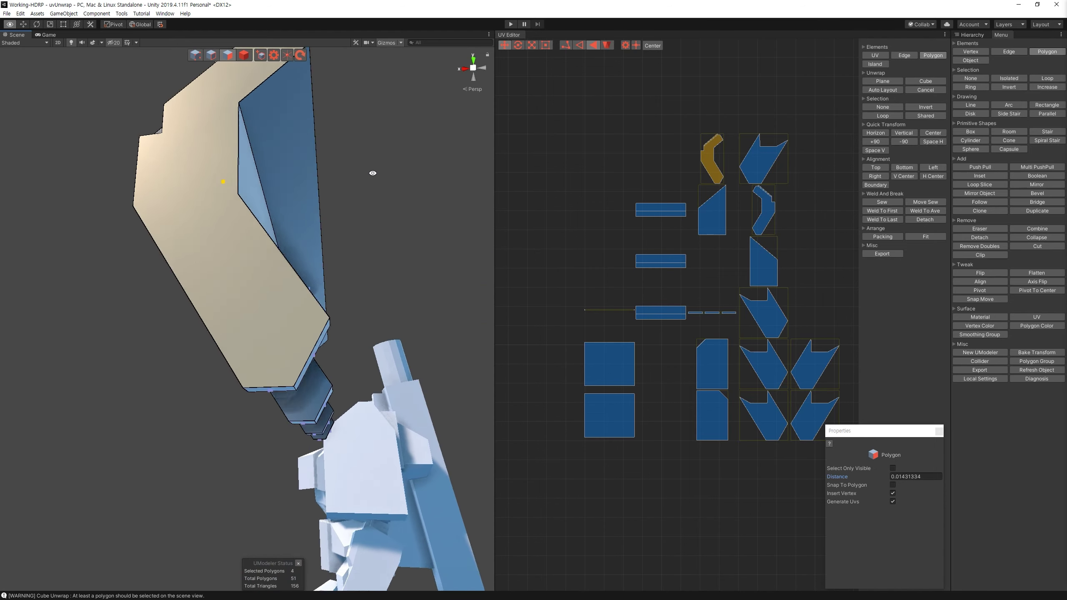
pyautogui.click(895, 82)
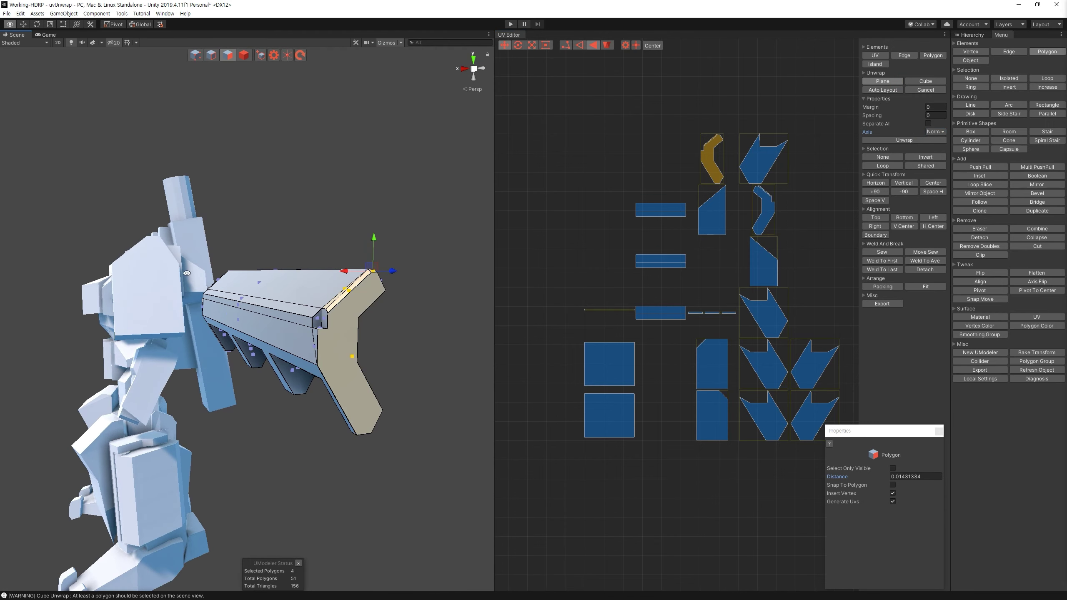
# Step: Set the plane projection axis to Z and move the plate's island up and left
pyautogui.keyDown('alt'); pyautogui.moveTo(187, 273); pyautogui.dragTo(782, 260); pyautogui.keyUp('alt')
pyautogui.click(933, 134)
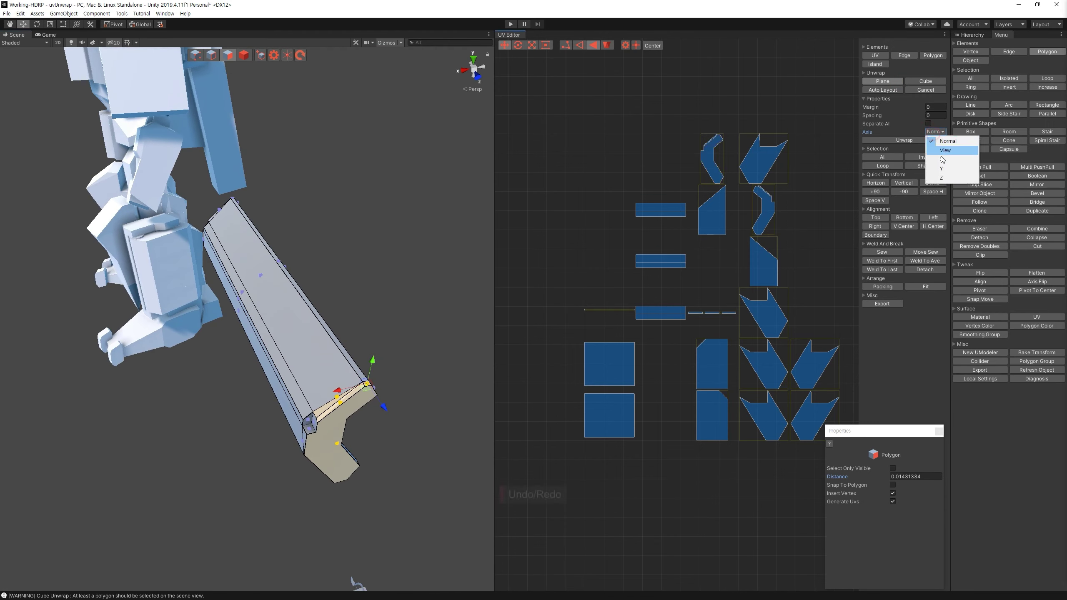
pyautogui.click(939, 178)
pyautogui.scroll(-3, 683, 417)
pyautogui.scroll(-2, 693, 410)
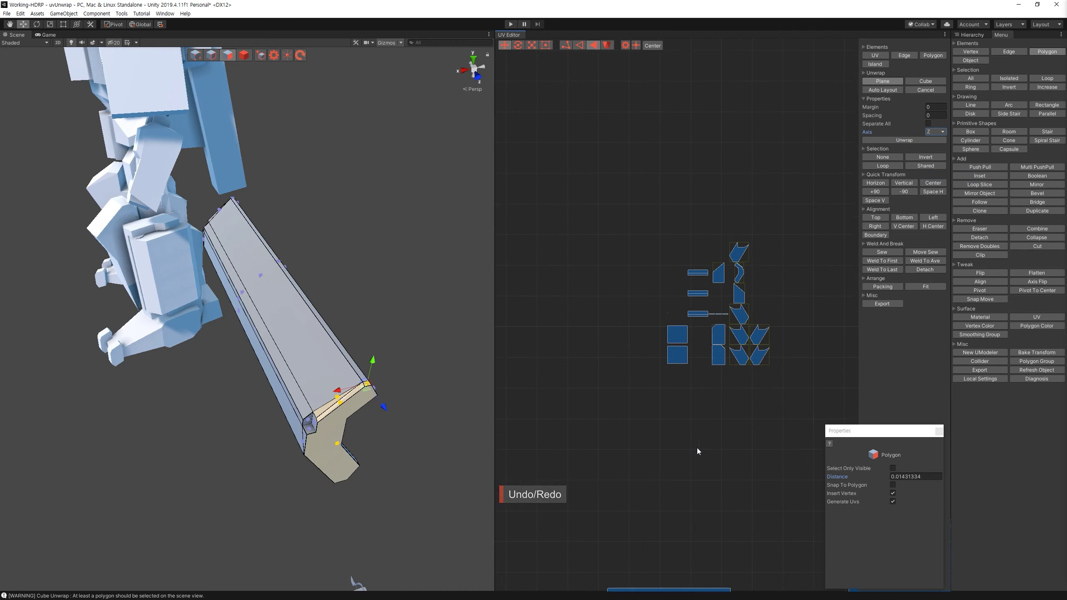
pyautogui.moveTo(697, 448); pyautogui.dragTo(690, 293, button='middle')
pyautogui.scroll(-1, 660, 248)
pyautogui.moveTo(670, 205); pyautogui.dragTo(766, 272, button='middle')
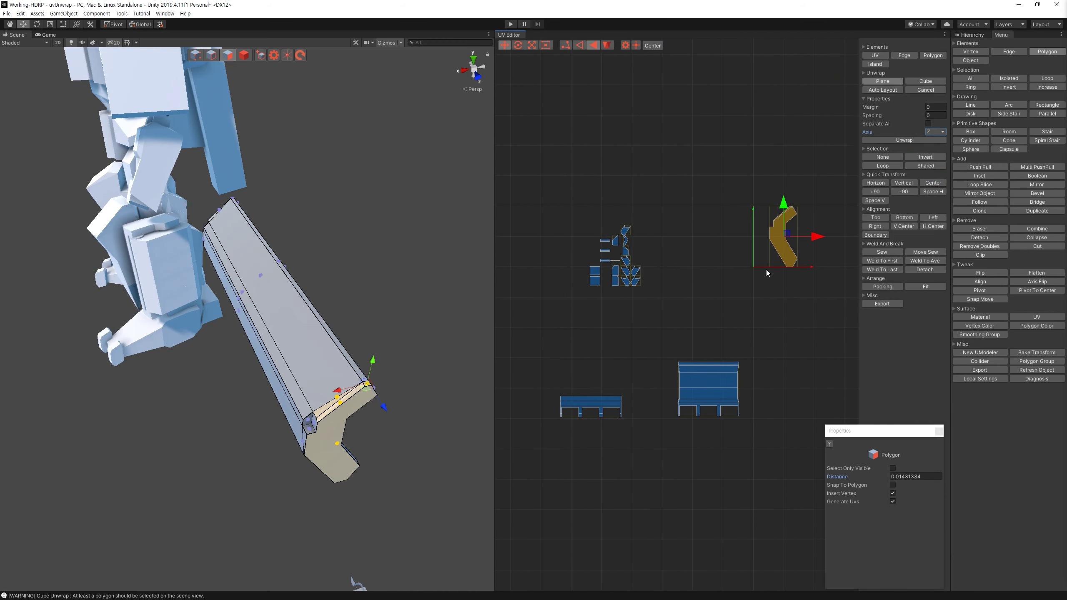
pyautogui.moveTo(790, 234); pyautogui.dragTo(656, 160)
pyautogui.scroll(2, 725, 309)
# Step: Select the large side face and top-edge strip and unwrap them into their own island
pyautogui.moveTo(428, 245)
pyautogui.keyDown('alt'); pyautogui.mouseDown()
pyautogui.moveTo(269, 390)
pyautogui.moveTo(340, 443)
pyautogui.mouseUp(); pyautogui.keyUp('alt')
pyautogui.click(268, 405)
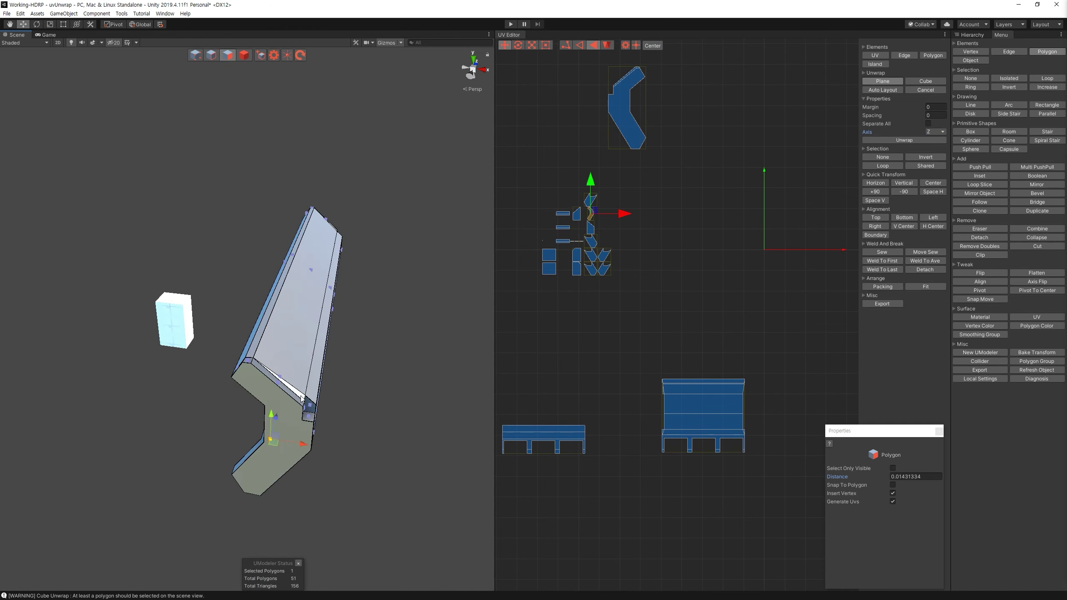
pyautogui.keyDown('alt'); pyautogui.moveTo(298, 404); pyautogui.dragTo(72, 248); pyautogui.keyUp('alt')
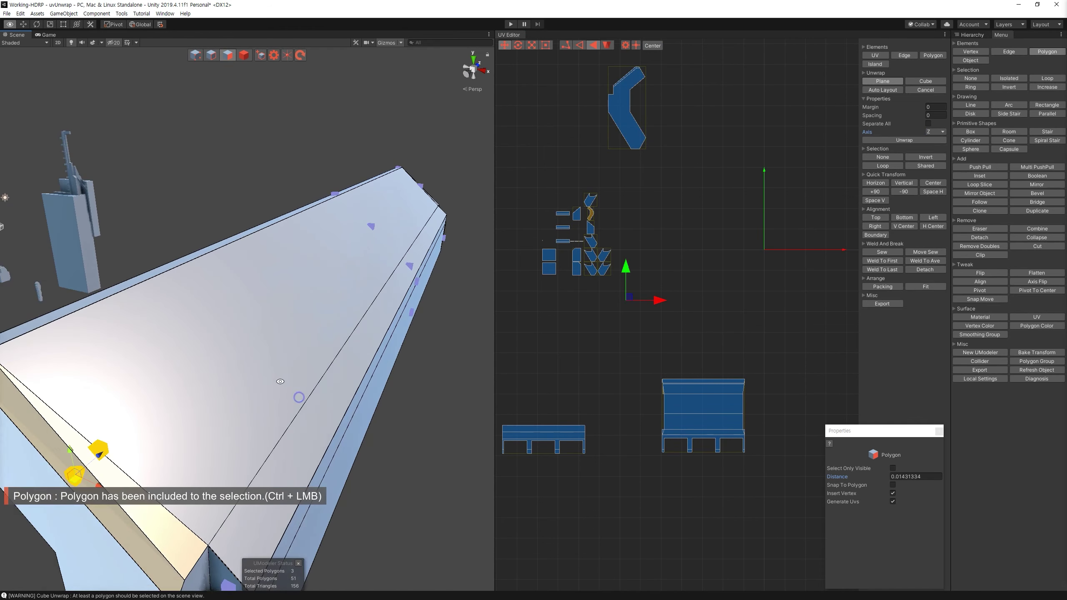
pyautogui.keyDown('ctrl'); pyautogui.click(71, 248); pyautogui.keyUp('ctrl')
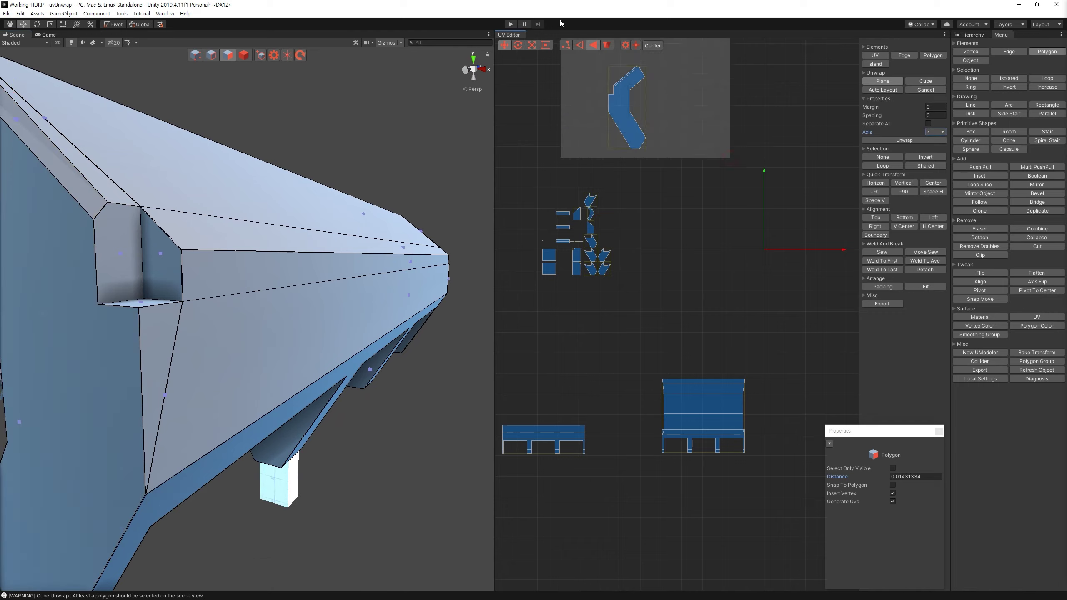
pyautogui.moveTo(126, 235)
pyautogui.keyDown('alt'); pyautogui.mouseDown(button='right')
pyautogui.moveTo(162, 209)
pyautogui.moveTo(177, 236)
pyautogui.mouseUp(button='right'); pyautogui.keyUp('alt')
pyautogui.moveTo(176, 235)
pyautogui.keyDown('alt'); pyautogui.mouseDown()
pyautogui.moveTo(286, 307)
pyautogui.moveTo(499, 326)
pyautogui.mouseUp(); pyautogui.keyUp('alt')
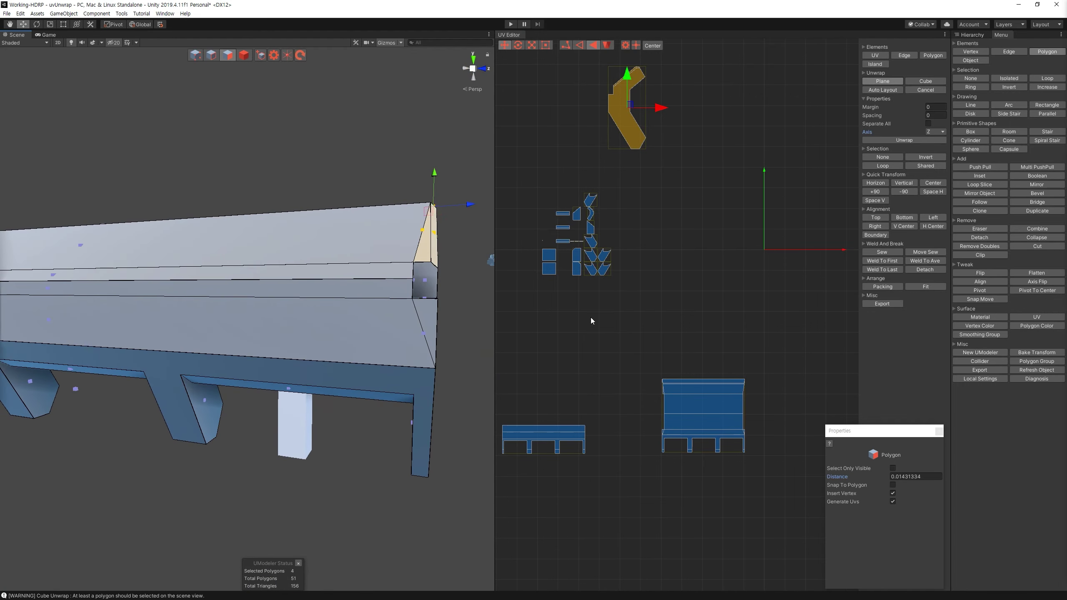
pyautogui.click(684, 305)
pyautogui.hotkey('ctrl', 'z')
pyautogui.hotkey('ctrl', 'z')
pyautogui.hotkey('ctrl', 'z')
pyautogui.keyDown('alt'); pyautogui.moveTo(441, 260); pyautogui.dragTo(371, 244); pyautogui.keyUp('alt')
pyautogui.keyDown('ctrl'); pyautogui.click(268, 259); pyautogui.keyUp('ctrl')
pyautogui.keyDown('ctrl'); pyautogui.click(286, 244); pyautogui.keyUp('ctrl')
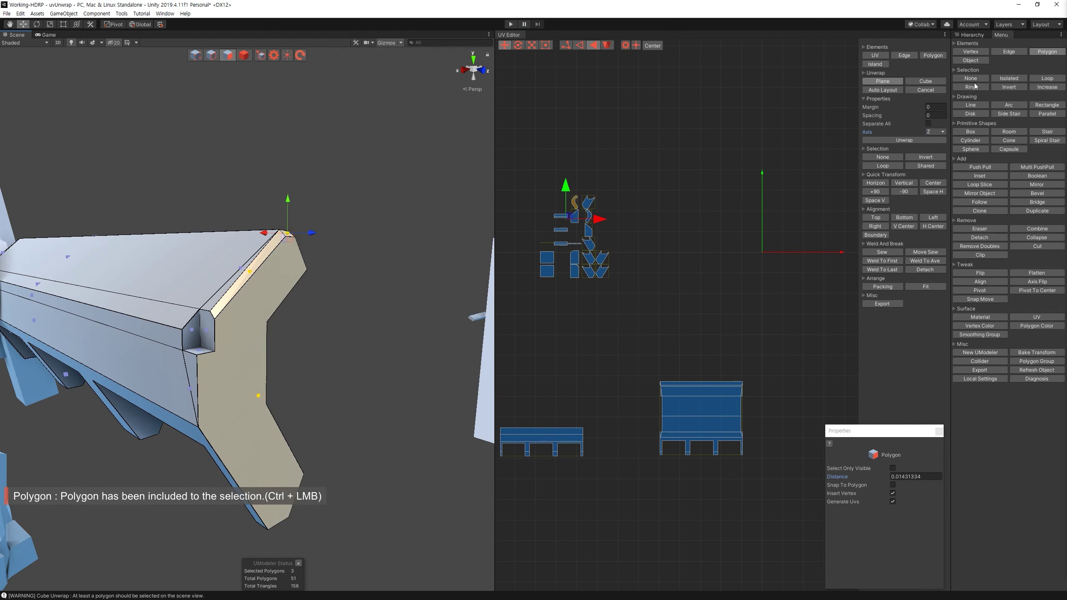
pyautogui.click(905, 141)
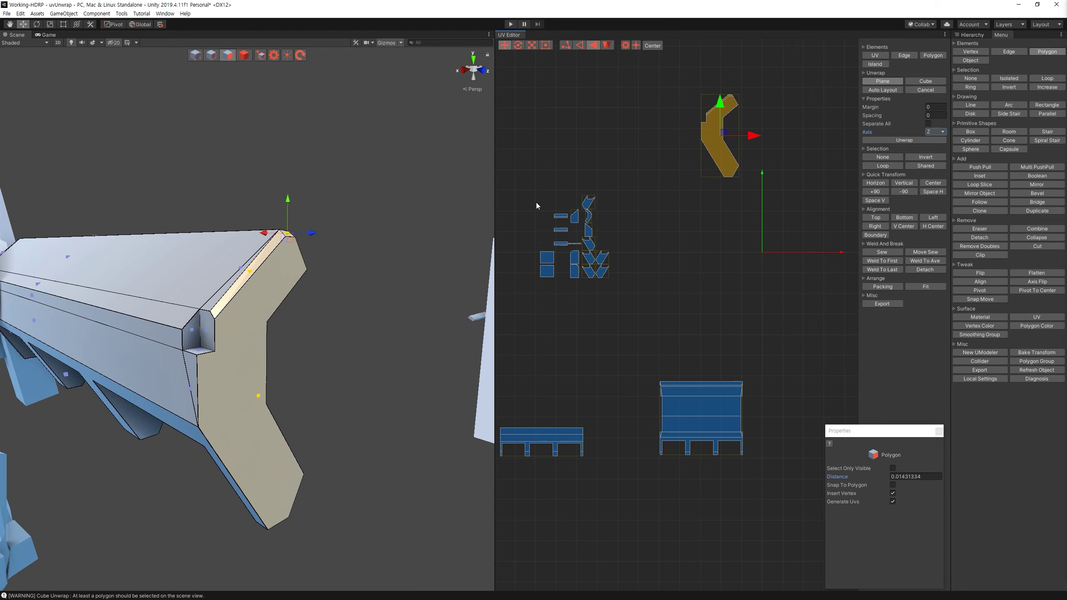
# Step: Unwrap the far side face and top corner face, auto-layout, and place the island beside its twin
pyautogui.keyDown('alt'); pyautogui.moveTo(624, 189); pyautogui.dragTo(252, 295); pyautogui.keyUp('alt')
pyautogui.keyDown('ctrl'); pyautogui.click(192, 312); pyautogui.keyUp('ctrl')
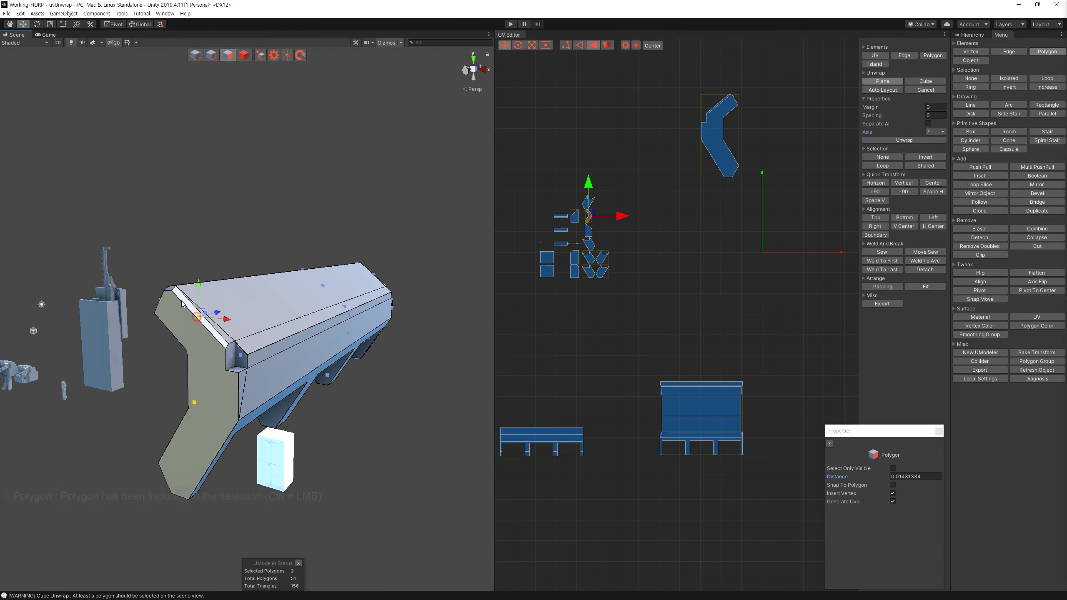
pyautogui.keyDown('ctrl'); pyautogui.click(171, 293); pyautogui.keyUp('ctrl')
pyautogui.click(935, 141)
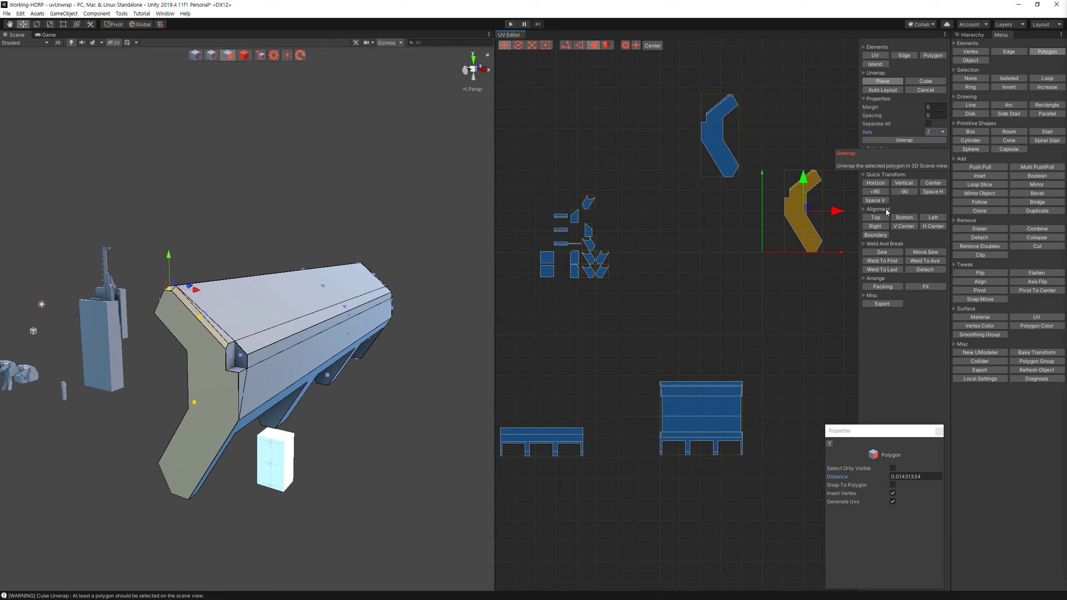
pyautogui.click(878, 200)
pyautogui.moveTo(802, 211); pyautogui.dragTo(644, 113)
pyautogui.moveTo(669, 304); pyautogui.dragTo(505, 187)
pyautogui.moveTo(382, 267)
pyautogui.keyDown('alt'); pyautogui.mouseDown()
pyautogui.moveTo(365, 107)
pyautogui.moveTo(464, 207)
pyautogui.moveTo(433, 379)
pyautogui.mouseUp(); pyautogui.keyUp('alt')
pyautogui.click(433, 379)
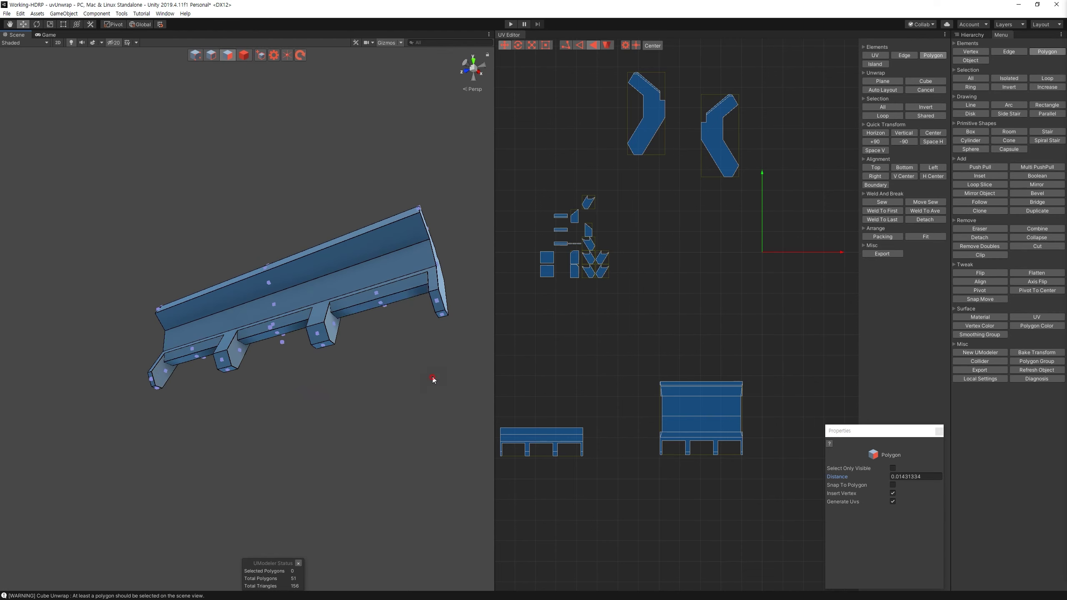
# Step: Plane-unwrap the rail's two inner strip faces along their normals and auto-layout them
pyautogui.keyDown('alt'); pyautogui.moveTo(366, 328); pyautogui.dragTo(277, 311); pyautogui.keyUp('alt')
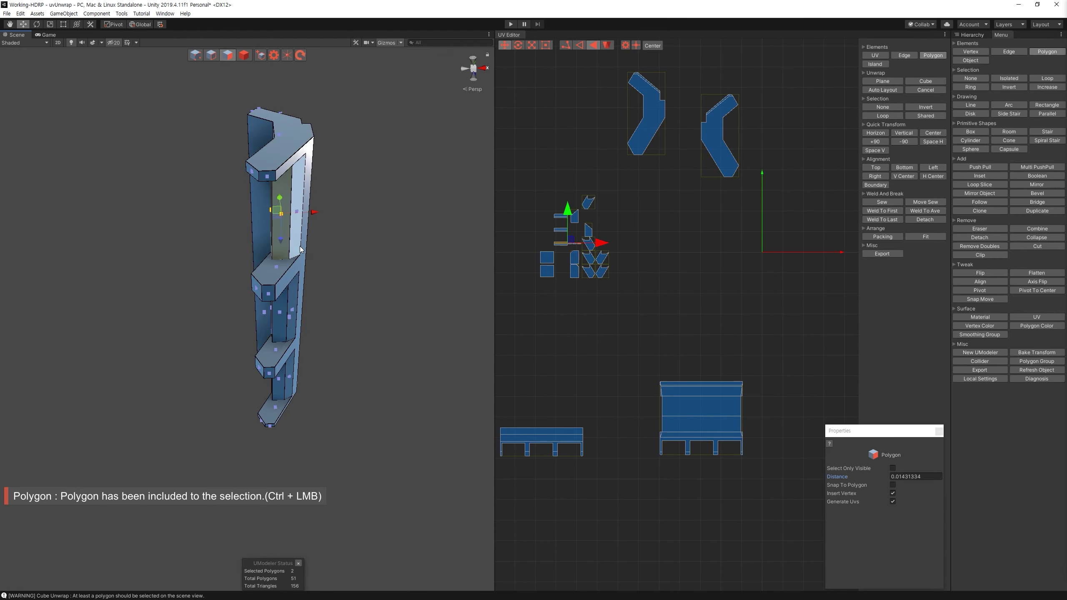
pyautogui.keyDown('ctrl'); pyautogui.click(270, 320); pyautogui.keyUp('ctrl')
pyautogui.keyDown('alt'); pyautogui.moveTo(357, 324); pyautogui.dragTo(378, 388); pyautogui.keyUp('alt')
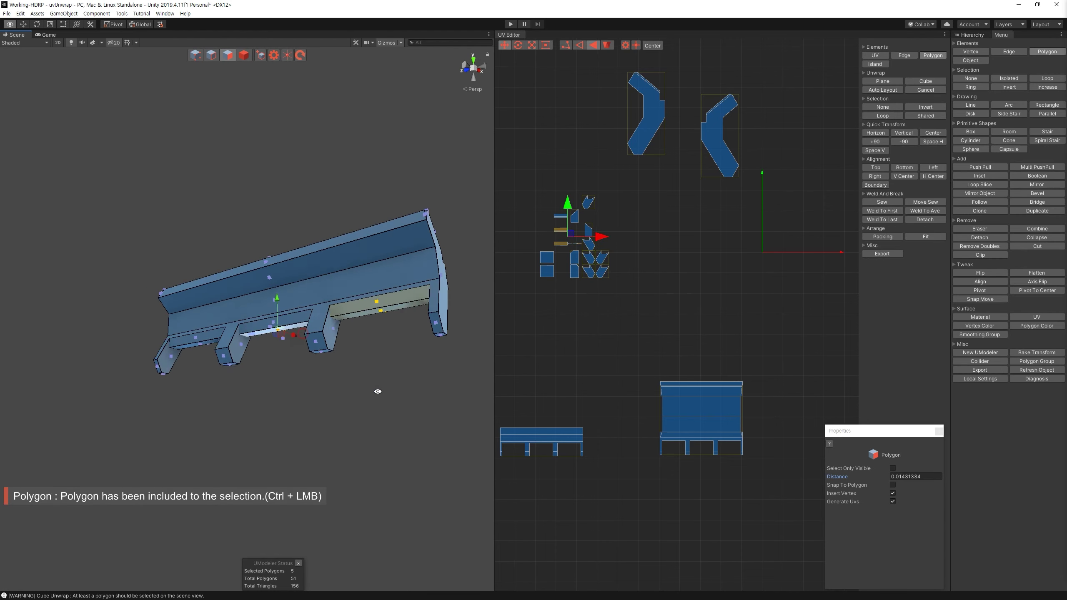
pyautogui.keyDown('alt'); pyautogui.moveTo(155, 324); pyautogui.dragTo(365, 278); pyautogui.keyUp('alt')
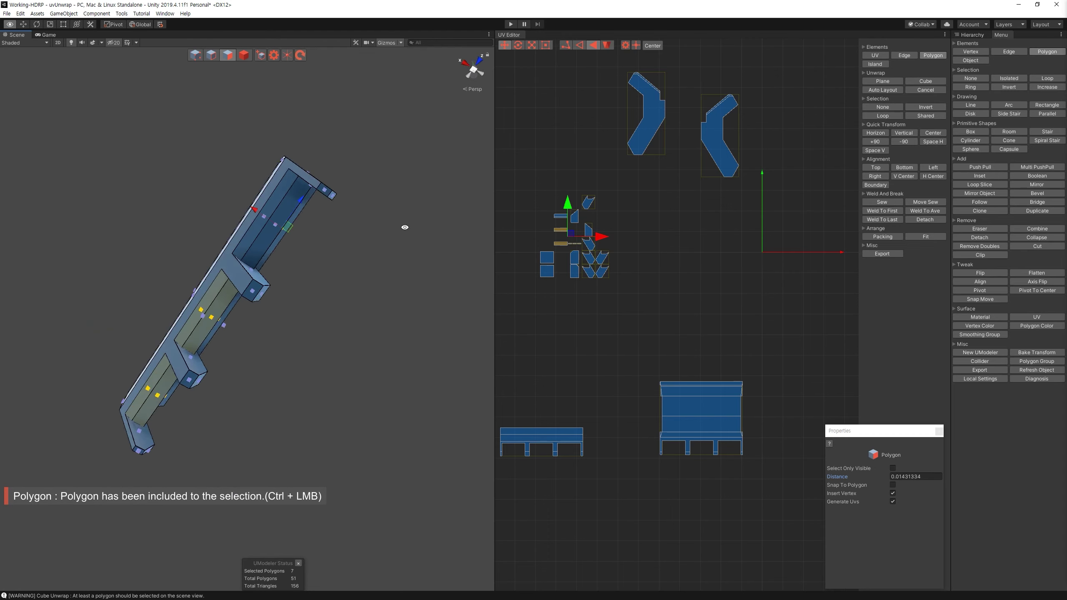
pyautogui.keyDown('ctrl'); pyautogui.click(380, 263); pyautogui.keyUp('ctrl')
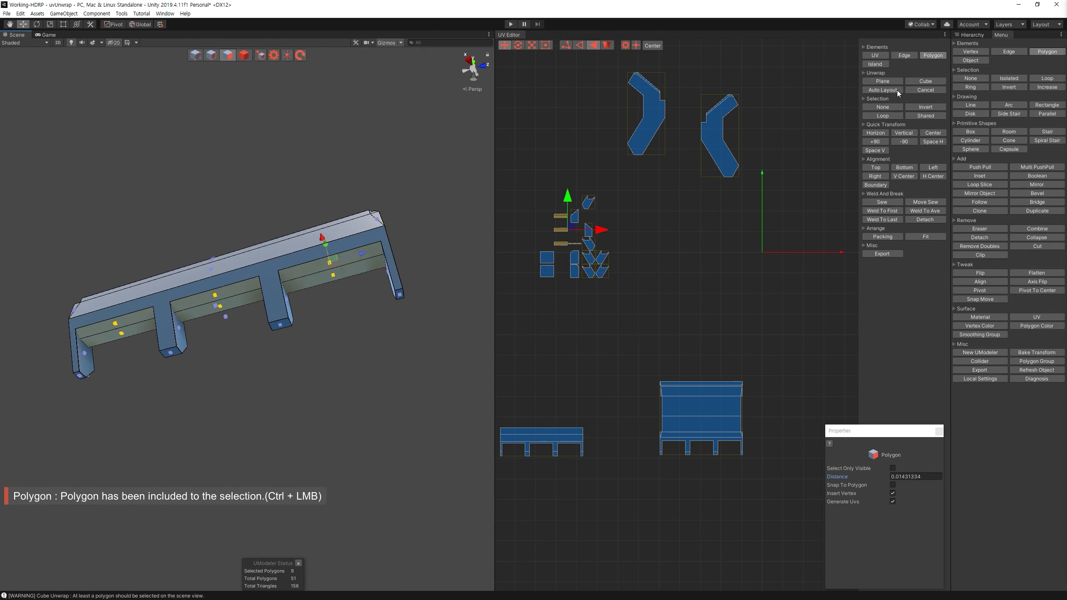
pyautogui.click(894, 81)
pyautogui.click(947, 141)
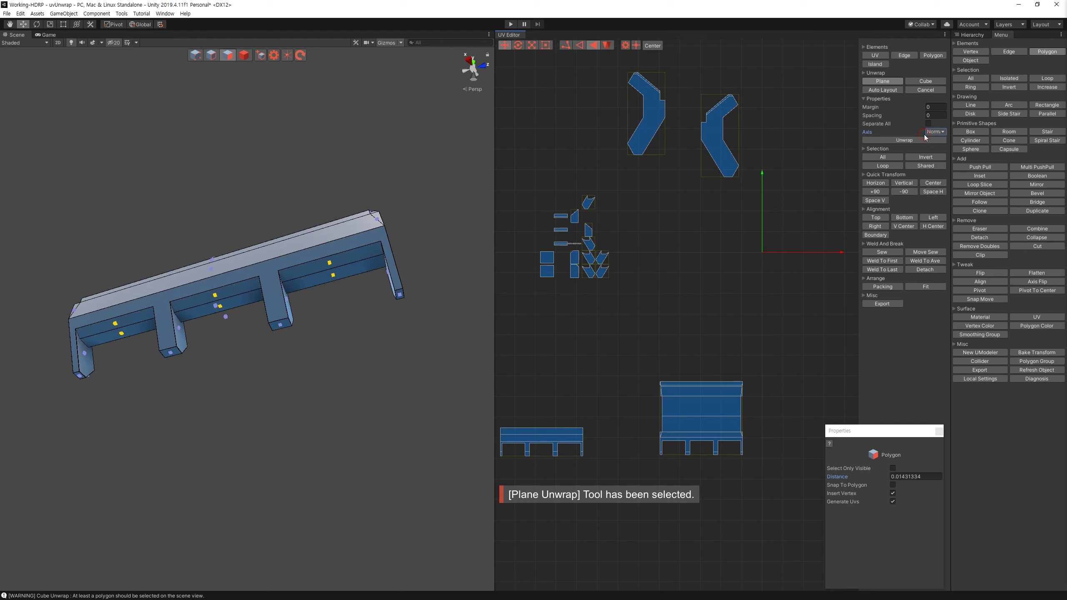
pyautogui.click(920, 140)
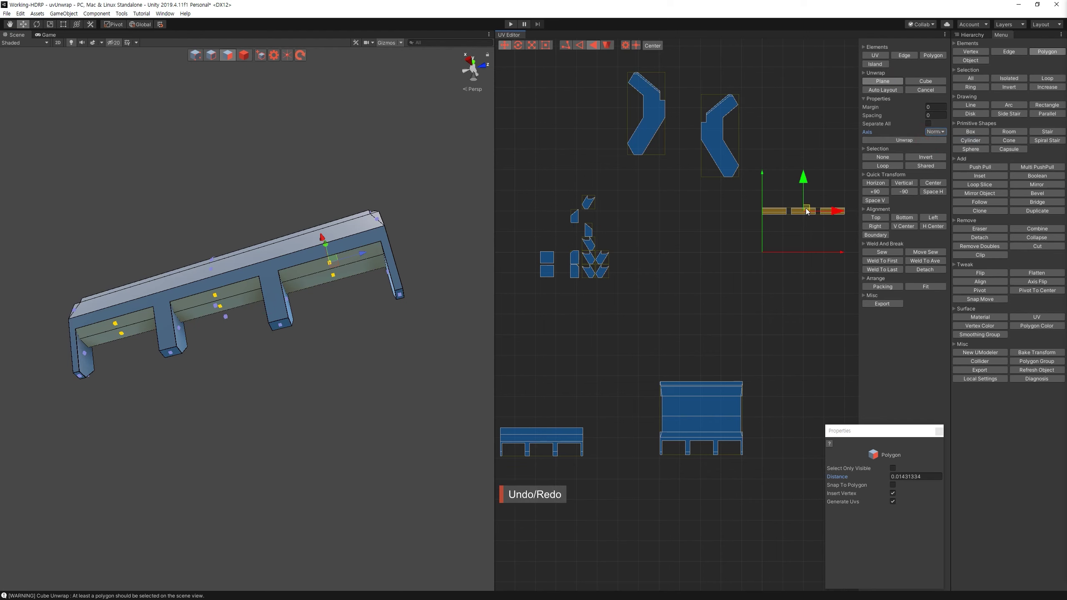
pyautogui.click(884, 90)
pyautogui.click(763, 303)
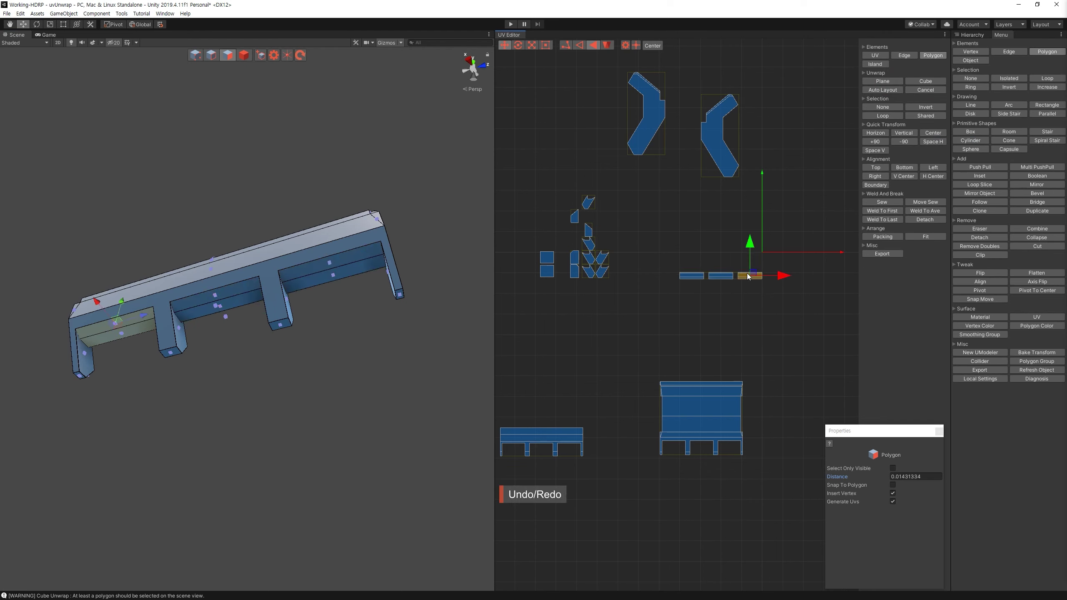
# Step: Plane-unwrap the plate's end faces and auto-layout them into a matching UV pair
pyautogui.keyDown('alt'); pyautogui.moveTo(318, 234); pyautogui.dragTo(800, 222); pyautogui.keyUp('alt')
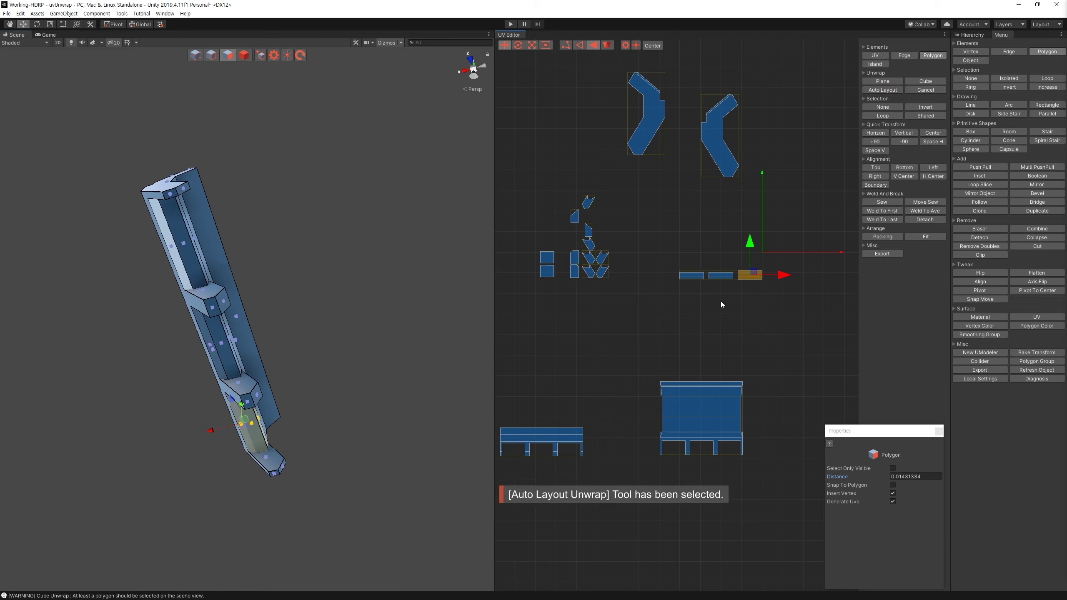
pyautogui.moveTo(714, 284); pyautogui.dragTo(707, 259)
pyautogui.click(691, 275)
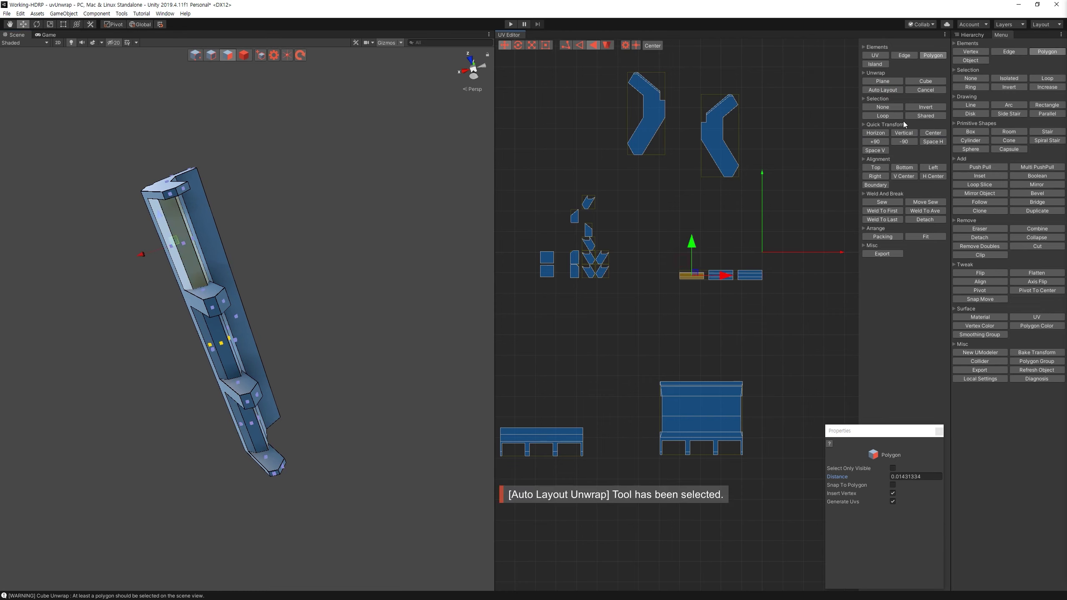
pyautogui.keyDown('alt'); pyautogui.moveTo(445, 255); pyautogui.dragTo(483, 252); pyautogui.keyUp('alt')
pyautogui.moveTo(646, 305); pyautogui.dragTo(493, 181)
pyautogui.moveTo(348, 257)
pyautogui.keyDown('alt'); pyautogui.mouseDown()
pyautogui.moveTo(335, 346)
pyautogui.moveTo(287, 348)
pyautogui.mouseUp(); pyautogui.keyUp('alt')
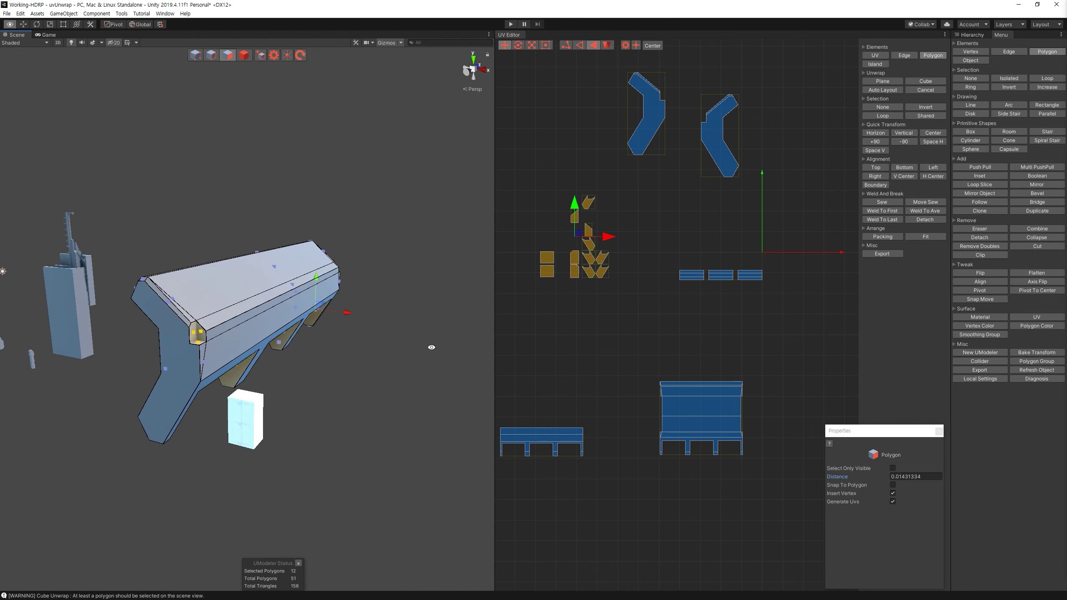
pyautogui.scroll(3, 285, 348)
pyautogui.click(355, 457)
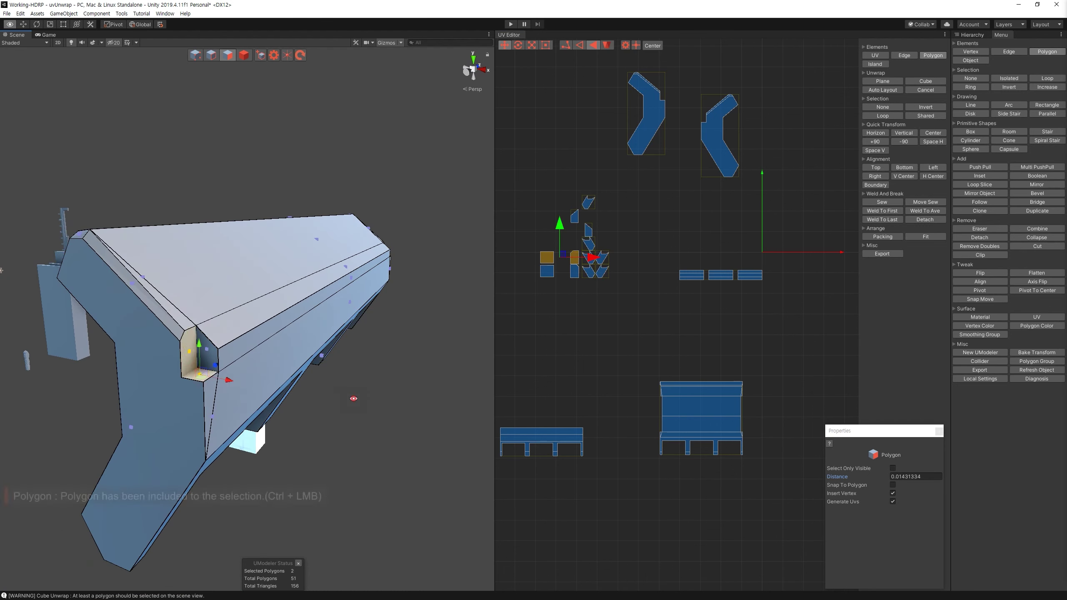
pyautogui.keyDown('alt'); pyautogui.moveTo(353, 398); pyautogui.dragTo(386, 330); pyautogui.keyUp('alt')
pyautogui.keyDown('ctrl'); pyautogui.click(386, 328); pyautogui.keyUp('ctrl')
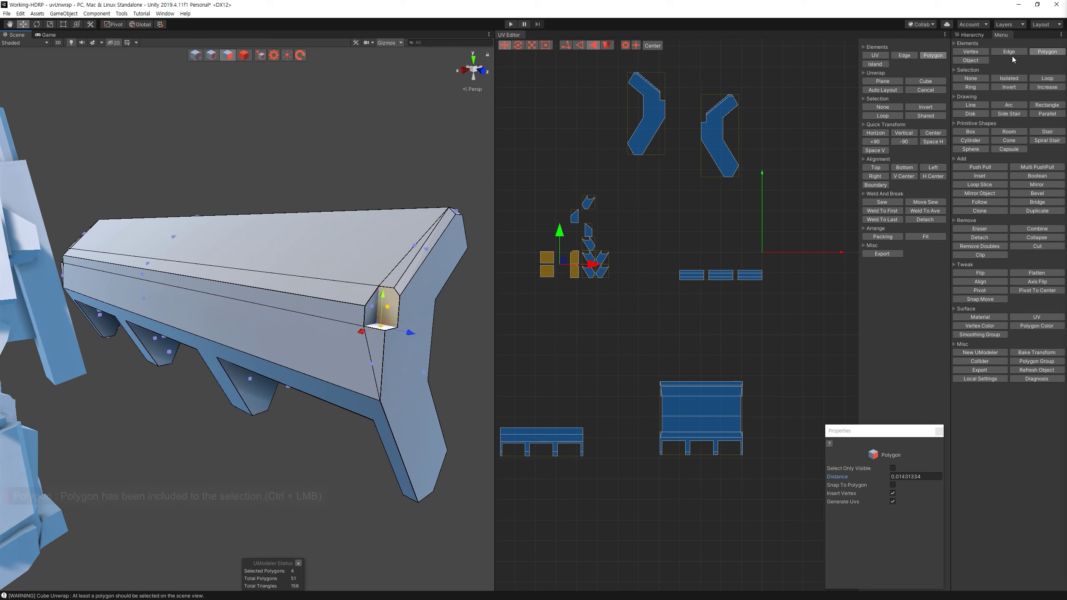
pyautogui.click(897, 81)
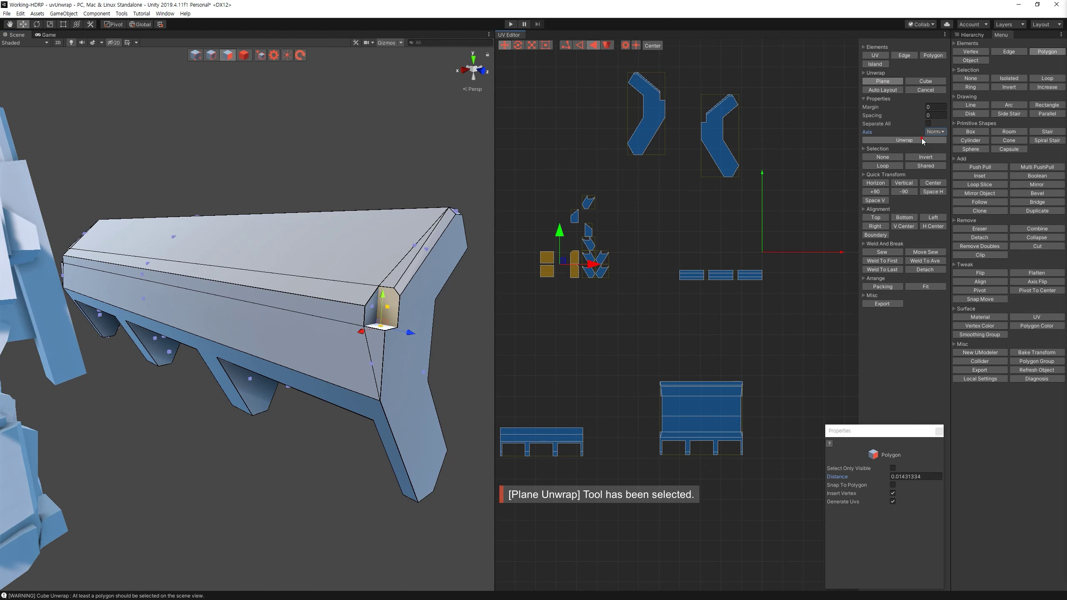
pyautogui.click(883, 89)
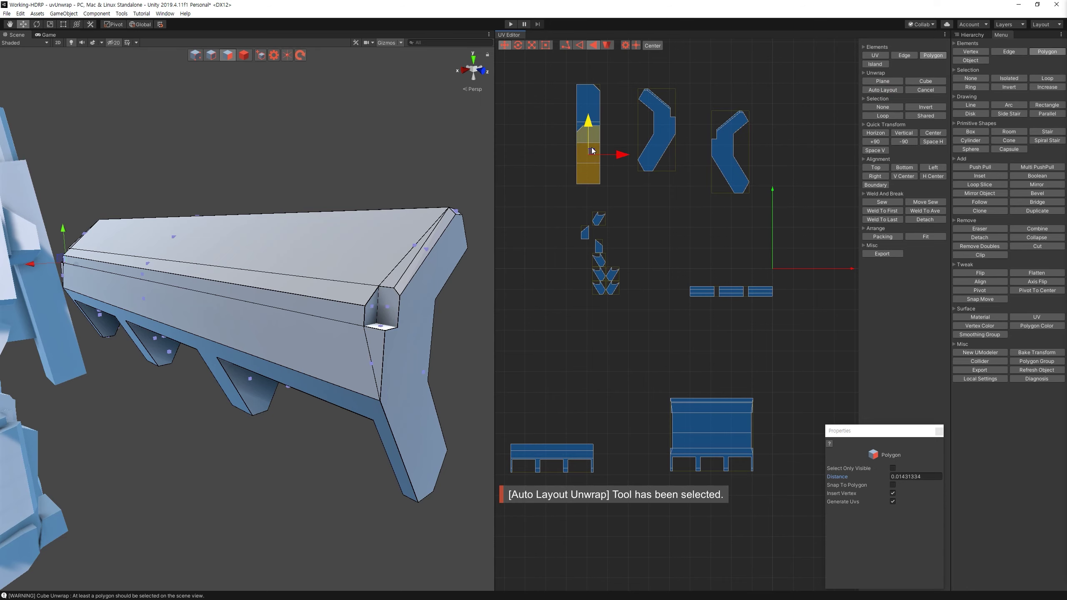
# Step: Cube-unwrap the small fin island cluster, then select UModeler Object (4) in the Hierarchy
pyautogui.moveTo(567, 170); pyautogui.dragTo(627, 306)
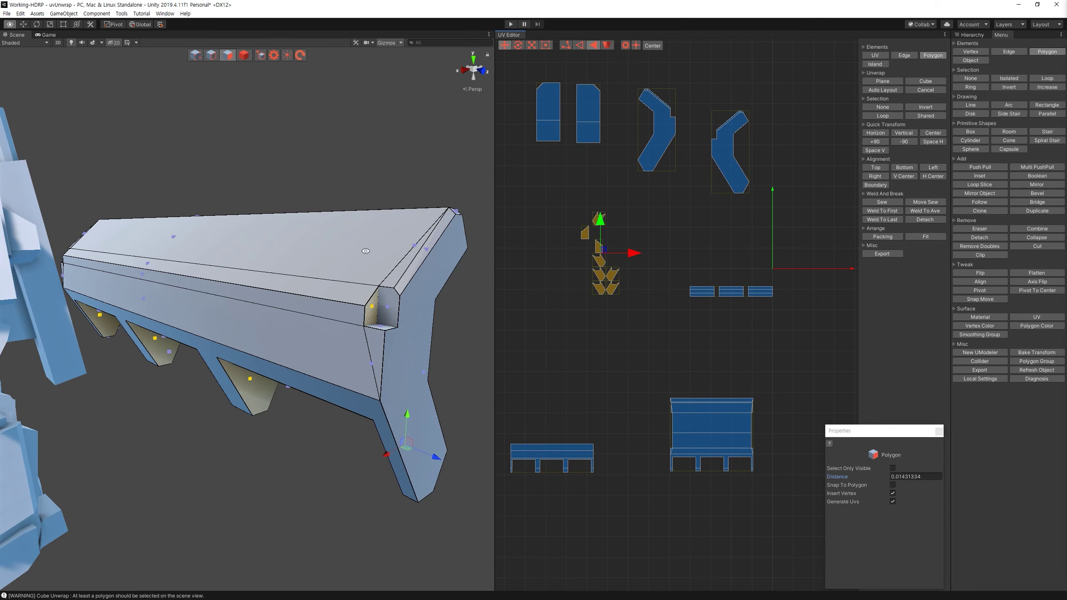
pyautogui.keyDown('alt'); pyautogui.moveTo(366, 251); pyautogui.dragTo(953, 90); pyautogui.keyUp('alt')
pyautogui.click(931, 82)
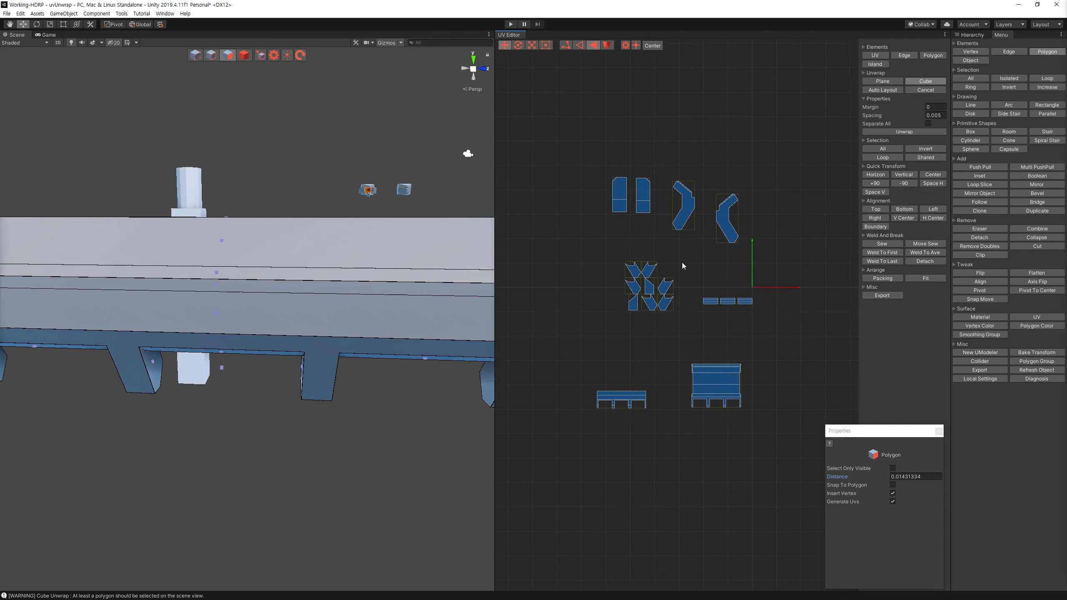
pyautogui.click(983, 35)
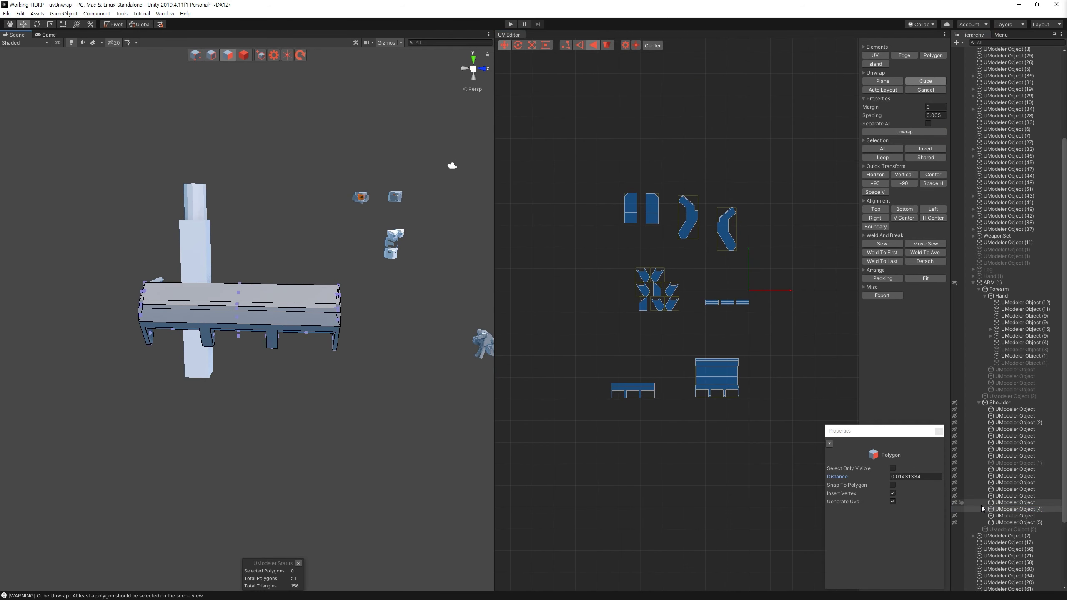
pyautogui.click(1011, 511)
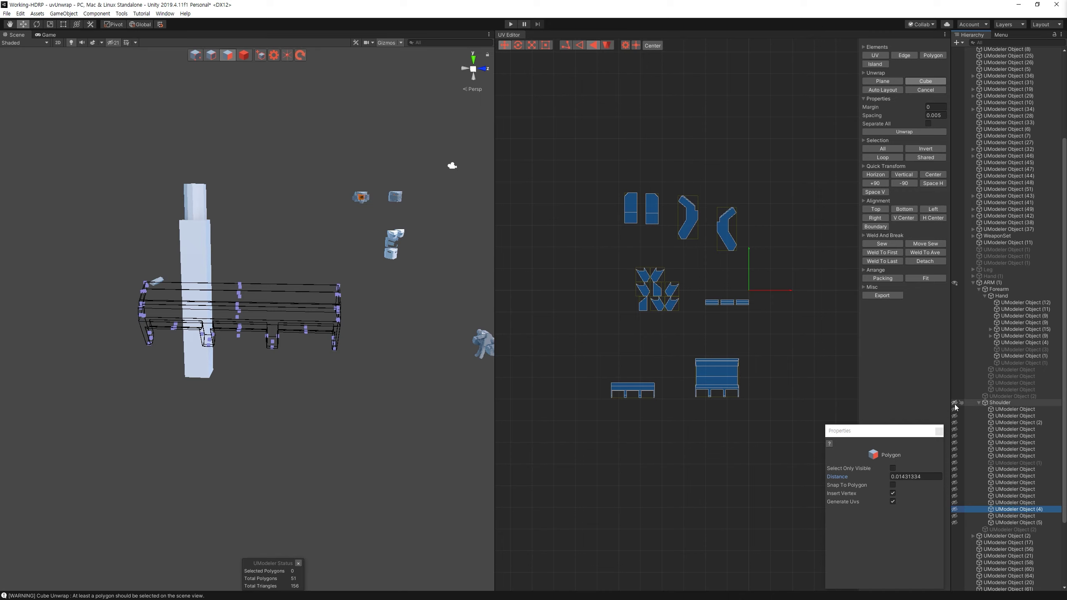
# Step: Unhide the parts under Shoulder and select the vent housing to inspect its barrels
pyautogui.click(954, 403)
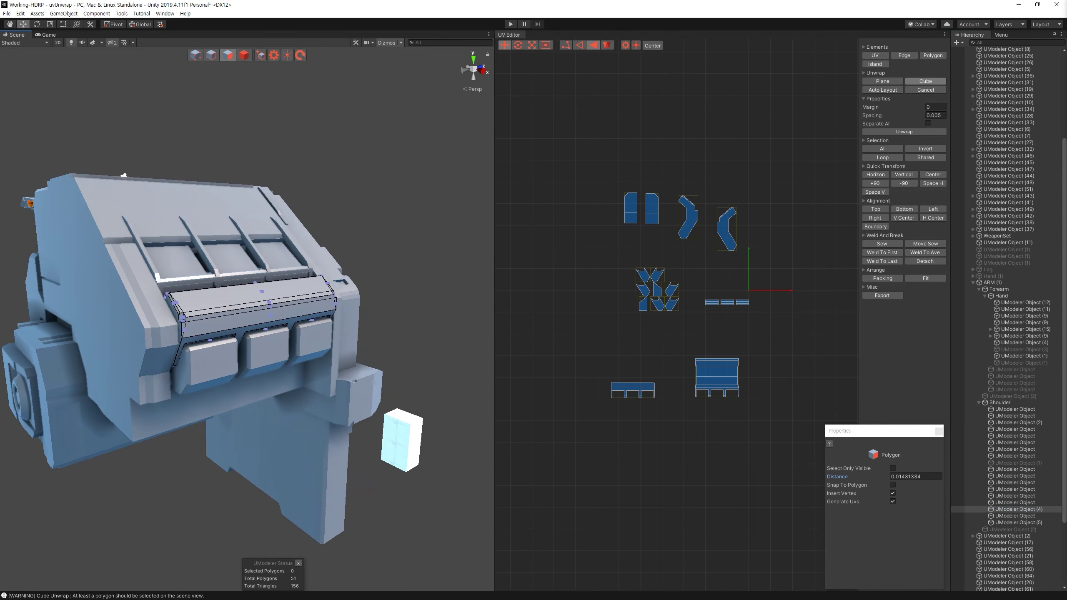
pyautogui.click(442, 128)
pyautogui.click(244, 55)
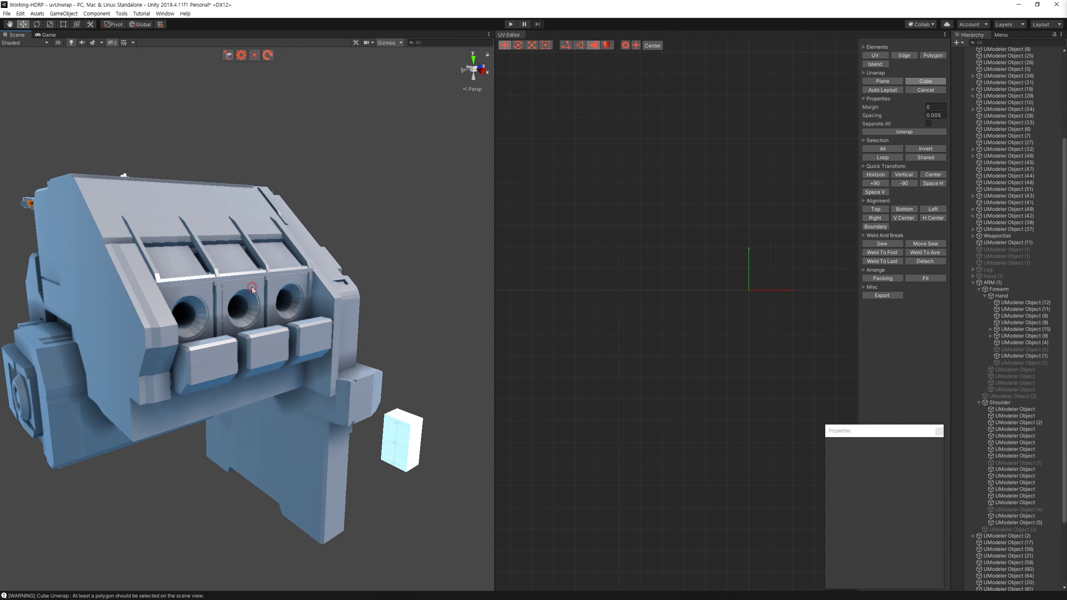
pyautogui.click(159, 330)
pyautogui.scroll(3, 159, 330)
pyautogui.moveTo(206, 361)
pyautogui.mouseDown()
pyautogui.moveTo(445, 310)
pyautogui.moveTo(294, 252)
pyautogui.mouseUp()
pyautogui.hotkey('ctrl', 'z')
pyautogui.moveTo(168, 294)
pyautogui.keyDown('alt'); pyautogui.mouseDown(button='right')
pyautogui.moveTo(133, 247)
pyautogui.moveTo(177, 268)
pyautogui.mouseUp(button='right'); pyautogui.keyUp('alt')
pyautogui.moveTo(177, 269)
pyautogui.keyDown('alt'); pyautogui.mouseDown()
pyautogui.moveTo(270, 290)
pyautogui.moveTo(191, 430)
pyautogui.moveTo(301, 404)
pyautogui.moveTo(223, 380)
pyautogui.moveTo(308, 385)
pyautogui.moveTo(220, 302)
pyautogui.moveTo(253, 363)
pyautogui.moveTo(354, 394)
pyautogui.mouseUp(); pyautogui.keyUp('alt')
# Step: Isolate the vent housing and delete its three top cover faces, leaving 207 polygons
pyautogui.hotkey('ctrl', 'a')
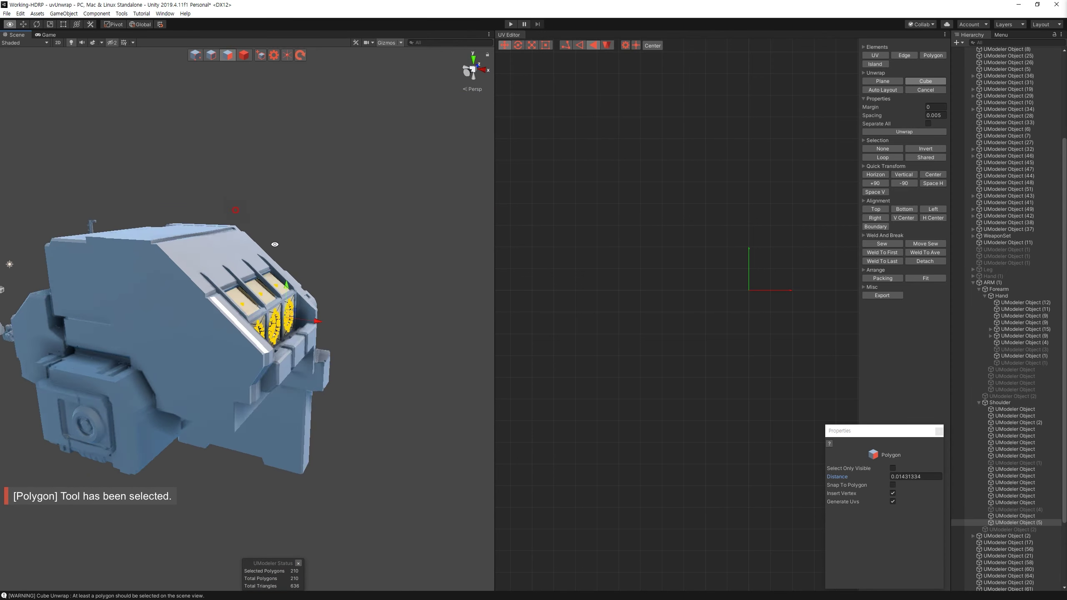
pyautogui.press('f')
pyautogui.keyDown('alt'); pyautogui.moveTo(328, 227); pyautogui.dragTo(361, 236); pyautogui.keyUp('alt')
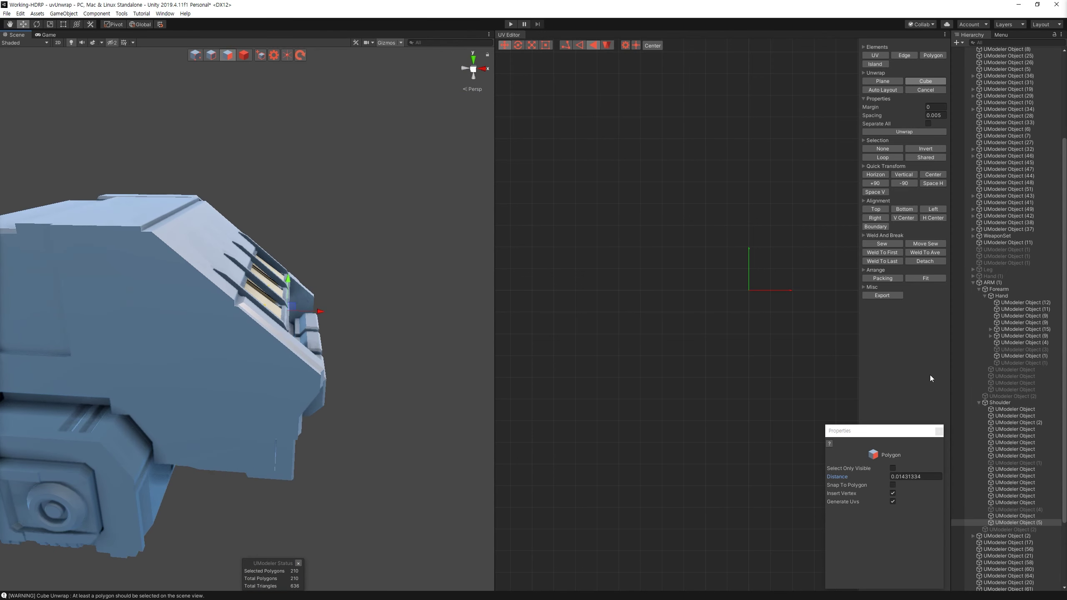
pyautogui.click(955, 289)
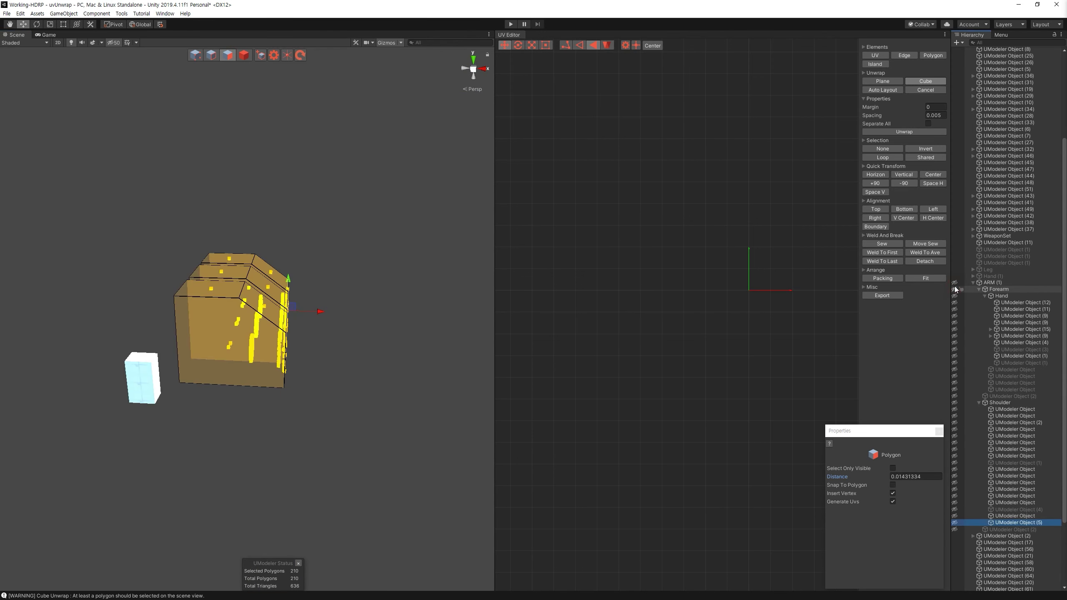
pyautogui.click(954, 524)
pyautogui.keyDown('alt'); pyautogui.moveTo(319, 378); pyautogui.dragTo(378, 420); pyautogui.keyUp('alt')
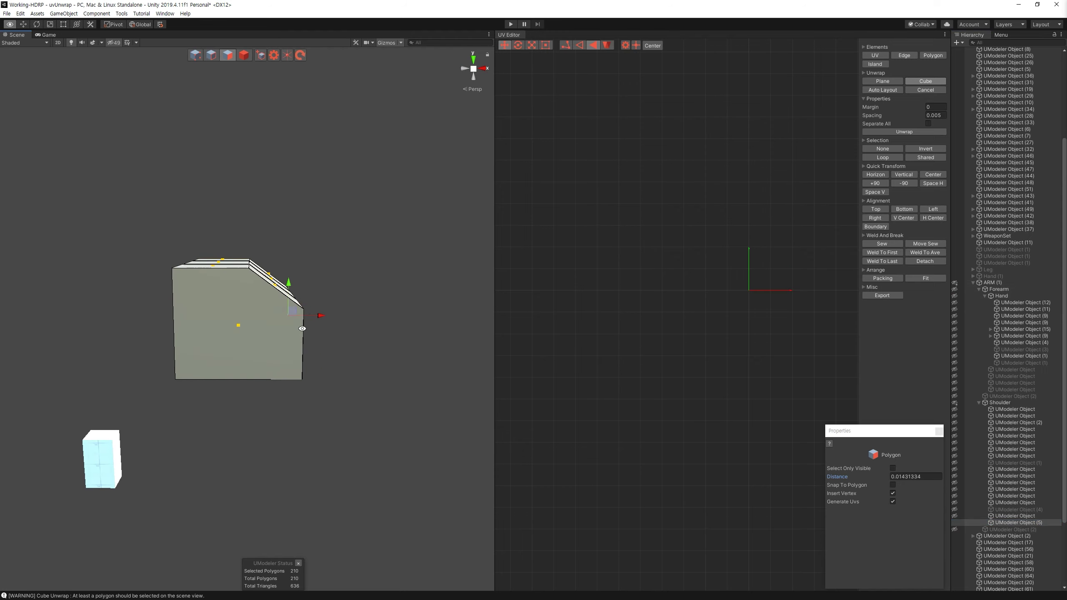
pyautogui.moveTo(270, 215); pyautogui.dragTo(443, 485)
pyautogui.moveTo(64, 300)
pyautogui.keyDown('alt'); pyautogui.mouseDown()
pyautogui.moveTo(223, 334)
pyautogui.moveTo(208, 242)
pyautogui.mouseUp(); pyautogui.keyUp('alt')
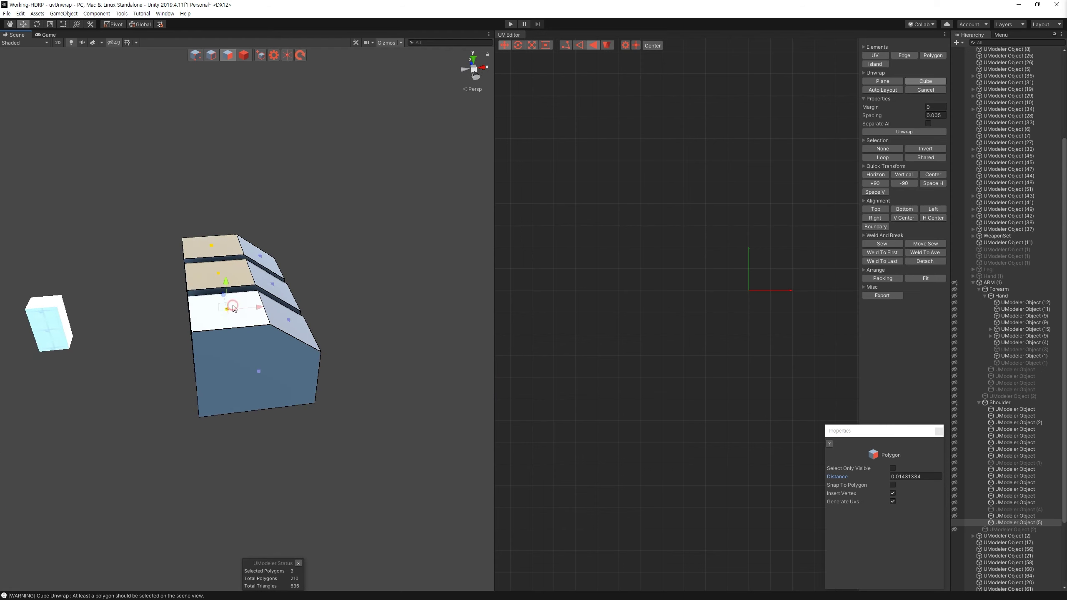
pyautogui.press('Delete')
# Step: Select all housing polygons and cube-unwrap them in Island mode
pyautogui.keyDown('alt'); pyautogui.moveTo(376, 333); pyautogui.dragTo(205, 179); pyautogui.keyUp('alt')
pyautogui.keyDown('alt'); pyautogui.moveTo(205, 179); pyautogui.dragTo(414, 373, button='right'); pyautogui.keyUp('alt')
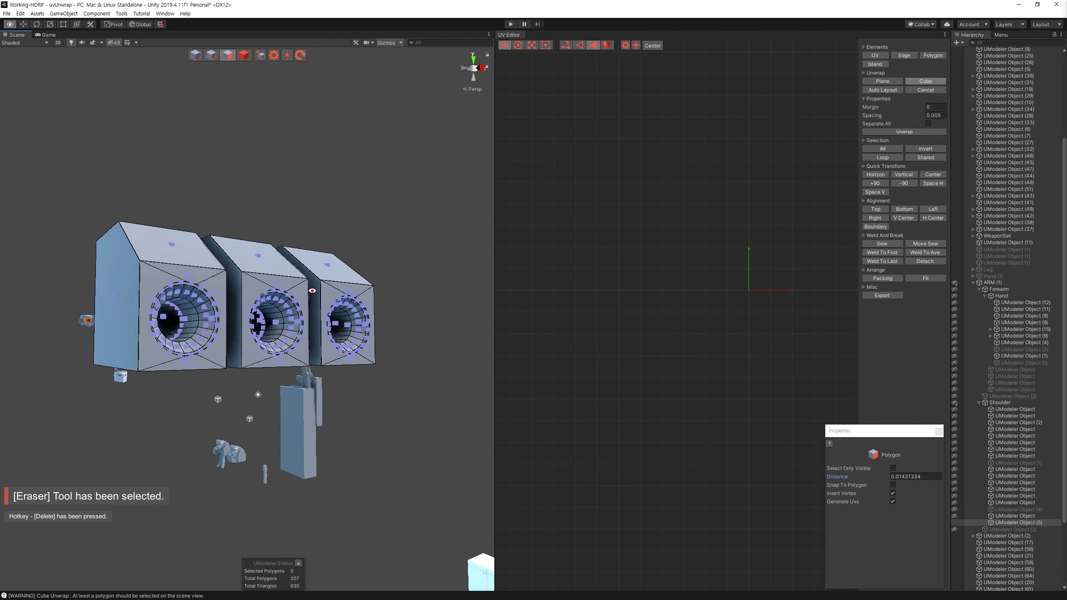
pyautogui.keyDown('alt'); pyautogui.moveTo(413, 372); pyautogui.dragTo(367, 211); pyautogui.keyUp('alt')
pyautogui.keyDown('alt'); pyautogui.moveTo(371, 188); pyautogui.dragTo(405, 400); pyautogui.keyUp('alt')
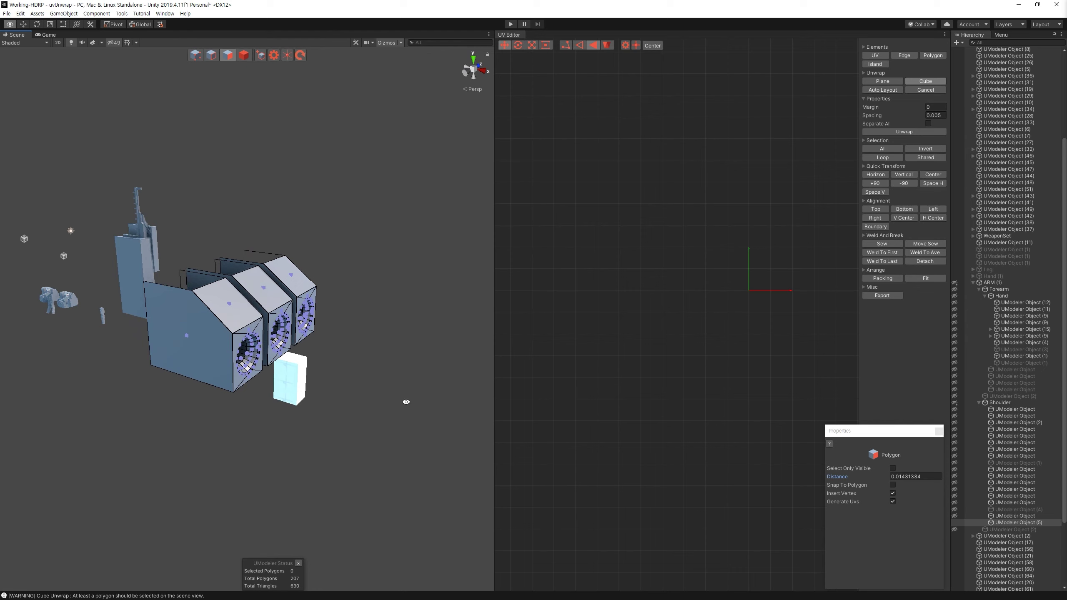
pyautogui.hotkey('ctrl', 'a')
pyautogui.click(607, 44)
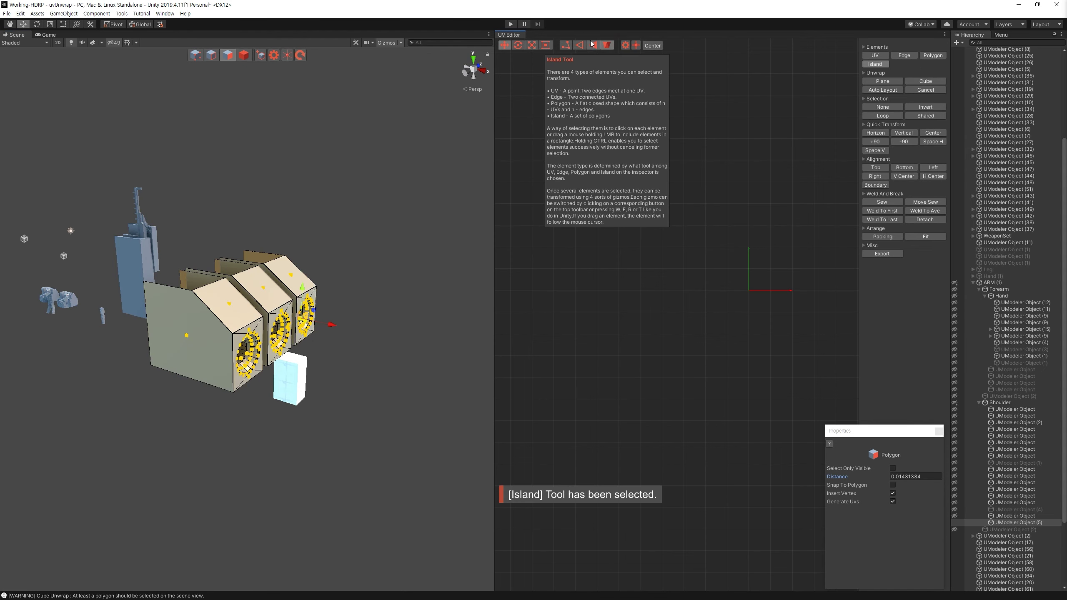
pyautogui.click(877, 98)
pyautogui.click(925, 81)
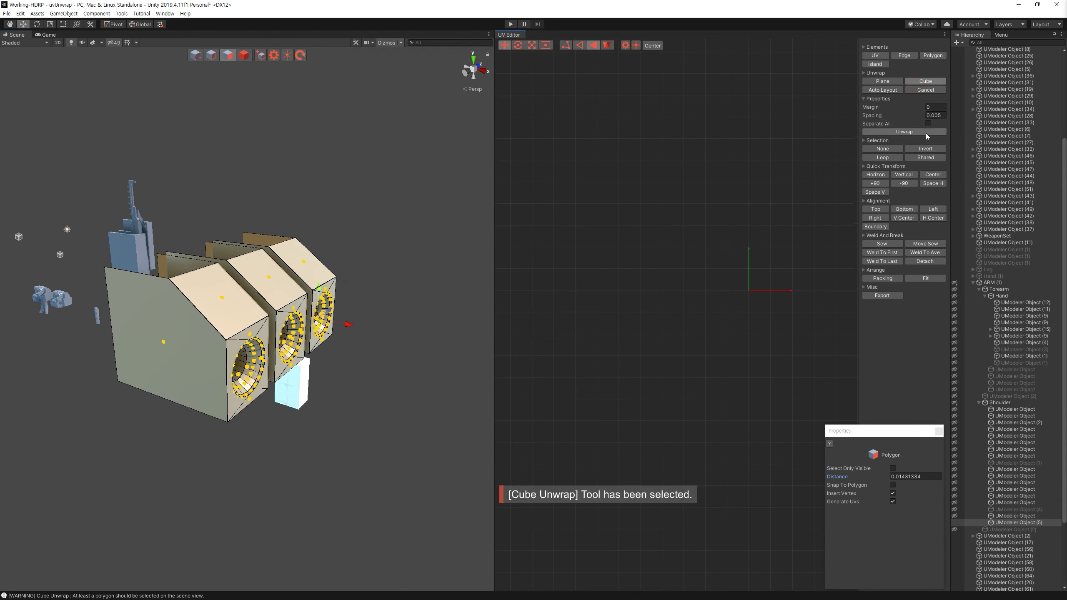
# Step: Select the three eye polygons and grow the selection through Isolated and Increase into the vent bores
pyautogui.moveTo(776, 269); pyautogui.dragTo(702, 310)
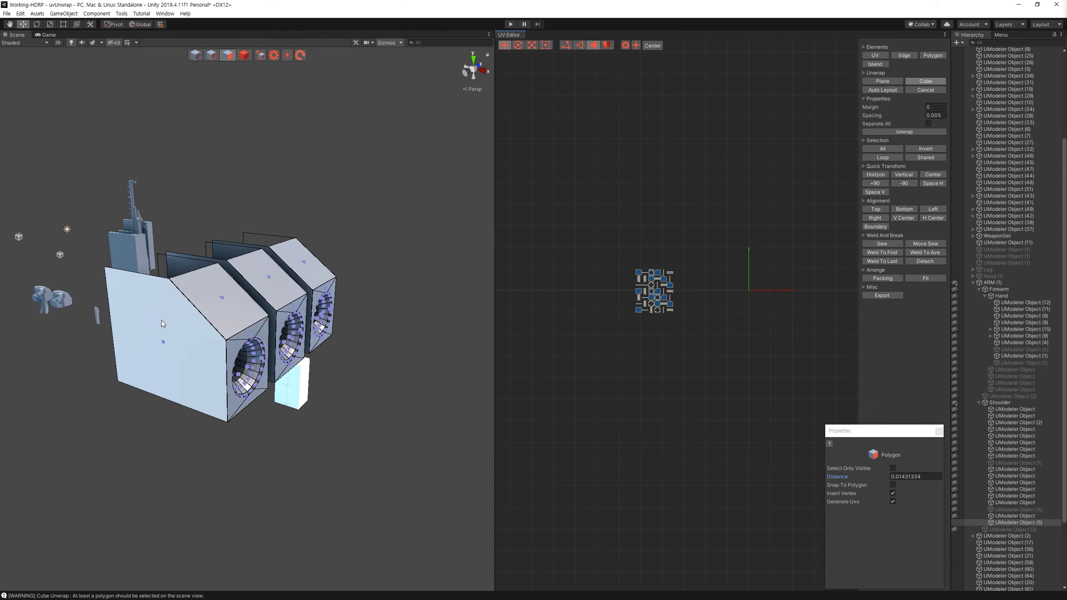
pyautogui.click(249, 334)
pyautogui.keyDown('alt'); pyautogui.moveTo(252, 332); pyautogui.dragTo(235, 328); pyautogui.keyUp('alt')
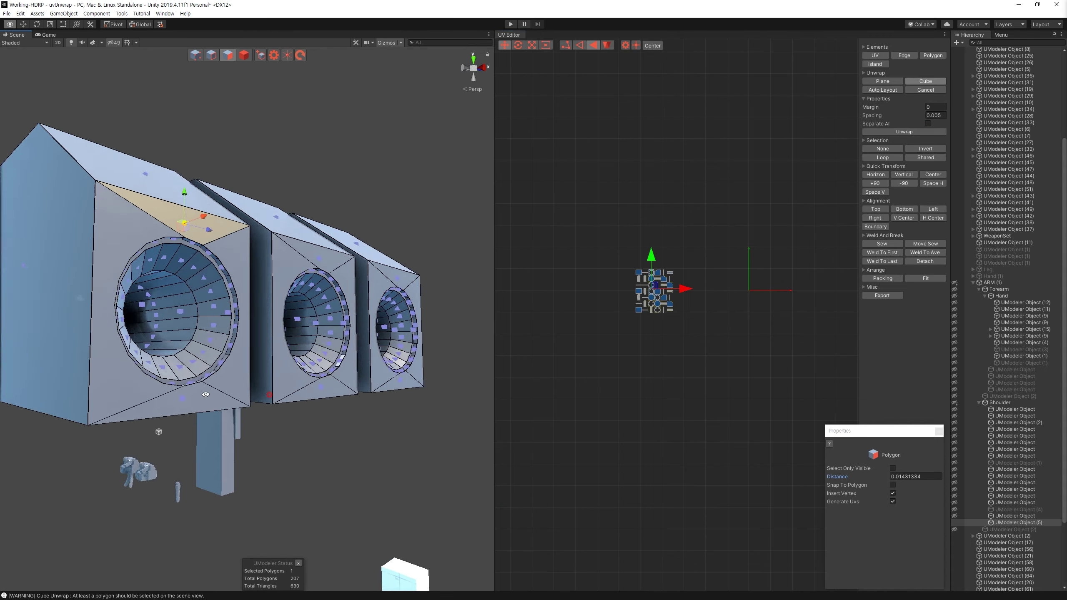
pyautogui.keyDown('ctrl'); pyautogui.click(237, 330); pyautogui.keyUp('ctrl')
pyautogui.keyDown('alt'); pyautogui.moveTo(327, 337); pyautogui.dragTo(374, 330); pyautogui.keyUp('alt')
pyautogui.keyDown('ctrl'); pyautogui.click(376, 330); pyautogui.keyUp('ctrl')
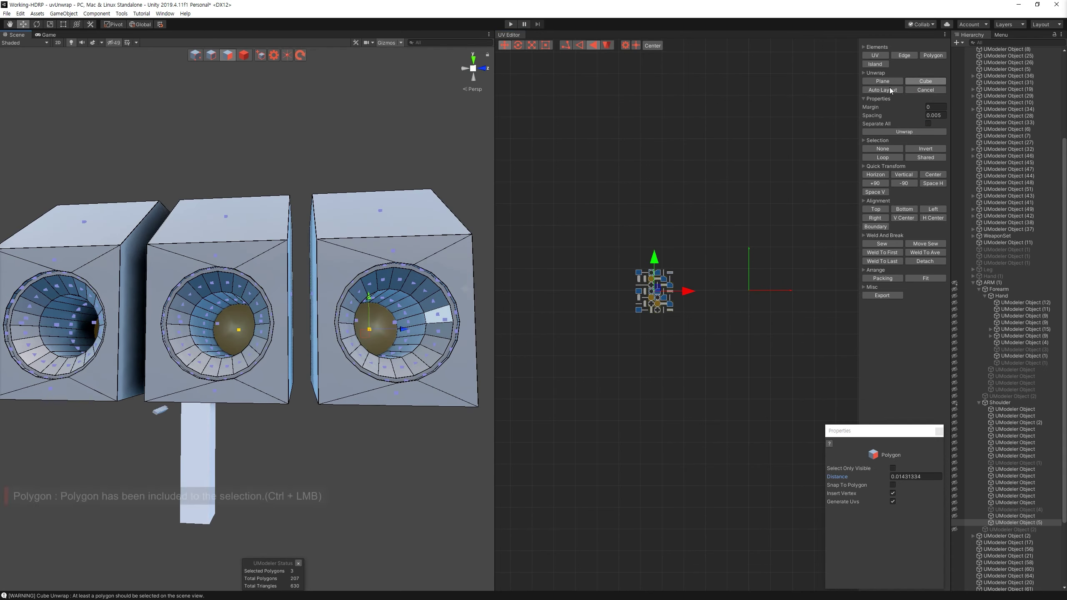
pyautogui.click(1008, 36)
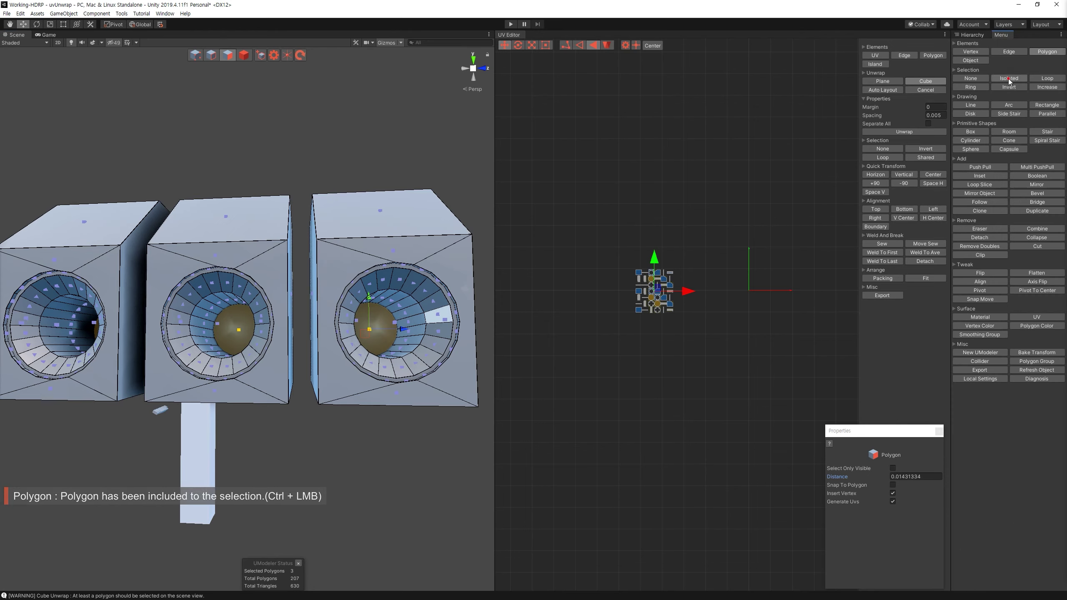
pyautogui.click(1008, 78)
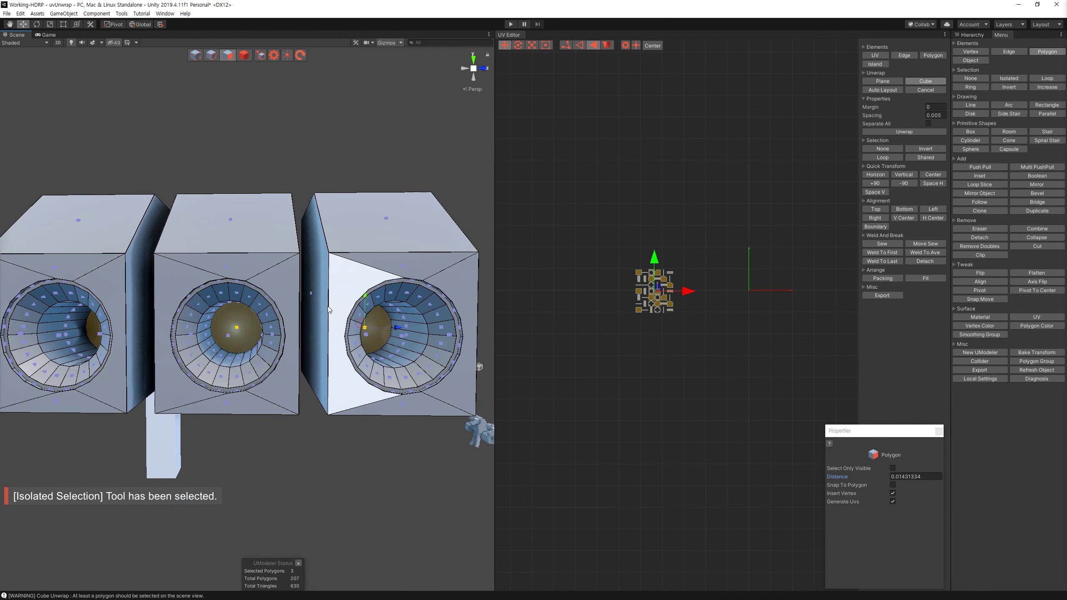
pyautogui.click(1047, 87)
pyautogui.click(1047, 87)
pyautogui.click(1047, 87)
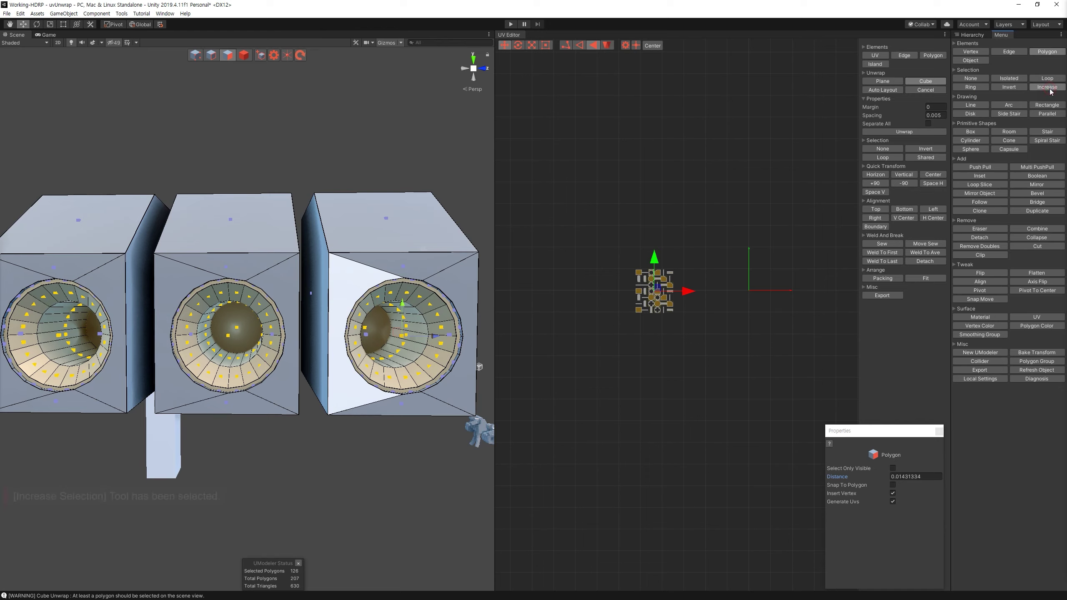
pyautogui.moveTo(366, 80)
pyautogui.keyDown('alt'); pyautogui.mouseDown()
pyautogui.moveTo(365, 96)
pyautogui.moveTo(367, 83)
pyautogui.mouseUp(); pyautogui.keyUp('alt')
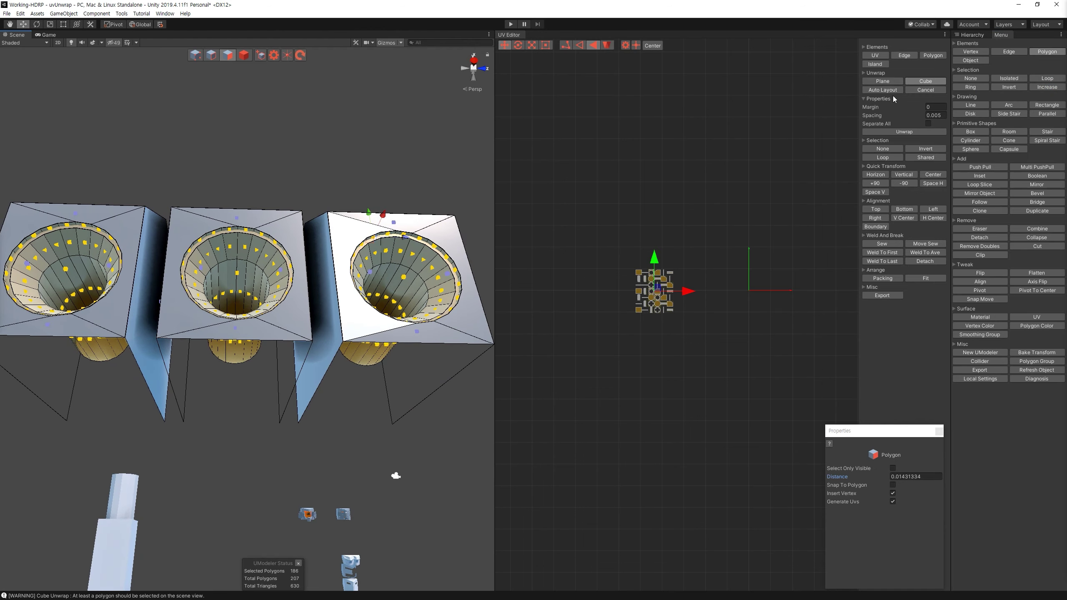
# Step: Detach the 186 bore faces' UVs and plane-unwrap them into three circular islands
pyautogui.click(926, 261)
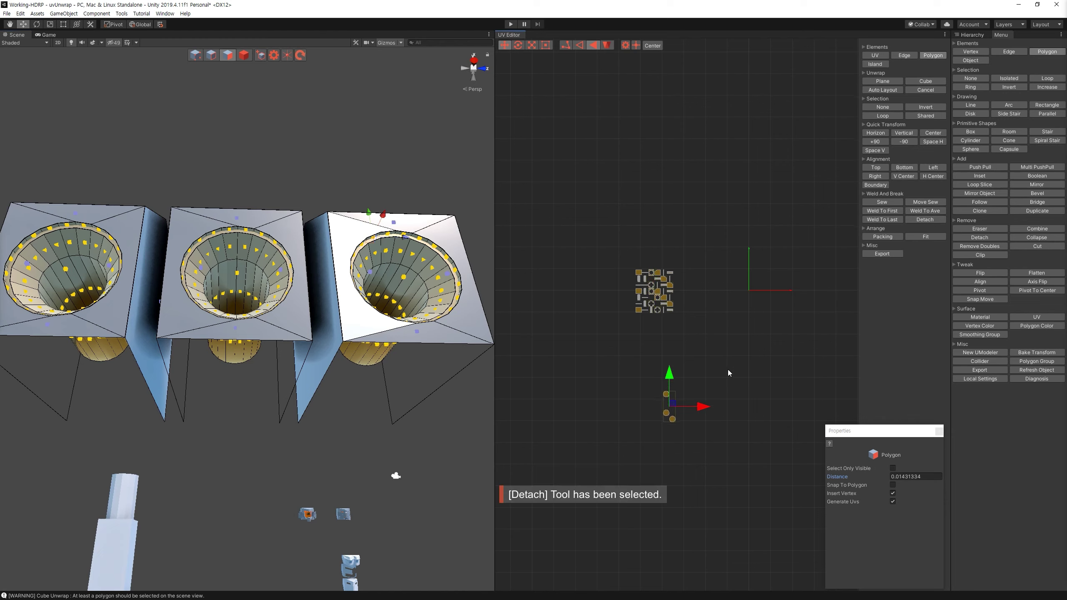
pyautogui.hotkey('ctrl', 'z')
pyautogui.hotkey('ctrl', 'y')
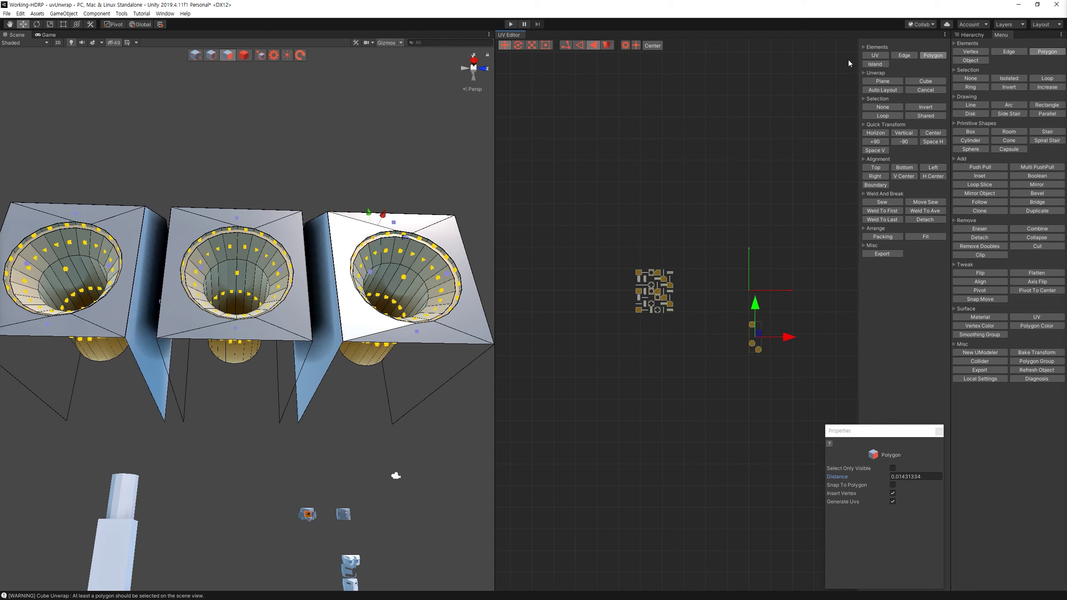
pyautogui.click(879, 82)
pyautogui.click(907, 140)
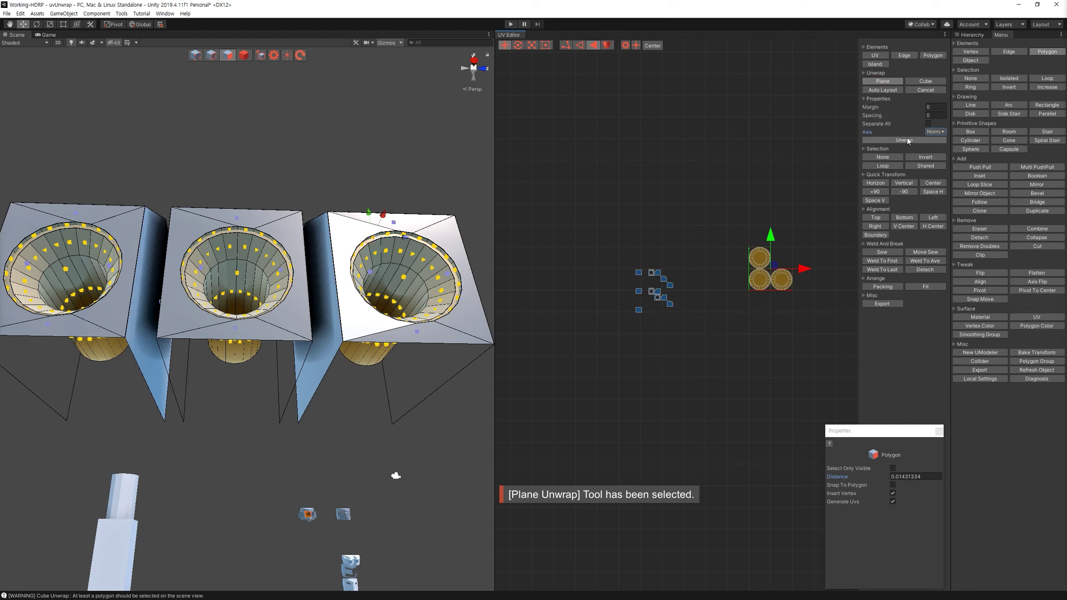
# Step: Plane-unwrap the three eye spheres and place their islands apart from the ring islands
pyautogui.moveTo(357, 420)
pyautogui.keyDown('alt'); pyautogui.mouseDown()
pyautogui.moveTo(380, 423)
pyautogui.moveTo(234, 335)
pyautogui.mouseUp(); pyautogui.keyUp('alt')
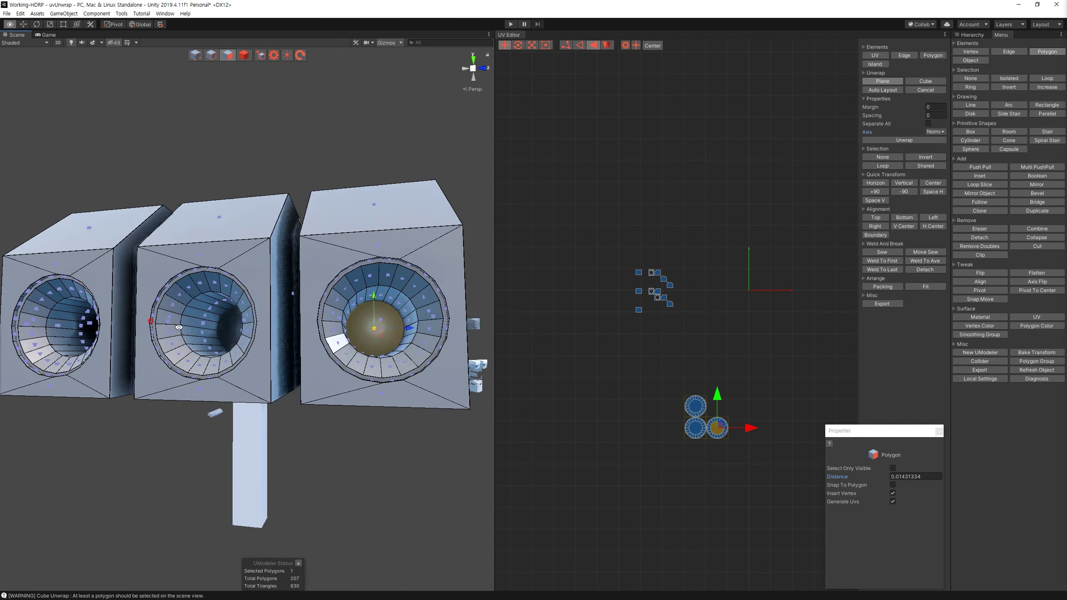
pyautogui.keyDown('ctrl'); pyautogui.click(235, 335); pyautogui.keyUp('ctrl')
pyautogui.click(234, 335)
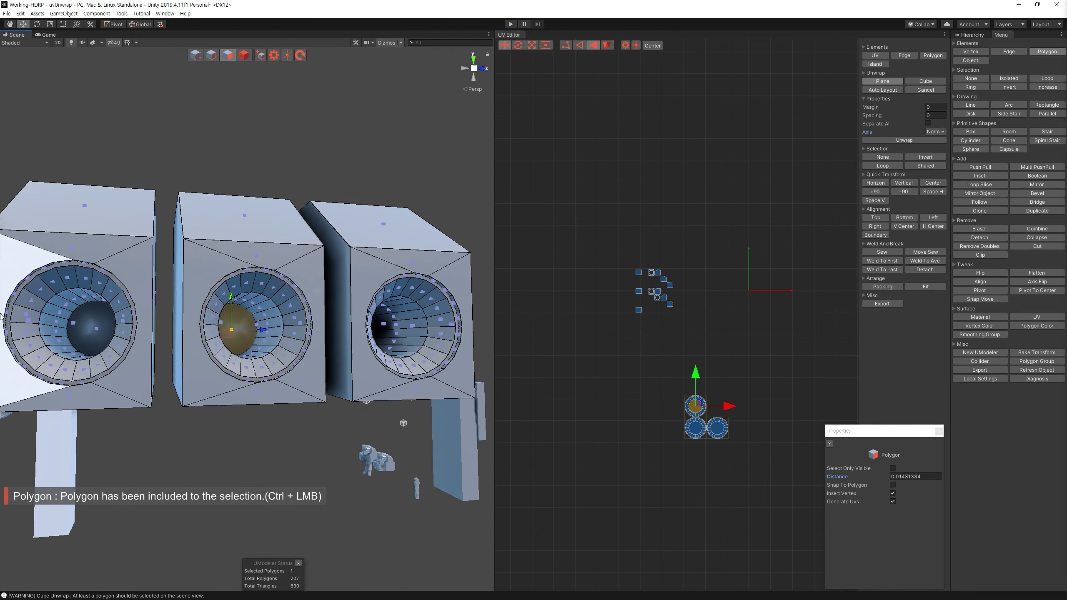
pyautogui.keyDown('ctrl'); pyautogui.click(93, 328); pyautogui.keyUp('ctrl')
pyautogui.keyDown('alt'); pyautogui.moveTo(93, 328); pyautogui.dragTo(363, 342); pyautogui.keyUp('alt')
pyautogui.keyDown('ctrl'); pyautogui.click(363, 342); pyautogui.keyUp('ctrl')
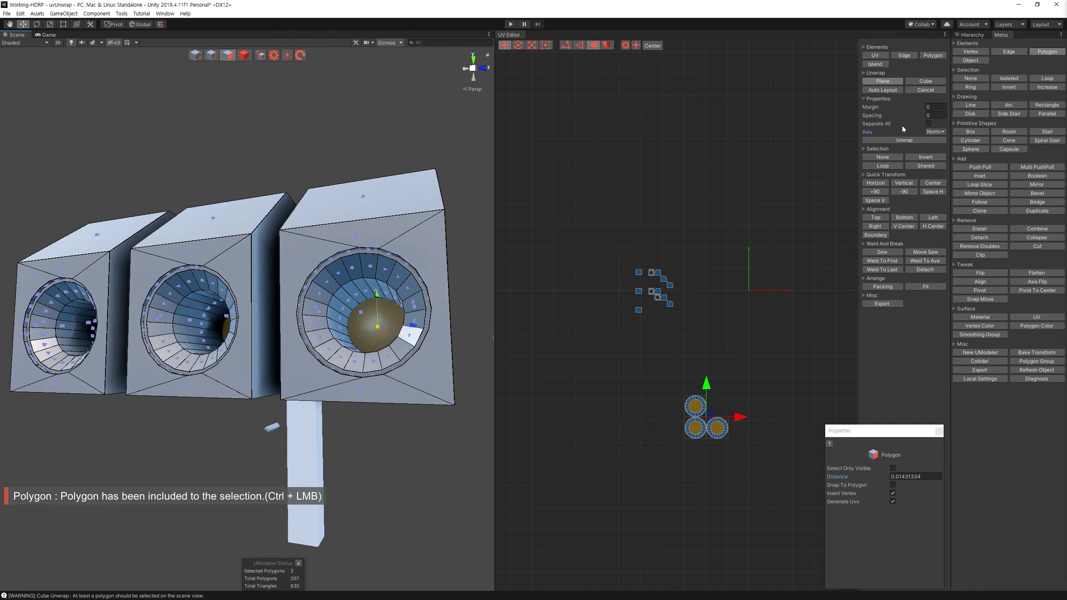
pyautogui.click(897, 140)
pyautogui.moveTo(775, 268); pyautogui.dragTo(566, 421)
pyautogui.moveTo(679, 380); pyautogui.dragTo(735, 445)
# Step: Loop-select the polygon bands inside the right, middle and left vent tubes
pyautogui.moveTo(319, 269)
pyautogui.keyDown('alt'); pyautogui.mouseDown()
pyautogui.moveTo(434, 231)
pyautogui.moveTo(502, 74)
pyautogui.mouseUp(); pyautogui.keyUp('alt')
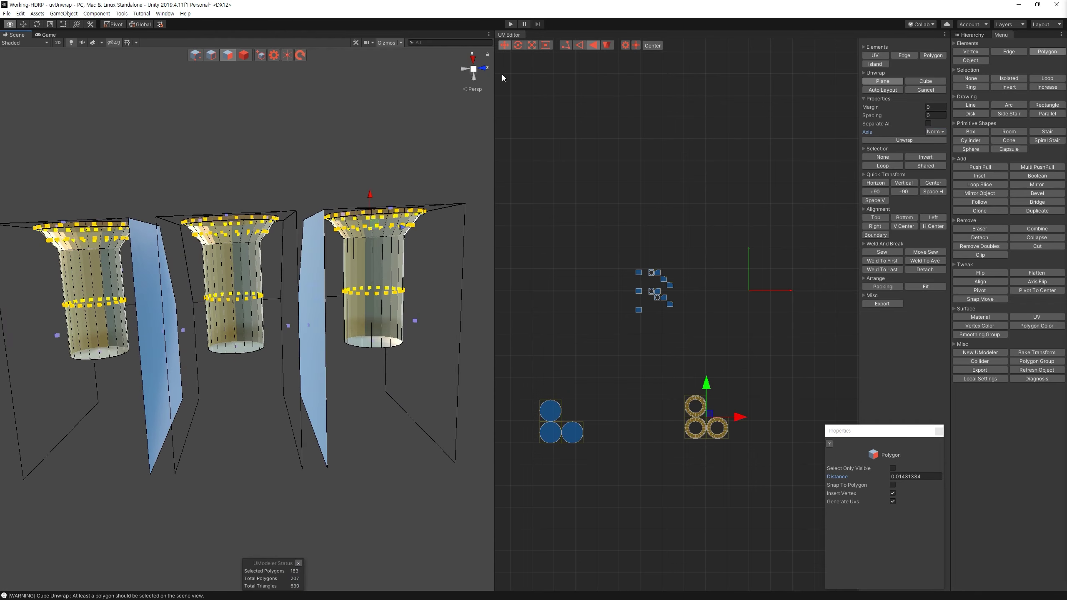
pyautogui.click(387, 319)
pyautogui.keyDown('ctrl'); pyautogui.click(384, 320); pyautogui.keyUp('ctrl')
pyautogui.click(1041, 80)
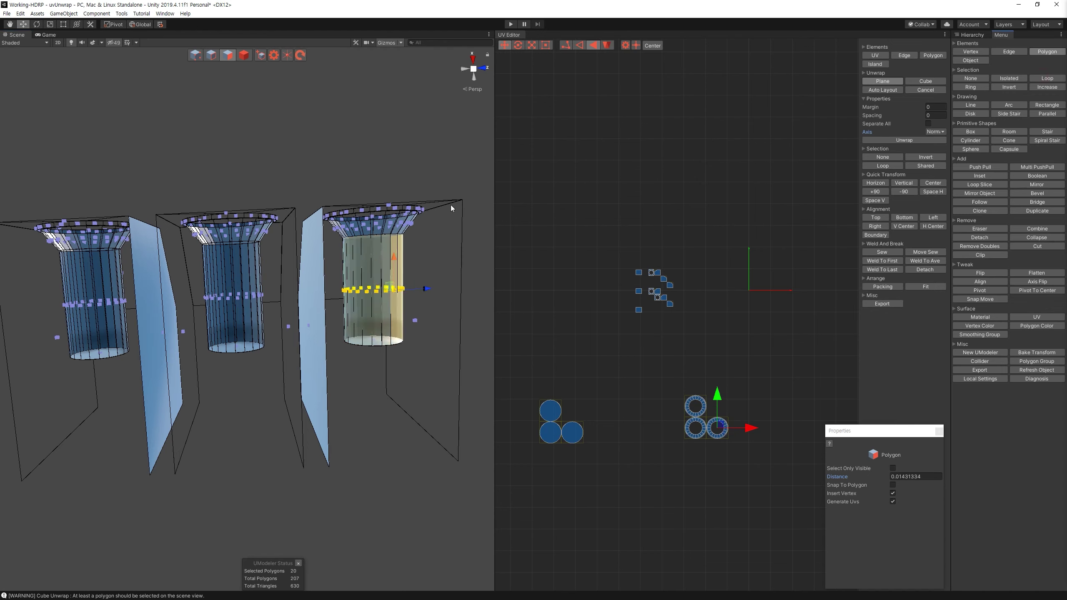
pyautogui.keyDown('alt'); pyautogui.moveTo(399, 236); pyautogui.dragTo(198, 311); pyautogui.keyUp('alt')
pyautogui.keyDown('ctrl'); pyautogui.click(198, 312); pyautogui.keyUp('ctrl')
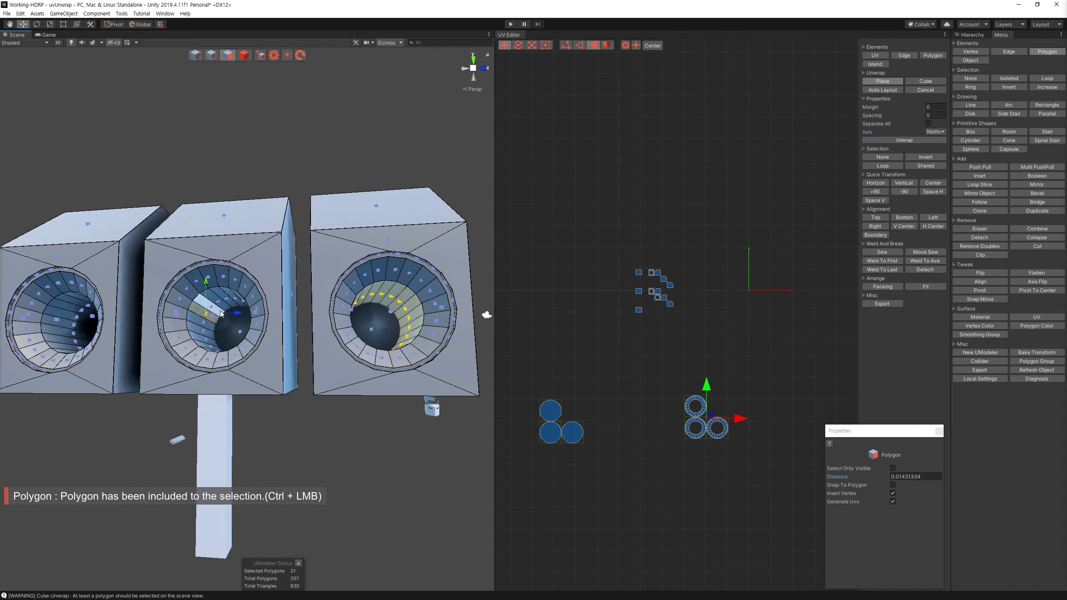
pyautogui.keyDown('ctrl'); pyautogui.click(78, 322); pyautogui.keyUp('ctrl')
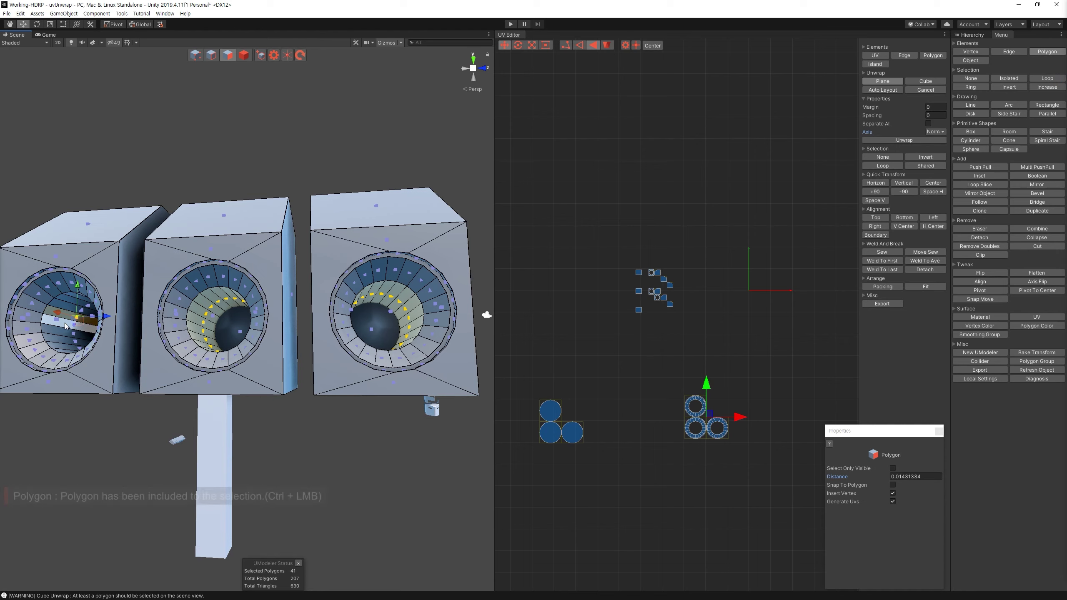
pyautogui.click(1039, 80)
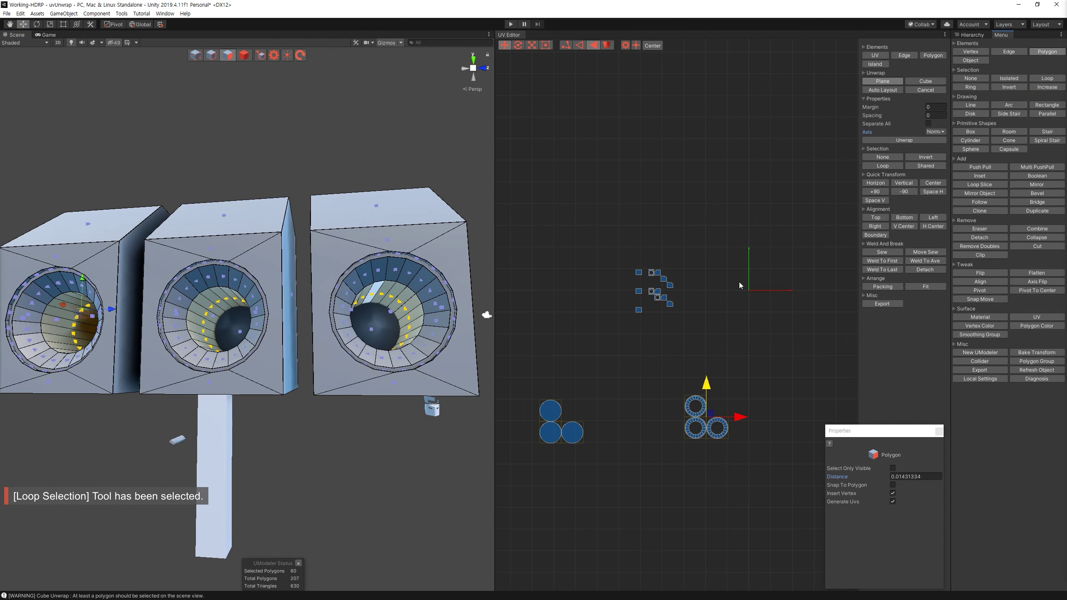
# Step: Plane-unwrap the tube loops along the face Normal with Auto Layout, placed above the circles
pyautogui.click(882, 90)
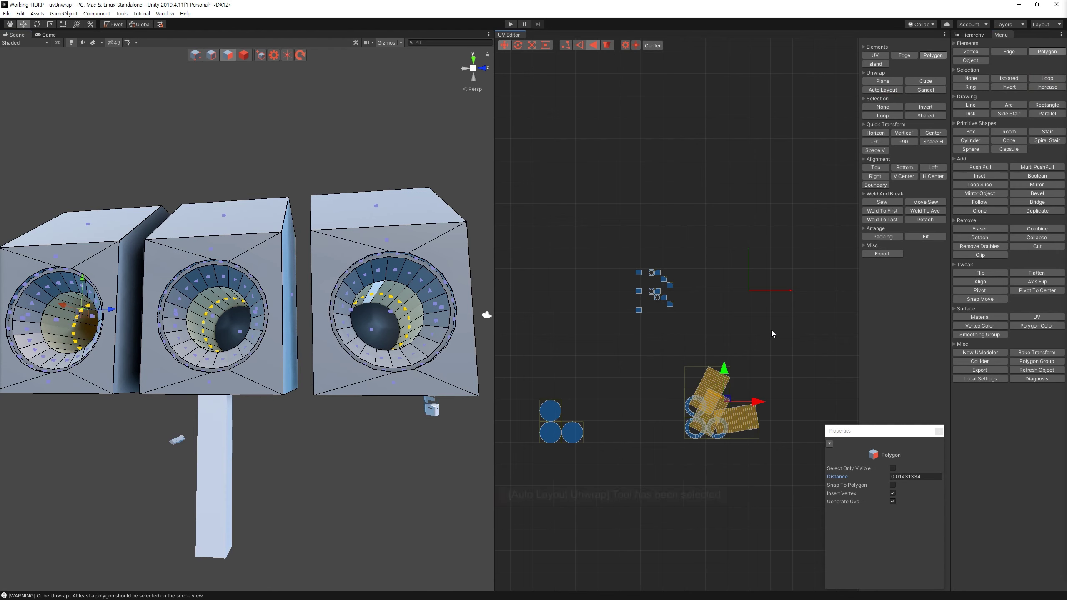
pyautogui.hotkey('ctrl', 'z')
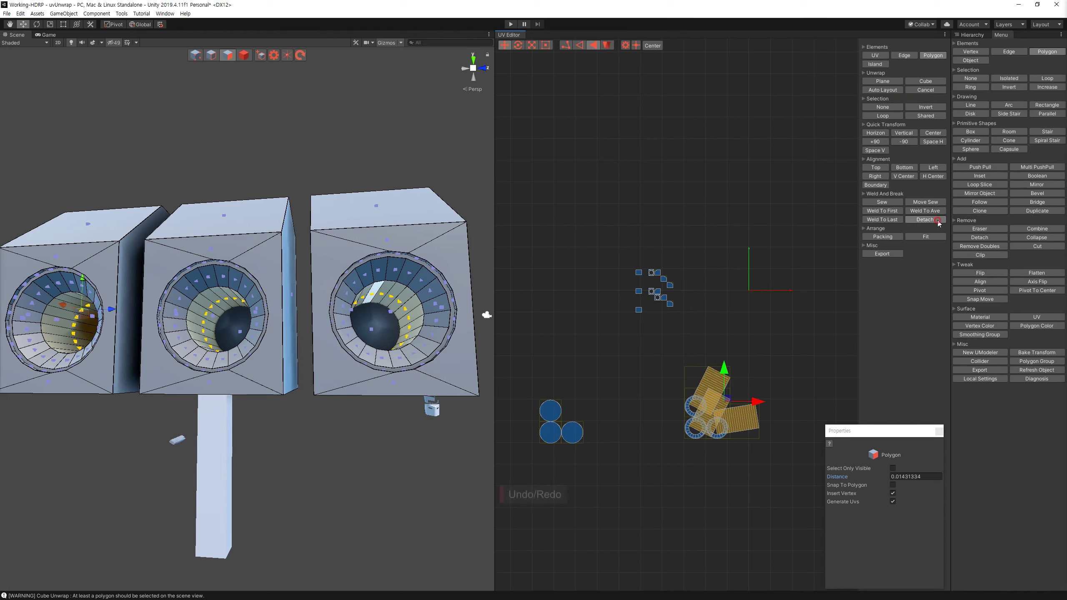
pyautogui.moveTo(728, 404); pyautogui.dragTo(713, 192)
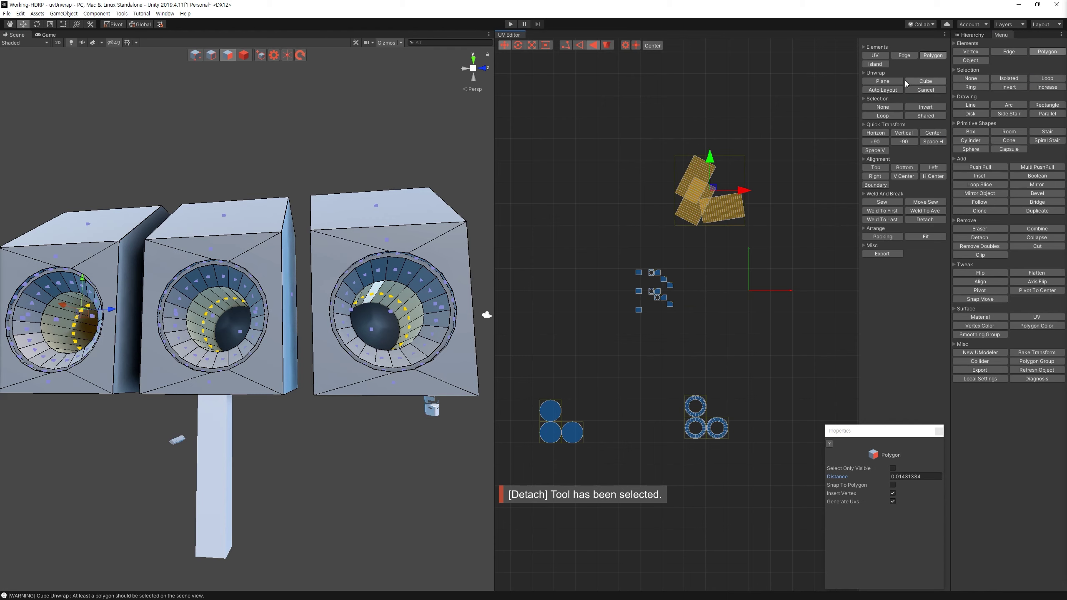
pyautogui.click(899, 81)
pyautogui.click(936, 132)
pyautogui.click(945, 165)
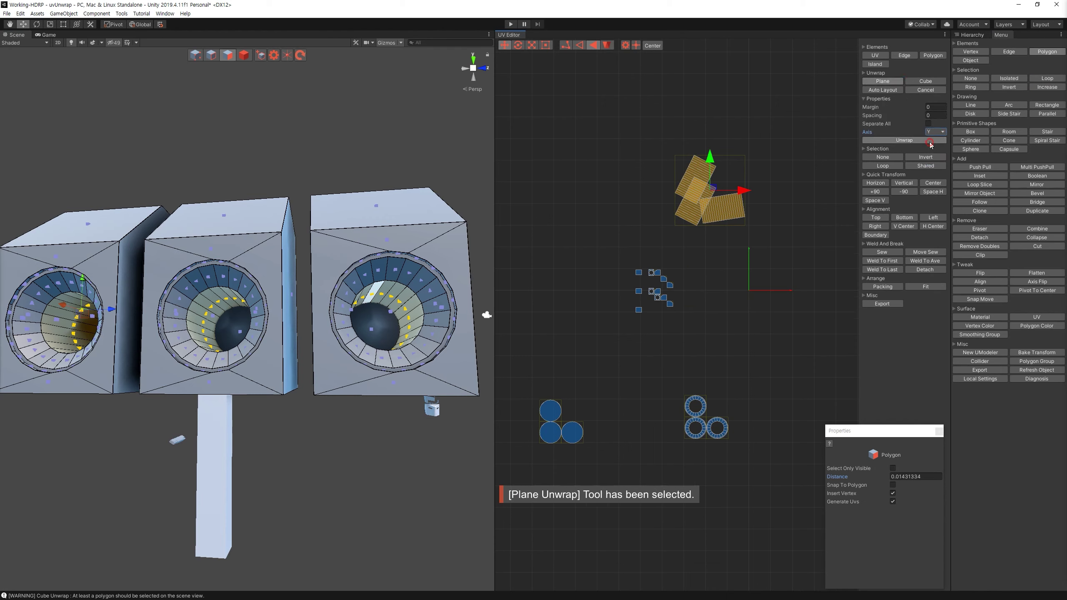
pyautogui.click(935, 131)
pyautogui.click(950, 142)
pyautogui.click(882, 90)
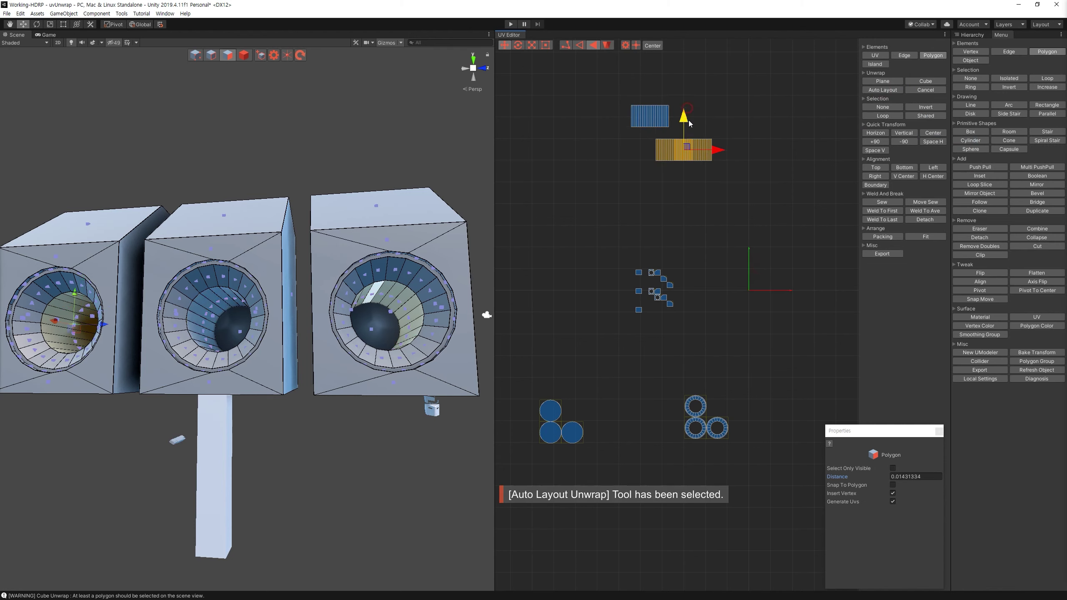
# Step: Select both strip islands, frame them, and move the large tube island downward
pyautogui.click(619, 95)
pyautogui.press('4')
pyautogui.click(731, 145)
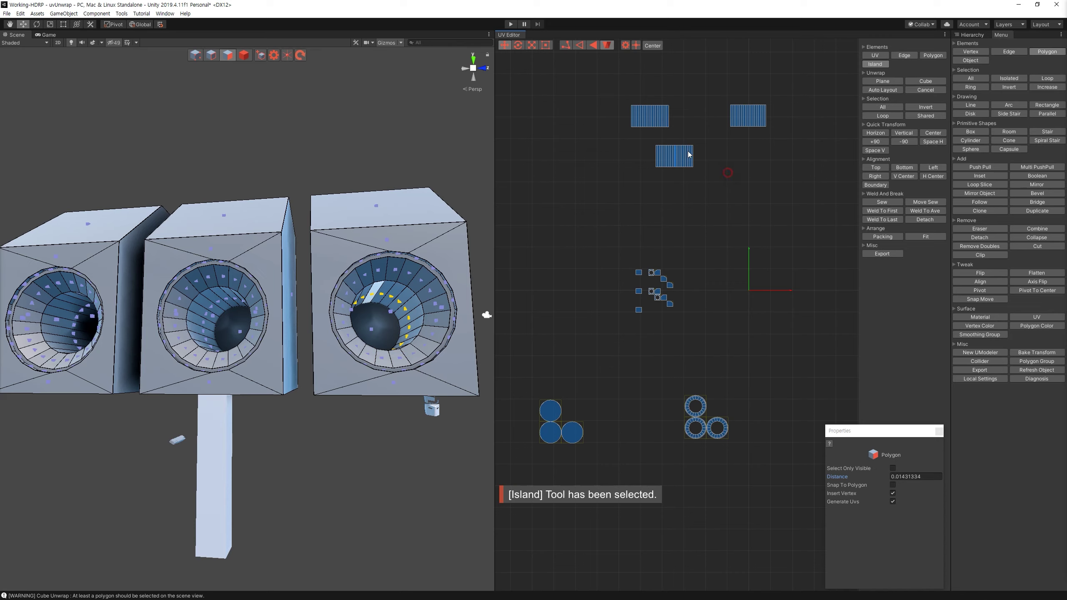
pyautogui.click(674, 156)
pyautogui.press('f')
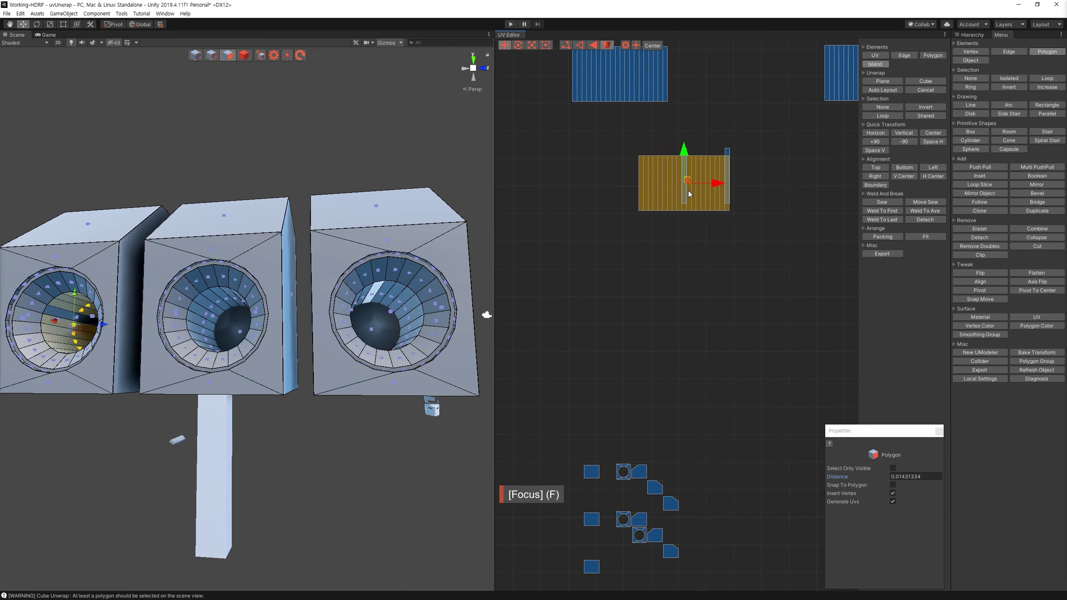
pyautogui.moveTo(689, 190); pyautogui.dragTo(694, 257)
# Step: Move-sew the thin right strip onto its neighbouring island along its edge
pyautogui.keyDown('alt'); pyautogui.moveTo(252, 139); pyautogui.dragTo(200, 134); pyautogui.keyUp('alt')
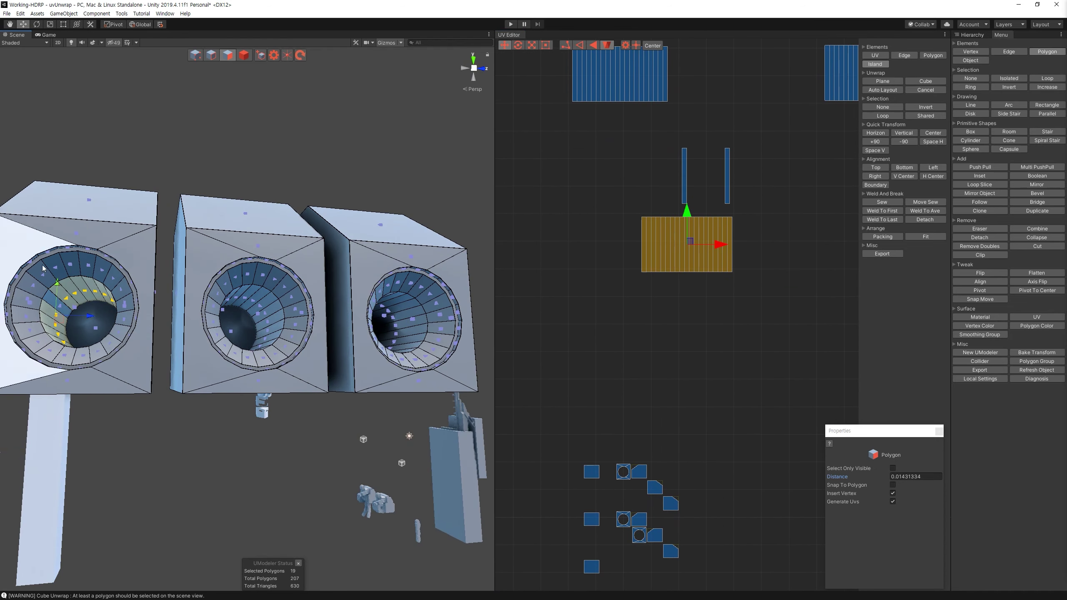
pyautogui.click(727, 185)
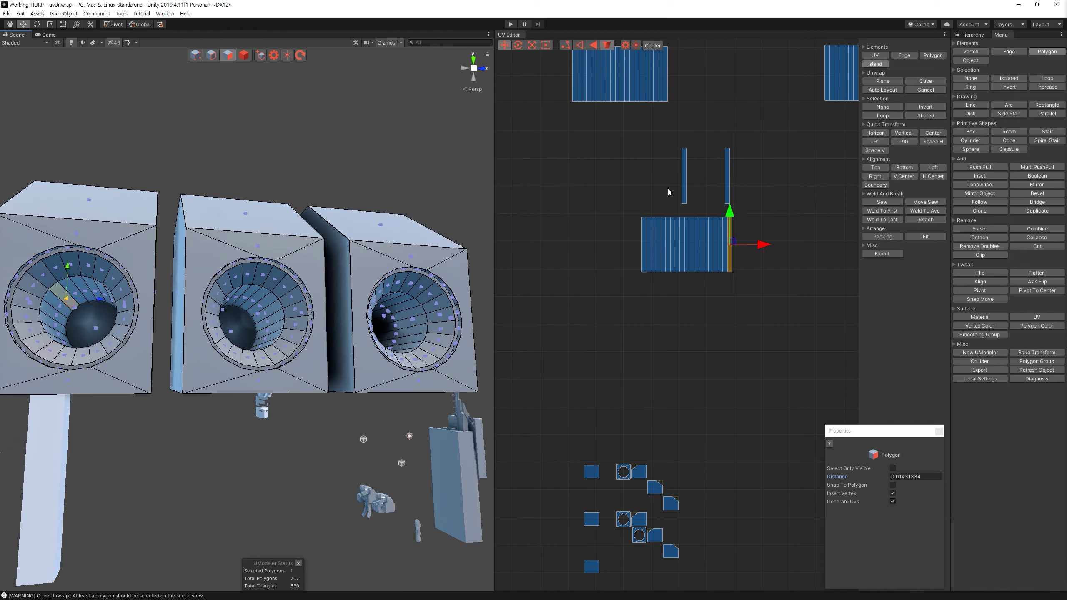
pyautogui.press('2')
pyautogui.click(730, 166)
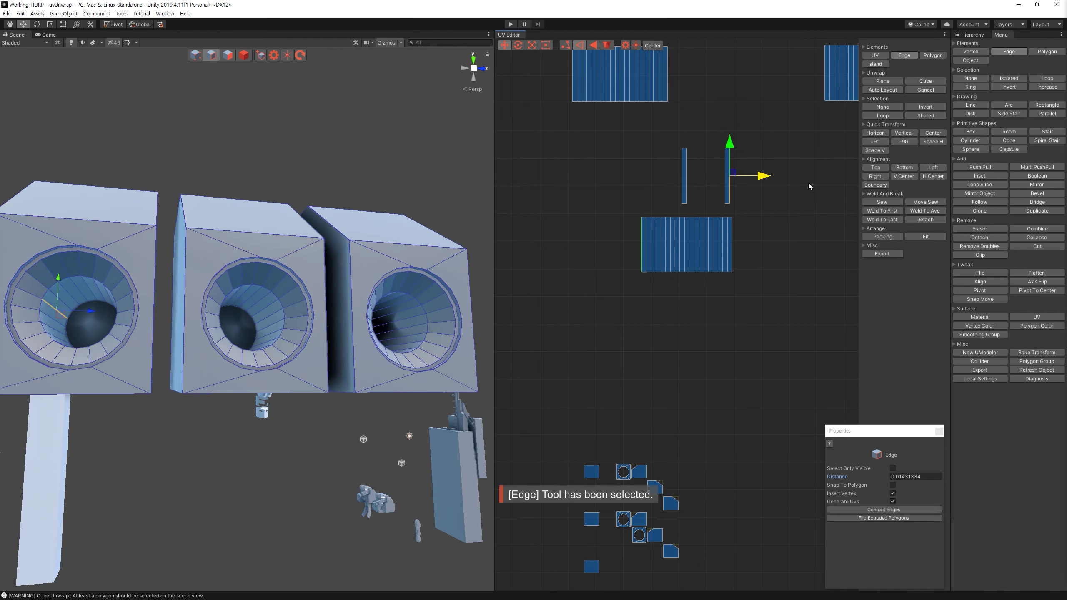
pyautogui.click(916, 203)
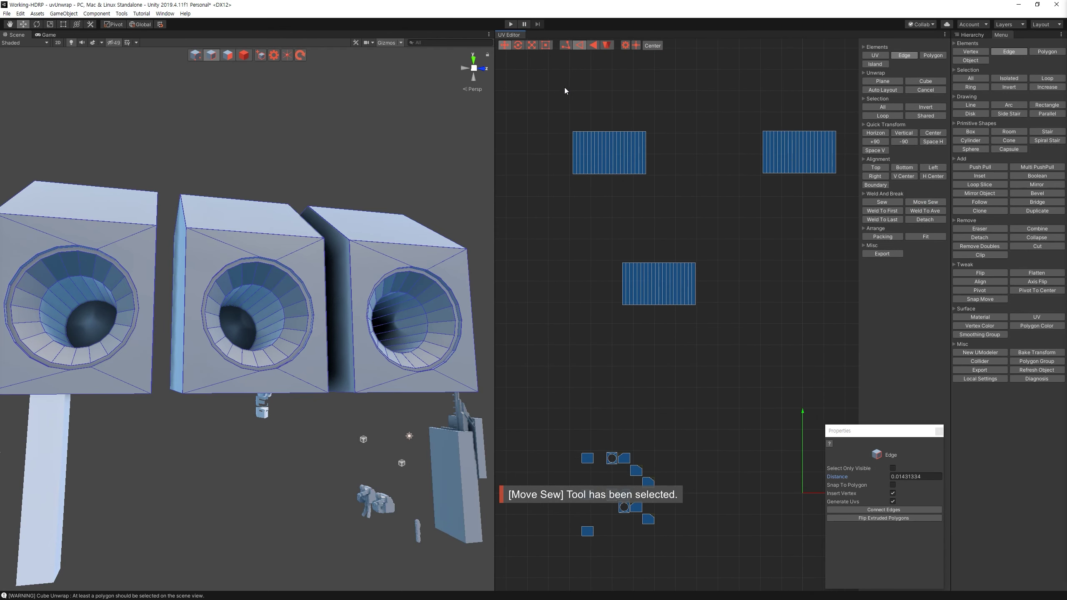
# Step: Detach a strip of faces from the left island and sew it back by its outer edge
pyautogui.click(593, 45)
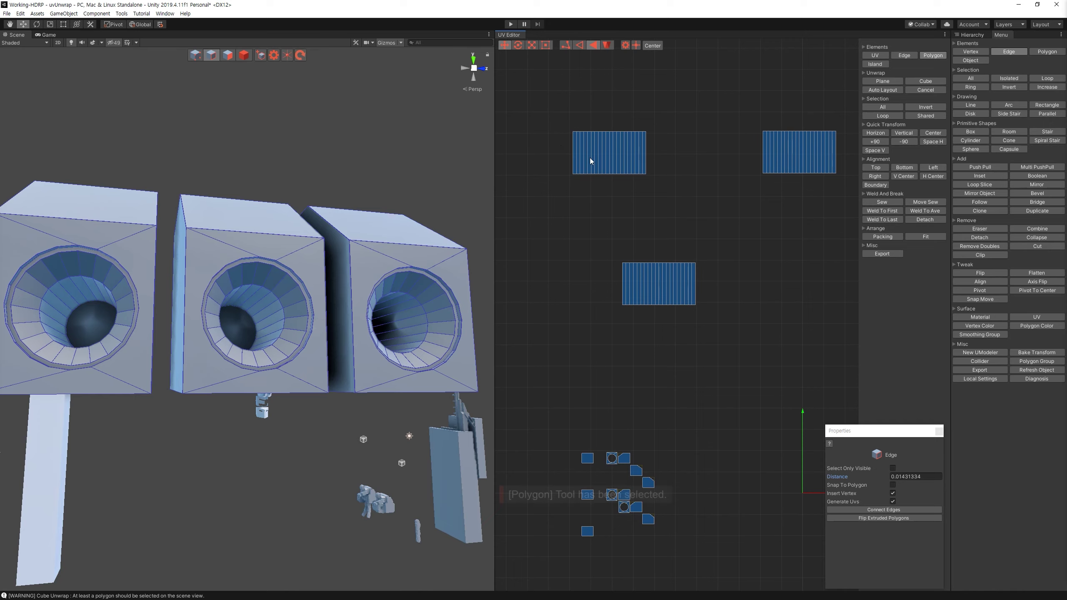
pyautogui.click(579, 153)
pyautogui.moveTo(341, 174)
pyautogui.keyDown('alt'); pyautogui.mouseDown()
pyautogui.moveTo(290, 182)
pyautogui.moveTo(247, 285)
pyautogui.moveTo(482, 141)
pyautogui.mouseUp(); pyautogui.keyUp('alt')
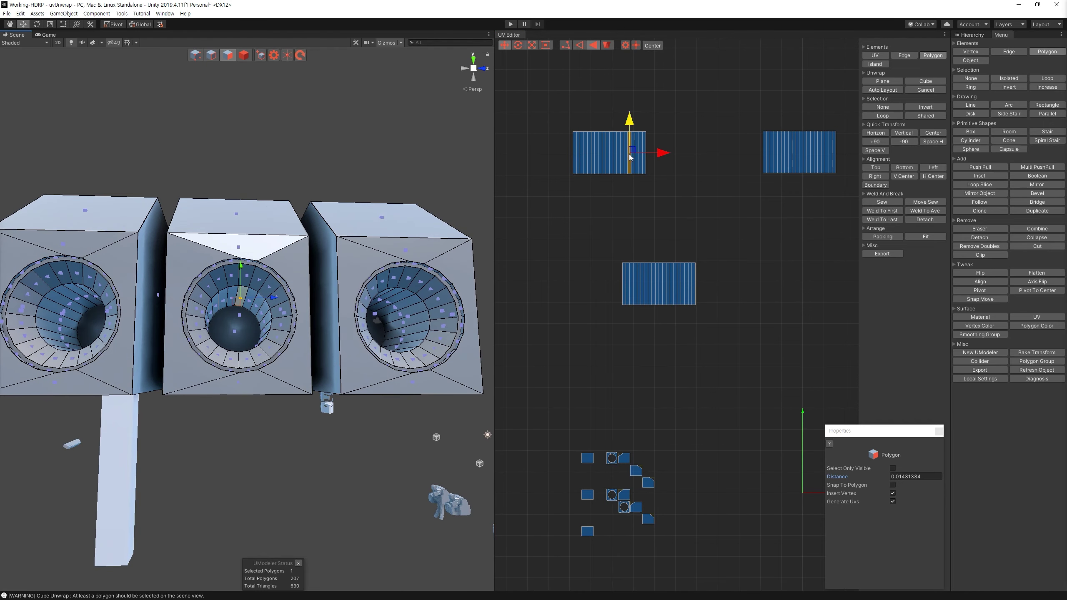
pyautogui.click(234, 290)
pyautogui.moveTo(649, 181); pyautogui.dragTo(670, 229, button='middle')
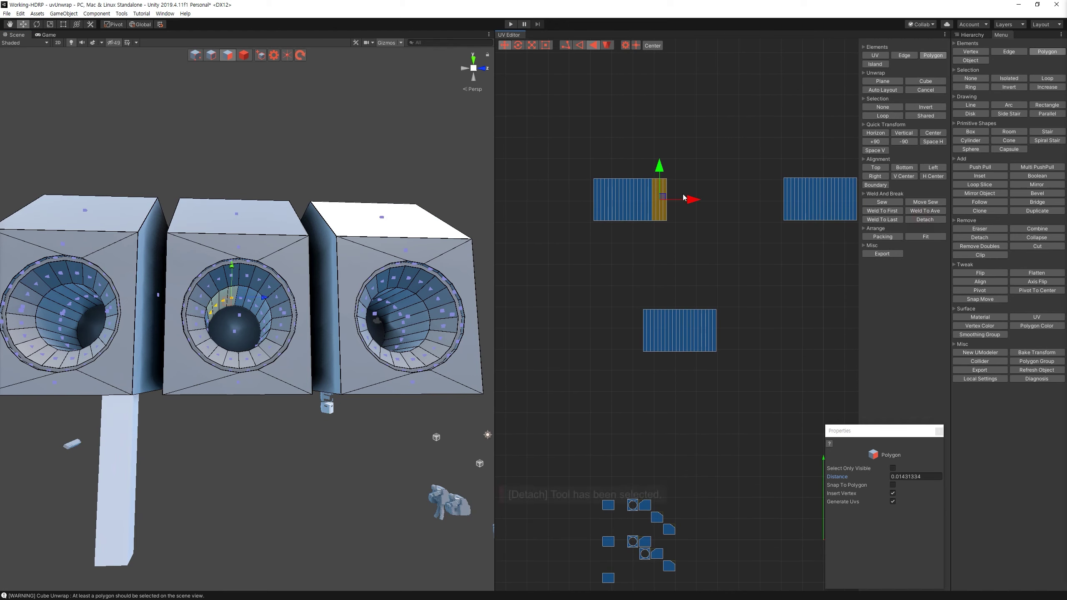
pyautogui.moveTo(684, 198); pyautogui.dragTo(654, 95)
pyautogui.press('2')
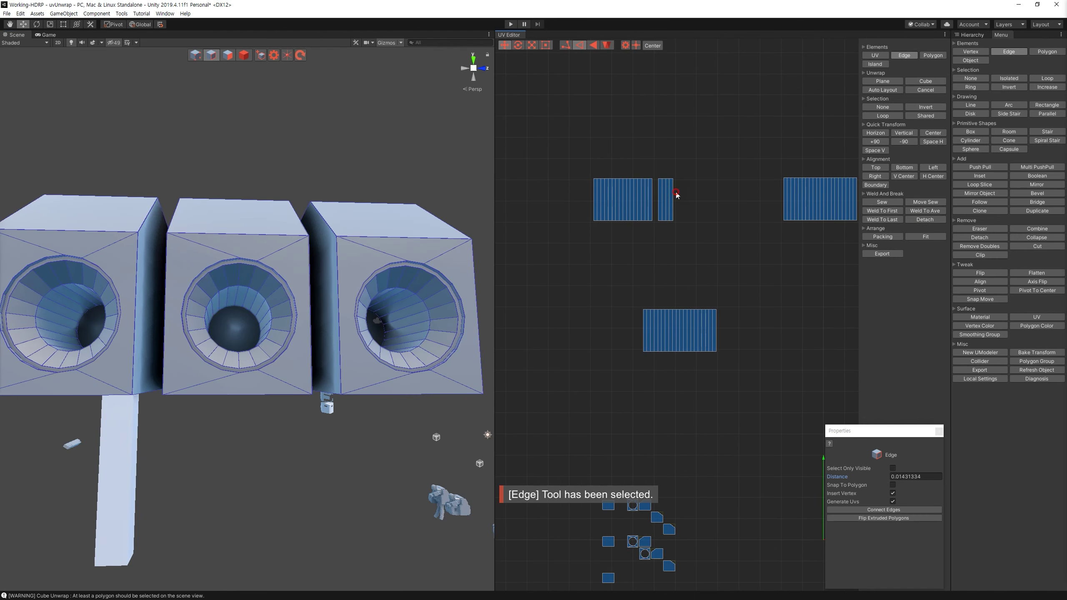
pyautogui.click(675, 191)
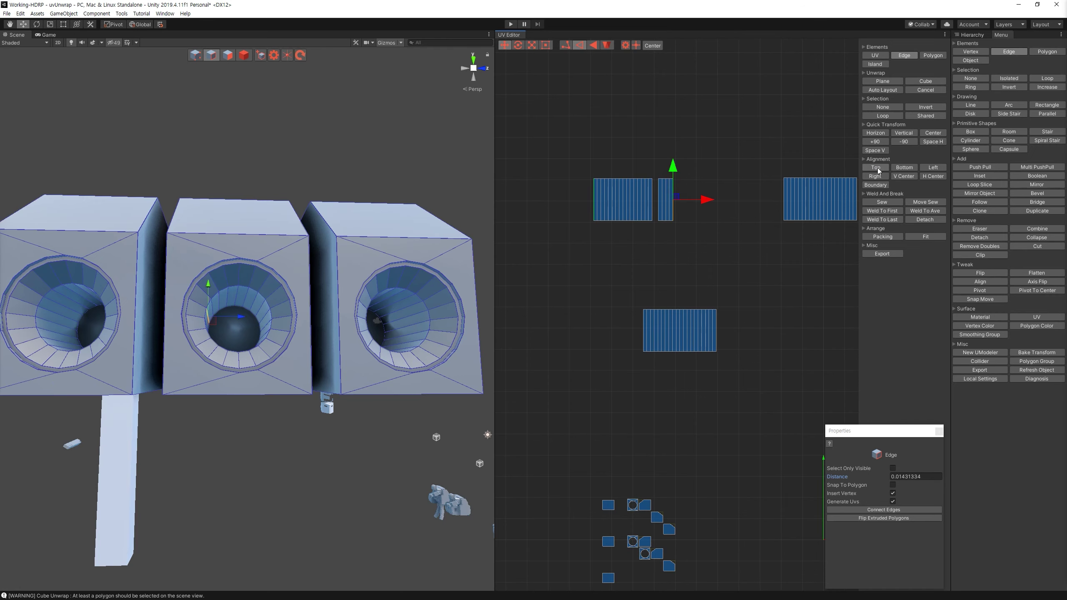
pyautogui.click(911, 204)
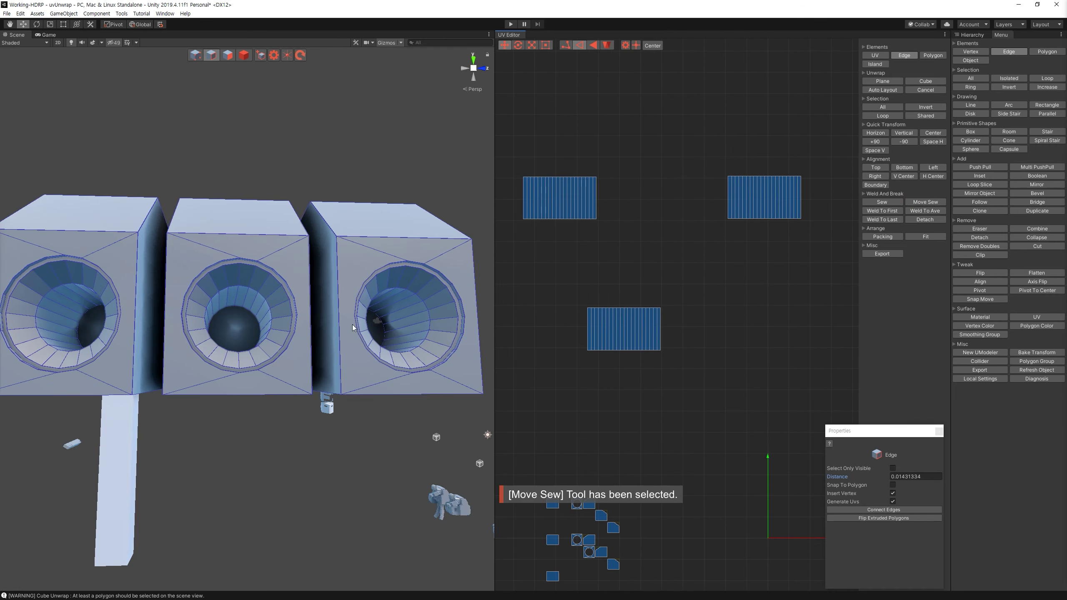
# Step: Split off the island's left half, then move-sew the two pieces back into one island
pyautogui.keyDown('alt'); pyautogui.moveTo(415, 314); pyautogui.dragTo(391, 294); pyautogui.keyUp('alt')
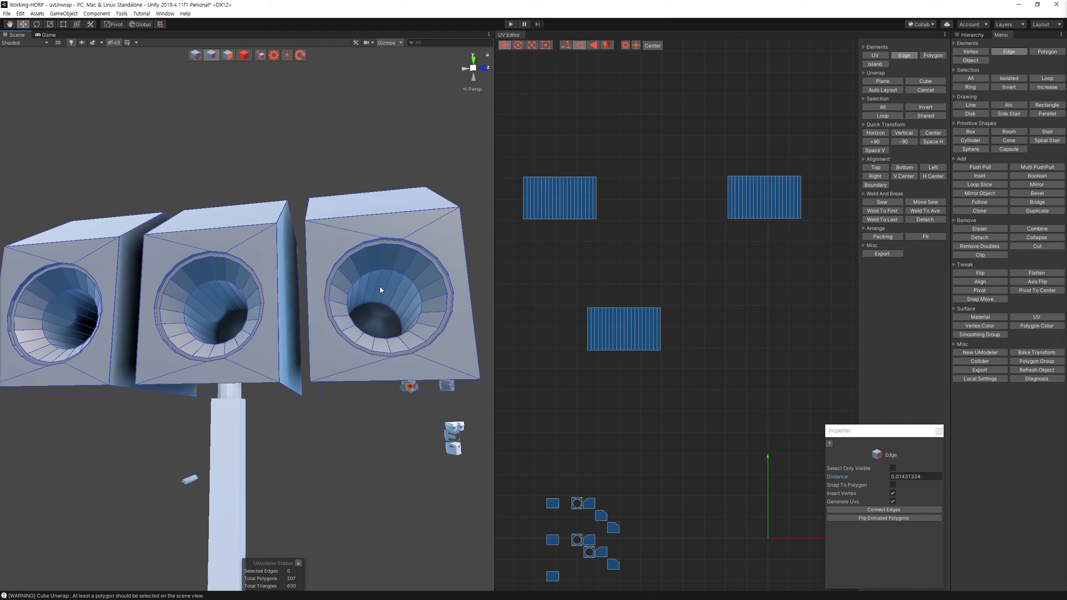
pyautogui.scroll(2, 747, 240)
pyautogui.scroll(2, 705, 247)
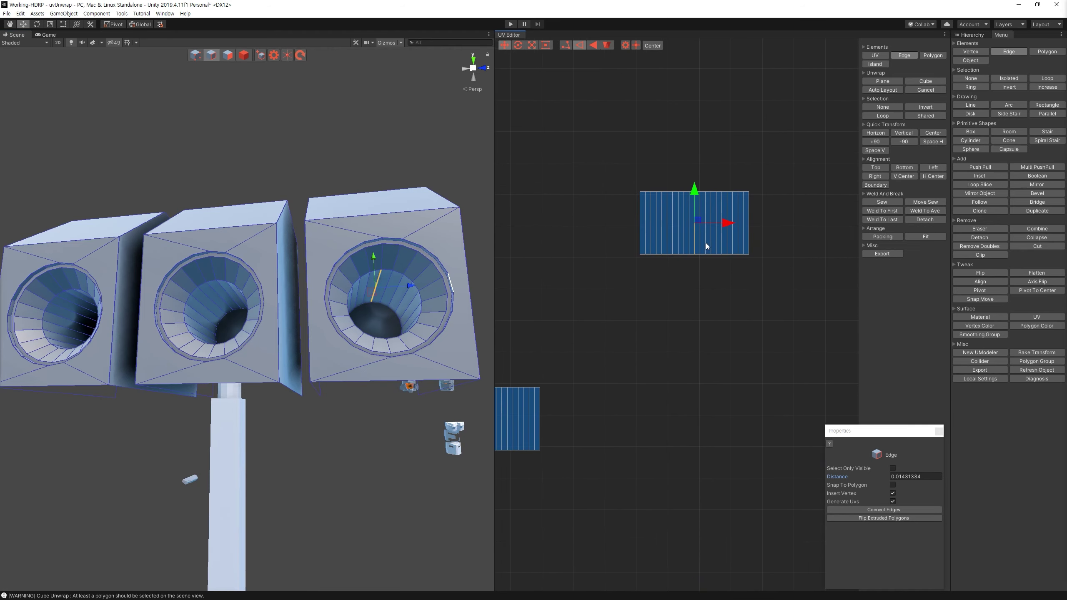
pyautogui.click(599, 45)
pyautogui.moveTo(607, 170); pyautogui.dragTo(695, 303)
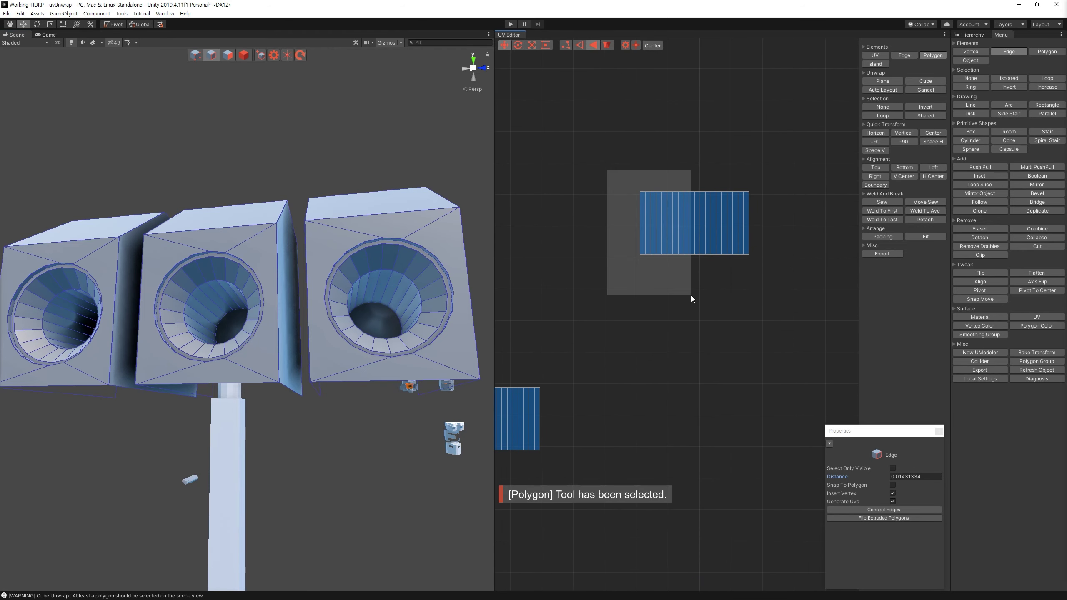
pyautogui.click(924, 219)
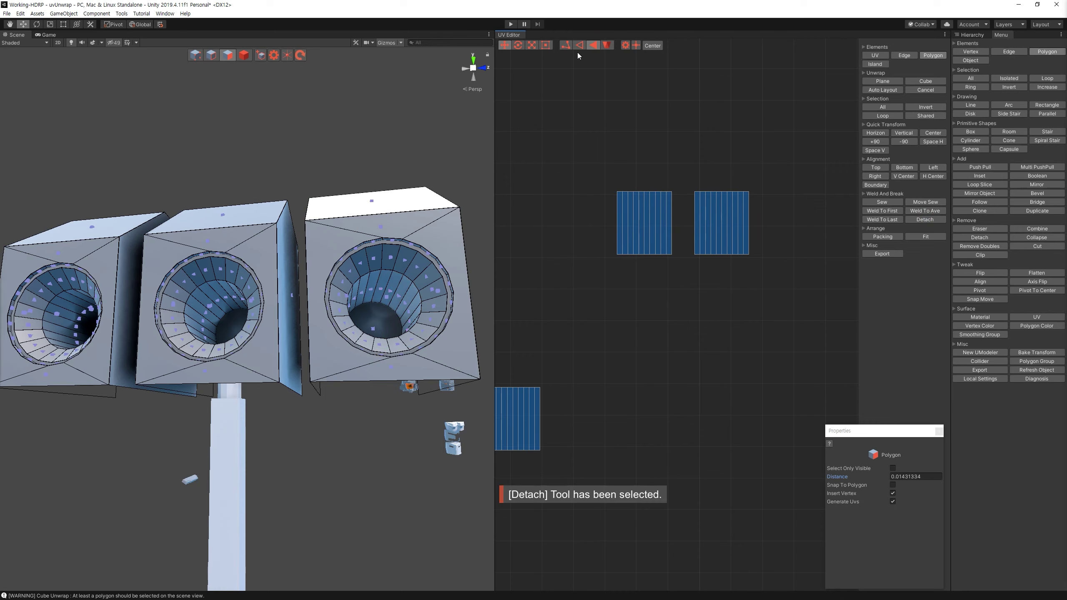
pyautogui.press('2')
pyautogui.click(749, 223)
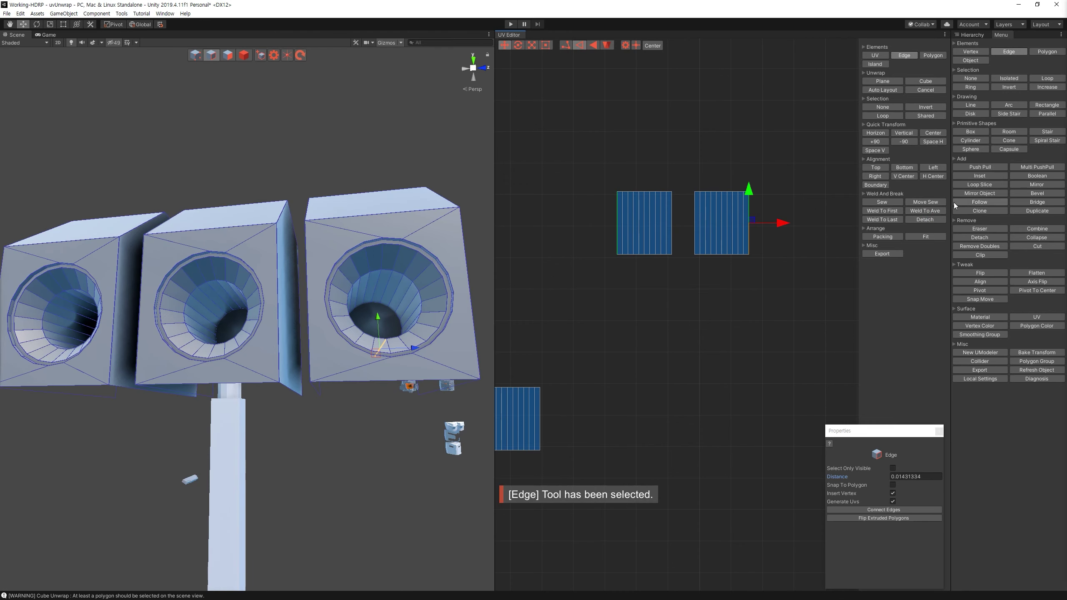
pyautogui.click(925, 201)
# Step: Detach the bottom island's rightmost strip and sew it back onto the bottom island
pyautogui.moveTo(168, 270)
pyautogui.keyDown('alt'); pyautogui.mouseDown()
pyautogui.moveTo(196, 231)
pyautogui.moveTo(162, 255)
pyautogui.mouseUp(); pyautogui.keyUp('alt')
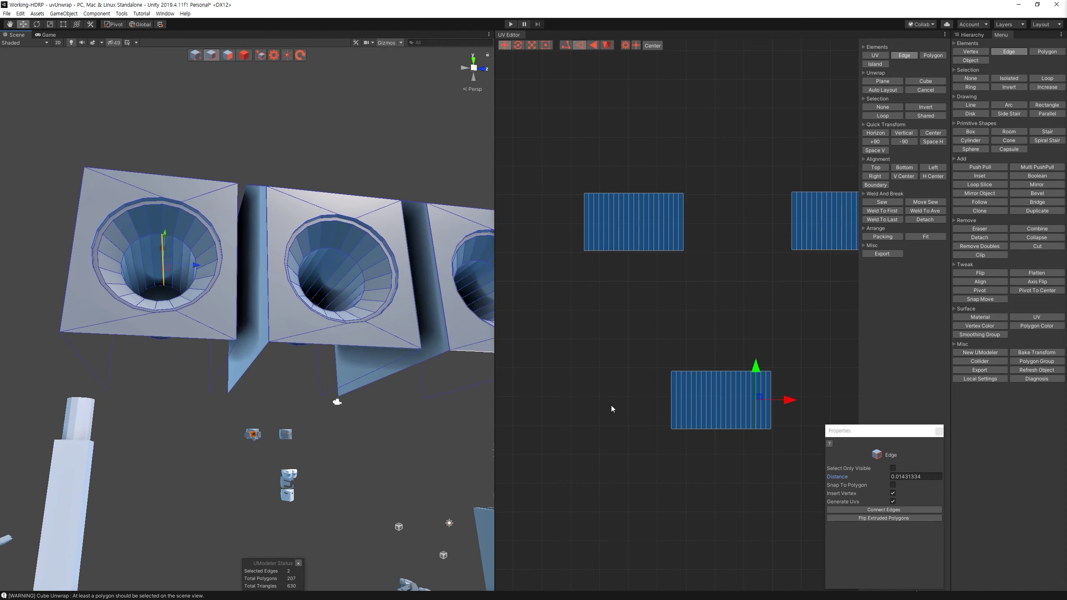
pyautogui.press('f')
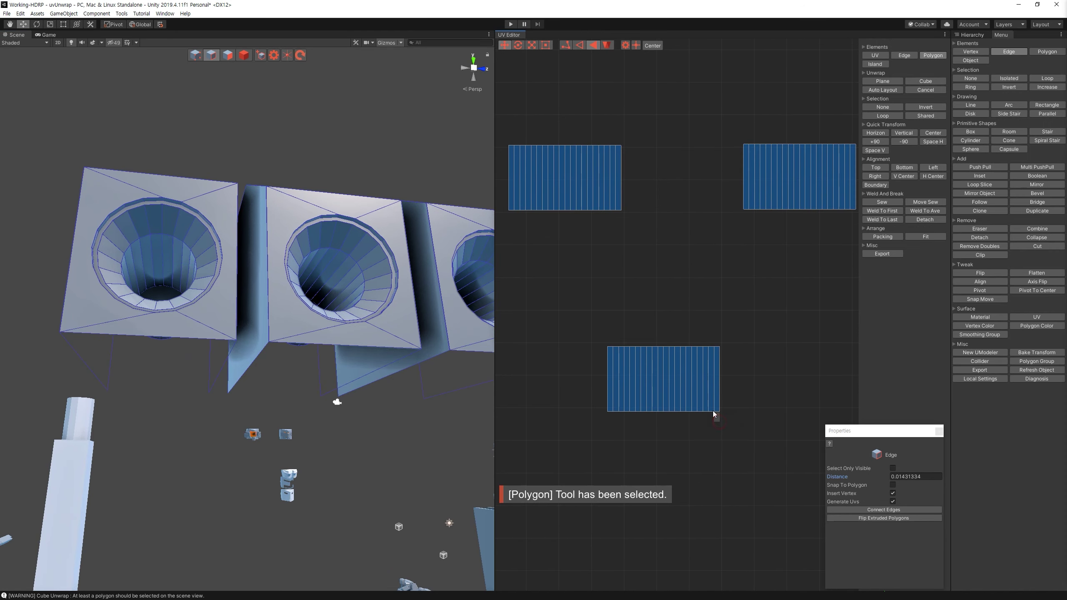
pyautogui.click(714, 415)
pyautogui.click(713, 412)
pyautogui.click(711, 410)
pyautogui.click(925, 219)
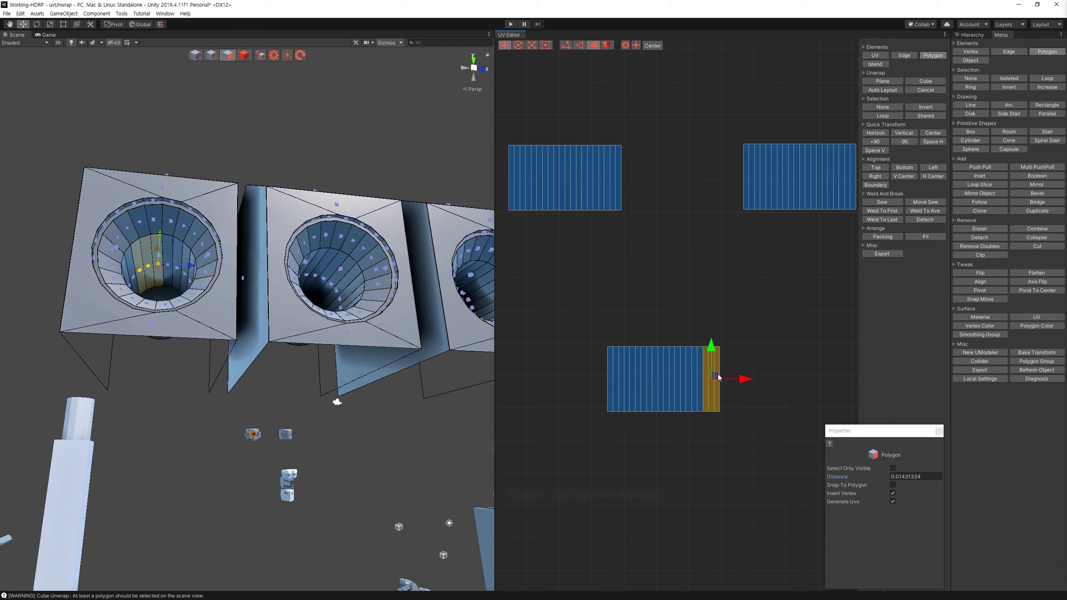
pyautogui.press('2')
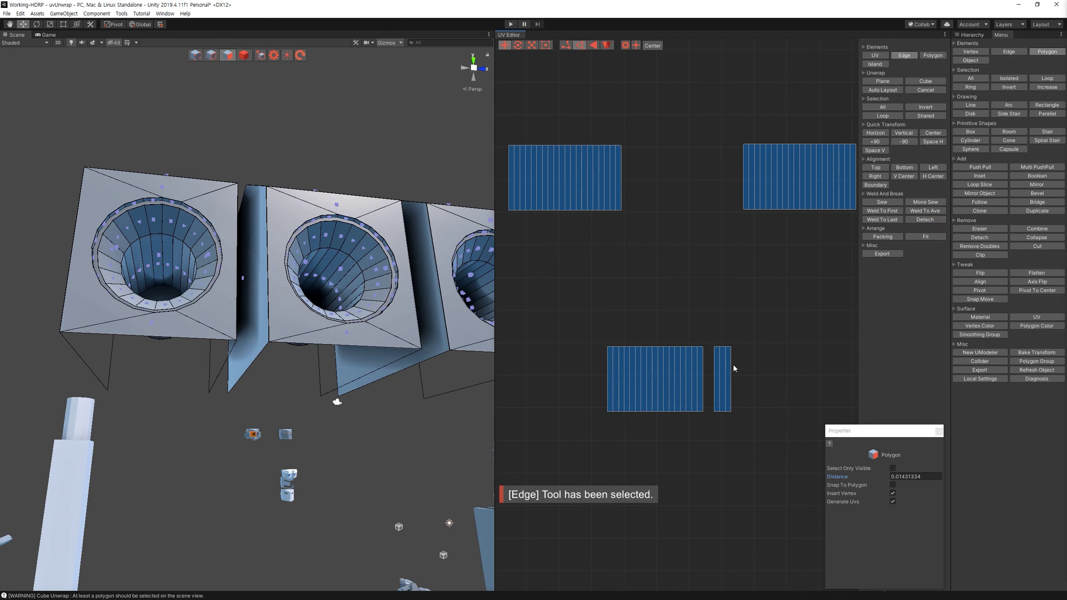
pyautogui.click(609, 365)
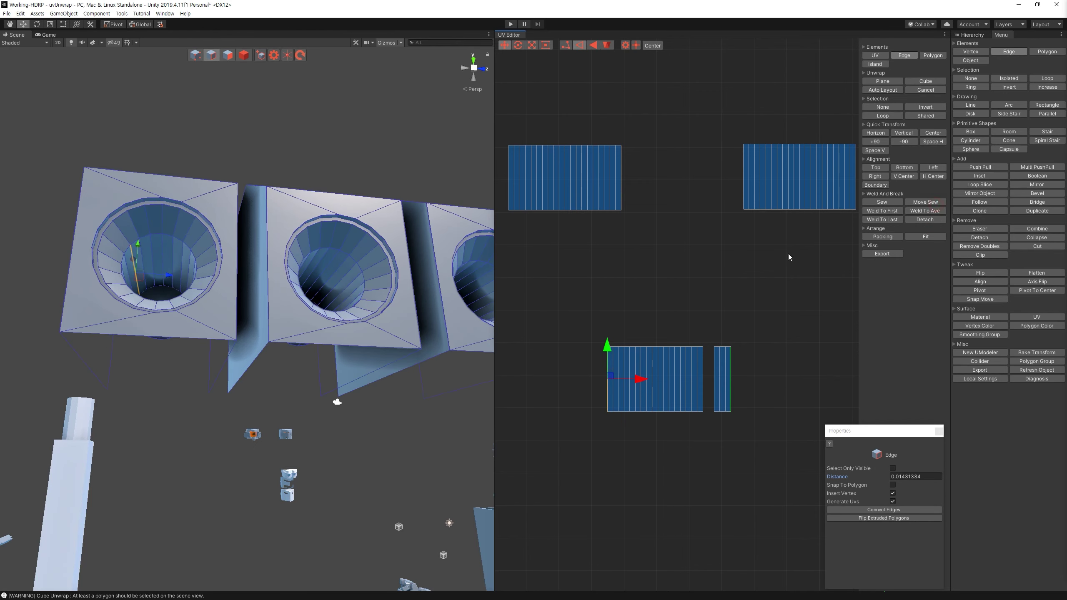
pyautogui.hotkey('ctrl', 'z')
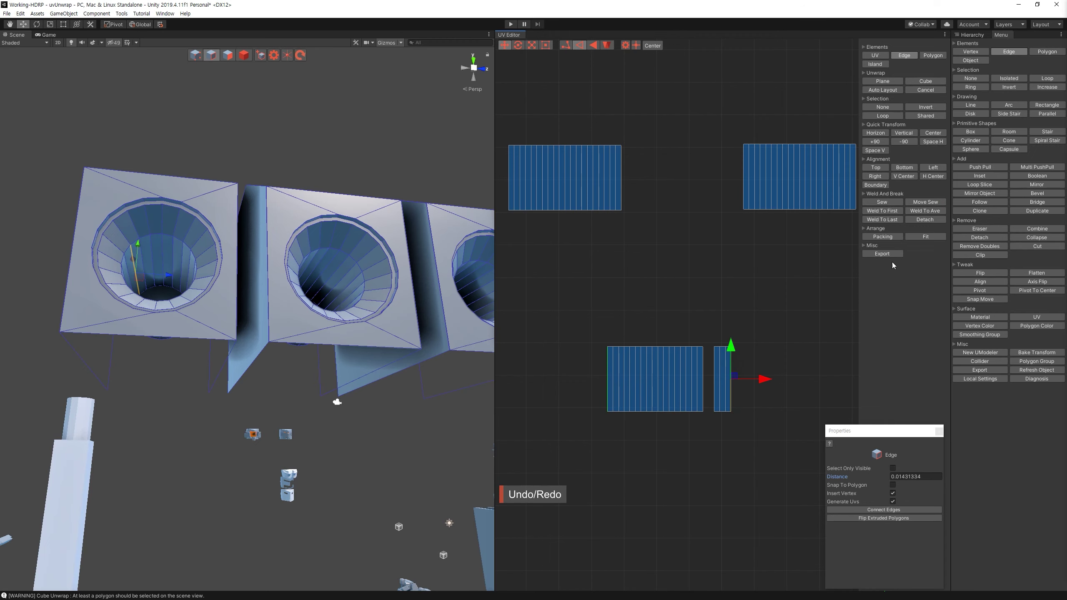
pyautogui.click(940, 202)
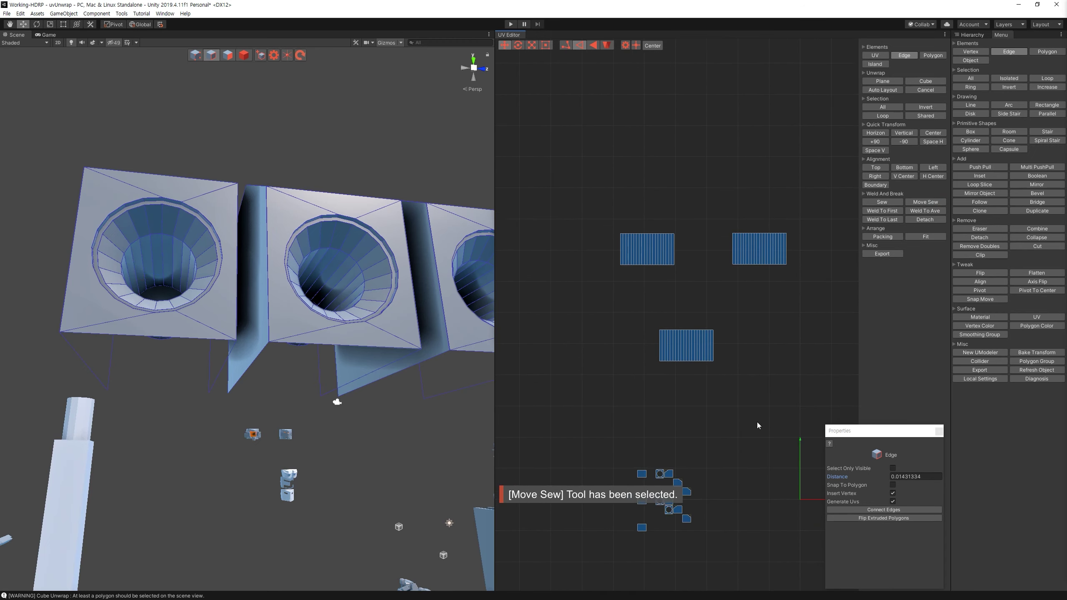
# Step: Cube-unwrap the small square housing islands and move the packed group beside the others
pyautogui.click(592, 45)
pyautogui.moveTo(597, 279); pyautogui.dragTo(743, 410)
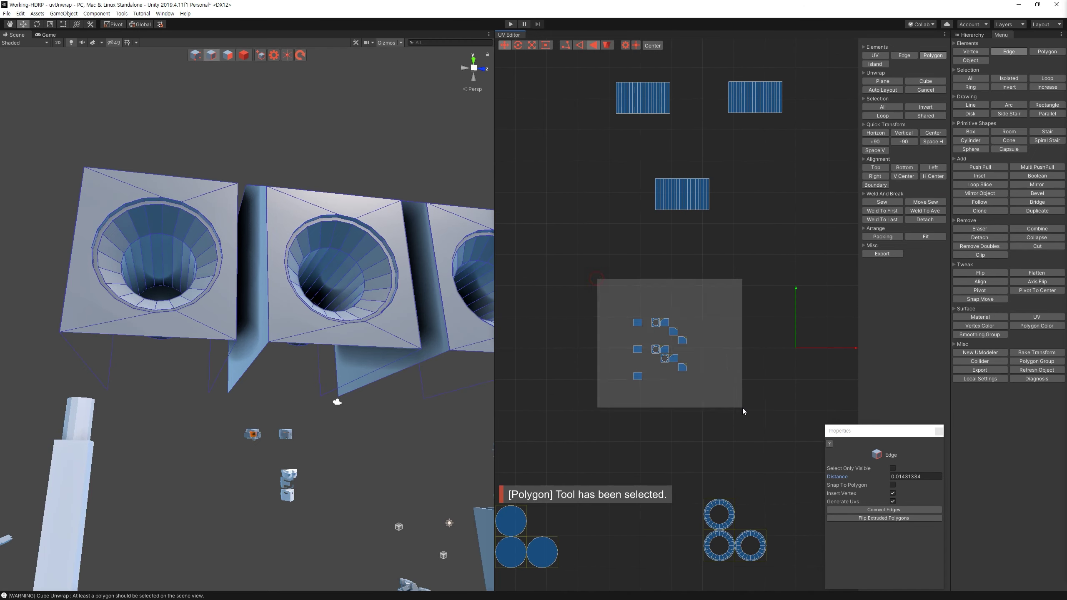
pyautogui.keyDown('alt'); pyautogui.moveTo(412, 319); pyautogui.dragTo(454, 320); pyautogui.keyUp('alt')
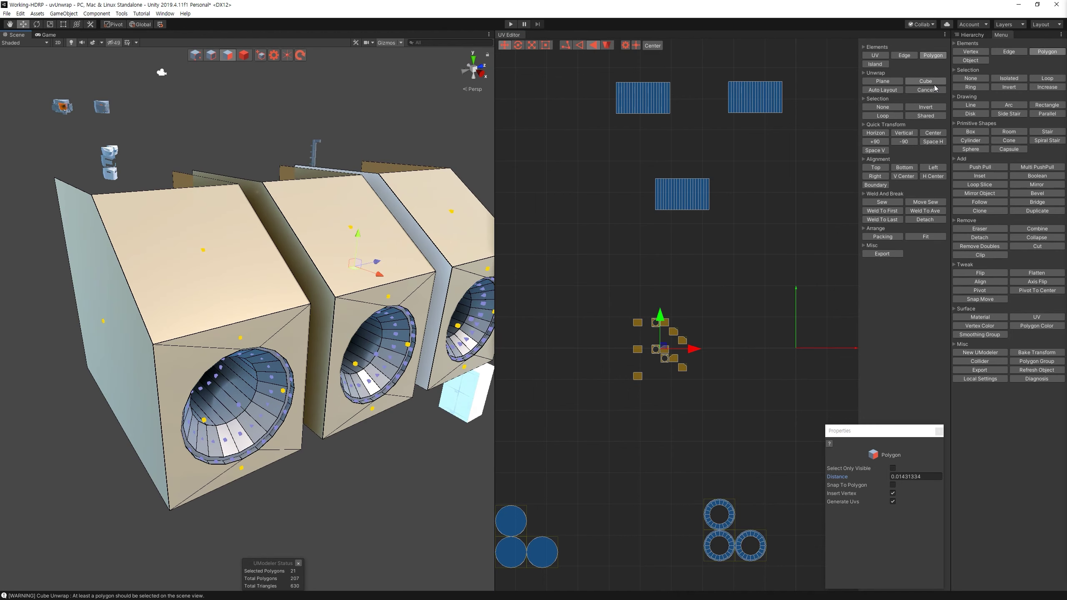
pyautogui.click(928, 82)
pyautogui.click(924, 132)
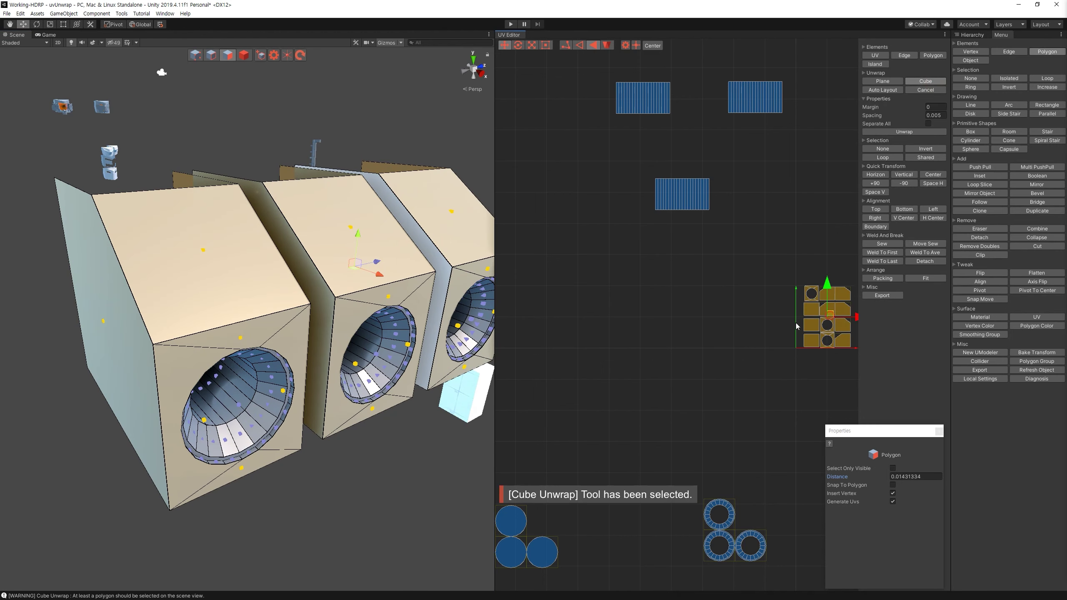
pyautogui.click(719, 369)
pyautogui.moveTo(707, 449); pyautogui.dragTo(703, 334, button='middle')
# Step: Loop-select the rim faces around all three vent housing openings
pyautogui.moveTo(691, 371); pyautogui.dragTo(768, 449)
pyautogui.moveTo(261, 370)
pyautogui.keyDown('alt'); pyautogui.mouseDown()
pyautogui.moveTo(305, 383)
pyautogui.moveTo(279, 312)
pyautogui.mouseUp(); pyautogui.keyUp('alt')
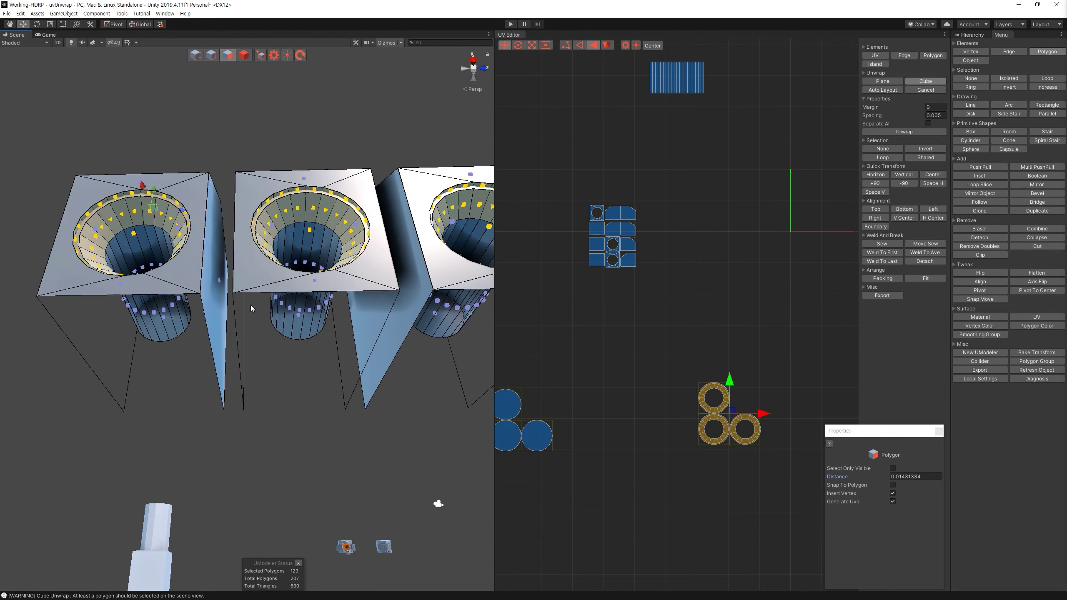
pyautogui.click(333, 195)
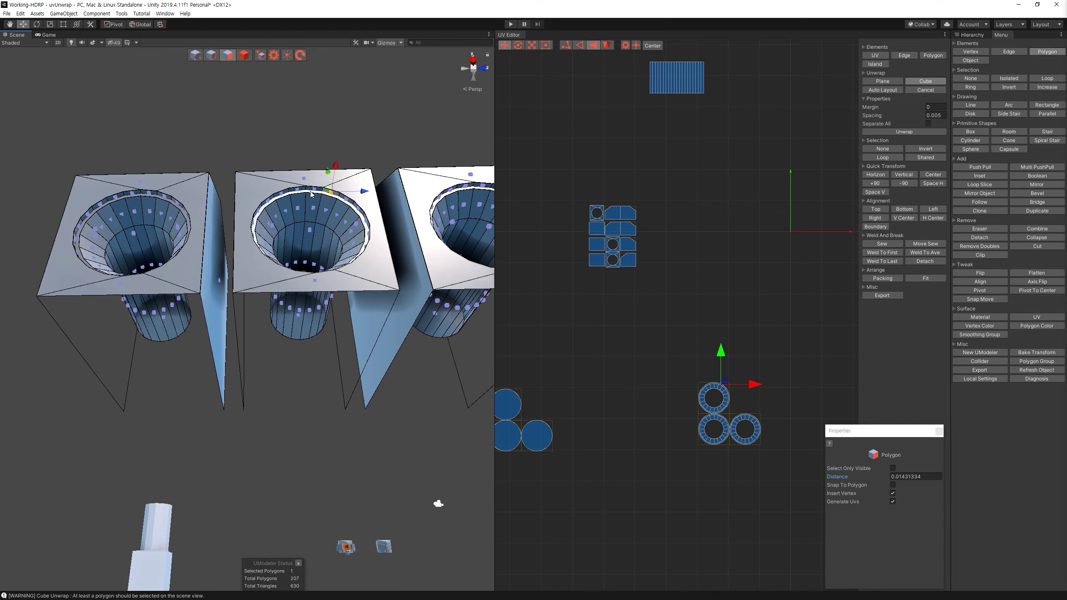
pyautogui.click(1048, 79)
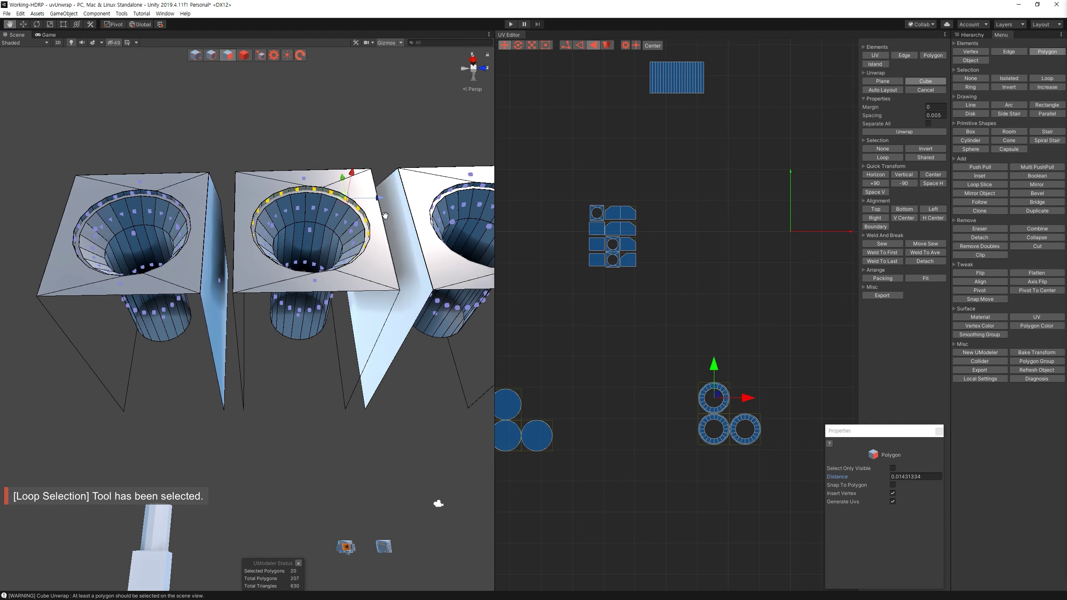
pyautogui.keyDown('alt'); pyautogui.moveTo(370, 244); pyautogui.dragTo(340, 266); pyautogui.keyUp('alt')
pyautogui.keyDown('ctrl'); pyautogui.click(340, 265); pyautogui.keyUp('ctrl')
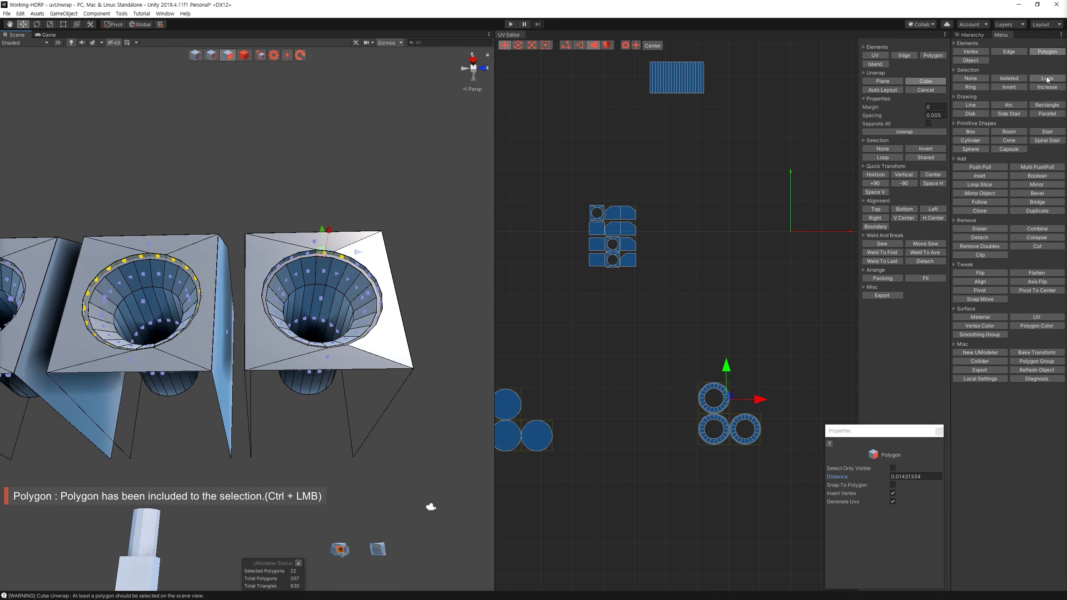
pyautogui.keyDown('alt'); pyautogui.moveTo(268, 227); pyautogui.dragTo(139, 252); pyautogui.keyUp('alt')
pyautogui.keyDown('ctrl'); pyautogui.click(121, 258); pyautogui.keyUp('ctrl')
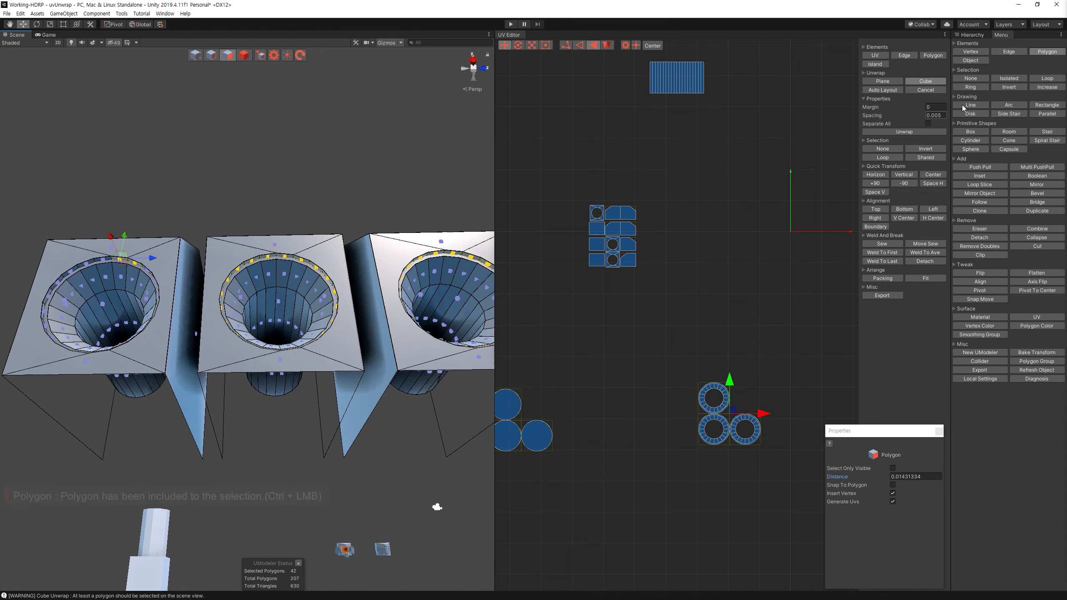
pyautogui.click(1057, 81)
# Step: Unwrap the selected rim loops with Plane projection and Auto Layout
pyautogui.click(883, 81)
pyautogui.moveTo(970, 167); pyautogui.dragTo(943, 170)
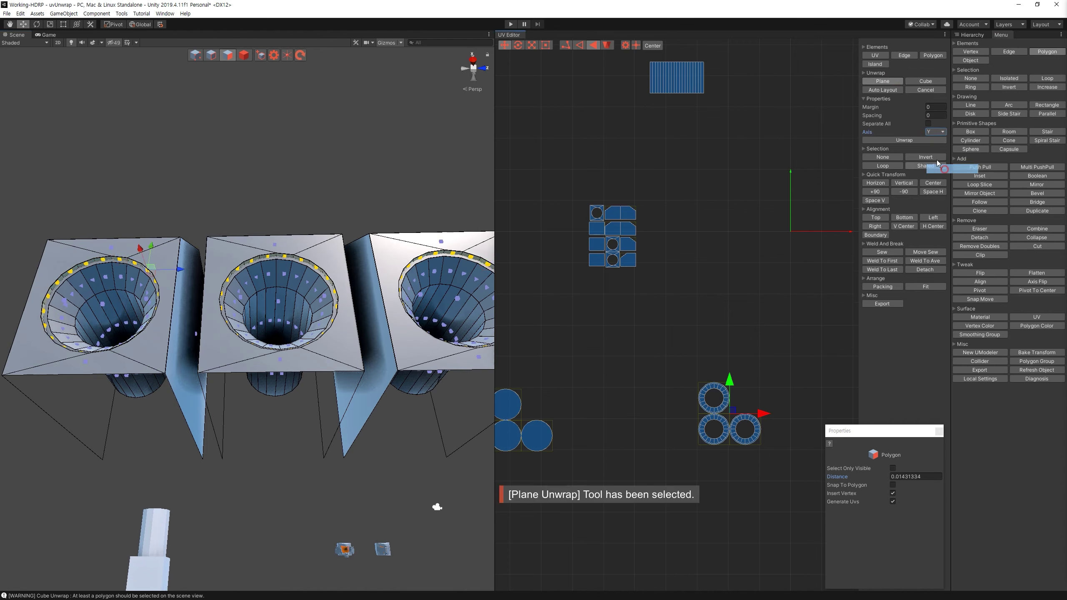
pyautogui.click(935, 132)
pyautogui.click(882, 90)
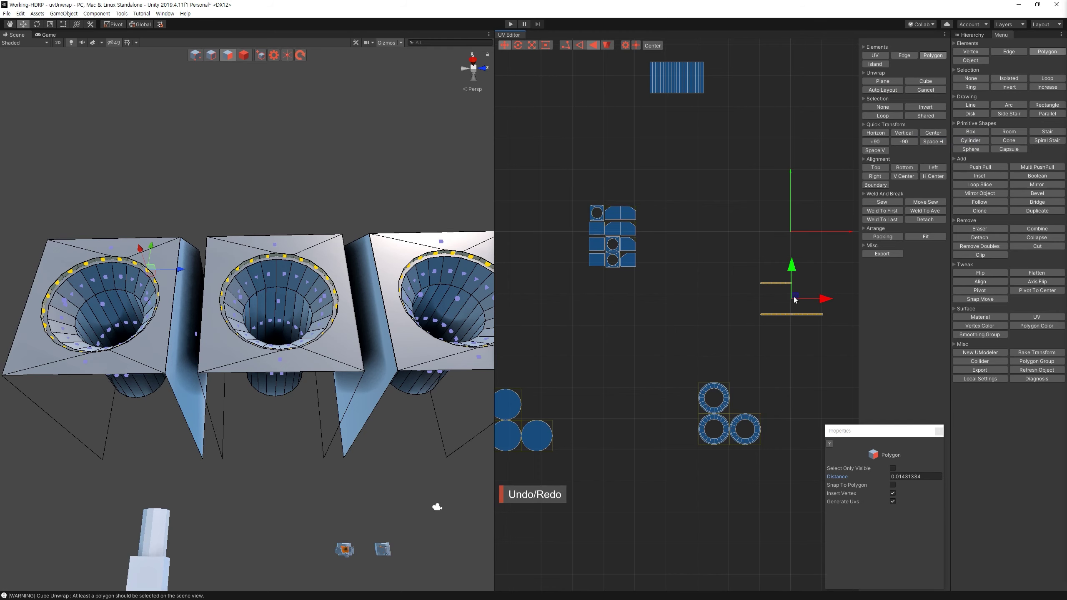
# Step: Select the lower rim strip as an island and re-run Auto Layout on it
pyautogui.press('f')
pyautogui.moveTo(664, 299); pyautogui.dragTo(665, 301)
pyautogui.press('4')
pyautogui.click(613, 243)
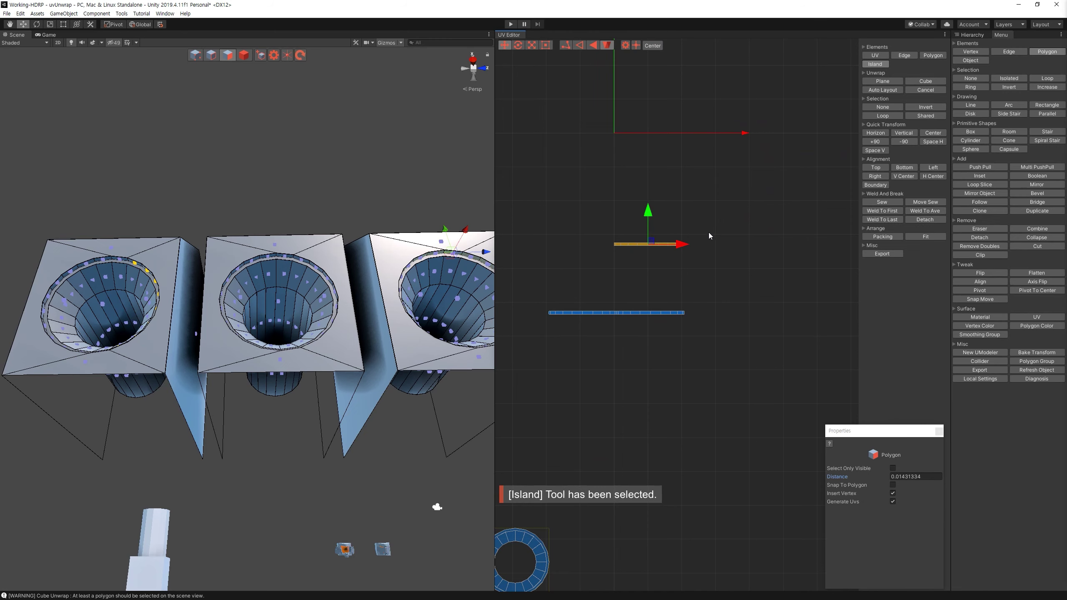
pyautogui.click(891, 88)
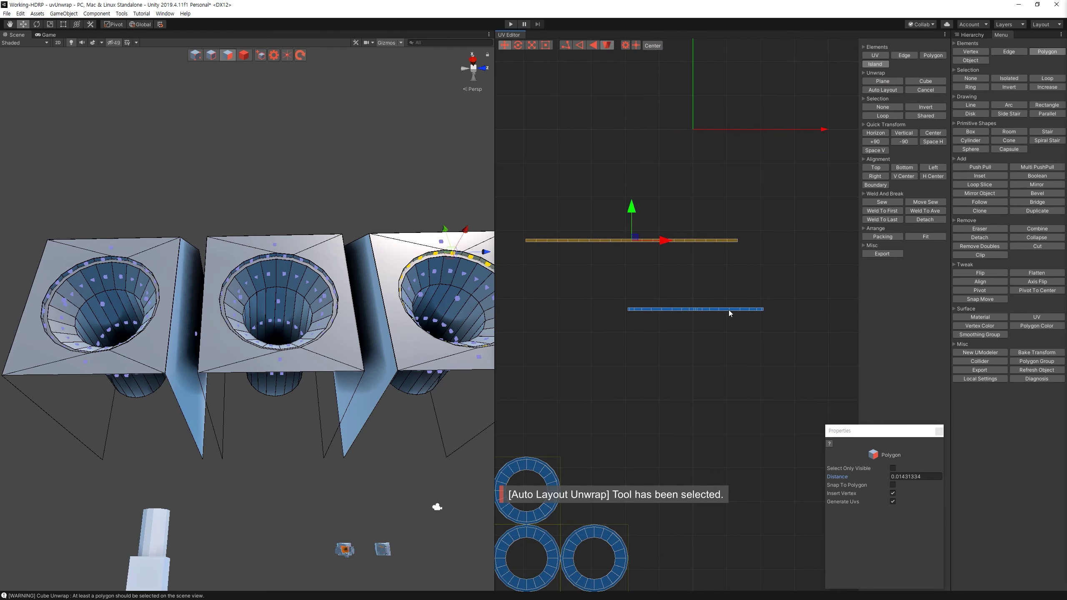
pyautogui.click(771, 303)
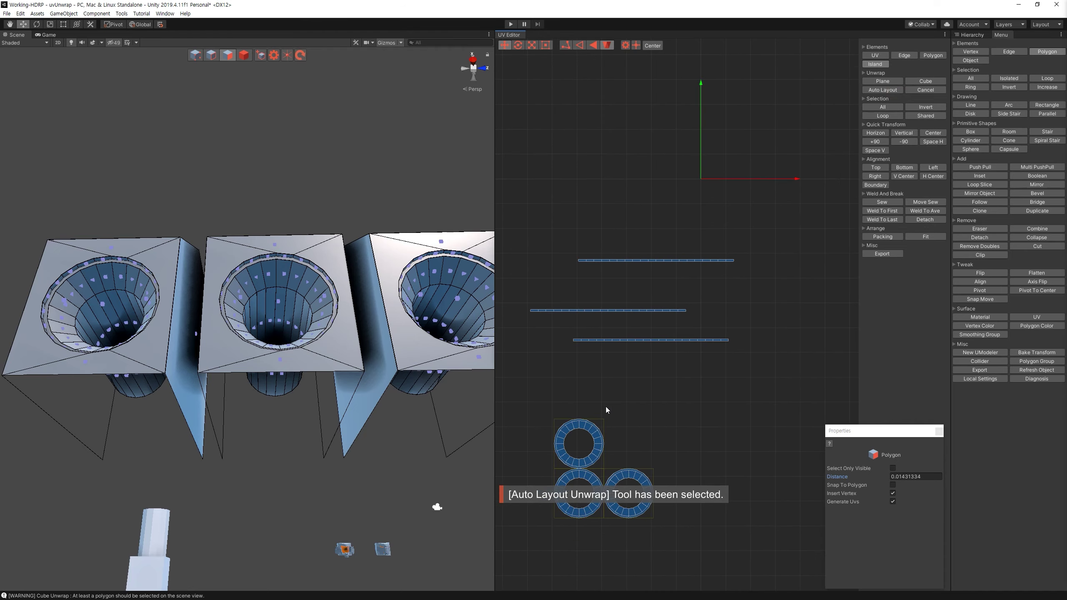
# Step: Plane-unwrap the ring faces along the X axis and drag the three UV rings down-left
pyautogui.keyDown('alt'); pyautogui.moveTo(389, 355); pyautogui.dragTo(425, 319); pyautogui.keyUp('alt')
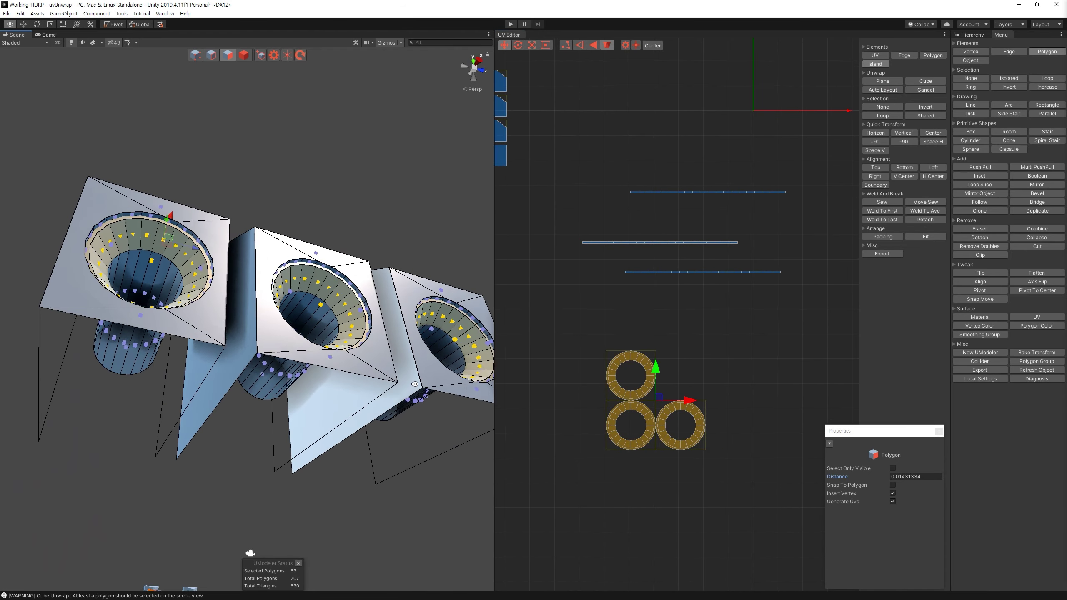
pyautogui.click(883, 81)
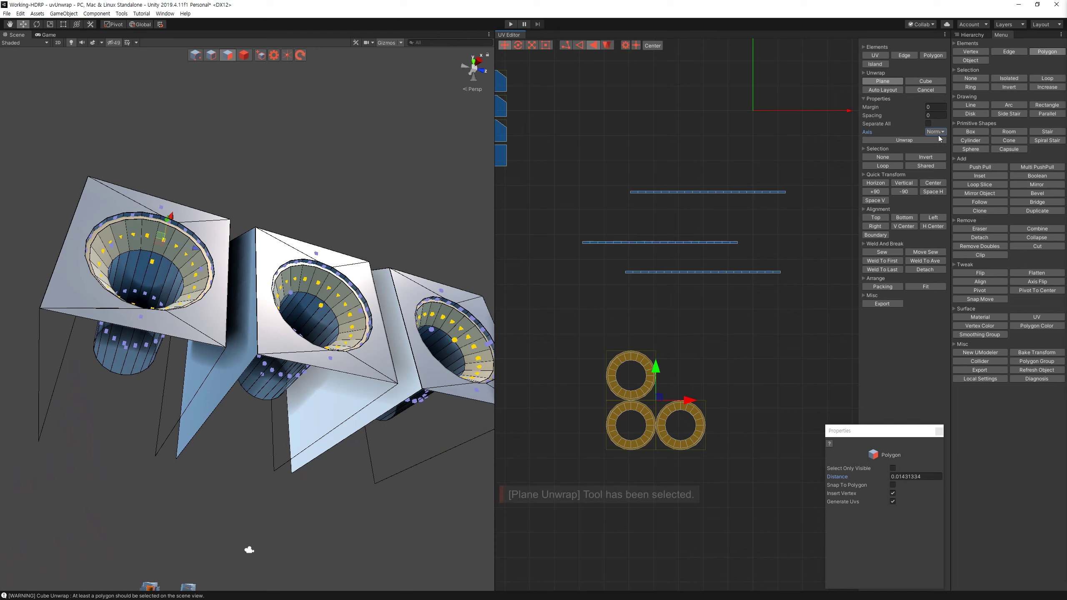
pyautogui.click(936, 132)
pyautogui.click(939, 160)
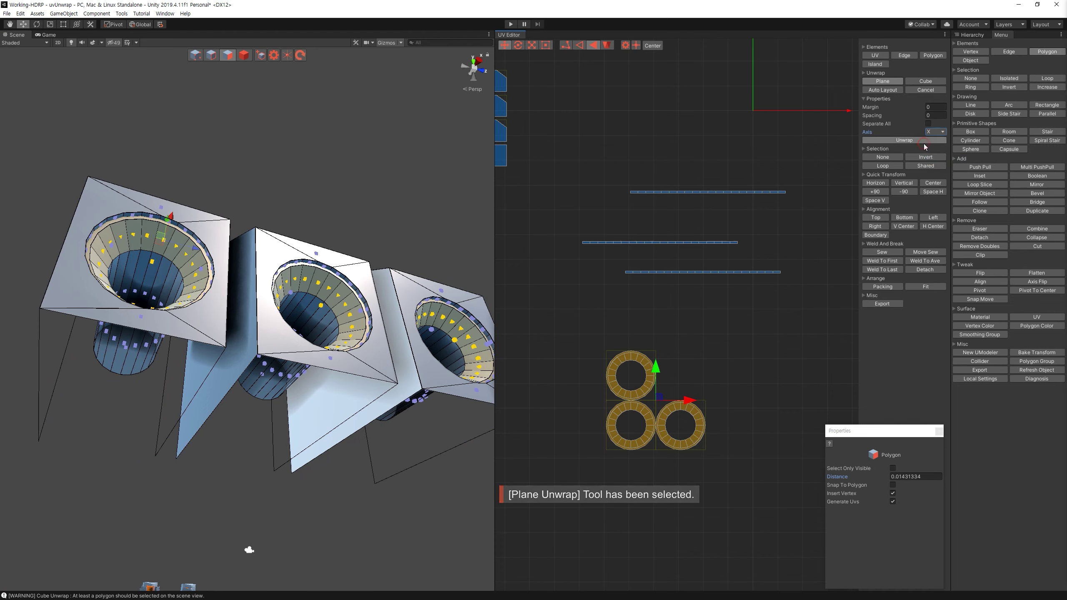
pyautogui.moveTo(754, 112); pyautogui.dragTo(588, 384)
pyautogui.scroll(-3, 669, 342)
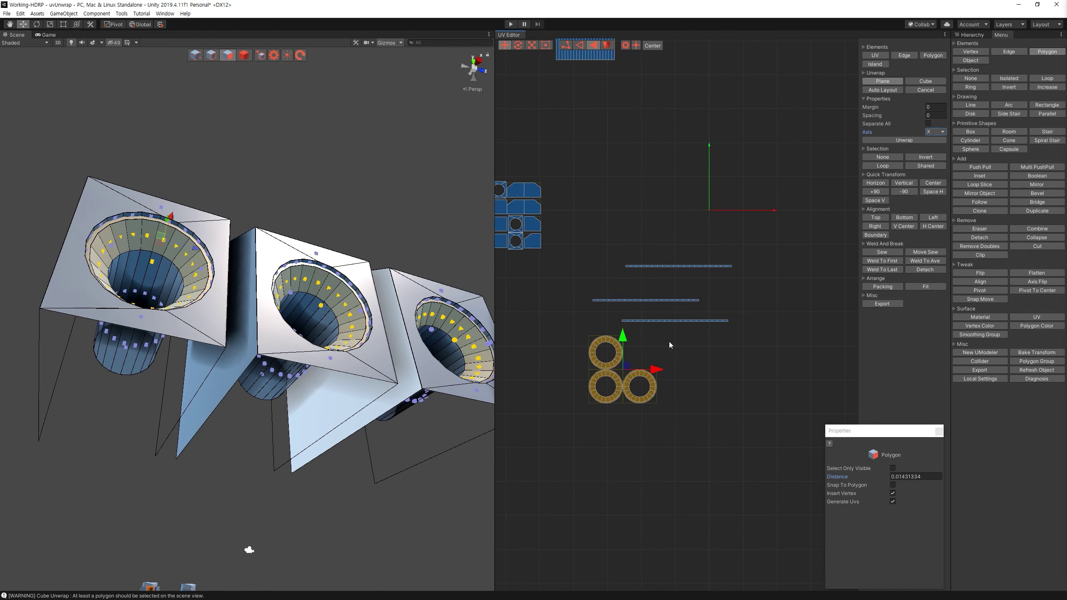
pyautogui.scroll(-3, 670, 332)
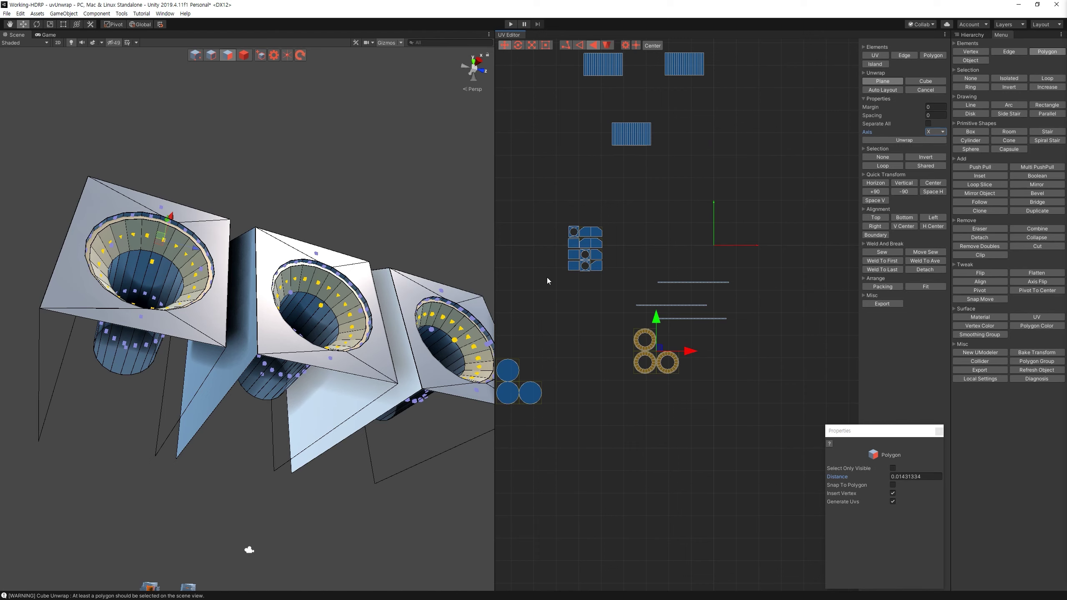
pyautogui.click(244, 55)
# Step: Unhide ARM, select the three-box fin piece, and hide everything else
pyautogui.click(971, 35)
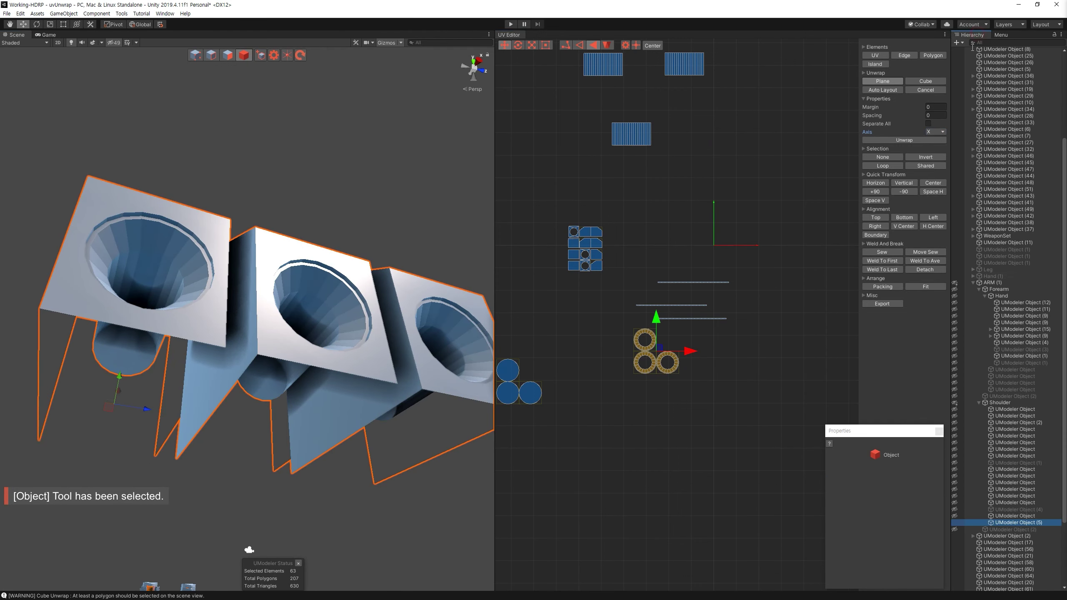
pyautogui.click(955, 284)
pyautogui.scroll(-2, 248, 294)
pyautogui.keyDown('alt'); pyautogui.moveTo(248, 294); pyautogui.dragTo(173, 189); pyautogui.keyUp('alt')
pyautogui.scroll(2, 251, 320)
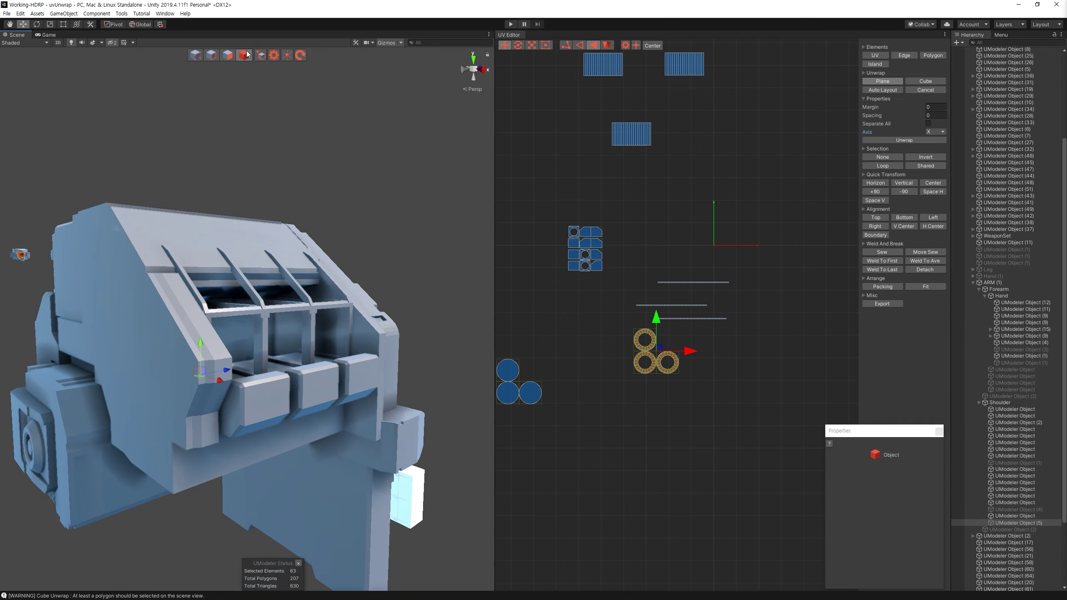
pyautogui.click(297, 362)
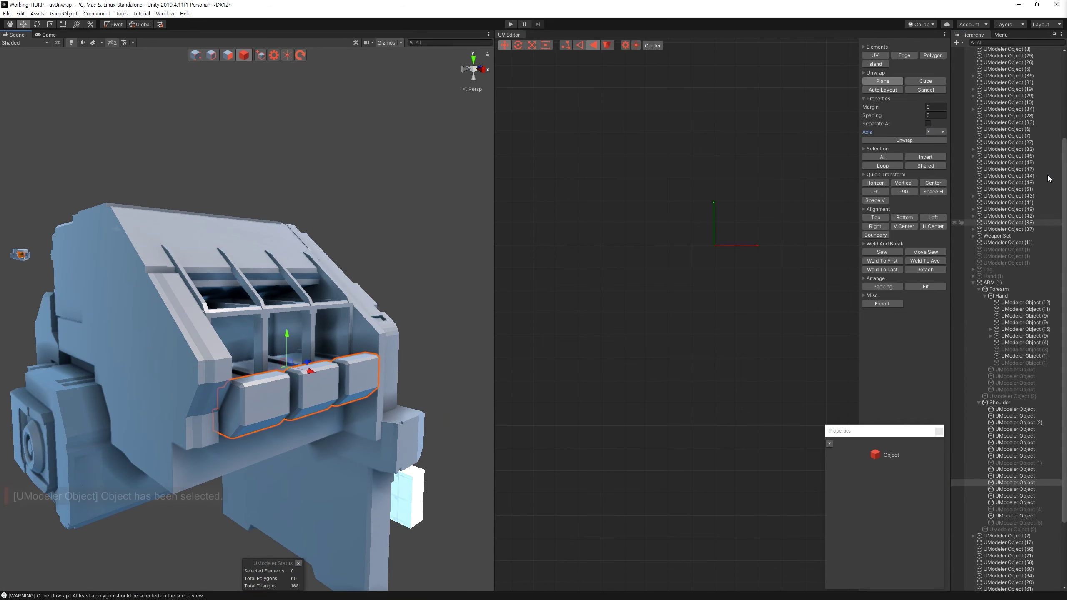
pyautogui.click(955, 284)
pyautogui.click(955, 483)
# Step: Select all the fin piece's polygons and apply Unwrap Cube
pyautogui.press('3')
pyautogui.hotkey('ctrl', 'a')
pyautogui.press('f')
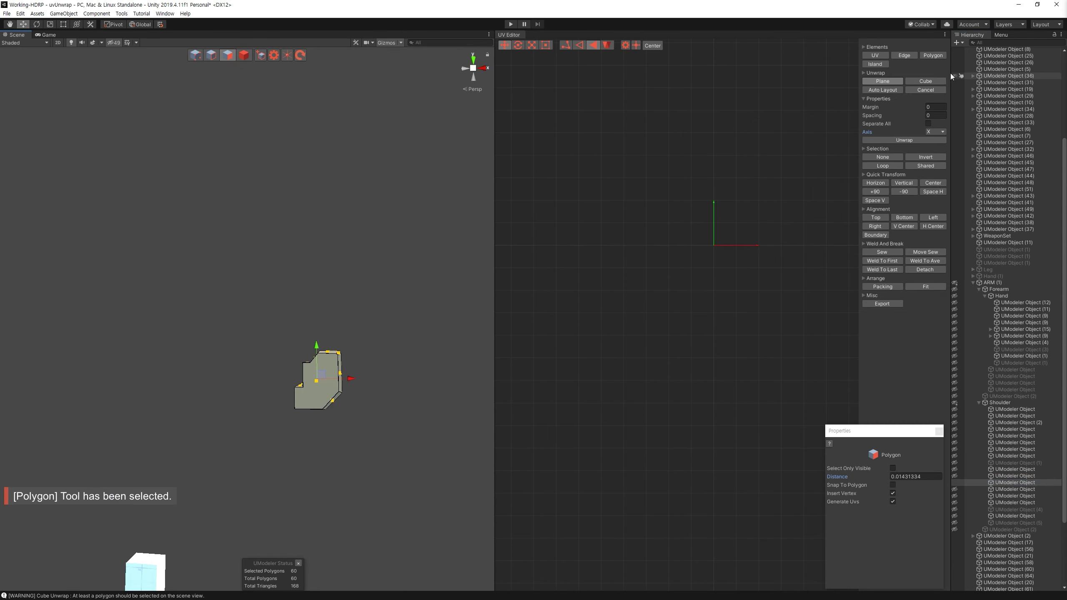
pyautogui.click(1001, 35)
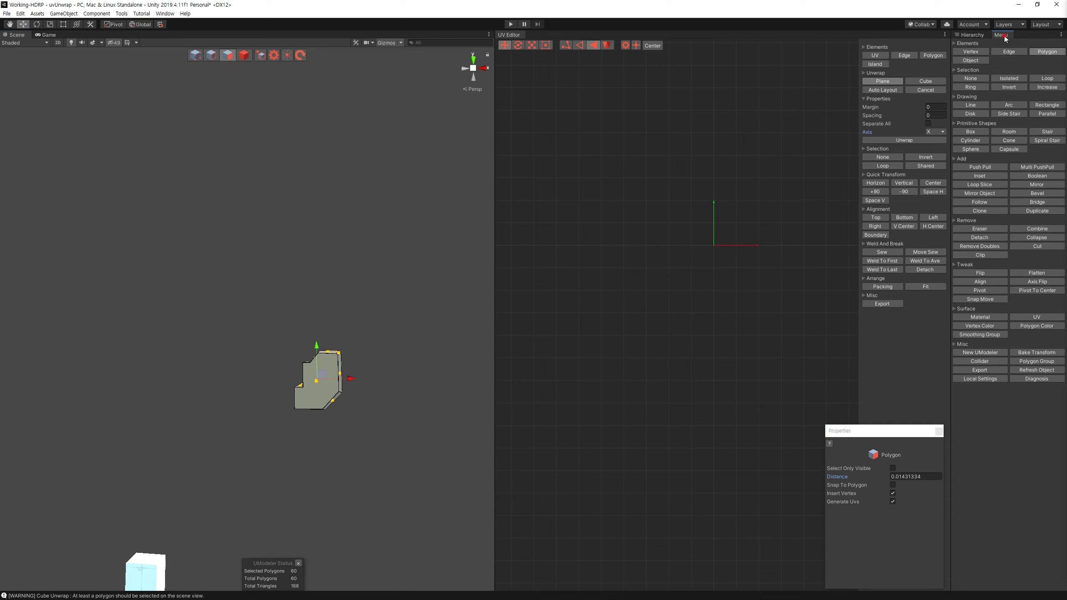
pyautogui.click(917, 84)
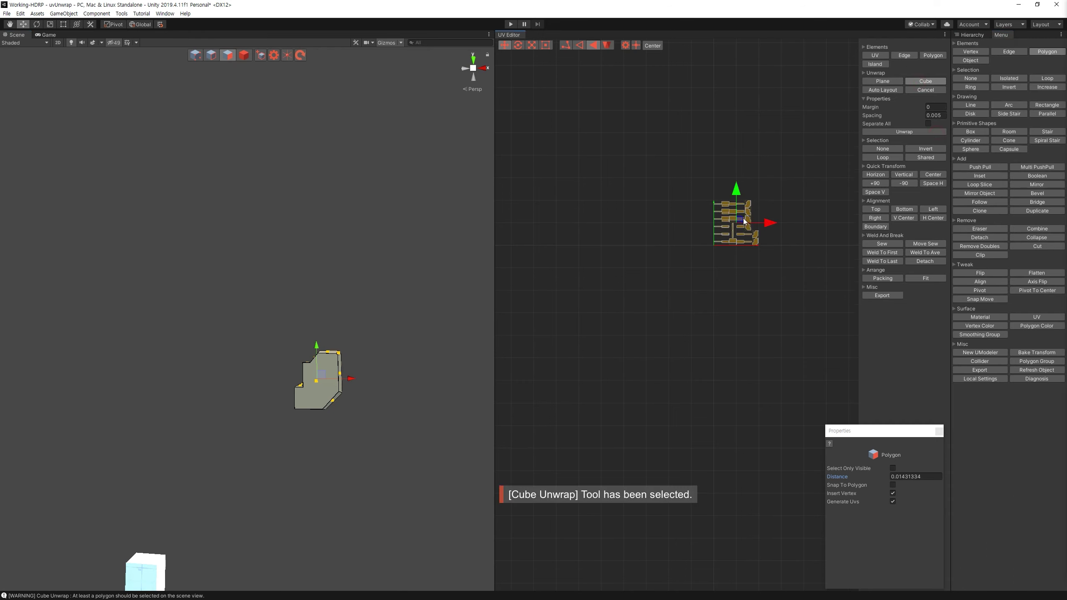
# Step: Plane-unwrap seven faces on the boxes, placing the new UV islands below the others with auto layout
pyautogui.moveTo(424, 357)
pyautogui.keyDown('alt'); pyautogui.mouseDown()
pyautogui.moveTo(221, 324)
pyautogui.moveTo(243, 436)
pyautogui.moveTo(463, 362)
pyautogui.mouseUp(); pyautogui.keyUp('alt')
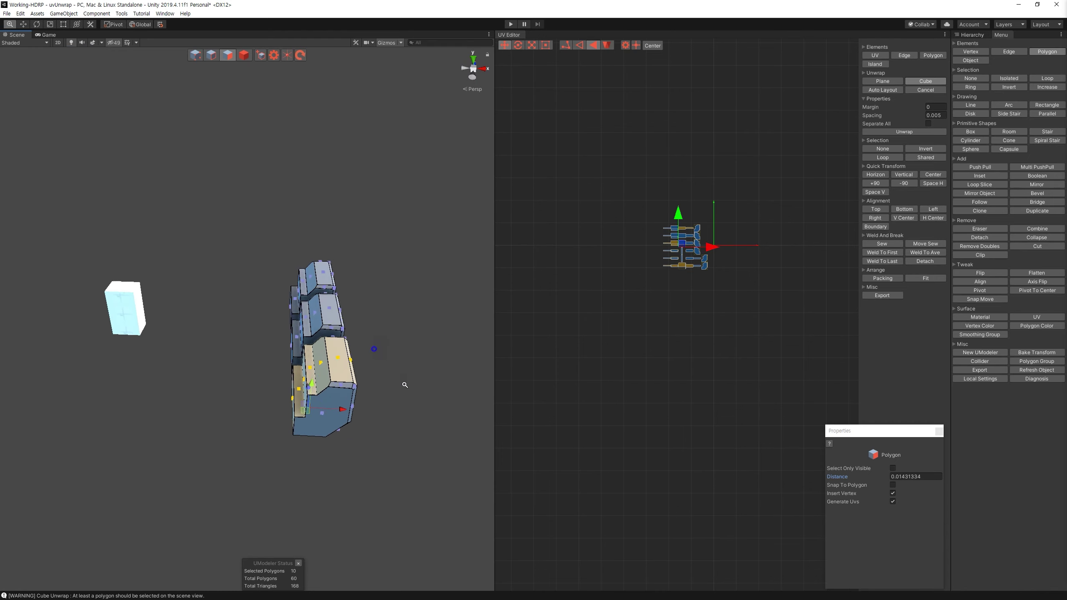
pyautogui.keyDown('alt'); pyautogui.moveTo(462, 361); pyautogui.dragTo(311, 369); pyautogui.keyUp('alt')
pyautogui.click(310, 366)
pyautogui.keyDown('ctrl'); pyautogui.click(309, 383); pyautogui.keyUp('ctrl')
pyautogui.keyDown('ctrl'); pyautogui.click(301, 372); pyautogui.keyUp('ctrl')
pyautogui.keyDown('ctrl'); pyautogui.click(245, 326); pyautogui.keyUp('ctrl')
pyautogui.keyDown('ctrl'); pyautogui.click(246, 351); pyautogui.keyUp('ctrl')
pyautogui.keyDown('ctrl'); pyautogui.click(235, 366); pyautogui.keyUp('ctrl')
pyautogui.keyDown('ctrl'); pyautogui.click(203, 333); pyautogui.keyUp('ctrl')
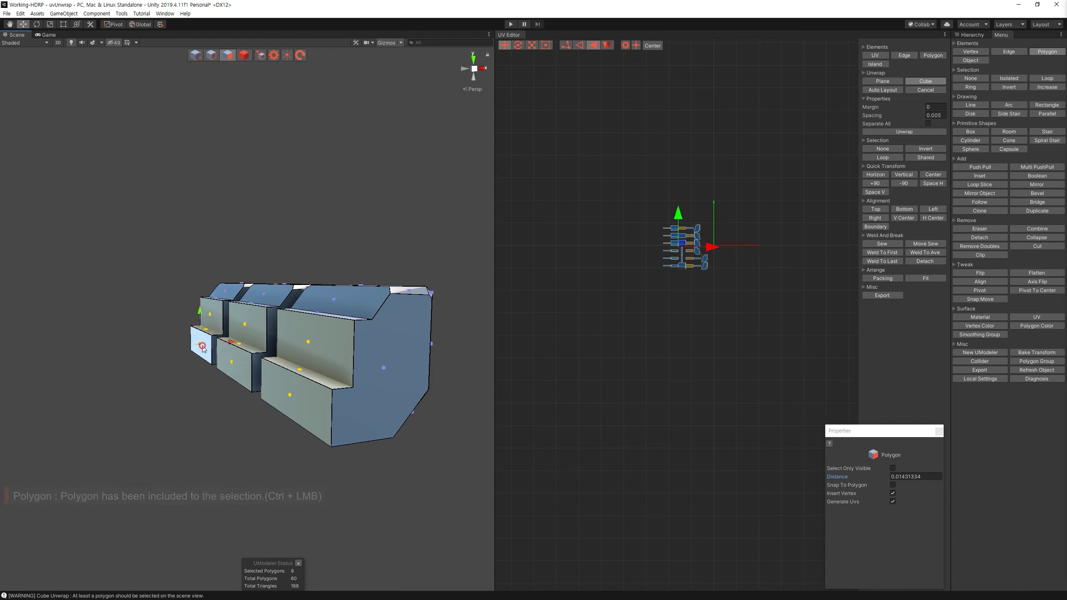
pyautogui.click(900, 81)
pyautogui.click(928, 132)
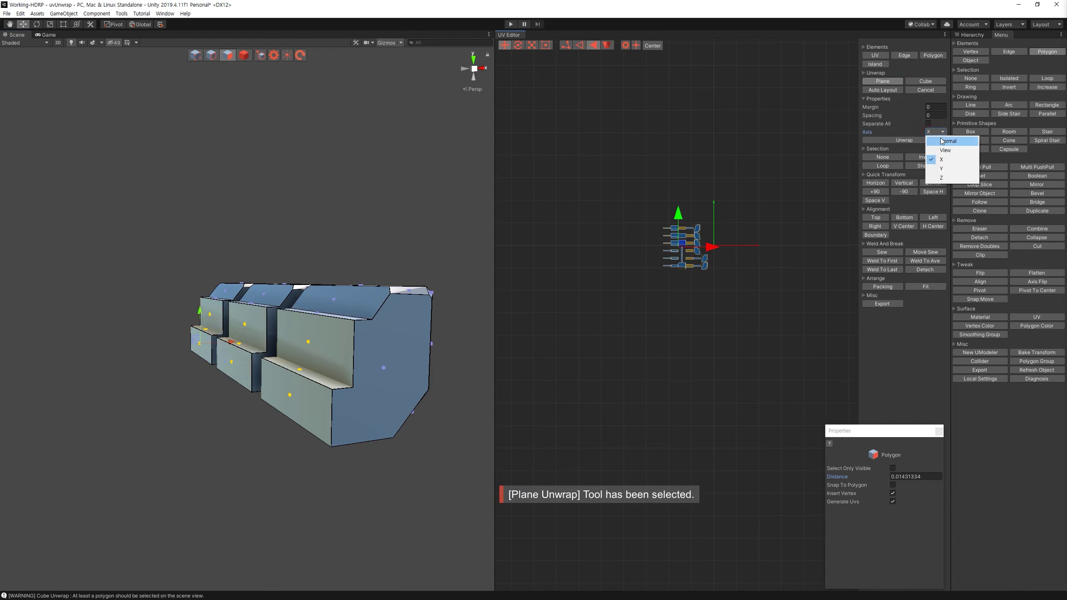
pyautogui.moveTo(728, 248); pyautogui.dragTo(695, 341)
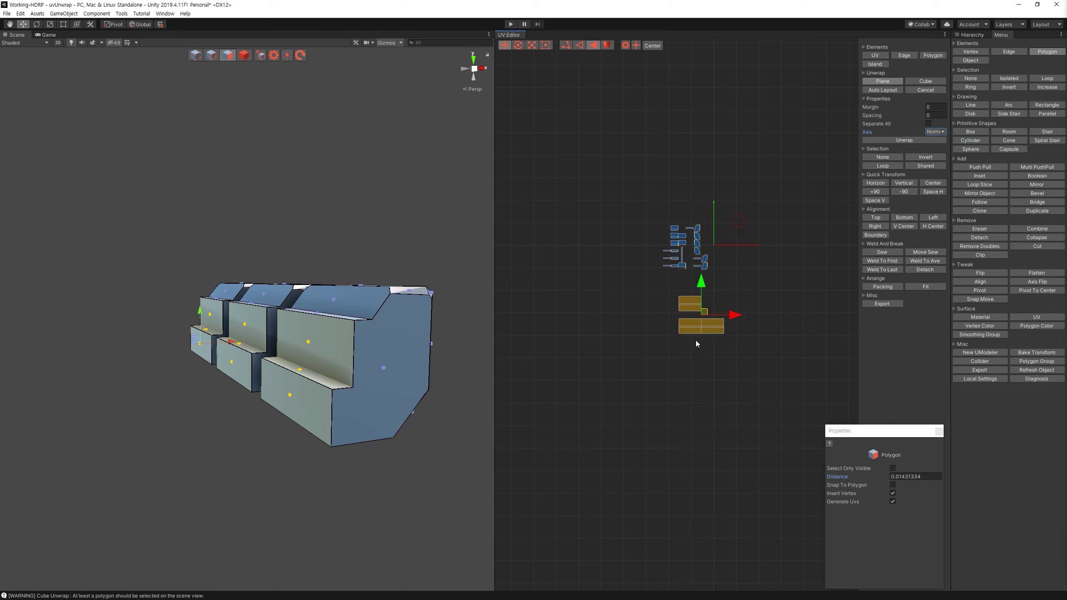
pyautogui.click(881, 90)
# Step: Select the left, middle and right boxes' faces, plane-unwrap with auto layout, and move the island up-left
pyautogui.keyDown('alt'); pyautogui.moveTo(412, 252); pyautogui.dragTo(344, 294); pyautogui.keyUp('alt')
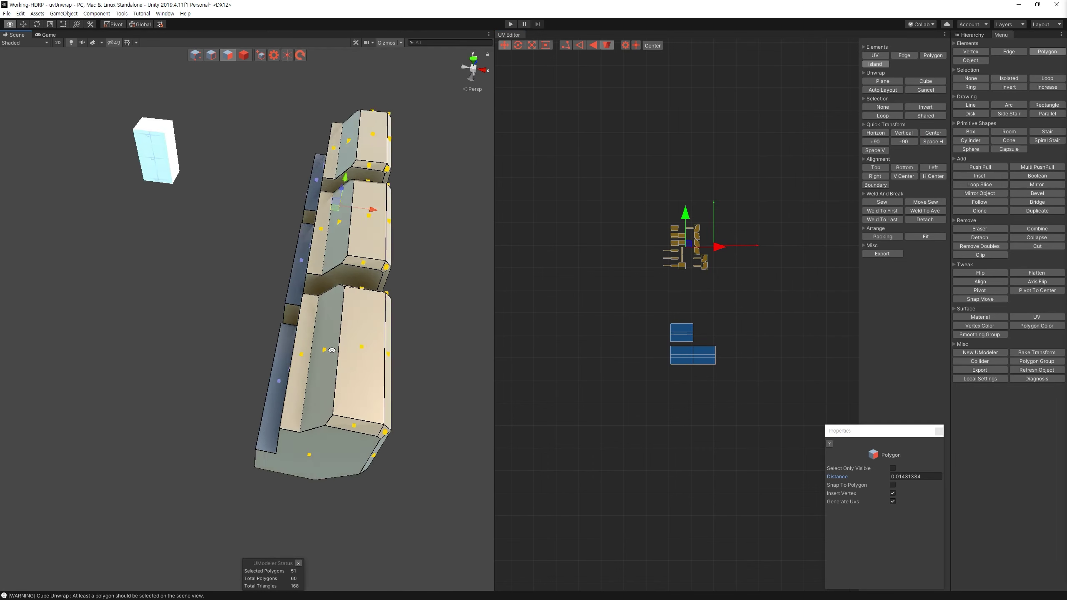
pyautogui.click(210, 420)
pyautogui.moveTo(344, 324); pyautogui.dragTo(253, 302, button='middle')
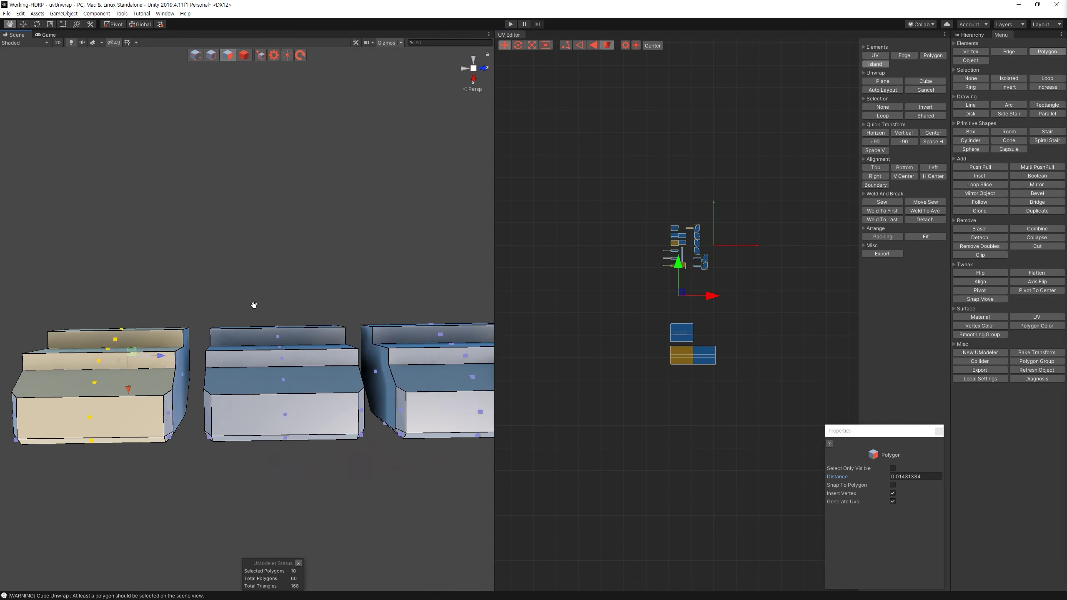
pyautogui.moveTo(252, 500); pyautogui.dragTo(209, 408, button='middle')
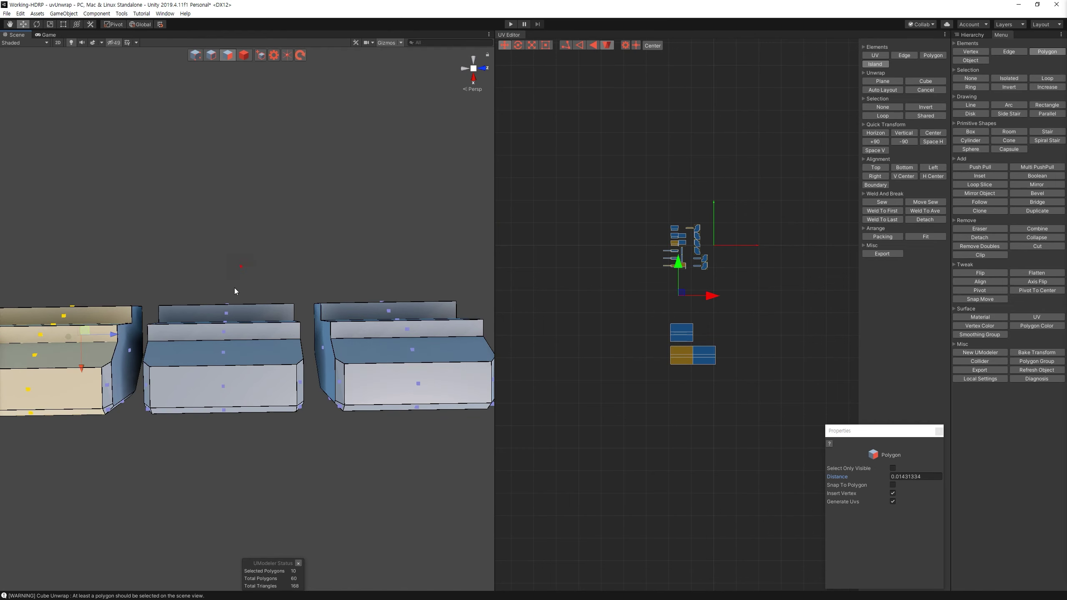
pyautogui.keyDown('shift'); pyautogui.moveTo(225, 260); pyautogui.dragTo(290, 464); pyautogui.keyUp('shift')
pyautogui.moveTo(290, 464); pyautogui.dragTo(160, 457, button='middle')
pyautogui.keyDown('shift'); pyautogui.moveTo(285, 259); pyautogui.dragTo(318, 474); pyautogui.keyUp('shift')
pyautogui.keyDown('alt'); pyautogui.moveTo(615, 411); pyautogui.dragTo(739, 392); pyautogui.keyUp('alt')
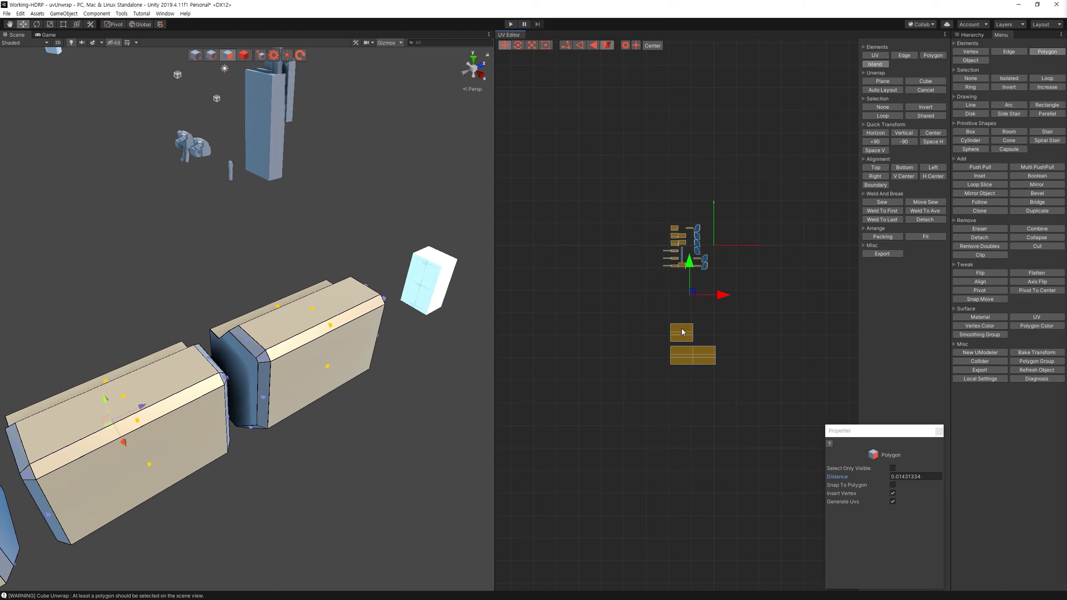
pyautogui.moveTo(336, 474)
pyautogui.keyDown('alt'); pyautogui.mouseDown()
pyautogui.moveTo(593, 238)
pyautogui.moveTo(714, 177)
pyautogui.mouseUp(); pyautogui.keyUp('alt')
pyautogui.click(882, 81)
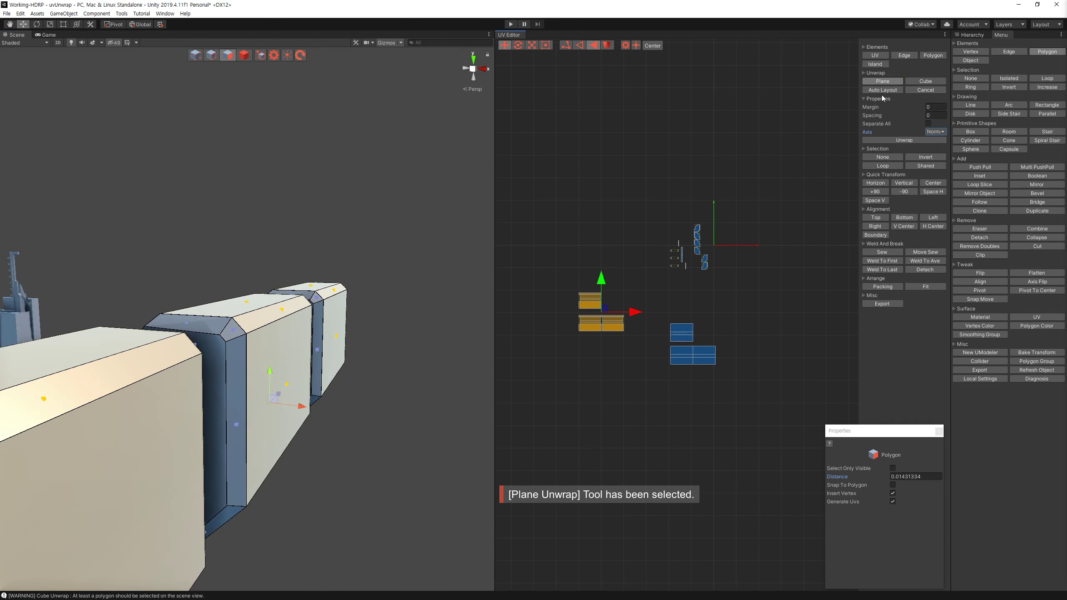
pyautogui.click(883, 89)
pyautogui.moveTo(590, 294); pyautogui.dragTo(571, 217)
pyautogui.moveTo(663, 217); pyautogui.dragTo(781, 293)
# Step: Plane-project the box end faces along the Z axis, then select two of them
pyautogui.keyDown('alt'); pyautogui.moveTo(362, 262); pyautogui.dragTo(944, 110); pyautogui.keyUp('alt')
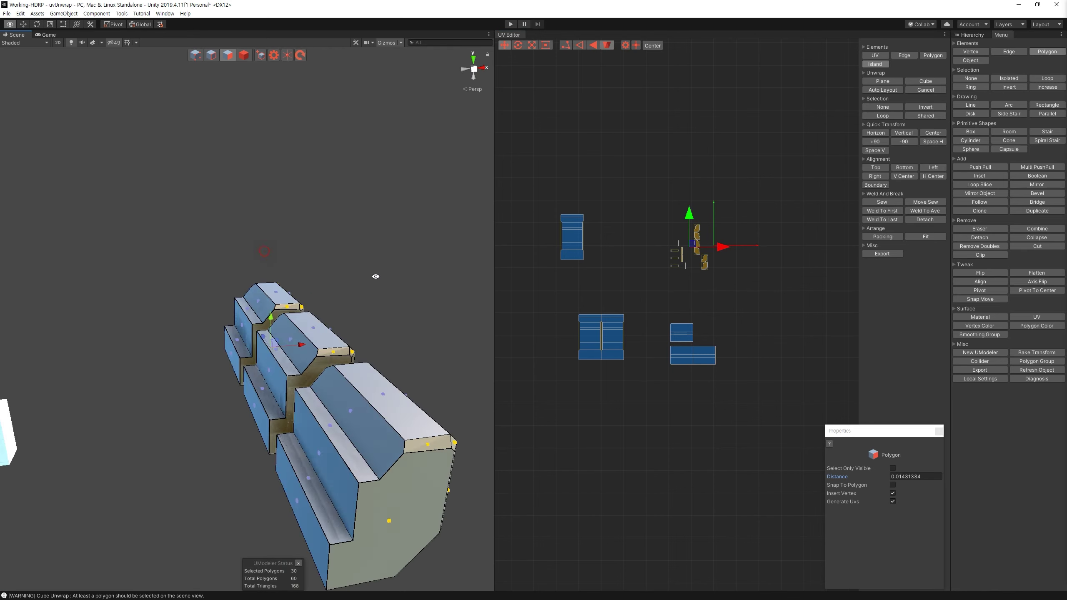
pyautogui.click(882, 81)
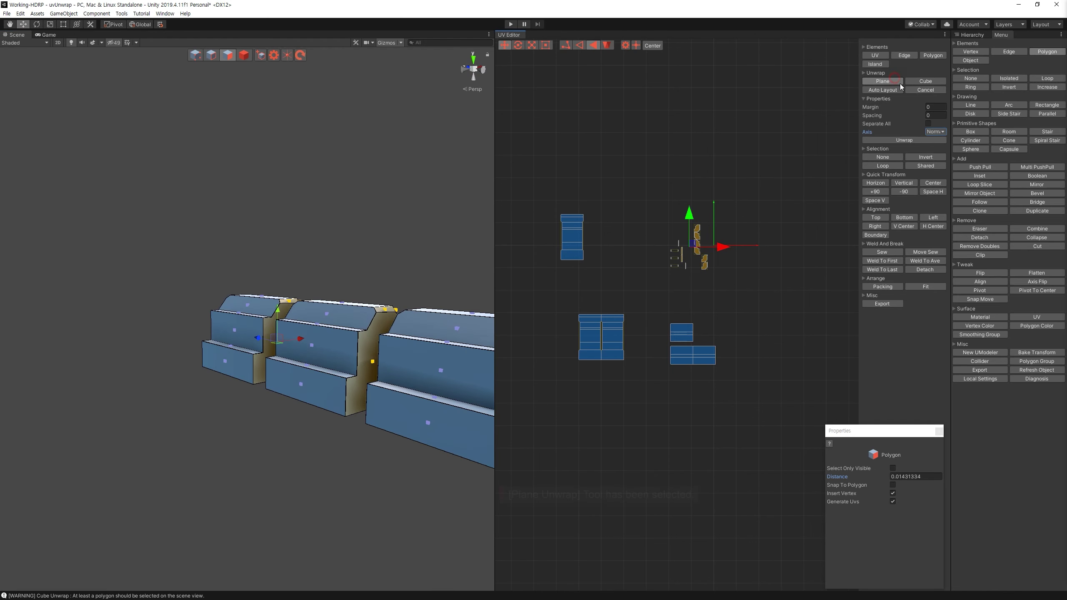
pyautogui.click(936, 131)
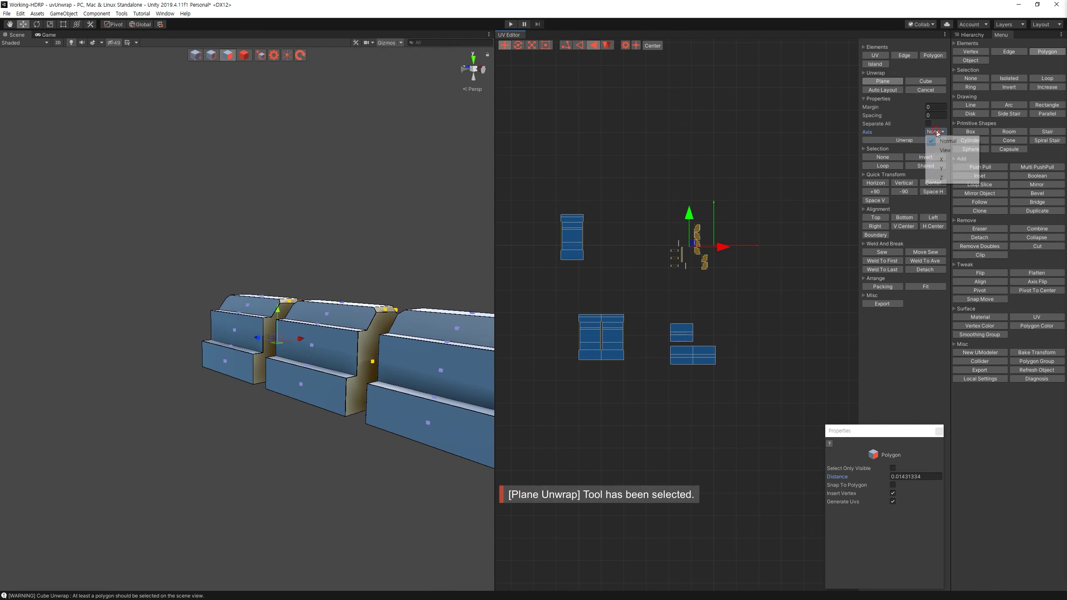
pyautogui.click(938, 179)
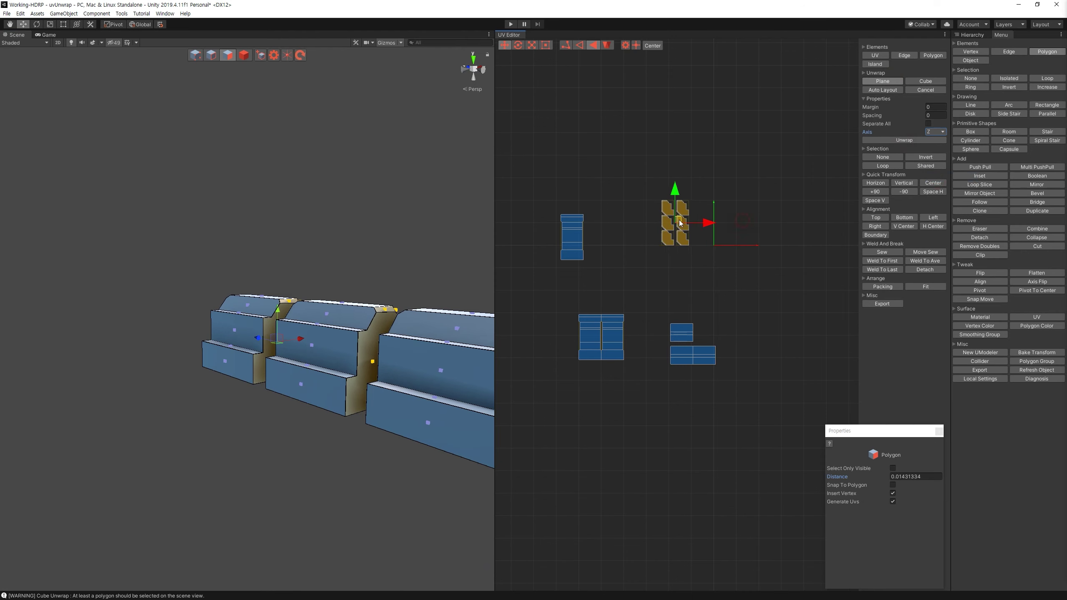
pyautogui.keyDown('alt'); pyautogui.moveTo(283, 238); pyautogui.dragTo(288, 315); pyautogui.keyUp('alt')
pyautogui.click(288, 316)
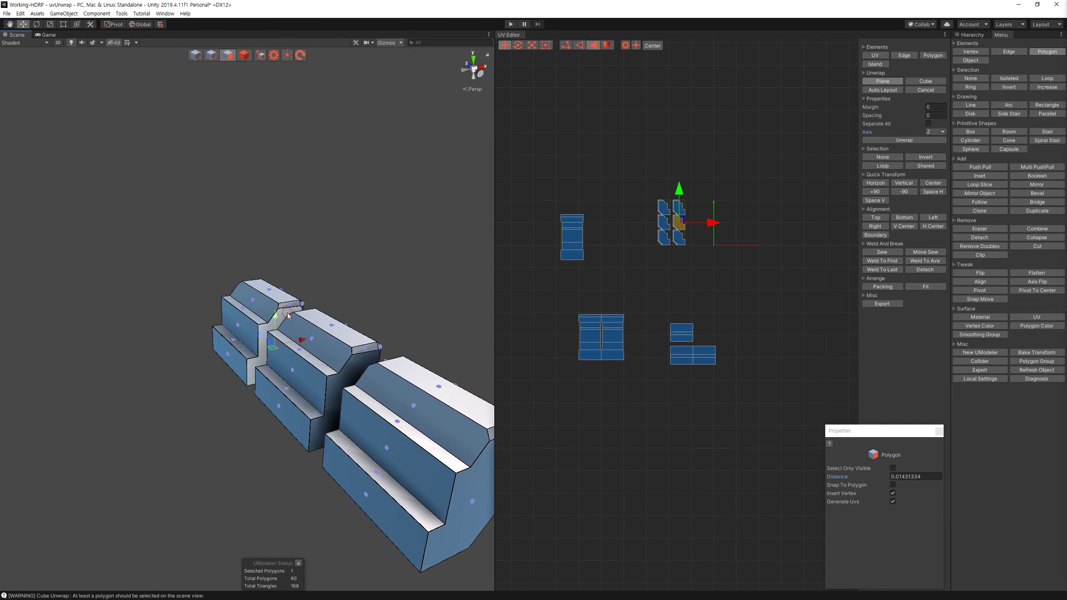
pyautogui.keyDown('ctrl'); pyautogui.click(349, 367); pyautogui.keyUp('ctrl')
pyautogui.scroll(3, 736, 148)
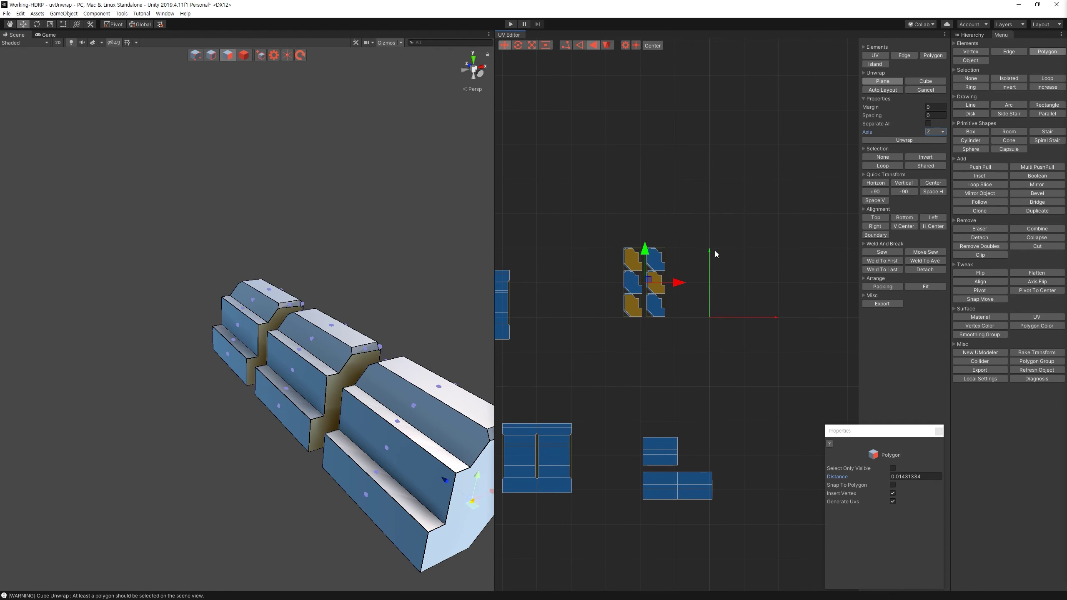
pyautogui.scroll(2, 650, 277)
pyautogui.scroll(2, 588, 310)
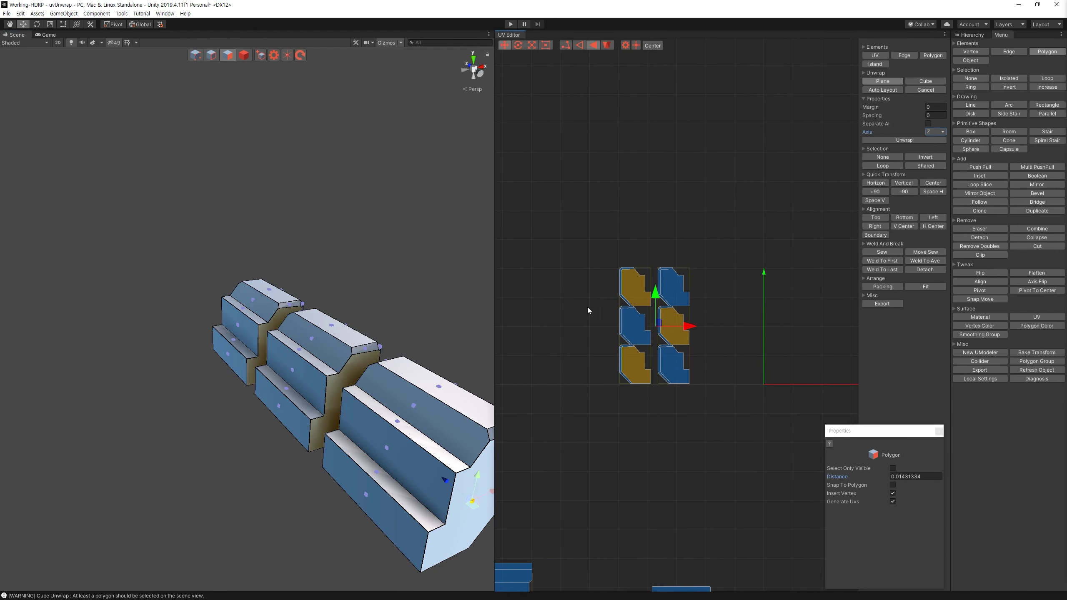
# Step: Box-select the left column of vent UV islands in Island mode and flip them horizontally
pyautogui.moveTo(588, 262); pyautogui.dragTo(641, 305)
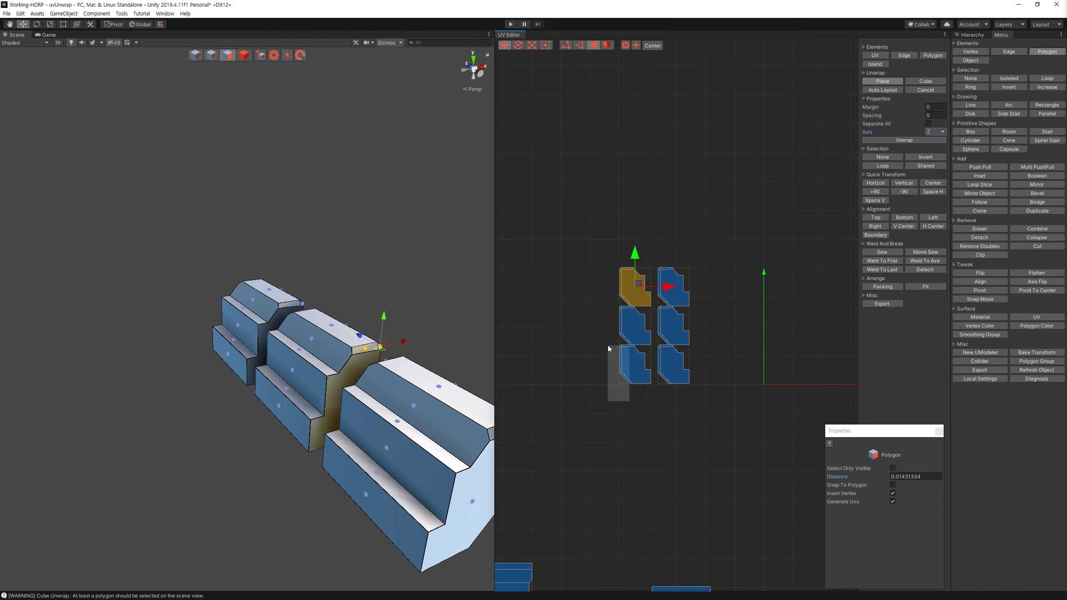
pyautogui.keyDown('shift'); pyautogui.moveTo(608, 345); pyautogui.dragTo(607, 345); pyautogui.keyUp('shift')
pyautogui.moveTo(697, 335)
pyautogui.keyDown('shift'); pyautogui.mouseDown()
pyautogui.moveTo(662, 316)
pyautogui.moveTo(668, 117)
pyautogui.mouseUp(); pyautogui.keyUp('shift')
pyautogui.press('4')
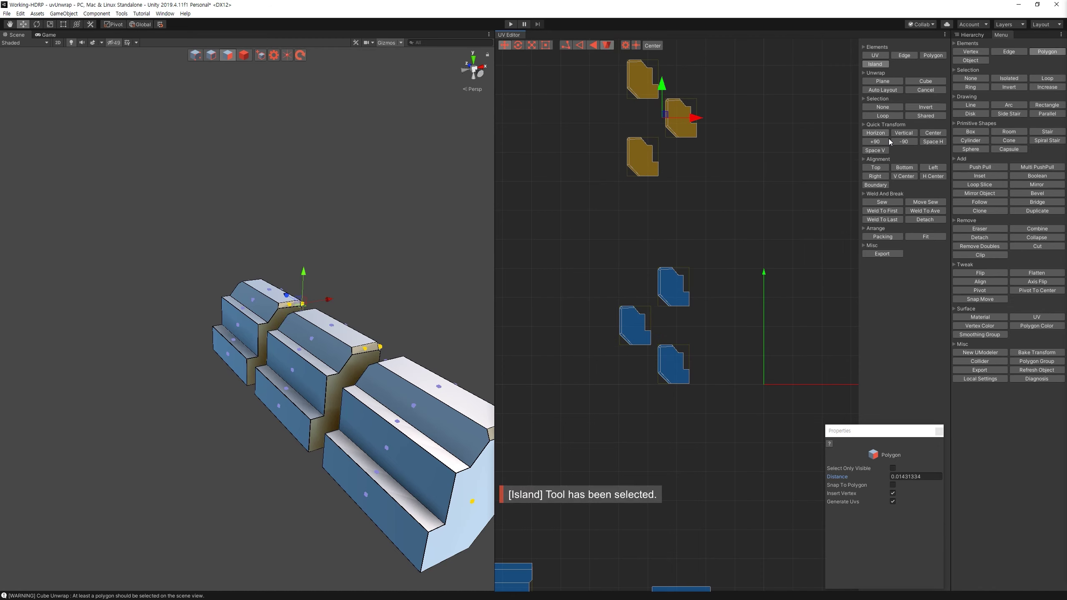
pyautogui.click(875, 132)
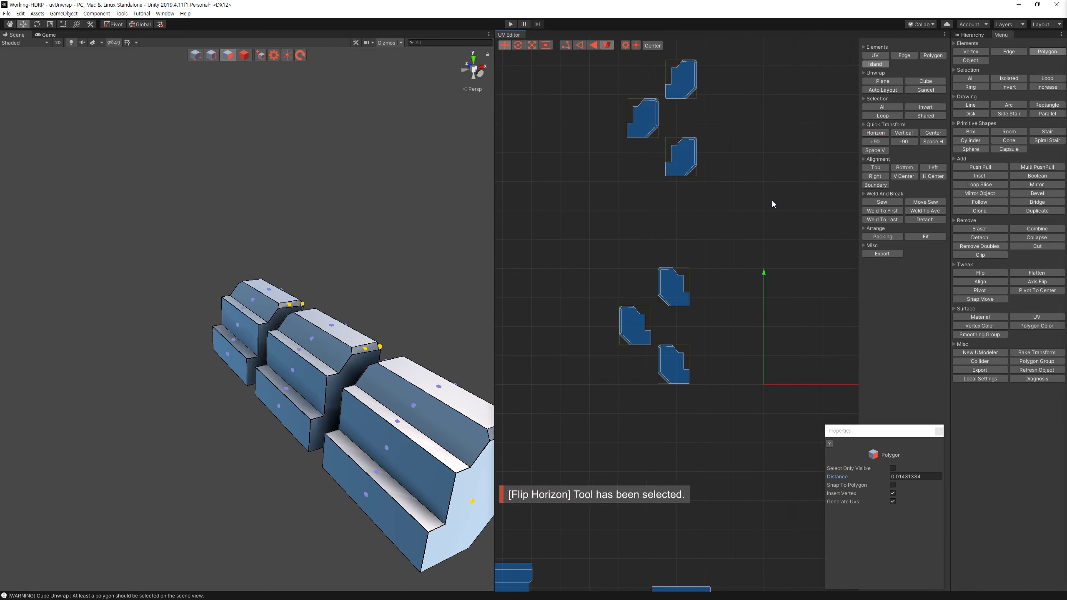
pyautogui.scroll(-2, 796, 266)
pyautogui.scroll(-2, 793, 253)
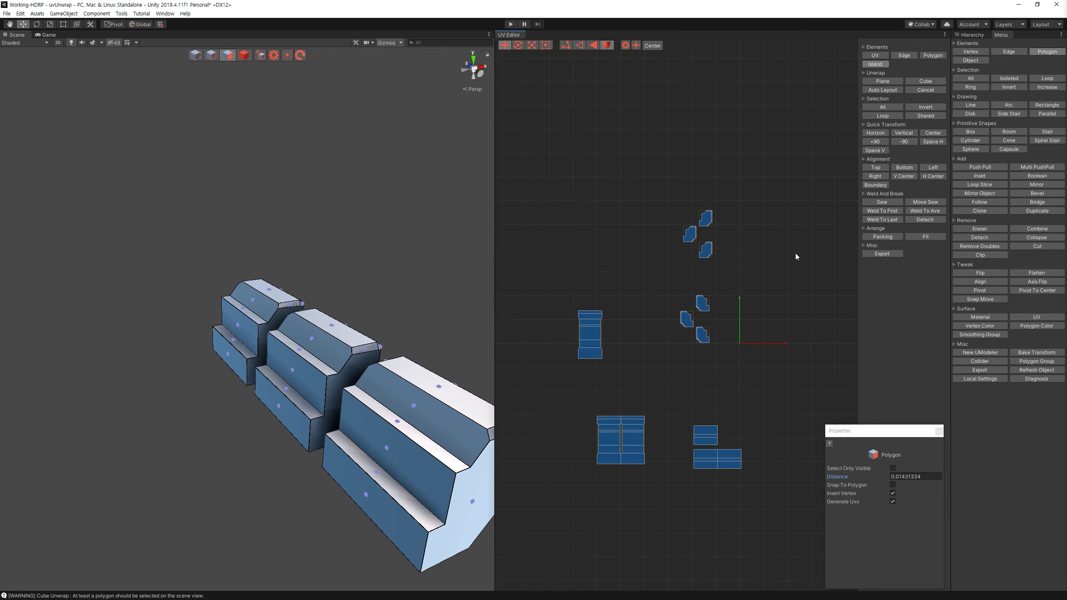
# Step: Unhide the arm parts, select the shoulder armor plate, and hide everything else in the Hierarchy
pyautogui.click(972, 34)
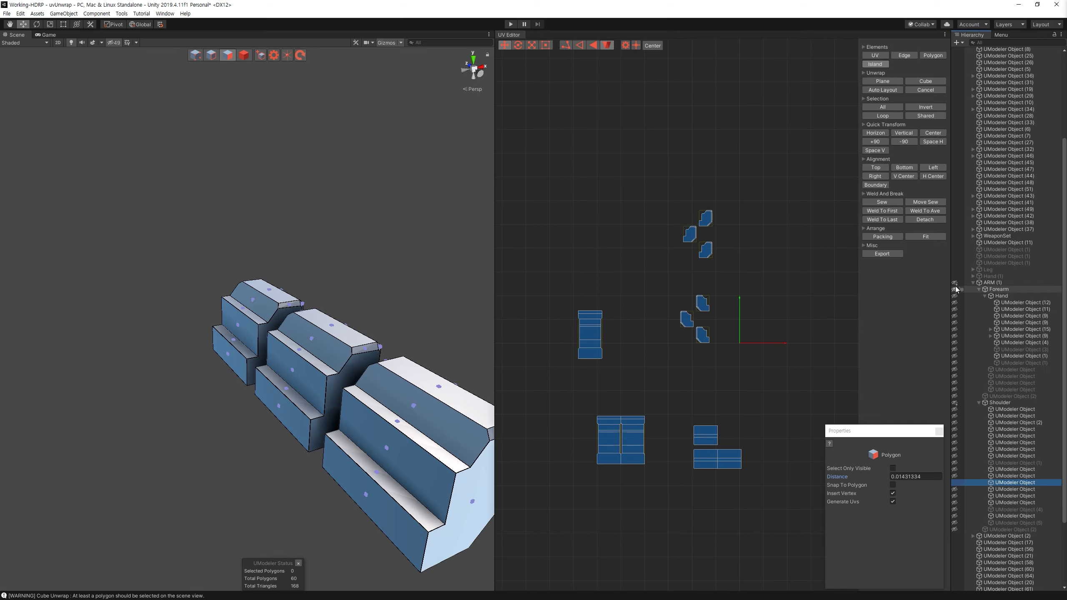
pyautogui.click(954, 289)
pyautogui.keyDown('alt'); pyautogui.moveTo(387, 298); pyautogui.dragTo(319, 294); pyautogui.keyUp('alt')
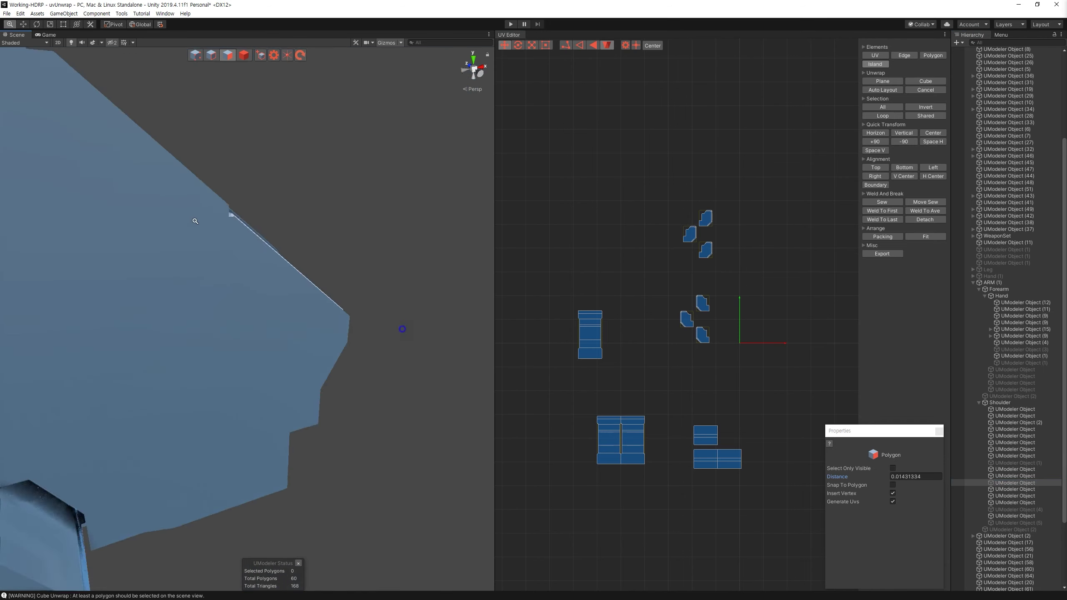
pyautogui.click(244, 55)
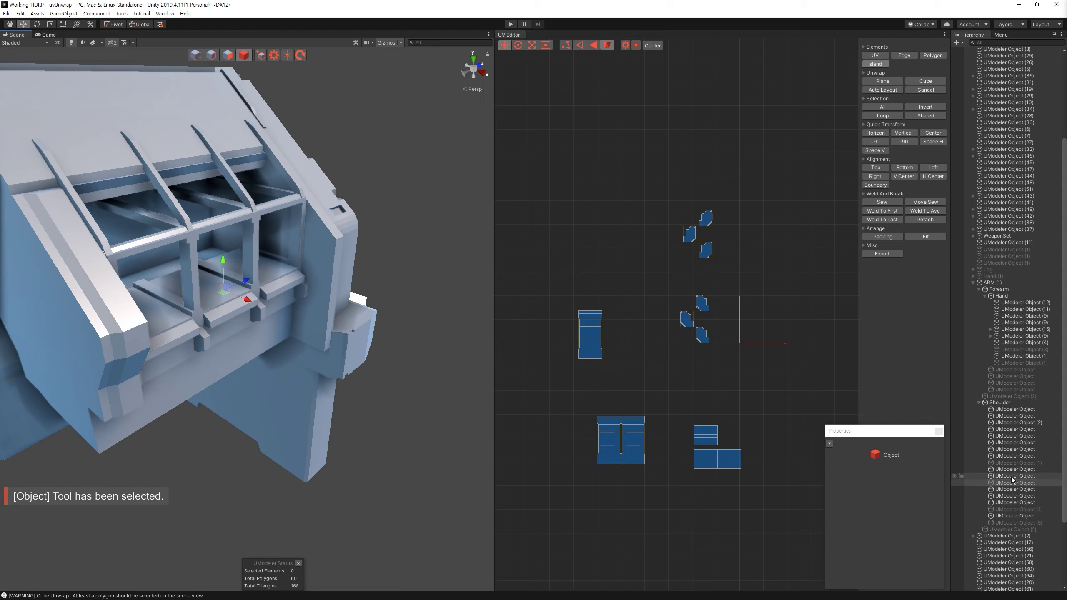
pyautogui.click(292, 307)
pyautogui.keyDown('alt'); pyautogui.moveTo(291, 307); pyautogui.dragTo(287, 278); pyautogui.keyUp('alt')
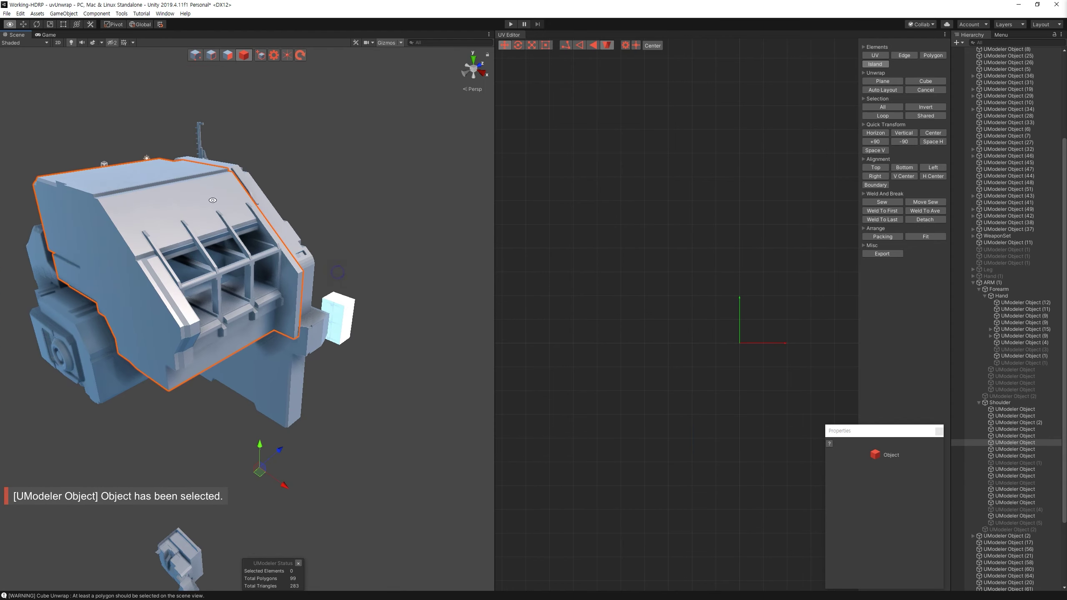
pyautogui.click(410, 335)
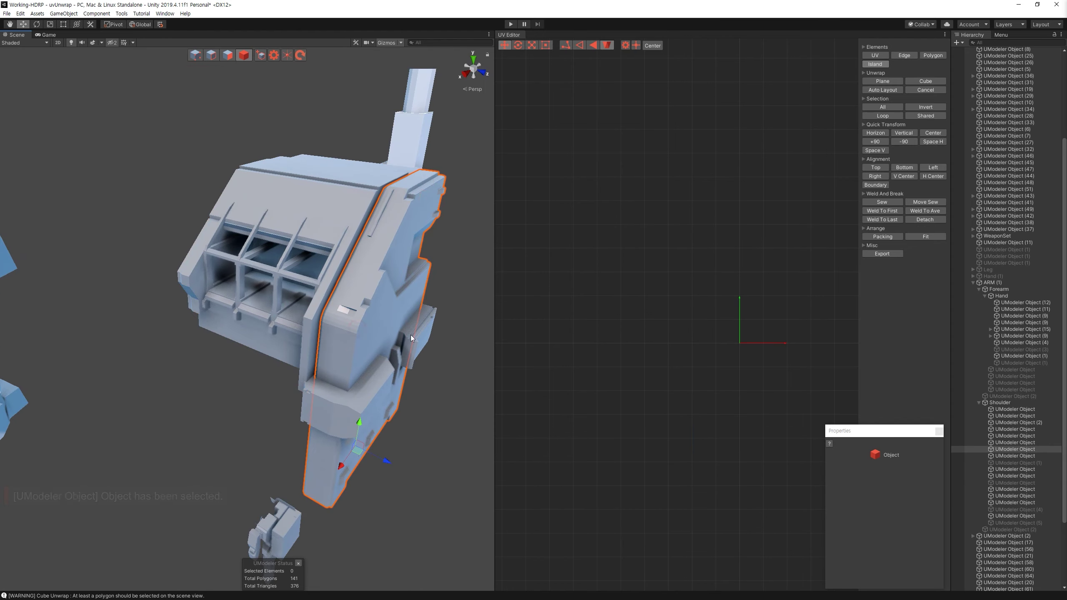
pyautogui.click(956, 283)
pyautogui.click(954, 448)
# Step: Frame the armor plate and select all 141 of its polygons in Polygon mode for Cube unwrapping
pyautogui.keyDown('alt'); pyautogui.moveTo(458, 304); pyautogui.dragTo(395, 291); pyautogui.keyUp('alt')
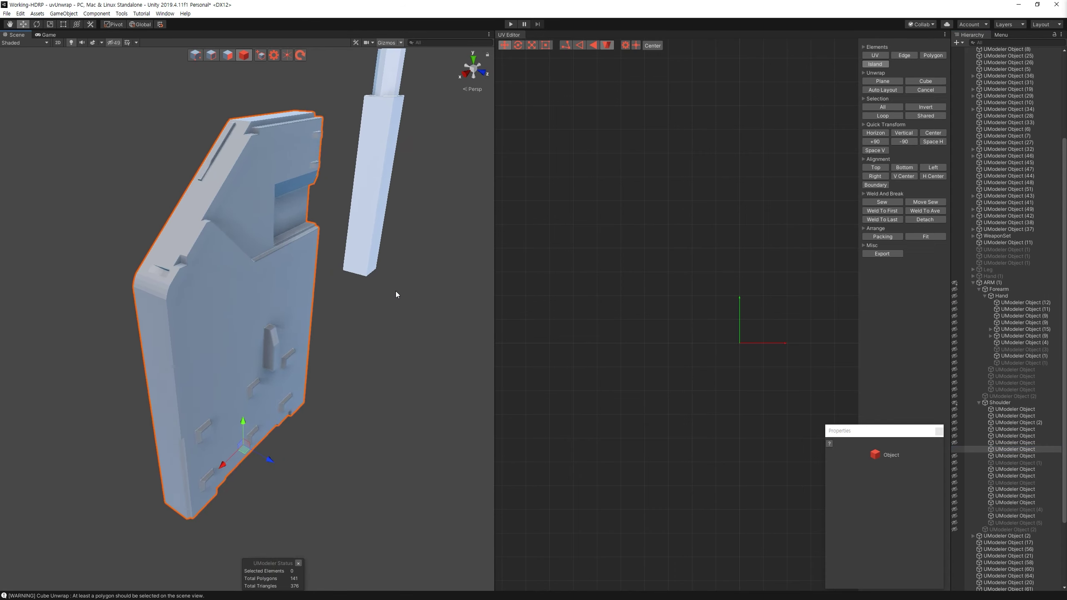
pyautogui.press('f')
pyautogui.click(227, 55)
pyautogui.moveTo(261, 268)
pyautogui.keyDown('alt'); pyautogui.mouseDown()
pyautogui.moveTo(347, 346)
pyautogui.moveTo(349, 319)
pyautogui.mouseUp(); pyautogui.keyUp('alt')
pyautogui.hotkey('ctrl', 'a')
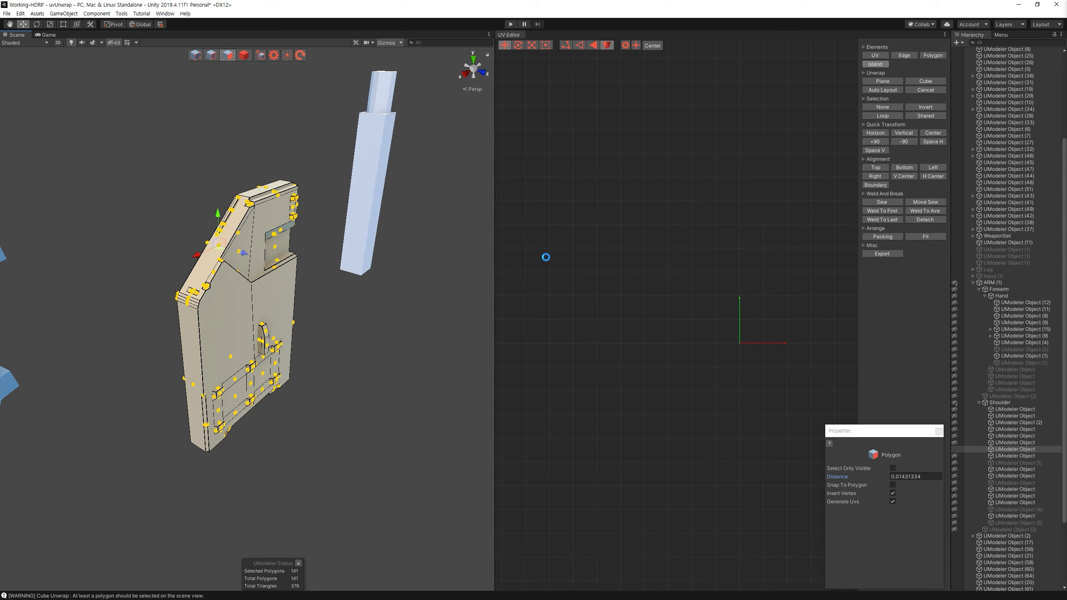
pyautogui.click(925, 80)
# Step: Cube-unwrap the plate, move its UV islands left of the origin, and turn on diagnosis shading
pyautogui.click(935, 132)
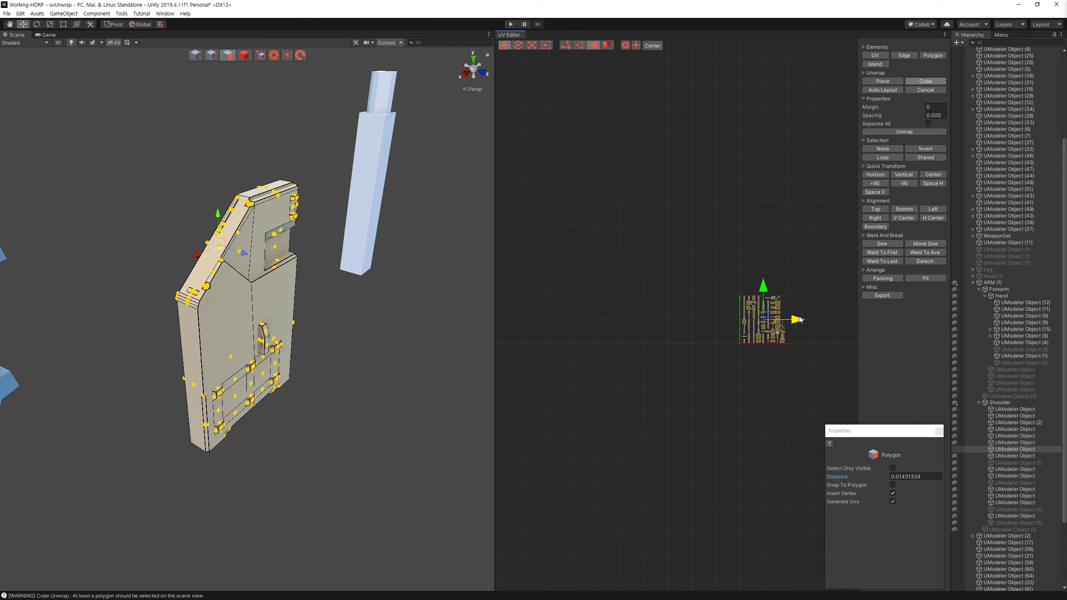
pyautogui.moveTo(799, 320); pyautogui.dragTo(668, 321)
pyautogui.scroll(10, 452, 409)
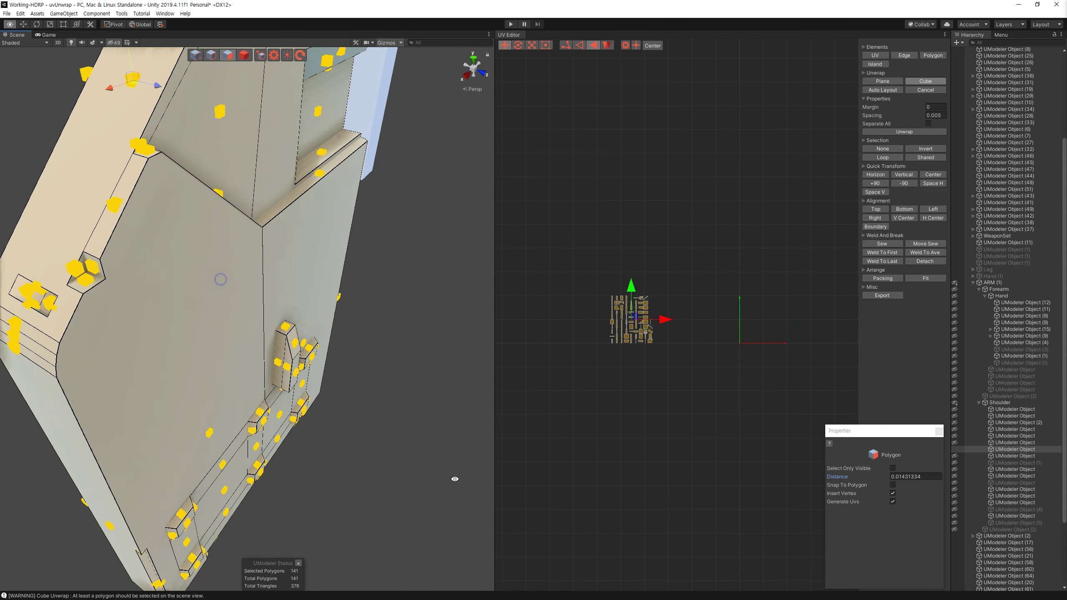
pyautogui.click(1004, 35)
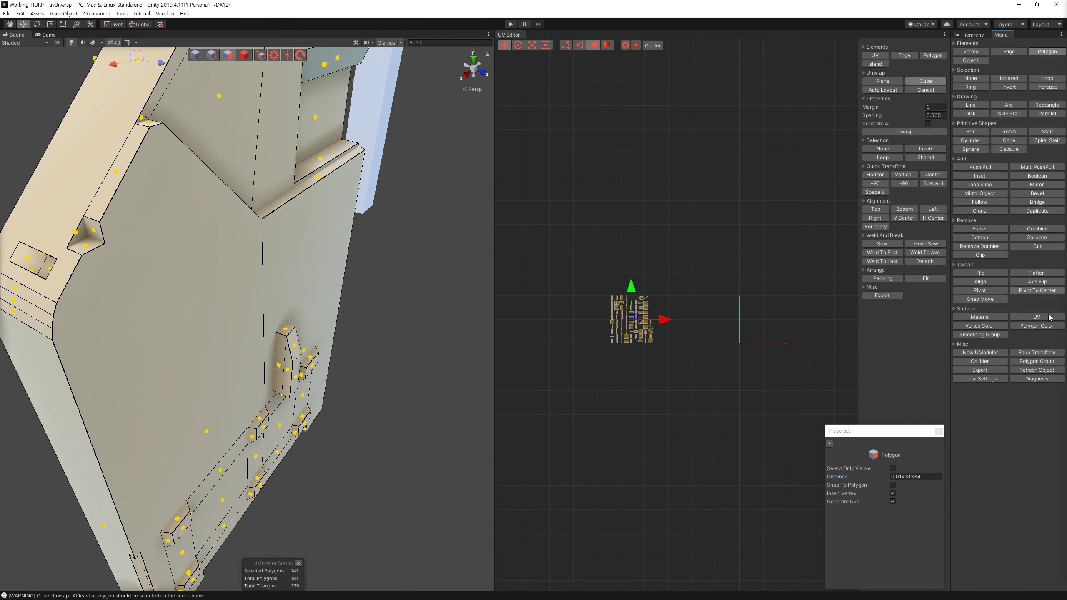
pyautogui.click(1036, 379)
# Step: Select the lower recessed panel faces, including the light panel face and the recess's side faces
pyautogui.moveTo(416, 383)
pyautogui.keyDown('alt'); pyautogui.mouseDown()
pyautogui.moveTo(145, 308)
pyautogui.moveTo(433, 369)
pyautogui.mouseUp(); pyautogui.keyUp('alt')
pyautogui.click(277, 294)
pyautogui.keyDown('ctrl'); pyautogui.click(227, 319); pyautogui.keyUp('ctrl')
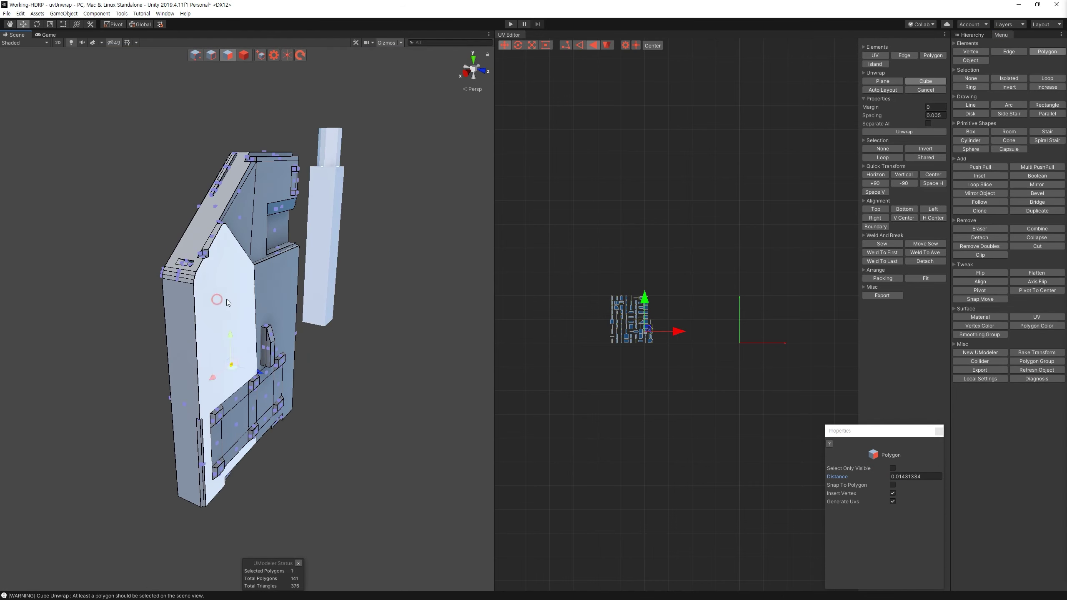
pyautogui.keyDown('alt'); pyautogui.moveTo(347, 384); pyautogui.dragTo(172, 261); pyautogui.keyUp('alt')
pyautogui.keyDown('ctrl'); pyautogui.click(172, 261); pyautogui.keyUp('ctrl')
pyautogui.keyDown('ctrl'); pyautogui.click(119, 243); pyautogui.keyUp('ctrl')
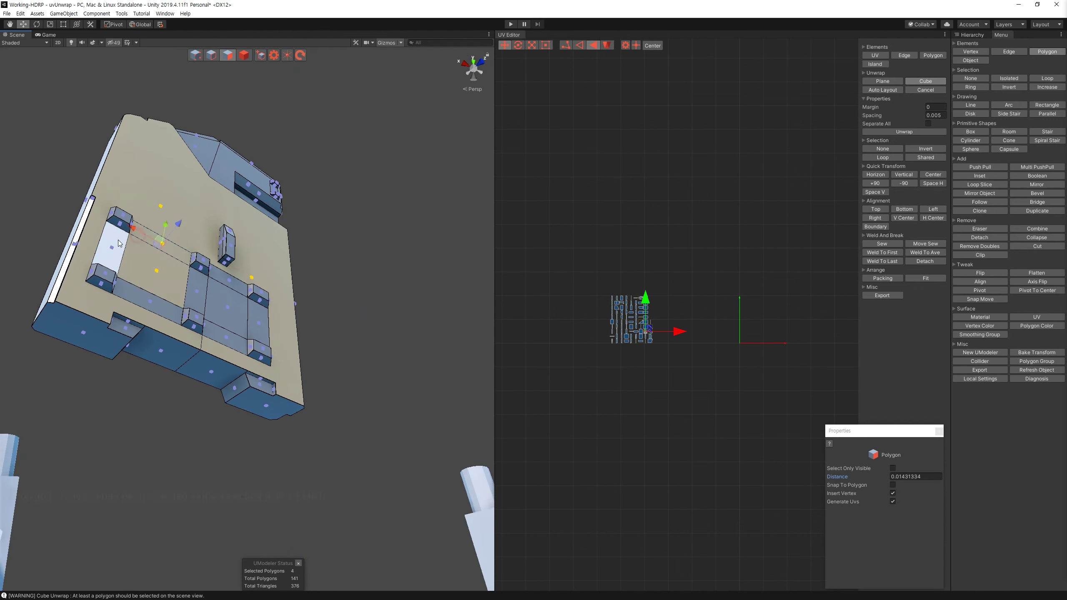
pyautogui.keyDown('ctrl'); pyautogui.click(195, 296); pyautogui.keyUp('ctrl')
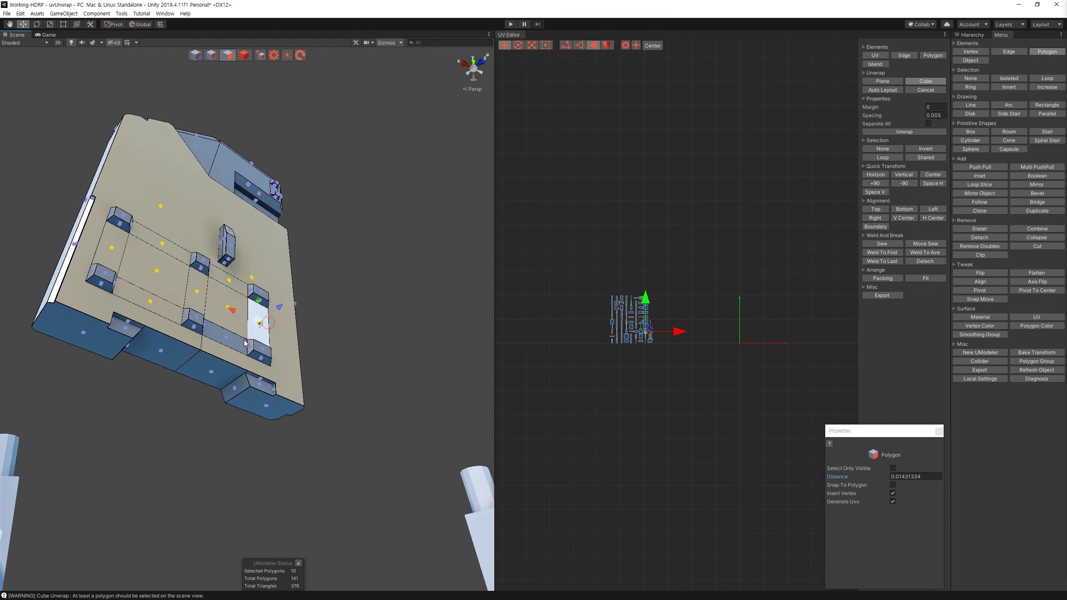
pyautogui.keyDown('ctrl'); pyautogui.click(251, 341); pyautogui.keyUp('ctrl')
pyautogui.keyDown('alt'); pyautogui.moveTo(251, 340); pyautogui.dragTo(336, 332); pyautogui.keyUp('alt')
# Step: Plane-unwrap the selected lower panel faces along their normal
pyautogui.click(882, 81)
pyautogui.click(936, 131)
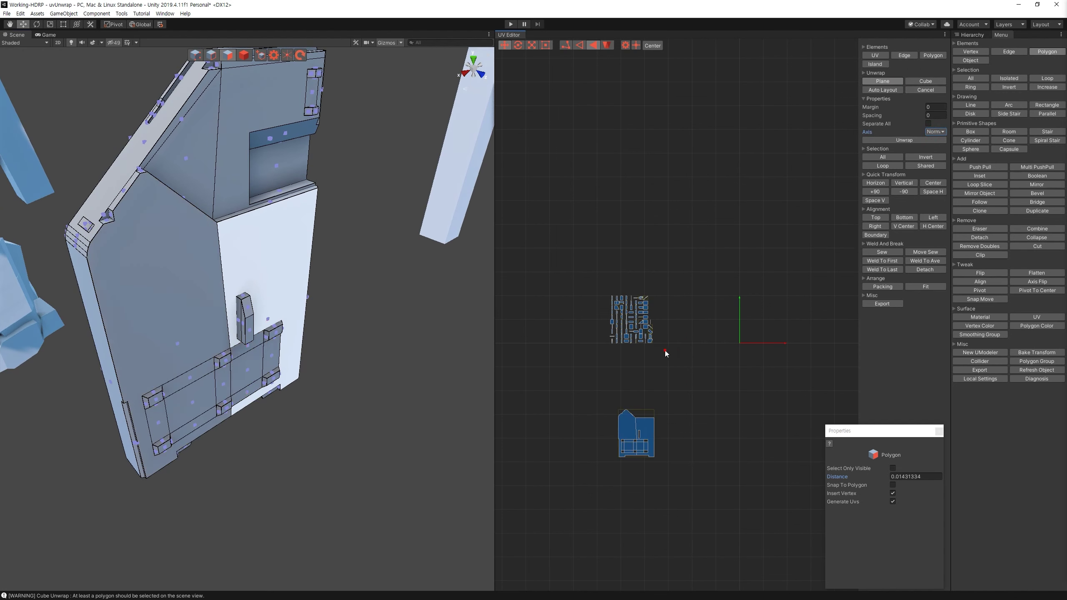
pyautogui.moveTo(682, 399); pyautogui.dragTo(605, 292)
# Step: Select the plate's two upper faces and unwrap them as one island
pyautogui.moveTo(388, 179)
pyautogui.keyDown('alt'); pyautogui.mouseDown()
pyautogui.moveTo(451, 305)
pyautogui.moveTo(294, 189)
pyautogui.mouseUp(); pyautogui.keyUp('alt')
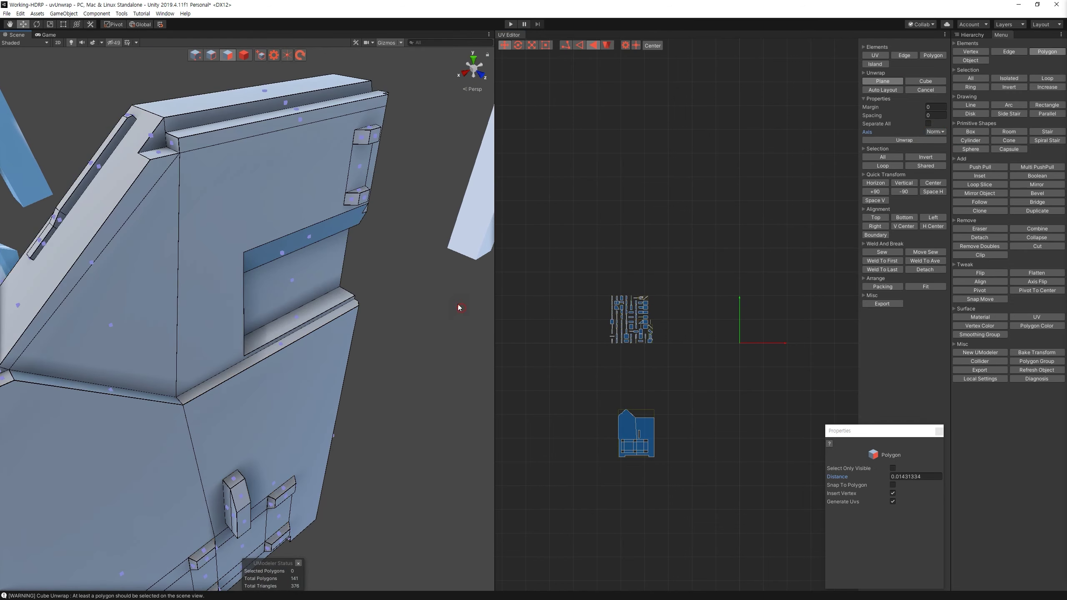
pyautogui.keyDown('ctrl'); pyautogui.click(170, 173); pyautogui.keyUp('ctrl')
pyautogui.keyDown('ctrl'); pyautogui.click(219, 181); pyautogui.keyUp('ctrl')
pyautogui.keyDown('alt'); pyautogui.moveTo(219, 181); pyautogui.dragTo(369, 235); pyautogui.keyUp('alt')
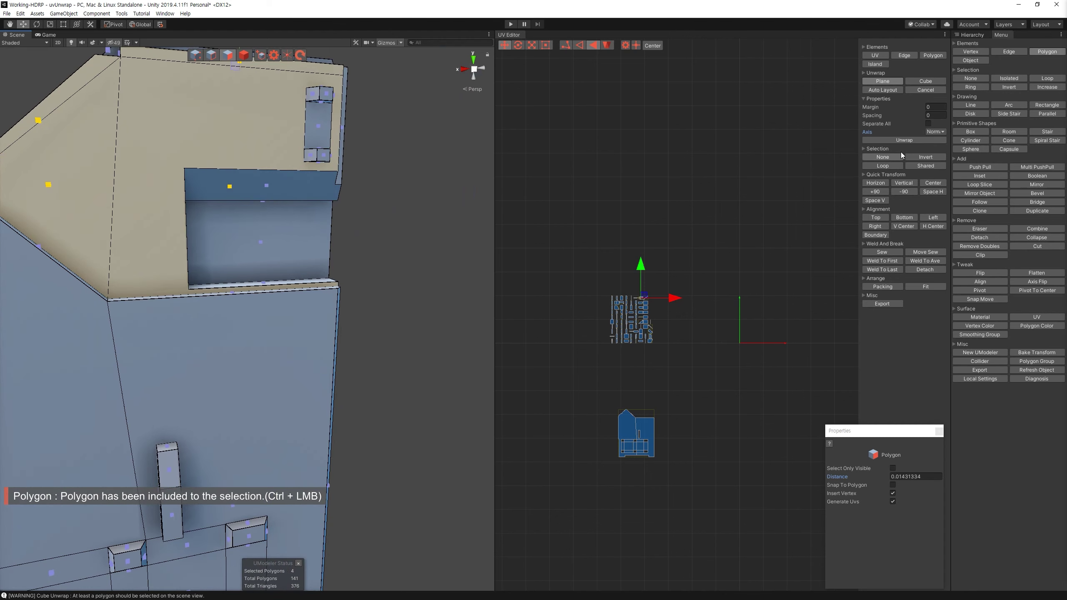
pyautogui.click(896, 140)
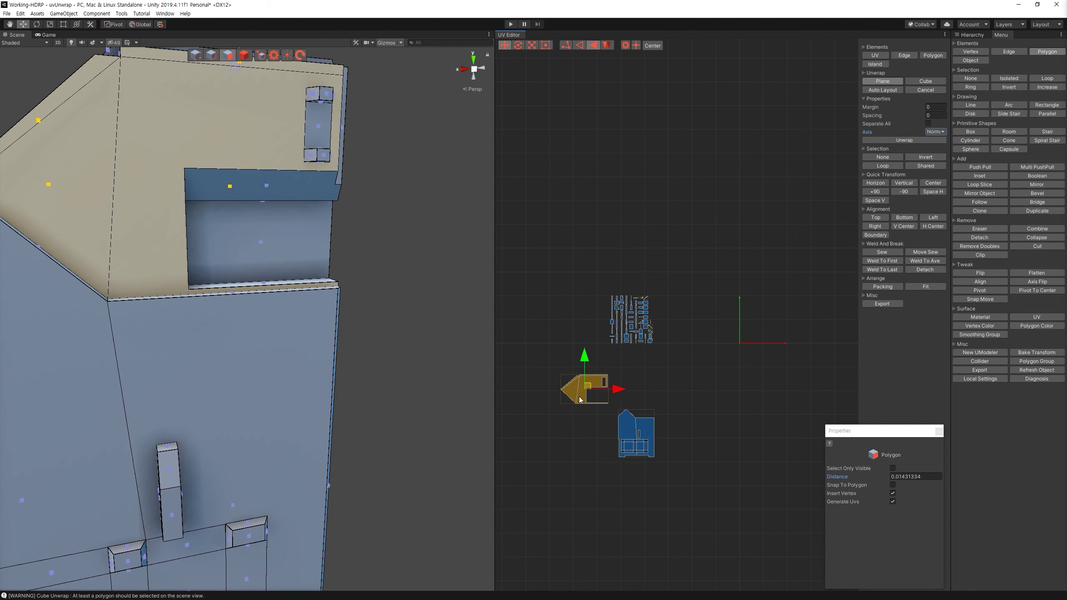
# Step: Select the five top edge strip faces and unwrap them into their own strip island
pyautogui.keyDown('alt'); pyautogui.moveTo(374, 284); pyautogui.dragTo(409, 298); pyautogui.keyUp('alt')
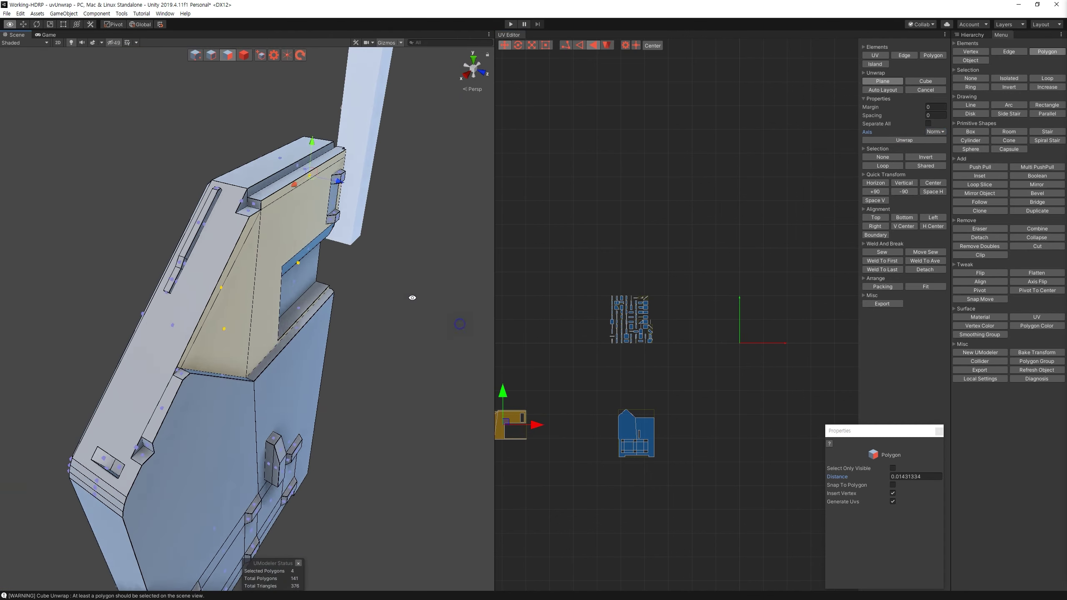
pyautogui.click(269, 198)
pyautogui.keyDown('ctrl'); pyautogui.click(248, 252); pyautogui.keyUp('ctrl')
pyautogui.keyDown('alt'); pyautogui.moveTo(248, 252); pyautogui.dragTo(465, 113); pyautogui.keyUp('alt')
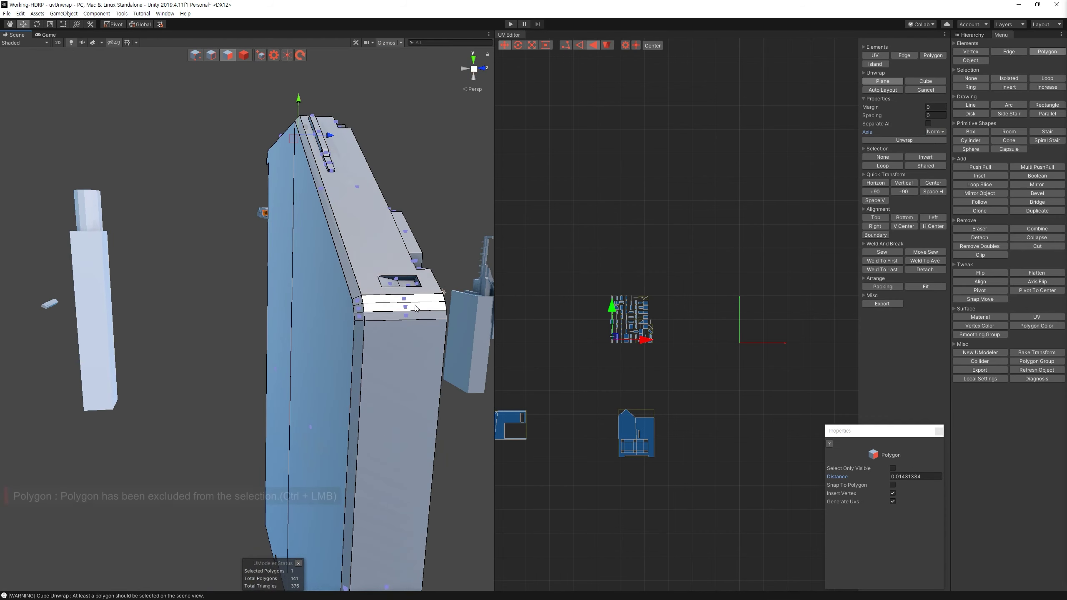
pyautogui.keyDown('ctrl'); pyautogui.click(432, 304); pyautogui.keyUp('ctrl')
pyautogui.keyDown('ctrl'); pyautogui.click(399, 379); pyautogui.keyUp('ctrl')
pyautogui.moveTo(399, 379)
pyautogui.keyDown('alt'); pyautogui.mouseDown()
pyautogui.moveTo(380, 355)
pyautogui.moveTo(67, 440)
pyautogui.mouseUp(); pyautogui.keyUp('alt')
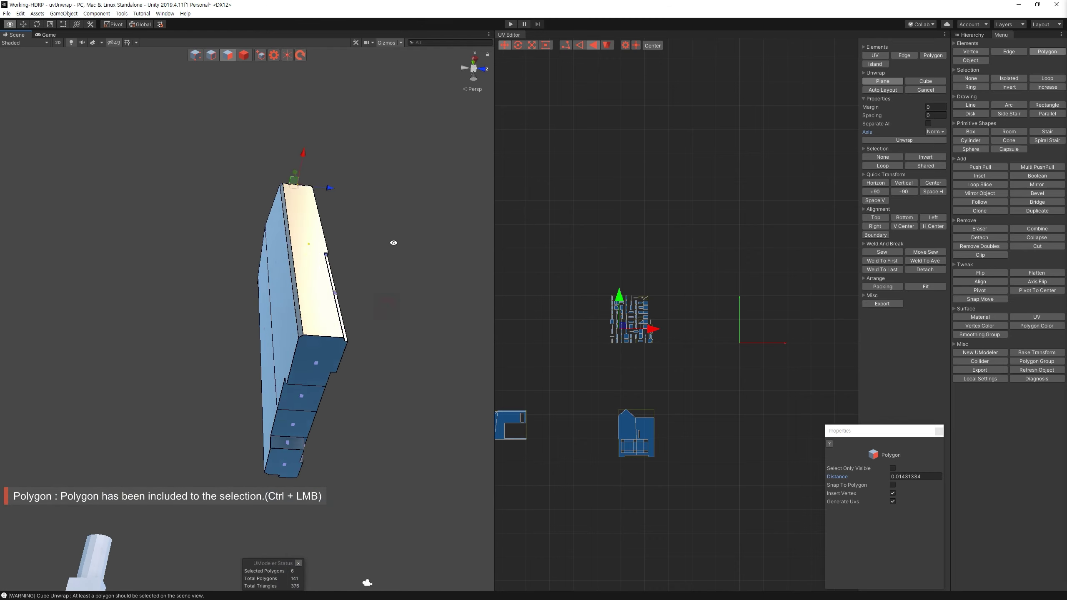
pyautogui.keyDown('alt'); pyautogui.moveTo(67, 440); pyautogui.dragTo(409, 339); pyautogui.keyUp('alt')
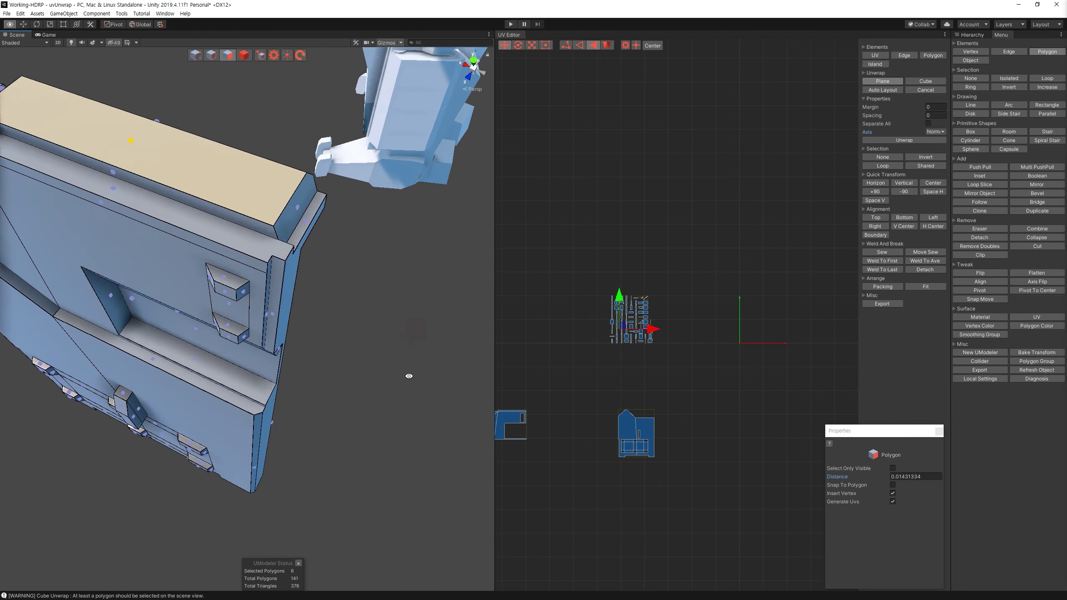
pyautogui.keyDown('ctrl'); pyautogui.click(289, 236); pyautogui.keyUp('ctrl')
pyautogui.moveTo(289, 236)
pyautogui.keyDown('alt'); pyautogui.mouseDown()
pyautogui.moveTo(334, 269)
pyautogui.moveTo(378, 235)
pyautogui.mouseUp(); pyautogui.keyUp('alt')
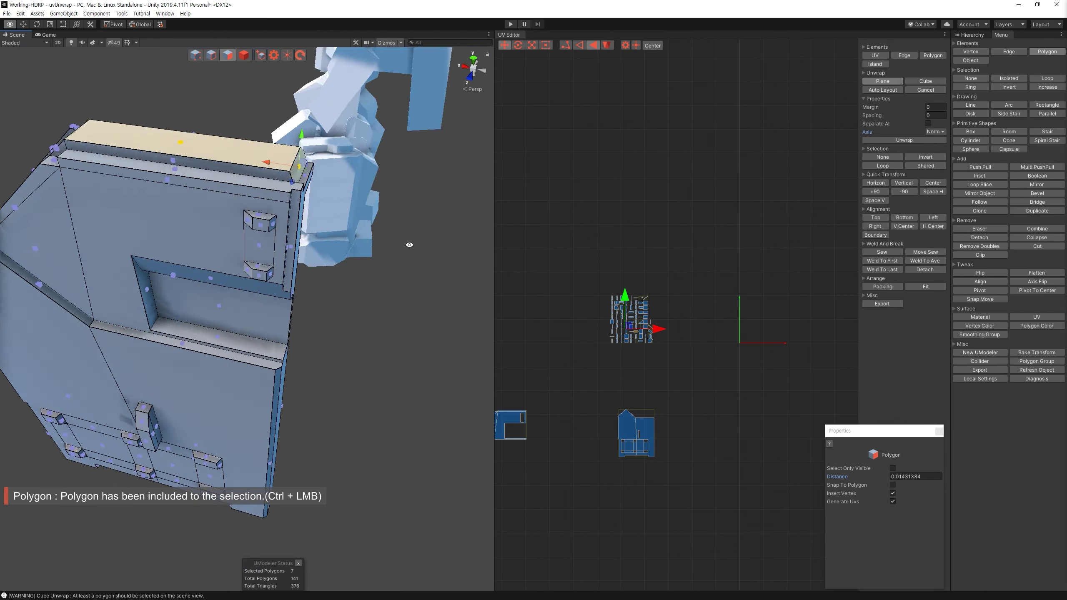
pyautogui.click(911, 142)
pyautogui.click(898, 89)
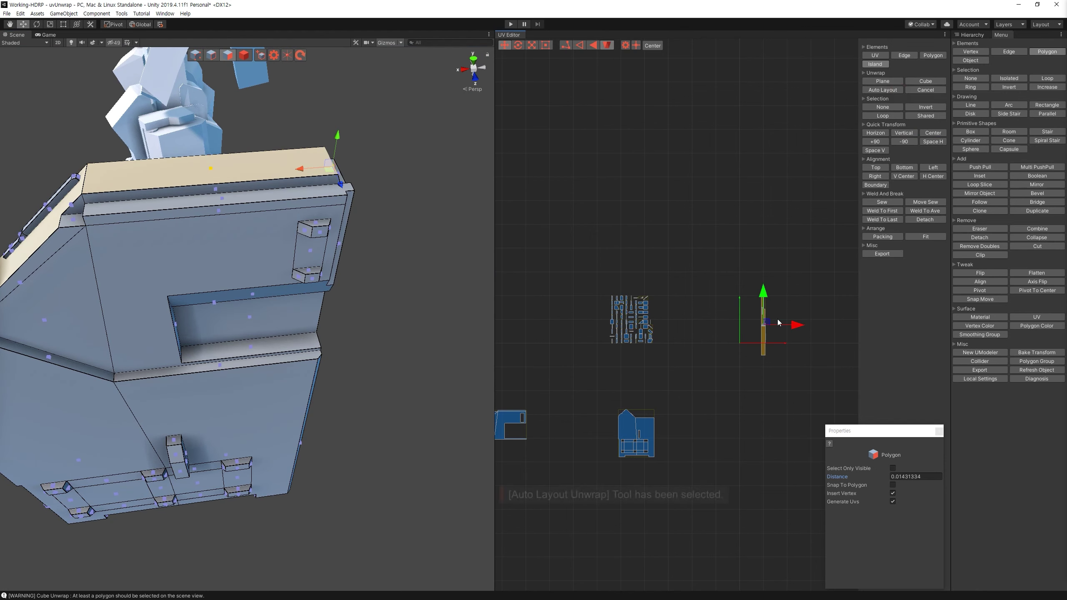
# Step: Clear the selection, pick the large slanted plate's faces, and choose Plane unwrapping for them
pyautogui.press('f')
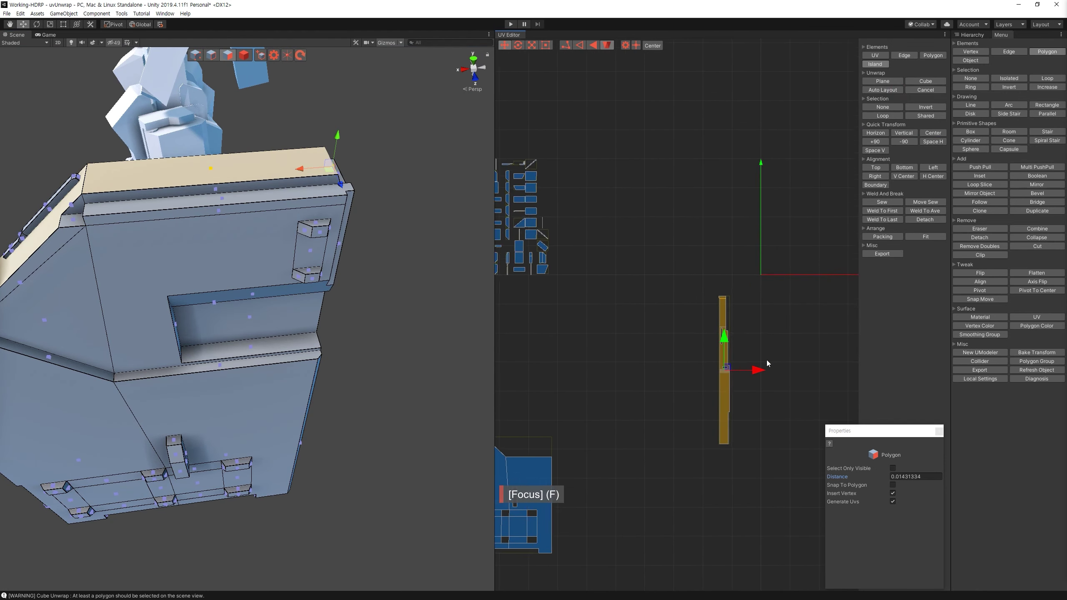
pyautogui.click(760, 324)
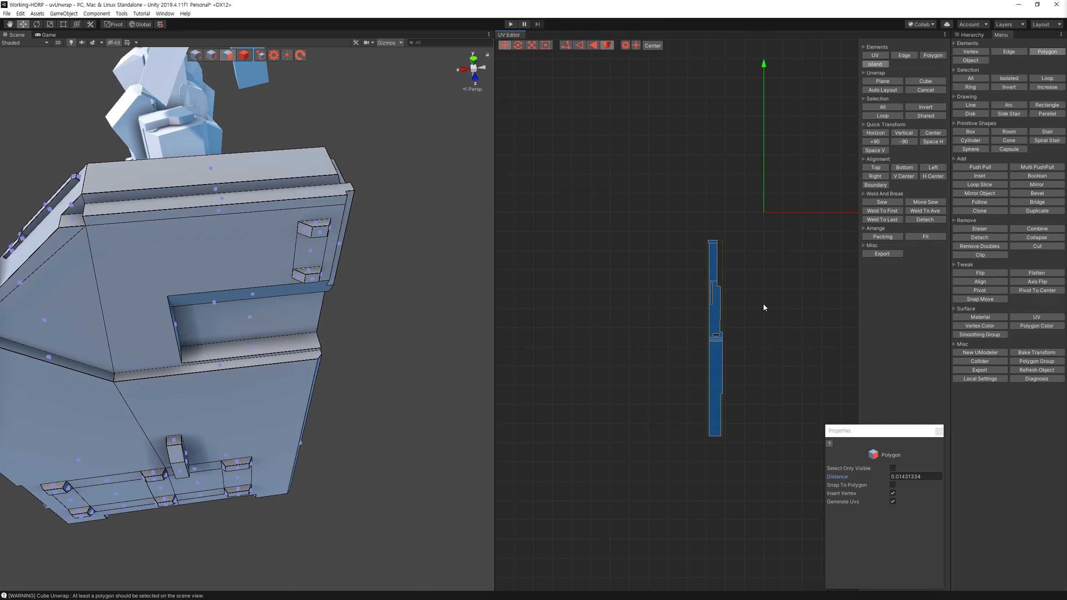
pyautogui.scroll(-5, 763, 303)
pyautogui.keyDown('alt'); pyautogui.moveTo(445, 200); pyautogui.dragTo(740, 190); pyautogui.keyUp('alt')
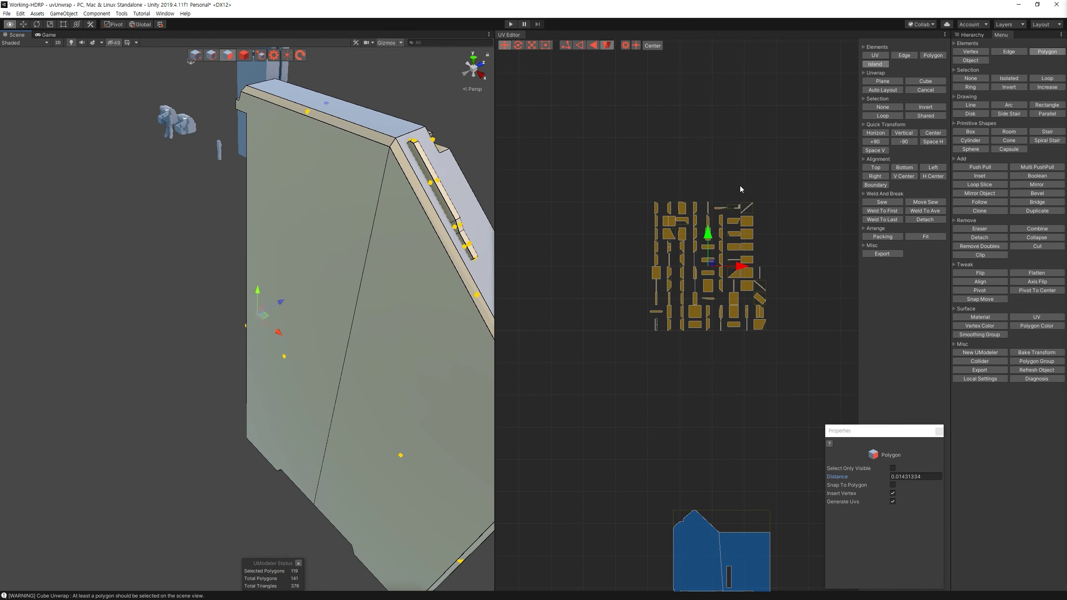
pyautogui.keyDown('ctrl'); pyautogui.click(360, 156); pyautogui.keyUp('ctrl')
pyautogui.keyDown('ctrl'); pyautogui.click(361, 156); pyautogui.keyUp('ctrl')
pyautogui.moveTo(360, 157)
pyautogui.keyDown('alt'); pyautogui.mouseDown()
pyautogui.moveTo(349, 236)
pyautogui.moveTo(366, 247)
pyautogui.mouseUp(); pyautogui.keyUp('alt')
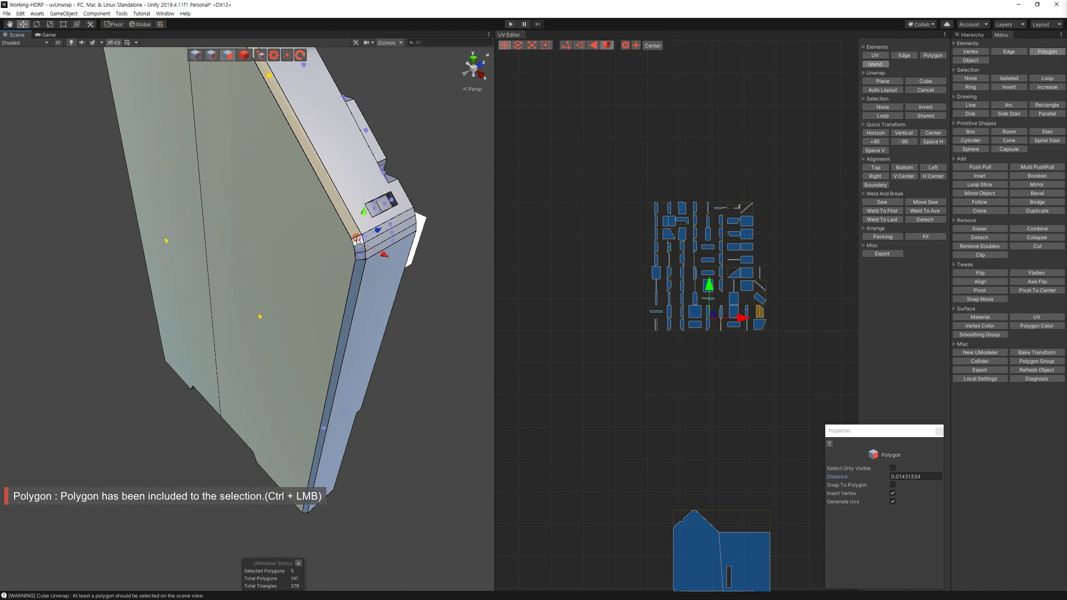
pyautogui.keyDown('ctrl'); pyautogui.click(357, 239); pyautogui.keyUp('ctrl')
pyautogui.moveTo(357, 240)
pyautogui.keyDown('alt'); pyautogui.mouseDown()
pyautogui.moveTo(402, 196)
pyautogui.moveTo(539, 324)
pyautogui.mouseUp(); pyautogui.keyUp('alt')
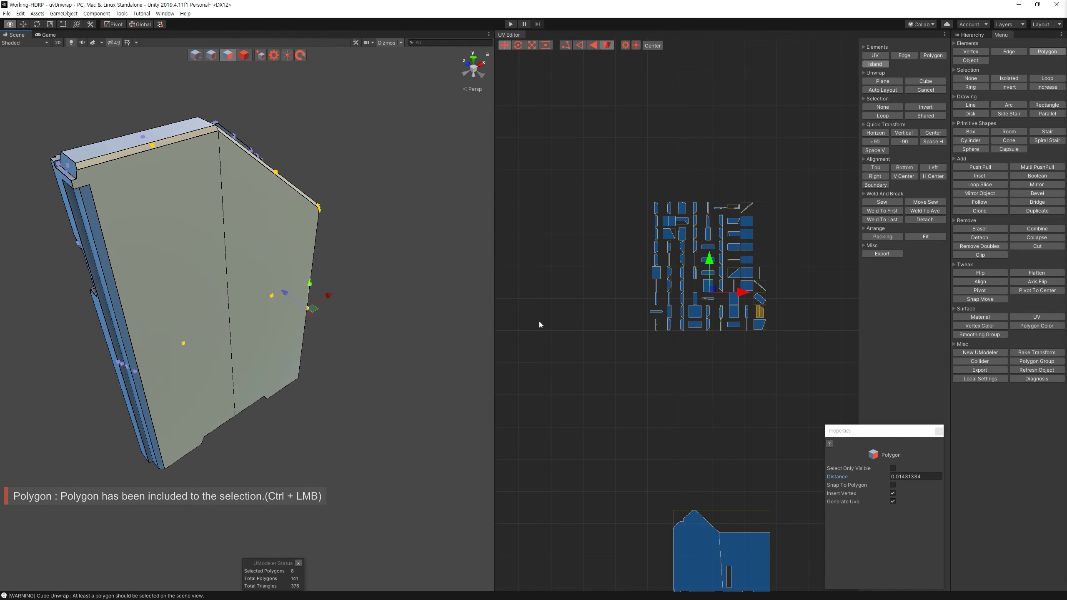
pyautogui.keyDown('alt'); pyautogui.moveTo(540, 324); pyautogui.dragTo(816, 176); pyautogui.keyUp('alt')
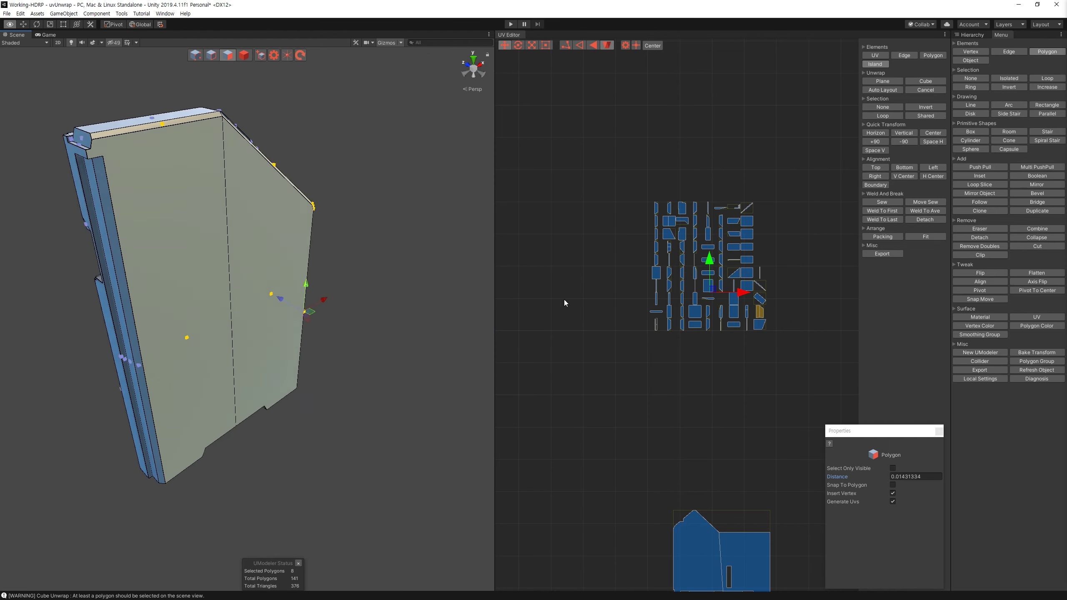
pyautogui.click(878, 82)
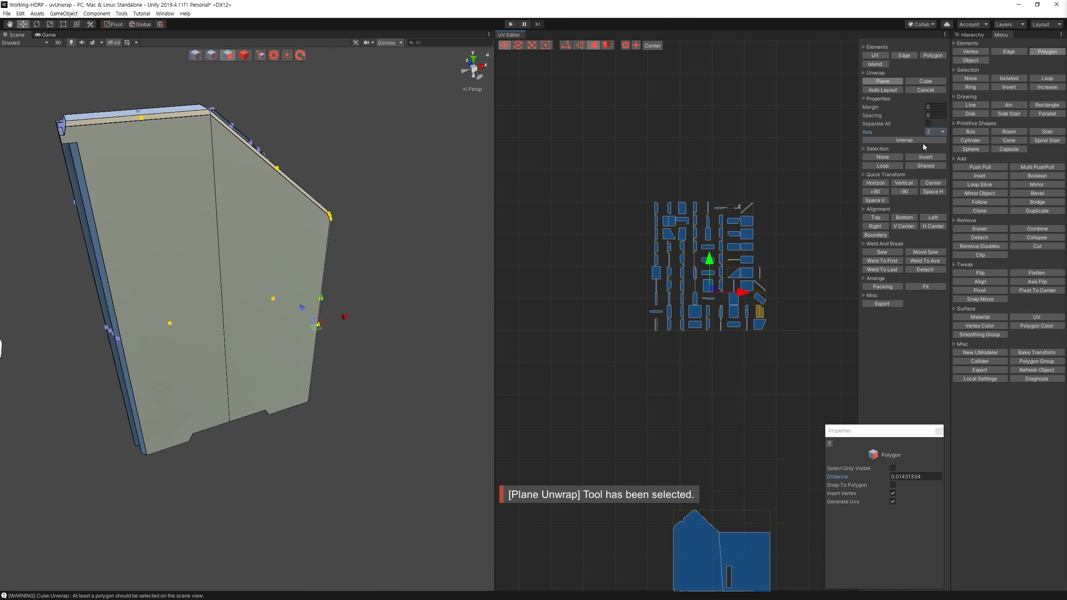
# Step: Unwrap the slanted plate faces flat and select the cluster of small UV islands
pyautogui.click(924, 141)
pyautogui.scroll(-3, 699, 232)
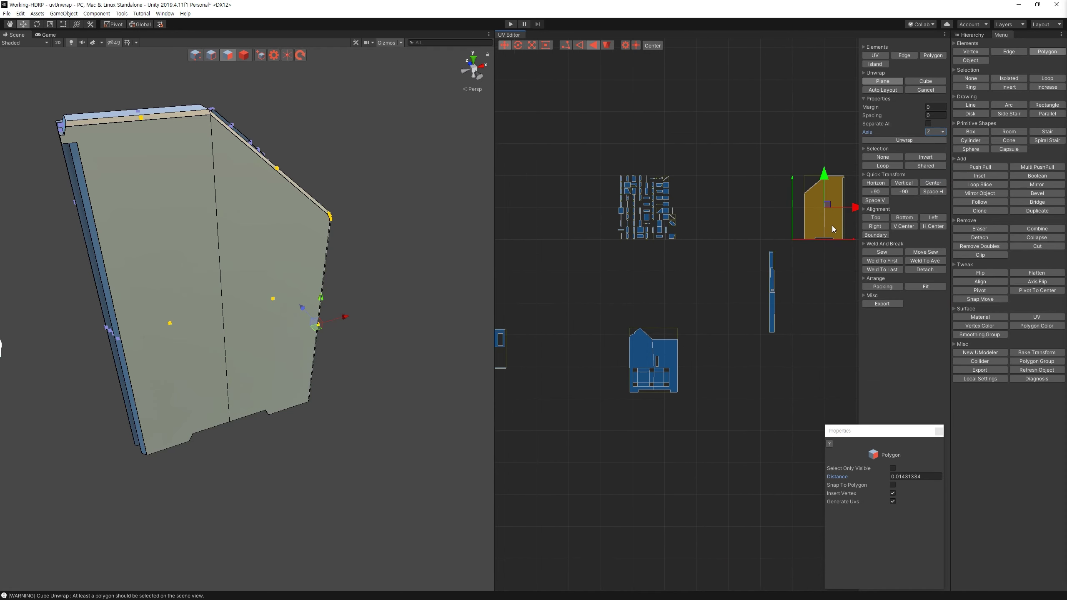
pyautogui.click(875, 183)
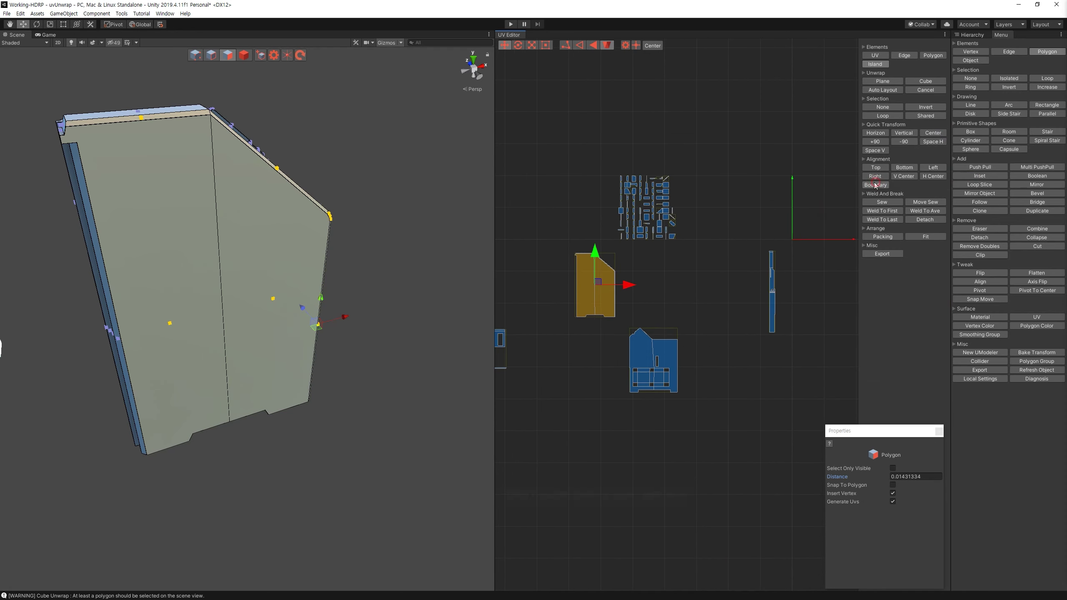
pyautogui.moveTo(731, 248); pyautogui.dragTo(601, 154)
# Step: Select the vent's inner and upper slanted faces and plane-unwrap them with auto layout
pyautogui.moveTo(420, 200)
pyautogui.keyDown('alt'); pyautogui.mouseDown()
pyautogui.moveTo(260, 250)
pyautogui.moveTo(273, 209)
pyautogui.moveTo(420, 294)
pyautogui.mouseUp(); pyautogui.keyUp('alt')
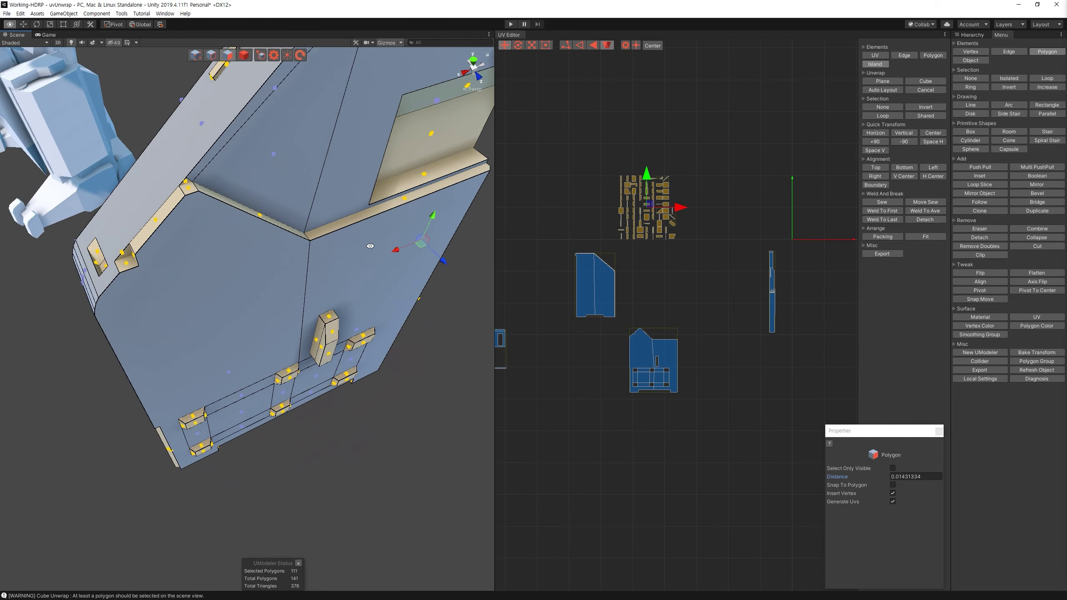
pyautogui.moveTo(420, 294)
pyautogui.keyDown('alt'); pyautogui.mouseDown(button='right')
pyautogui.moveTo(464, 331)
pyautogui.moveTo(339, 273)
pyautogui.mouseUp(button='right'); pyautogui.keyUp('alt')
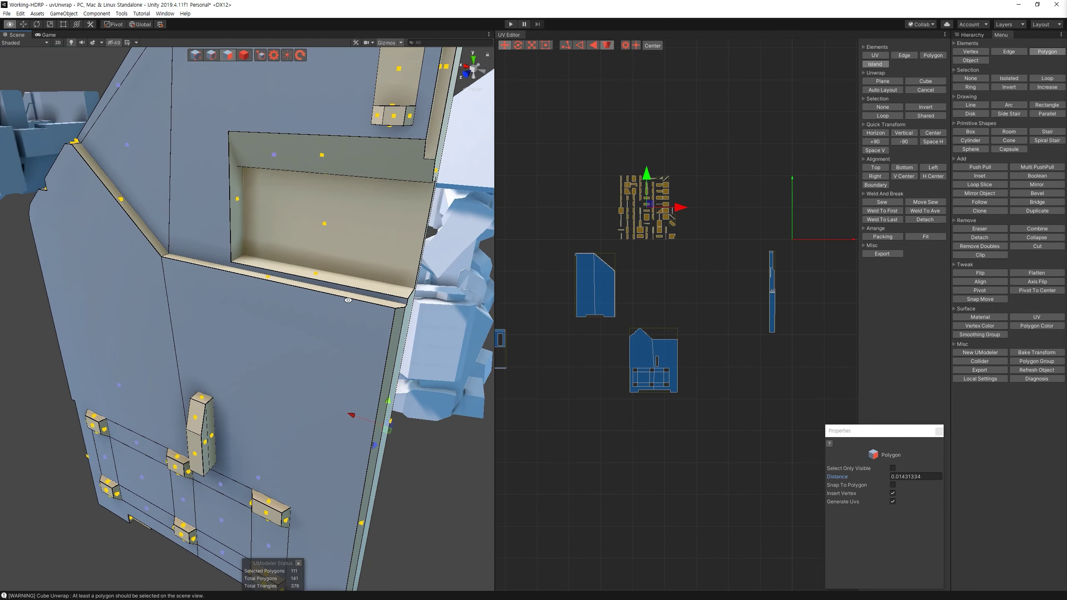
pyautogui.click(339, 274)
pyautogui.keyDown('alt'); pyautogui.moveTo(339, 273); pyautogui.dragTo(325, 201); pyautogui.keyUp('alt')
pyautogui.keyDown('ctrl'); pyautogui.click(280, 95); pyautogui.keyUp('ctrl')
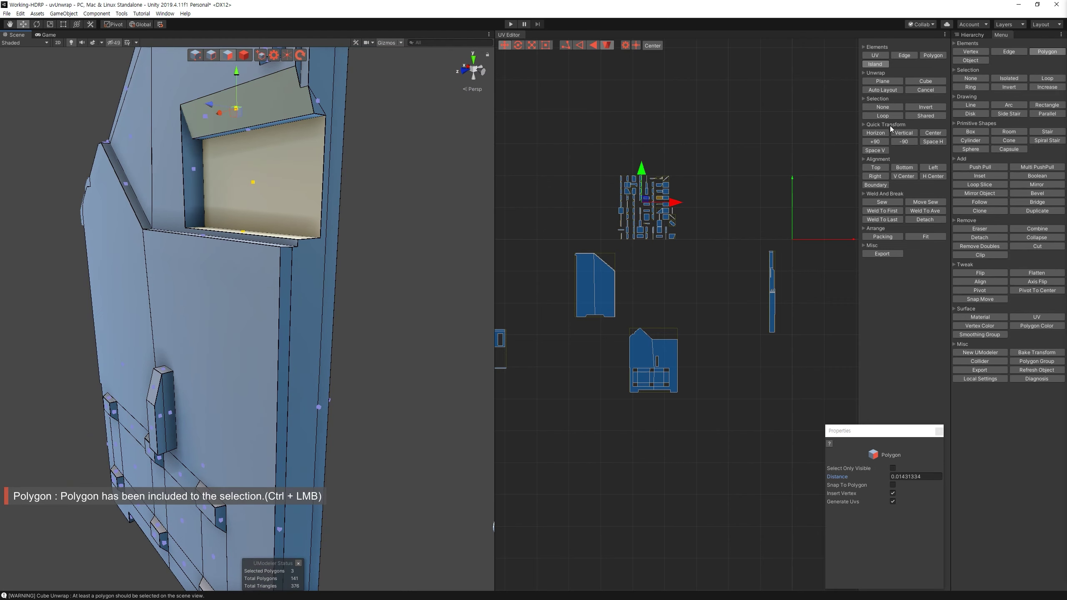
pyautogui.click(883, 81)
pyautogui.click(935, 132)
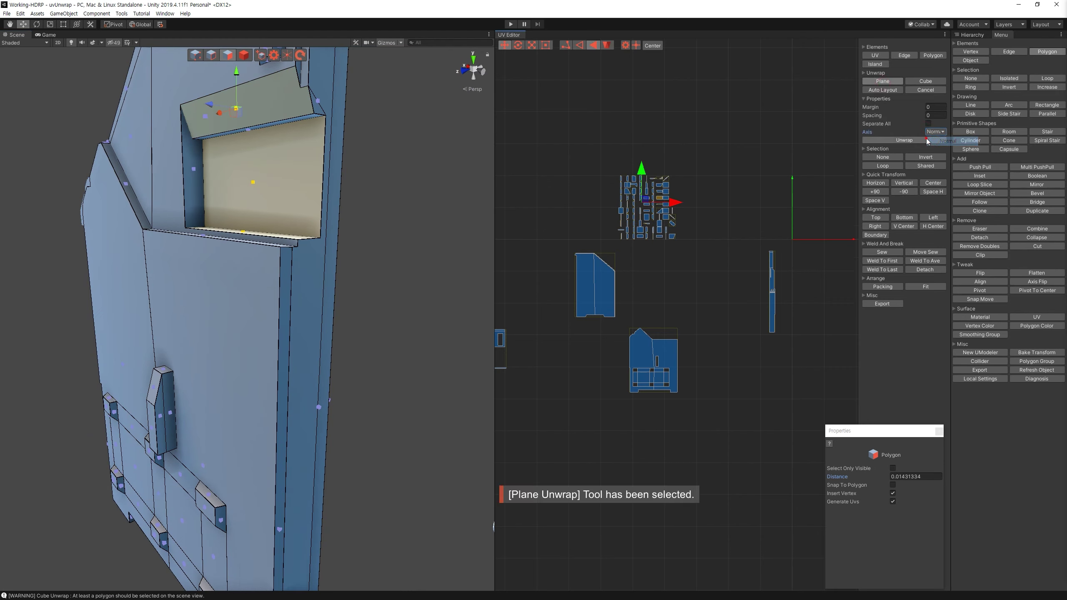
pyautogui.click(878, 91)
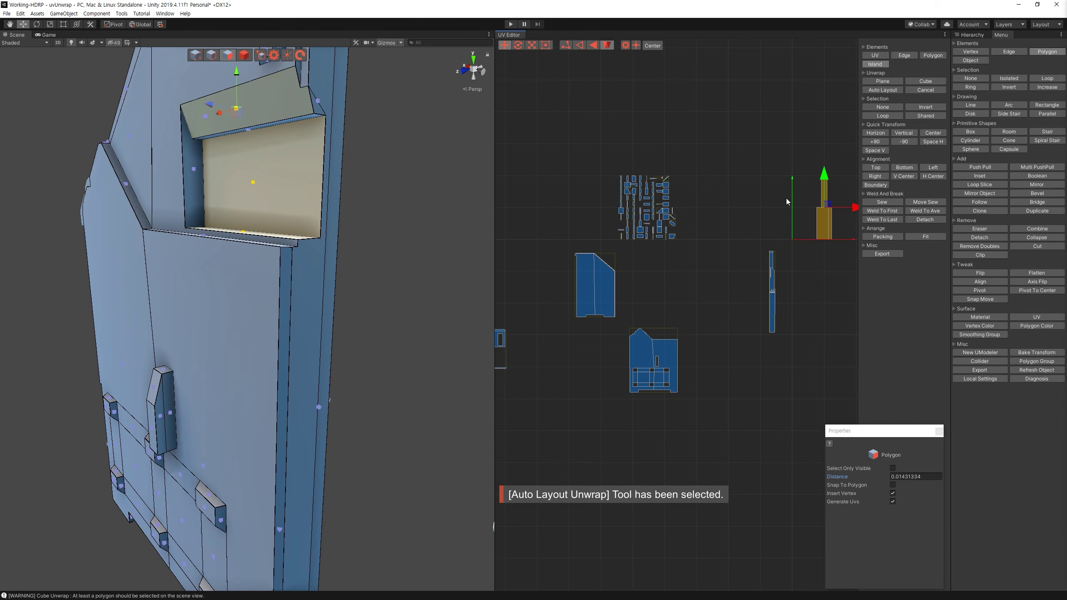
# Step: Add another vent face, re-unwrap with auto layout, move the island lower right and rotate it +90°
pyautogui.moveTo(311, 219); pyautogui.dragTo(280, 179, button='middle')
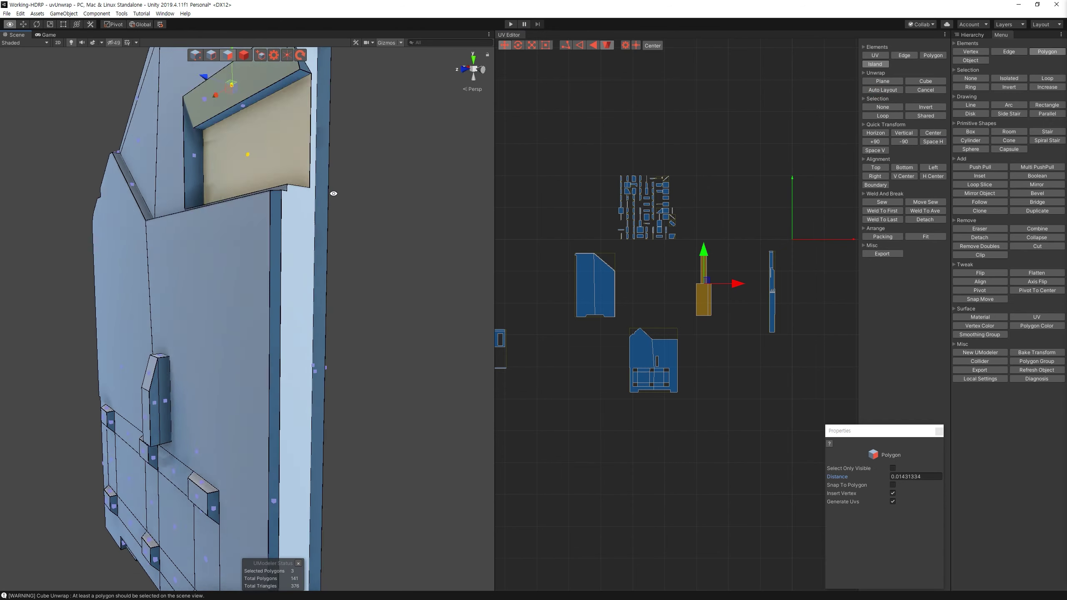
pyautogui.keyDown('ctrl'); pyautogui.click(236, 122); pyautogui.keyUp('ctrl')
pyautogui.keyDown('alt'); pyautogui.moveTo(236, 122); pyautogui.dragTo(371, 248); pyautogui.keyUp('alt')
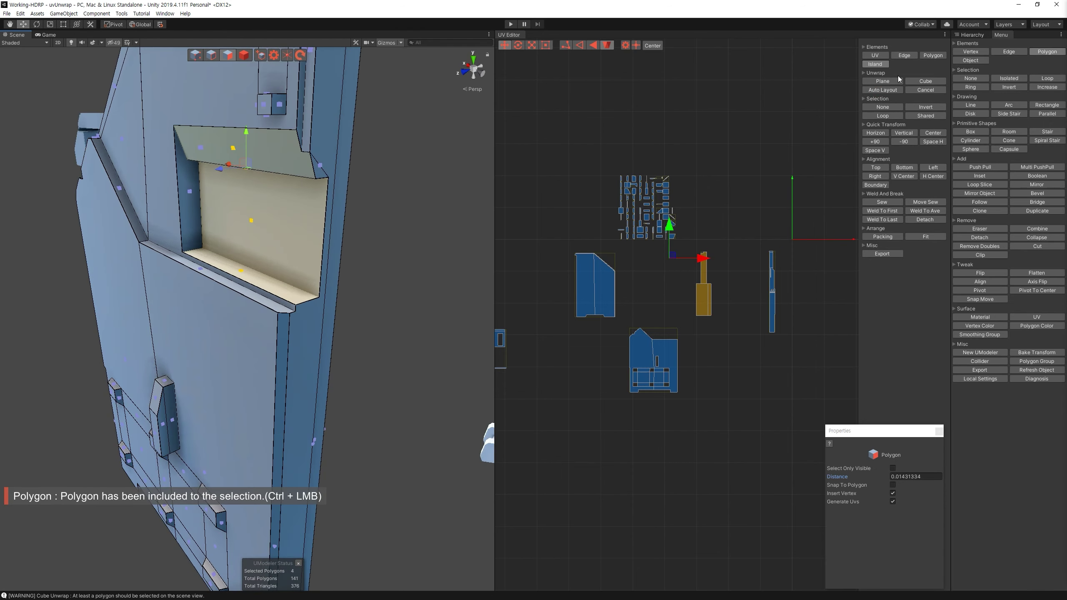
pyautogui.click(882, 81)
pyautogui.click(882, 90)
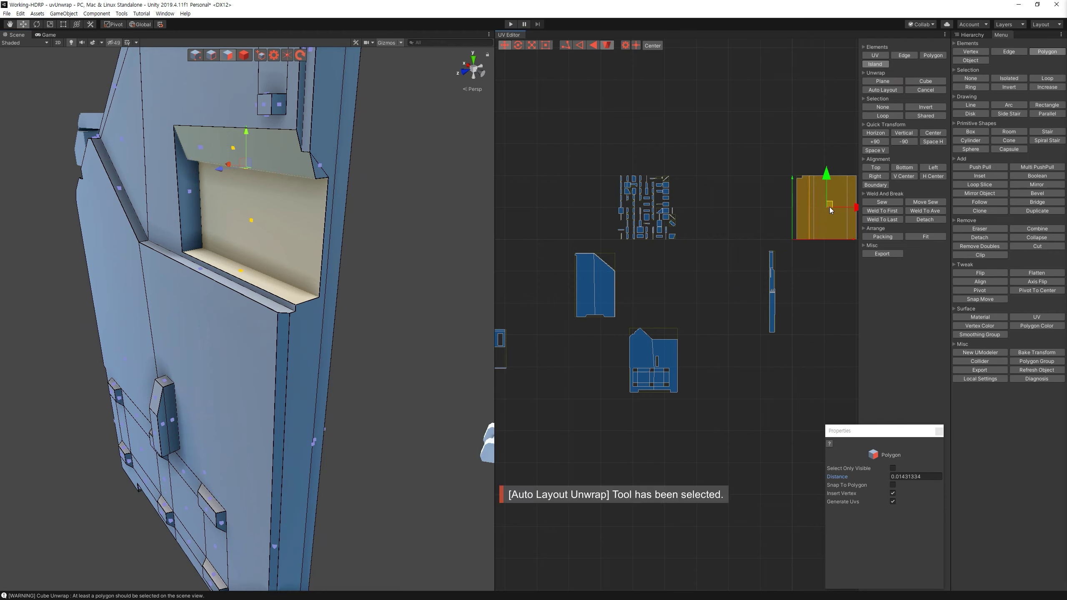
pyautogui.moveTo(831, 210); pyautogui.dragTo(779, 399)
pyautogui.click(887, 141)
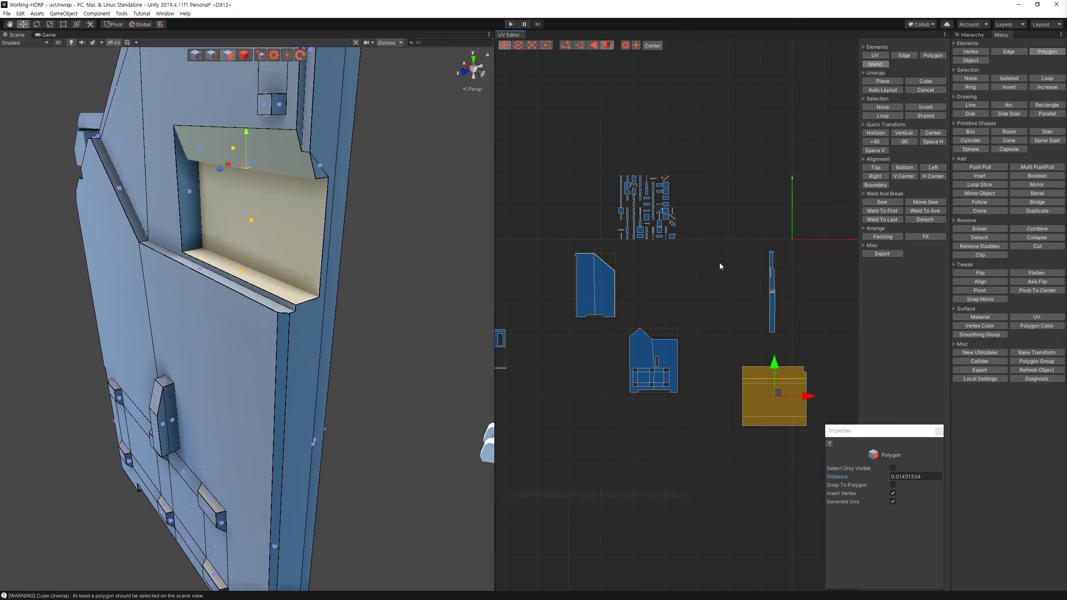
pyautogui.moveTo(719, 264); pyautogui.dragTo(610, 162)
pyautogui.keyDown('alt'); pyautogui.moveTo(260, 280); pyautogui.dragTo(158, 364); pyautogui.keyUp('alt')
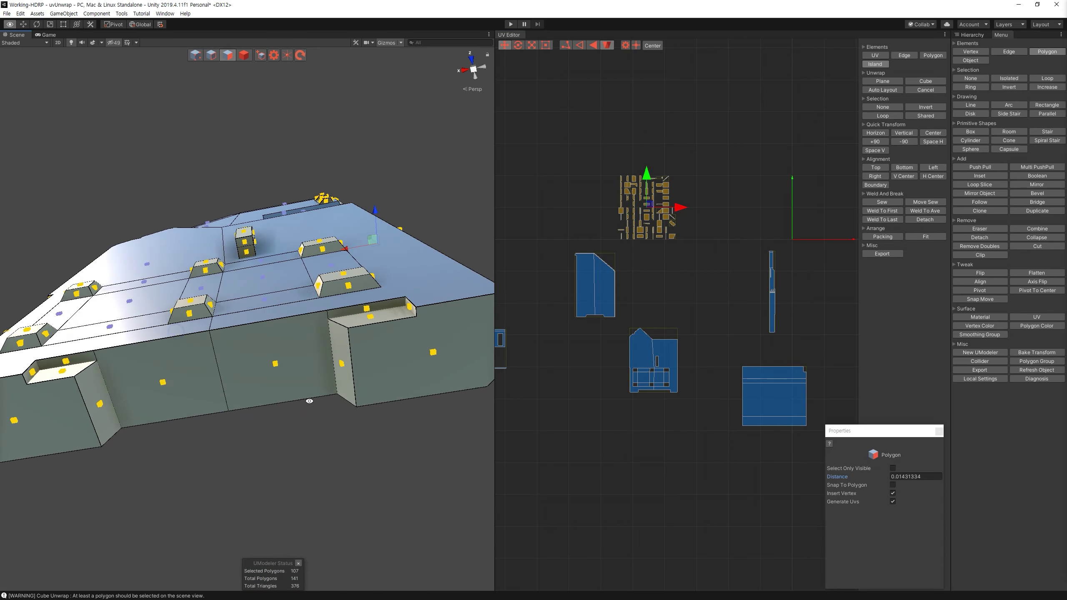
# Step: Select the long side face and the front side panels of the part
pyautogui.click(199, 351)
pyautogui.keyDown('ctrl'); pyautogui.click(256, 332); pyautogui.keyUp('ctrl')
pyautogui.keyDown('ctrl'); pyautogui.click(397, 302); pyautogui.keyUp('ctrl')
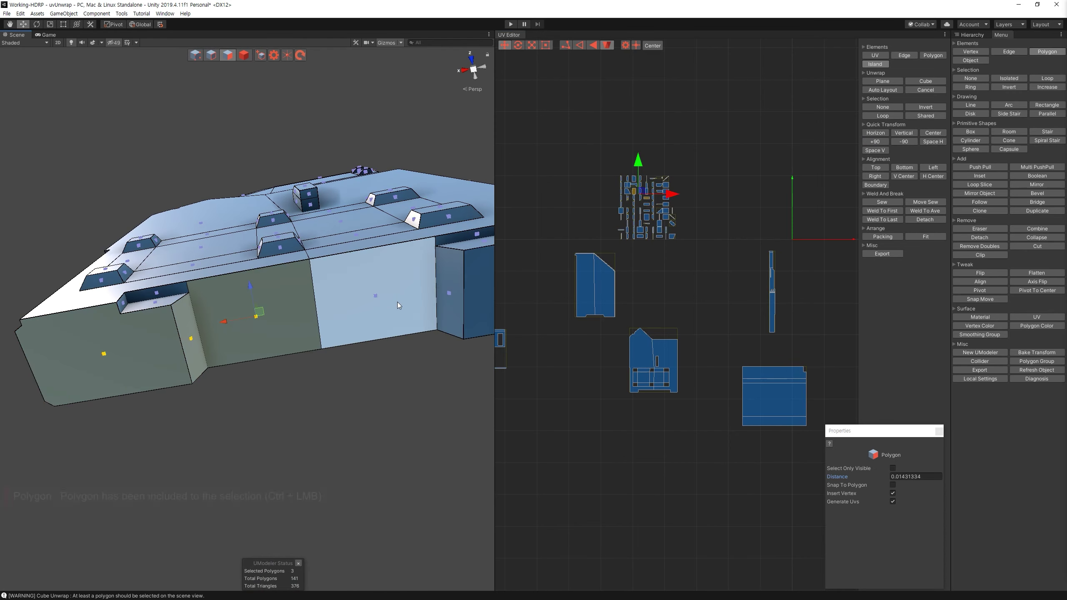
pyautogui.keyDown('ctrl'); pyautogui.click(460, 297); pyautogui.keyUp('ctrl')
pyautogui.keyDown('alt'); pyautogui.moveTo(473, 308); pyautogui.dragTo(478, 452); pyautogui.keyUp('alt')
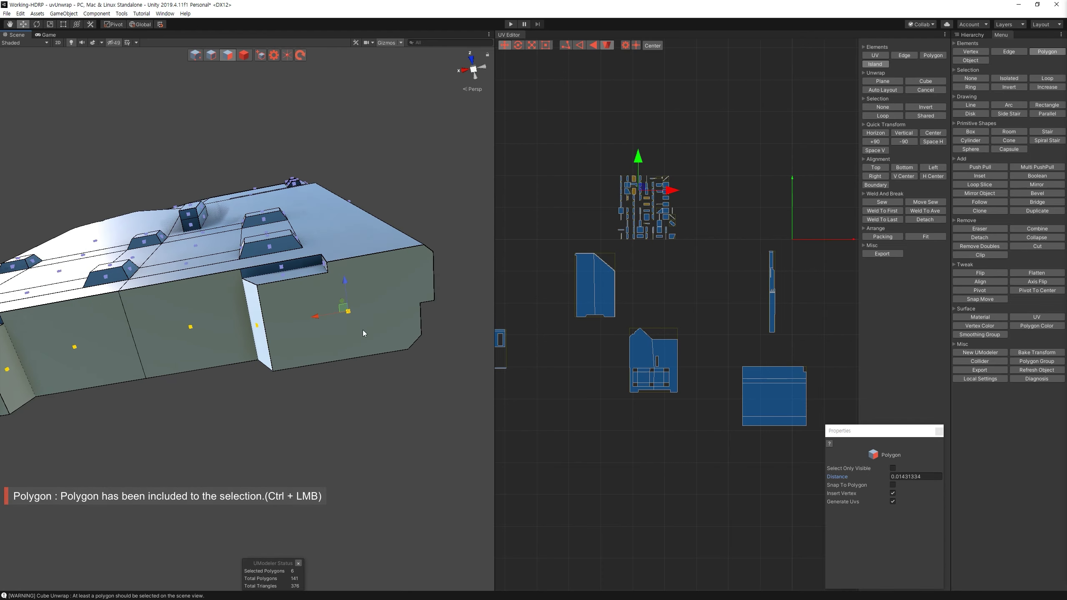
pyautogui.keyDown('alt'); pyautogui.moveTo(478, 451); pyautogui.dragTo(426, 405, button='right'); pyautogui.keyUp('alt')
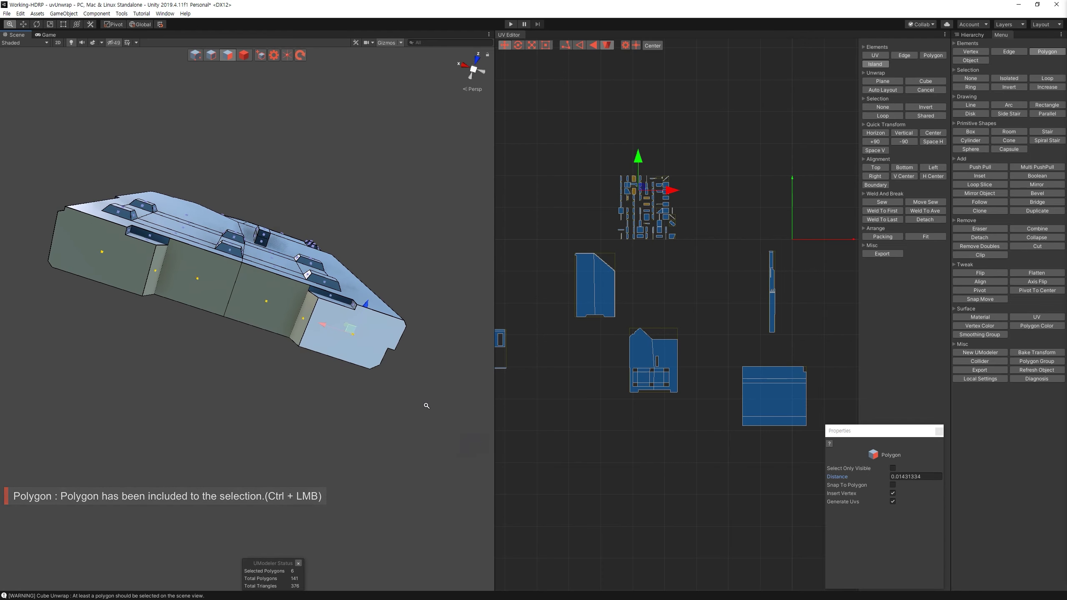
# Step: In Vertex mode, merge two vertices on the side wall edge into one
pyautogui.press('1')
pyautogui.scroll(5, 427, 407)
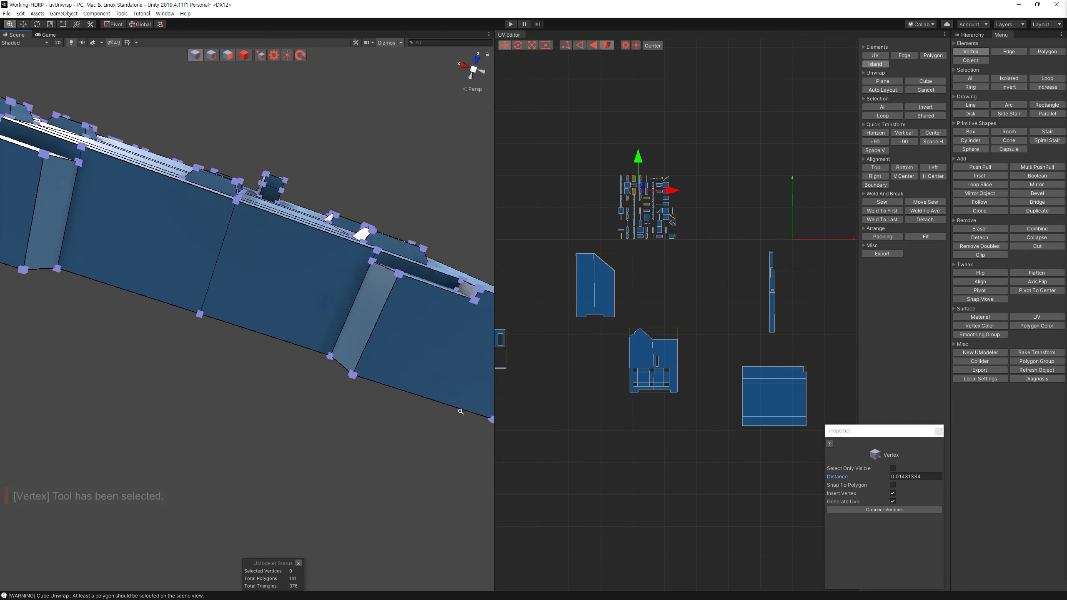
pyautogui.keyDown('alt'); pyautogui.moveTo(427, 407); pyautogui.dragTo(396, 396); pyautogui.keyUp('alt')
pyautogui.click(325, 387)
pyautogui.keyDown('shift'); pyautogui.click(425, 395); pyautogui.keyUp('shift')
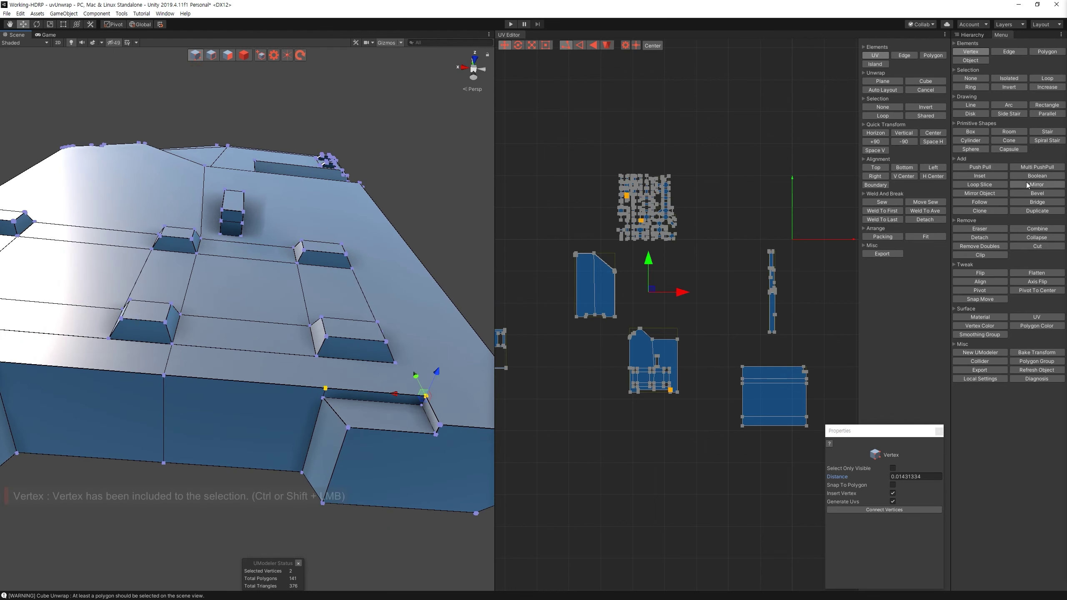
pyautogui.click(1037, 229)
# Step: Add the wall's corner vertex to the selection and apply the C shortcut
pyautogui.keyDown('alt'); pyautogui.moveTo(235, 315); pyautogui.dragTo(263, 319); pyautogui.keyUp('alt')
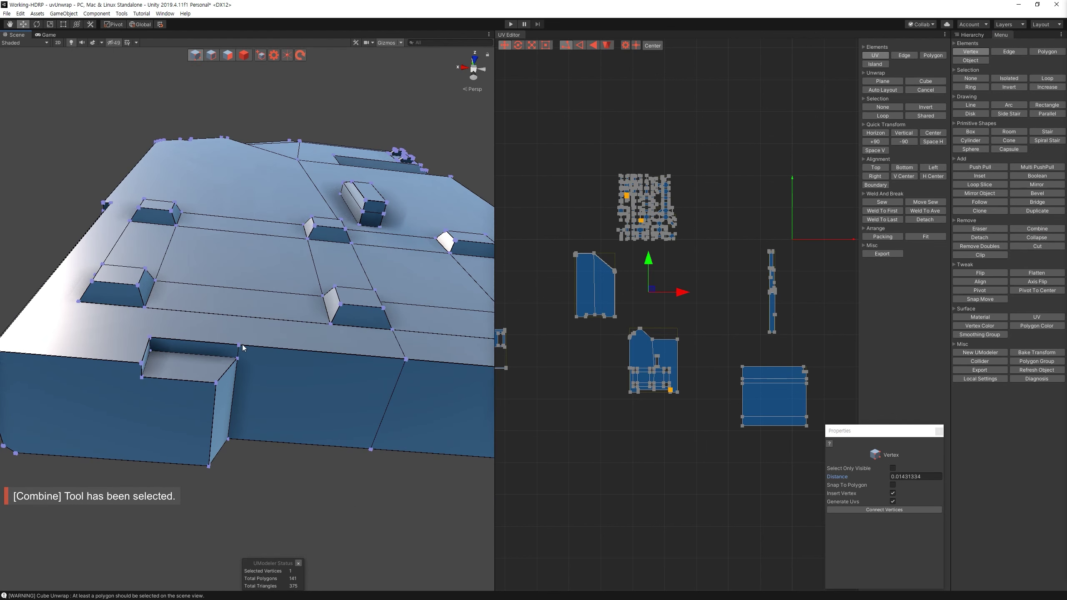
pyautogui.keyDown('shift'); pyautogui.click(154, 342); pyautogui.keyUp('shift')
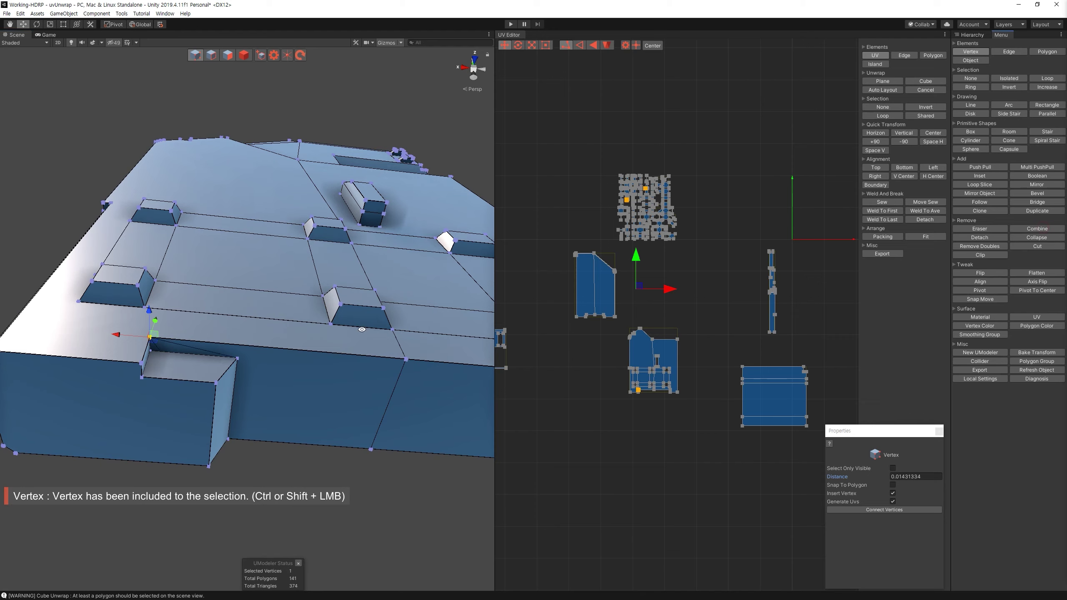
pyautogui.press('c')
pyautogui.keyDown('alt'); pyautogui.moveTo(366, 332); pyautogui.dragTo(290, 374); pyautogui.keyUp('alt')
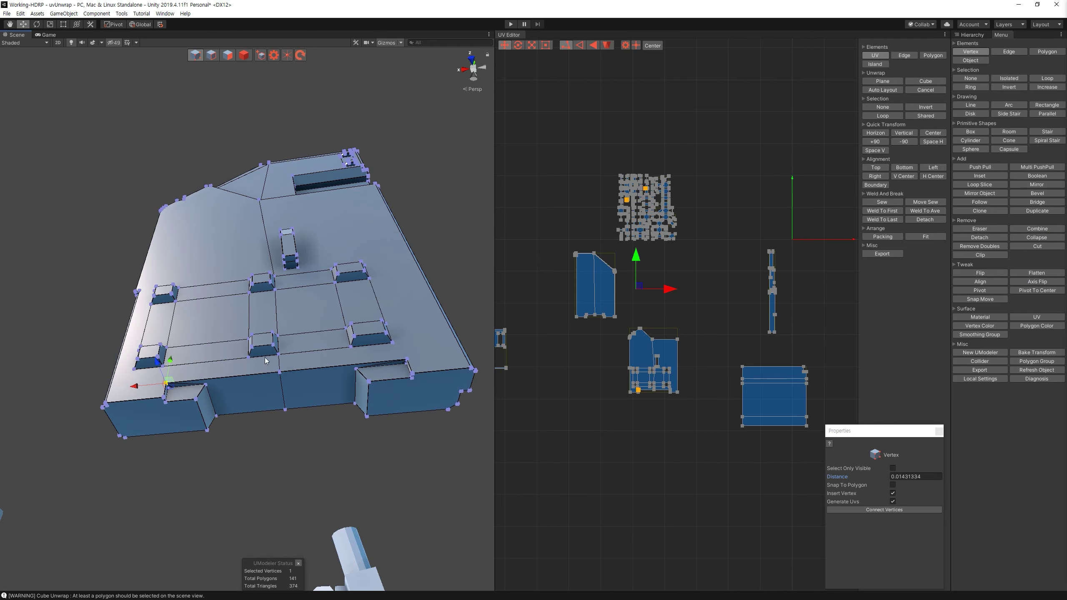
# Step: In Polygon mode, select the front face polygon, then clear the selection
pyautogui.click(211, 54)
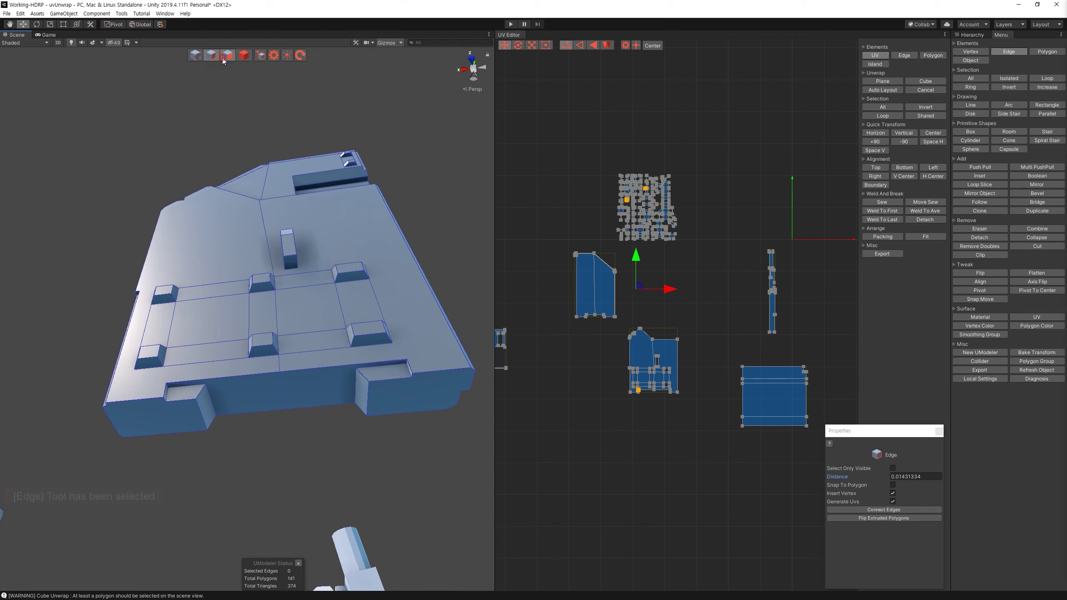
pyautogui.click(188, 386)
pyautogui.scroll(5, 319, 475)
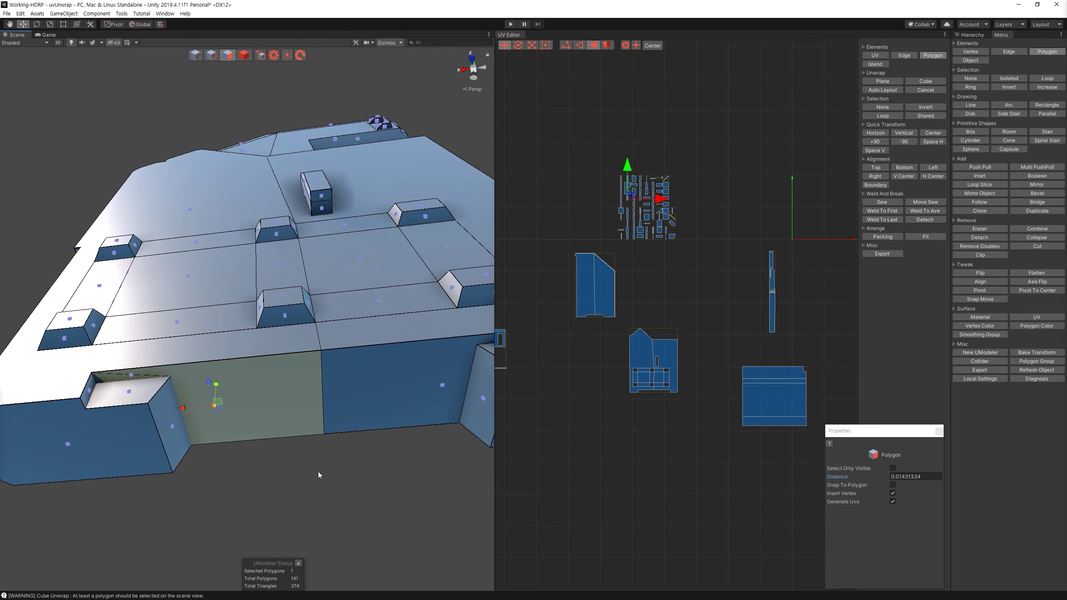
pyautogui.scroll(-2, 360, 444)
pyautogui.scroll(5, 304, 438)
pyautogui.click(303, 439)
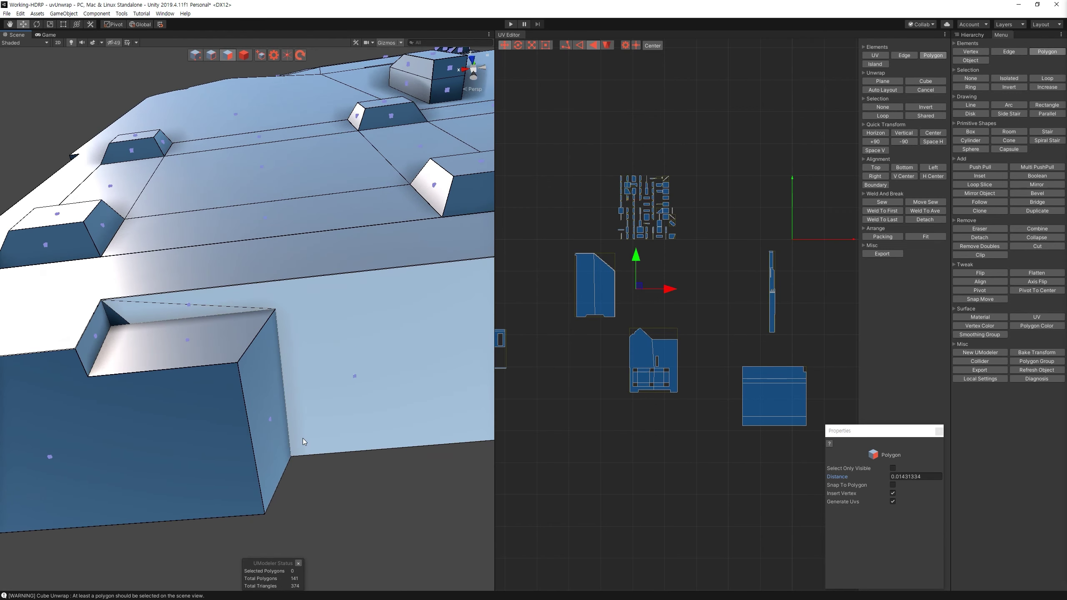
pyautogui.scroll(-5, 302, 438)
# Step: Undo recent changes, then connect vertices to split the wall face and slide the new vertex
pyautogui.hotkey('ctrl', 'z')
pyautogui.keyDown('alt'); pyautogui.moveTo(400, 362); pyautogui.dragTo(274, 375); pyautogui.keyUp('alt')
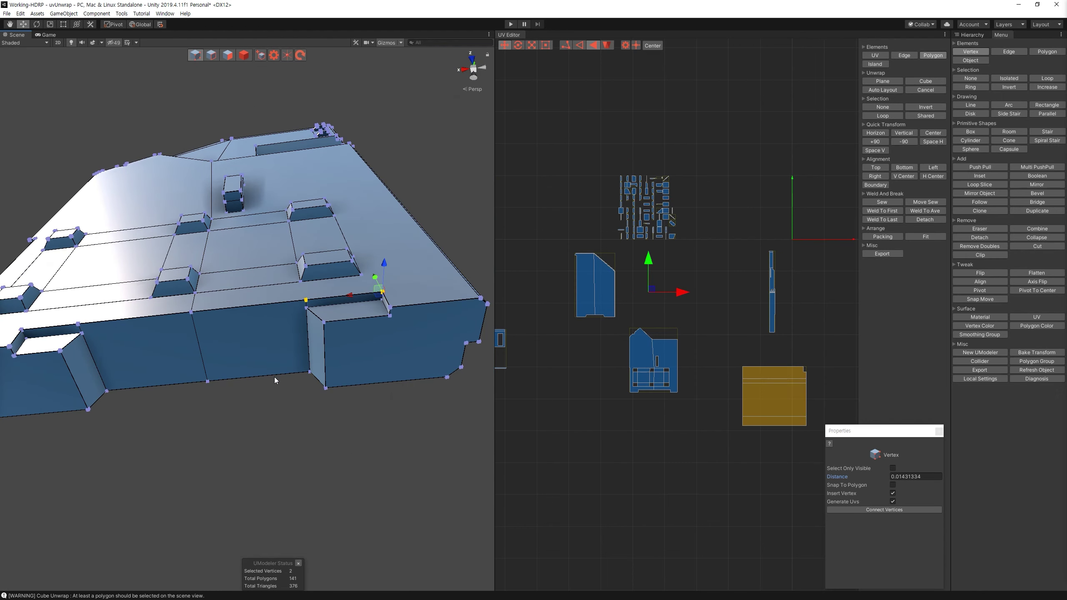
pyautogui.hotkey('ctrl', 'z')
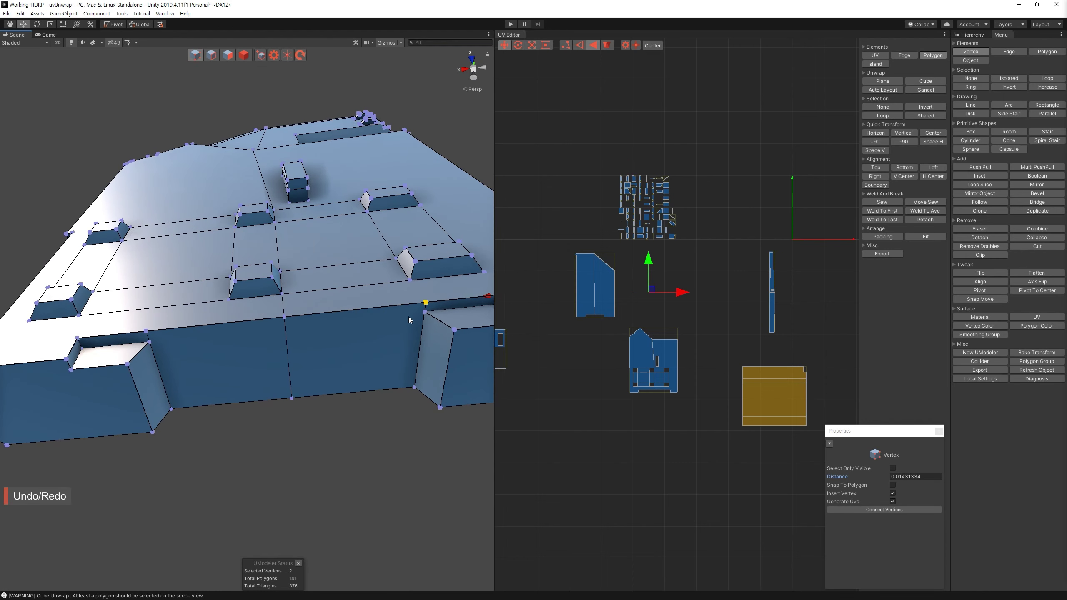
pyautogui.click(423, 315)
pyautogui.click(283, 318)
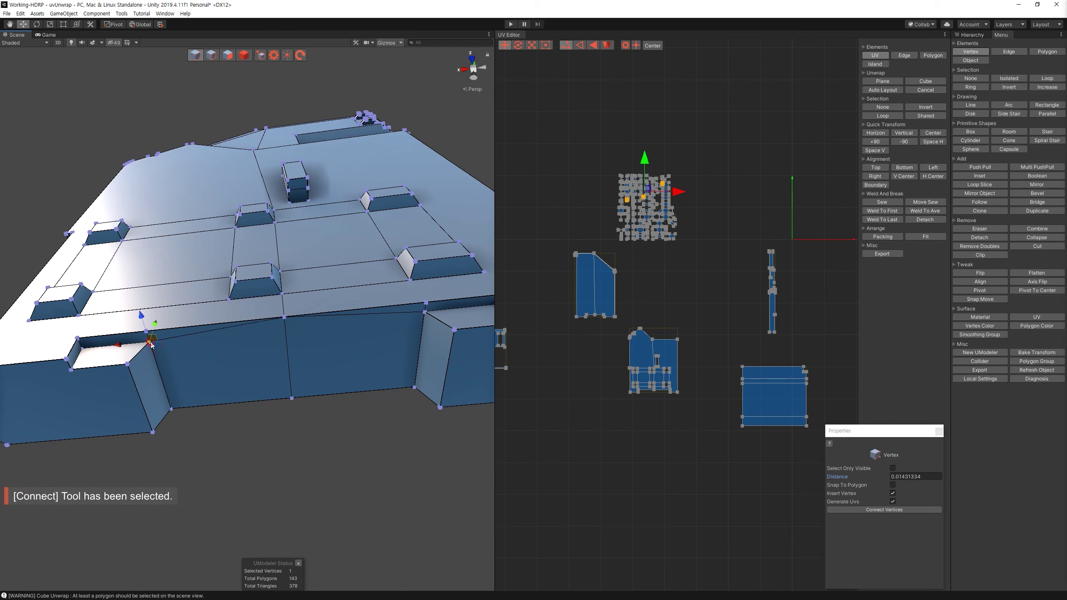
pyautogui.moveTo(128, 346); pyautogui.dragTo(375, 331)
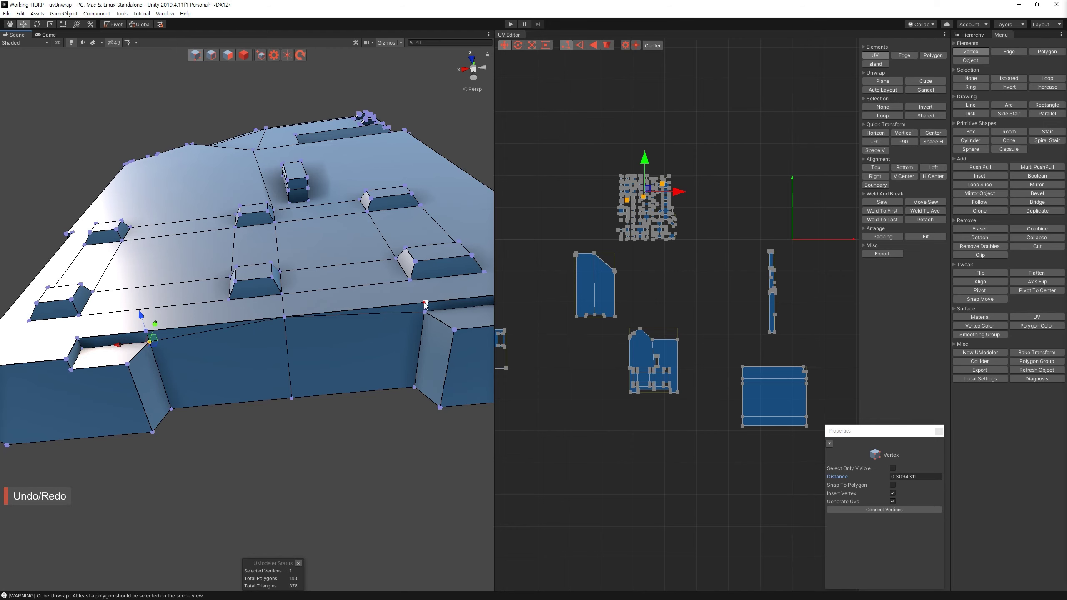
# Step: Select the front-edge notch vertex, undoing an accidental move
pyautogui.click(432, 284)
pyautogui.moveTo(431, 282); pyautogui.dragTo(416, 299)
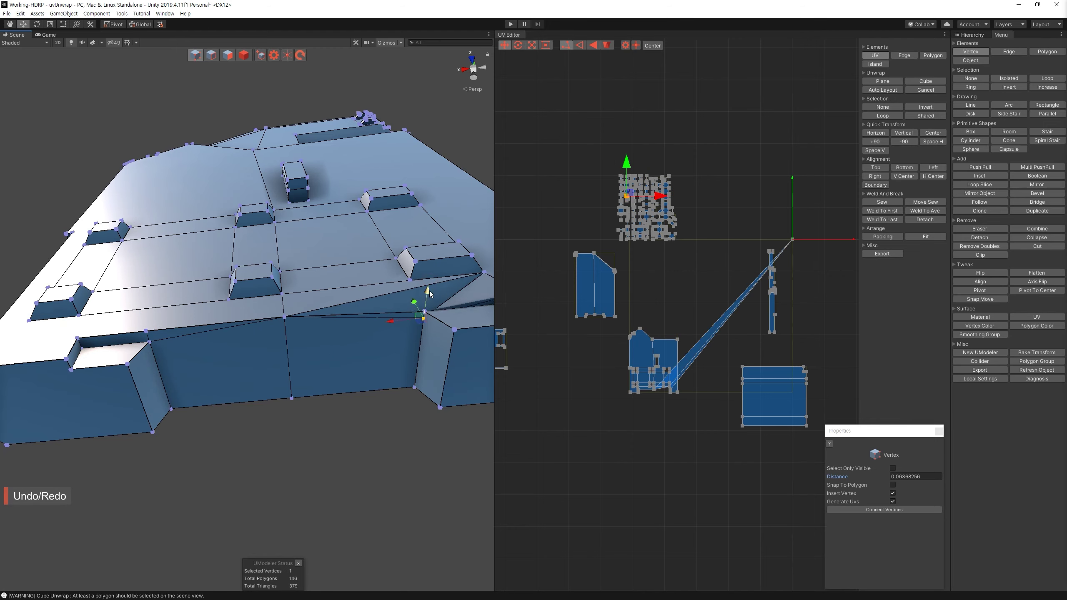
pyautogui.hotkey('ctrl', 'z')
pyautogui.scroll(5, 356, 383)
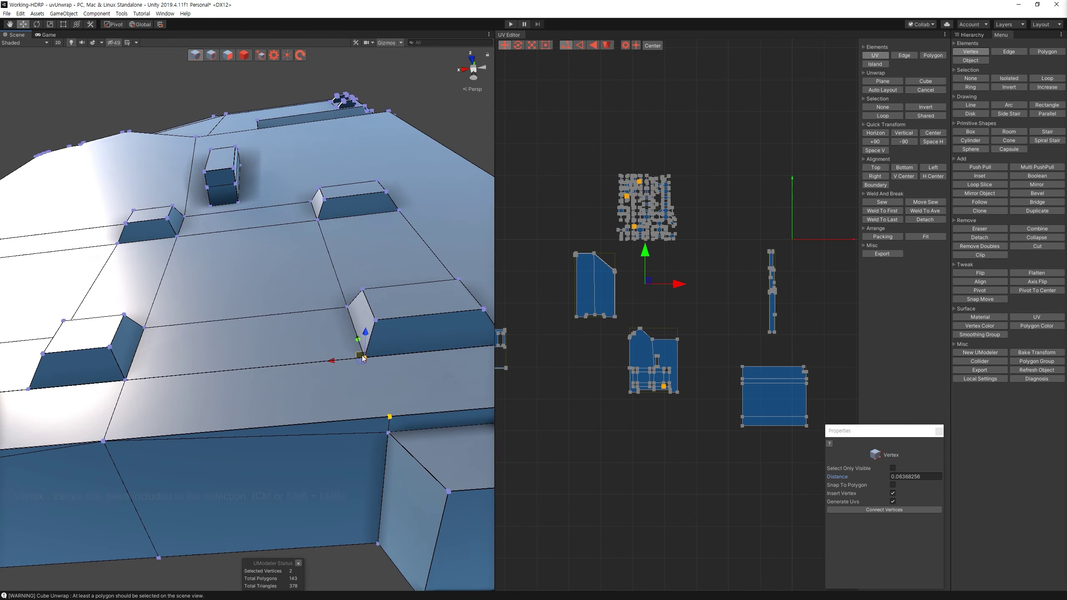
pyautogui.press('Escape')
pyautogui.keyDown('alt'); pyautogui.moveTo(368, 375); pyautogui.dragTo(248, 412); pyautogui.keyUp('alt')
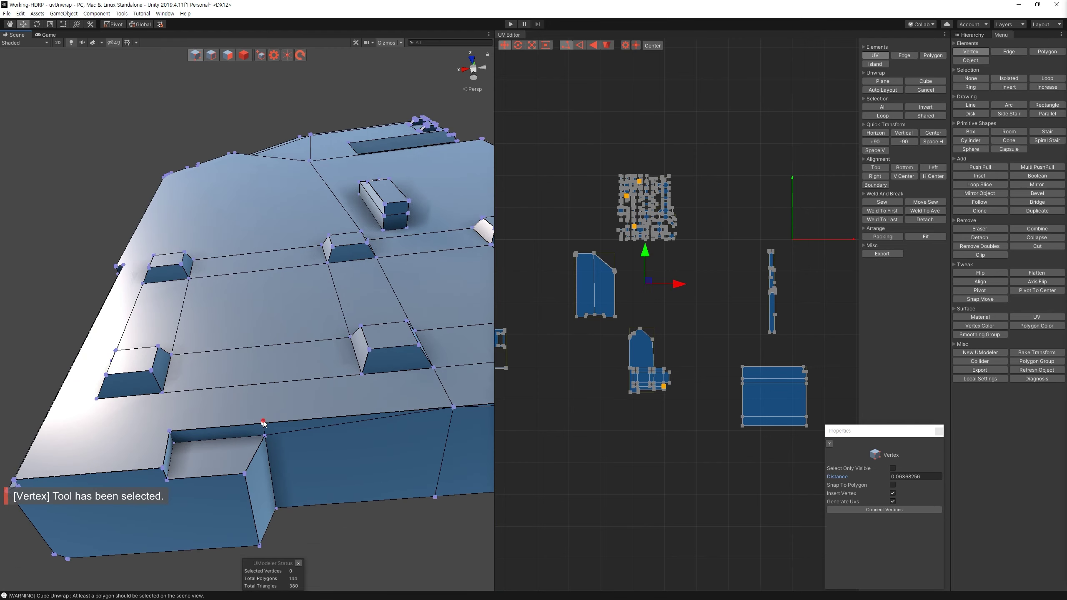
# Step: Combine the two notch vertices into one and return to Polygon mode
pyautogui.click(1022, 231)
pyautogui.keyDown('alt'); pyautogui.moveTo(260, 370); pyautogui.dragTo(331, 366); pyautogui.keyUp('alt')
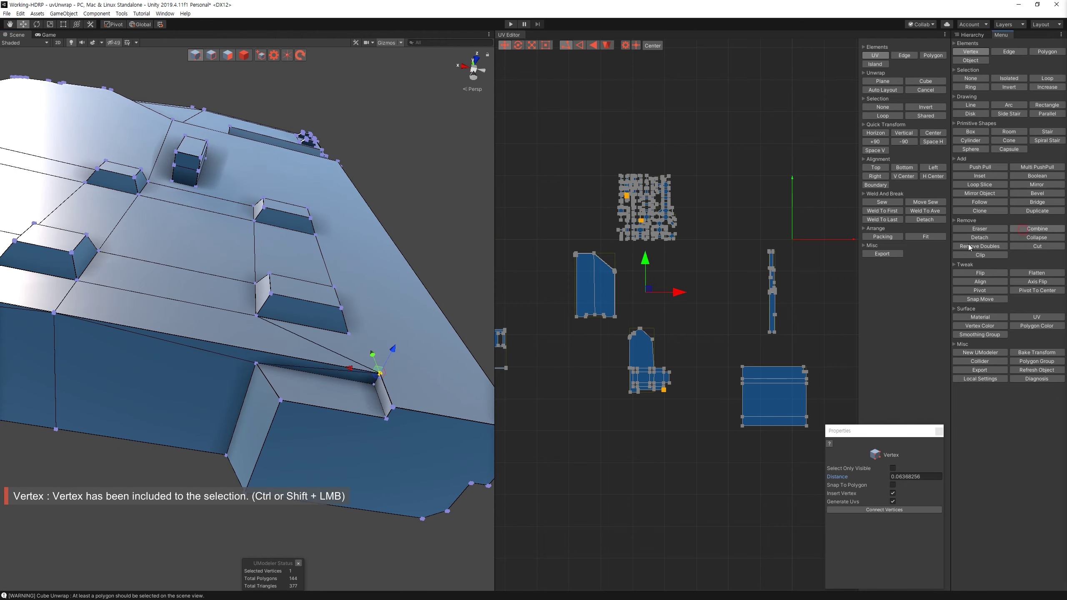
pyautogui.click(1023, 232)
pyautogui.press('3')
pyautogui.keyDown('alt'); pyautogui.moveTo(281, 400); pyautogui.dragTo(377, 213); pyautogui.keyUp('alt')
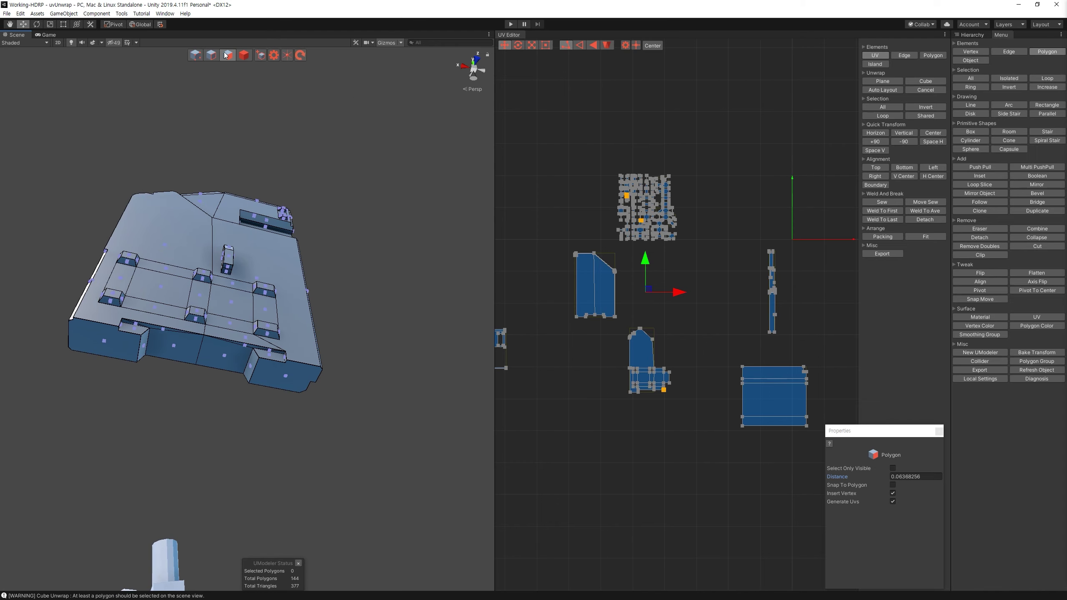
# Step: Select the plate's front-edge faces and move their island to the top of the UV layout
pyautogui.click(233, 351)
pyautogui.scroll(3, 243, 358)
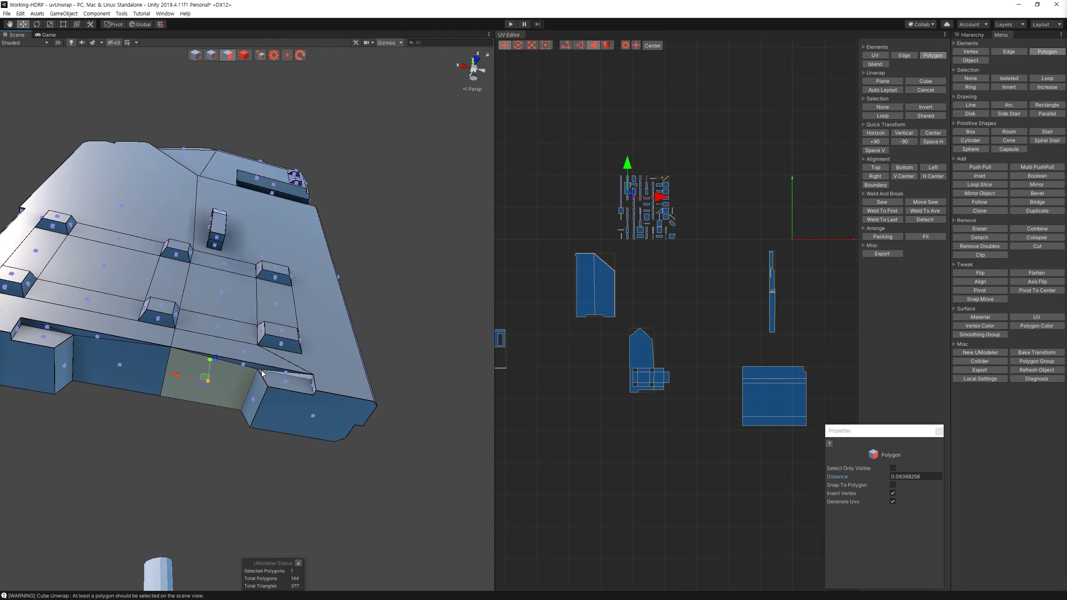
pyautogui.keyDown('ctrl'); pyautogui.click(120, 365); pyautogui.keyUp('ctrl')
pyautogui.keyDown('ctrl'); pyautogui.click(53, 334); pyautogui.keyUp('ctrl')
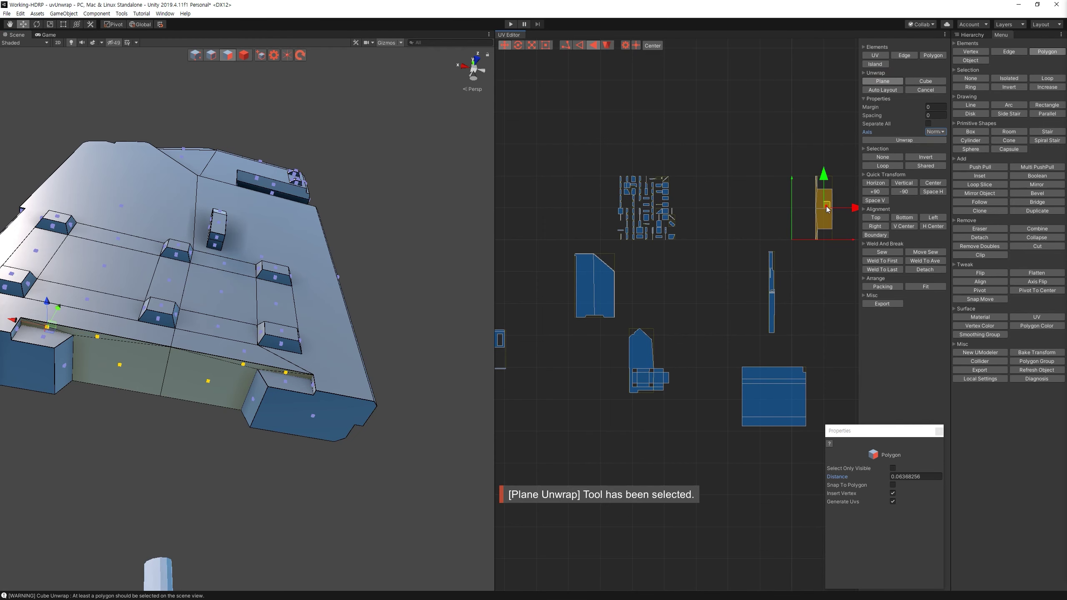
pyautogui.moveTo(826, 209); pyautogui.dragTo(722, 292)
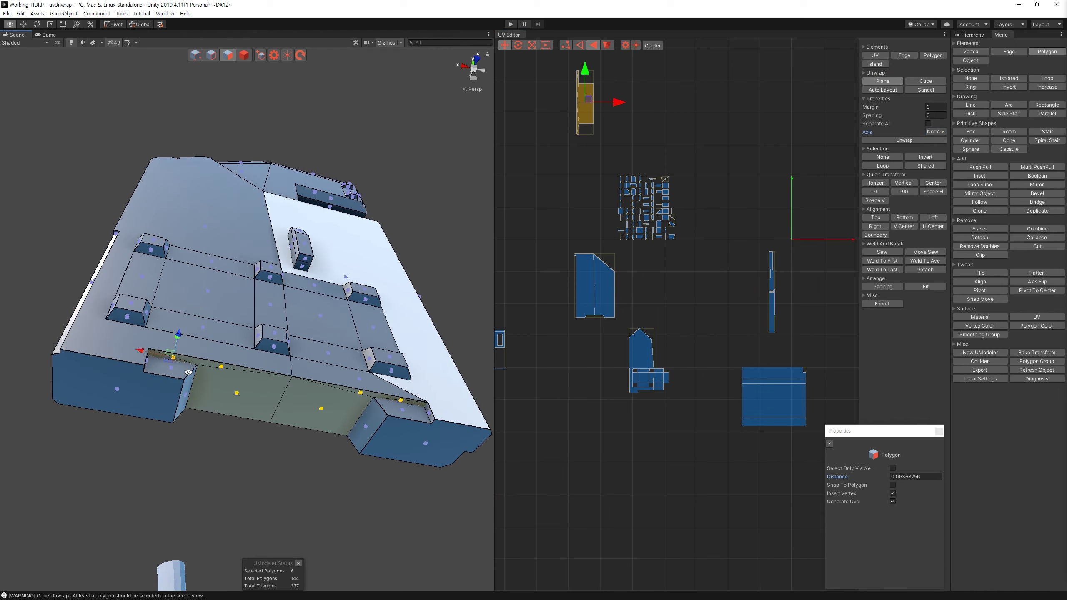
# Step: Add two more notch faces to the selection, then clear the face selection
pyautogui.keyDown('ctrl'); pyautogui.click(363, 420); pyautogui.keyUp('ctrl')
pyautogui.moveTo(364, 420)
pyautogui.keyDown('alt'); pyautogui.mouseDown()
pyautogui.moveTo(308, 323)
pyautogui.moveTo(305, 361)
pyautogui.moveTo(425, 394)
pyautogui.mouseUp(); pyautogui.keyUp('alt')
pyautogui.keyDown('ctrl'); pyautogui.click(305, 362); pyautogui.keyUp('ctrl')
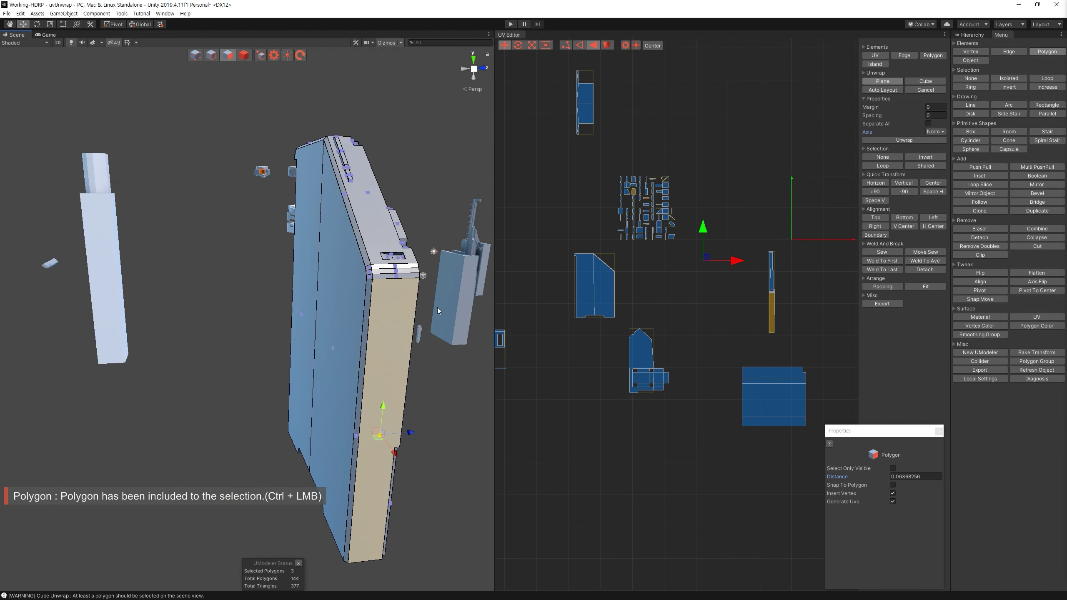
pyautogui.keyDown('alt'); pyautogui.moveTo(482, 318); pyautogui.dragTo(166, 420); pyautogui.keyUp('alt')
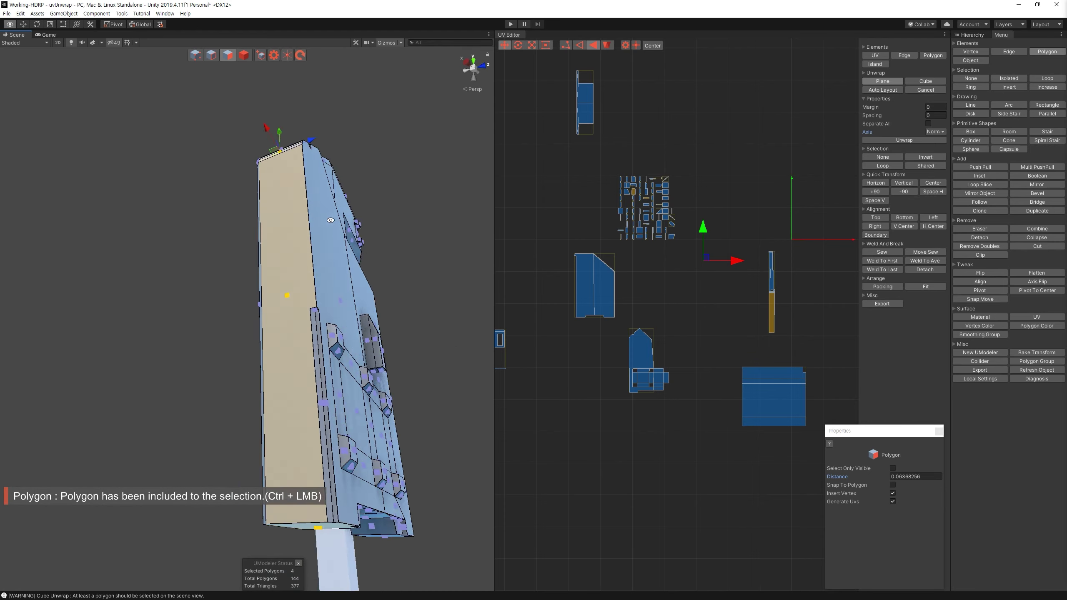
pyautogui.click(166, 420)
# Step: Unwrap the front-left end face and adjacent notch side face with Plane and Auto Layout
pyautogui.click(149, 378)
pyautogui.keyDown('ctrl'); pyautogui.click(84, 379); pyautogui.keyUp('ctrl')
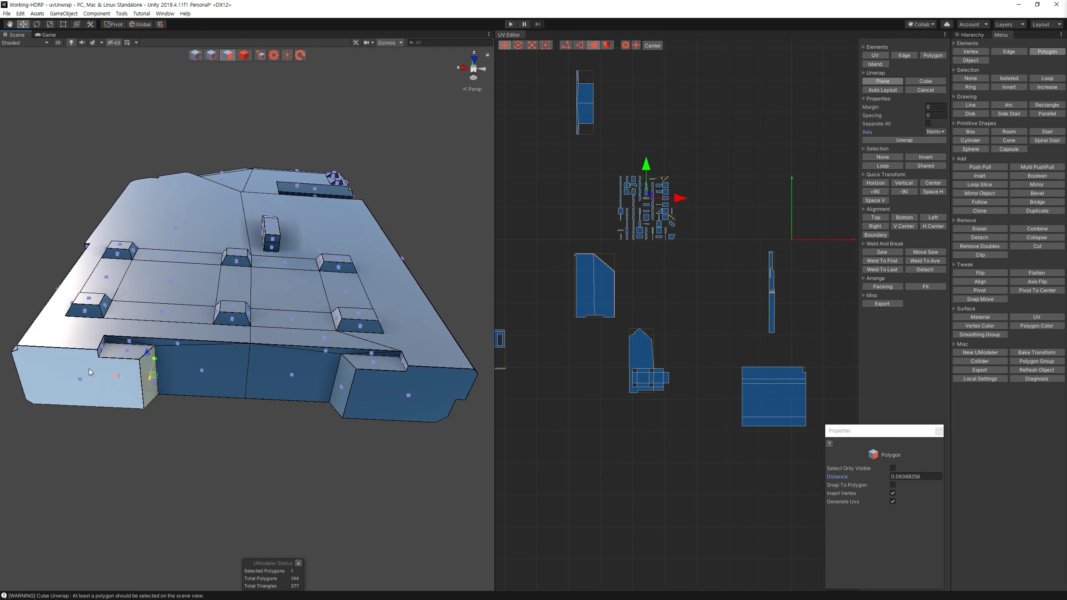
pyautogui.click(894, 140)
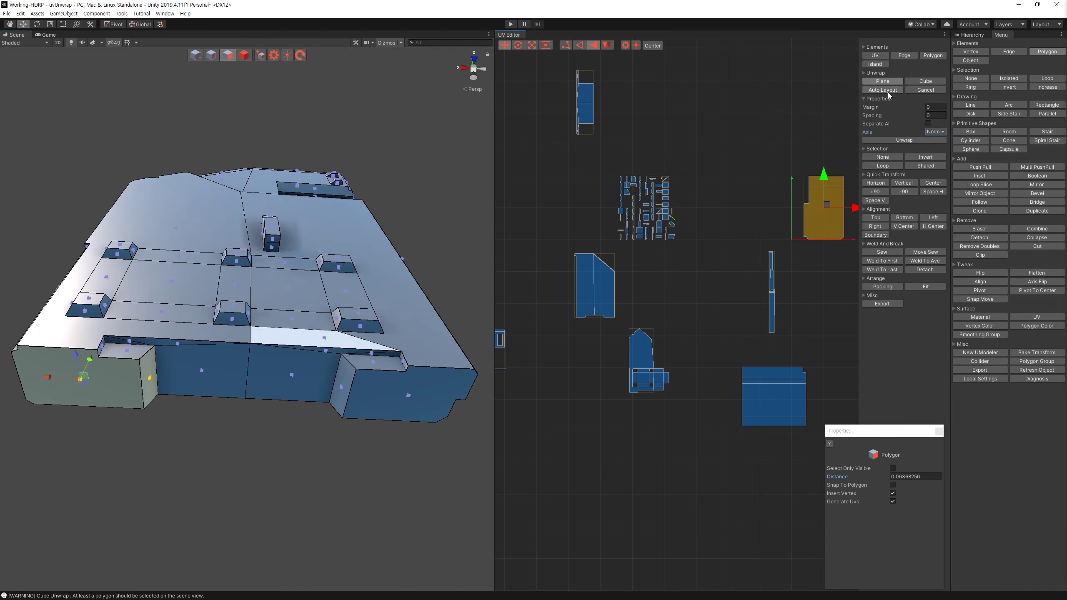
pyautogui.click(889, 92)
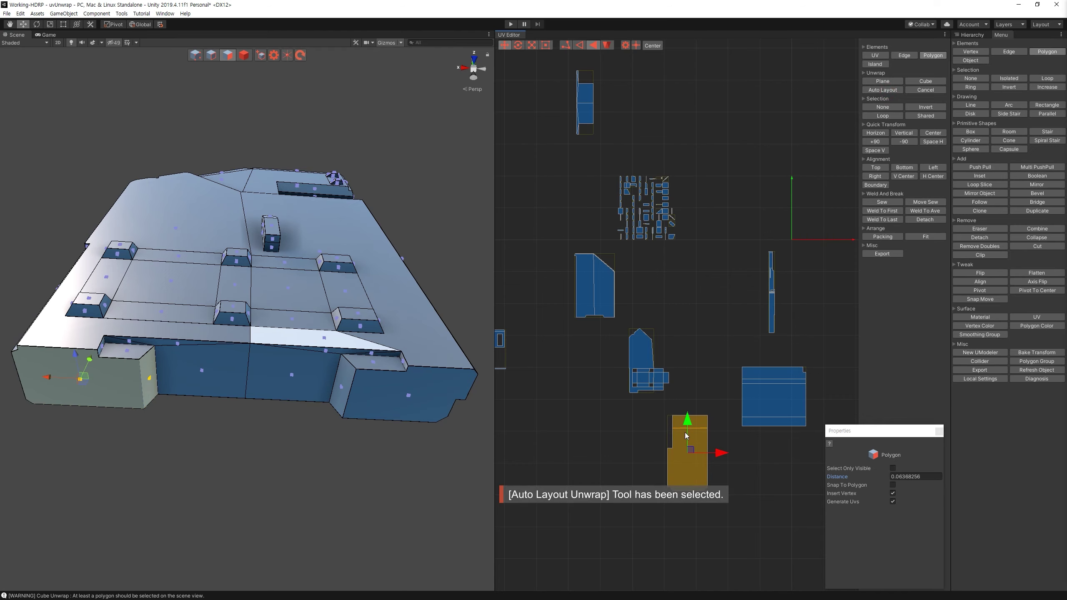
# Step: Unwrap two more plate faces with Plane and Auto Layout, placing the island at the bottom
pyautogui.click(420, 391)
pyautogui.keyDown('ctrl'); pyautogui.click(403, 395); pyautogui.keyUp('ctrl')
pyautogui.keyDown('alt'); pyautogui.moveTo(403, 395); pyautogui.dragTo(310, 391); pyautogui.keyUp('alt')
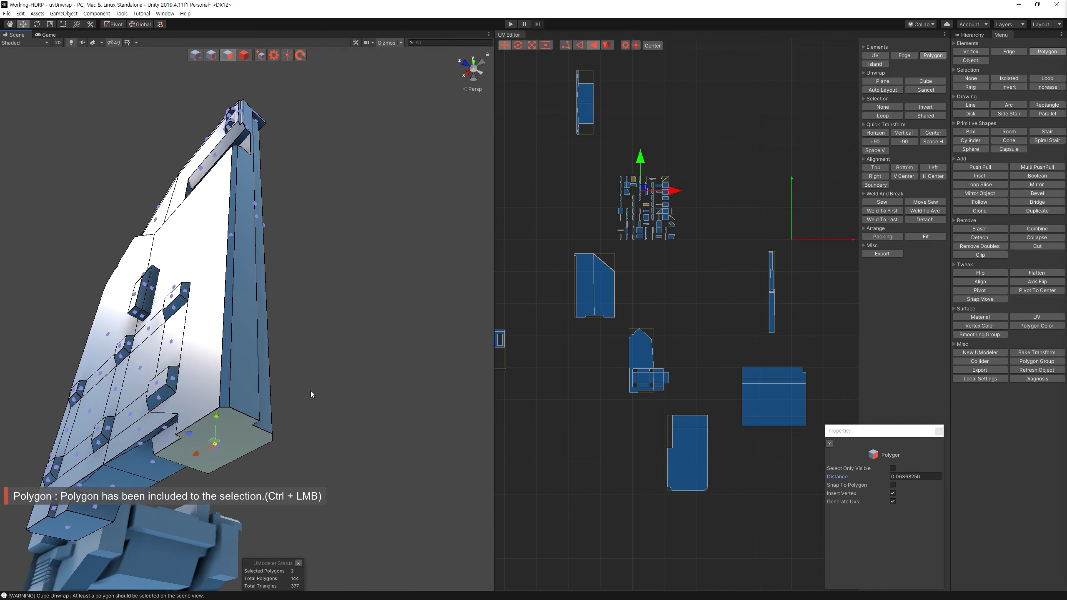
pyautogui.moveTo(400, 226)
pyautogui.keyDown('alt'); pyautogui.mouseDown()
pyautogui.moveTo(383, 288)
pyautogui.moveTo(423, 407)
pyautogui.mouseUp(); pyautogui.keyUp('alt')
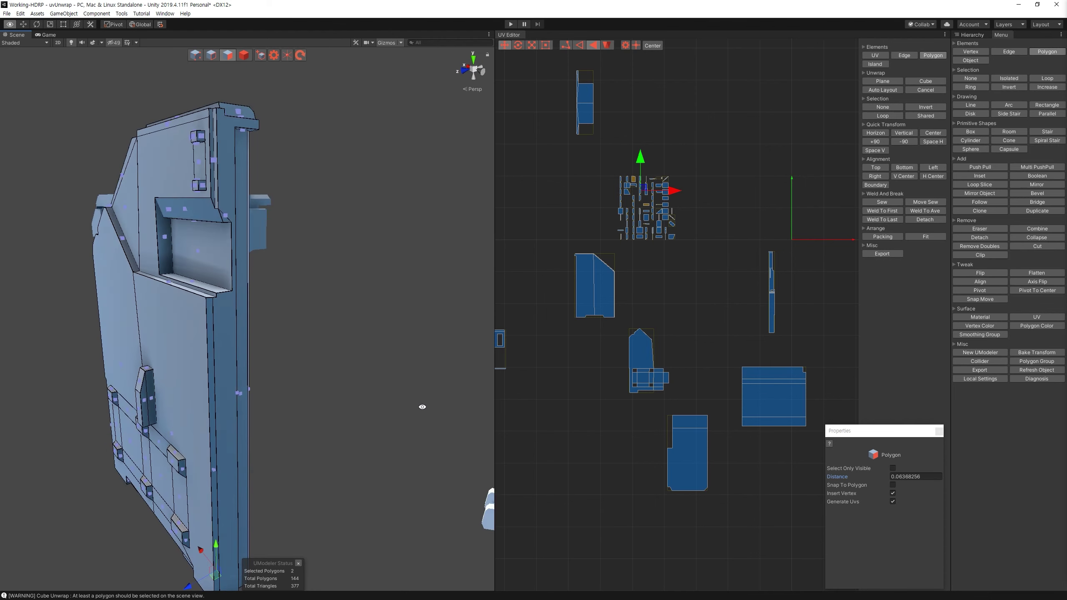
pyautogui.keyDown('alt'); pyautogui.moveTo(422, 368); pyautogui.dragTo(737, 181); pyautogui.keyUp('alt')
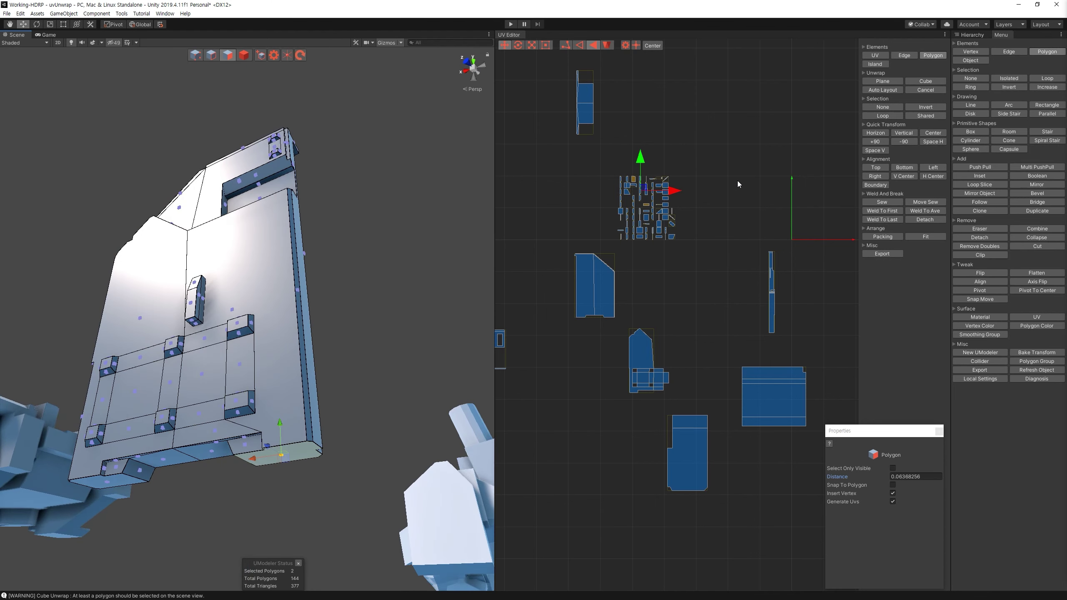
pyautogui.click(881, 83)
pyautogui.click(882, 90)
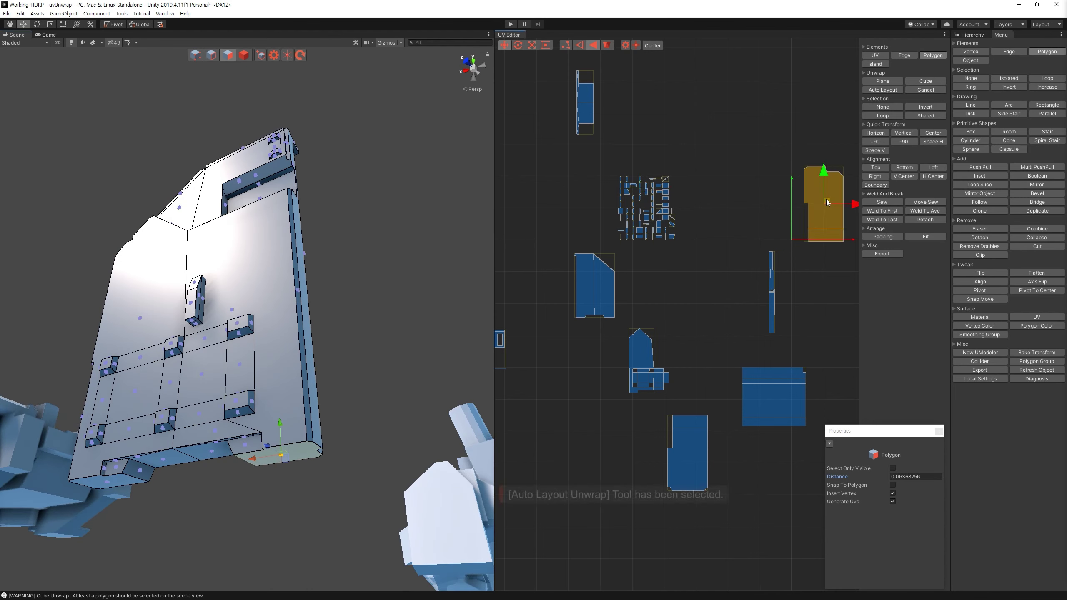
pyautogui.moveTo(827, 202); pyautogui.dragTo(746, 507)
pyautogui.moveTo(315, 291)
pyautogui.keyDown('alt'); pyautogui.mouseDown()
pyautogui.moveTo(294, 303)
pyautogui.moveTo(317, 321)
pyautogui.moveTo(384, 291)
pyautogui.mouseUp(); pyautogui.keyUp('alt')
pyautogui.click(290, 311)
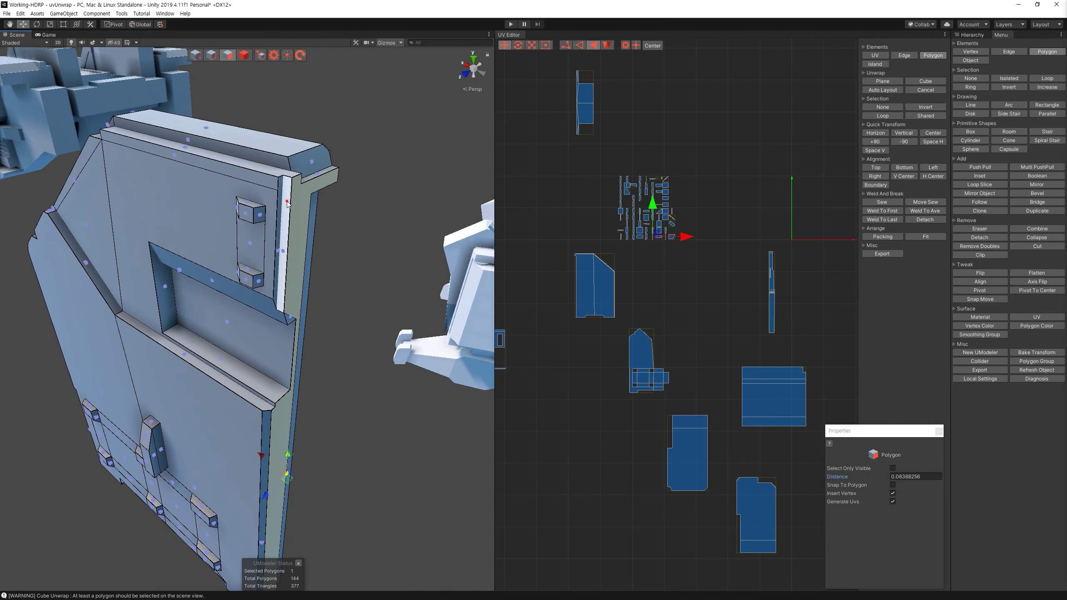
# Step: Select the side strip faces, unwrap them with Plane, frame, and Auto Layout the island
pyautogui.keyDown('ctrl'); pyautogui.click(294, 303); pyautogui.keyUp('ctrl')
pyautogui.moveTo(294, 303)
pyautogui.keyDown('alt'); pyautogui.mouseDown()
pyautogui.moveTo(317, 187)
pyautogui.moveTo(255, 426)
pyautogui.moveTo(285, 338)
pyautogui.moveTo(234, 200)
pyautogui.mouseUp(); pyautogui.keyUp('alt')
pyautogui.keyDown('ctrl'); pyautogui.click(234, 201); pyautogui.keyUp('ctrl')
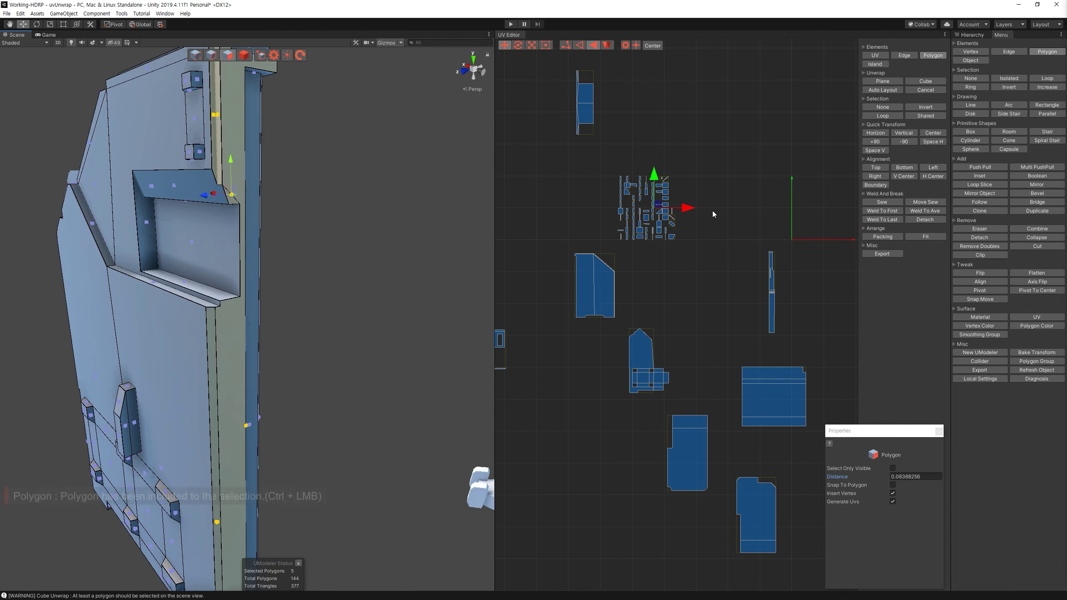
pyautogui.click(884, 81)
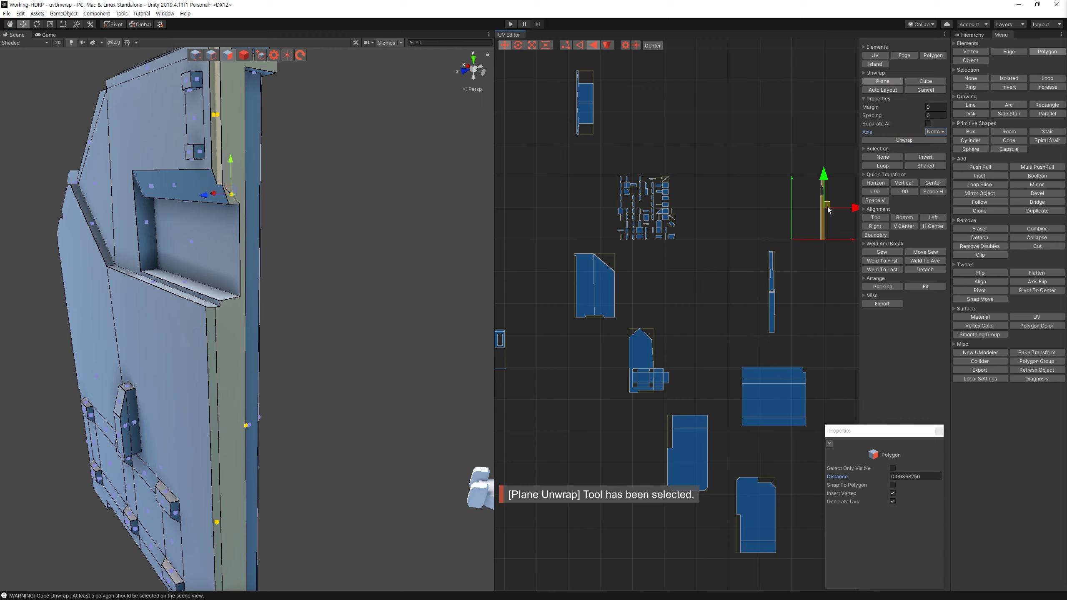
pyautogui.press('f')
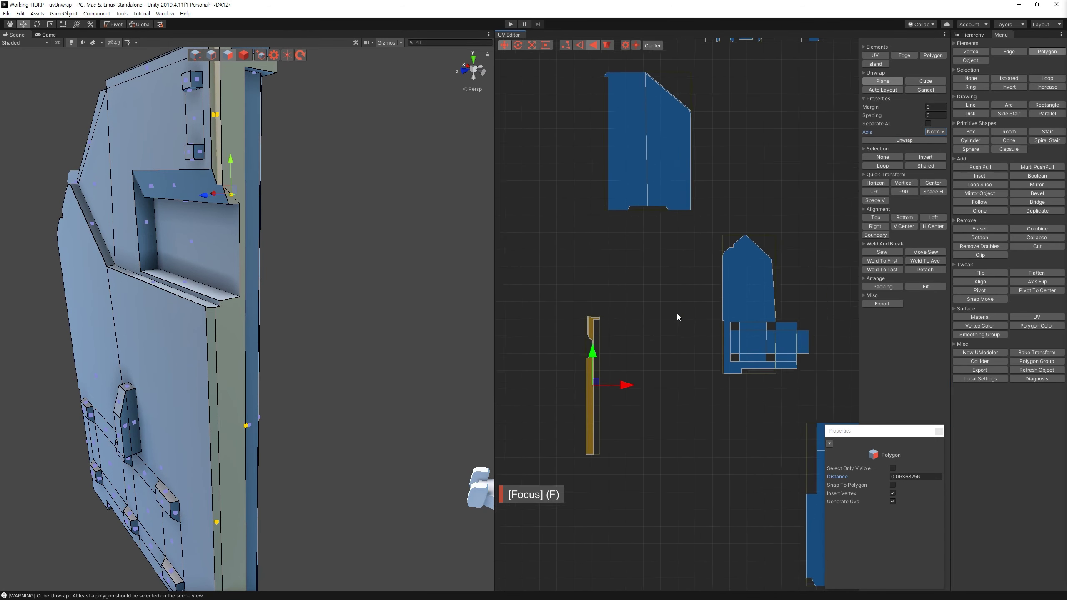
pyautogui.click(879, 90)
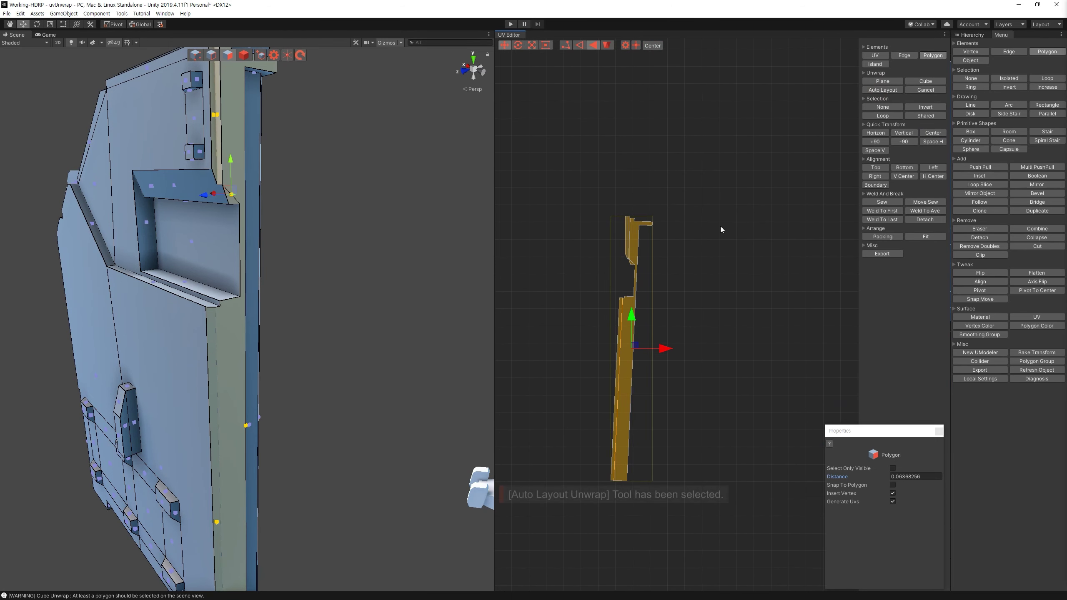
# Step: Undo the strip's Auto Layout, frame the strip island in the UV view, then deselect it
pyautogui.hotkey('ctrl', 'z')
pyautogui.hotkey('ctrl', 'y')
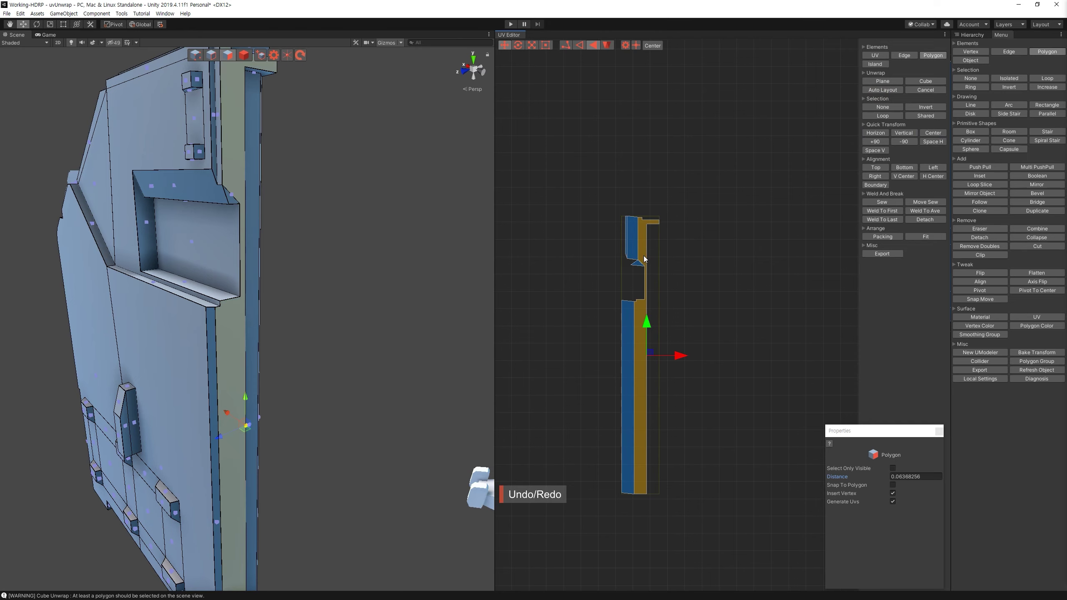
pyautogui.hotkey('ctrl', 'z')
pyautogui.moveTo(688, 327); pyautogui.dragTo(610, 284)
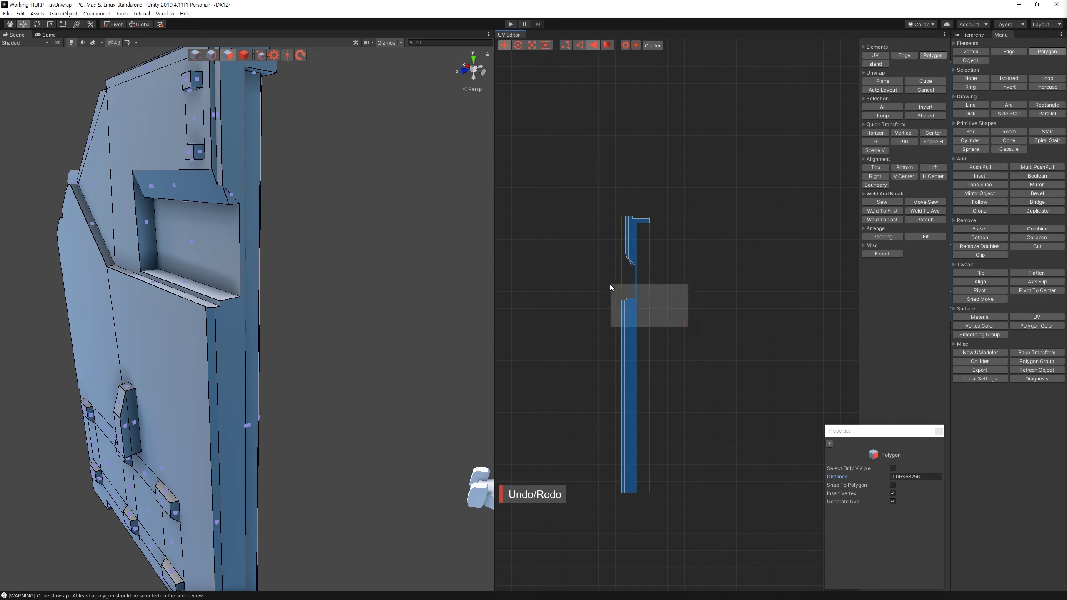
pyautogui.keyDown('alt'); pyautogui.moveTo(340, 231); pyautogui.dragTo(275, 226); pyautogui.keyUp('alt')
pyautogui.click(253, 227)
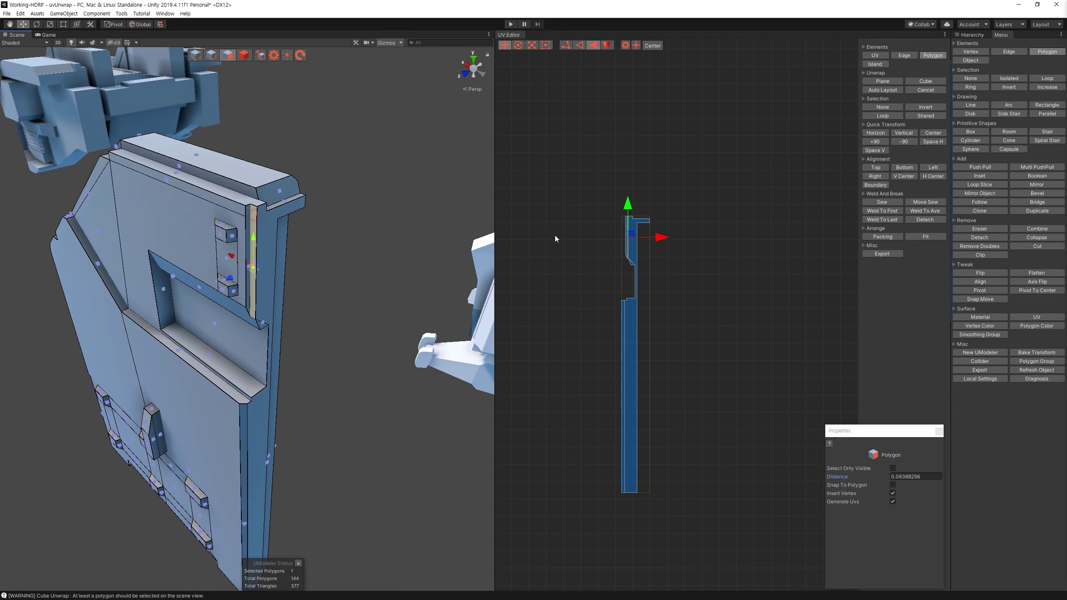
pyautogui.press('f')
pyautogui.click(706, 252)
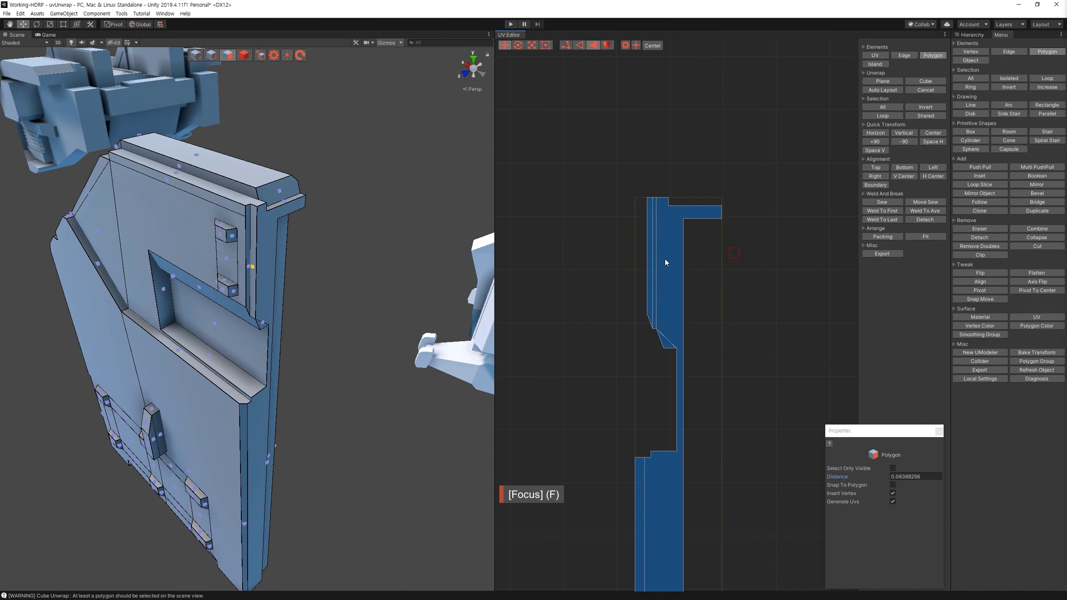
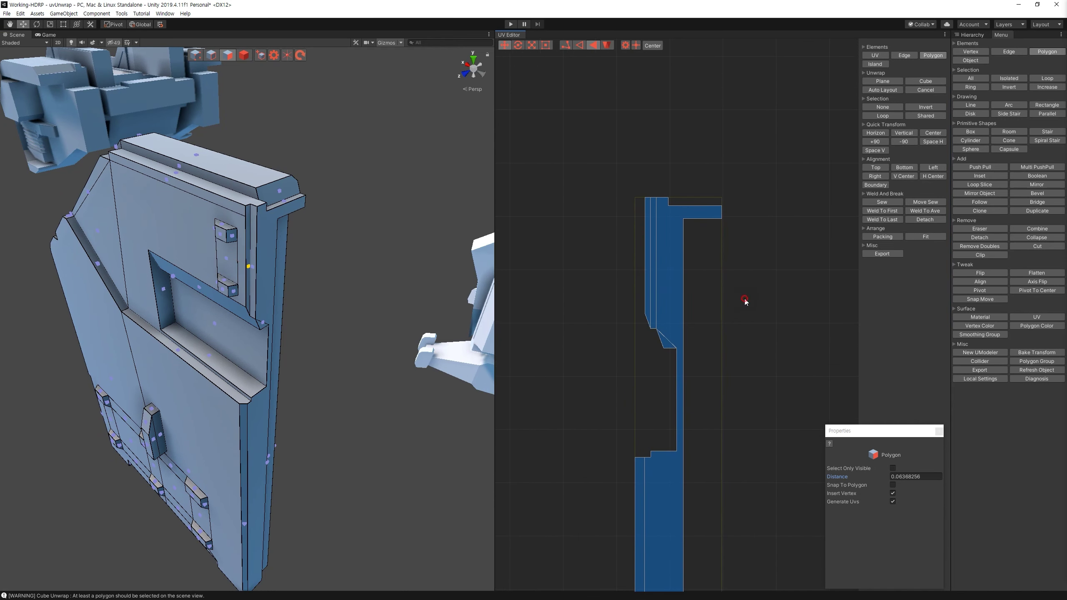
# Step: Frame the existing UV islands and select the cluster of small islands
pyautogui.press('f')
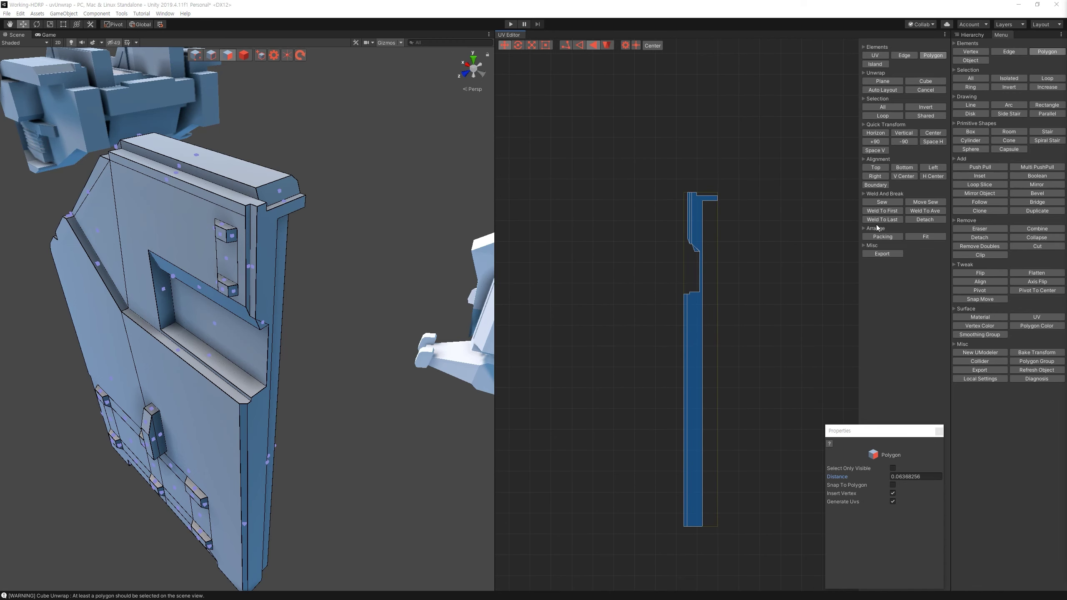
pyautogui.scroll(-3, 340, 331)
pyautogui.click(693, 520)
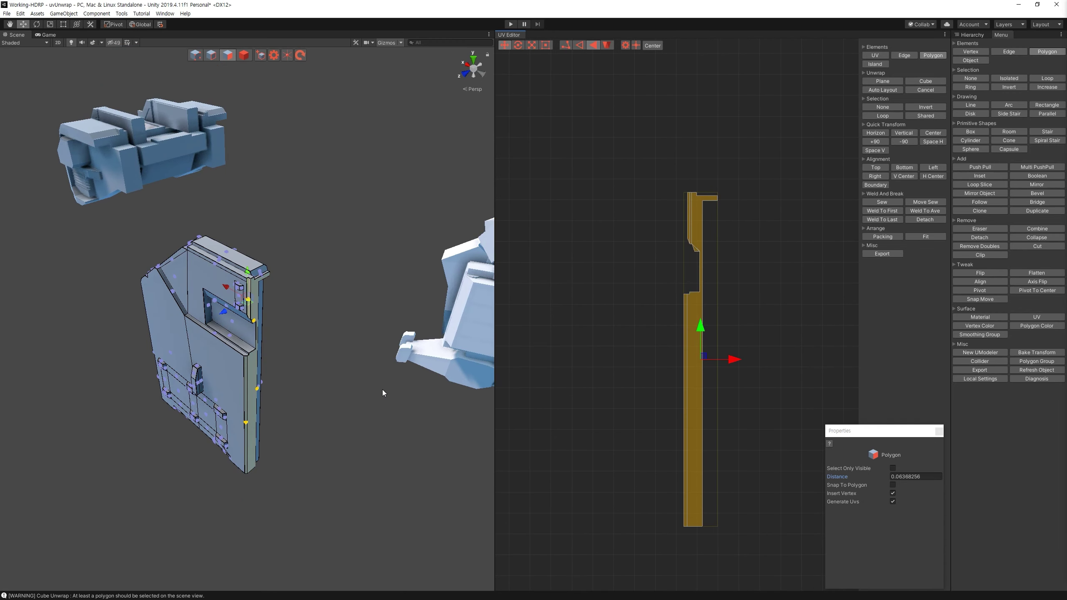
pyautogui.keyDown('alt'); pyautogui.moveTo(402, 355); pyautogui.dragTo(703, 372); pyautogui.keyUp('alt')
pyautogui.scroll(-3, 707, 373)
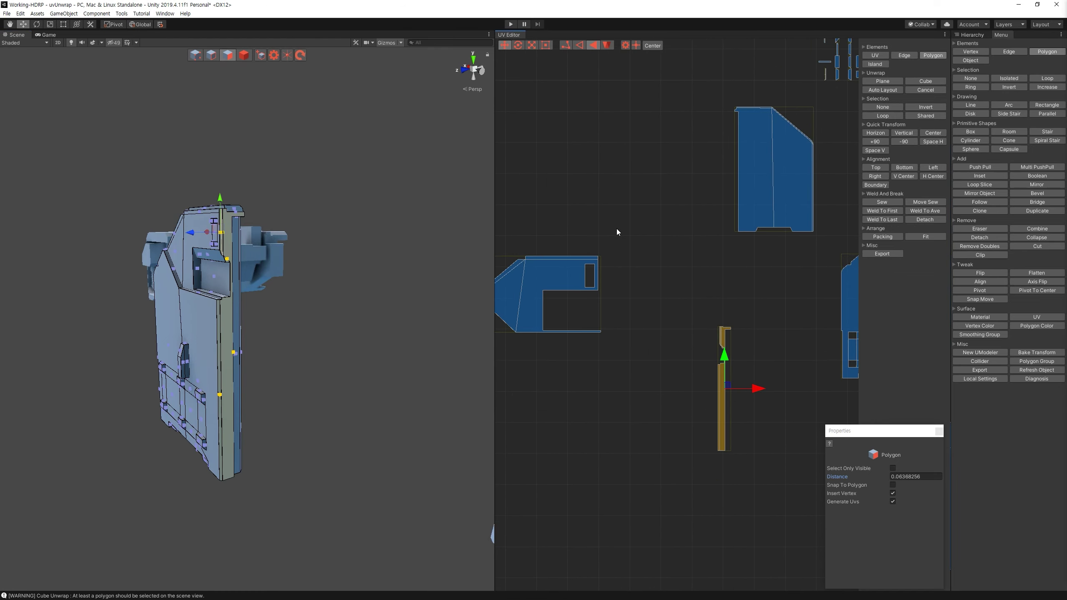
pyautogui.moveTo(598, 134); pyautogui.dragTo(721, 270)
pyautogui.moveTo(405, 231)
pyautogui.keyDown('alt'); pyautogui.mouseDown()
pyautogui.moveTo(371, 280)
pyautogui.moveTo(290, 340)
pyautogui.mouseUp(); pyautogui.keyUp('alt')
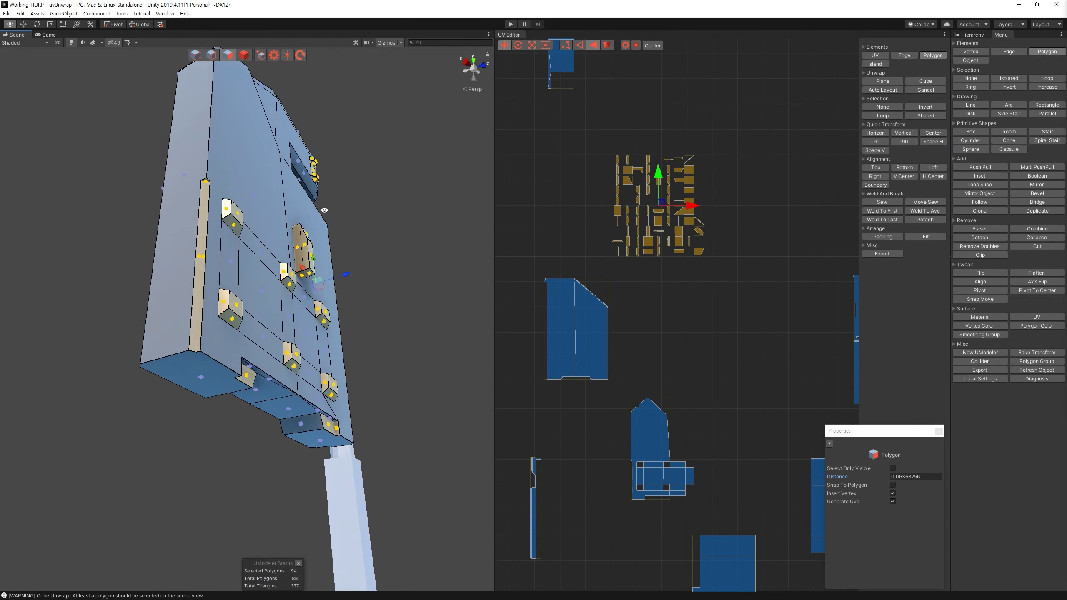
# Step: Plane-unwrap the long side strip into its own island, then Auto Layout the UVs
pyautogui.click(290, 339)
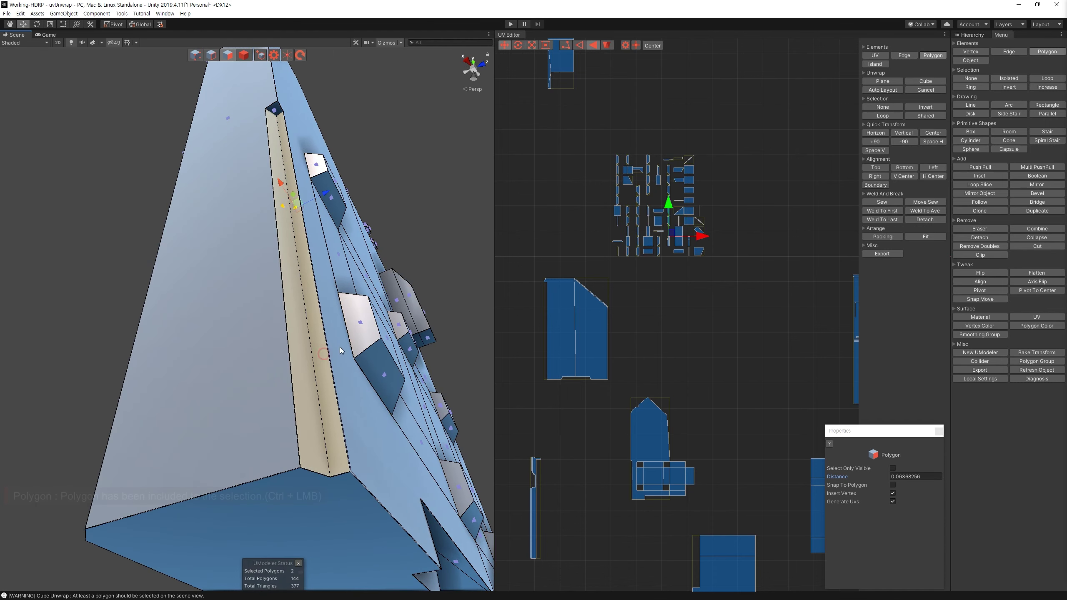
pyautogui.click(882, 82)
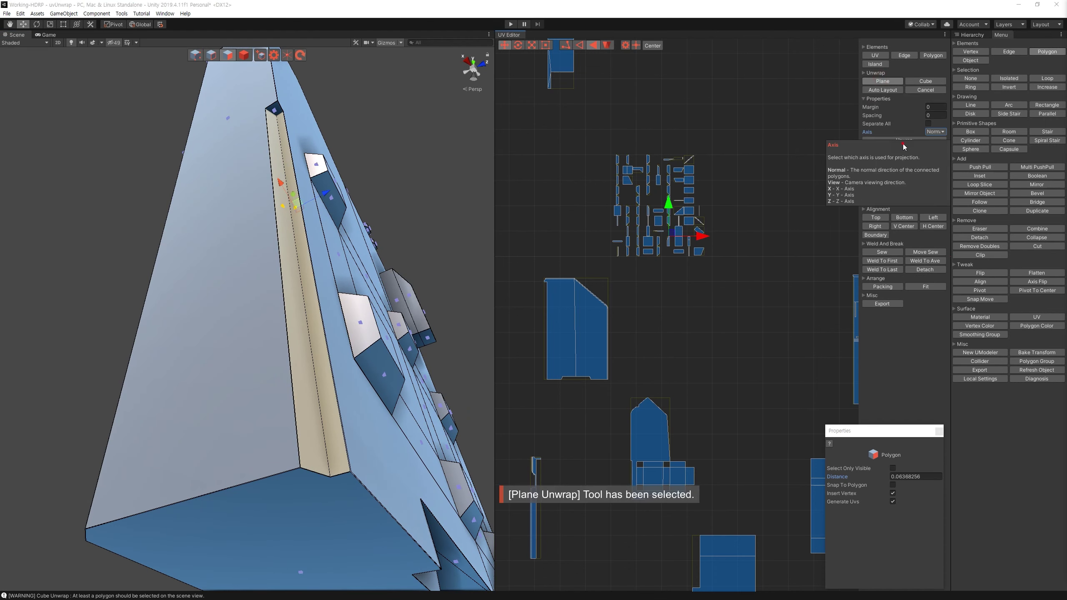
pyautogui.scroll(-2, 678, 273)
pyautogui.scroll(-2, 679, 274)
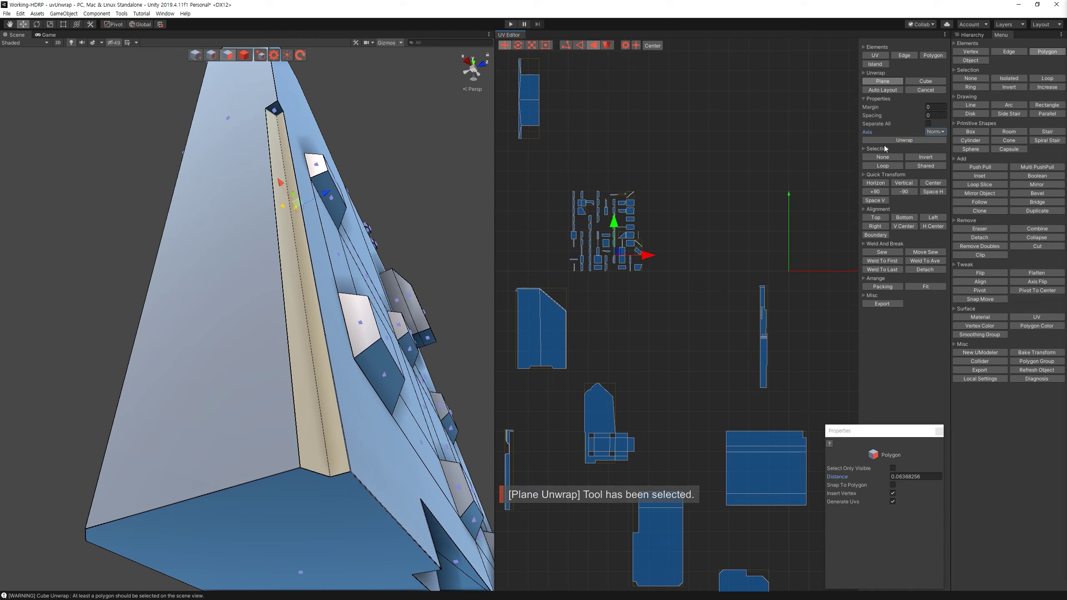
pyautogui.click(887, 141)
pyautogui.click(897, 93)
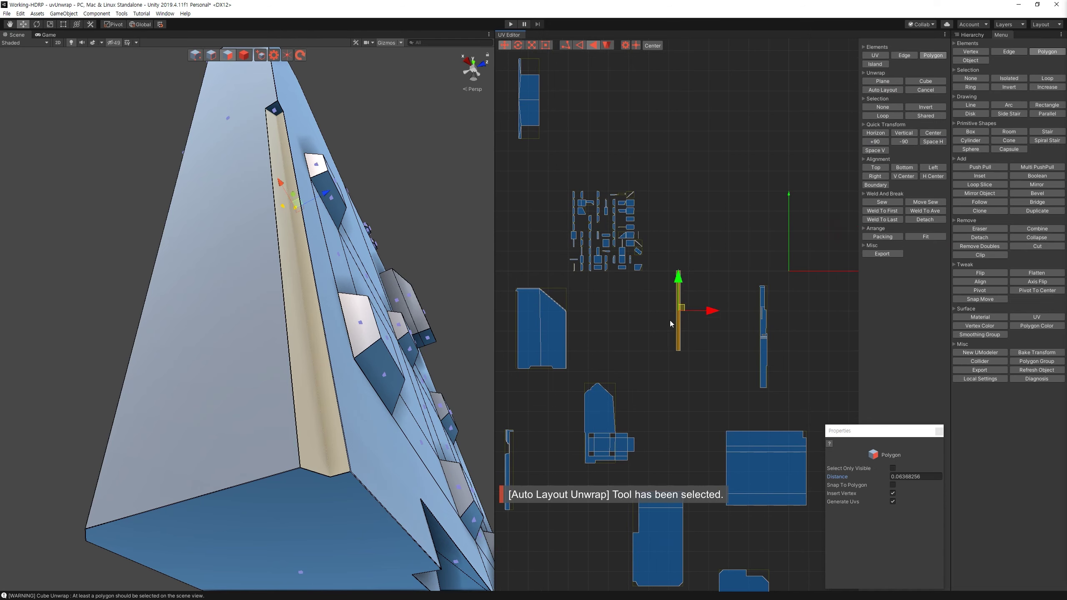
pyautogui.moveTo(552, 164); pyautogui.dragTo(672, 281)
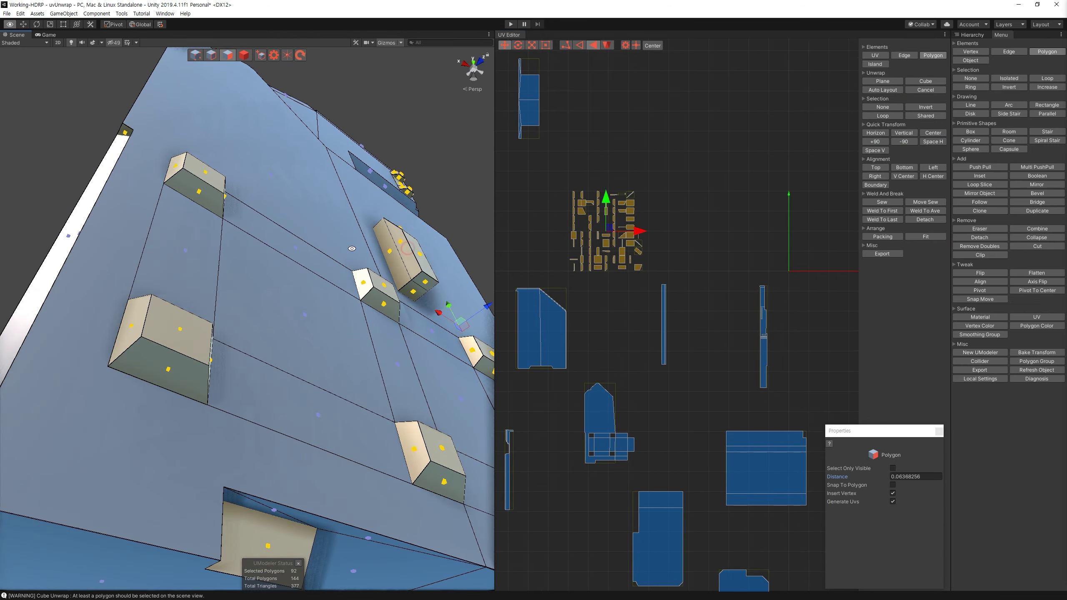
# Step: Collapse the small pillar's extra vertices into a single vertex
pyautogui.moveTo(294, 273)
pyautogui.keyDown('alt'); pyautogui.mouseDown()
pyautogui.moveTo(345, 305)
pyautogui.moveTo(380, 421)
pyautogui.mouseUp(); pyautogui.keyUp('alt')
pyautogui.click(345, 305)
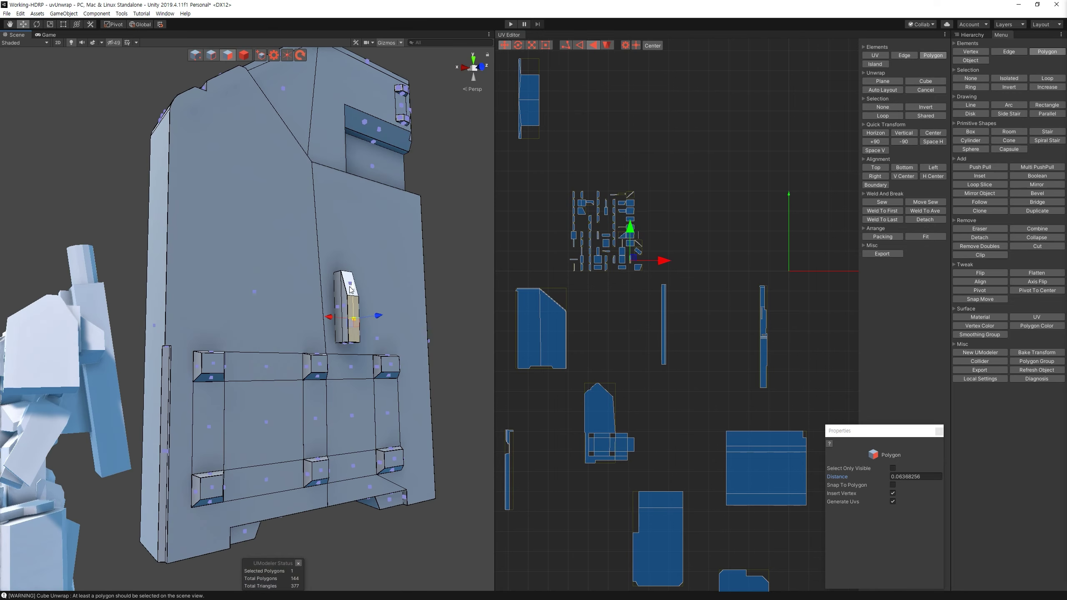
pyautogui.scroll(5, 380, 421)
pyautogui.keyDown('ctrl'); pyautogui.click(359, 345); pyautogui.keyUp('ctrl')
pyautogui.keyDown('ctrl'); pyautogui.click(357, 416); pyautogui.keyUp('ctrl')
pyautogui.moveTo(380, 421)
pyautogui.keyDown('alt'); pyautogui.mouseDown()
pyautogui.moveTo(375, 250)
pyautogui.moveTo(358, 252)
pyautogui.mouseUp(); pyautogui.keyUp('alt')
pyautogui.keyDown('ctrl'); pyautogui.click(375, 250); pyautogui.keyUp('ctrl')
pyautogui.keyDown('ctrl'); pyautogui.click(357, 252); pyautogui.keyUp('ctrl')
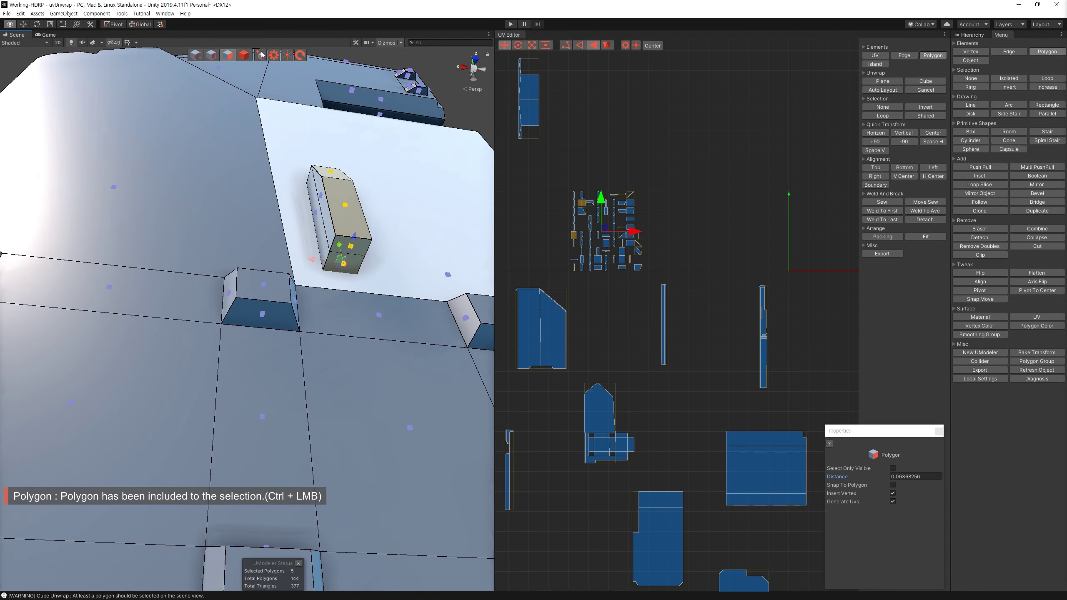
pyautogui.click(203, 57)
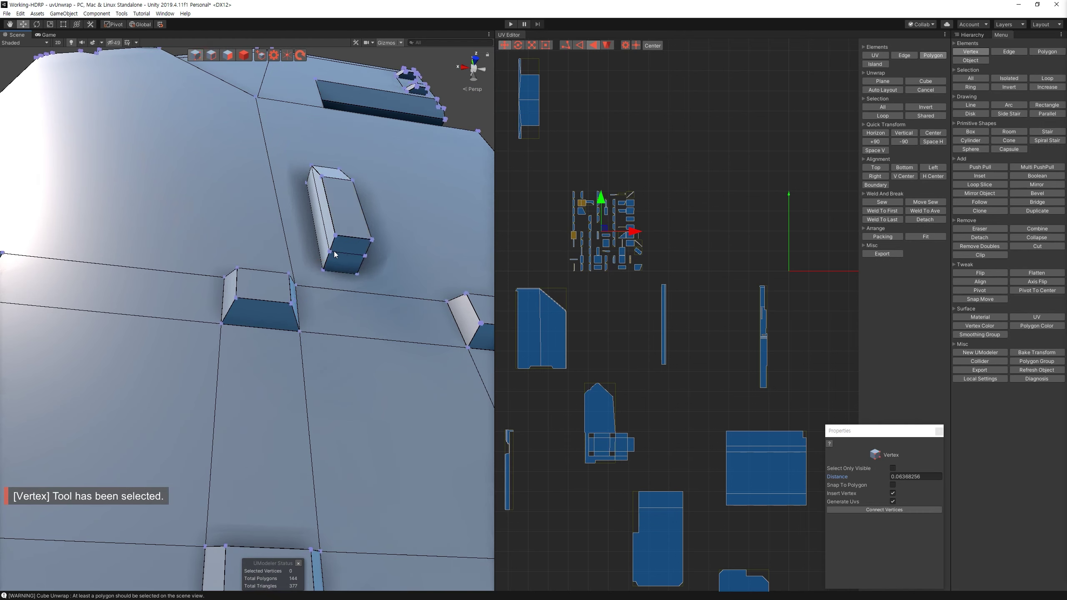
pyautogui.click(331, 252)
pyautogui.click(1012, 237)
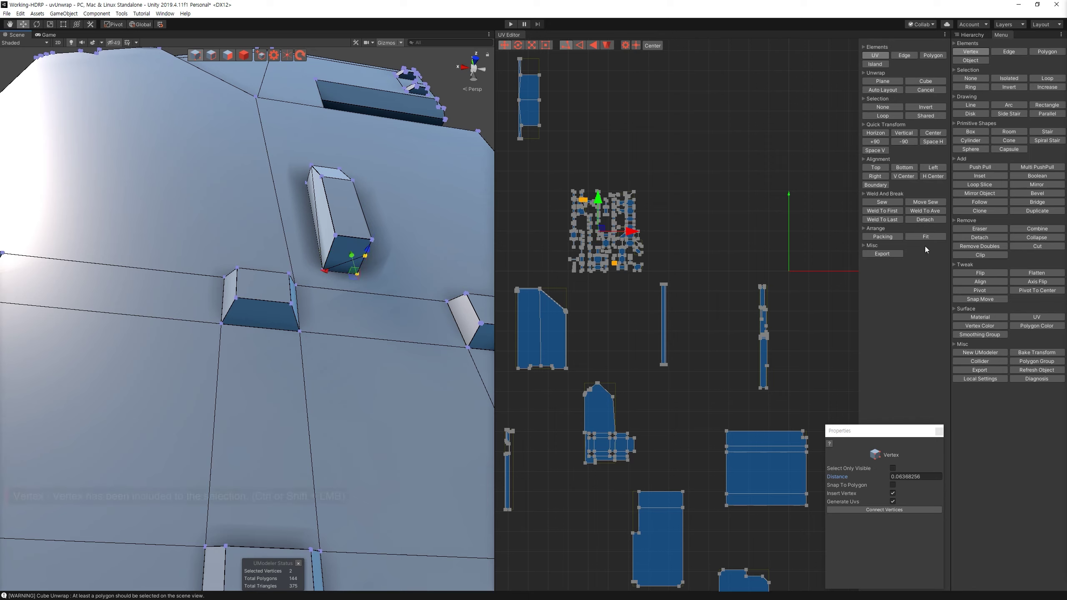
# Step: Find the invalid polygon with Diagnosis > Select Invalid Polygons and delete it
pyautogui.click(1023, 380)
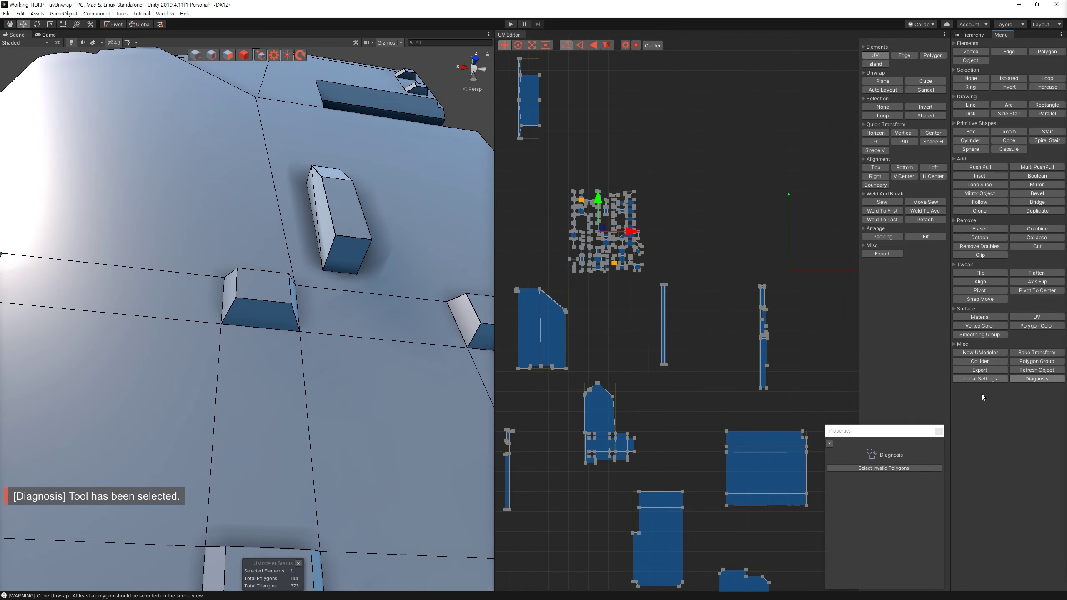
pyautogui.click(886, 468)
pyautogui.press('Delete')
# Step: Plane-project the small bar and the large right face, then auto-layout the UVs
pyautogui.moveTo(335, 262)
pyautogui.keyDown('alt'); pyautogui.mouseDown()
pyautogui.moveTo(419, 287)
pyautogui.moveTo(378, 290)
pyautogui.moveTo(357, 269)
pyautogui.mouseUp(); pyautogui.keyUp('alt')
pyautogui.click(338, 310)
pyautogui.keyDown('ctrl'); pyautogui.click(345, 319); pyautogui.keyUp('ctrl')
pyautogui.keyDown('ctrl'); pyautogui.click(333, 281); pyautogui.keyUp('ctrl')
pyautogui.keyDown('ctrl'); pyautogui.click(370, 260); pyautogui.keyUp('ctrl')
pyautogui.click(882, 81)
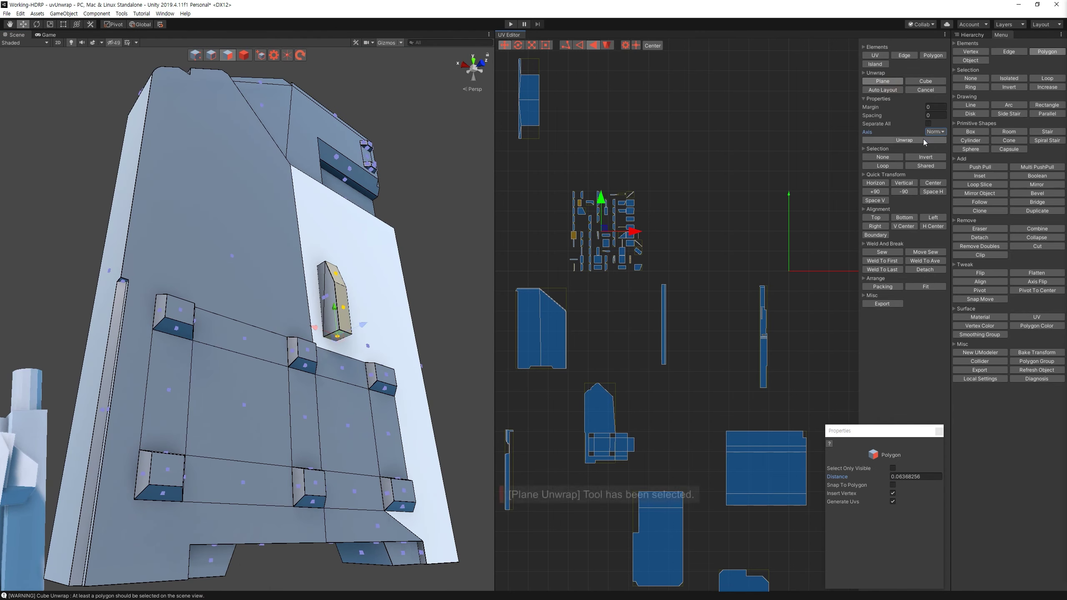
pyautogui.click(890, 91)
# Step: Plane-project the bar's faces into their own island and move it to the top of the layout
pyautogui.click(332, 328)
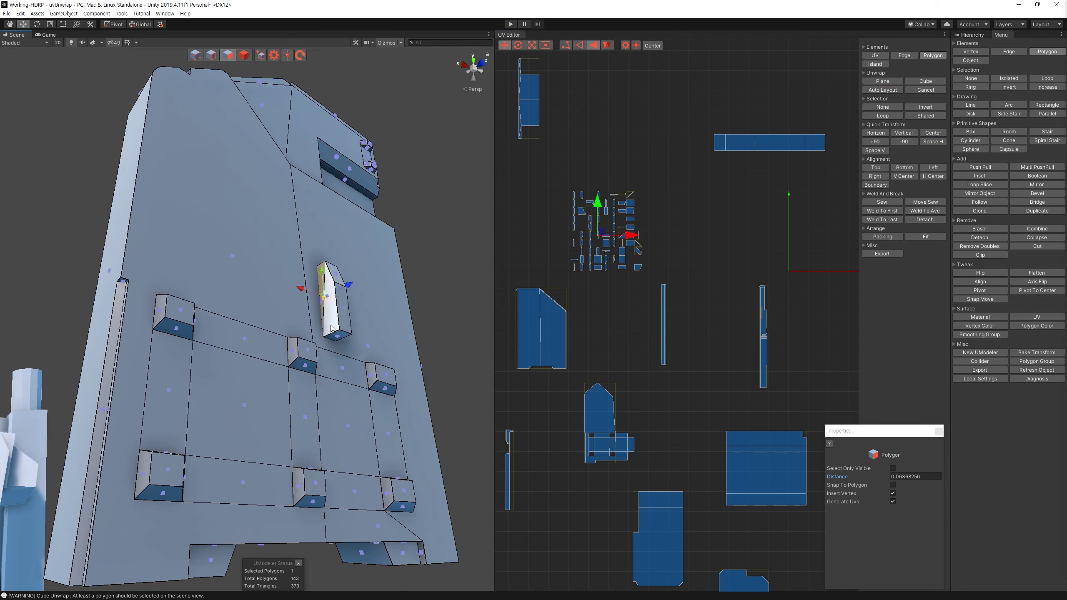
pyautogui.keyDown('ctrl'); pyautogui.click(332, 328); pyautogui.keyUp('ctrl')
pyautogui.keyDown('alt'); pyautogui.moveTo(332, 327); pyautogui.dragTo(212, 294); pyautogui.keyUp('alt')
pyautogui.keyDown('ctrl'); pyautogui.click(212, 293); pyautogui.keyUp('ctrl')
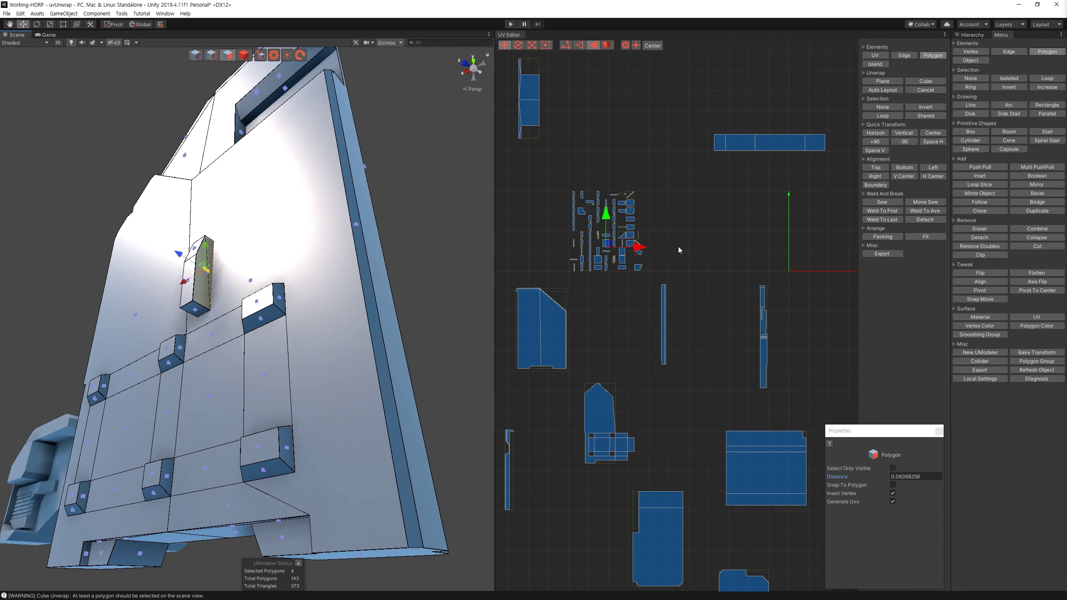
pyautogui.click(882, 81)
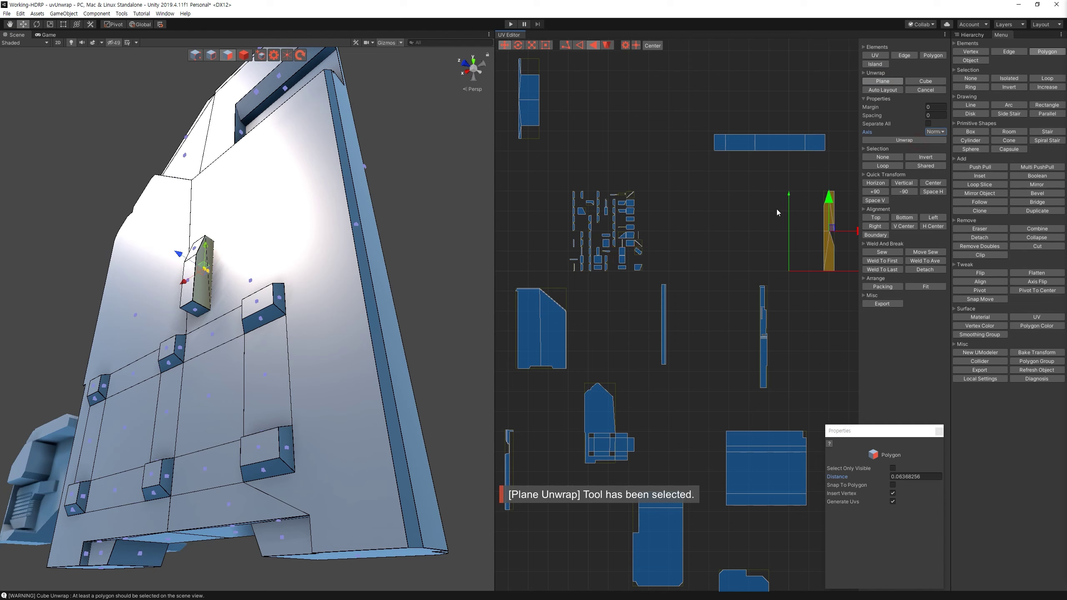
pyautogui.moveTo(749, 69); pyautogui.dragTo(746, 80)
pyautogui.click(788, 93)
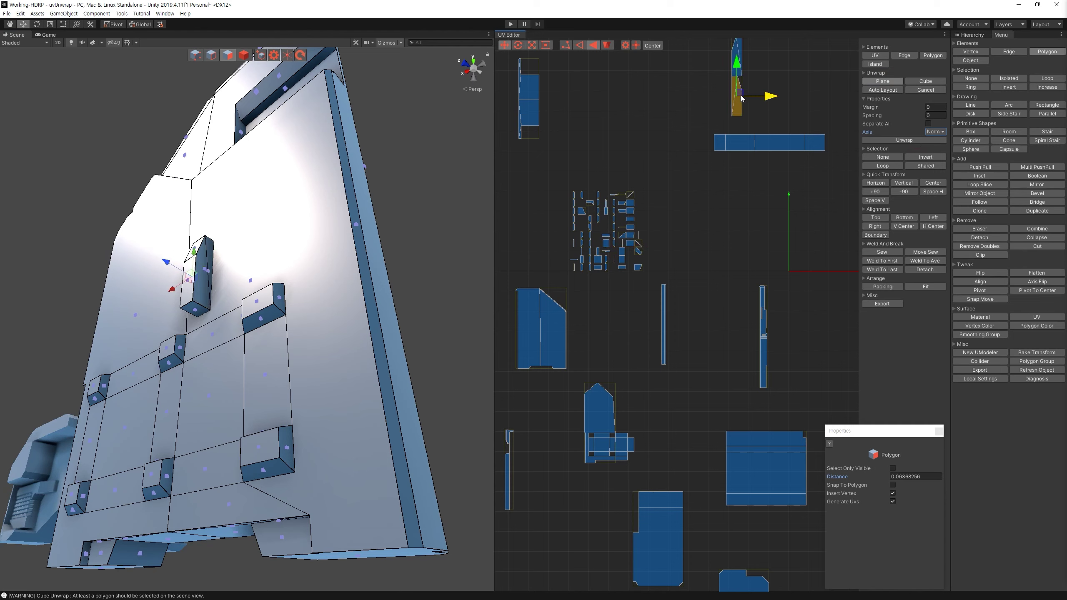
pyautogui.click(775, 142)
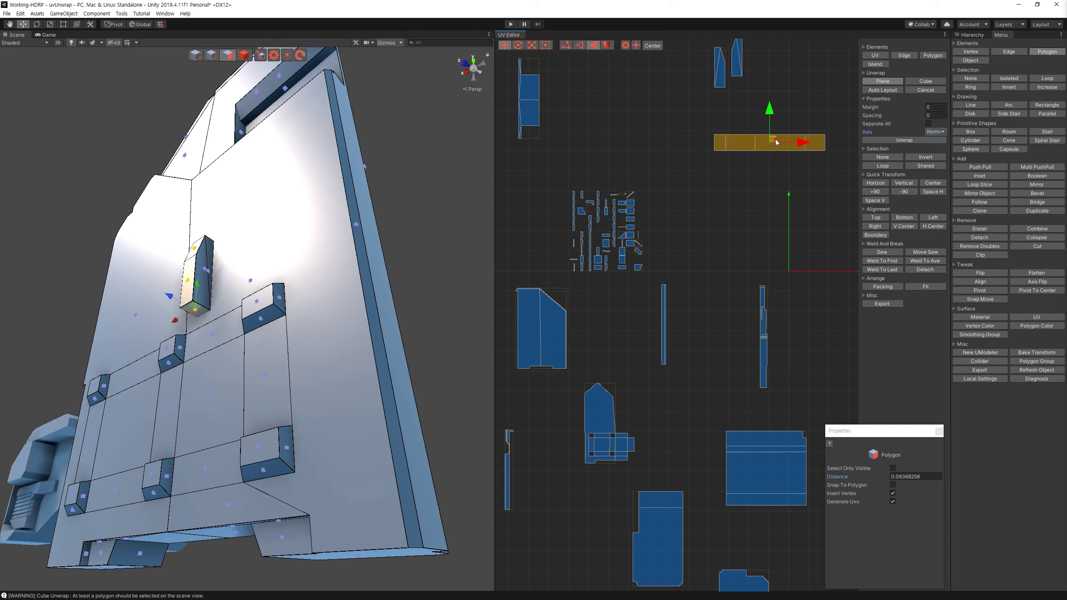
pyautogui.moveTo(538, 163); pyautogui.dragTo(675, 284)
# Step: Grow a selection from the frame's six recess faces and unwrap them into new islands
pyautogui.moveTo(474, 269)
pyautogui.keyDown('alt'); pyautogui.mouseDown()
pyautogui.moveTo(429, 234)
pyautogui.moveTo(265, 345)
pyautogui.mouseUp(); pyautogui.keyUp('alt')
pyautogui.click(207, 301)
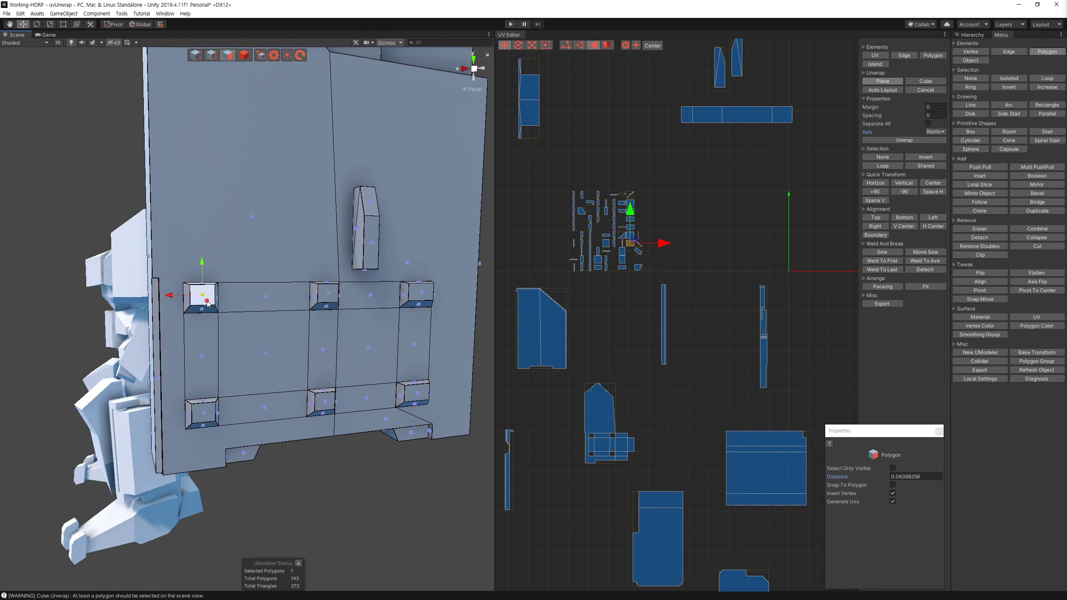
pyautogui.keyDown('ctrl'); pyautogui.click(327, 295); pyautogui.keyUp('ctrl')
pyautogui.keyDown('ctrl'); pyautogui.click(419, 292); pyautogui.keyUp('ctrl')
pyautogui.keyDown('ctrl'); pyautogui.click(416, 393); pyautogui.keyUp('ctrl')
pyautogui.keyDown('ctrl'); pyautogui.click(323, 400); pyautogui.keyUp('ctrl')
pyautogui.keyDown('ctrl'); pyautogui.click(203, 412); pyautogui.keyUp('ctrl')
pyautogui.click(1046, 87)
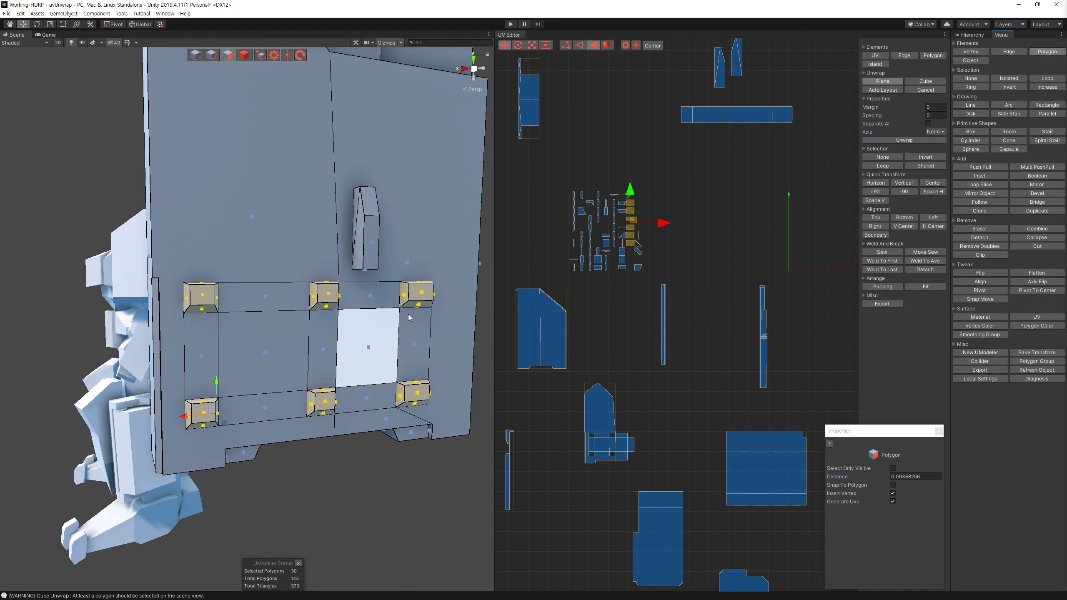
pyautogui.click(915, 141)
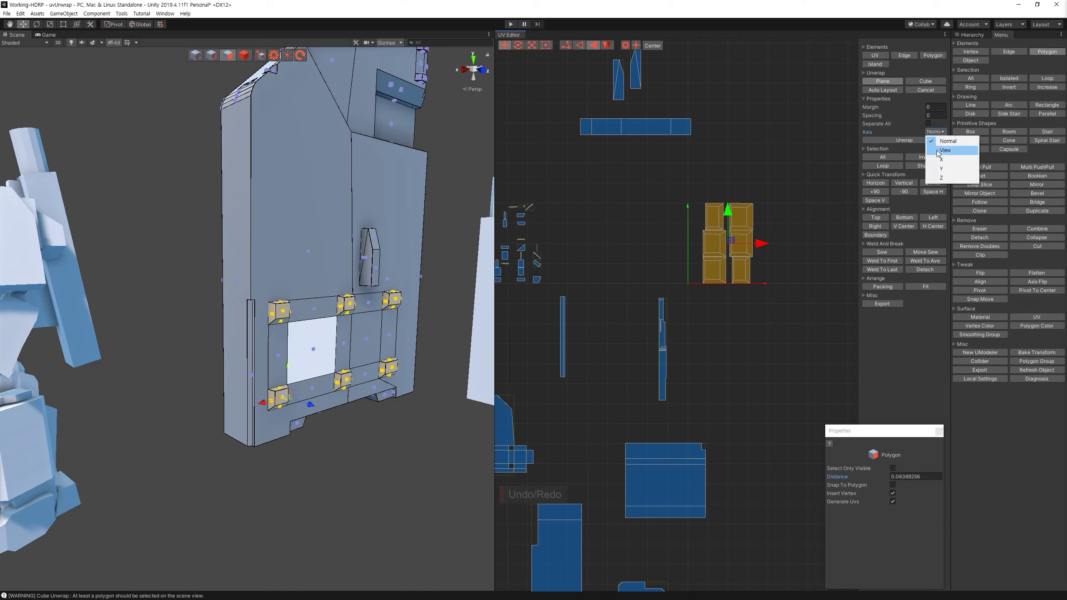
# Step: Re-unwrap the recesses projected along the Z axis and inspect the resulting islands
pyautogui.click(941, 177)
pyautogui.click(906, 141)
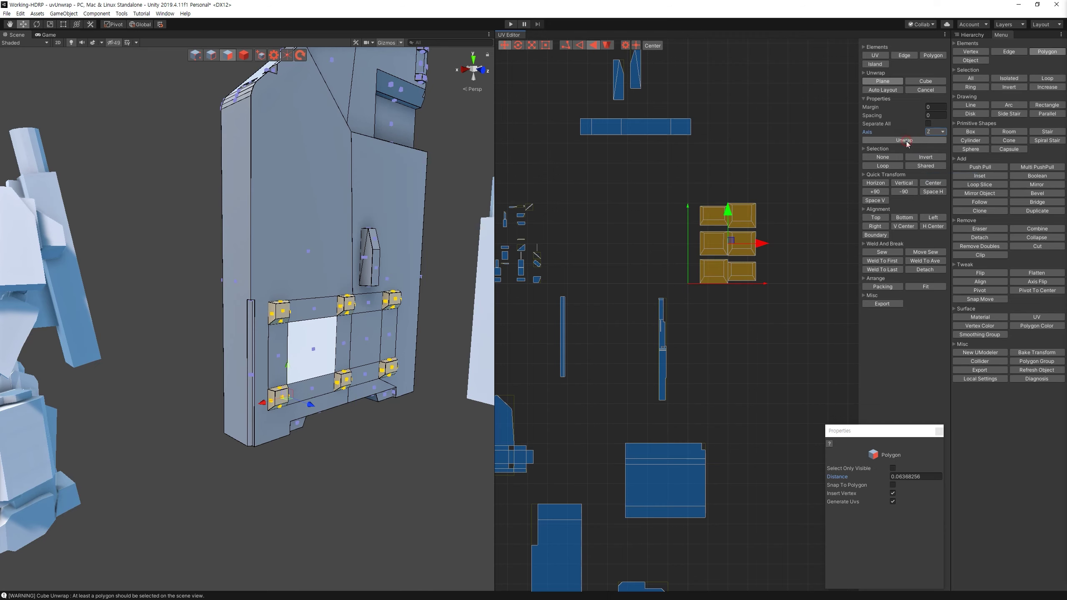
pyautogui.moveTo(734, 241); pyautogui.dragTo(608, 330, button='middle')
pyautogui.scroll(2, 696, 298)
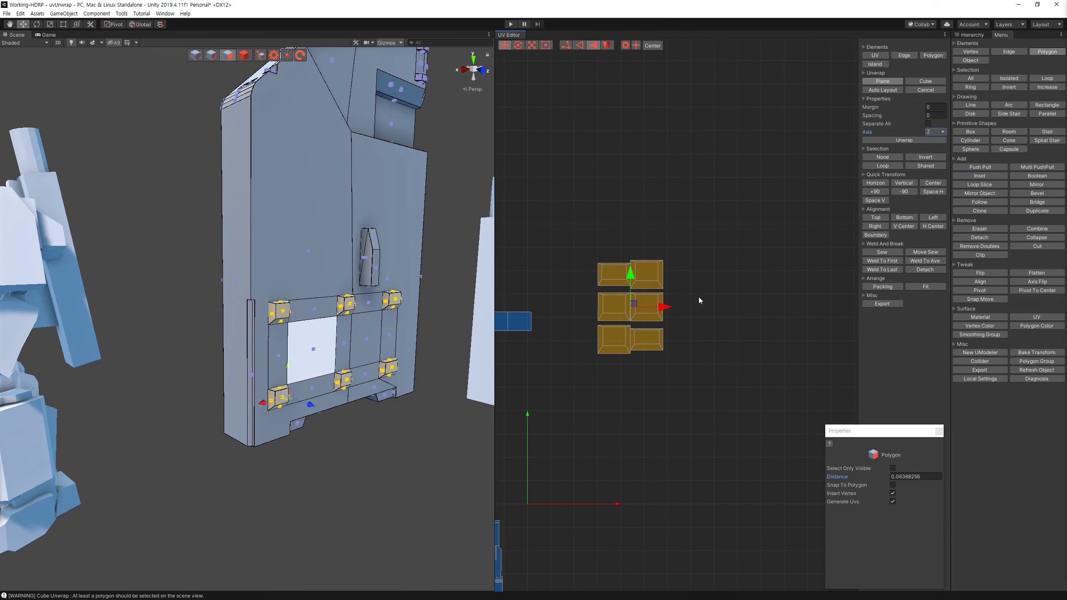
pyautogui.moveTo(573, 271); pyautogui.dragTo(660, 264, button='middle')
pyautogui.moveTo(622, 207); pyautogui.dragTo(698, 374)
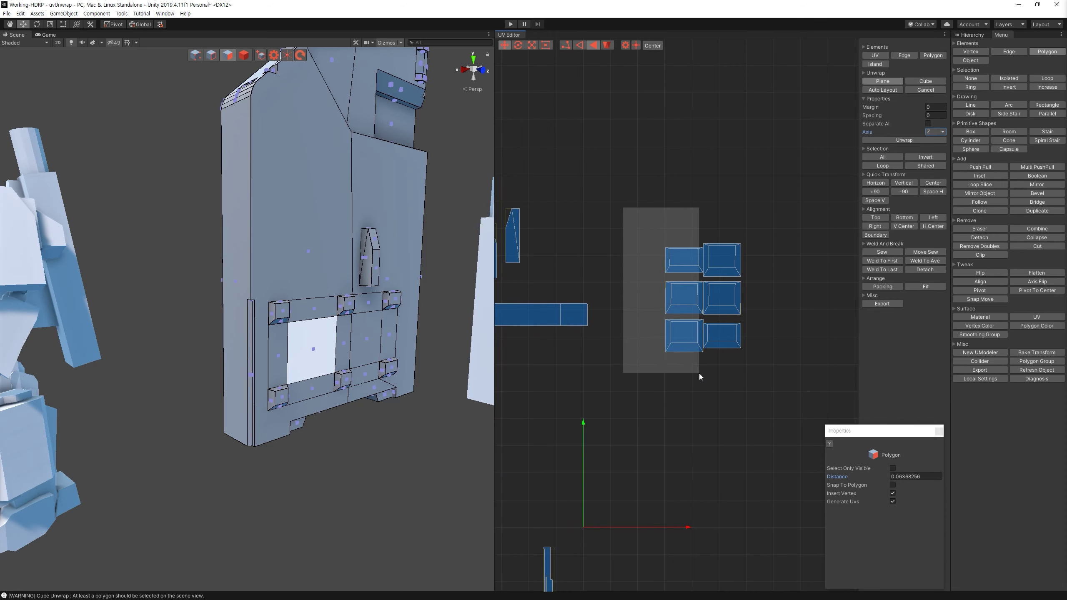
pyautogui.click(774, 418)
pyautogui.scroll(-4, 722, 376)
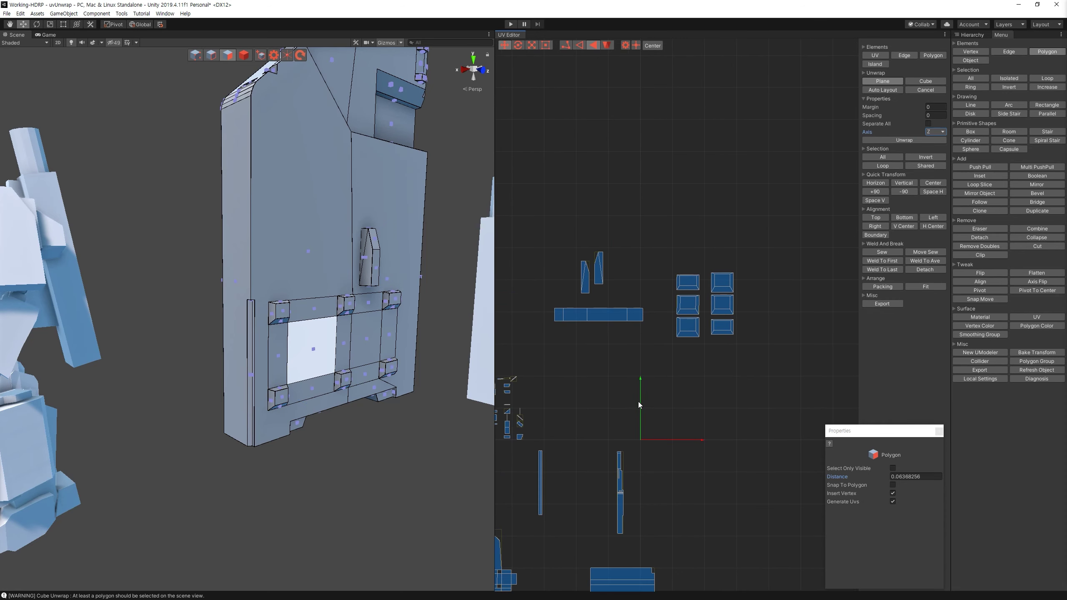
pyautogui.moveTo(587, 347); pyautogui.dragTo(655, 418)
# Step: Plane-project the panel's ledge and front faces, then auto-layout the small UV pieces
pyautogui.keyDown('alt'); pyautogui.moveTo(441, 261); pyautogui.dragTo(385, 263); pyautogui.keyUp('alt')
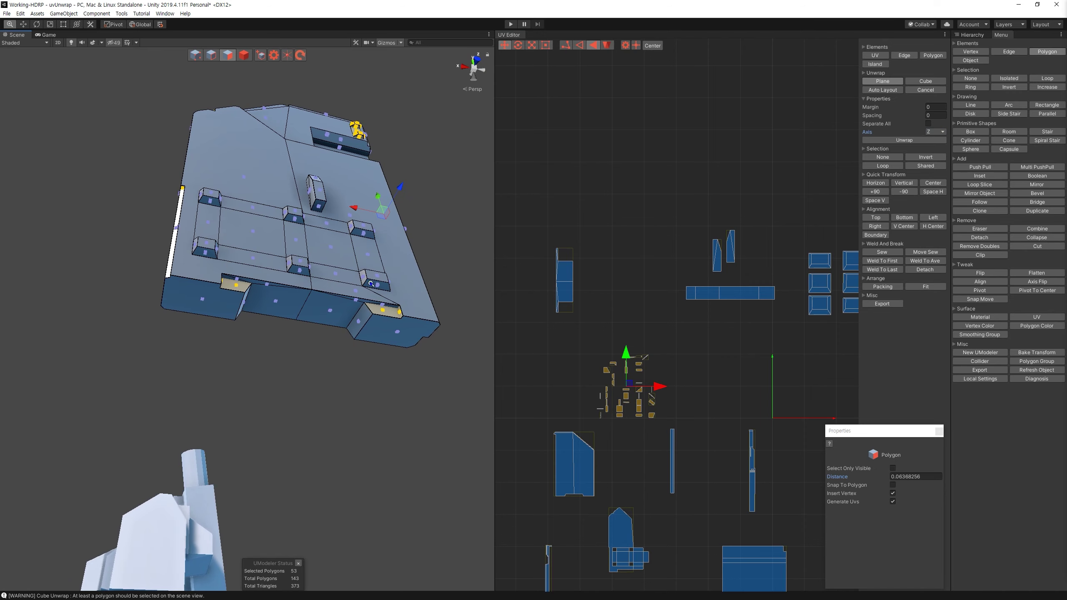
pyautogui.scroll(4, 420, 269)
pyautogui.click(462, 274)
pyautogui.keyDown('ctrl'); pyautogui.click(173, 260); pyautogui.keyUp('ctrl')
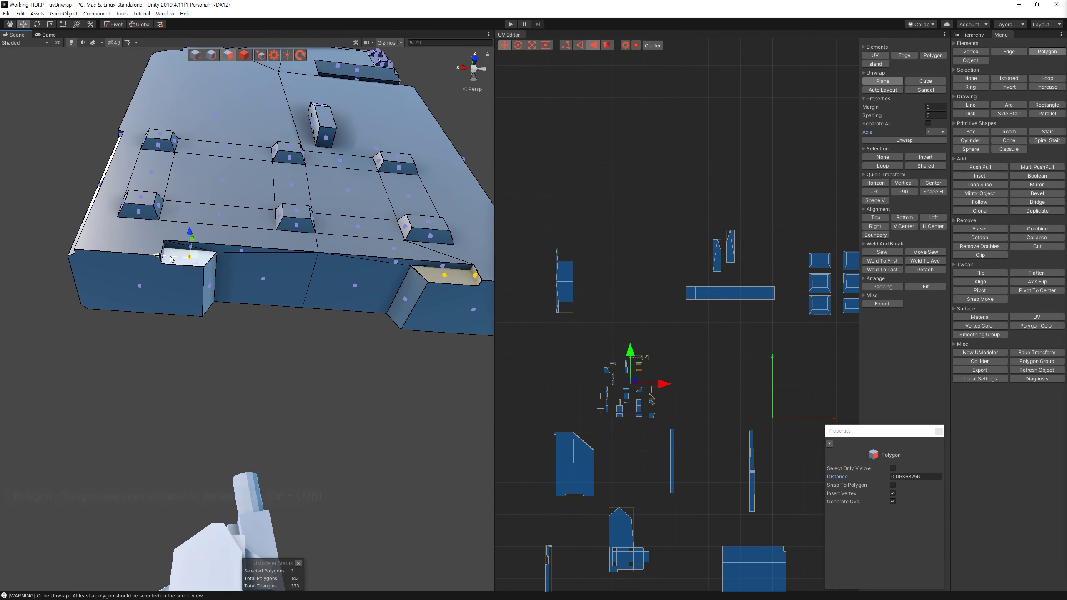
pyautogui.scroll(3, 252, 294)
pyautogui.keyDown('ctrl'); pyautogui.click(474, 227); pyautogui.keyUp('ctrl')
pyautogui.keyDown('ctrl'); pyautogui.click(471, 236); pyautogui.keyUp('ctrl')
pyautogui.click(917, 140)
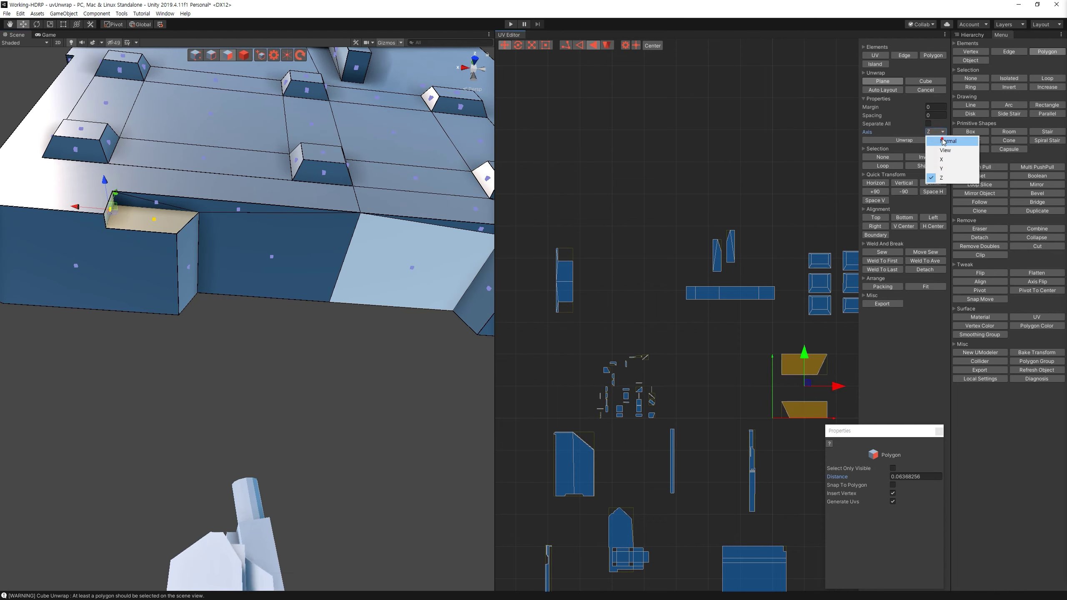
pyautogui.click(883, 90)
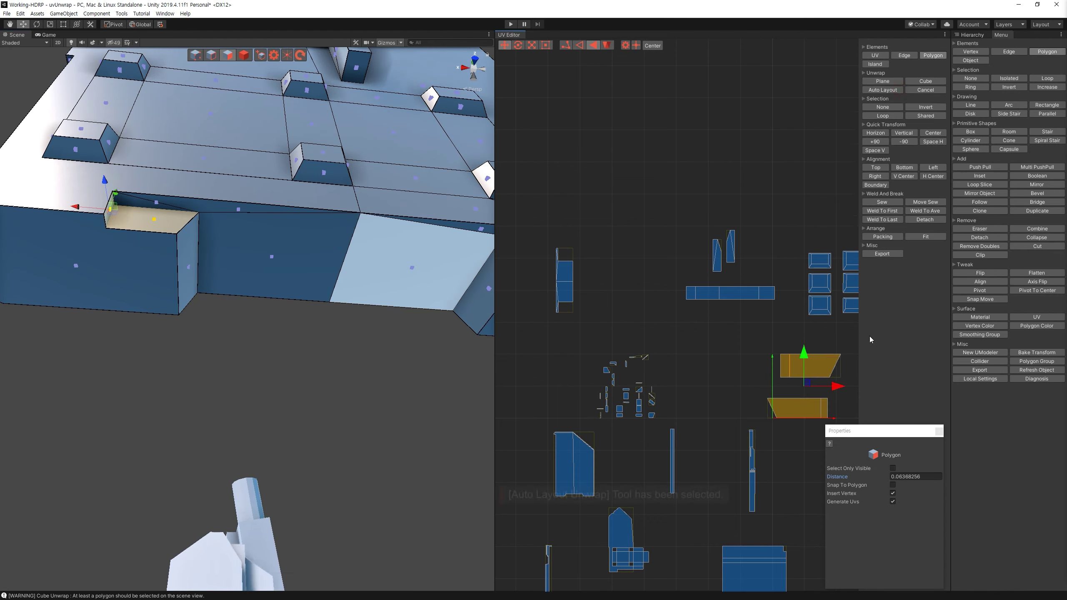
pyautogui.click(805, 382)
pyautogui.moveTo(604, 362); pyautogui.dragTo(666, 417)
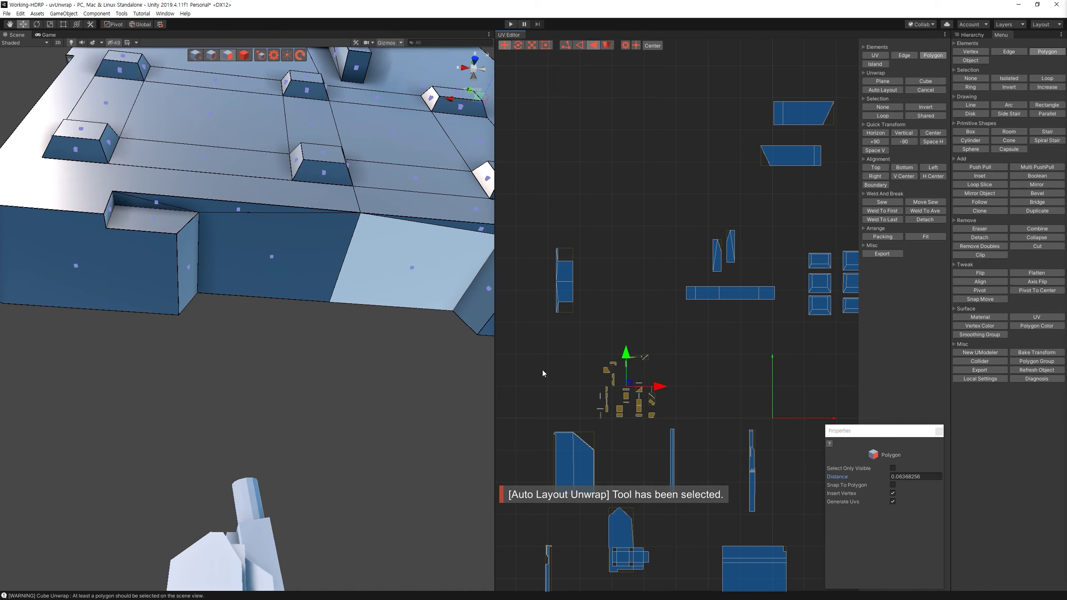
# Step: Combine the two overlapping vertices at the side strip's corner into one
pyautogui.keyDown('alt'); pyautogui.moveTo(341, 291); pyautogui.dragTo(407, 333); pyautogui.keyUp('alt')
pyautogui.click(403, 303)
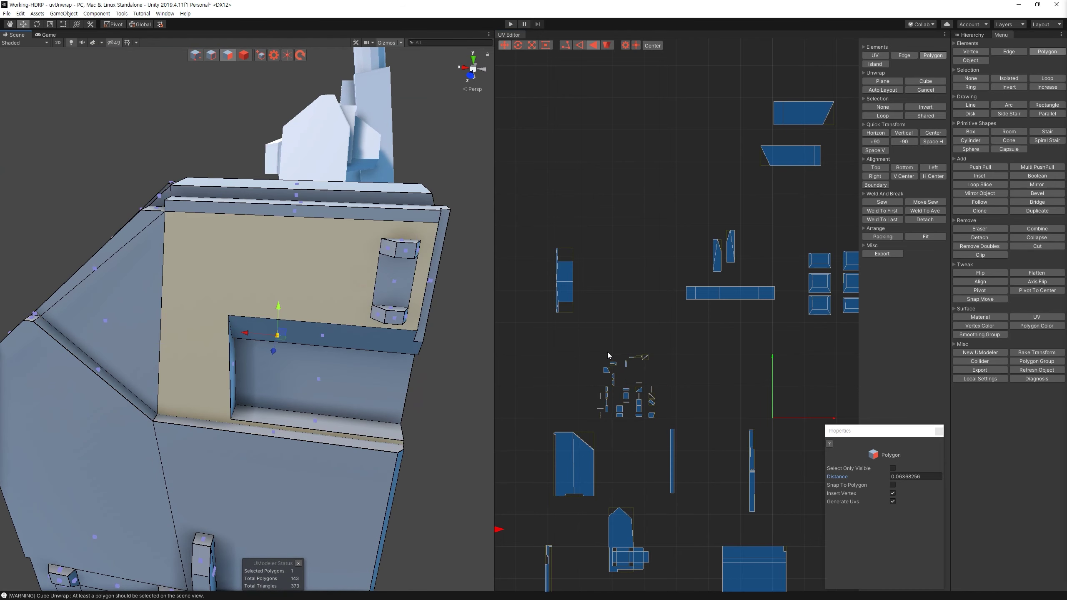
pyautogui.scroll(-2, 556, 496)
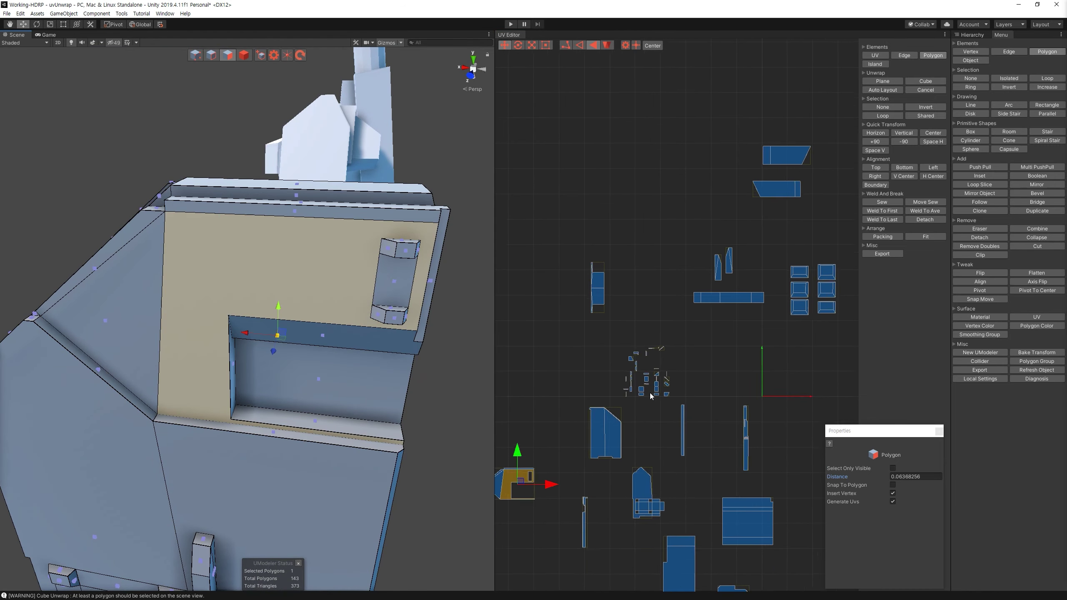
pyautogui.keyDown('ctrl'); pyautogui.click(393, 280); pyautogui.keyUp('ctrl')
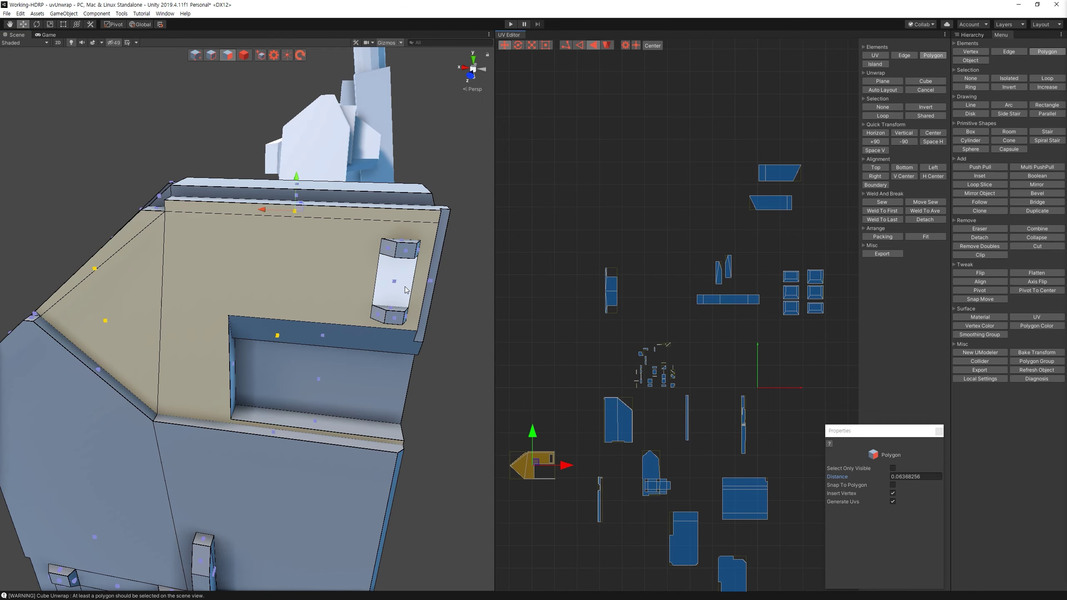
pyautogui.keyDown('alt'); pyautogui.moveTo(367, 421); pyautogui.dragTo(416, 381); pyautogui.keyUp('alt')
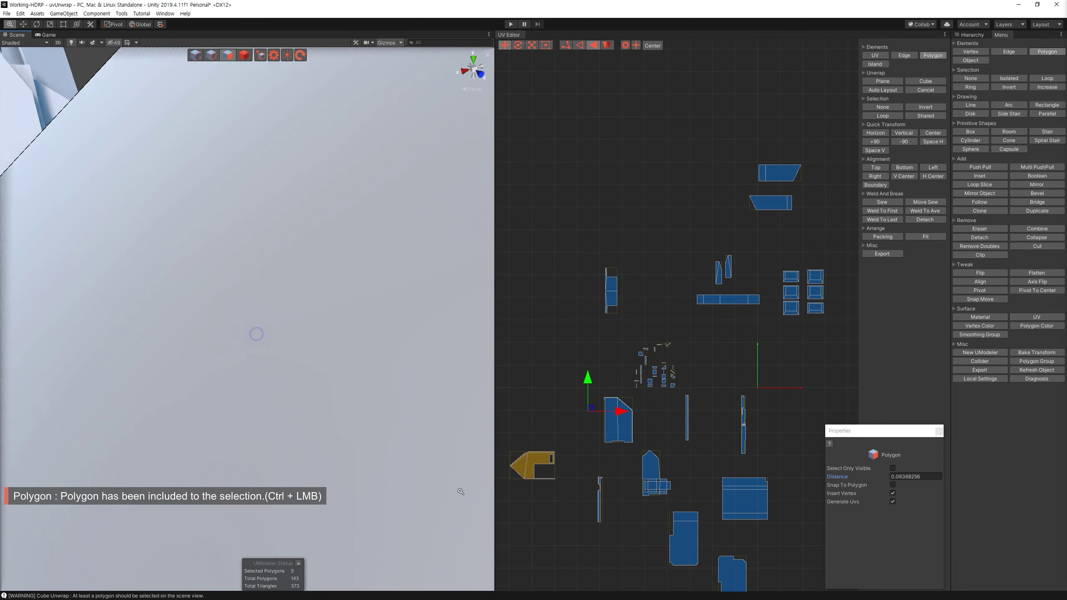
pyautogui.keyDown('alt'); pyautogui.moveTo(417, 381); pyautogui.dragTo(400, 466, button='right'); pyautogui.keyUp('alt')
pyautogui.press('1')
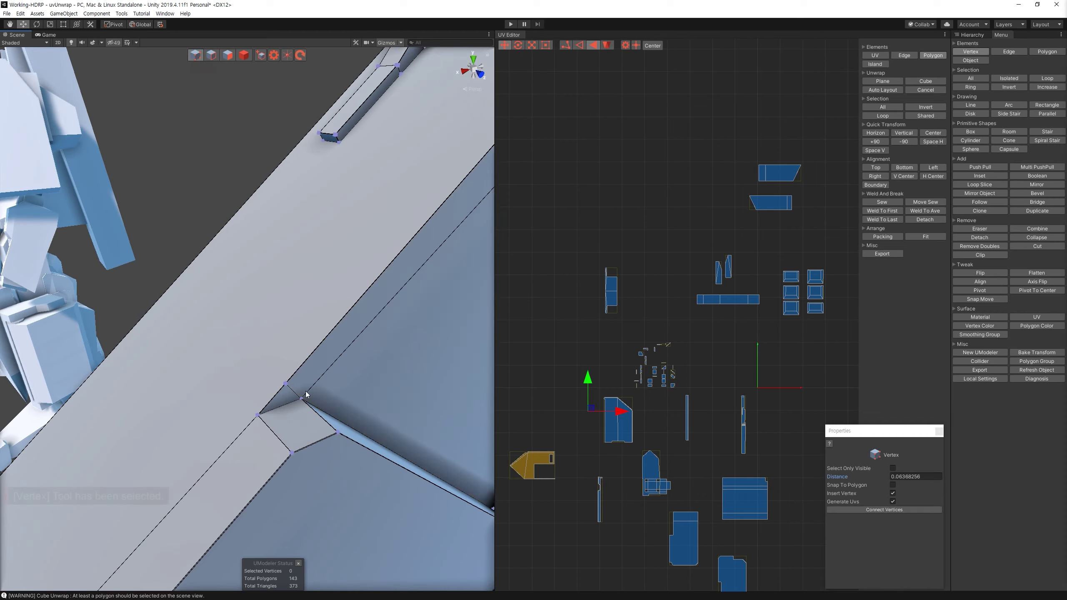
pyautogui.click(286, 385)
pyautogui.click(1042, 229)
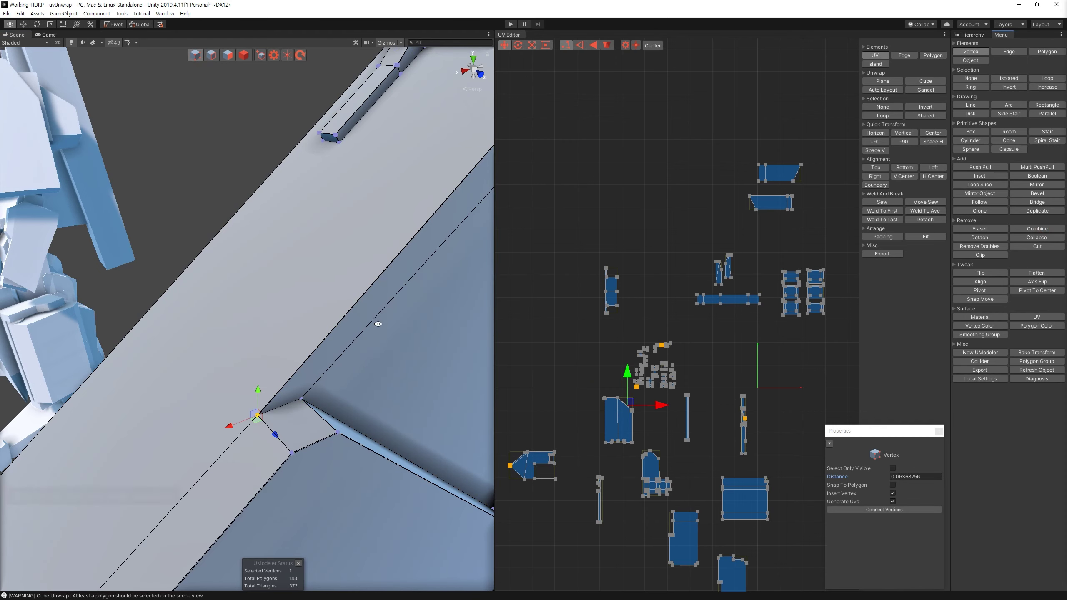
# Step: Plane-unwrap the panel's front faces, handle recess and inner strip into one framed UV island
pyautogui.keyDown('alt'); pyautogui.moveTo(377, 321); pyautogui.dragTo(325, 243); pyautogui.keyUp('alt')
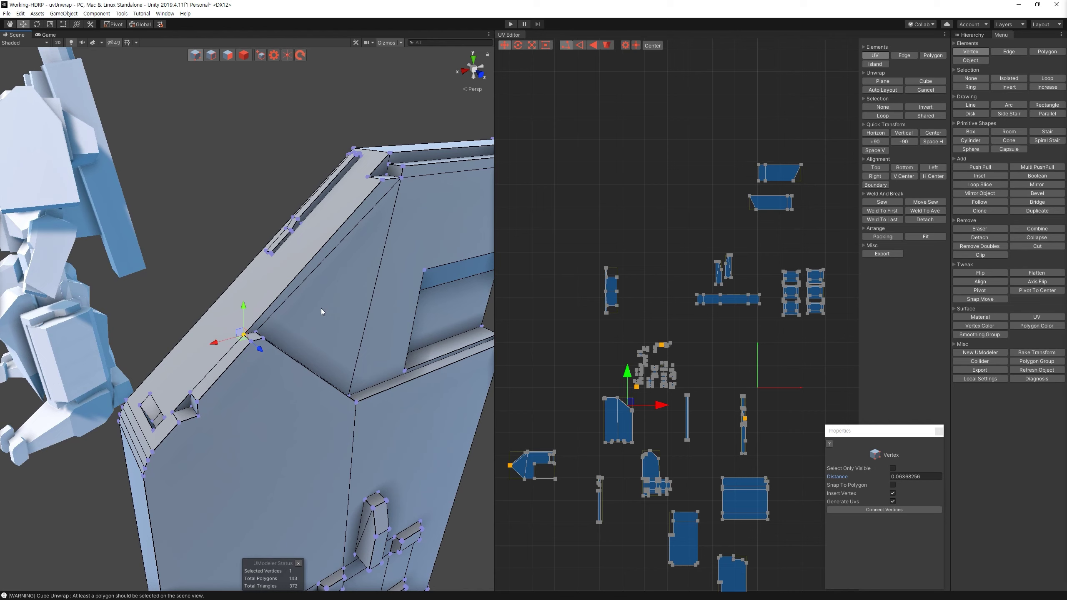
pyautogui.click(230, 60)
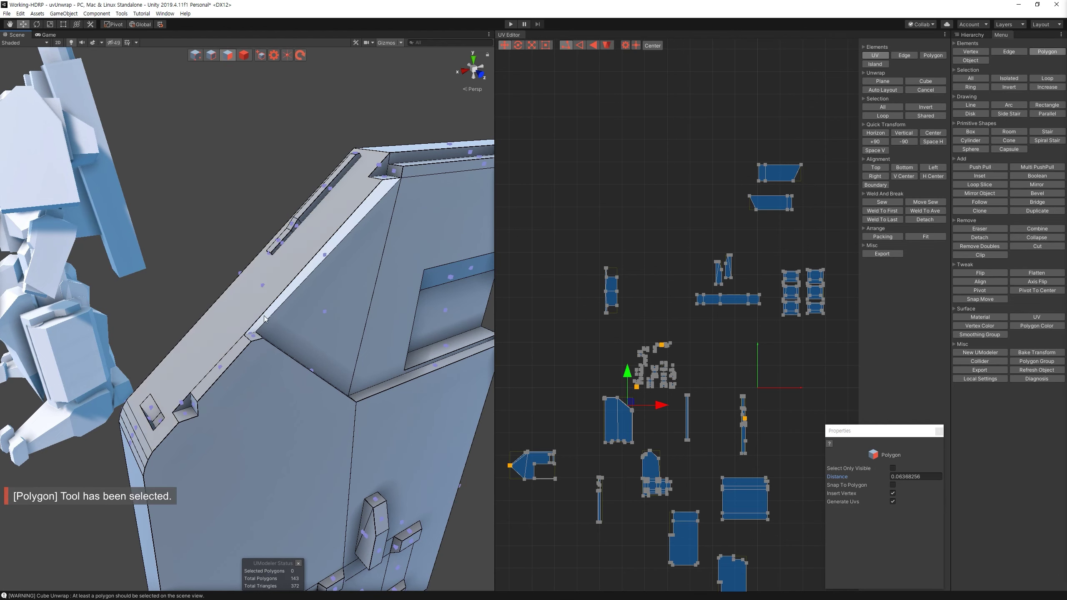
pyautogui.click(375, 306)
pyautogui.doubleClick(375, 305)
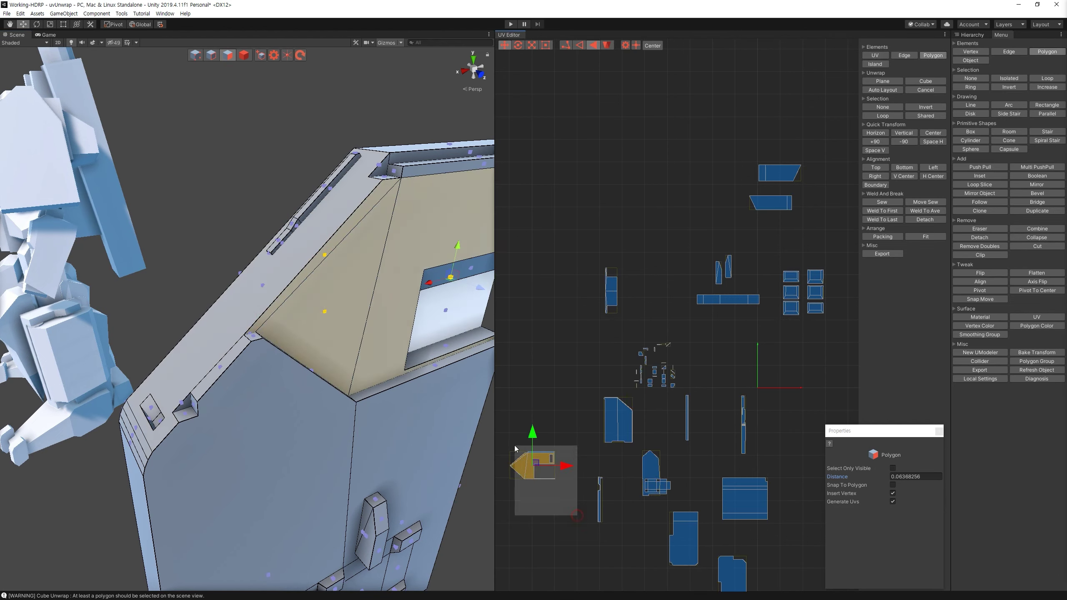
pyautogui.keyDown('alt'); pyautogui.moveTo(375, 306); pyautogui.dragTo(434, 230); pyautogui.keyUp('alt')
pyautogui.keyDown('ctrl'); pyautogui.click(371, 248); pyautogui.keyUp('ctrl')
pyautogui.keyDown('alt'); pyautogui.moveTo(419, 302); pyautogui.dragTo(350, 298); pyautogui.keyUp('alt')
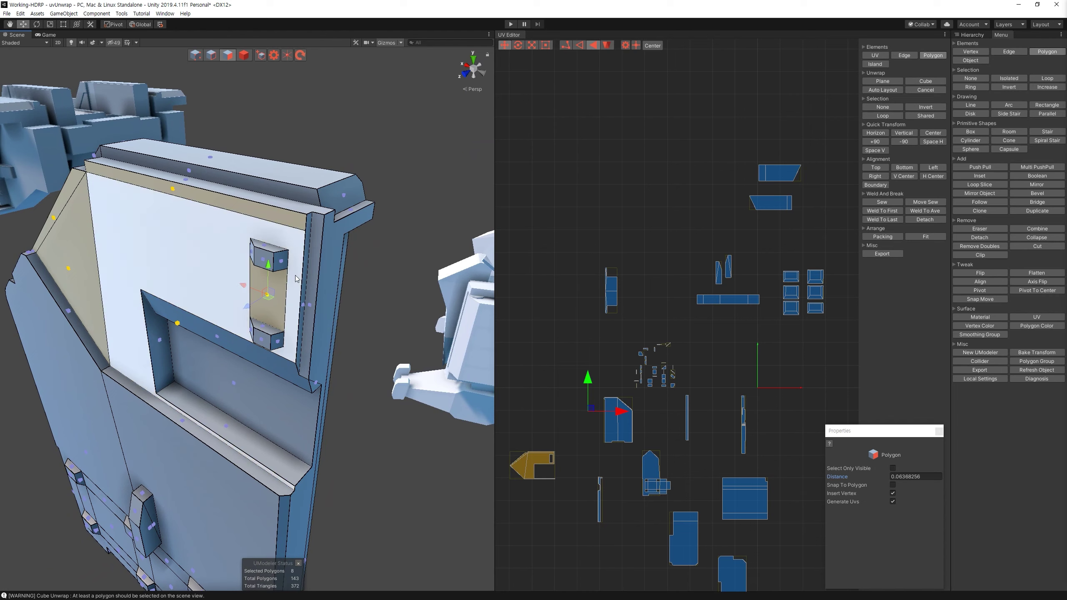
pyautogui.keyDown('ctrl'); pyautogui.click(306, 286); pyautogui.keyUp('ctrl')
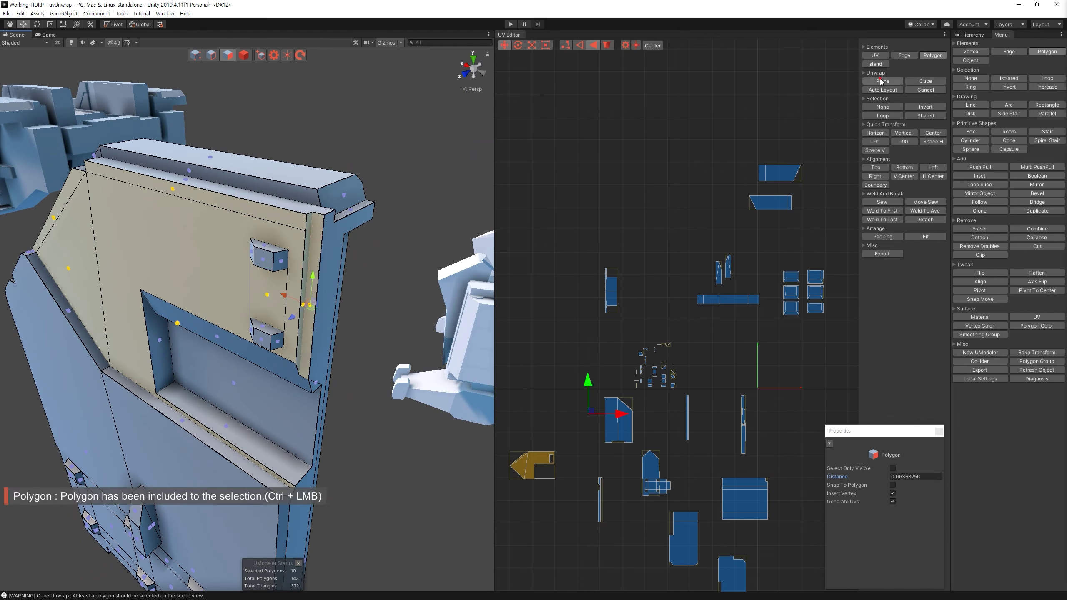
pyautogui.click(882, 82)
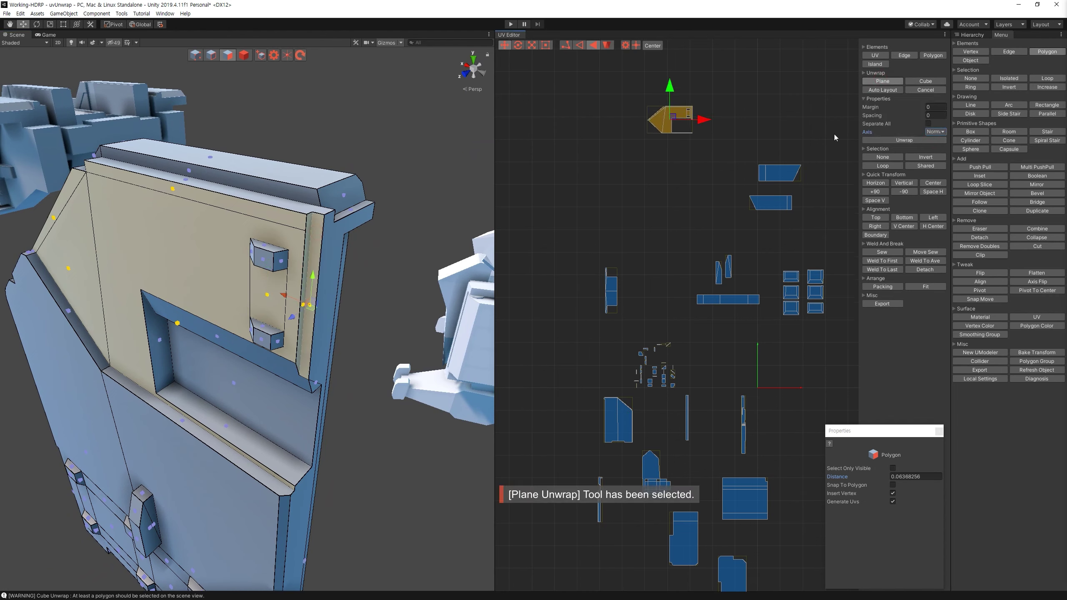
pyautogui.click(882, 90)
pyautogui.press('f')
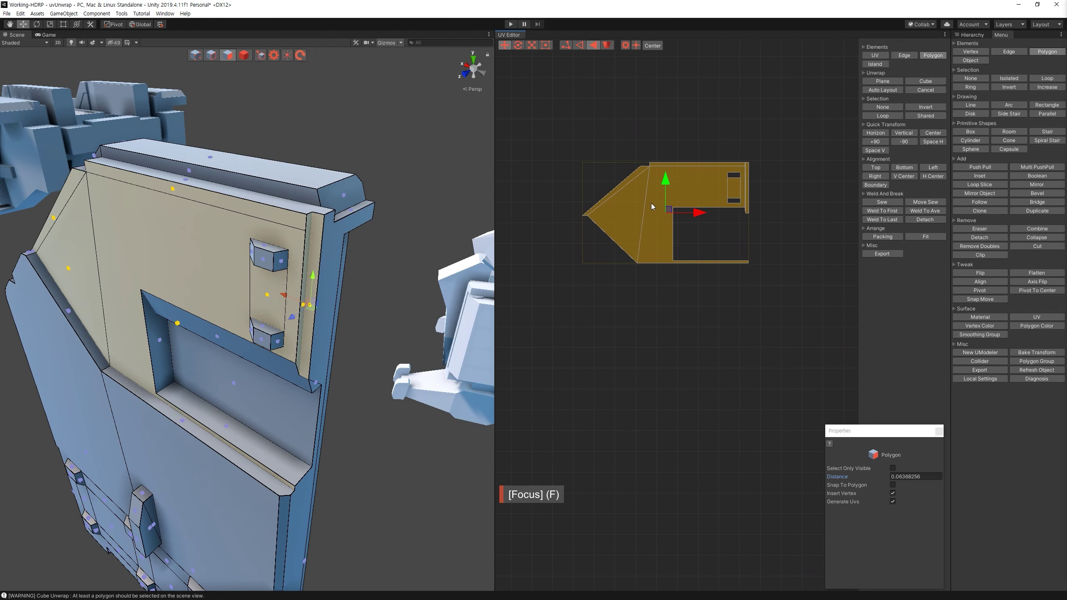
pyautogui.press('1')
pyautogui.click(311, 214)
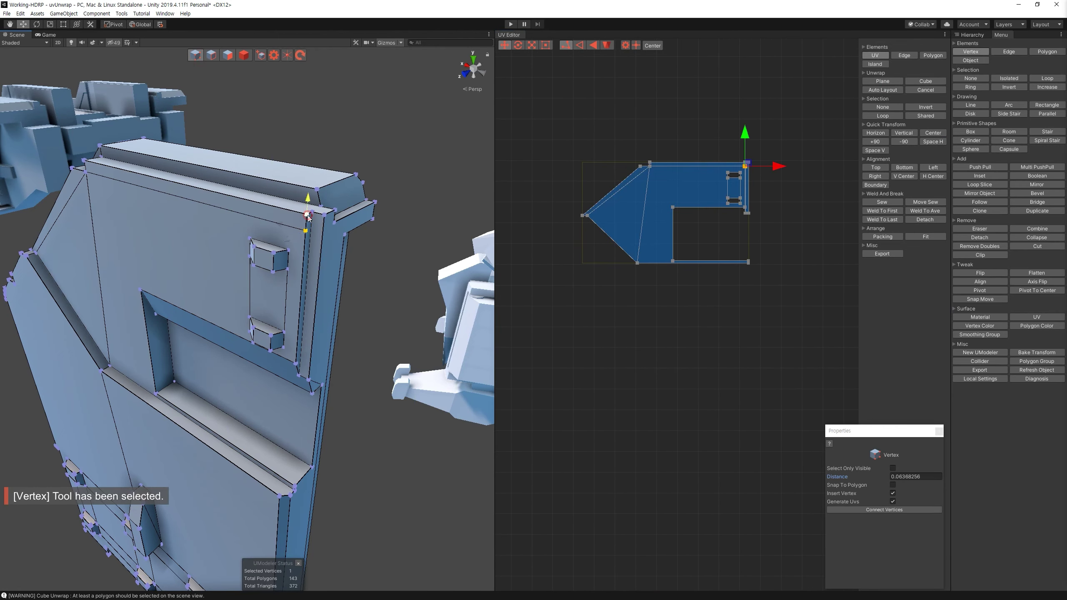
# Step: Combine the selected vertices at the panel's top corner
pyautogui.keyDown('alt'); pyautogui.moveTo(310, 226); pyautogui.dragTo(356, 465); pyautogui.keyUp('alt')
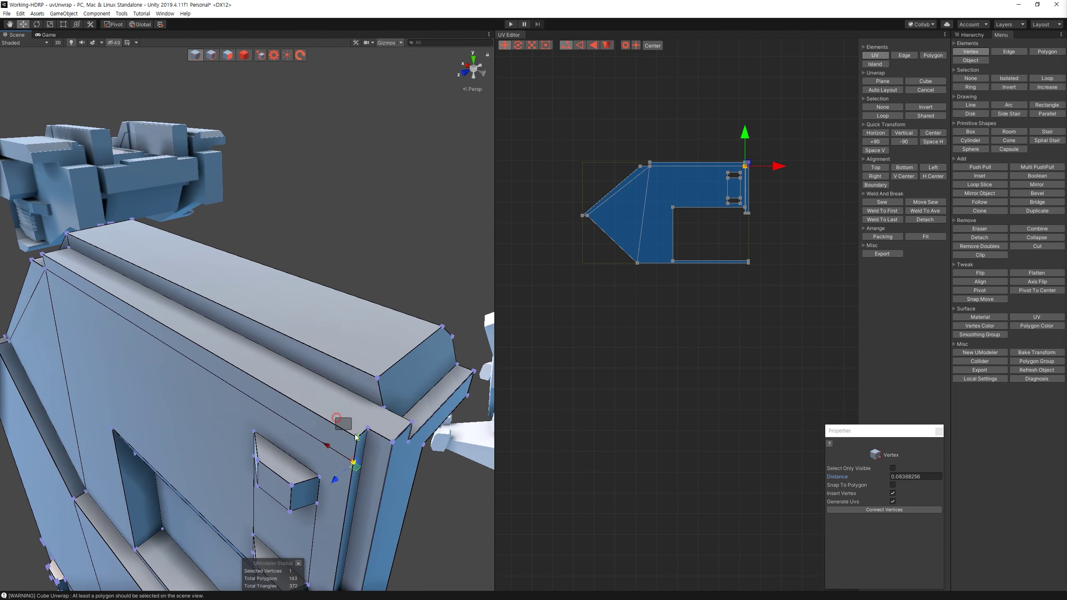
pyautogui.keyDown('alt'); pyautogui.moveTo(388, 441); pyautogui.dragTo(483, 336); pyautogui.keyUp('alt')
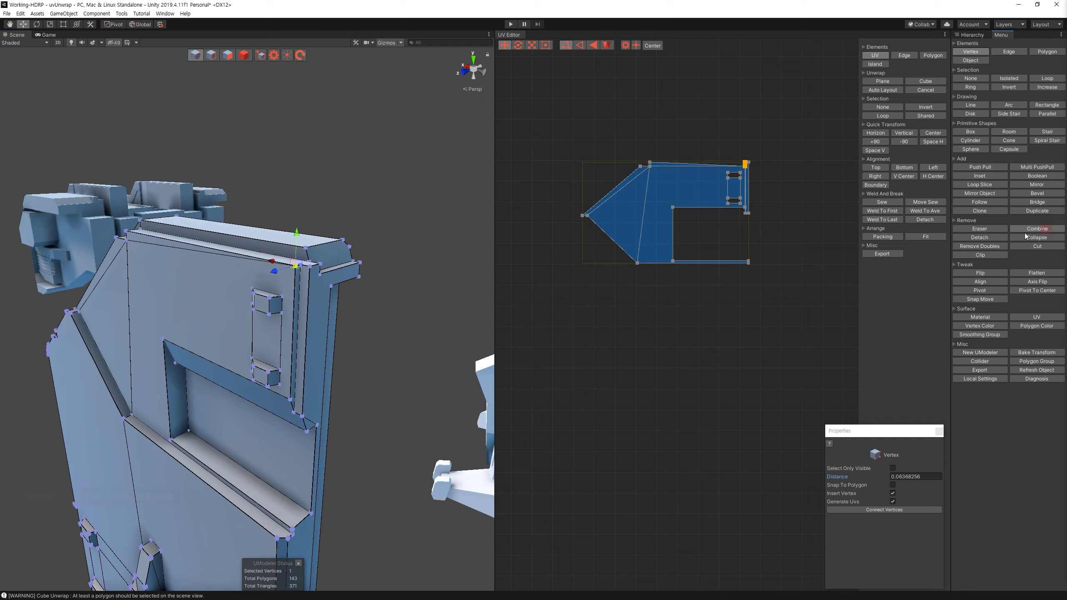
pyautogui.click(1025, 231)
# Step: Detach the two handle blocks into a separate object
pyautogui.keyDown('alt'); pyautogui.moveTo(369, 378); pyautogui.dragTo(405, 390, button='right'); pyautogui.keyUp('alt')
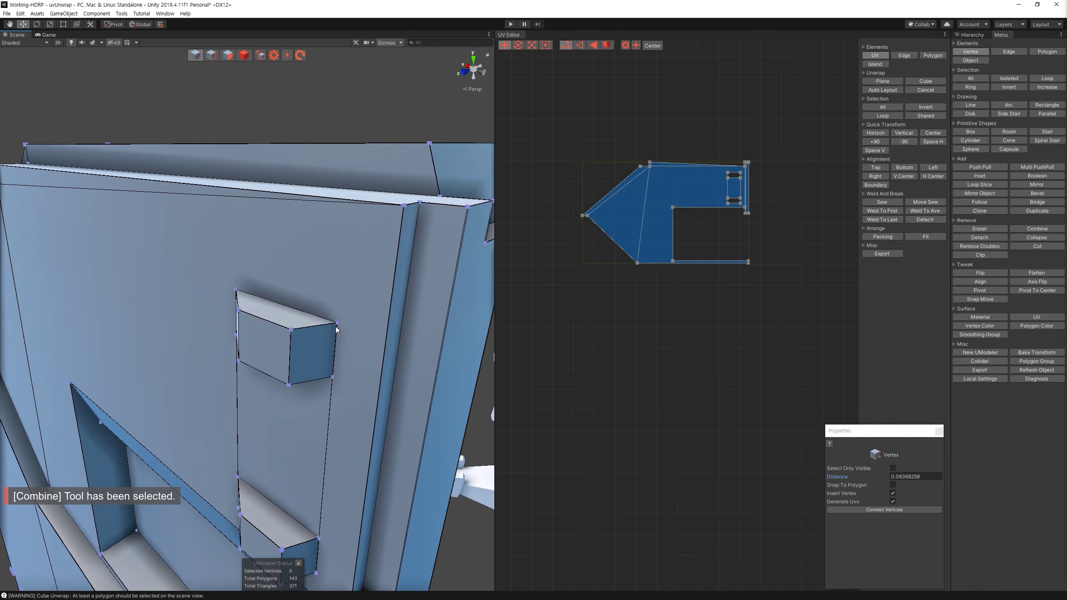
pyautogui.scroll(-5, 335, 327)
pyautogui.click(231, 53)
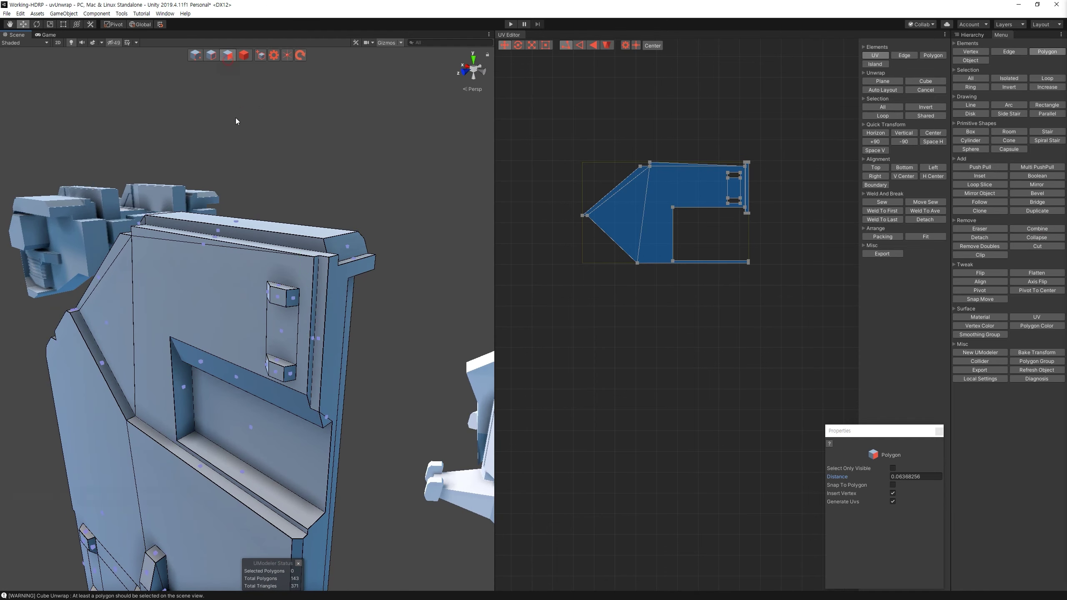
pyautogui.keyDown('ctrl'); pyautogui.click(276, 376); pyautogui.keyUp('ctrl')
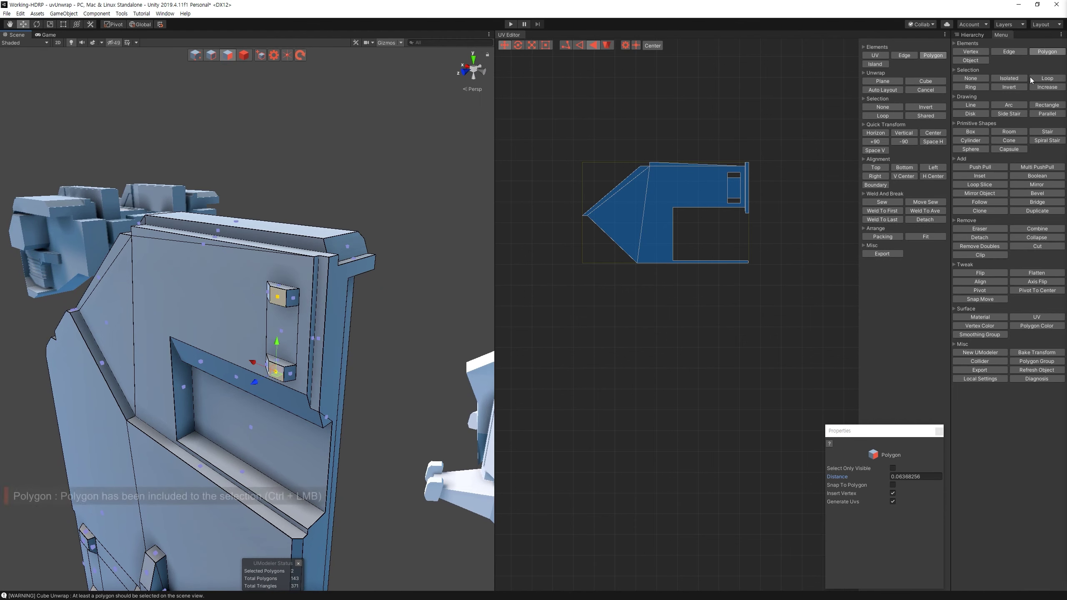
pyautogui.click(1046, 87)
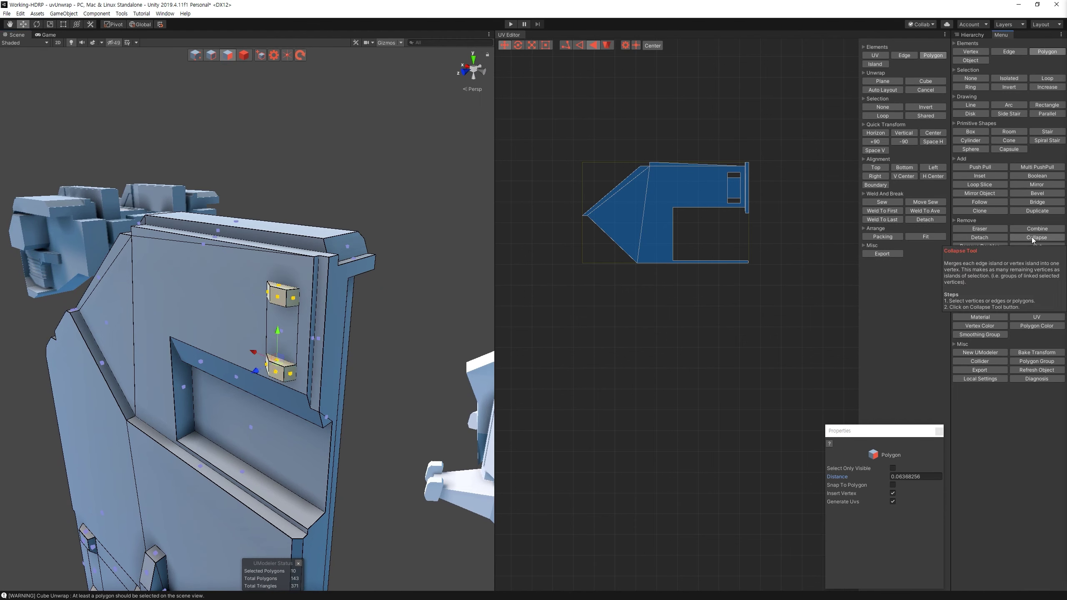
pyautogui.click(981, 239)
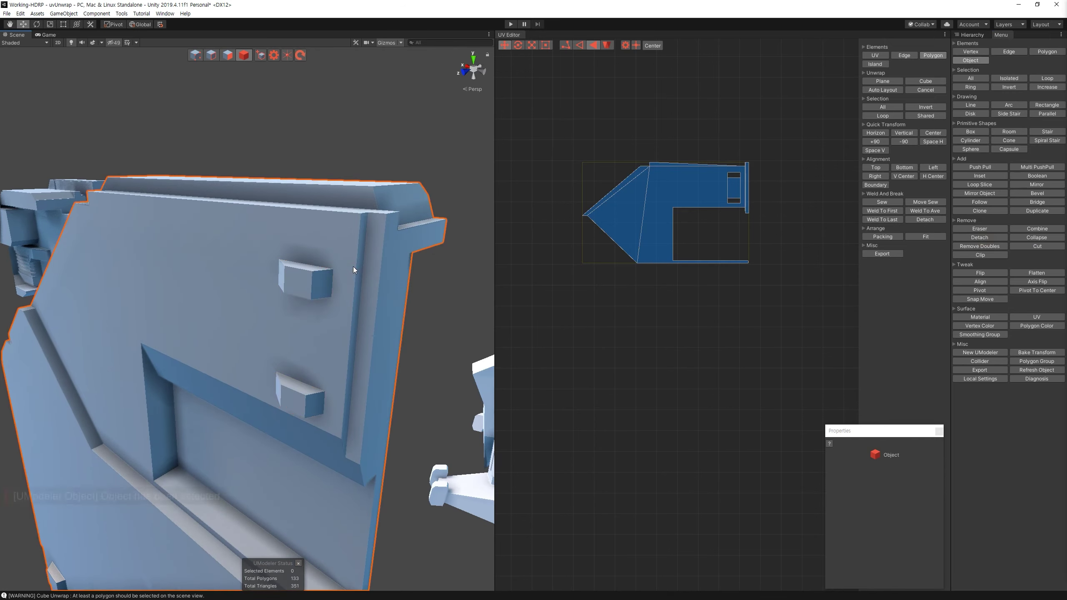
# Step: Check the detached handle-block object, then reselect the armor panel
pyautogui.keyDown('ctrl'); pyautogui.click(312, 299); pyautogui.keyUp('ctrl')
pyautogui.keyDown('alt'); pyautogui.moveTo(313, 299); pyautogui.dragTo(264, 297); pyautogui.keyUp('alt')
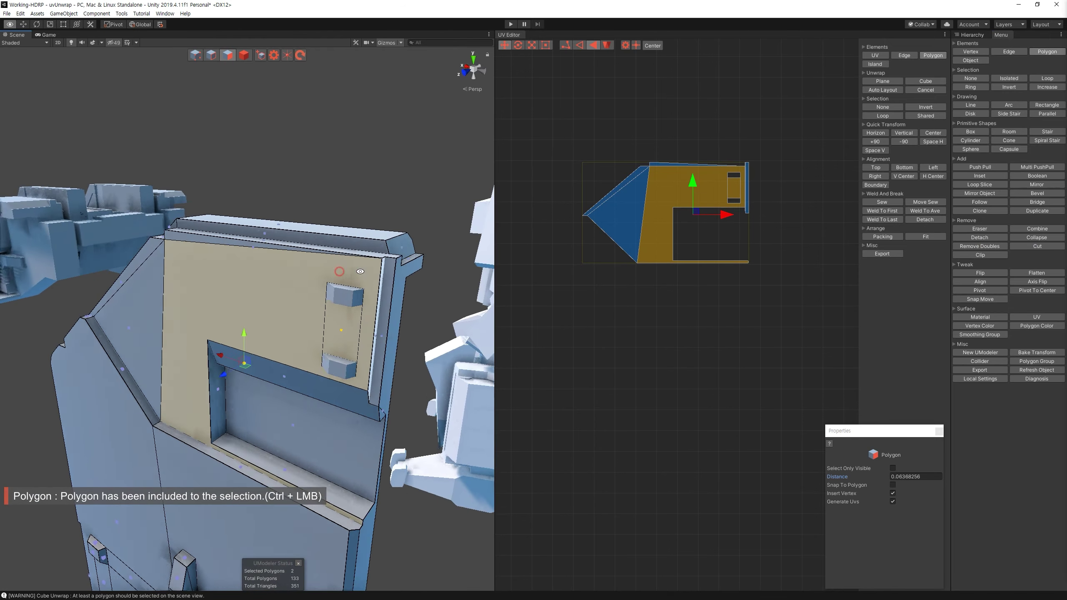
pyautogui.press('4')
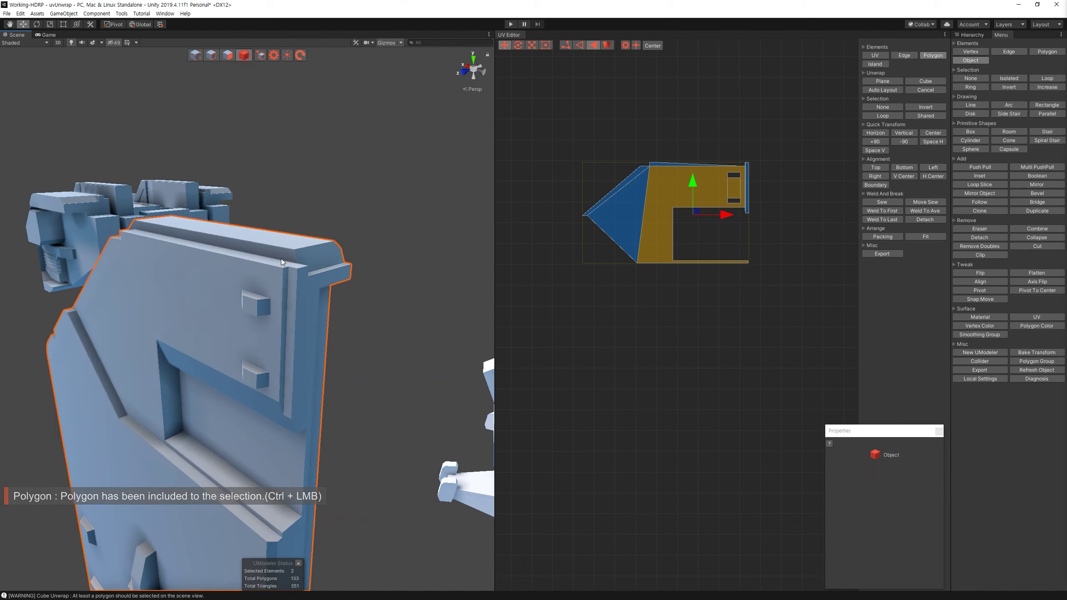
pyautogui.click(263, 297)
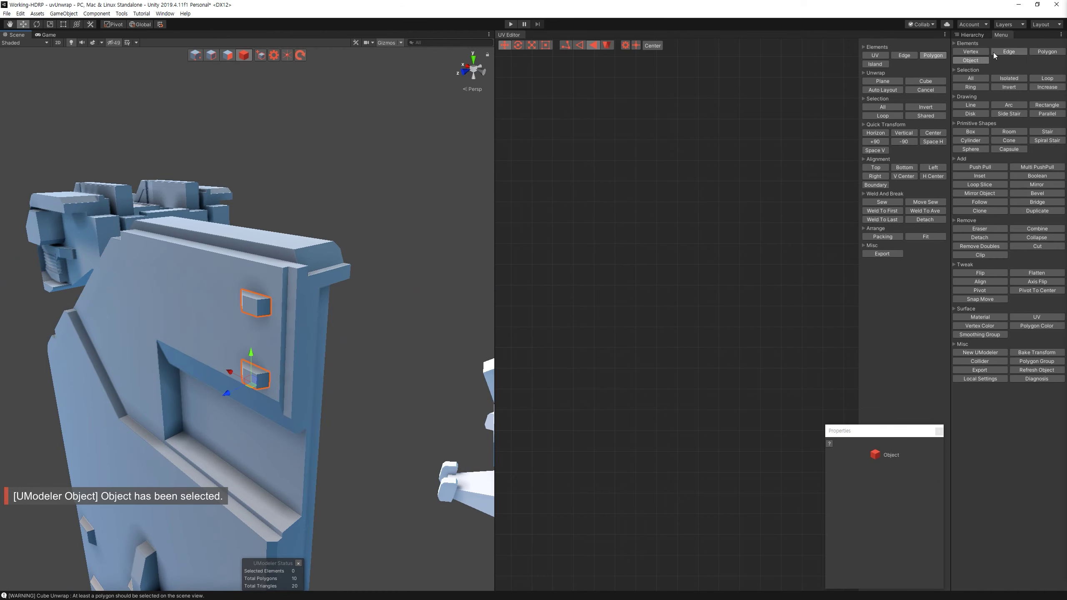
pyautogui.click(971, 35)
pyautogui.click(285, 308)
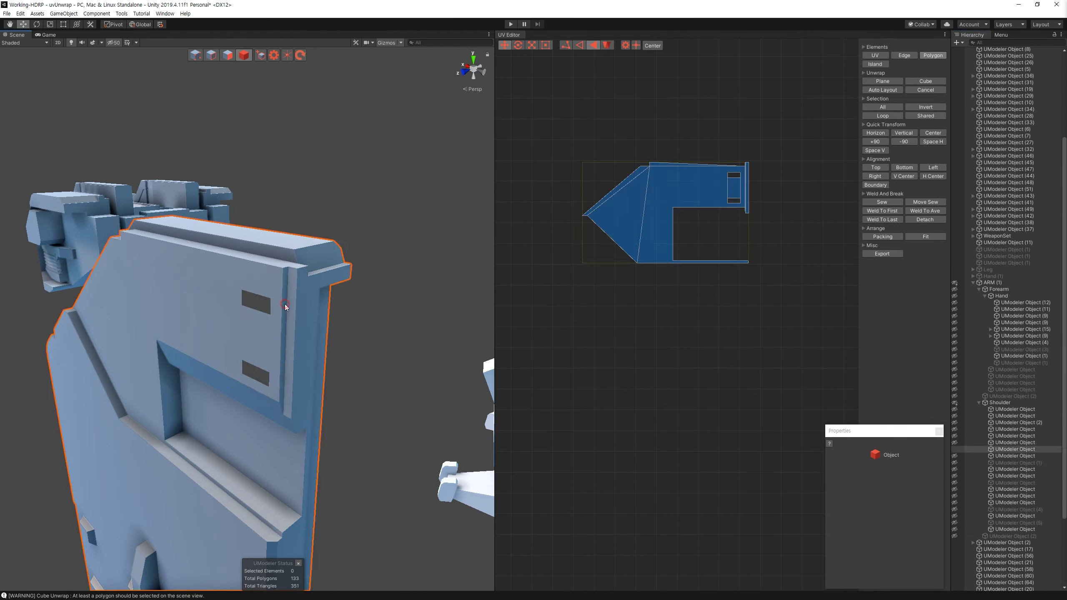
# Step: Delete the face filling the rectangular slot and select the hole's four edges as vertices
pyautogui.press('2')
pyautogui.click(243, 336)
pyautogui.press('f')
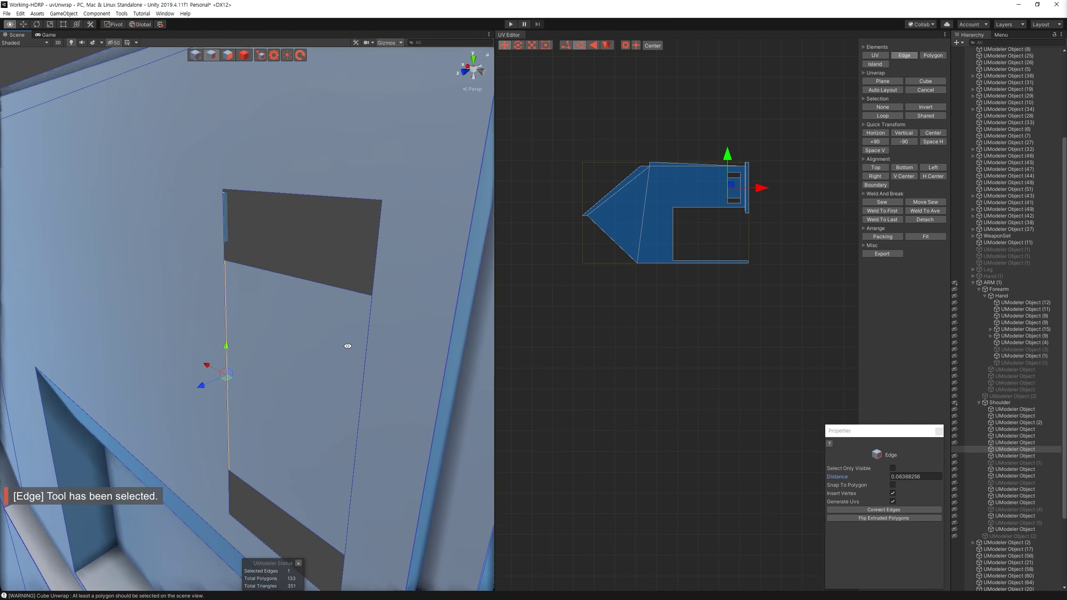
pyautogui.keyDown('alt'); pyautogui.moveTo(348, 346); pyautogui.dragTo(337, 232); pyautogui.keyUp('alt')
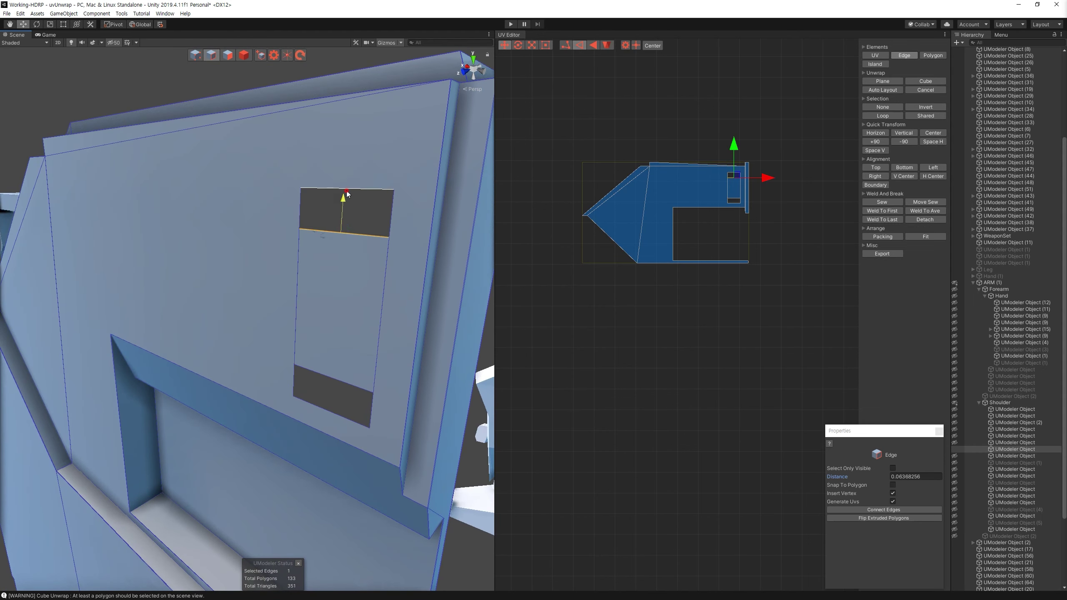
pyautogui.press('Delete')
pyautogui.click(344, 383)
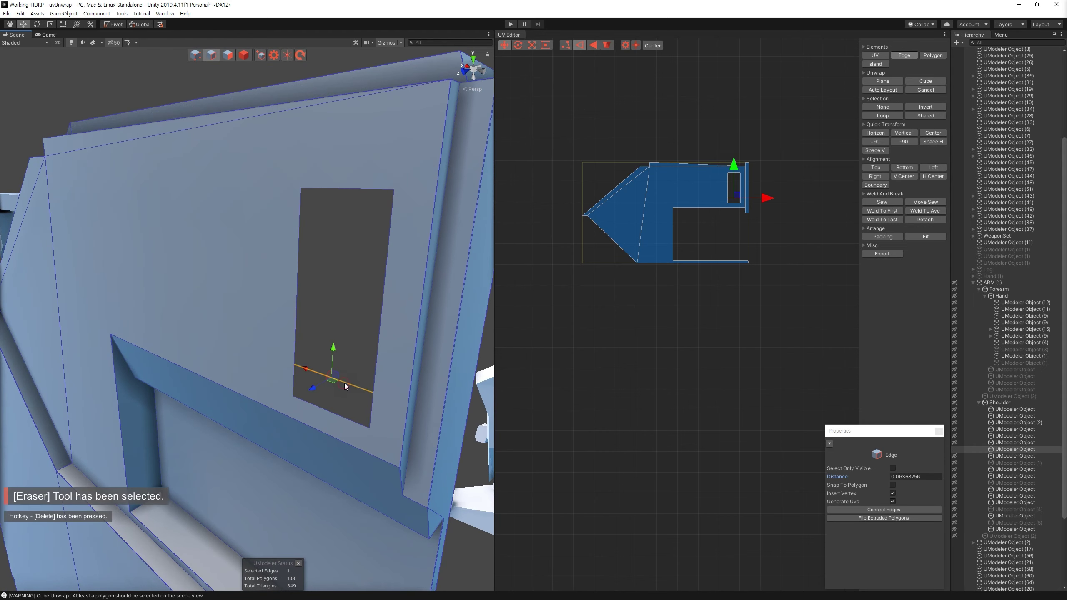
pyautogui.click(378, 346)
pyautogui.keyDown('shift'); pyautogui.click(331, 414); pyautogui.keyUp('shift')
pyautogui.keyDown('shift'); pyautogui.click(347, 188); pyautogui.keyUp('shift')
pyautogui.keyDown('shift'); pyautogui.click(299, 236); pyautogui.keyUp('shift')
pyautogui.click(196, 55)
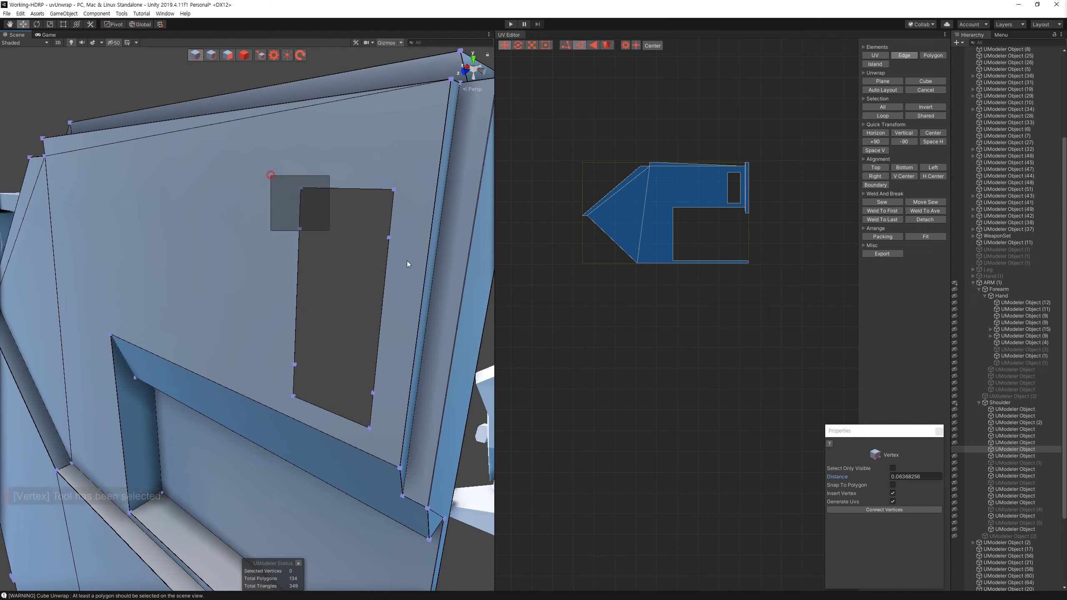
# Step: Merge the hole's vertices, delete the stray vertex, and connect the remaining vertices
pyautogui.scroll(-5, 390, 442)
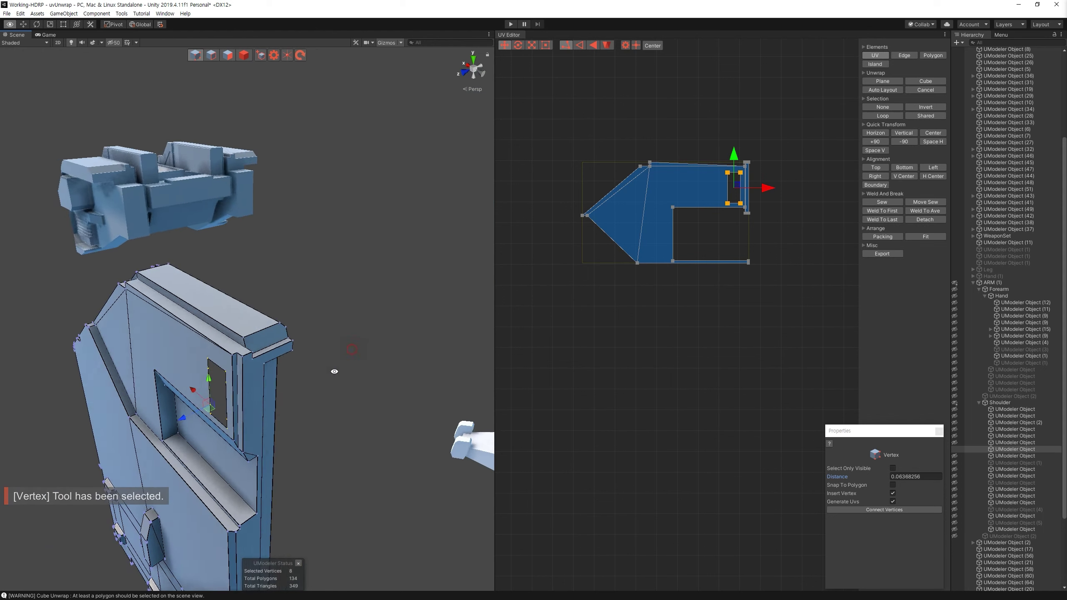
pyautogui.click(1002, 36)
pyautogui.click(1037, 228)
pyautogui.scroll(2, 286, 380)
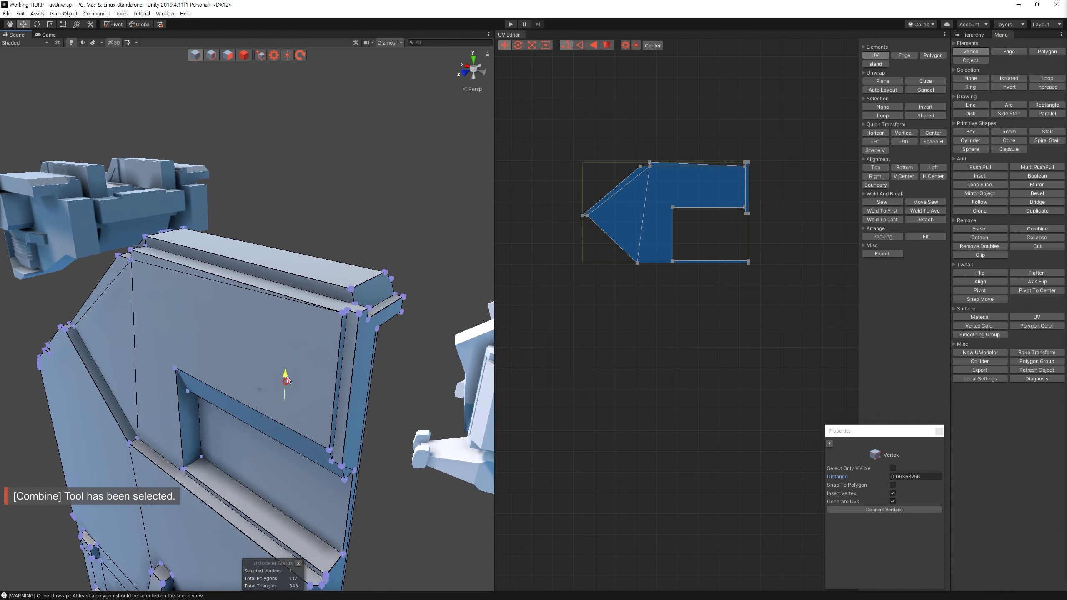
pyautogui.press('Delete')
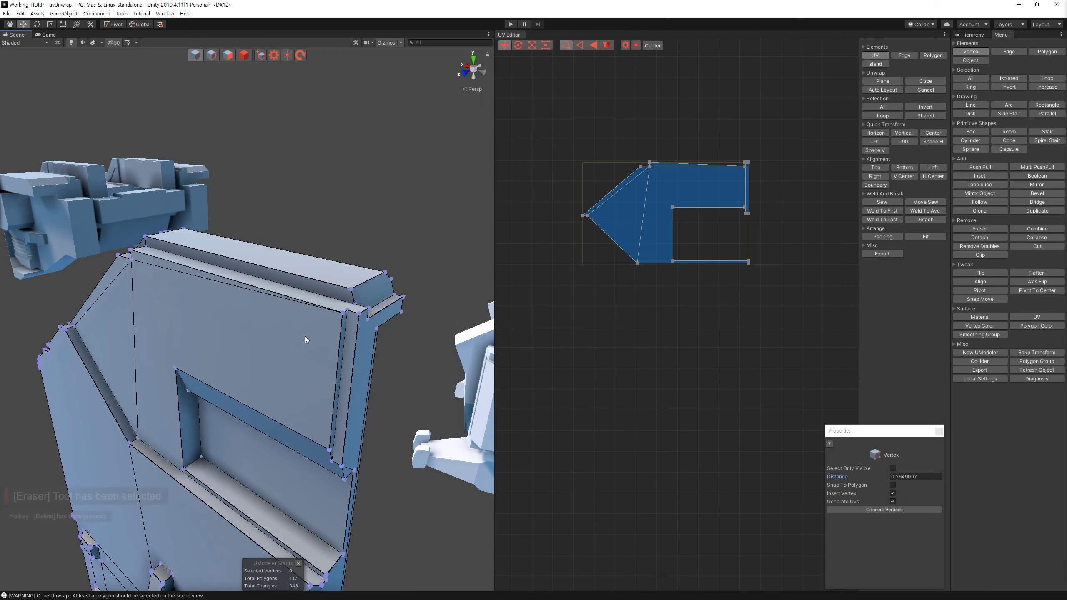
pyautogui.keyDown('alt'); pyautogui.moveTo(305, 336); pyautogui.dragTo(253, 340); pyautogui.keyUp('alt')
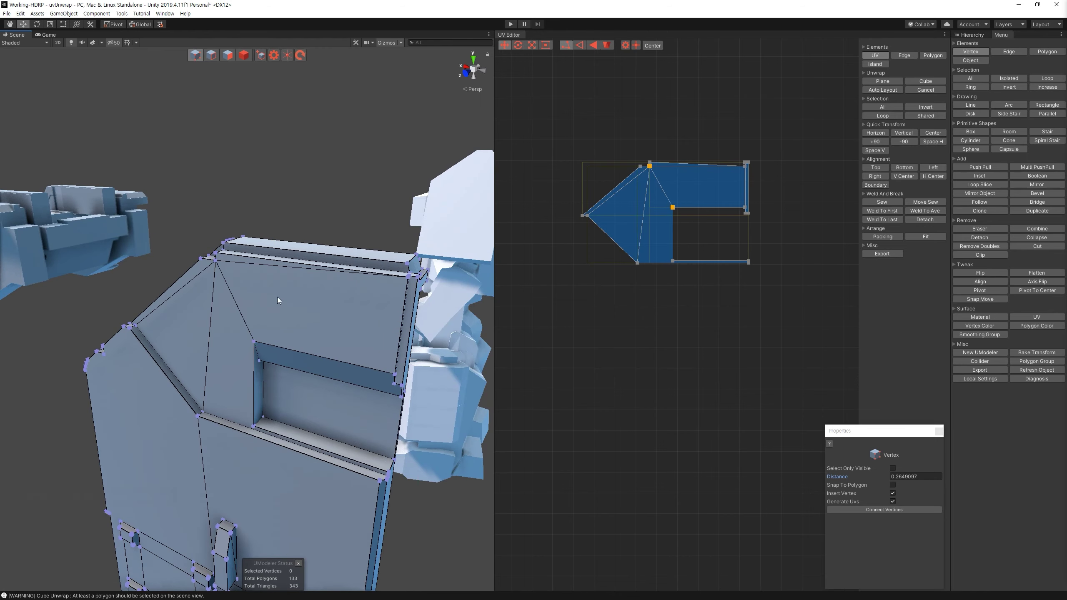
pyautogui.press('c')
pyautogui.keyDown('alt'); pyautogui.moveTo(255, 289); pyautogui.dragTo(312, 305); pyautogui.keyUp('alt')
# Step: Delete the invalid polygon found through Diagnosis, then select the main UV island
pyautogui.click(1036, 379)
pyautogui.click(883, 468)
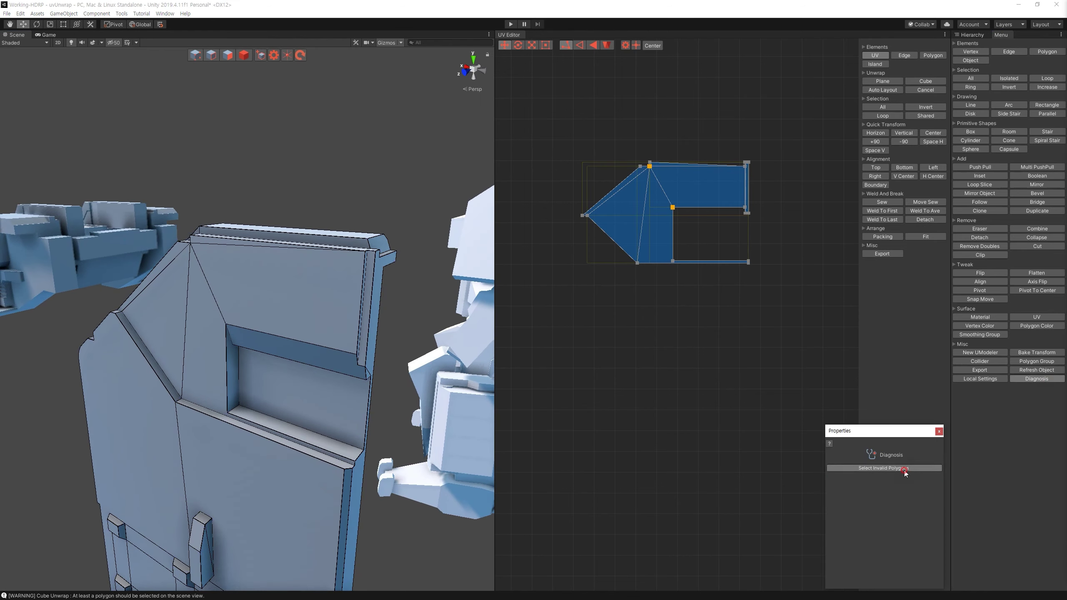
pyautogui.moveTo(294, 412)
pyautogui.keyDown('alt'); pyautogui.mouseDown()
pyautogui.moveTo(421, 438)
pyautogui.moveTo(336, 380)
pyautogui.mouseUp(); pyautogui.keyUp('alt')
pyautogui.press('Delete')
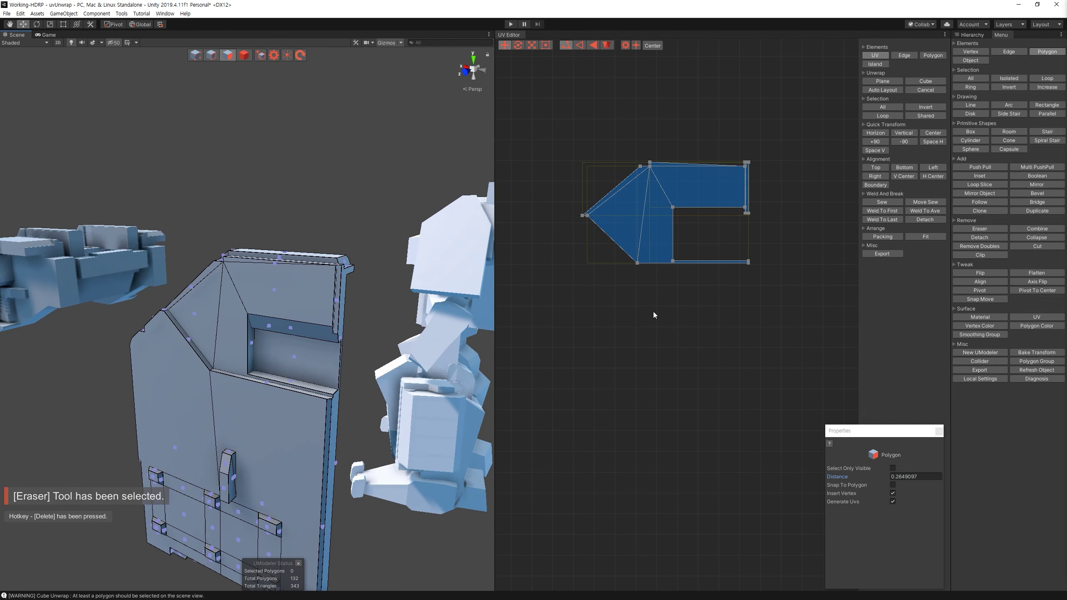
pyautogui.press('3')
pyautogui.moveTo(540, 140); pyautogui.dragTo(790, 337)
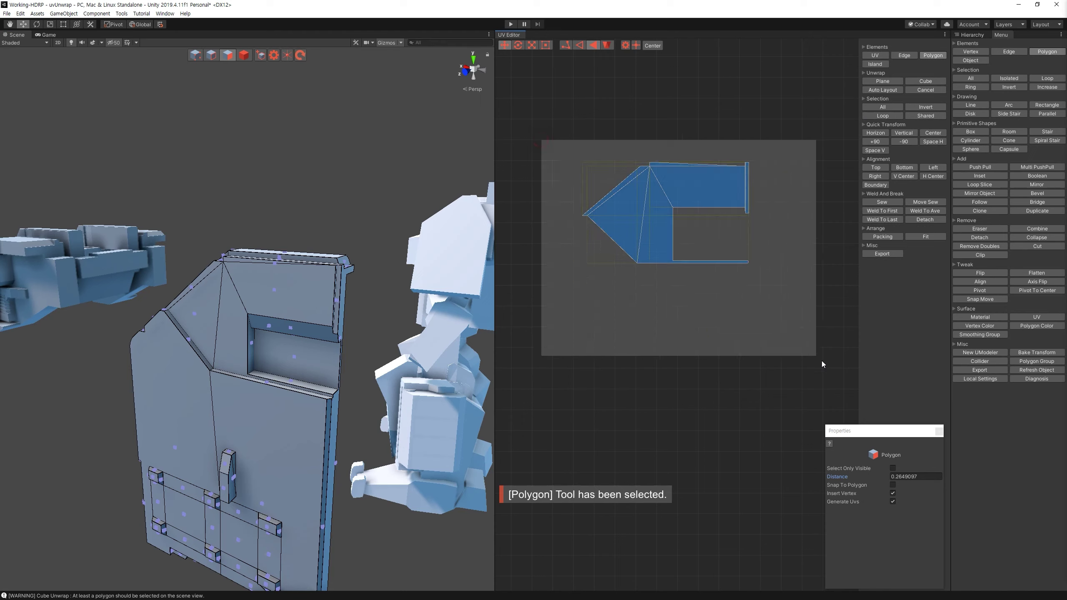
# Step: Plane-project the selected side strip faces and auto-arrange the resulting UV island
pyautogui.moveTo(370, 334)
pyautogui.keyDown('alt'); pyautogui.mouseDown()
pyautogui.moveTo(467, 405)
pyautogui.moveTo(328, 309)
pyautogui.mouseUp(); pyautogui.keyUp('alt')
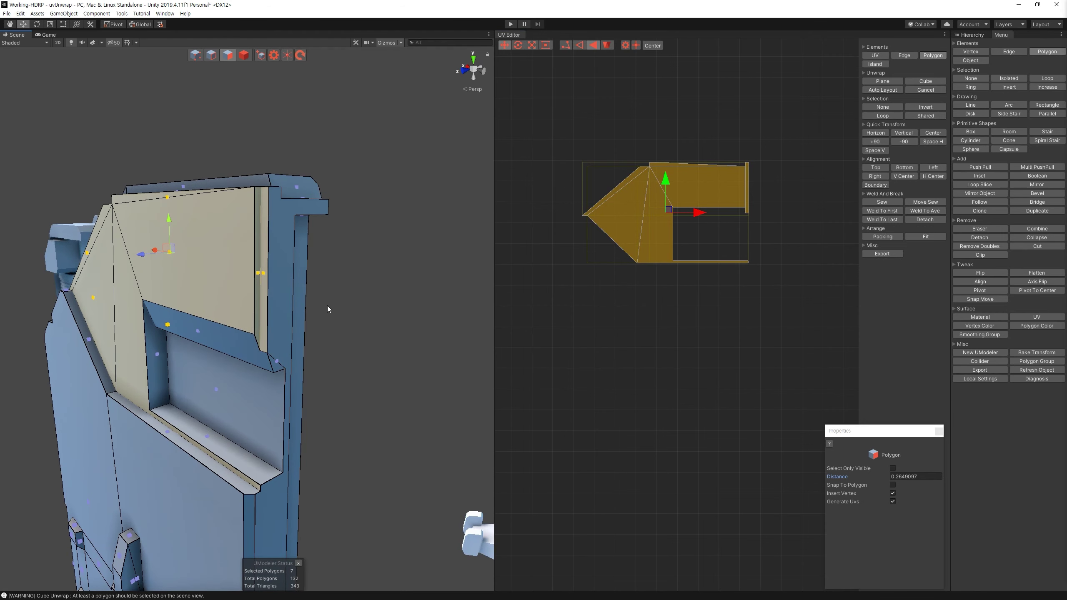
pyautogui.click(883, 81)
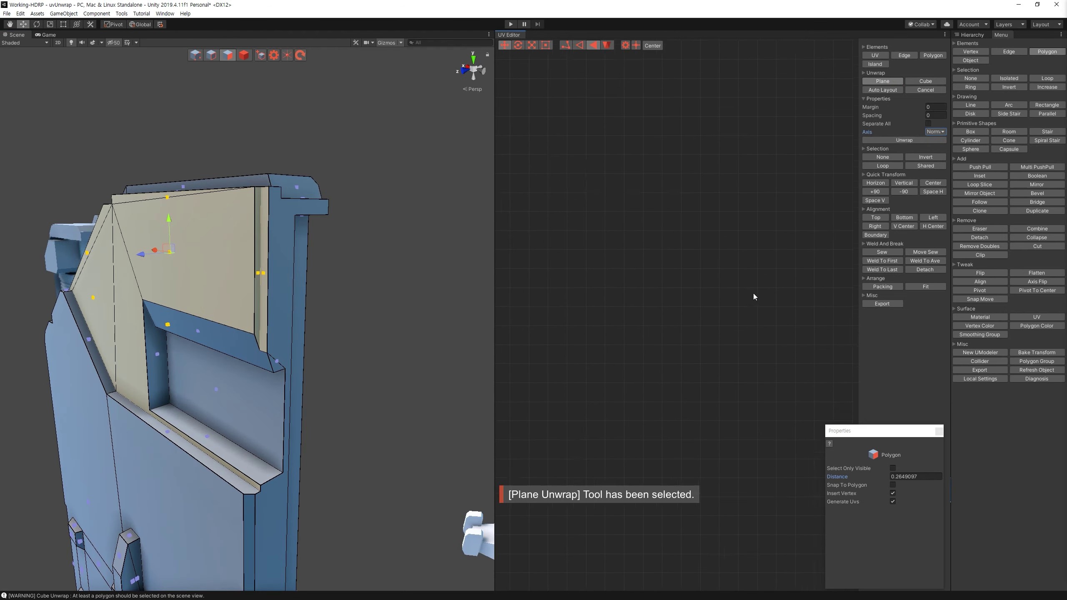
pyautogui.press('f')
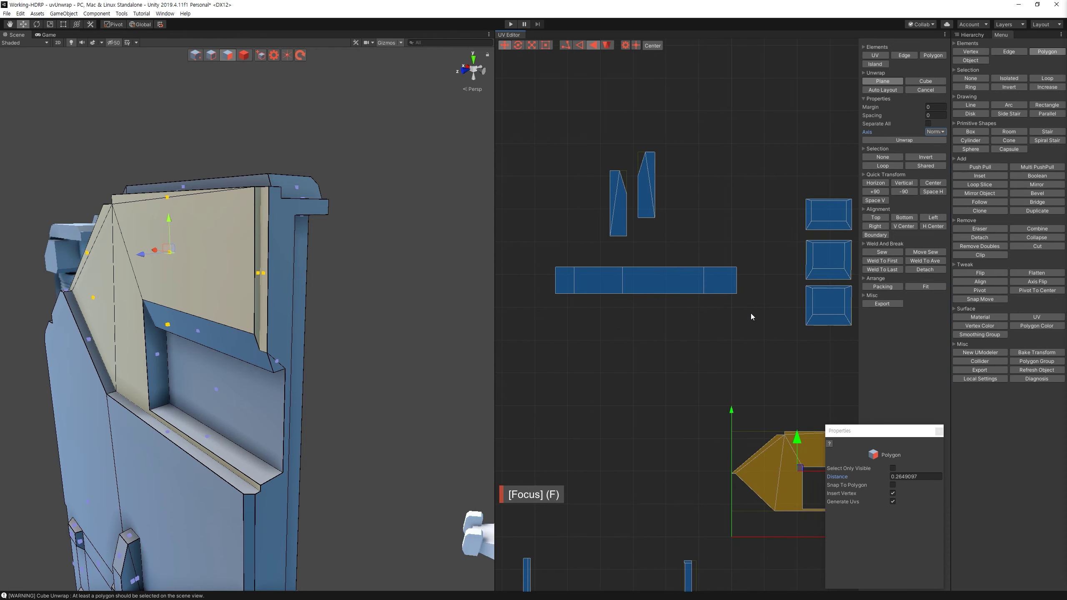
pyautogui.click(884, 90)
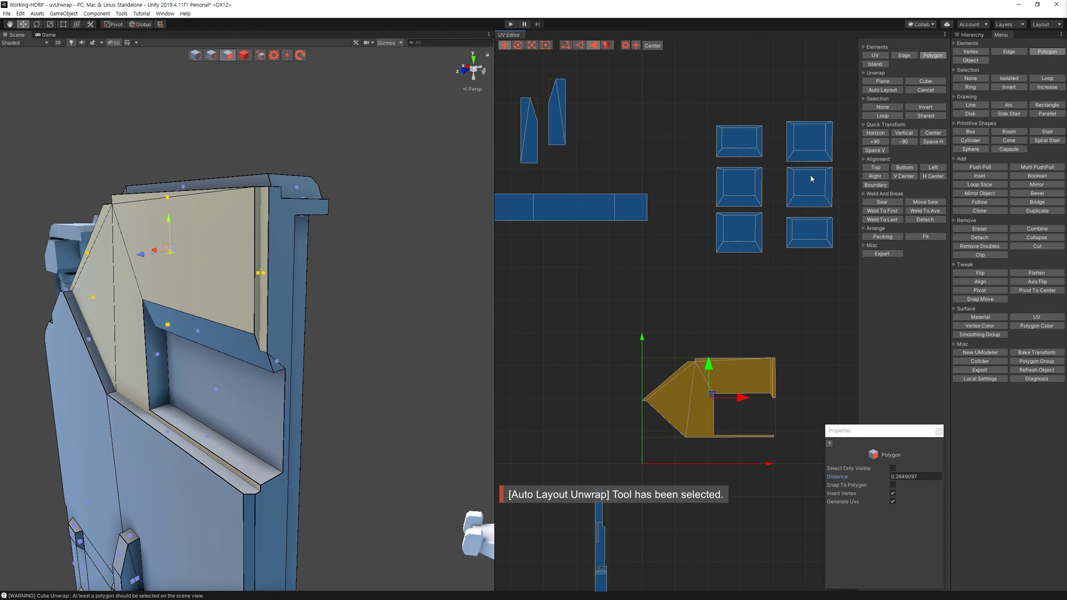
pyautogui.hotkey('ctrl', 'z')
pyautogui.hotkey('ctrl', 'z')
pyautogui.hotkey('ctrl', 'z')
pyautogui.hotkey('ctrl', 'z')
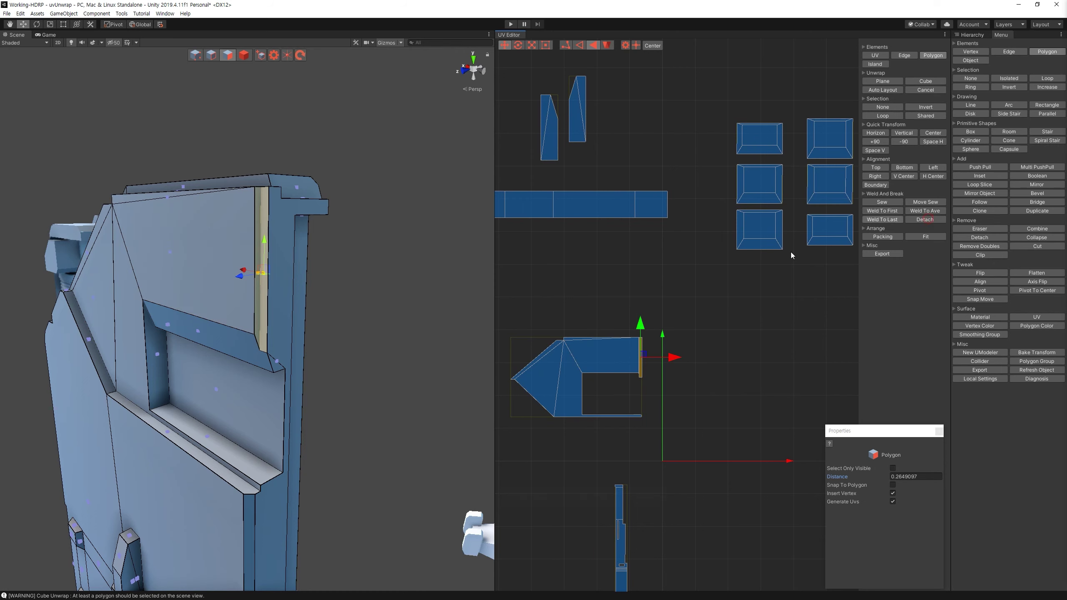
pyautogui.click(885, 89)
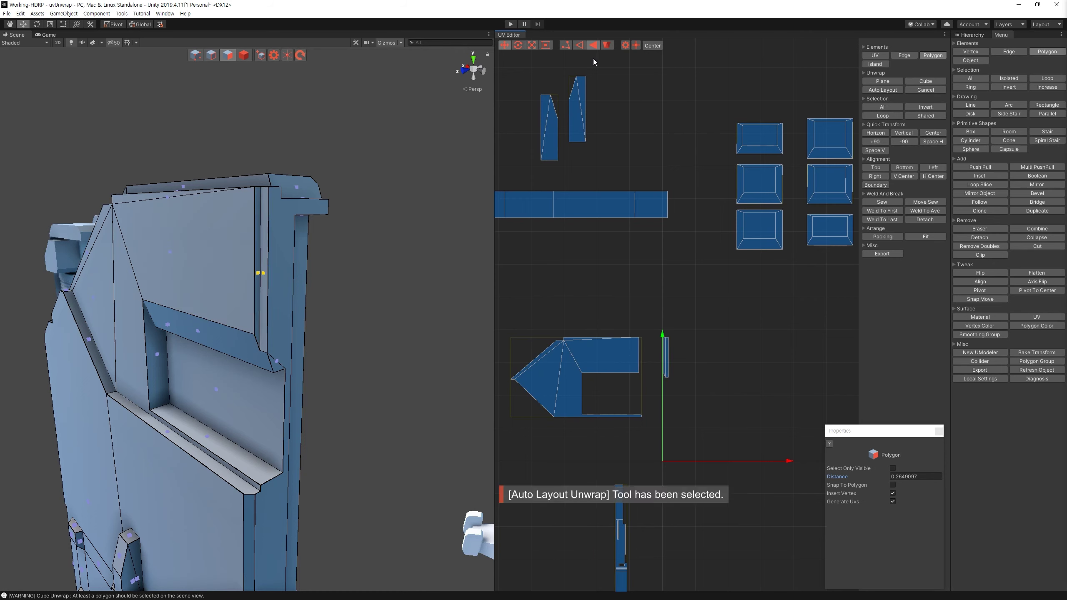
# Step: Sew the strip's island onto the main island, then locate a small scattered island
pyautogui.press('2')
pyautogui.click(925, 201)
pyautogui.press('3')
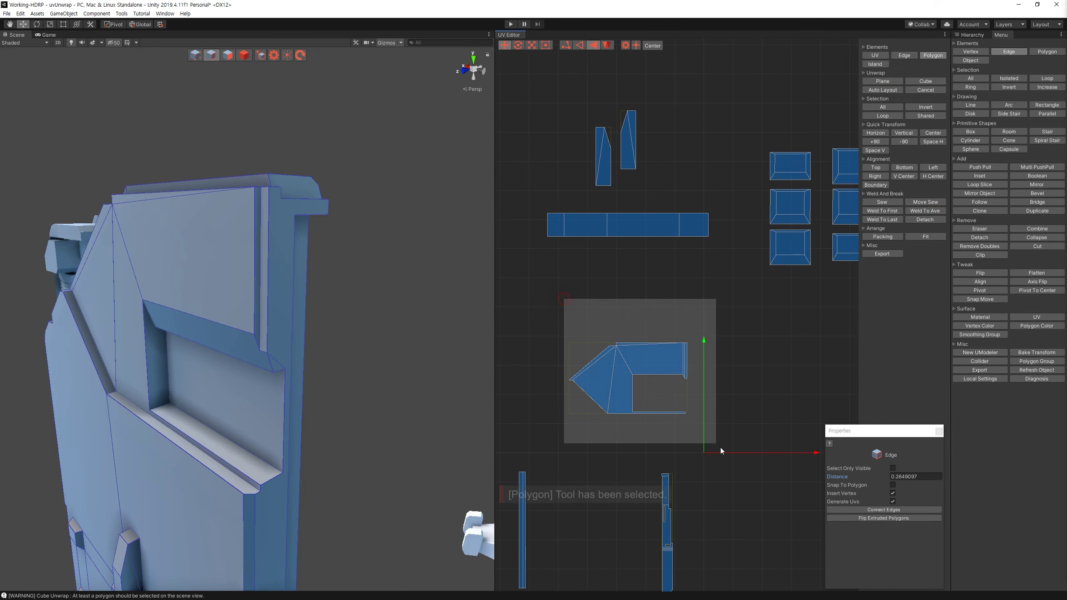
pyautogui.moveTo(565, 299); pyautogui.dragTo(720, 448)
pyautogui.keyDown('alt'); pyautogui.moveTo(393, 324); pyautogui.dragTo(445, 295); pyautogui.keyUp('alt')
pyautogui.click(629, 442)
pyautogui.scroll(-5, 590, 360)
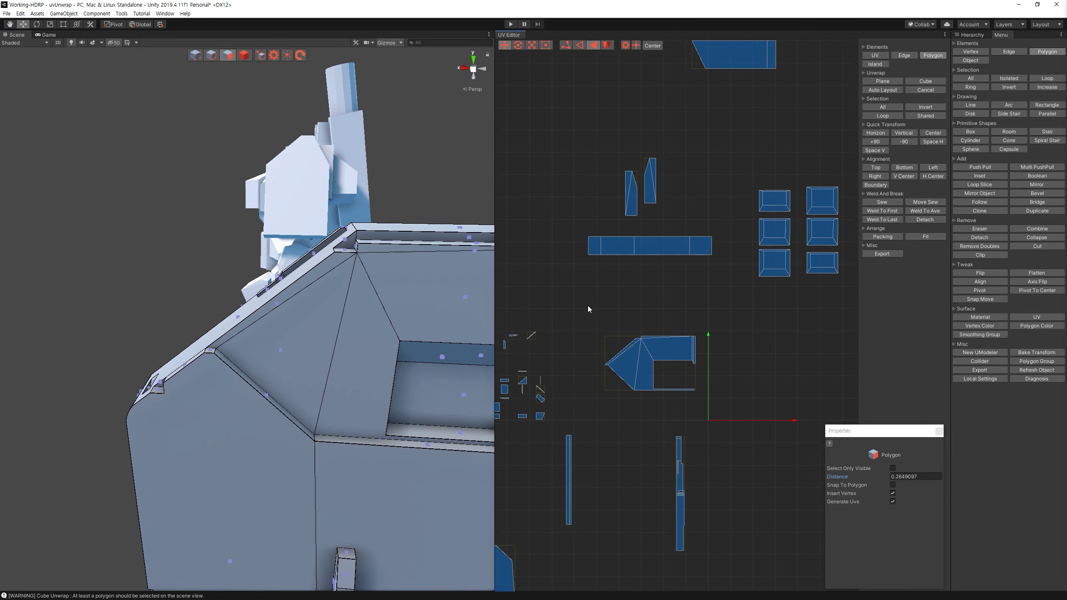
pyautogui.click(607, 332)
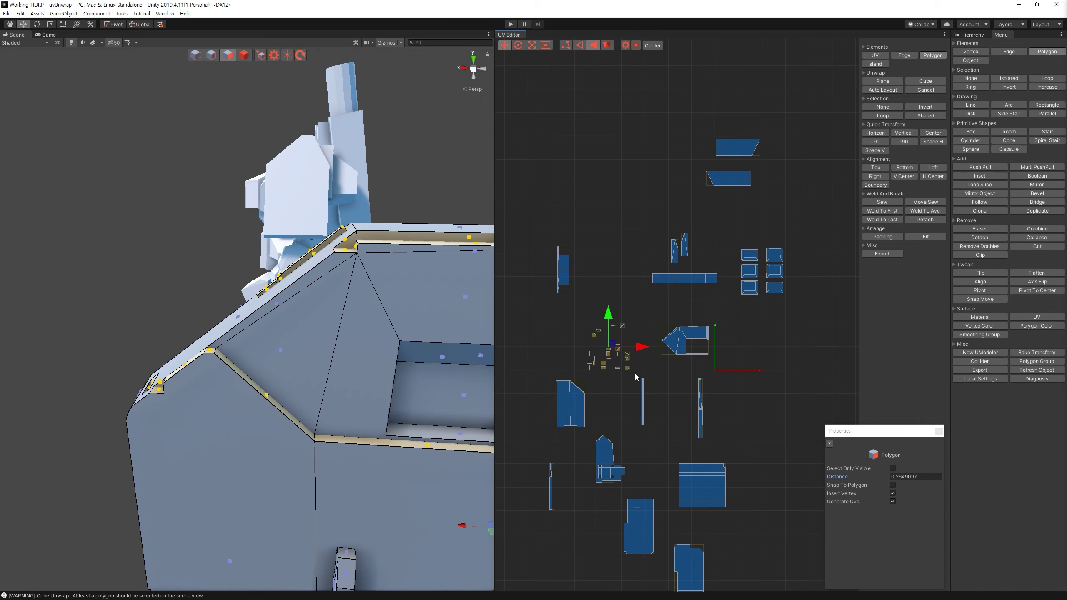
pyautogui.keyDown('alt'); pyautogui.moveTo(378, 319); pyautogui.dragTo(453, 307); pyautogui.keyUp('alt')
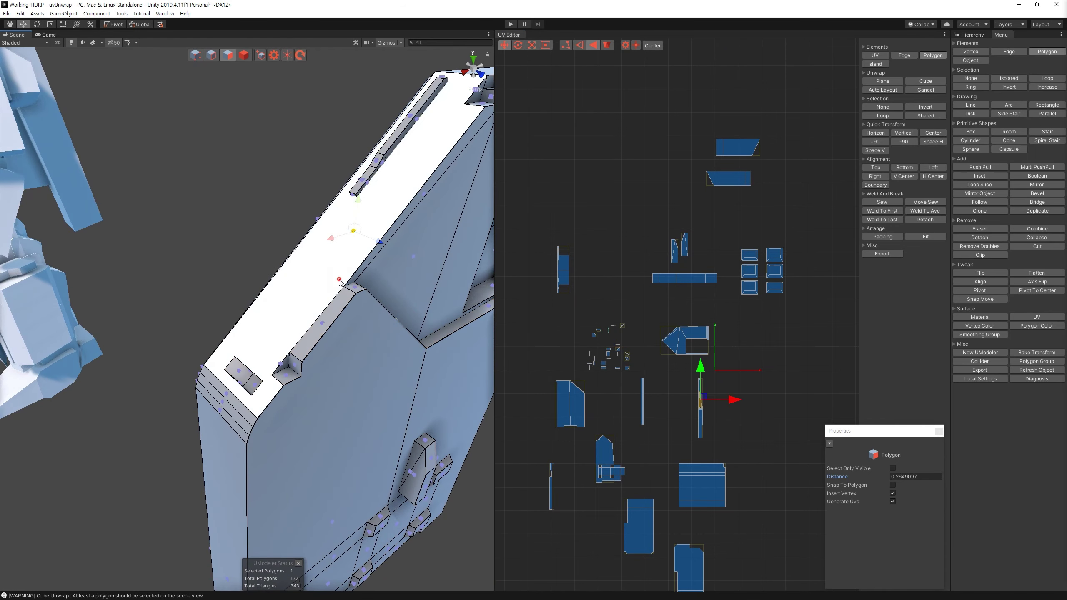
# Step: Auto-arrange the narrow strip face's island and check the scattered small islands
pyautogui.click(330, 236)
pyautogui.keyDown('ctrl'); pyautogui.click(363, 346); pyautogui.keyUp('ctrl')
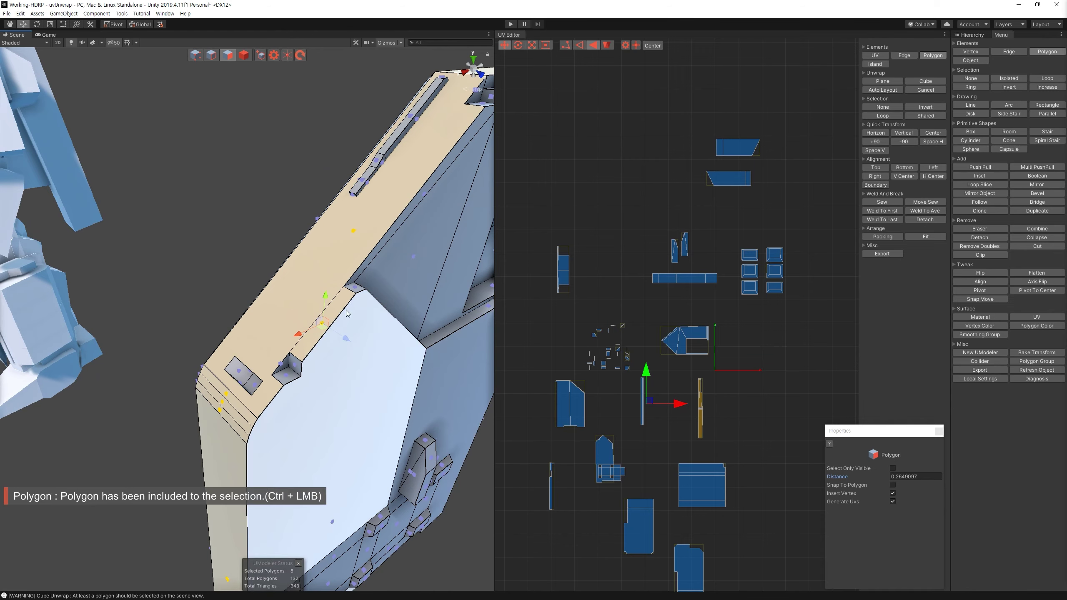
pyautogui.click(338, 306)
pyautogui.click(889, 86)
pyautogui.press('f')
pyautogui.click(742, 409)
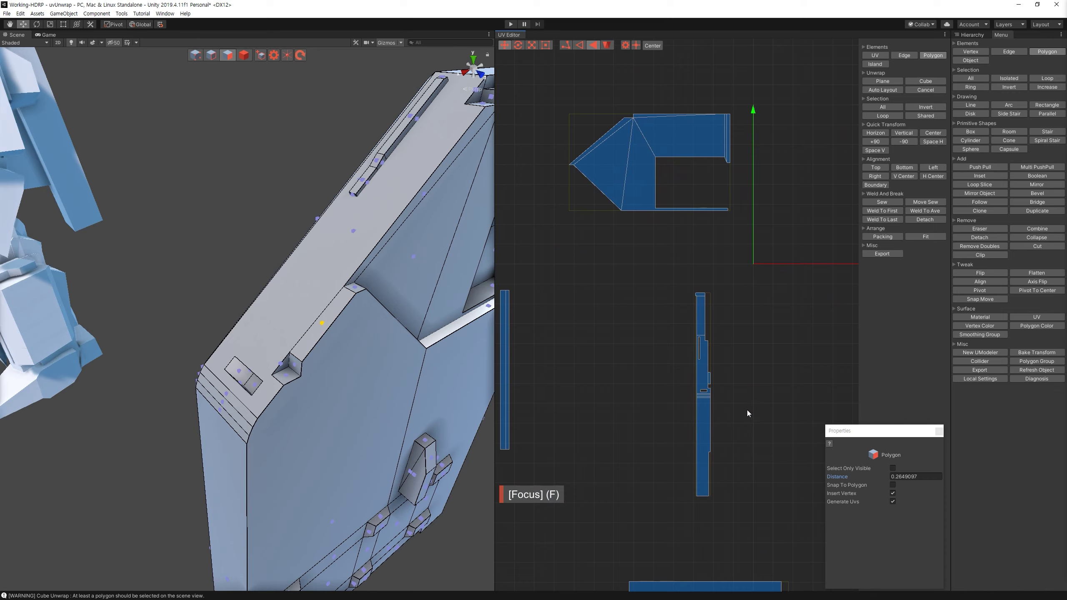
pyautogui.scroll(-3, 754, 386)
pyautogui.moveTo(767, 446); pyautogui.dragTo(717, 339)
pyautogui.click(533, 297)
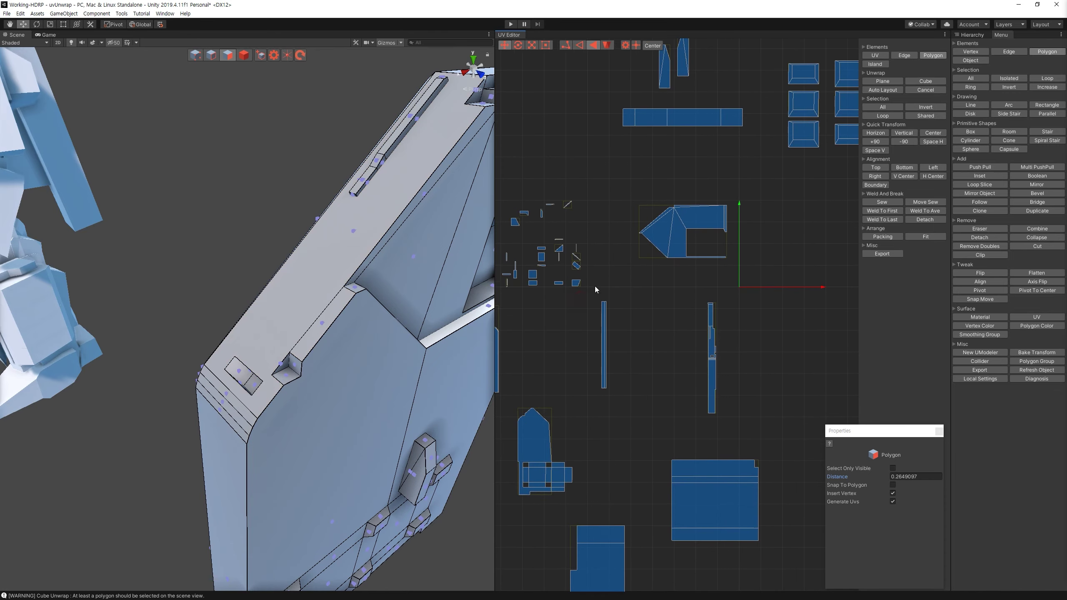
pyautogui.moveTo(601, 279); pyautogui.dragTo(657, 305, button='middle')
pyautogui.moveTo(645, 317); pyautogui.dragTo(563, 201)
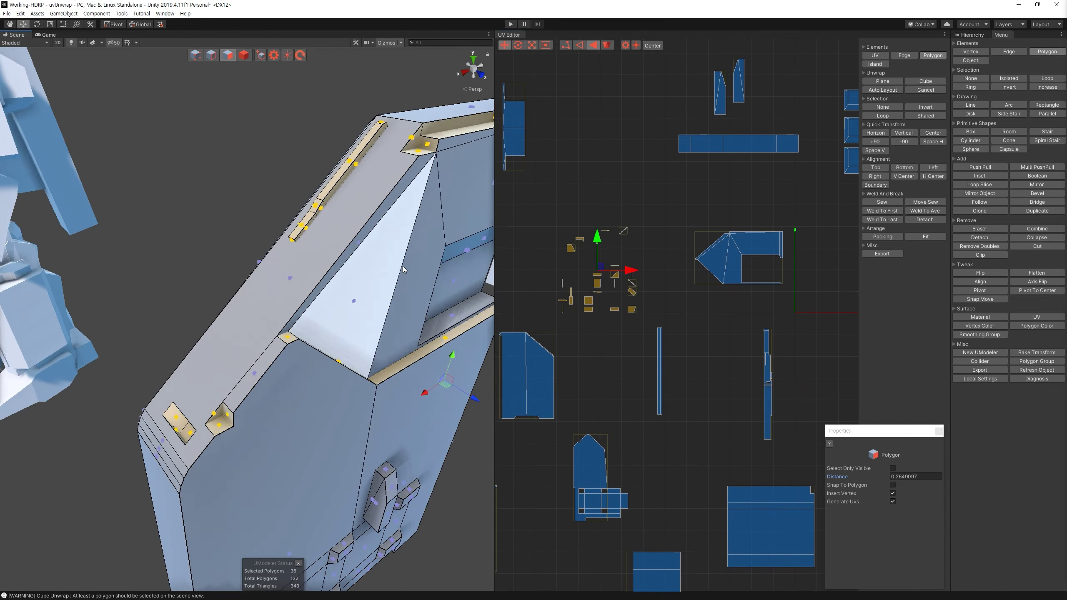
# Step: Plane-project the two edge strip faces and auto-arrange their new island
pyautogui.press('f')
pyautogui.moveTo(269, 294)
pyautogui.keyDown('alt'); pyautogui.mouseDown()
pyautogui.moveTo(314, 327)
pyautogui.moveTo(187, 201)
pyautogui.mouseUp(); pyautogui.keyUp('alt')
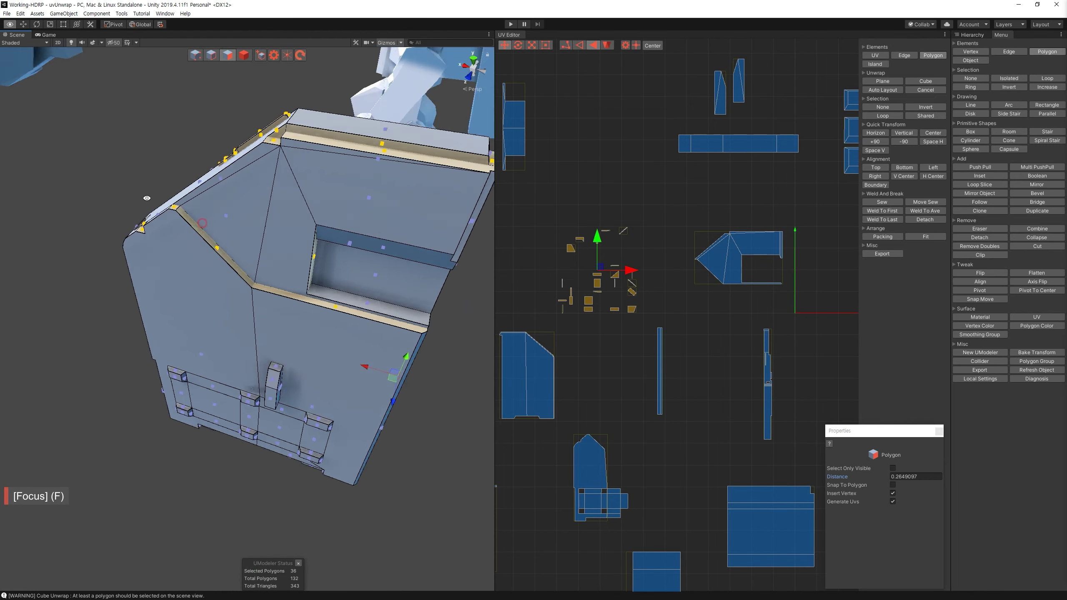
pyautogui.click(180, 206)
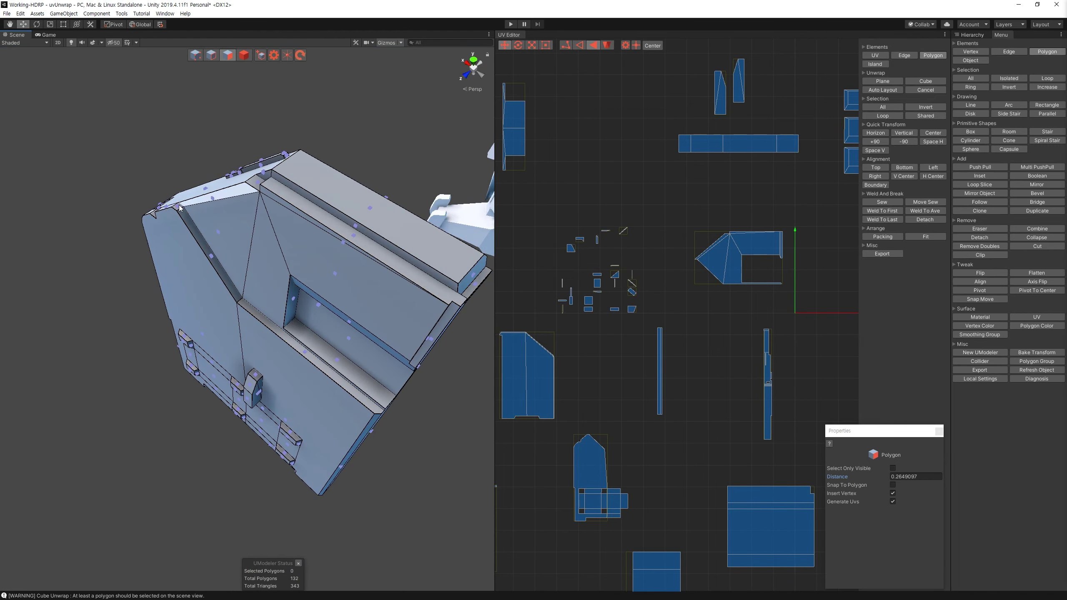
pyautogui.keyDown('ctrl'); pyautogui.click(199, 241); pyautogui.keyUp('ctrl')
pyautogui.keyDown('ctrl'); pyautogui.click(310, 353); pyautogui.keyUp('ctrl')
pyautogui.keyDown('alt'); pyautogui.moveTo(412, 374); pyautogui.dragTo(425, 365); pyautogui.keyUp('alt')
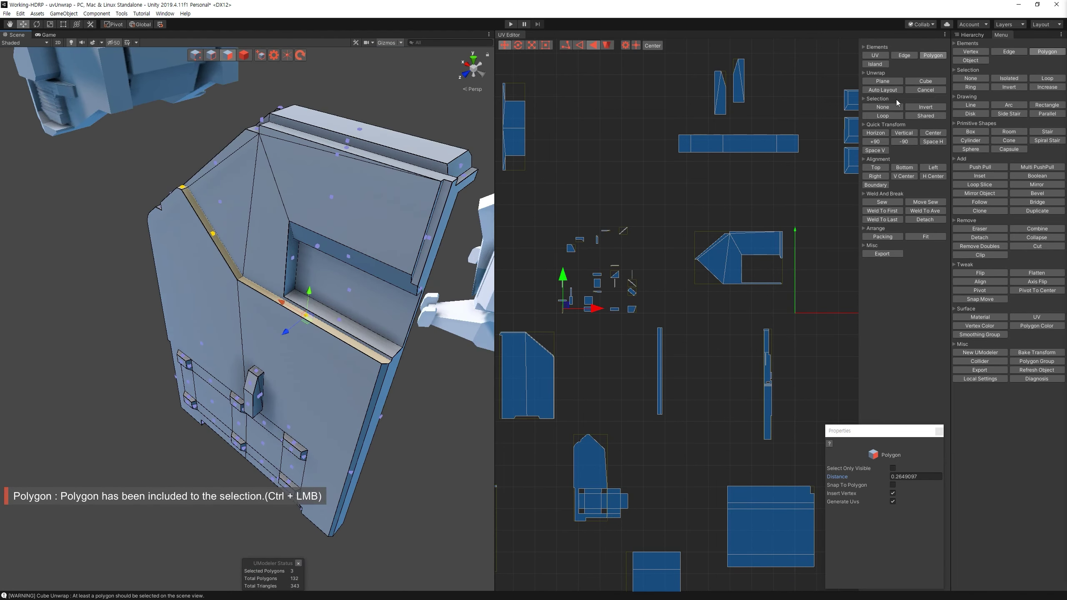
pyautogui.click(897, 84)
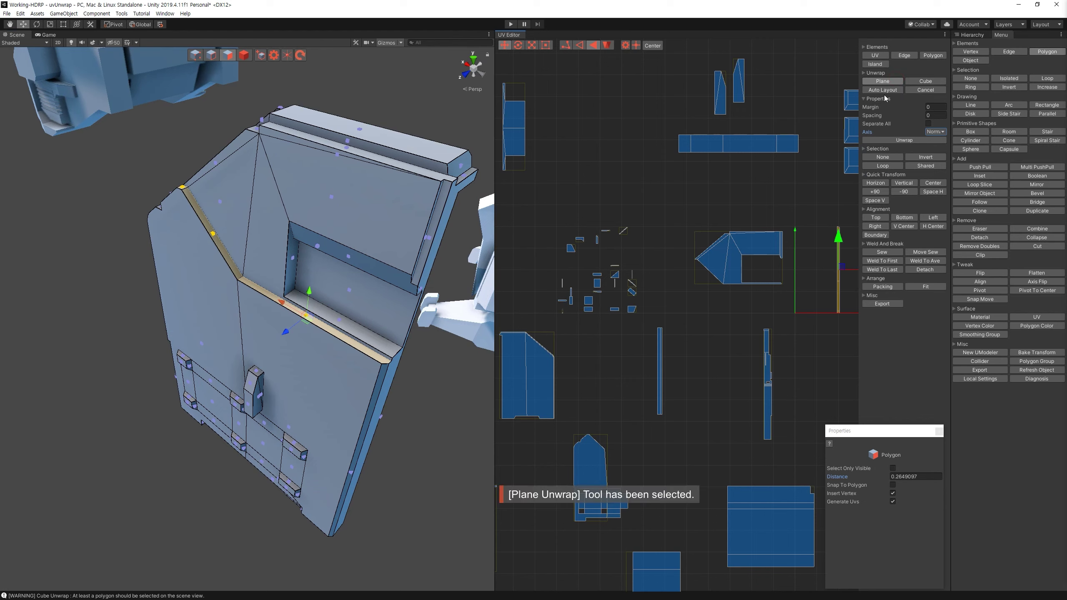
pyautogui.click(884, 90)
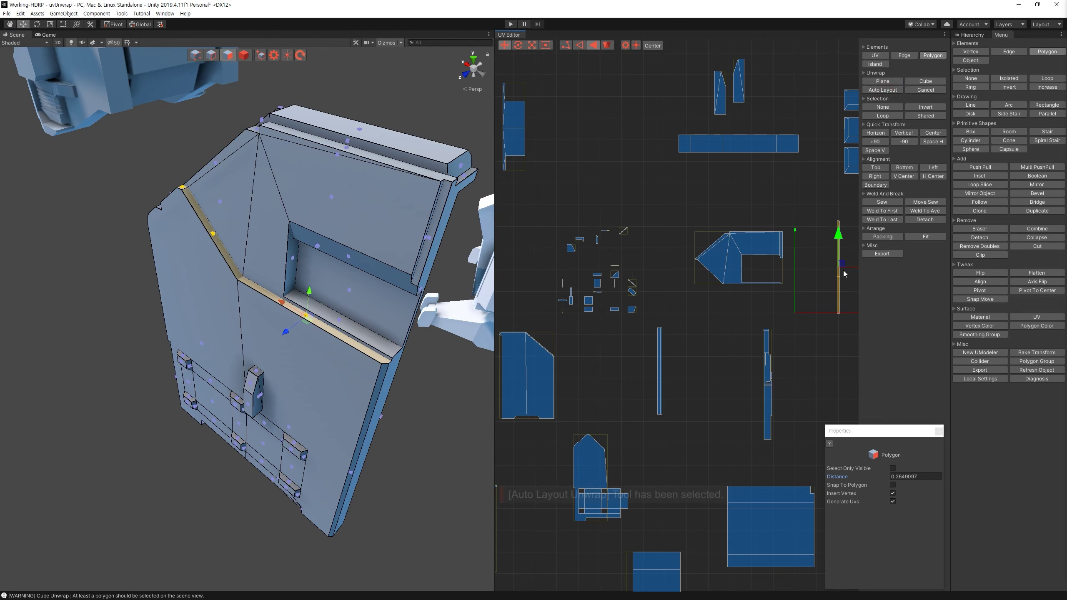
# Step: Split the top edge strip face by connecting its corner vertices with a new edge
pyautogui.moveTo(647, 331); pyautogui.dragTo(533, 197)
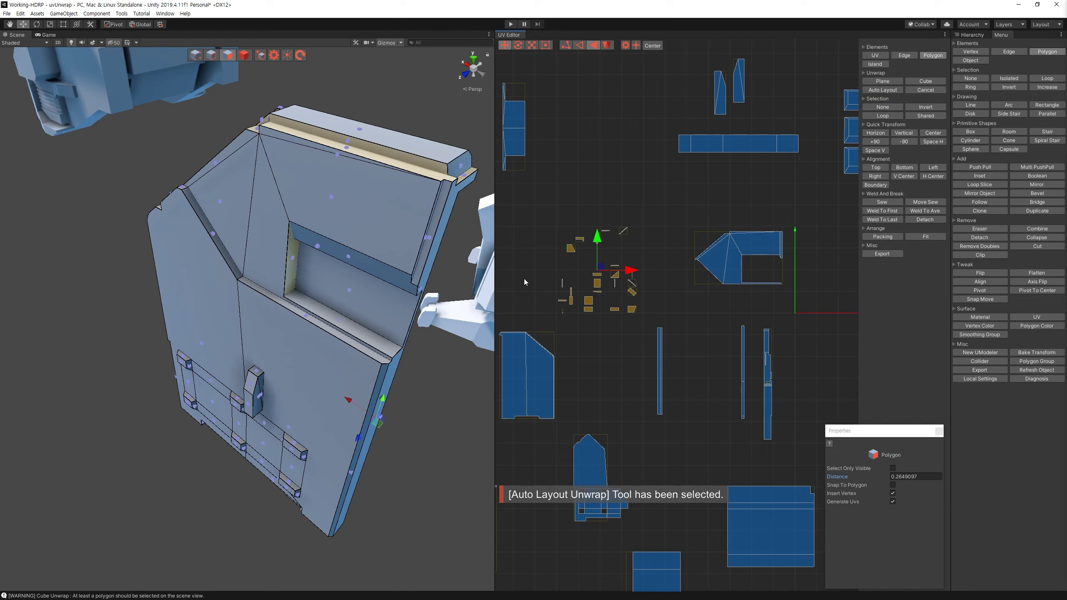
pyautogui.keyDown('alt'); pyautogui.moveTo(462, 290); pyautogui.dragTo(323, 333); pyautogui.keyUp('alt')
pyautogui.scroll(5, 323, 334)
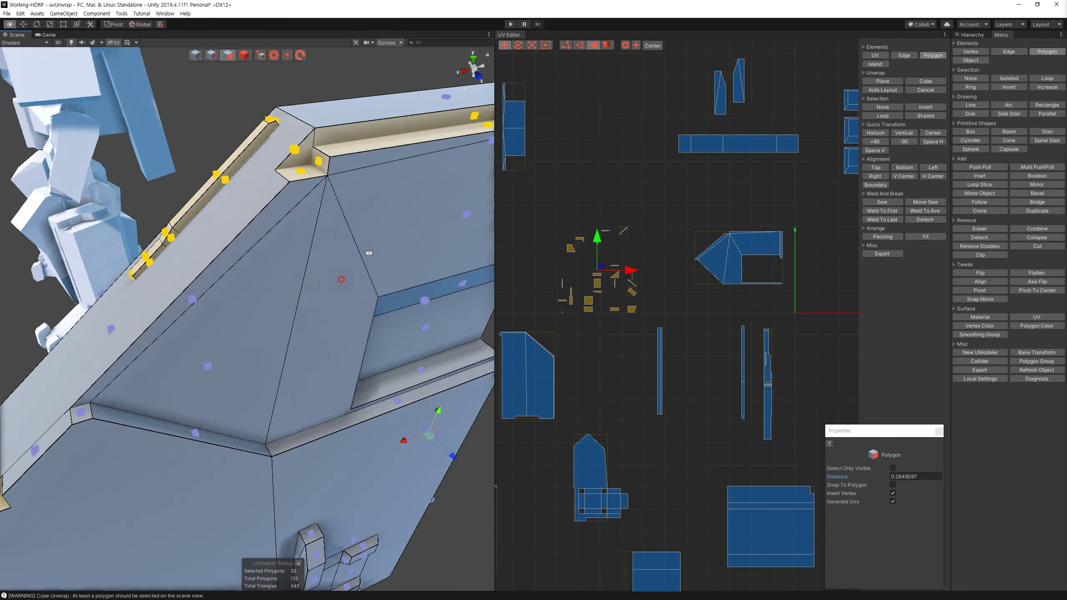
pyautogui.keyDown('alt'); pyautogui.moveTo(323, 334); pyautogui.dragTo(205, 71); pyautogui.keyUp('alt')
pyautogui.press('1')
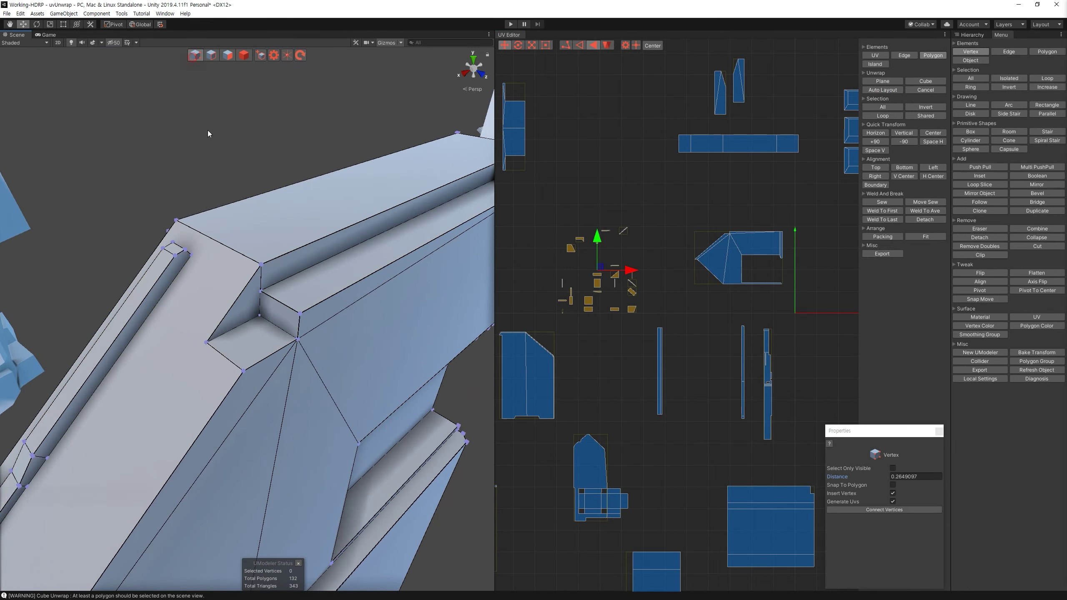
pyautogui.click(261, 293)
pyautogui.press('c')
# Step: Plane-unwrap the top strip, its small triangle and neighbouring polygons, then auto-layout the islands
pyautogui.click(231, 59)
pyautogui.click(281, 261)
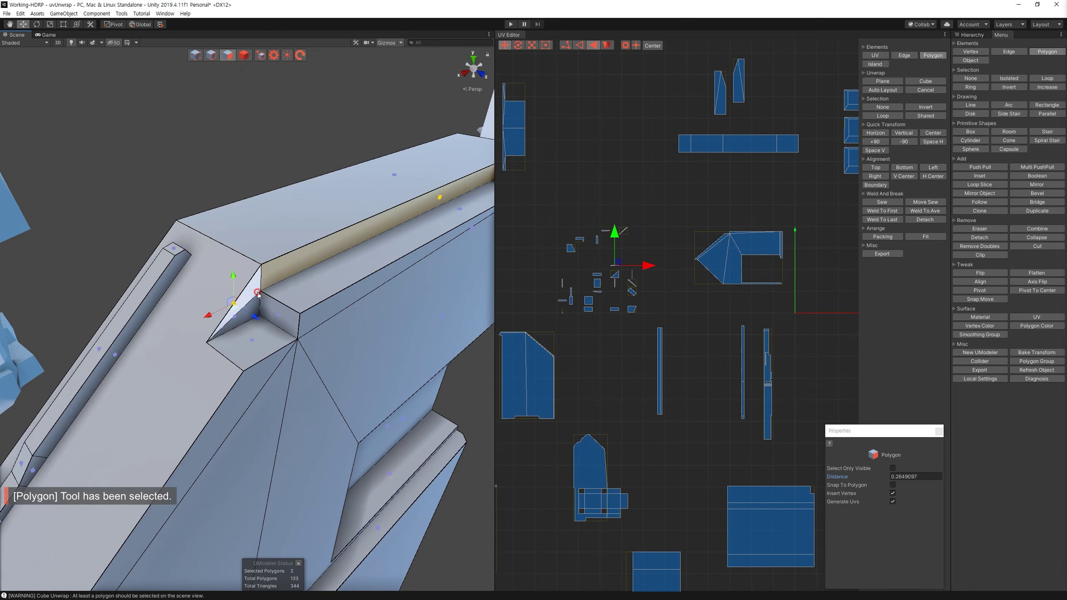
pyautogui.keyDown('ctrl'); pyautogui.click(258, 304); pyautogui.keyUp('ctrl')
pyautogui.keyDown('alt'); pyautogui.moveTo(258, 303); pyautogui.dragTo(885, 110); pyautogui.keyUp('alt')
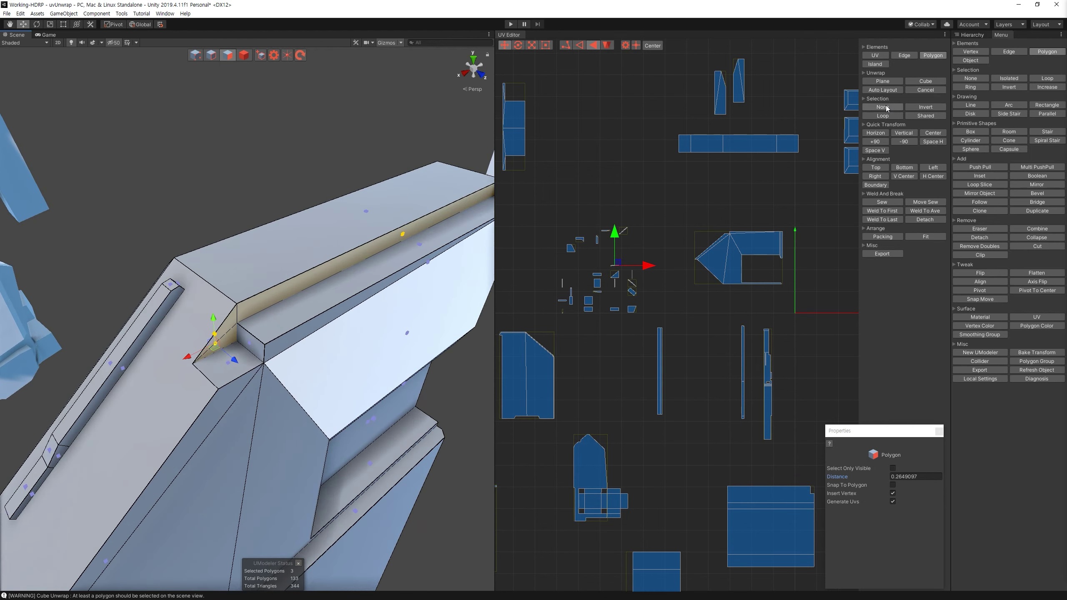
pyautogui.click(887, 83)
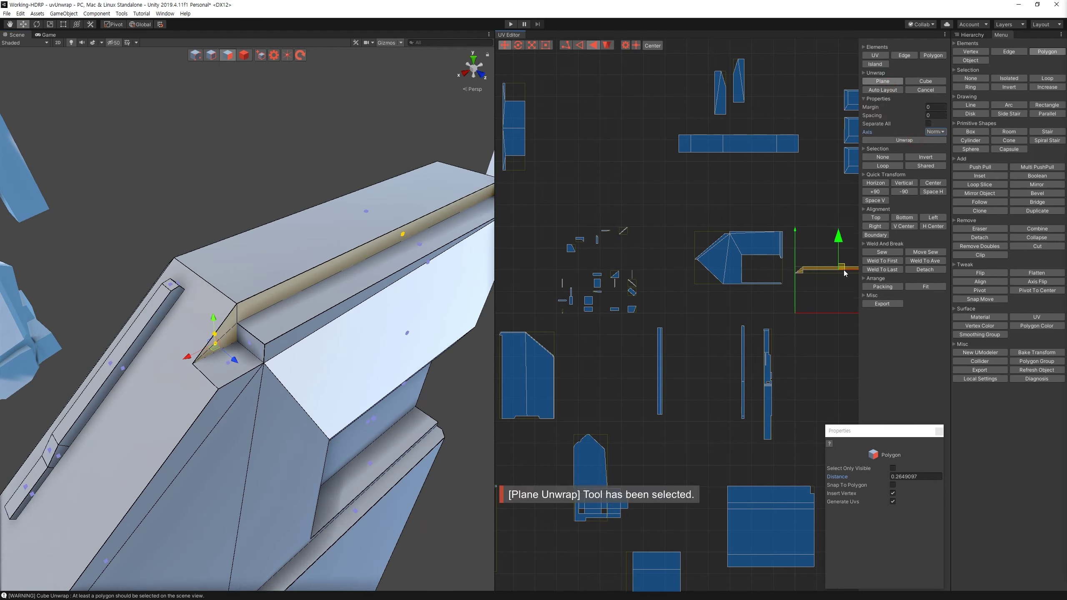
pyautogui.keyDown('ctrl'); pyautogui.click(398, 245); pyautogui.keyUp('ctrl')
pyautogui.keyDown('ctrl'); pyautogui.click(222, 363); pyautogui.keyUp('ctrl')
pyautogui.moveTo(223, 363)
pyautogui.keyDown('alt'); pyautogui.mouseDown()
pyautogui.moveTo(217, 314)
pyautogui.moveTo(871, 98)
pyautogui.mouseUp(); pyautogui.keyUp('alt')
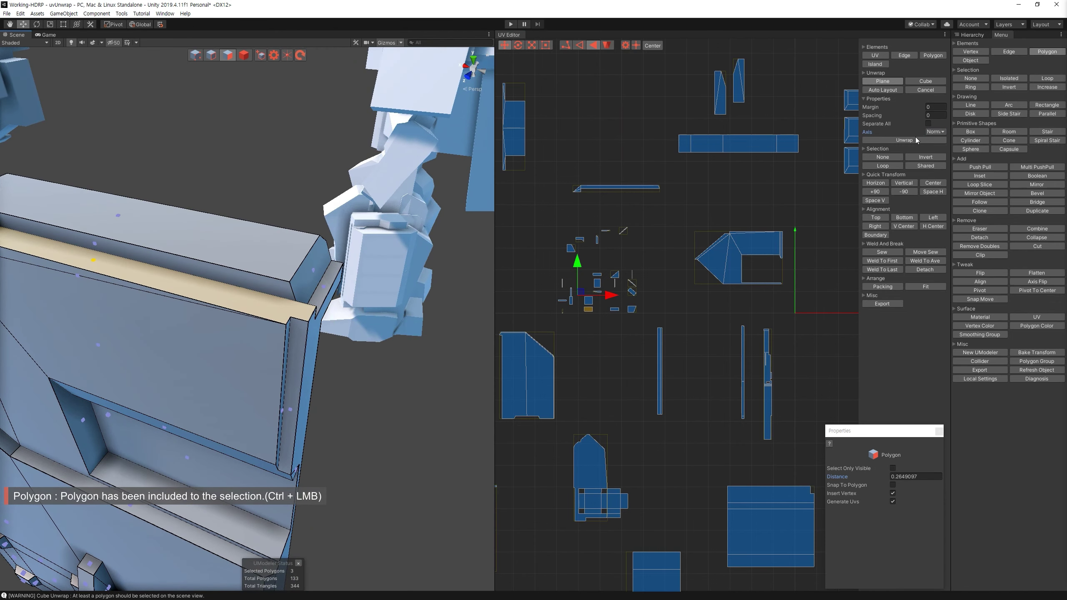
pyautogui.click(917, 139)
pyautogui.click(882, 89)
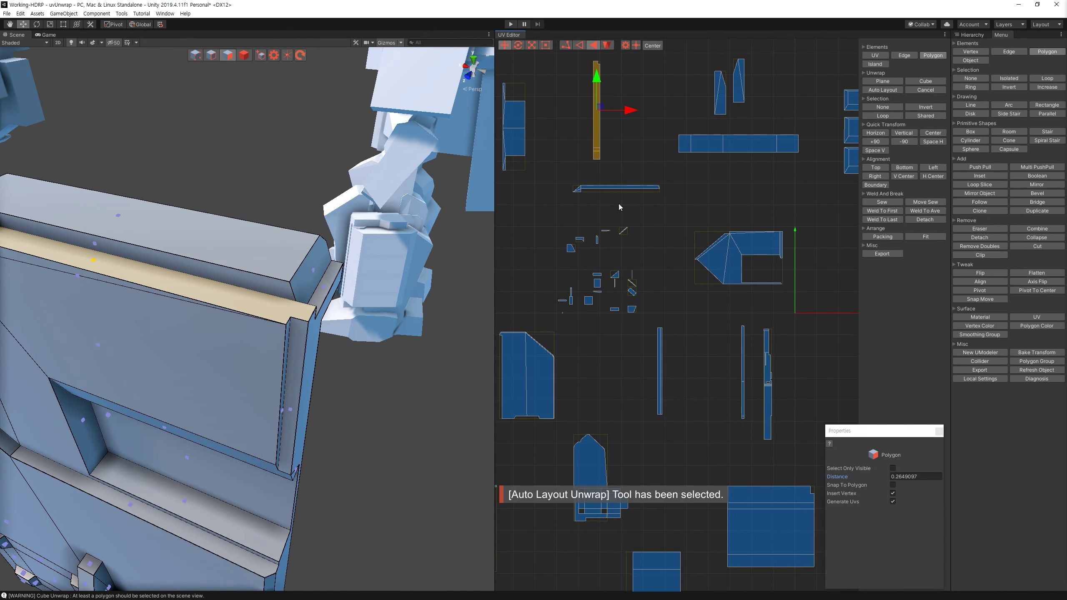
pyautogui.moveTo(555, 218); pyautogui.dragTo(661, 333)
# Step: Plane-project the column's recessed strip faces and auto-arrange the new island
pyautogui.keyDown('alt'); pyautogui.moveTo(331, 326); pyautogui.dragTo(200, 317); pyautogui.keyUp('alt')
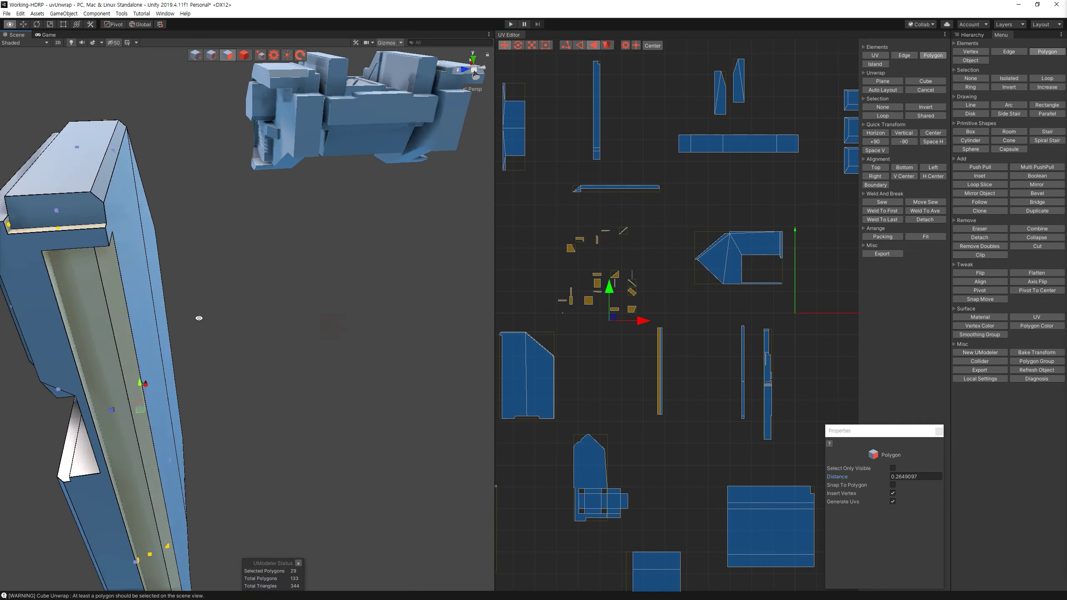
pyautogui.keyDown('alt'); pyautogui.moveTo(314, 372); pyautogui.dragTo(274, 429); pyautogui.keyUp('alt')
pyautogui.scroll(5, 274, 429)
pyautogui.moveTo(160, 382)
pyautogui.mouseDown(button='middle')
pyautogui.moveTo(238, 225)
pyautogui.moveTo(143, 196)
pyautogui.mouseUp(button='middle')
pyautogui.keyDown('alt'); pyautogui.moveTo(142, 195); pyautogui.dragTo(220, 309); pyautogui.keyUp('alt')
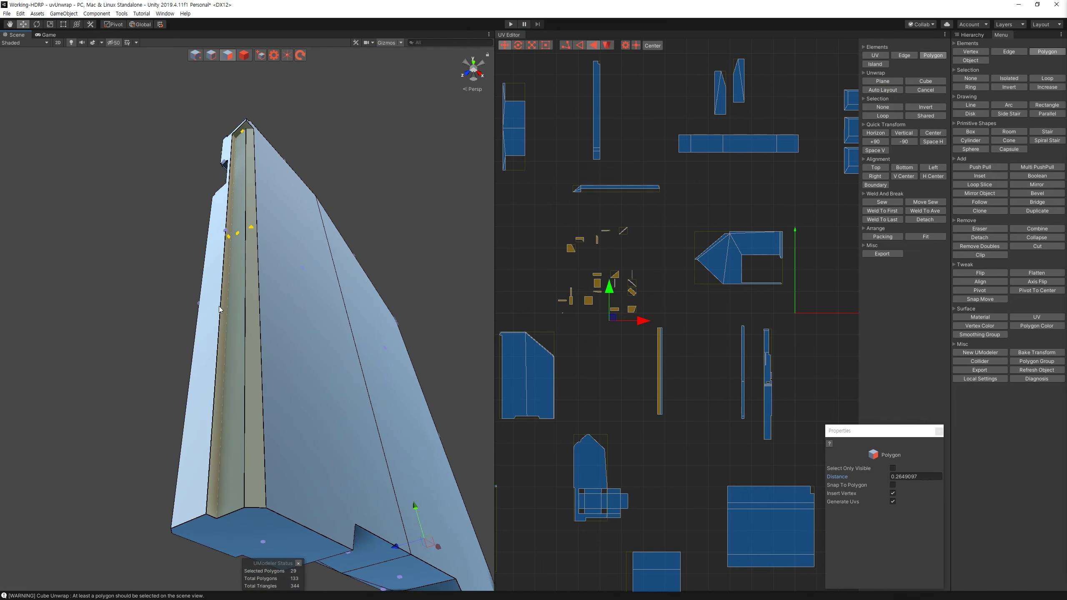
pyautogui.click(230, 253)
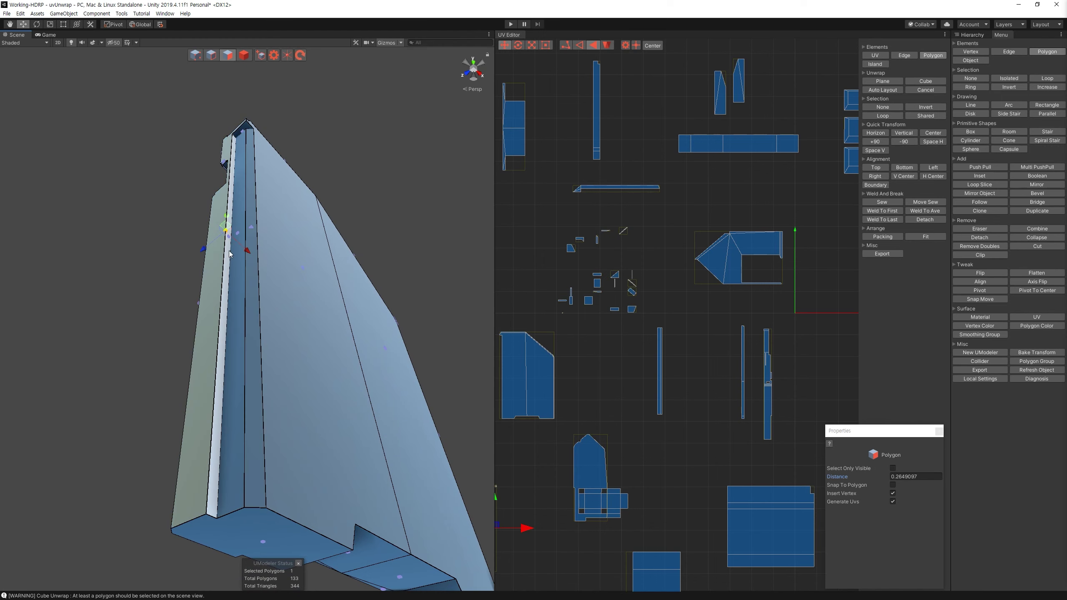
pyautogui.keyDown('alt'); pyautogui.moveTo(230, 254); pyautogui.dragTo(239, 289); pyautogui.keyUp('alt')
pyautogui.click(239, 289)
pyautogui.keyDown('shift'); pyautogui.click(268, 306); pyautogui.keyUp('shift')
pyautogui.click(891, 81)
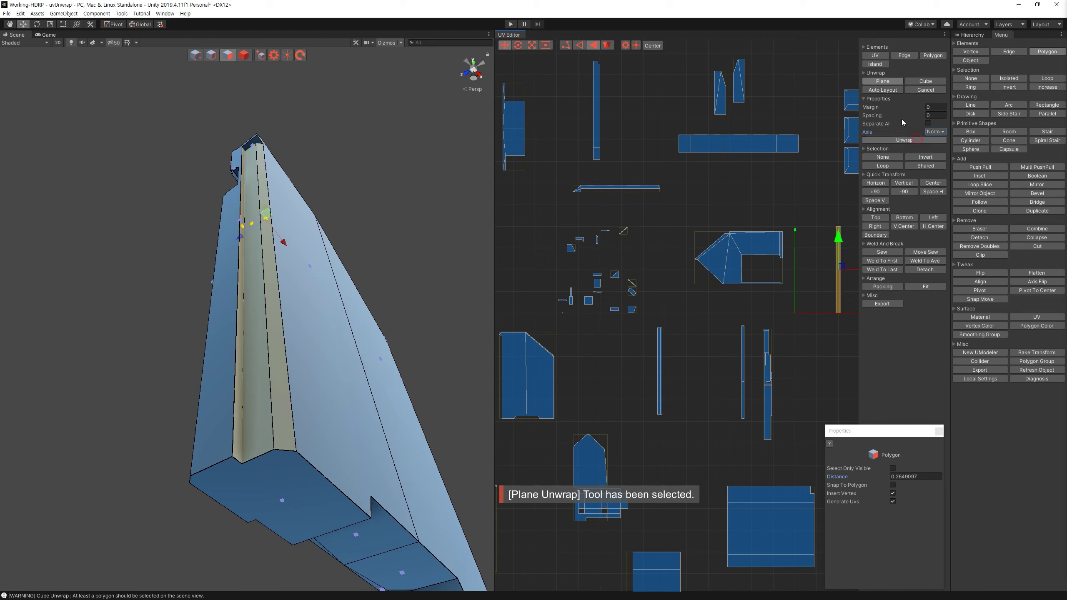
pyautogui.click(882, 90)
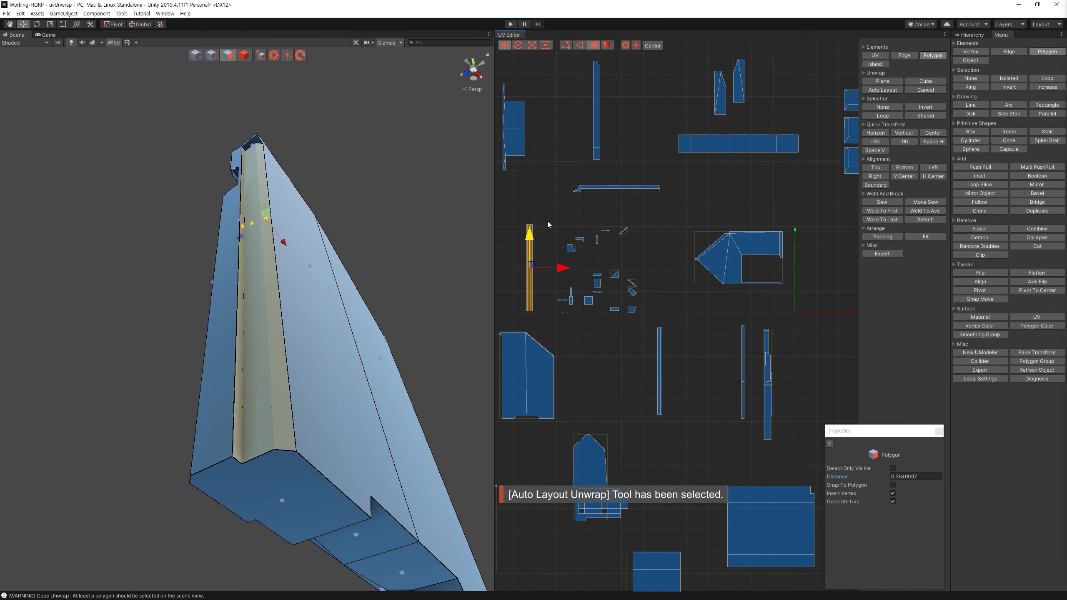
pyautogui.moveTo(552, 228); pyautogui.dragTo(637, 315)
pyautogui.click(580, 321)
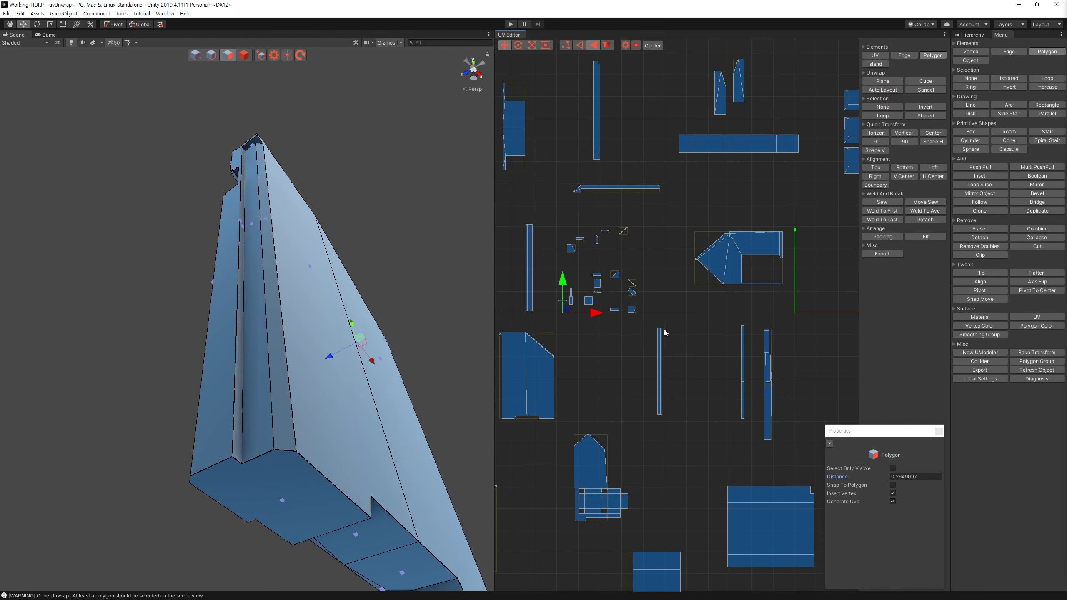
# Step: Plane-project both hexagonal hole faces and move their island to the top of the layout
pyautogui.press('f')
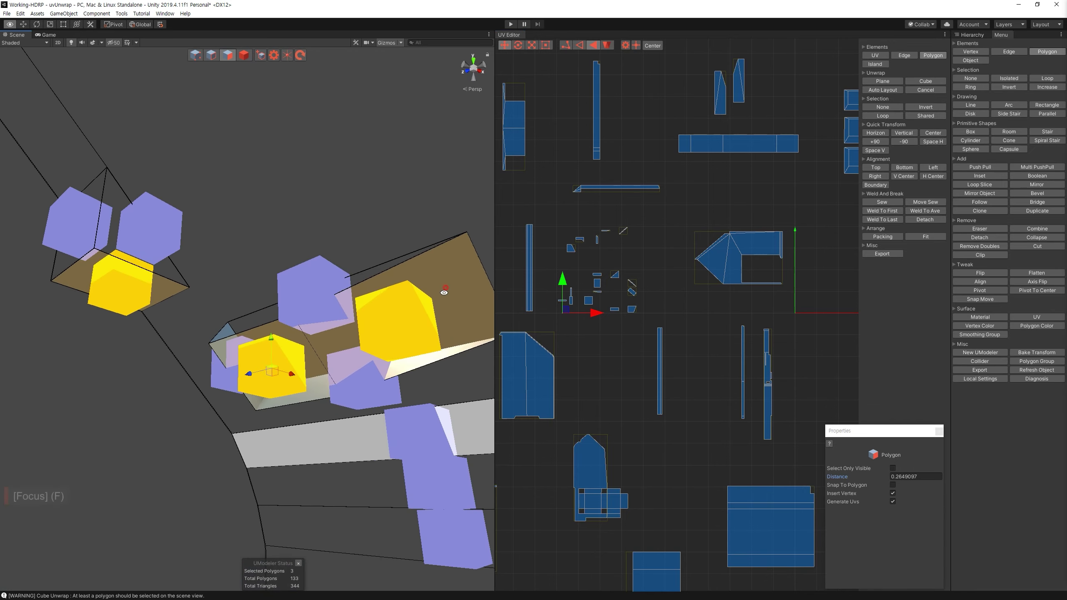
pyautogui.keyDown('alt'); pyautogui.moveTo(269, 344); pyautogui.dragTo(344, 319); pyautogui.keyUp('alt')
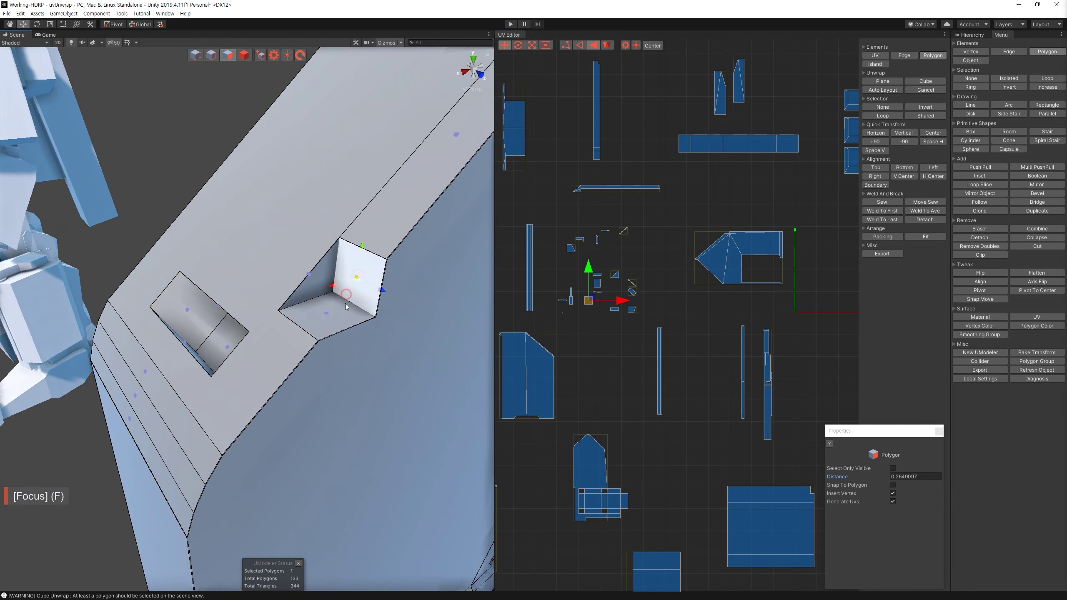
pyautogui.keyDown('ctrl'); pyautogui.click(353, 294); pyautogui.keyUp('ctrl')
pyautogui.click(866, 81)
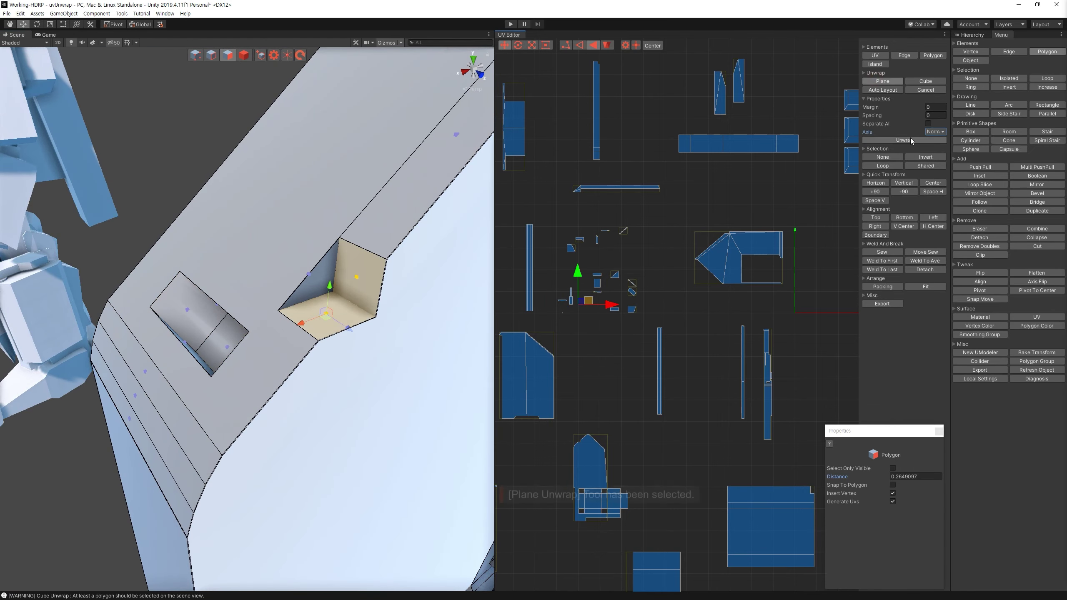
pyautogui.click(883, 90)
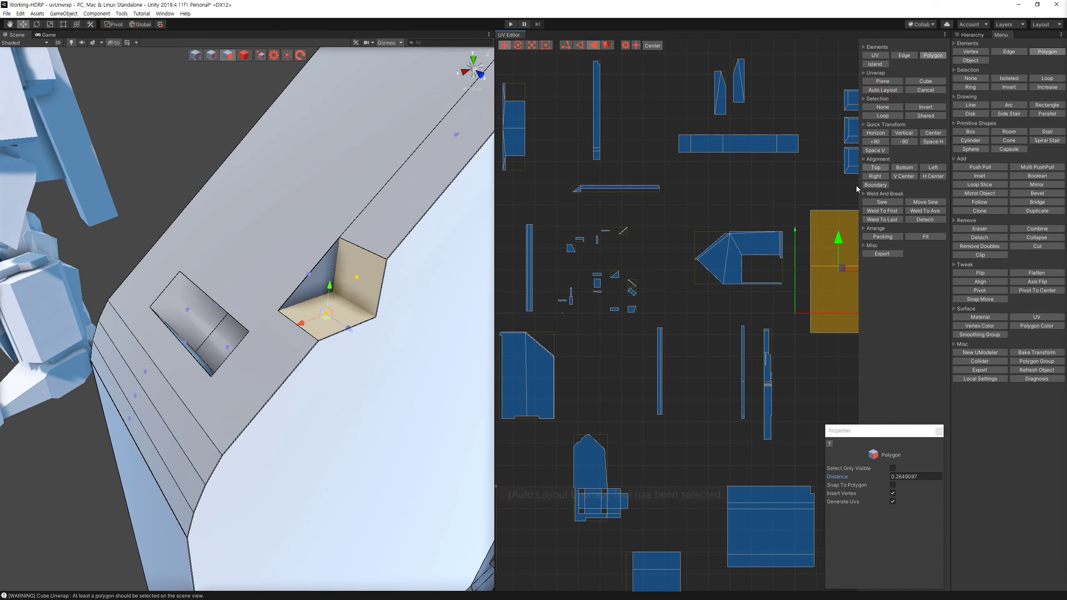
pyautogui.moveTo(810, 282); pyautogui.dragTo(590, 67)
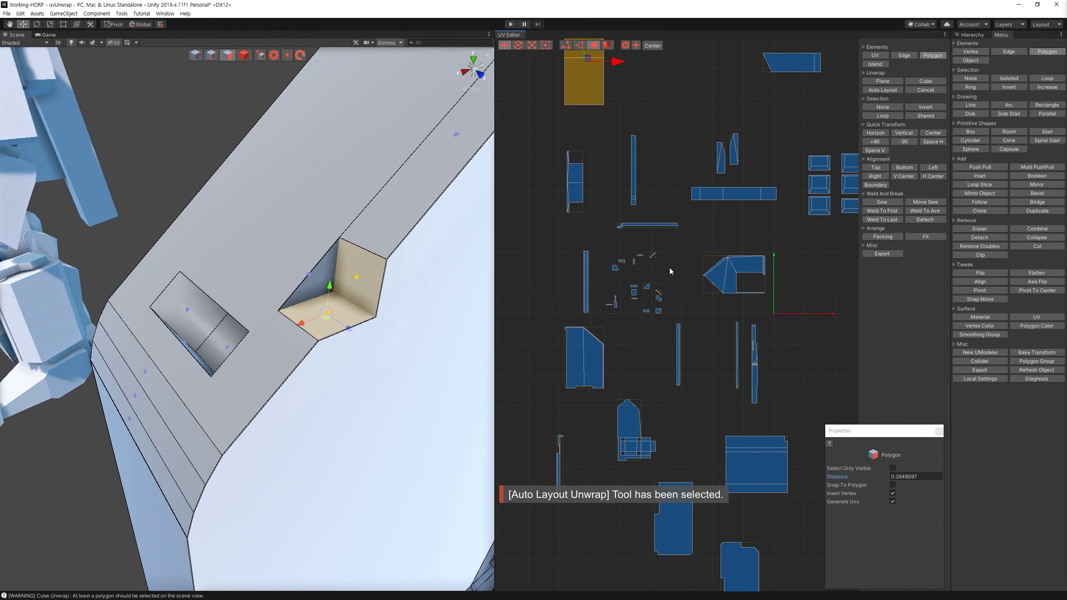
# Step: Plane-unwrap the rectangular window recess face and auto-layout the islands
pyautogui.click(197, 319)
pyautogui.moveTo(198, 319)
pyautogui.keyDown('alt'); pyautogui.mouseDown()
pyautogui.moveTo(384, 378)
pyautogui.moveTo(322, 326)
pyautogui.mouseUp(); pyautogui.keyUp('alt')
pyautogui.click(891, 80)
pyautogui.click(891, 80)
pyautogui.hotkey('ctrl', 'z')
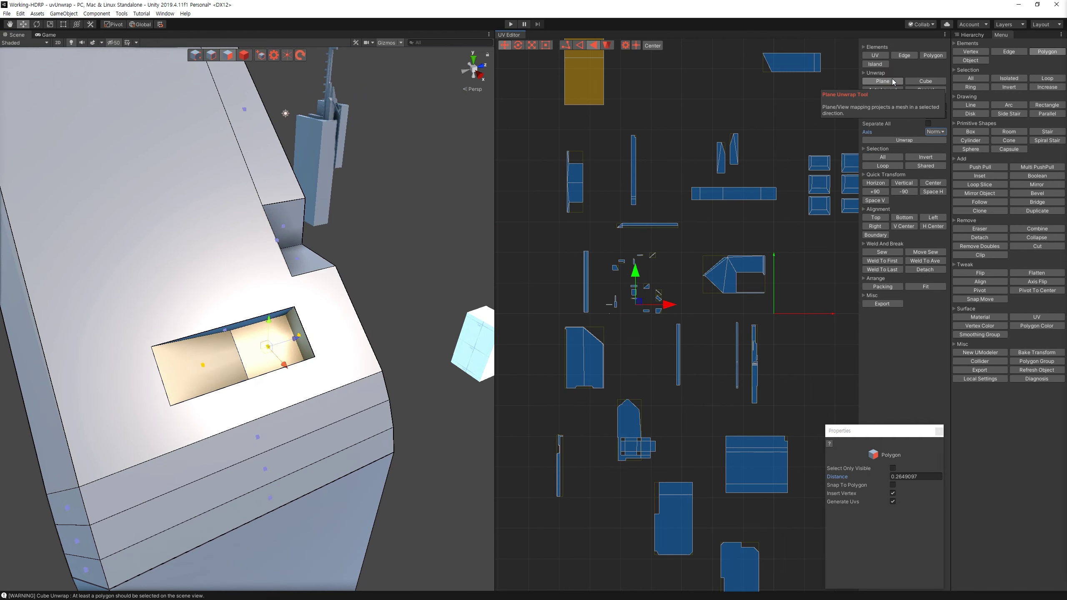
pyautogui.click(900, 140)
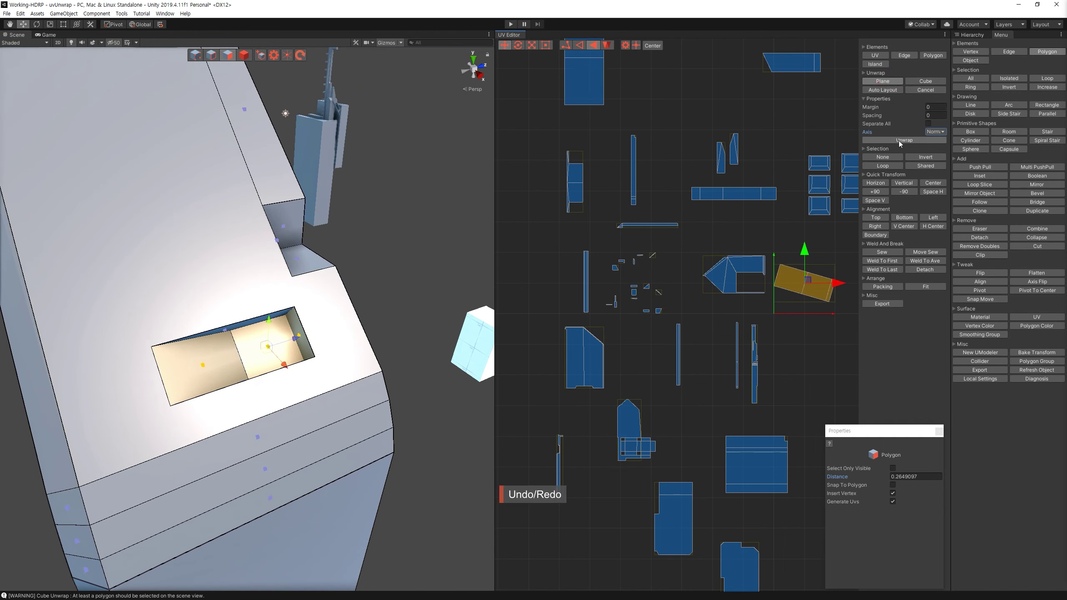
pyautogui.click(883, 90)
pyautogui.moveTo(811, 290)
pyautogui.mouseDown()
pyautogui.moveTo(664, 220)
pyautogui.moveTo(595, 230)
pyautogui.mouseUp()
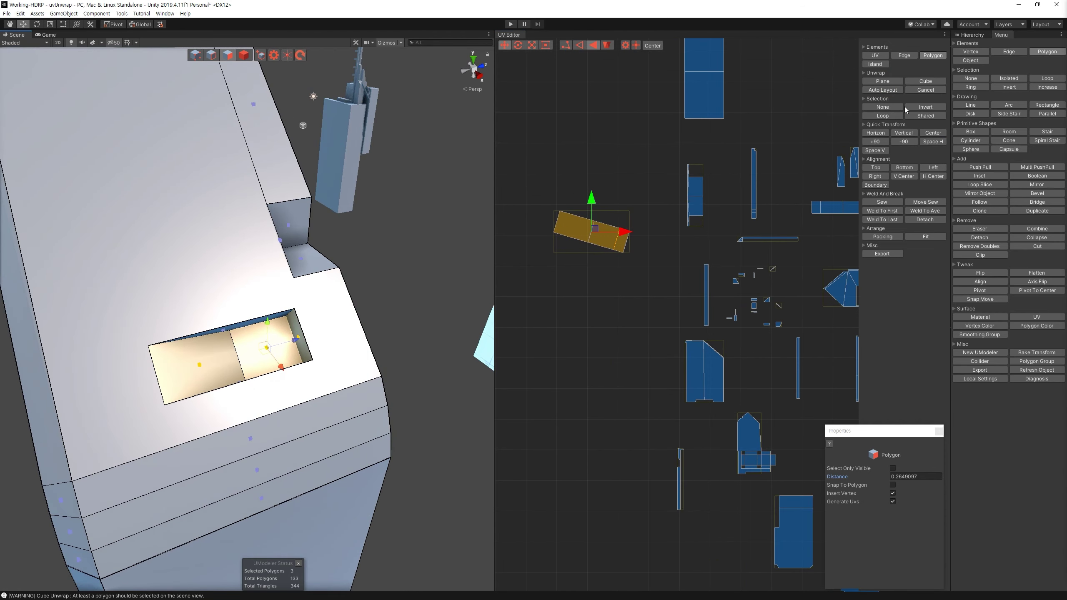
pyautogui.click(893, 81)
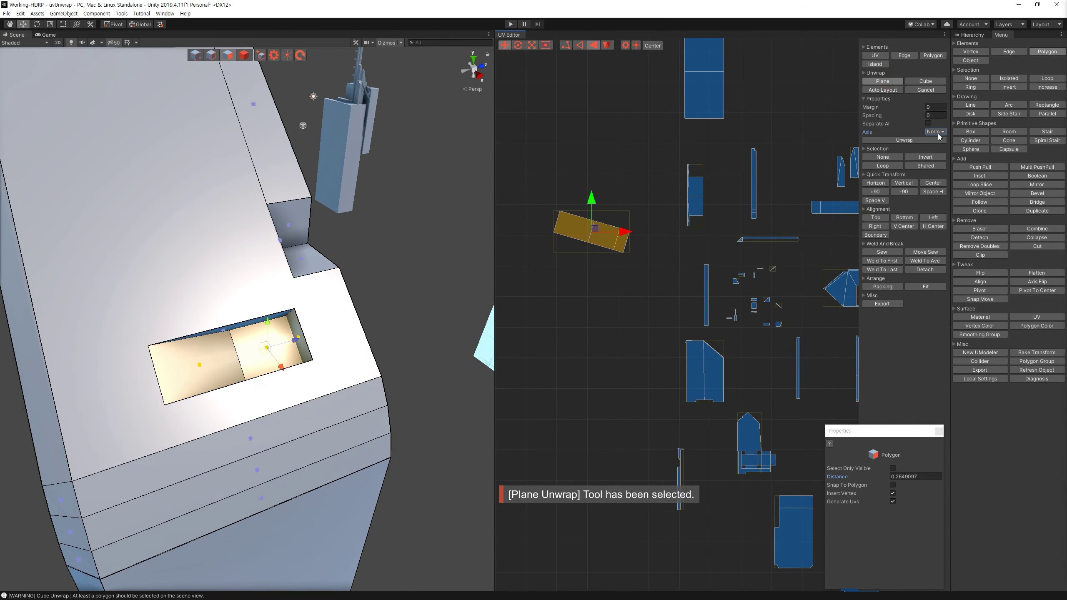
pyautogui.click(928, 141)
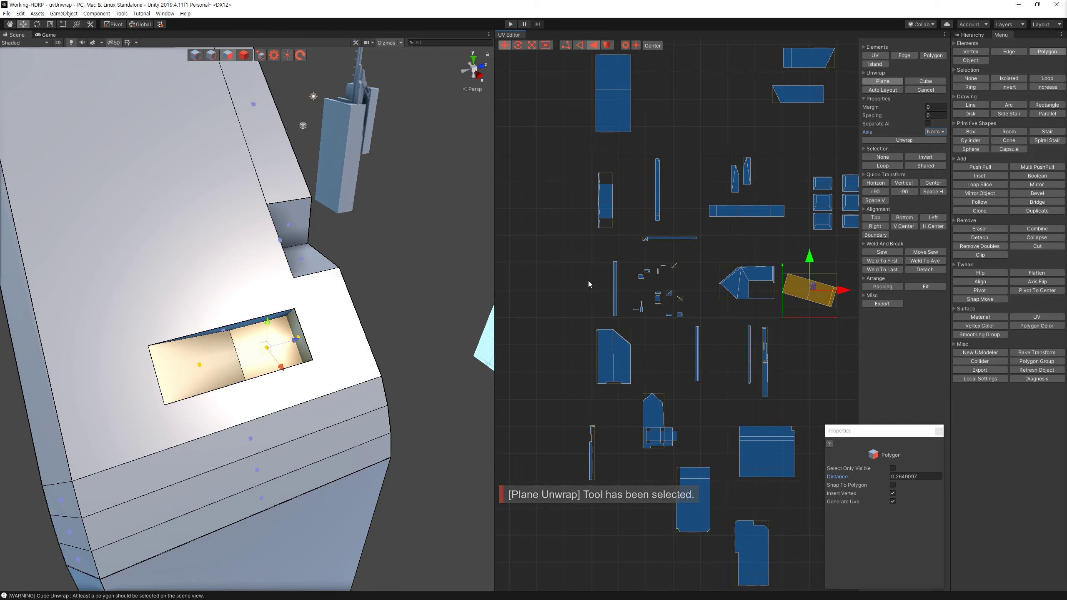
# Step: Unwrap both recess floor halves with Axis set to View, then move the island left and auto-layout
pyautogui.keyDown('alt'); pyautogui.moveTo(378, 294); pyautogui.dragTo(336, 273); pyautogui.keyUp('alt')
pyautogui.click(422, 326)
pyautogui.moveTo(422, 326)
pyautogui.keyDown('alt'); pyautogui.mouseDown()
pyautogui.moveTo(331, 261)
pyautogui.moveTo(376, 327)
pyautogui.mouseUp(); pyautogui.keyUp('alt')
pyautogui.click(179, 358)
pyautogui.keyDown('ctrl'); pyautogui.click(262, 351); pyautogui.keyUp('ctrl')
pyautogui.keyDown('alt'); pyautogui.moveTo(262, 351); pyautogui.dragTo(303, 322); pyautogui.keyUp('alt')
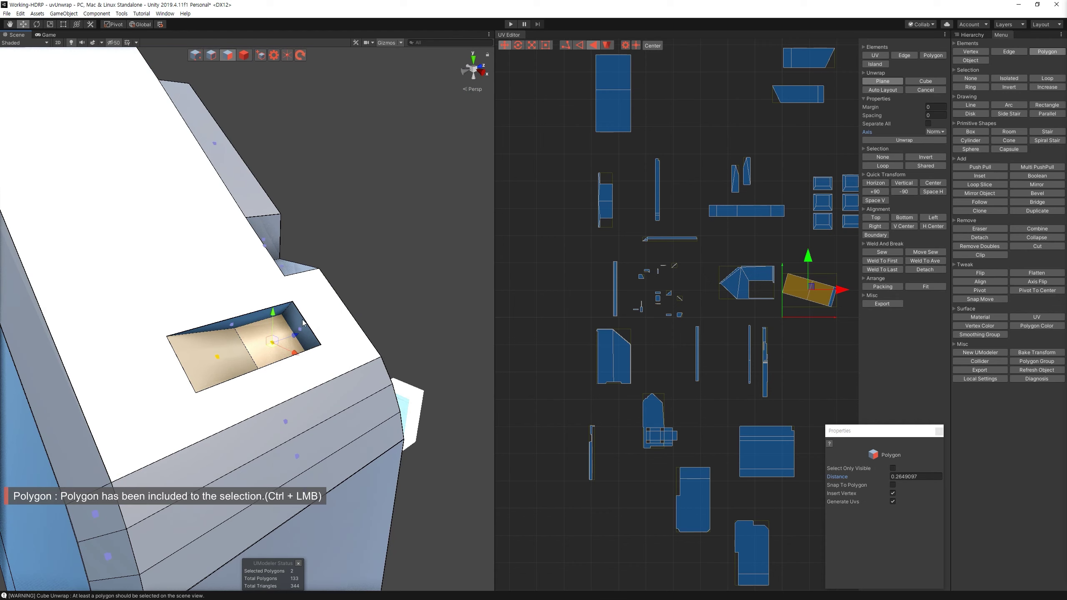
pyautogui.click(909, 141)
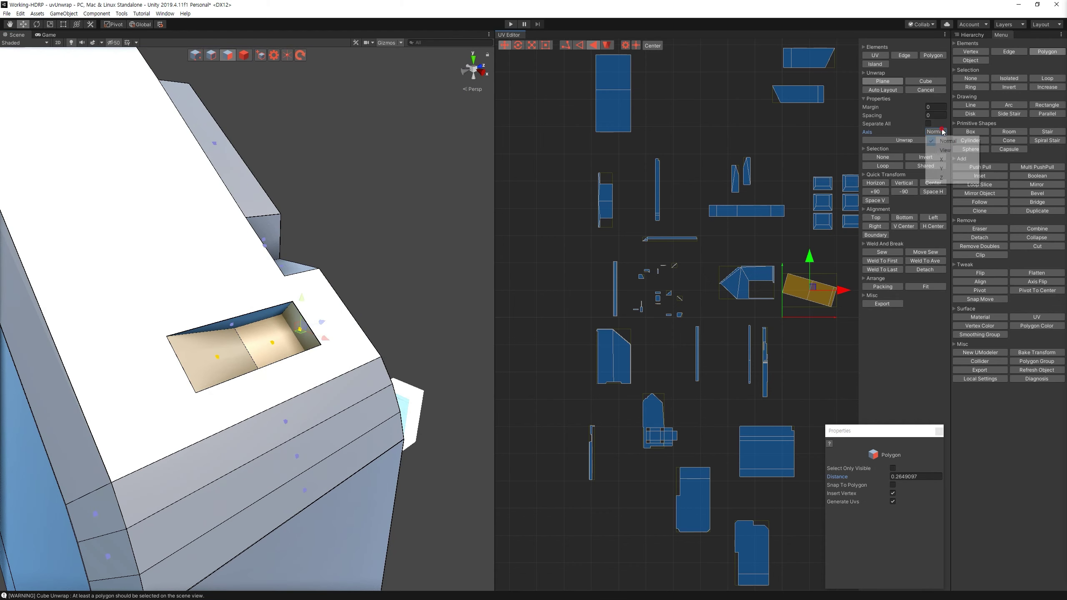
pyautogui.click(945, 150)
pyautogui.keyDown('alt'); pyautogui.moveTo(378, 294); pyautogui.dragTo(327, 335); pyautogui.keyUp('alt')
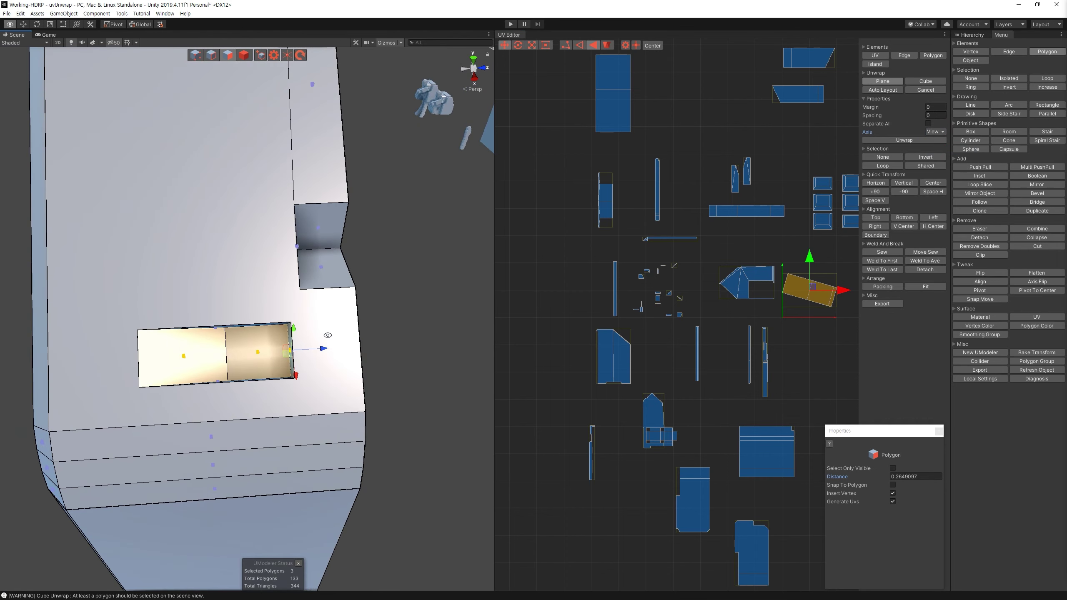
pyautogui.click(896, 140)
pyautogui.moveTo(817, 290); pyautogui.dragTo(525, 286)
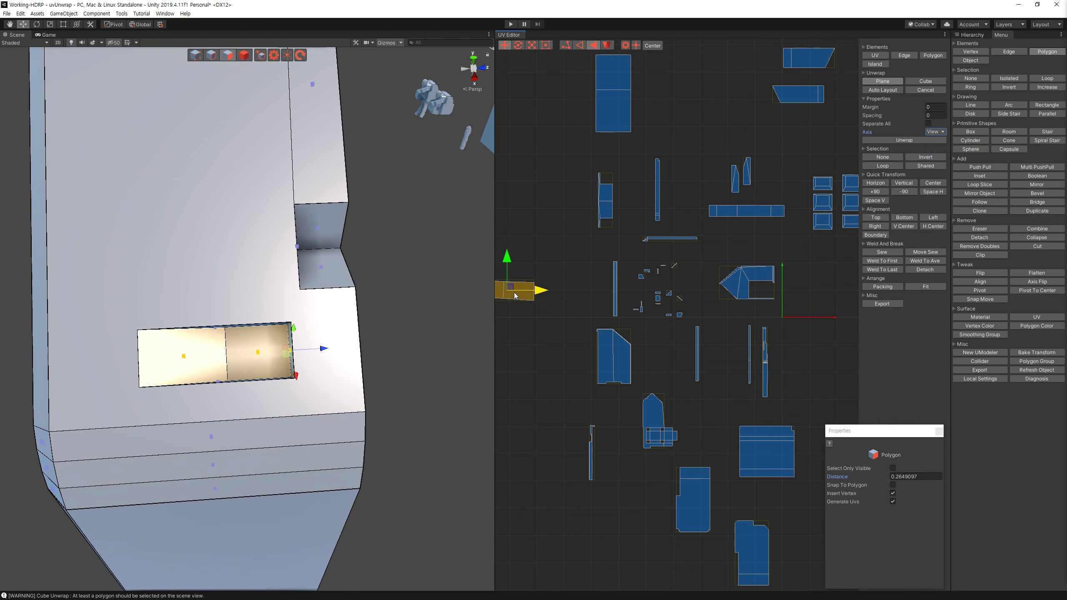
pyautogui.moveTo(587, 286); pyautogui.dragTo(687, 286, button='middle')
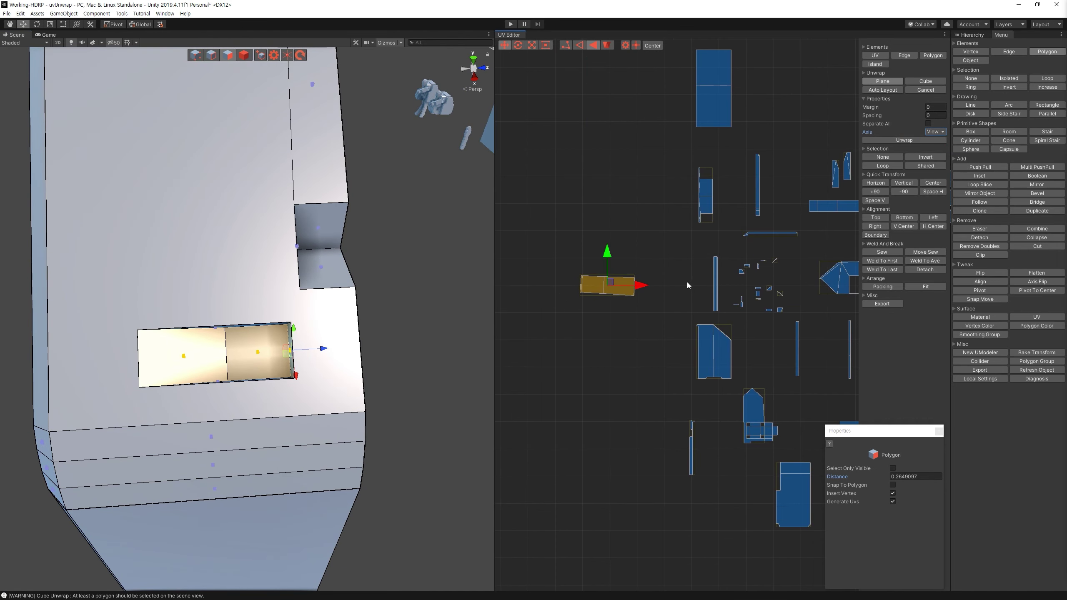
pyautogui.click(882, 90)
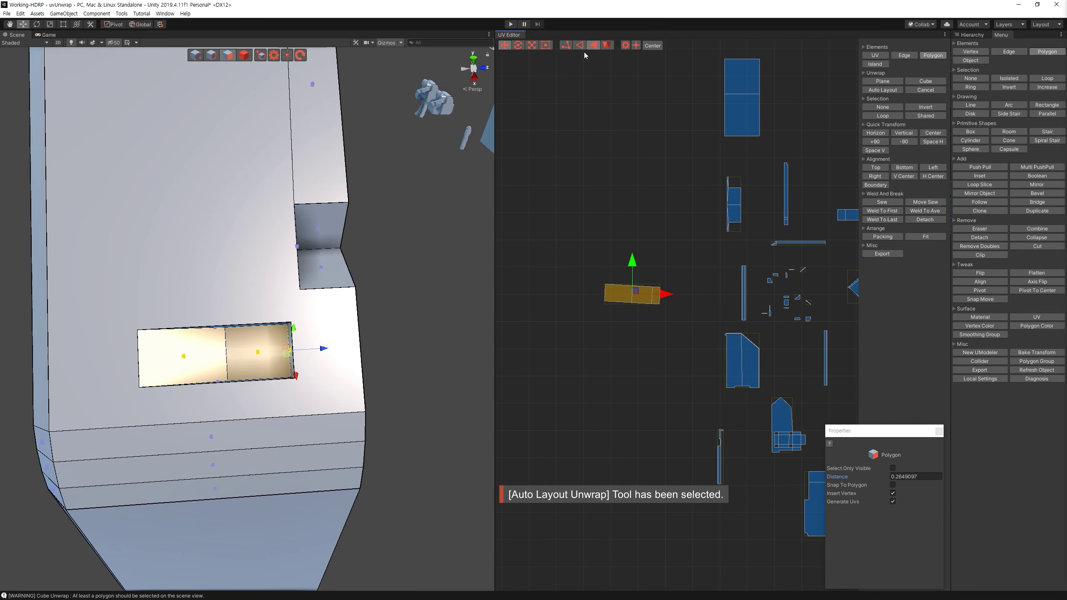
# Step: Align the window recess island's left edge horizontally in Edge mode
pyautogui.press('2')
pyautogui.scroll(3, 646, 324)
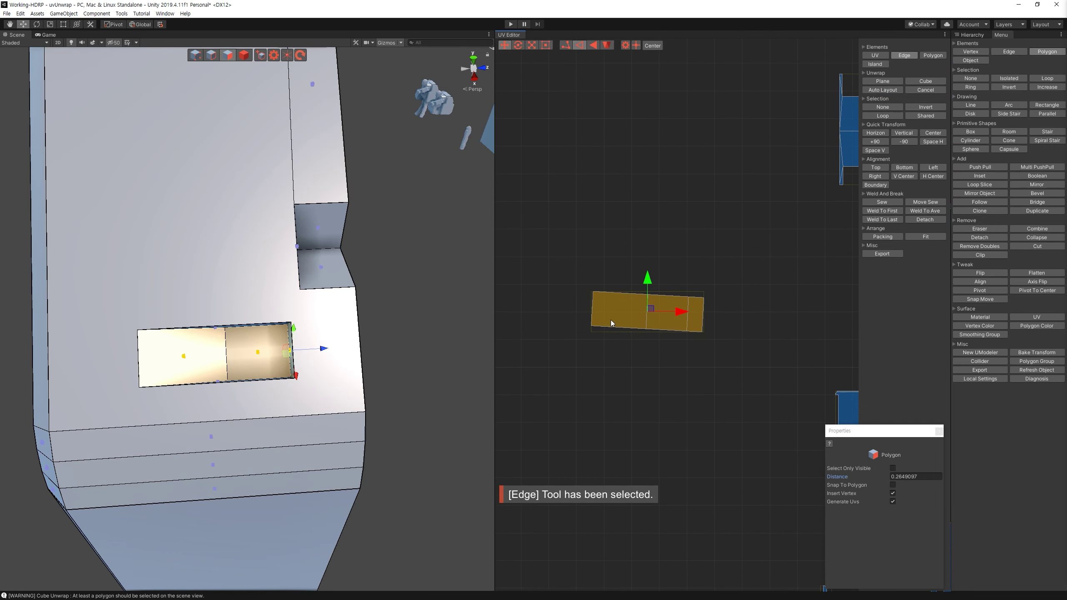
pyautogui.click(600, 312)
pyautogui.click(904, 173)
pyautogui.hotkey('ctrl', 'z')
pyautogui.click(925, 176)
# Step: Level the island's middle edge and clear the edge selection
pyautogui.click(647, 311)
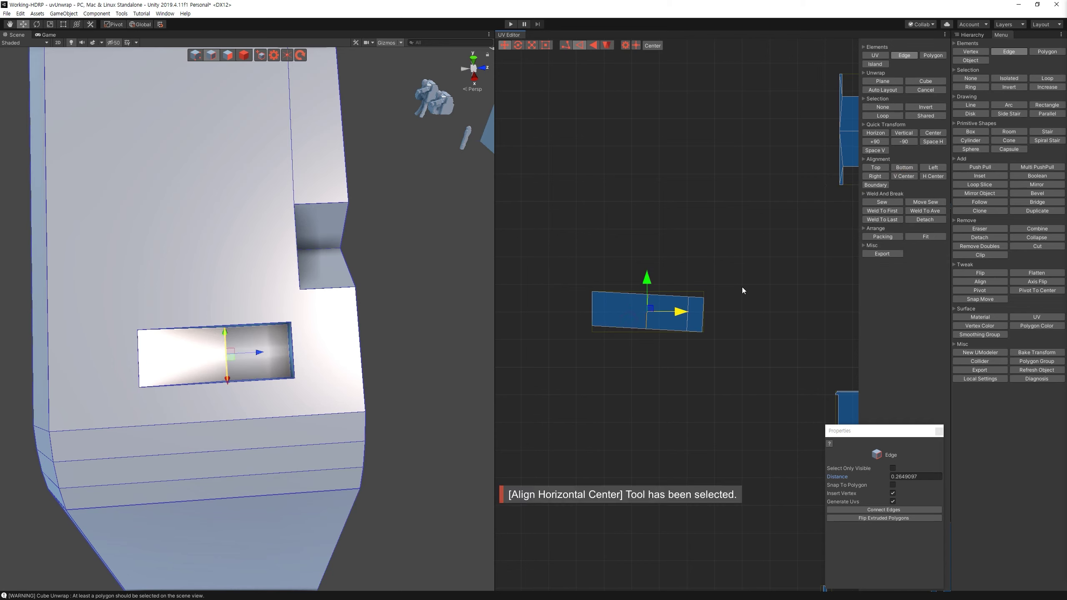
pyautogui.click(688, 313)
pyautogui.click(729, 303)
pyautogui.click(647, 320)
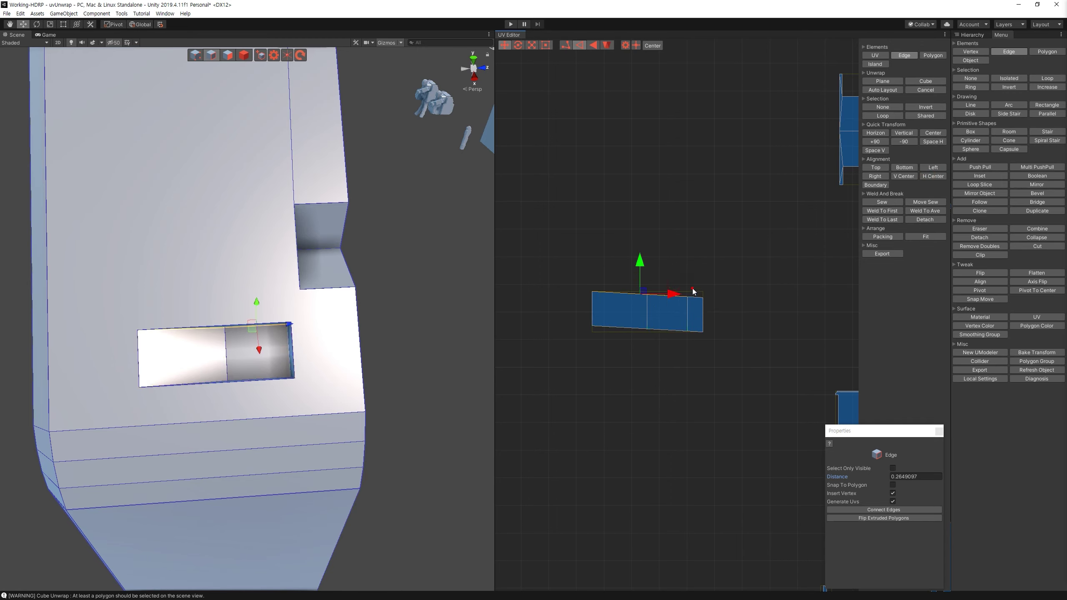
pyautogui.click(914, 177)
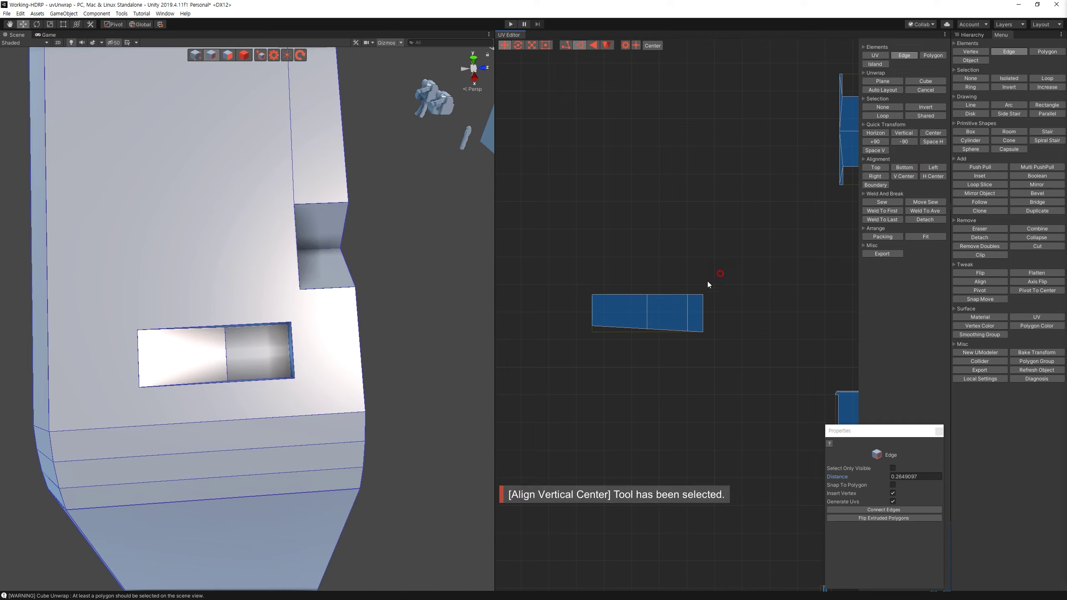
pyautogui.click(728, 227)
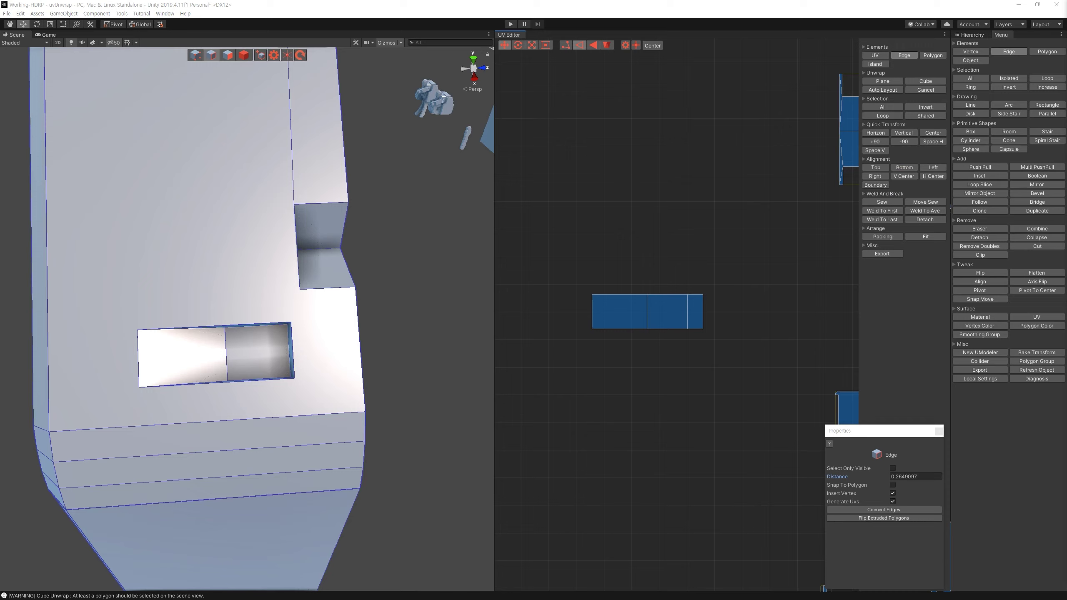